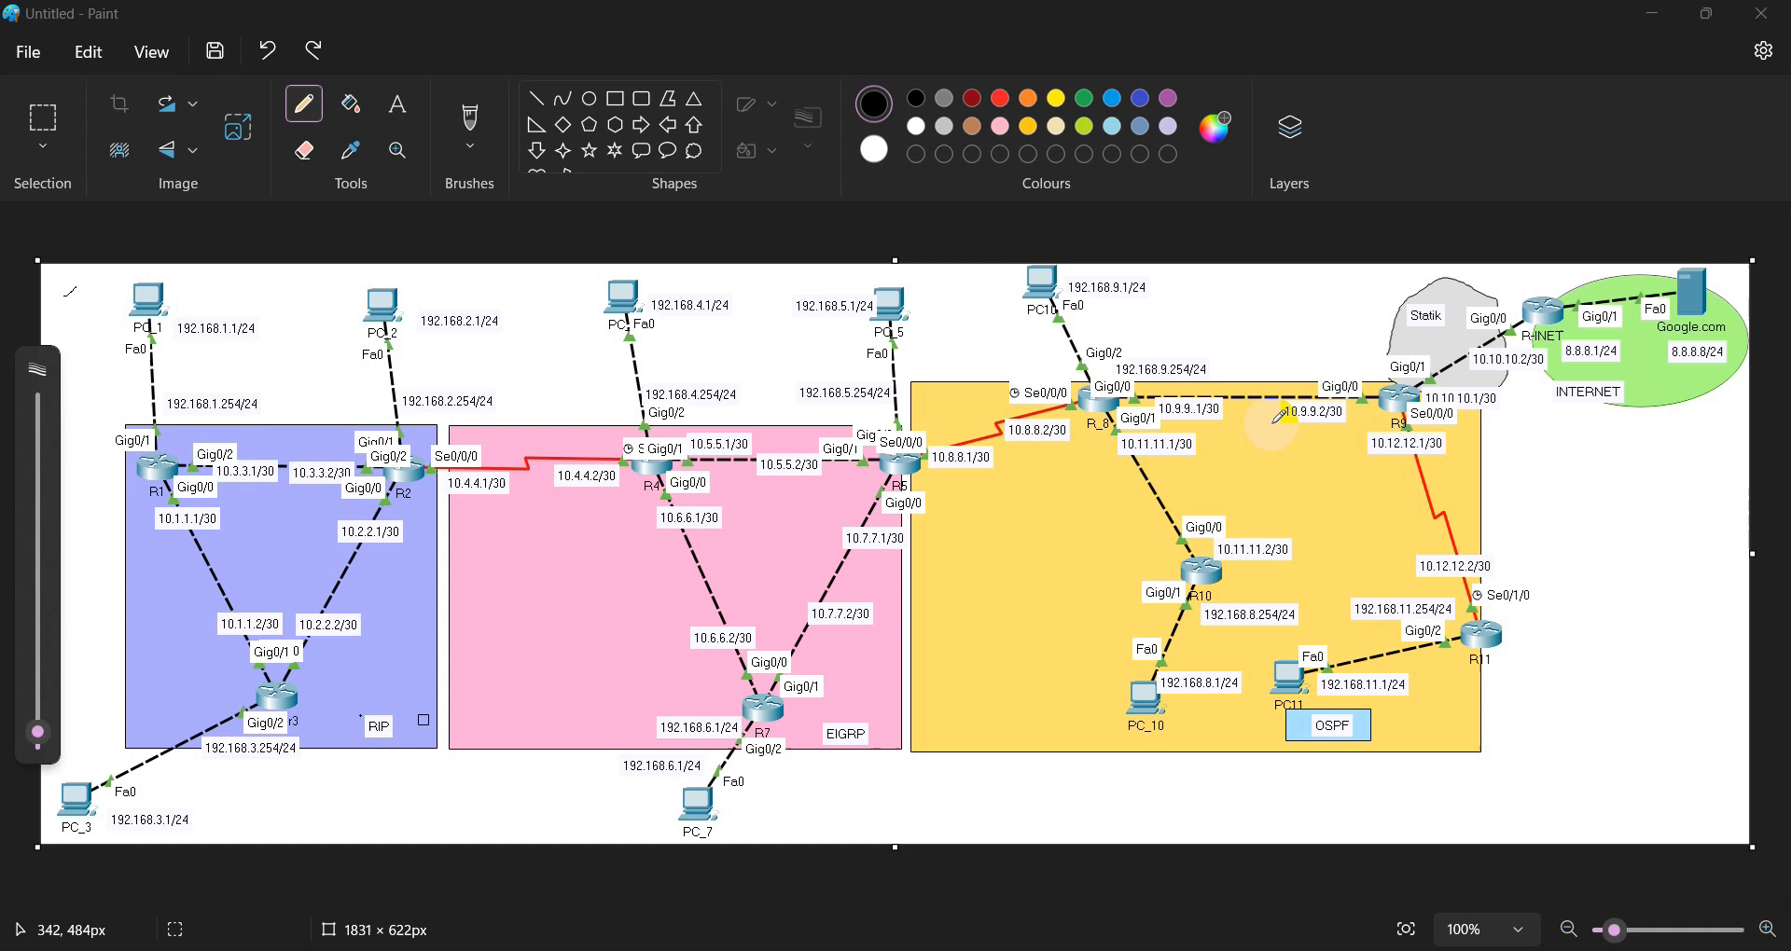
- Draw freehand check marks beside the RIP, EIGRP, OSPF and Statik labels on the network topology diagram
drag(367, 692, 434, 674)
drag(856, 709, 888, 706)
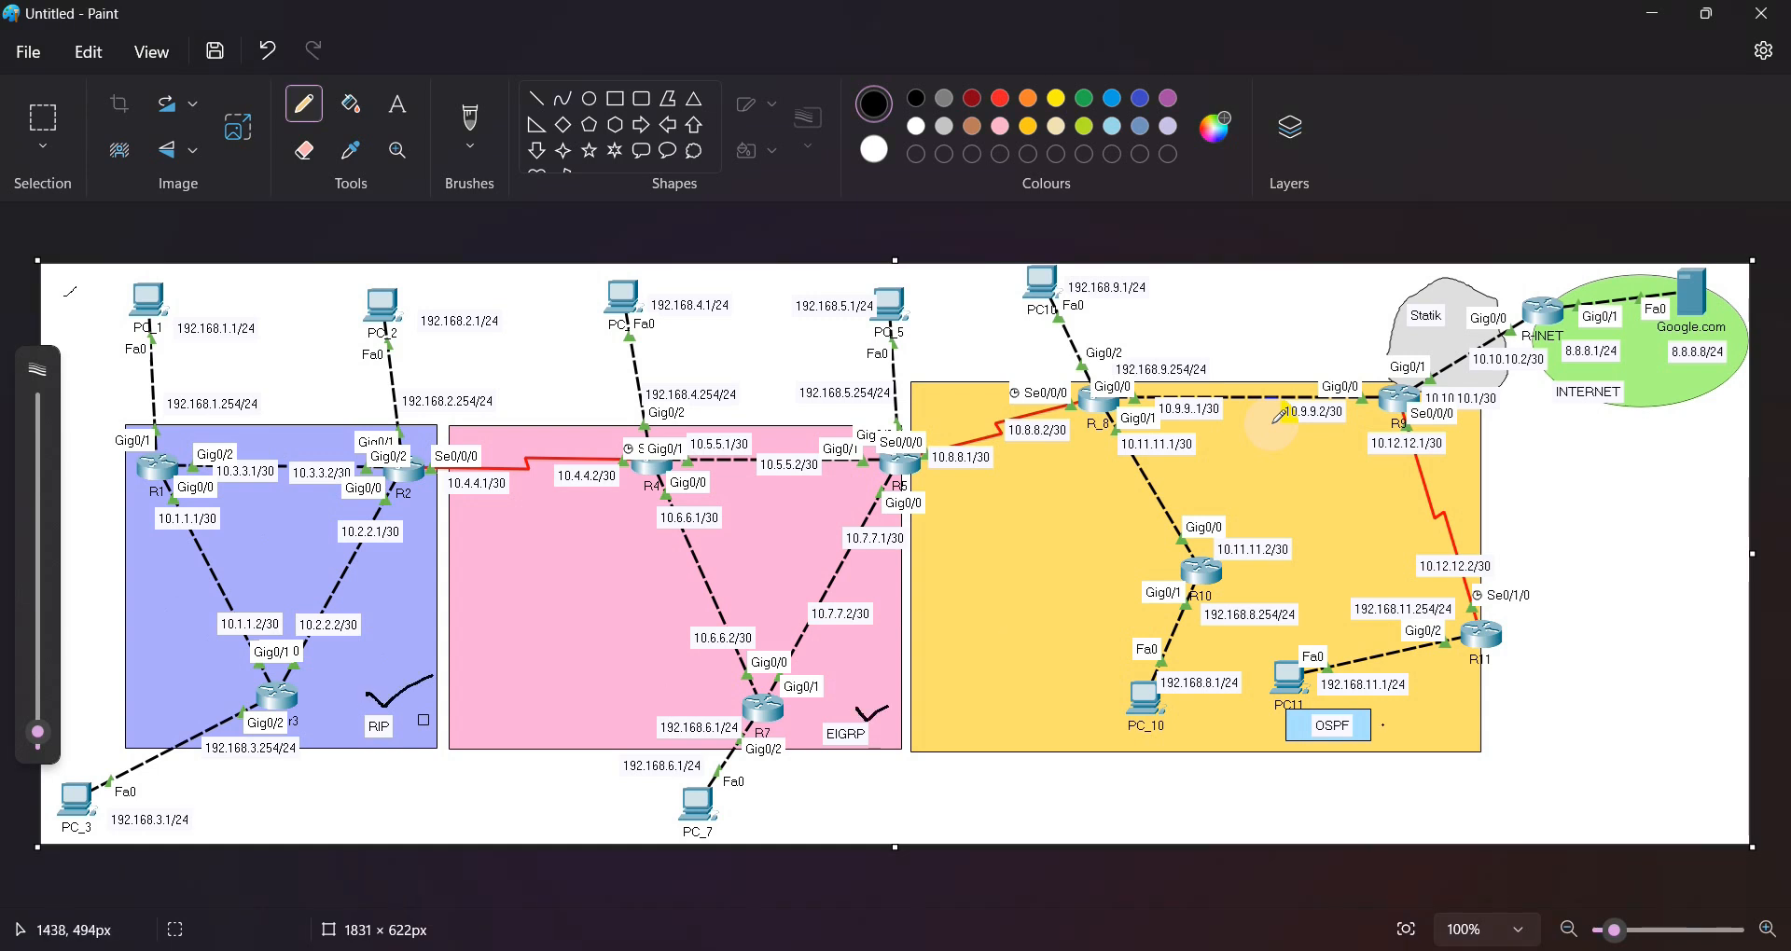
drag(1375, 722, 1432, 712)
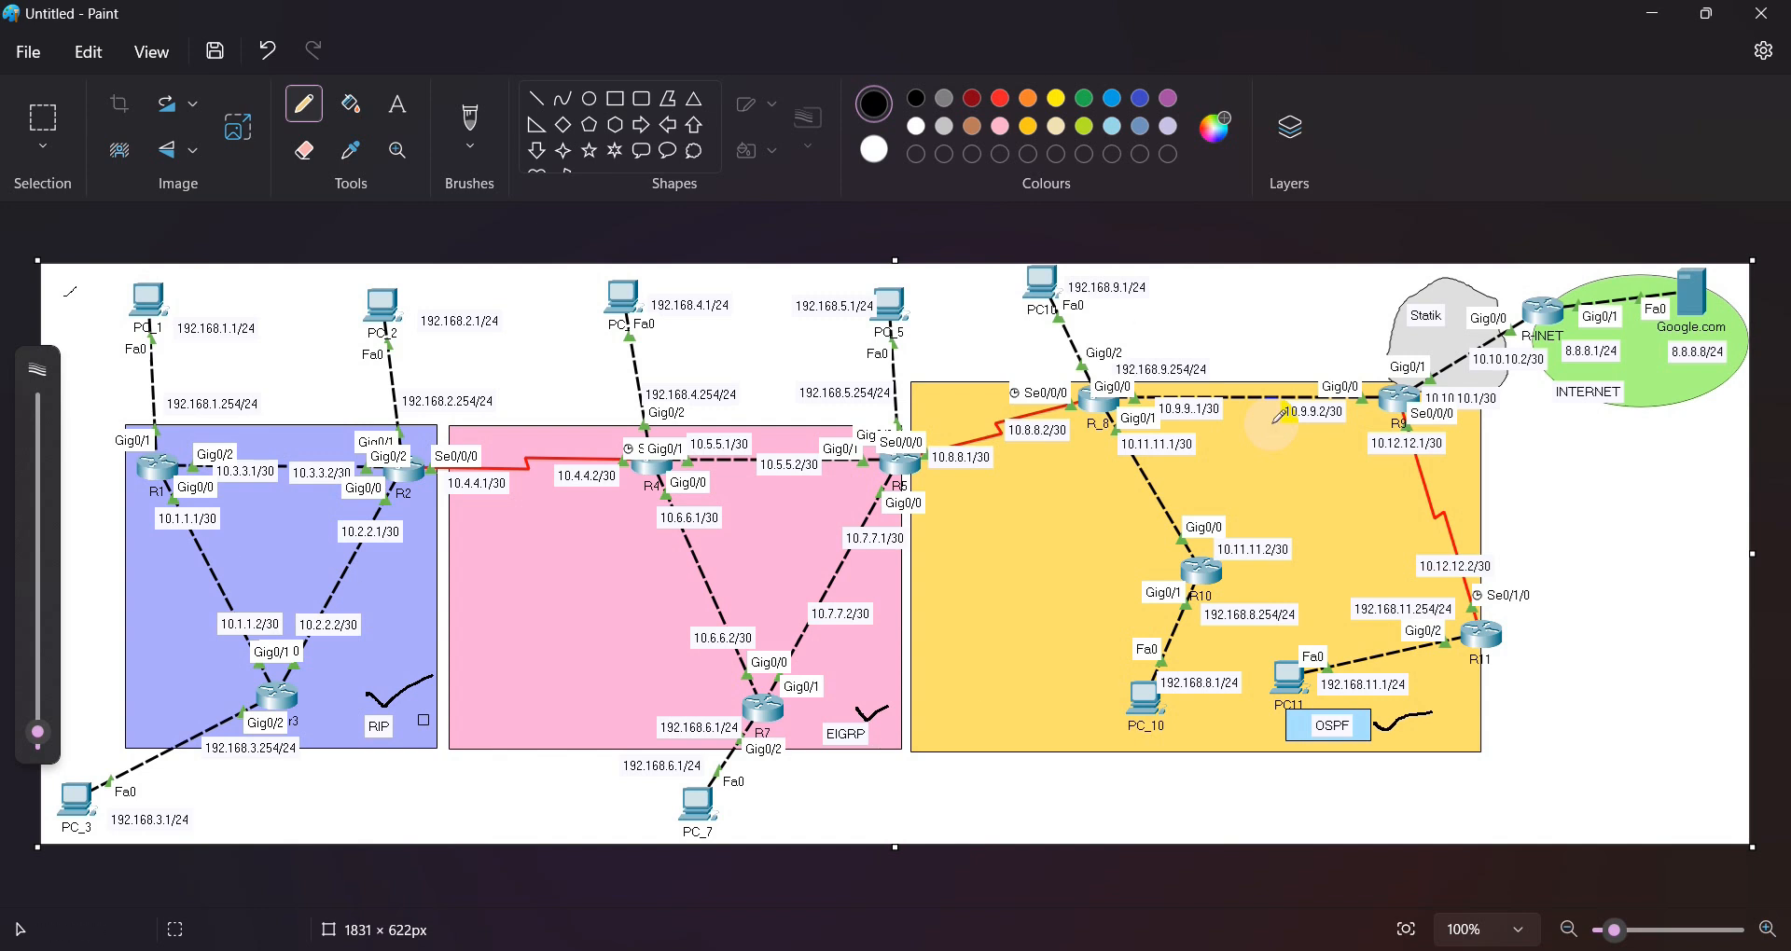
drag(1411, 300, 1466, 281)
- Handwrite a short note beneath the Google.com server's 8.8.8.8/24 label in the green INTERNET area
click(1648, 388)
drag(1643, 370, 1660, 389)
drag(1664, 373, 1678, 394)
drag(1680, 381, 1705, 385)
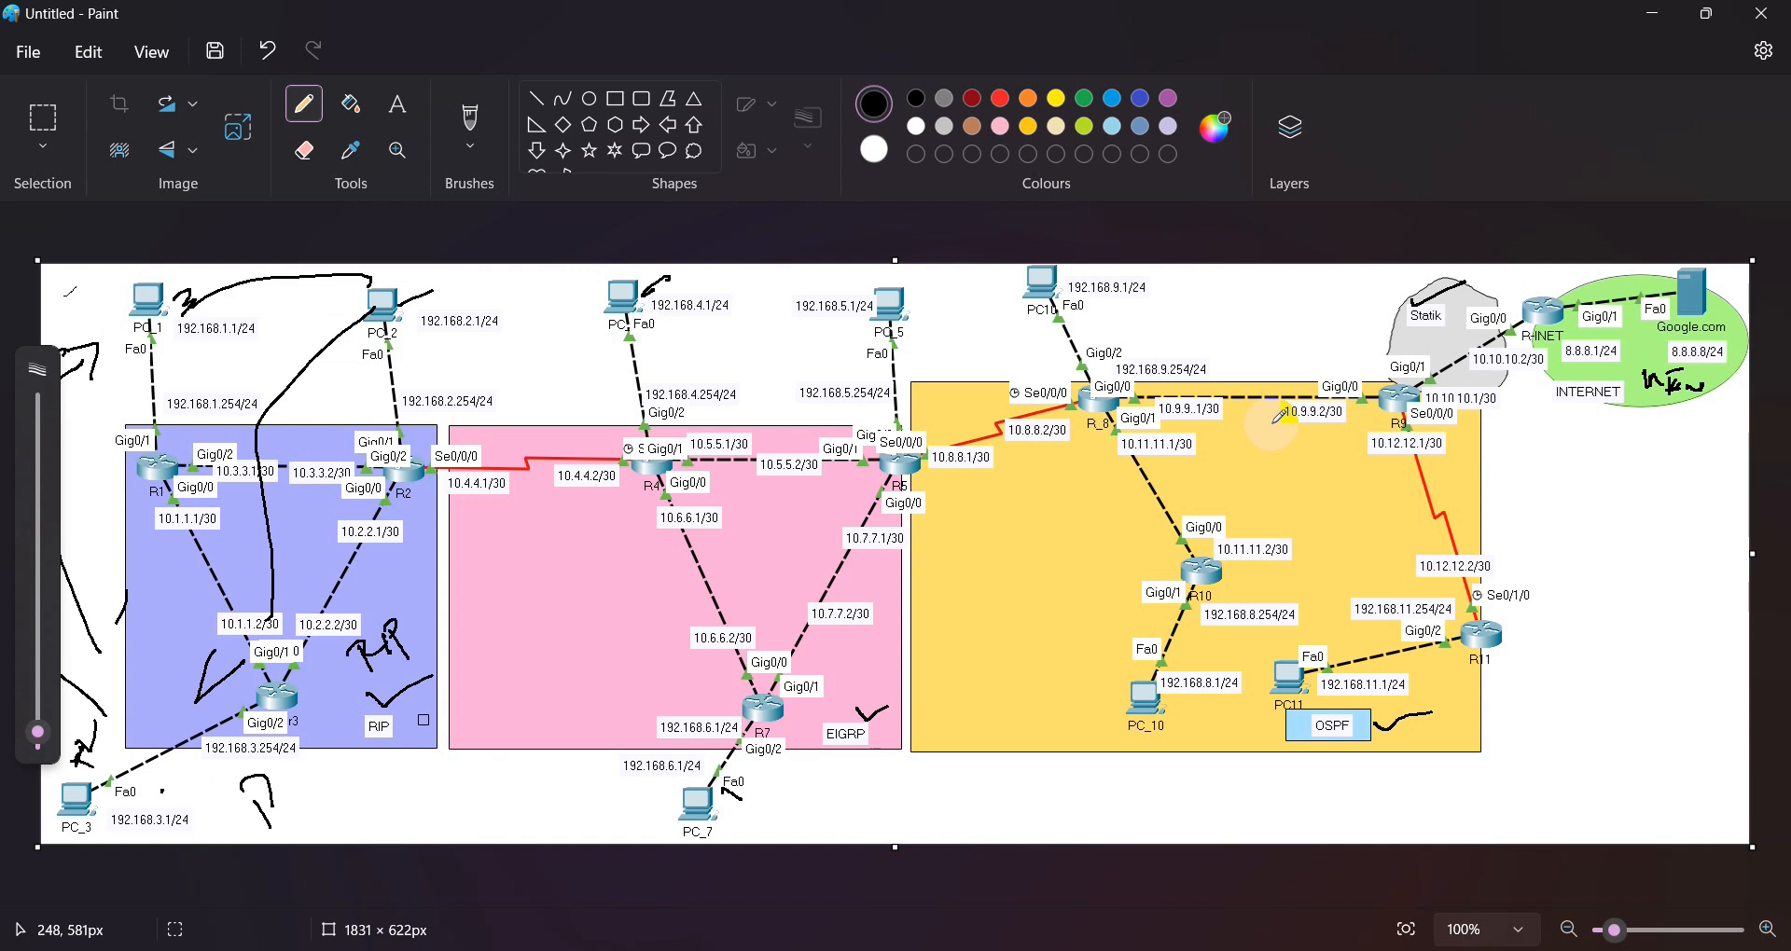
- Handwrite RIP below Router3, EIGRP in the pink area and OSPF in the orange area, with freehand arrows linking the EIGRP PCs
drag(280, 781, 296, 810)
mouse_move(317, 813)
mouse_down()
mouse_move(315, 769)
mouse_move(324, 795)
mouse_move(282, 767)
mouse_up()
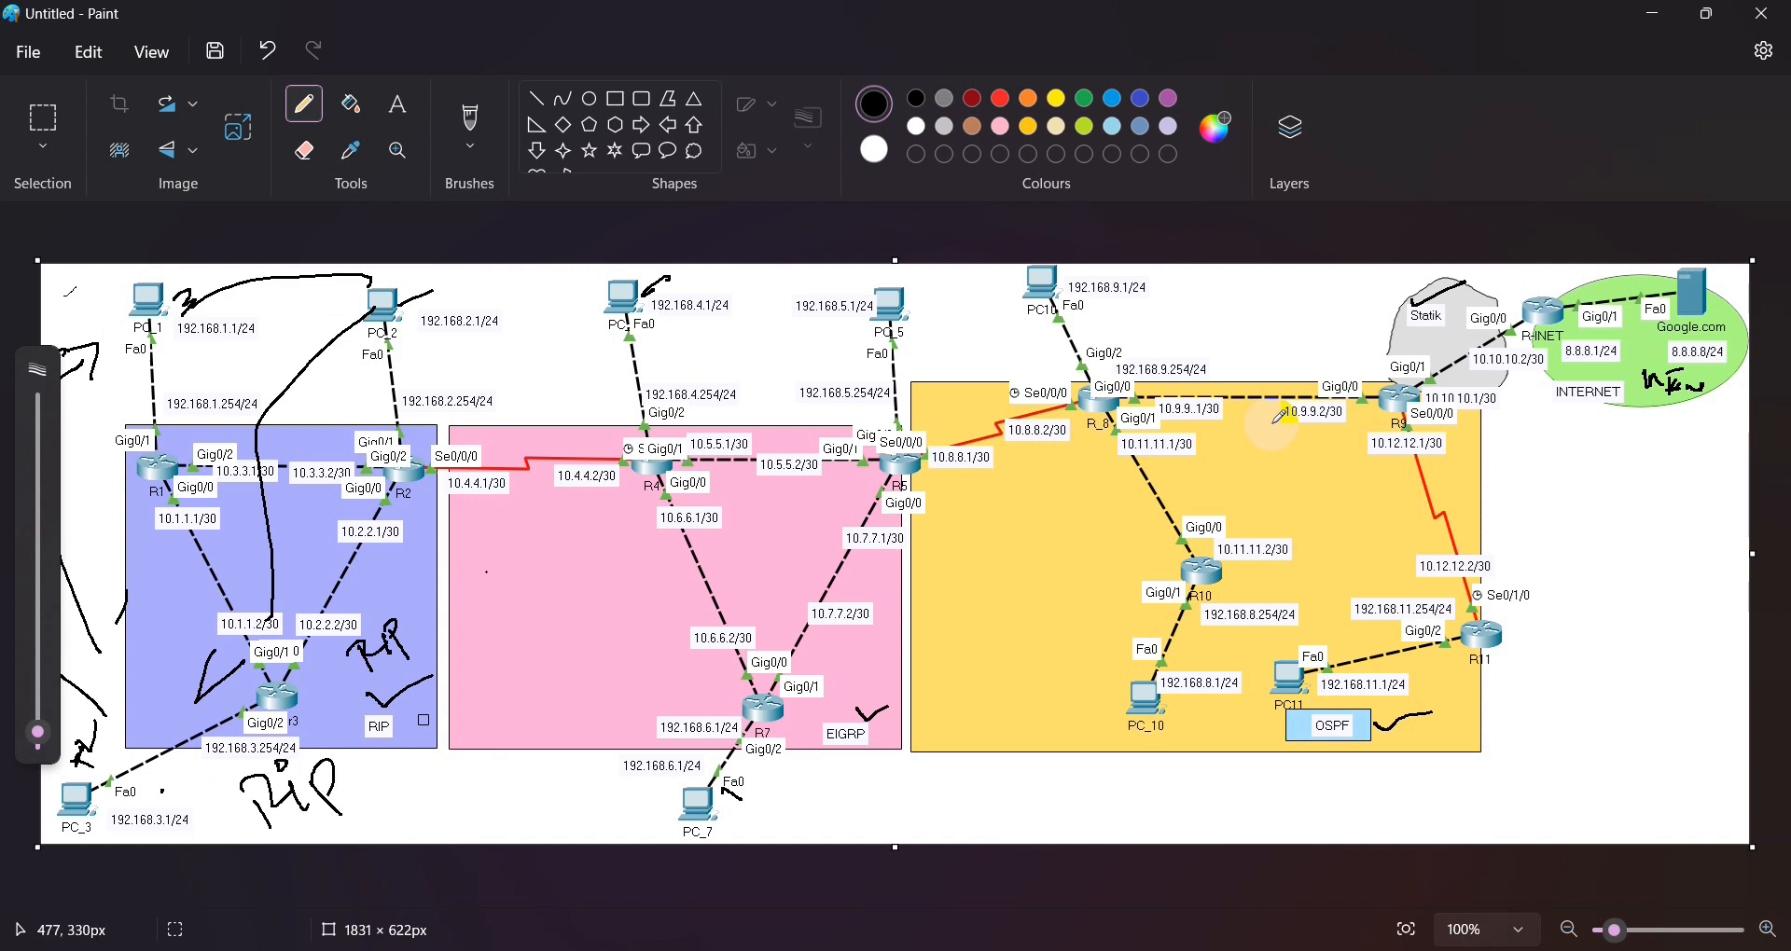
mouse_move(482, 576)
mouse_down()
mouse_move(489, 599)
mouse_move(466, 615)
mouse_move(548, 564)
mouse_move(589, 562)
mouse_up()
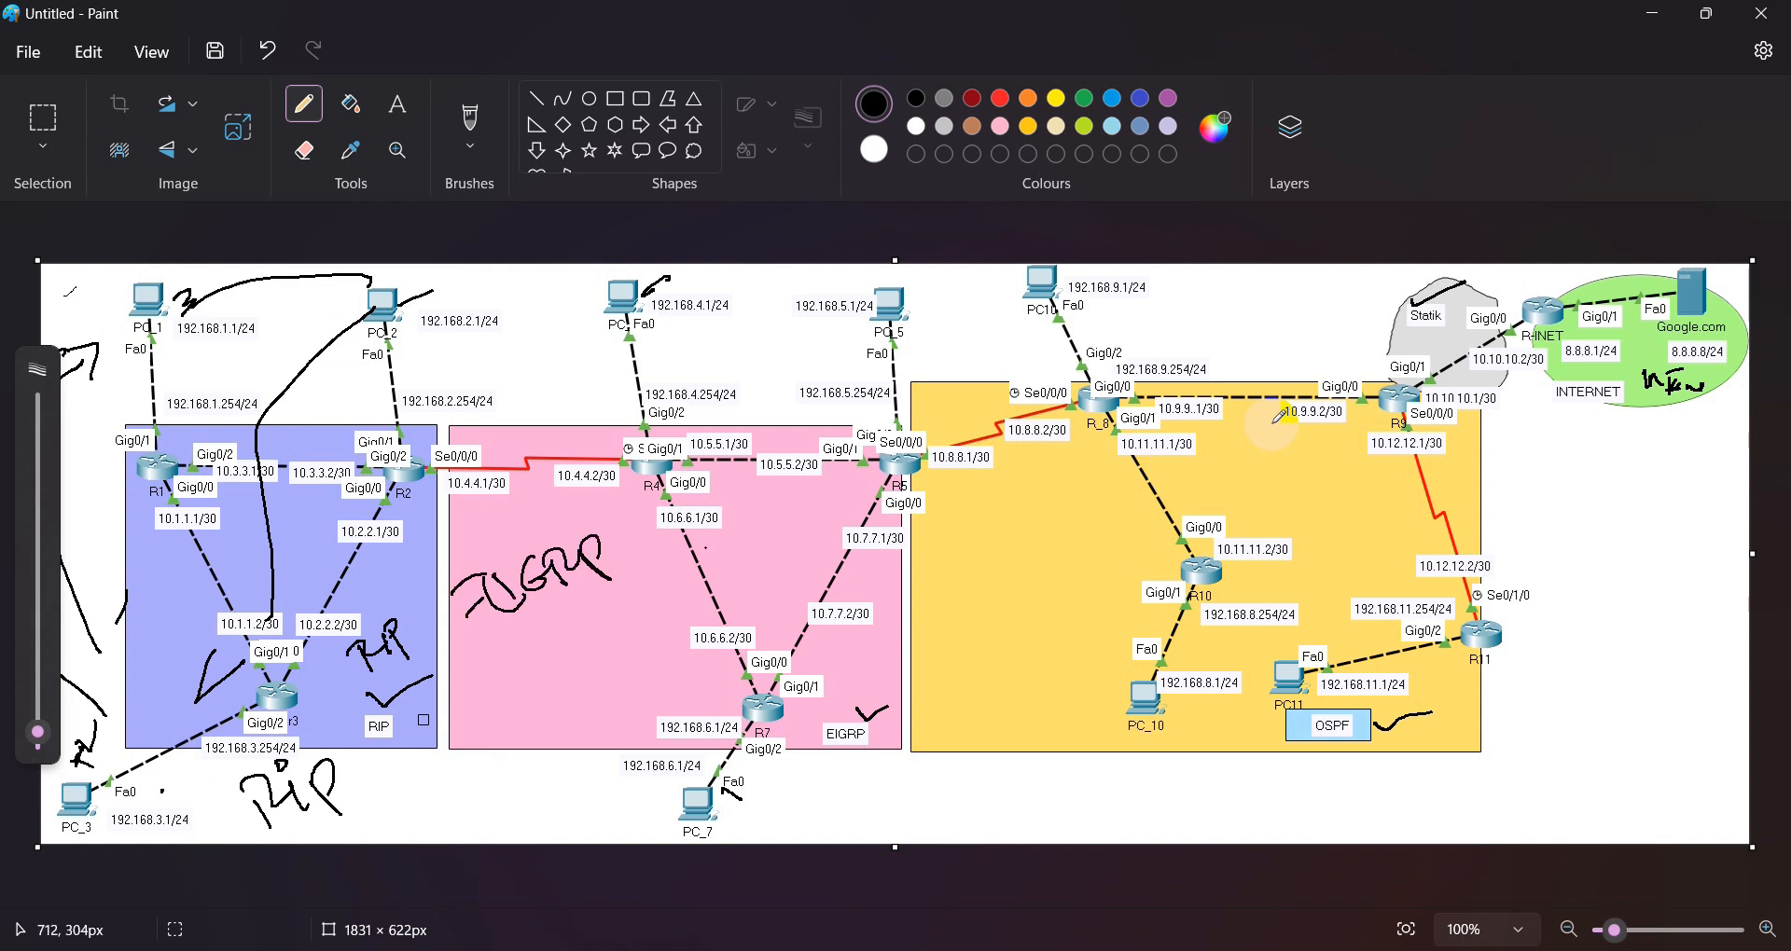
mouse_move(662, 319)
mouse_down()
mouse_move(845, 280)
mouse_move(798, 580)
mouse_move(850, 591)
mouse_up()
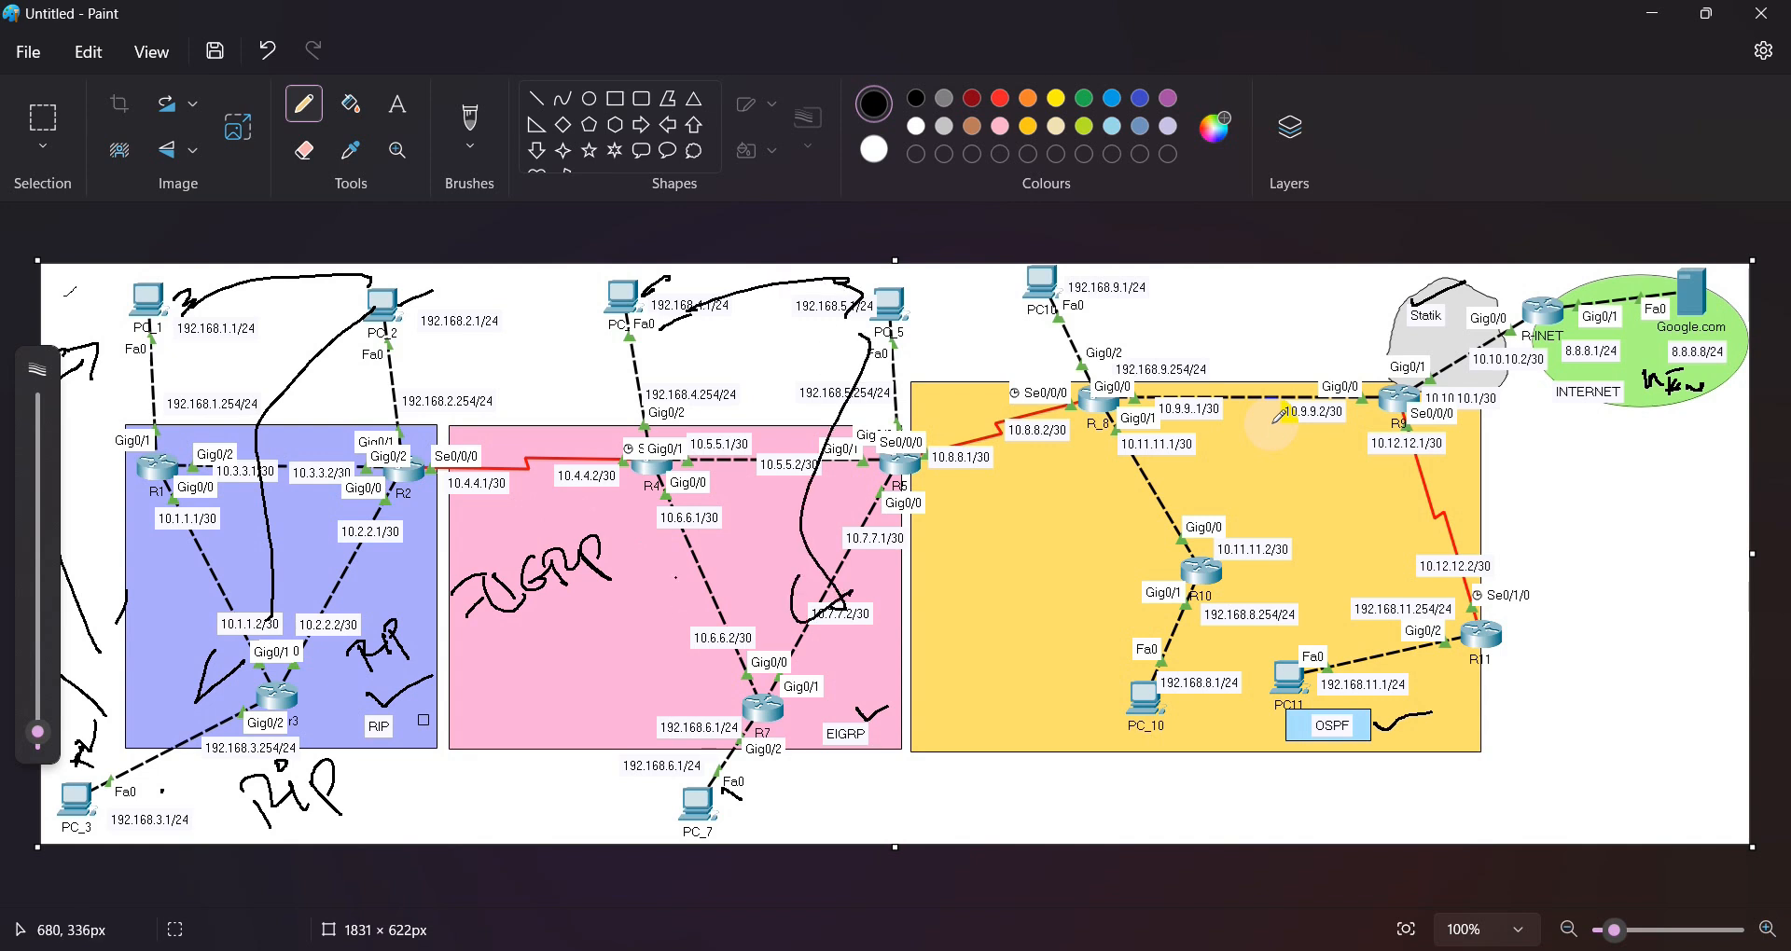
mouse_move(1008, 607)
mouse_down()
mouse_move(1028, 623)
mouse_move(1077, 606)
mouse_move(1098, 572)
mouse_up()
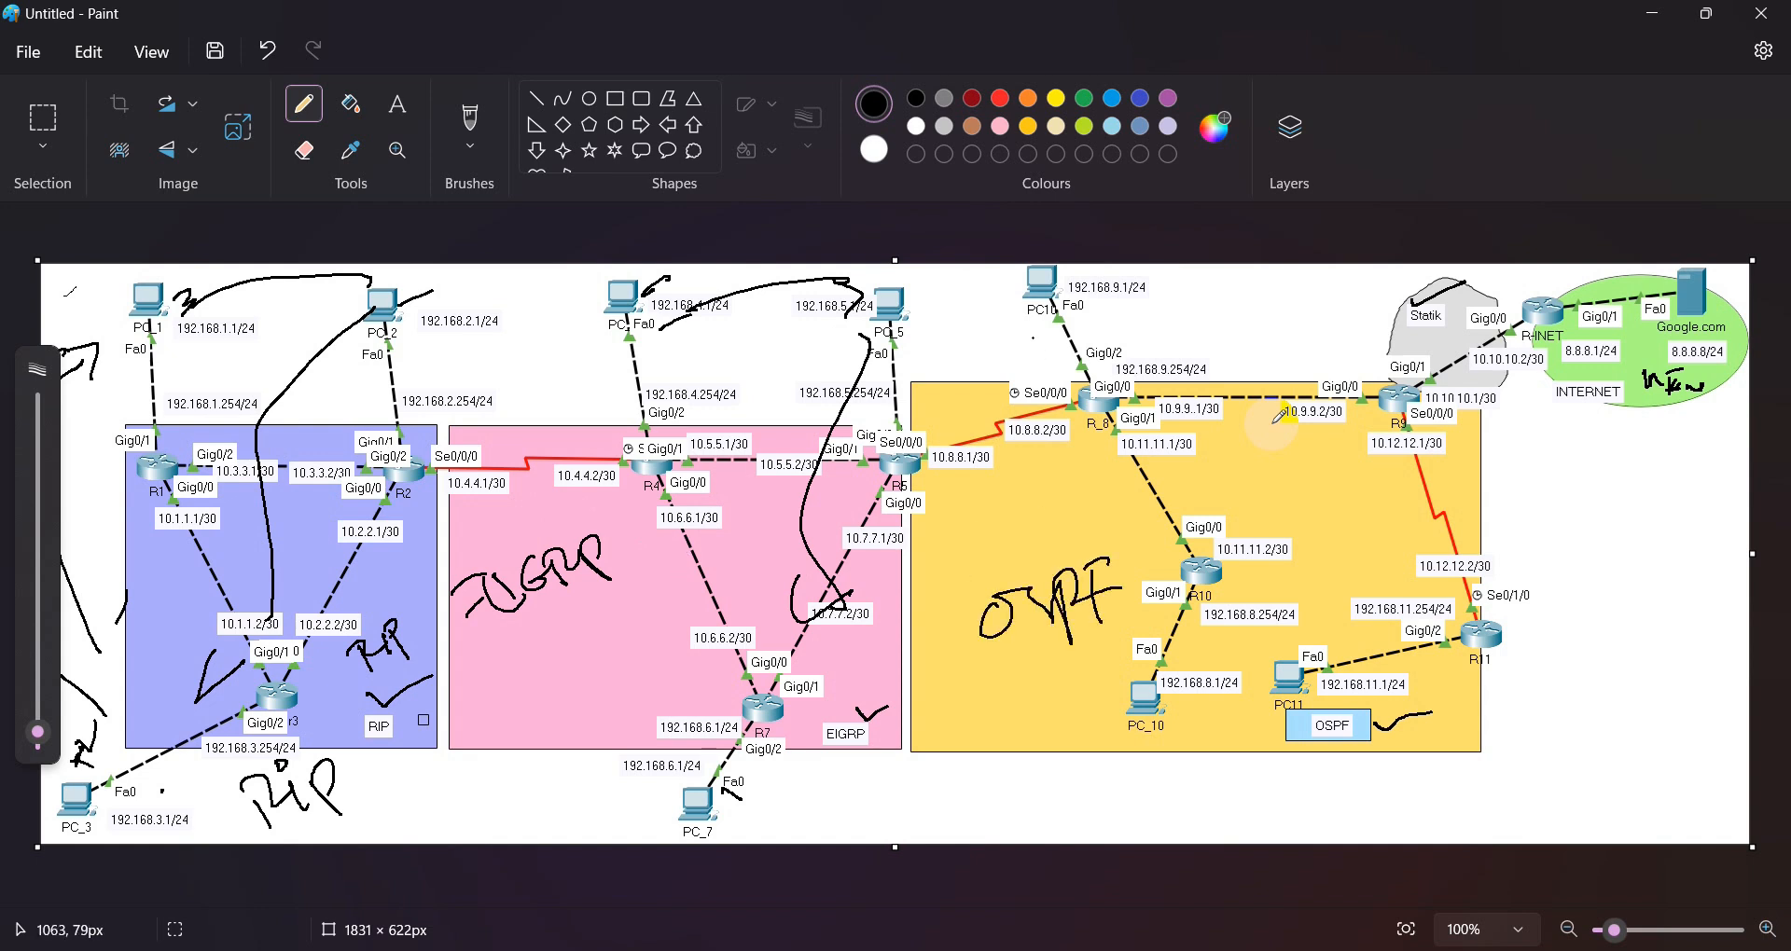
- Mark the OSPF area's PCs and draw long freehand arrows linking the PCs of the RIP and EIGRP areas
drag(1009, 303, 998, 307)
drag(1109, 691, 1099, 700)
mouse_move(1197, 673)
mouse_down()
mouse_move(1231, 656)
mouse_move(1279, 689)
mouse_up()
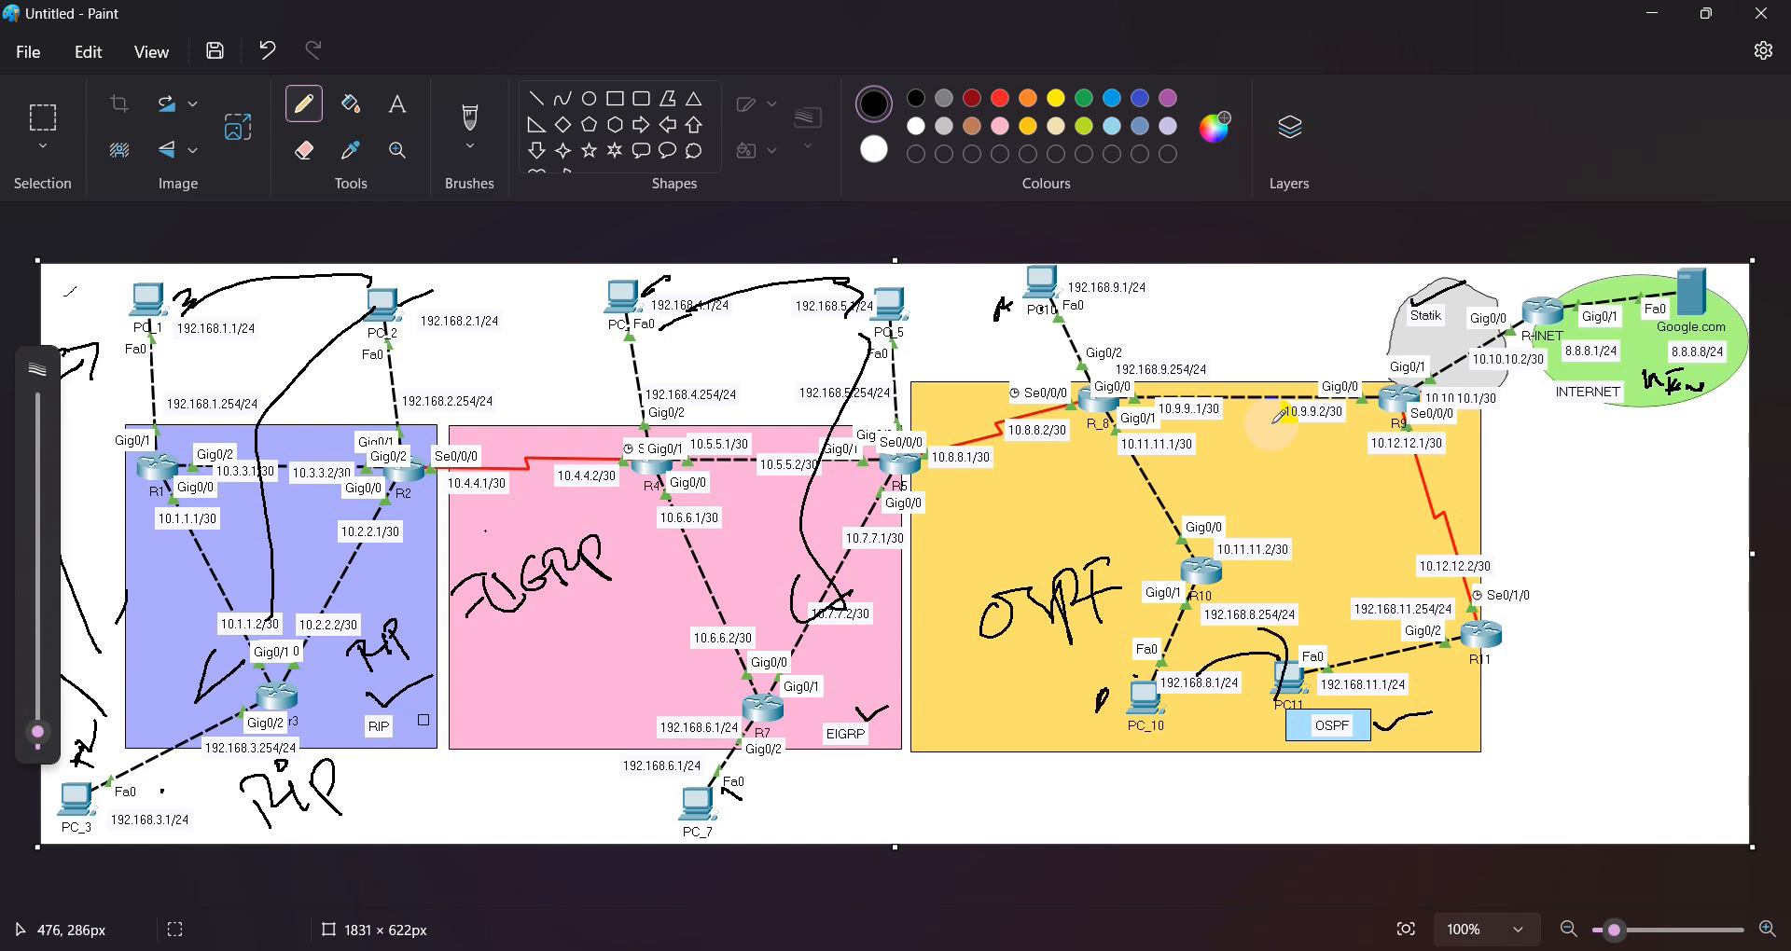
drag(485, 531, 97, 447)
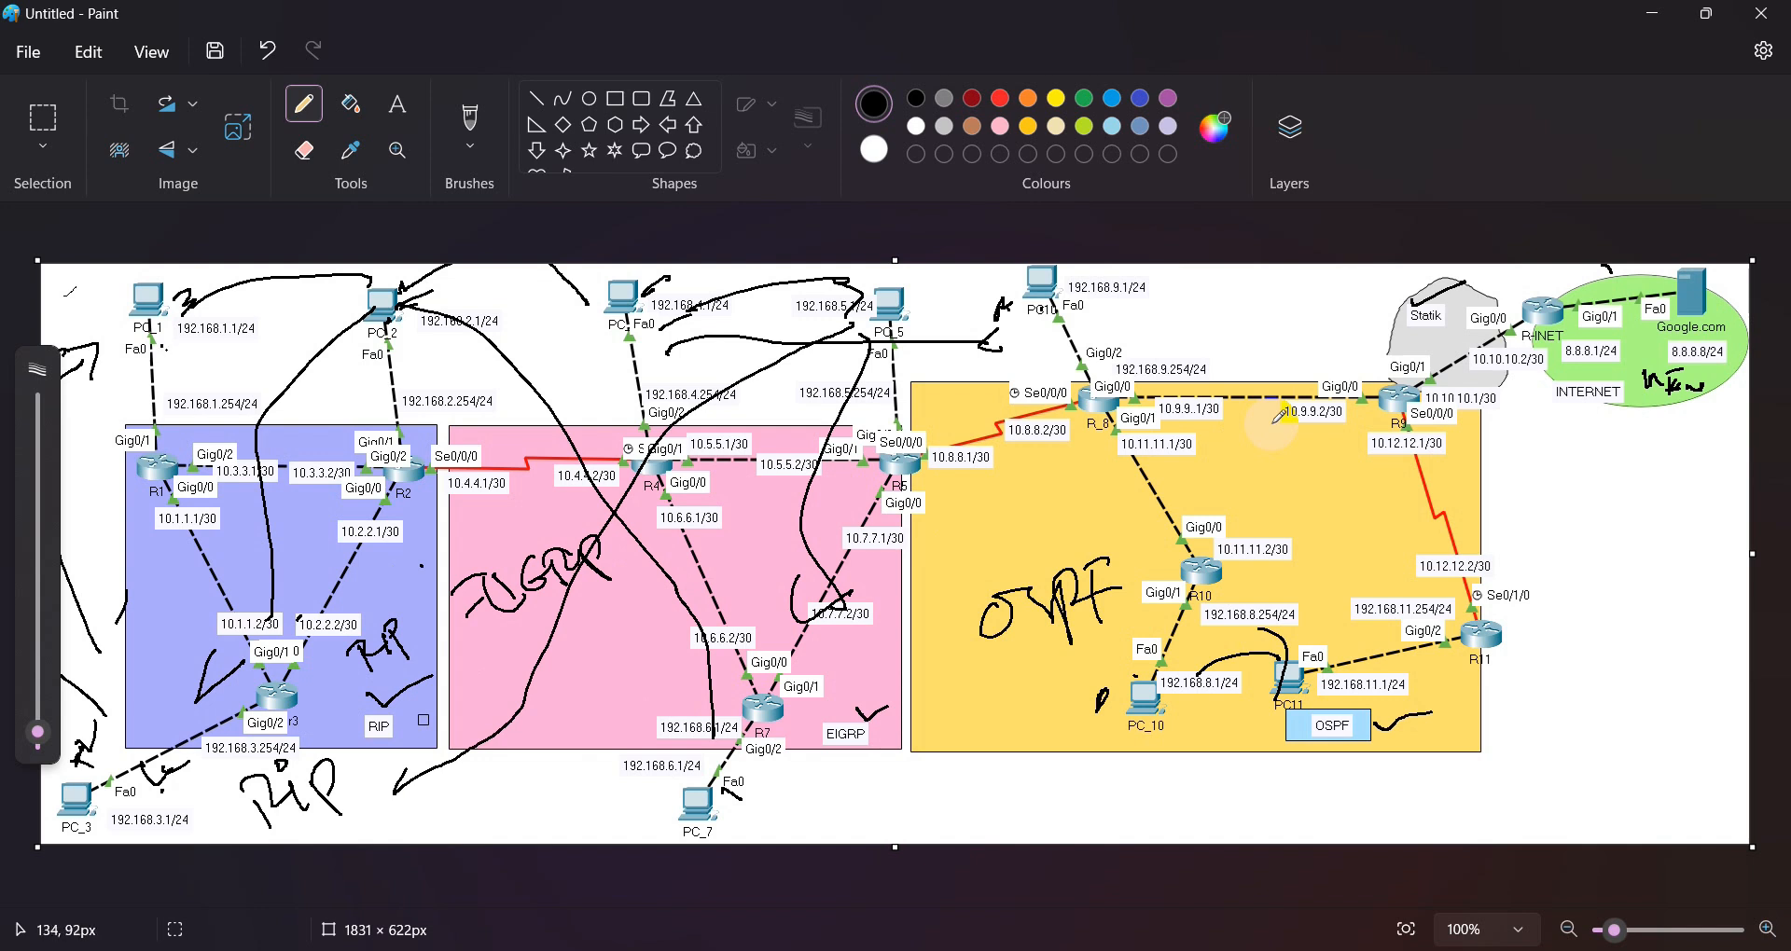
- Handwrite a Google 8.8.8.8 note beside PC_1 above the RIP area
mouse_move(164, 353)
mouse_down()
mouse_move(235, 337)
mouse_move(187, 400)
mouse_up()
mouse_move(224, 364)
mouse_down()
mouse_move(211, 399)
mouse_move(258, 368)
mouse_up()
mouse_move(289, 338)
mouse_down()
mouse_move(273, 353)
mouse_move(295, 371)
mouse_move(304, 328)
mouse_up()
drag(333, 308, 314, 353)
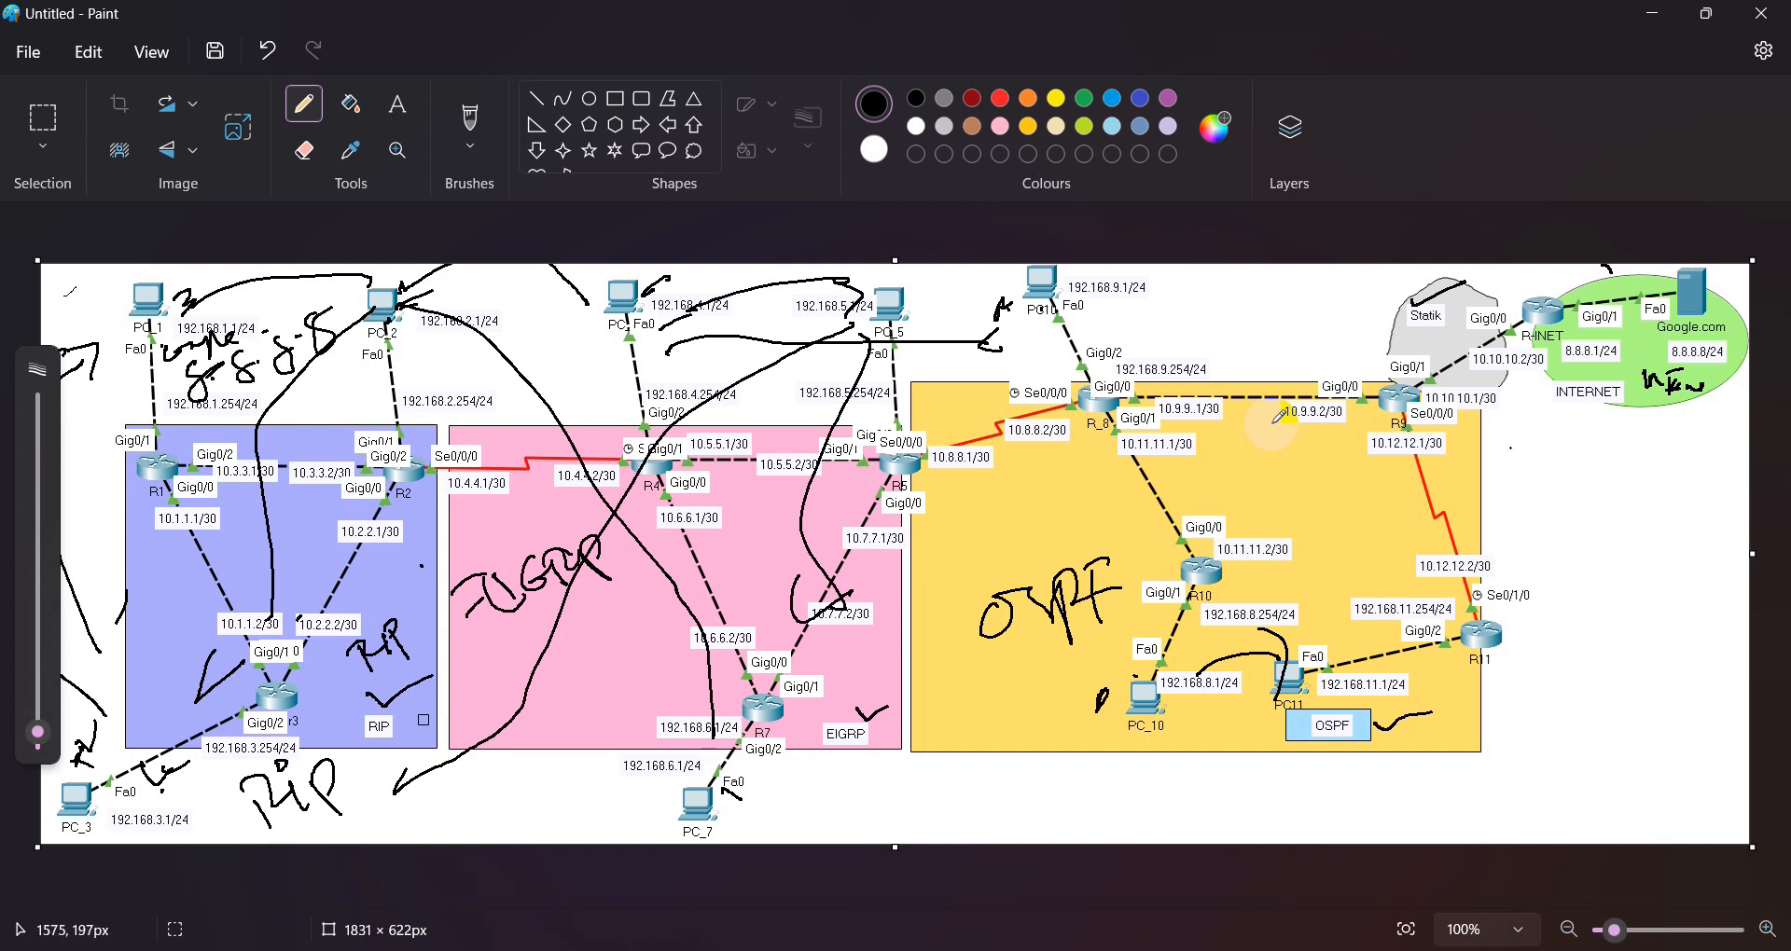
- Circle the RIP, EIGRP and OSPF labels and handwrite routing notes, including "Re", around the lower edge of the EIGRP area
click(221, 547)
click(822, 327)
click(1658, 351)
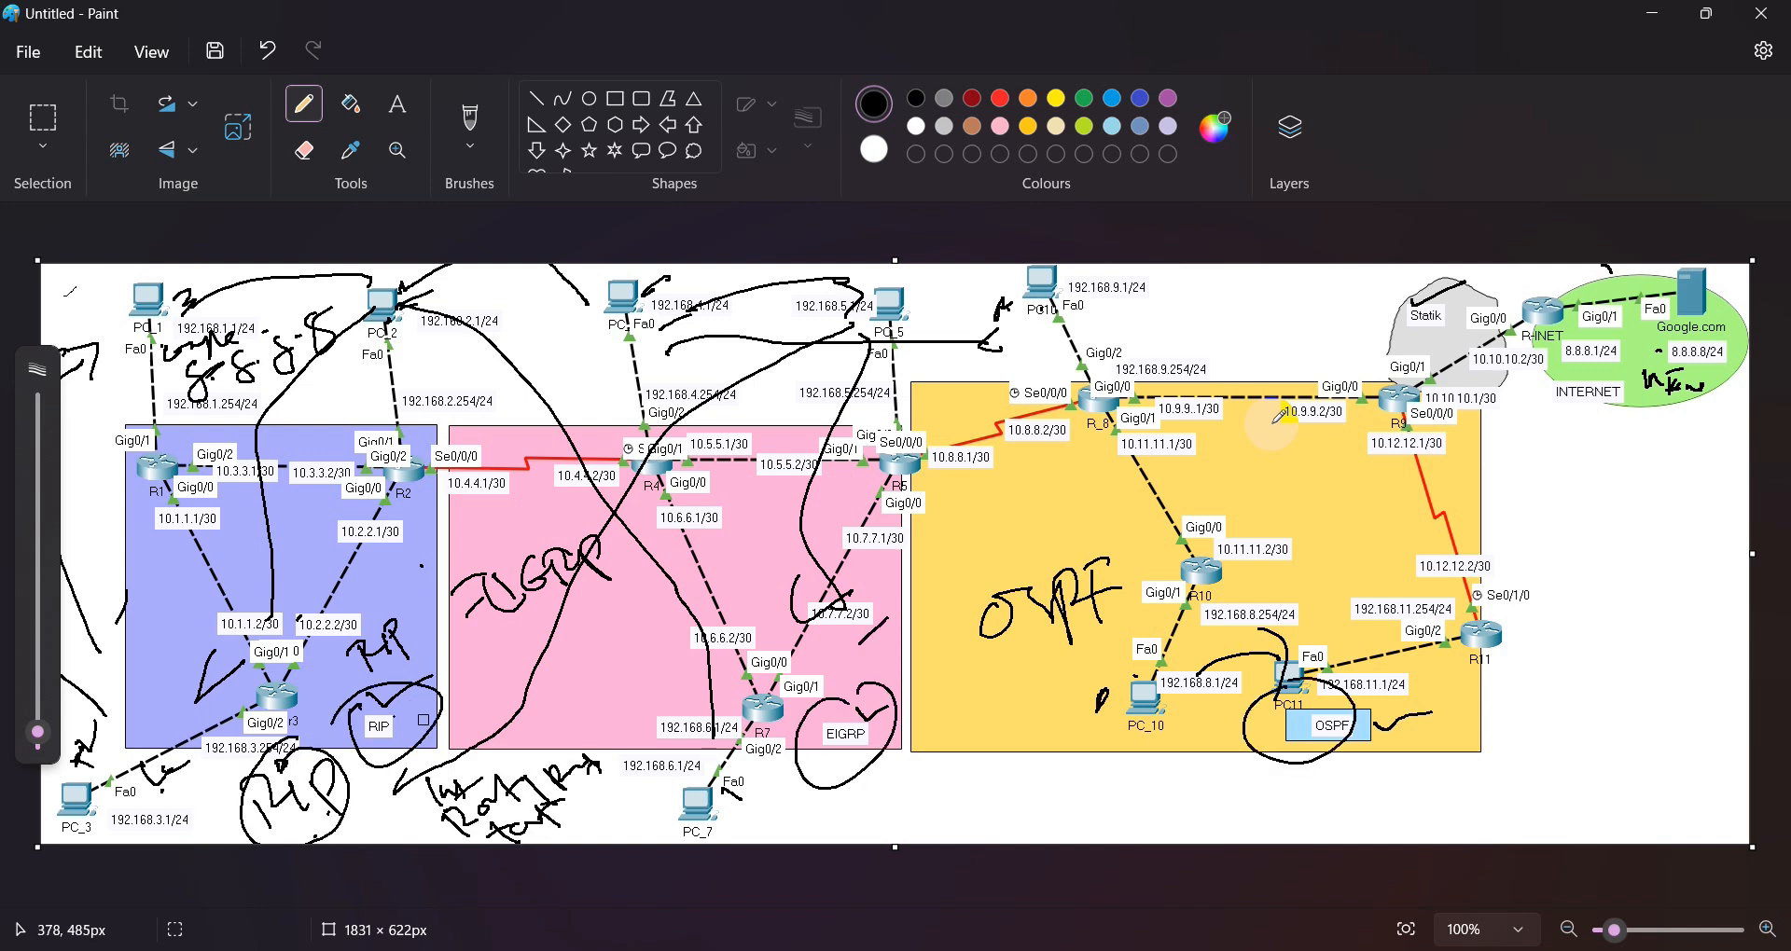
click(485, 669)
click(541, 674)
mouse_move(534, 718)
mouse_down()
mouse_move(541, 732)
mouse_move(582, 697)
mouse_up()
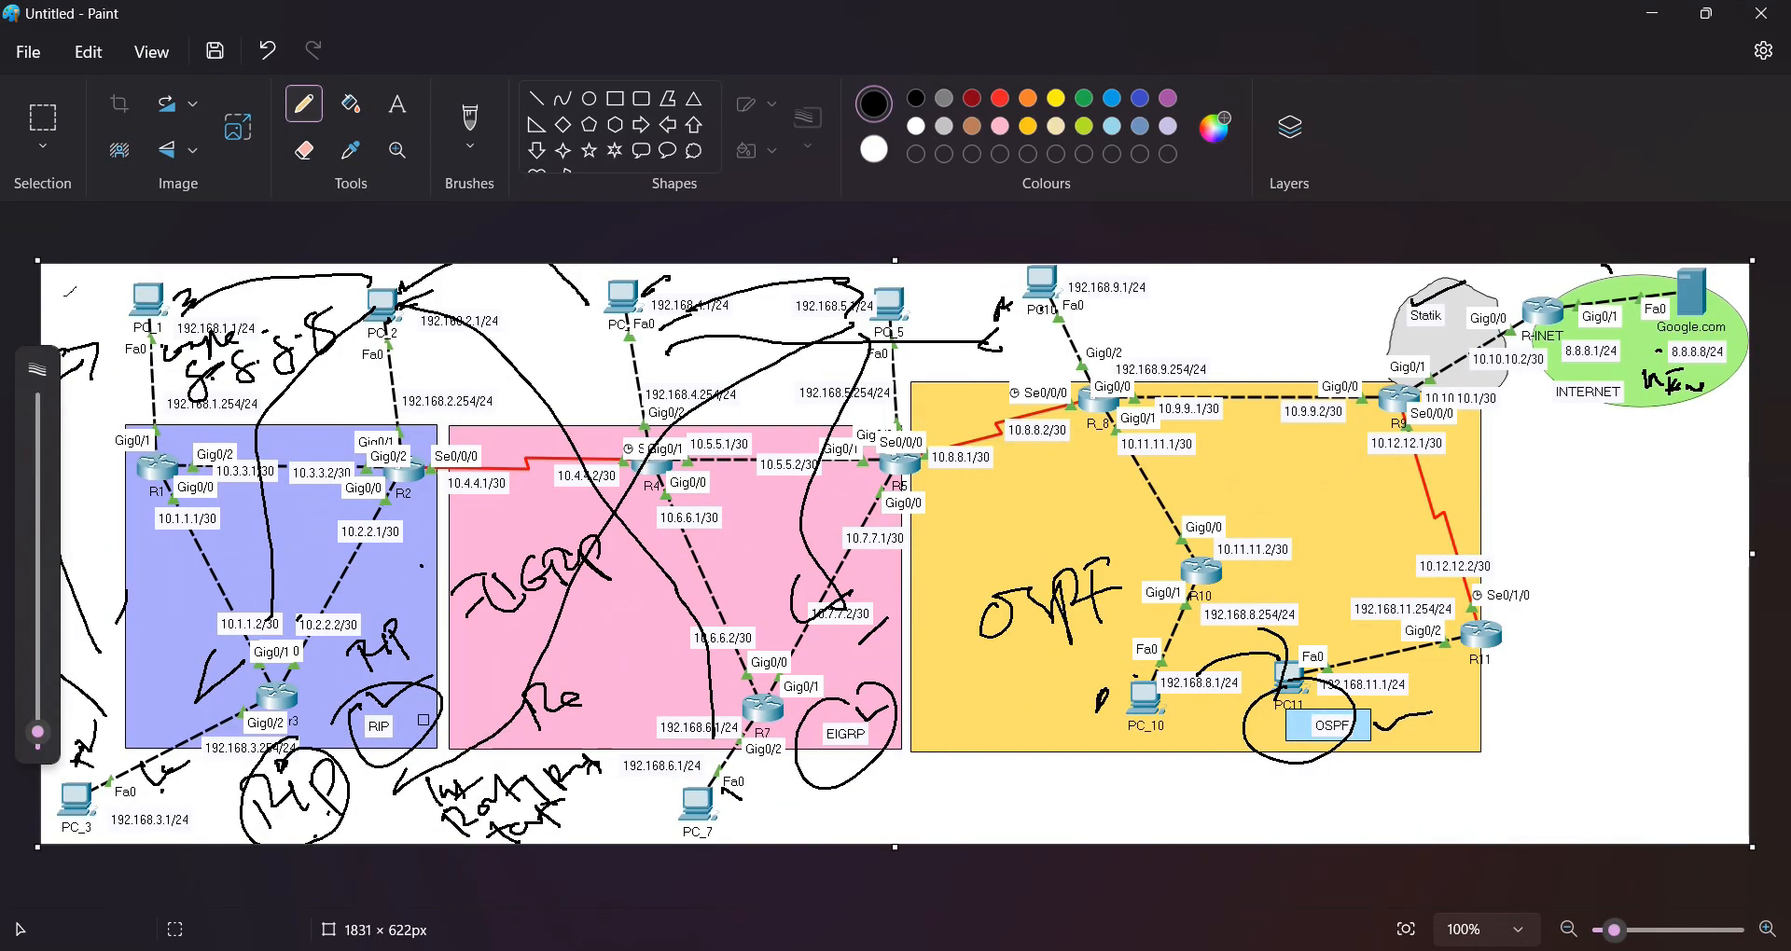
- Switch to the image viewer to examine the lab syllabus in silabus.png and the clean topology in PT.png
click(1140, 867)
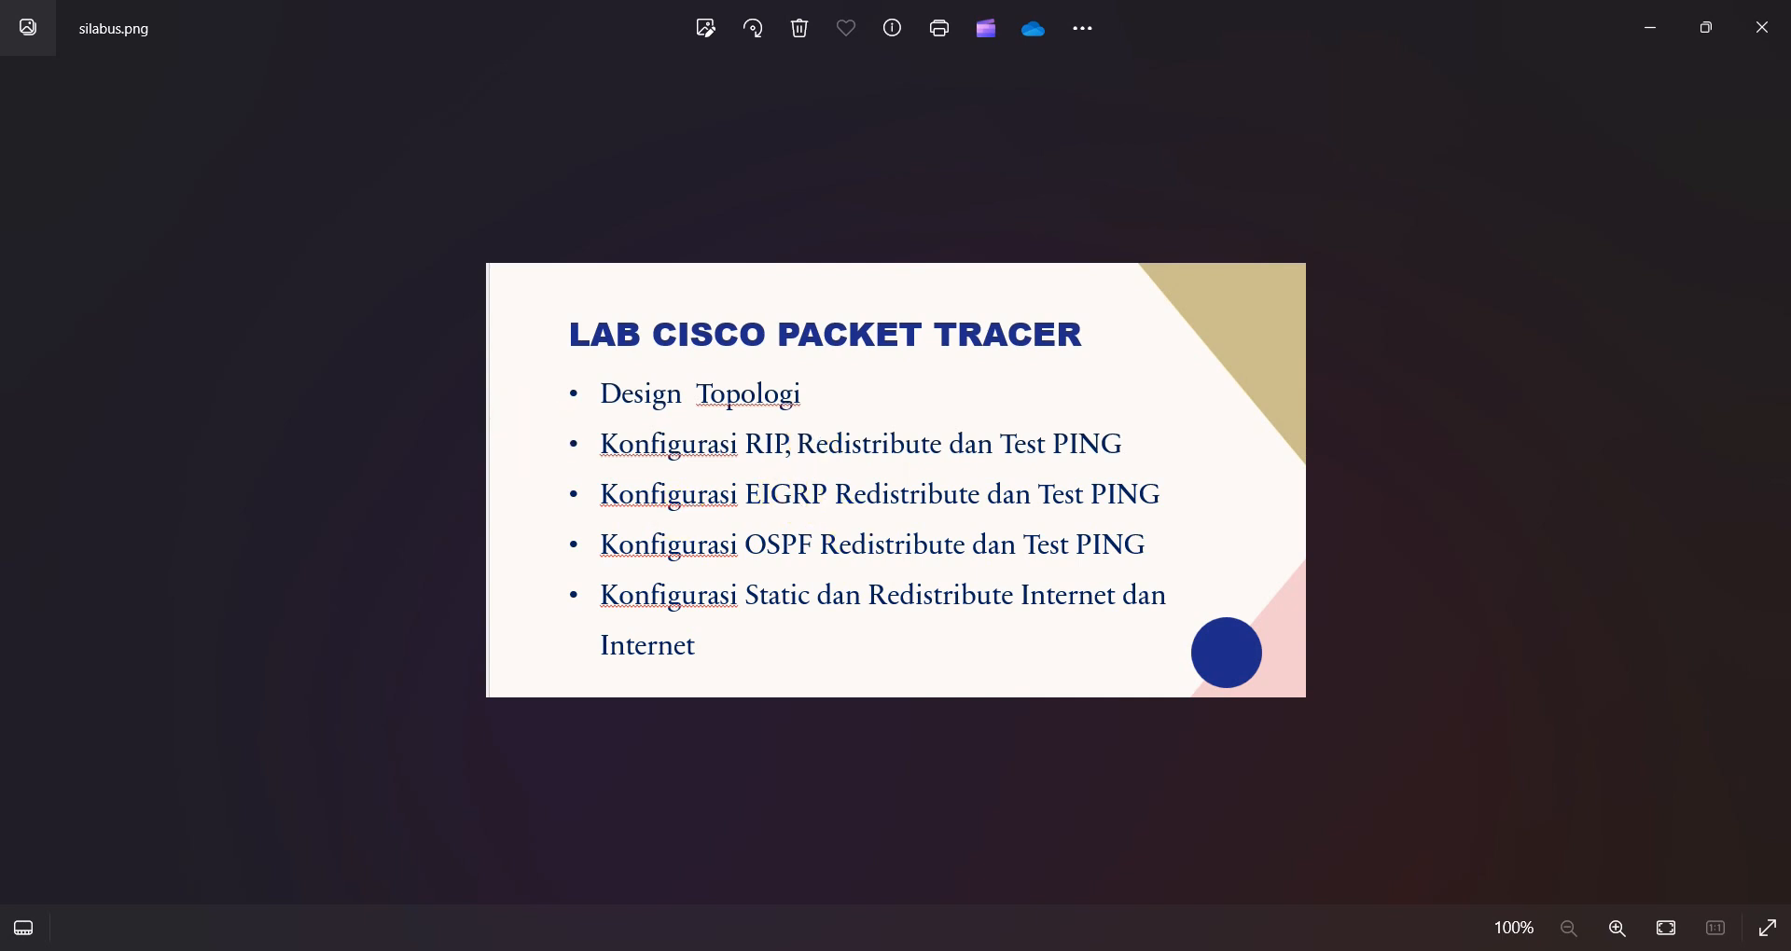
key(alt+Tab)
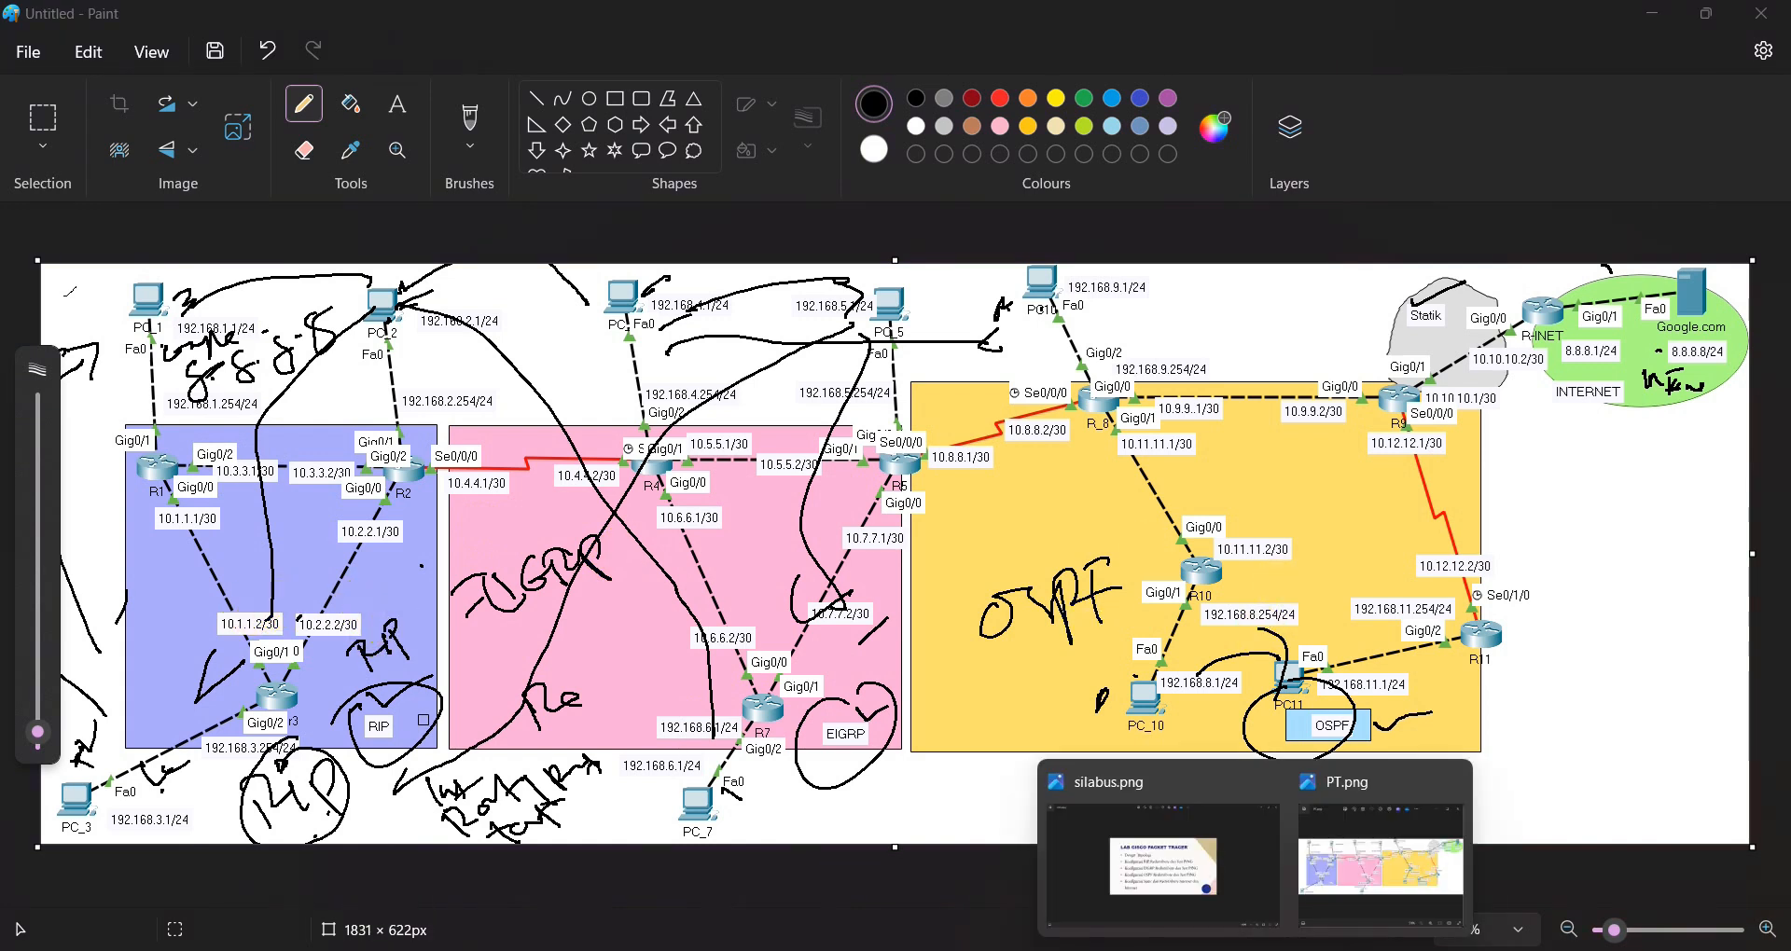
click(1101, 867)
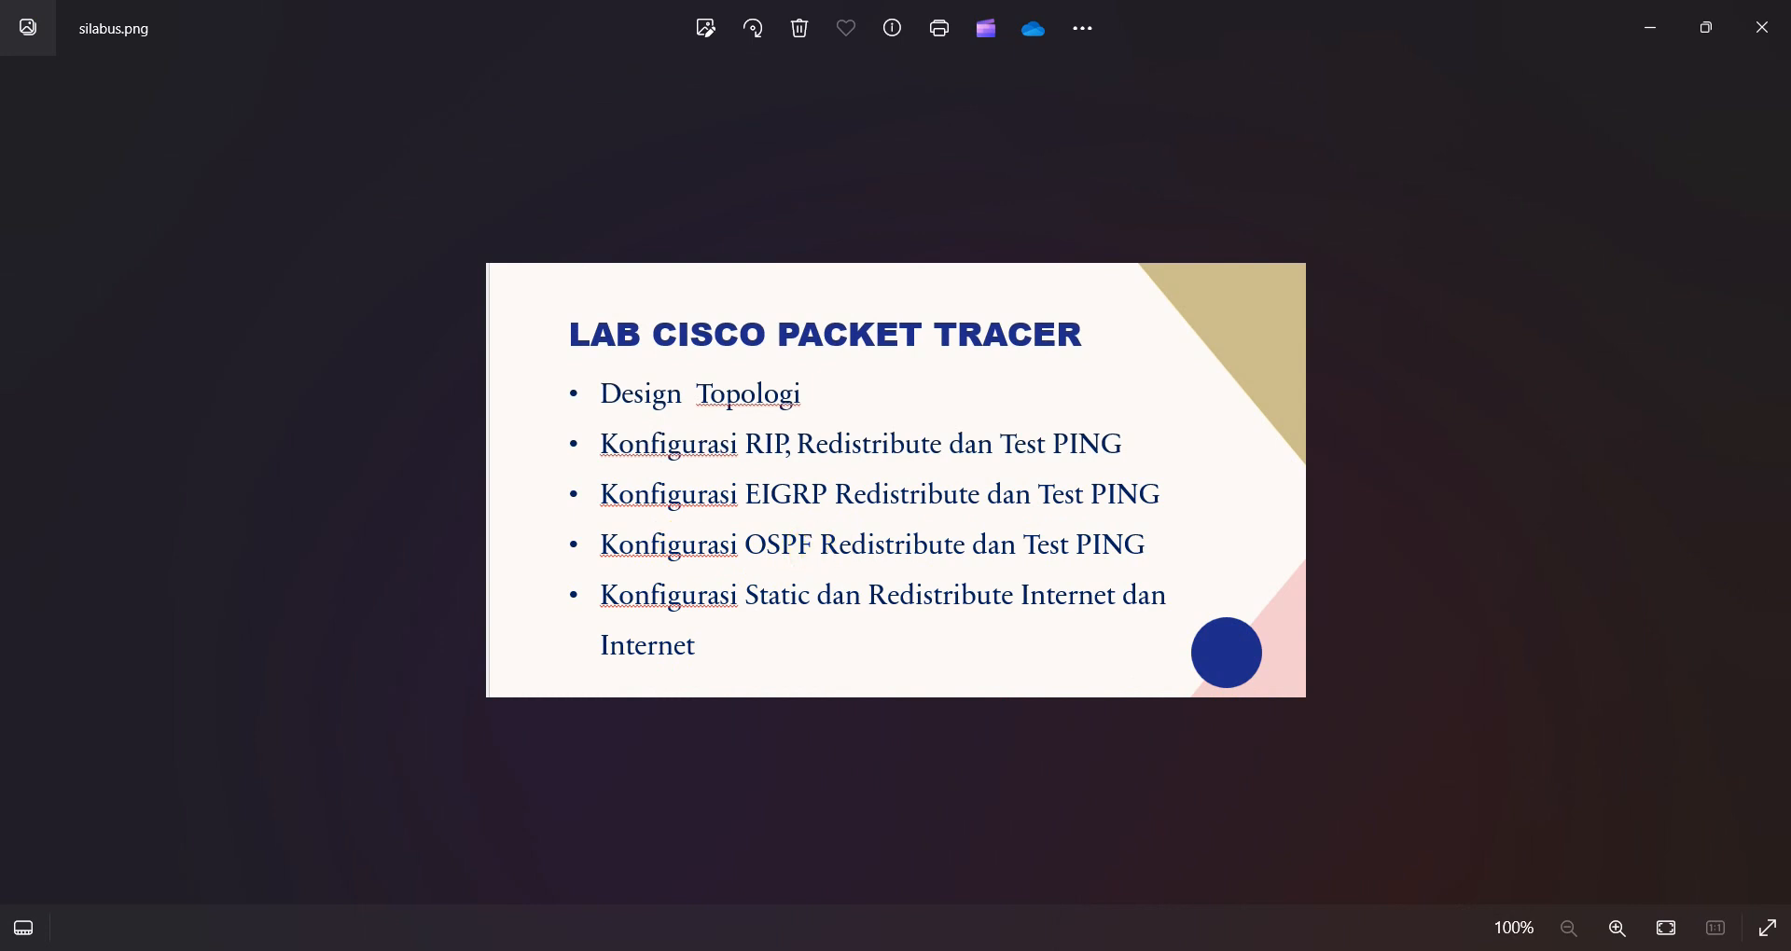
click(1303, 847)
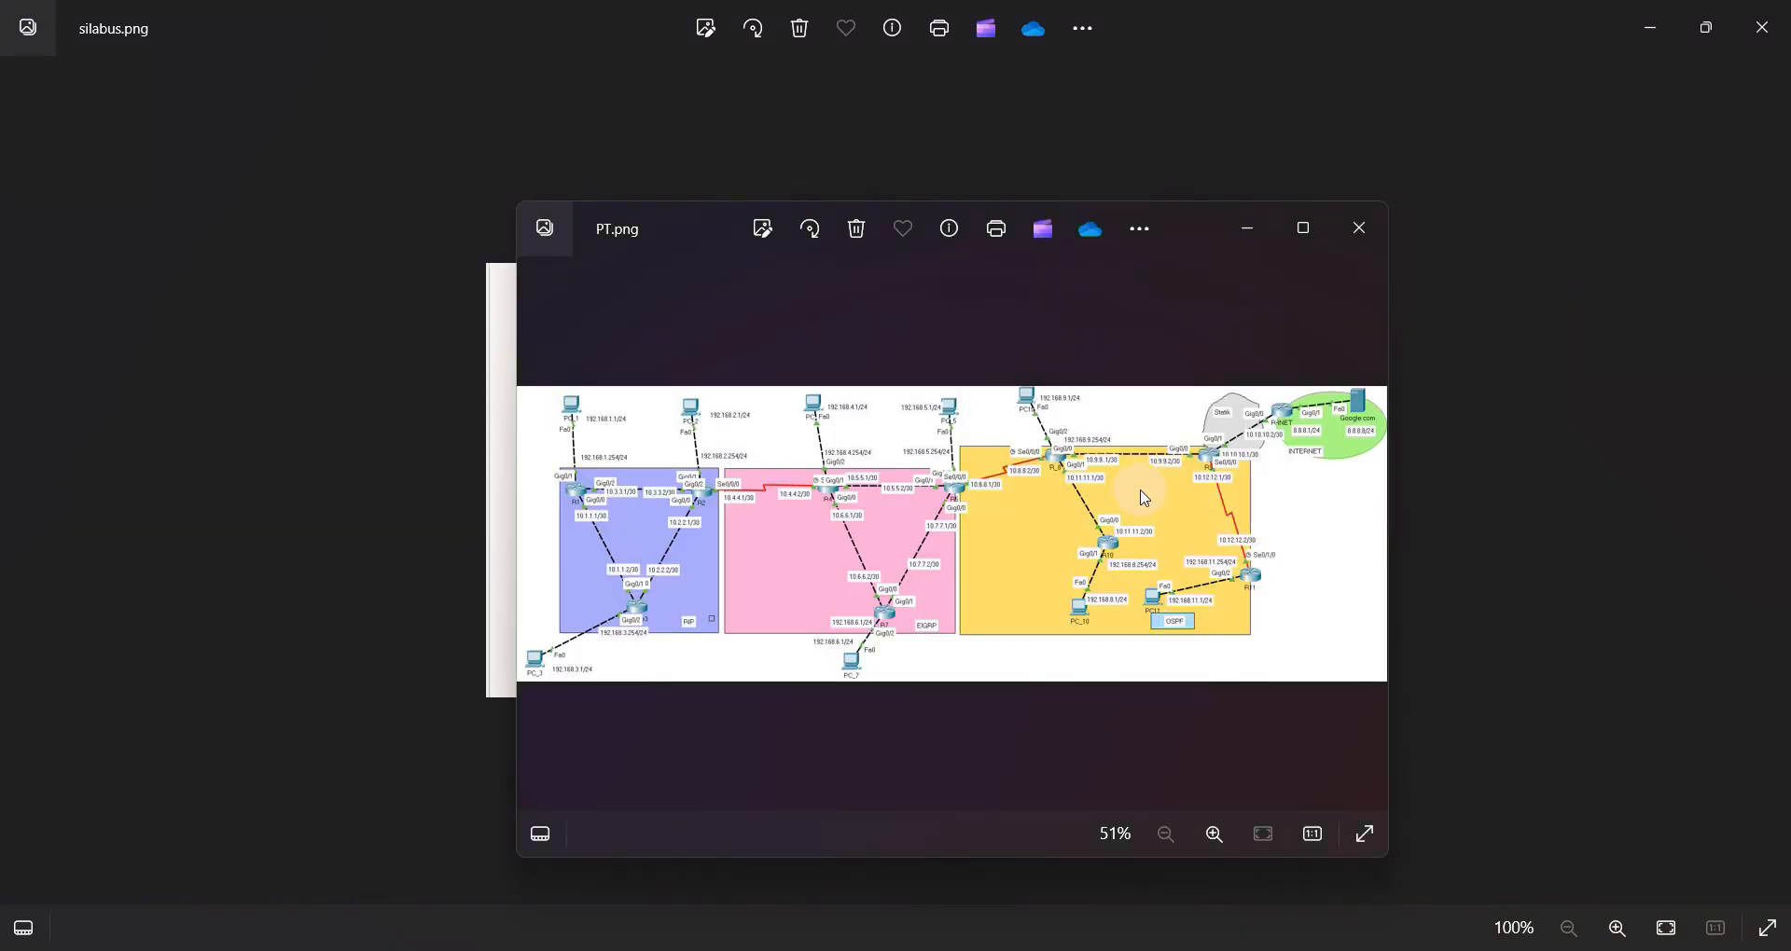
click(1295, 260)
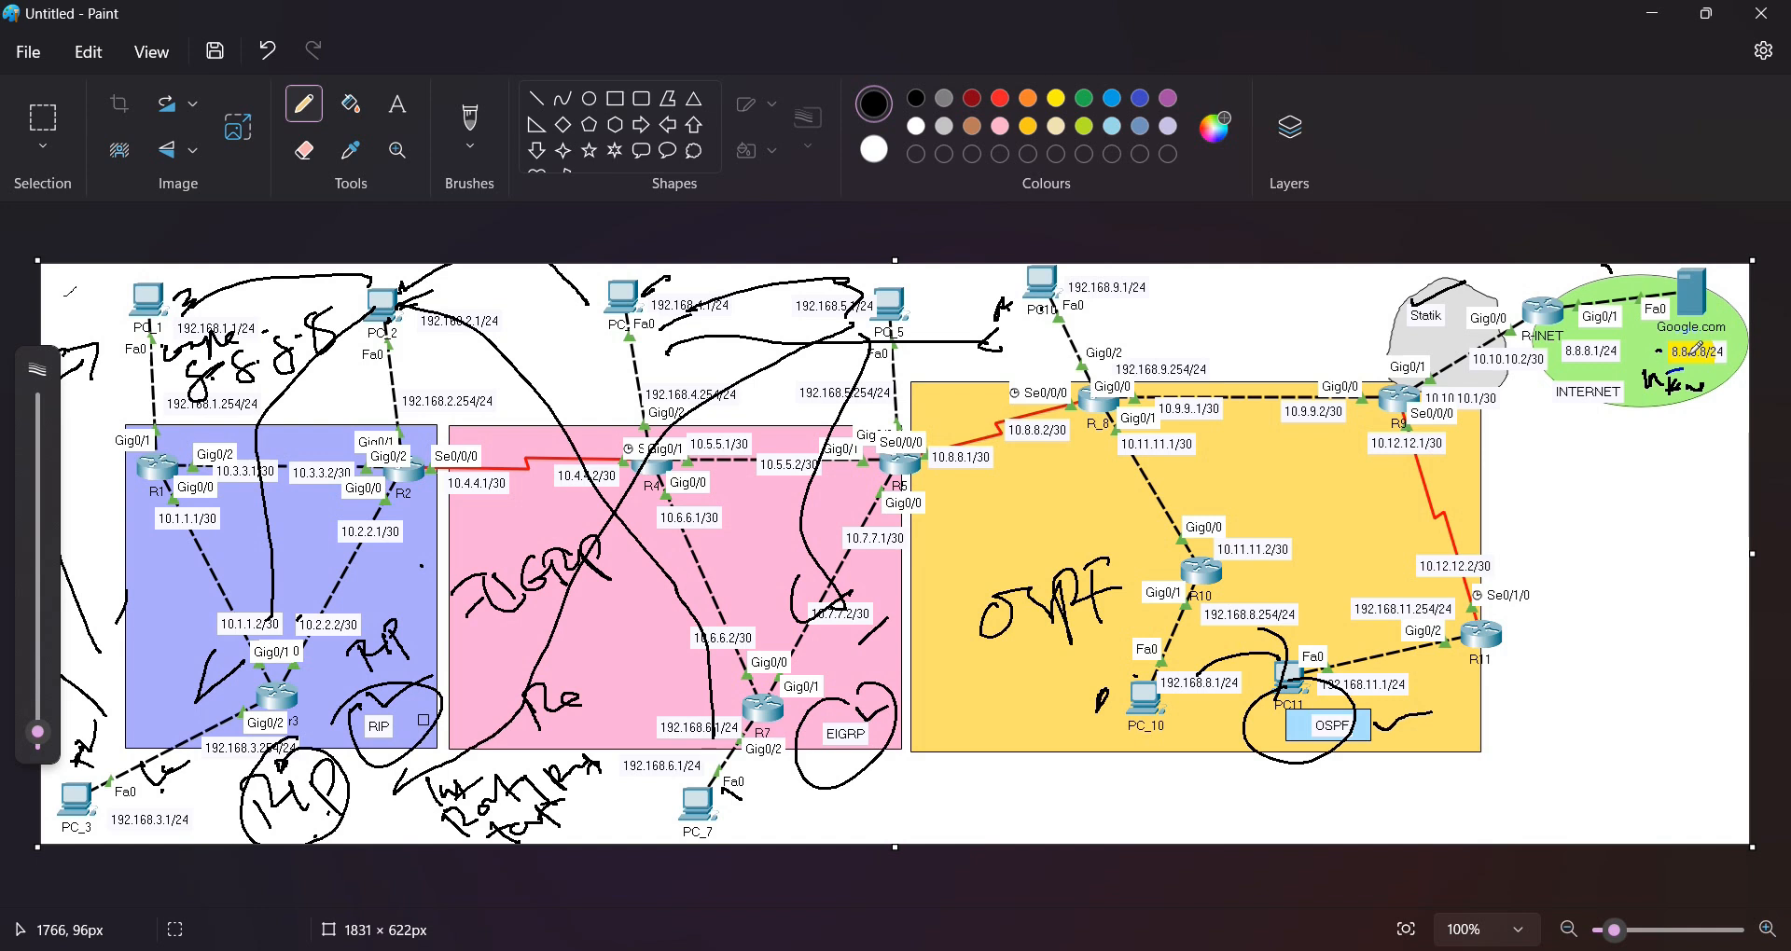
click(1651, 18)
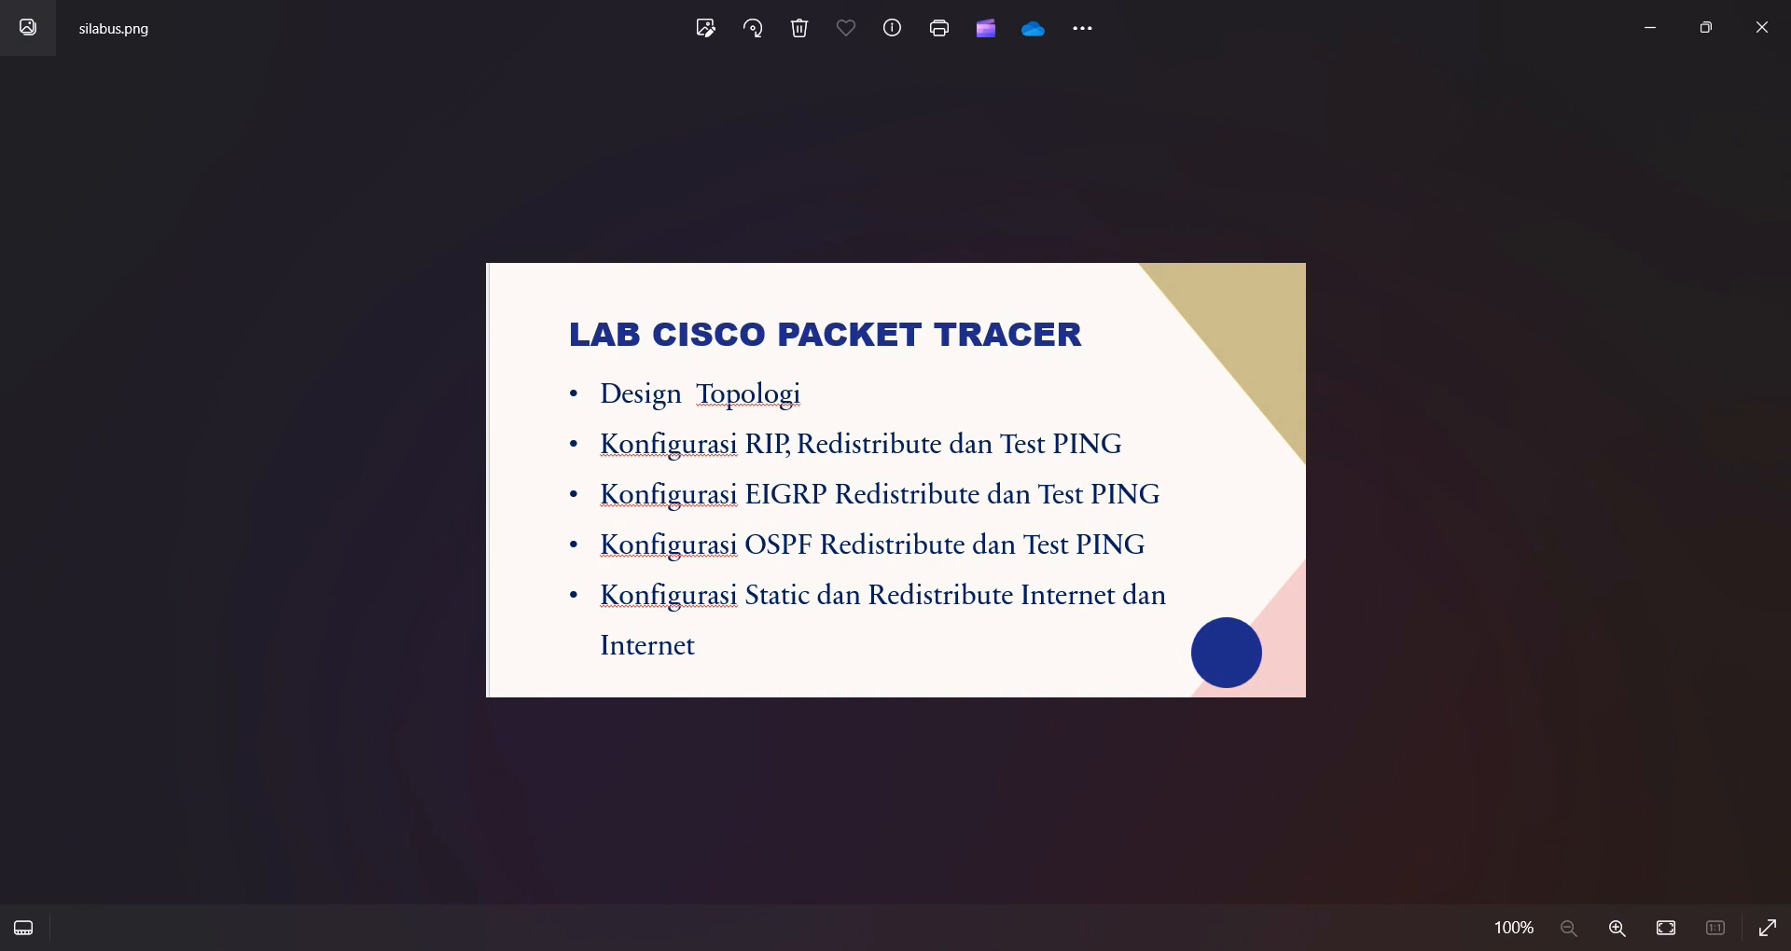
- Close the Packet Tracer device windows PC_2, R2, R_8, R9, R11, R1, Router3, R4, R5, R7, R10 and R-INET, keeping the main topology window open
mouse_move(671, 950)
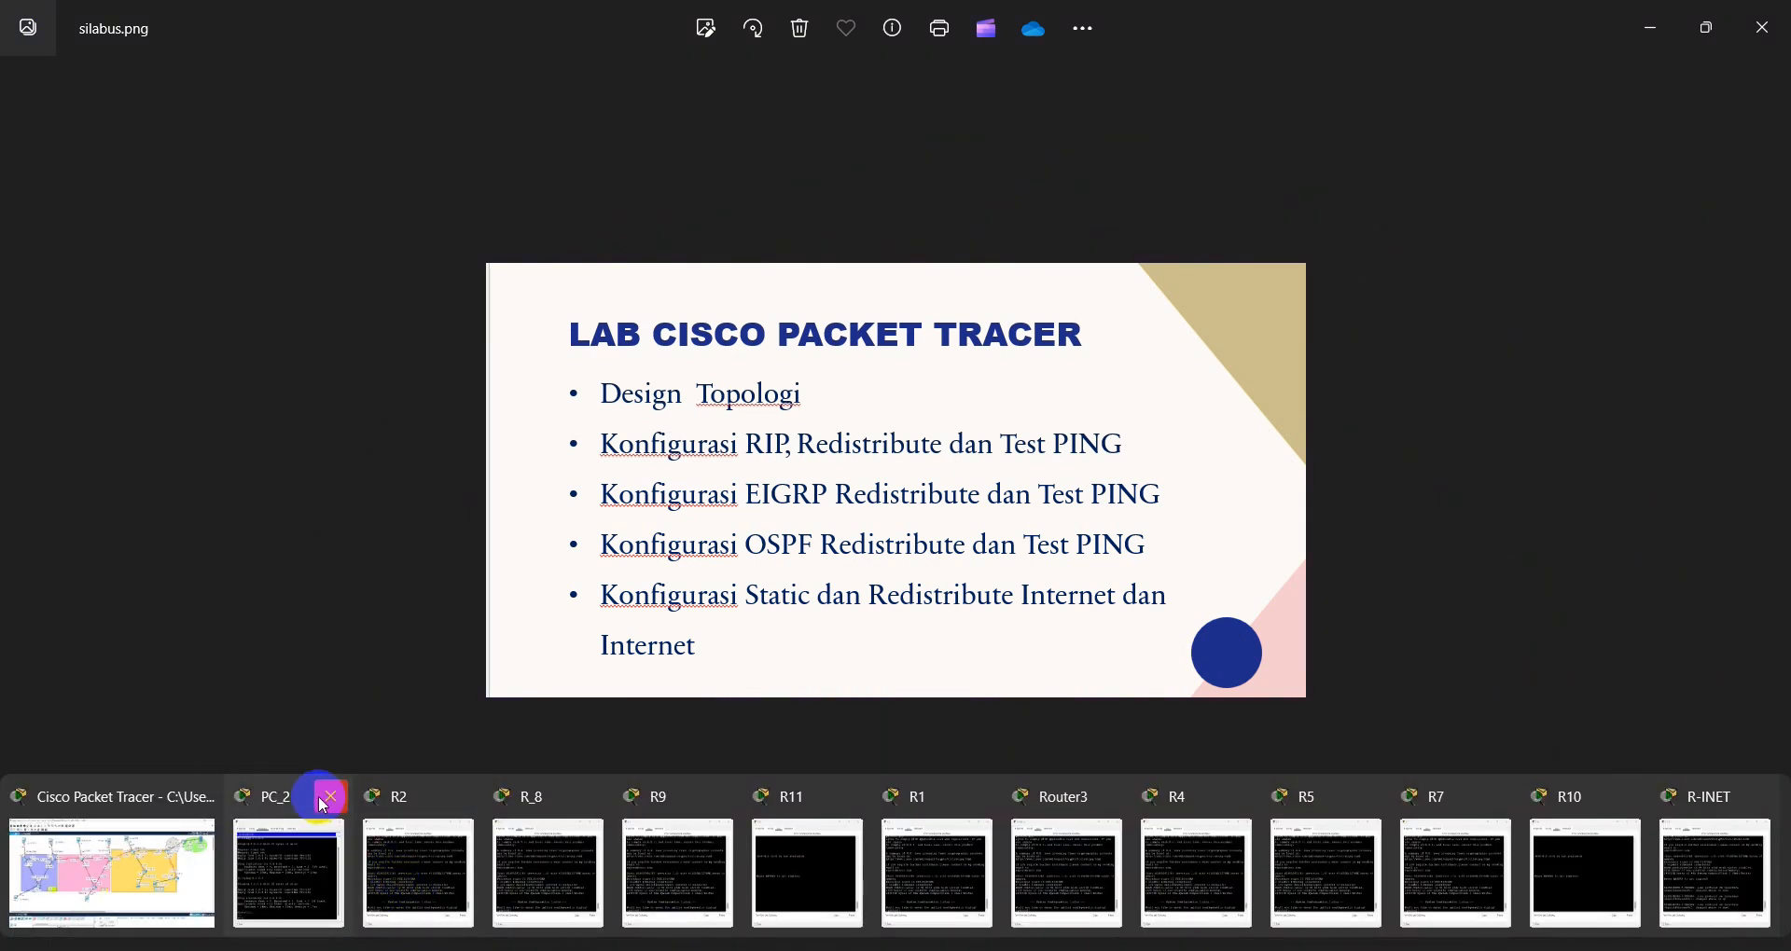
click(322, 797)
click(363, 787)
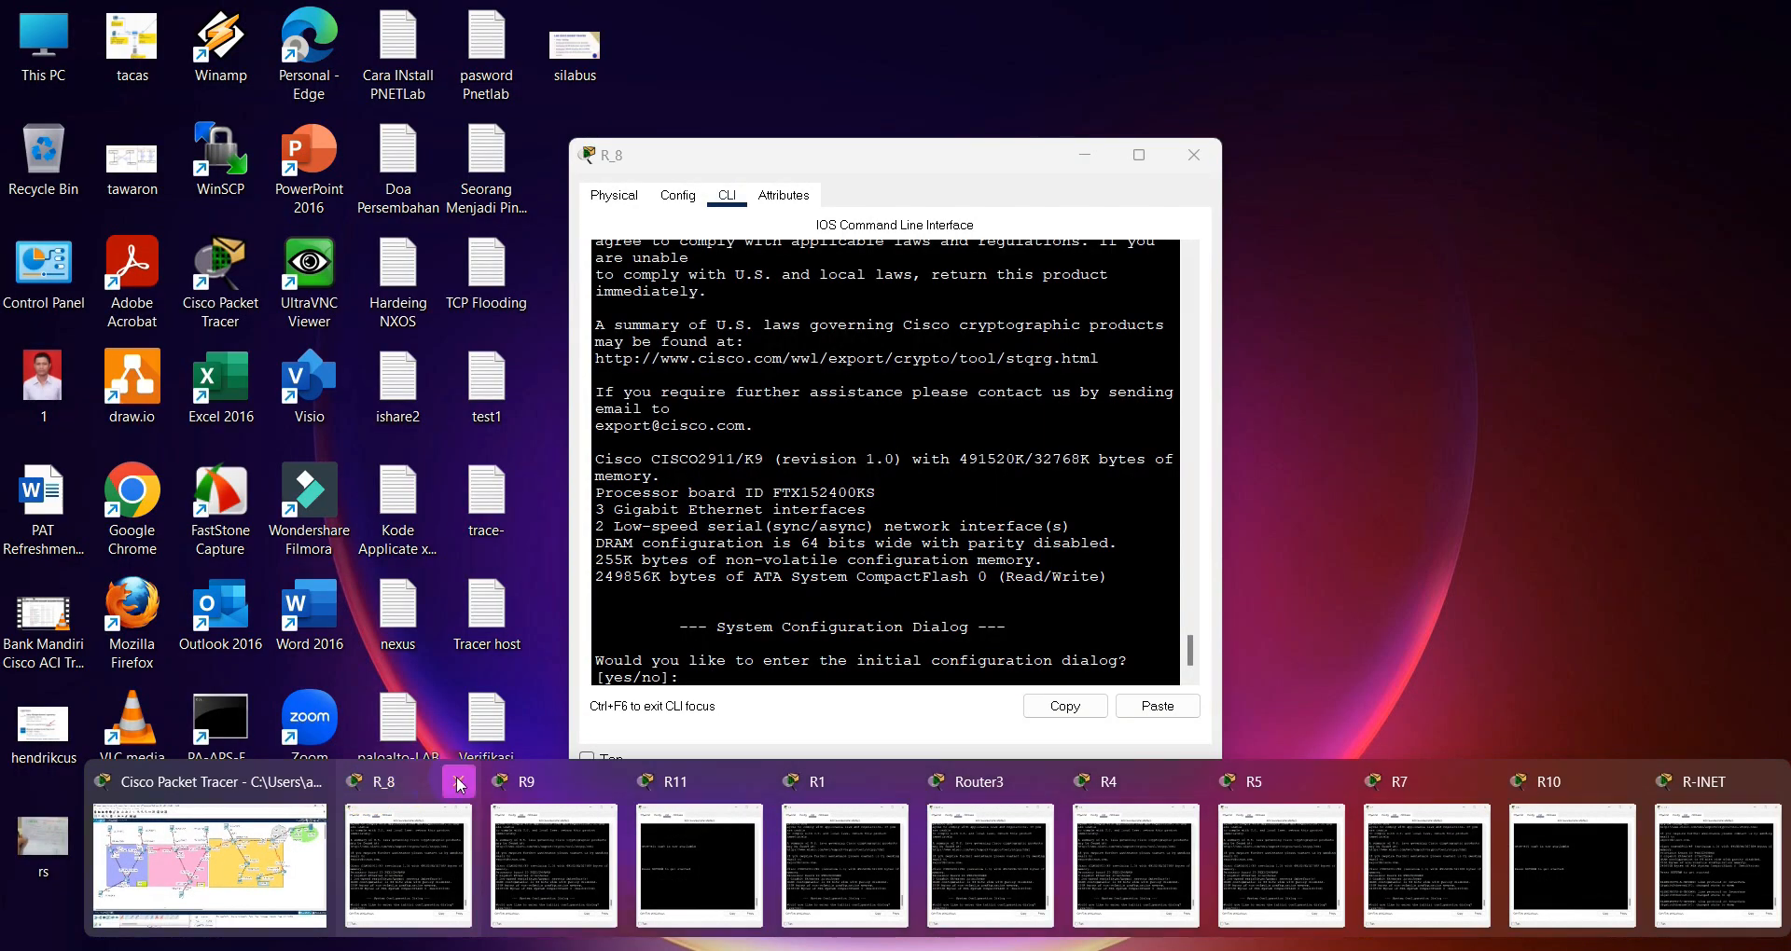
click(456, 781)
click(594, 782)
click(678, 782)
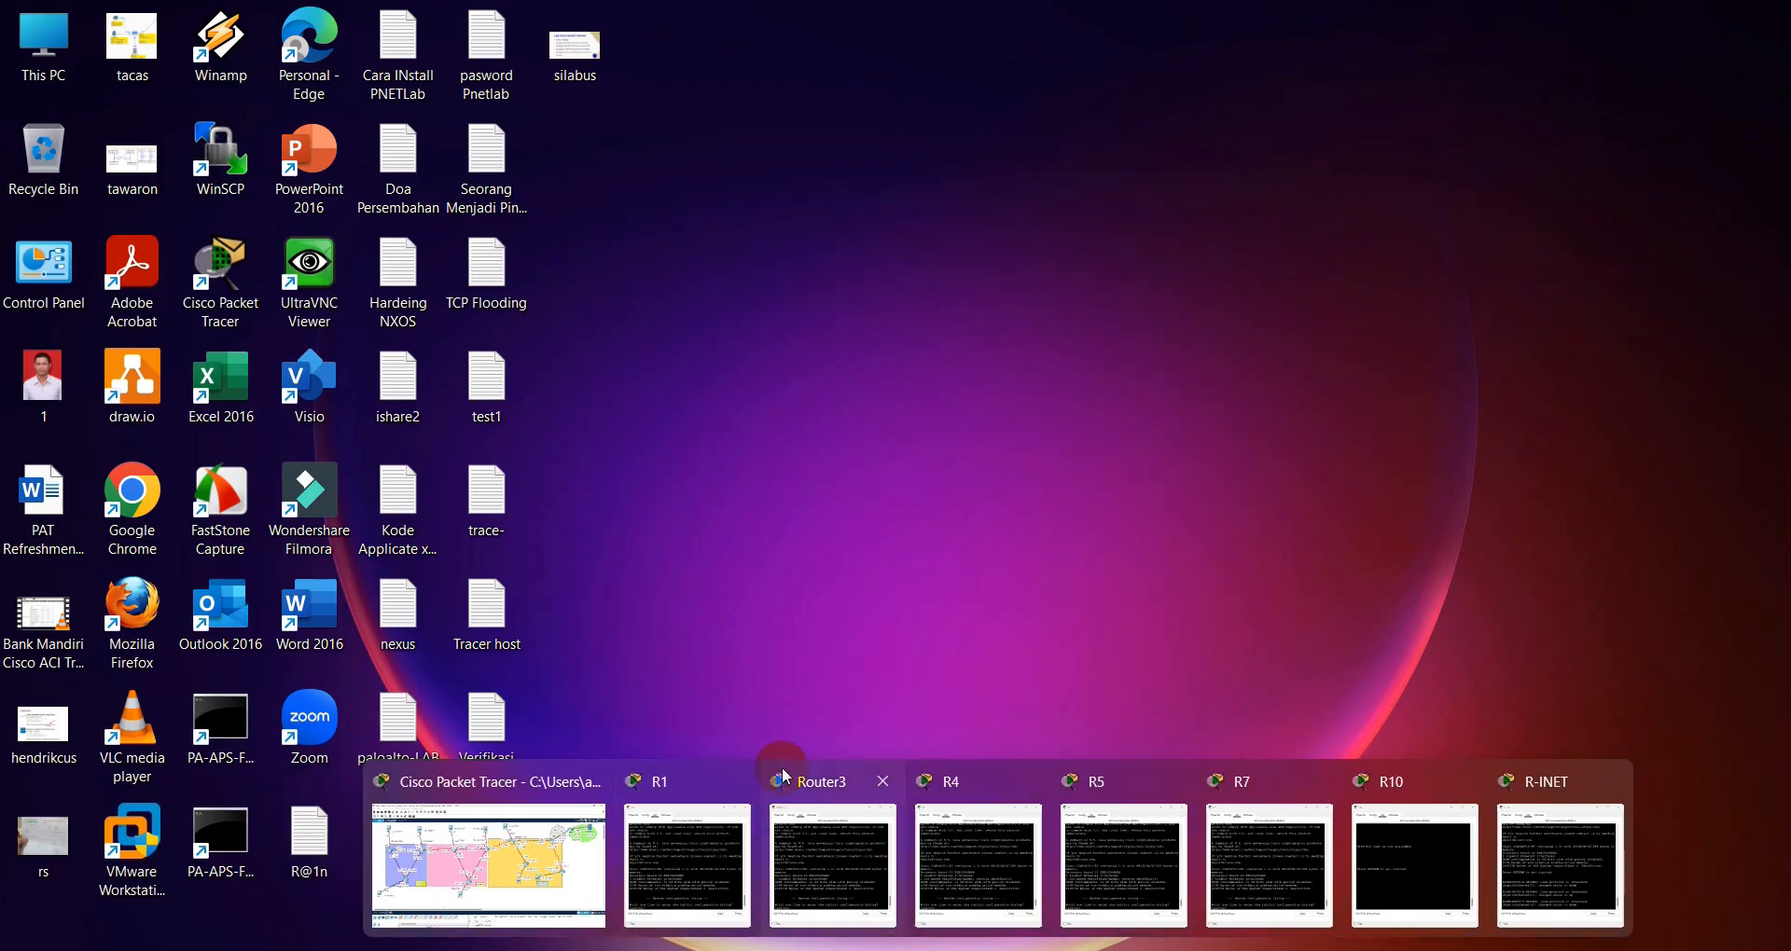
click(731, 781)
click(812, 781)
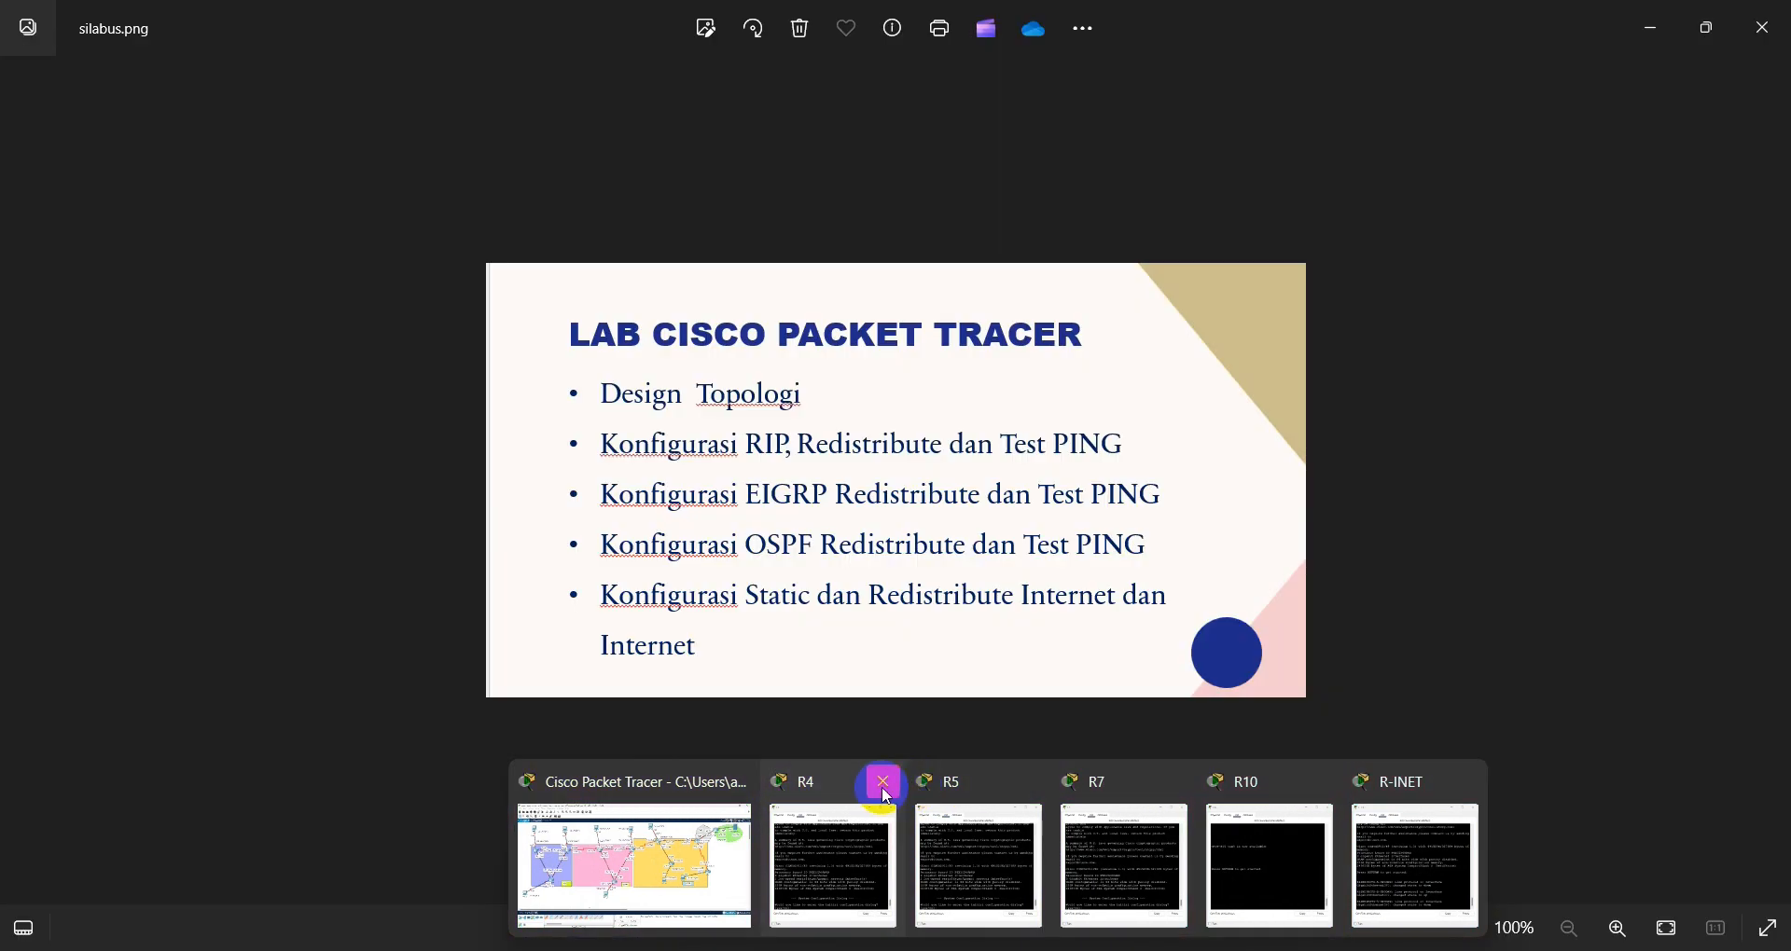
click(880, 782)
click(952, 781)
click(1025, 782)
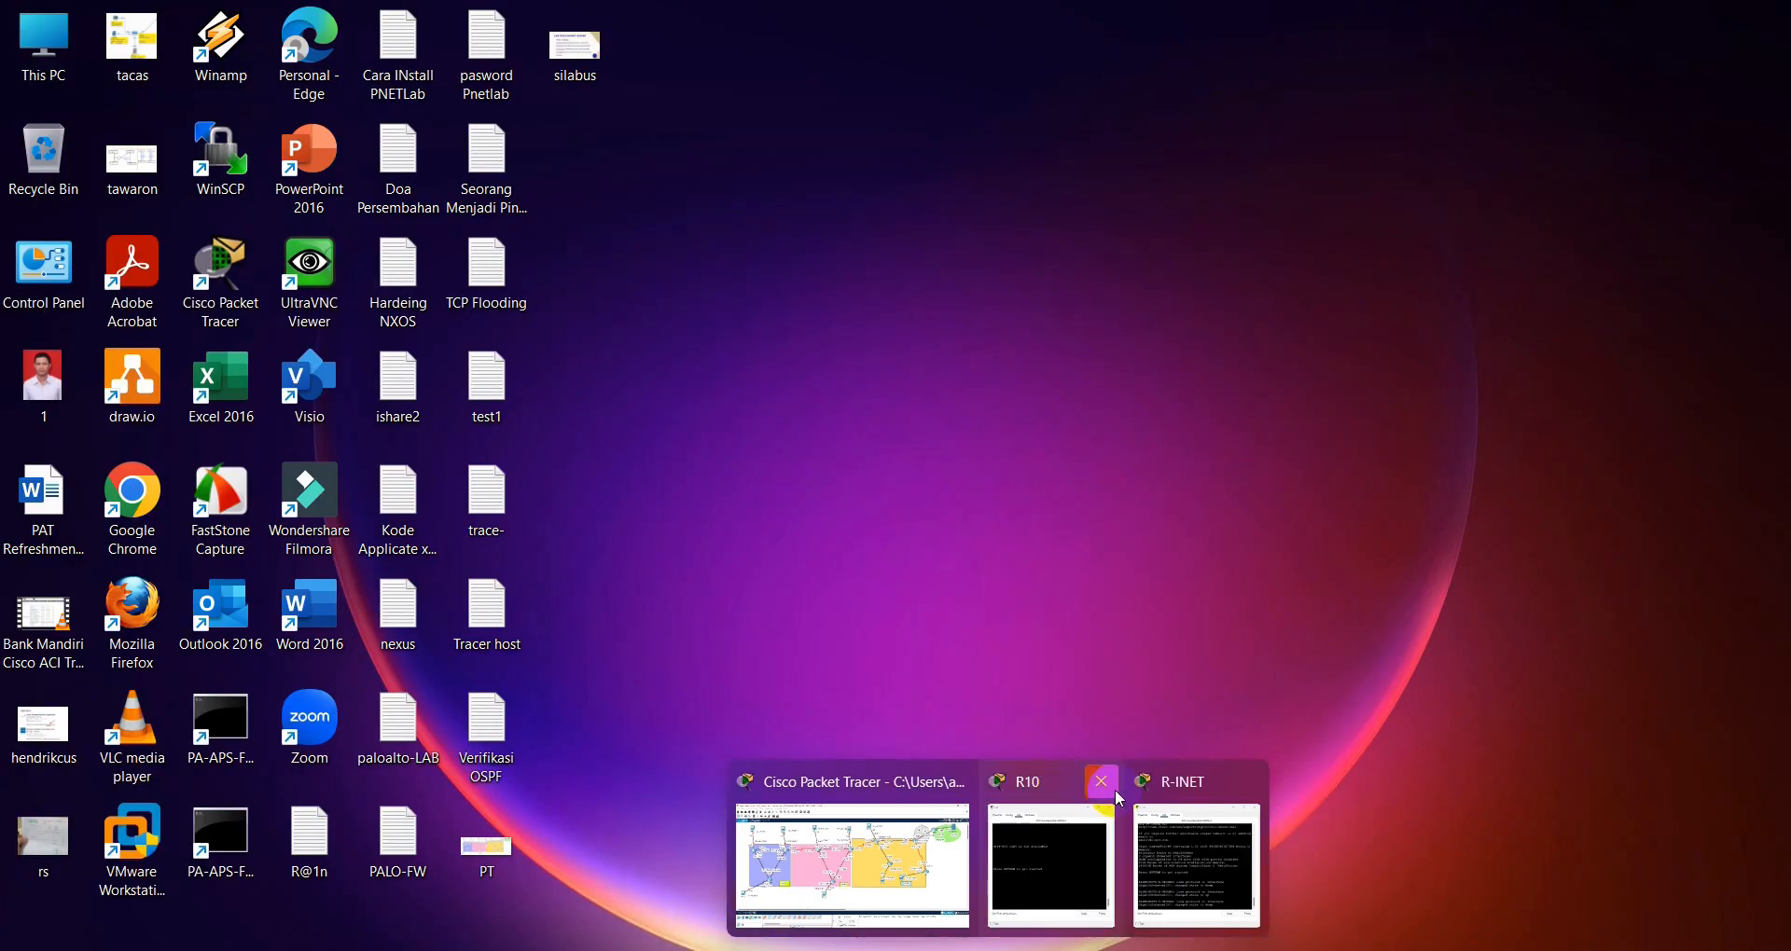
click(1102, 782)
click(1174, 791)
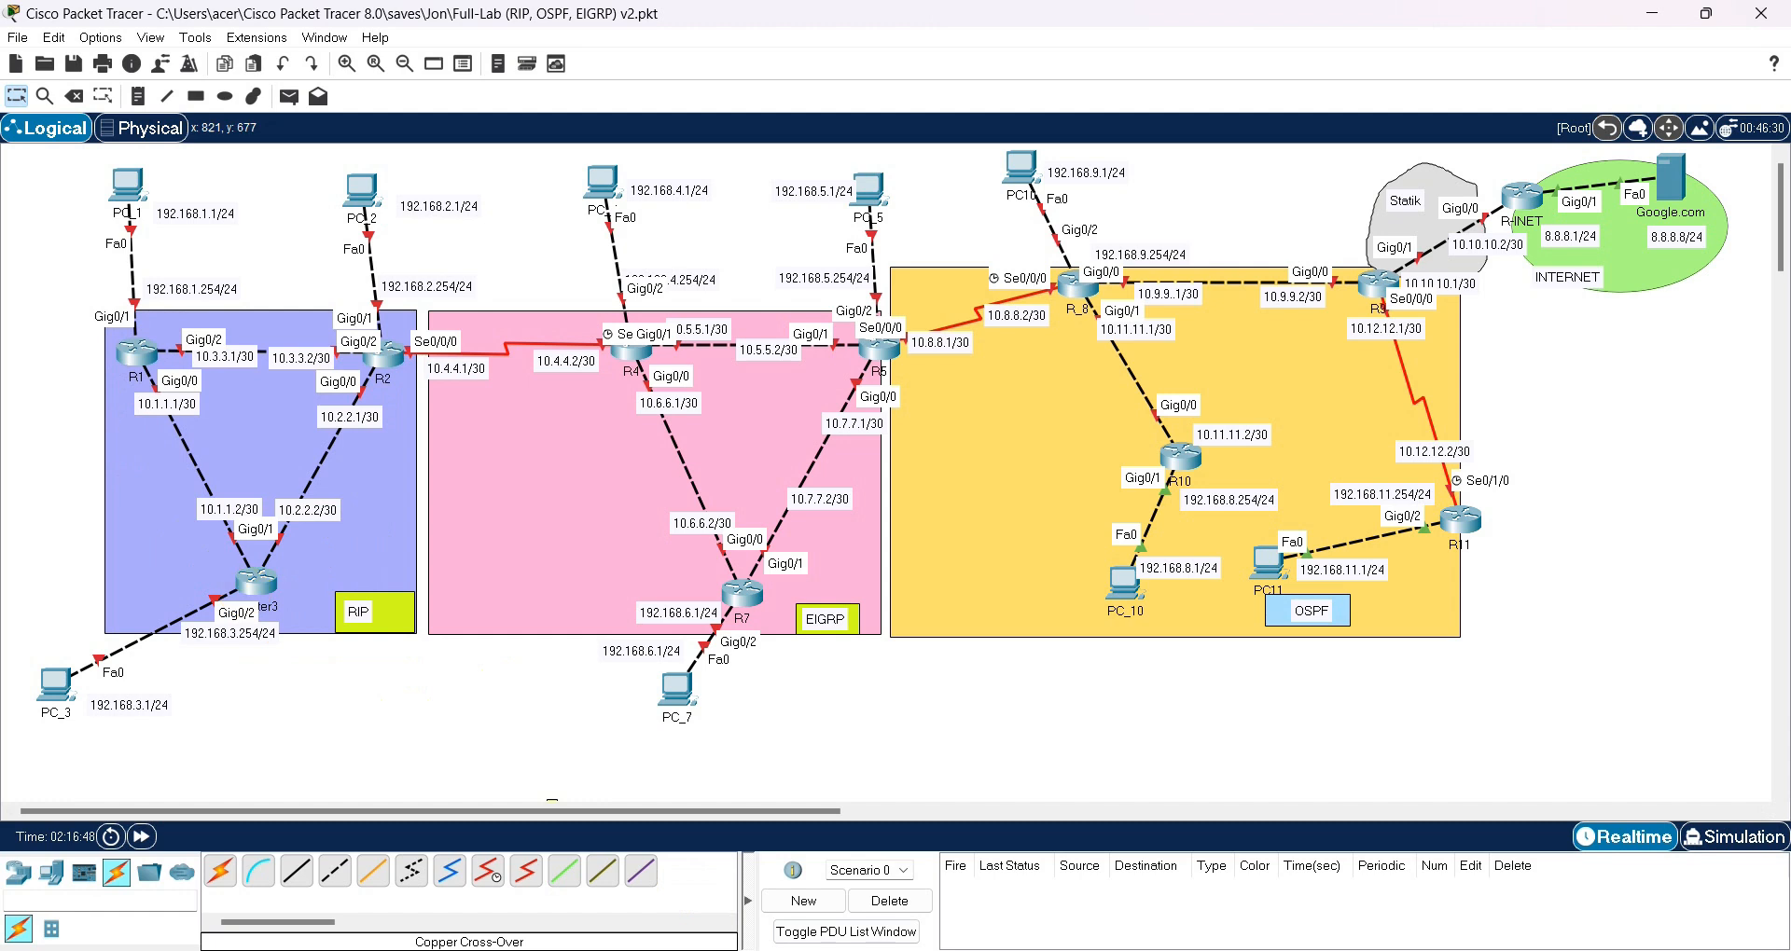
- Switch to Notepad++ and review the hostname and the gi0/2 interface address in R1's configuration script
key(alt+Tab)
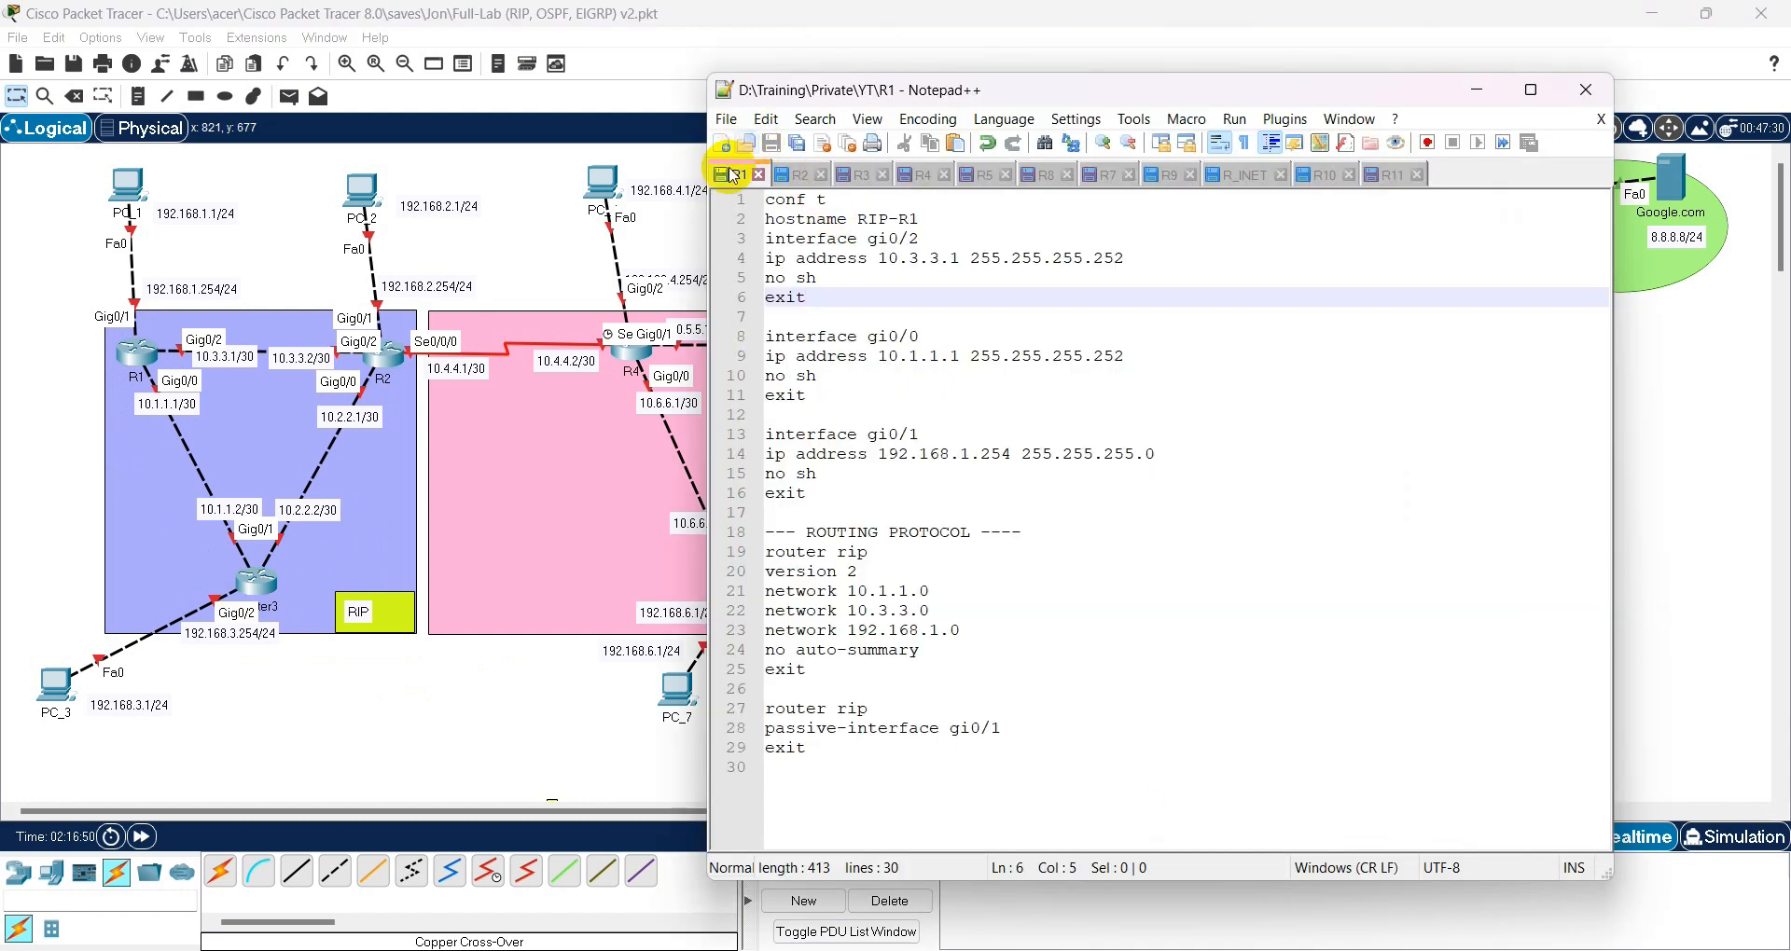
click(788, 242)
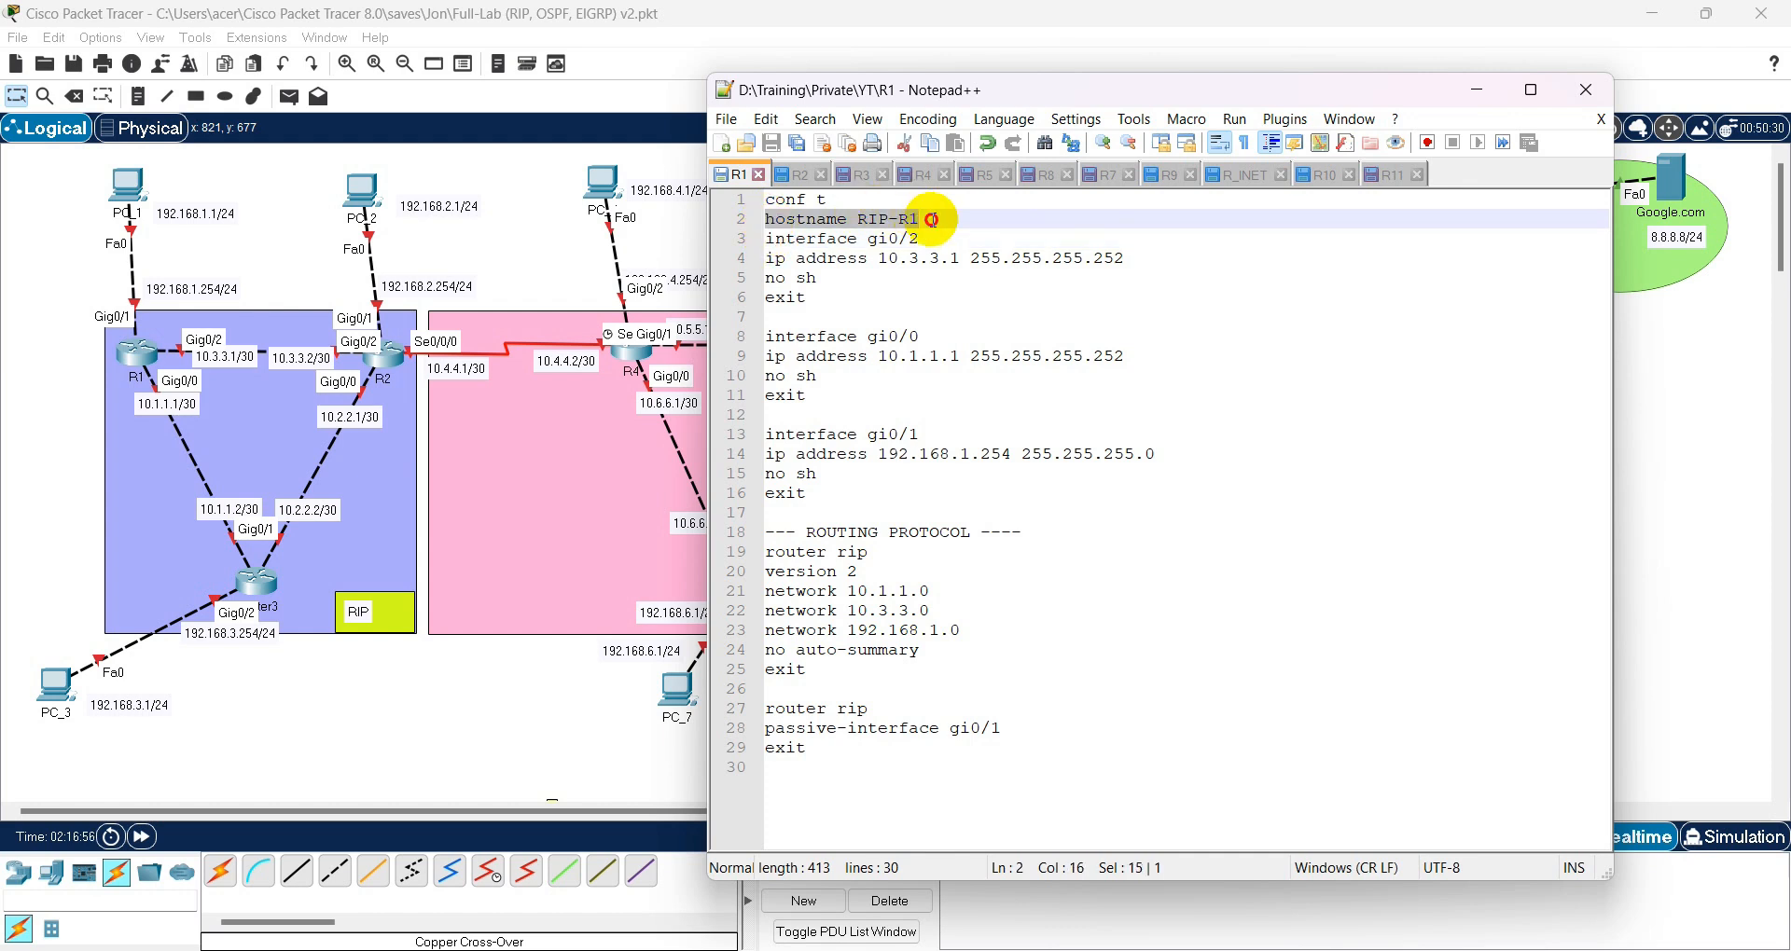
click(887, 200)
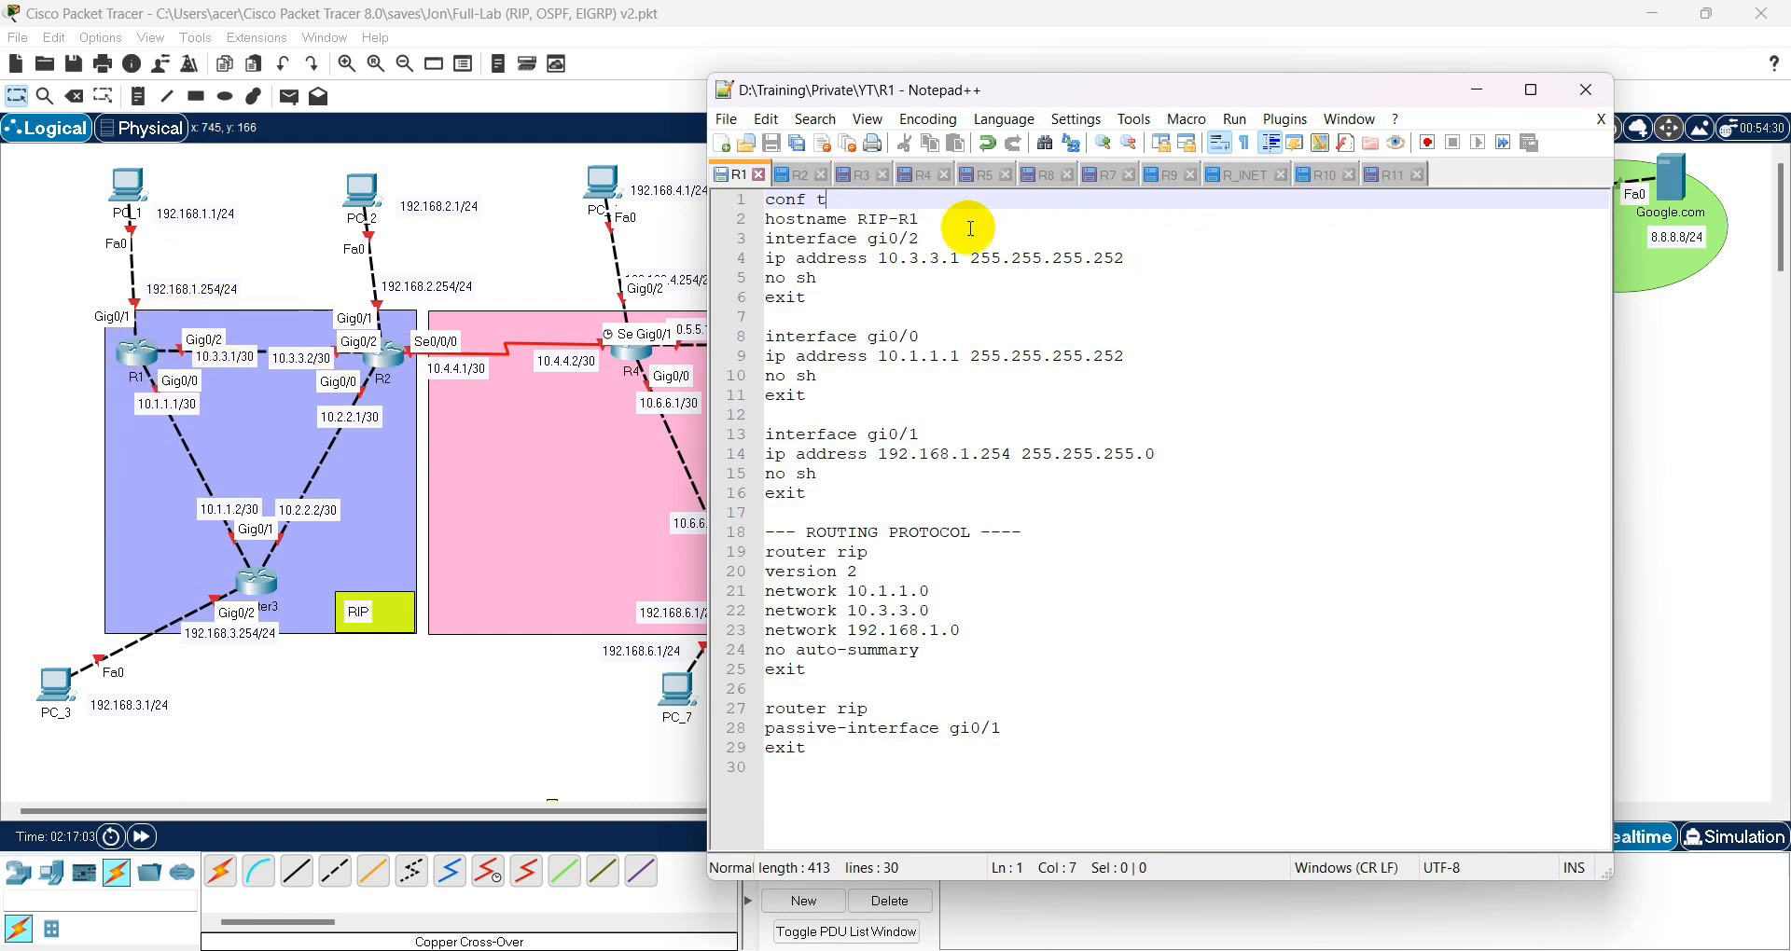
drag(881, 259, 956, 259)
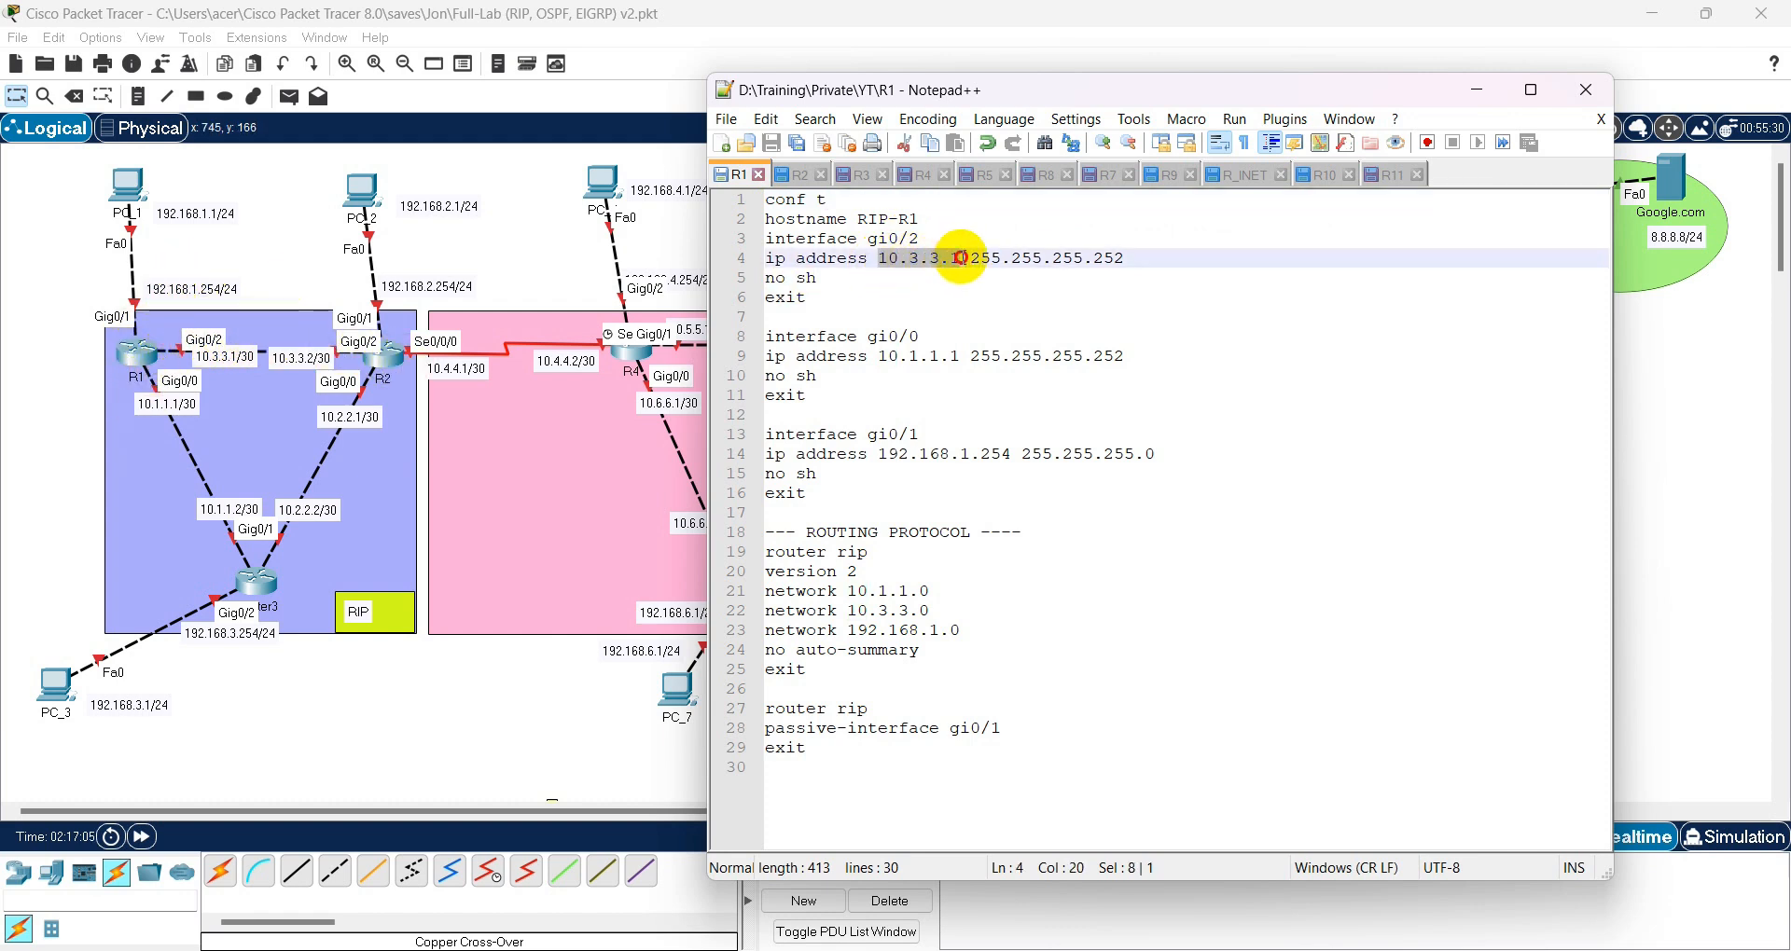
- Examine the RIP version 2 network statements and the passive-interface command in R1's routing protocol section
click(767, 553)
click(837, 572)
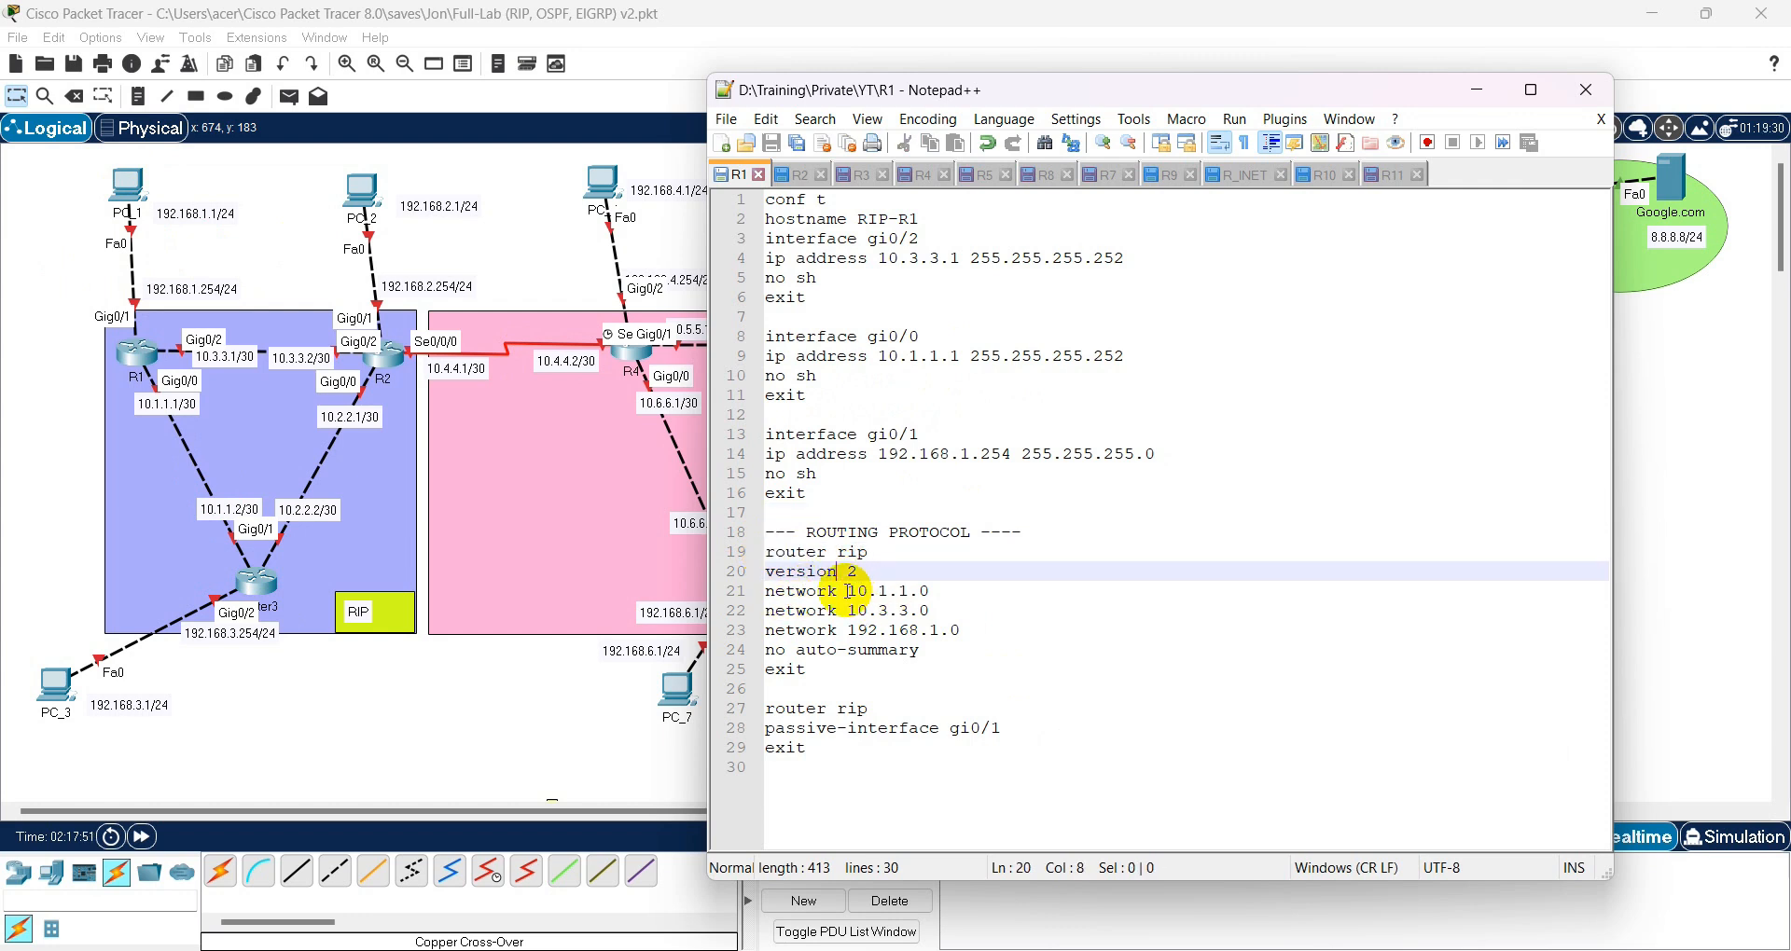
click(929, 592)
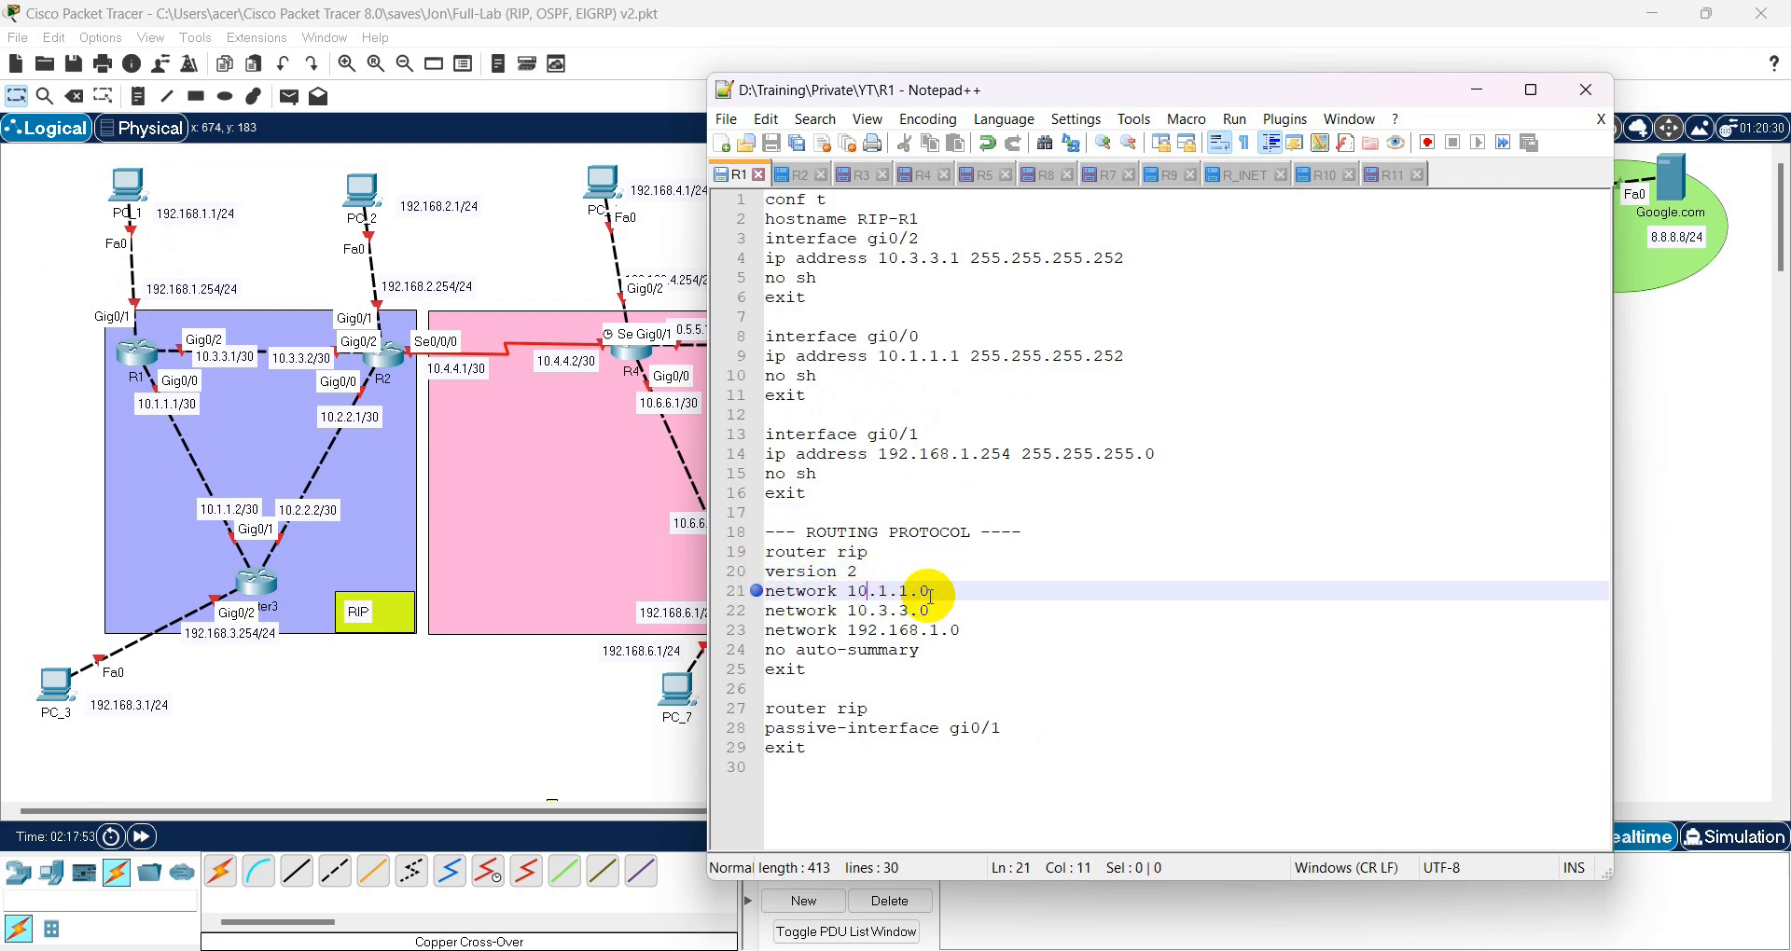
key(shift+Home)
shift+click(853, 590)
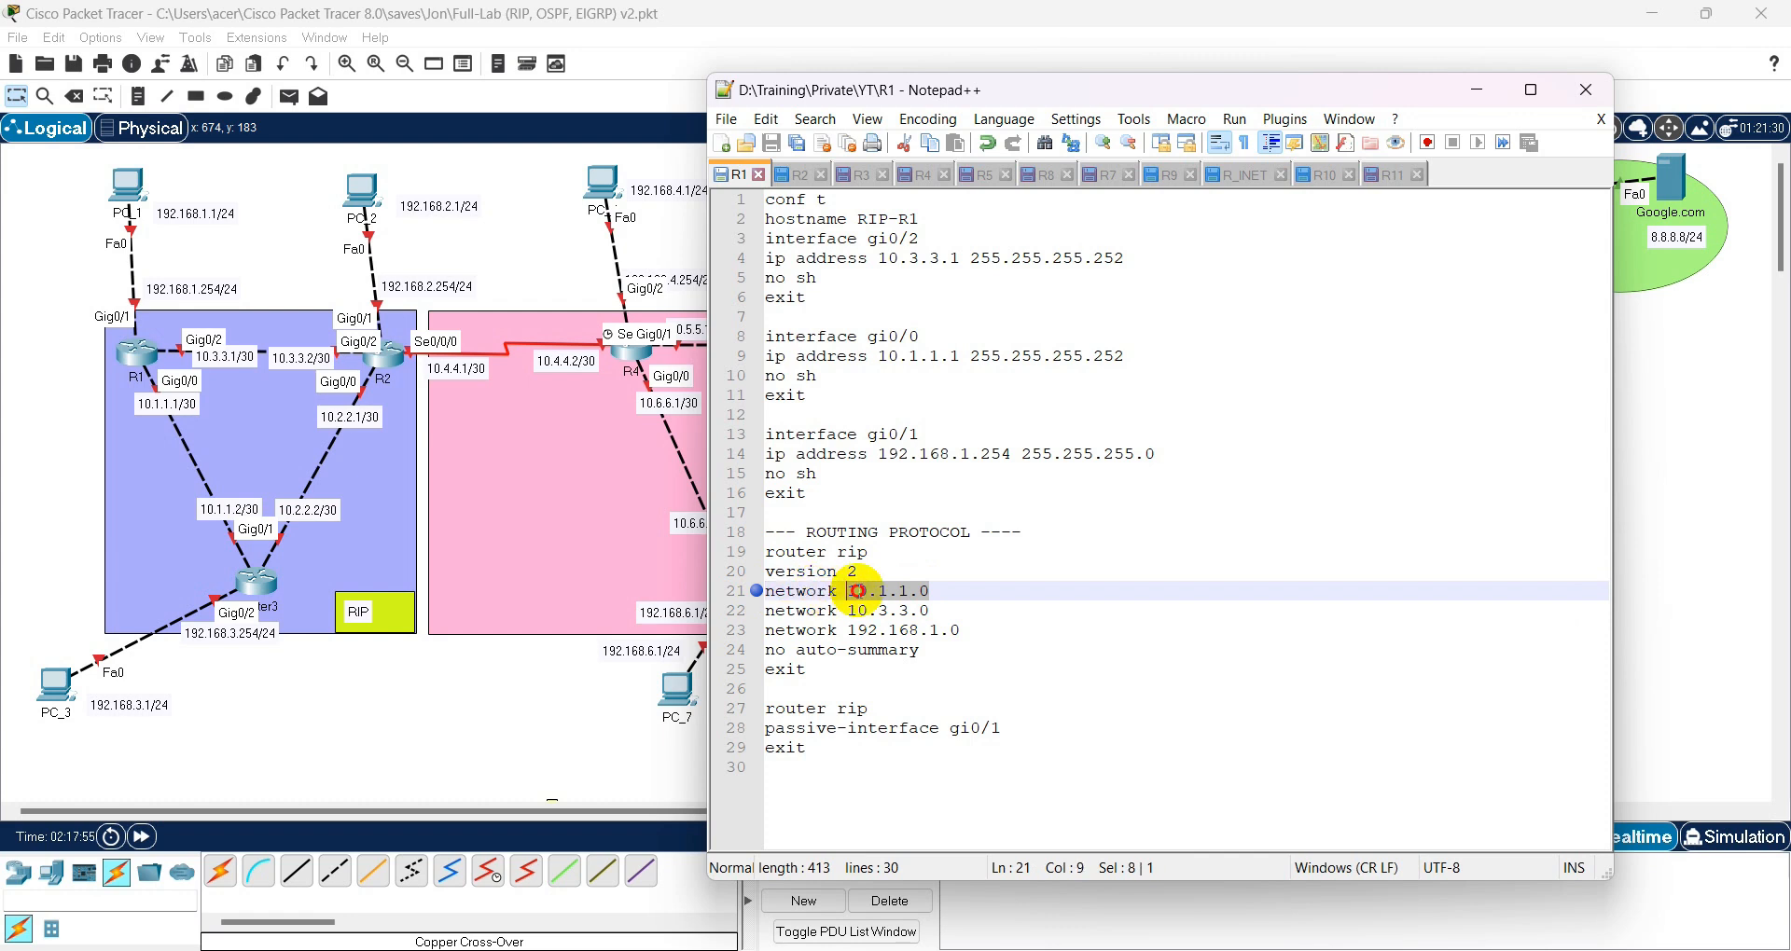
click(853, 592)
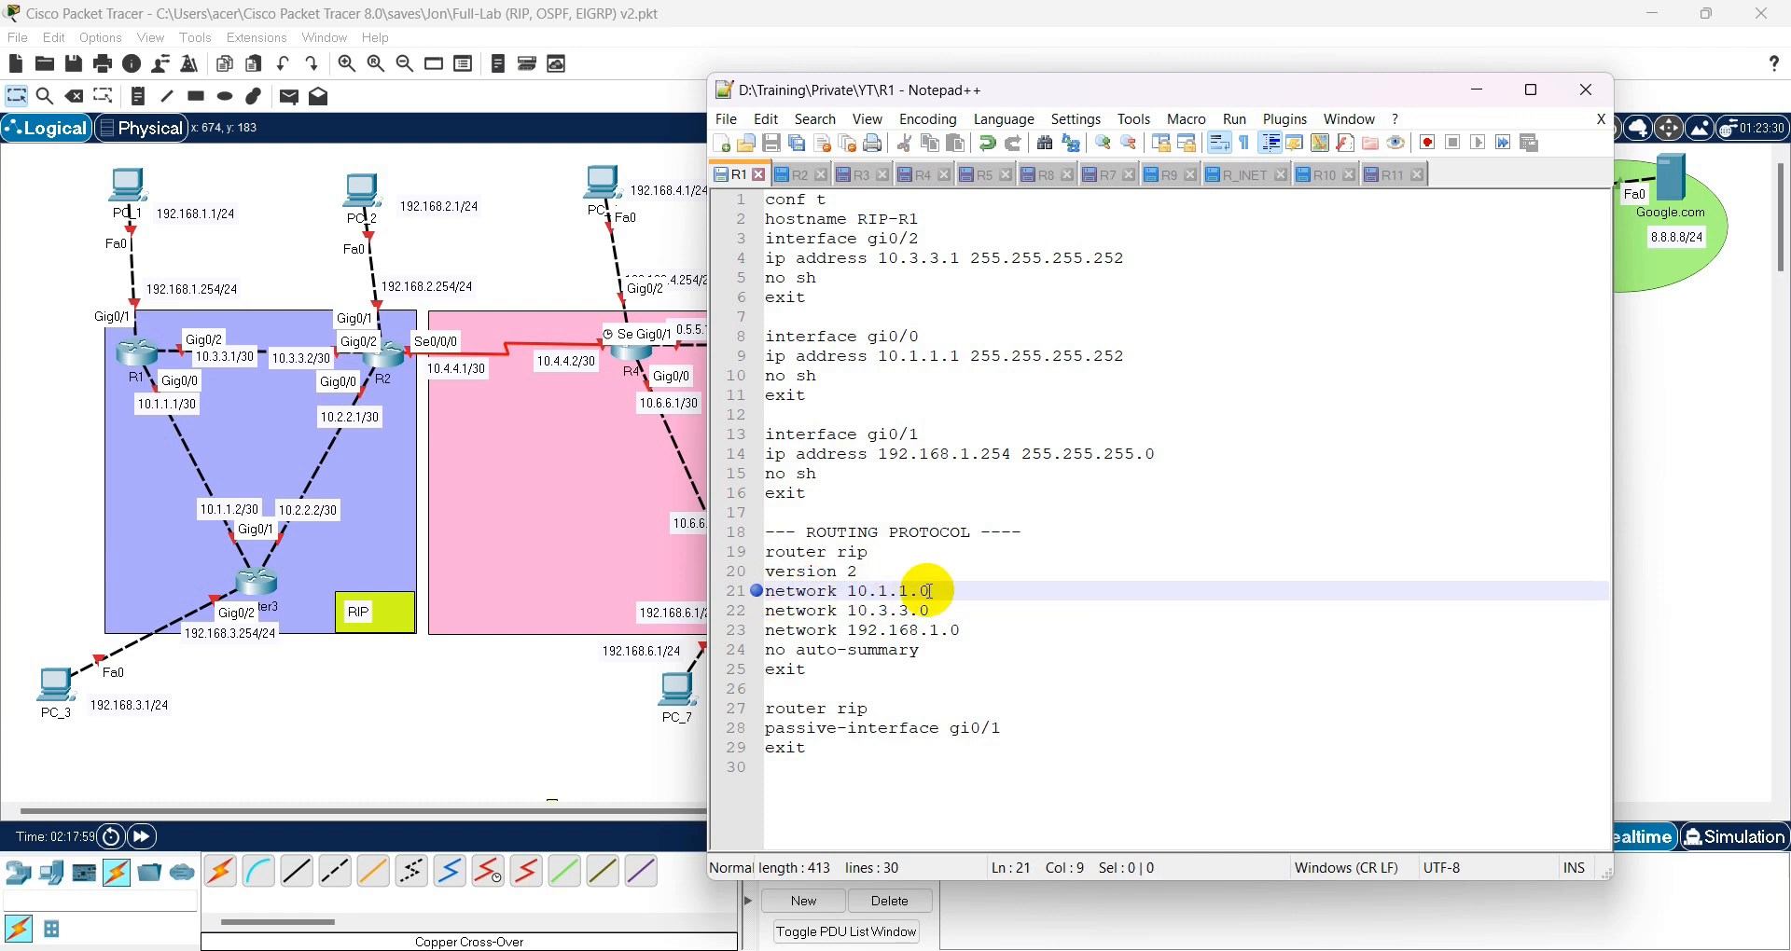
drag(766, 551, 876, 669)
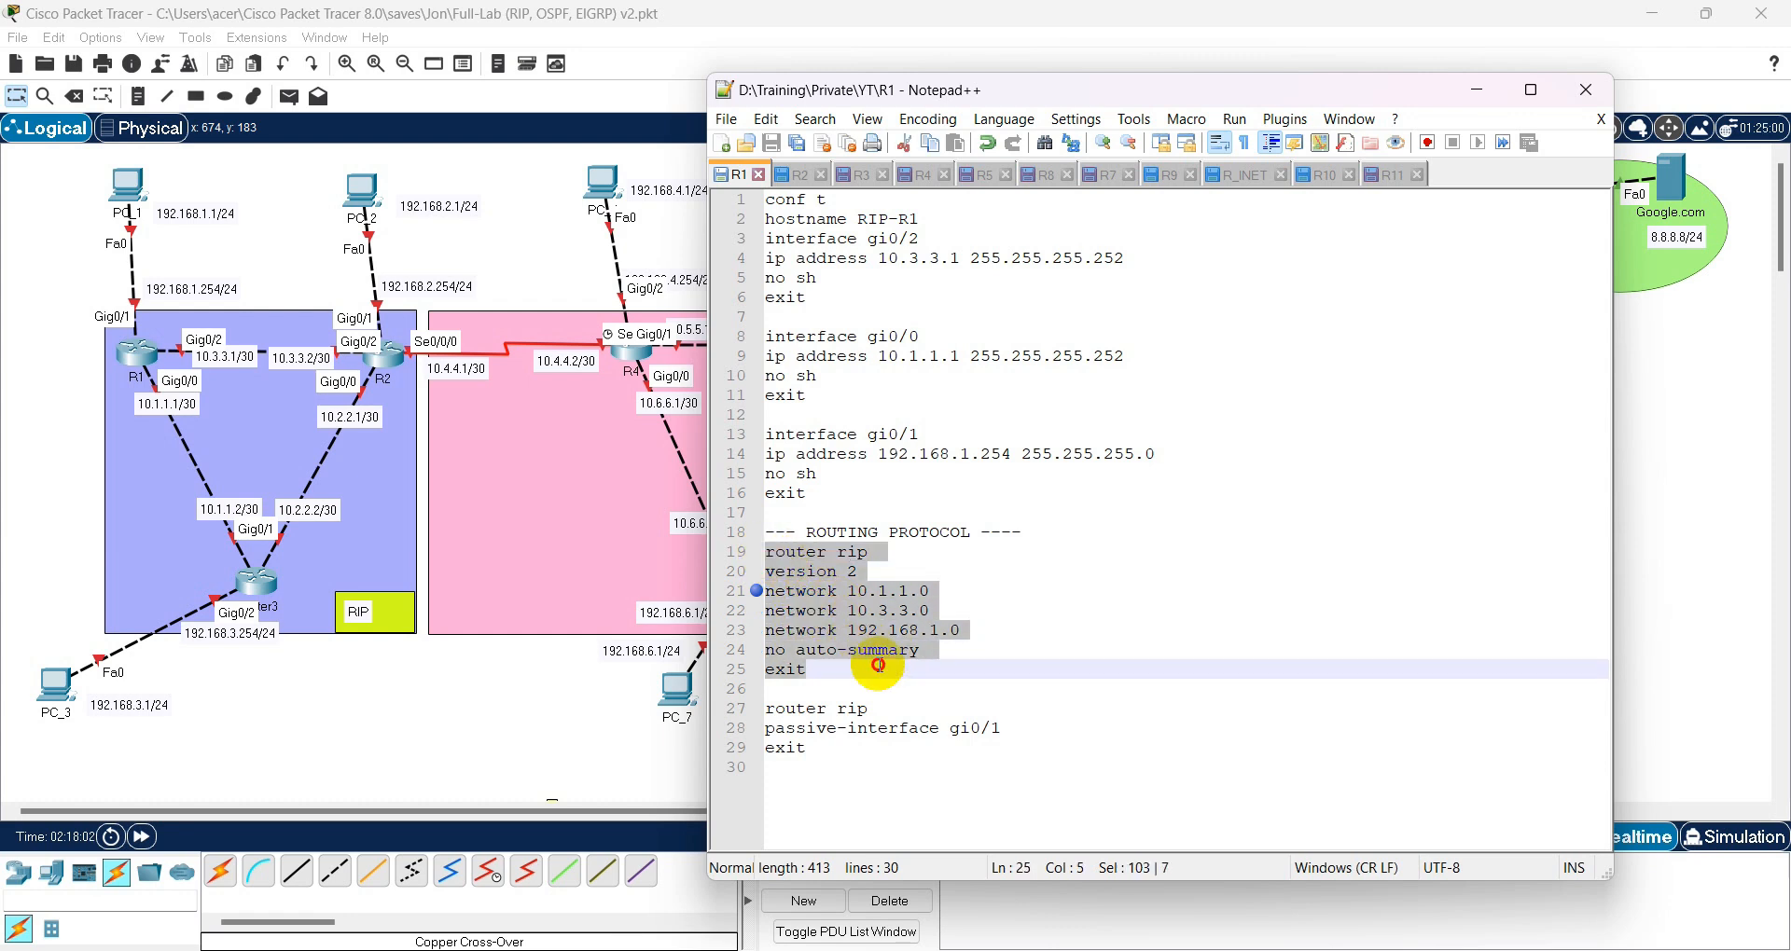
click(825, 748)
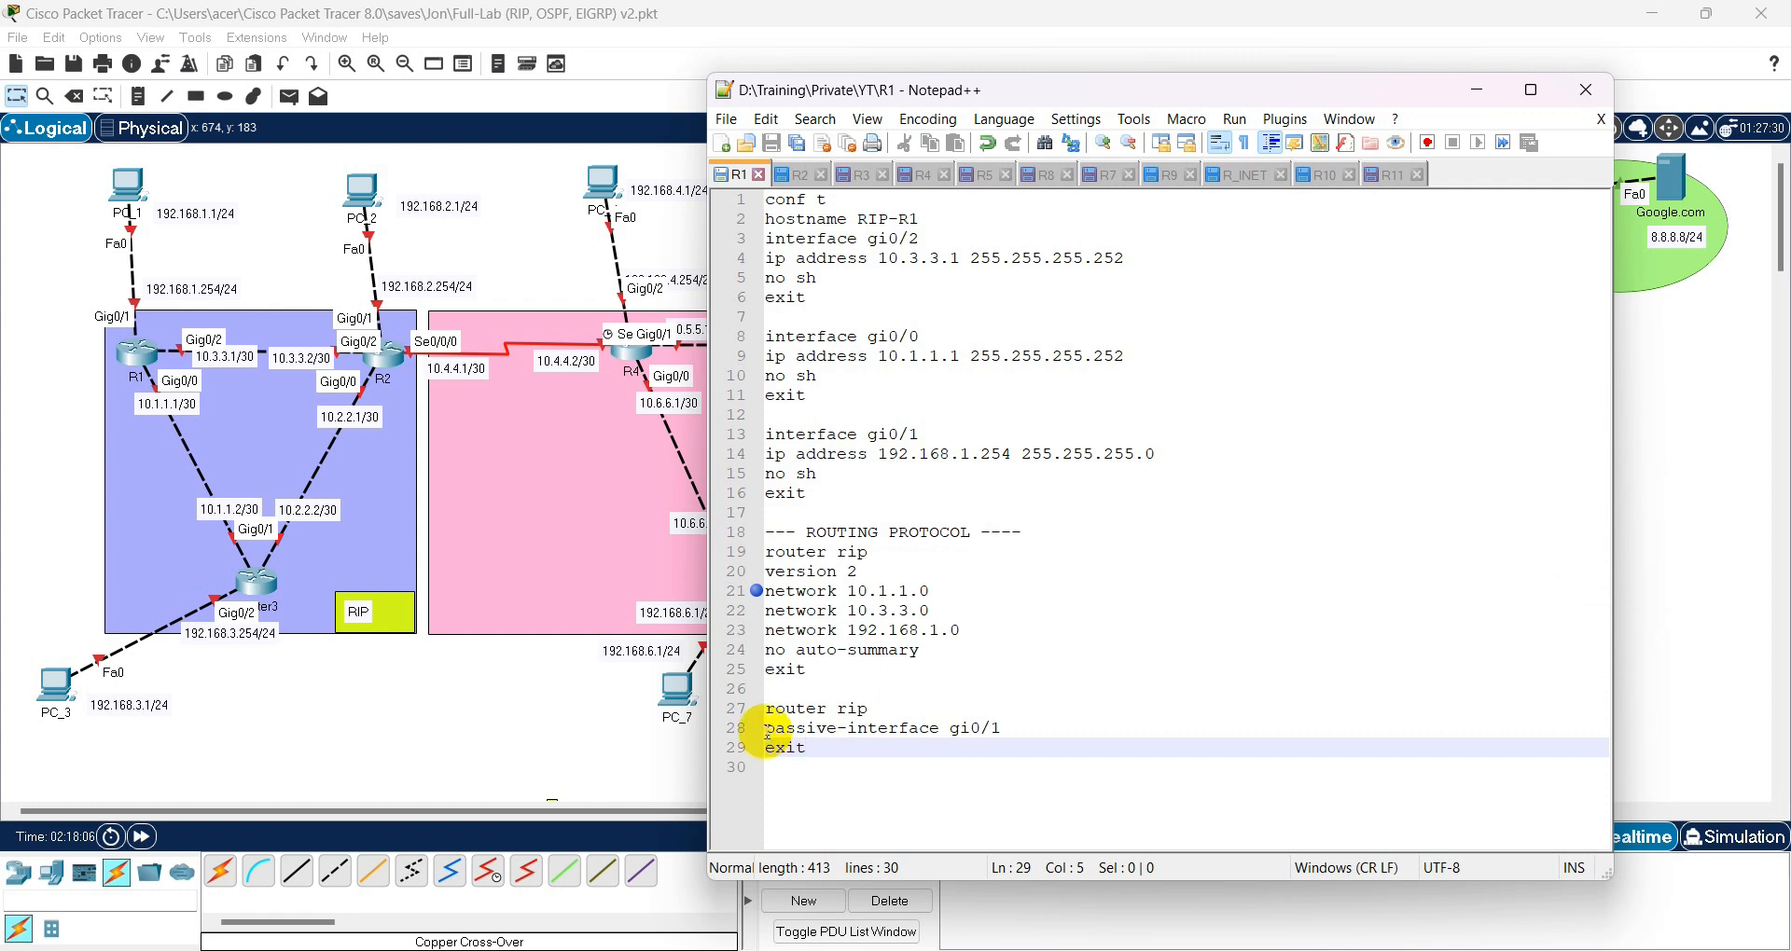
drag(765, 730, 1020, 730)
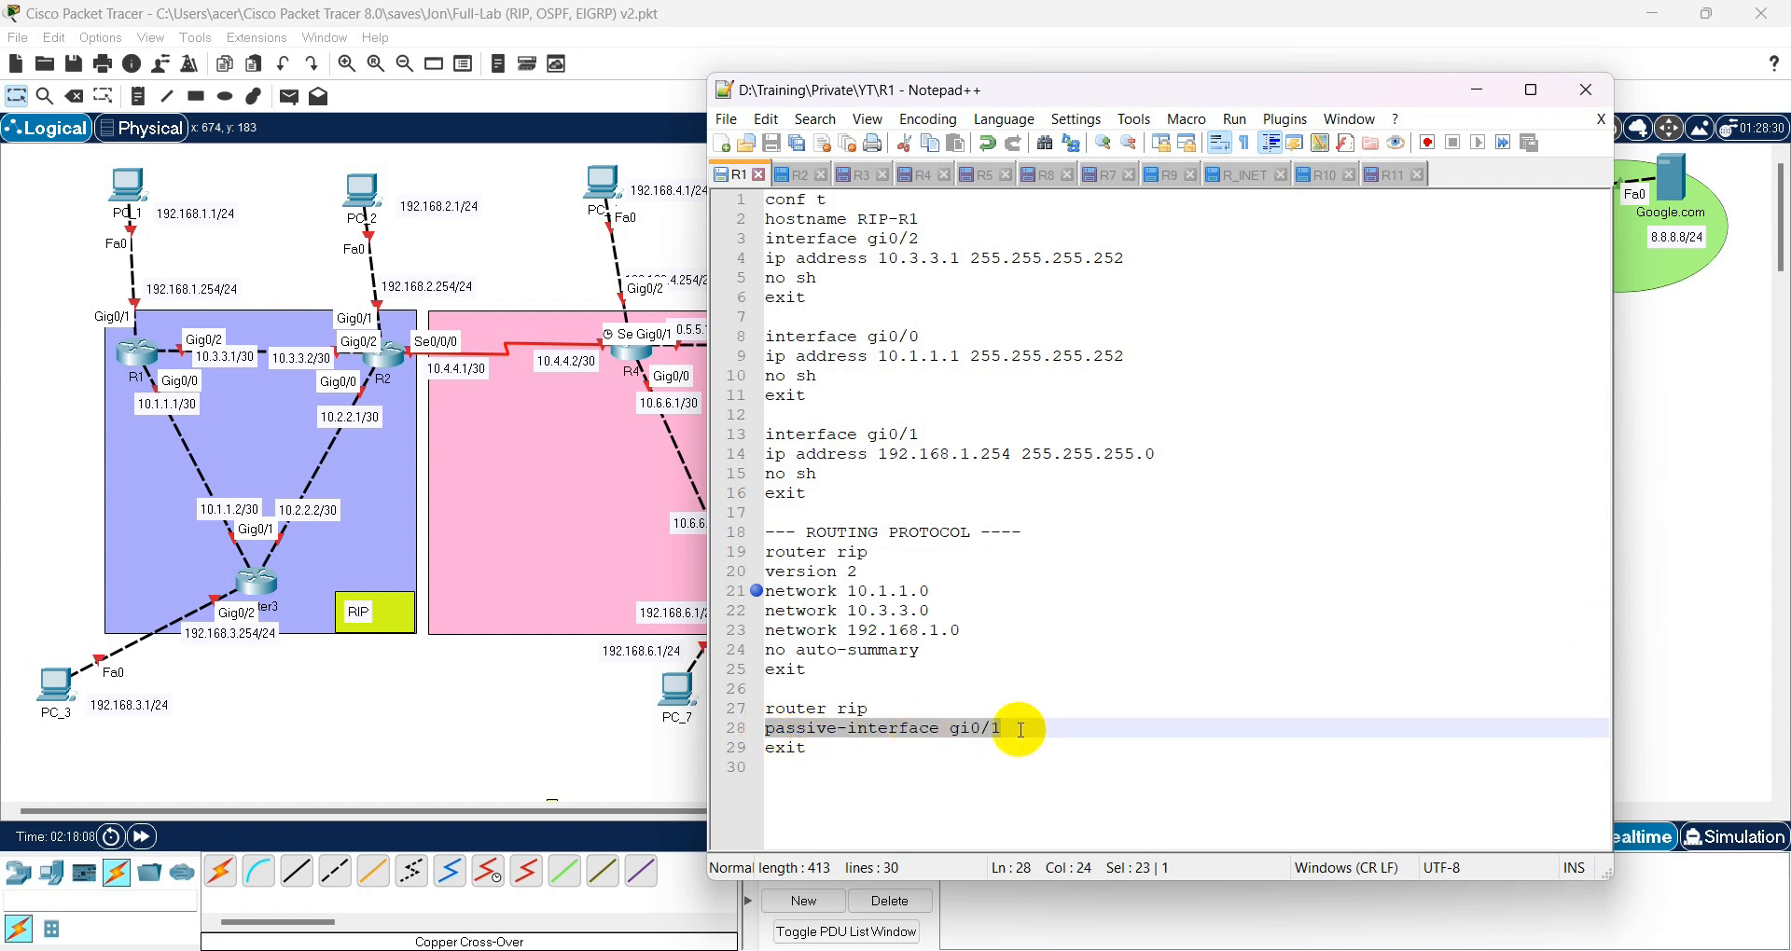
- Examine the passive-interface gi0/1 line under router rip in R1's configuration script
click(1014, 729)
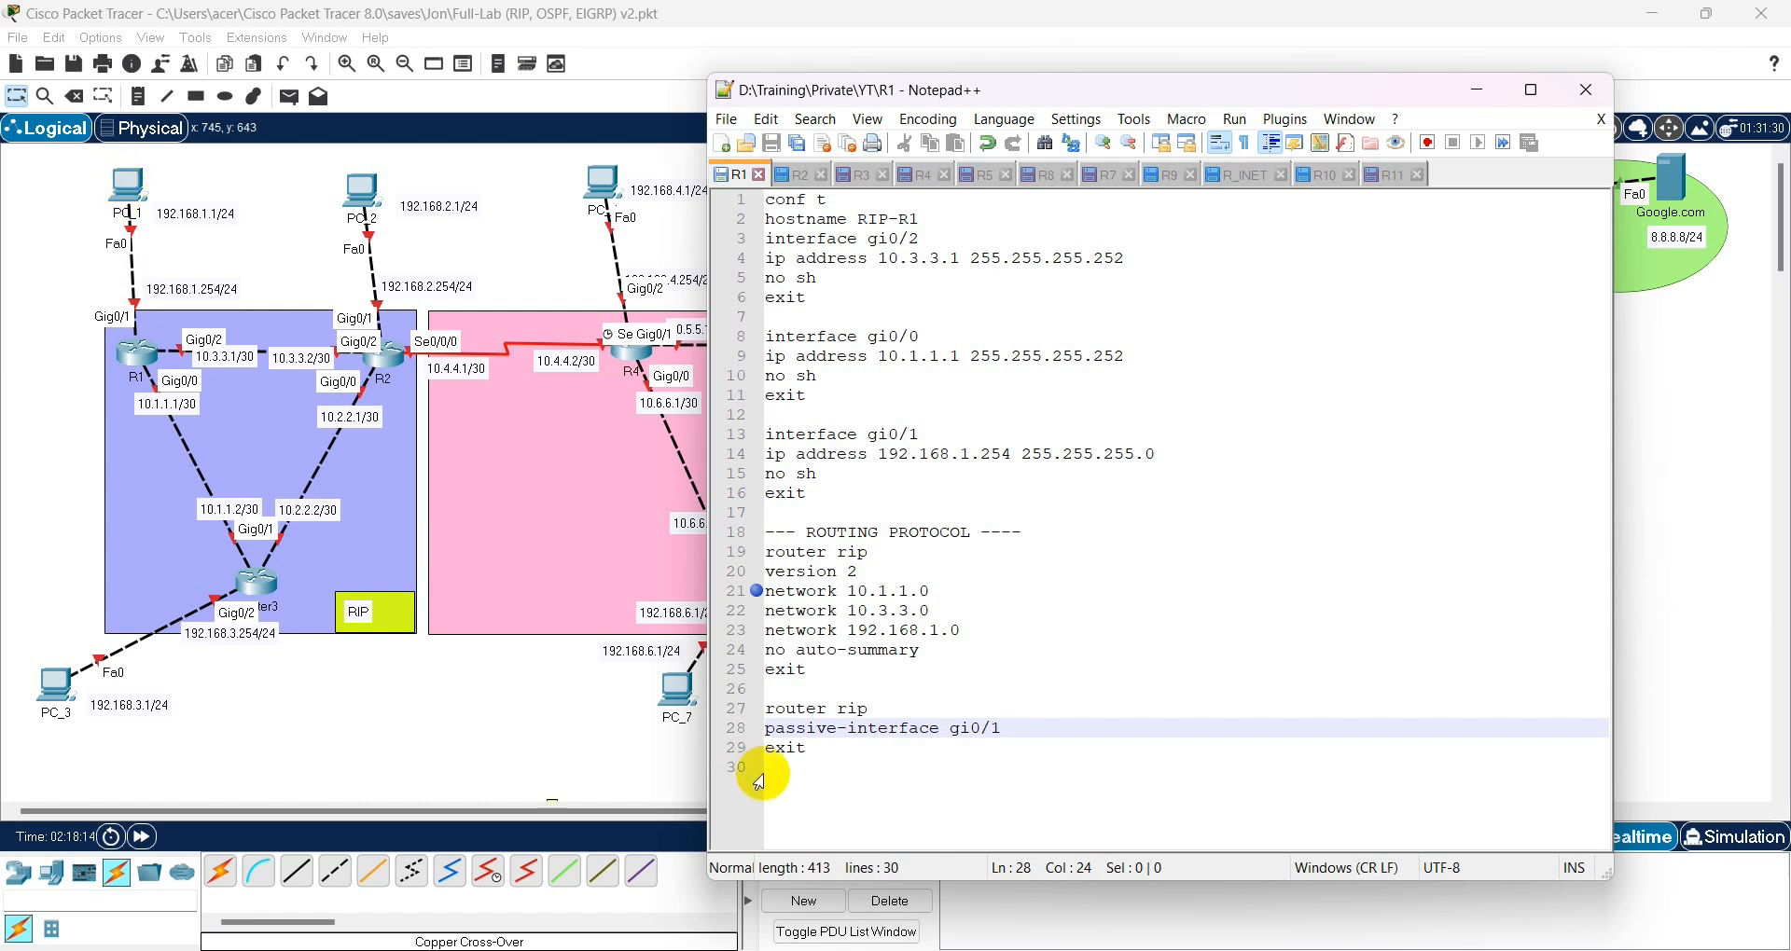
click(832, 746)
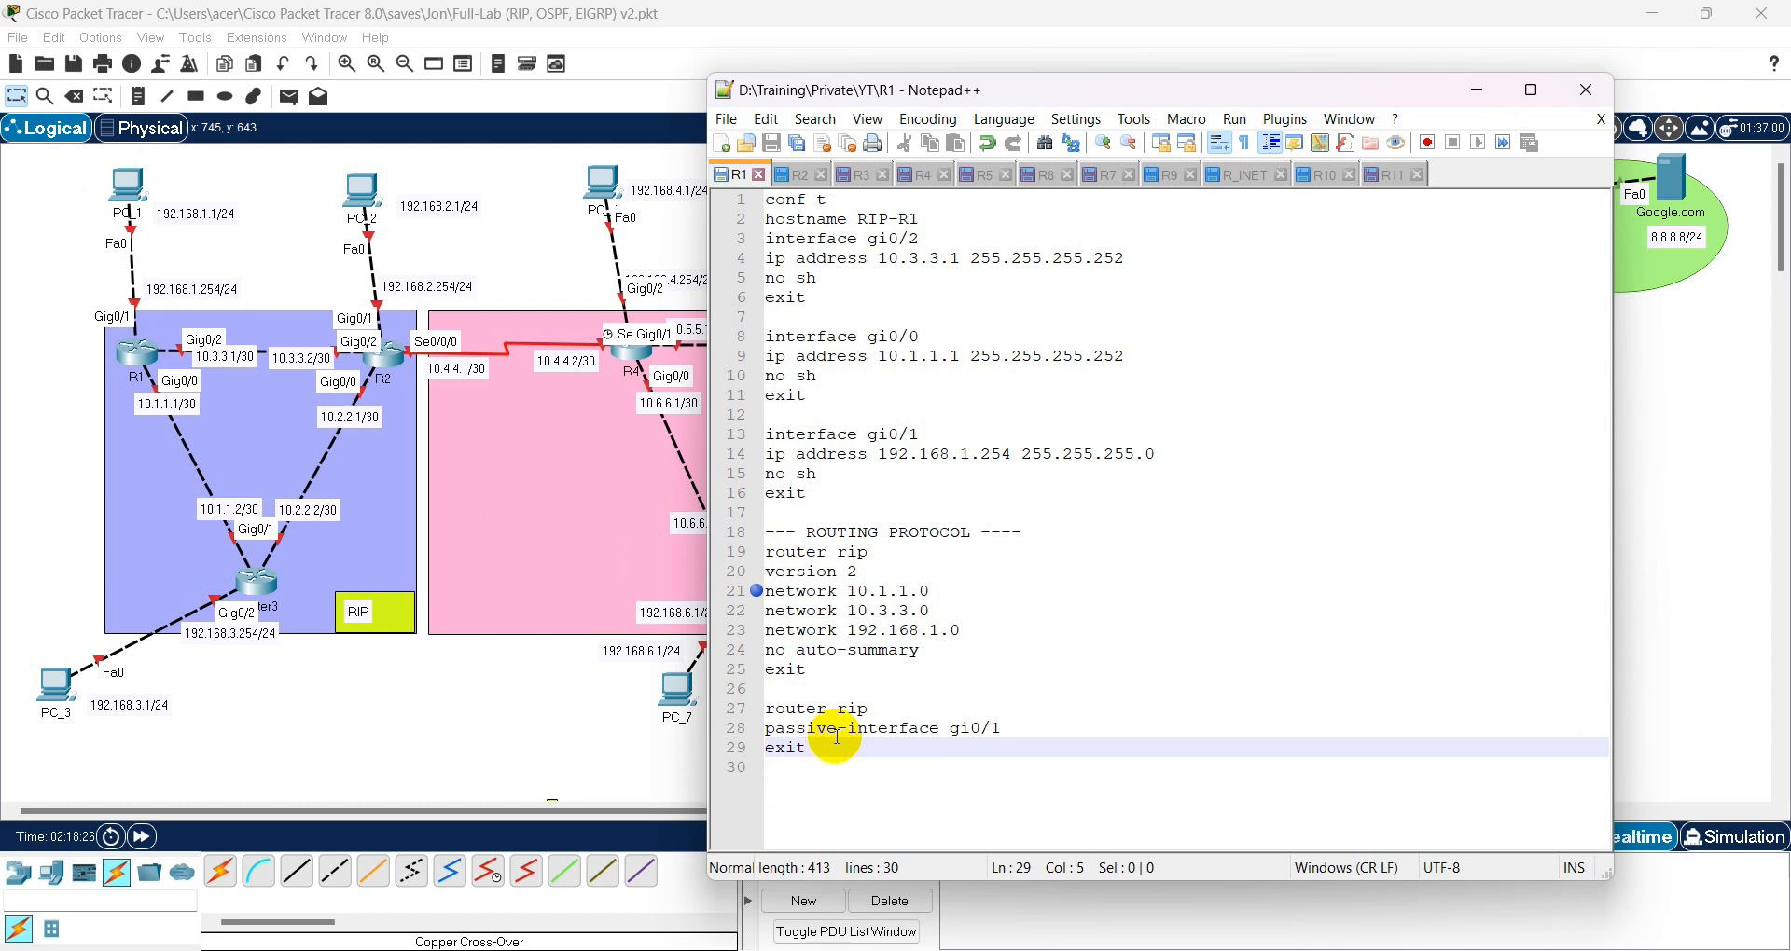
drag(1001, 728, 770, 724)
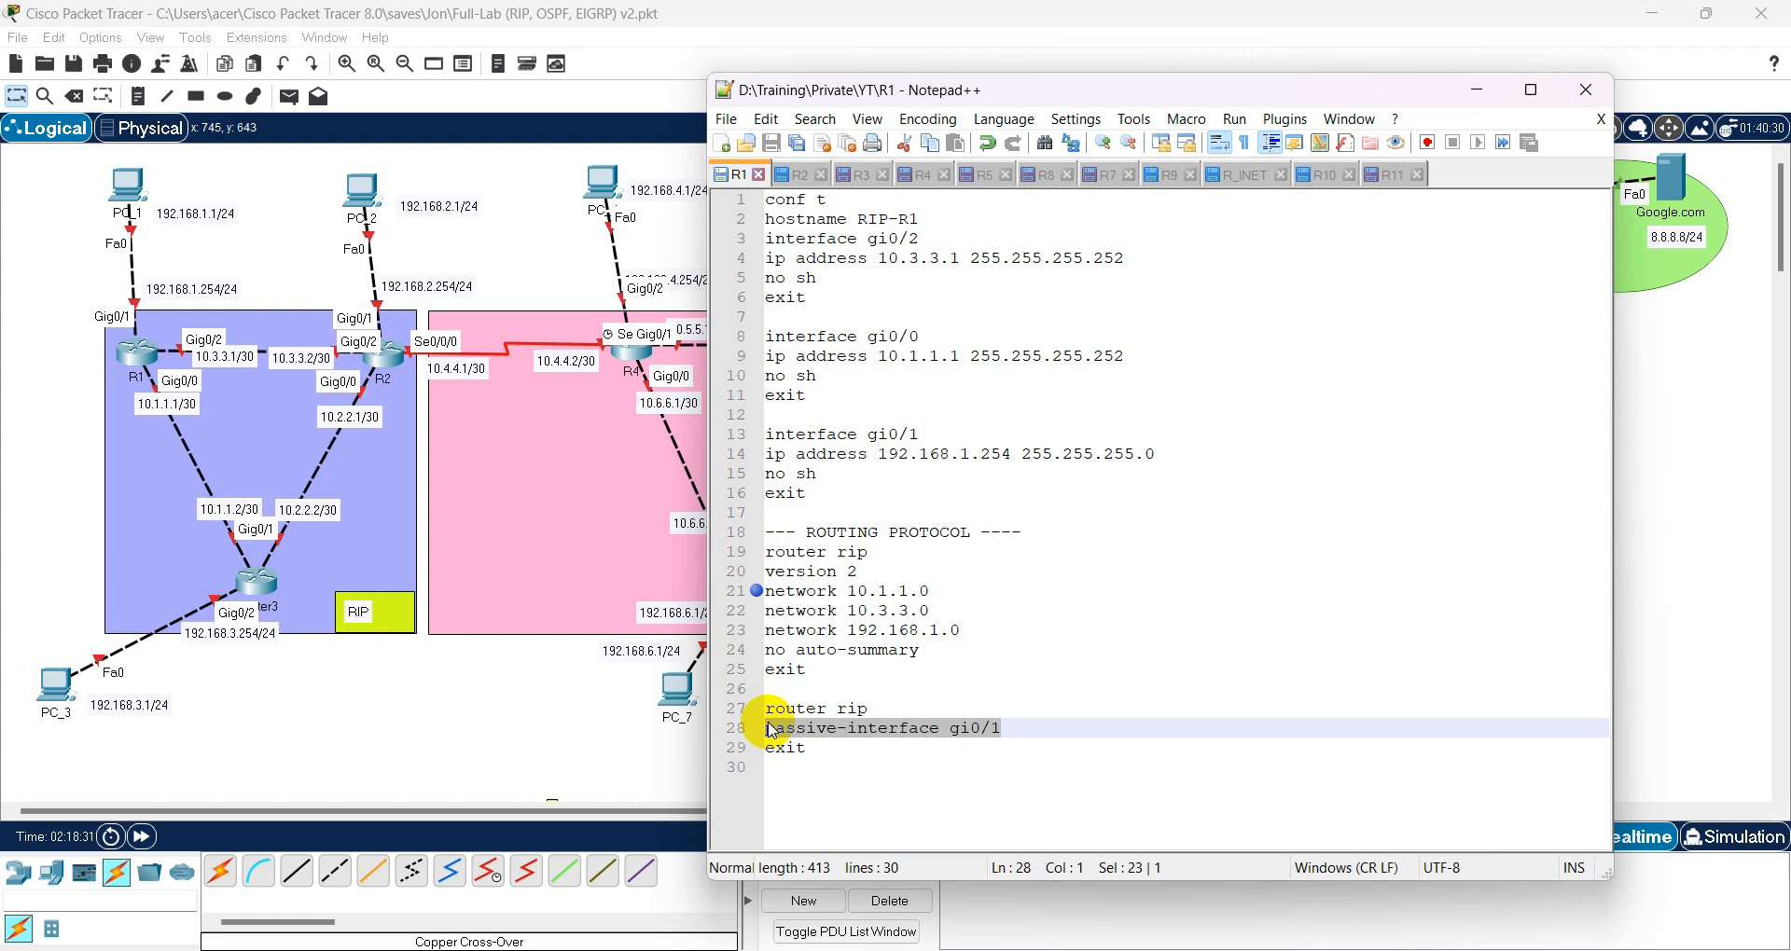
drag(996, 727, 737, 728)
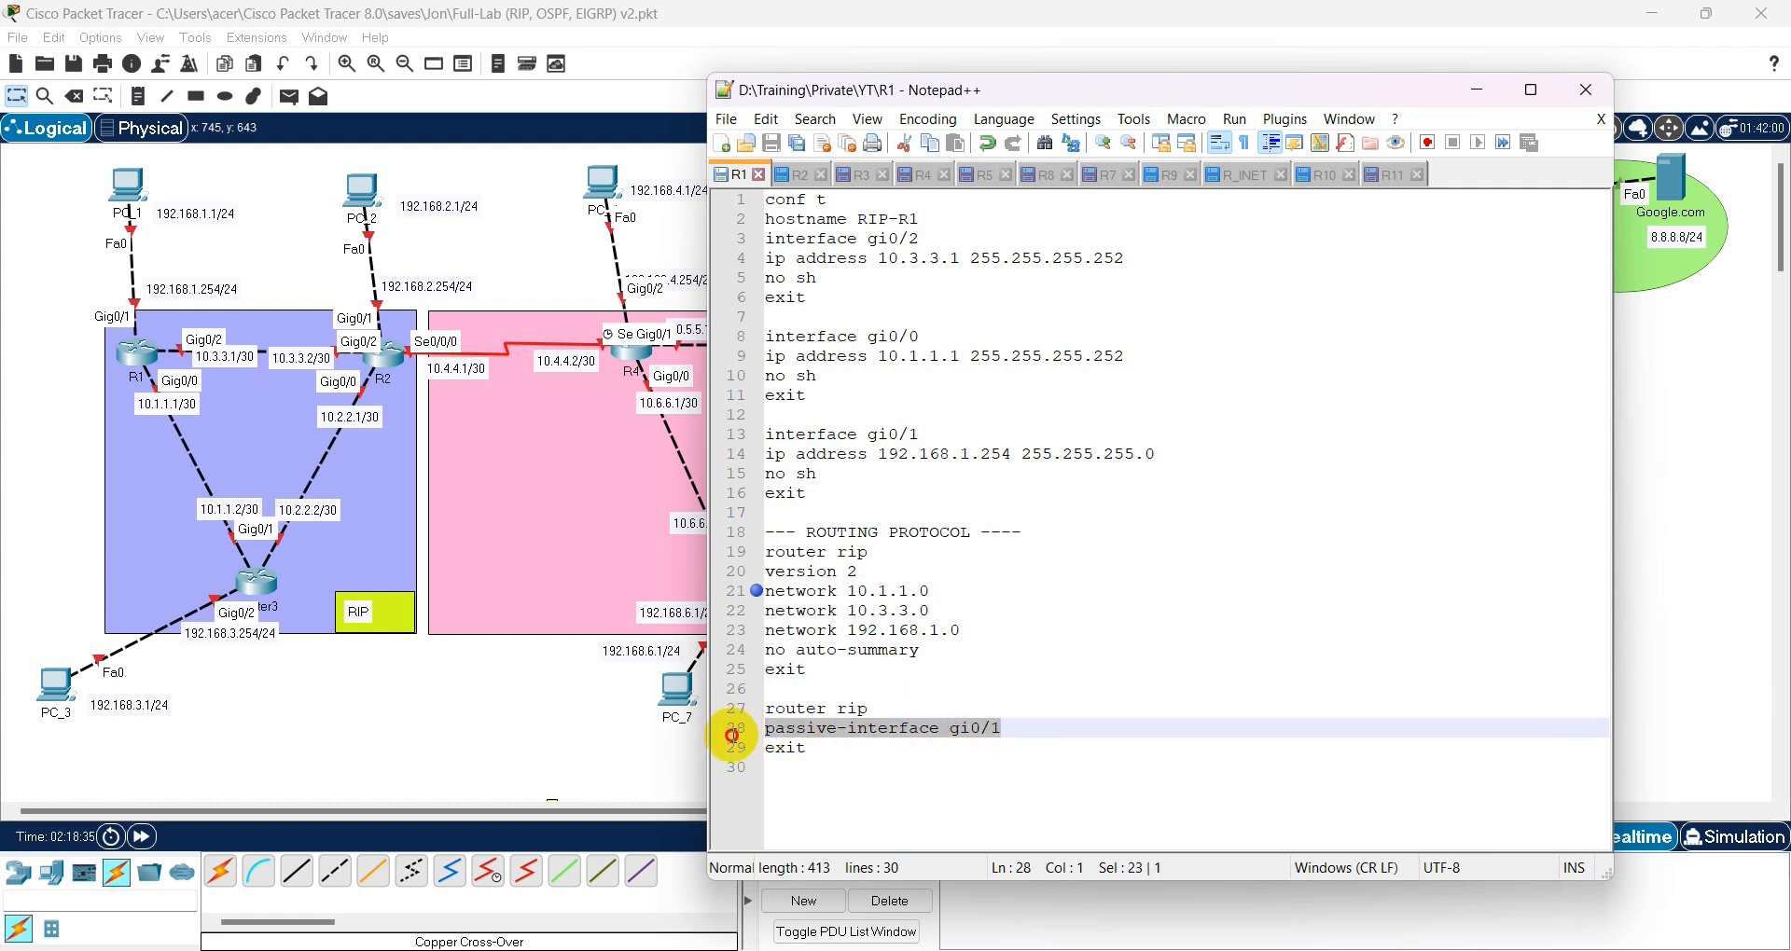
click(826, 755)
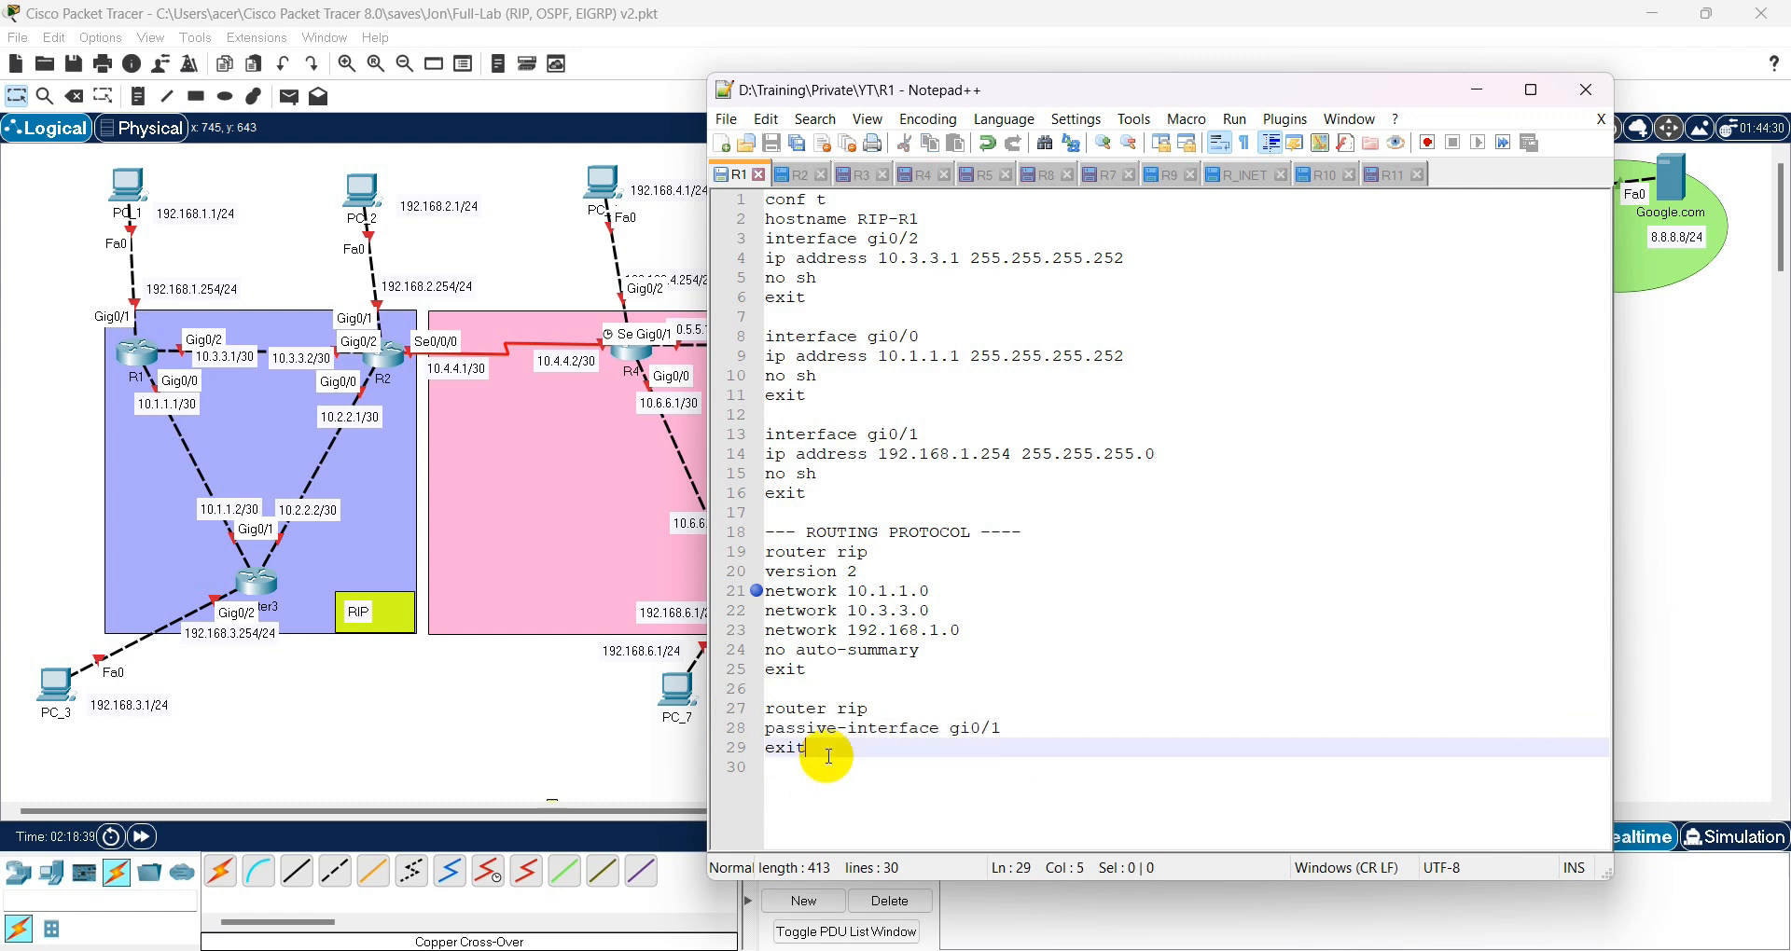
click(756, 728)
drag(1007, 728, 762, 720)
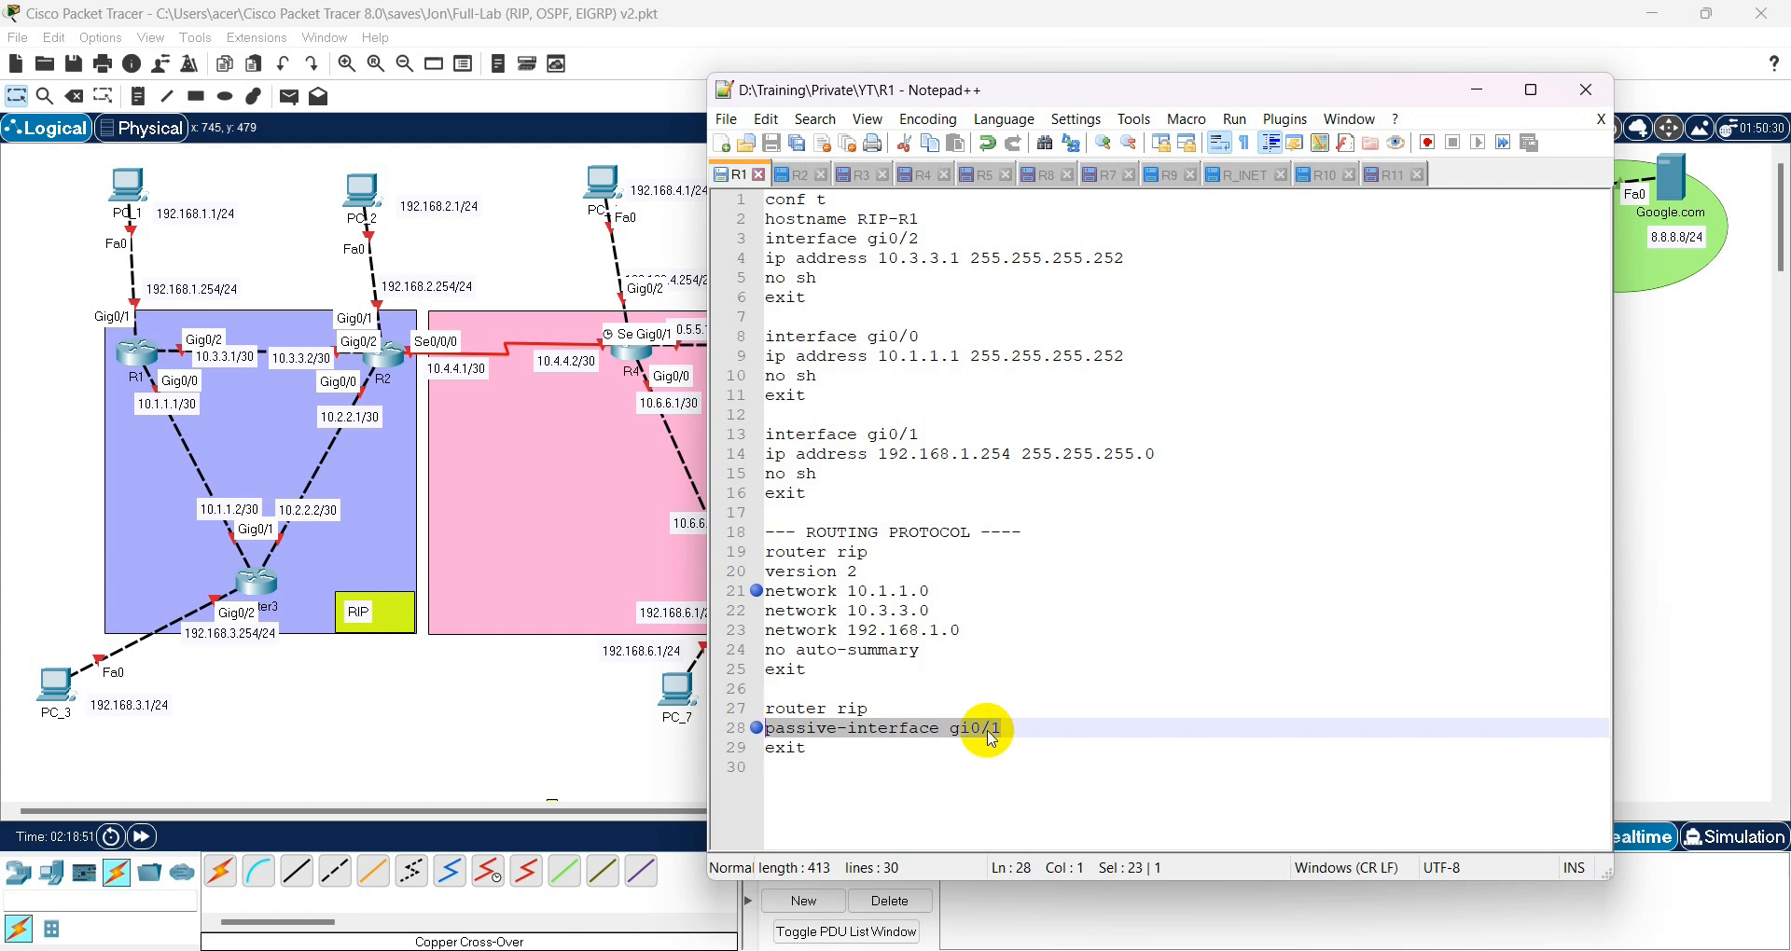
click(808, 731)
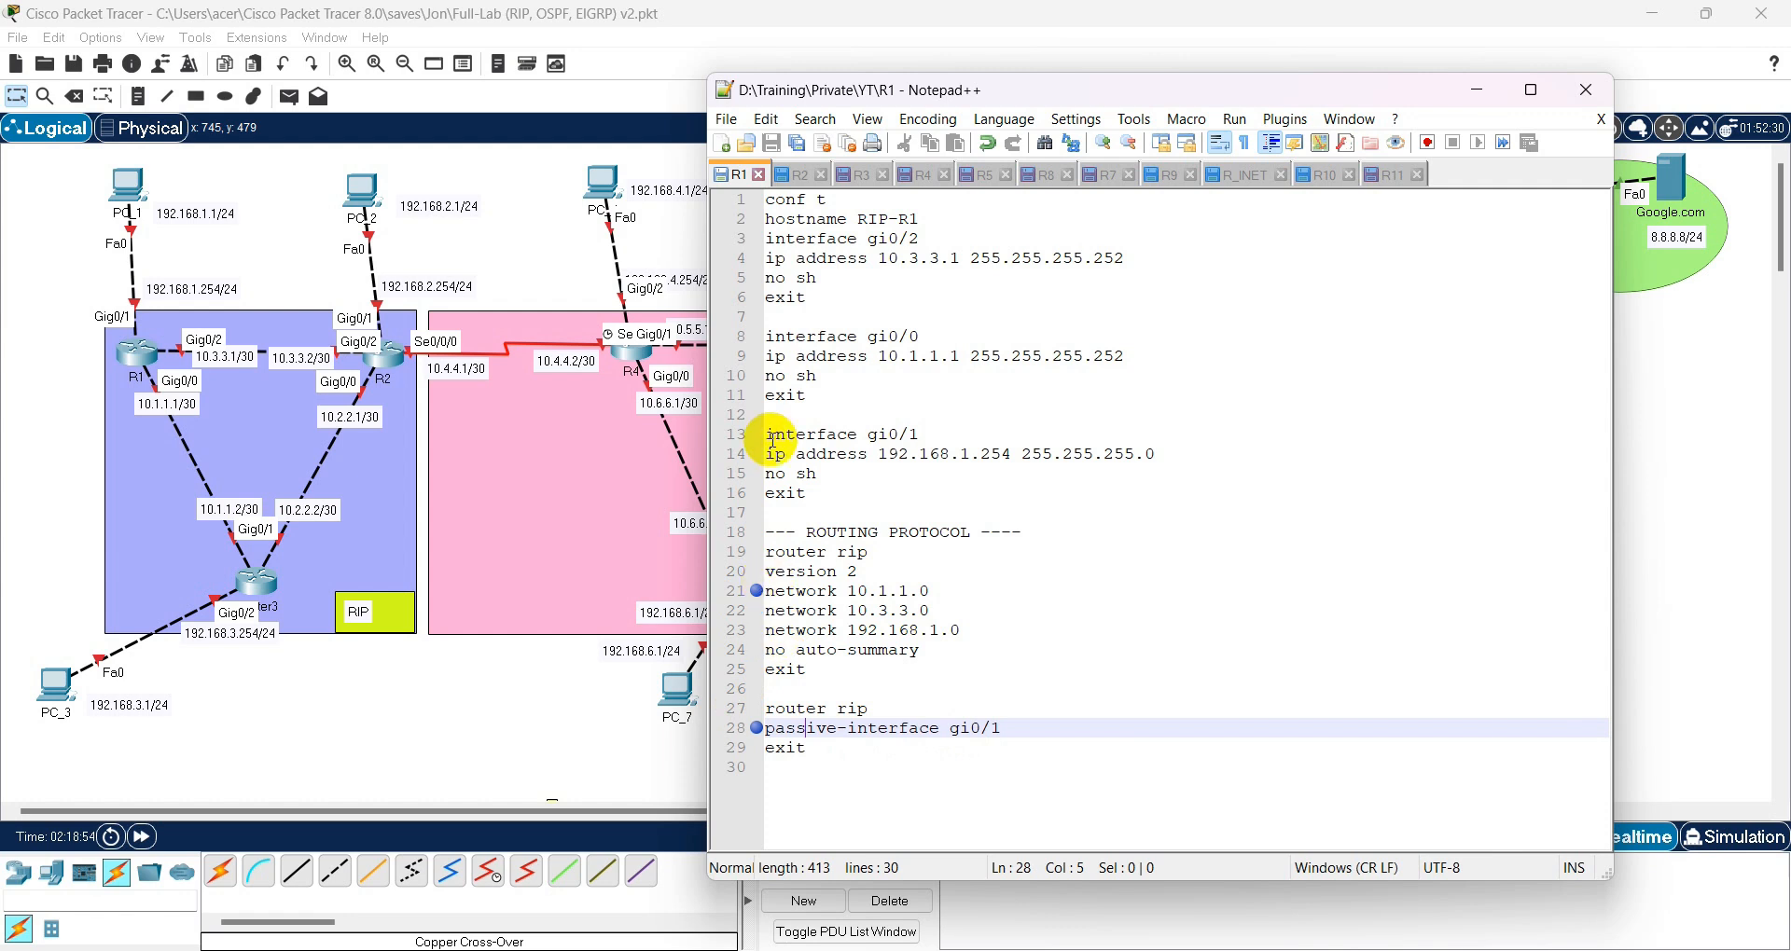
- Open R1's command line in Packet Tracer and place it side by side with the Notepad++ script window
click(131, 351)
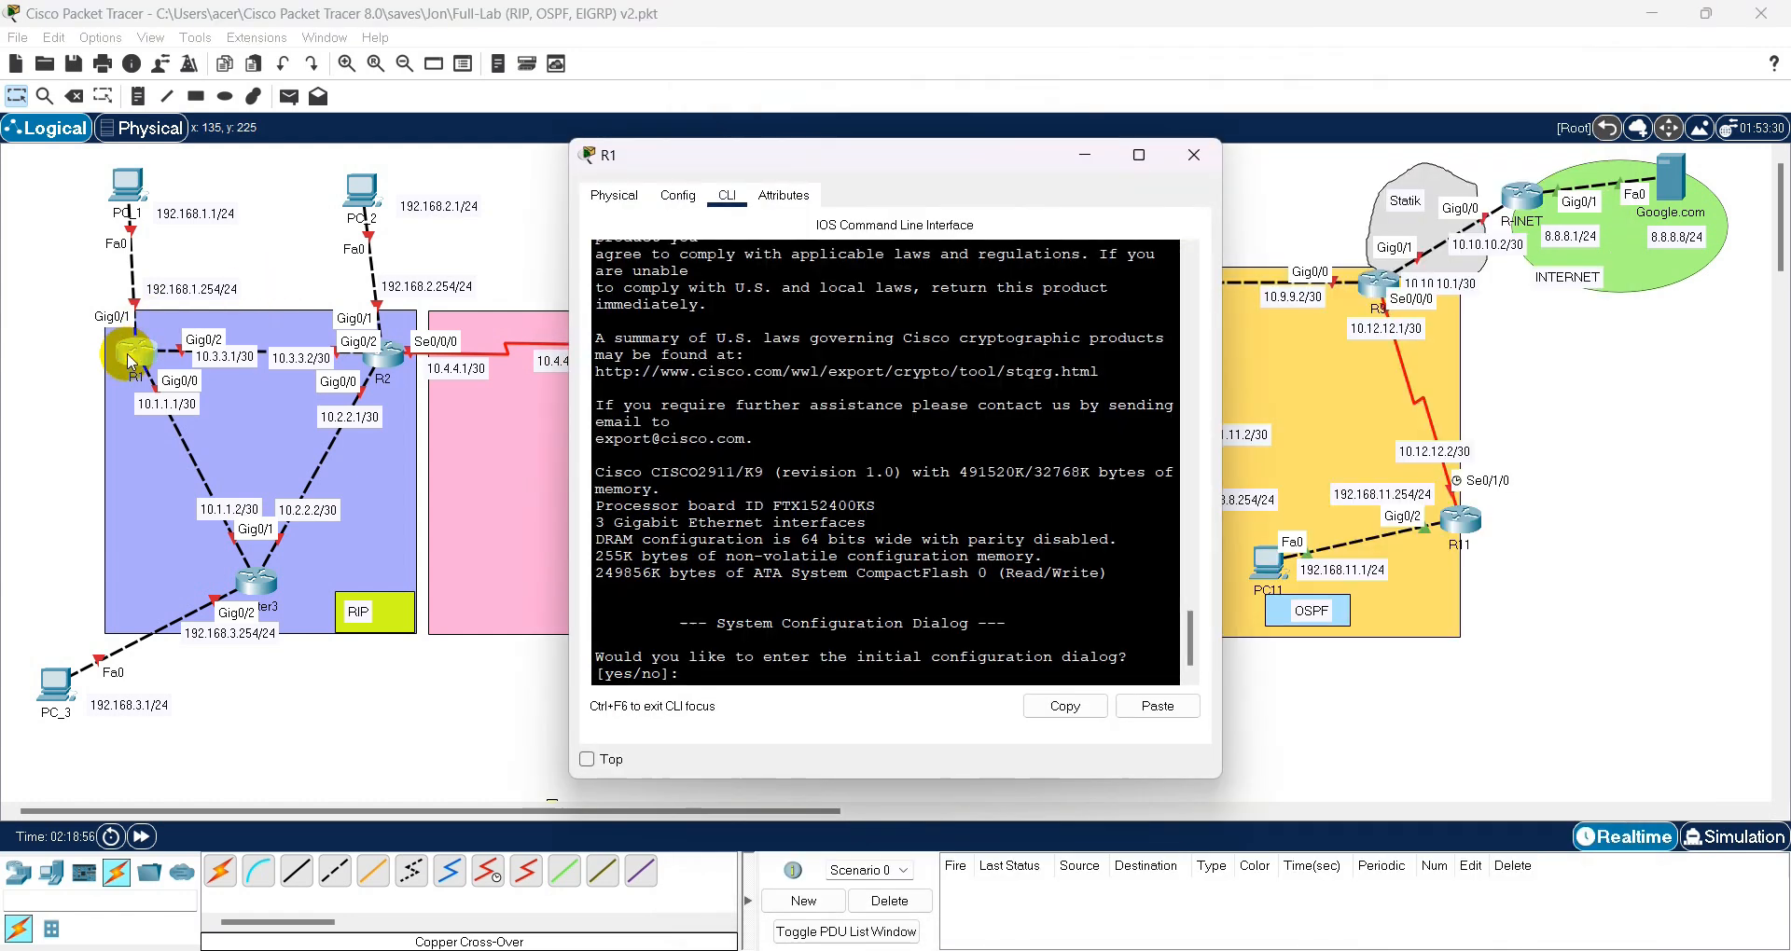
drag(733, 155, 272, 158)
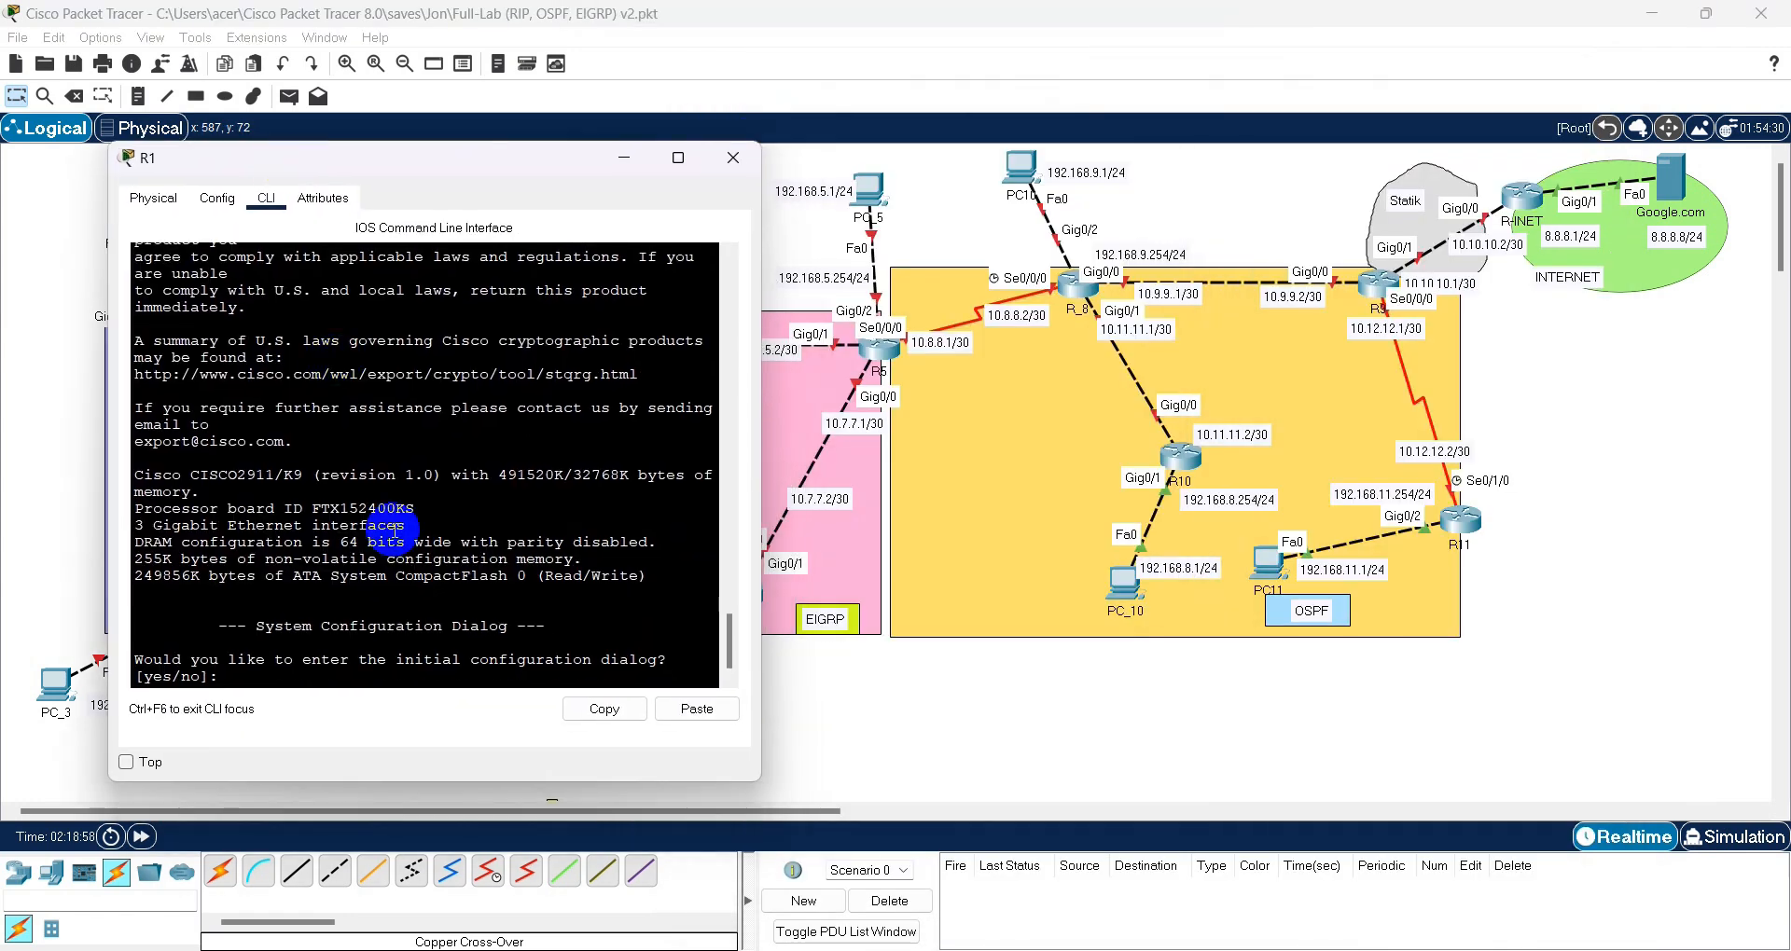
click(1212, 853)
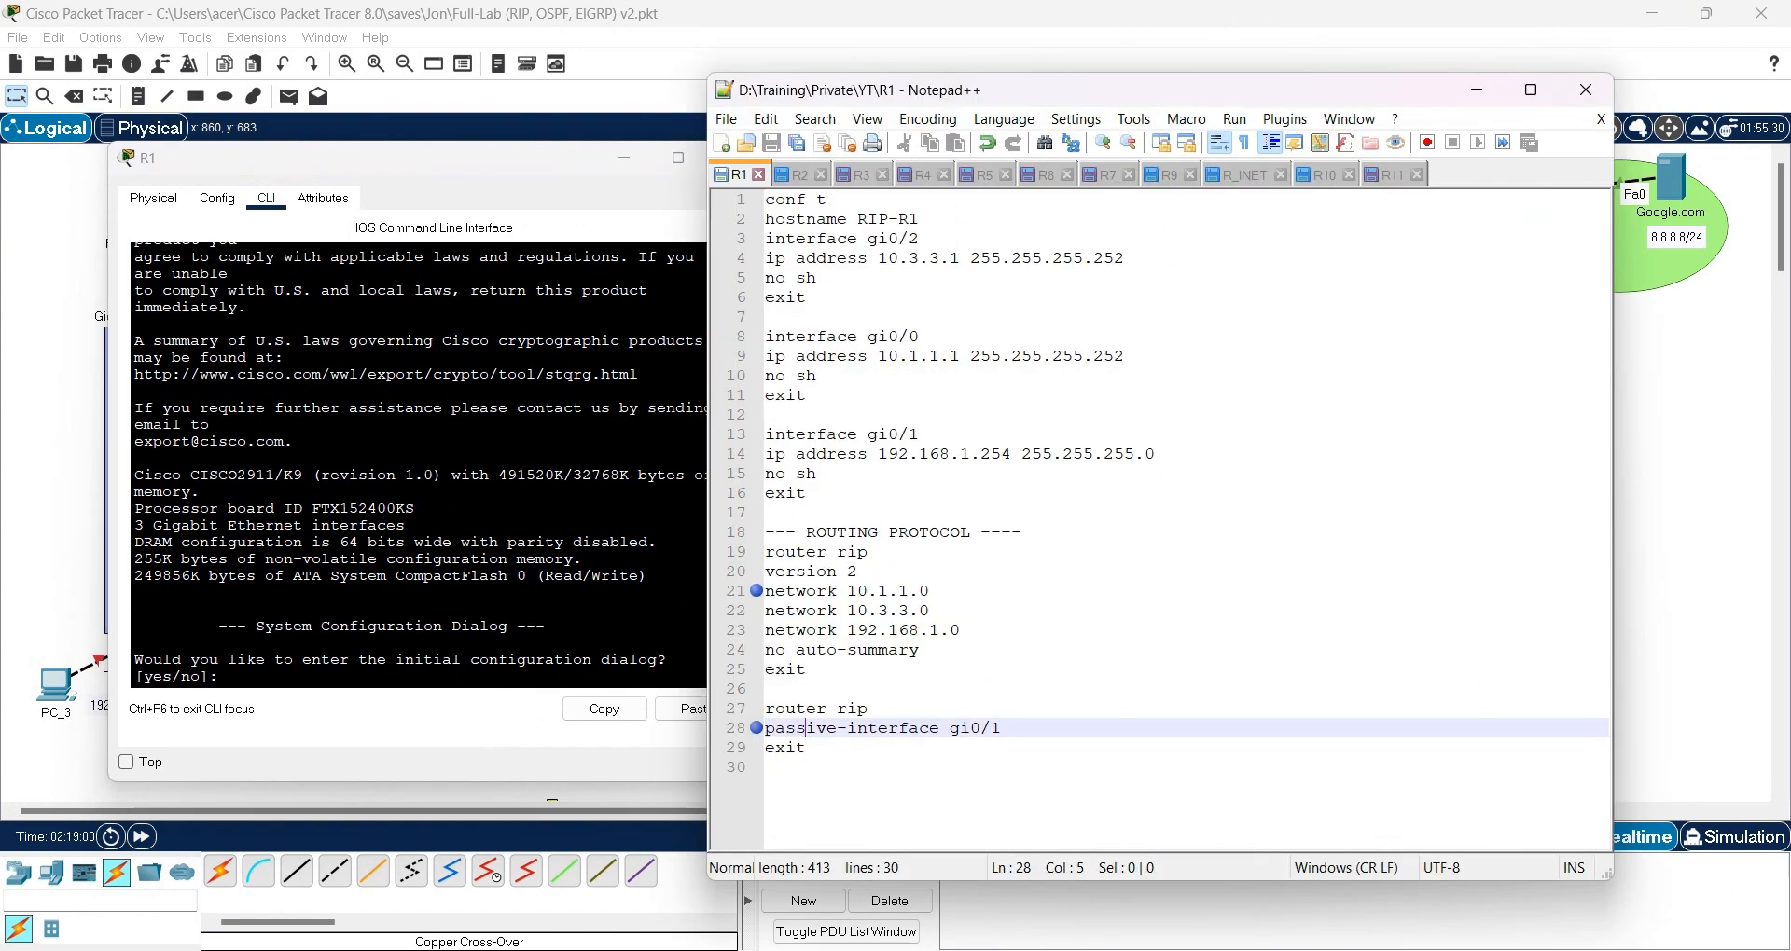
drag(1239, 105, 1425, 127)
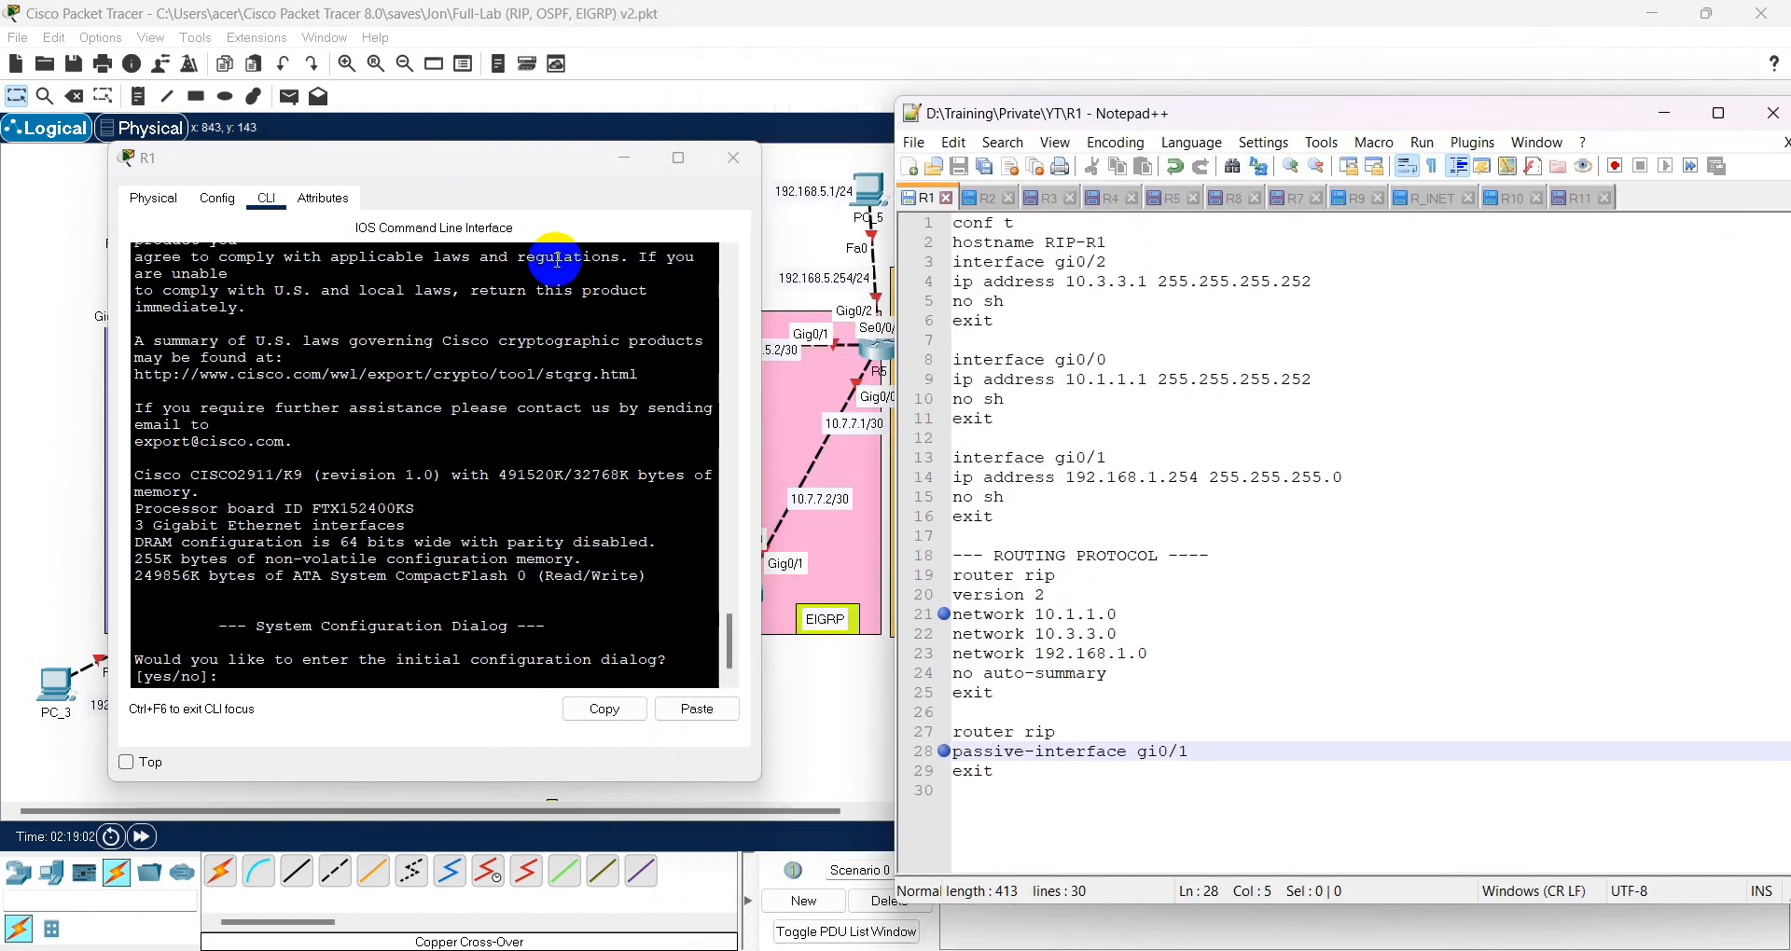
- Answer no to R1's initial configuration dialog and bring up the router's user prompt
click(468, 367)
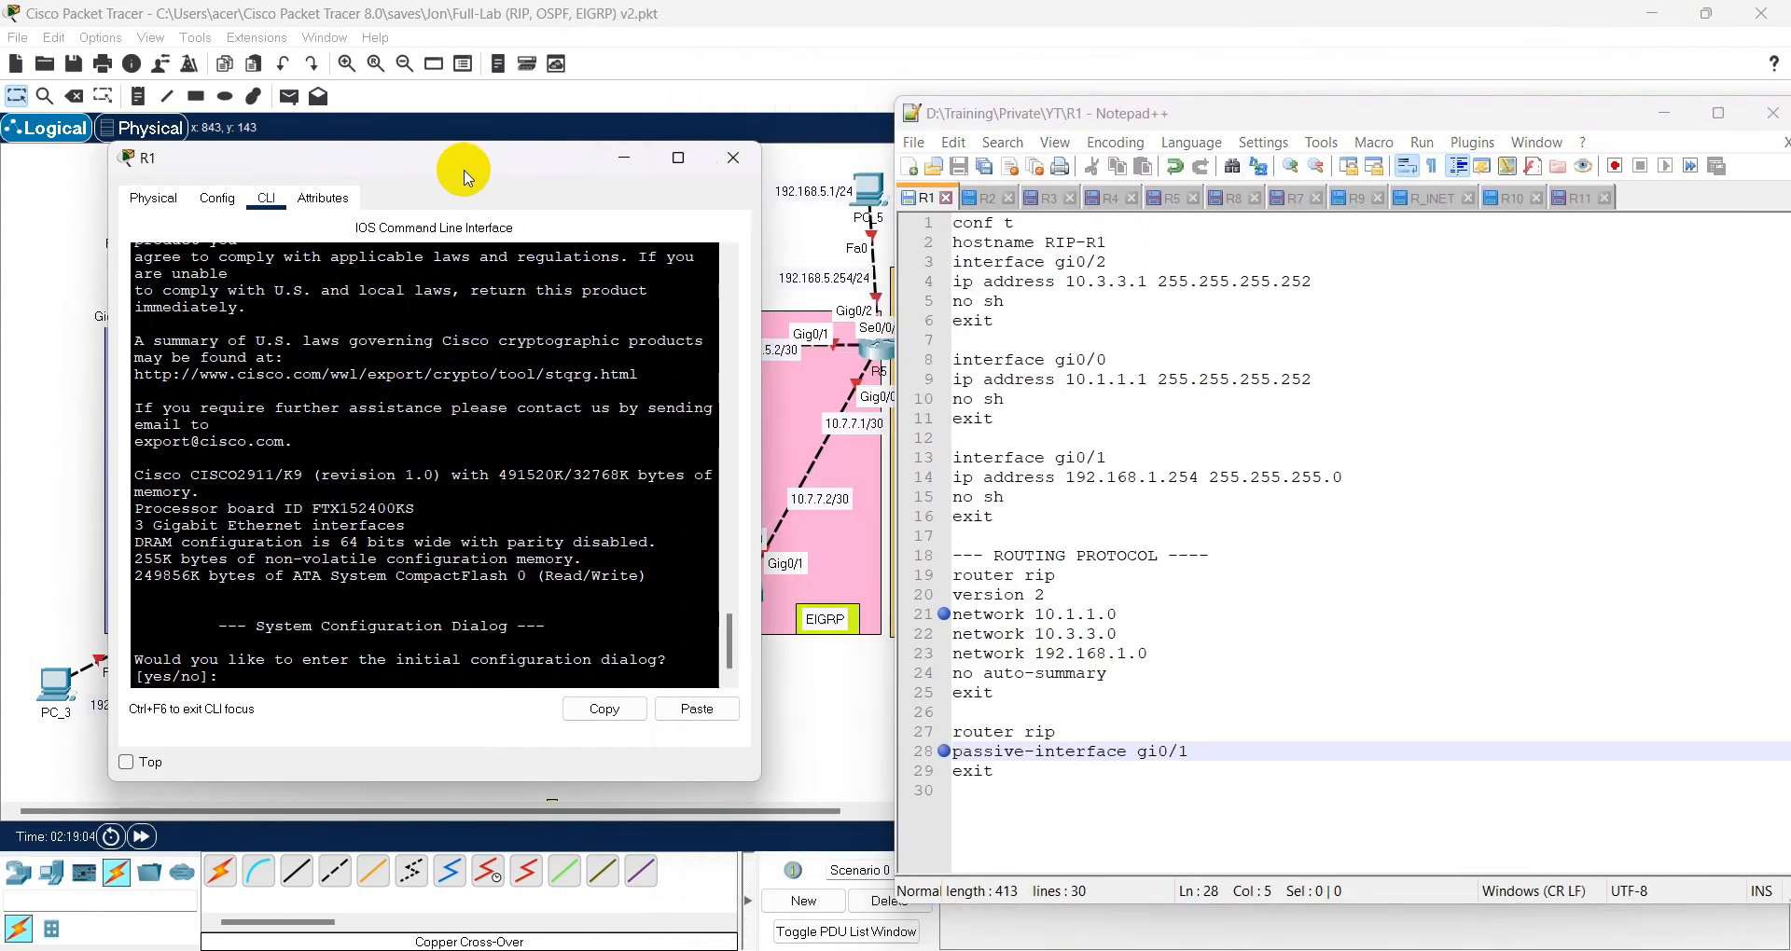
click(462, 435)
key(Return)
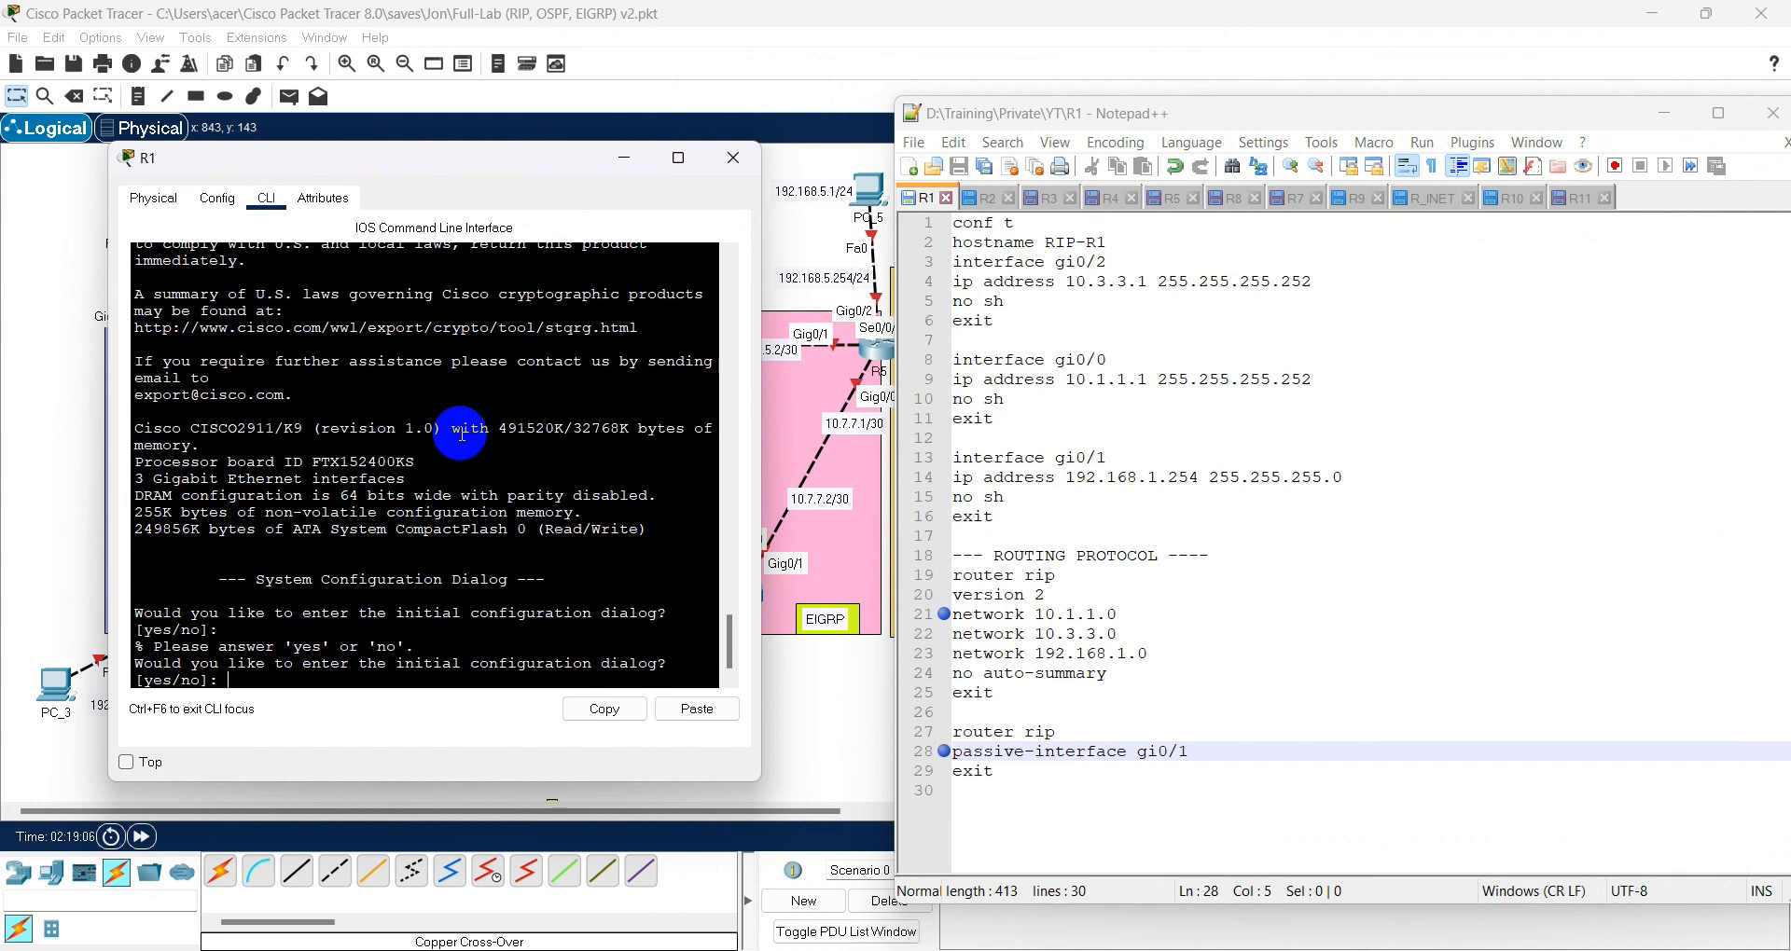
text(no)
key(Return)
key(Return)
key(Return)
key(Return)
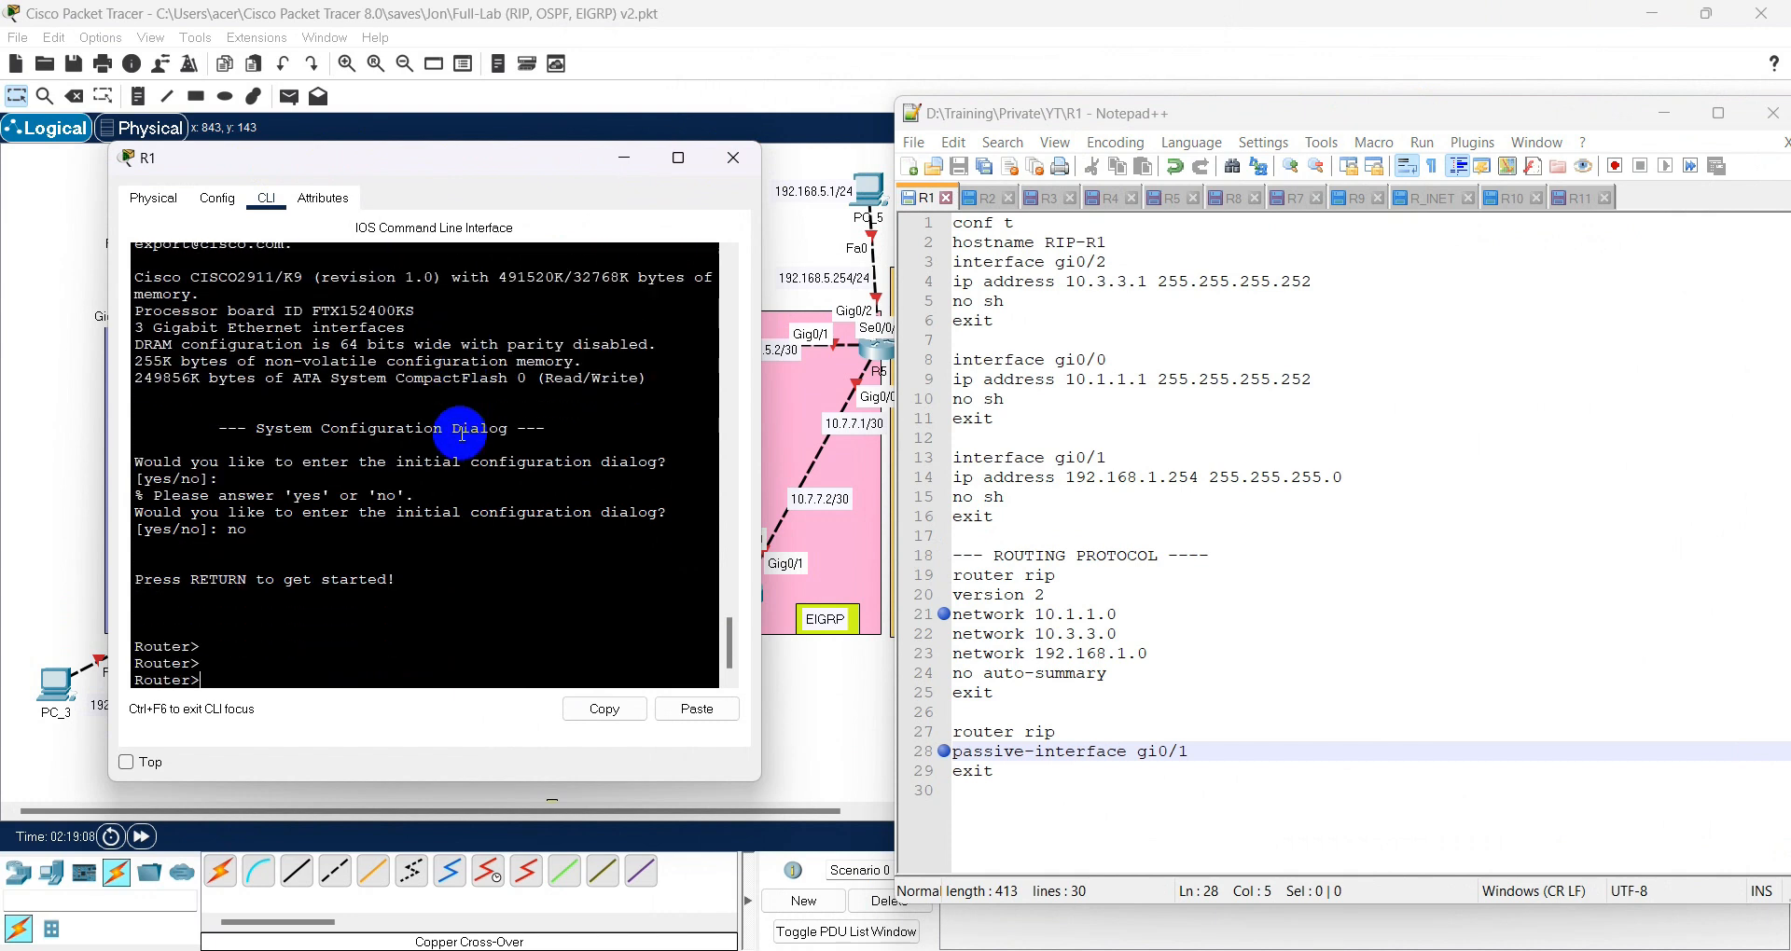
- Enter privileged EXEC mode on R1 with the command ena
text(ena)
key(Return)
key(Return)
key(Return)
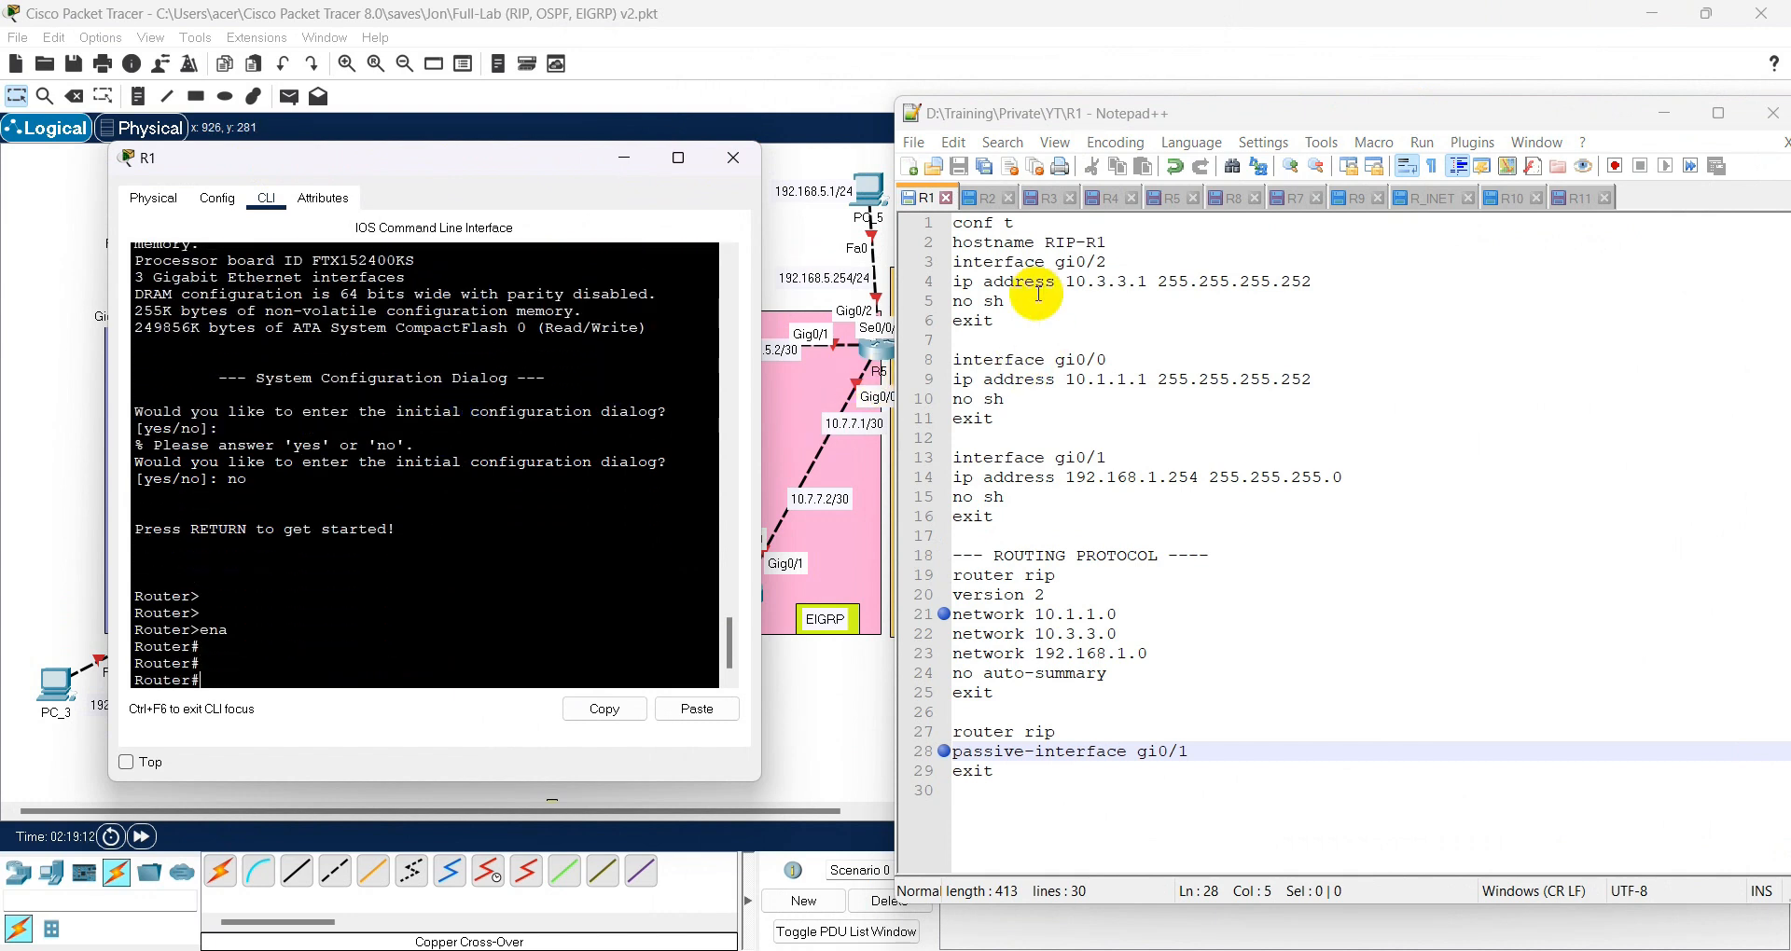
- Try to copy the script lines from hostname RIP-R1 through the gi0/1 exit into R1's command line
drag(945, 249, 1111, 519)
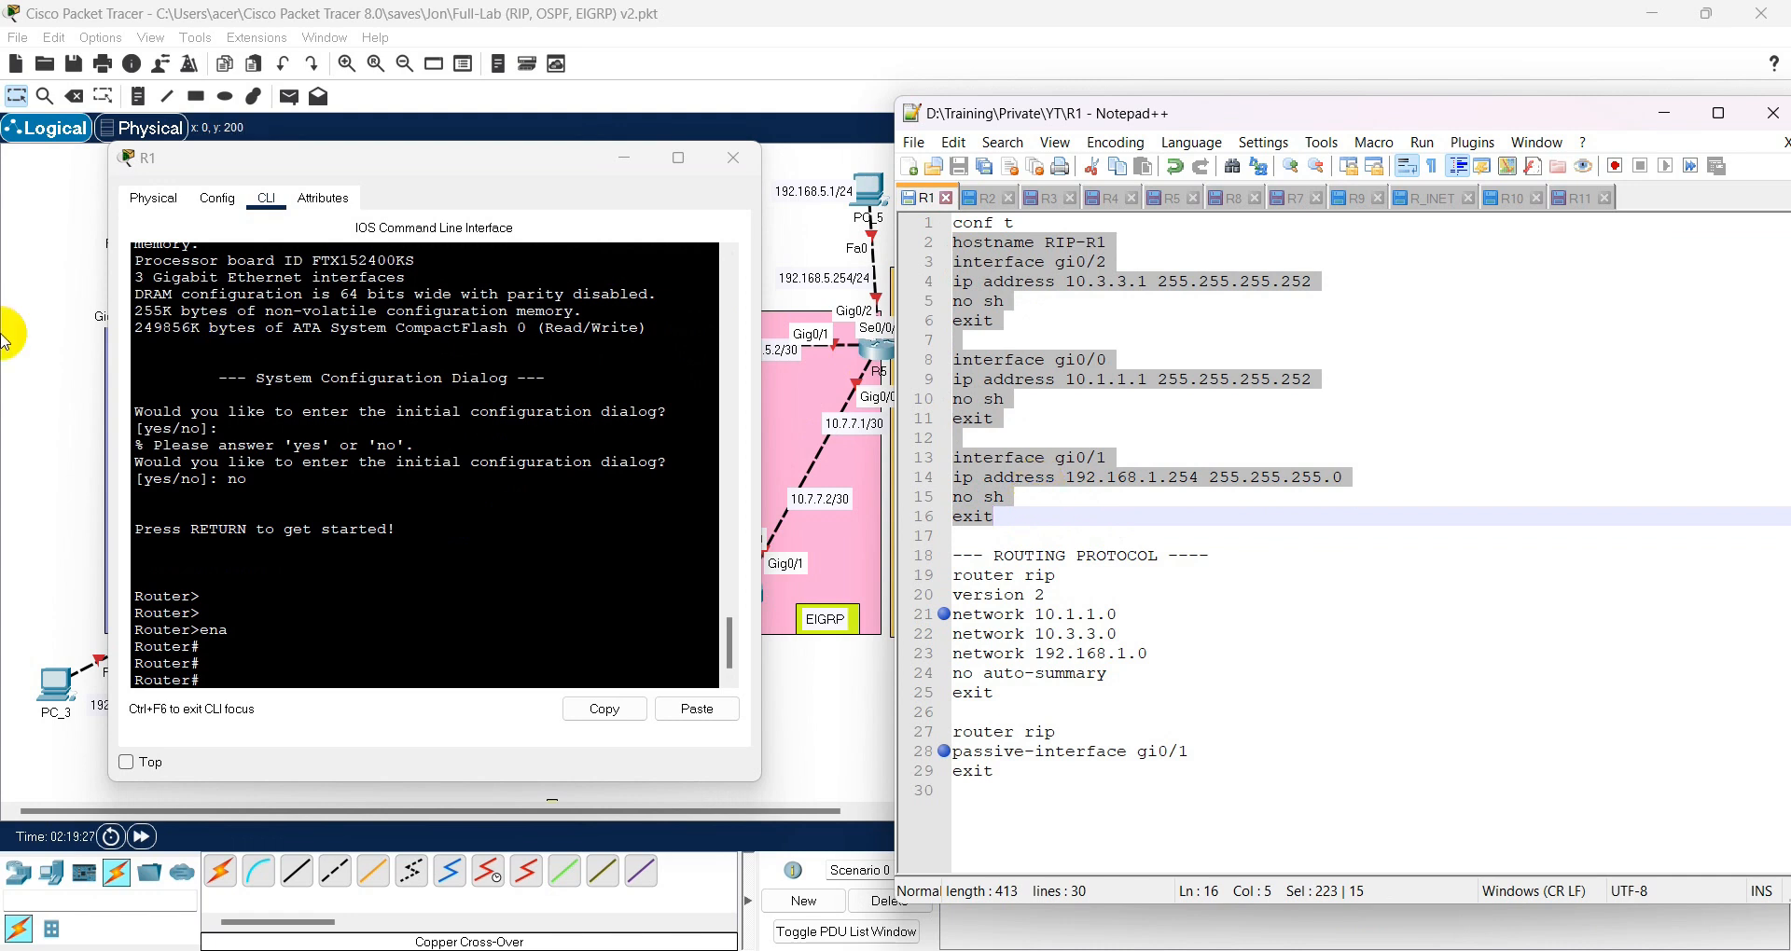
click(33, 392)
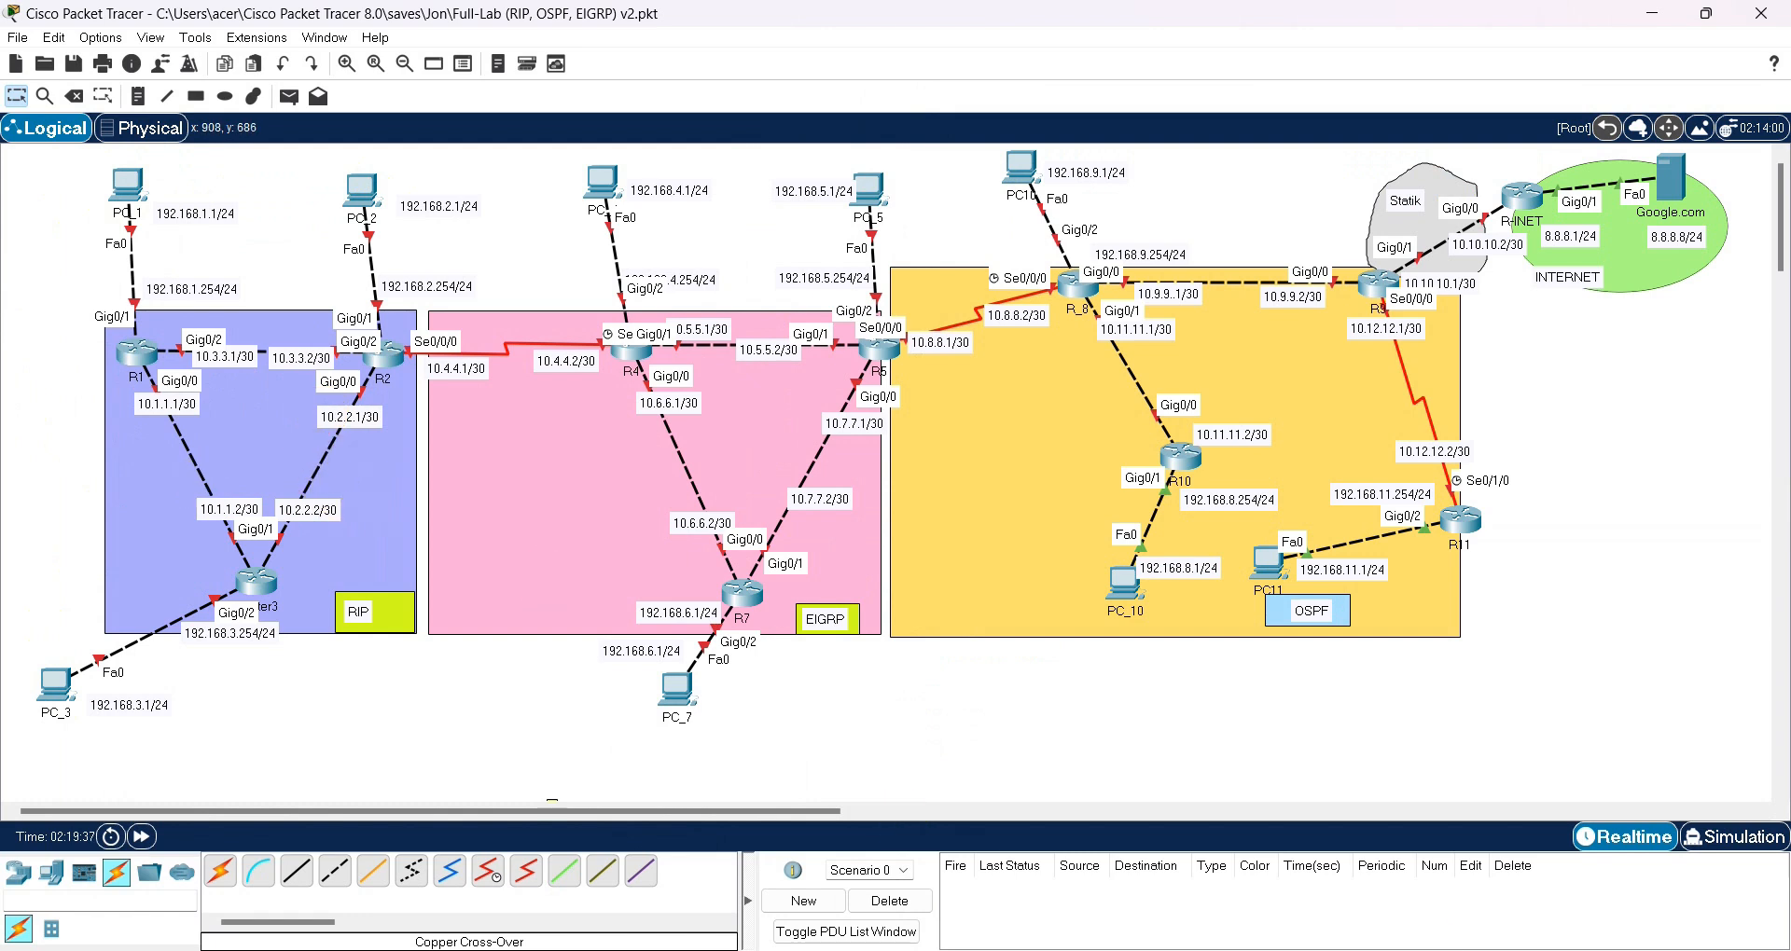
mouse_move(1203, 946)
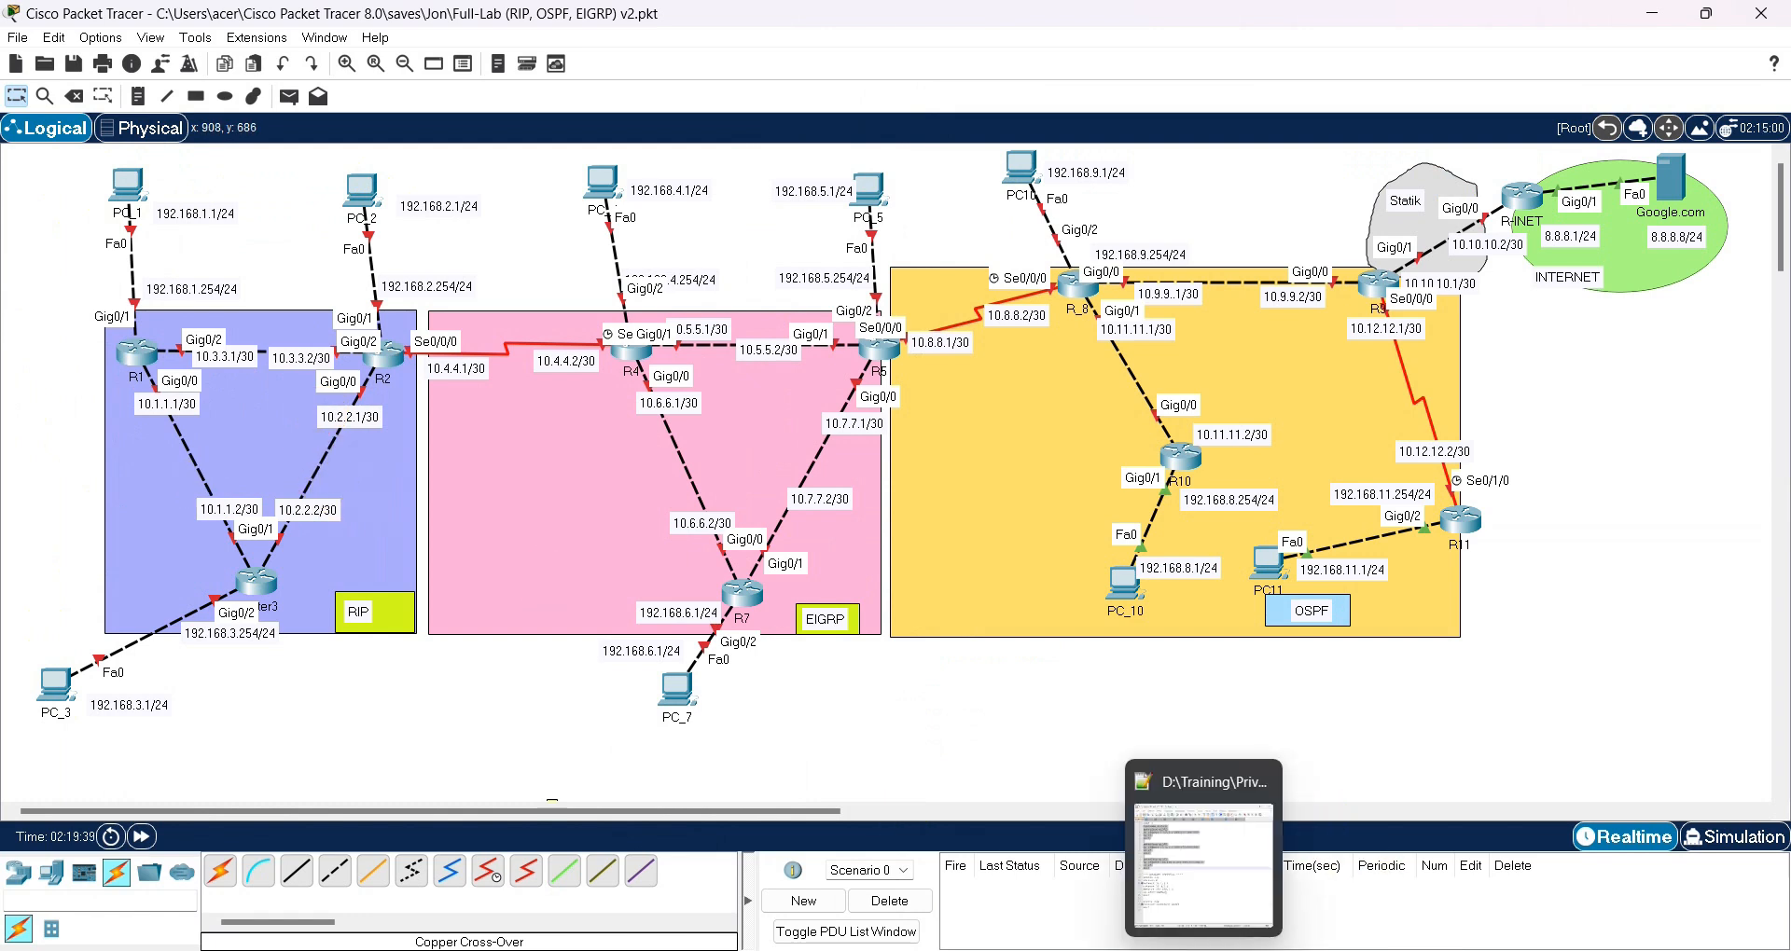
click(1203, 867)
right_click(1012, 385)
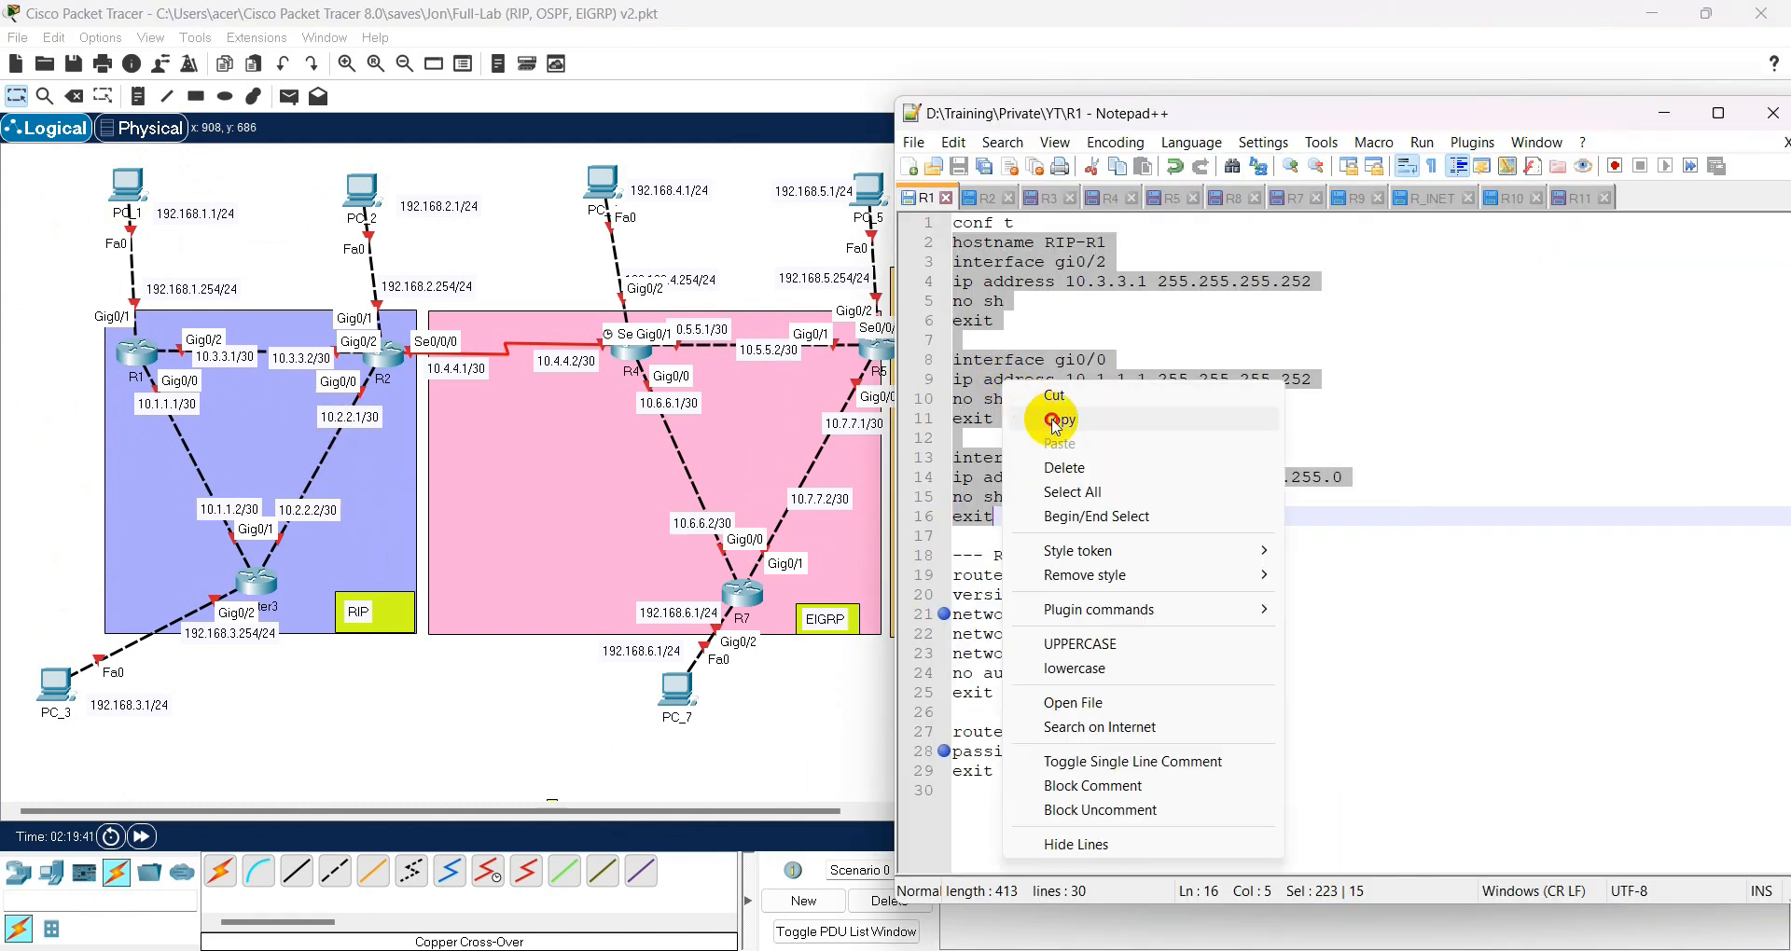
click(1055, 421)
click(136, 354)
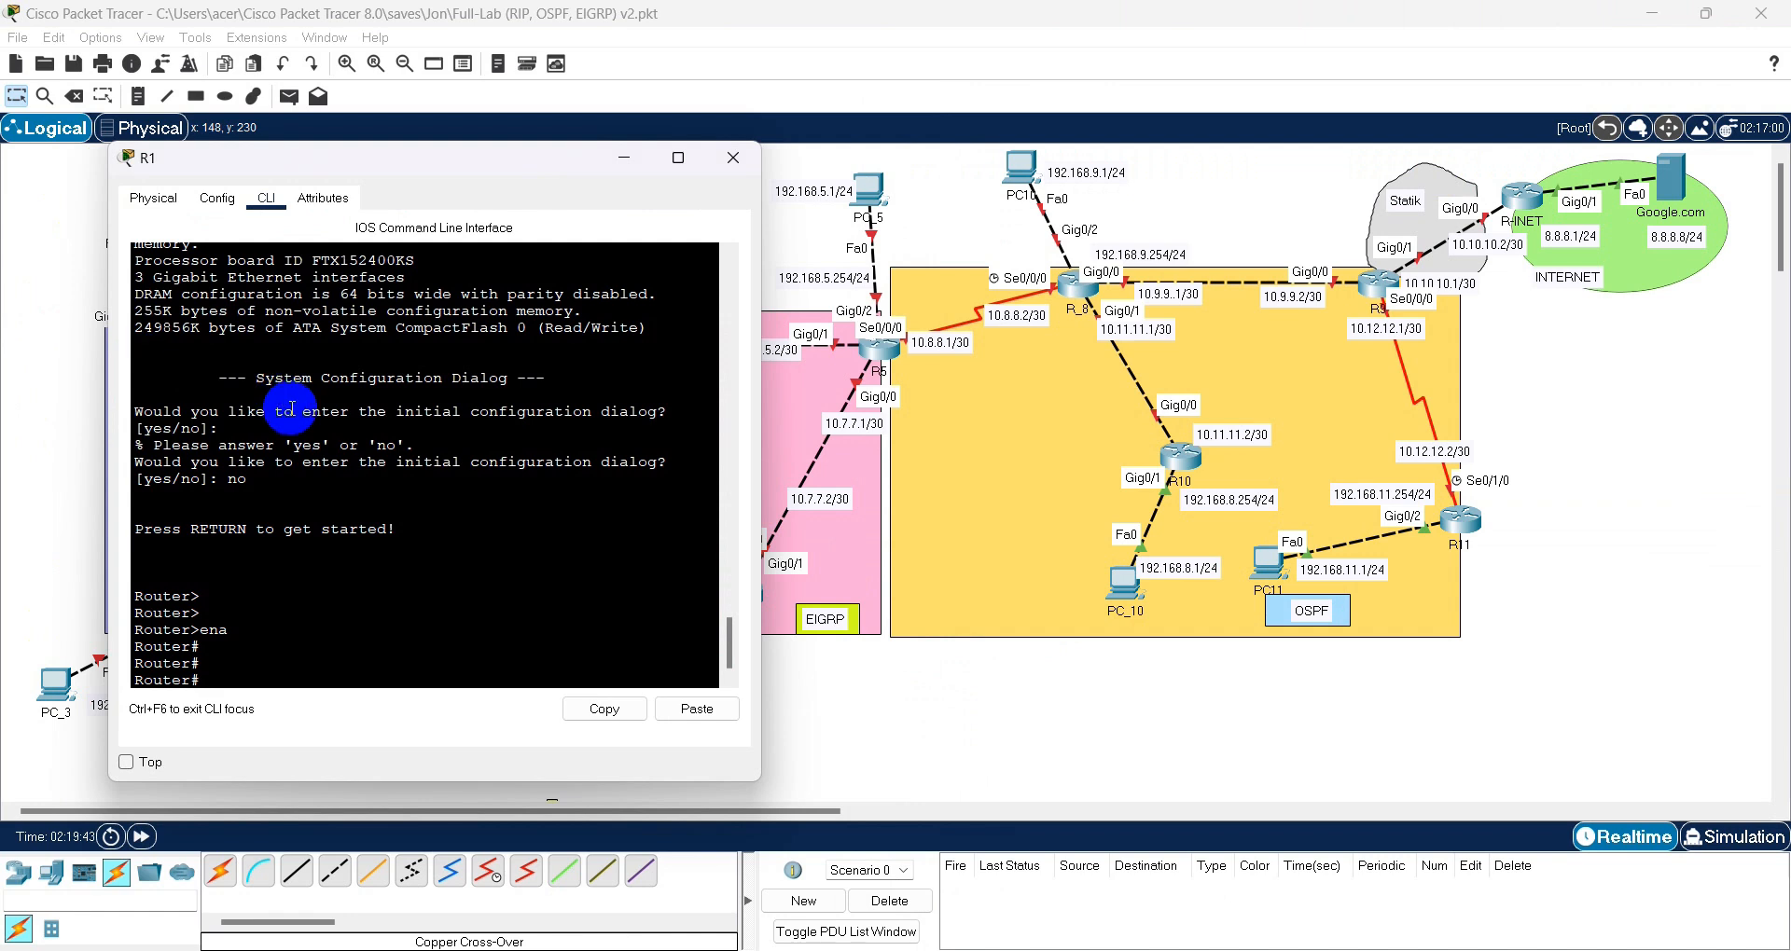
click(331, 437)
key(ctrl+v)
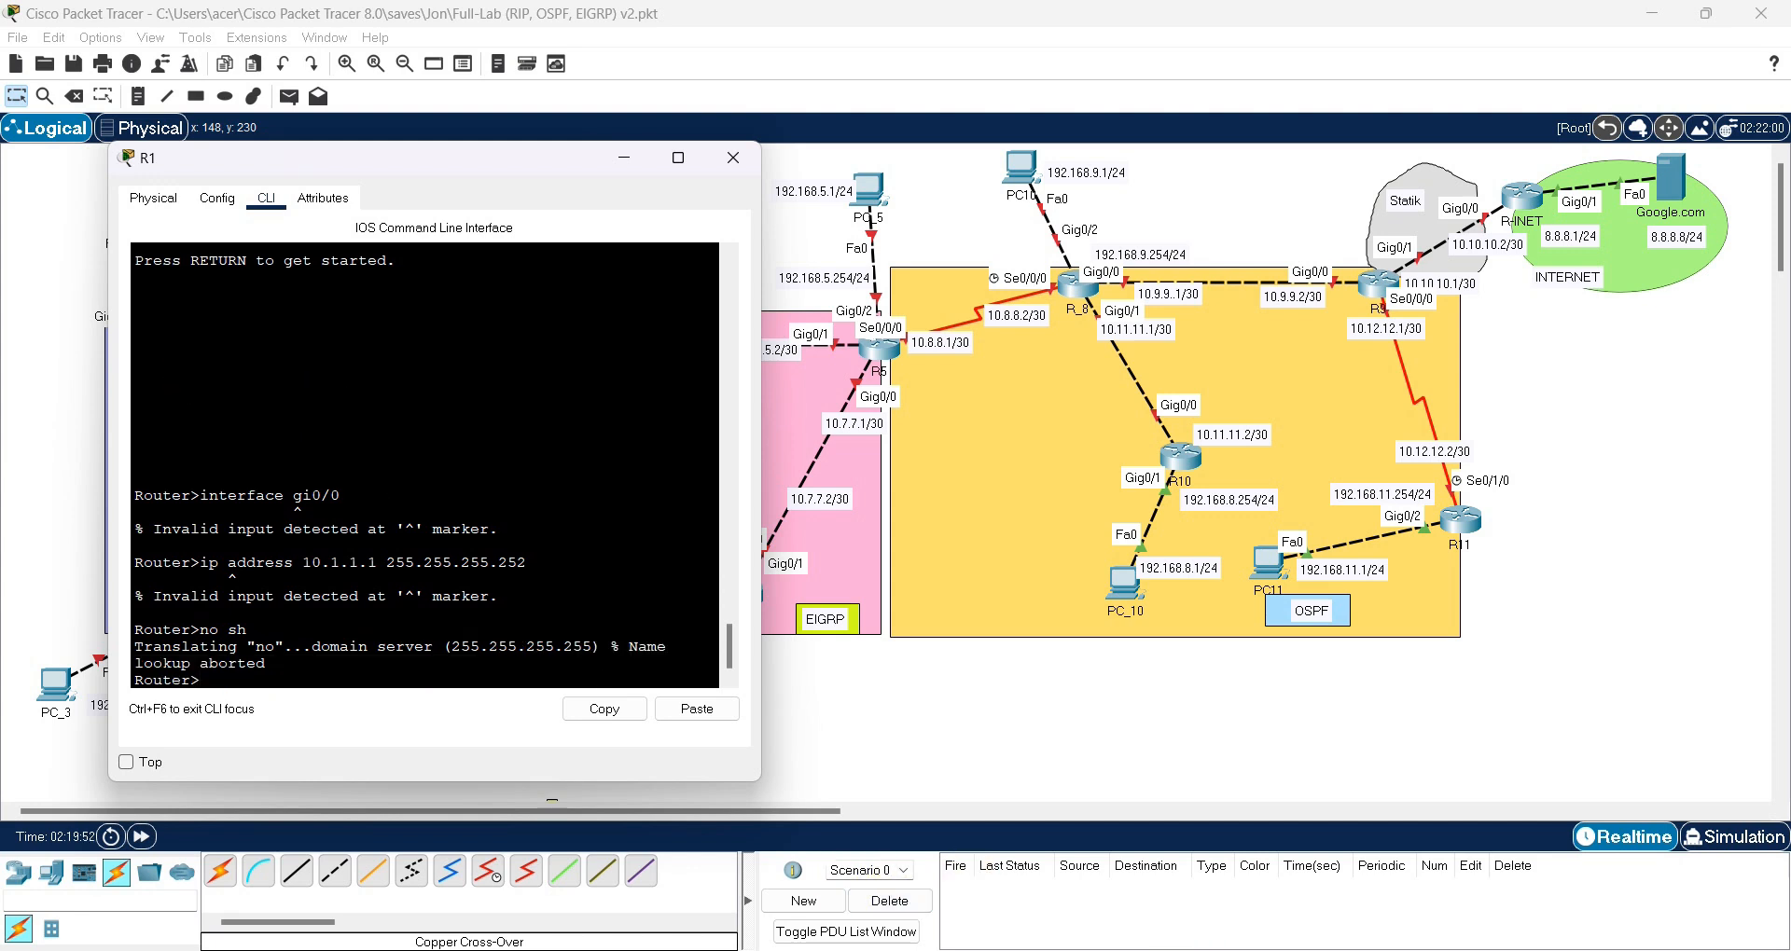
- Try to copy the script block from conf t through the gi0/1 interface section into R1's user-mode prompt
click(1231, 950)
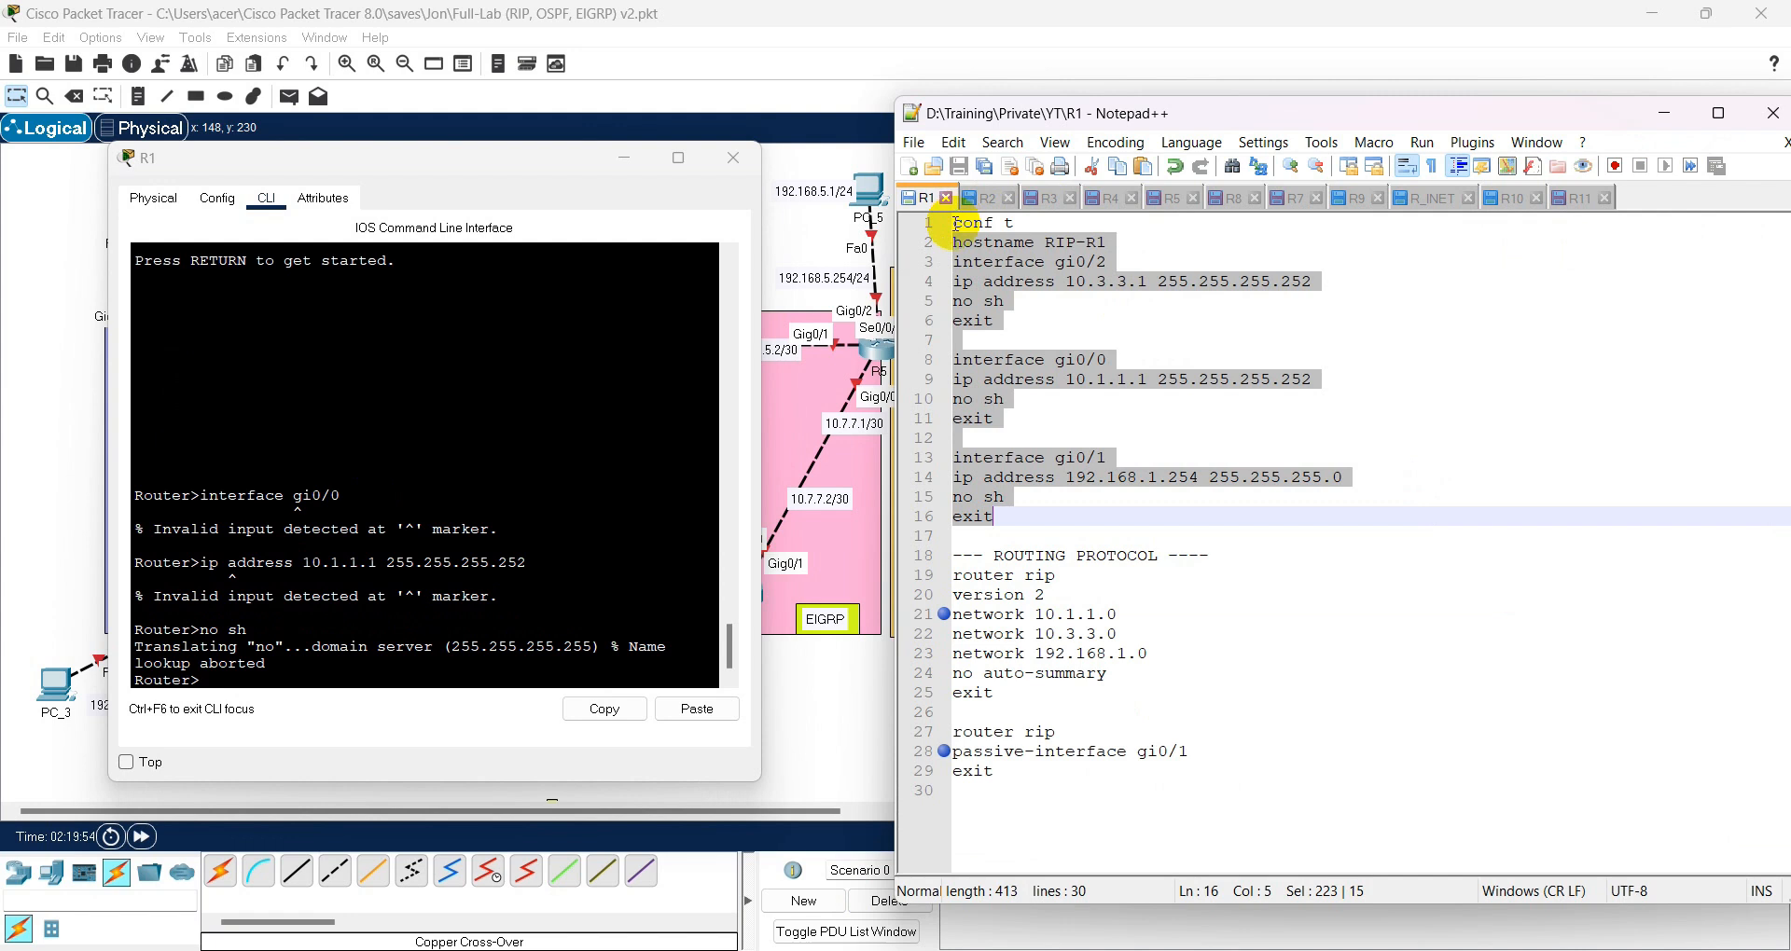
click(954, 223)
drag(954, 224, 1091, 531)
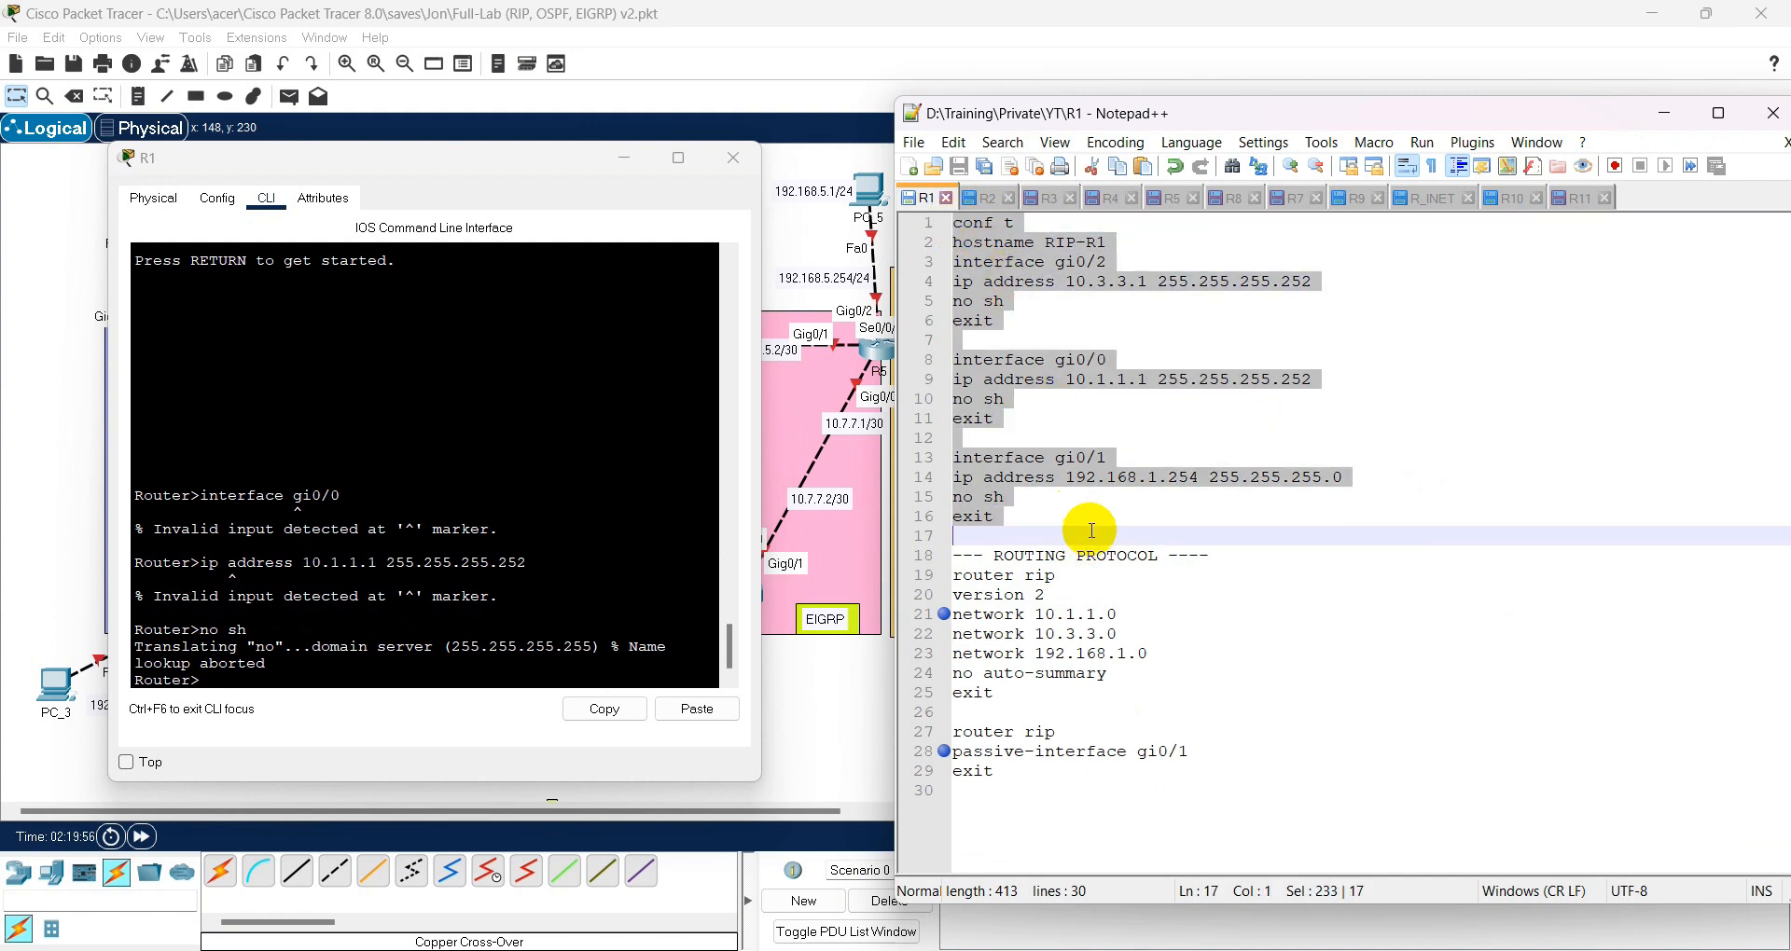
right_click(1013, 480)
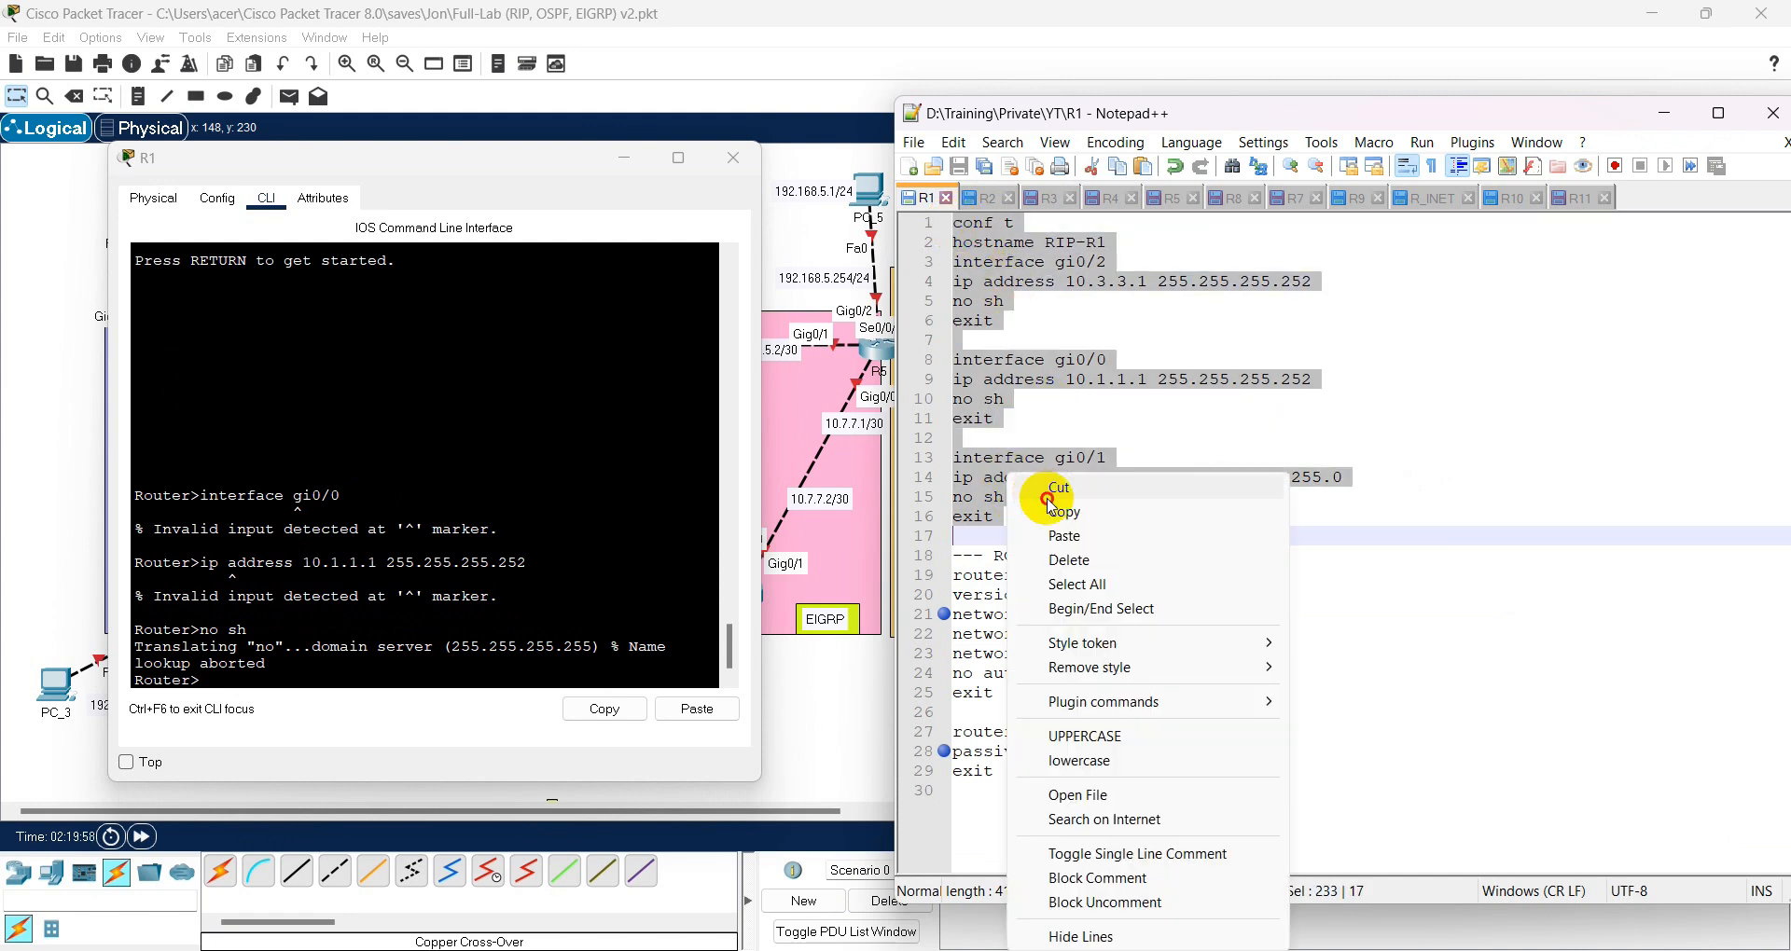
click(1064, 512)
click(403, 556)
key(Return)
key(Return)
key(Return)
key(Return)
key(Return)
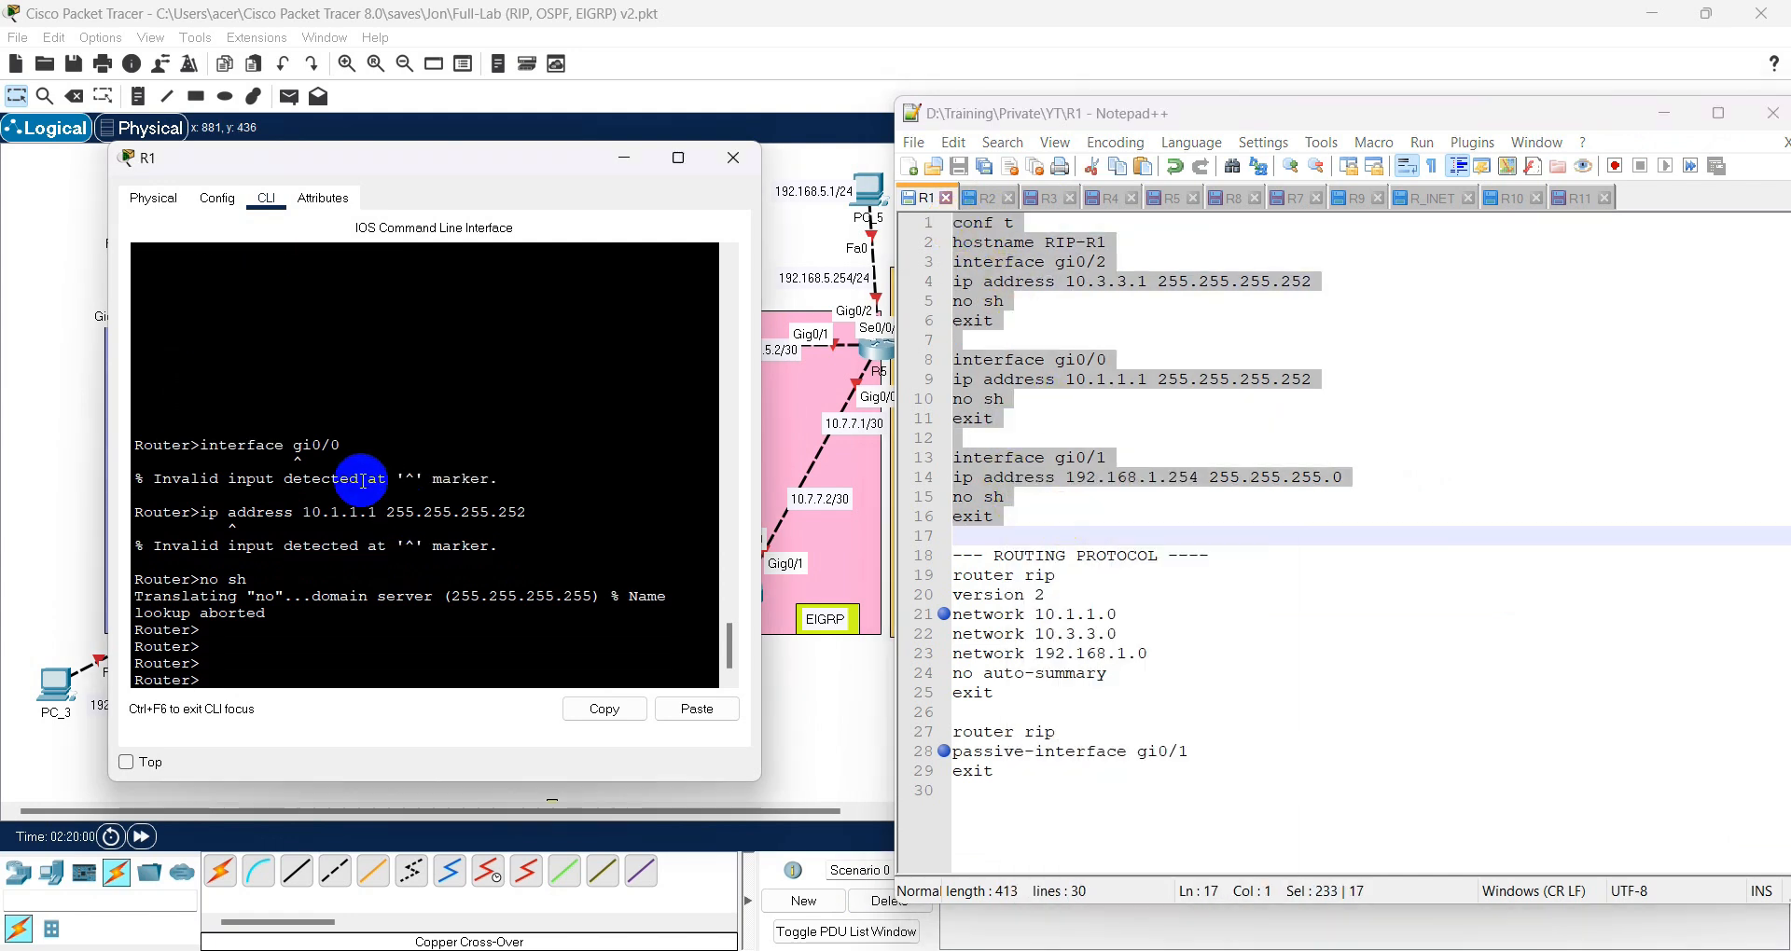
right_click(367, 476)
click(403, 510)
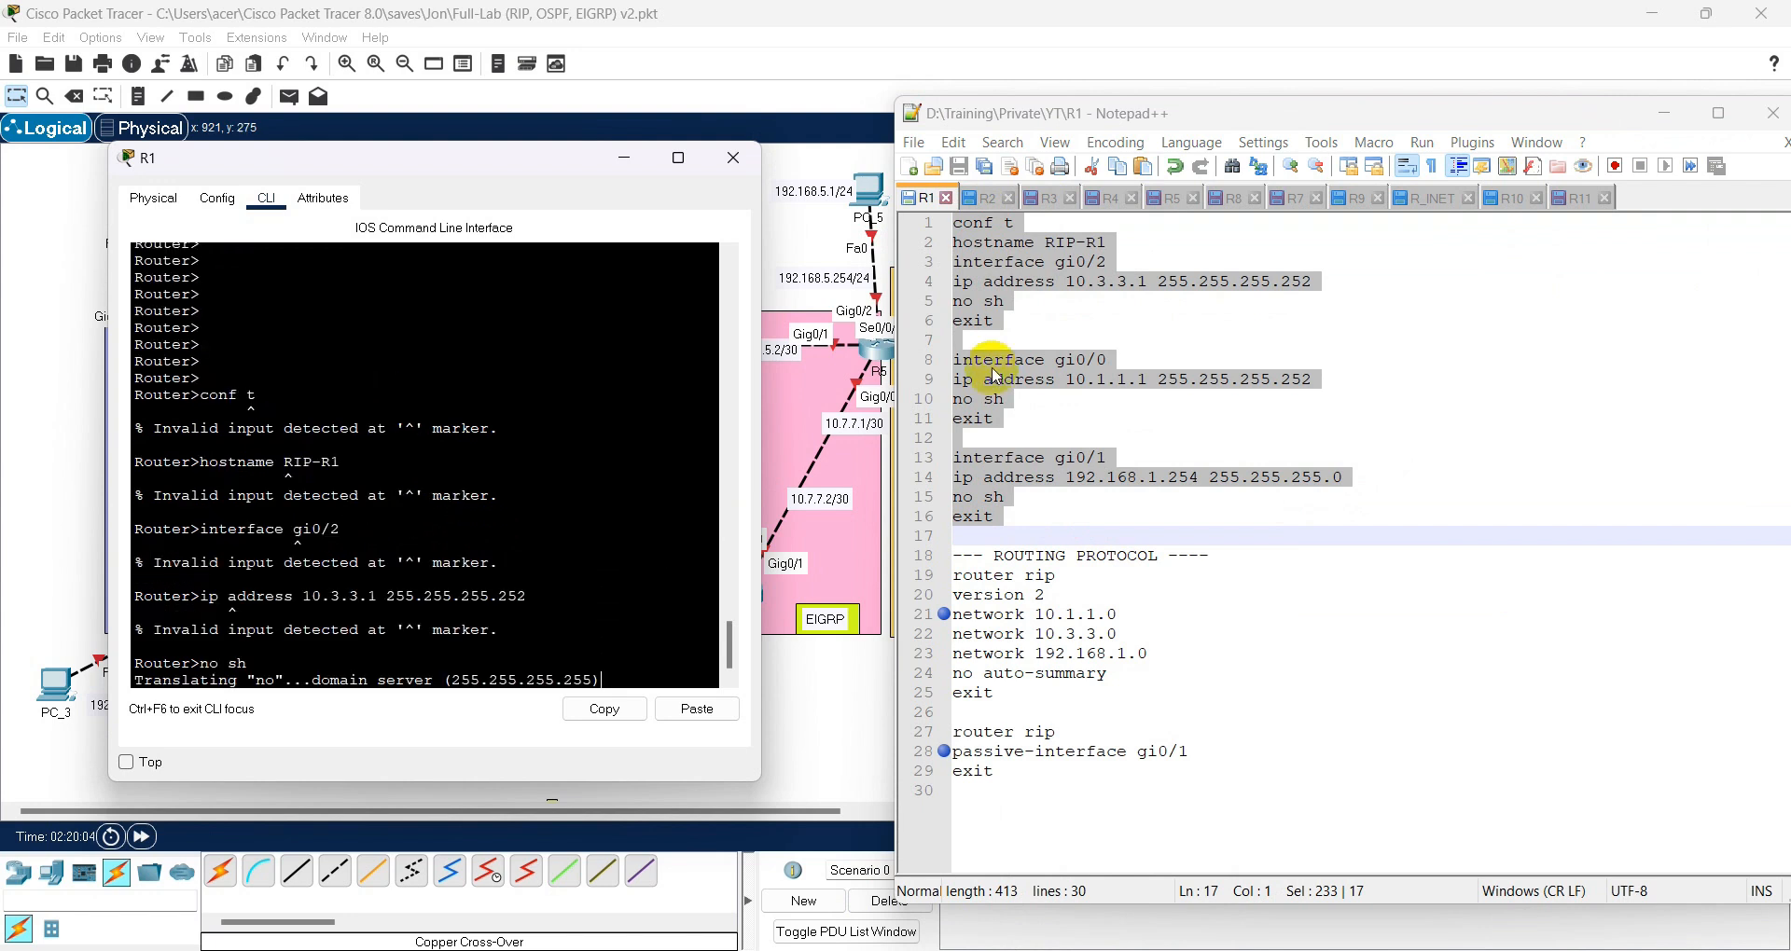
- Return R1 to privileged EXEC mode with the command ena
click(1164, 398)
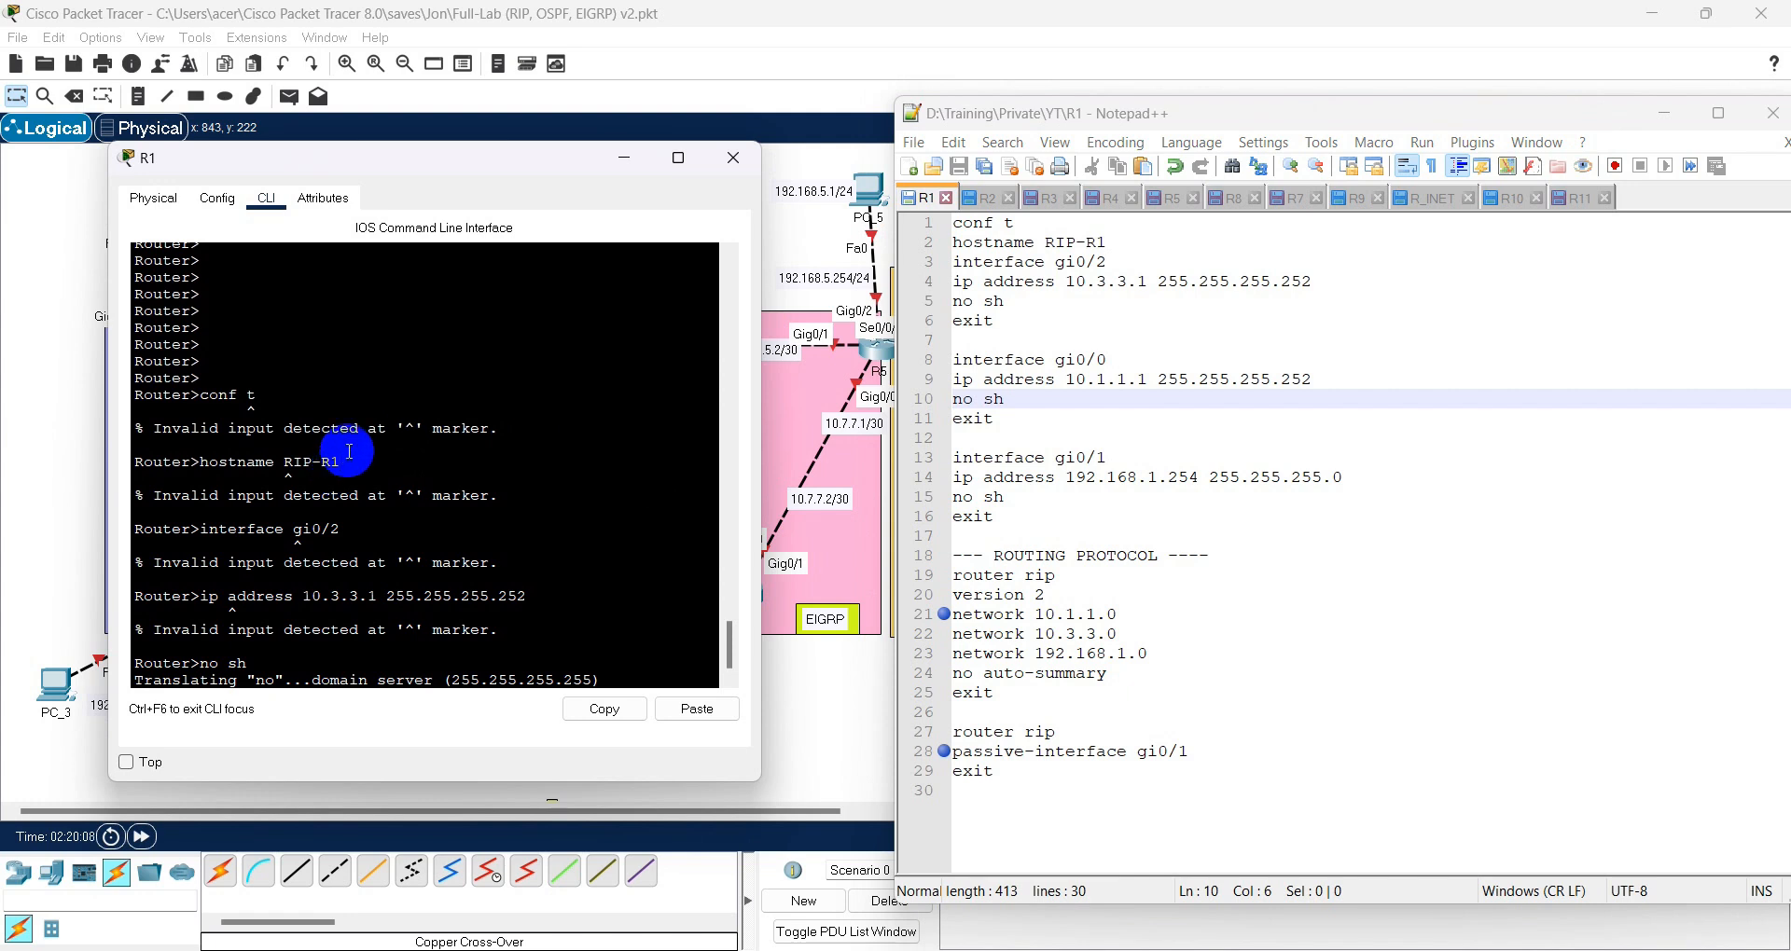
key(Return)
key(Return)
key(Return)
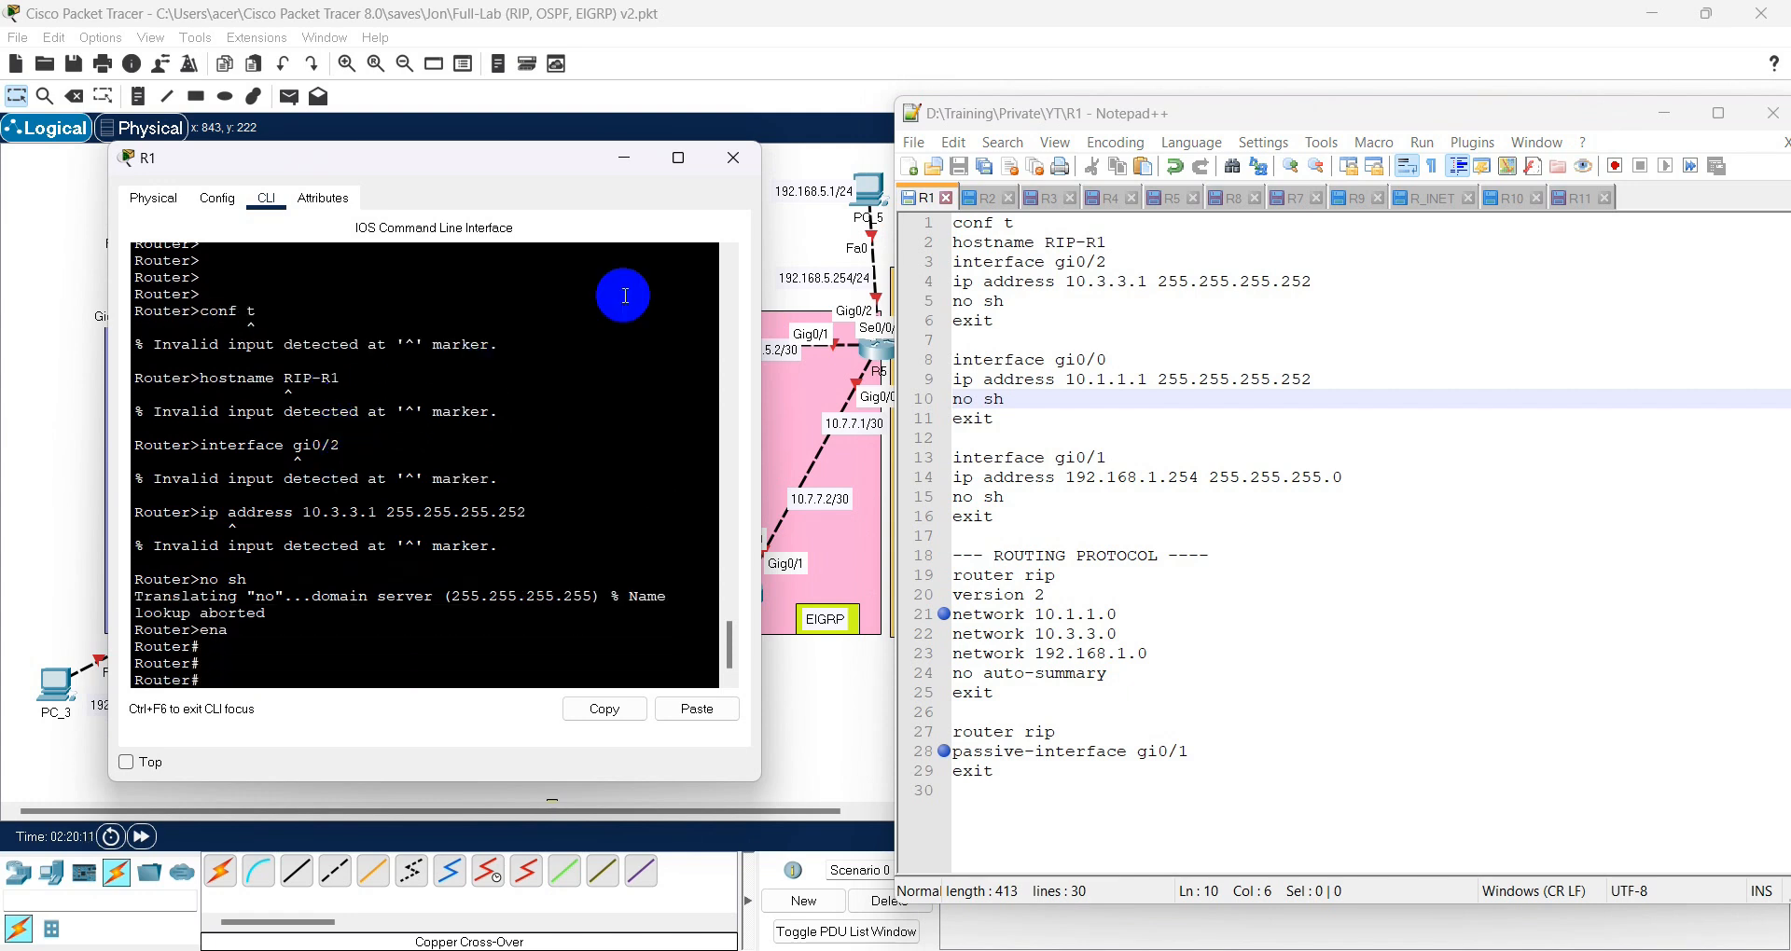
- Apply the script block from conf t through the gi0/1 exit to R1, configuring hostname RIP-R1 and interfaces gi0/2, gi0/0 and gi0/1
click(951, 226)
drag(952, 226, 1040, 516)
right_click(1026, 476)
click(1066, 514)
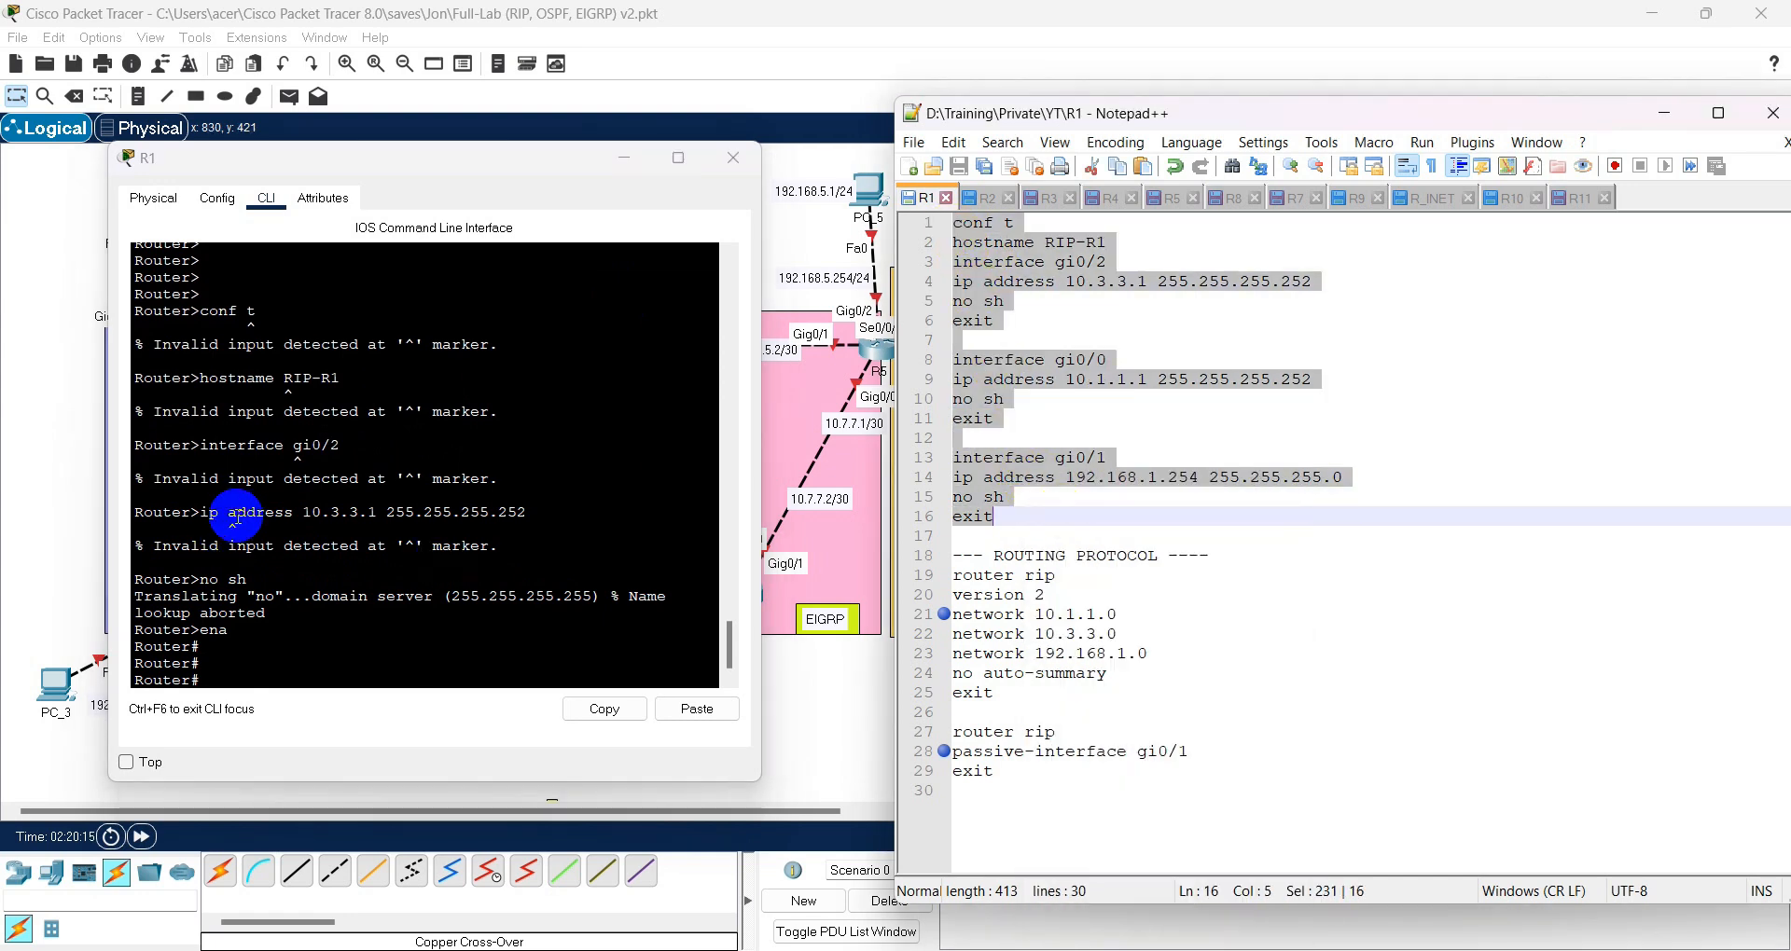
click(240, 519)
key(ctrl+v)
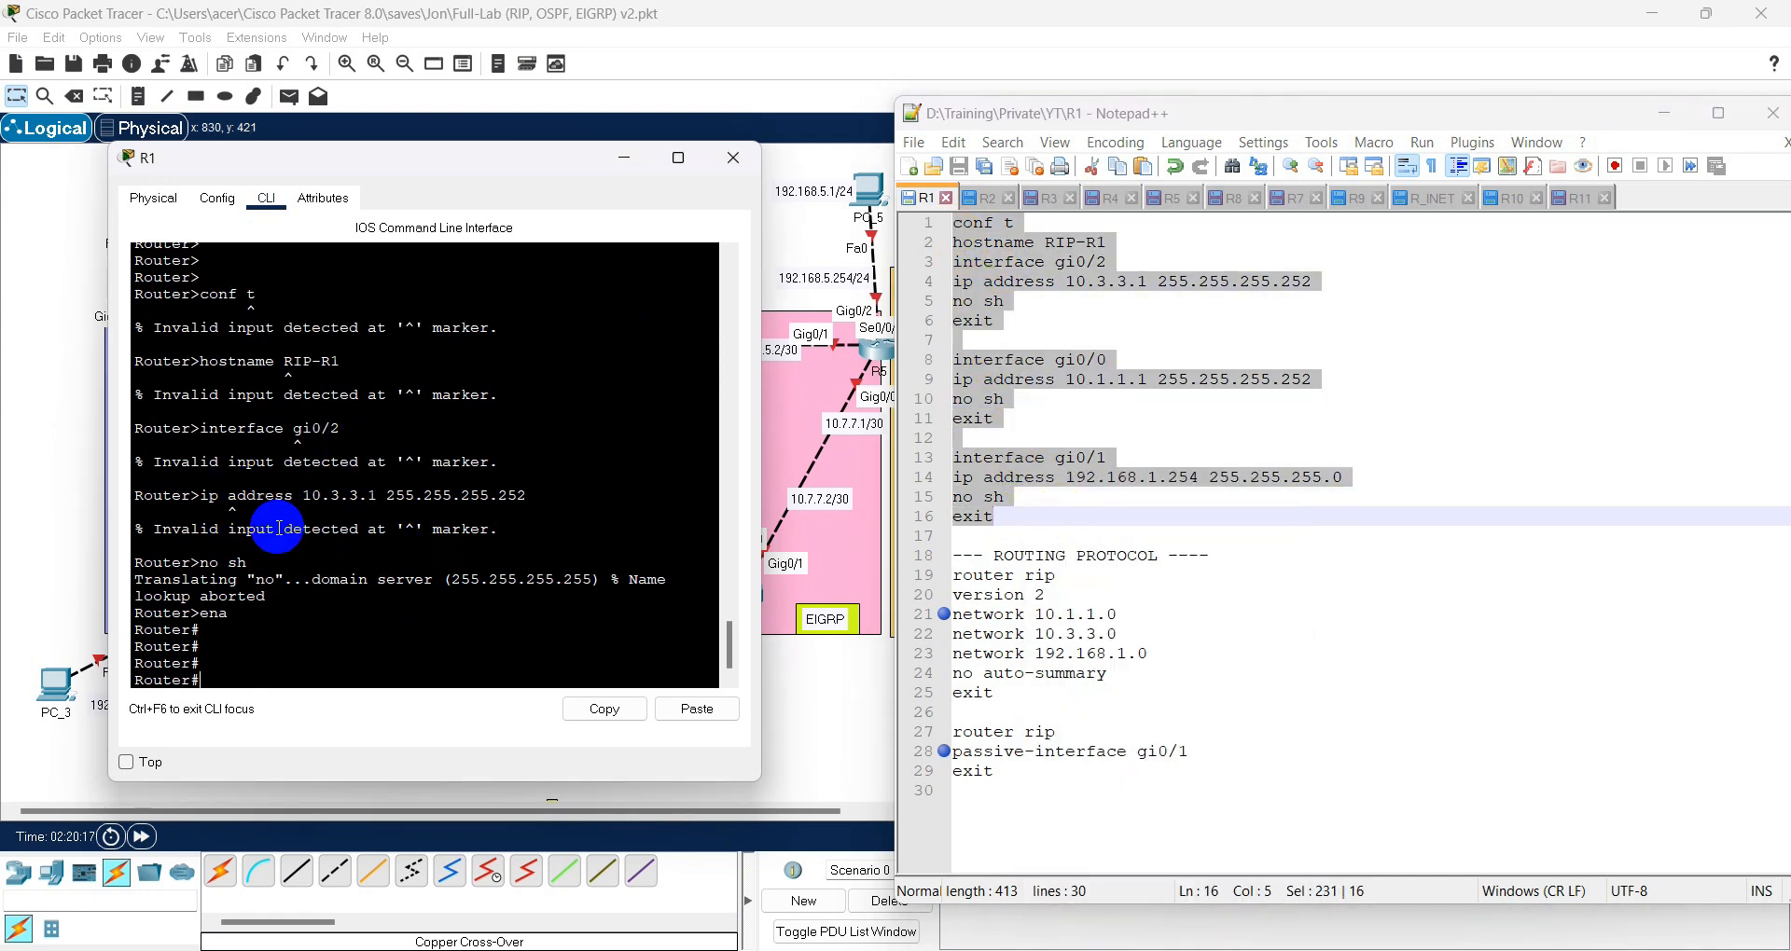
double_click(323, 495)
key(Return)
key(Return)
key(Return)
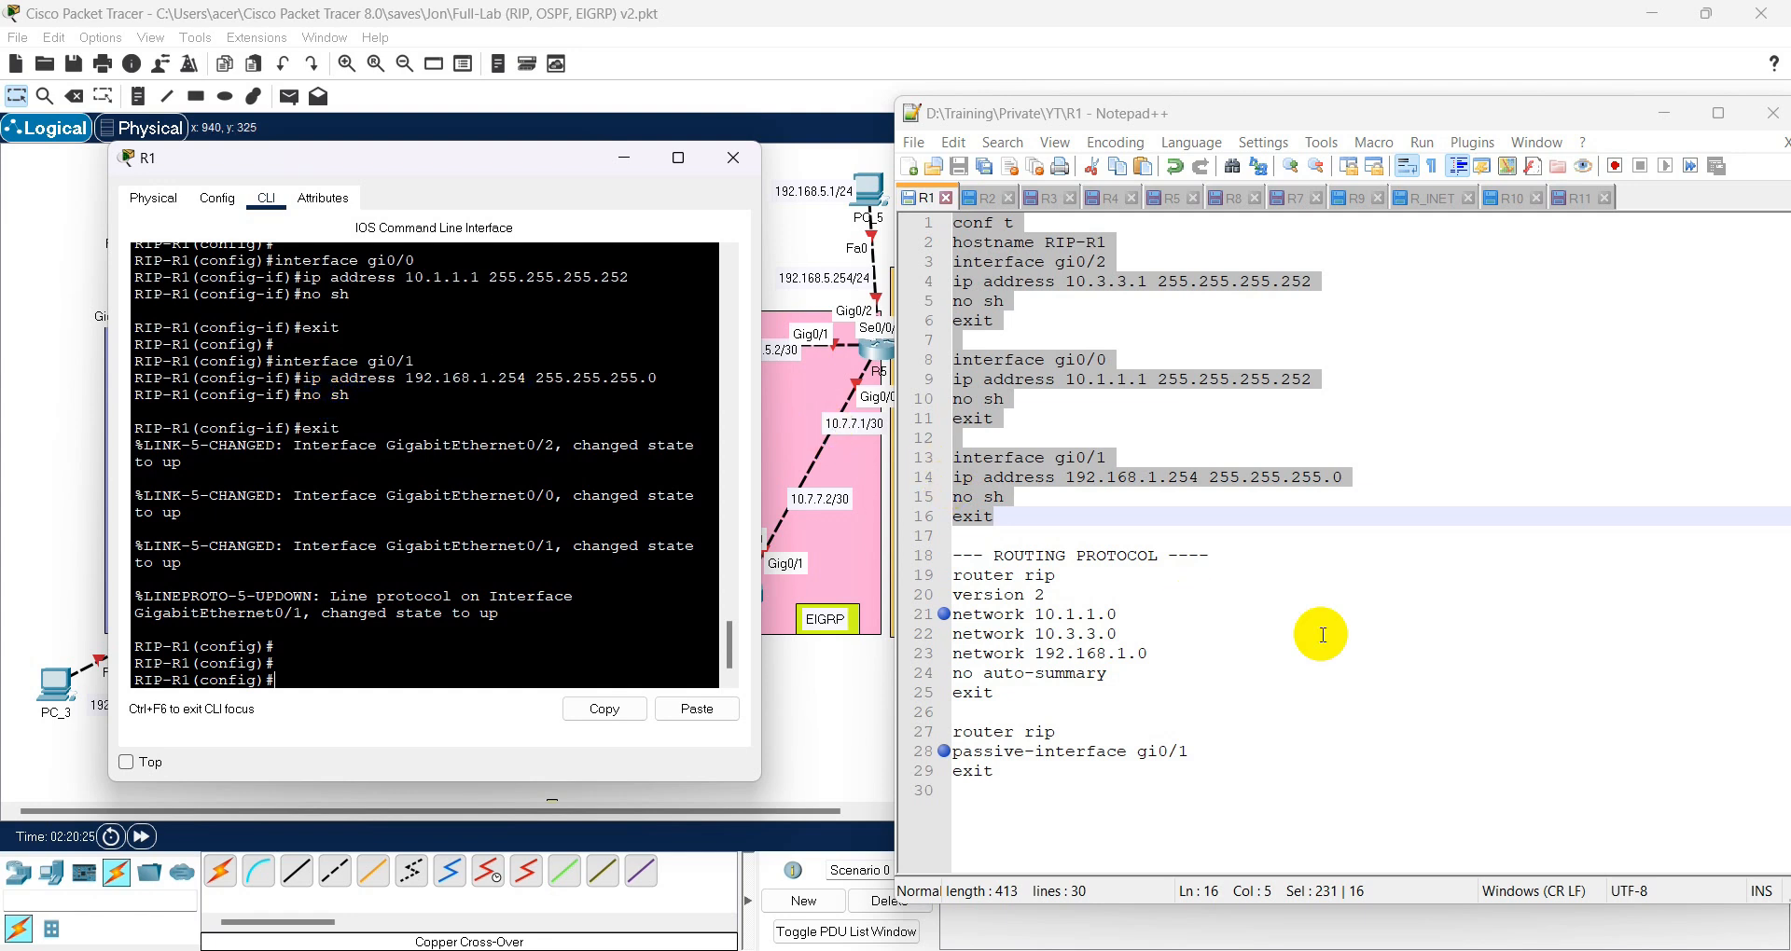
- Minimize R1's window and review the RIP network statements 10.1.1.0, 10.3.3.0 and 192.168.1.0 in its script against the topology
click(625, 159)
click(983, 595)
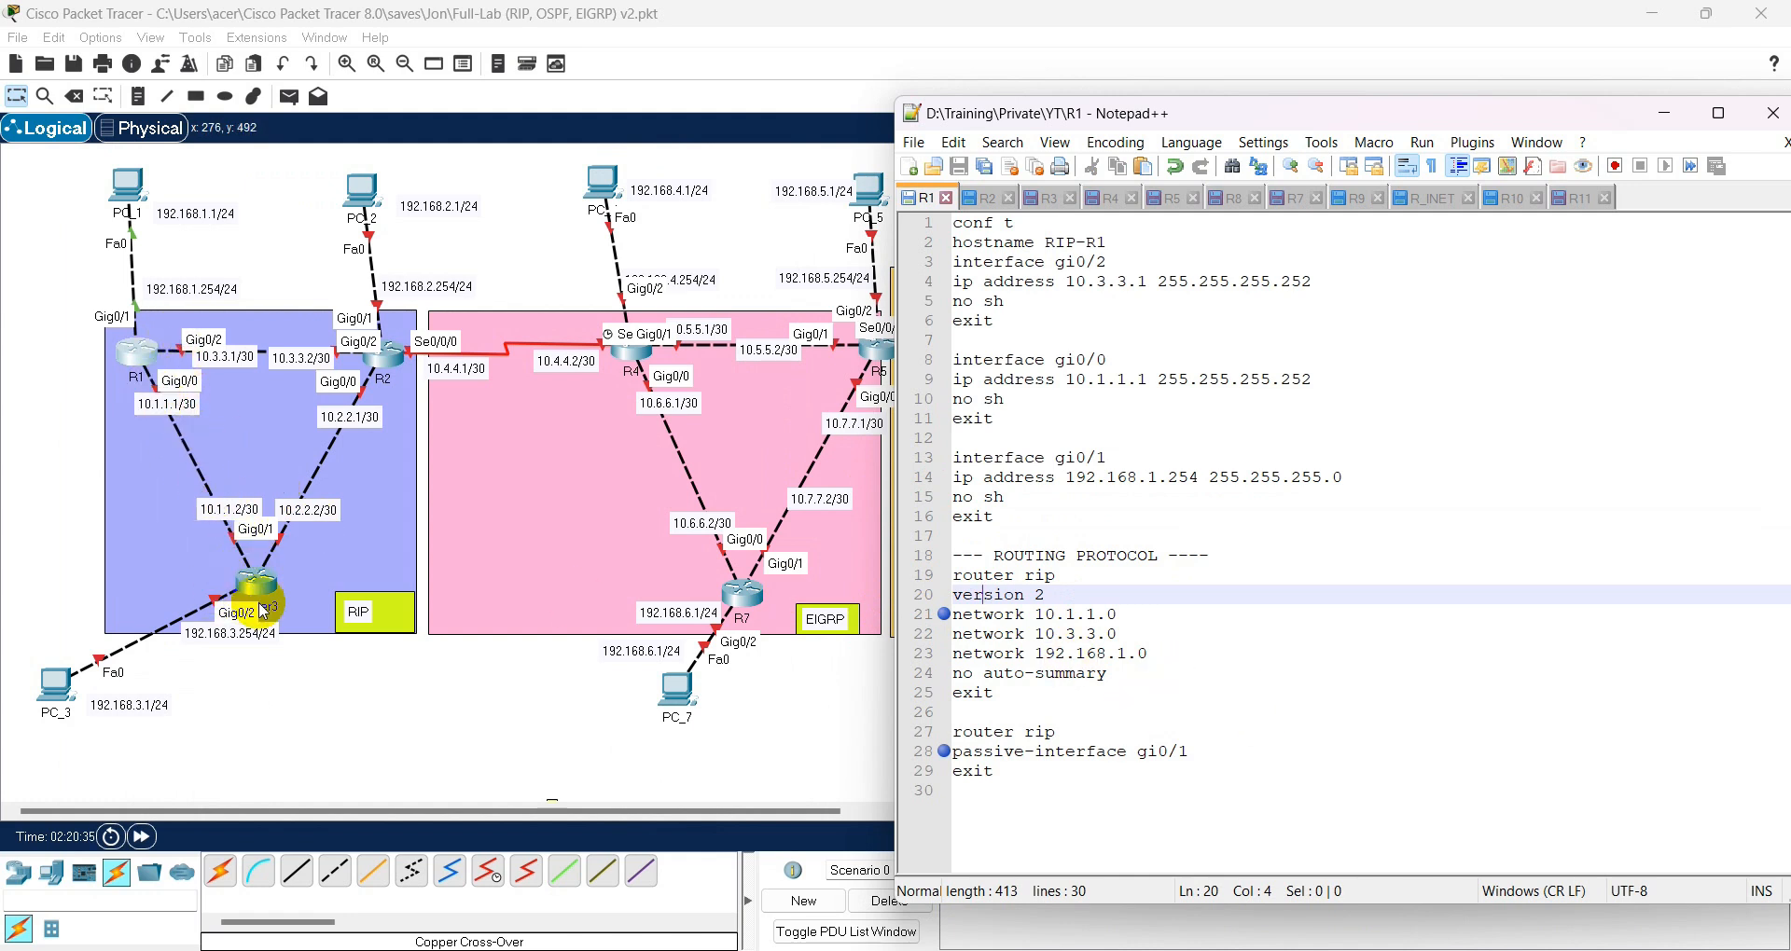
drag(1033, 615, 1129, 611)
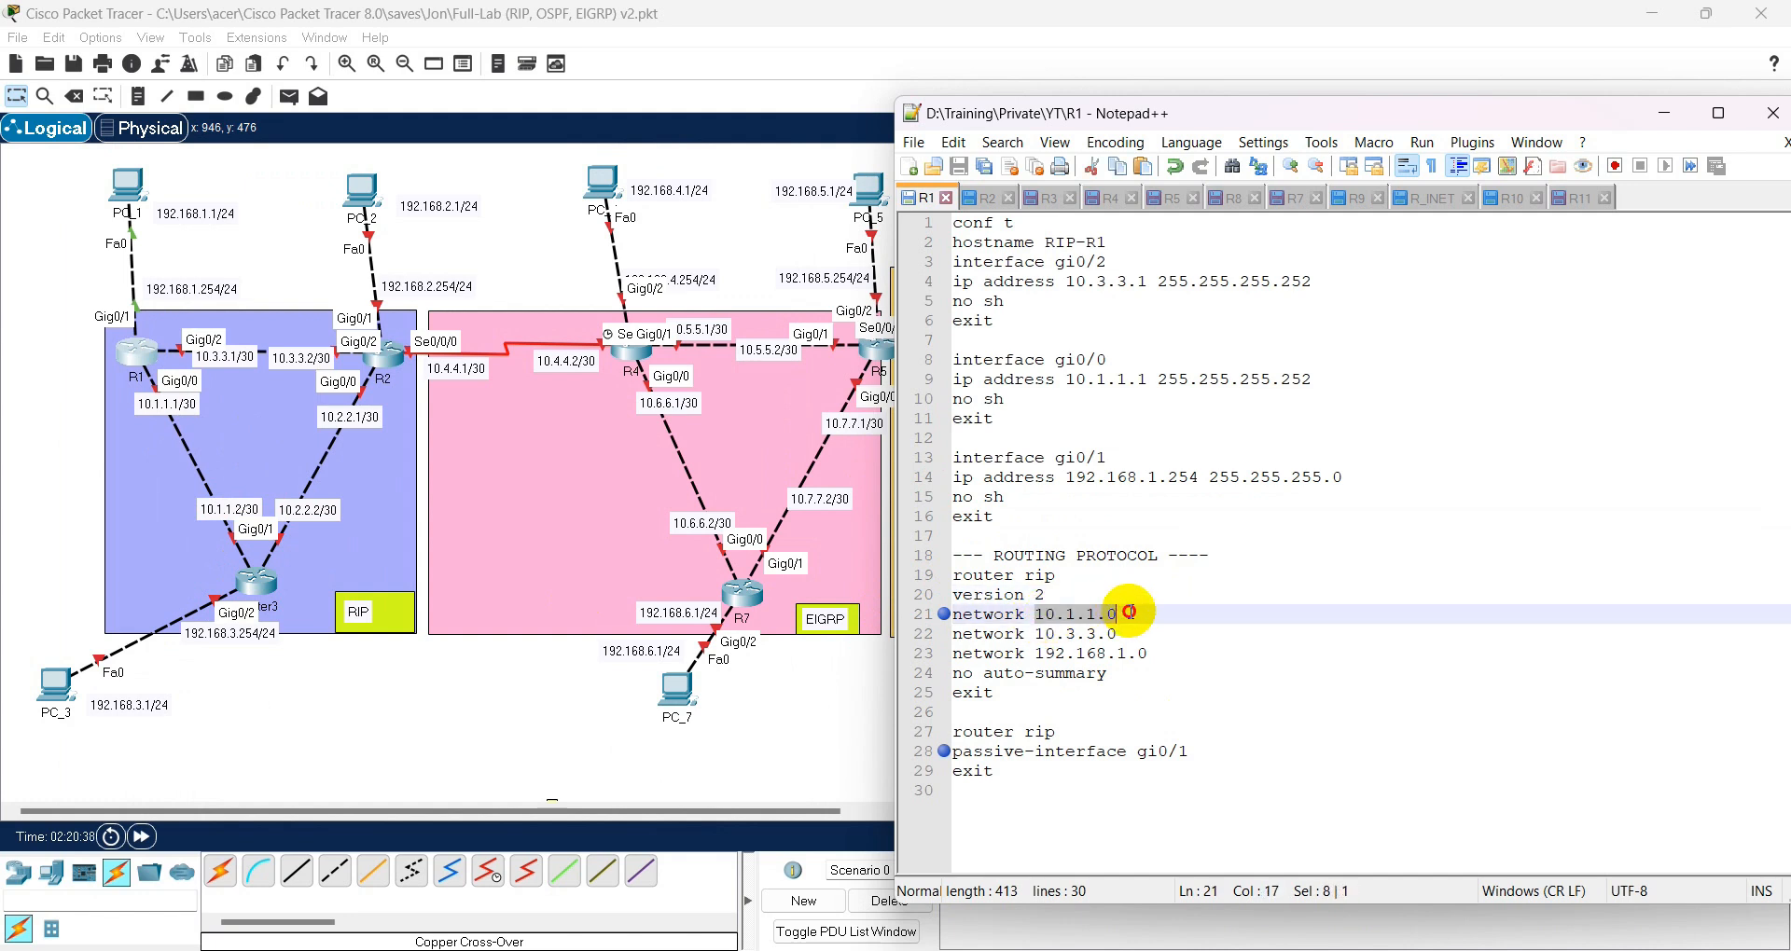
click(1119, 614)
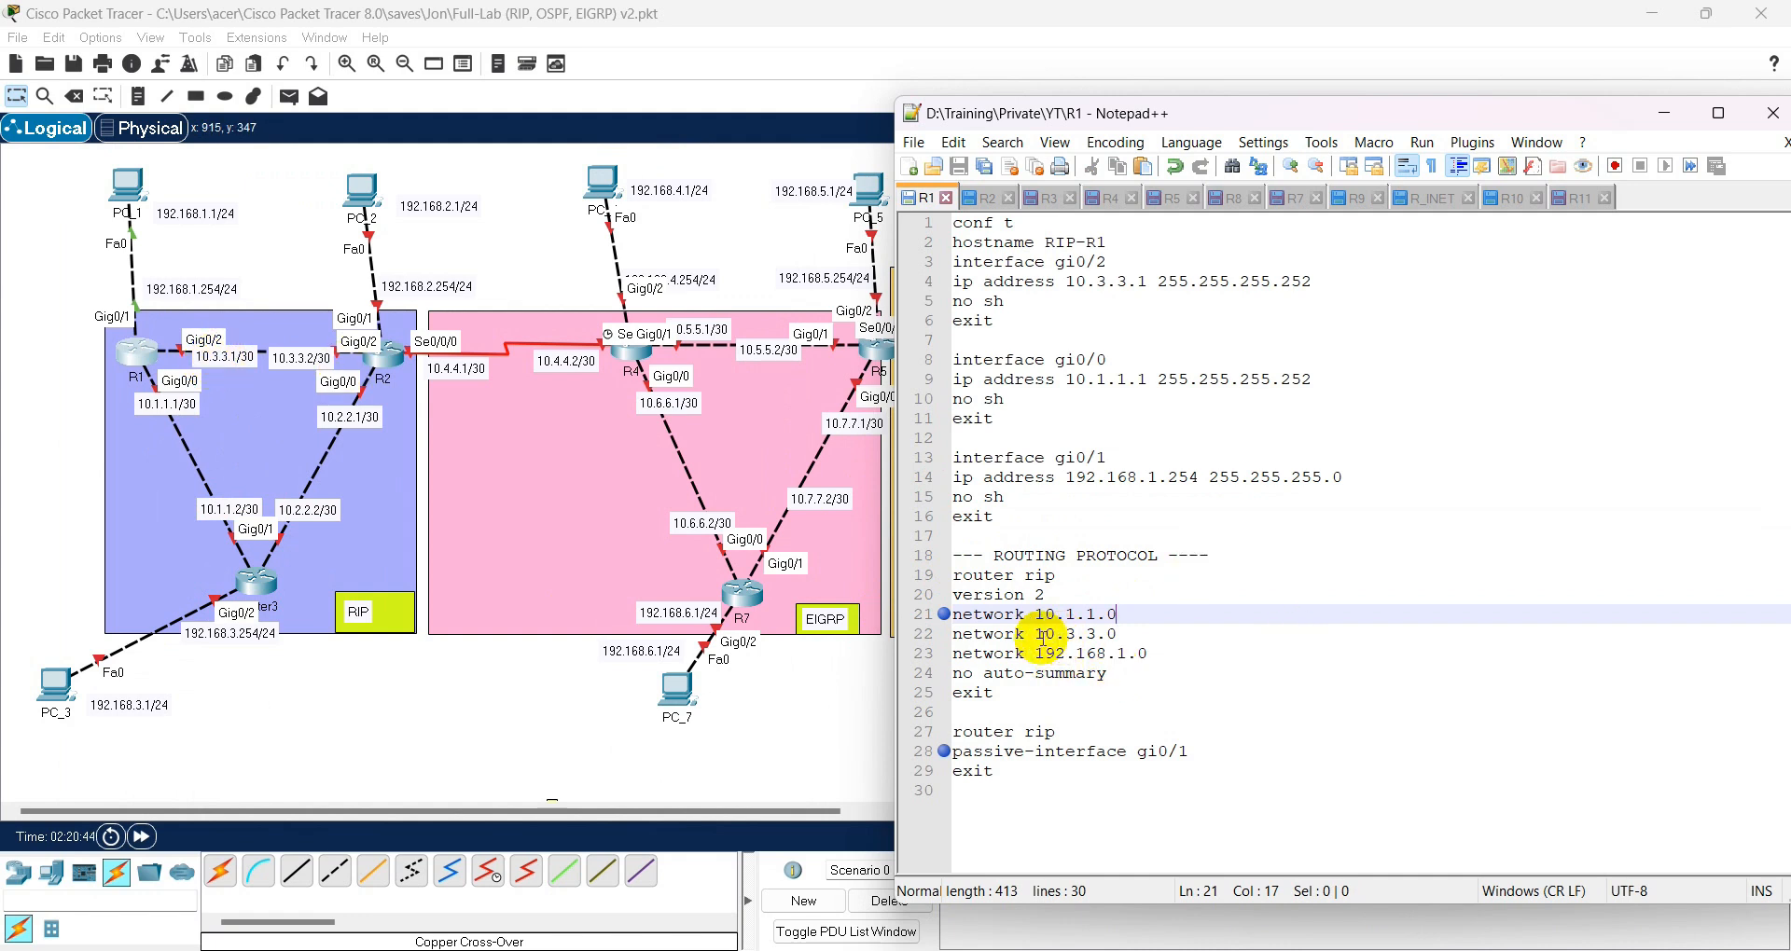
drag(1032, 634, 1152, 653)
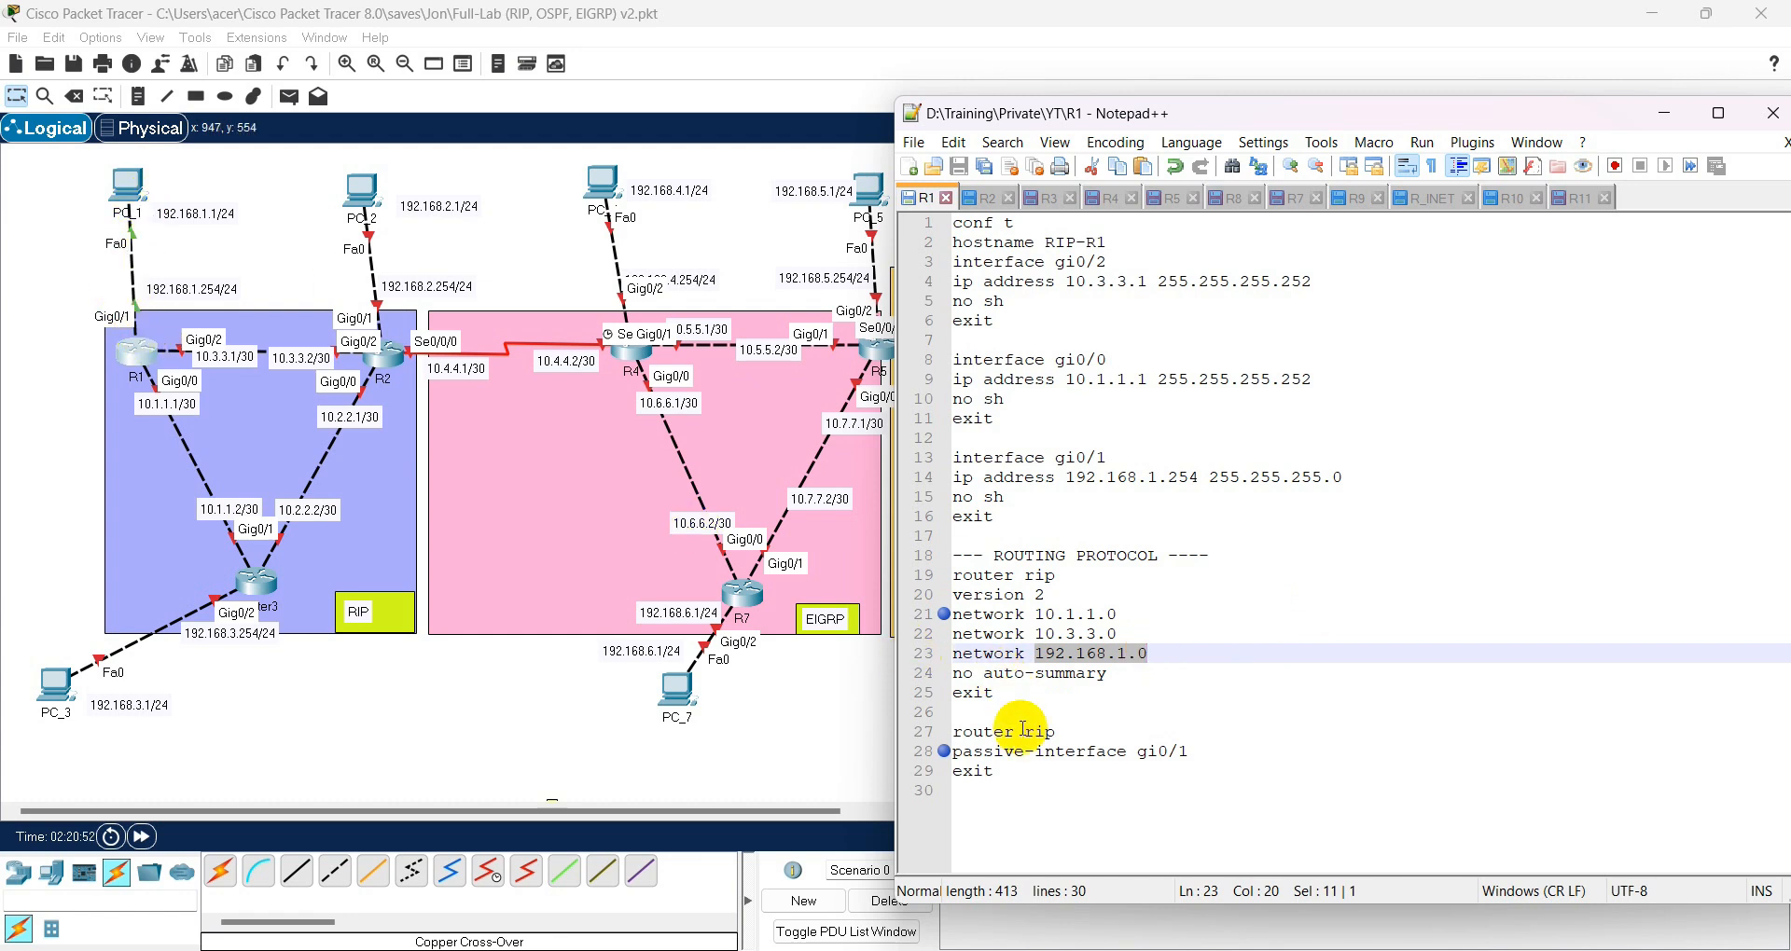
- Apply the RIP block to R1: version 2, networks 10.1.1.0, 10.3.3.0 and 192.168.1.0, no auto-summary, passive-interface gi0/1
mouse_move(1014, 772)
mouse_down()
mouse_move(921, 589)
mouse_move(936, 558)
mouse_move(1035, 770)
mouse_up()
click(966, 575)
right_click(1014, 701)
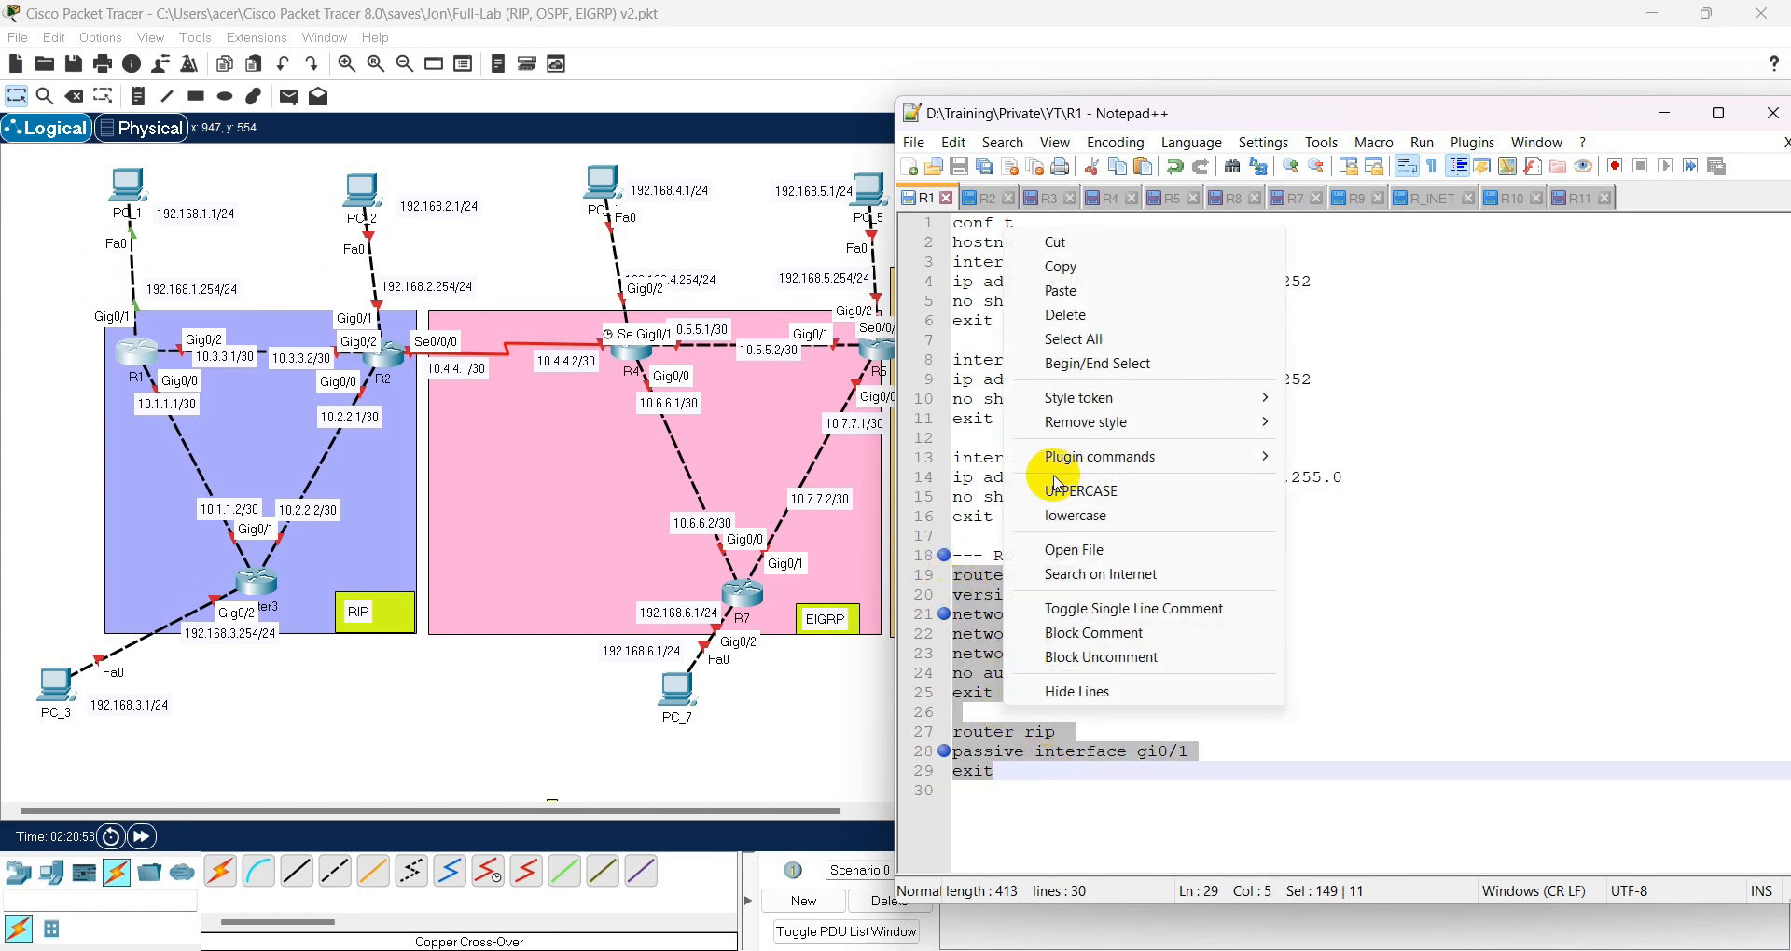
click(1071, 263)
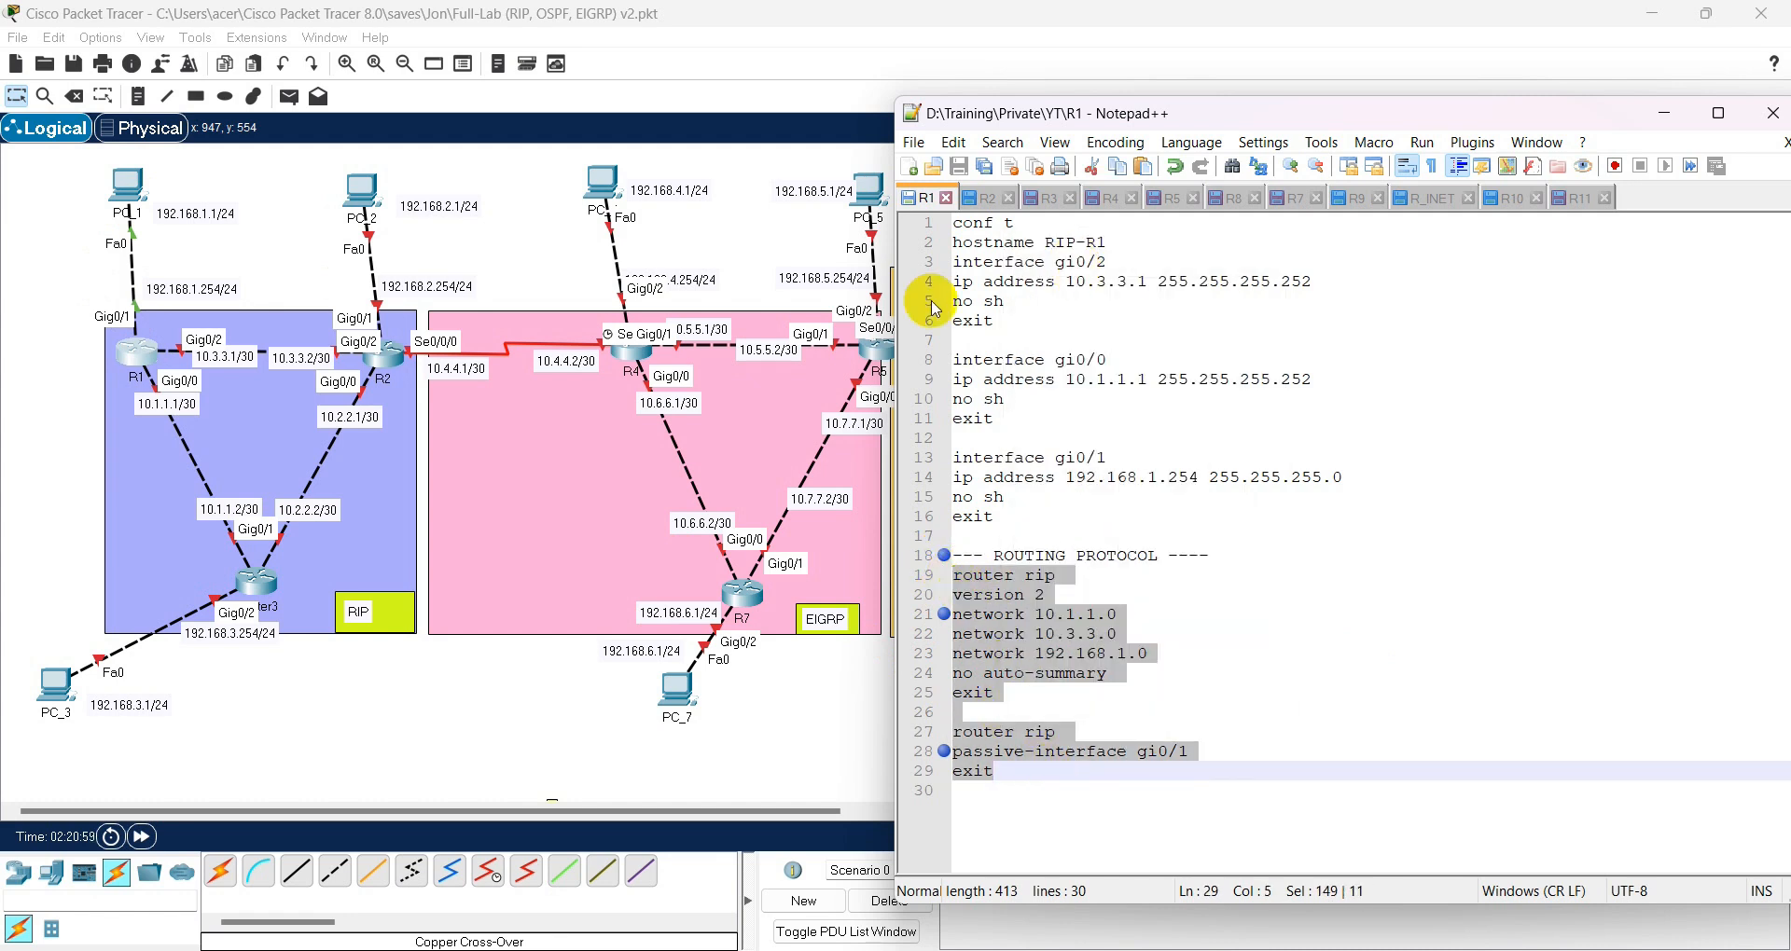
click(112, 327)
key(Return)
key(Return)
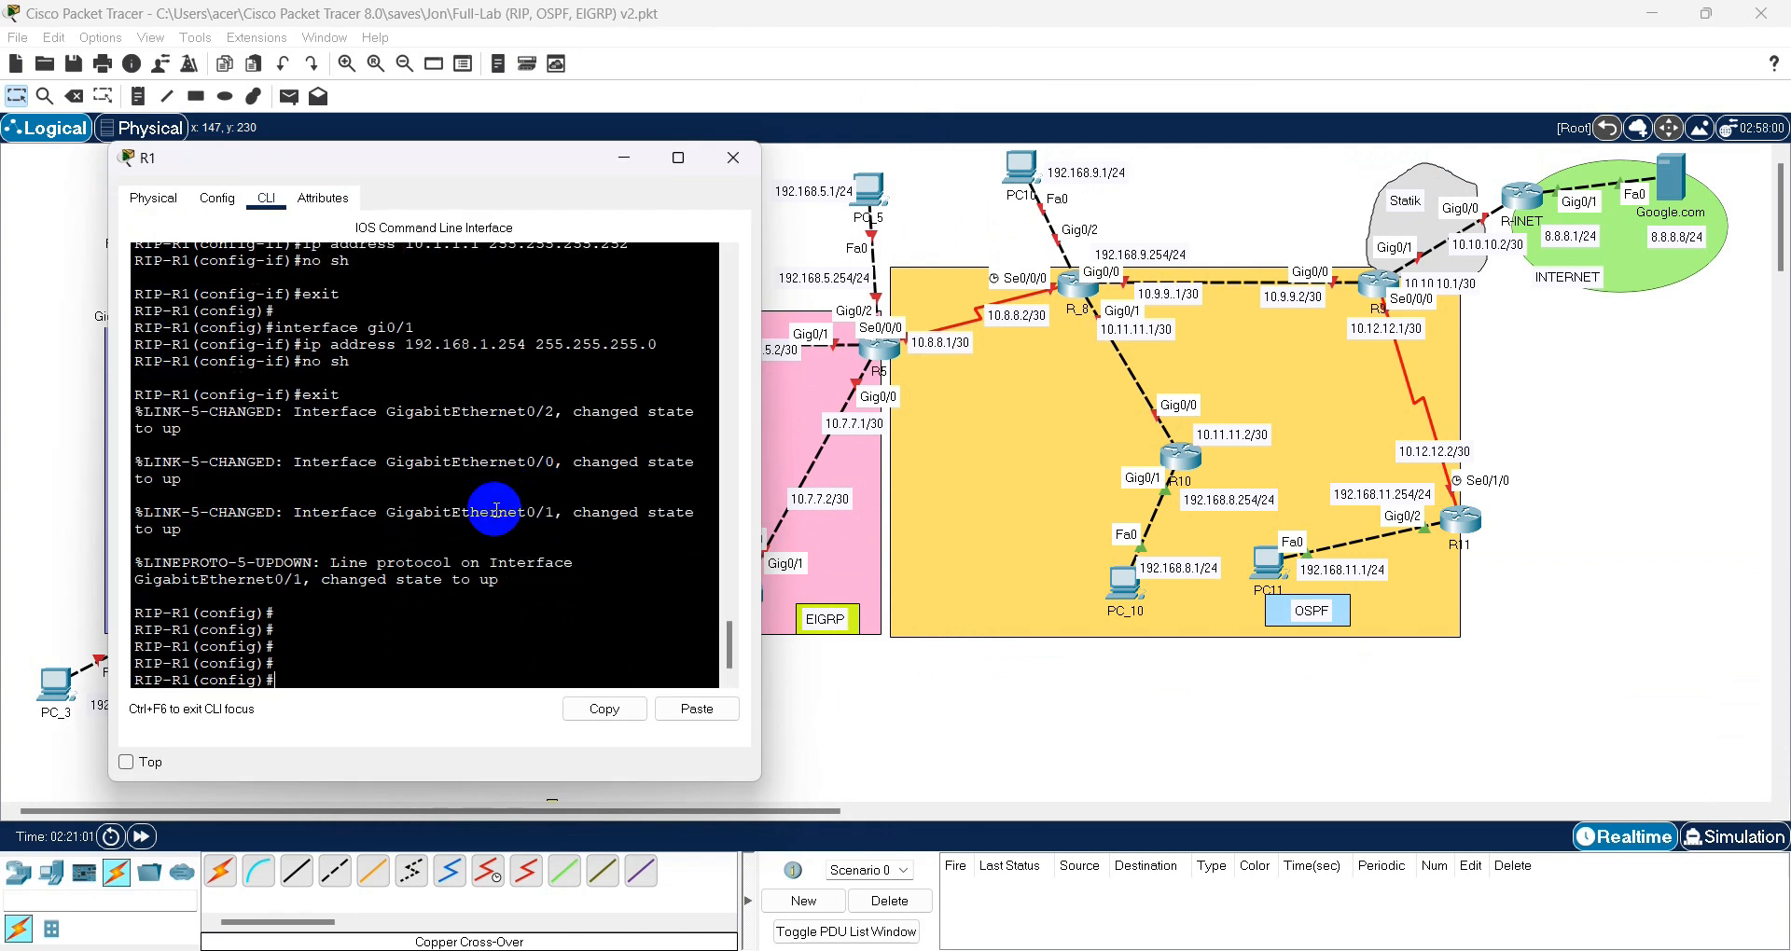
right_click(494, 510)
click(541, 546)
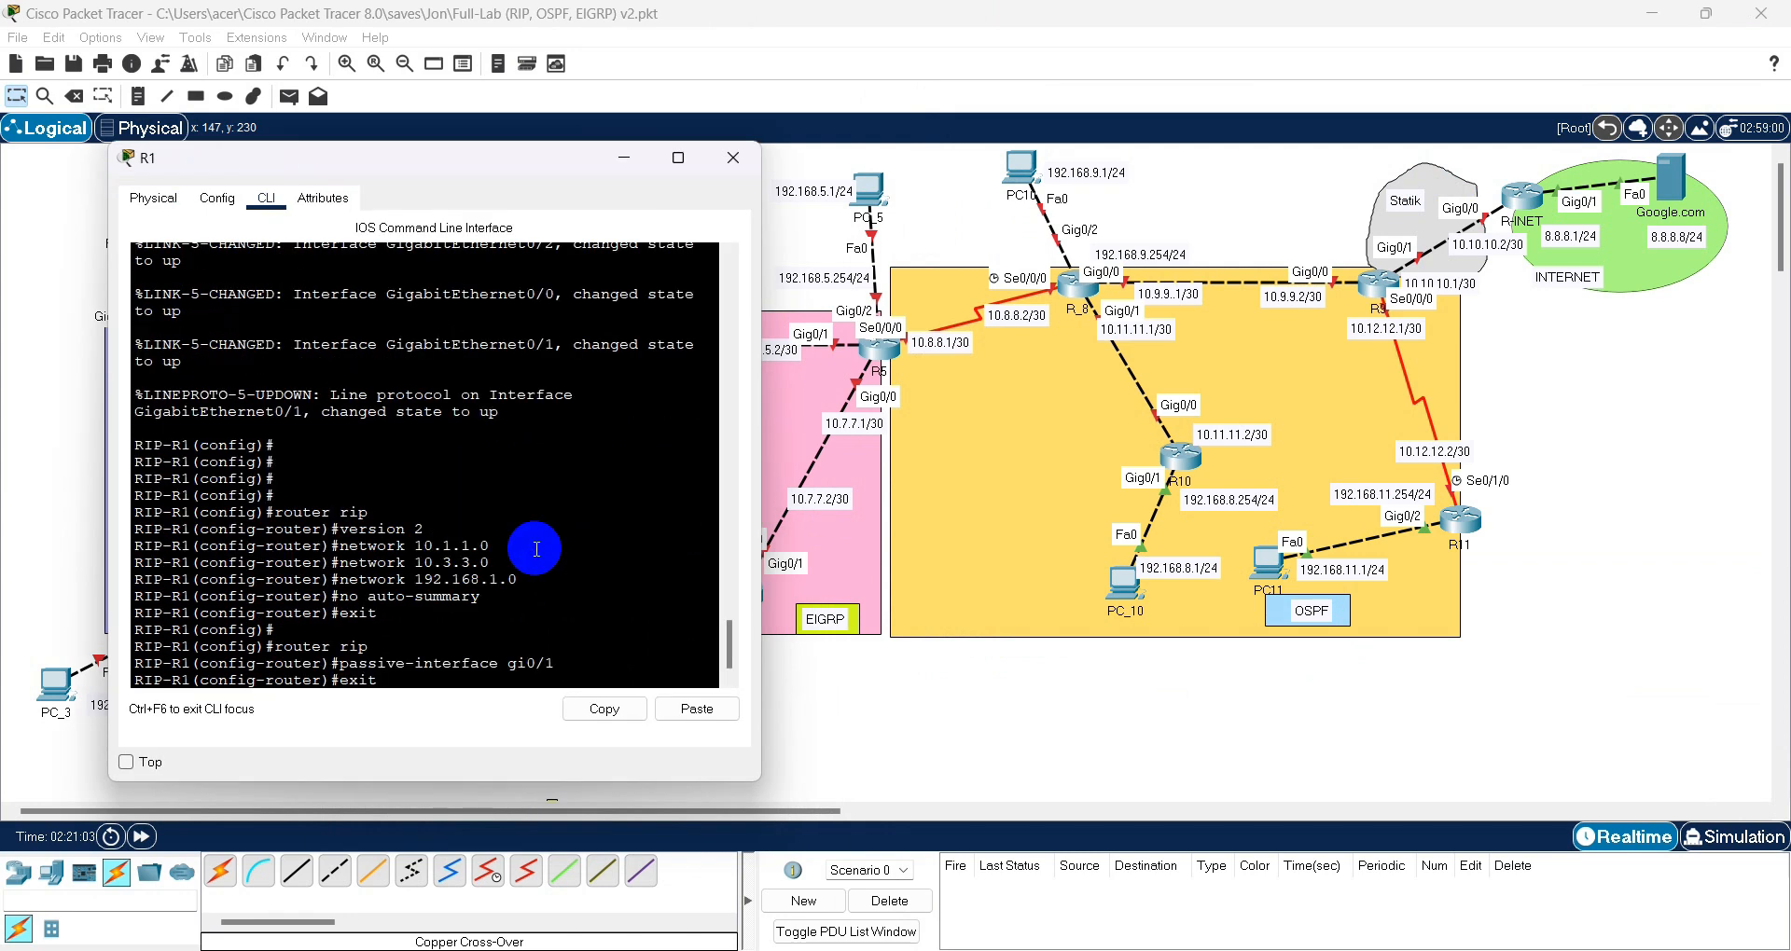
click(624, 158)
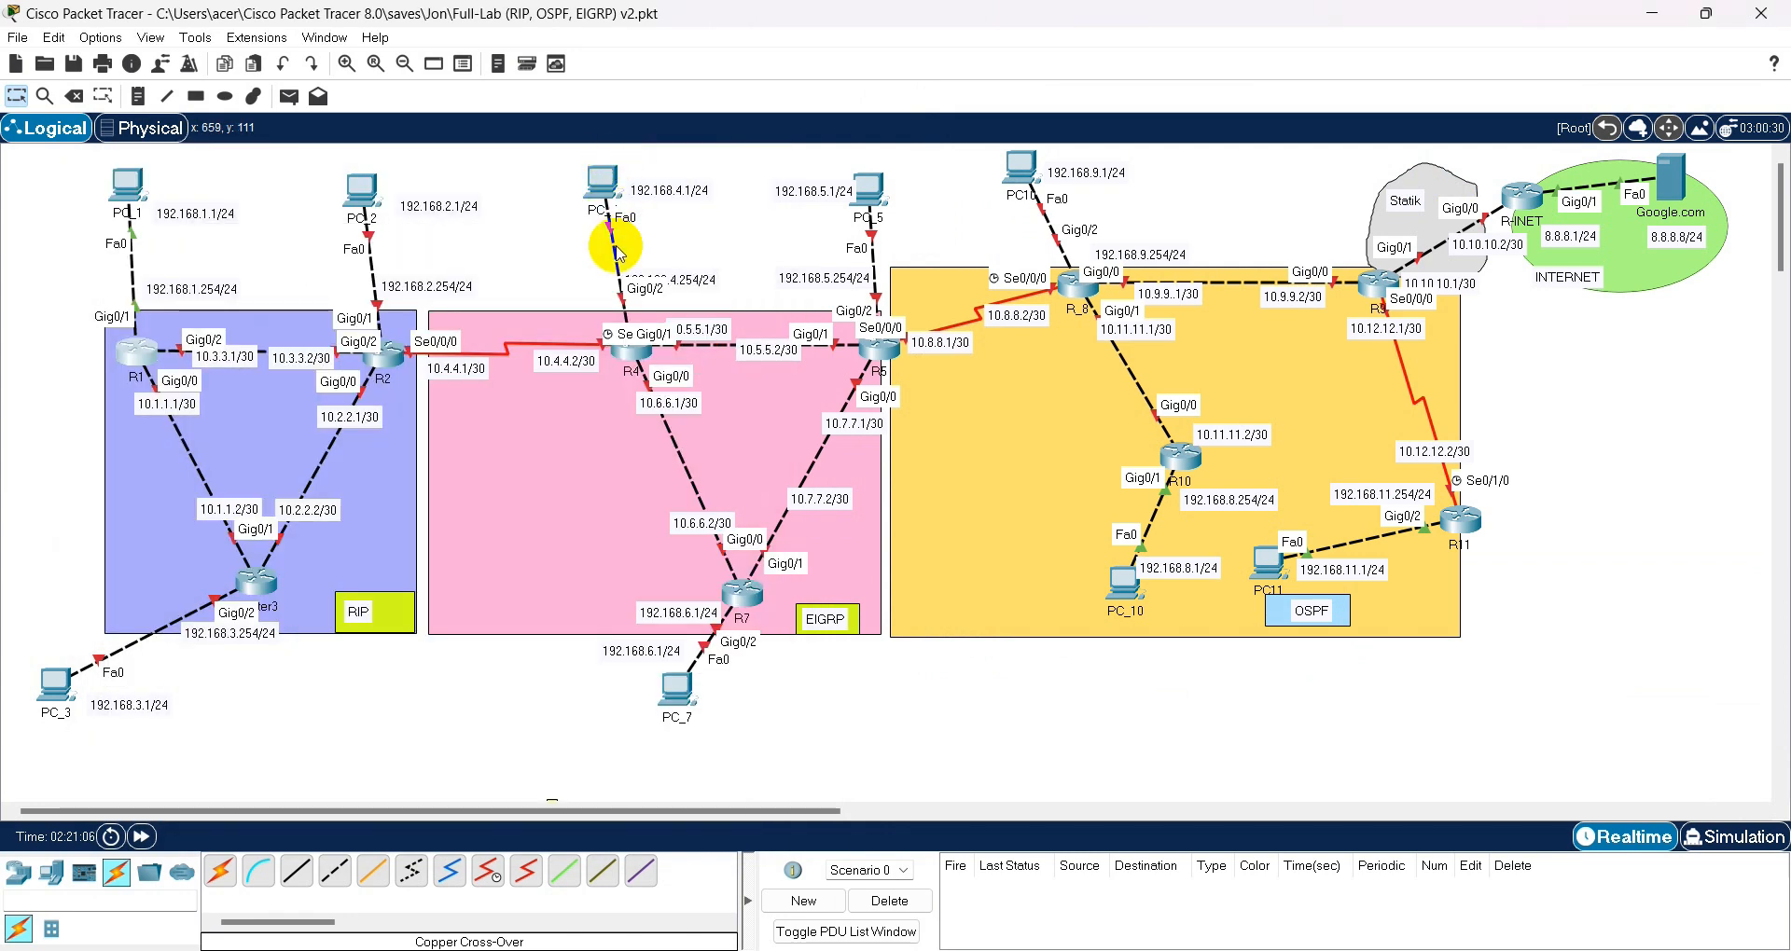
- On R2's command line, answer no to the initial configuration dialog and enter privileged EXEC mode with the command ena
click(383, 364)
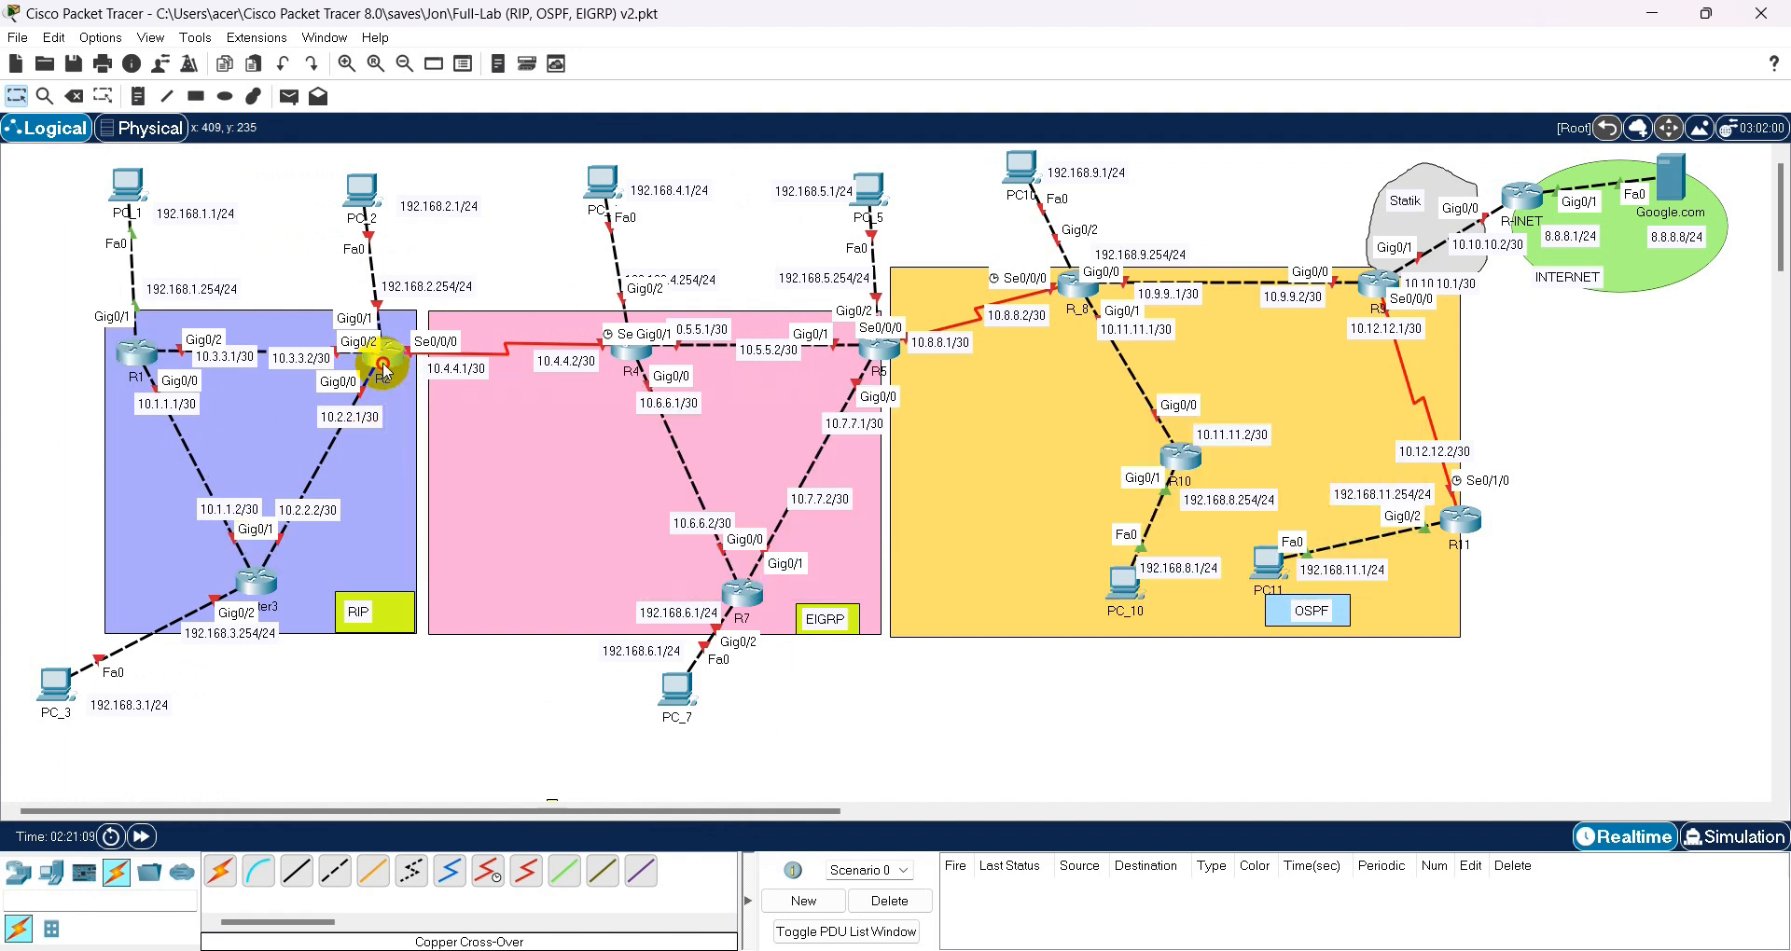
click(743, 416)
key(Return)
key(Return)
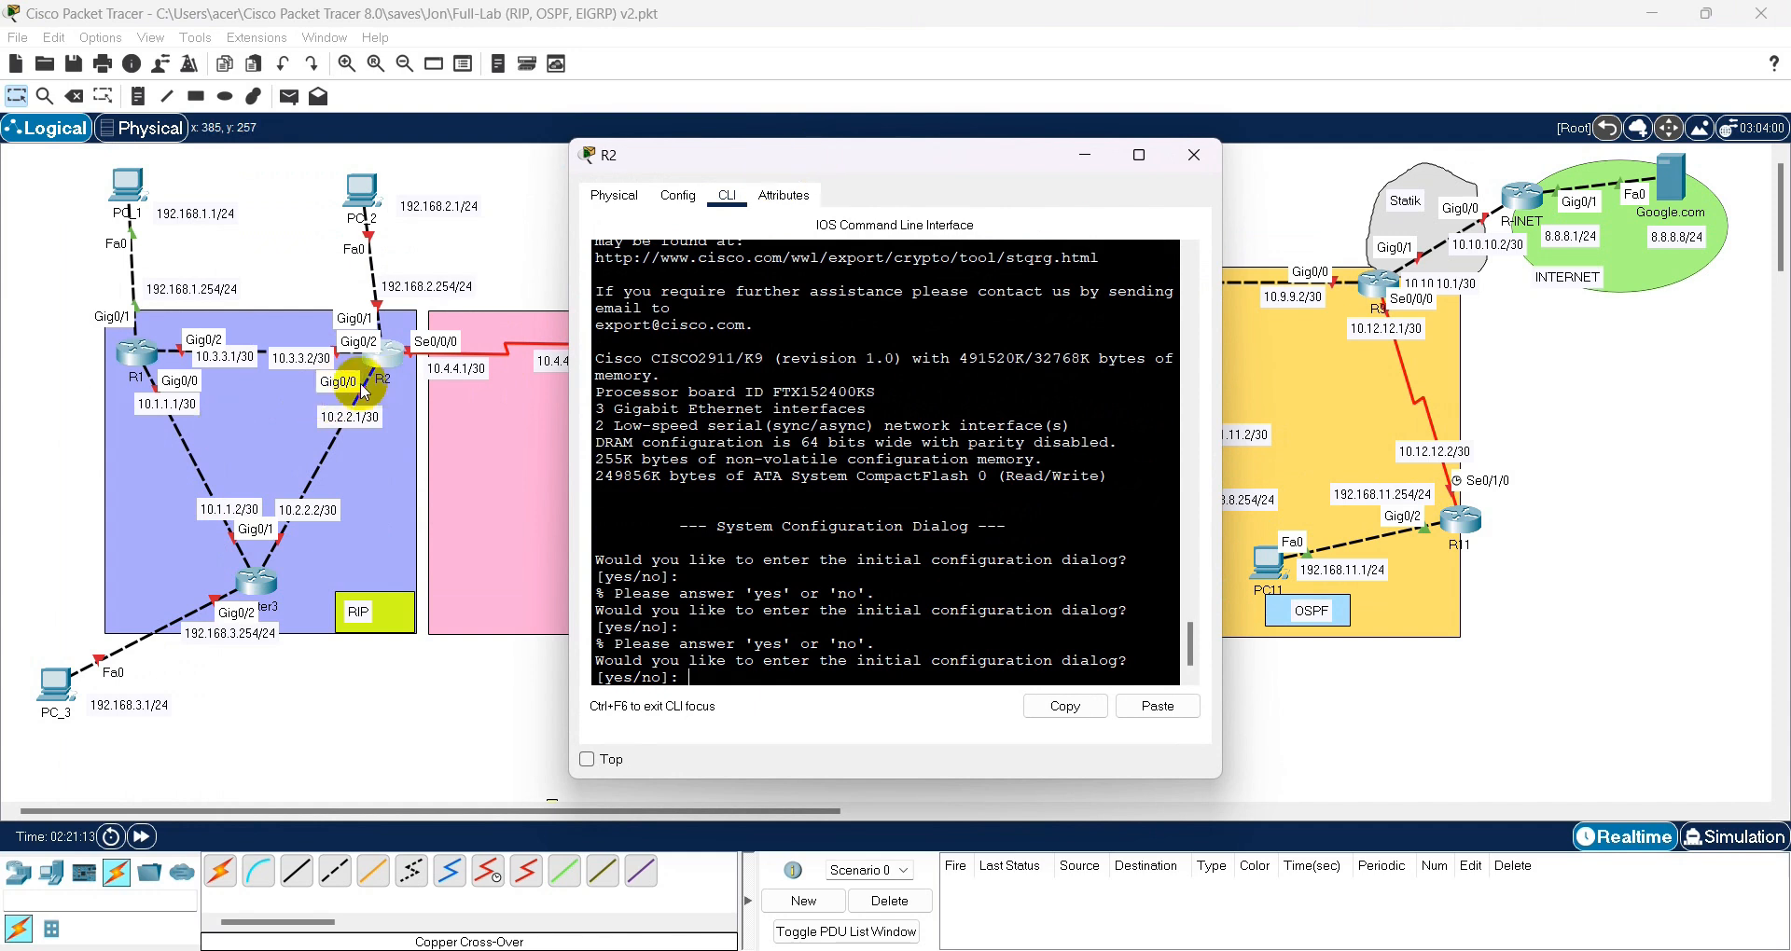
drag(810, 174, 355, 153)
text(n)
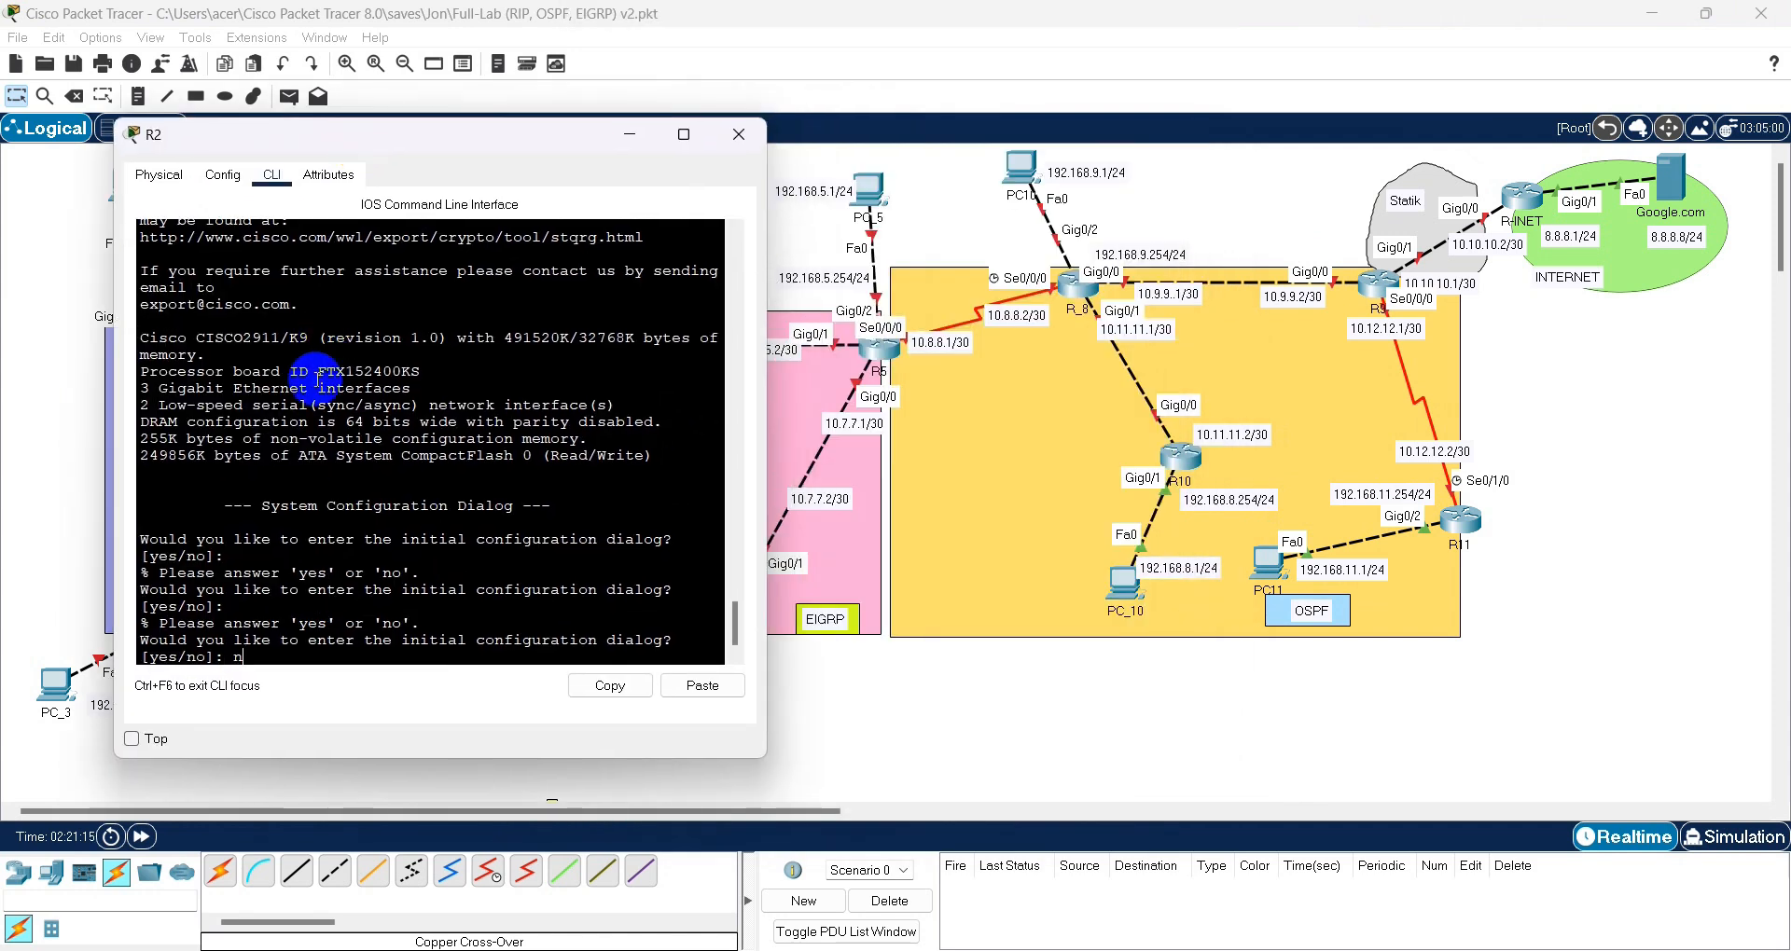
text(o)
key(Return)
key(Return)
text(ena)
key(Return)
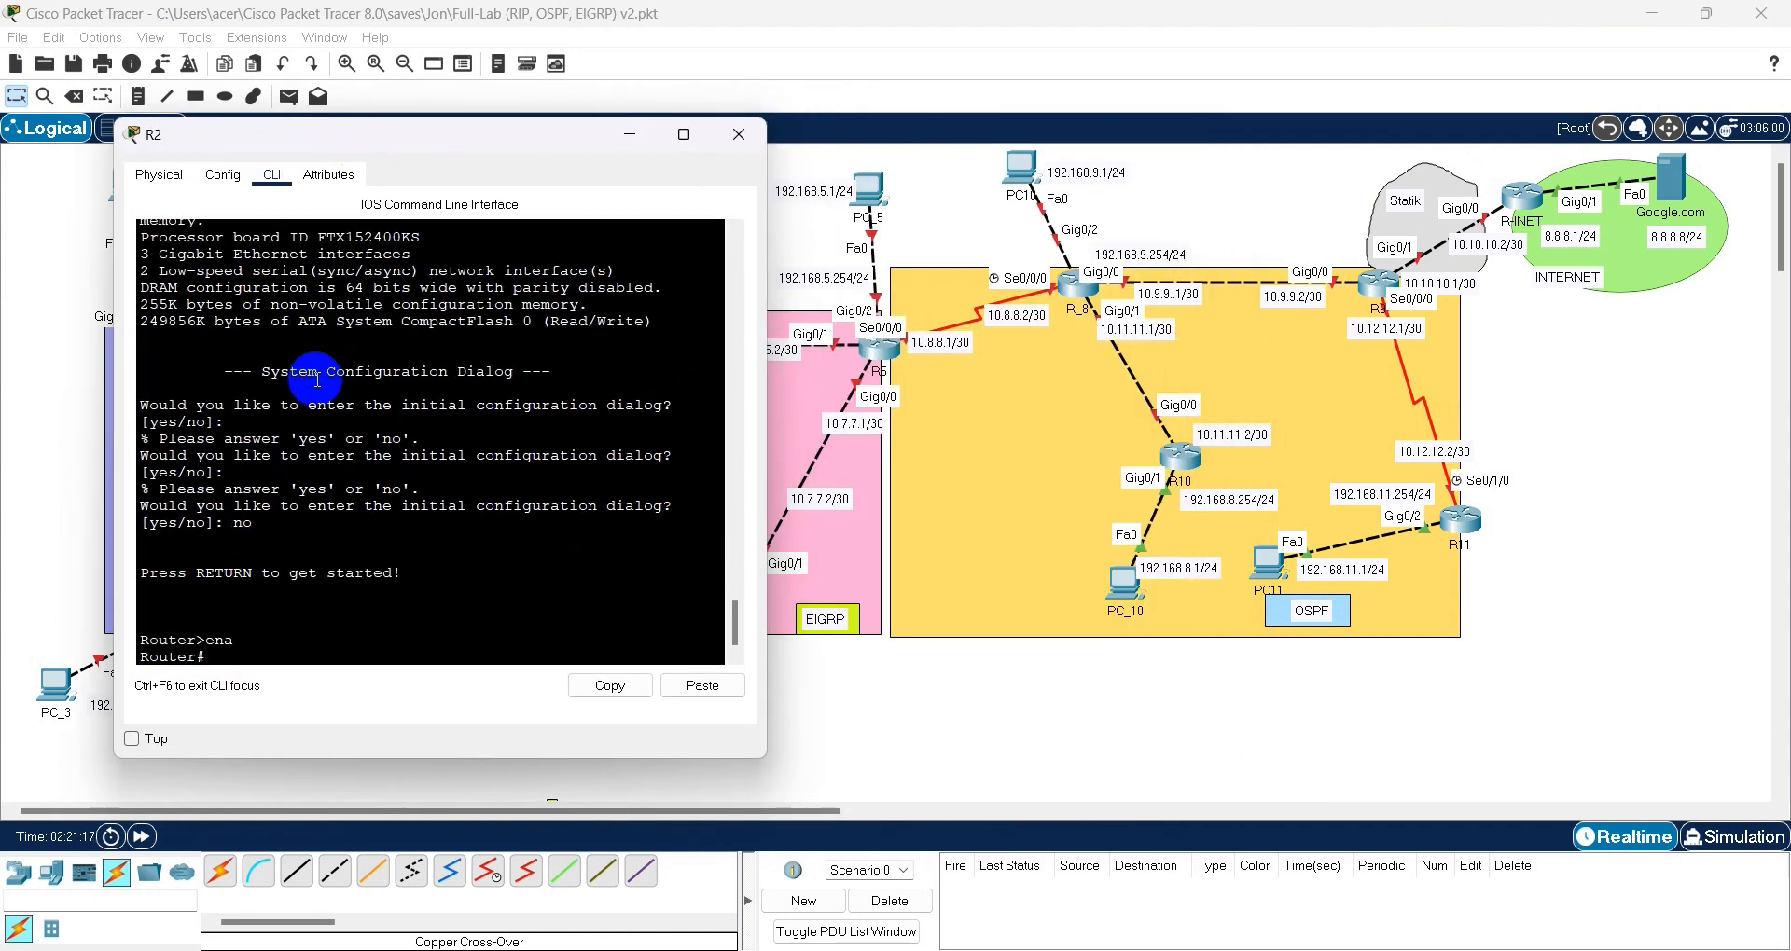
key(Return)
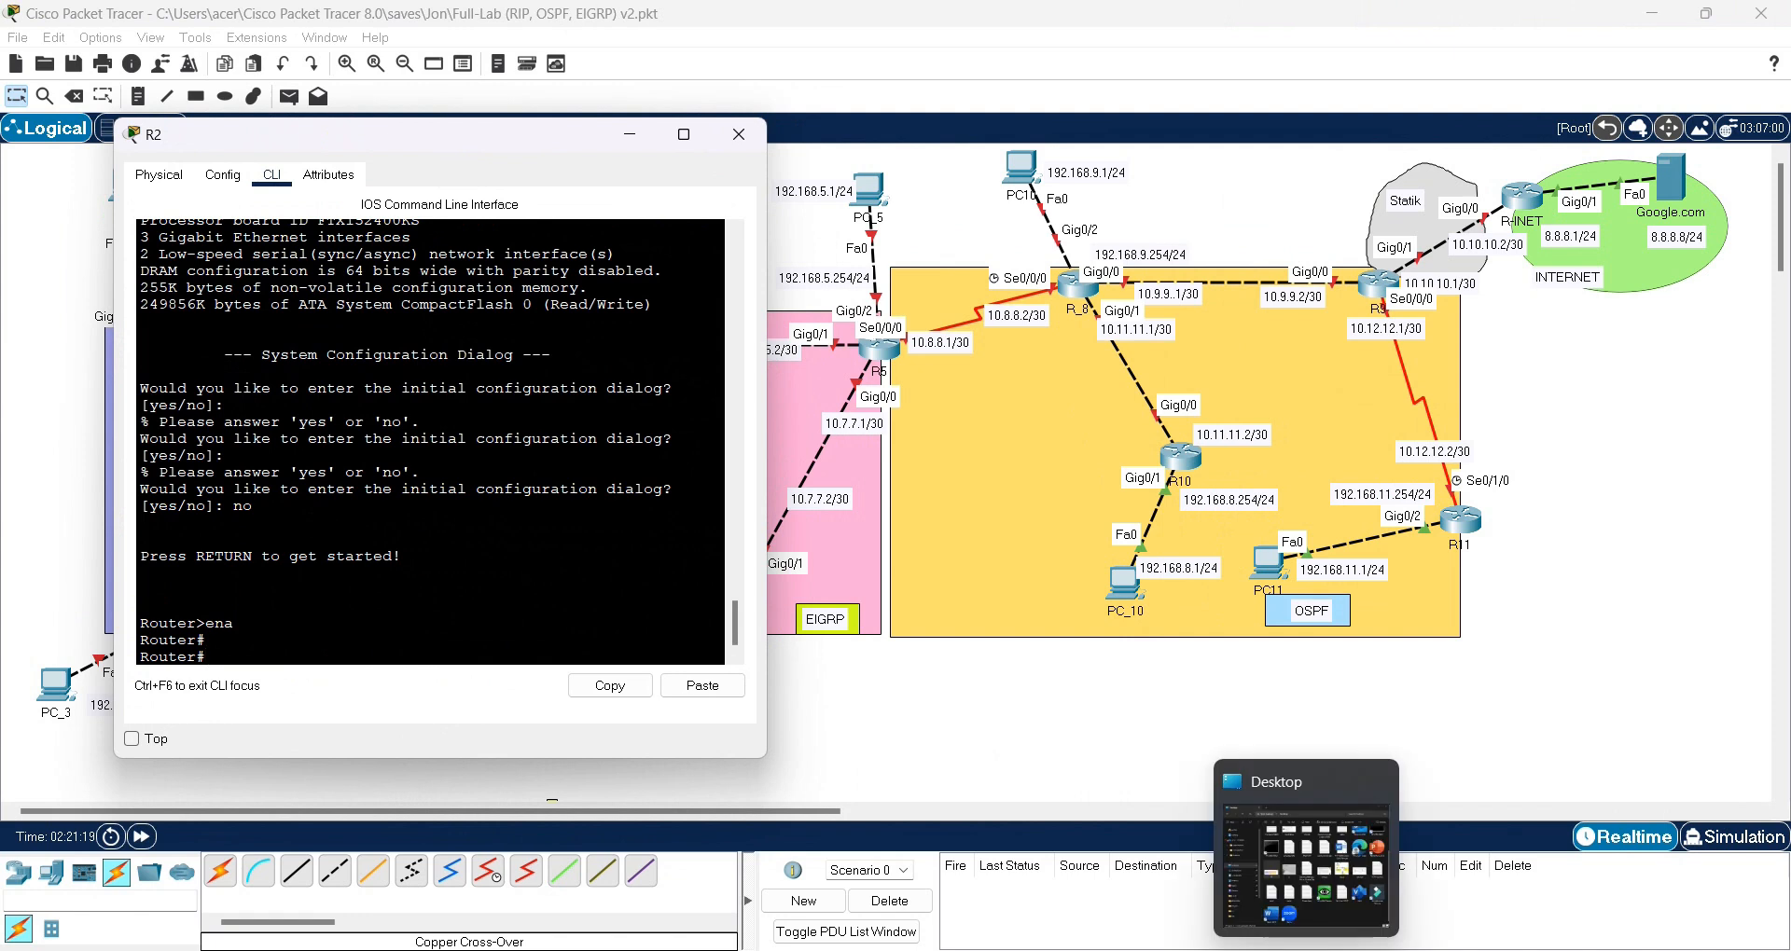
- Copy the block from conf t through the se0/0/0 exit out of R2's script in Notepad++
click(1179, 950)
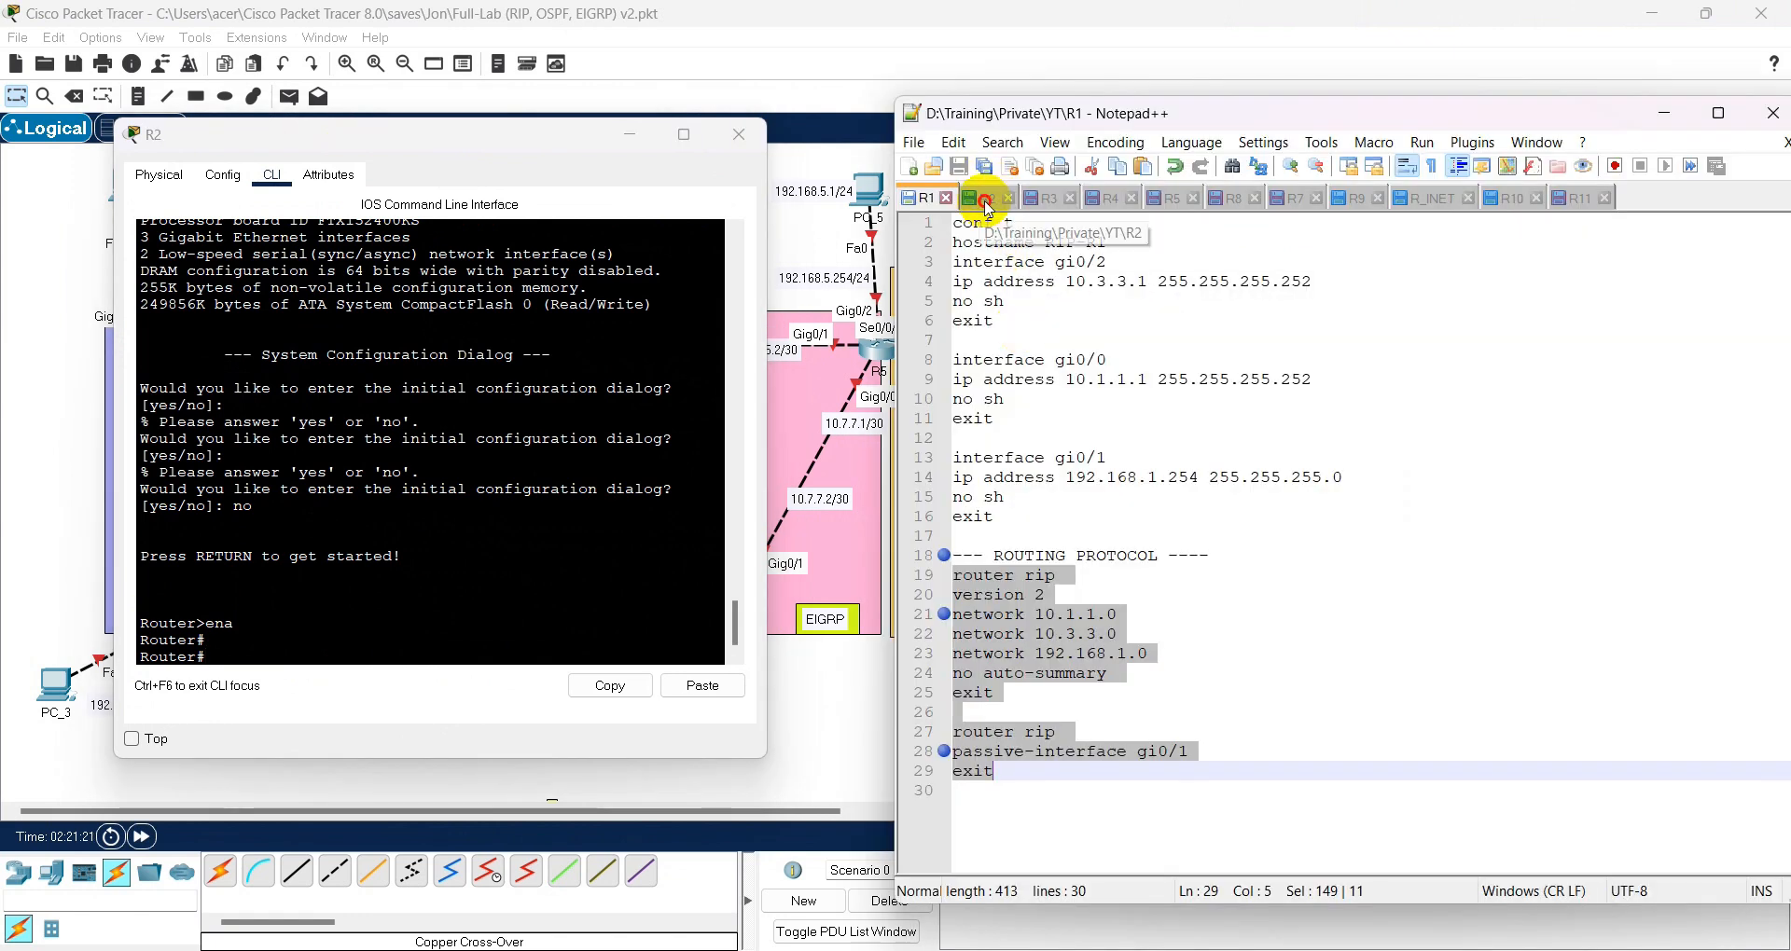
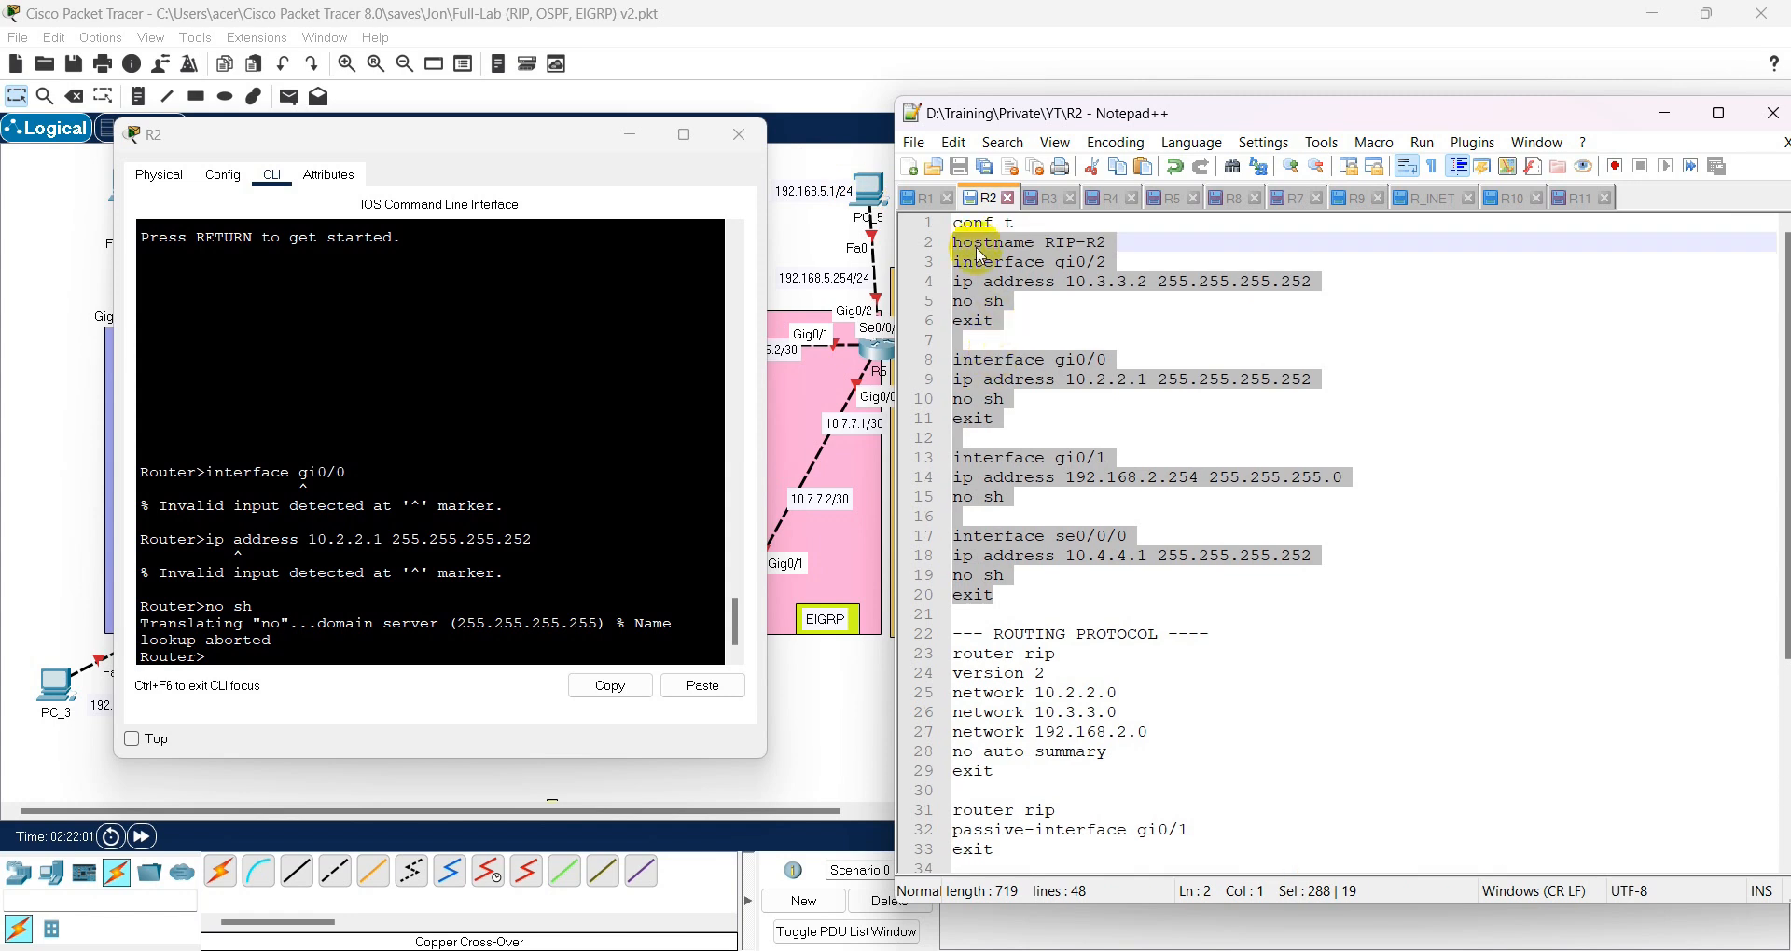
drag(956, 230, 1067, 588)
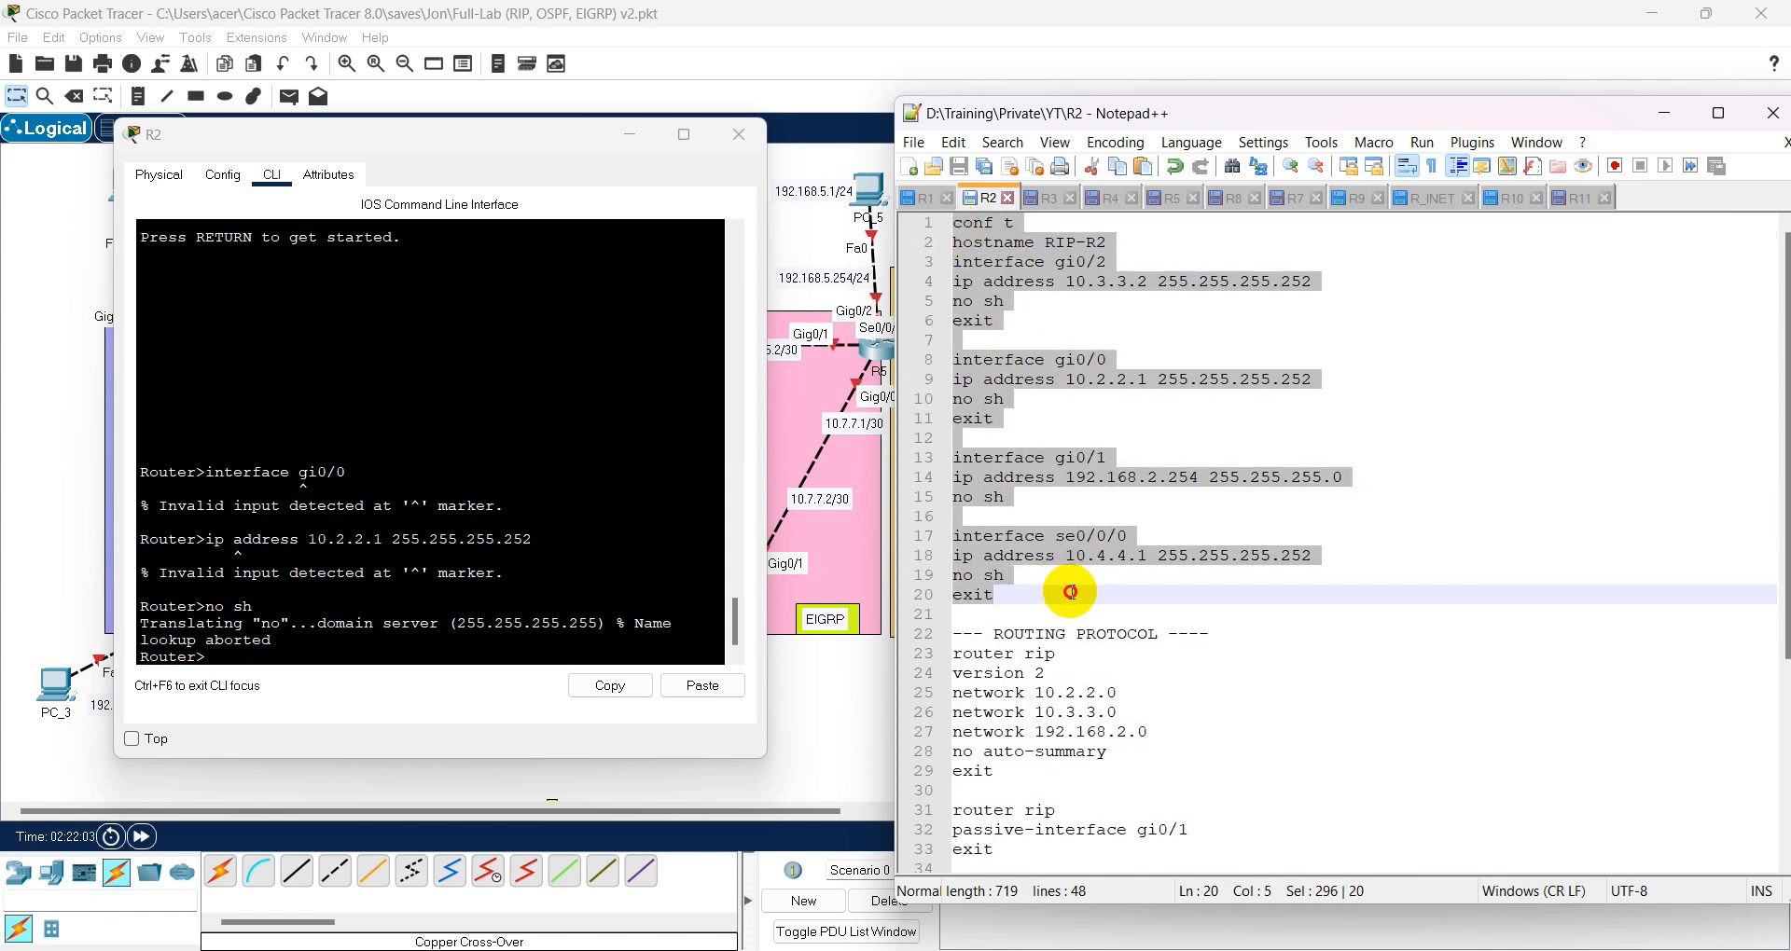
right_click(1025, 557)
click(1054, 87)
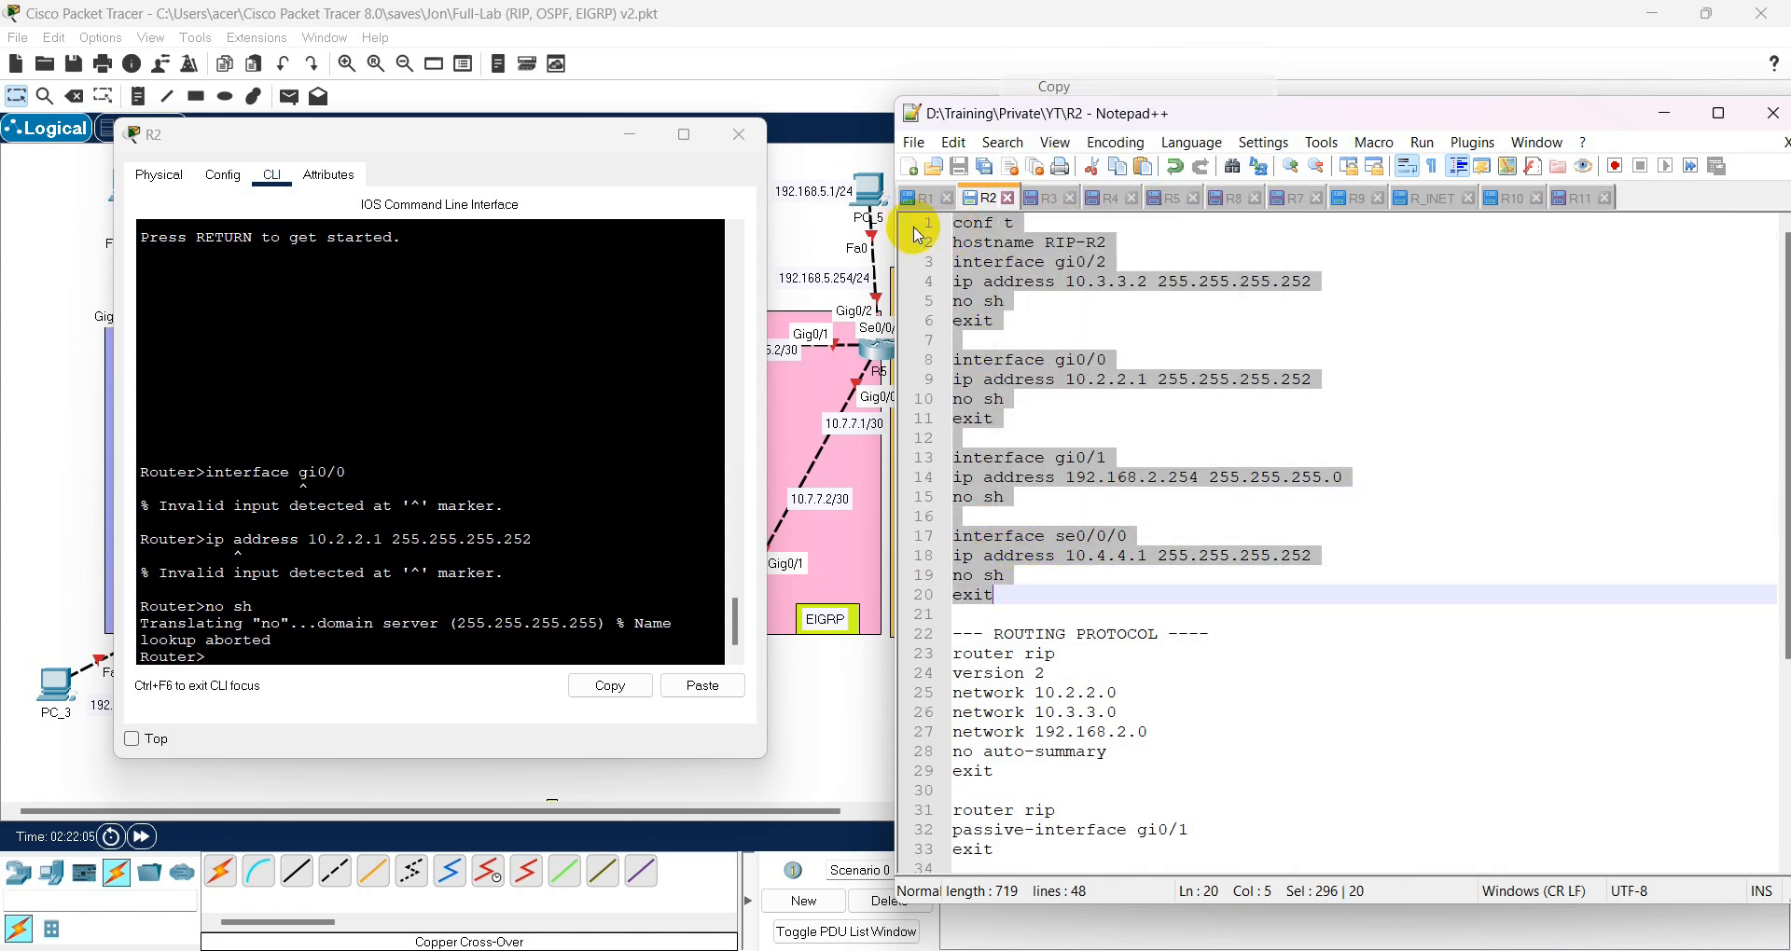
- Return R2 to privileged EXEC mode in Packet Tracer with the command ena
click(627, 332)
text(ena)
key(Return)
key(Return)
key(Return)
key(Return)
key(Return)
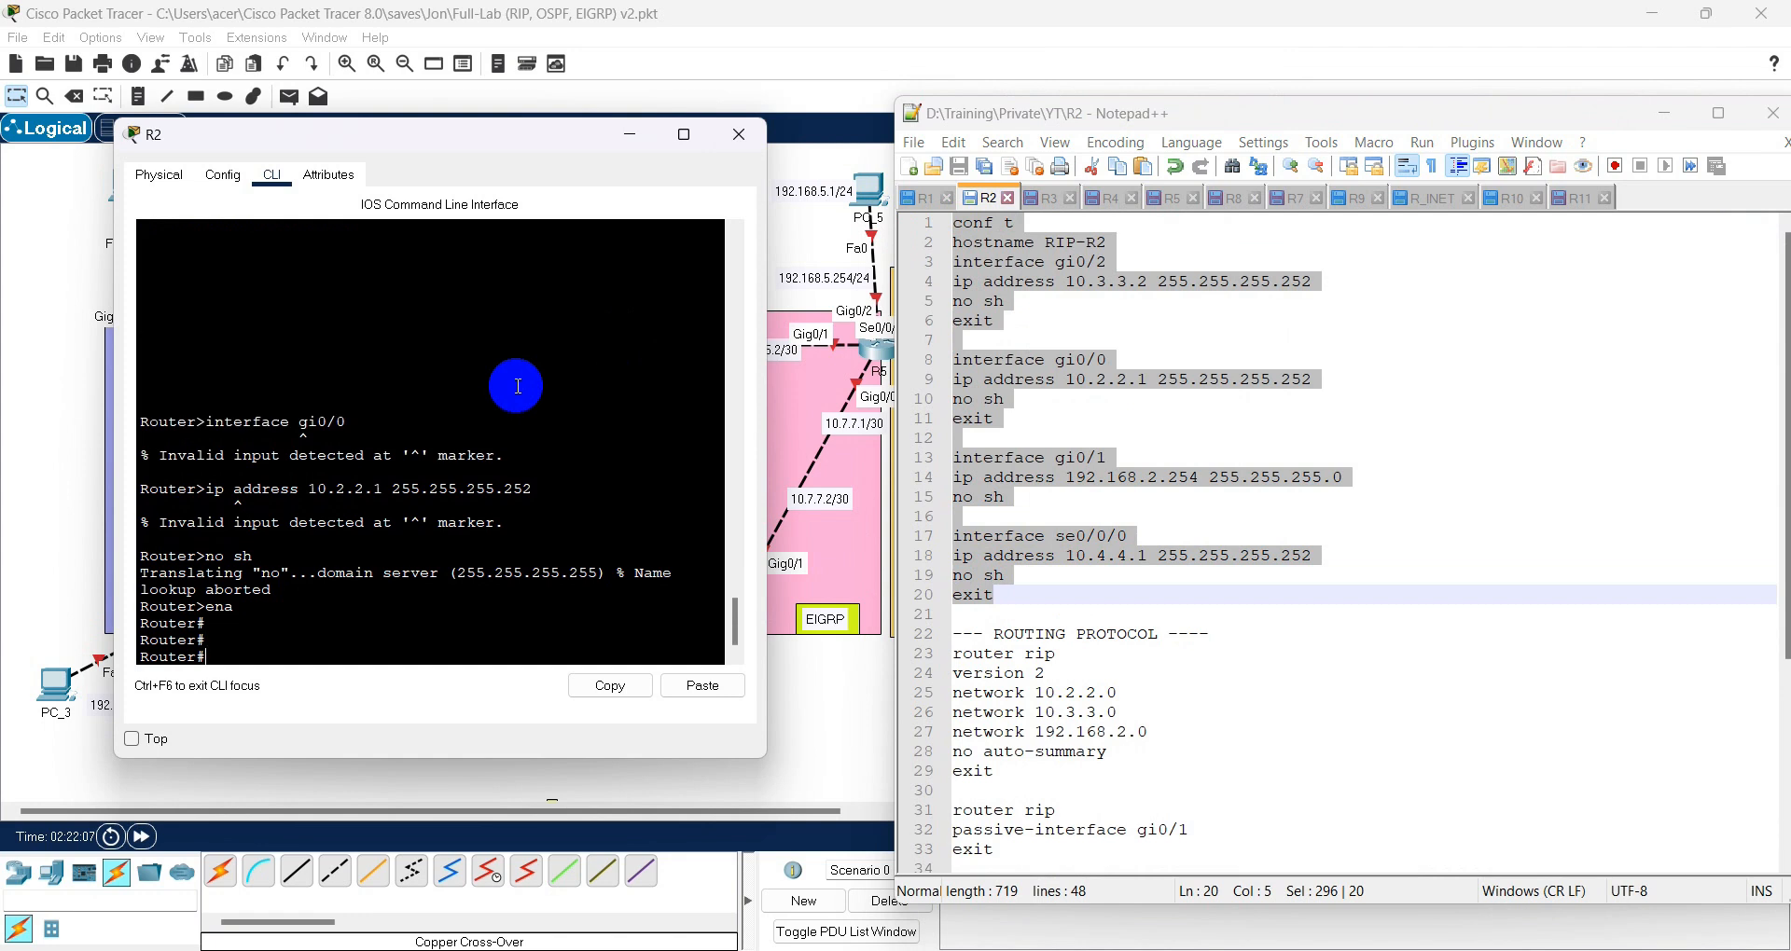
- Apply the copied block to R2, configuring hostname RIP-R2 and interfaces gi0/2, gi0/0, gi0/1 and se0/0/0, and minimize its window
right_click(518, 386)
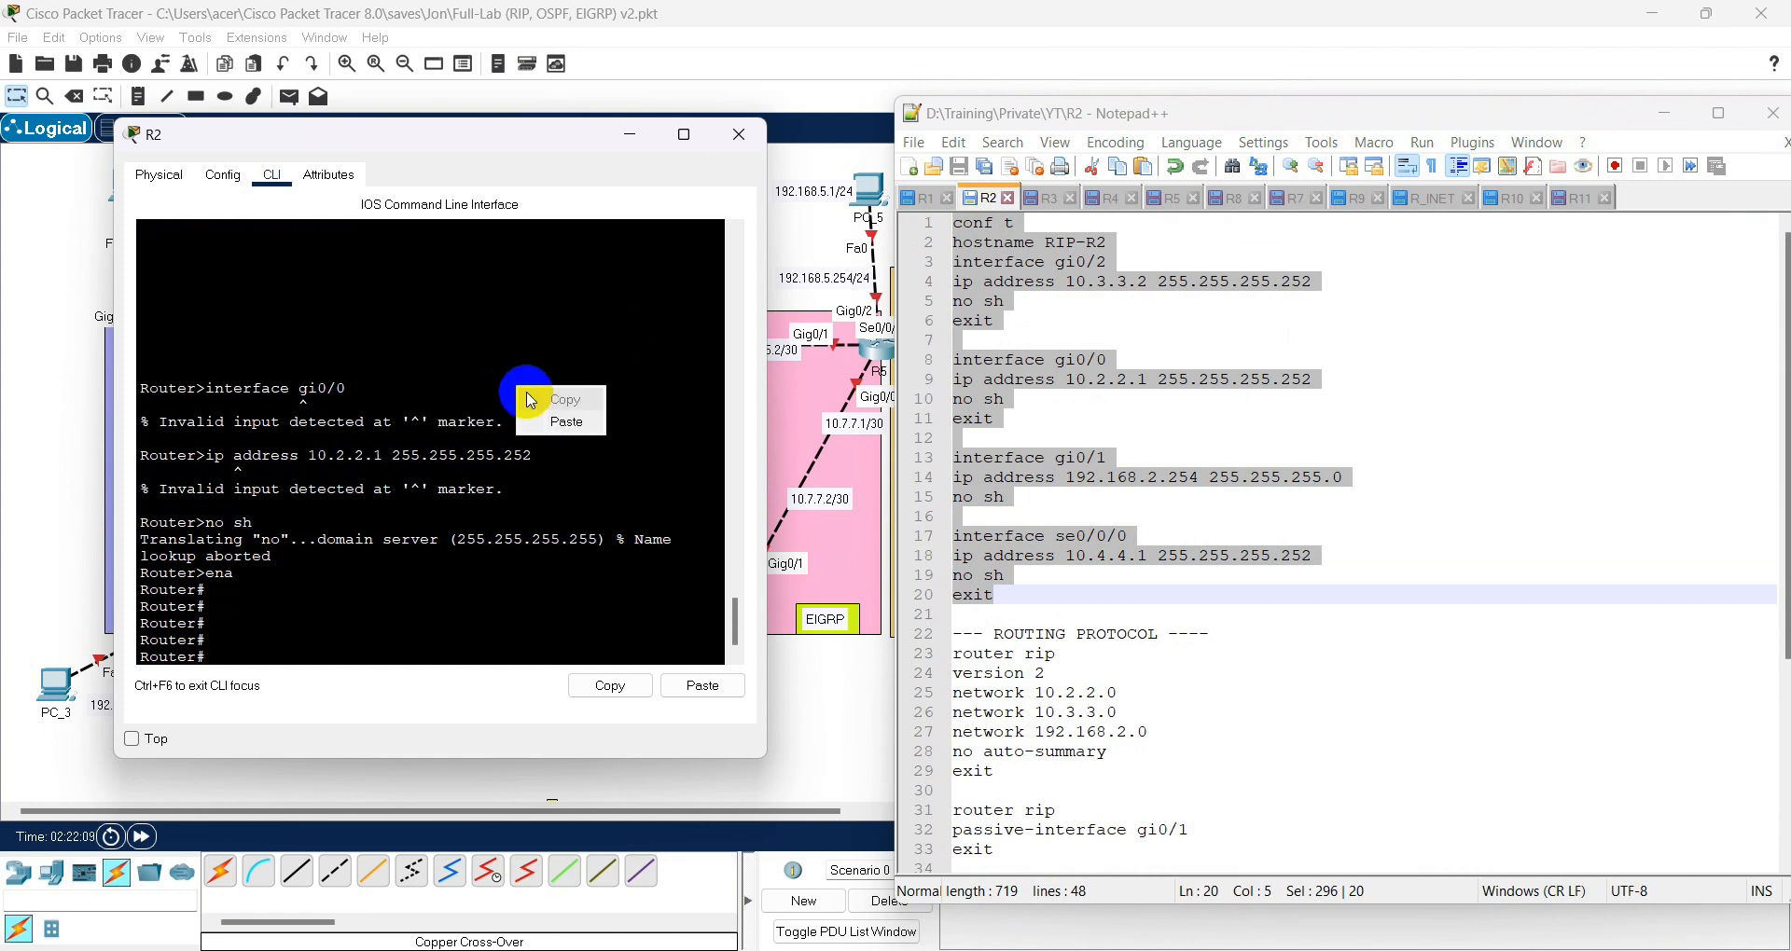
click(548, 416)
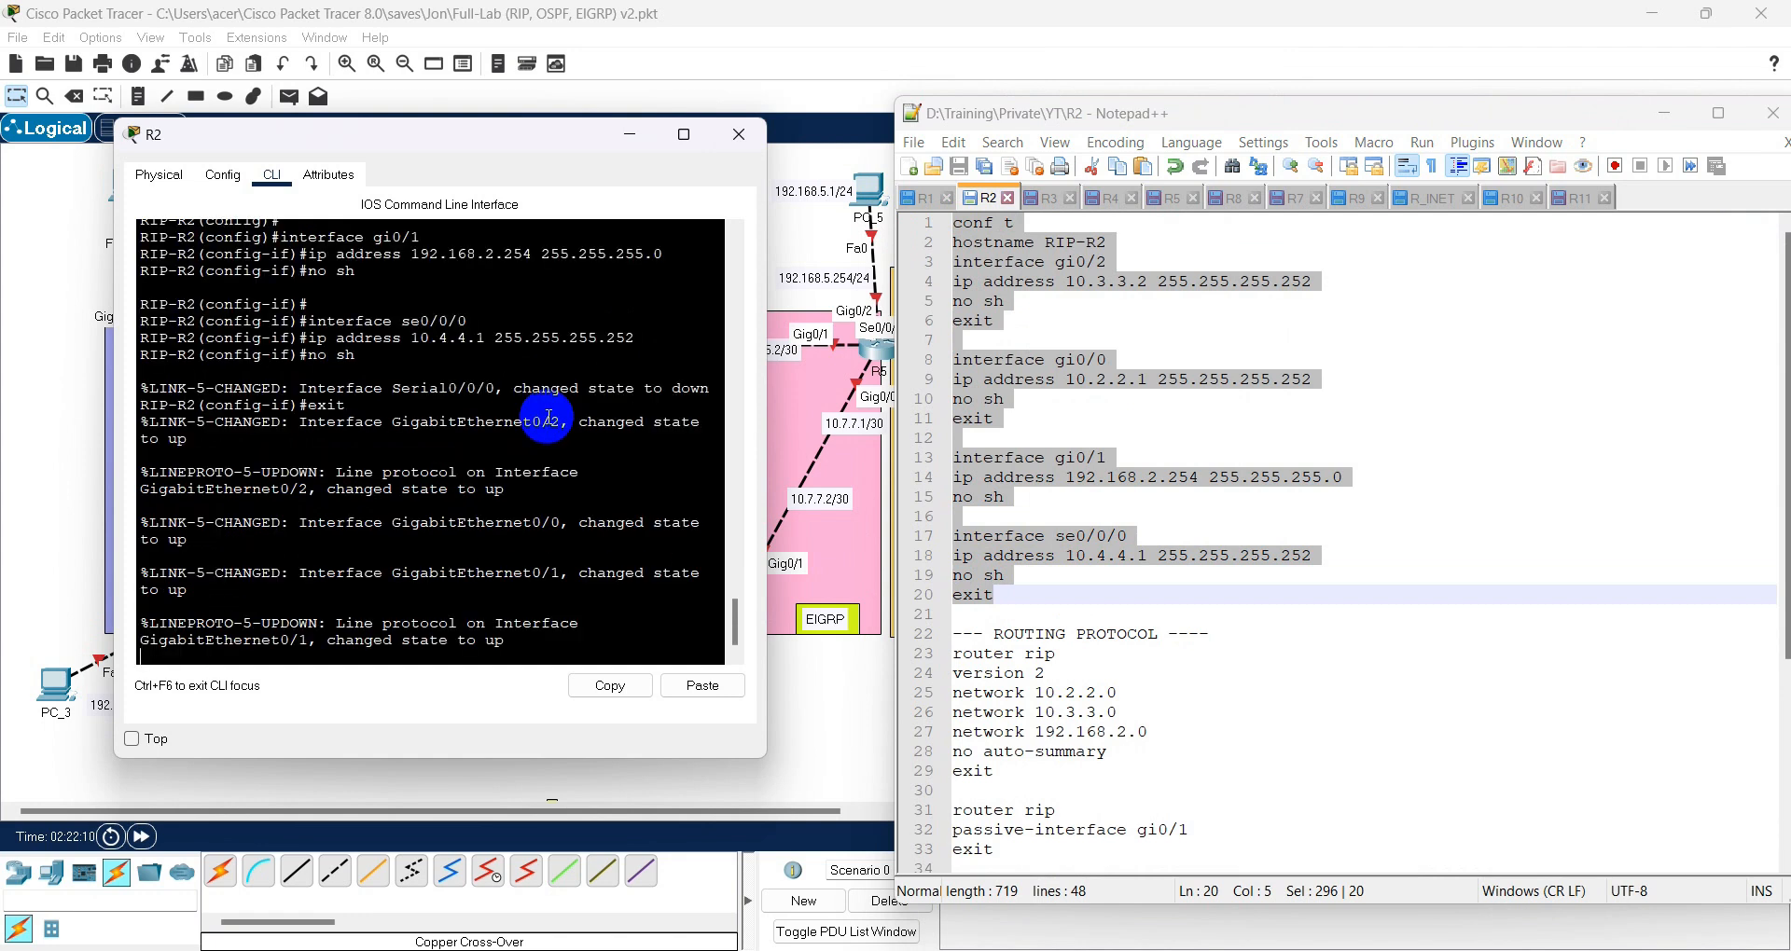
key(Return)
key(Return)
key(Return)
key(Return)
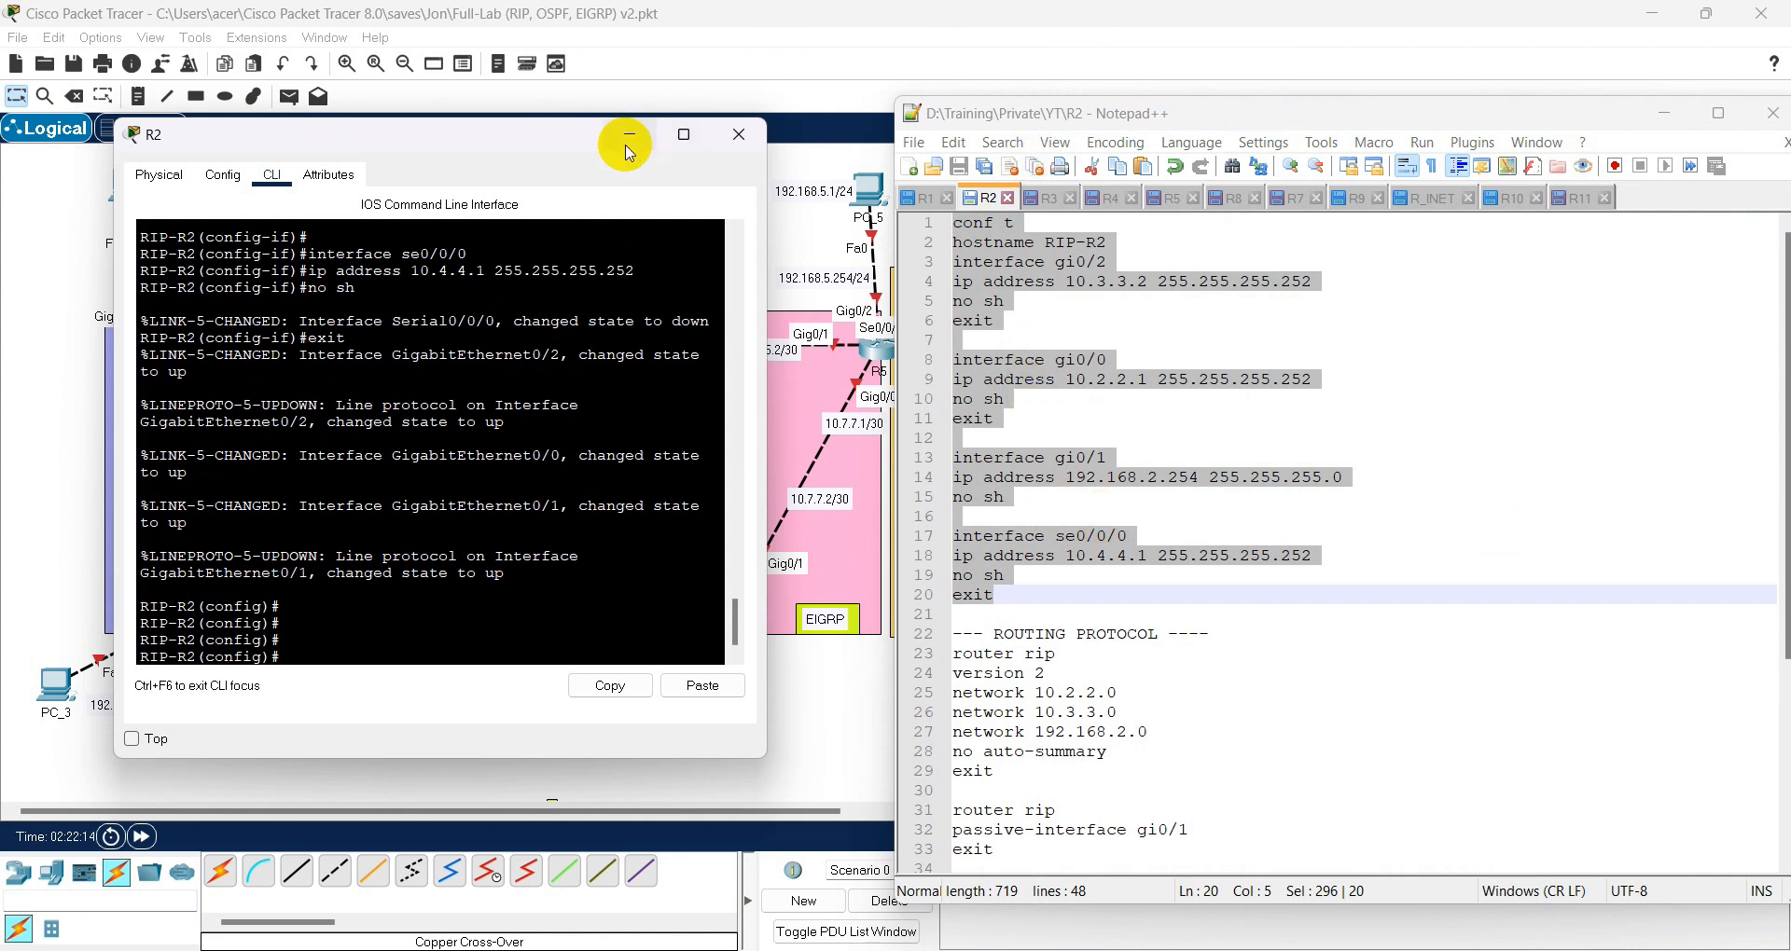
click(626, 137)
- Apply the RIP block to R2: version 2, networks 10.2.2.0, 10.3.3.0 and 192.168.2.0, no auto-summary, passive-interface gi0/1
drag(956, 653, 1061, 656)
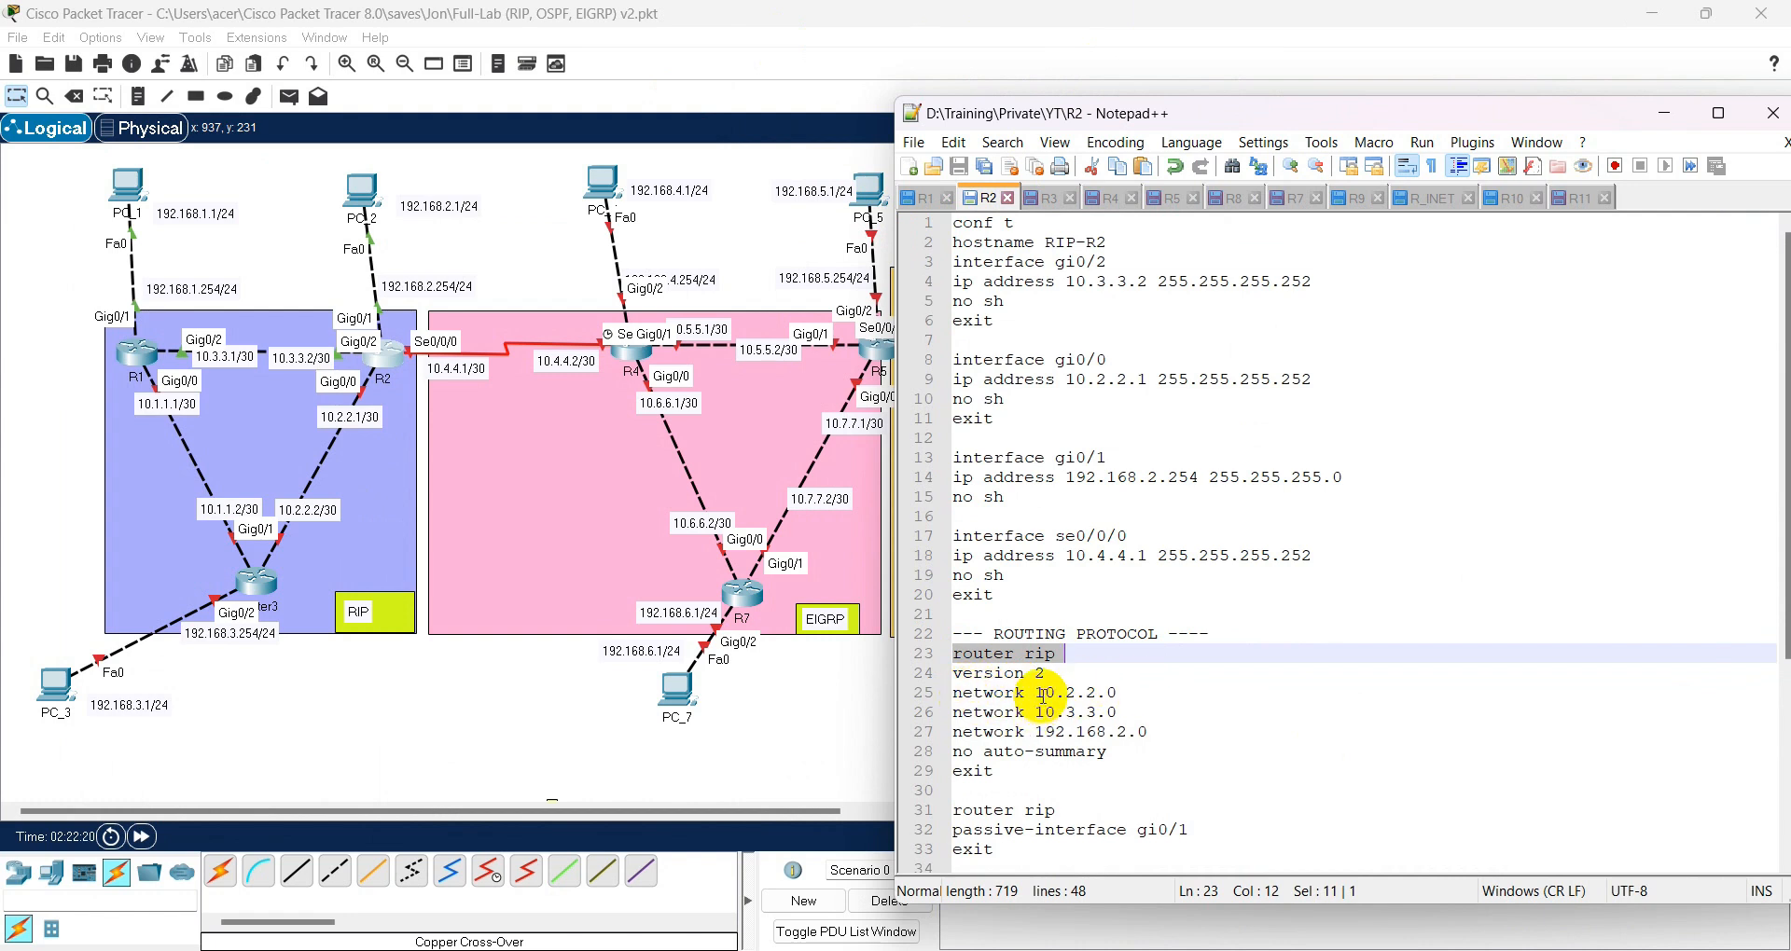
click(1043, 696)
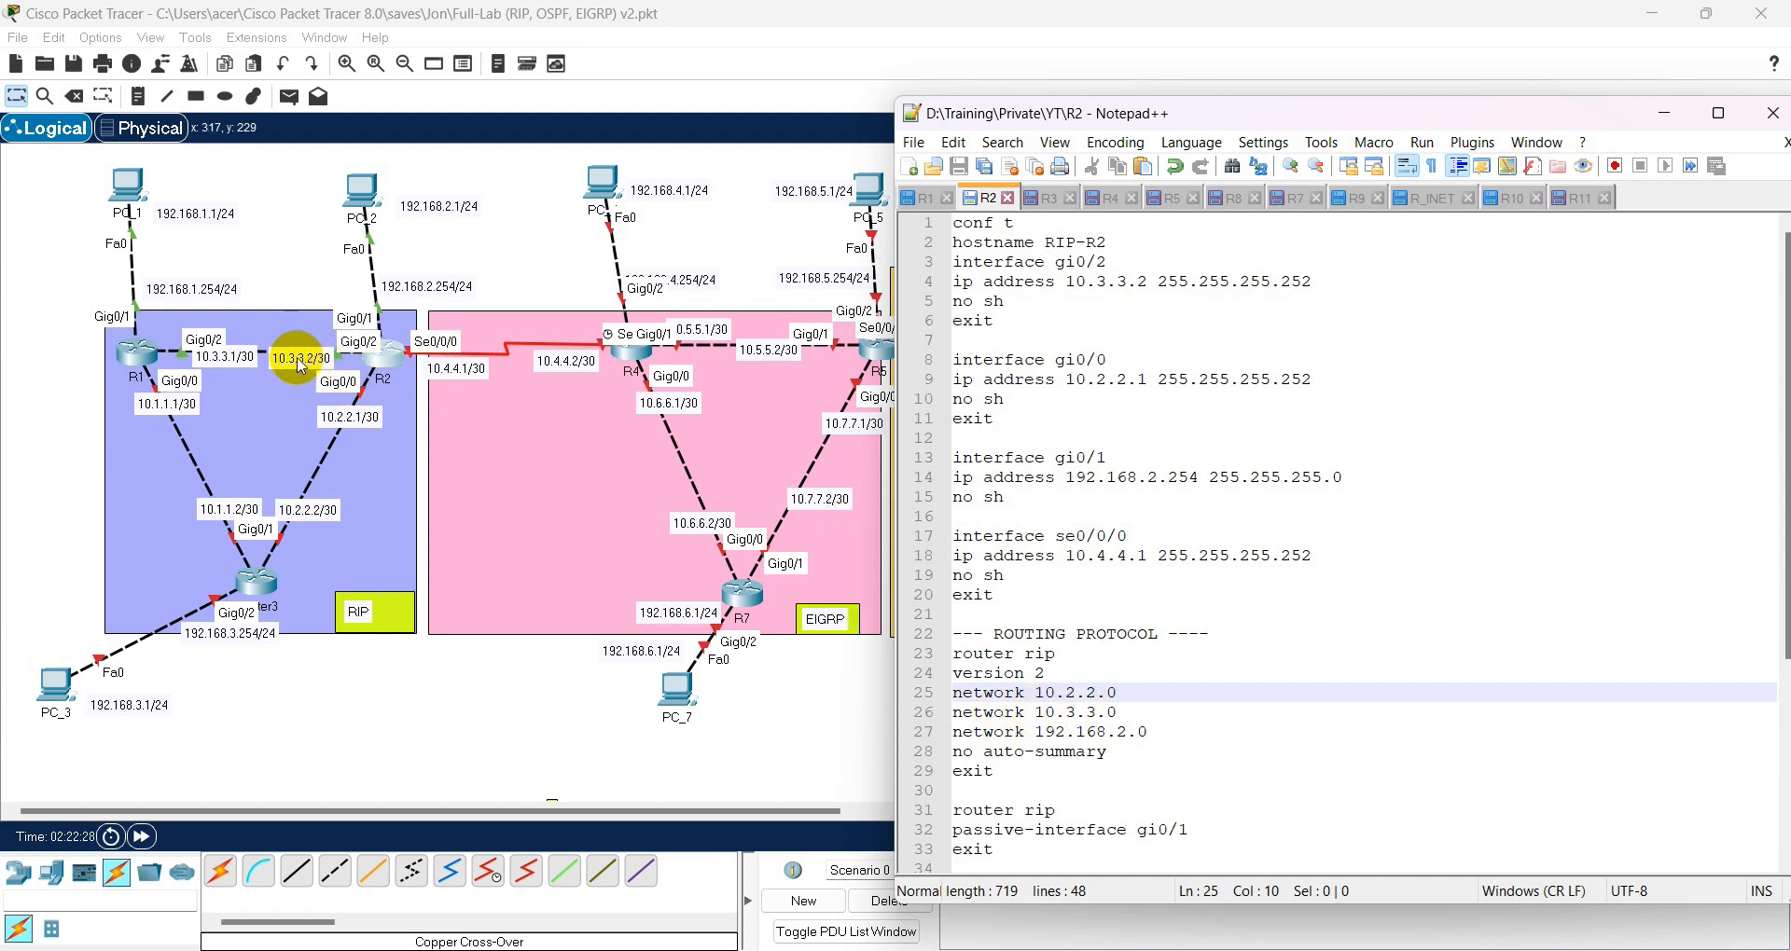
drag(1035, 731, 1145, 731)
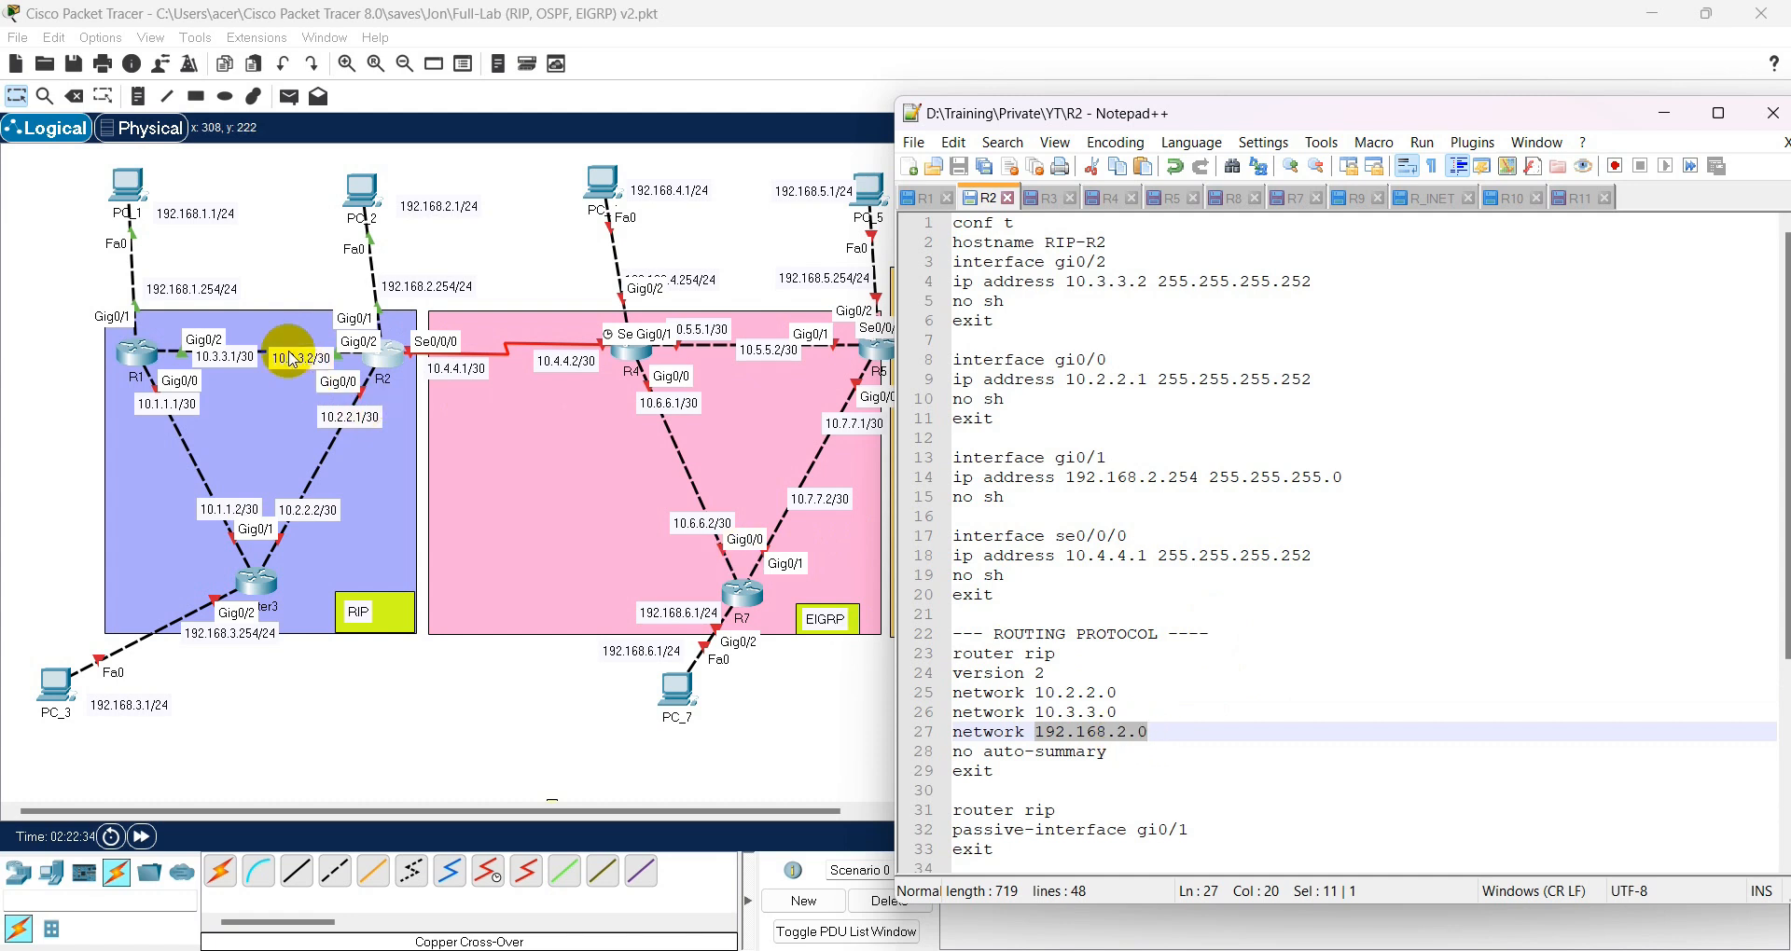
scroll(1151, 769, down, 2)
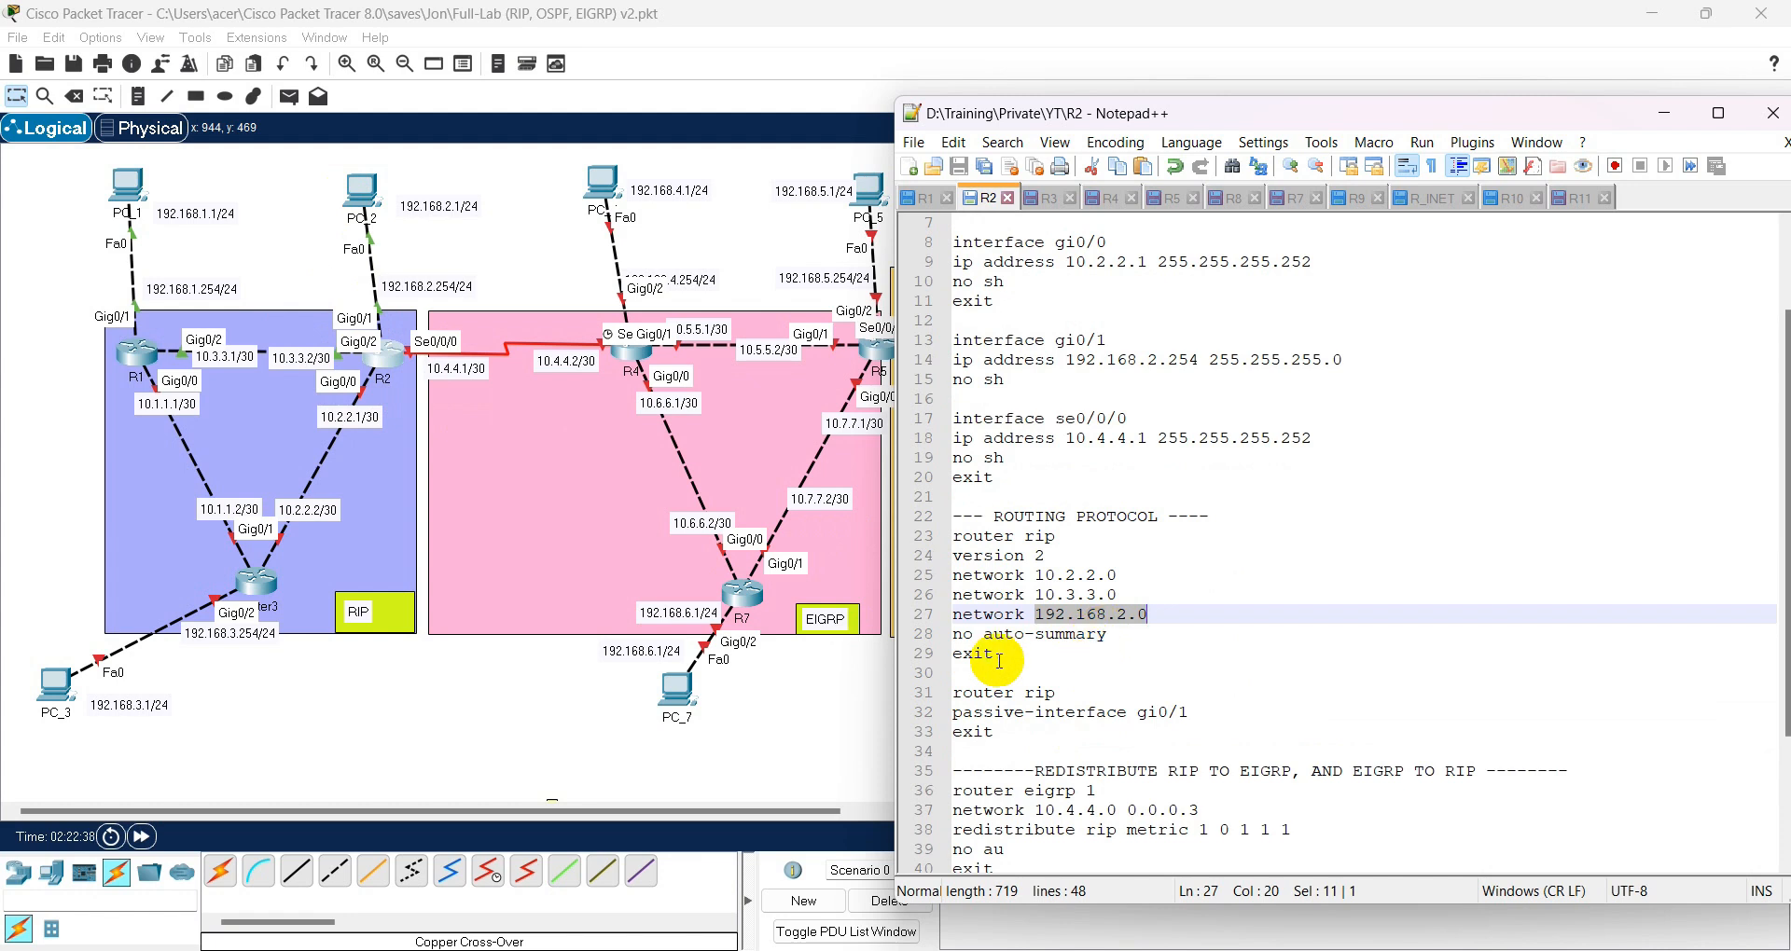
drag(1016, 748, 911, 524)
right_click(986, 553)
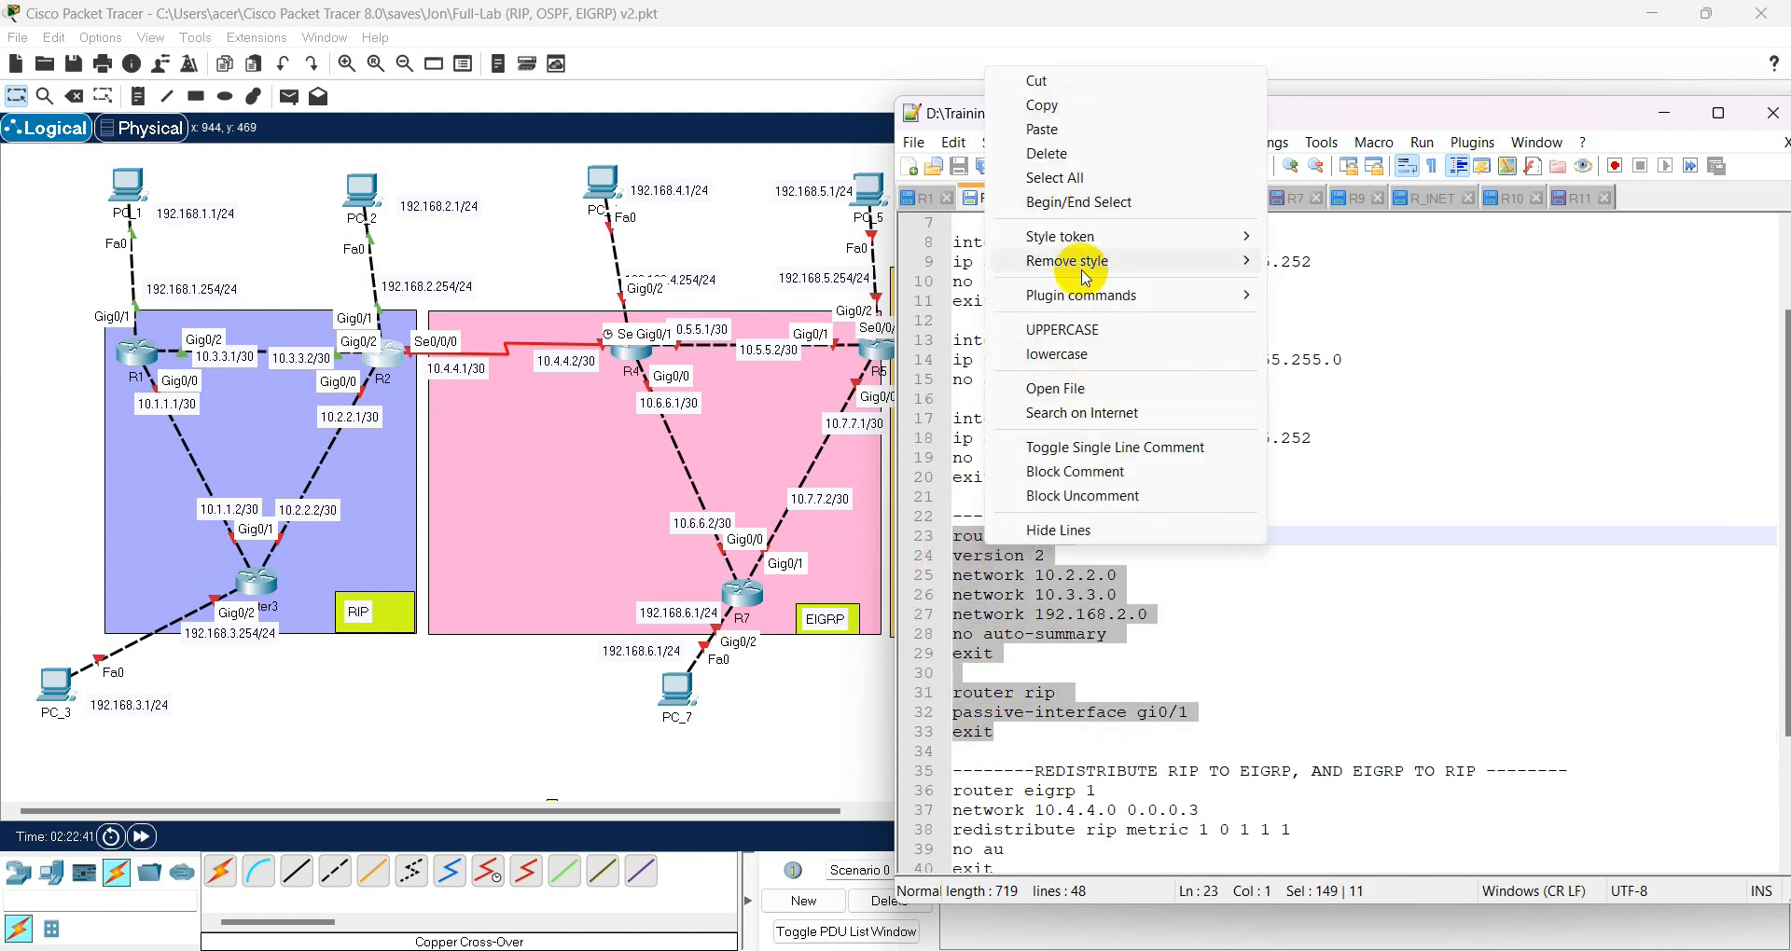
click(1167, 102)
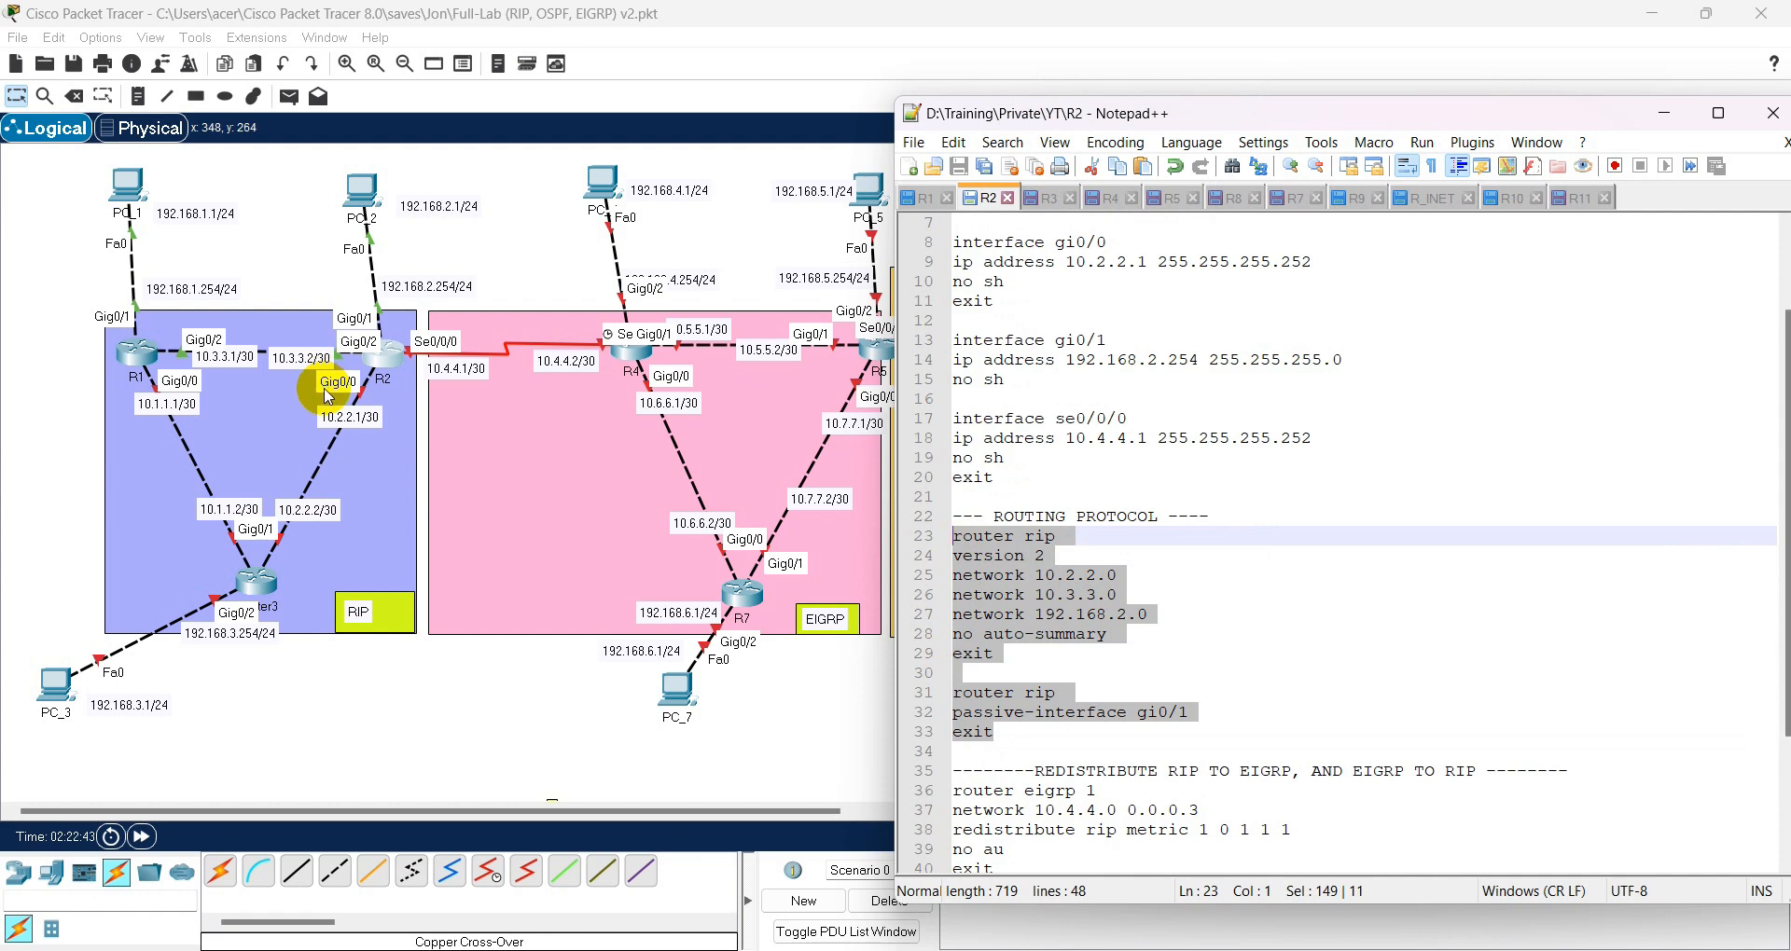
click(384, 353)
key(Return)
key(Return)
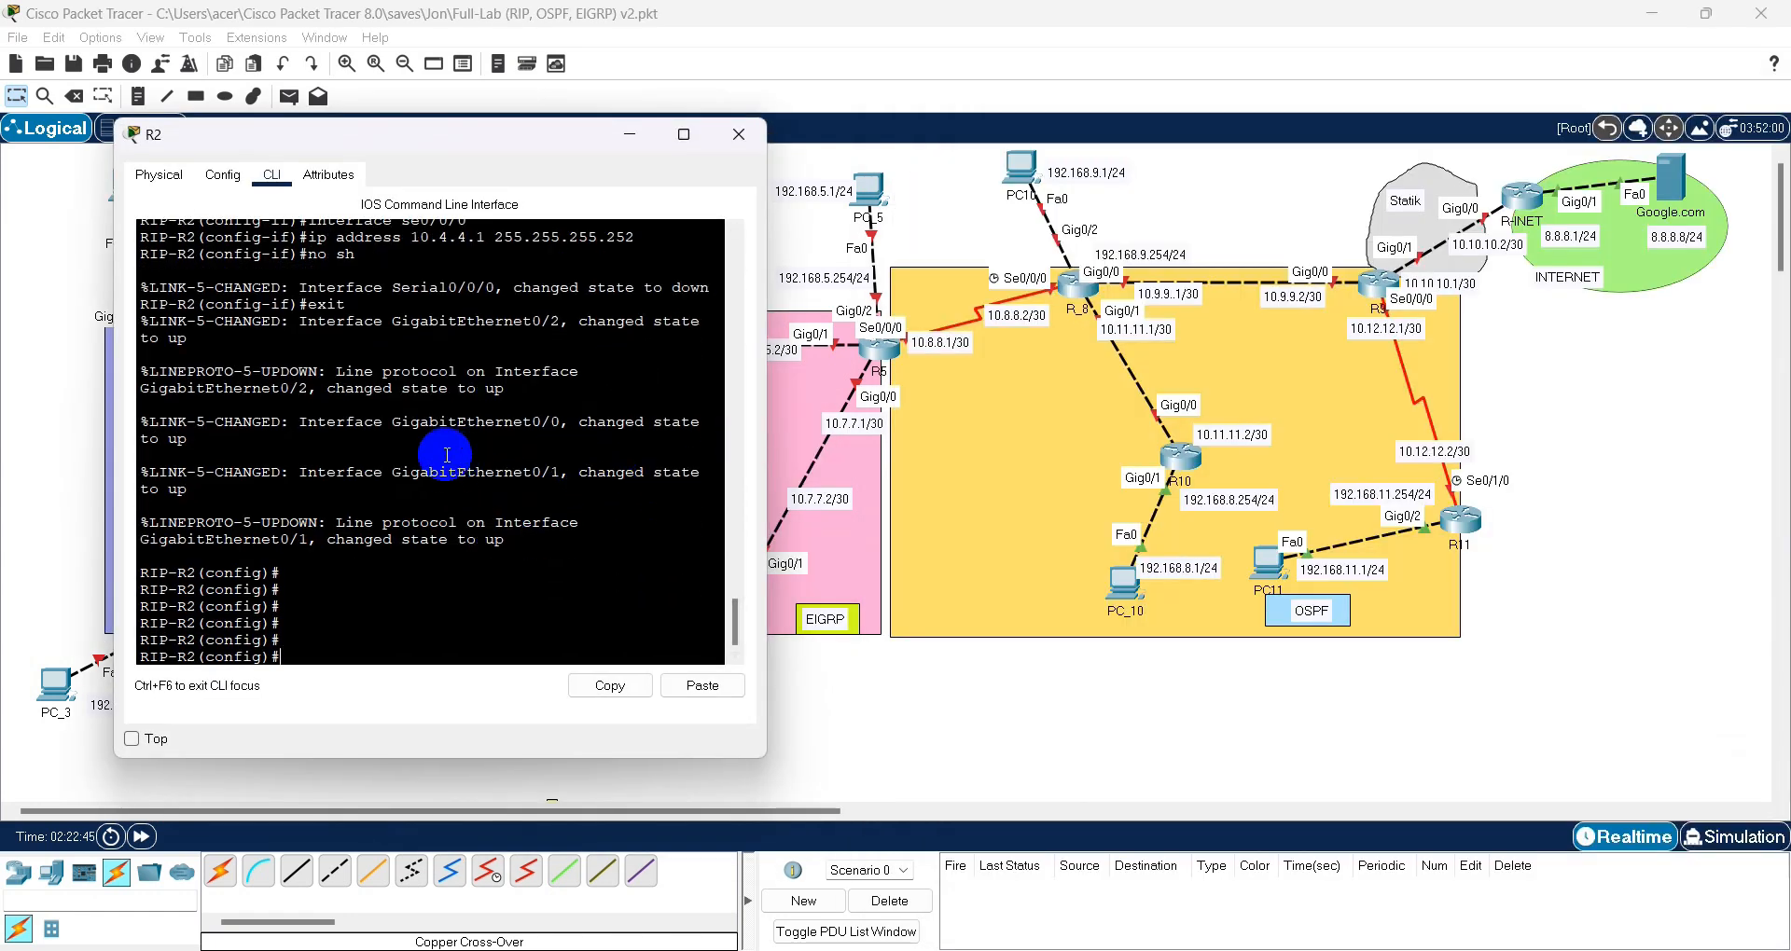
key(ctrl+v)
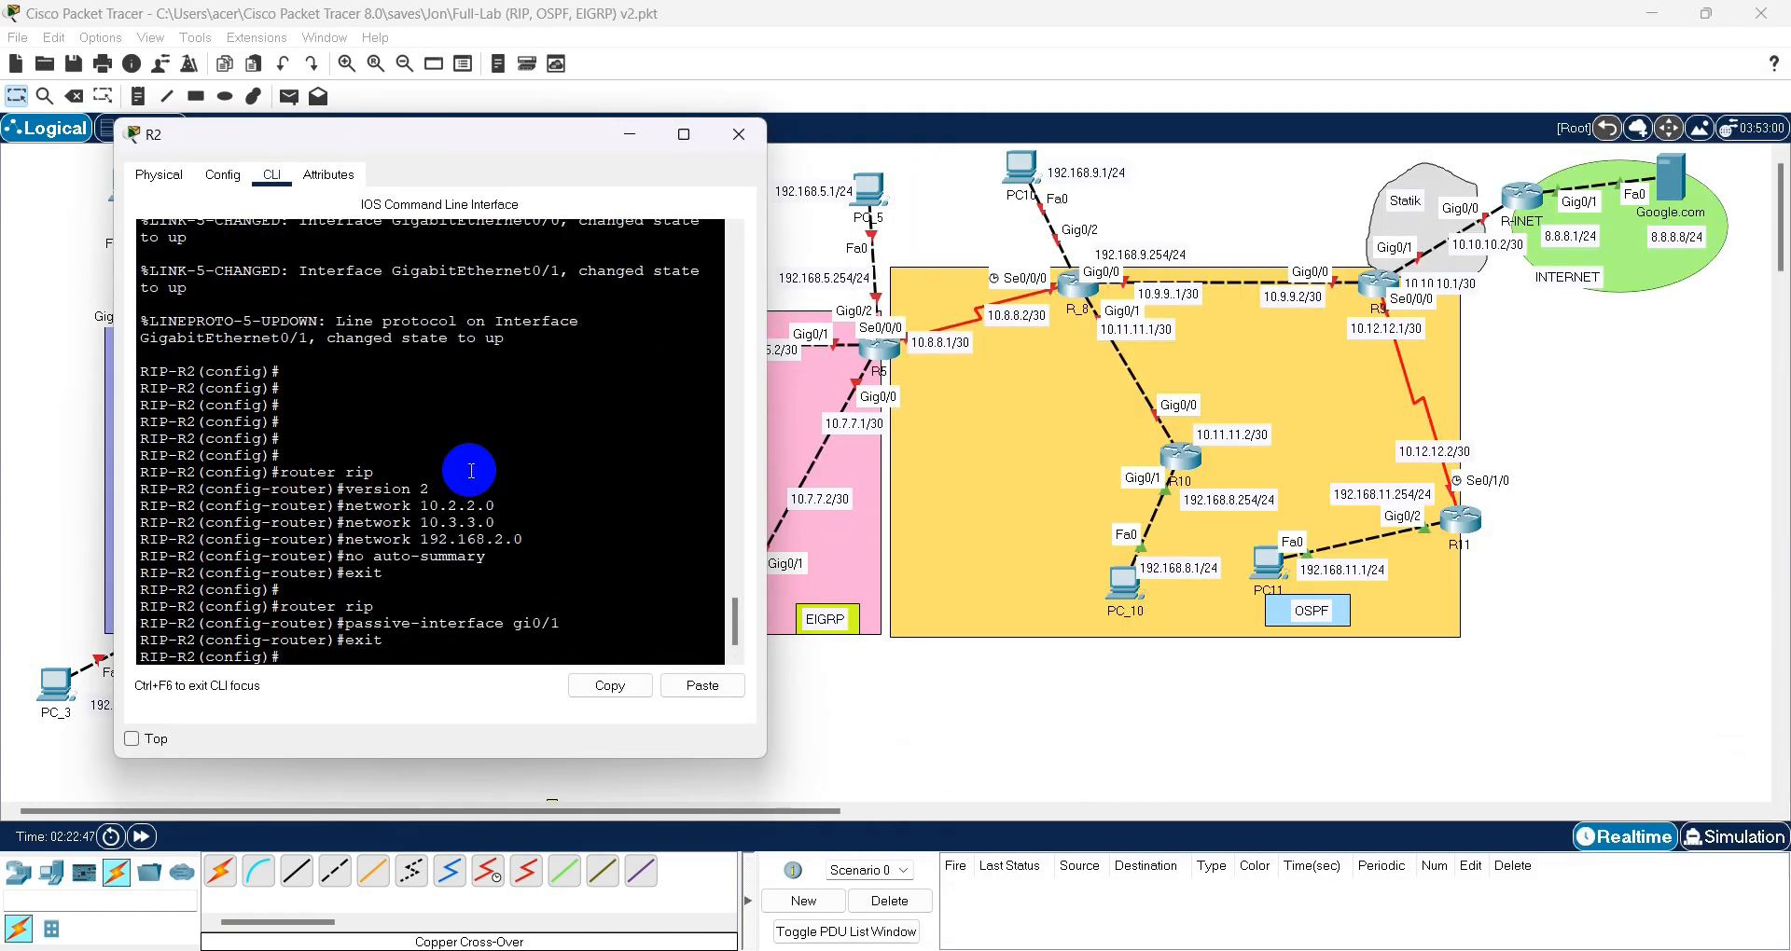
click(631, 137)
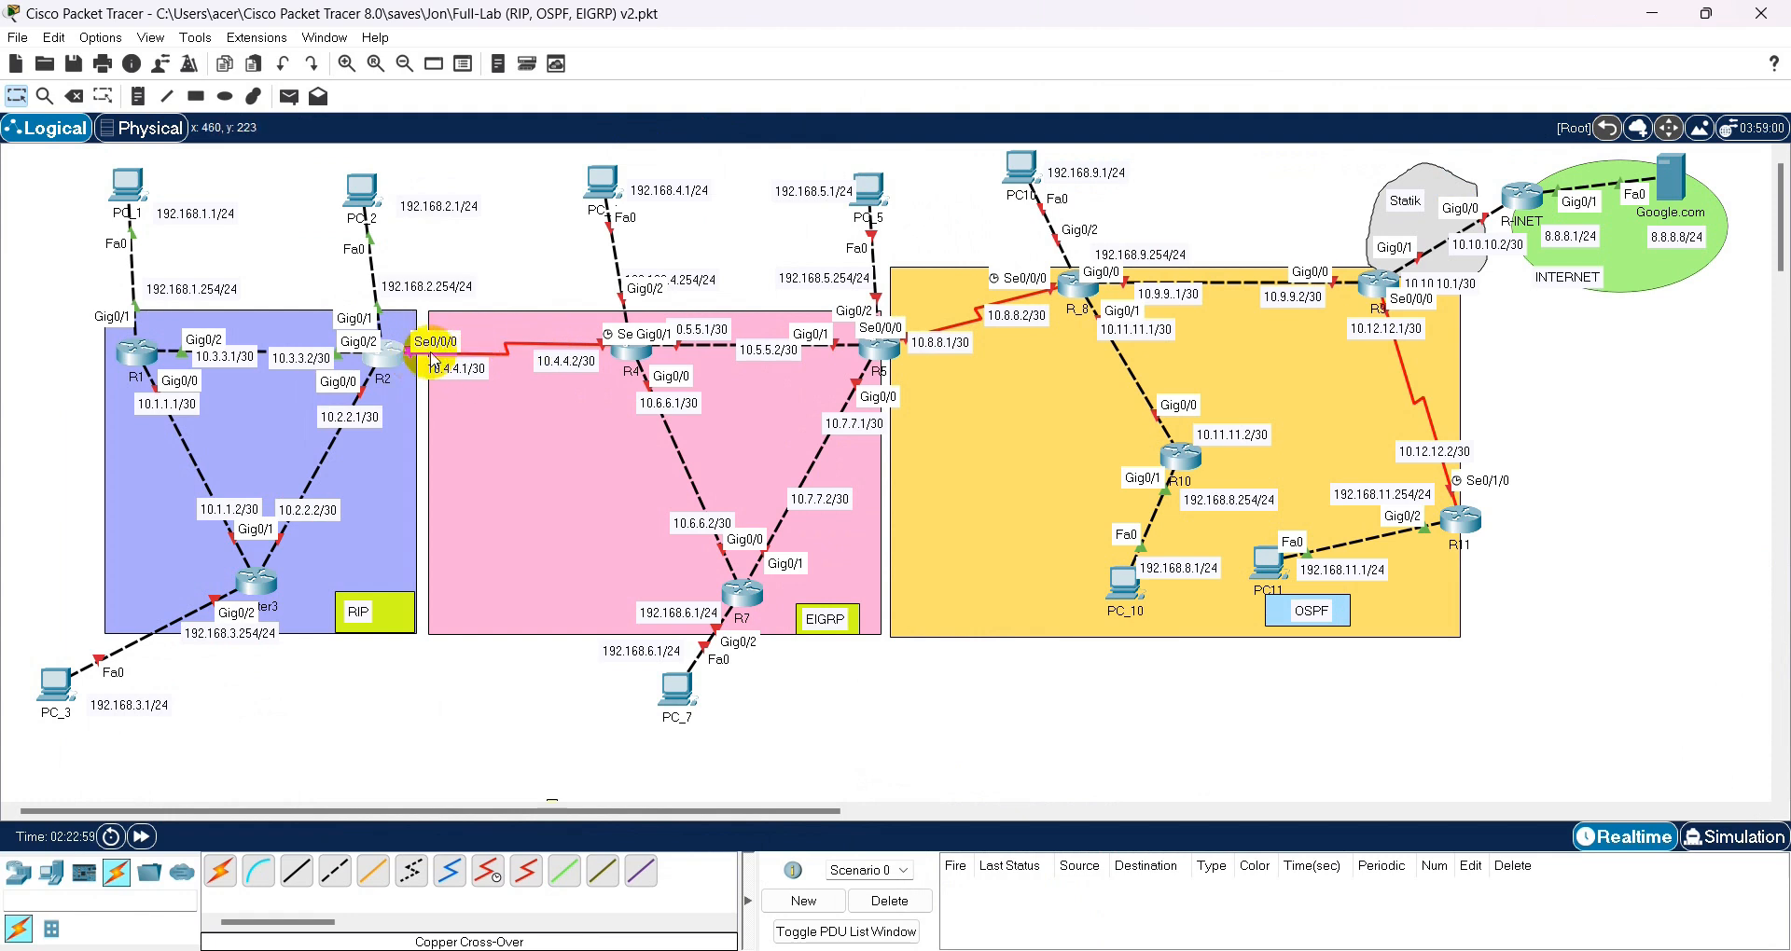
- Switch to Notepad++ and examine the EIGRP network and redistribute rip metric statements in the redistribution section of R2's script
key(alt+Tab)
scroll(1144, 714, down, 3)
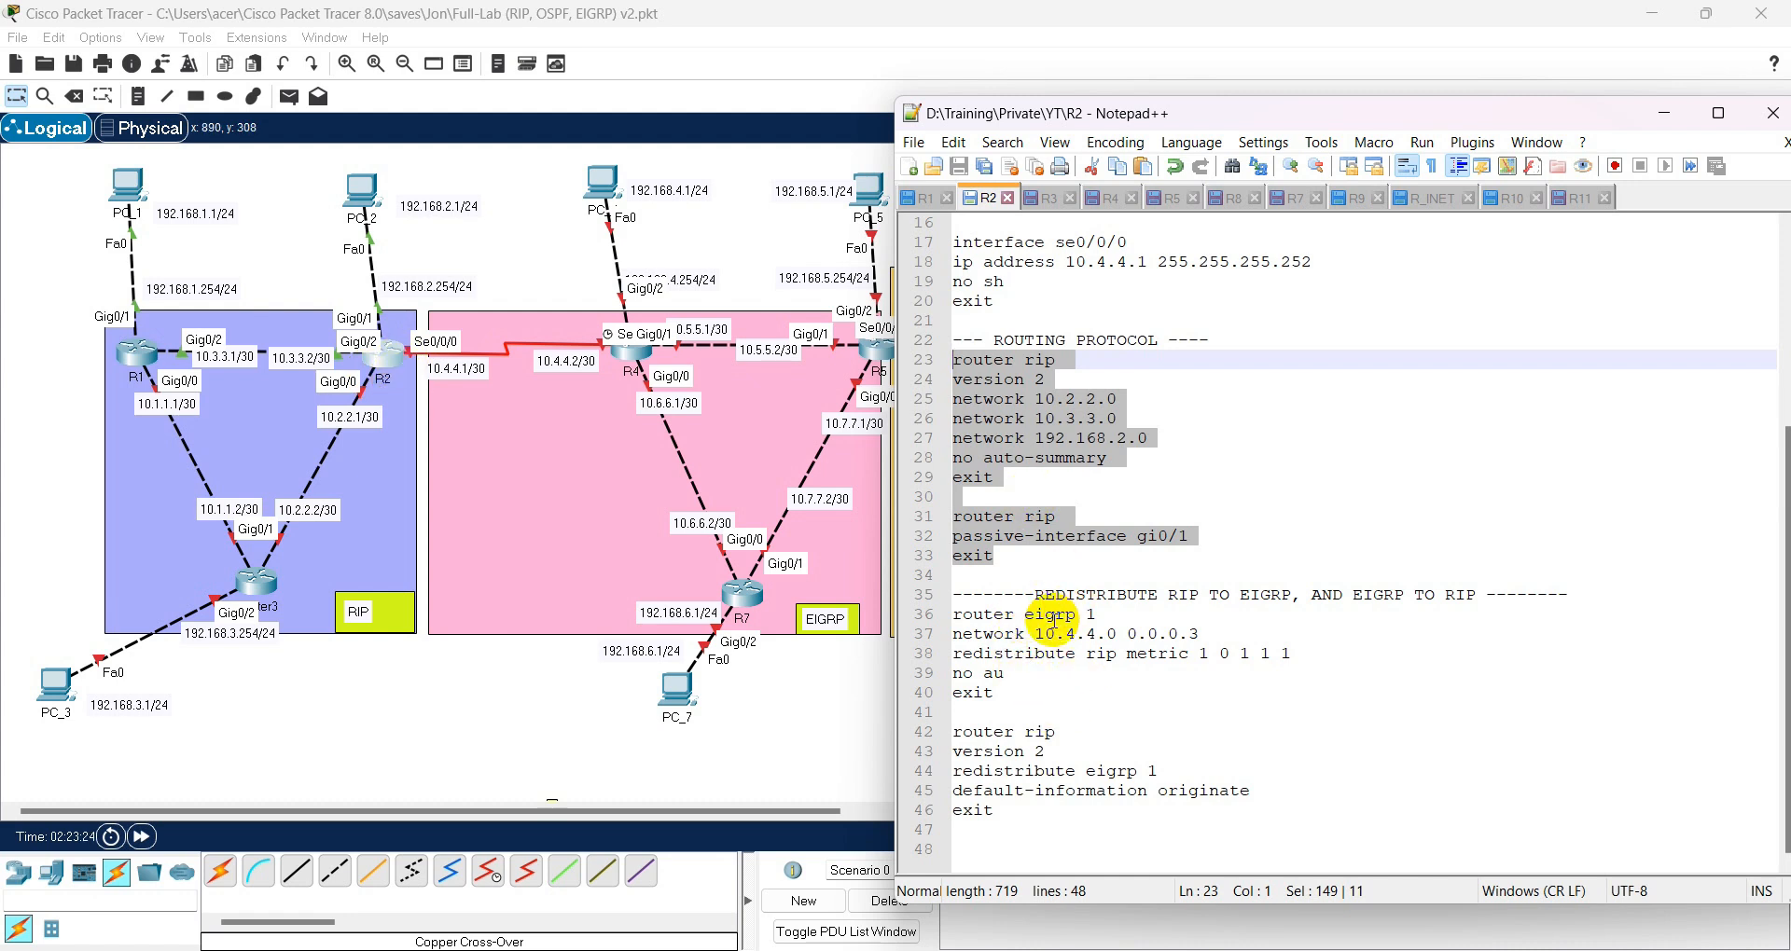
drag(1035, 634, 1068, 634)
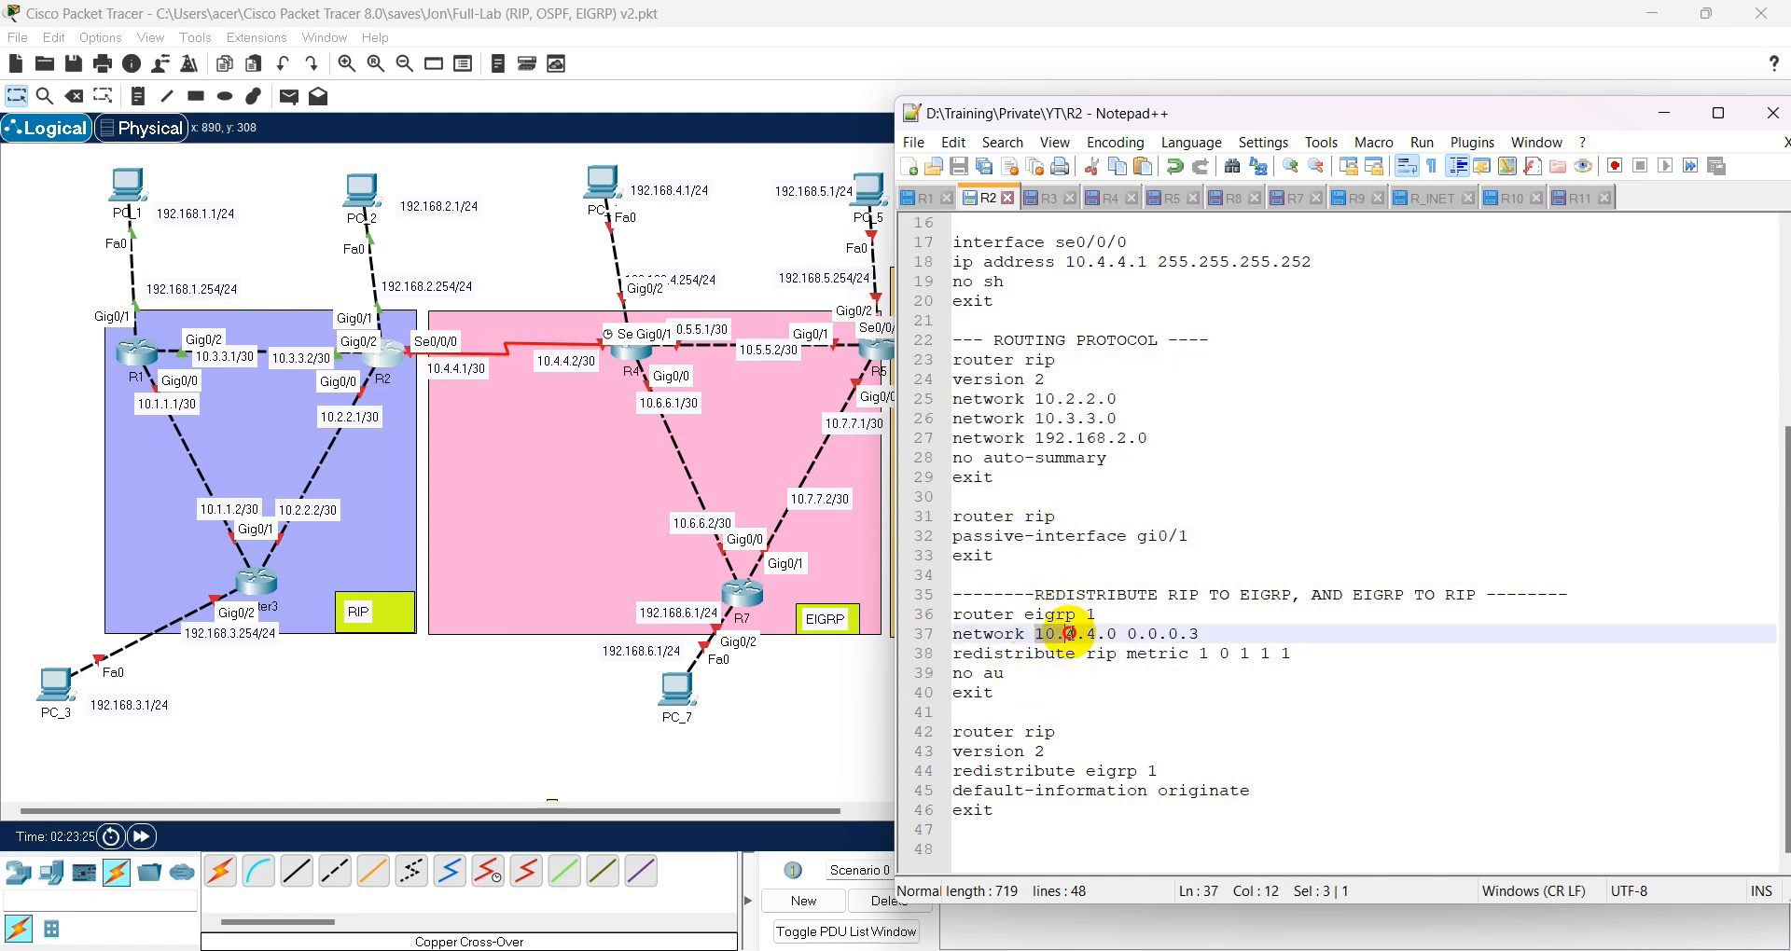
click(986, 655)
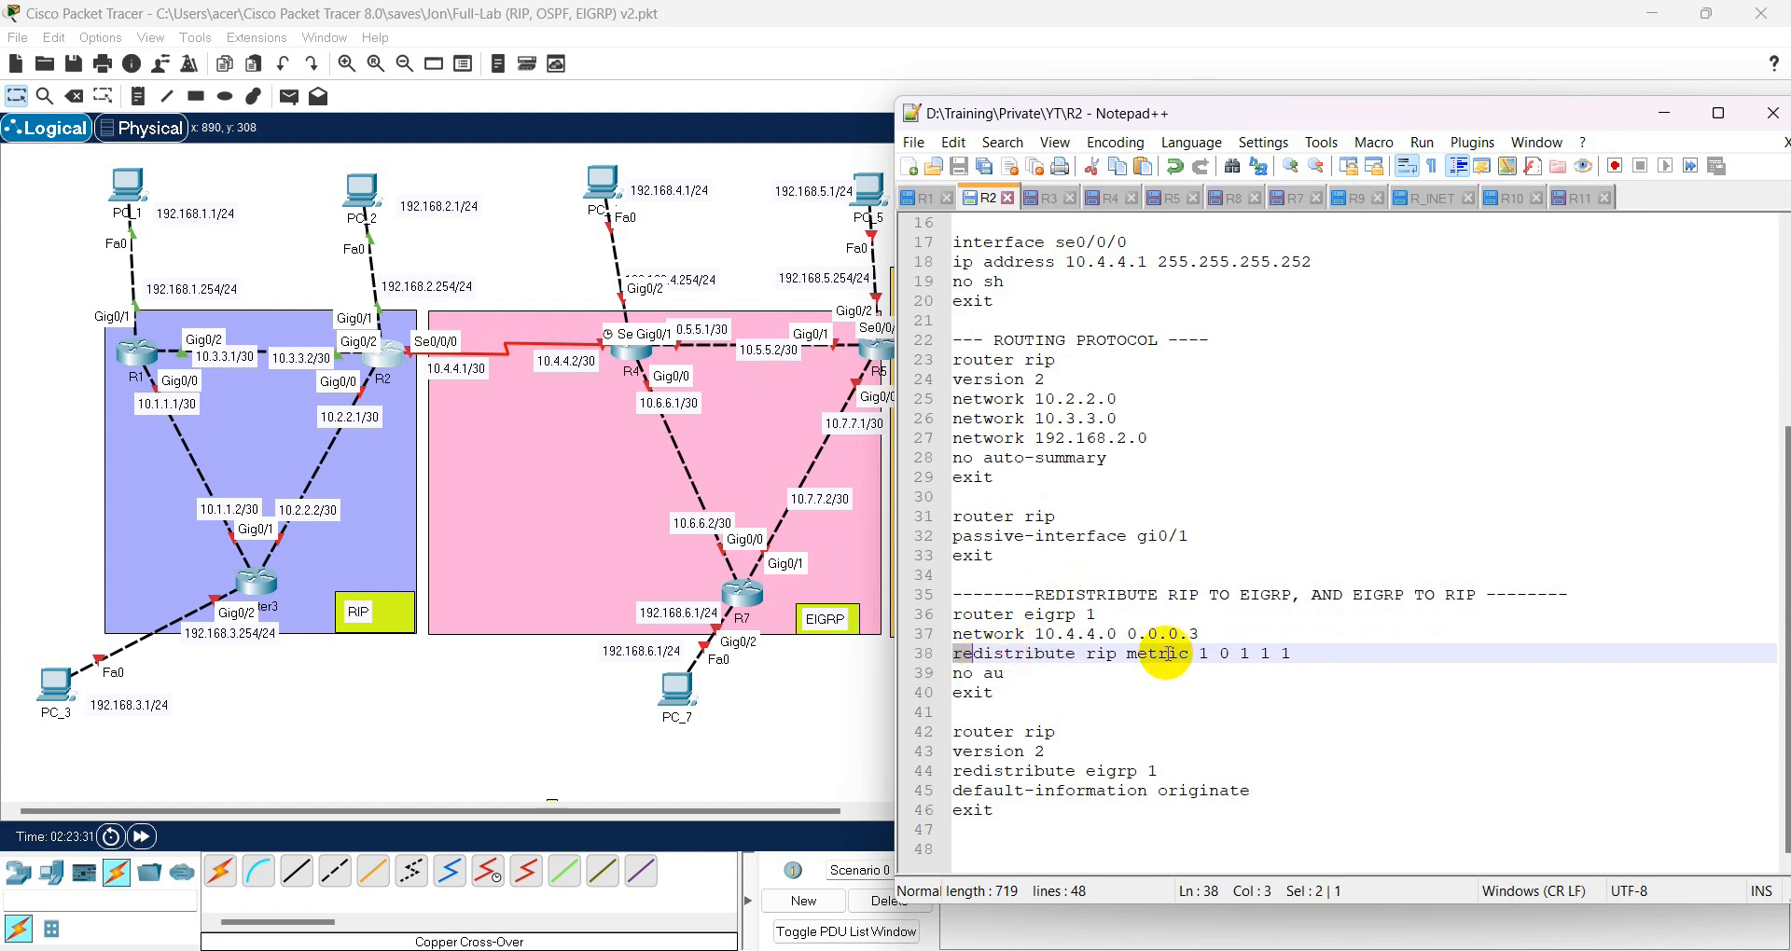
click(1014, 653)
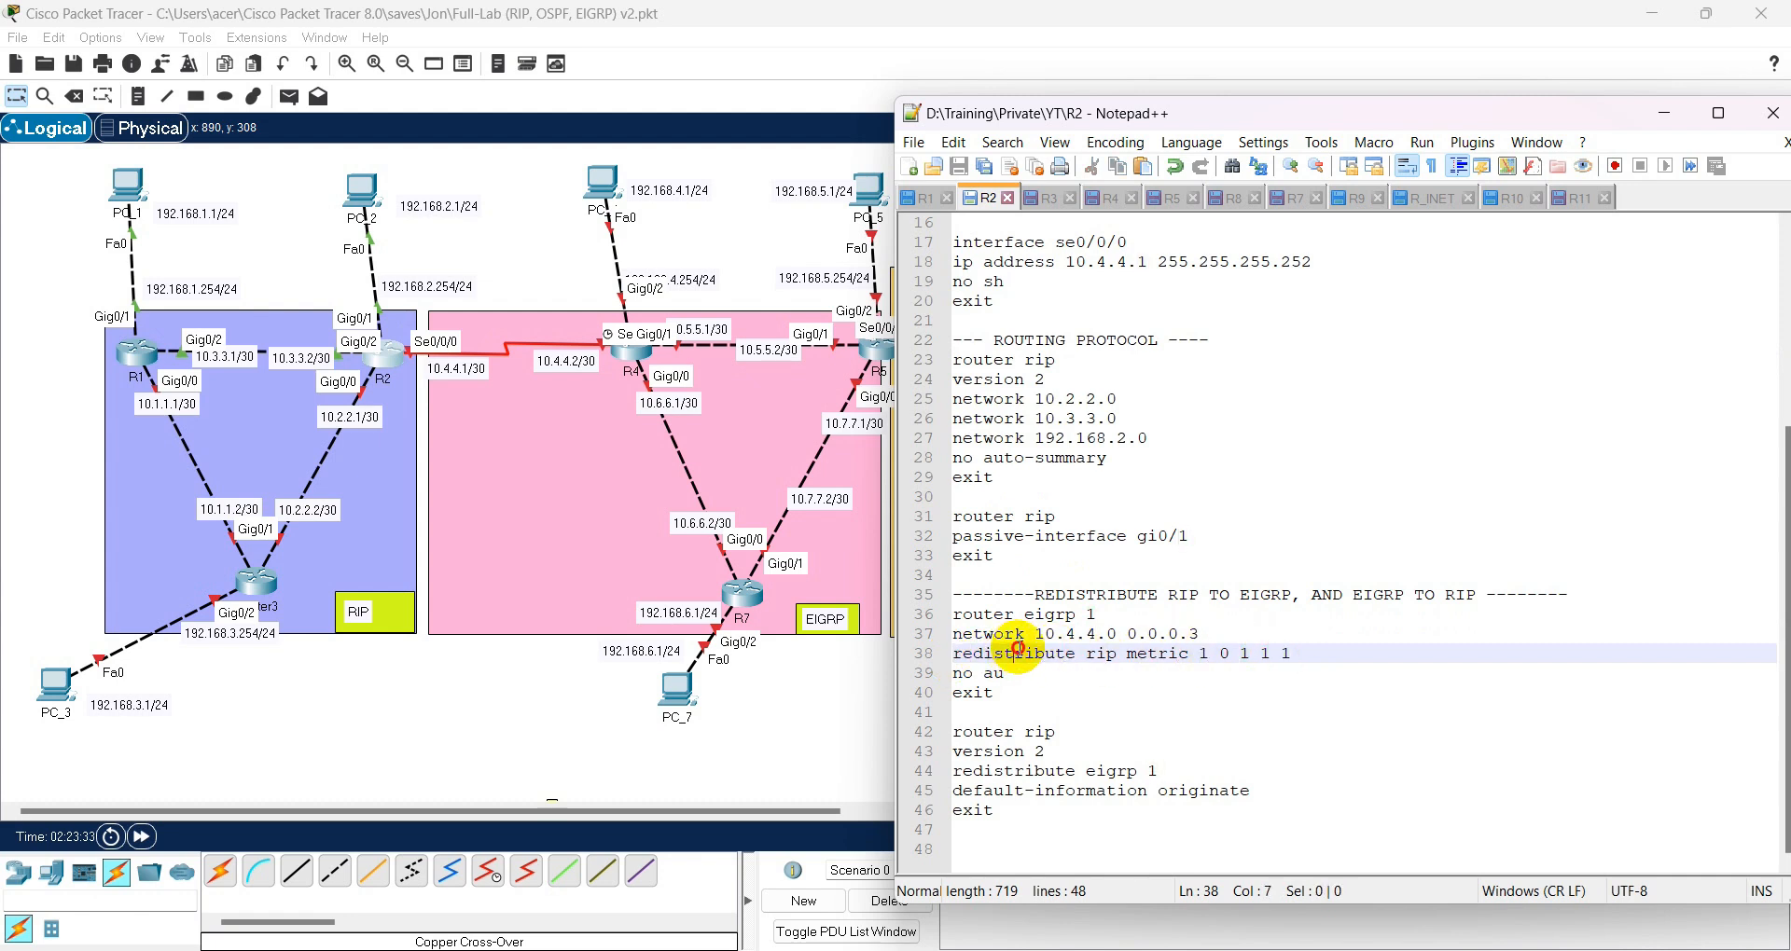
double_click(1096, 654)
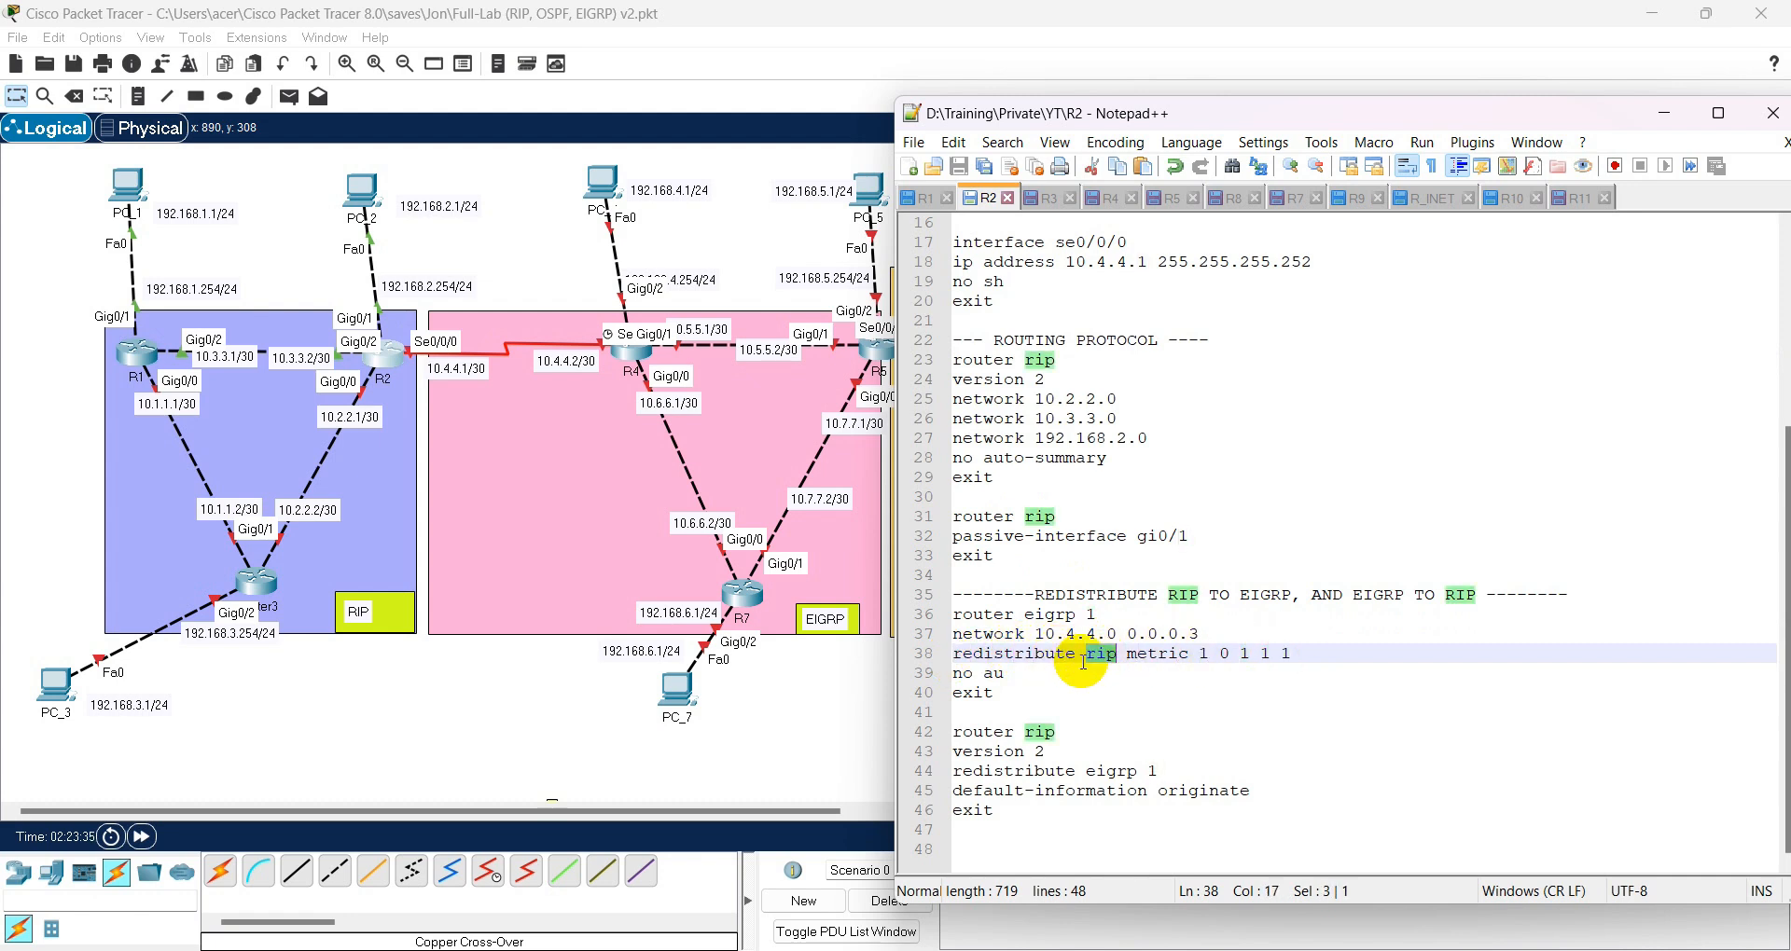
click(1157, 654)
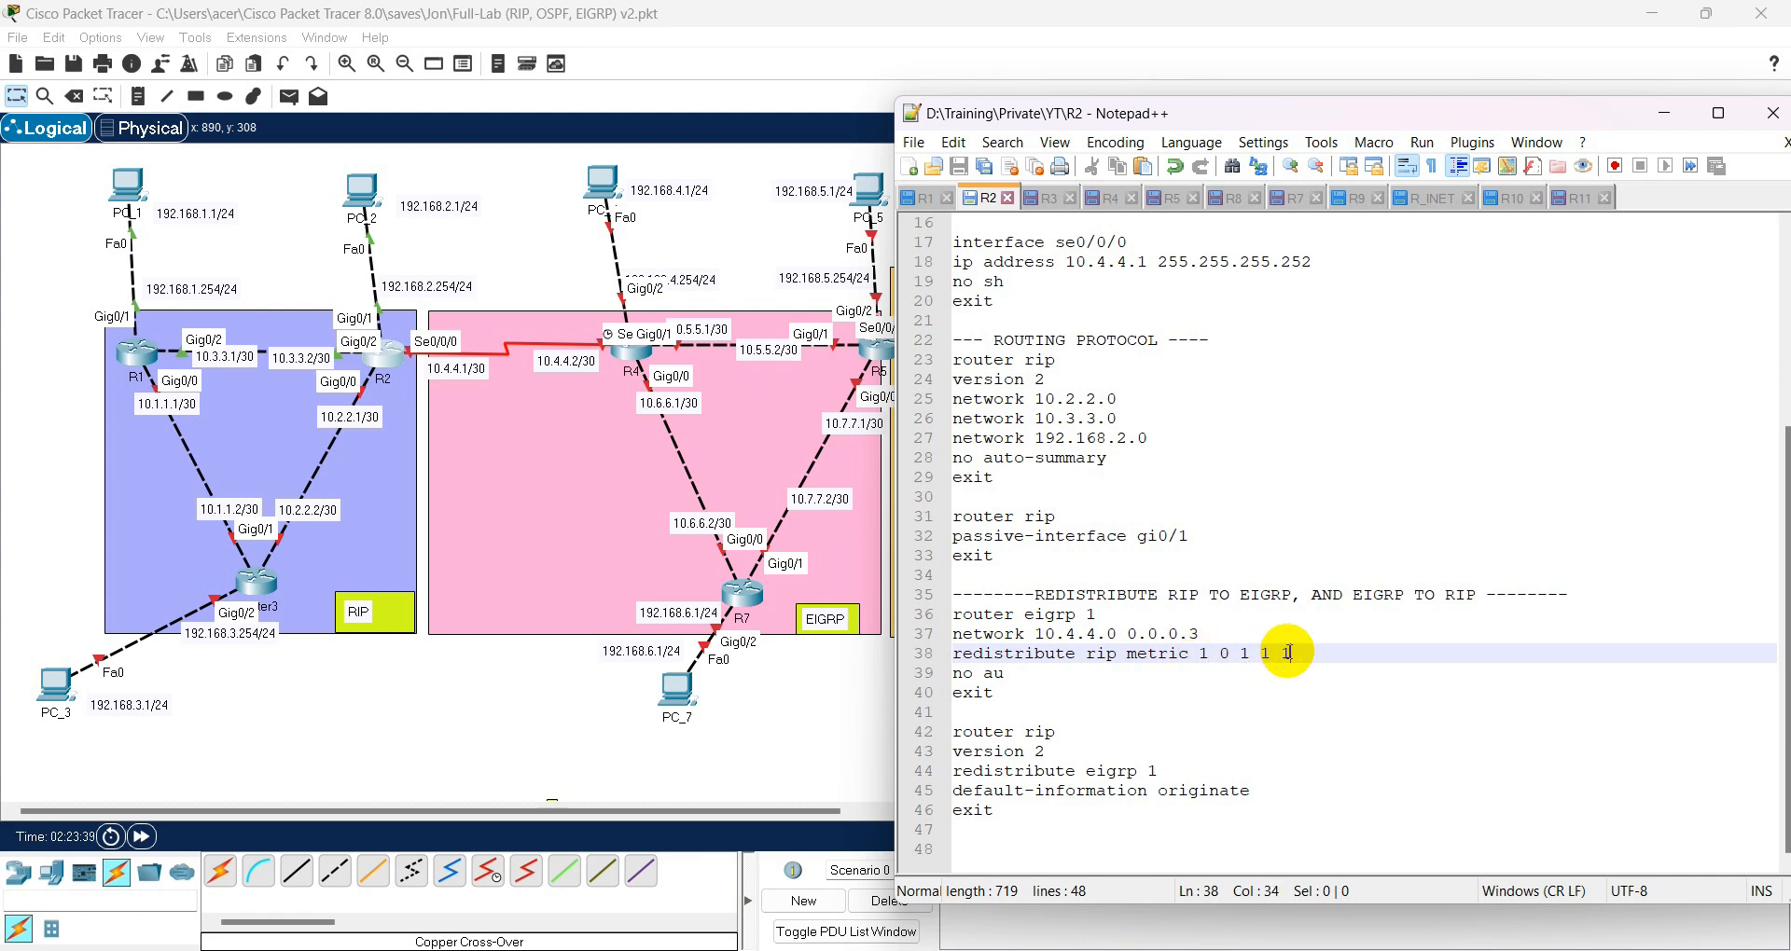
- Complete the abbreviated no au line in the router eigrp 1 block of R2's script as no auto-summary
click(1009, 673)
text(to)
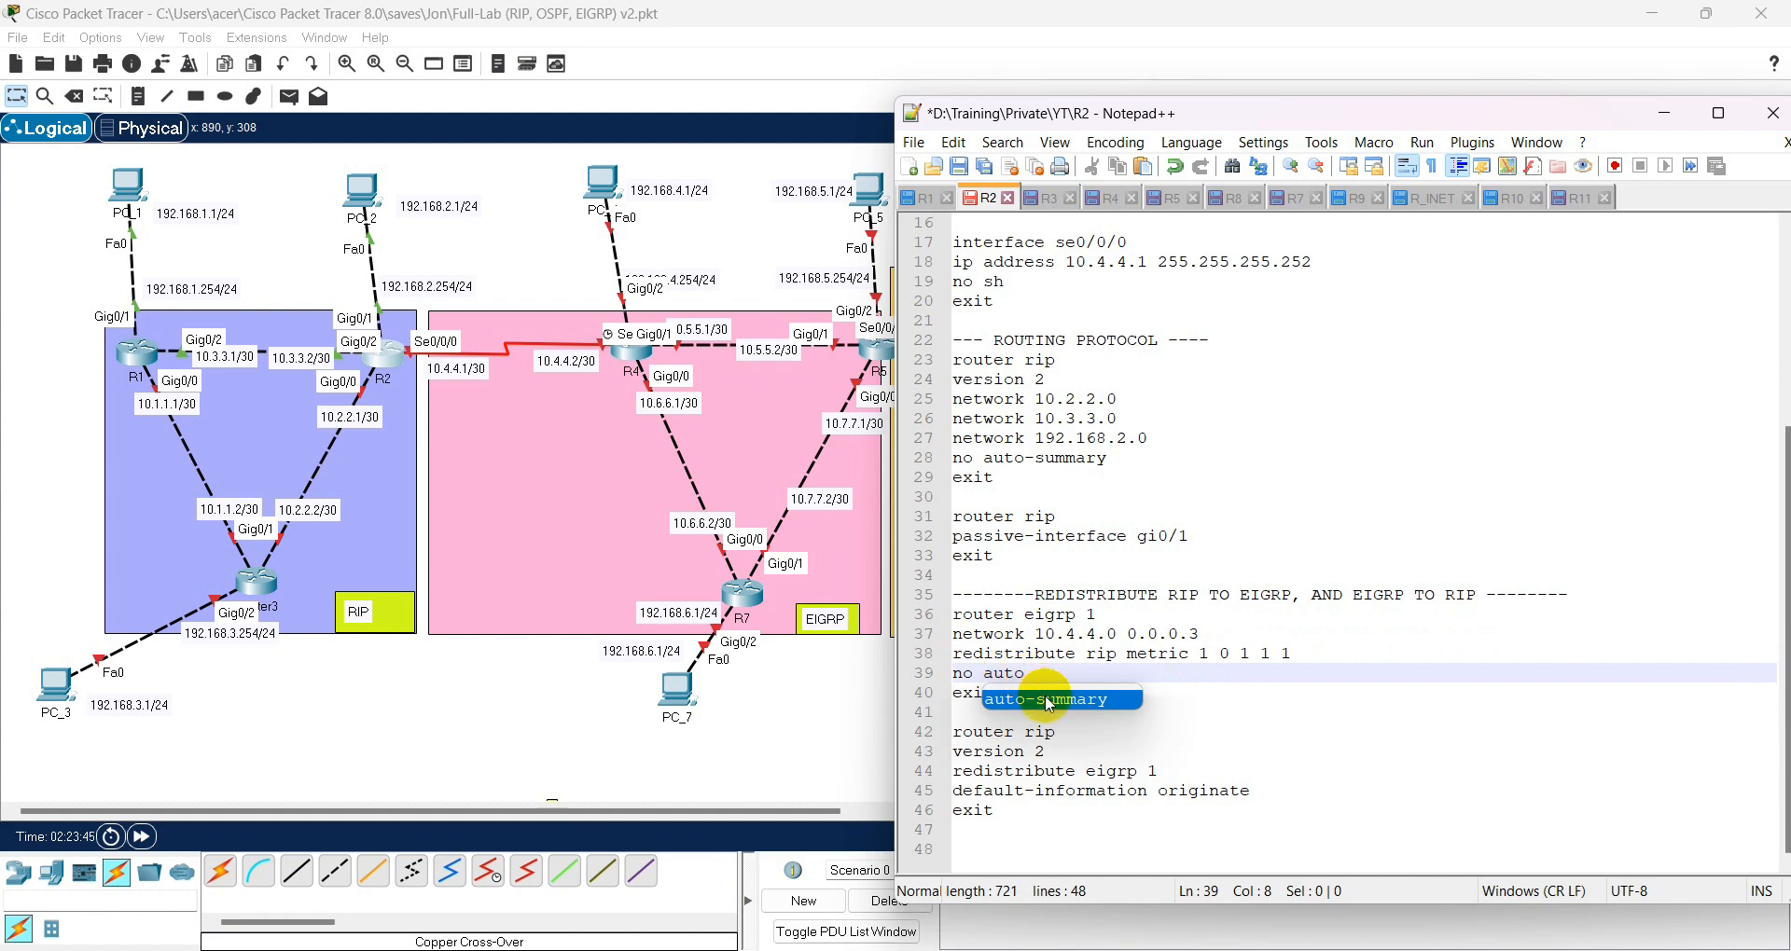
double_click(1049, 699)
click(1047, 712)
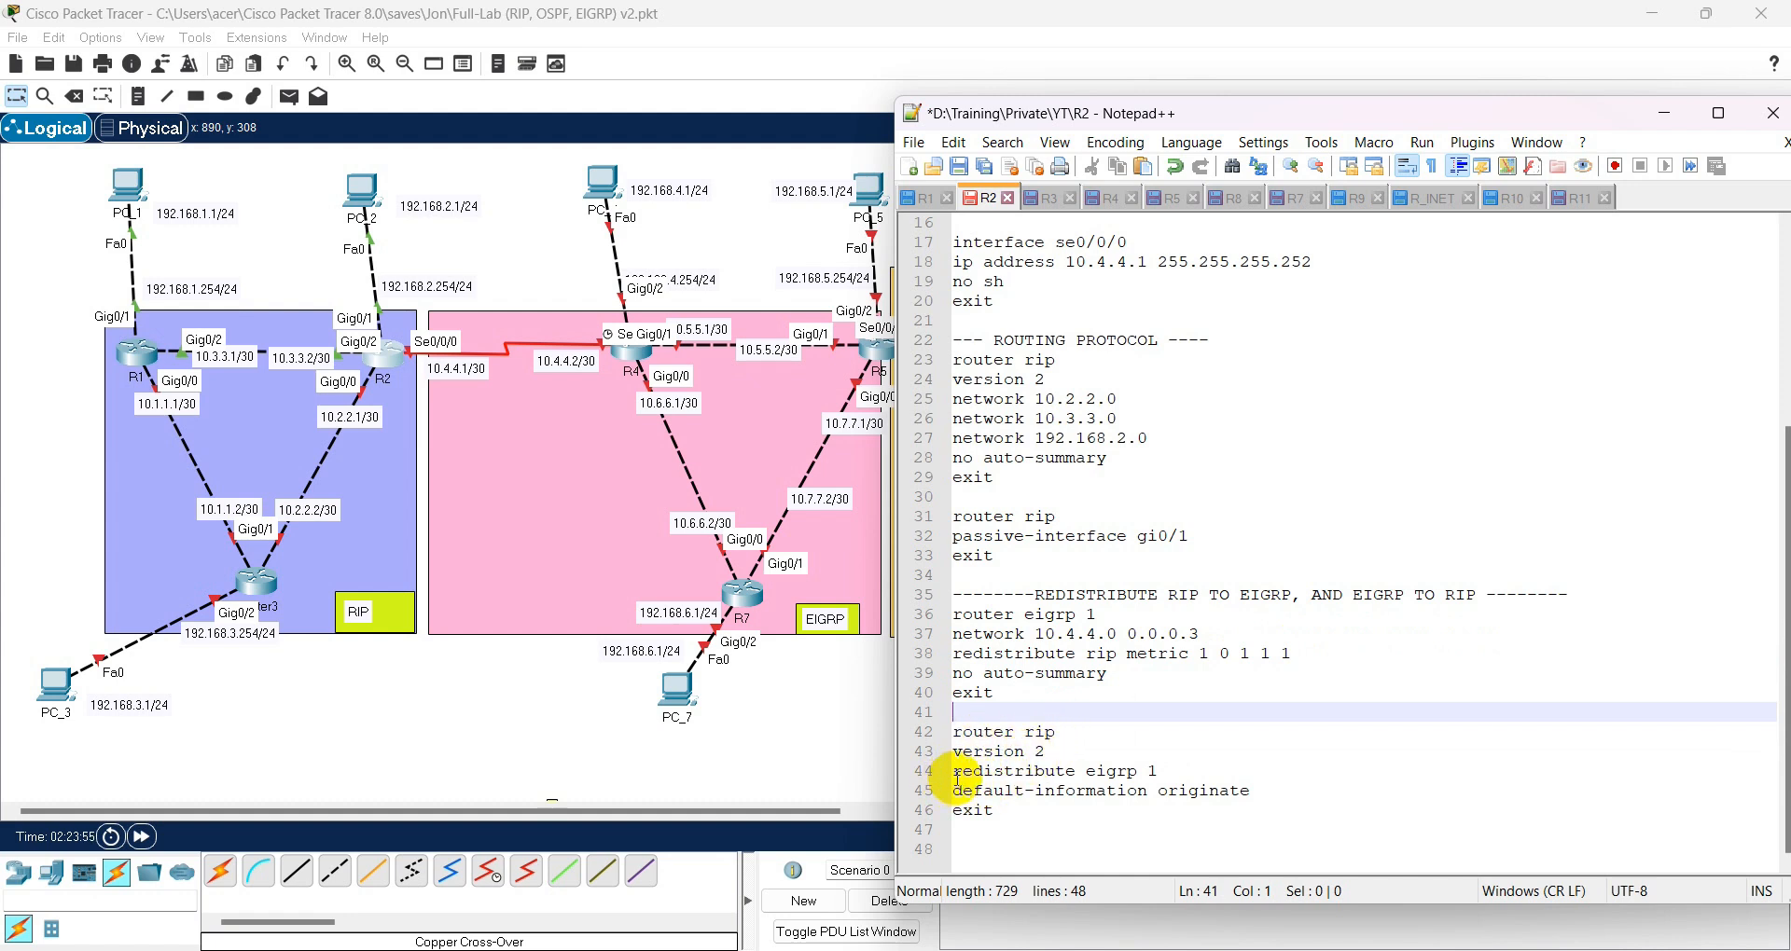
- Examine the redistribute eigrp 1 and default-information originate statements in the final router rip block of R2's script
drag(958, 776, 1167, 767)
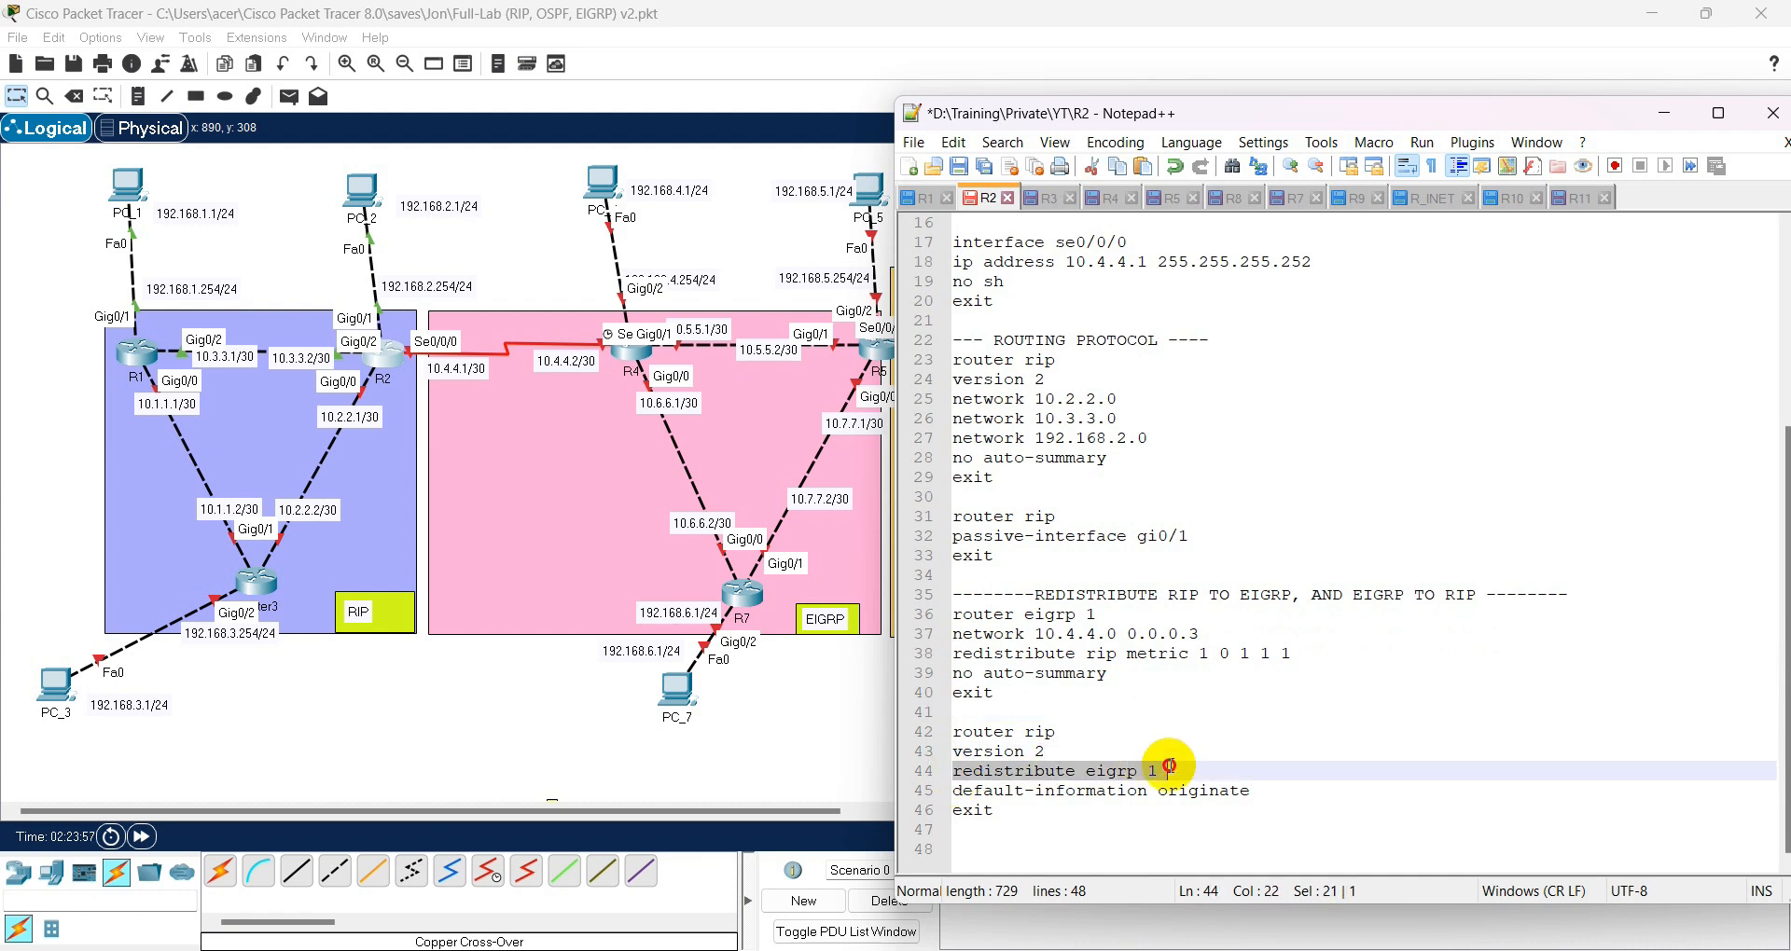
click(992, 808)
drag(958, 792, 1241, 787)
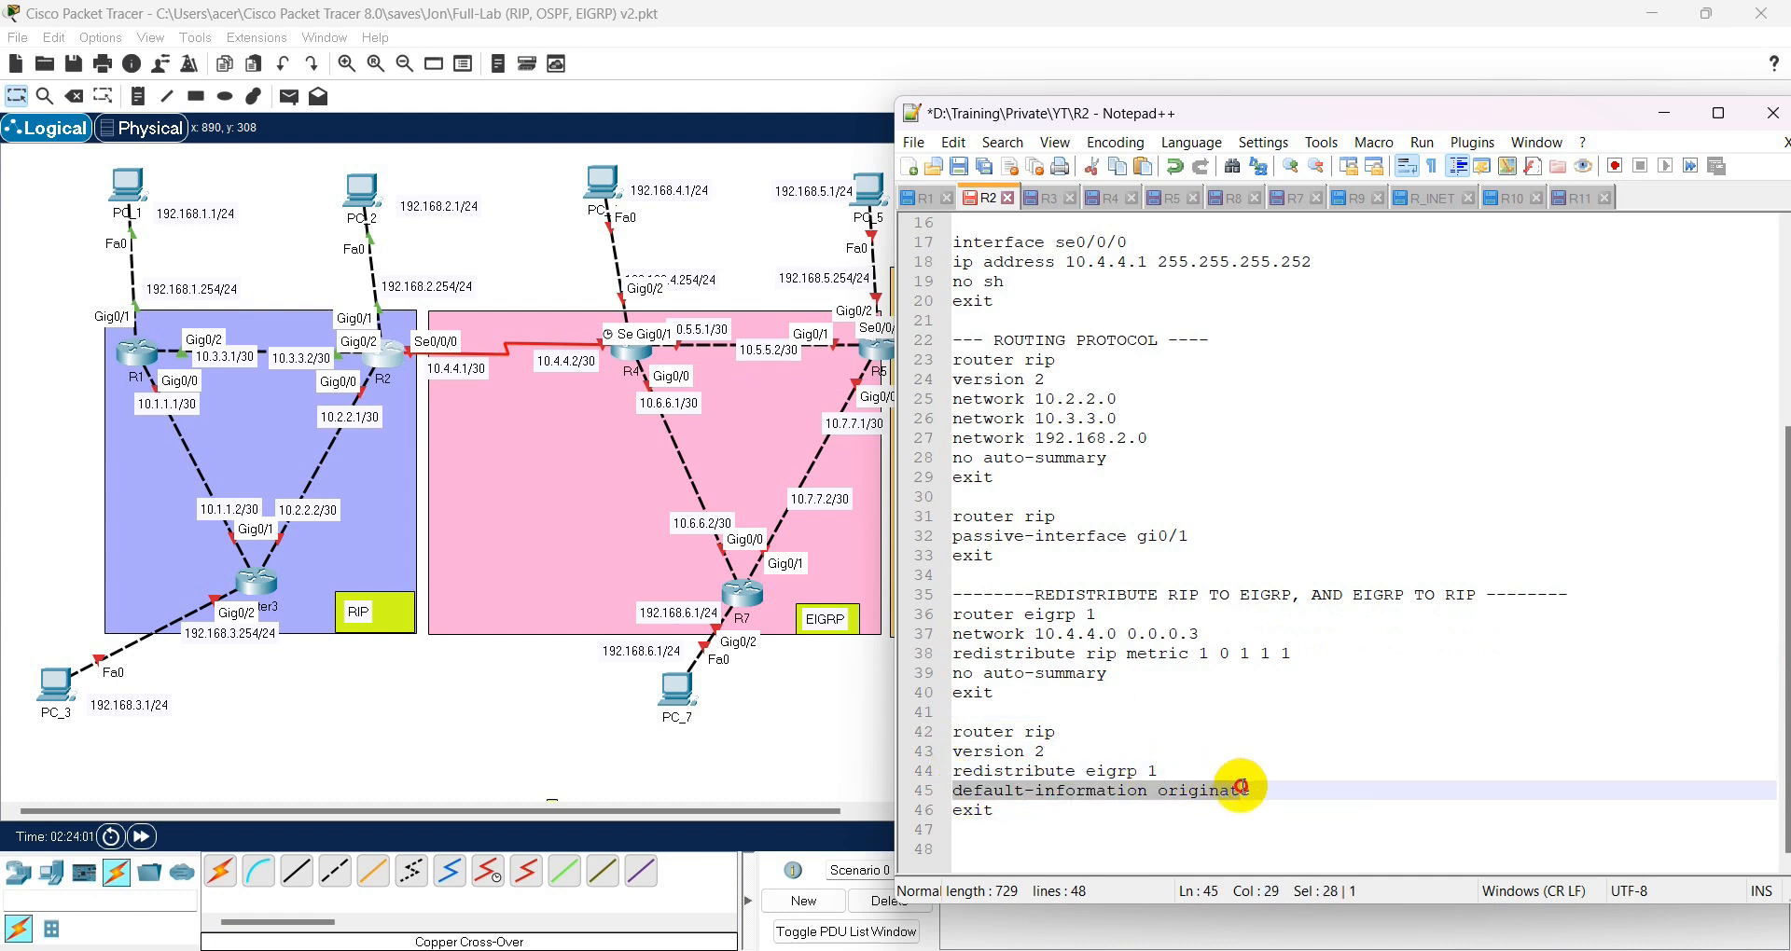
click(1019, 827)
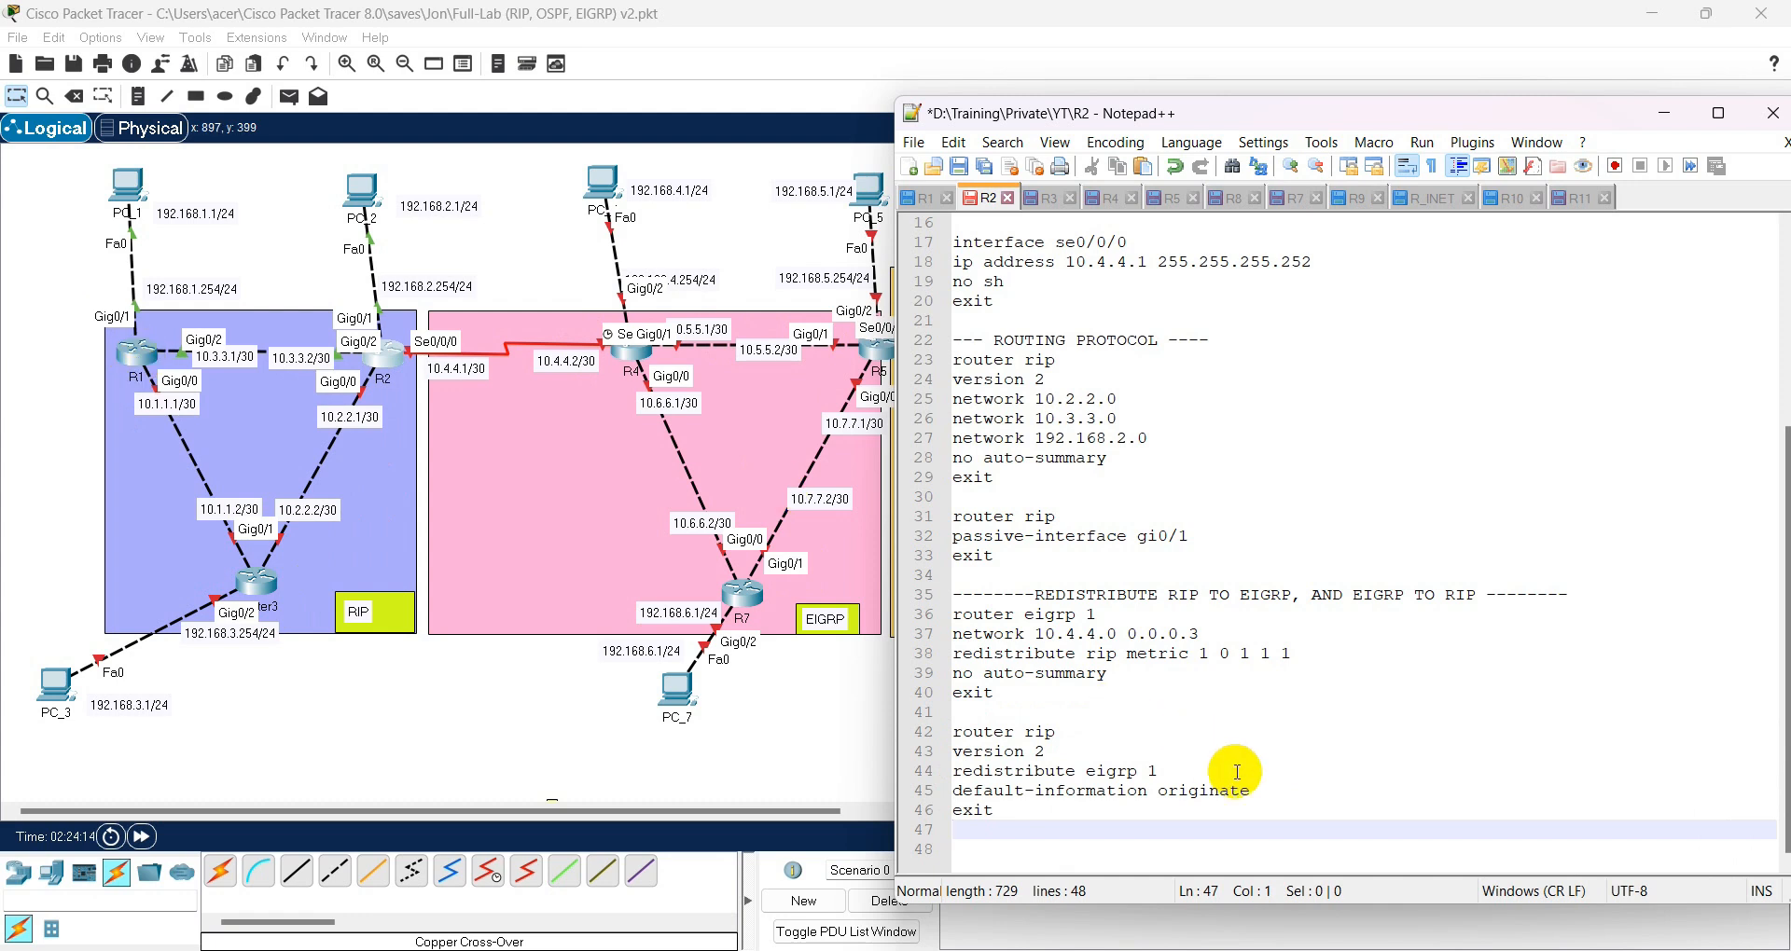
drag(1261, 790, 951, 790)
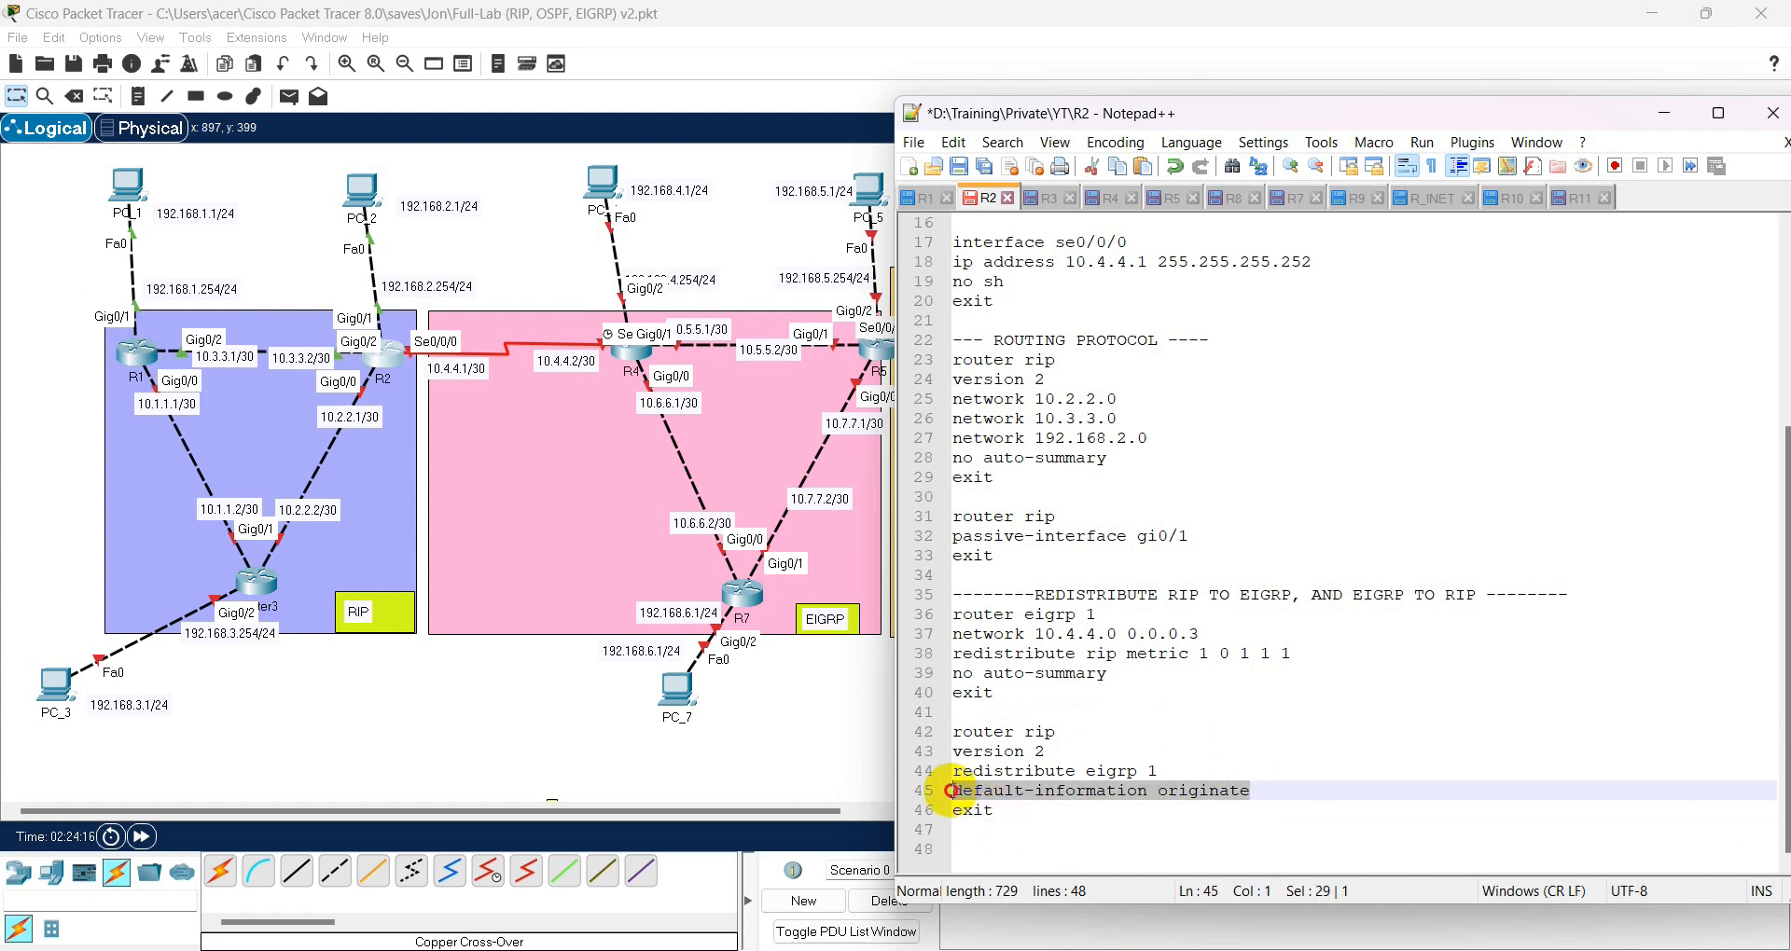
drag(961, 793, 1254, 788)
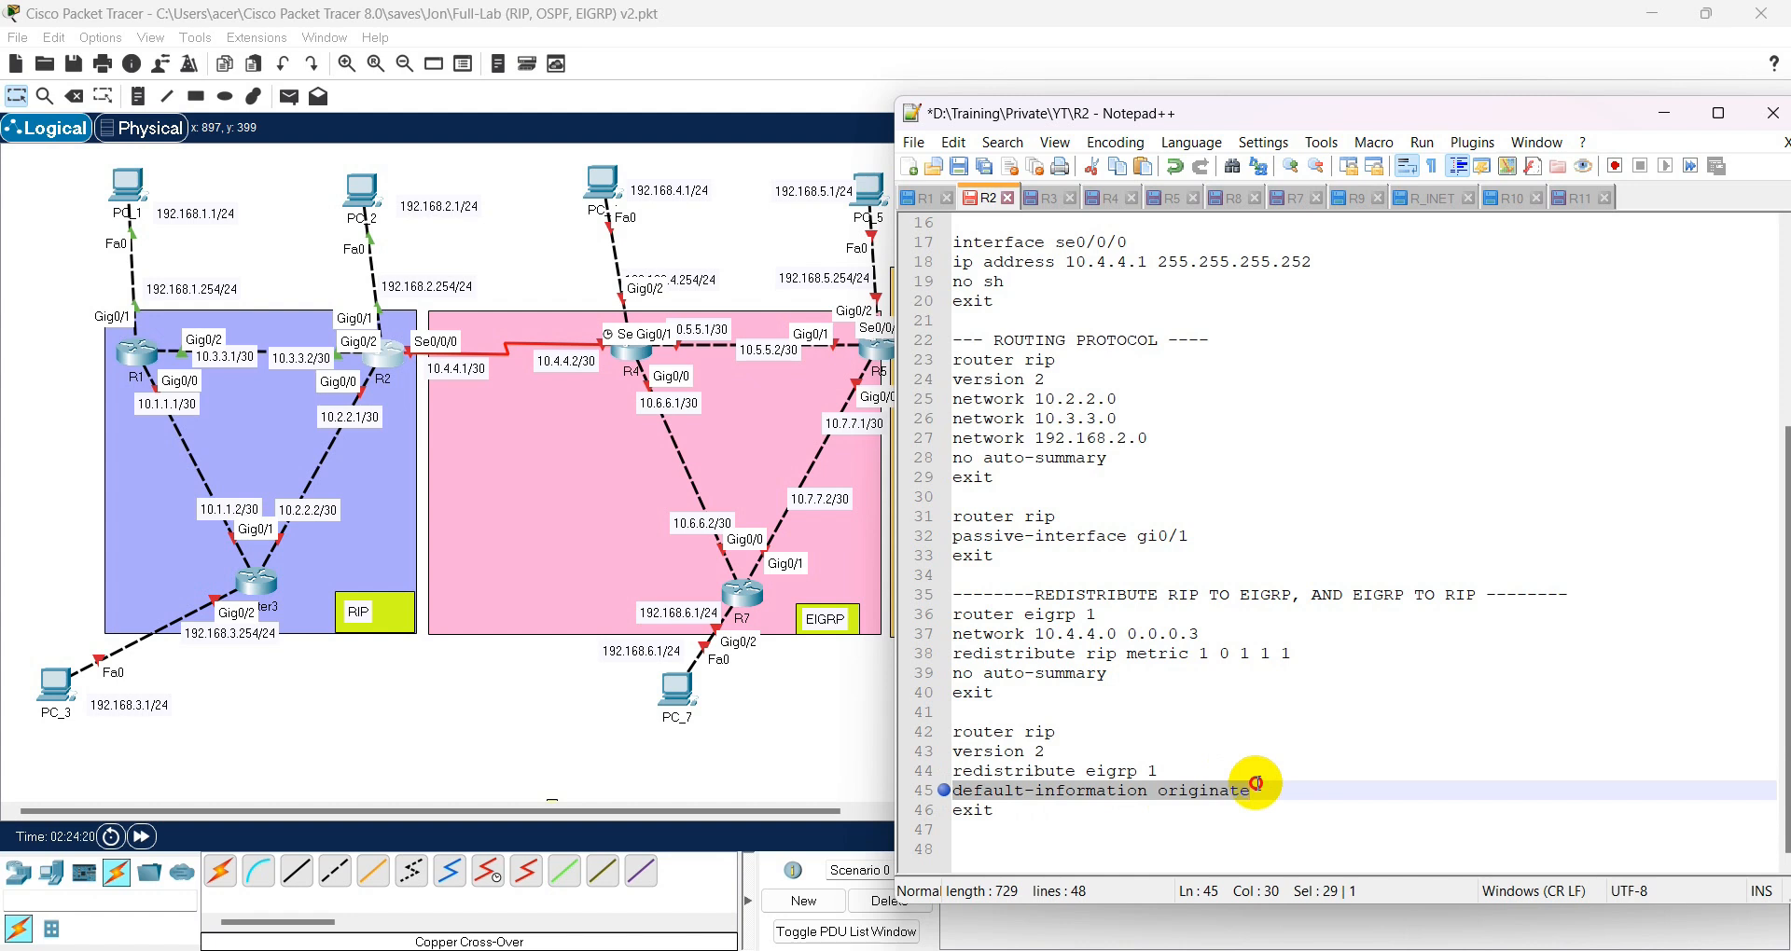
click(1257, 783)
drag(1259, 785, 931, 788)
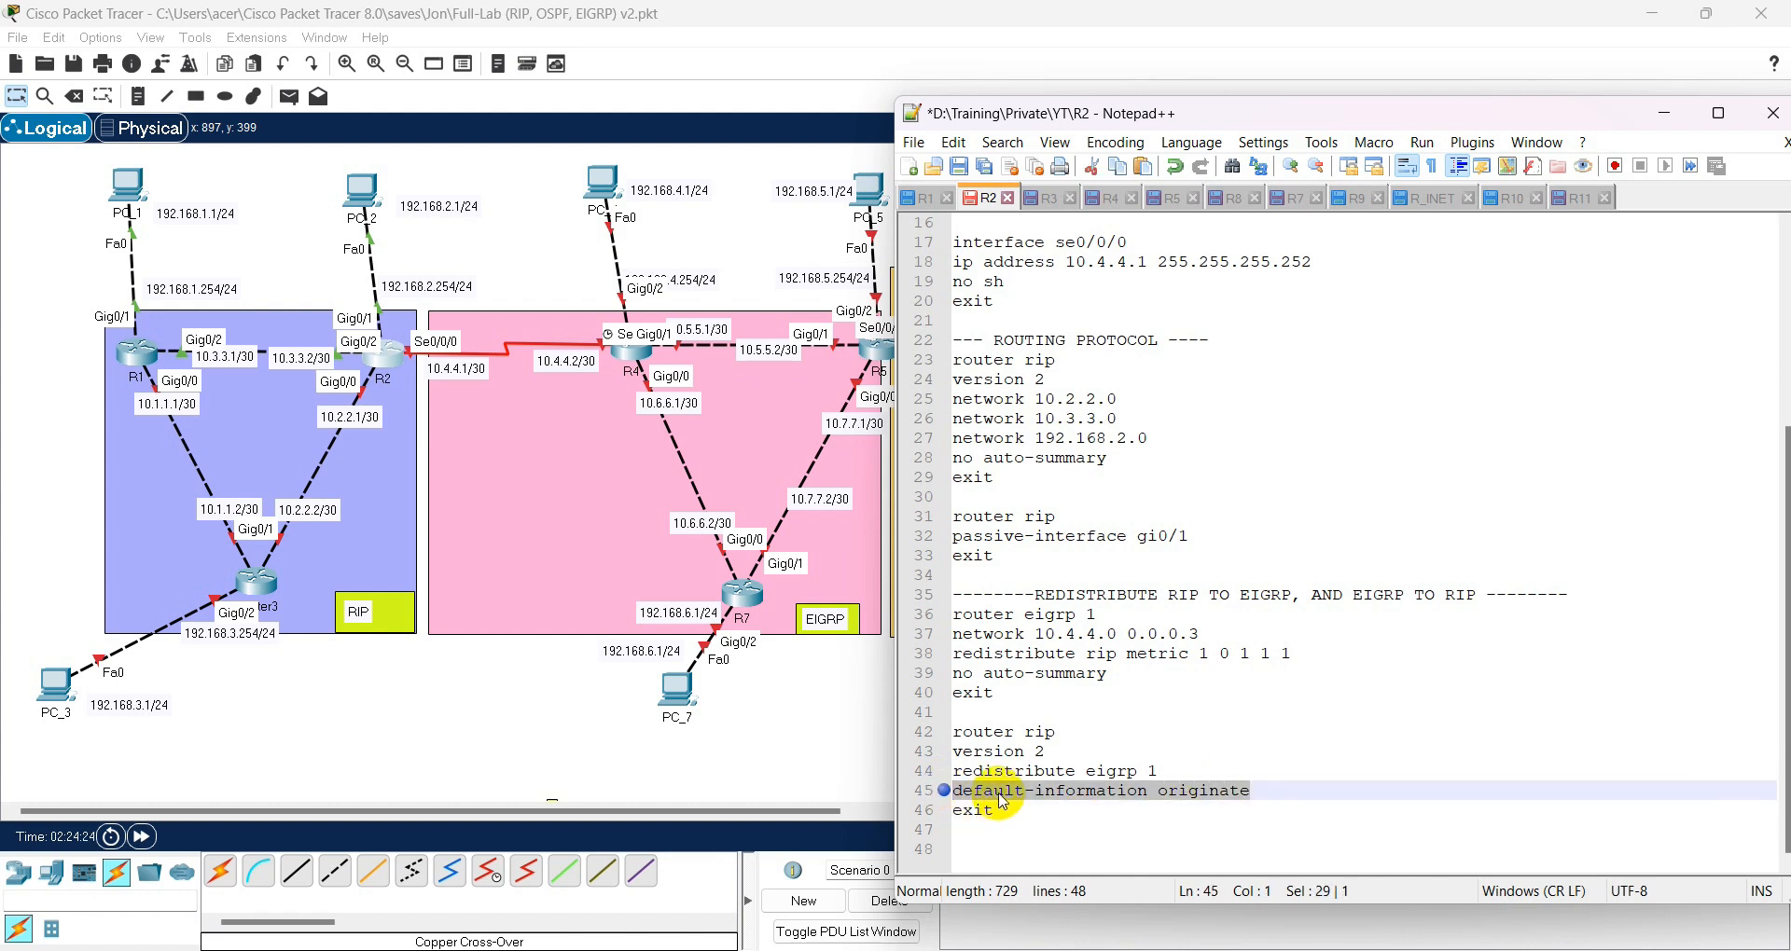
click(1014, 754)
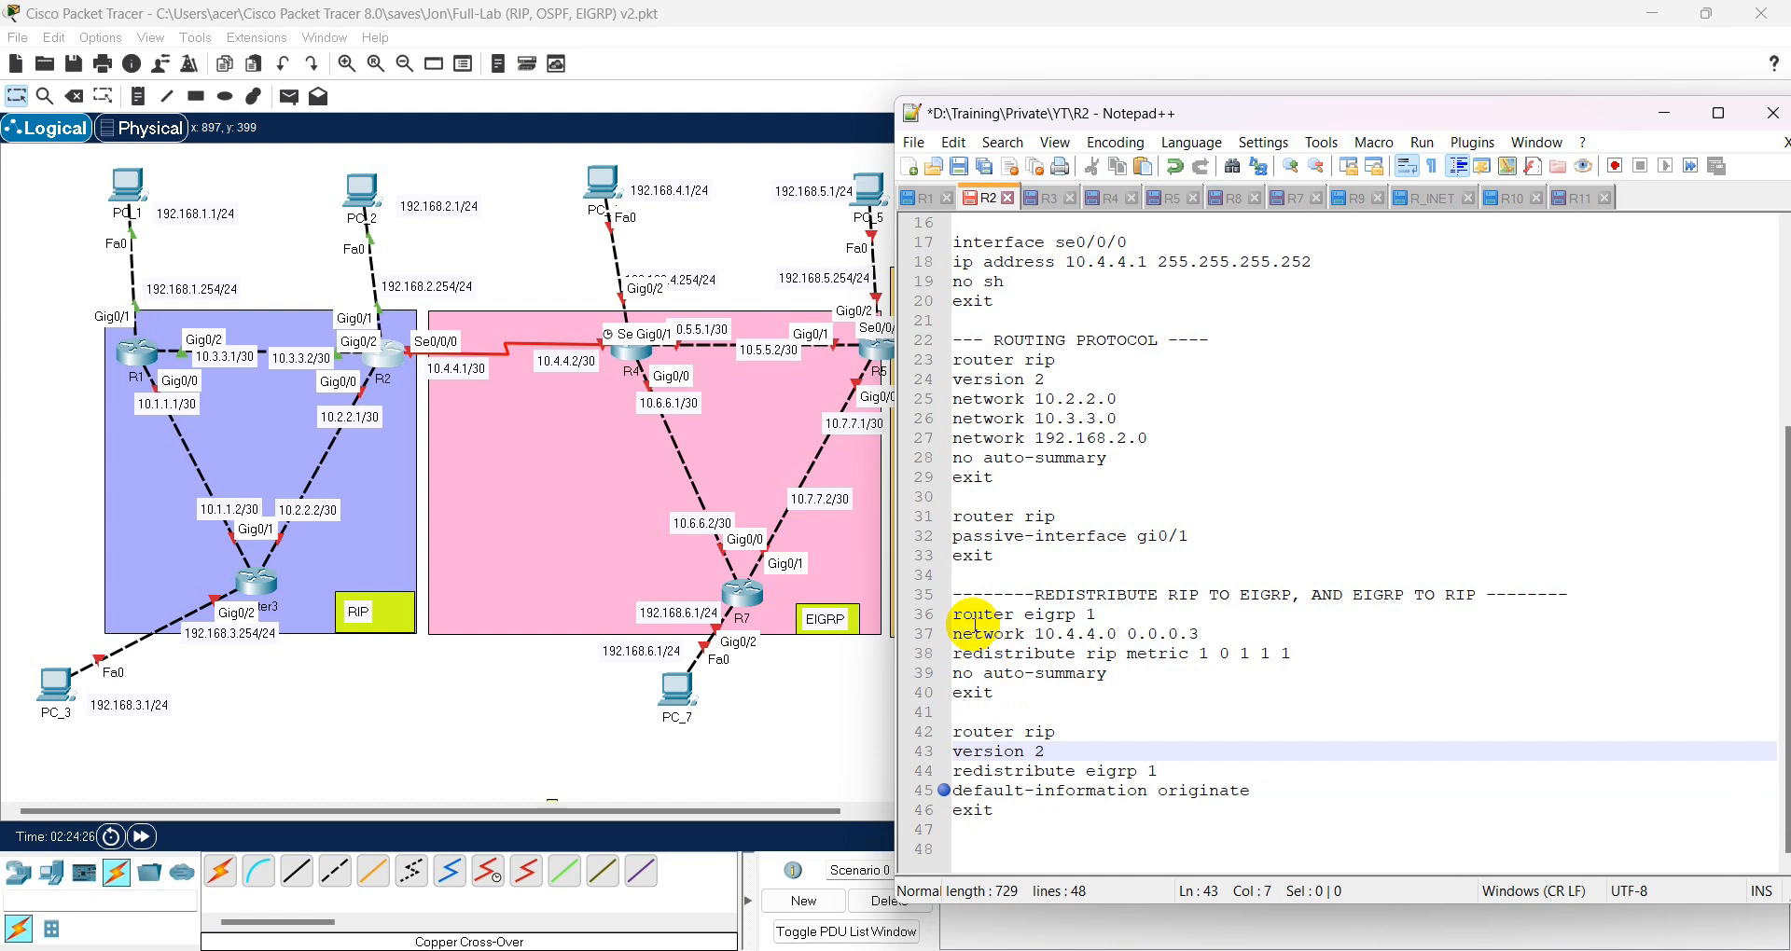
- Copy R2's redistribution commands, from router eigrp 1 through the final exit of the router rip block
drag(956, 616, 996, 811)
right_click(1020, 788)
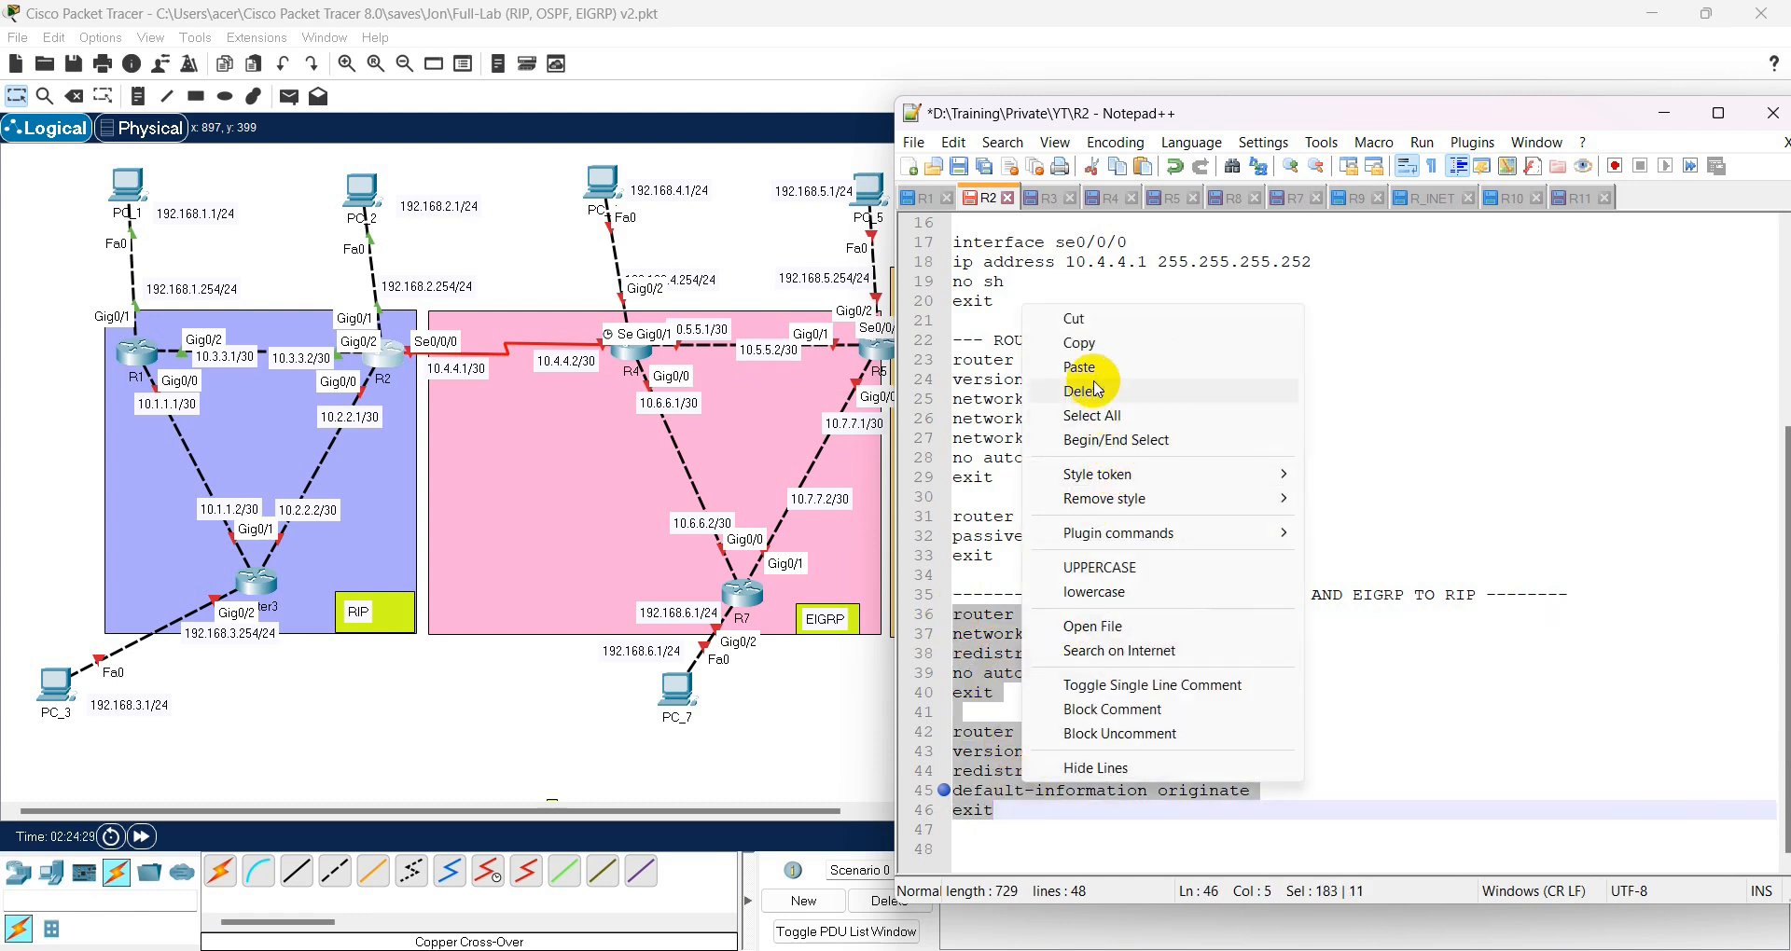
click(1080, 343)
click(1085, 340)
- Apply the copied redistribution block to R2: EIGRP 1 network 10.4.4.0 0.0.0.3, redistribute rip metric 1 0 1 1 1, RIP redistribute eigrp 1, default-information originate
click(373, 377)
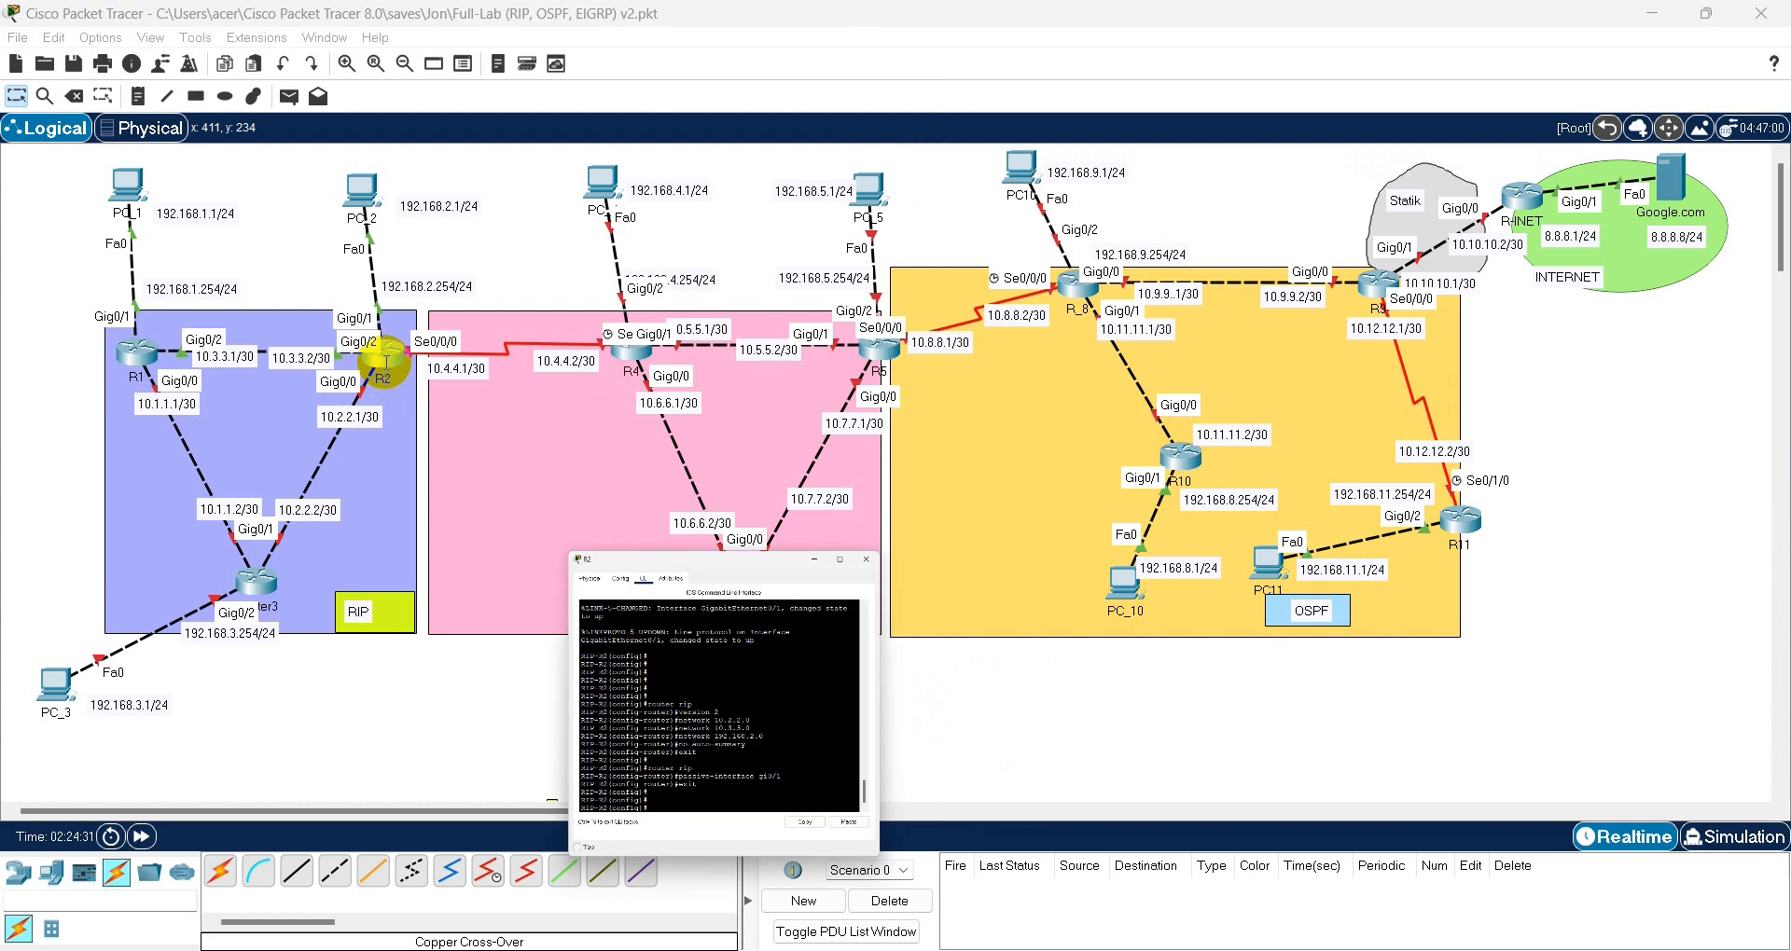
key(Return)
key(Return)
right_click(495, 435)
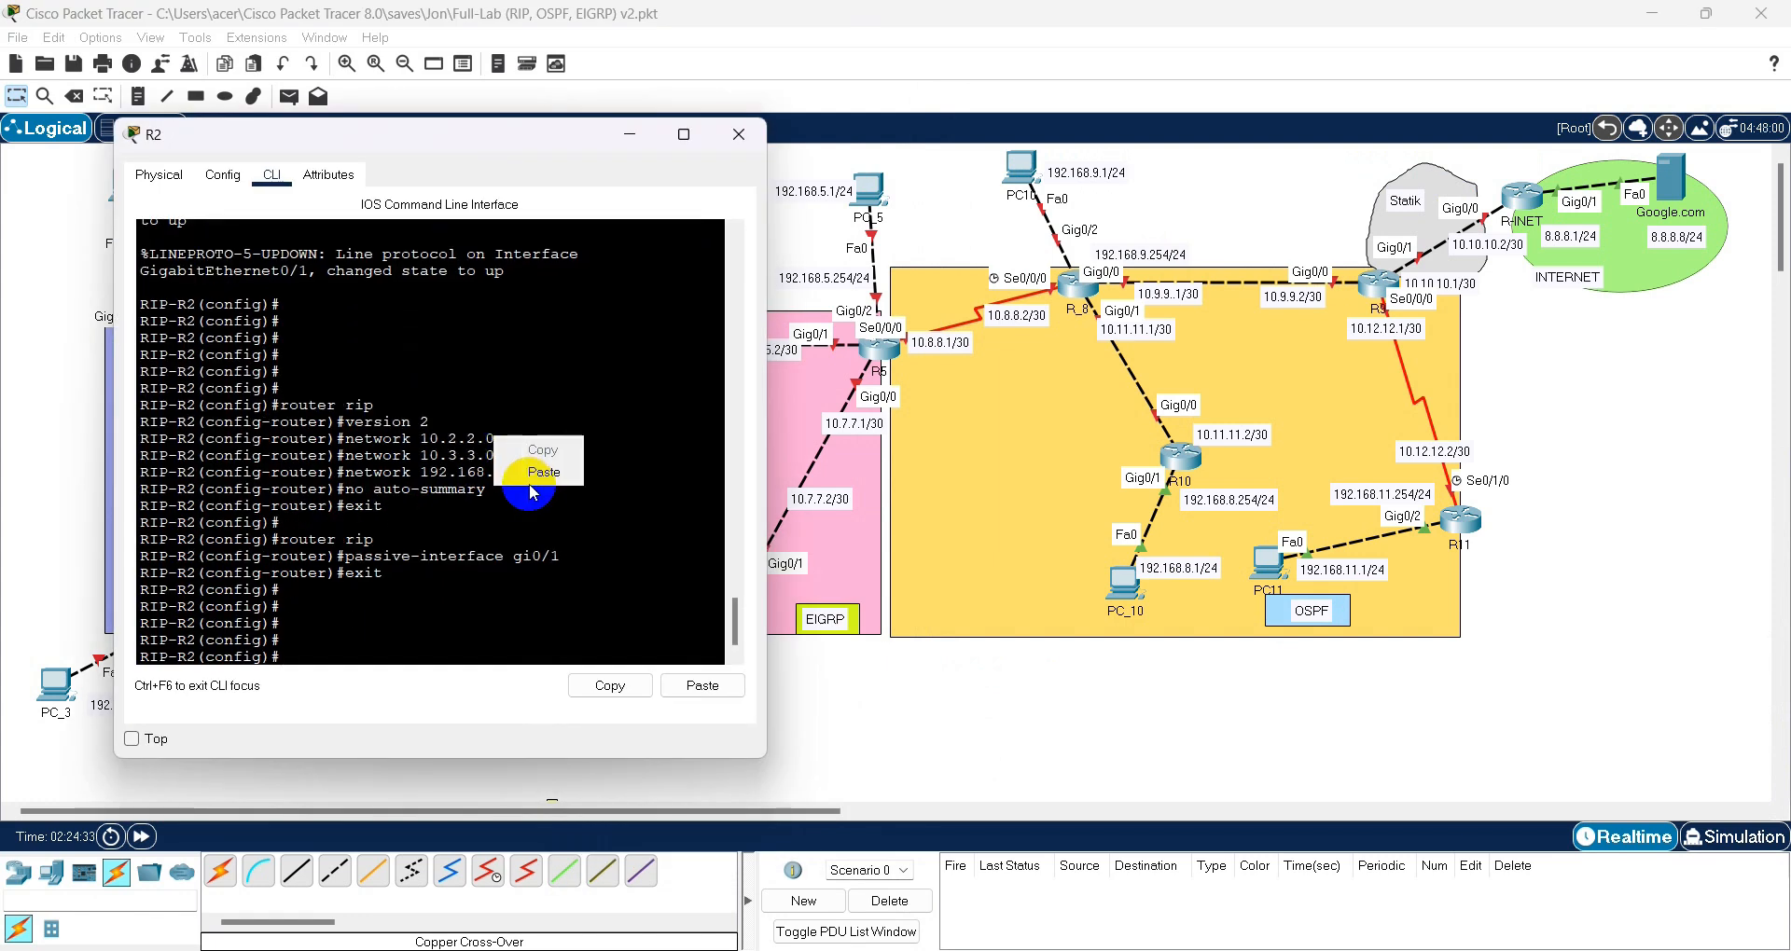
click(530, 467)
key(Return)
key(Return)
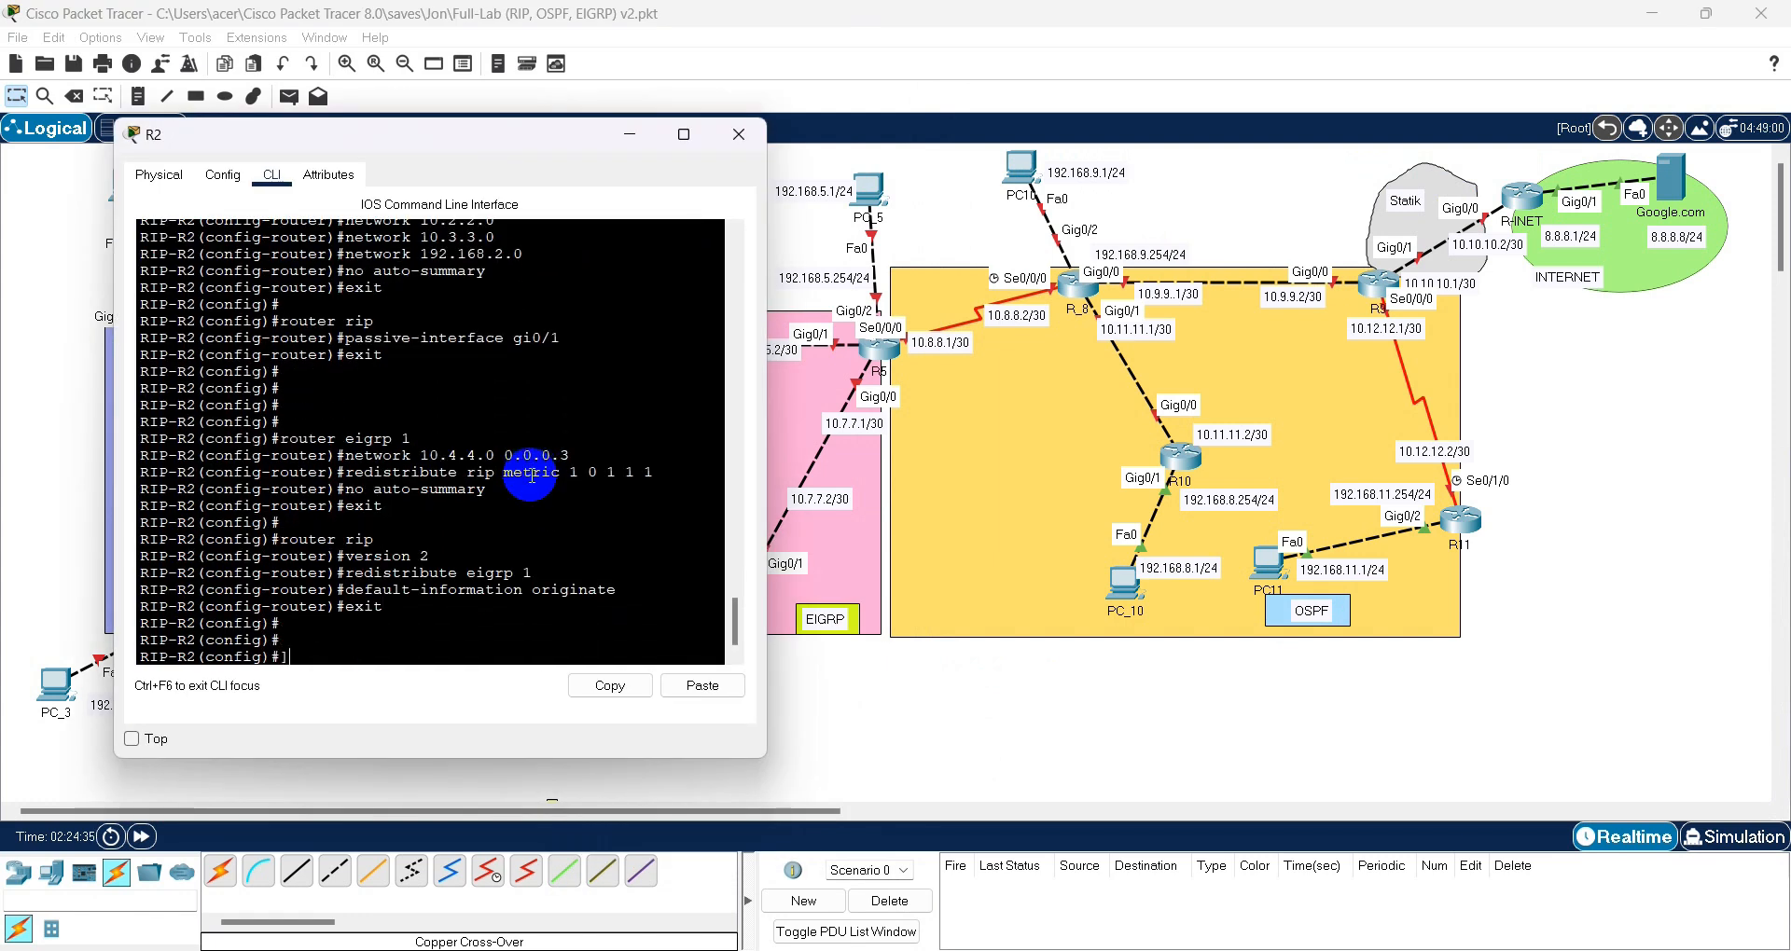
click(1011, 739)
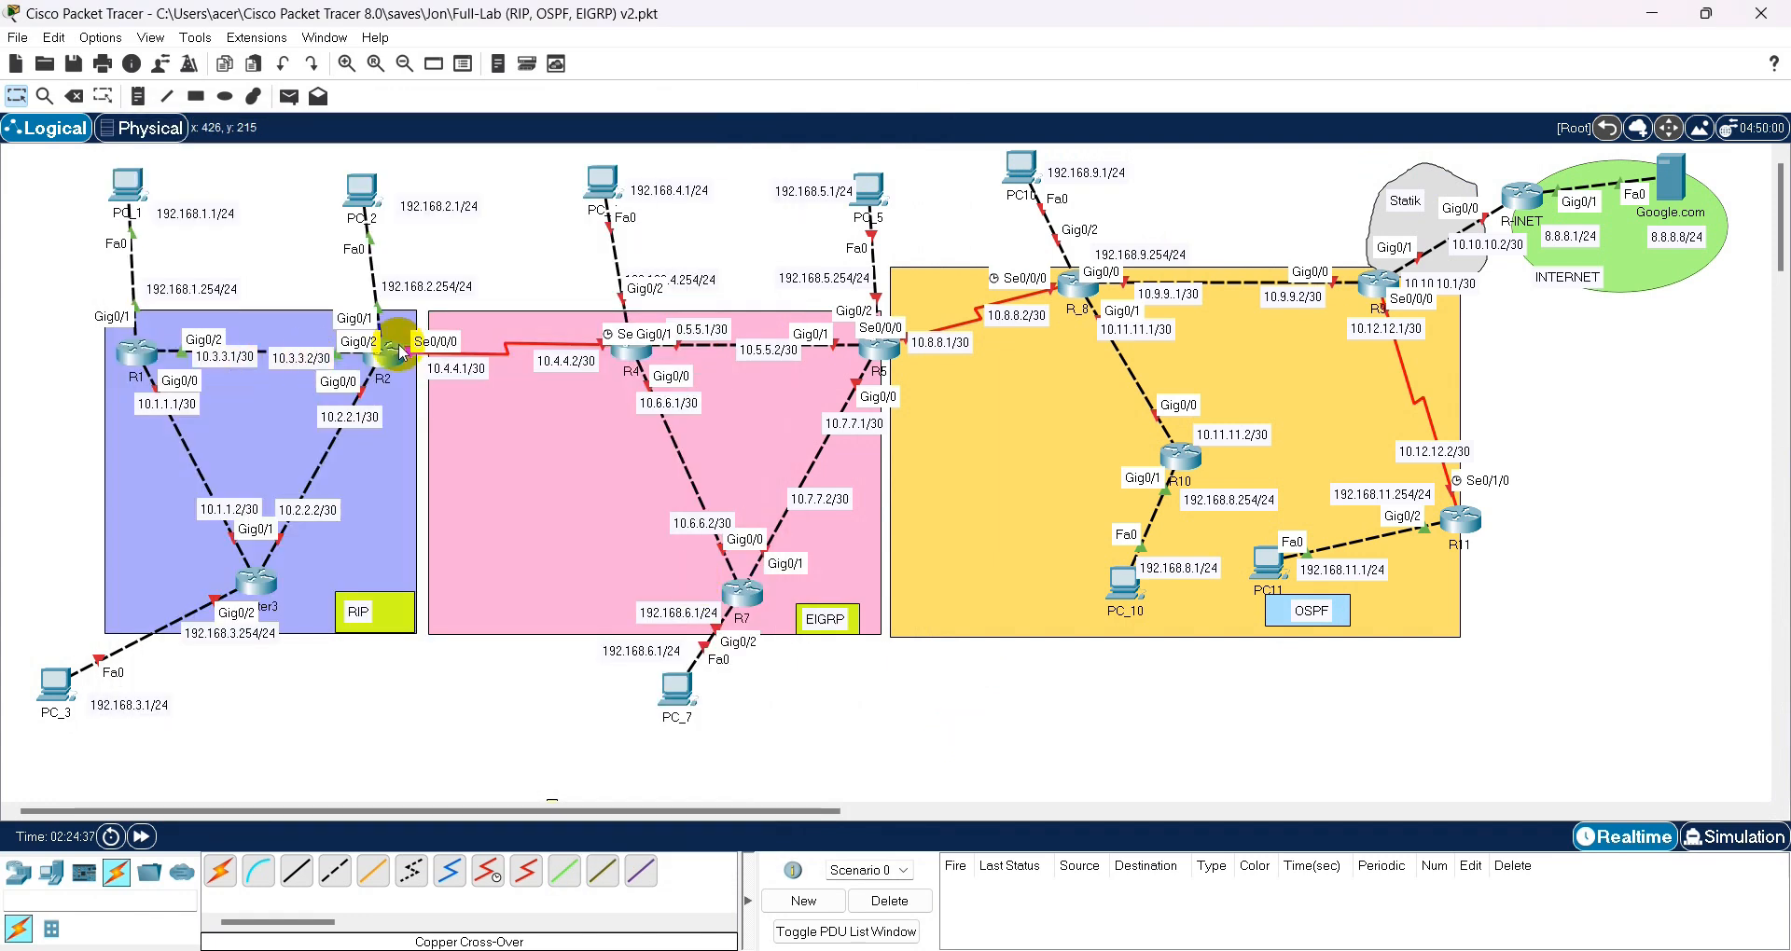
- Bring up Router3's command line, decline the initial configuration dialog and enter privileged mode
click(262, 595)
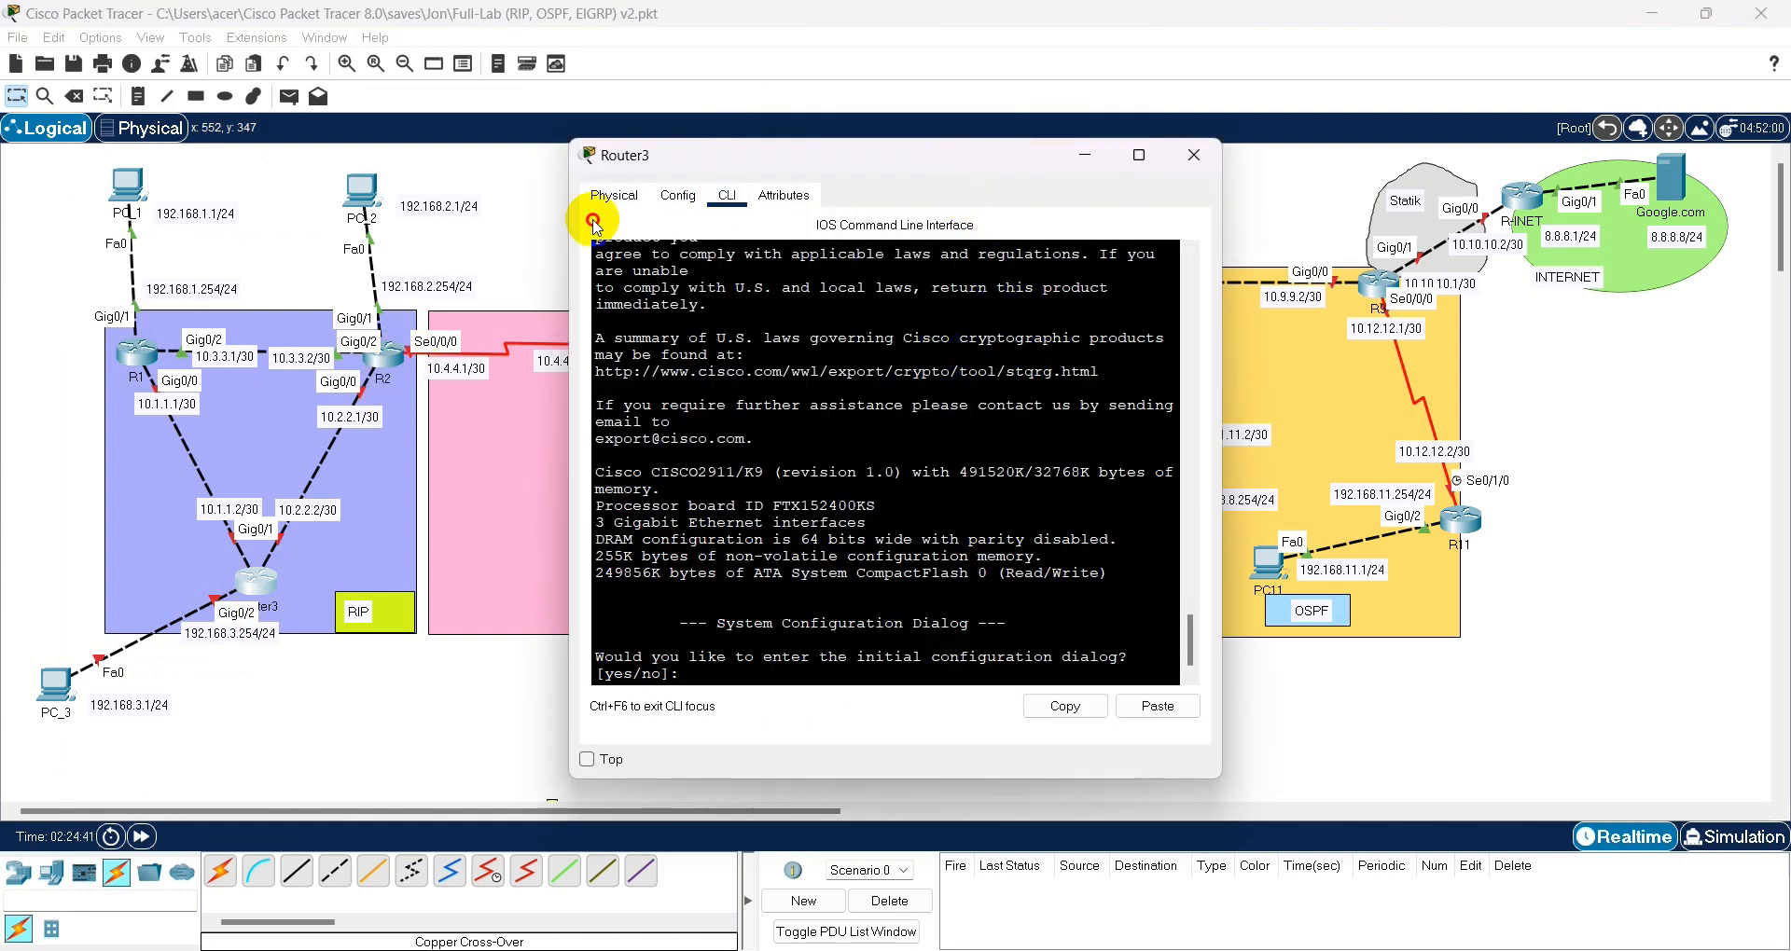
drag(705, 154, 280, 177)
drag(245, 444, 348, 436)
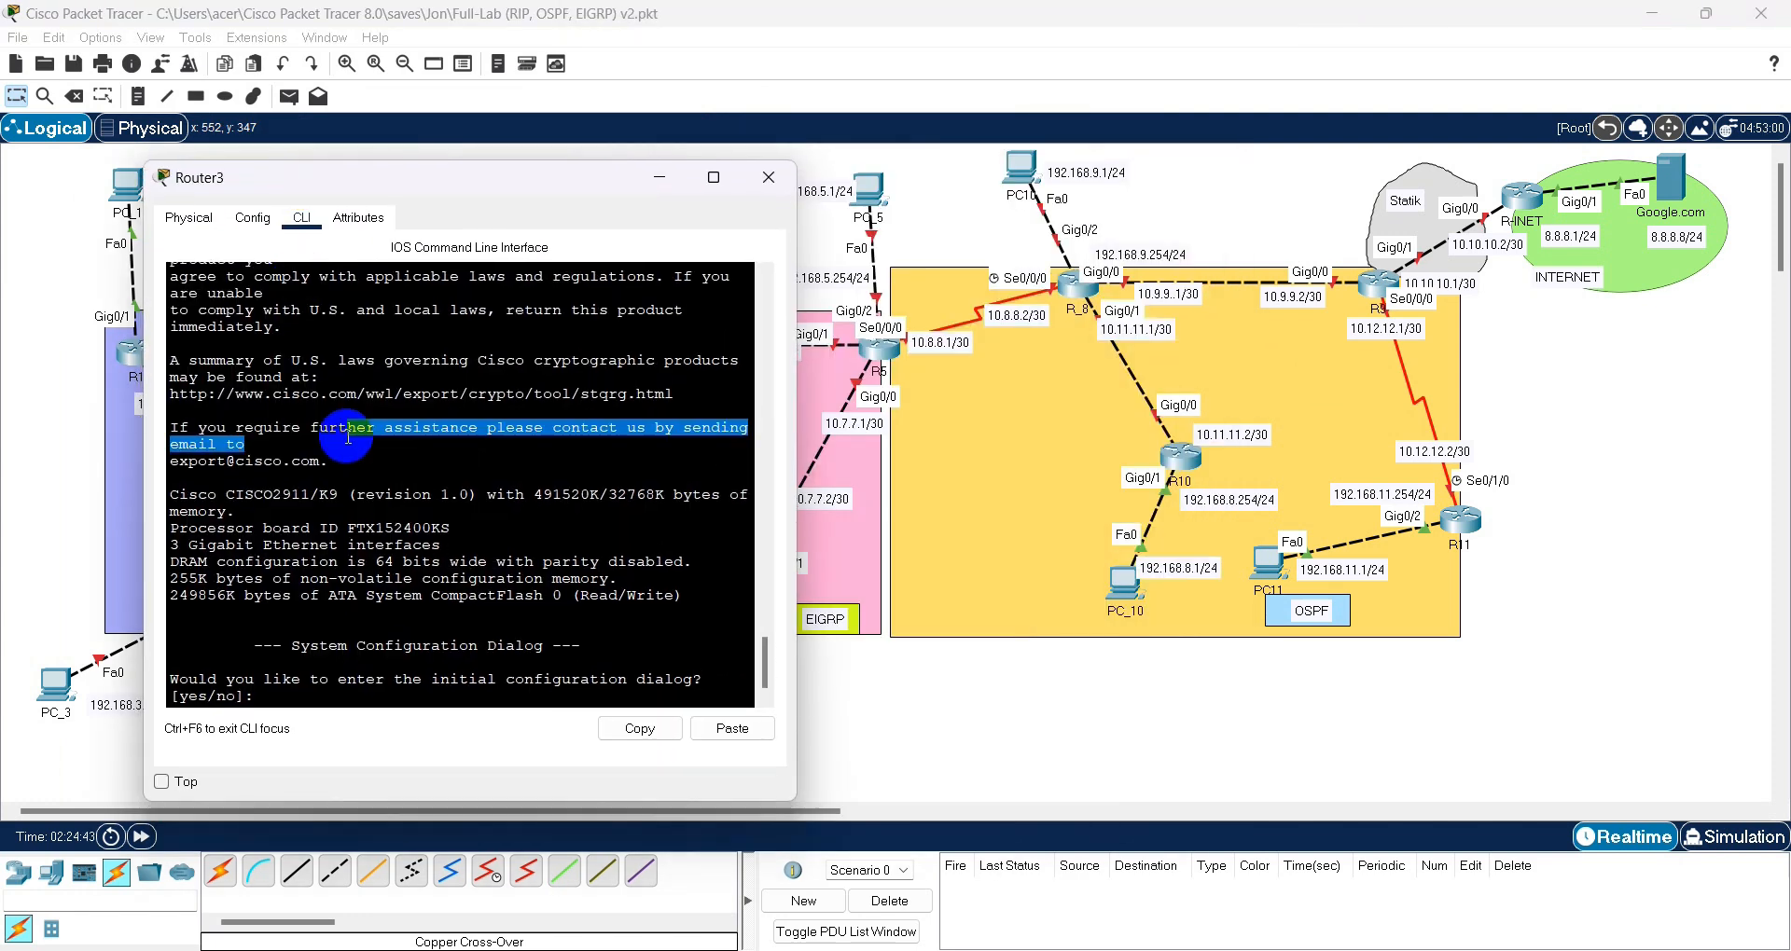
key(Return)
key(Return)
key(Caps_Lock)
text(no)
key(Return)
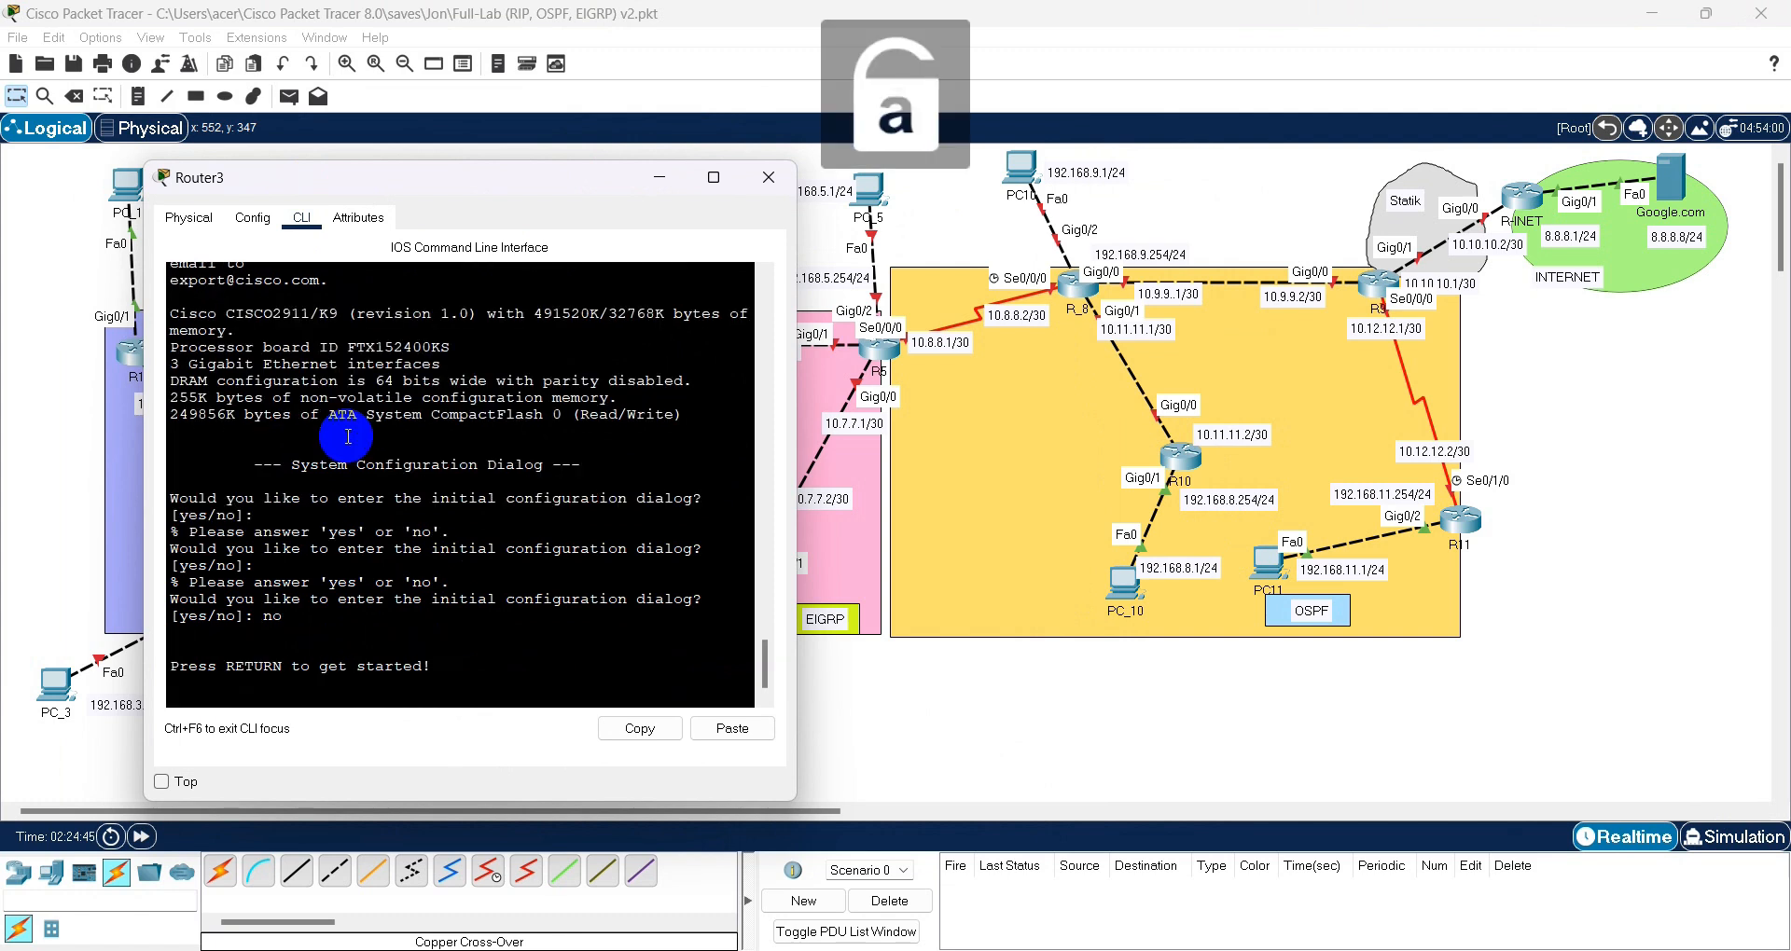
key(Return)
text(ena)
key(Return)
key(Return)
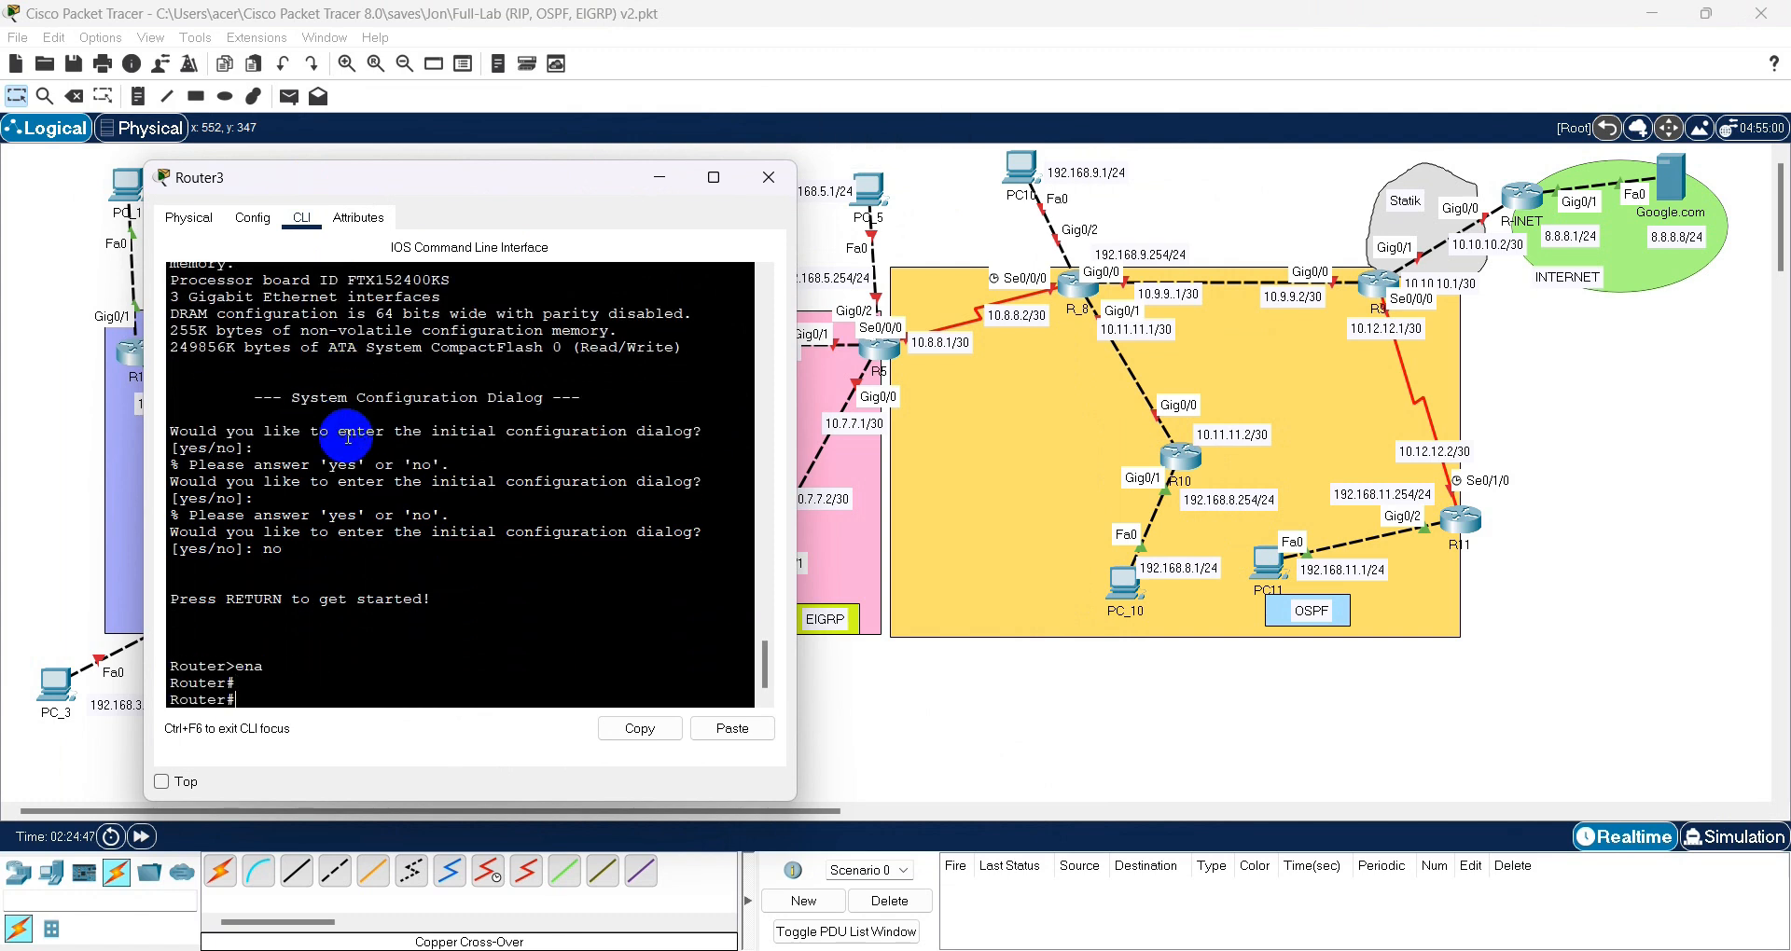
- Switch to Notepad++ and copy the hostname and interface commands of the R3 script, from conf t through the third interface block
click(1177, 950)
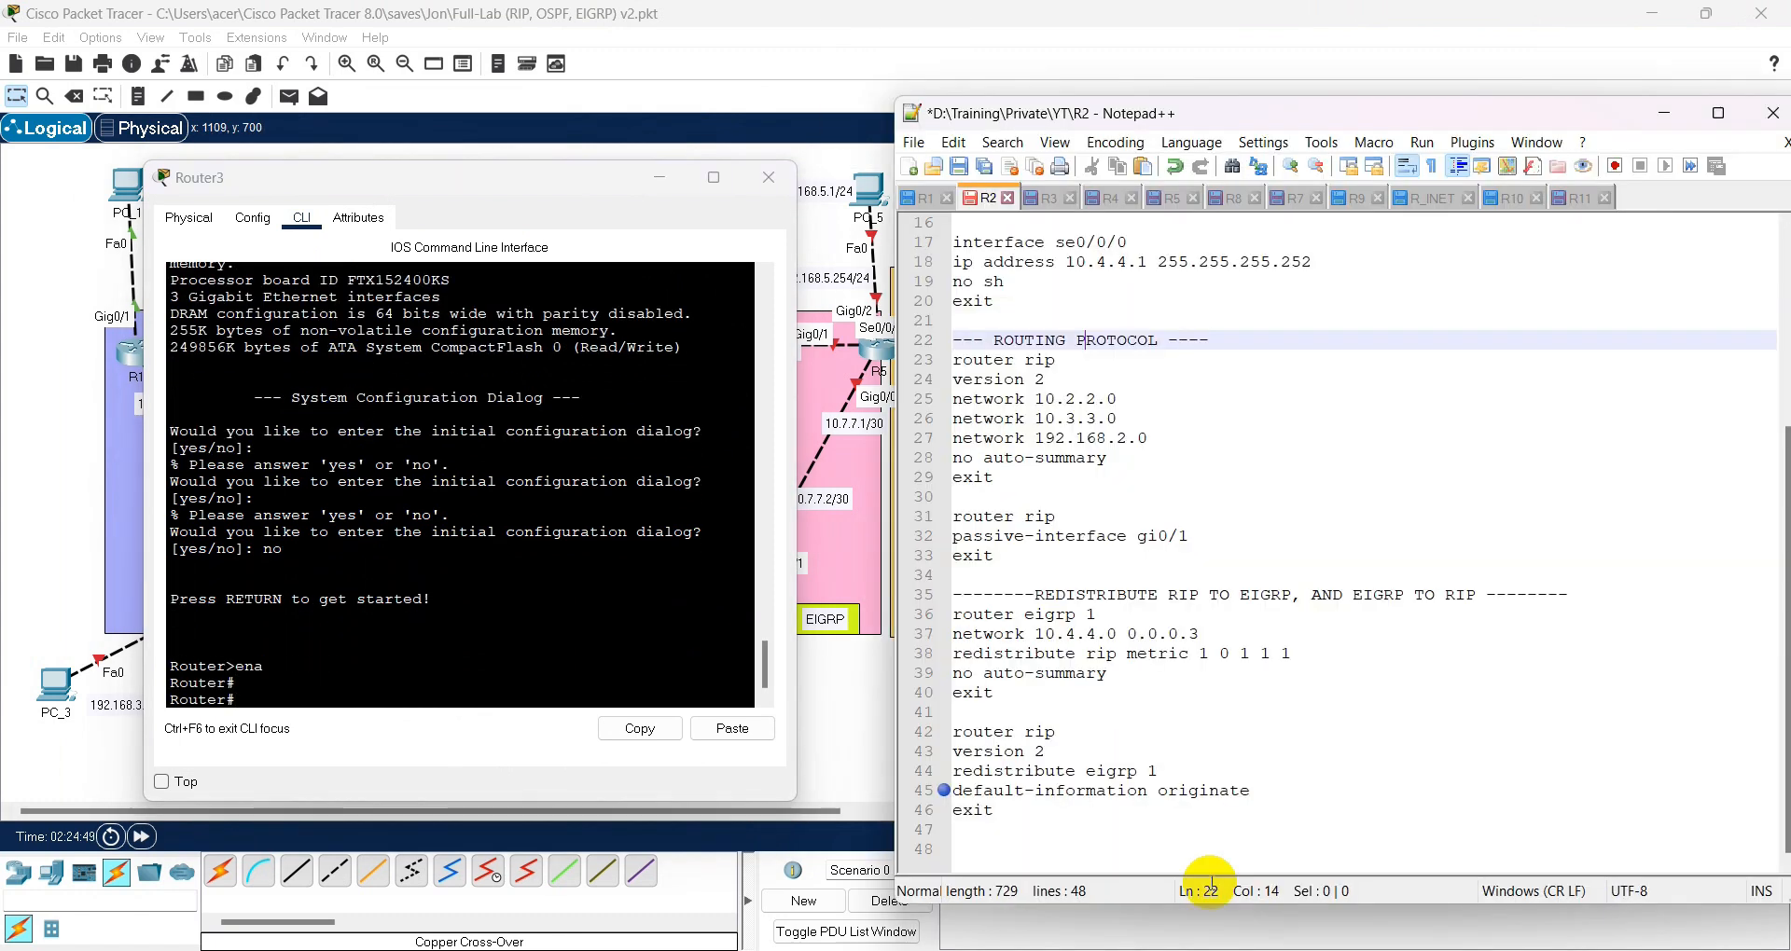
click(1045, 197)
click(1056, 531)
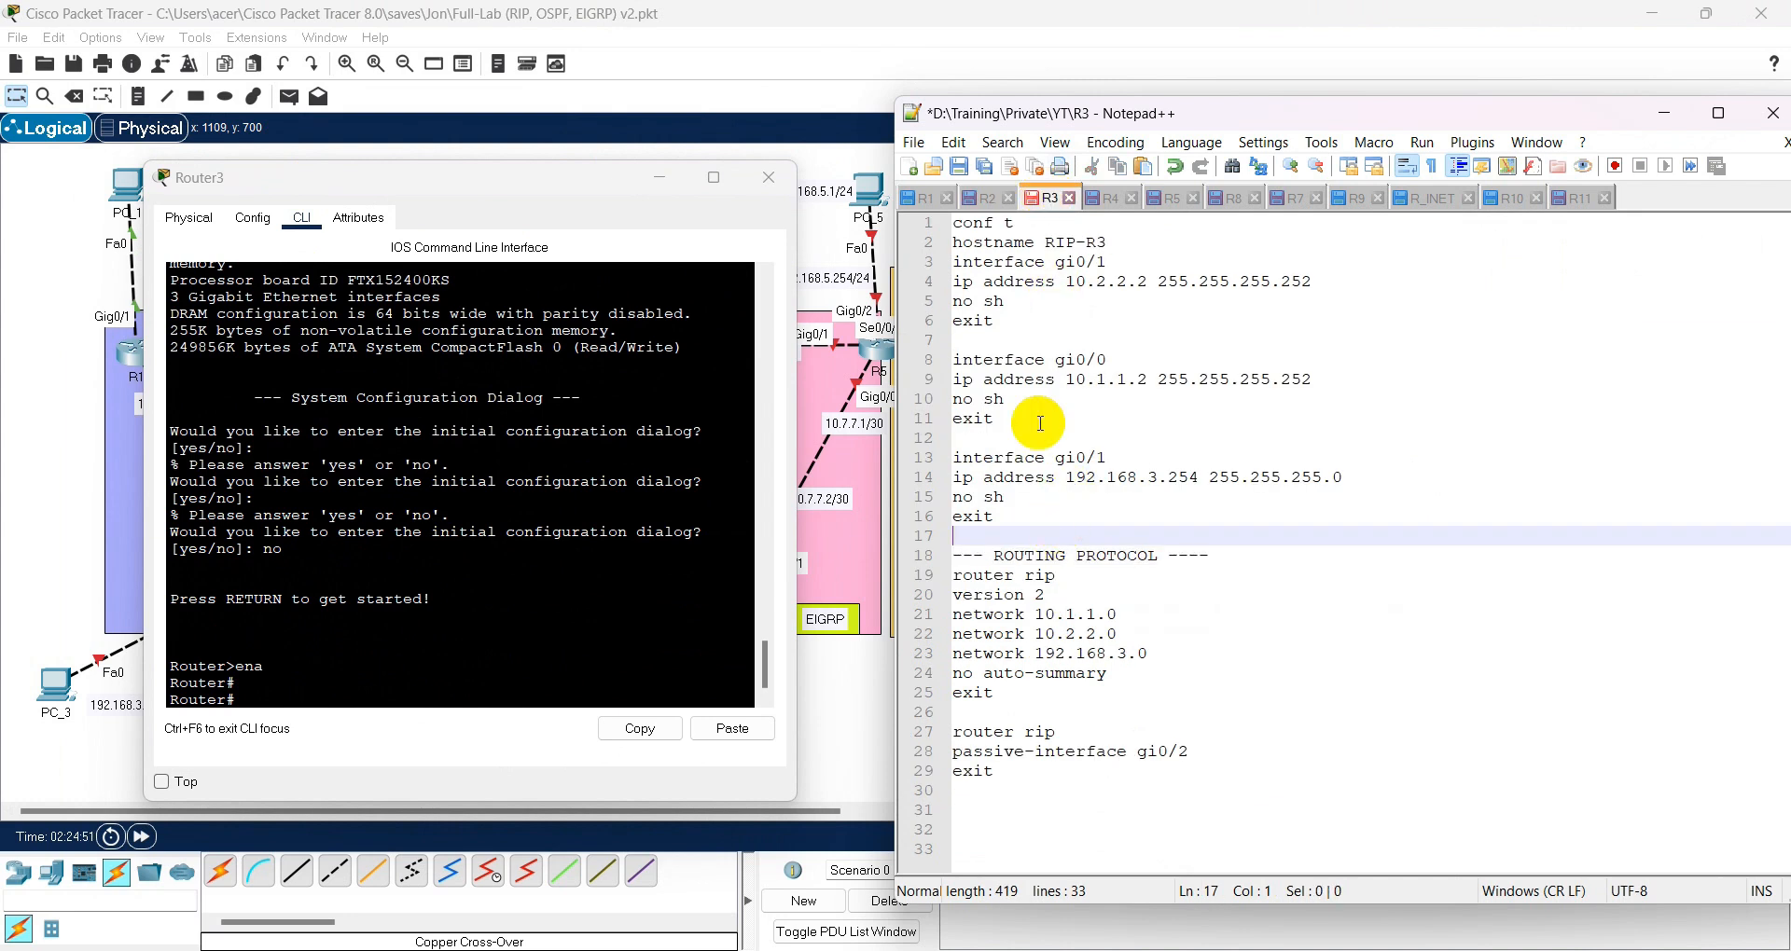
click(970, 242)
drag(956, 223, 996, 516)
right_click(1015, 469)
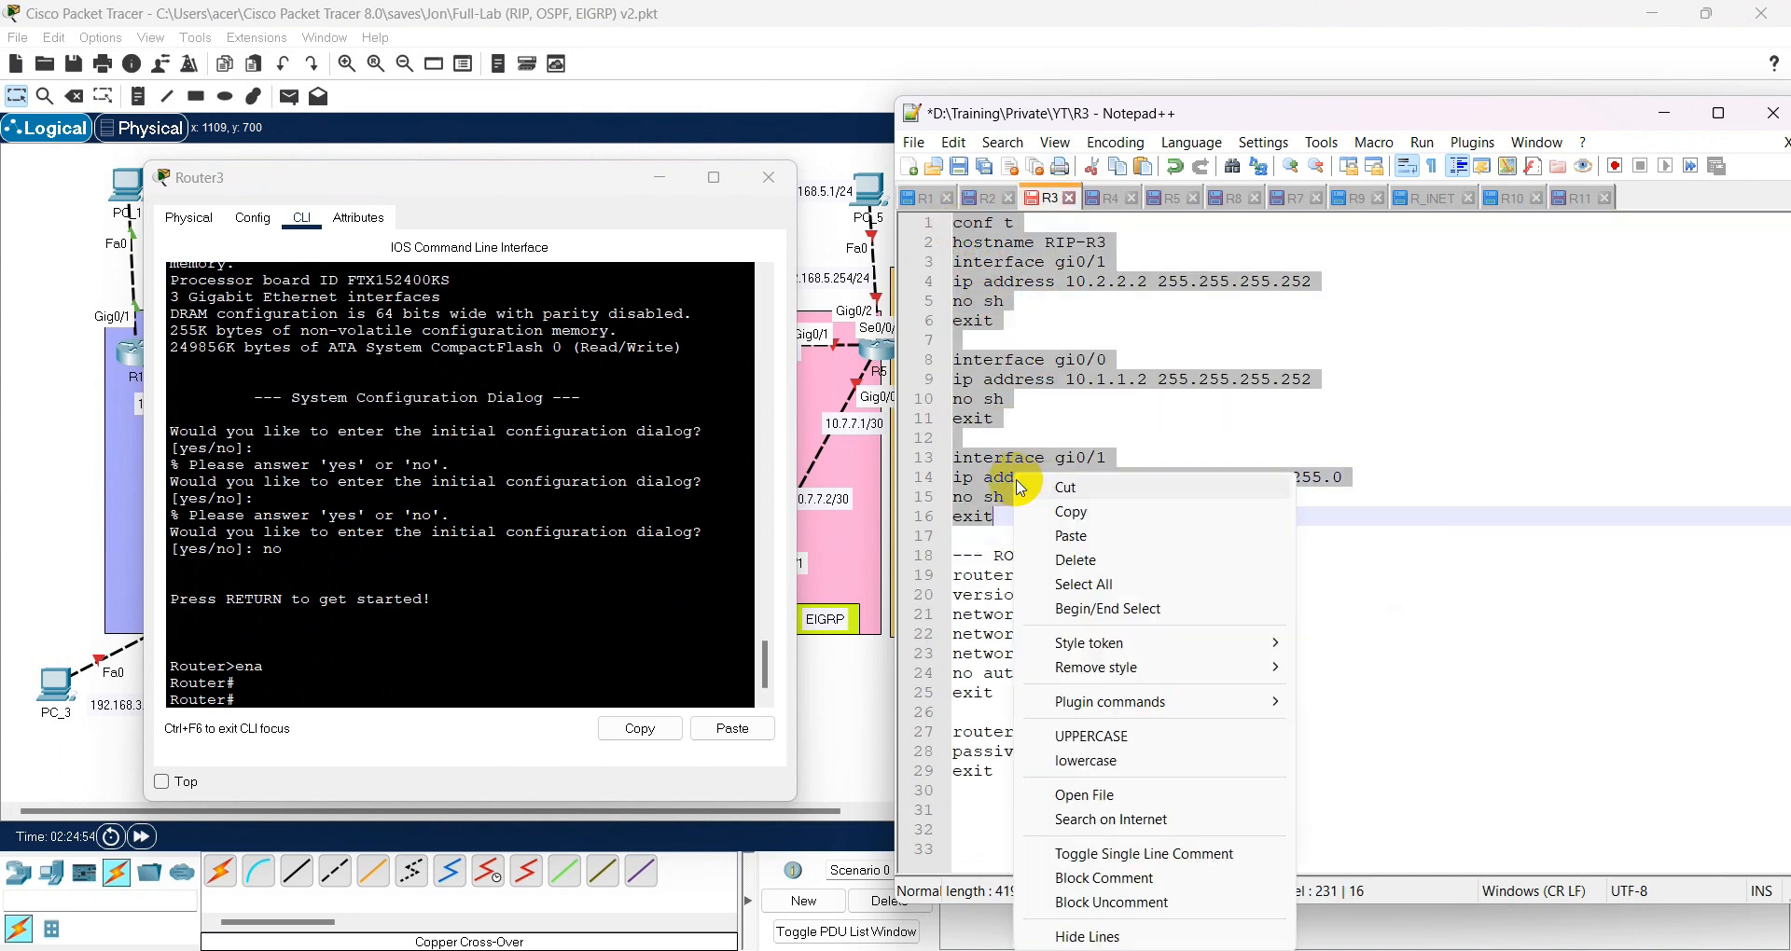
click(1068, 517)
- Apply the copied block to Router3: hostname RIP-R3, gi0/1 at 10.2.2.2, gi0/0 at 10.1.1.2, and 192.168.3.254 on gi0/1
click(464, 591)
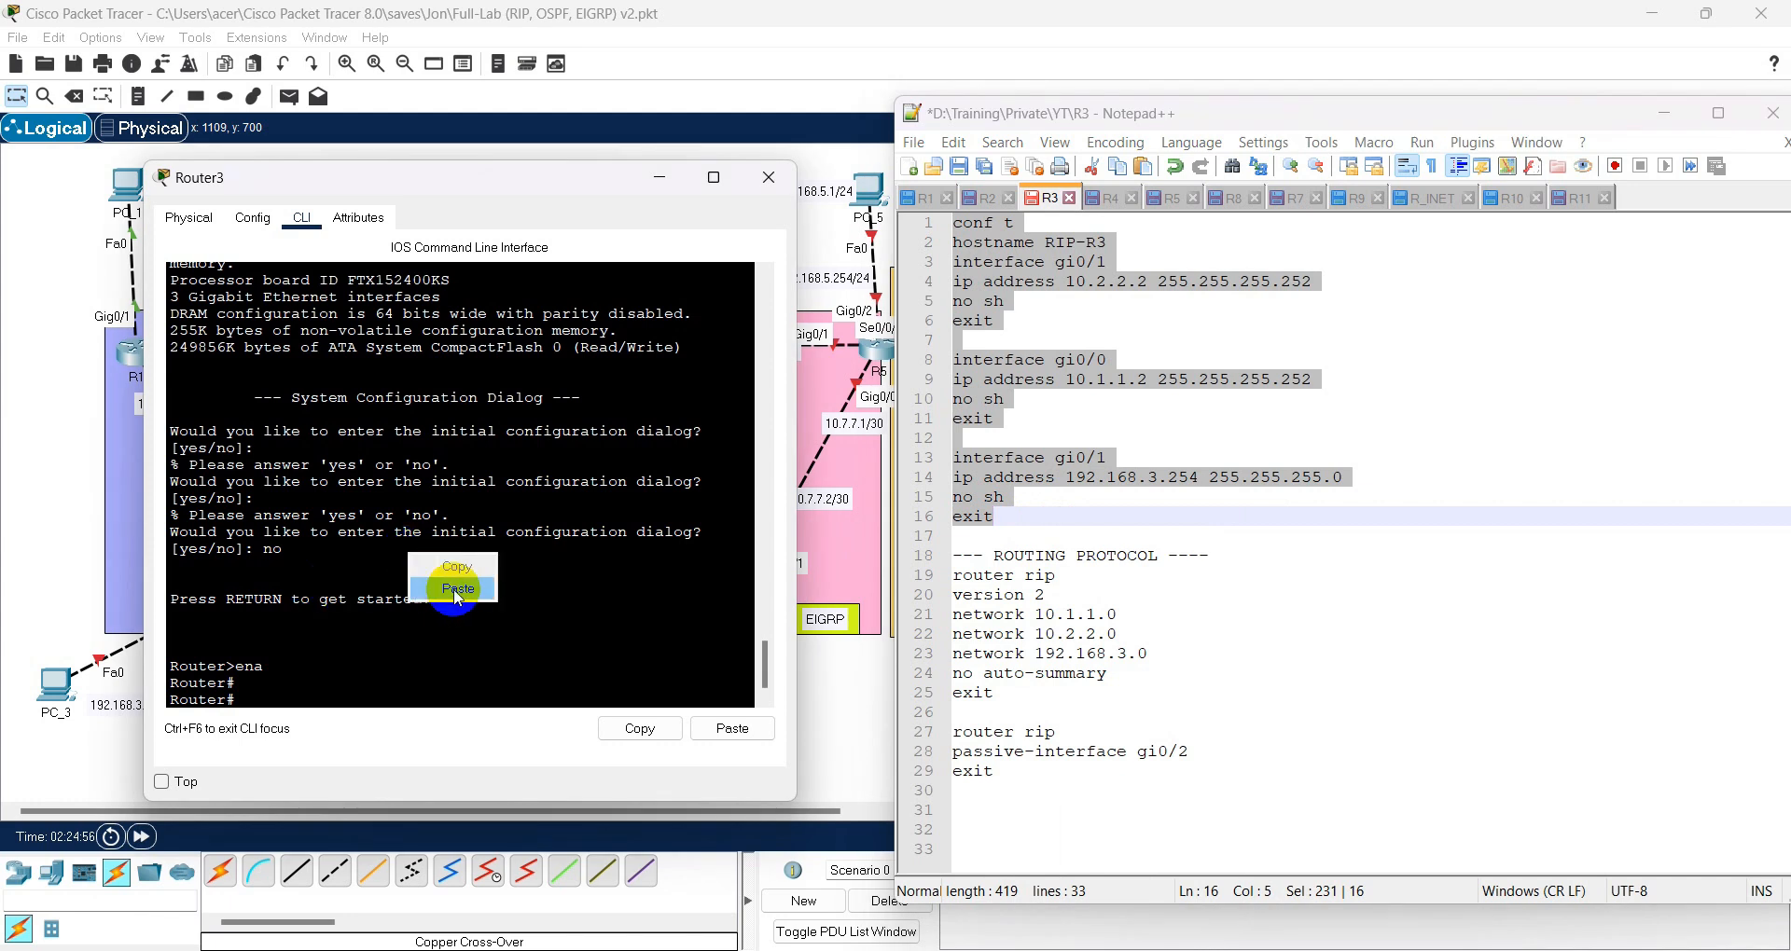
key(ctrl+v)
key(Return)
key(Return)
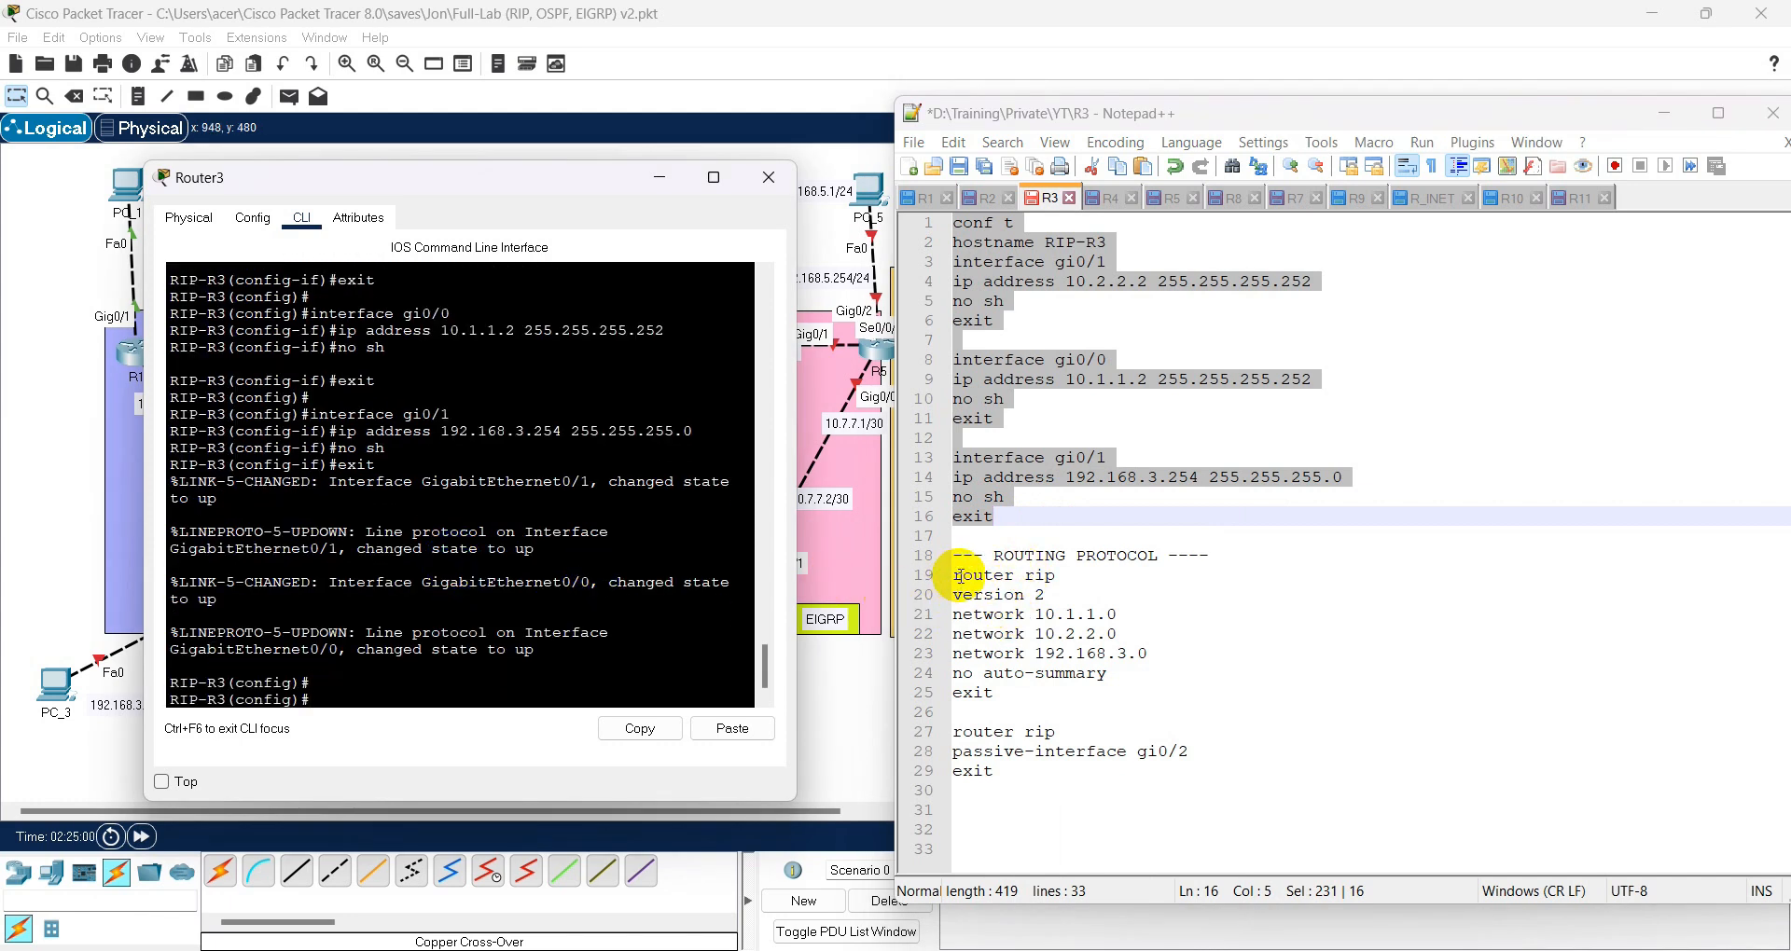
- Apply the script's RIP block to Router3: version 2, networks 10.1.1.0, 10.2.2.0 and 192.168.3.0, no auto-summary, passive-interface gi0/2
drag(956, 575, 1023, 778)
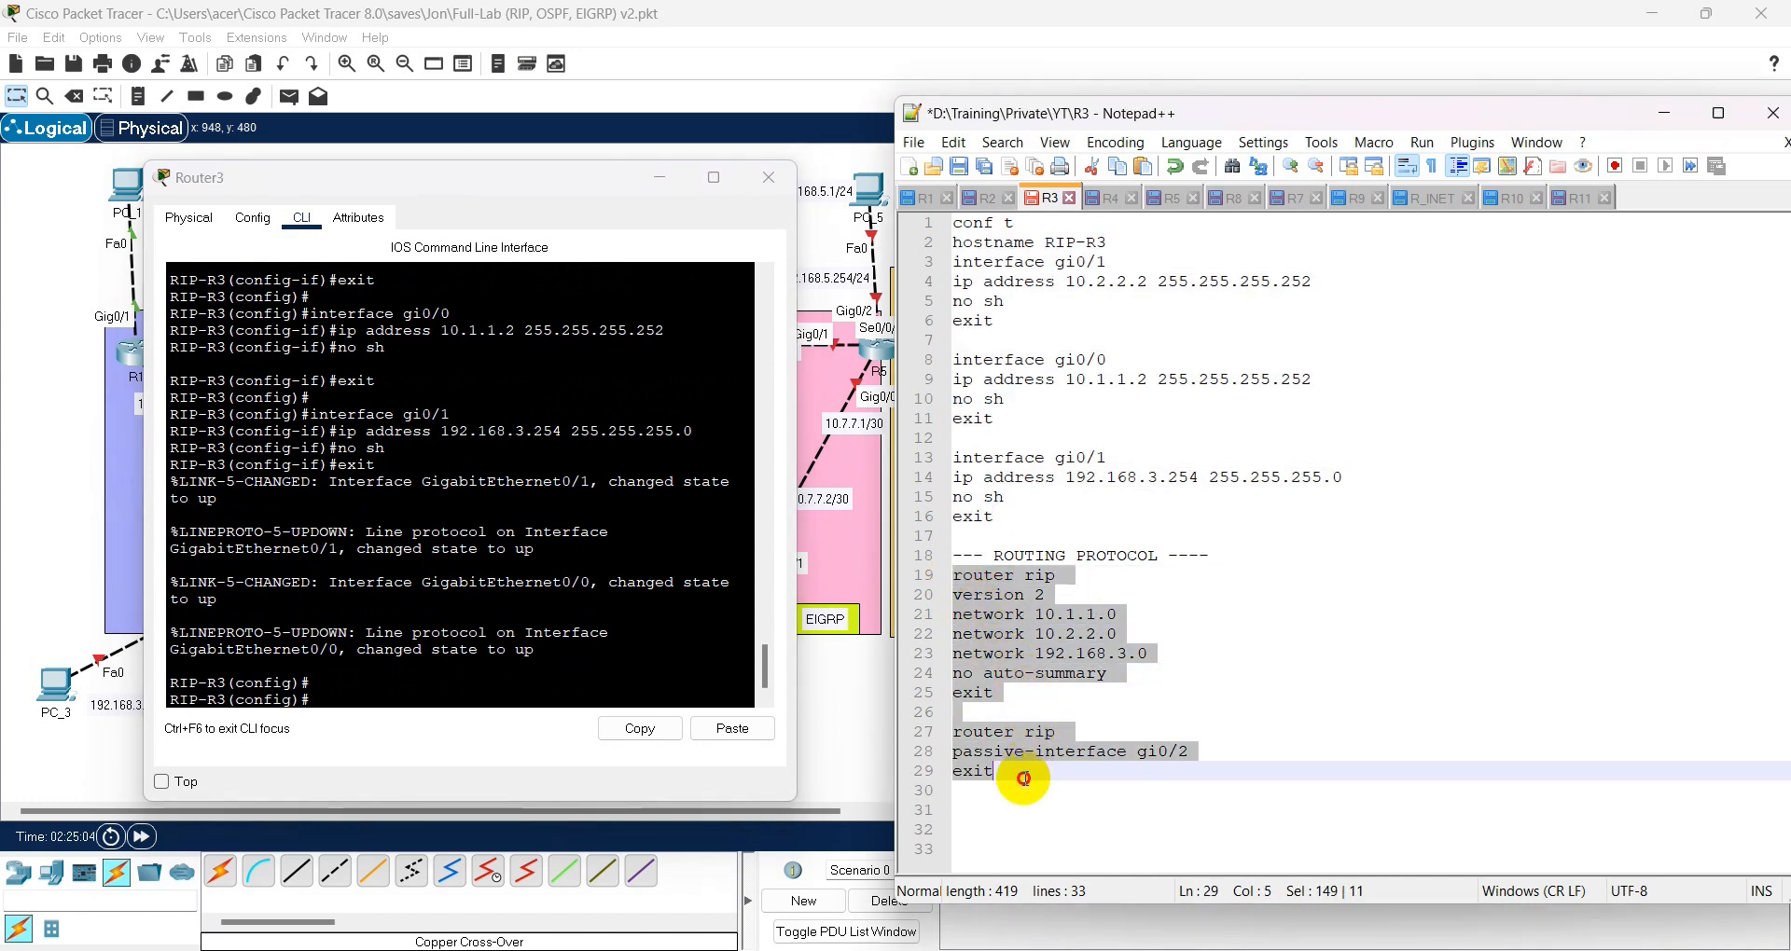
right_click(1028, 636)
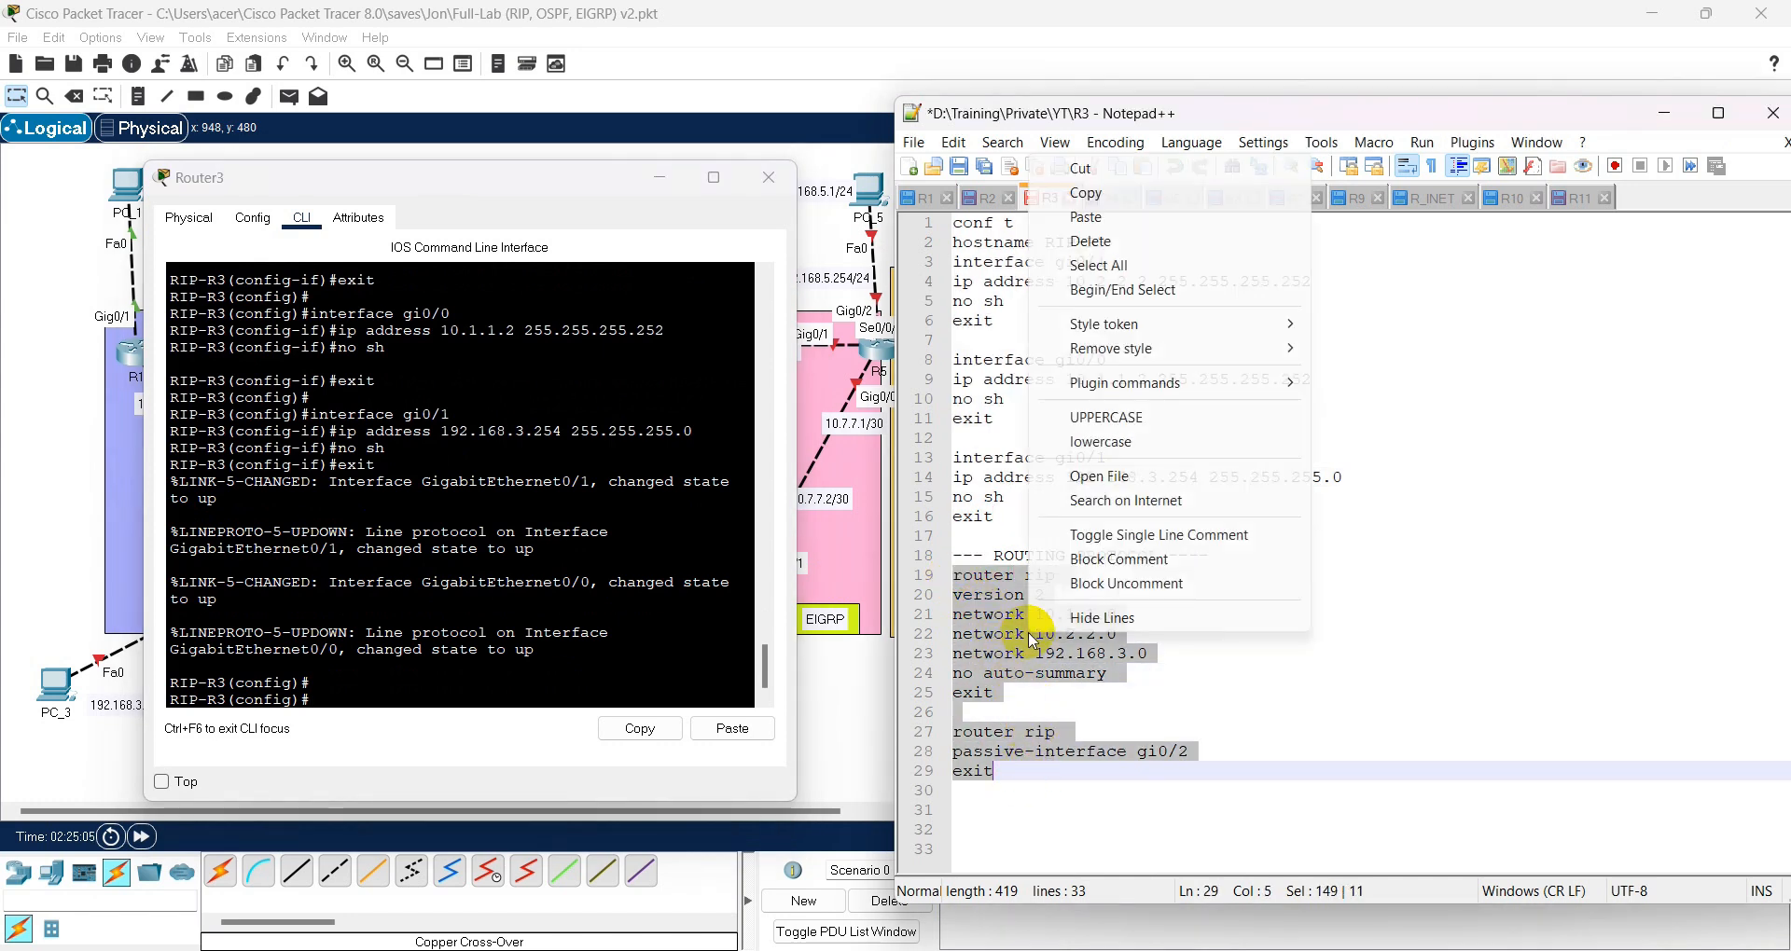
click(1097, 194)
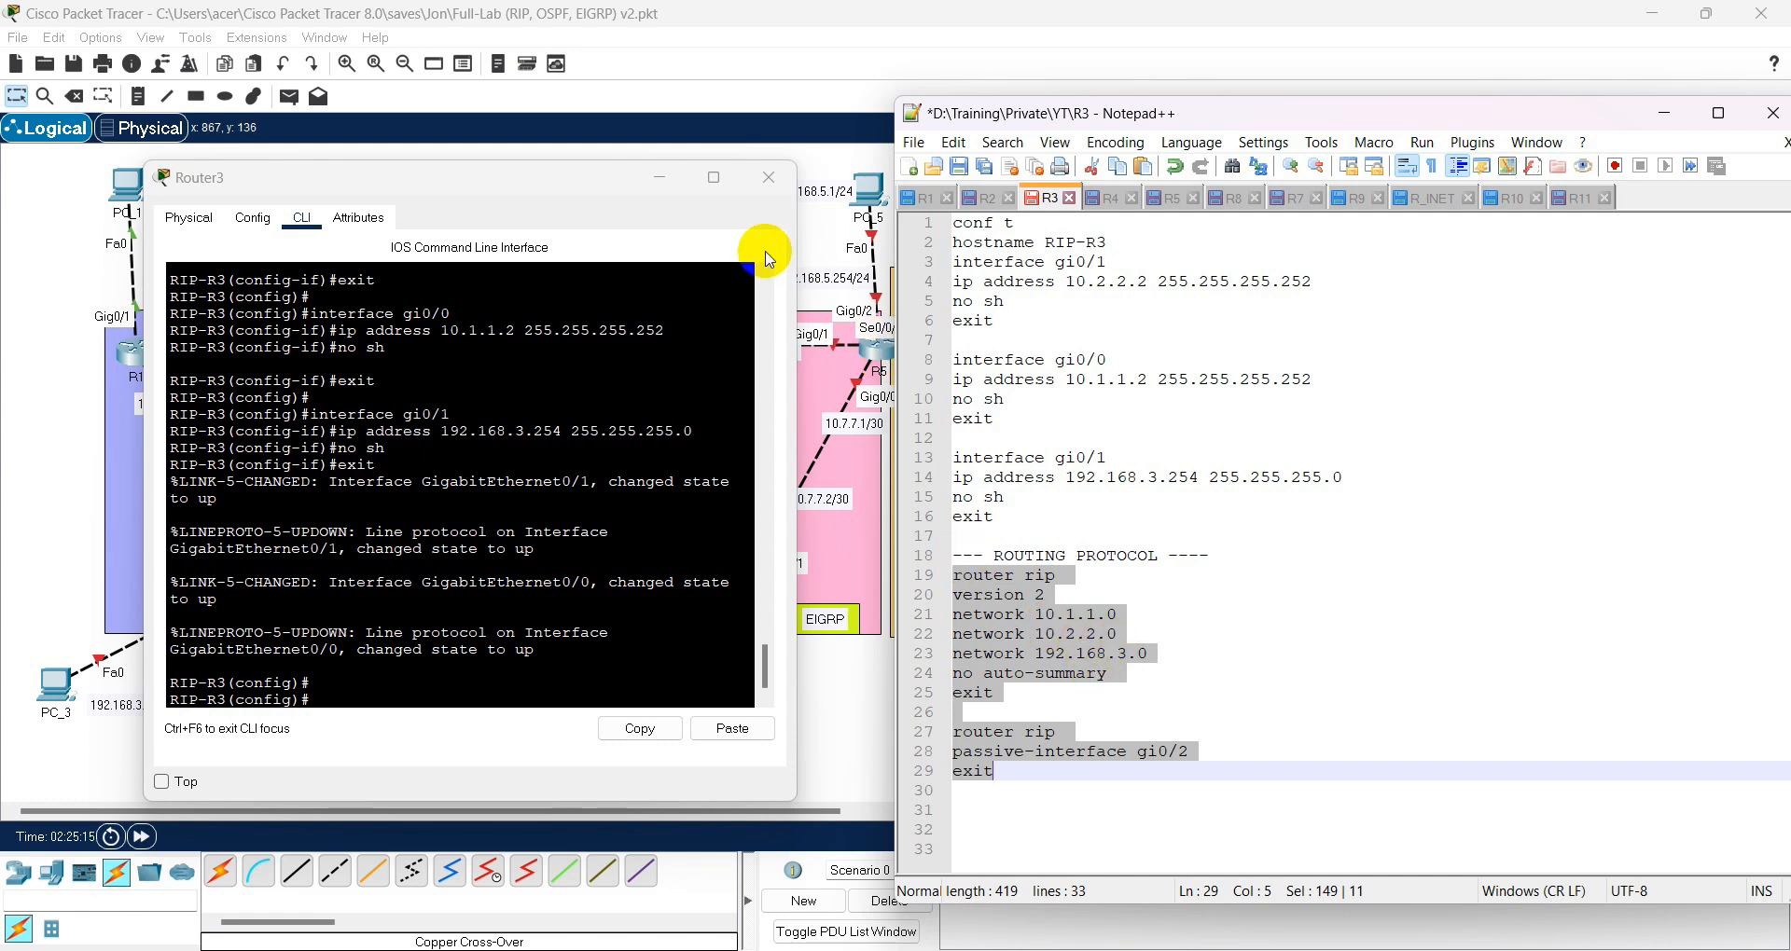
click(471, 506)
key(Return)
right_click(472, 506)
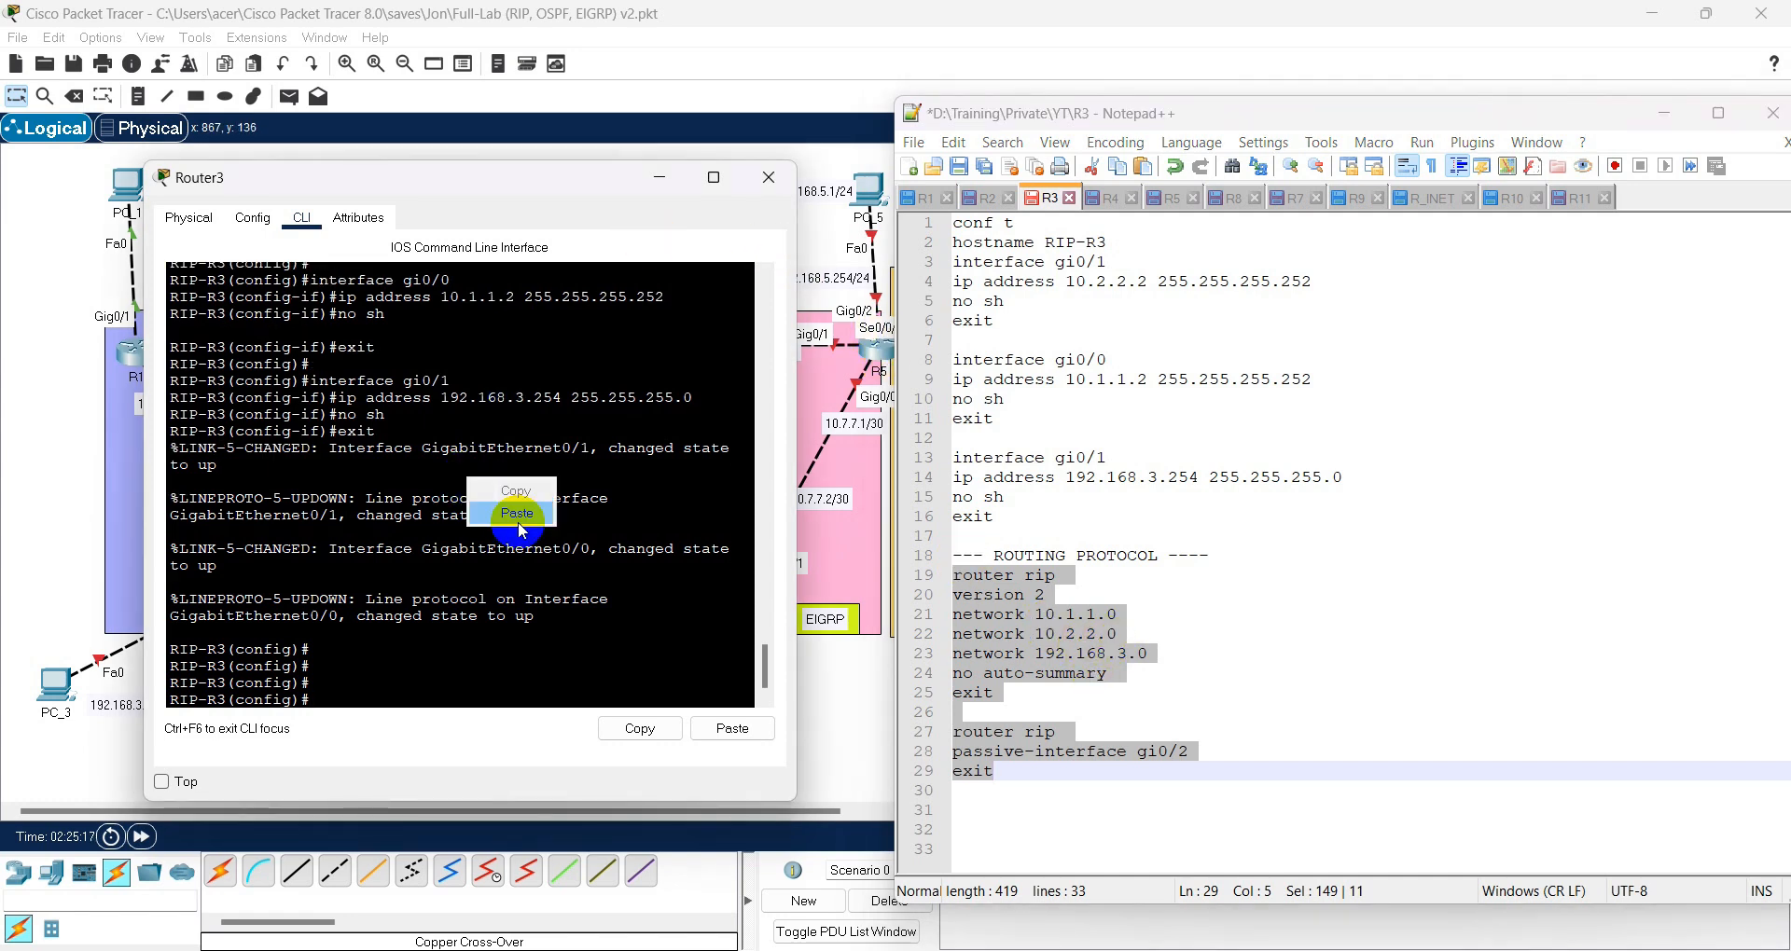
click(515, 521)
key(Return)
key(Return)
- Leave configuration mode on Router3 with end and minimize its window
text(end)
key(Return)
key(Return)
key(Return)
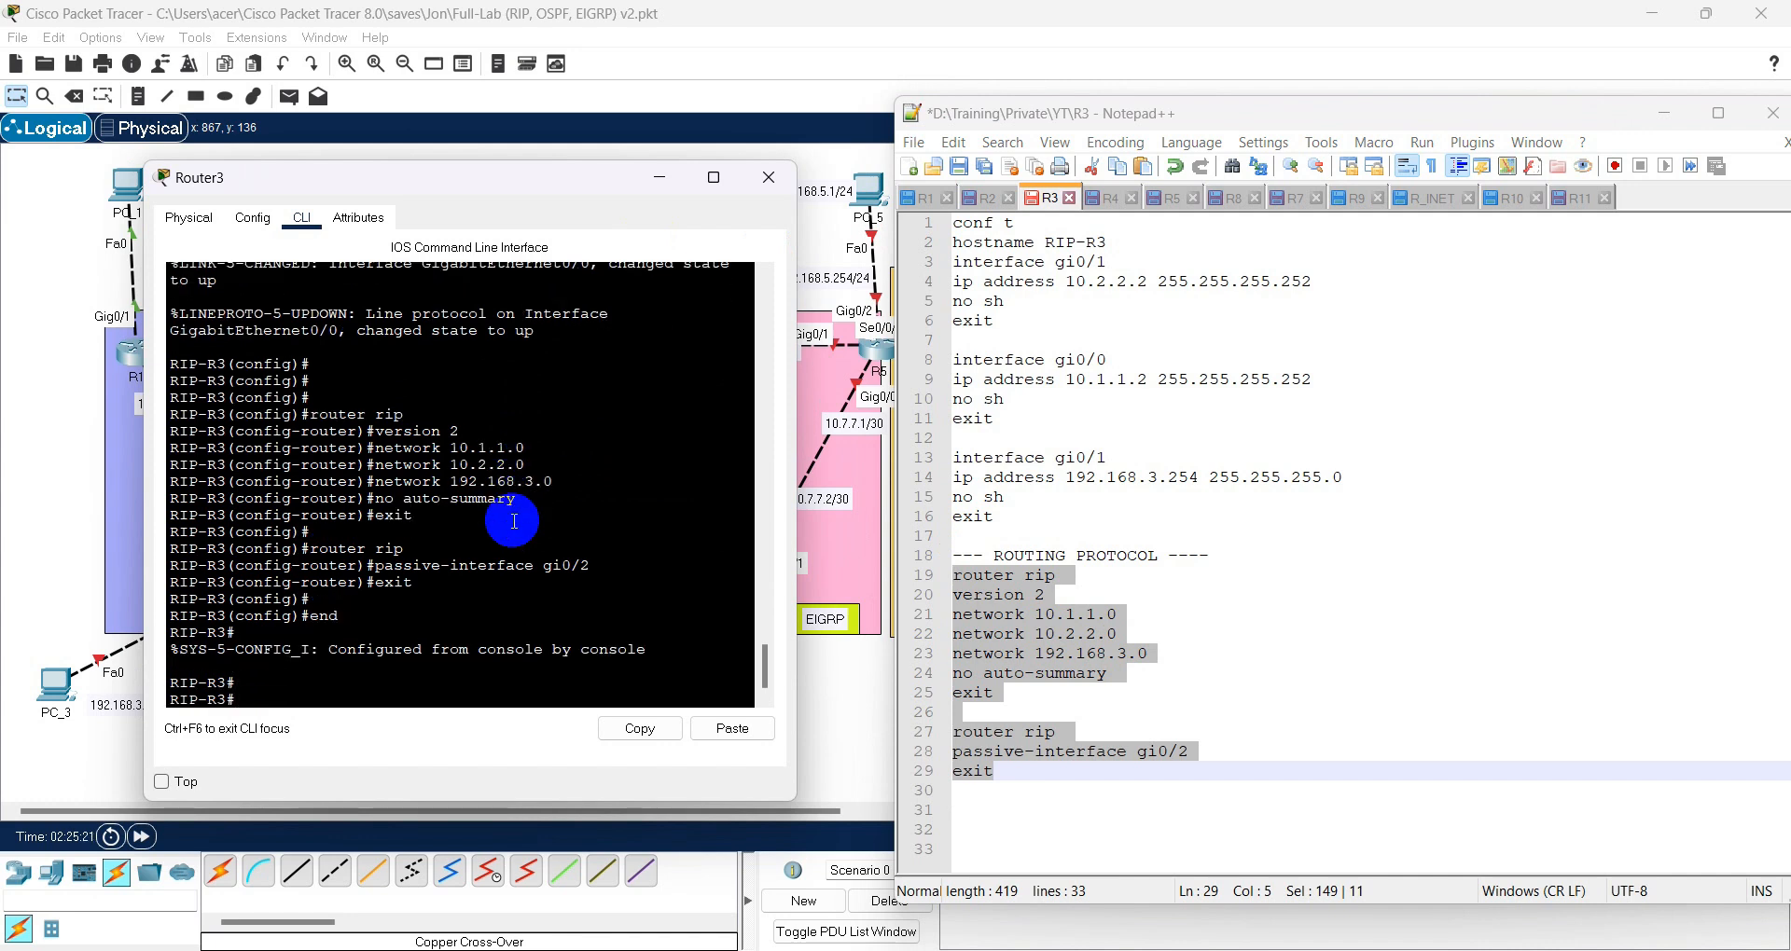
click(659, 177)
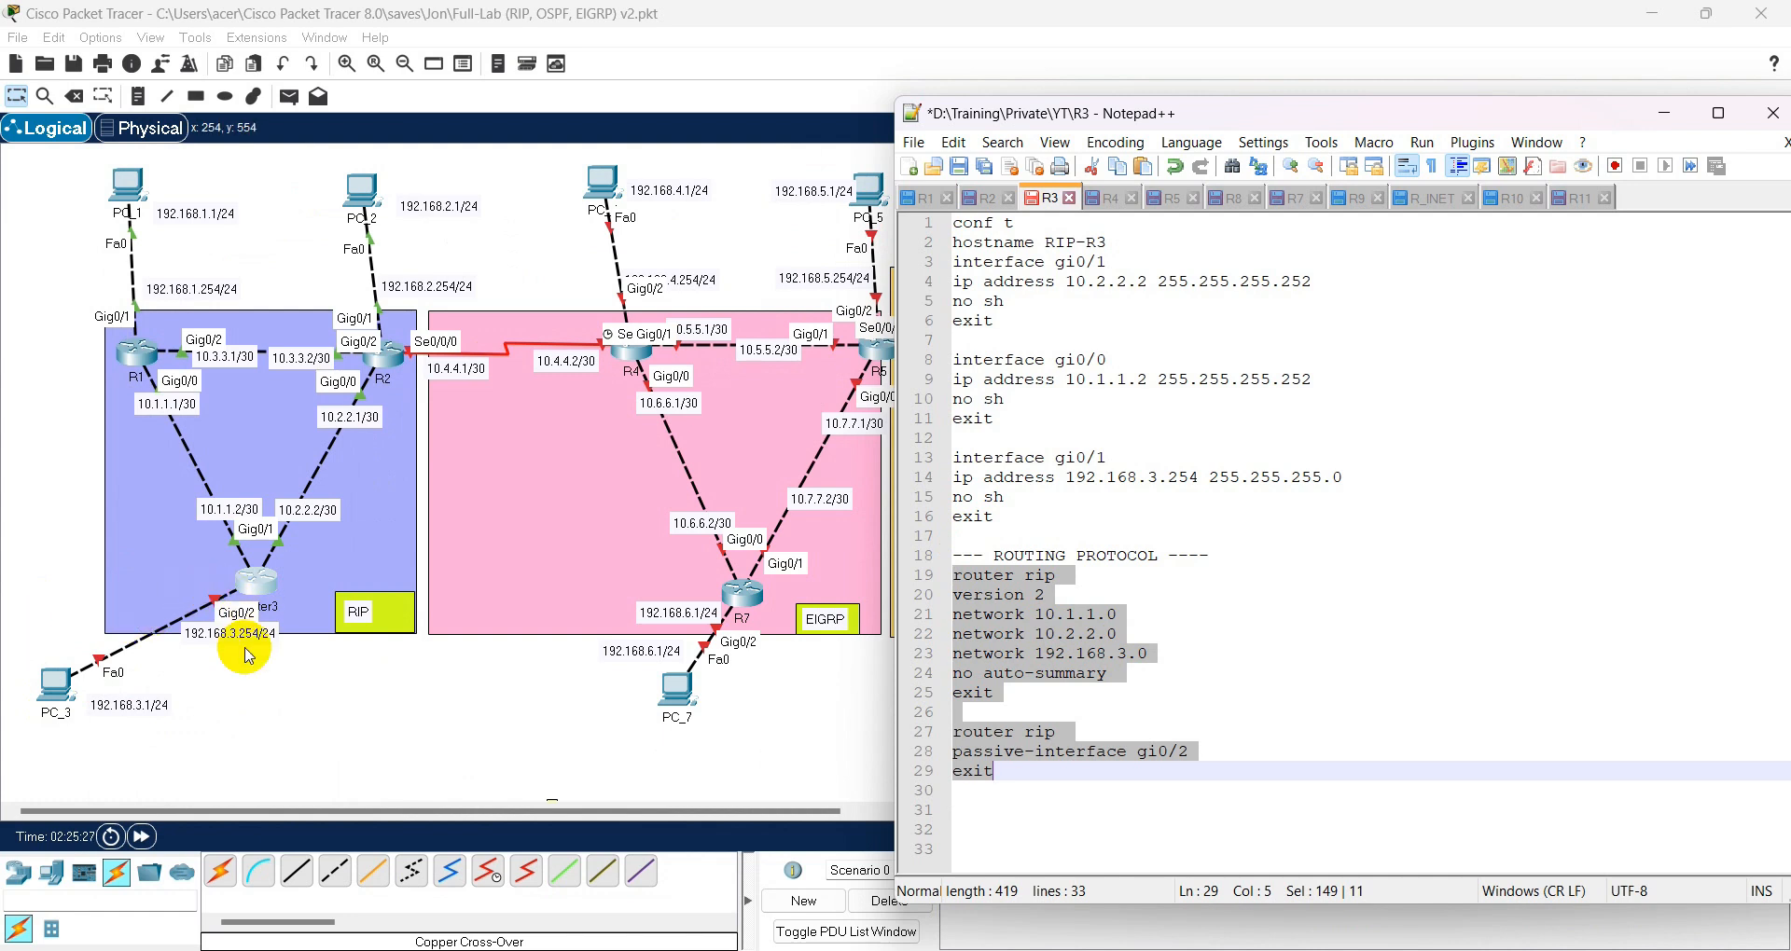
- Fast-forward the simulation time in Packet Tracer and check Router3's links in the topology
click(152, 832)
click(154, 842)
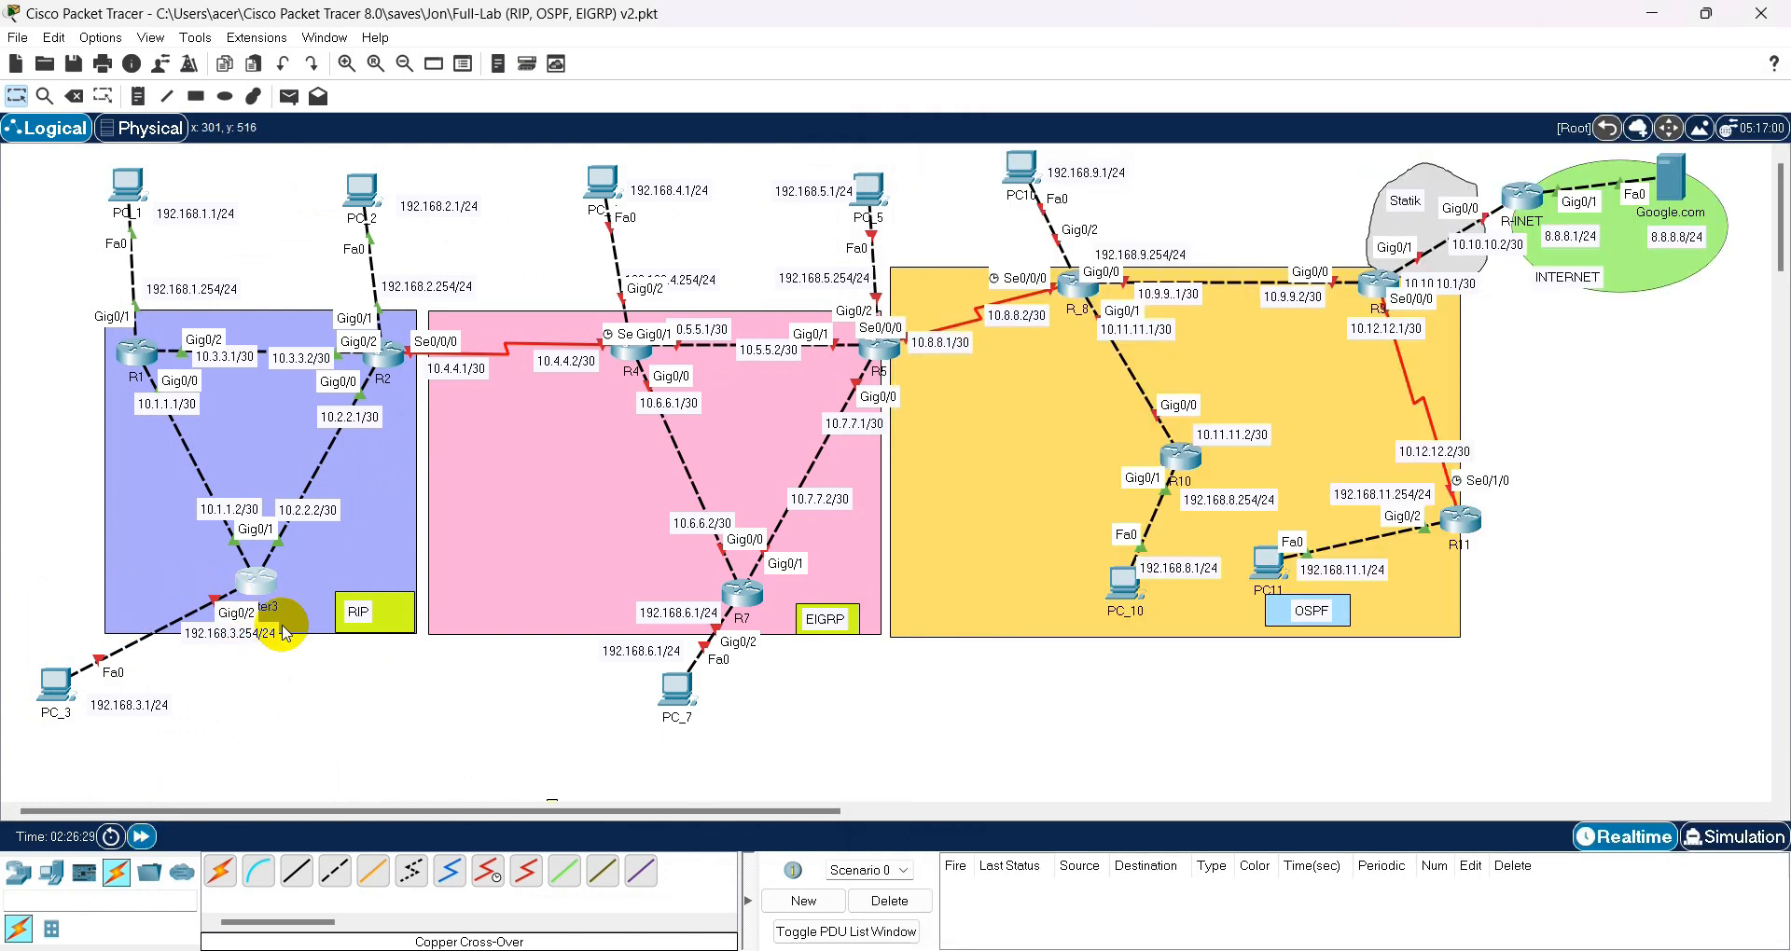
mouse_move(262, 602)
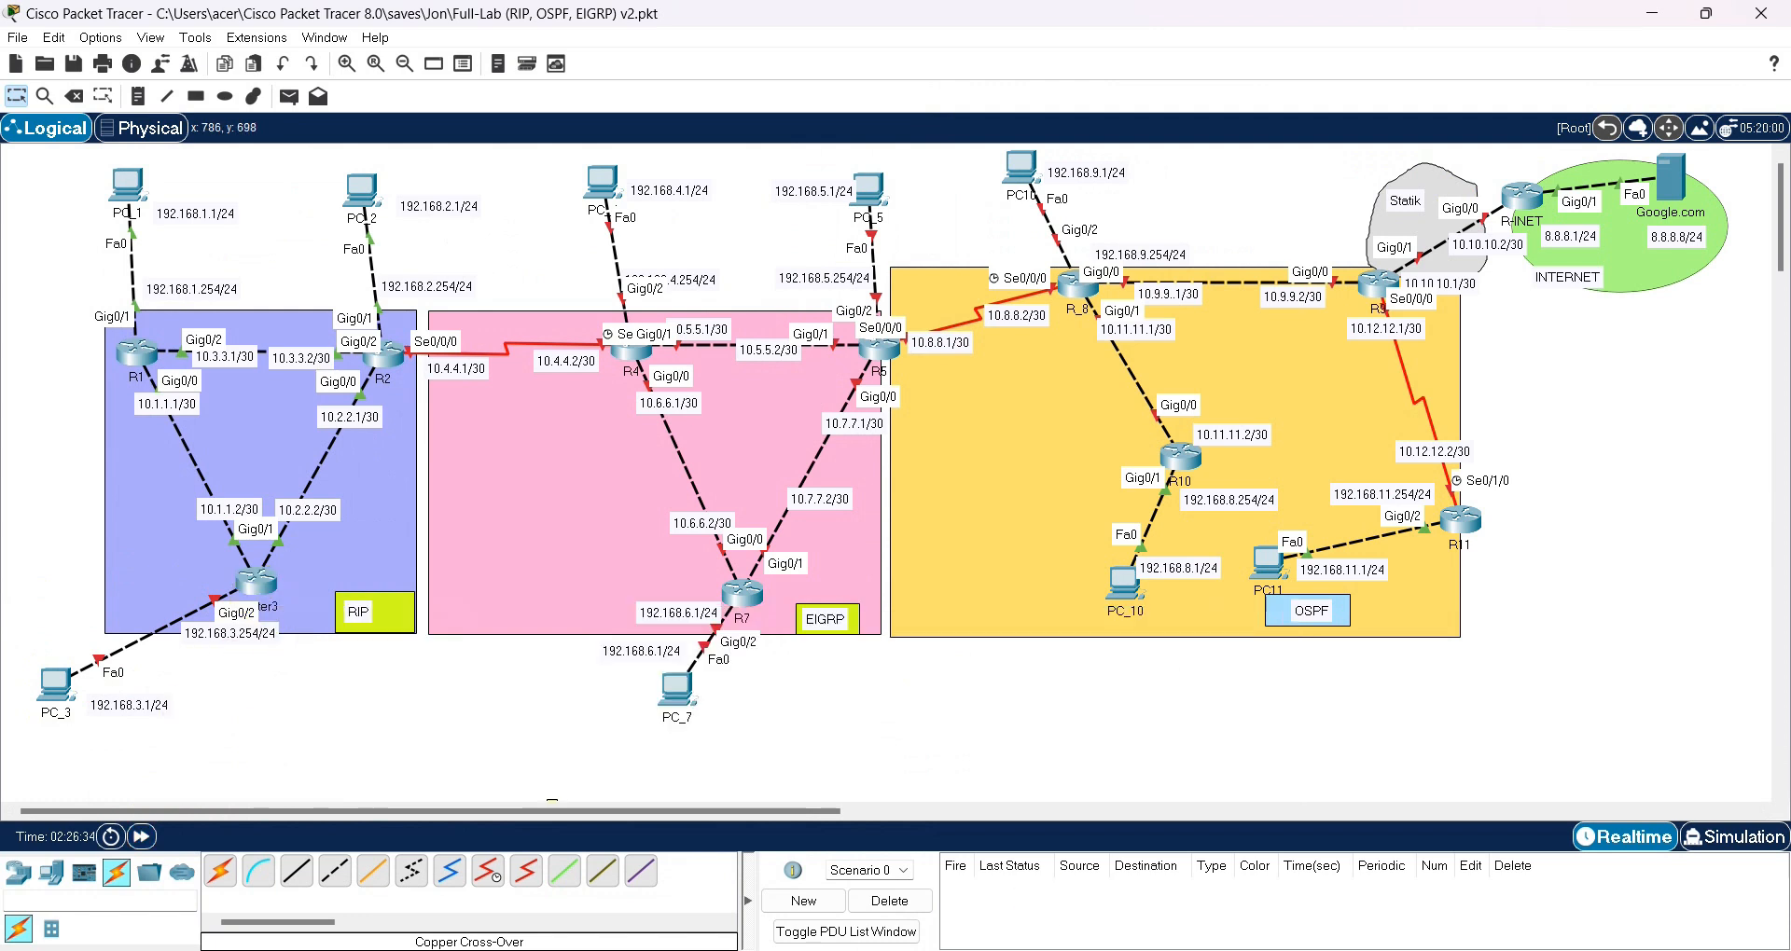
- In the R3 script in Notepad++, change the interface holding 192.168.3.254 to gi0/2
key(alt+Tab)
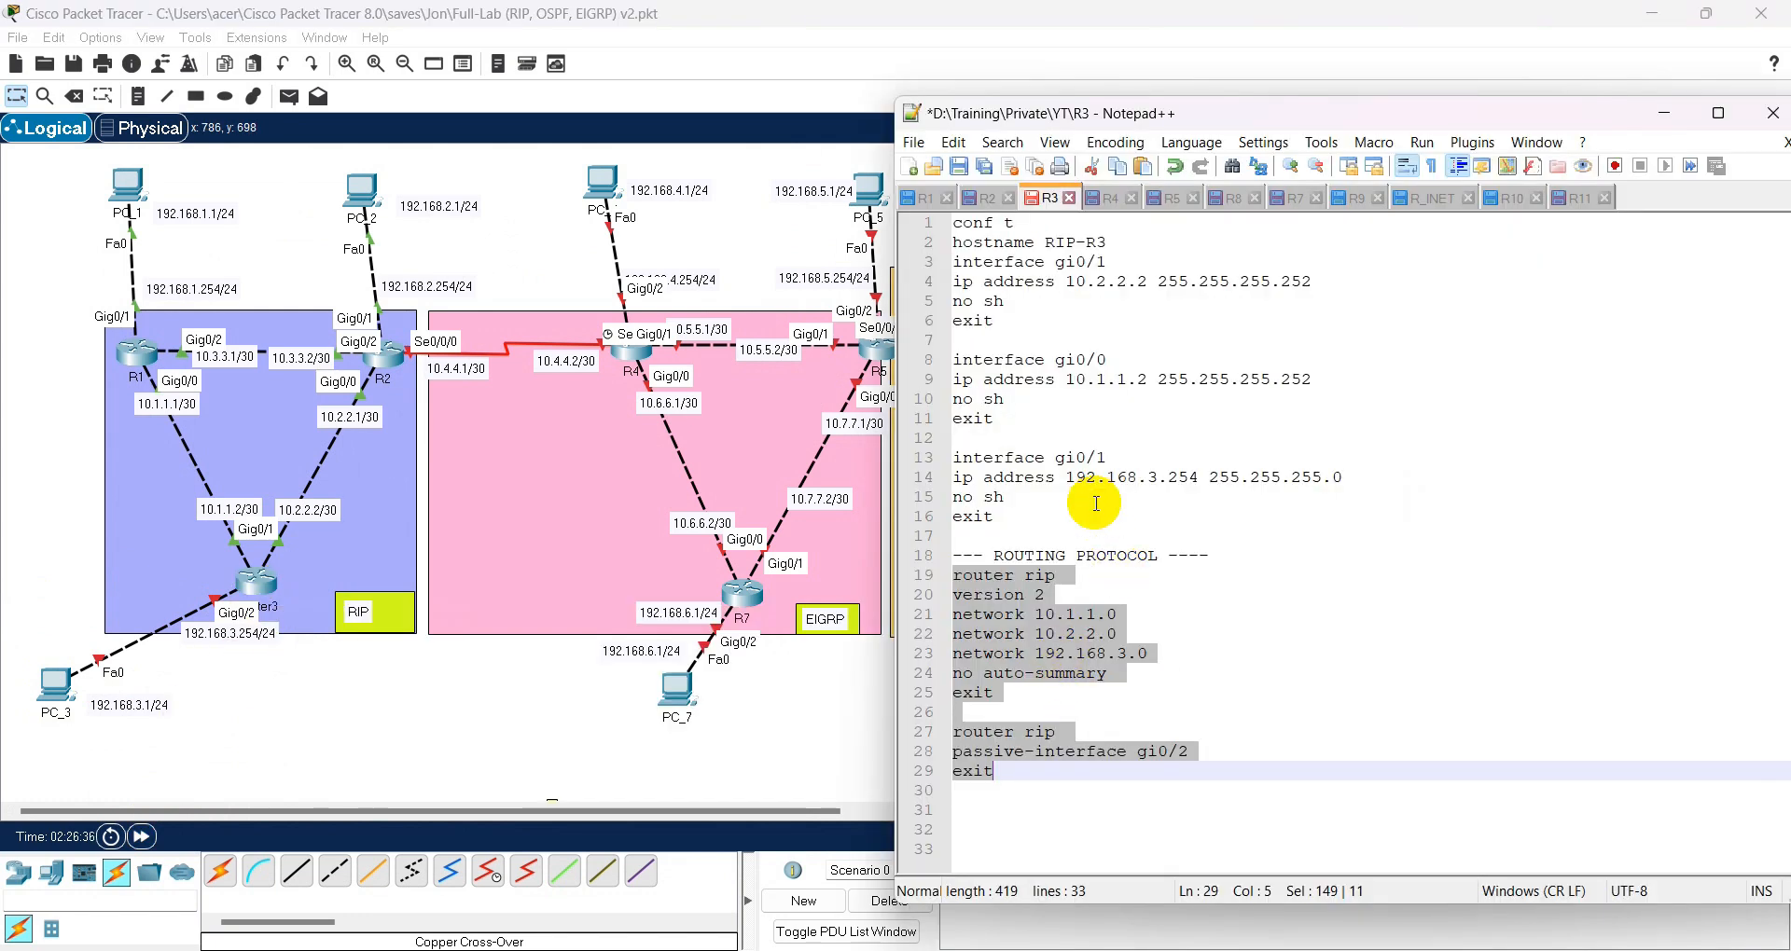
click(1124, 460)
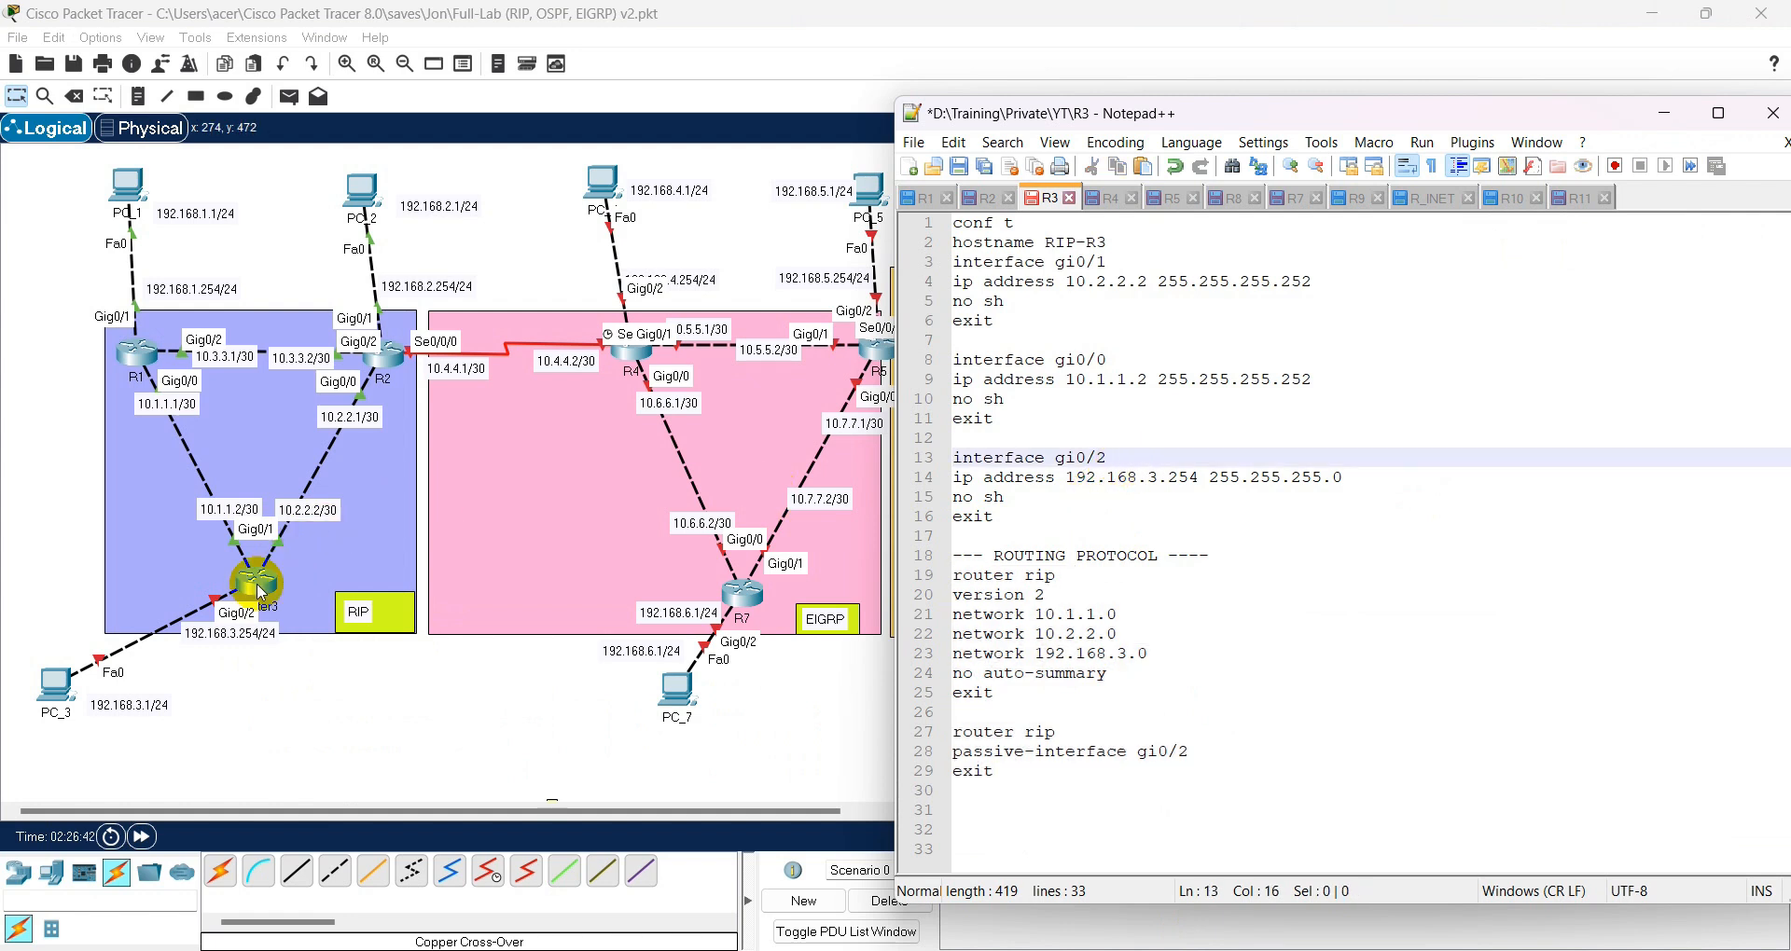
drag(1029, 513, 932, 446)
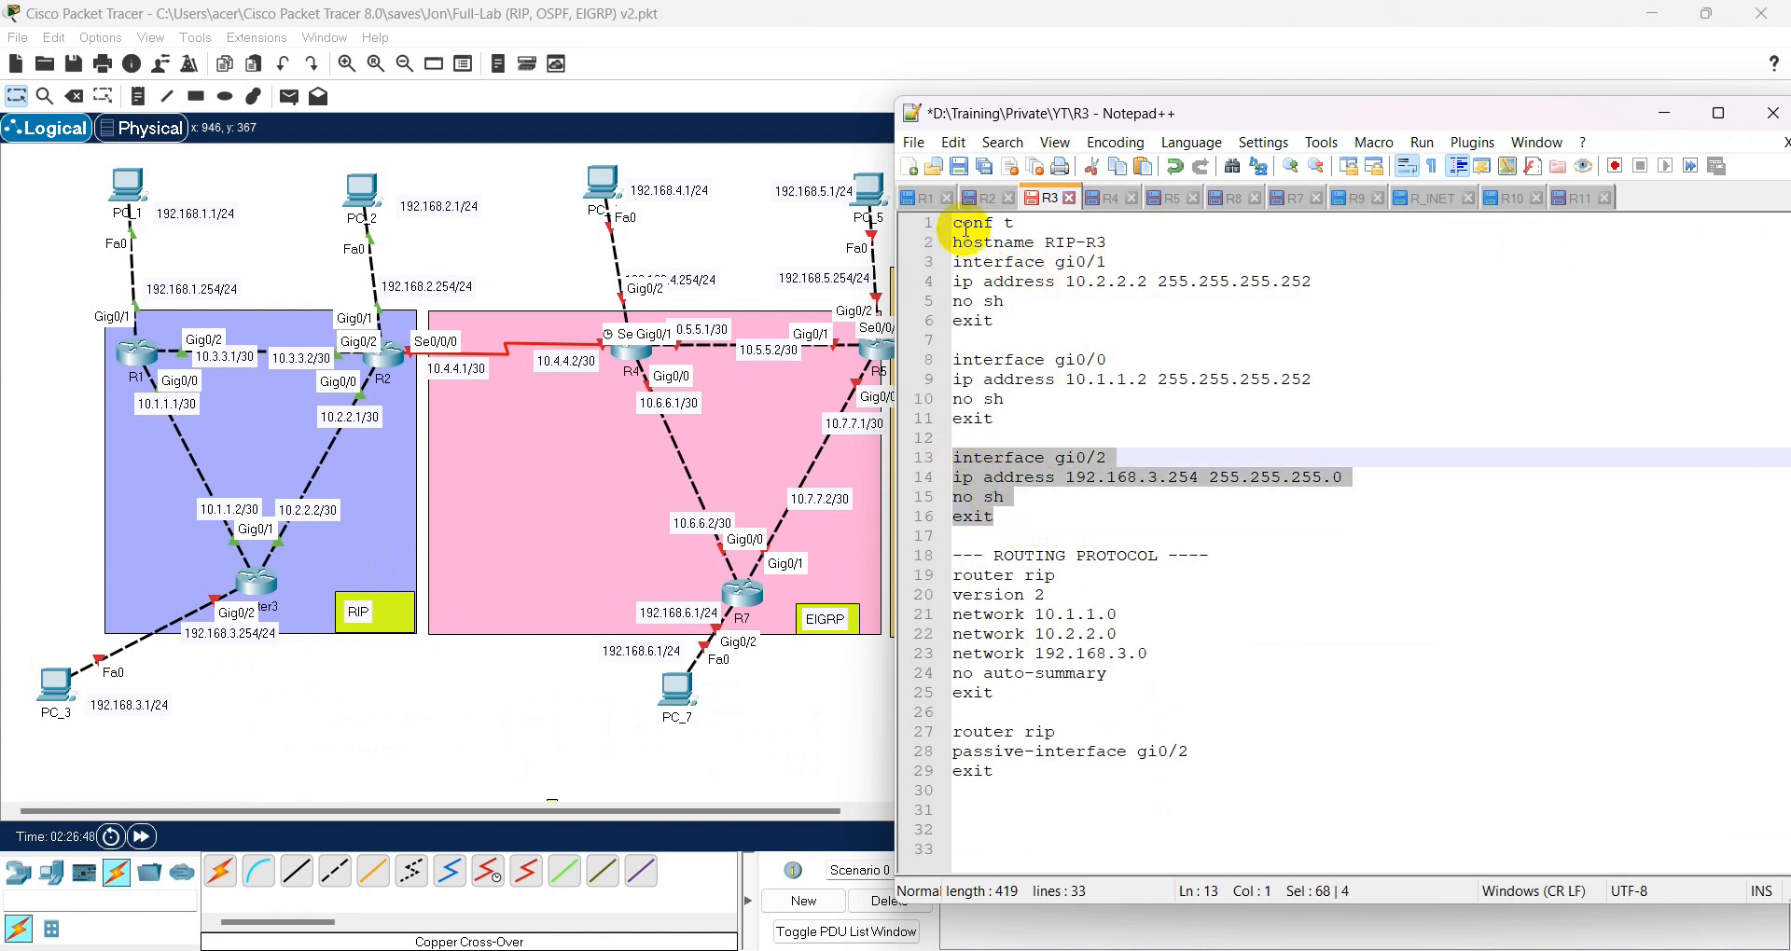
- Copy the R3 script from conf t through the gi0/2 interface block and bring up Router3's command line in Packet Tracer
drag(951, 231, 1026, 514)
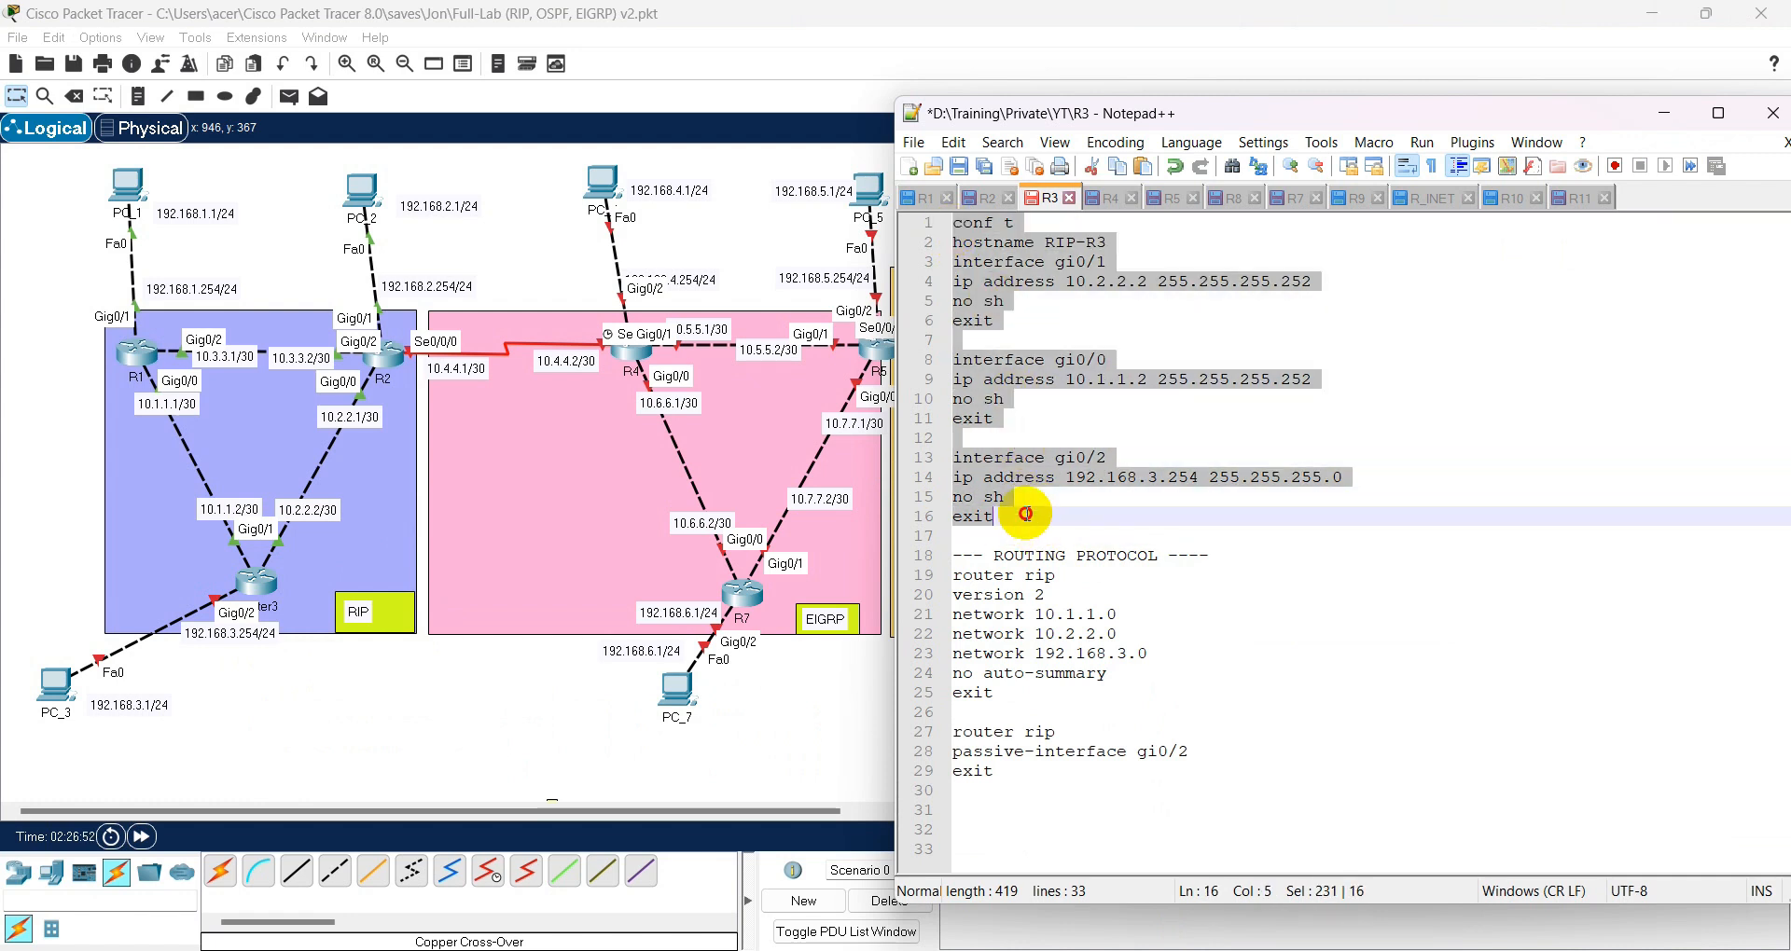
right_click(1026, 514)
click(1052, 514)
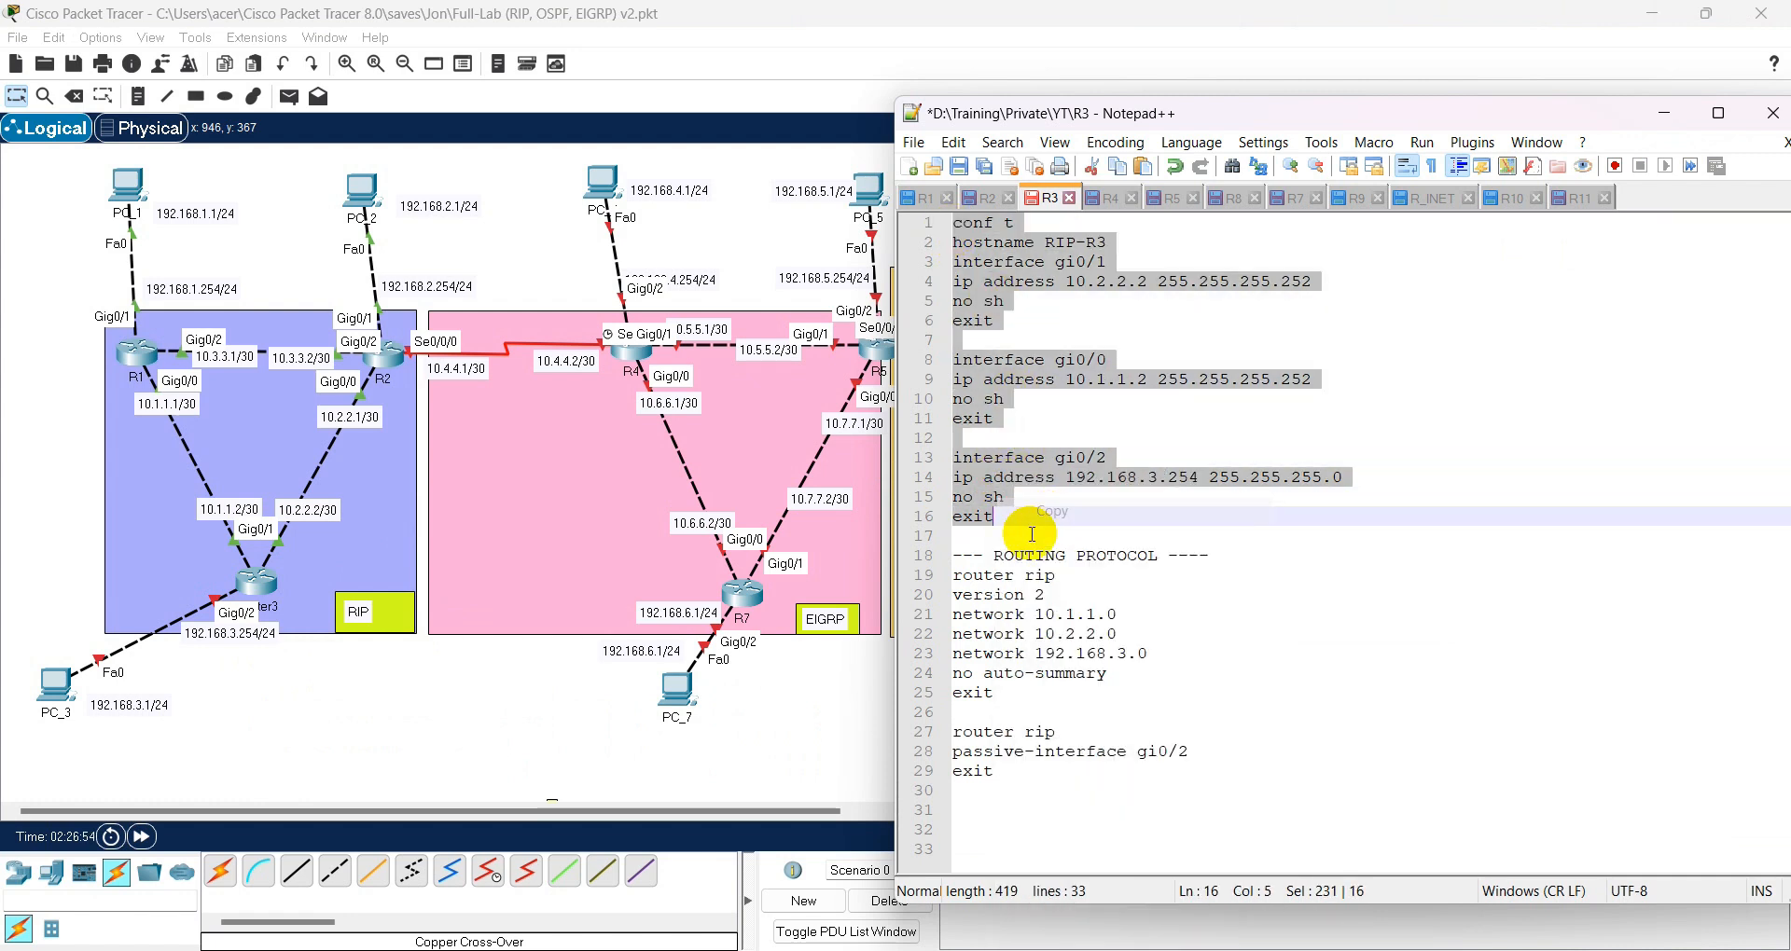
click(438, 688)
click(256, 581)
click(523, 510)
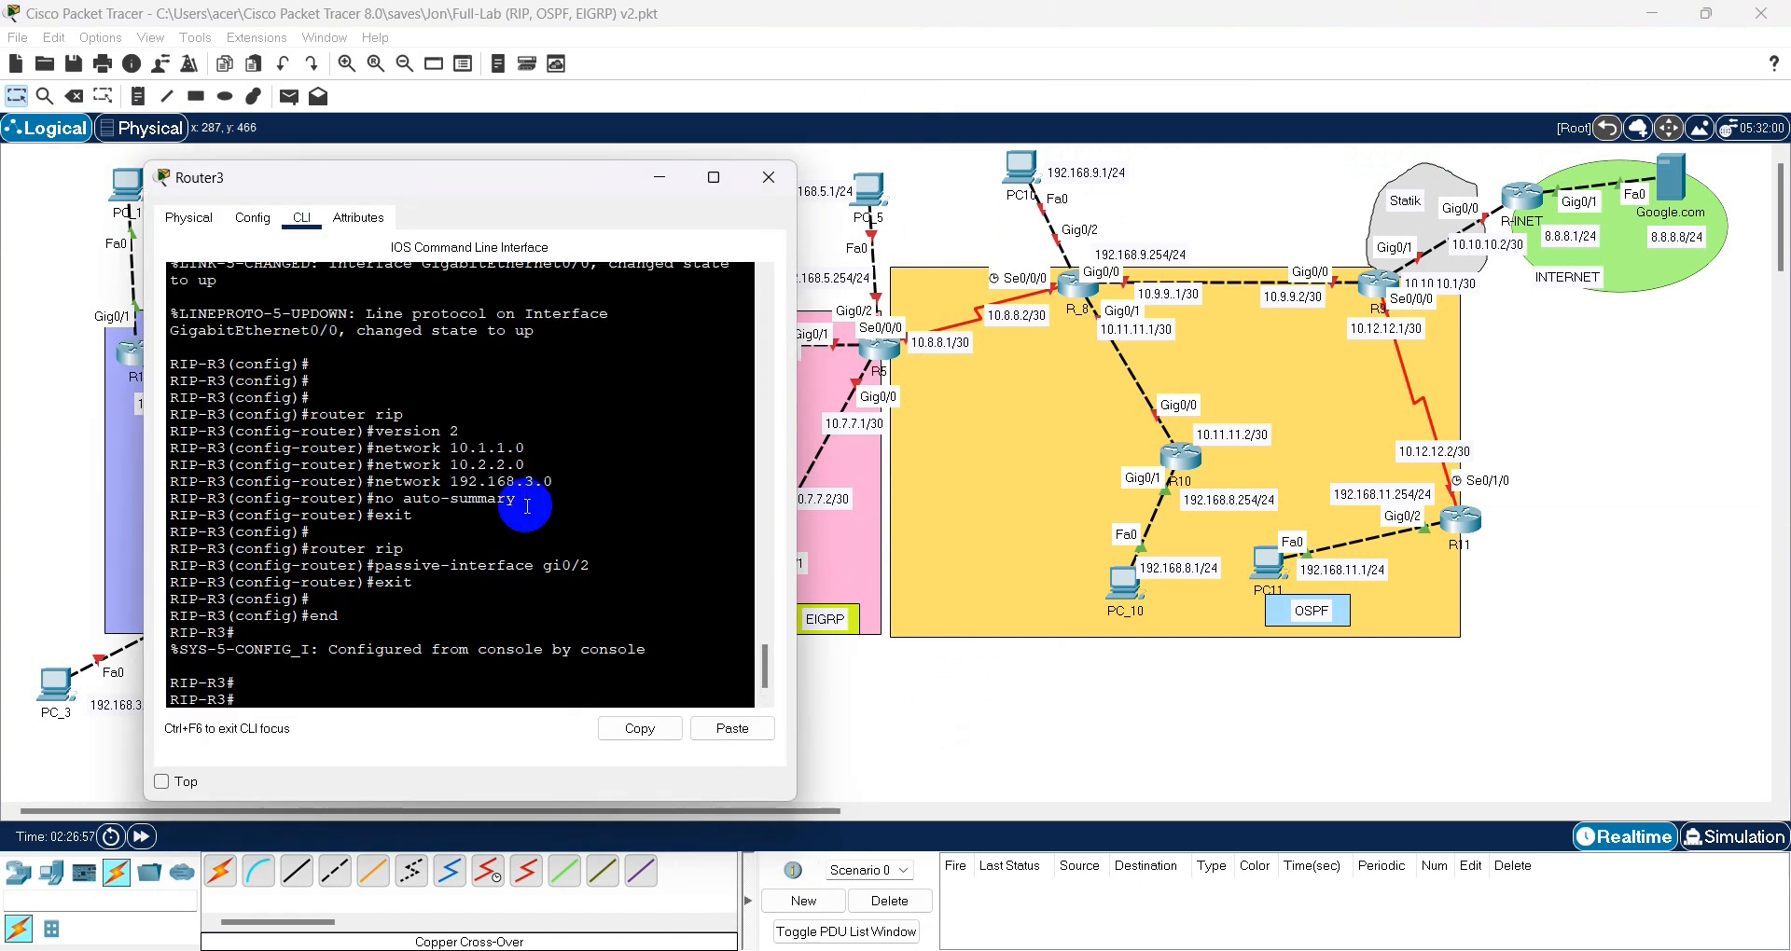
text(conf t)
key(Return)
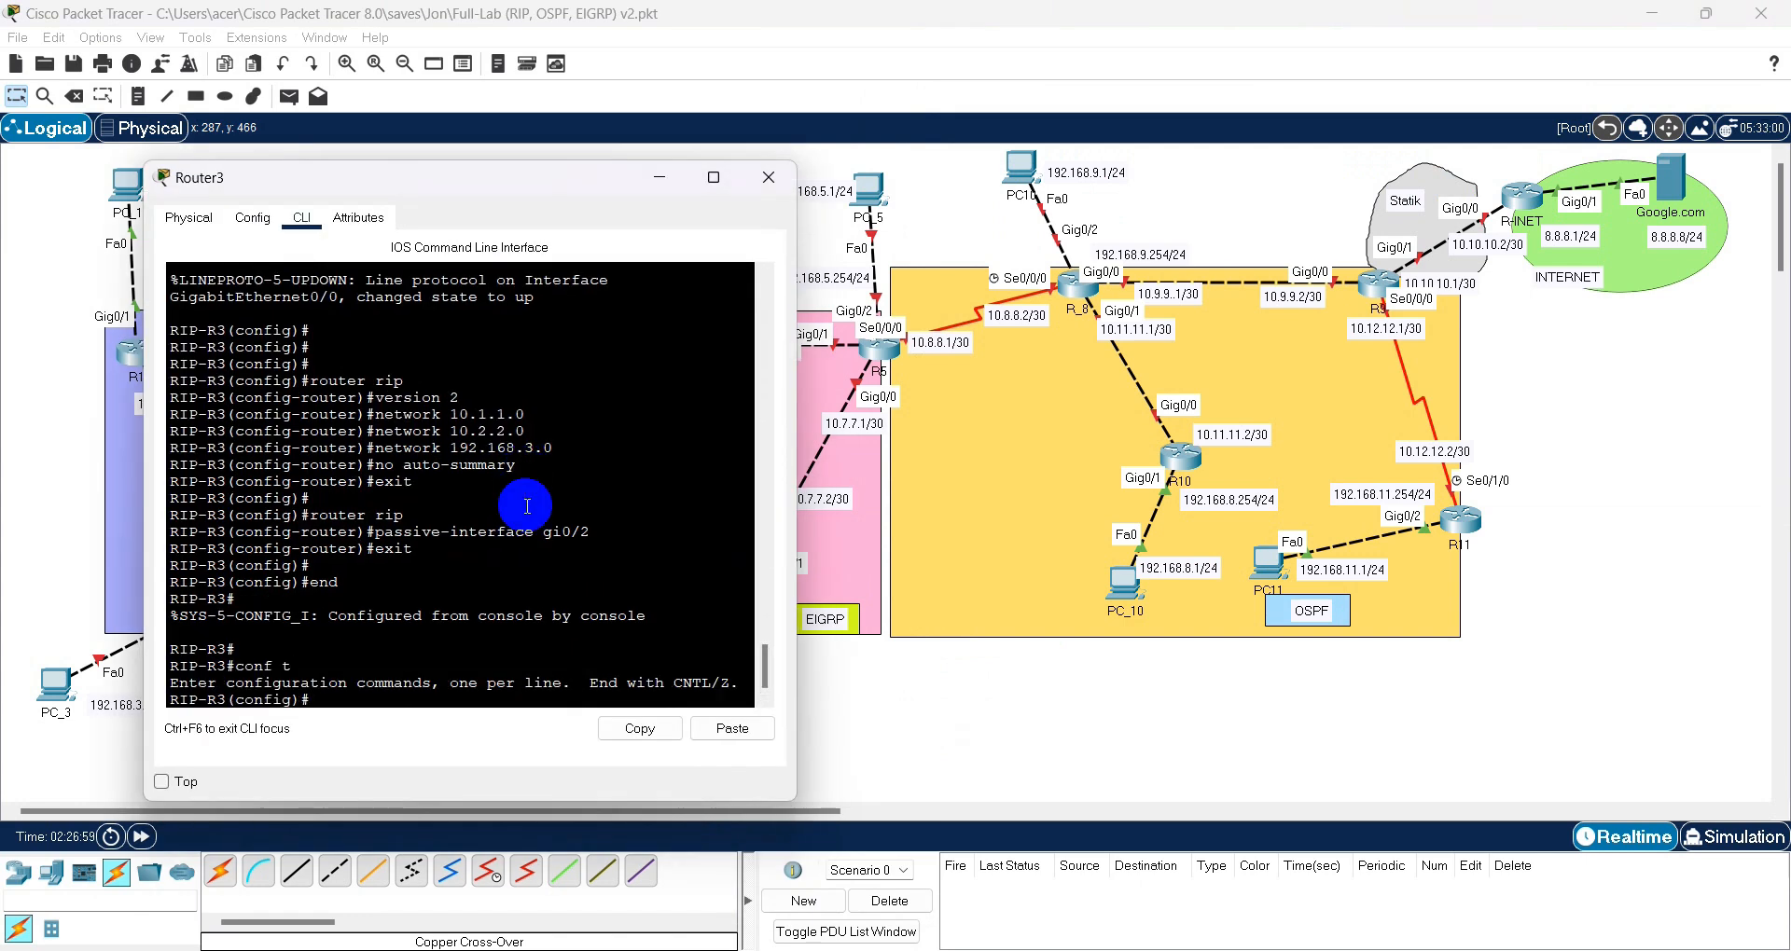
key(alt+Tab)
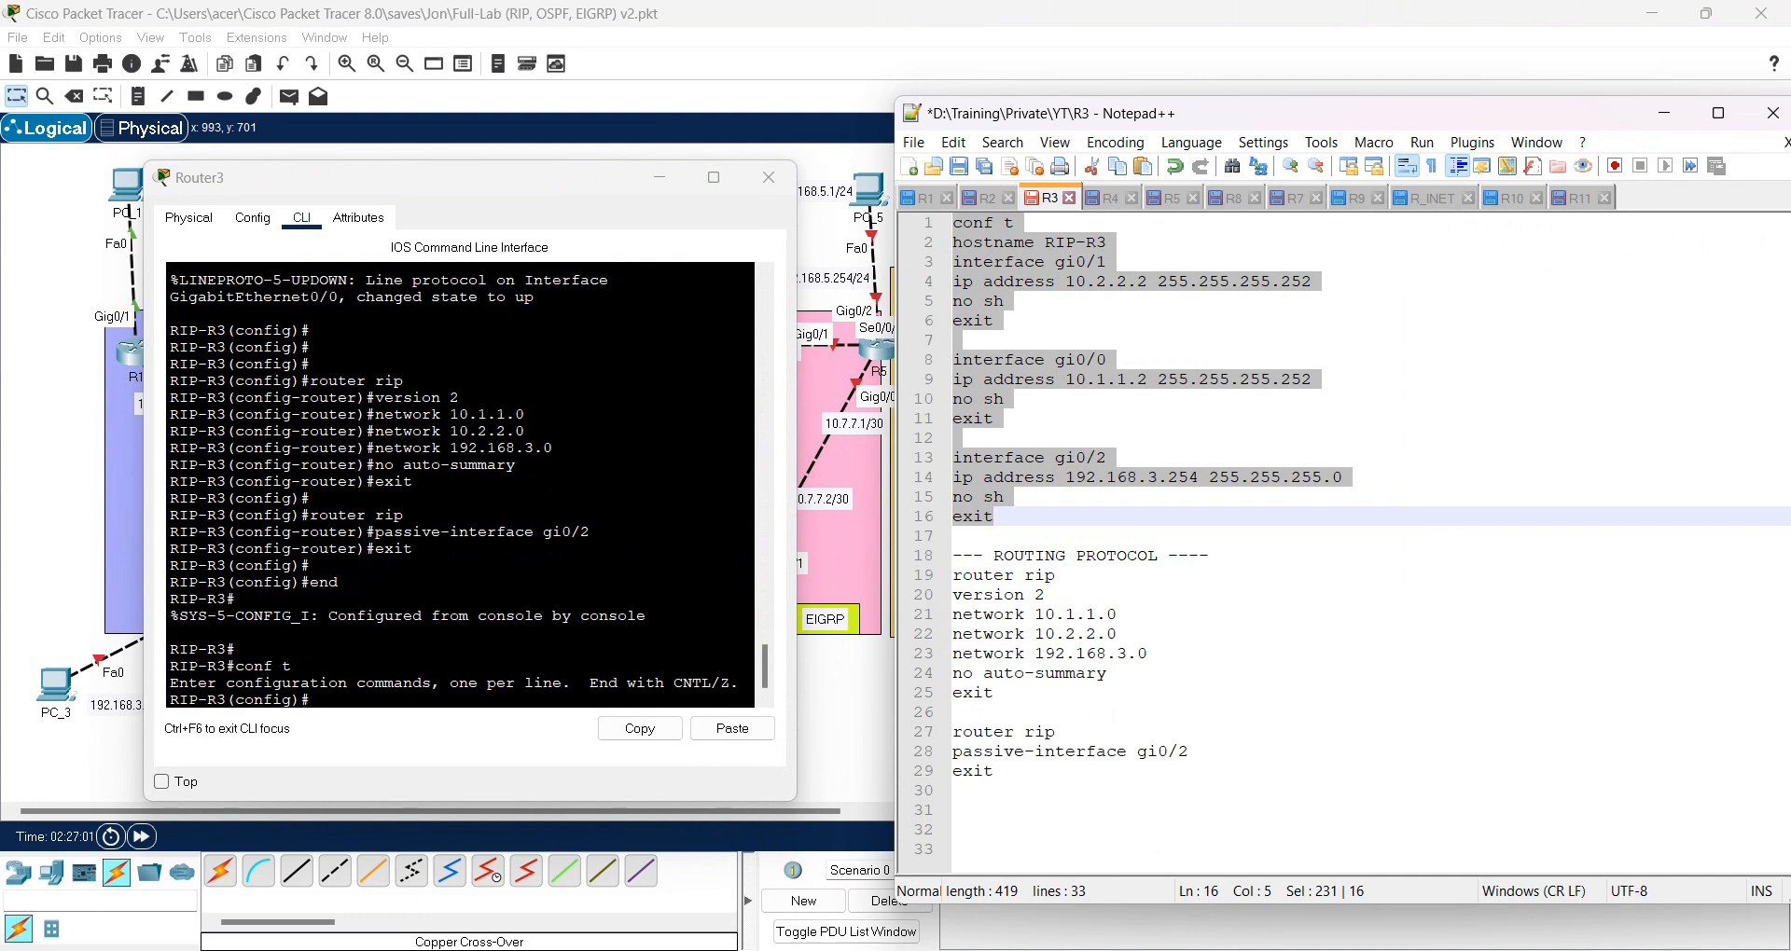
click(355, 520)
text(end)
key(Return)
key(Return)
key(Return)
- Apply the copied block to Router3: hostname RIP-R3, gi0/1 10.2.2.2/30, gi0/0 10.1.1.2/30, gi0/2 192.168.3.254/24, all enabled, and minimize its window
right_click(359, 519)
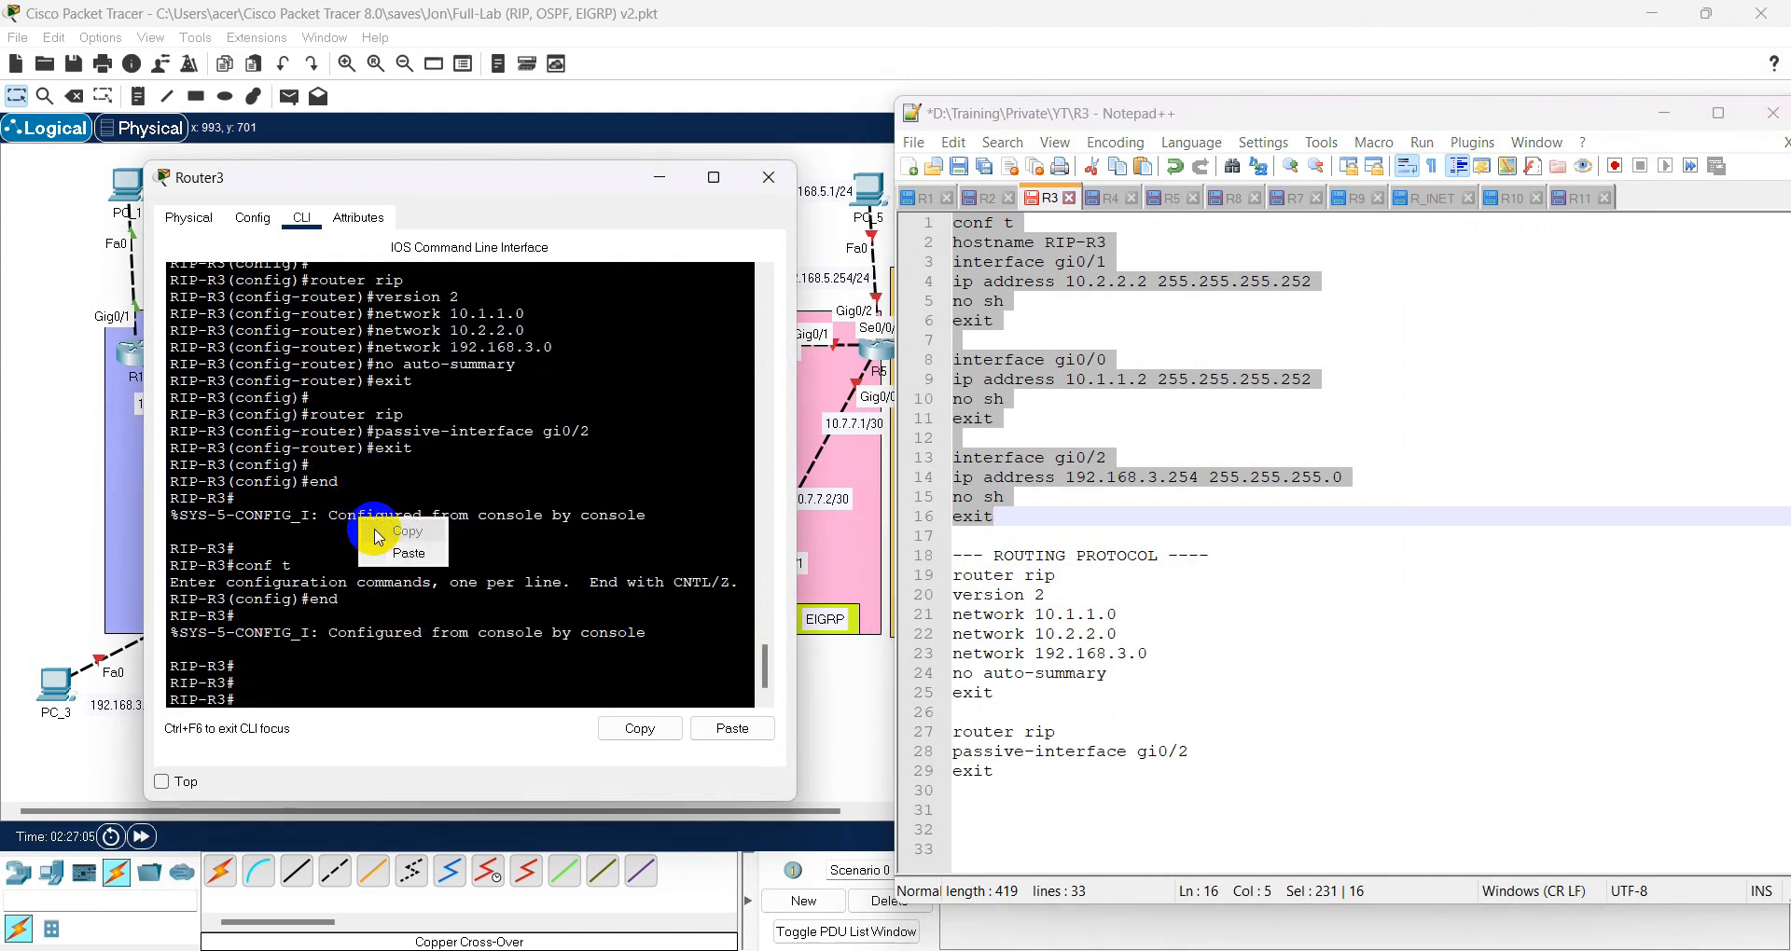
click(388, 548)
key(Return)
key(Return)
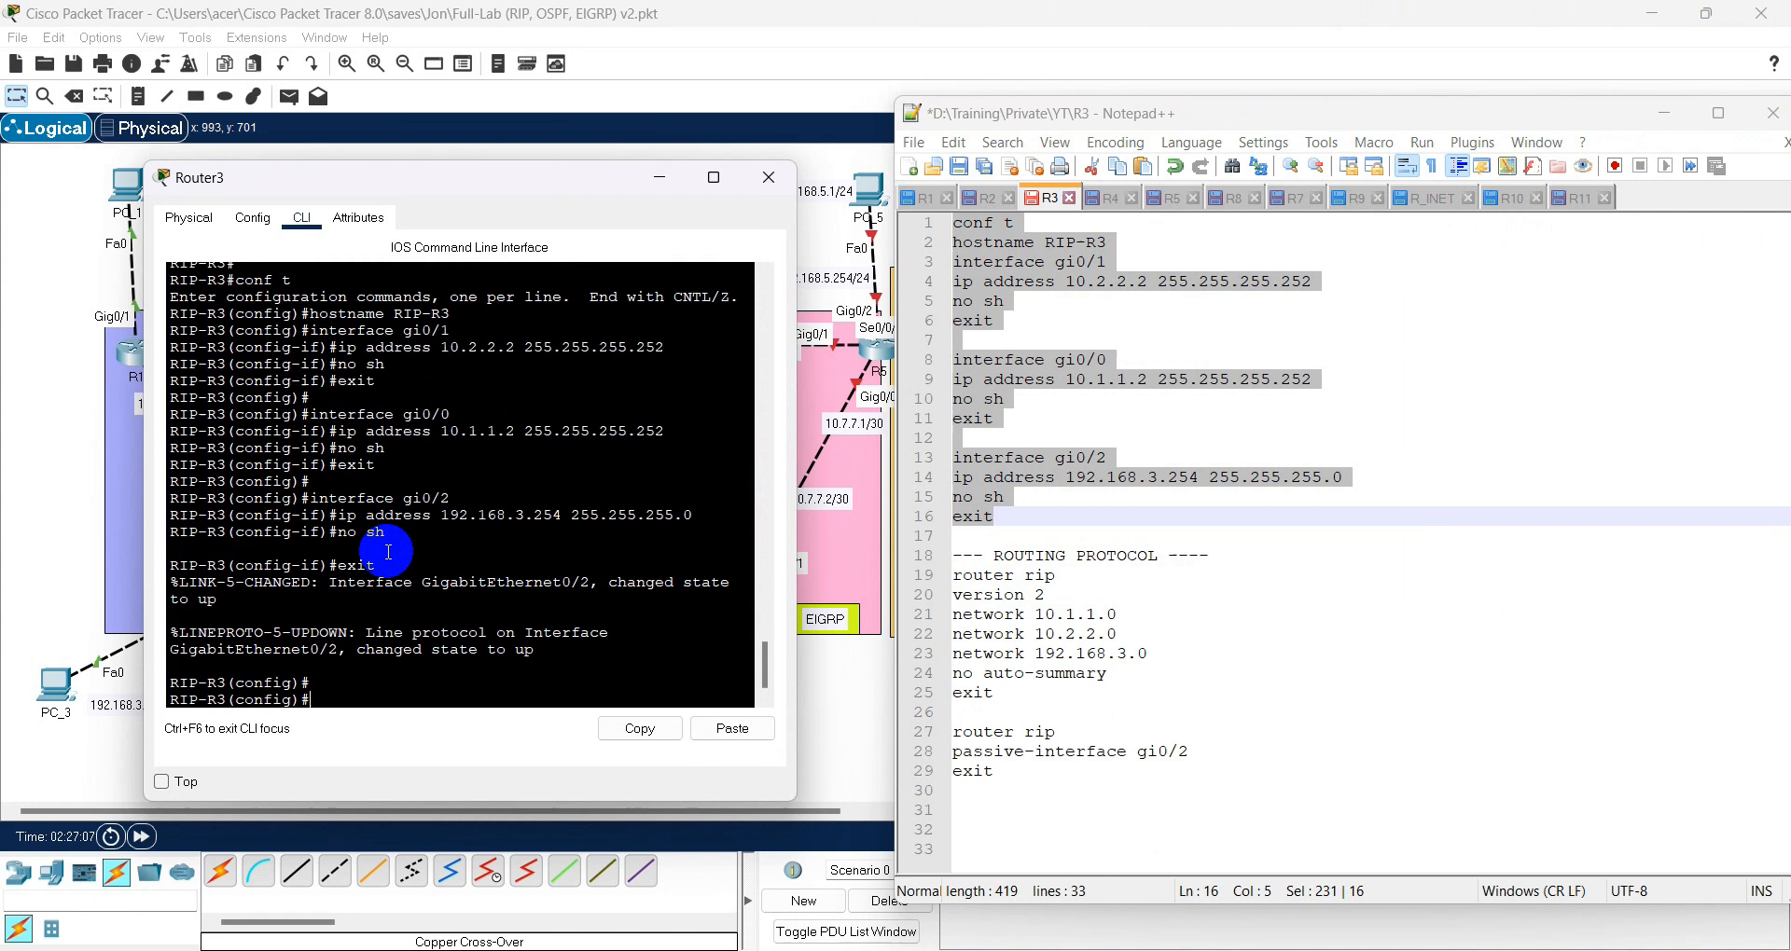
click(660, 177)
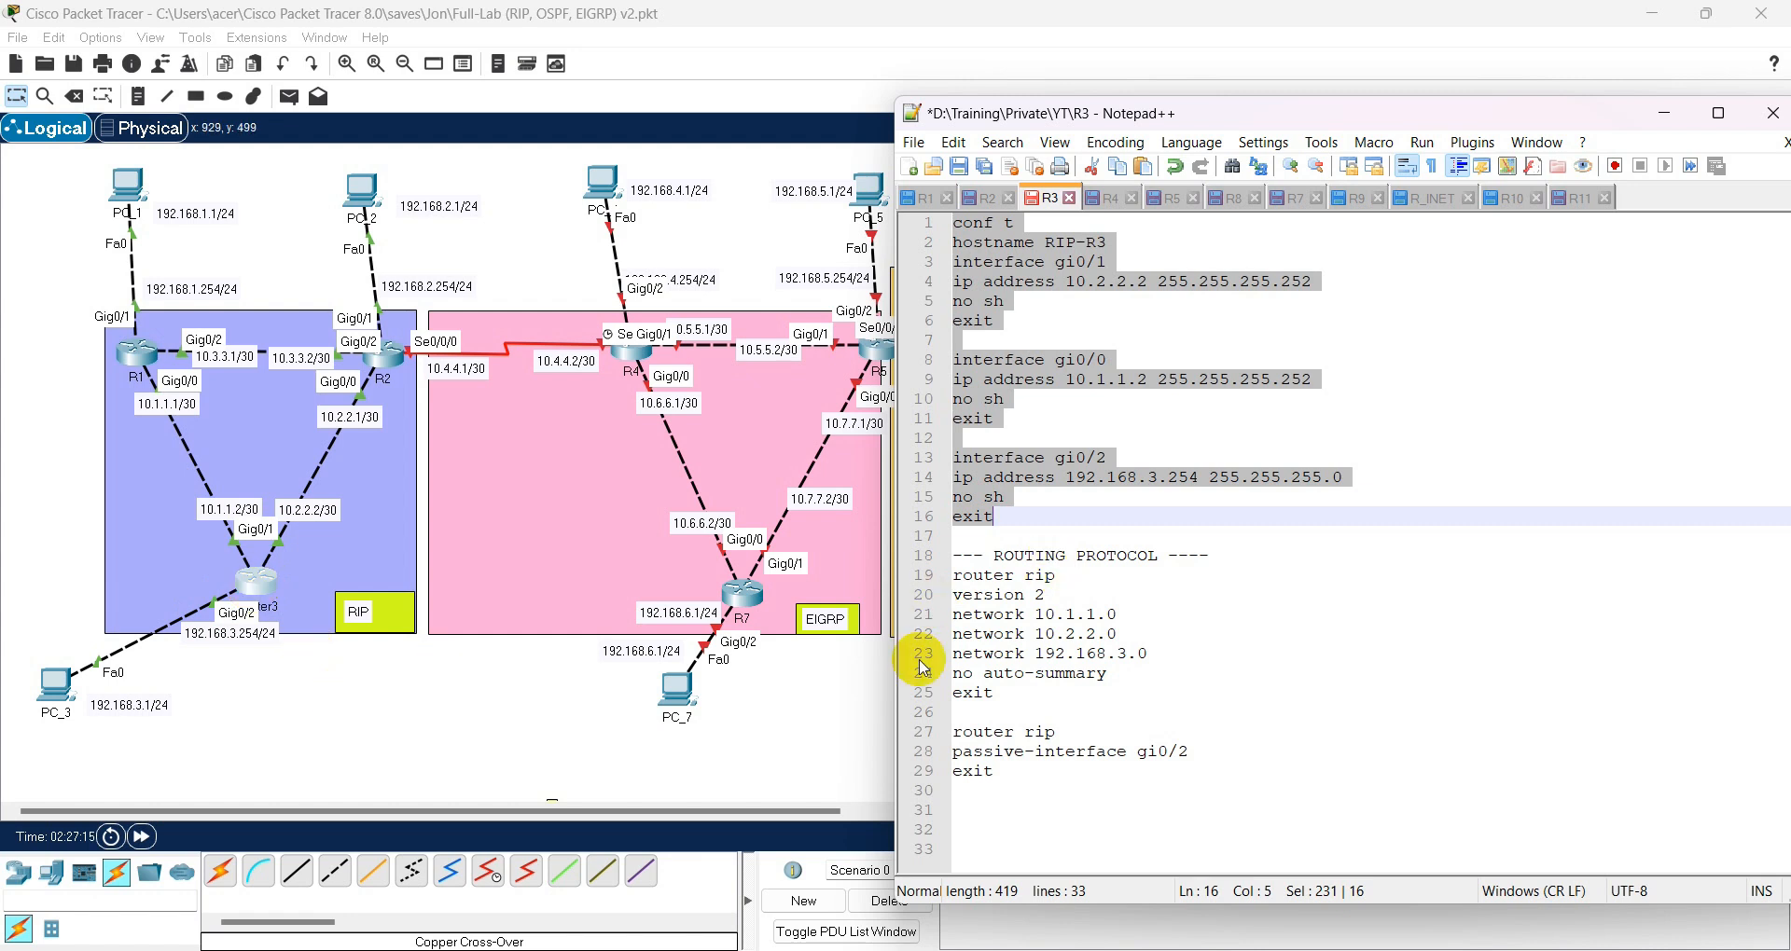
click(490, 701)
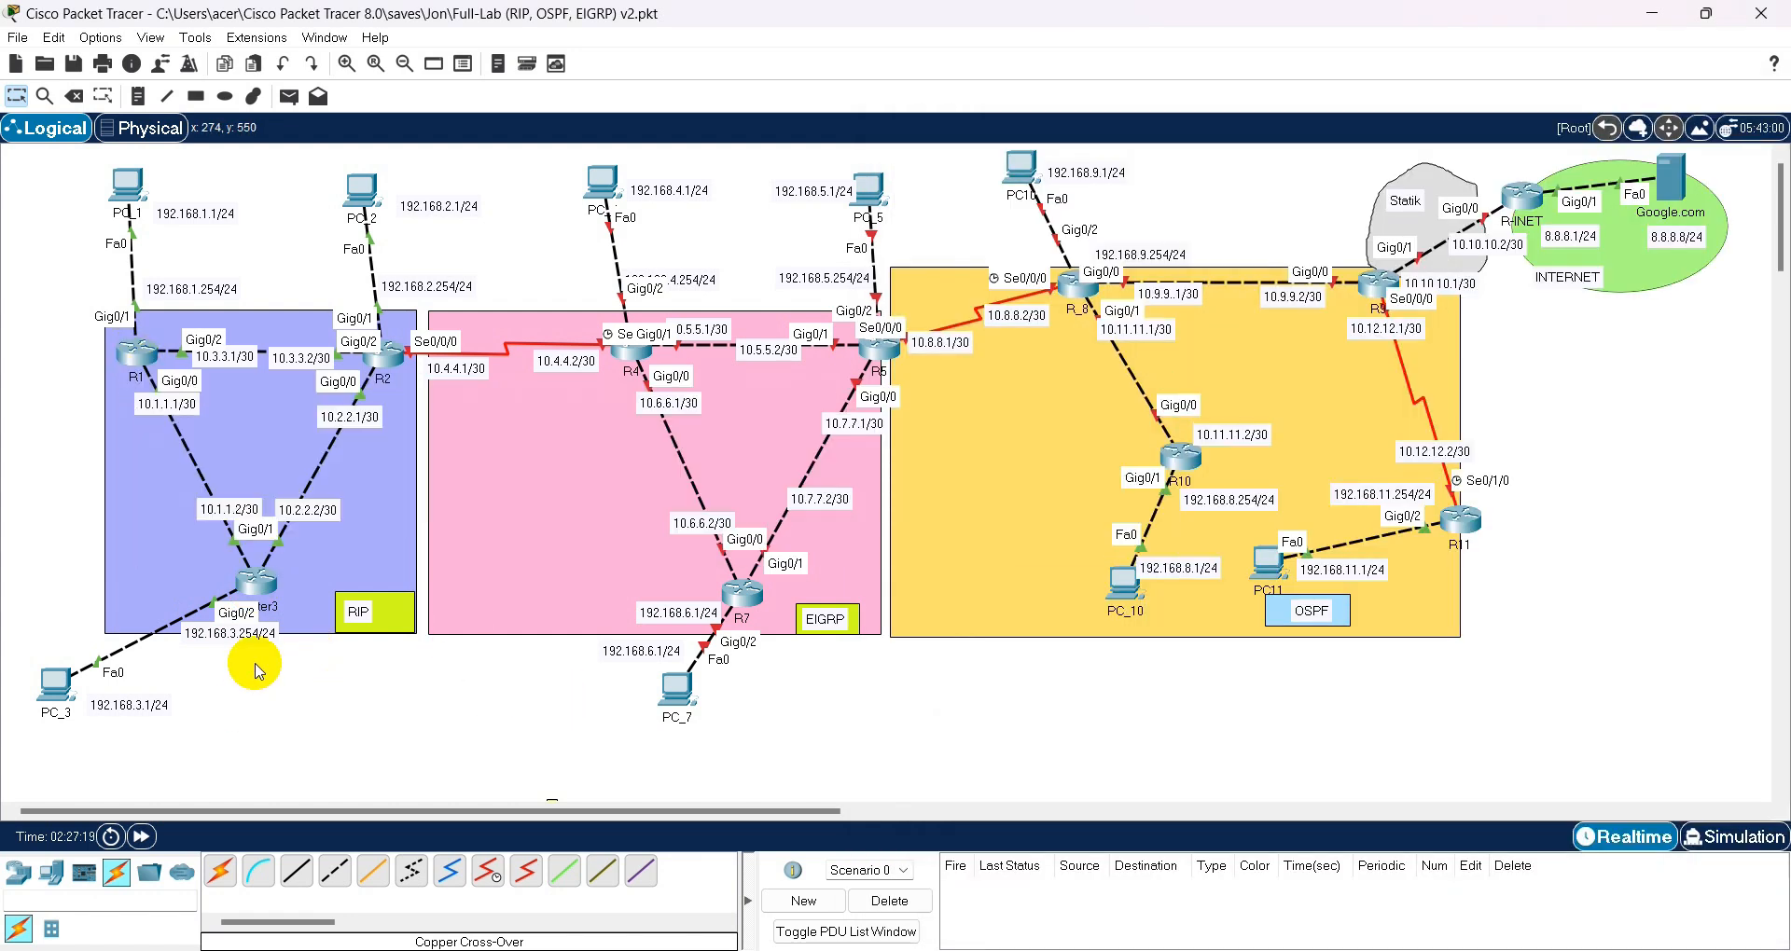
- Open R1's command line, move its window clear of the RIP area and leave configuration mode with end
click(137, 360)
drag(372, 159, 985, 205)
click(1007, 410)
click(995, 568)
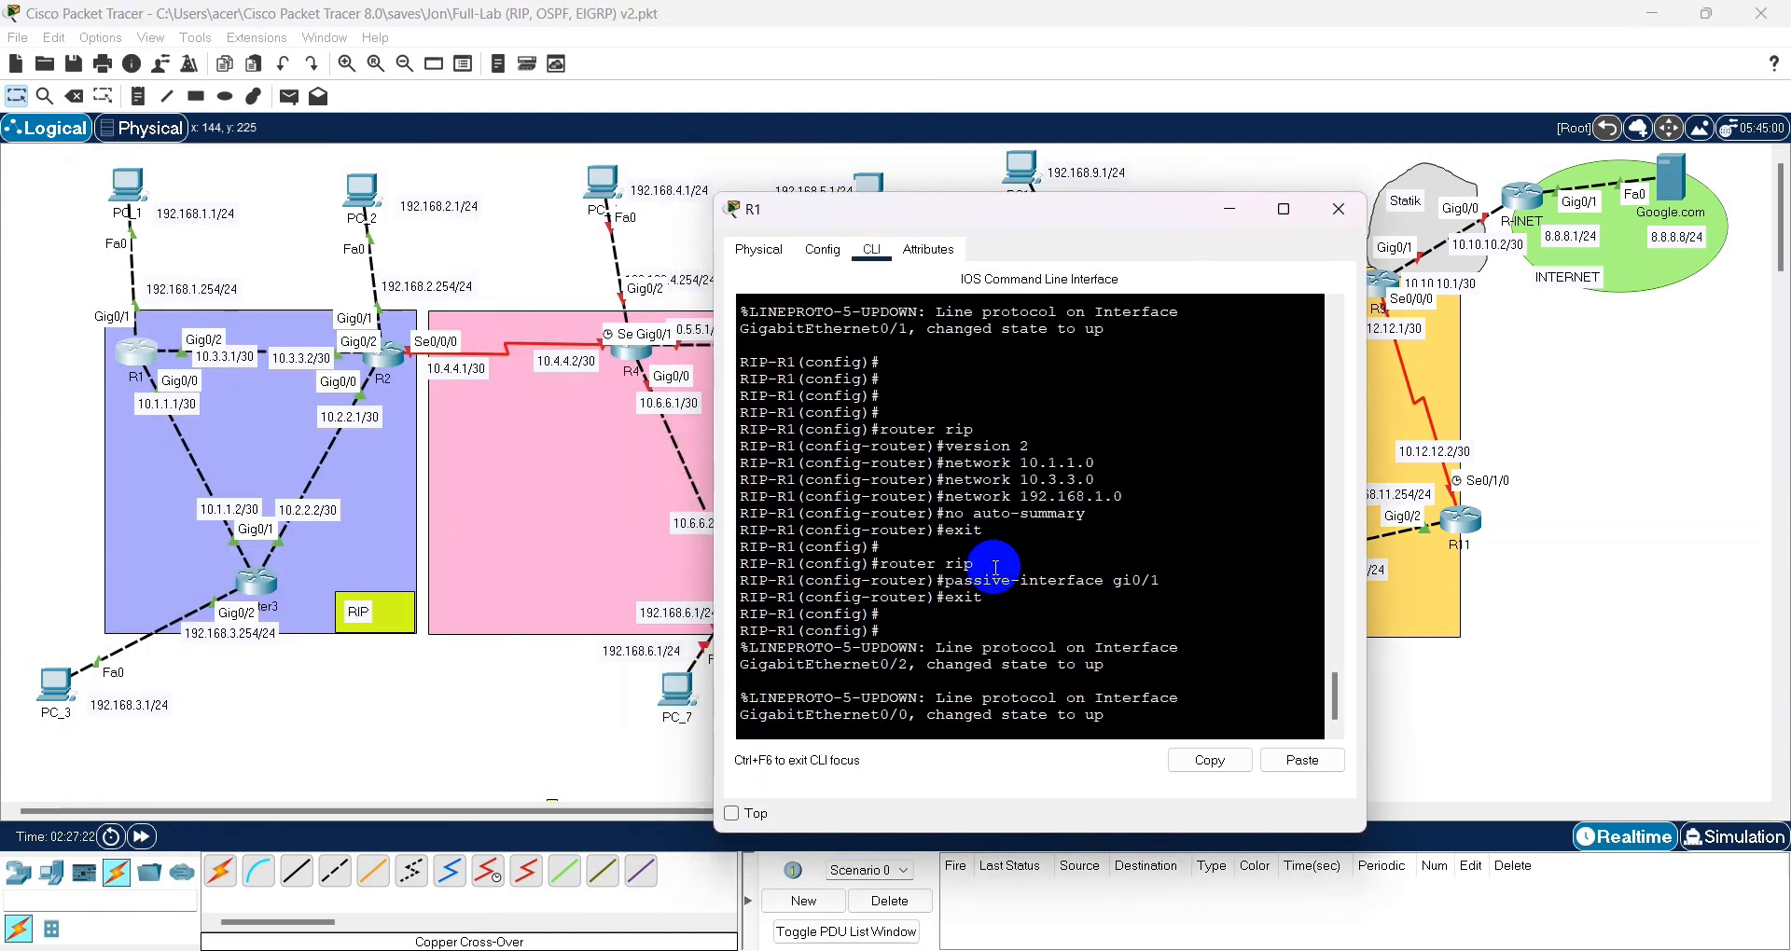
key(Return)
key(Return)
key(Return)
text(nd)
key(Return)
key(Return)
key(Return)
key(Return)
key(Return)
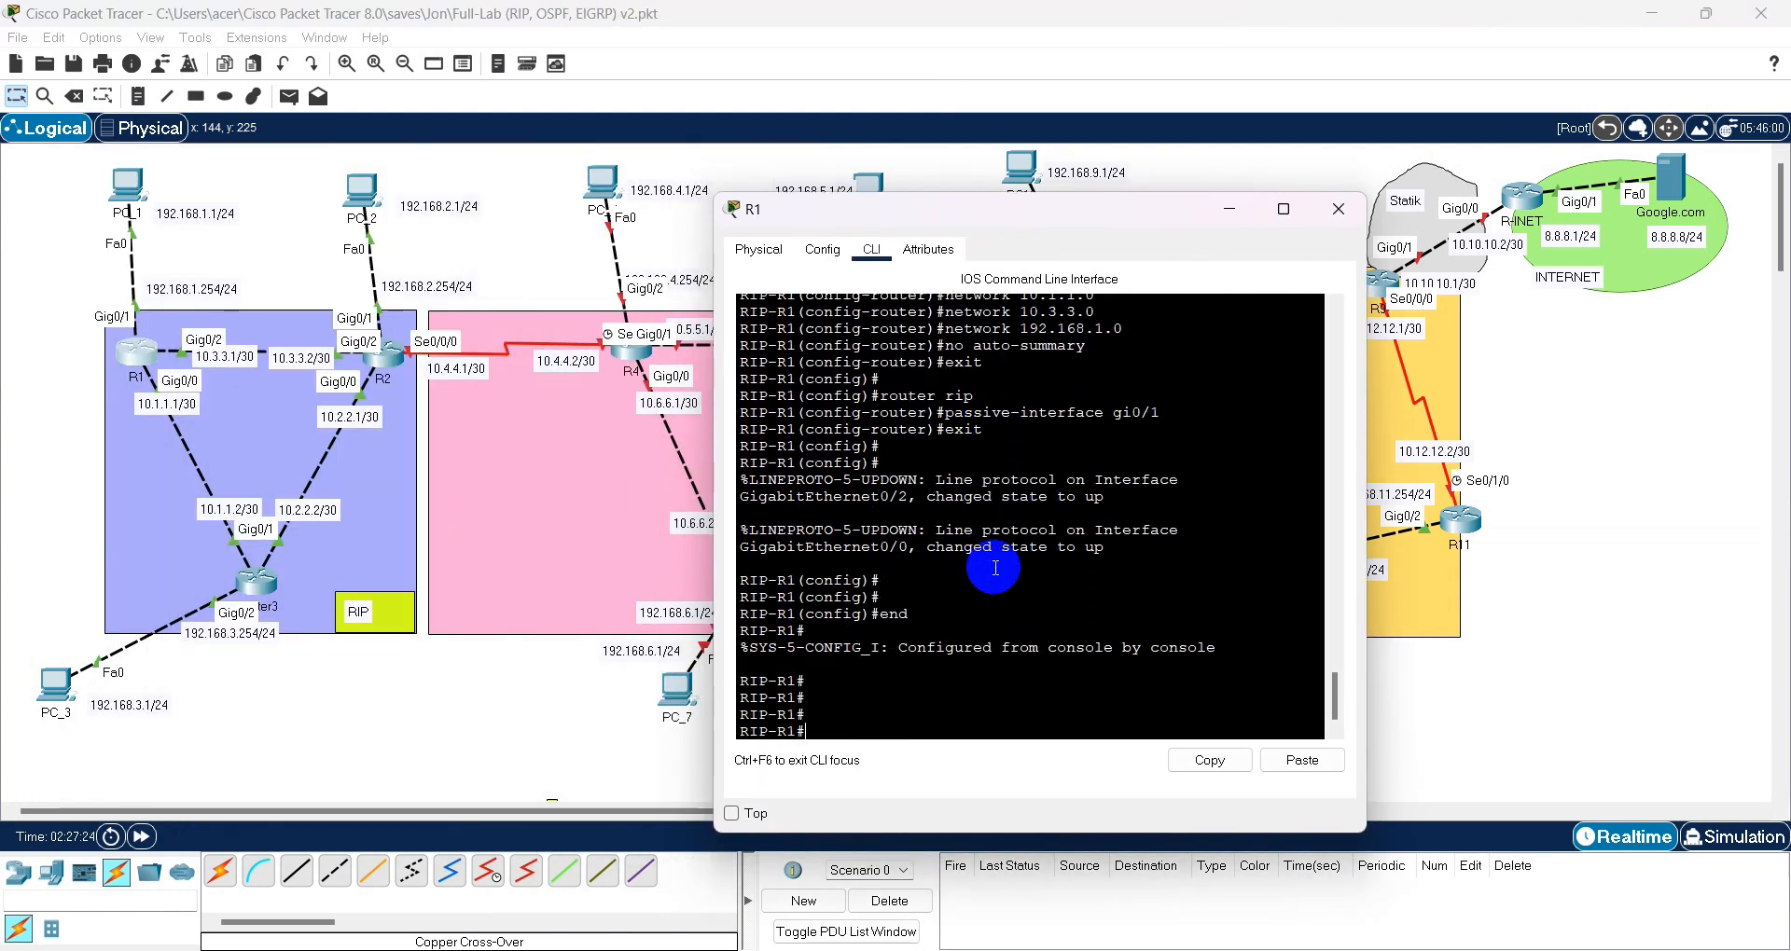
- Display R1's routing table with sh ip route, enlarge the window and run the command again
text(sh ip route)
key(Return)
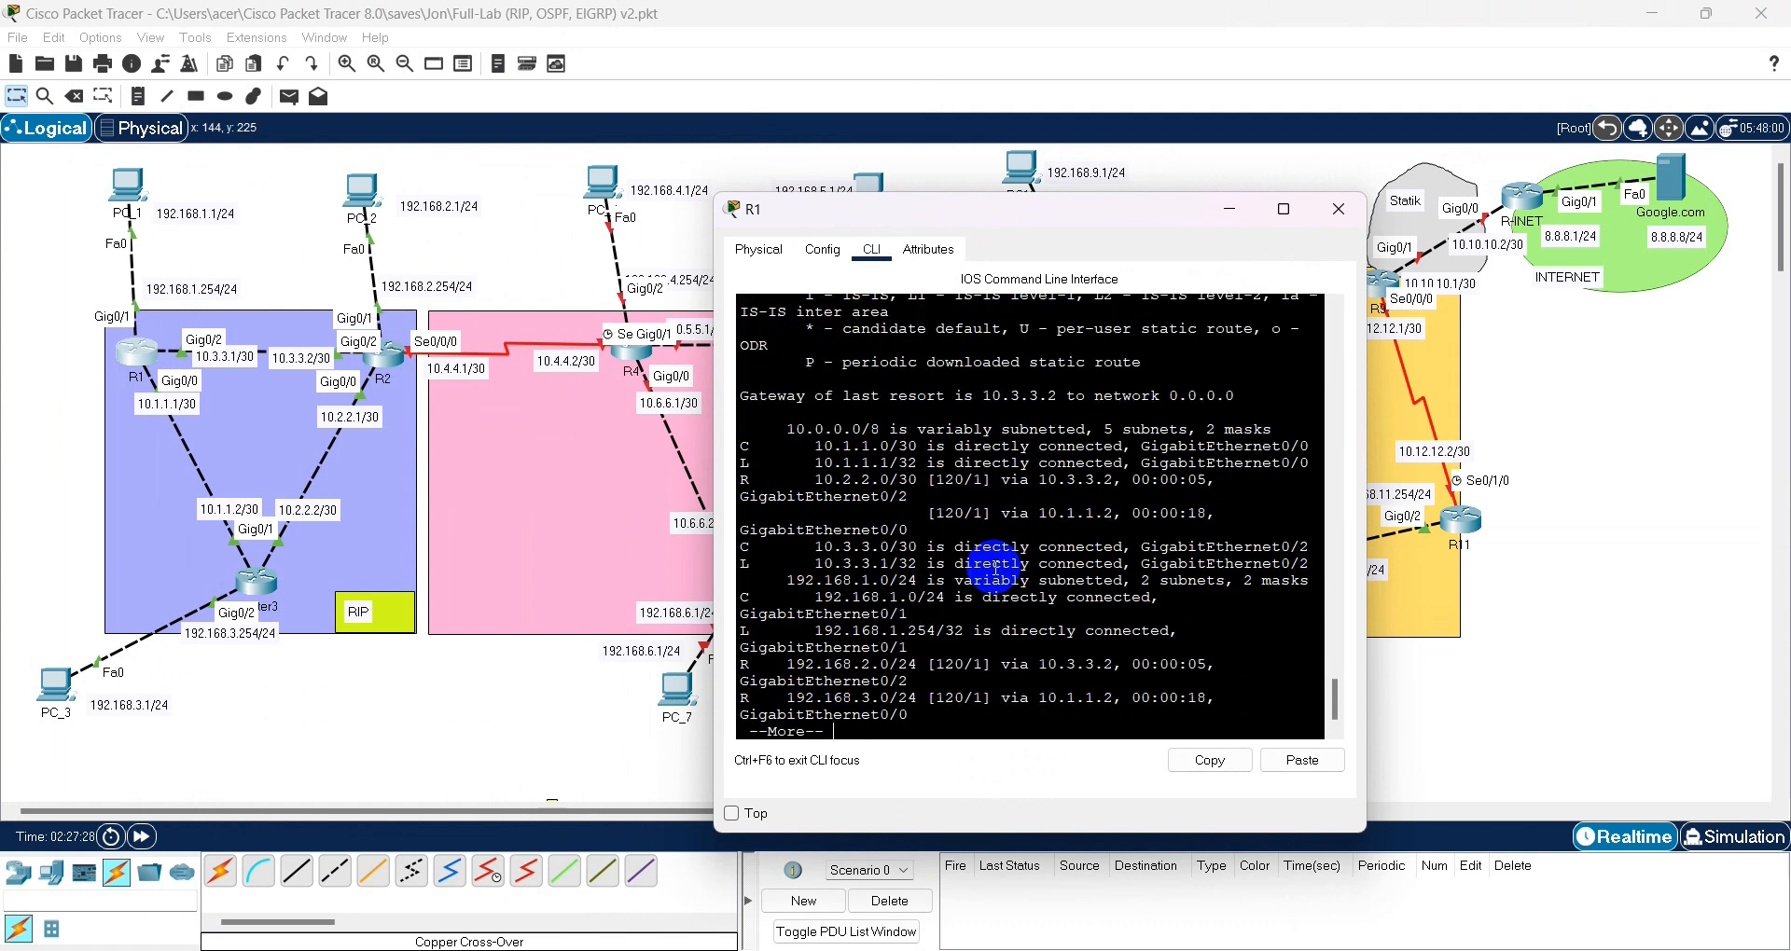
key(space)
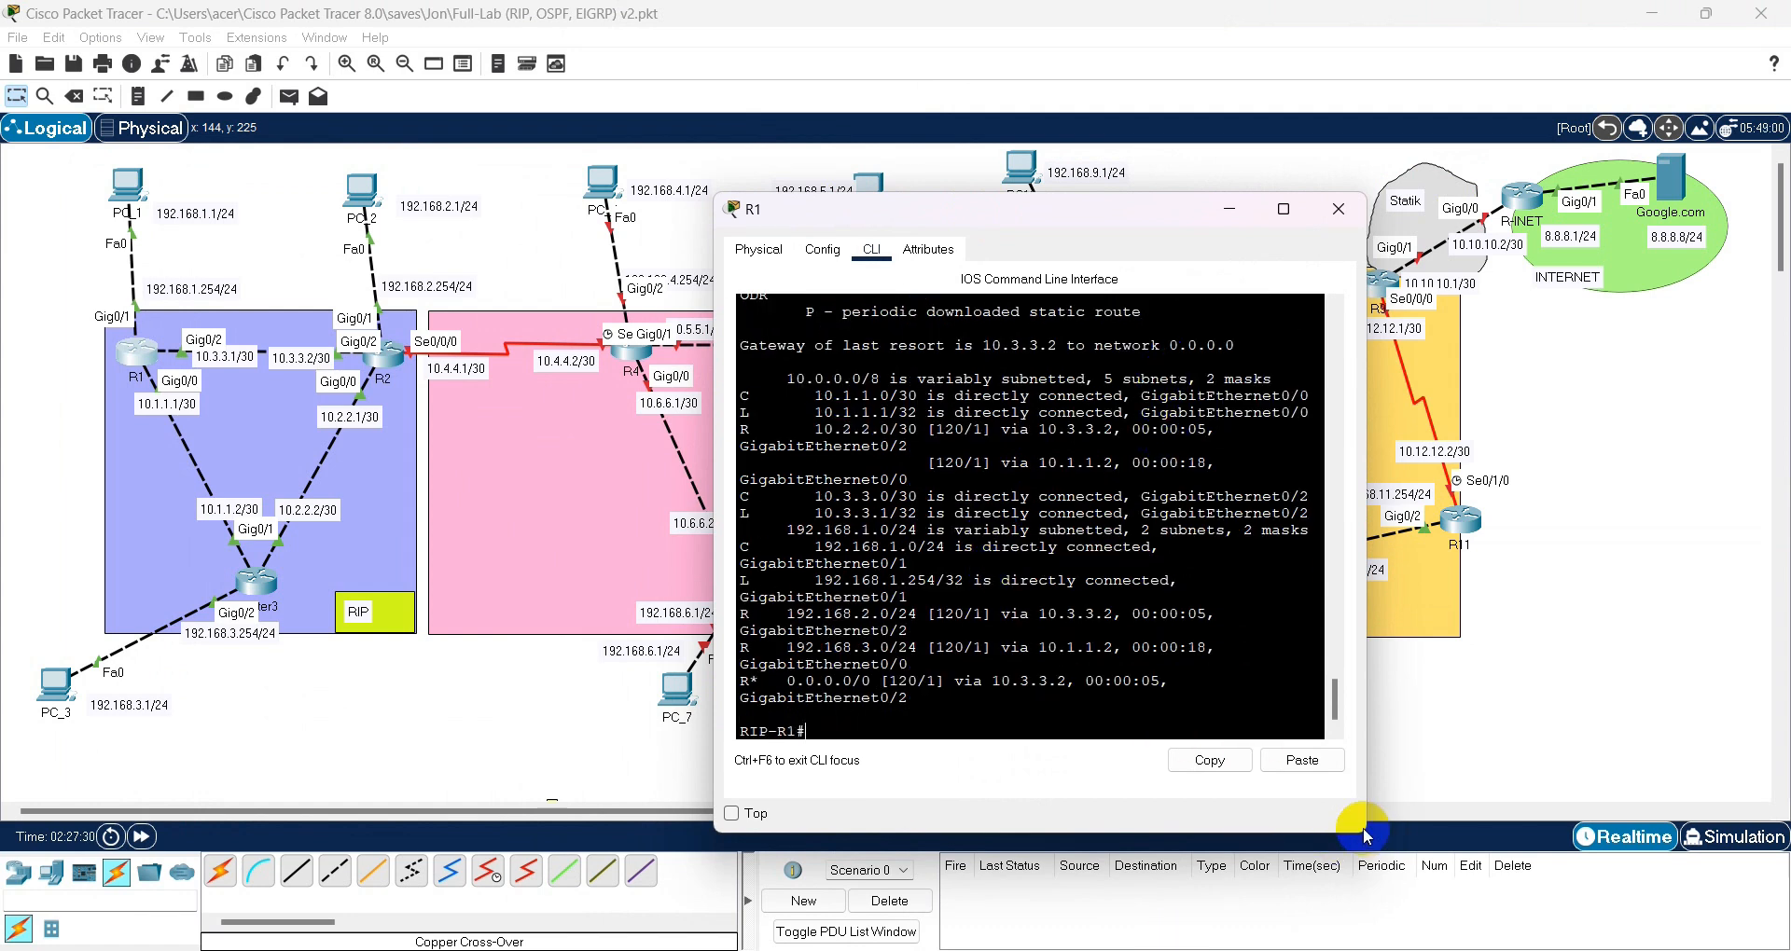
drag(1366, 831, 1615, 853)
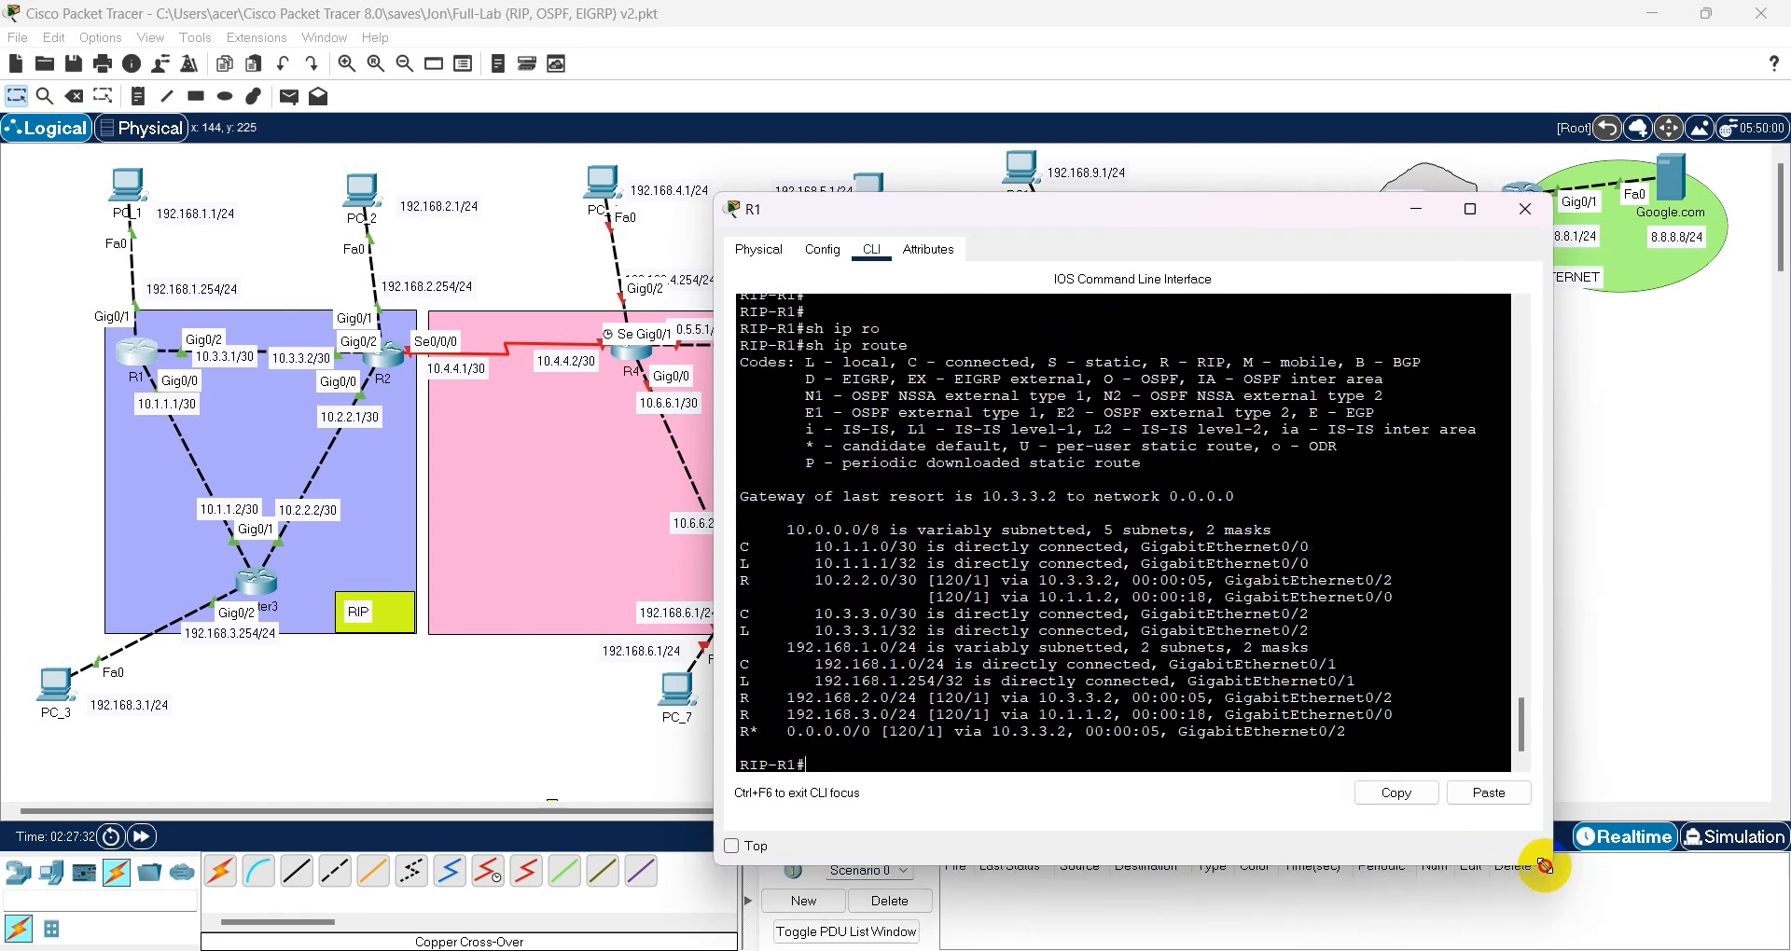
key(Return)
key(Return)
key(Up)
key(Return)
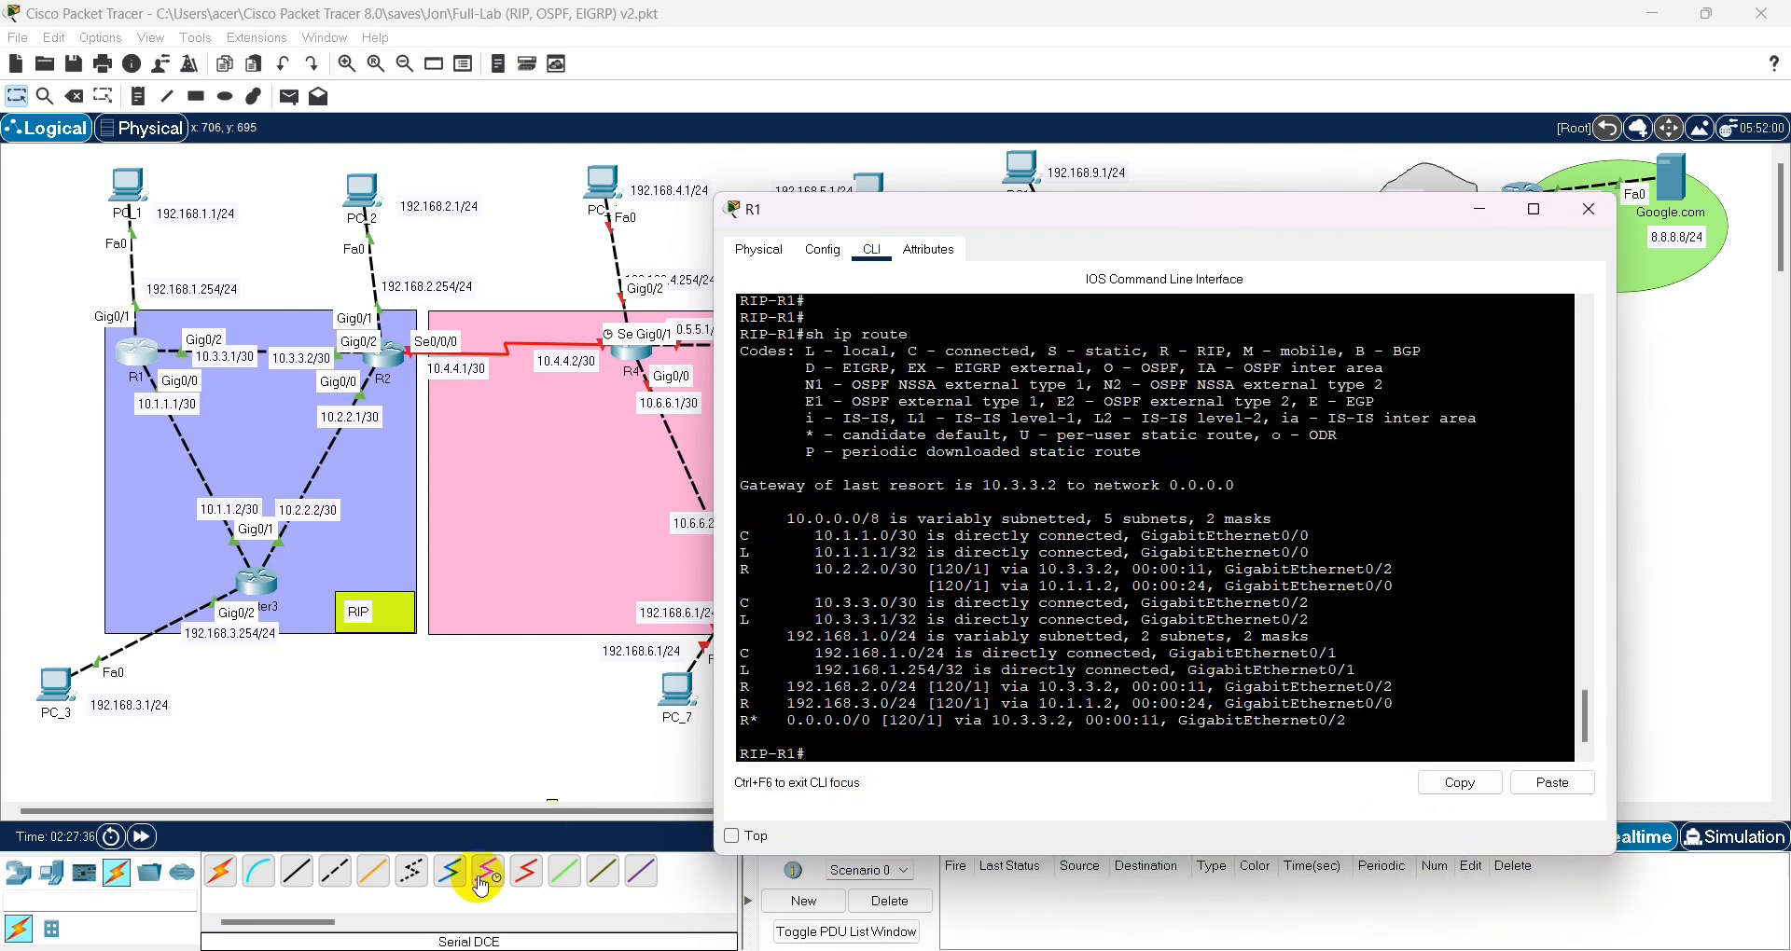
- Examine R1's RIP routes to 192.168.2.0/24 and 192.168.3.0/24 and its default route, and return to the topology
click(783, 700)
drag(789, 694, 1394, 683)
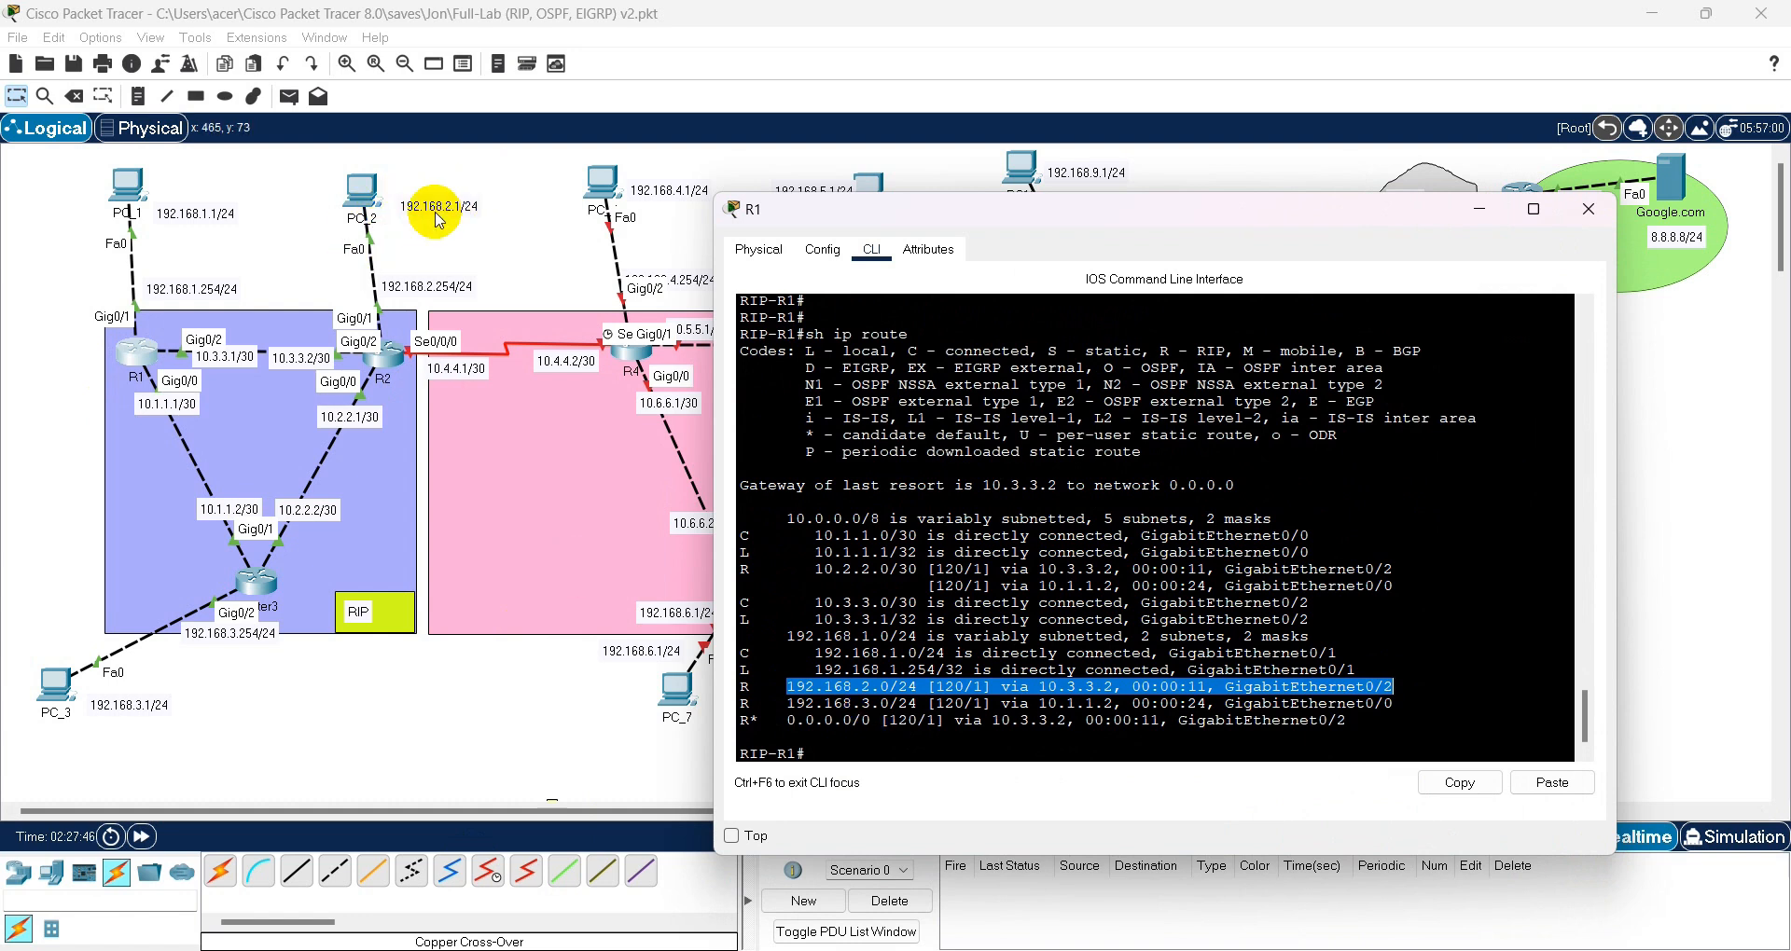
drag(788, 704, 1409, 709)
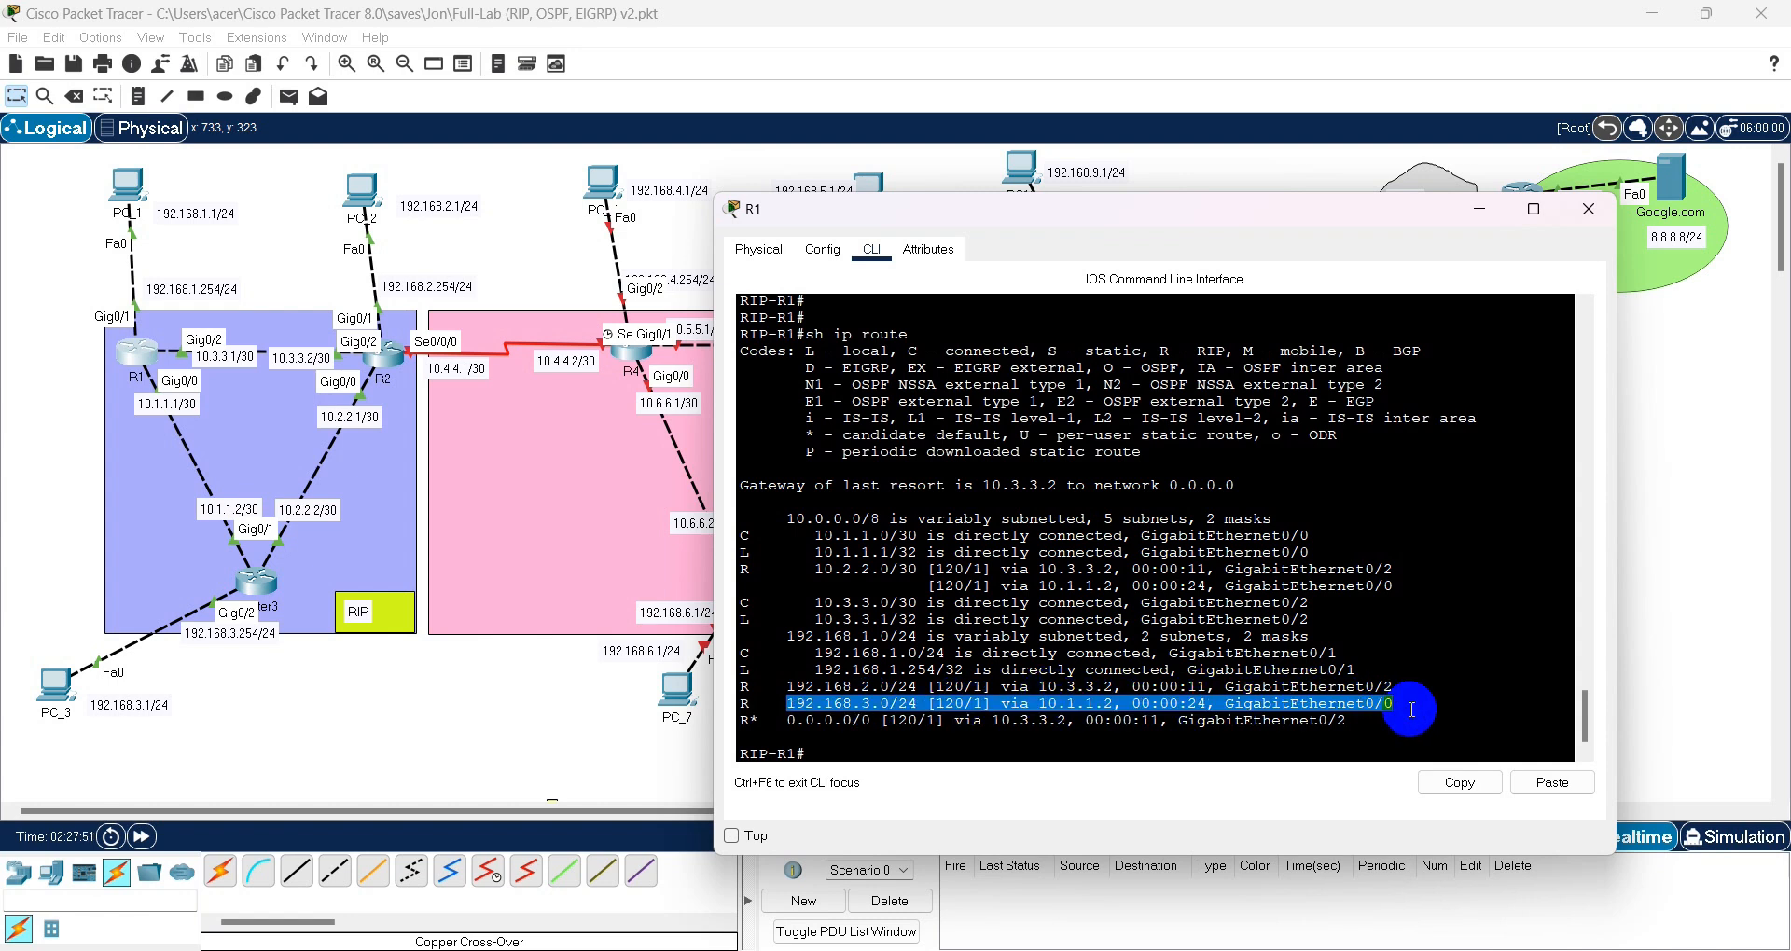
click(797, 754)
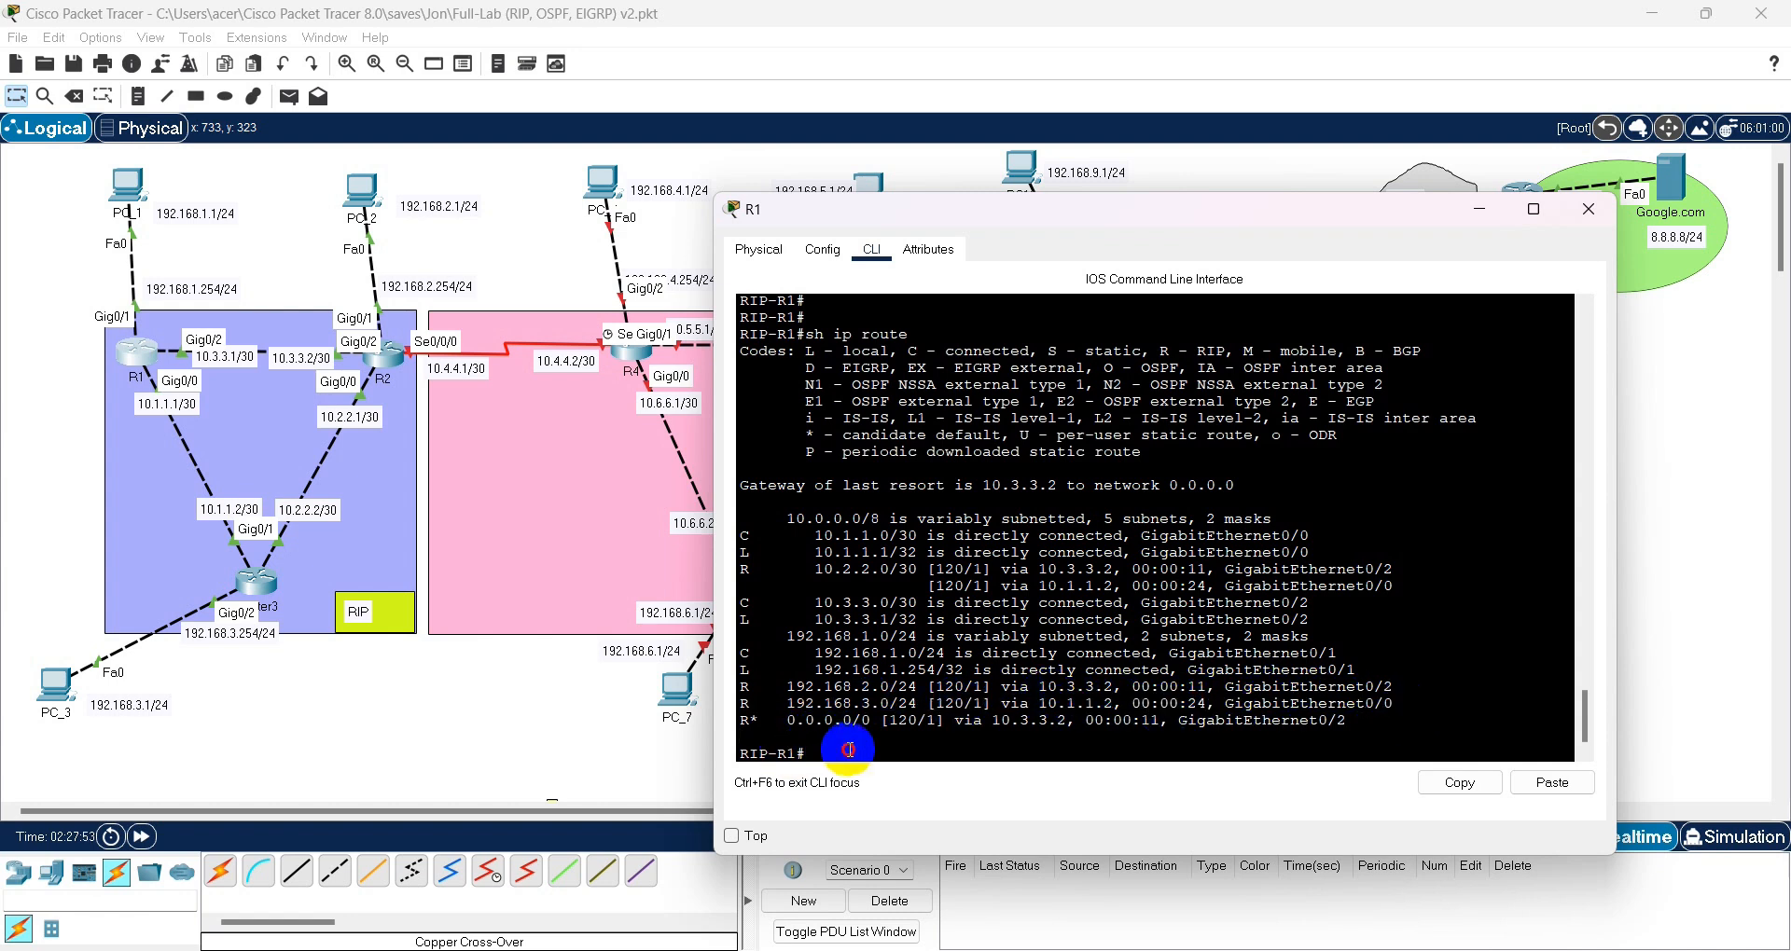
drag(740, 721, 1381, 721)
drag(1212, 737, 866, 739)
click(1220, 944)
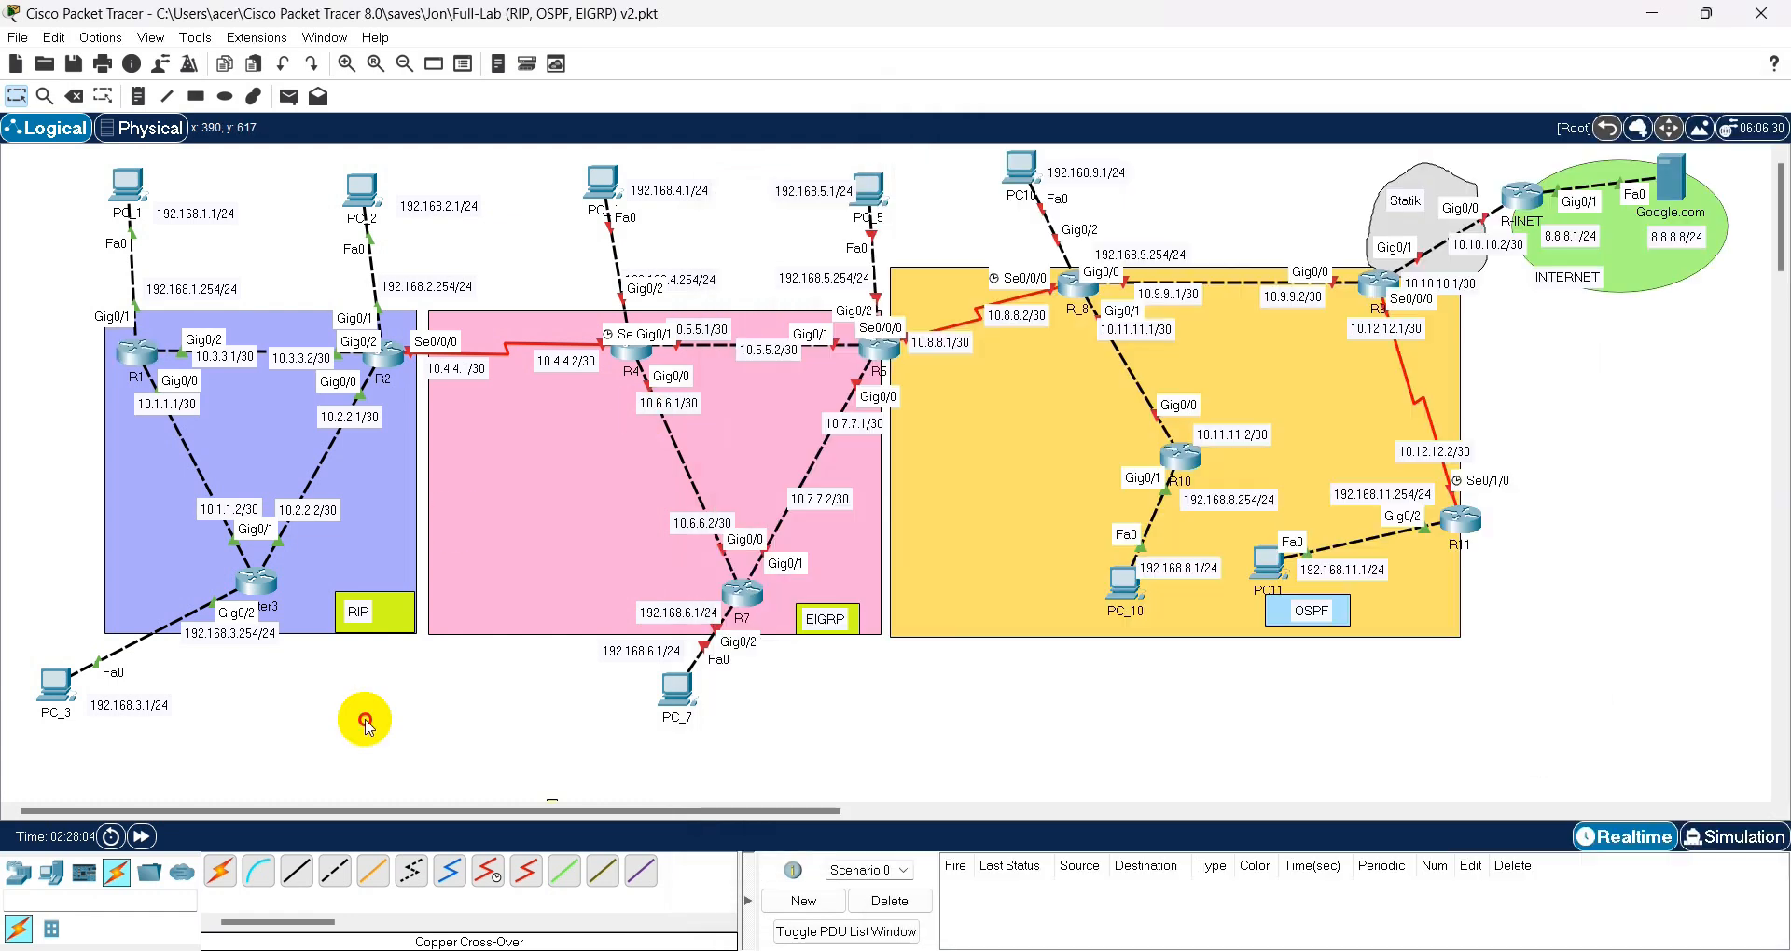
click(362, 719)
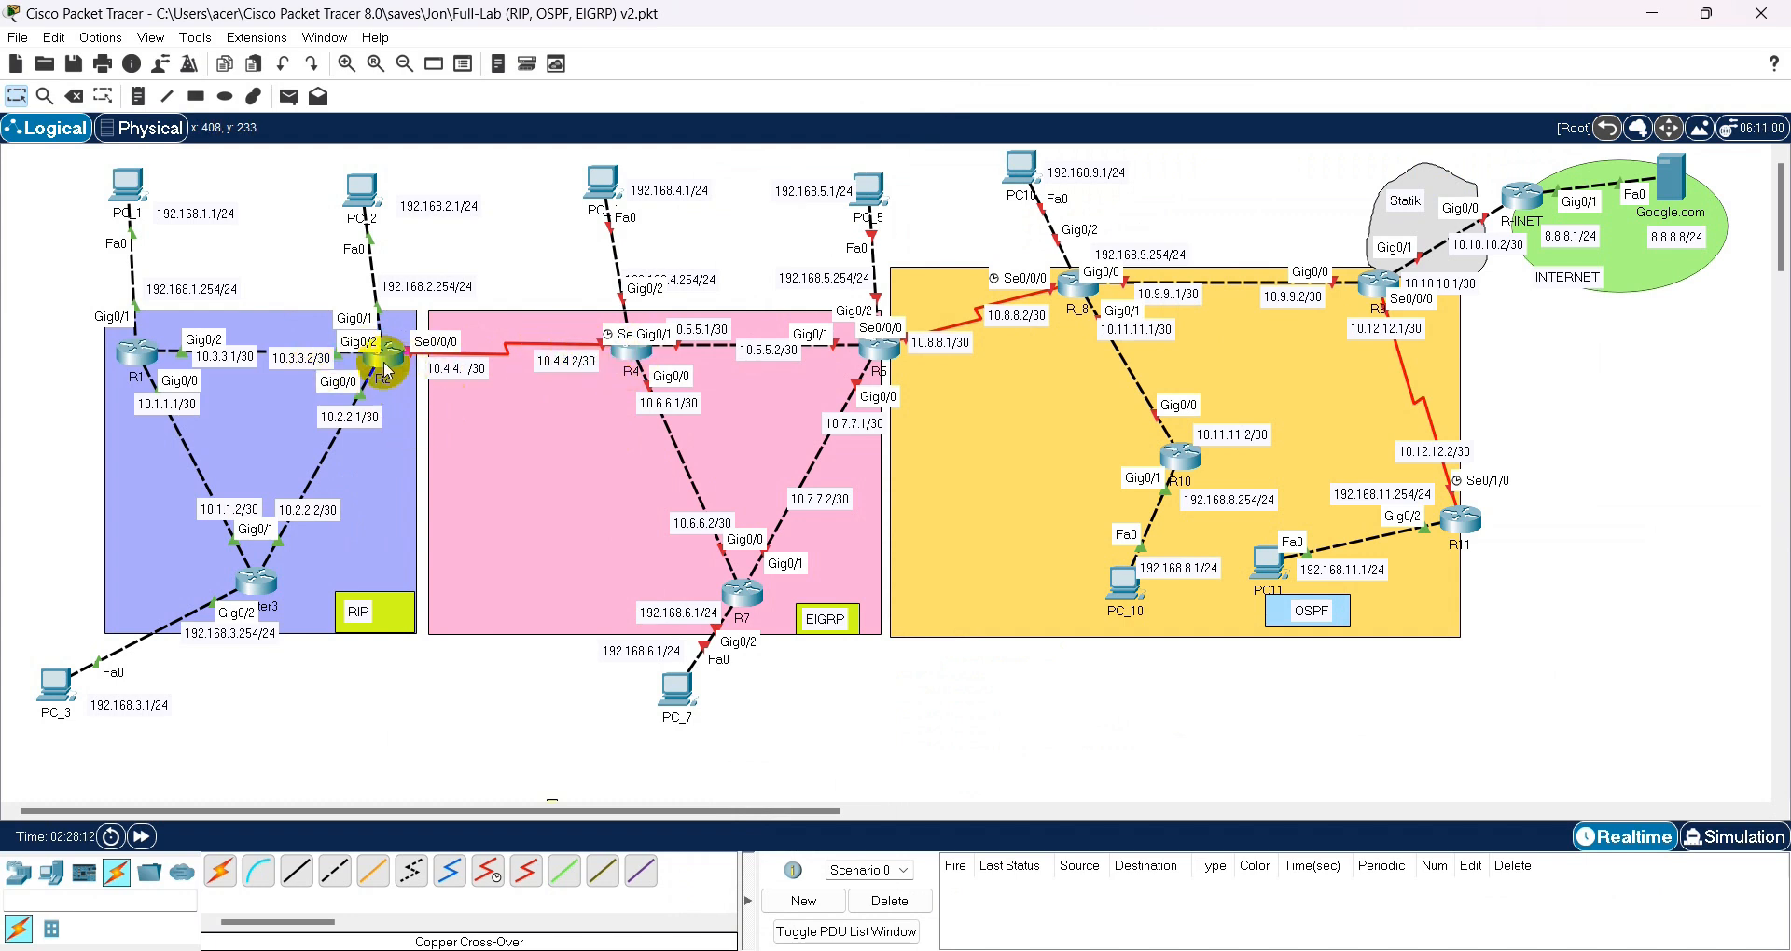
- Open PC_1, move its window aside and check its IPv4 address in the IP configuration
mouse_move(380, 368)
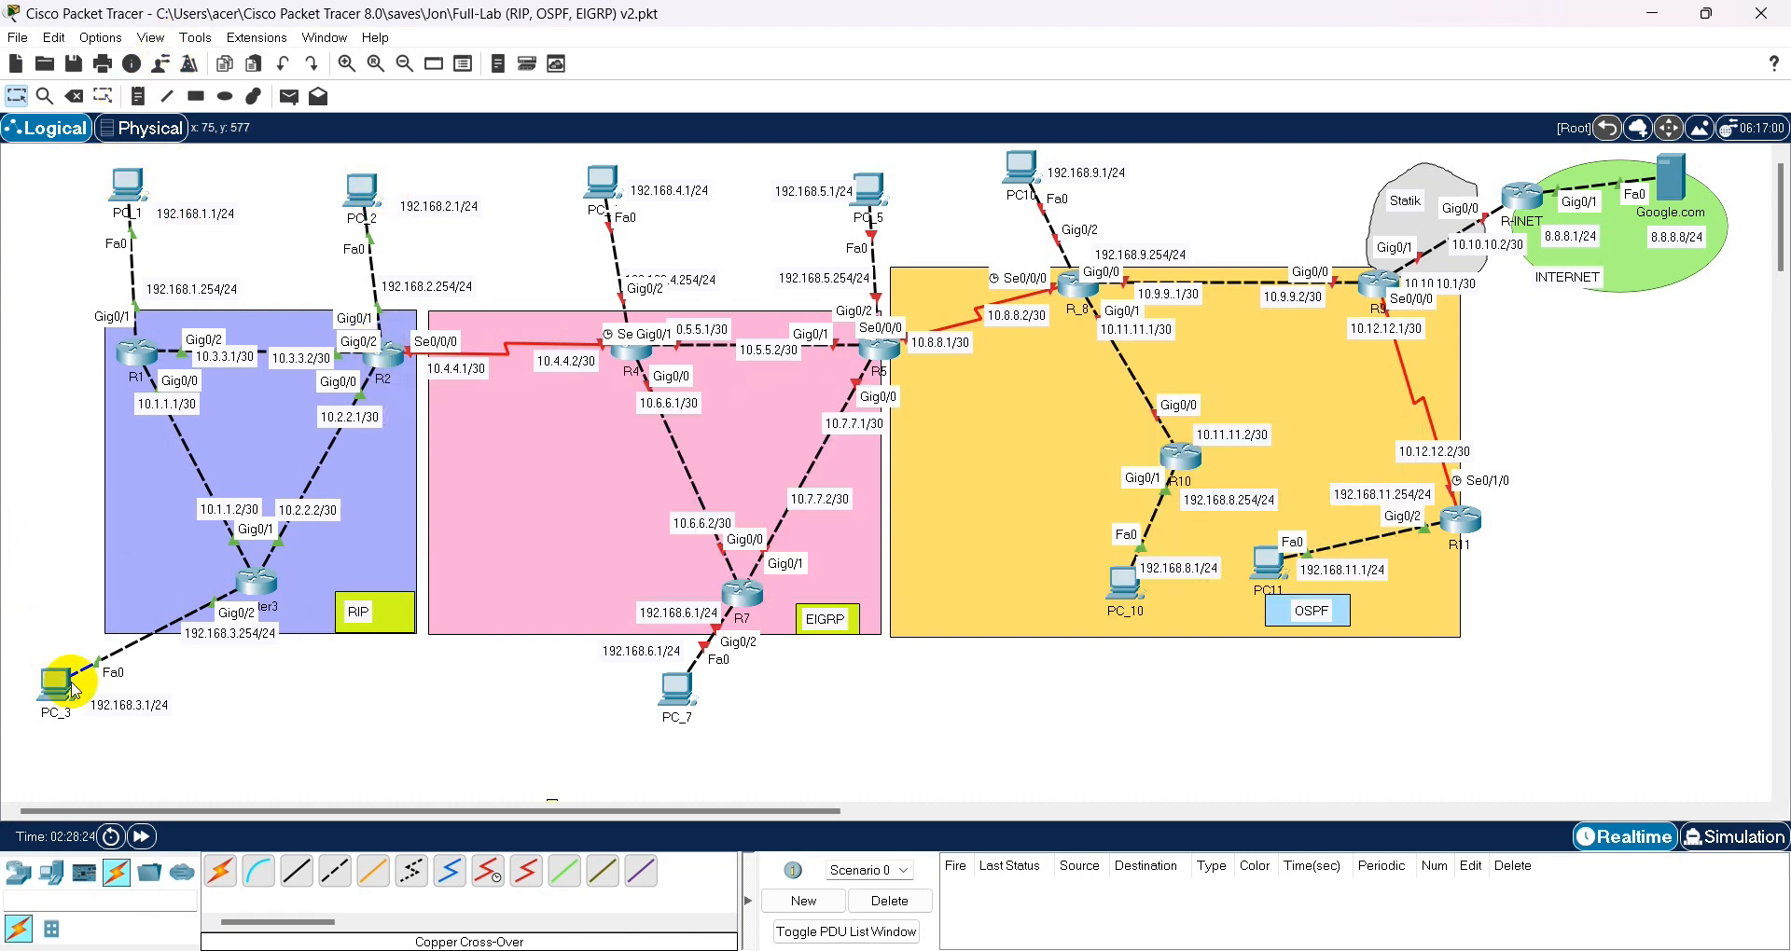
click(127, 185)
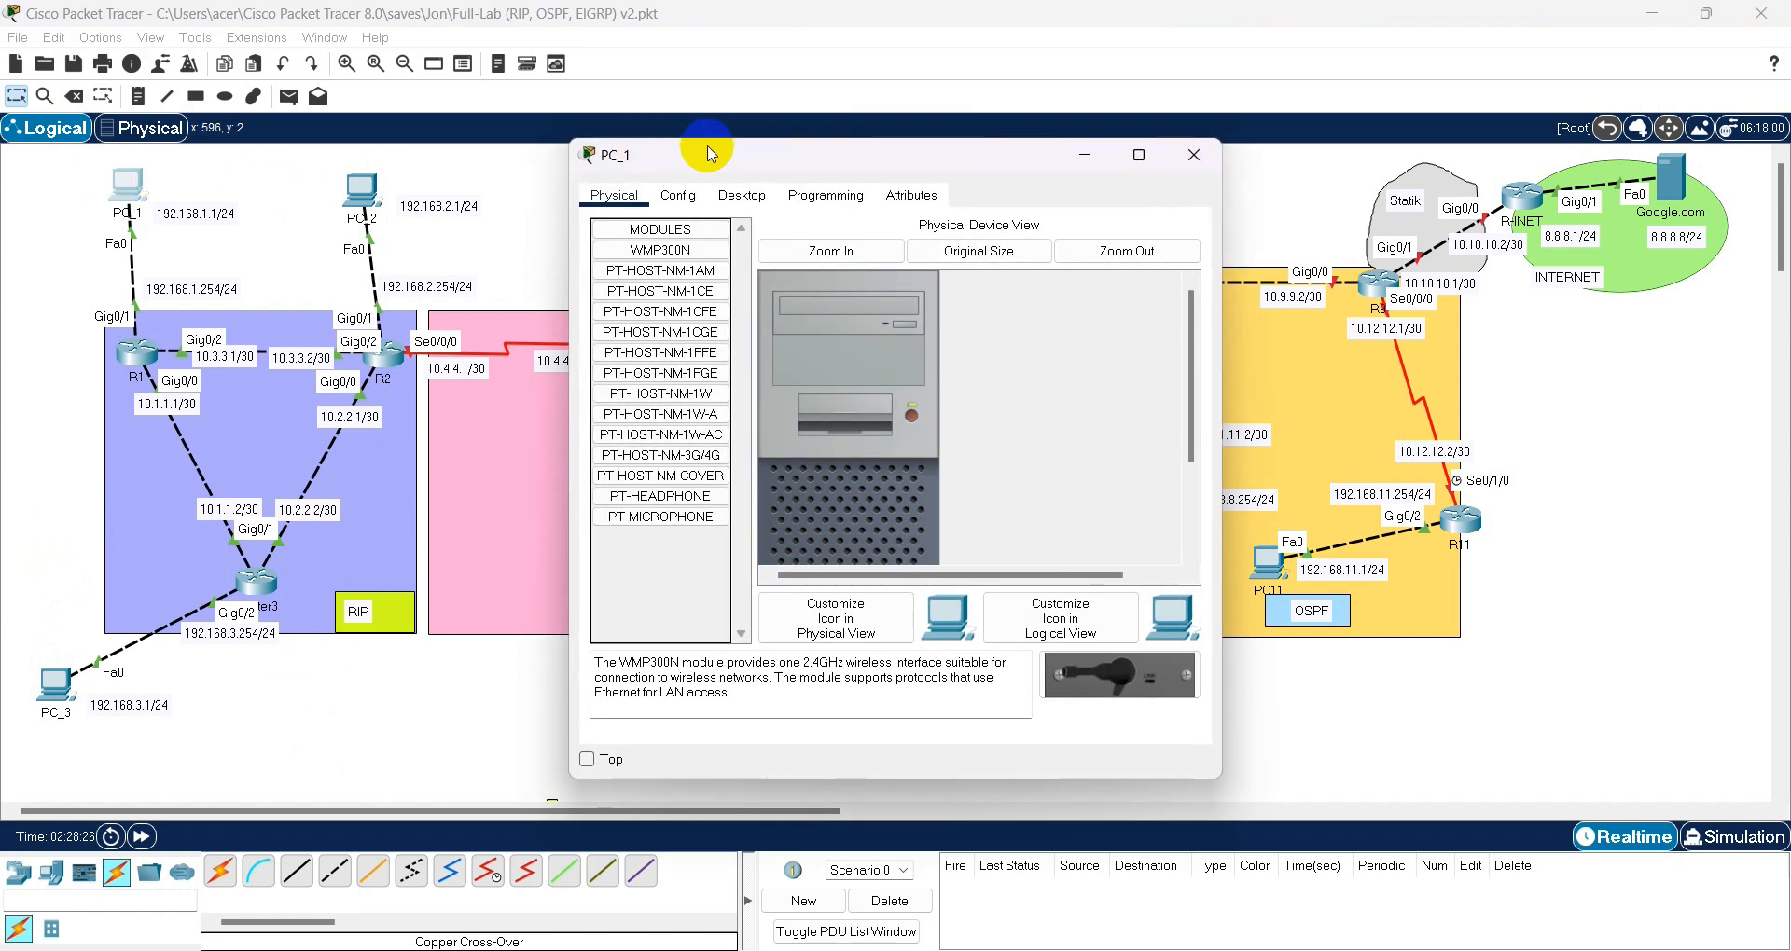
drag(829, 161, 1004, 166)
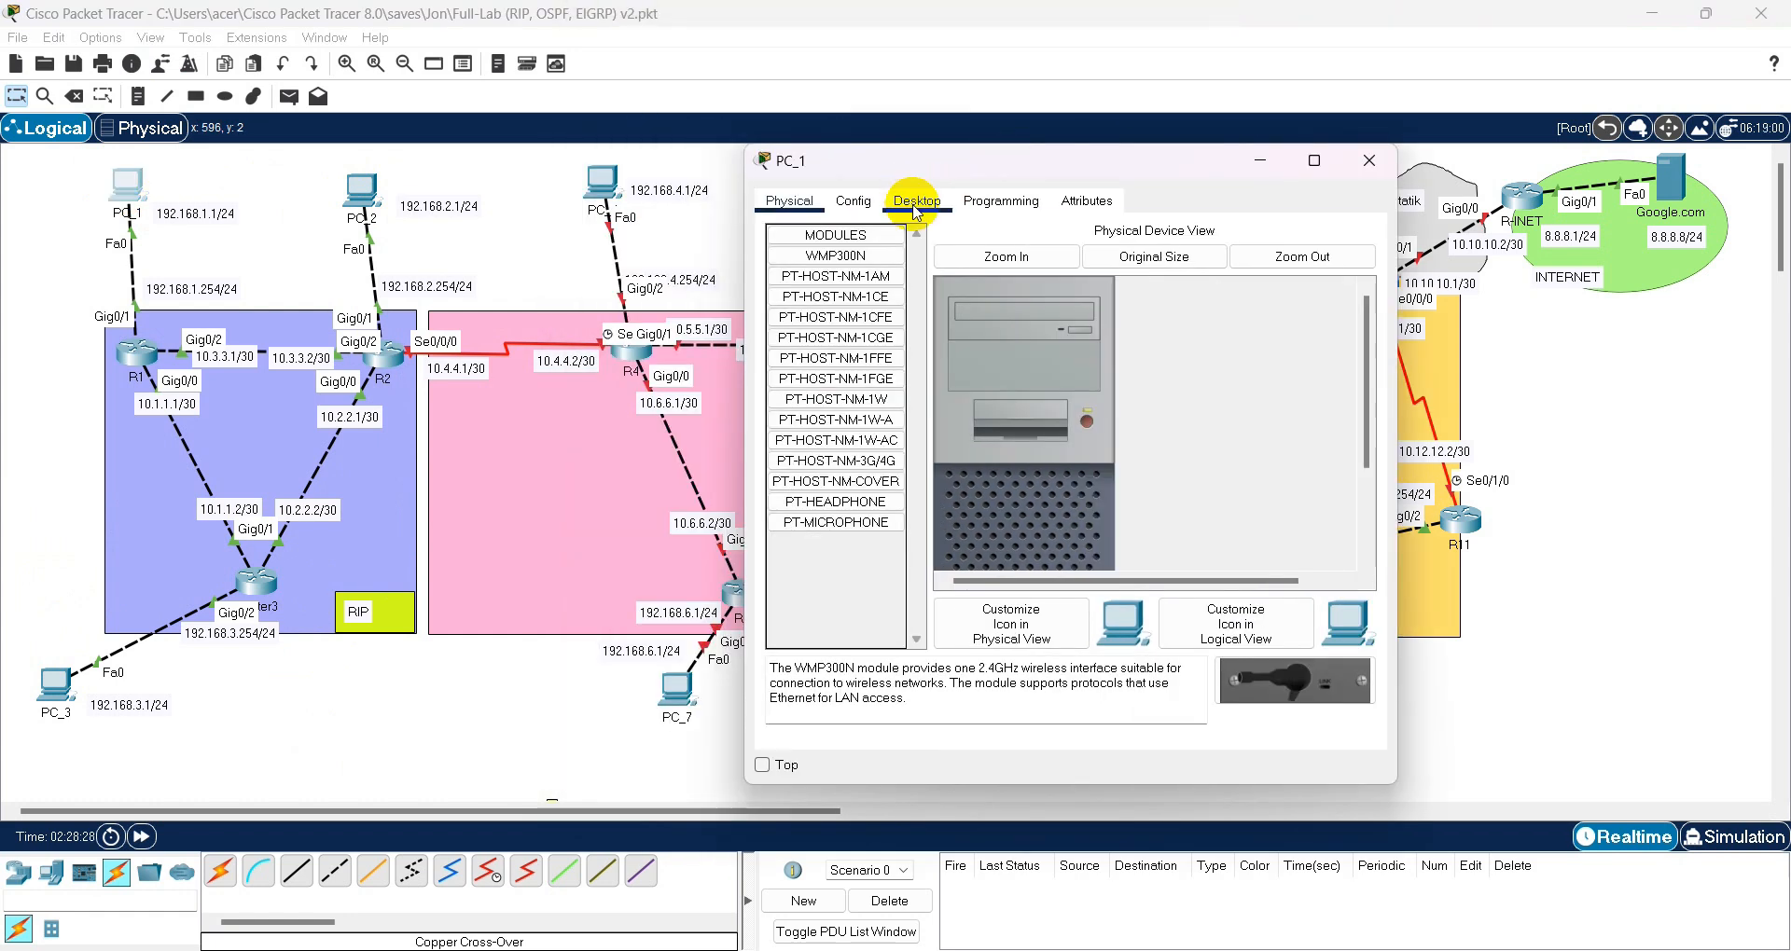
click(917, 204)
click(821, 261)
drag(1038, 340, 966, 339)
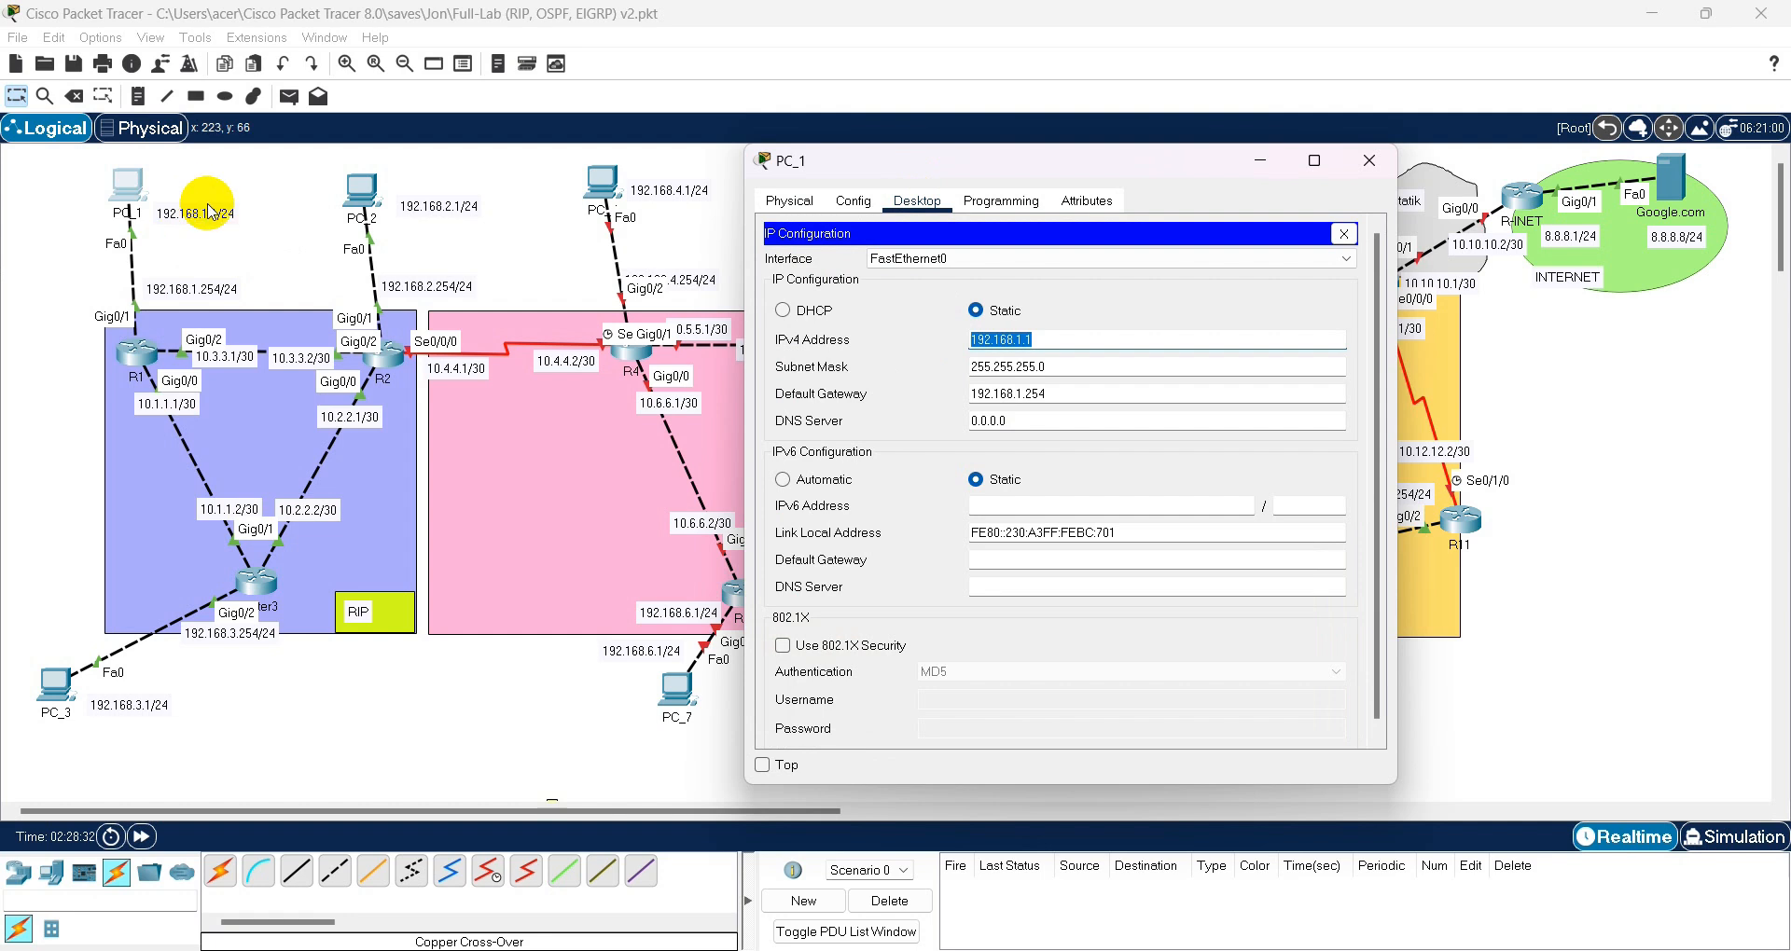
click(1344, 233)
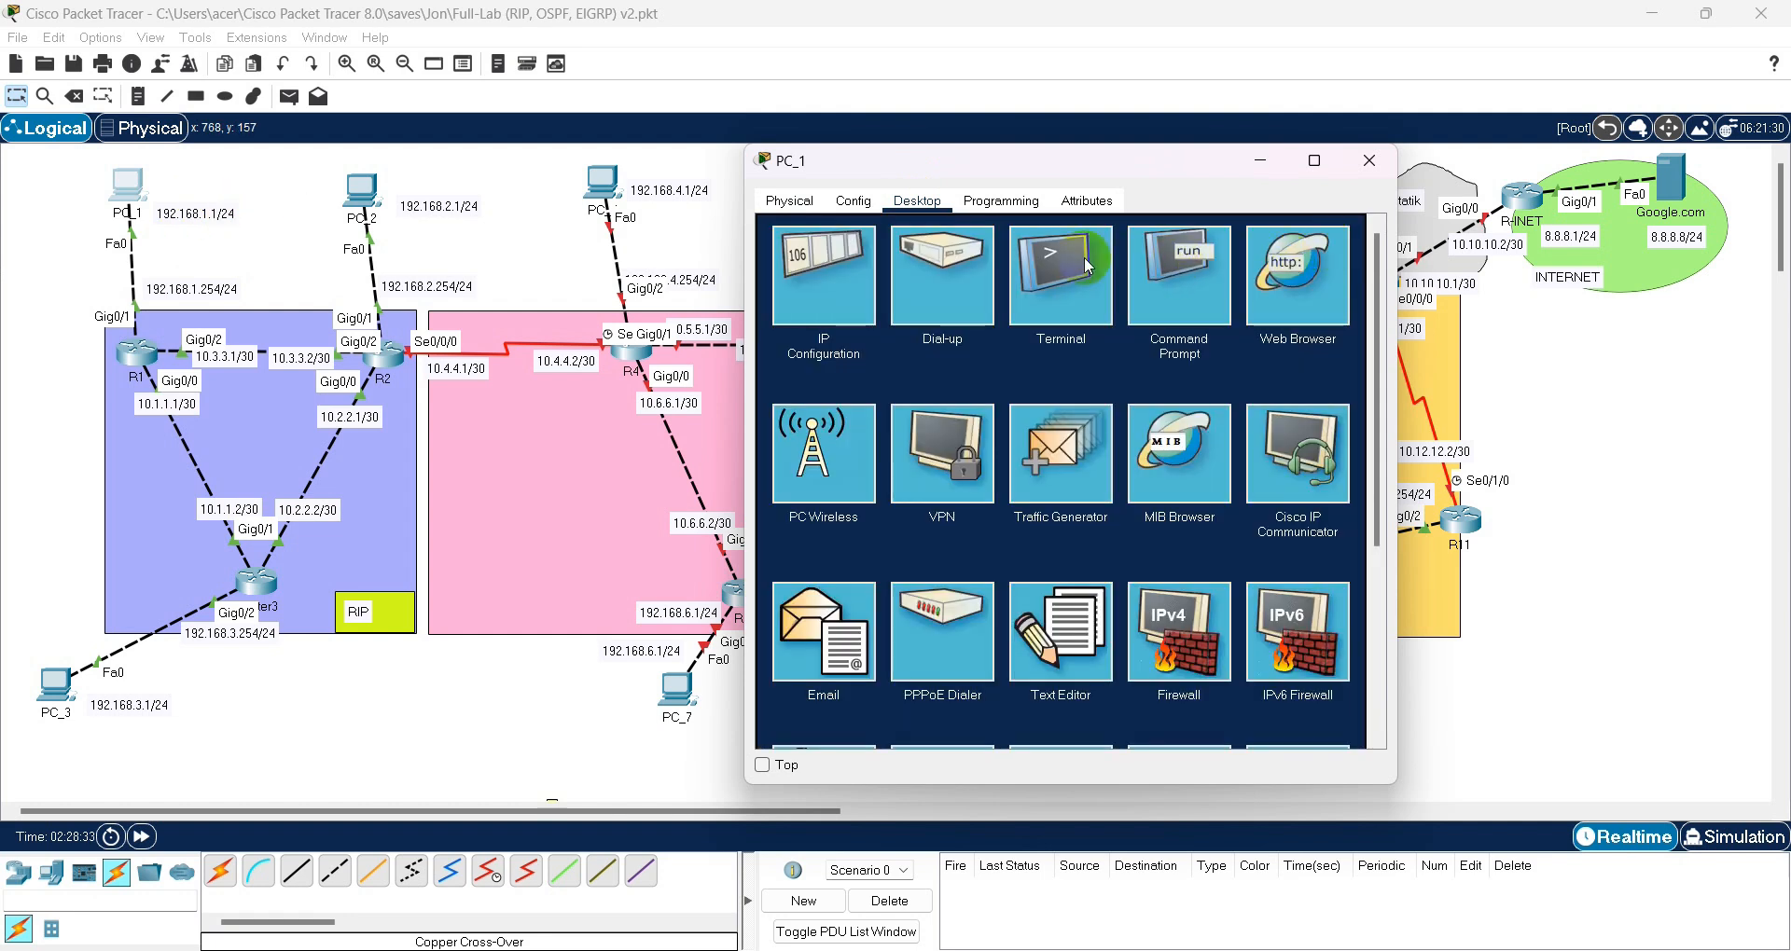
- Ping PC_3 at 192.168.3.1 from PC_1's command prompt and examine the replies
click(1166, 292)
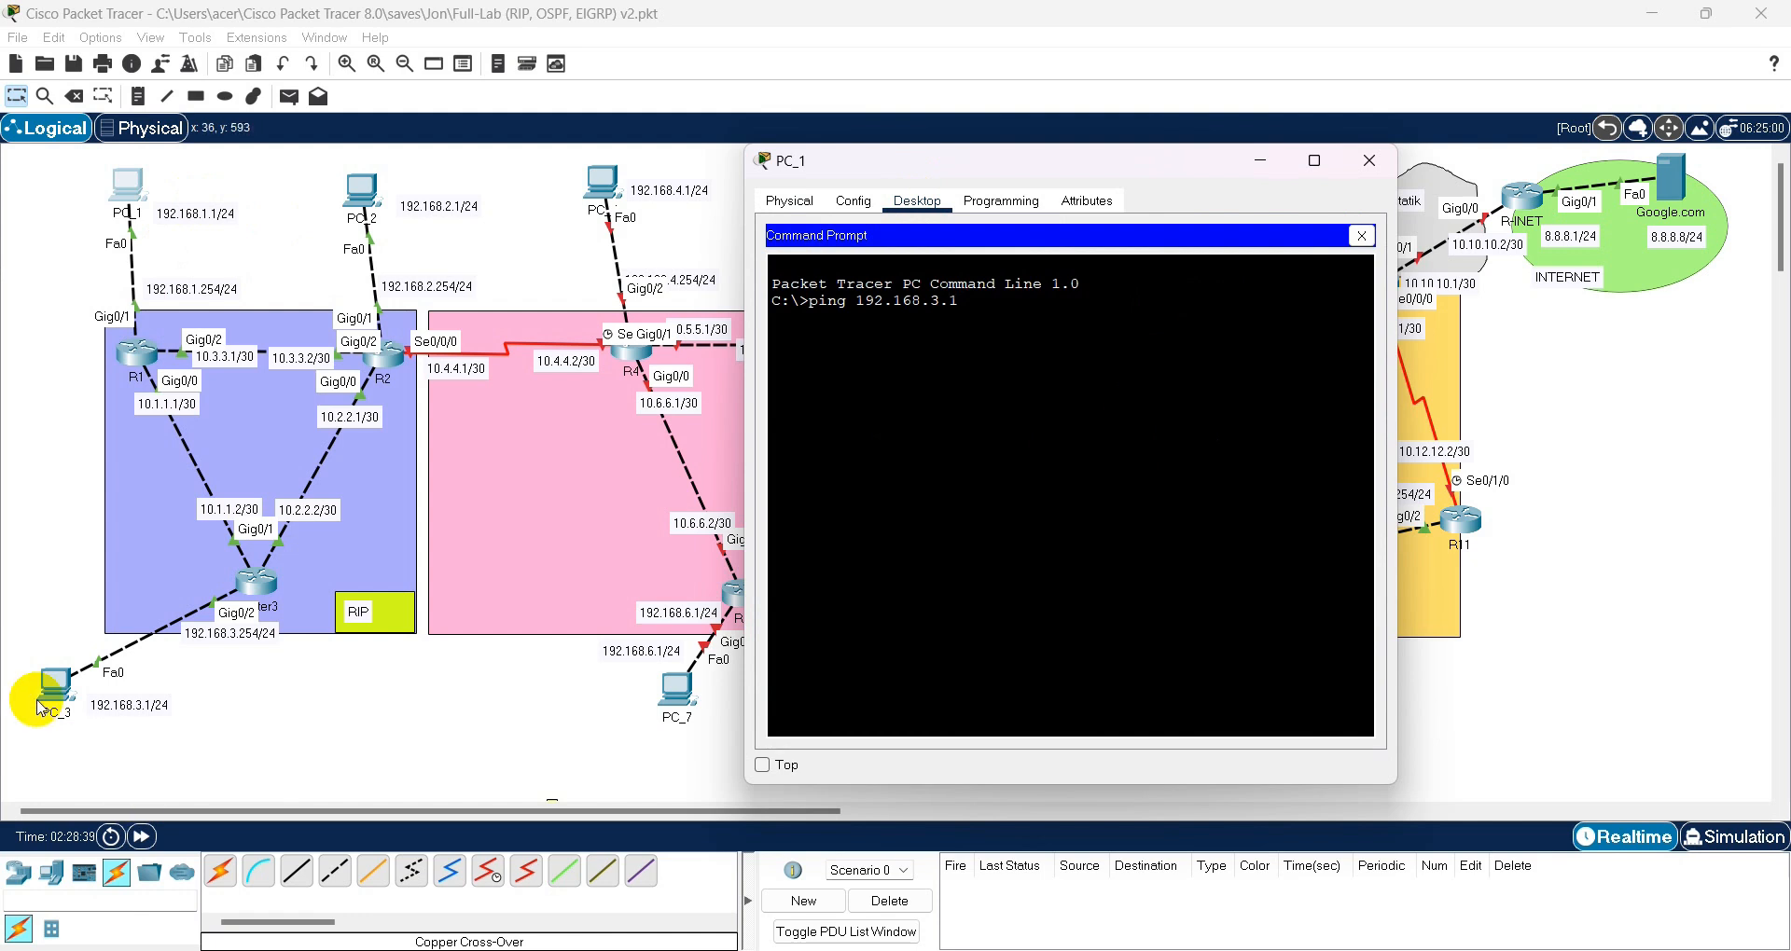
key(Return)
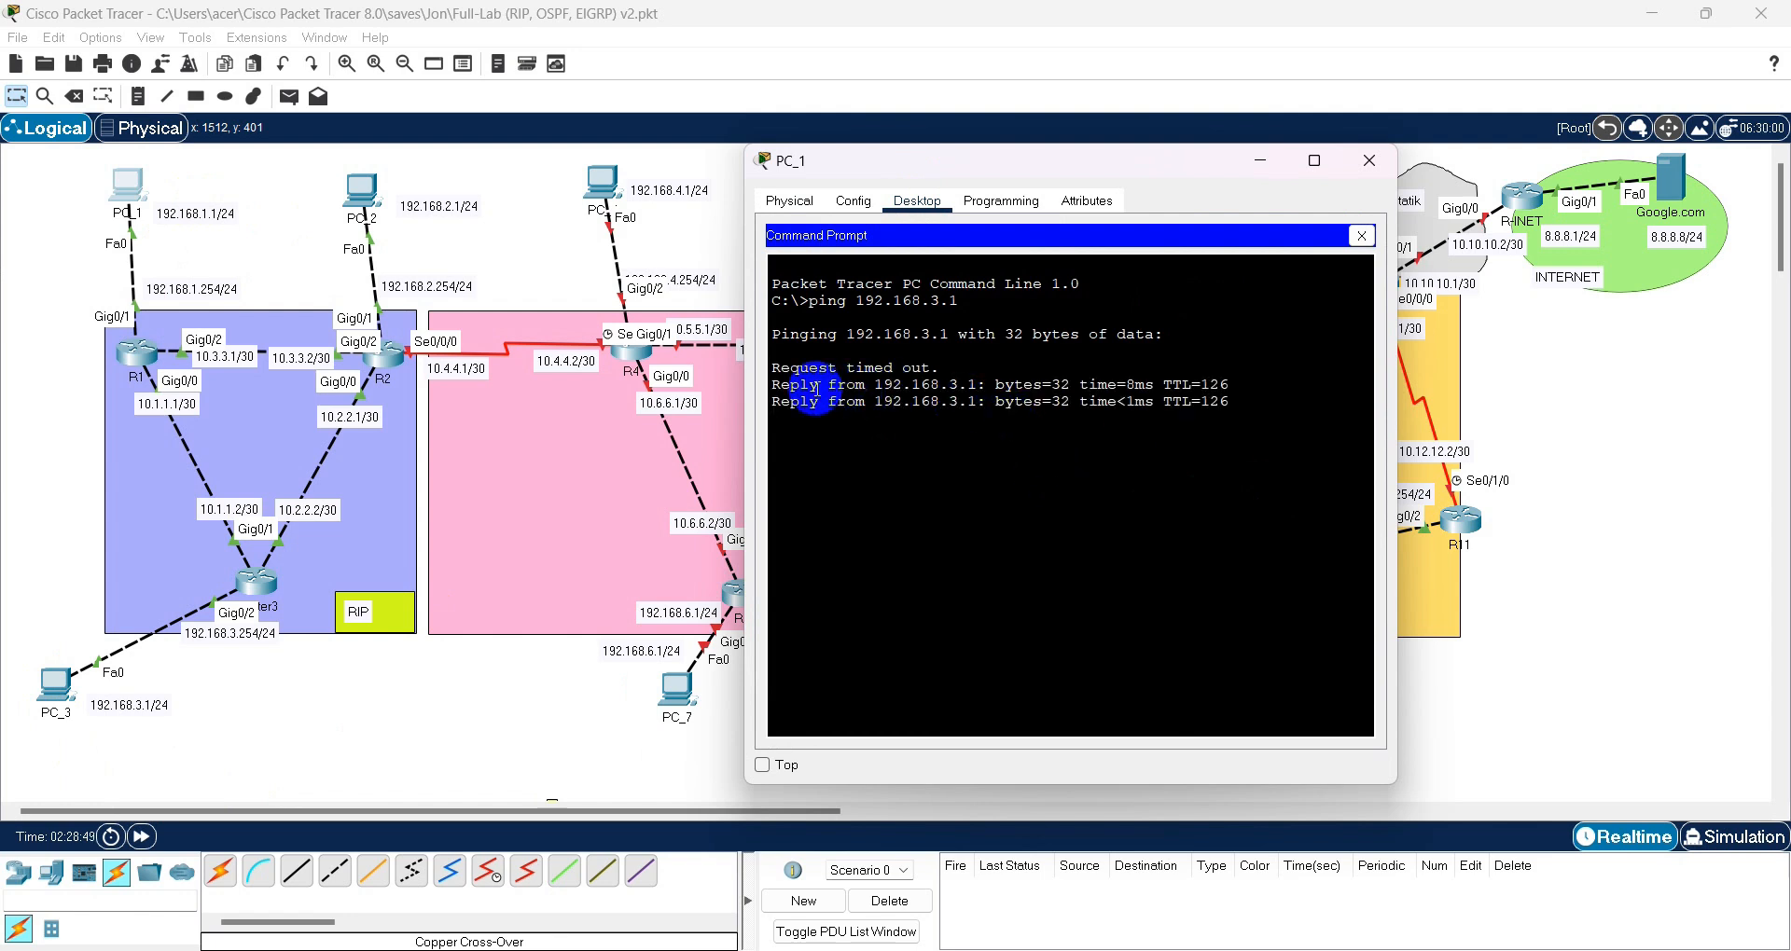
drag(760, 359, 1107, 417)
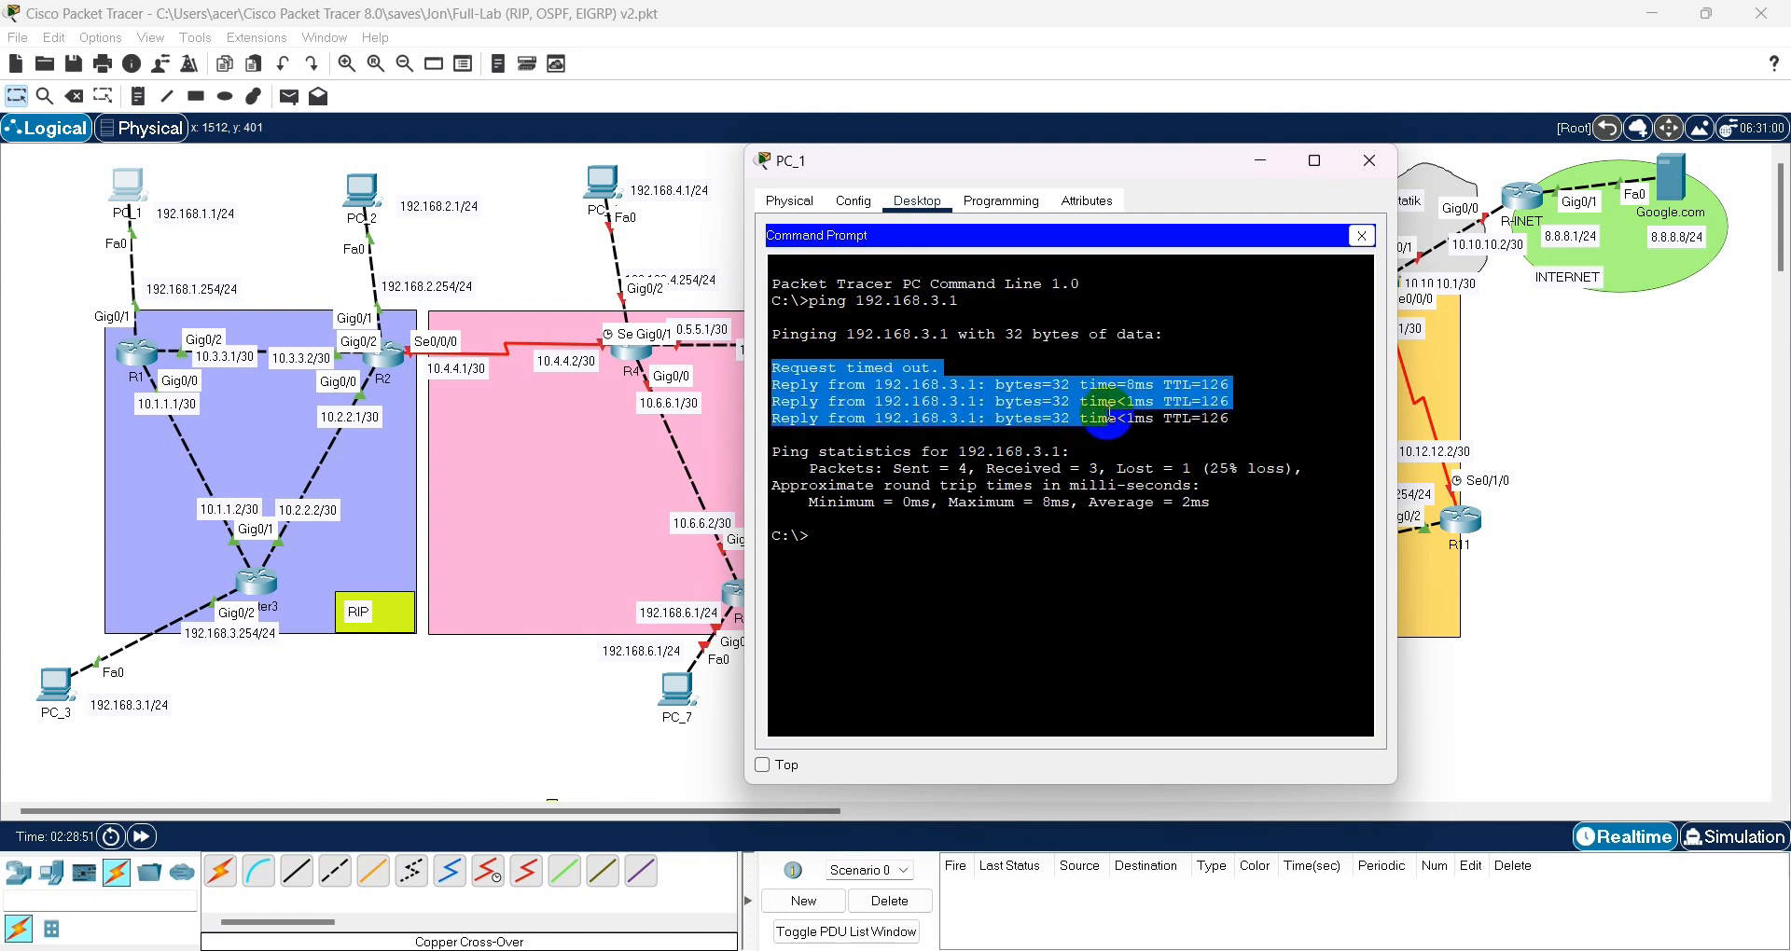
- Ping PC_2 at 192.168.2.1 from PC_1 and examine the replies
key(Return)
key(Return)
key(Up)
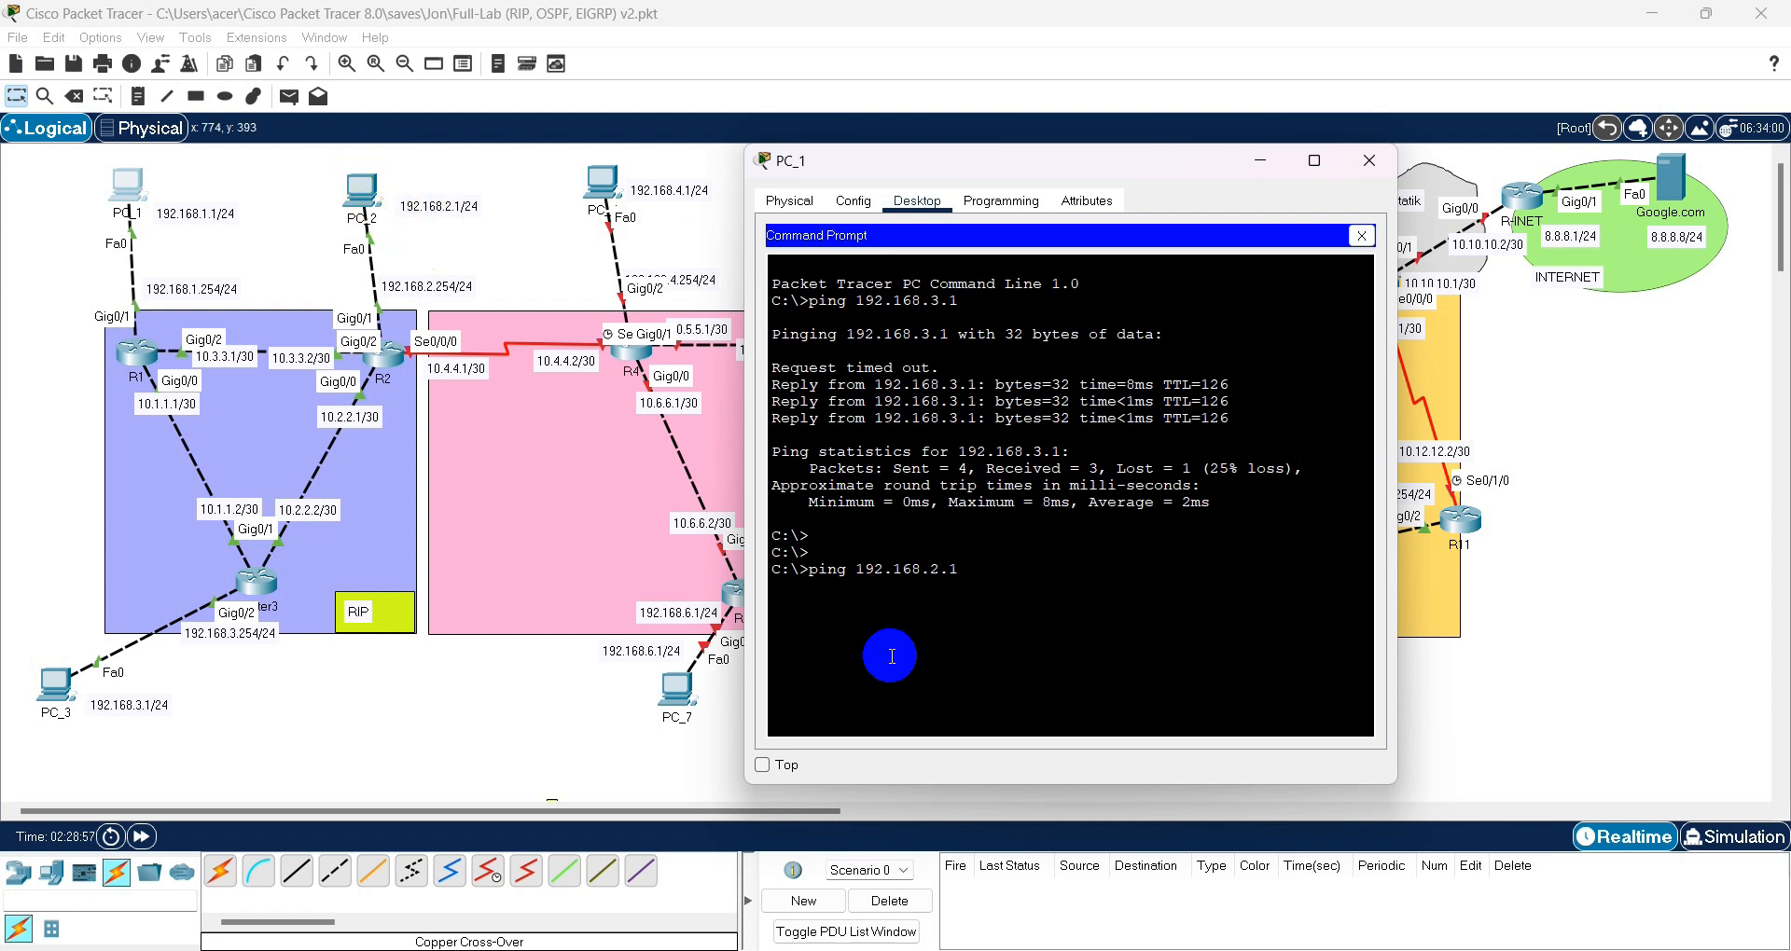
key(Return)
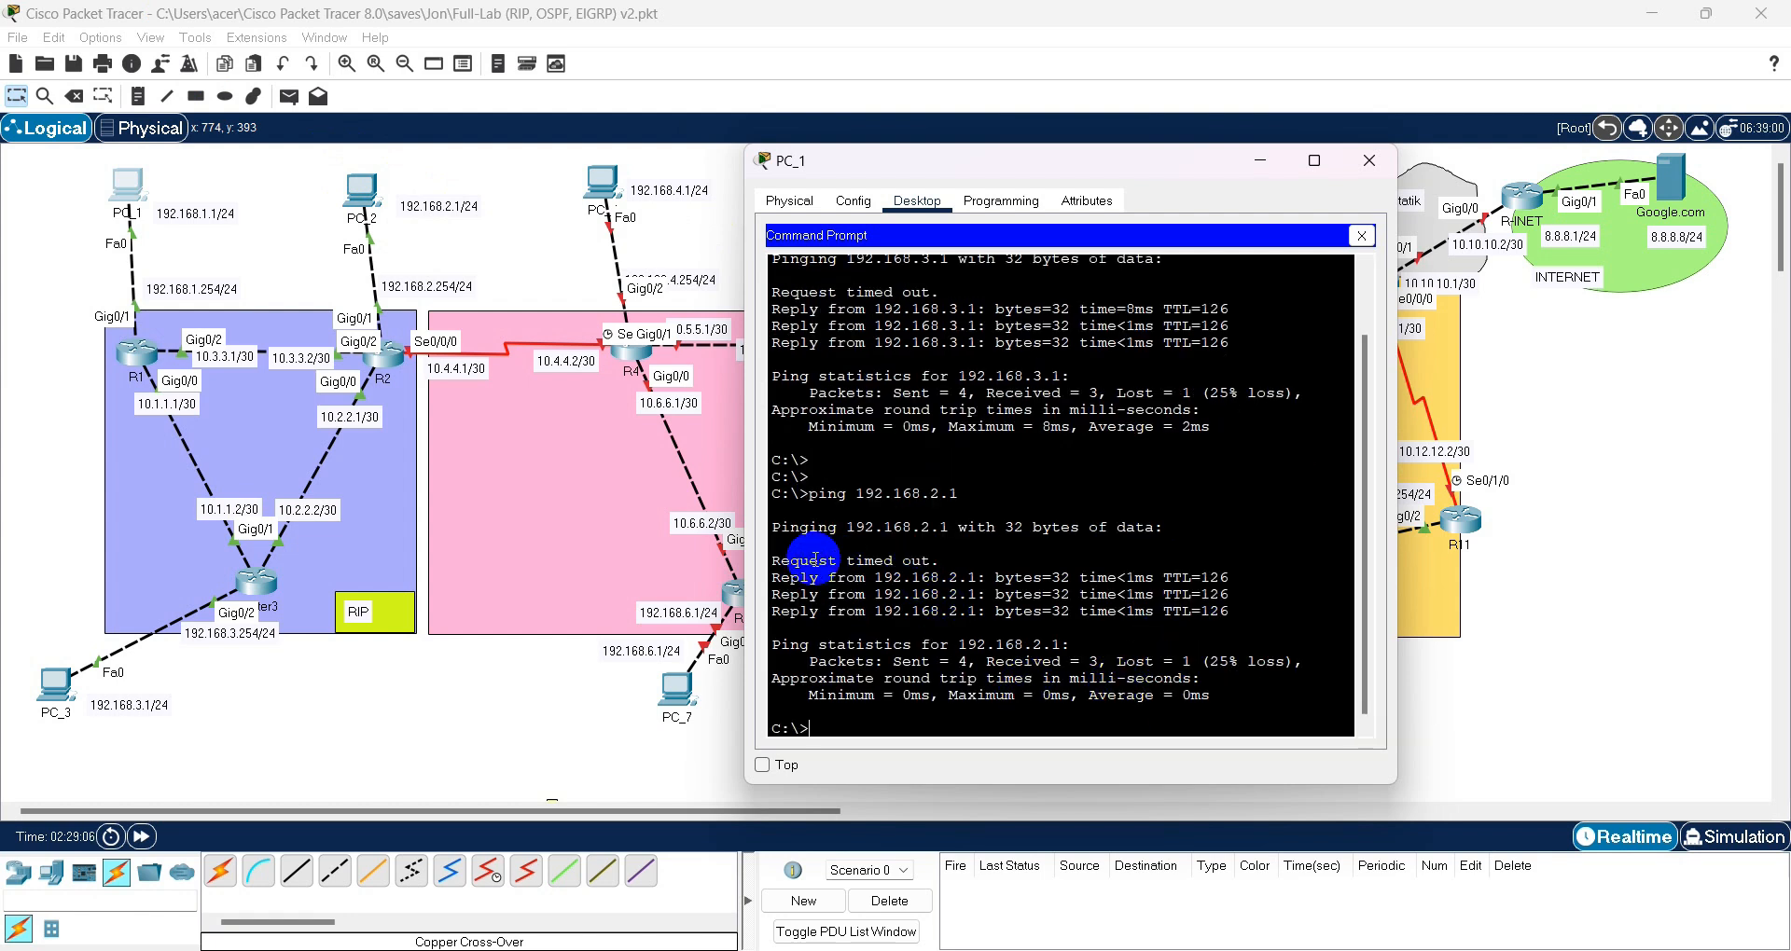
drag(807, 560, 1023, 594)
click(1023, 594)
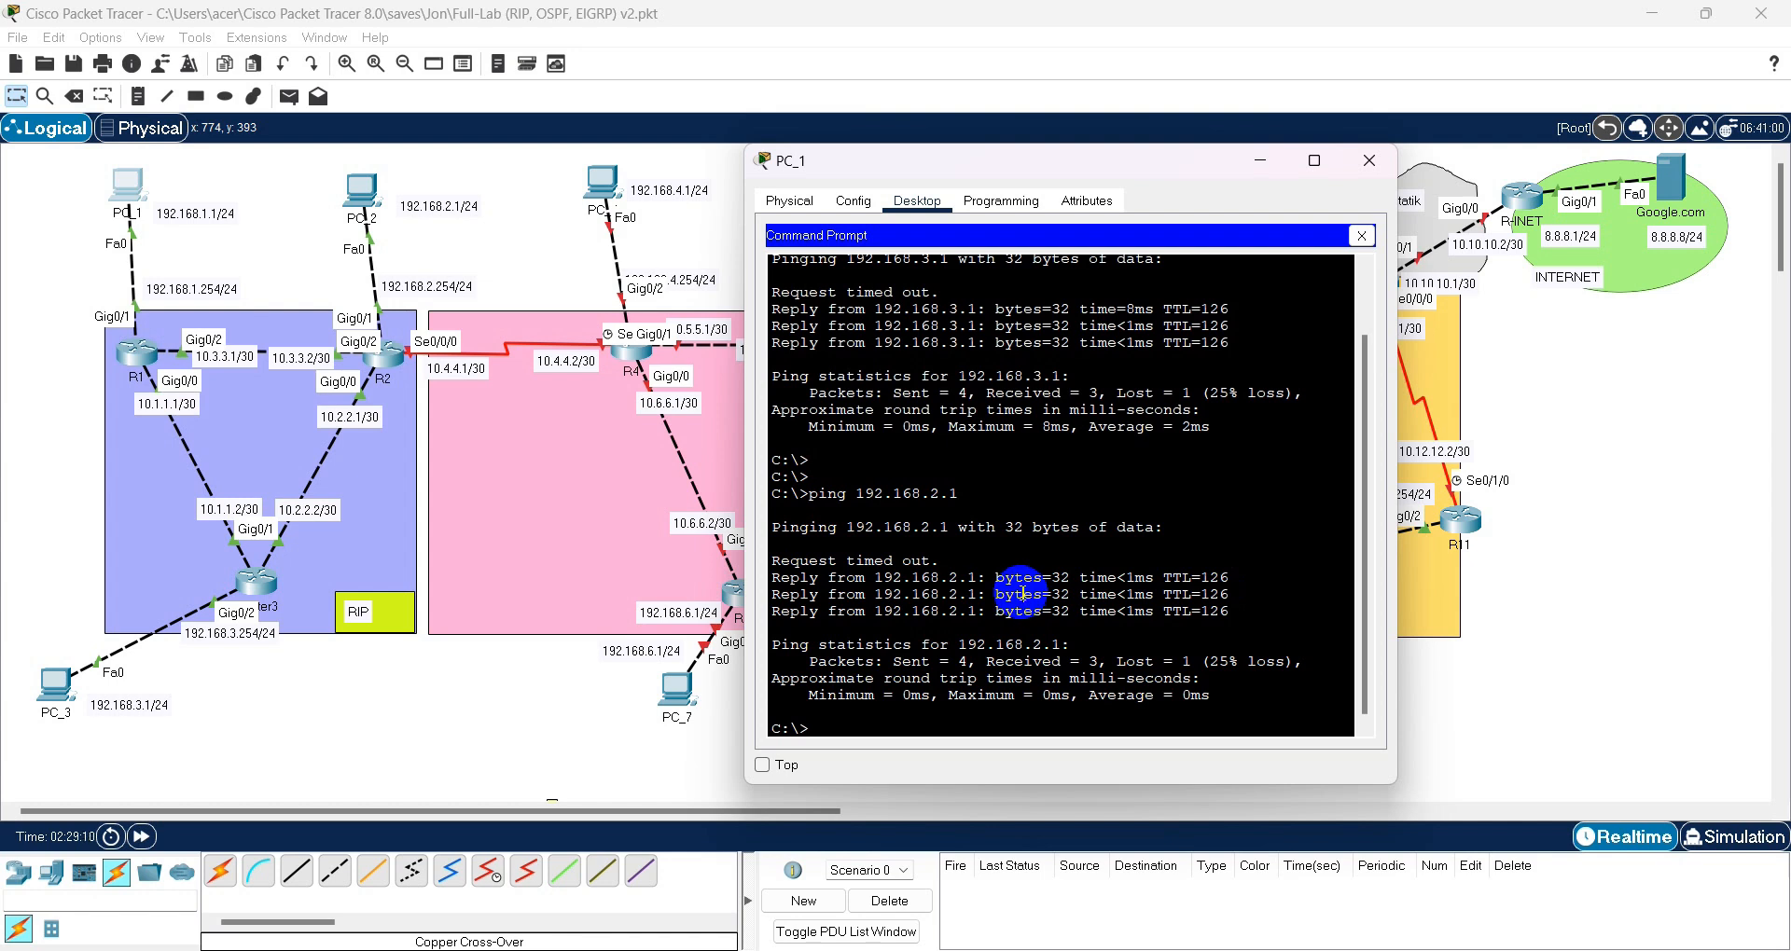
- Open PC_2 and check its IPv4 address in the IP configuration
click(366, 196)
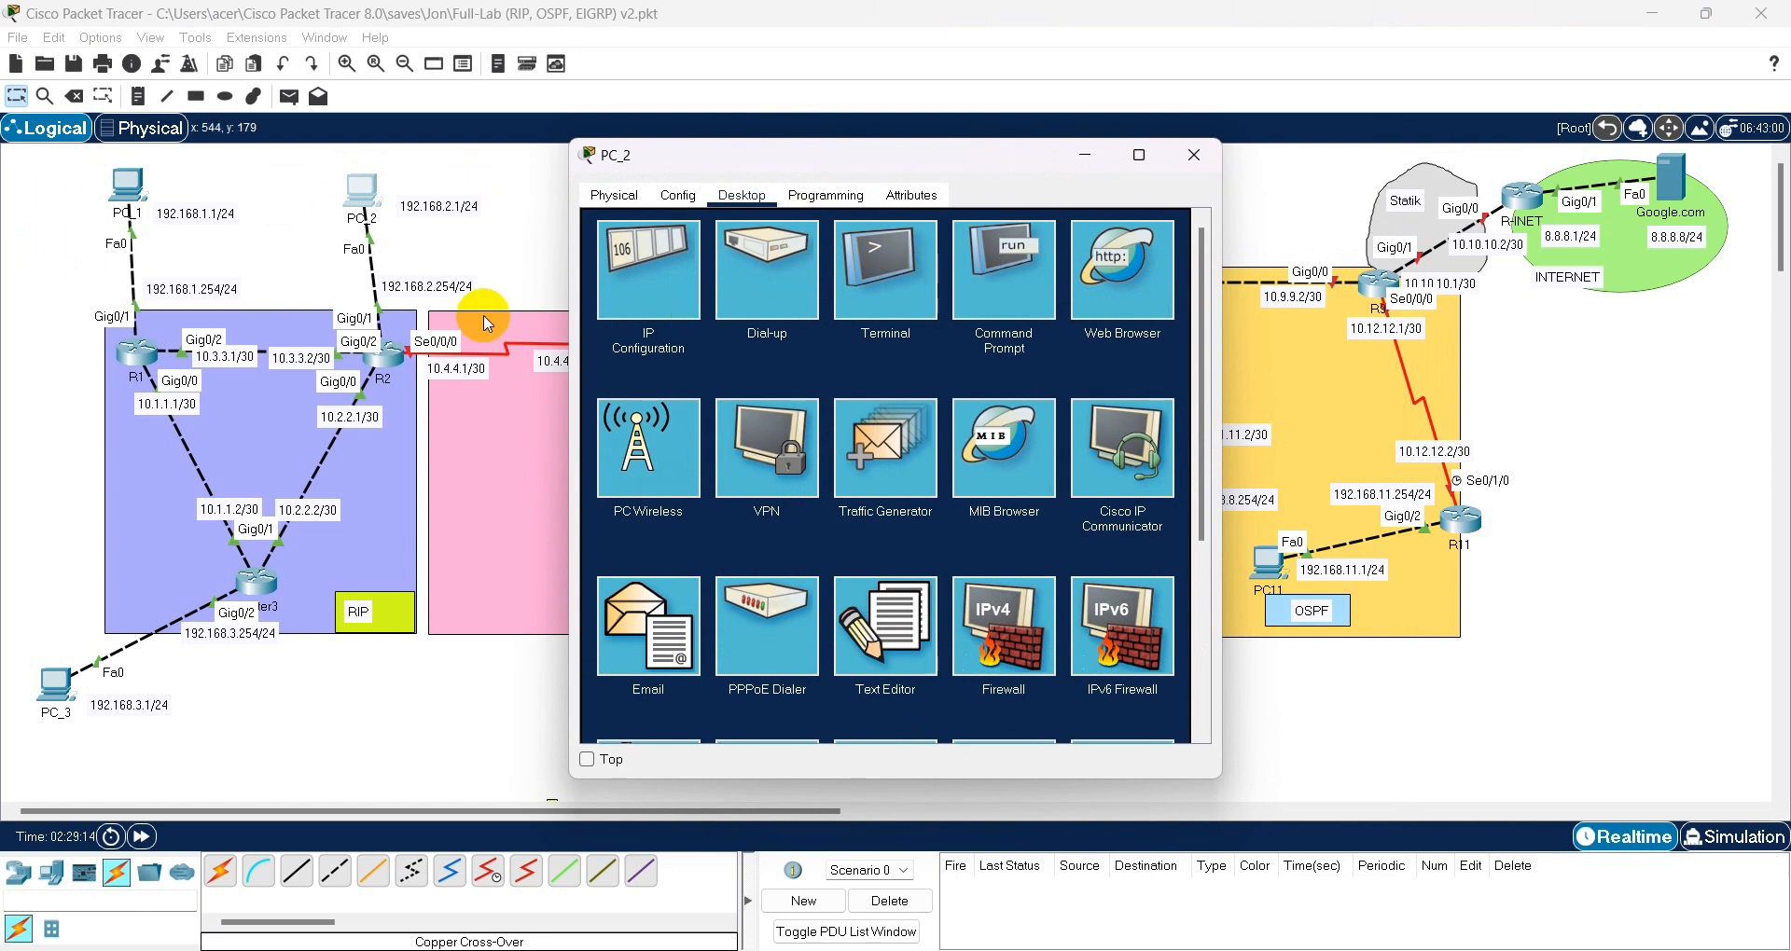
click(631, 271)
drag(873, 334, 804, 337)
click(1161, 232)
- Ping PC_3 at 192.168.3.1 from PC_2's command prompt
click(1004, 271)
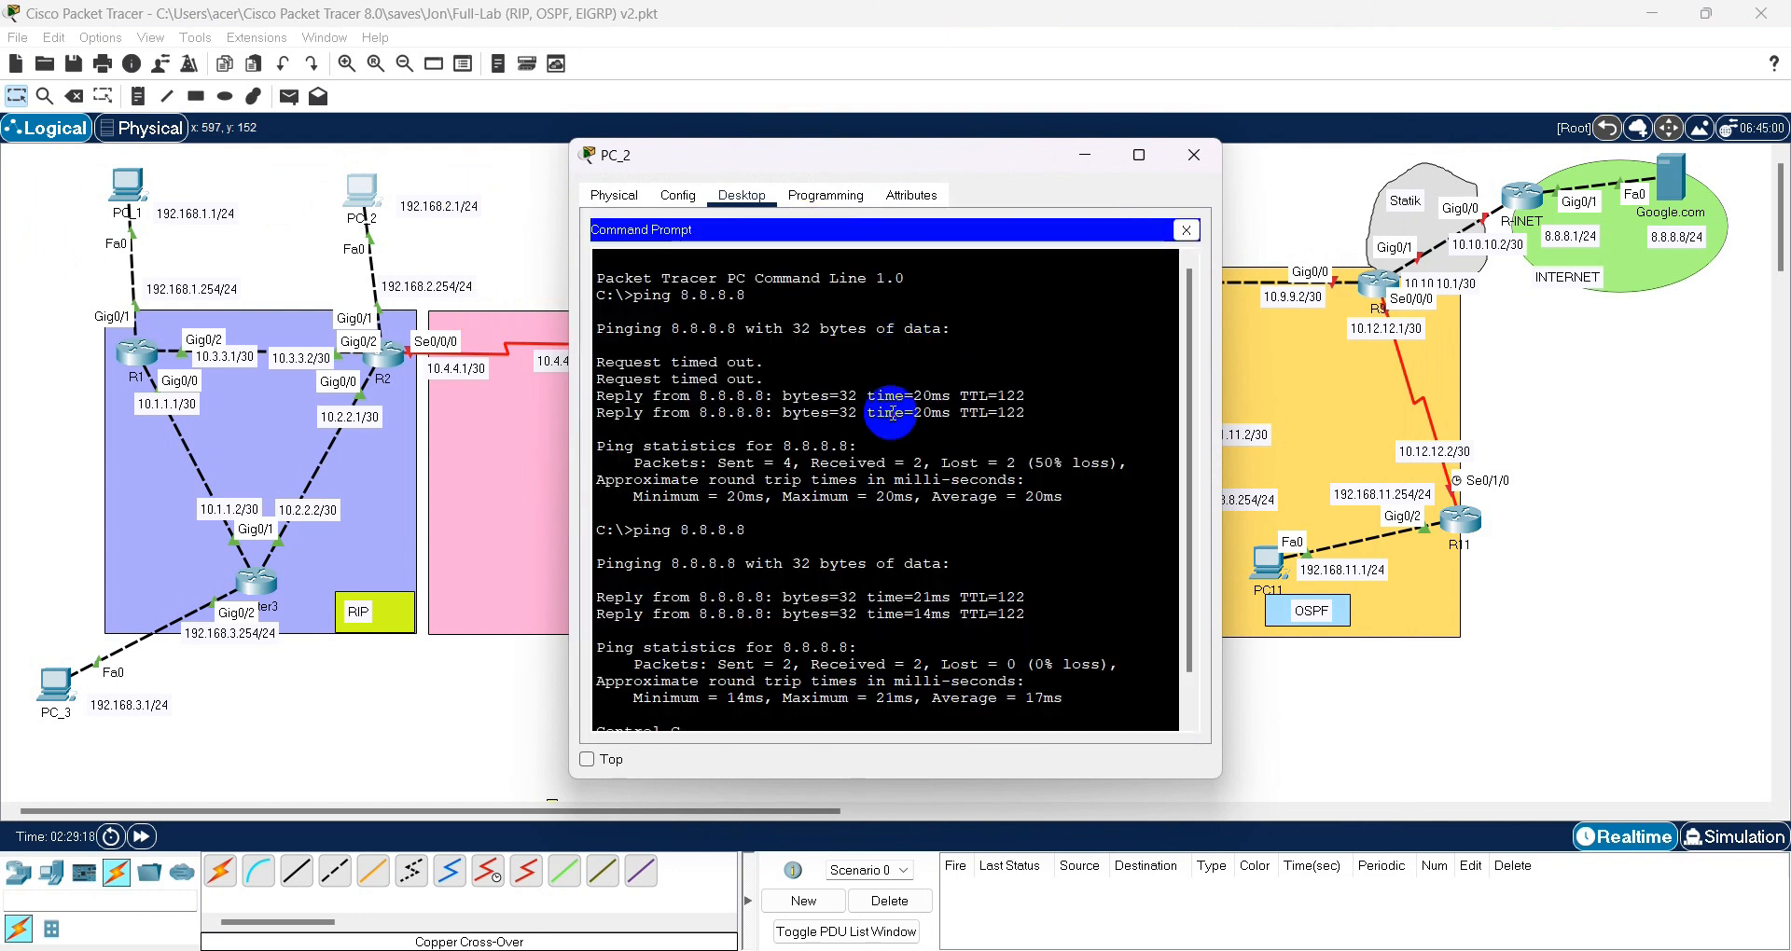
key(ctrl+c)
key(Return)
key(Return)
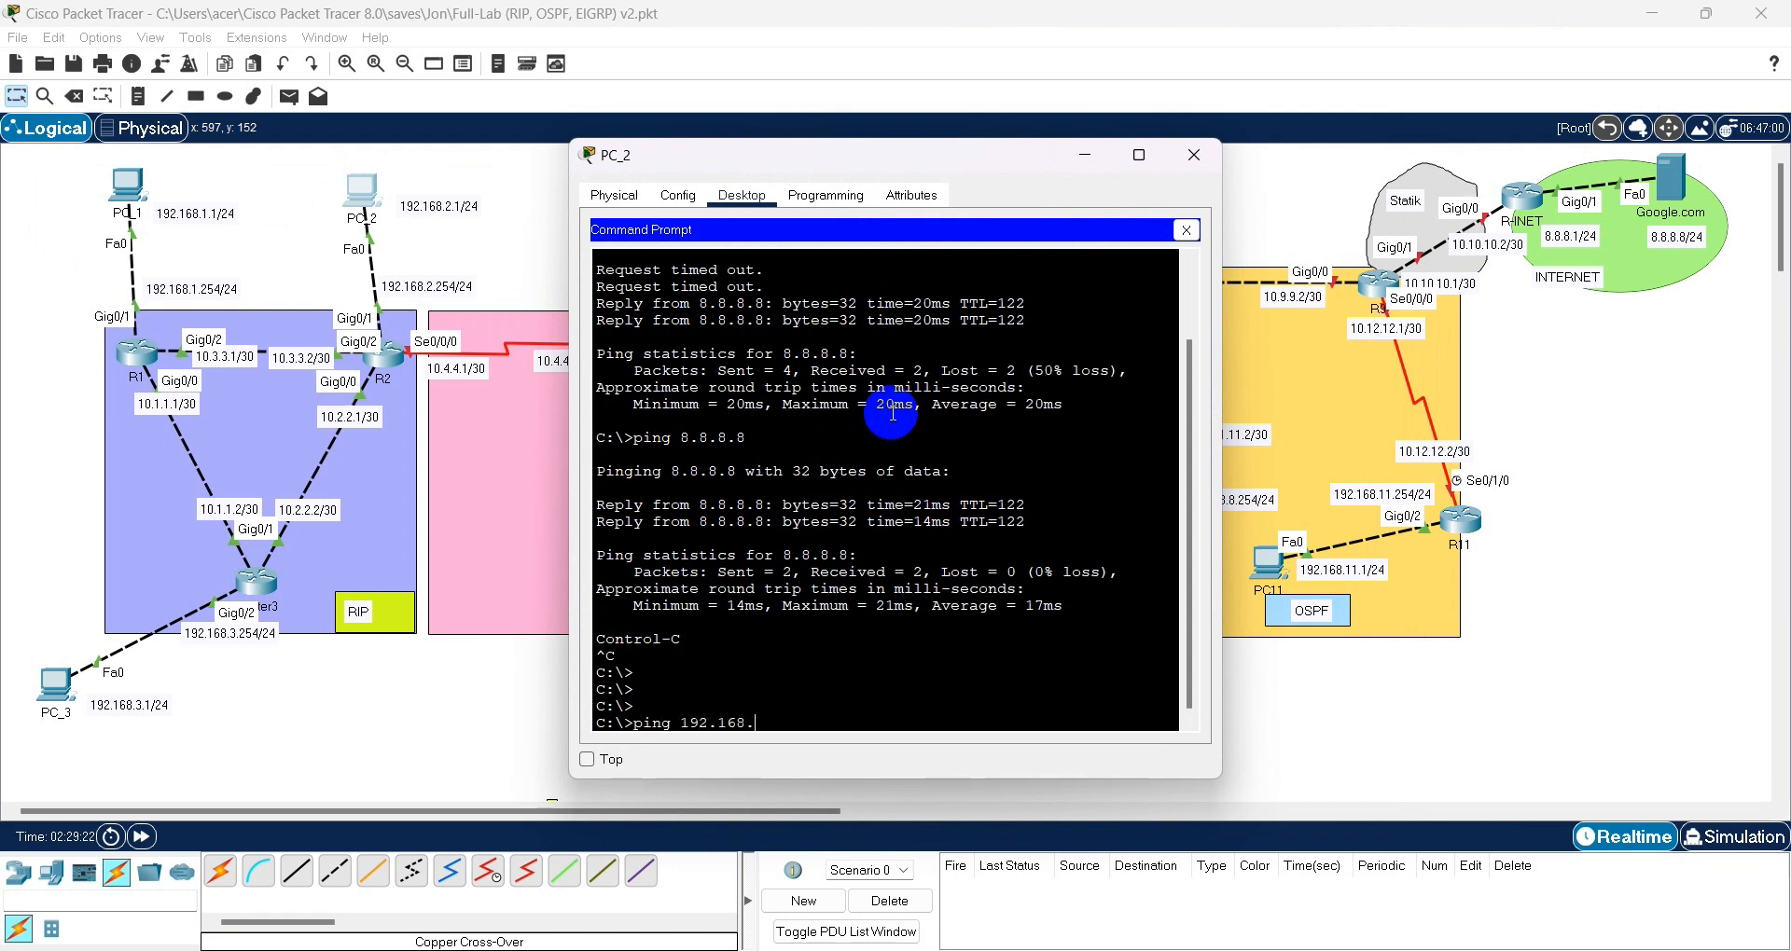
text(ping 192.168.3.1)
key(Return)
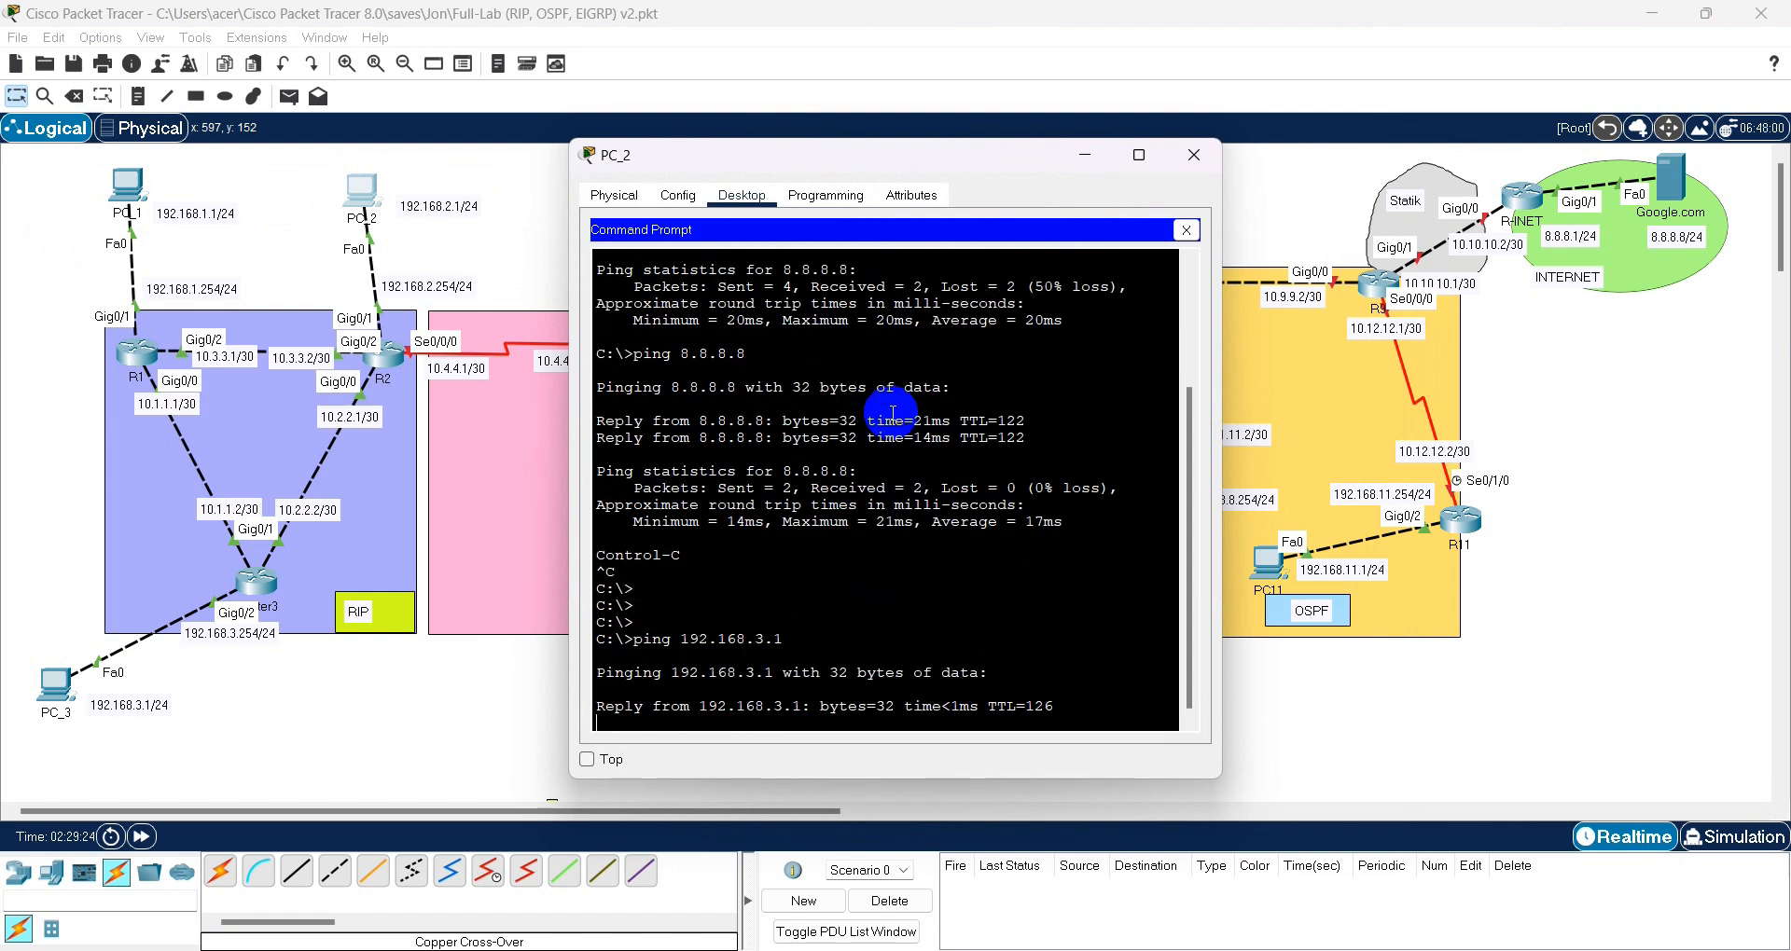
- Ping 192.168.2.1 from PC_2's command prompt and stop the ping after the replies
key(Up)
key(Left)
key(Left)
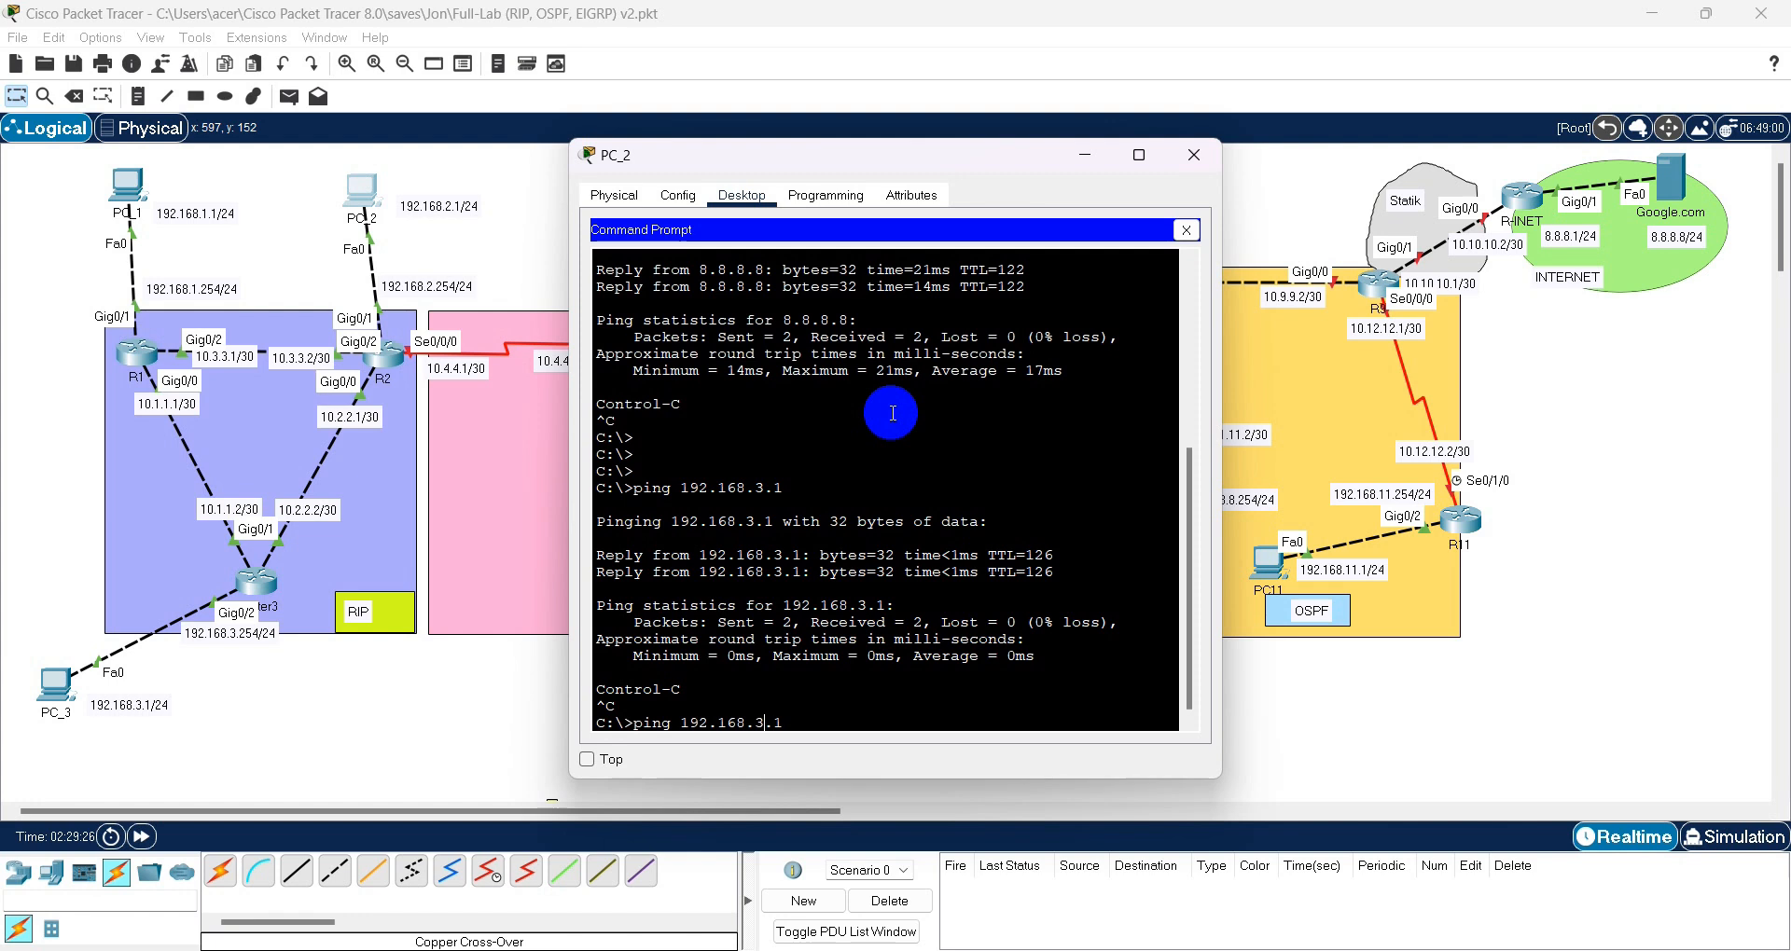
key(Return)
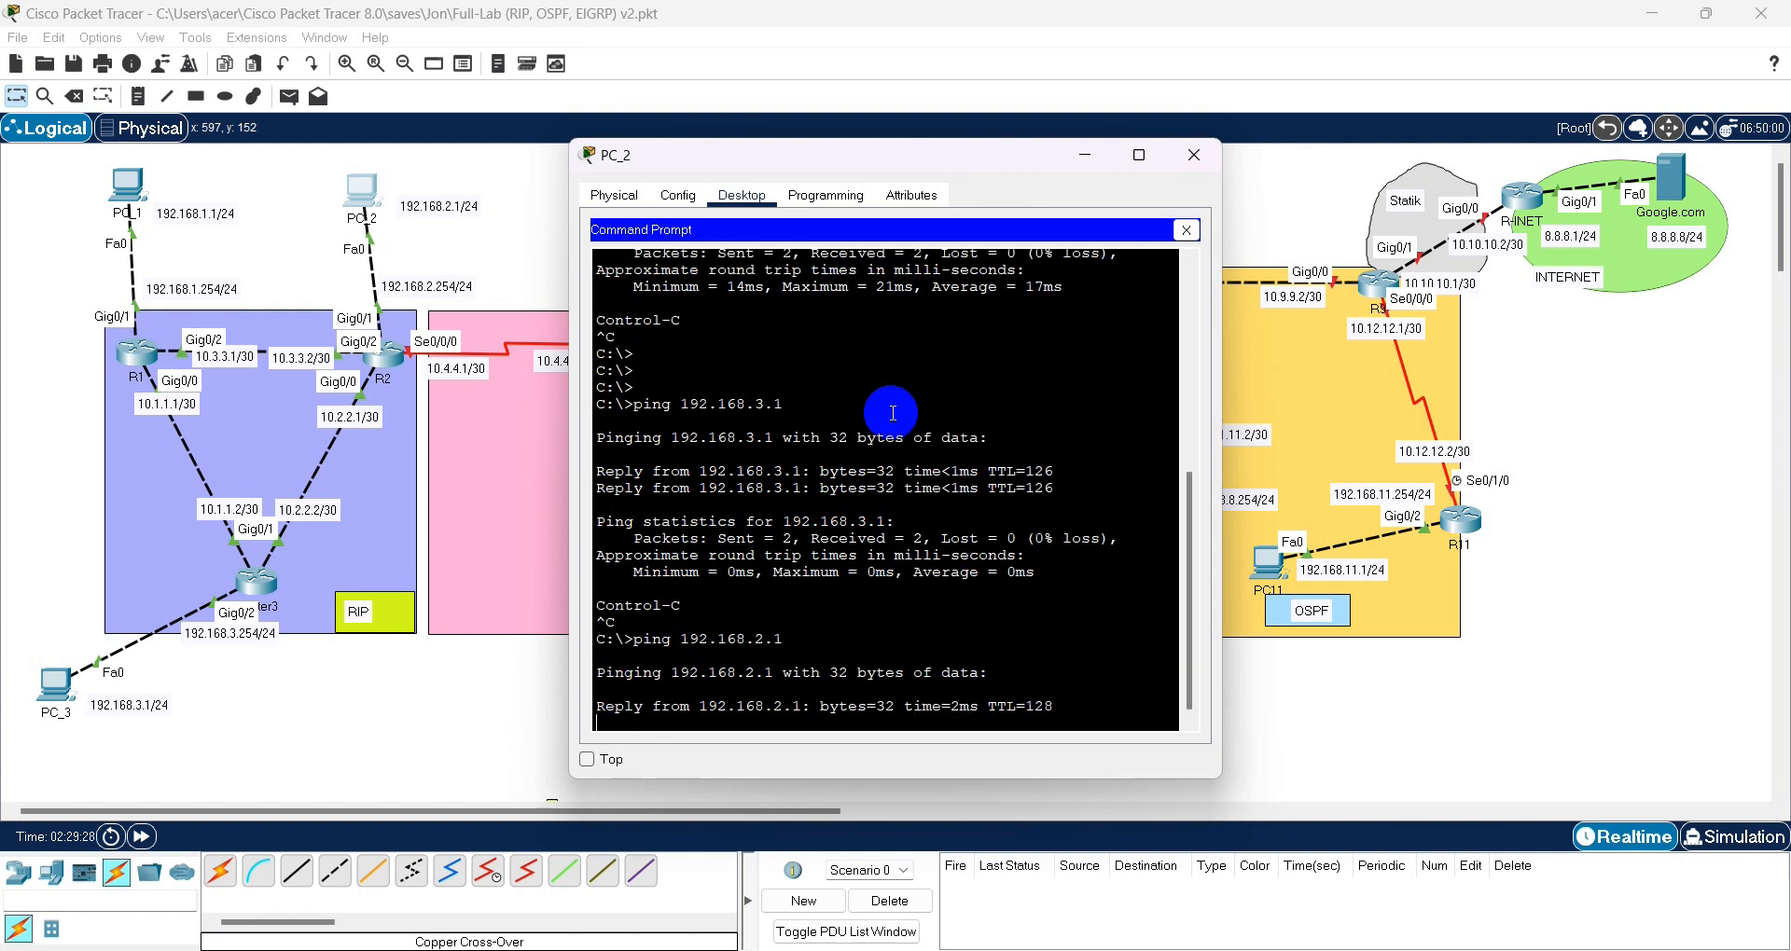
key(ctrl+c)
- Ping PC_1 at 192.168.1.1 from PC_2 and stop the ping after the replies
key(Up)
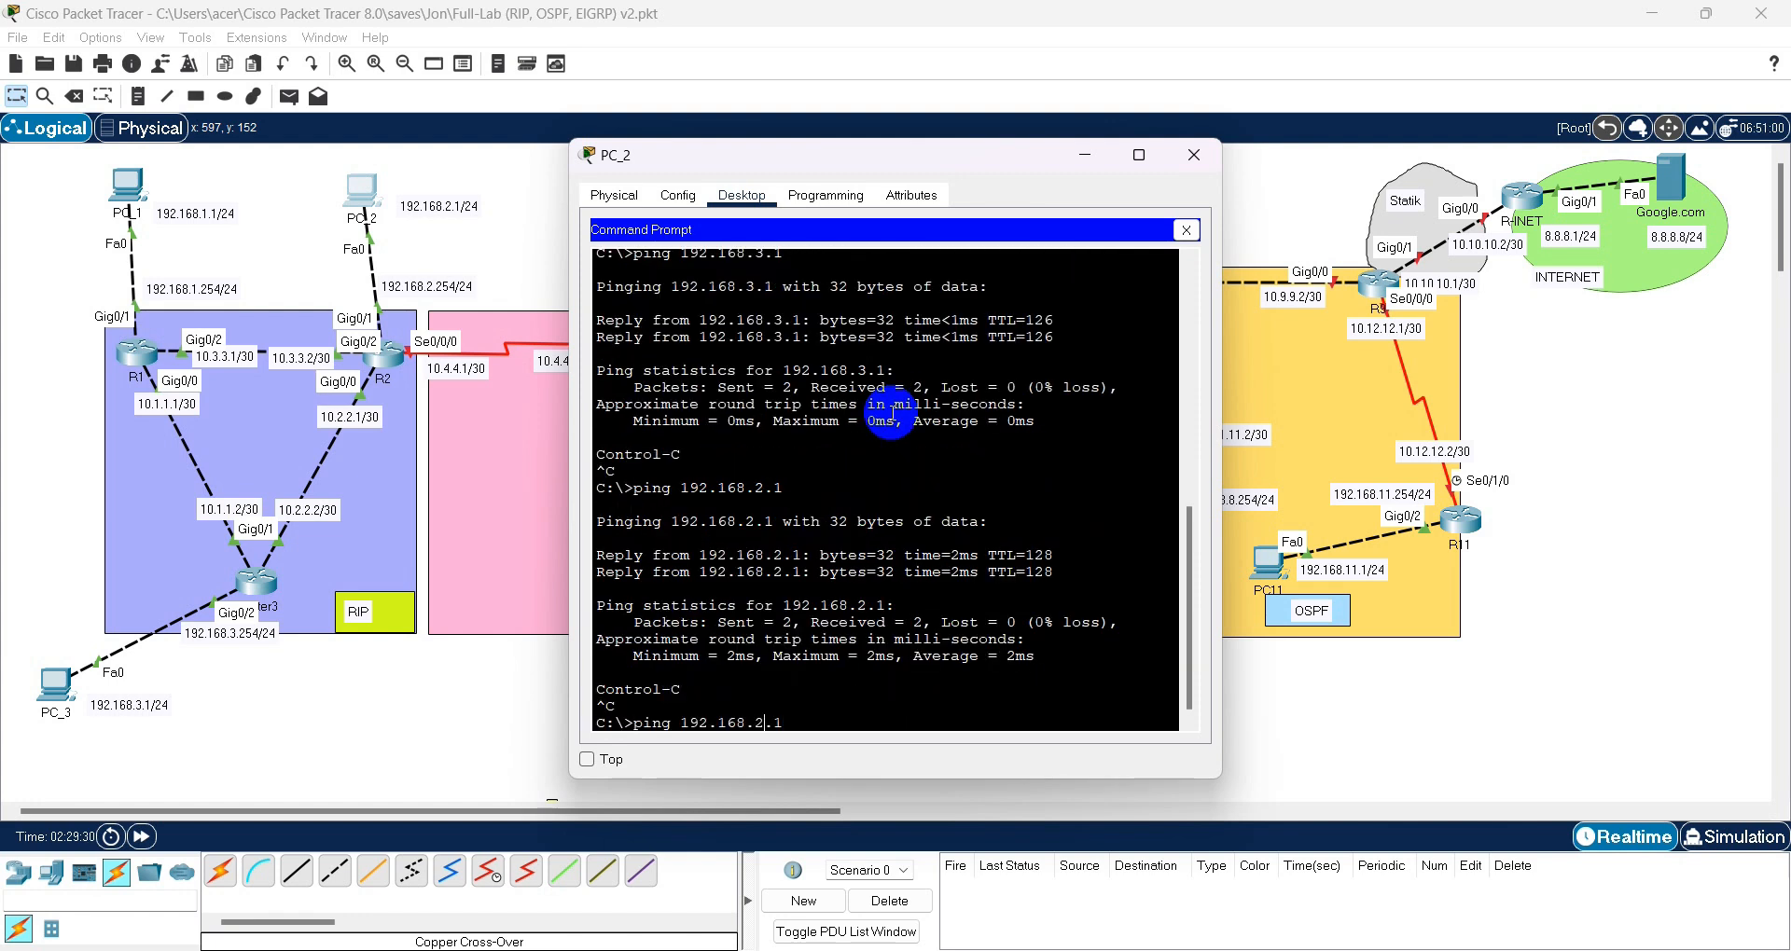
key(Return)
key(ctrl+c)
key(Return)
key(Return)
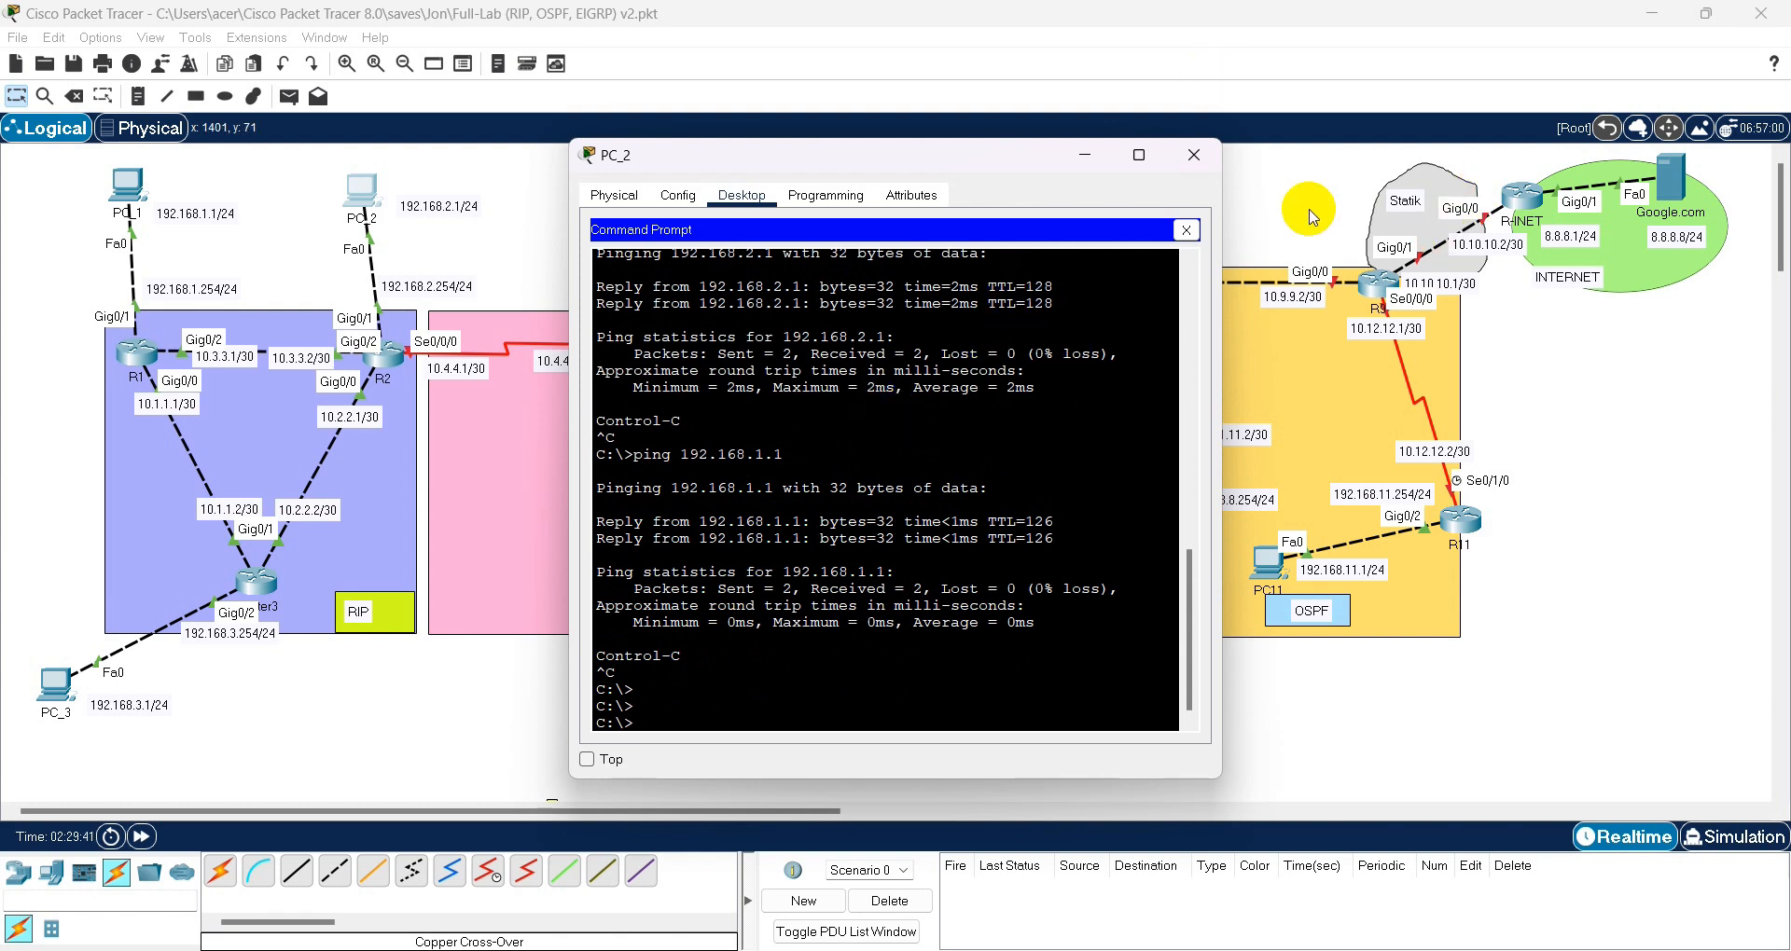
- Check PC_2's IPv4 address and default gateway in its IP configuration
click(1185, 230)
click(643, 266)
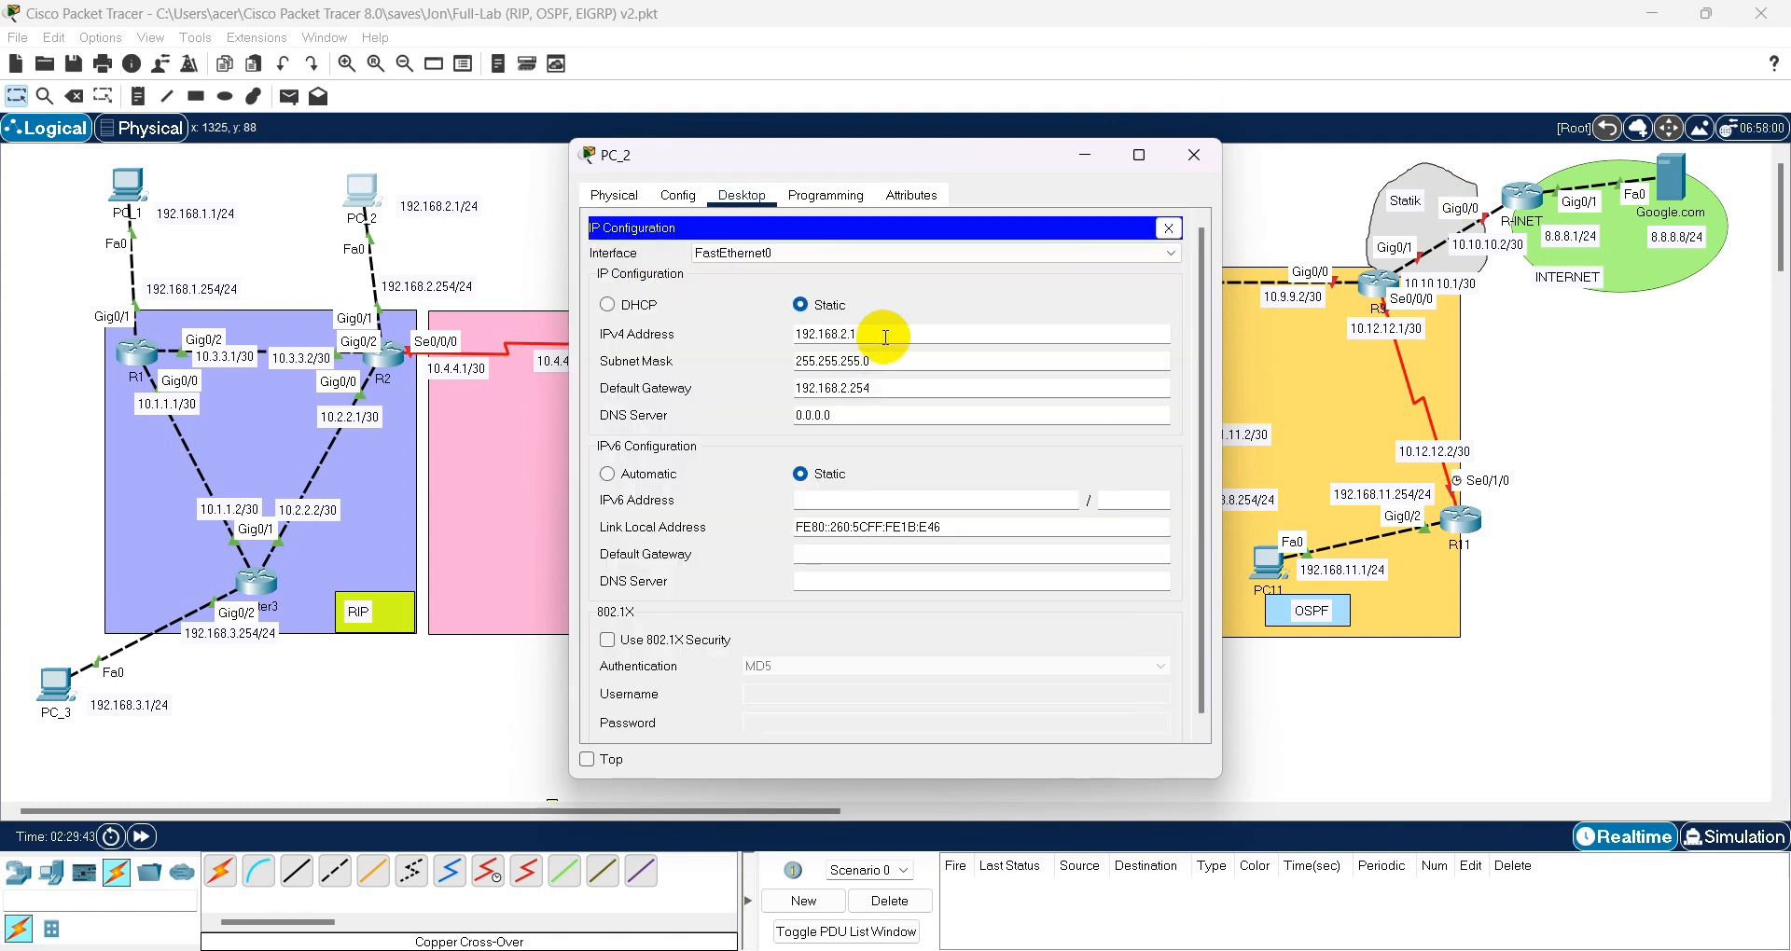
drag(884, 334, 774, 332)
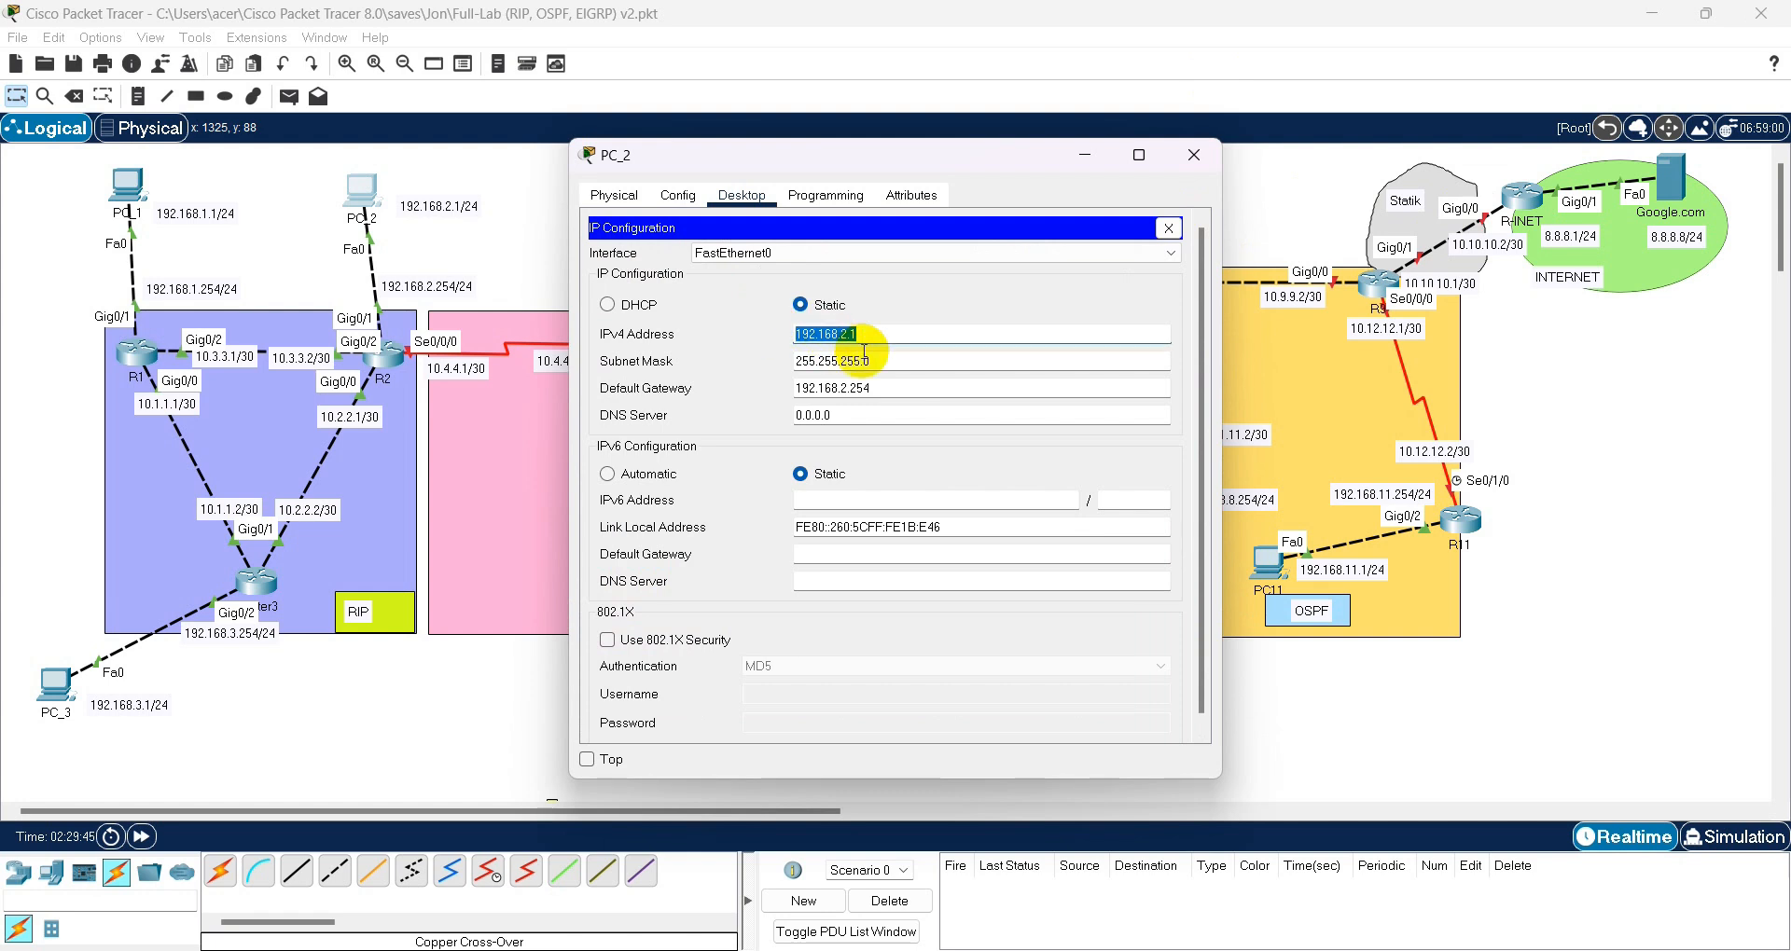
drag(876, 388, 780, 388)
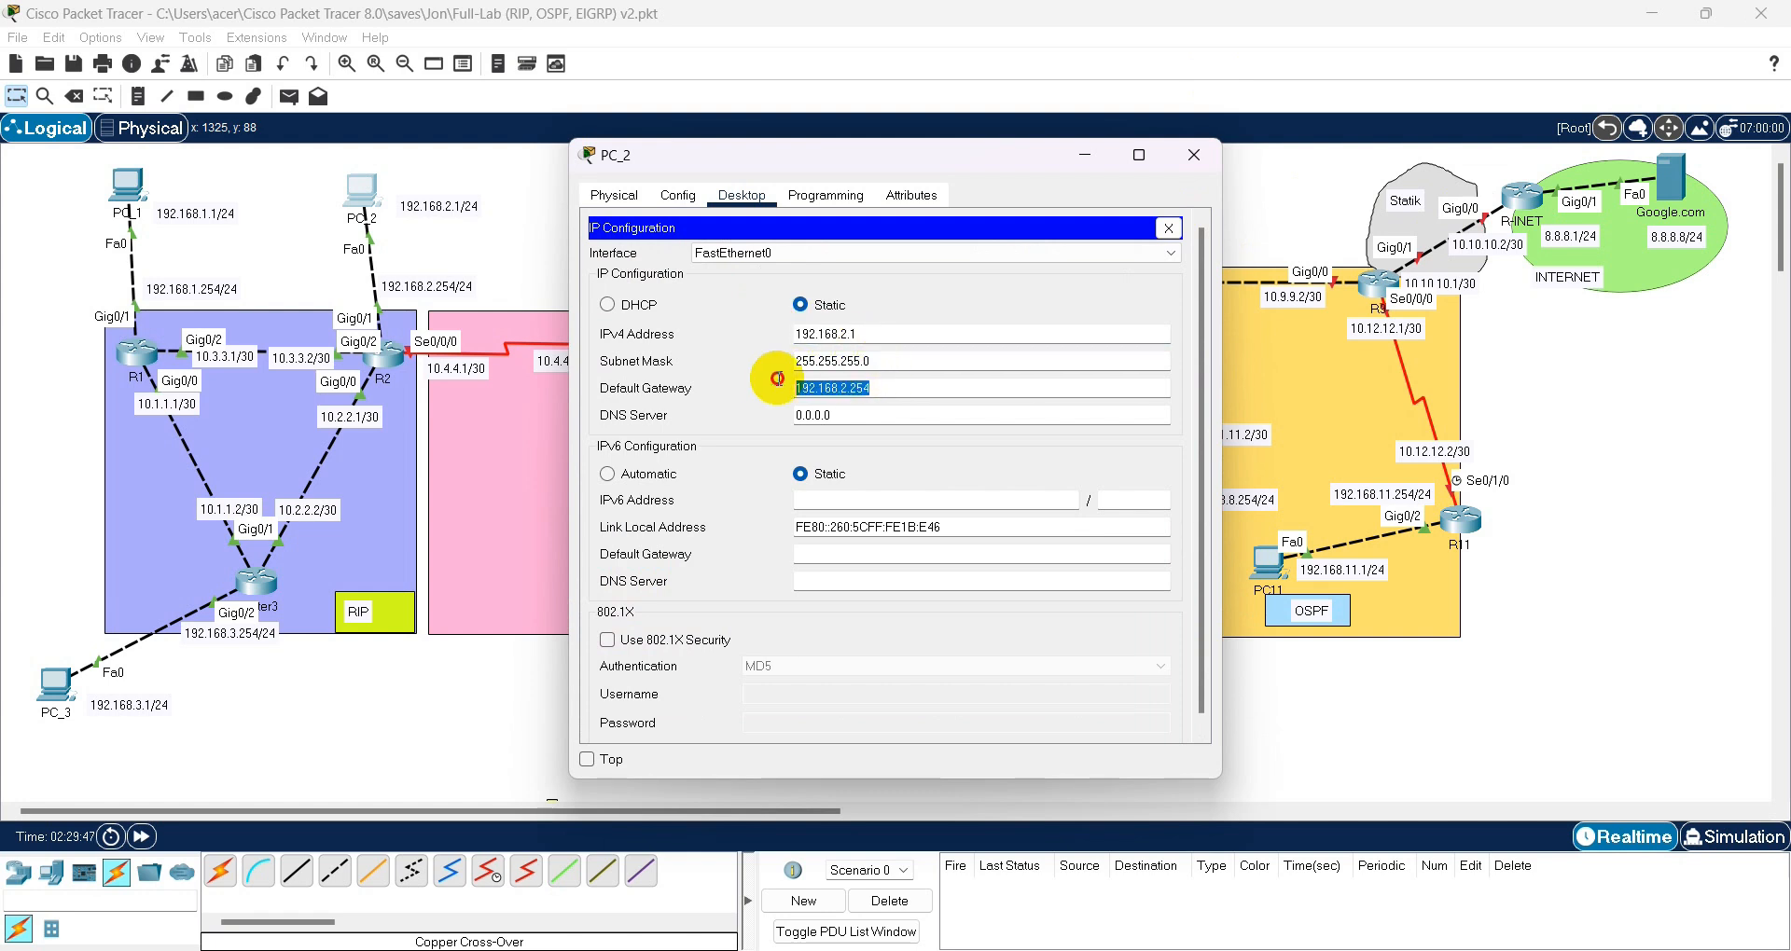
click(1167, 228)
- Ping the default gateway 192.168.2.254 from PC_2's command prompt and examine the replies
click(1030, 284)
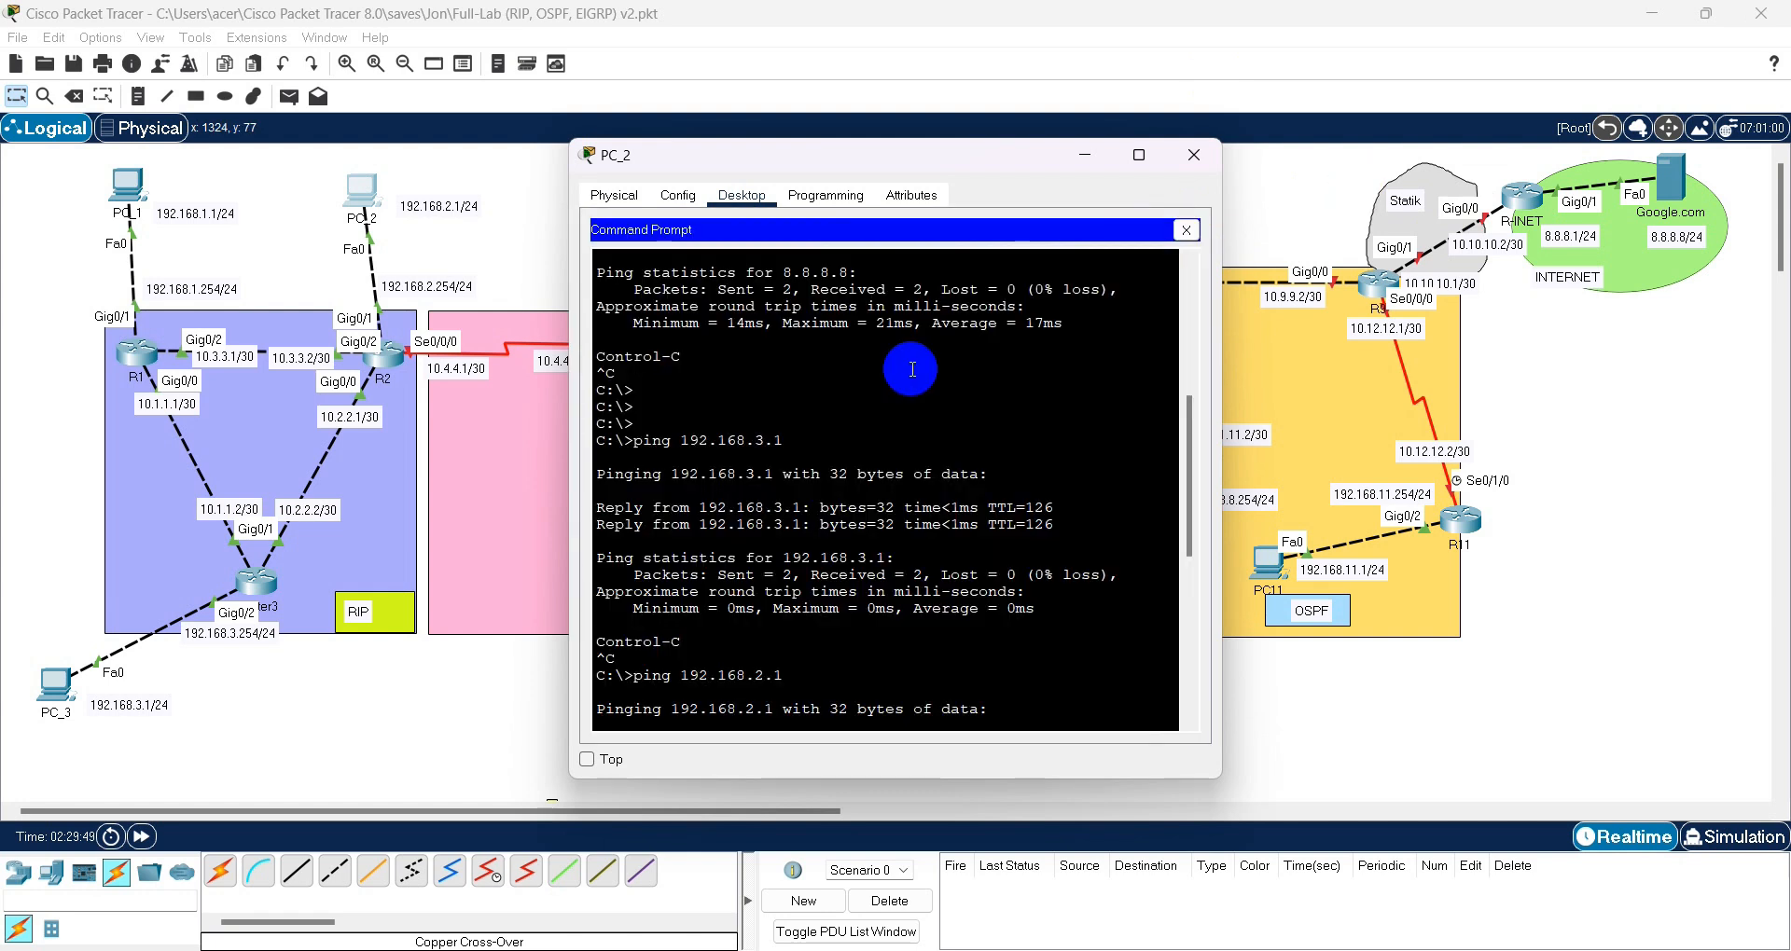
scroll(905, 359, down, 5)
key(Return)
key(Return)
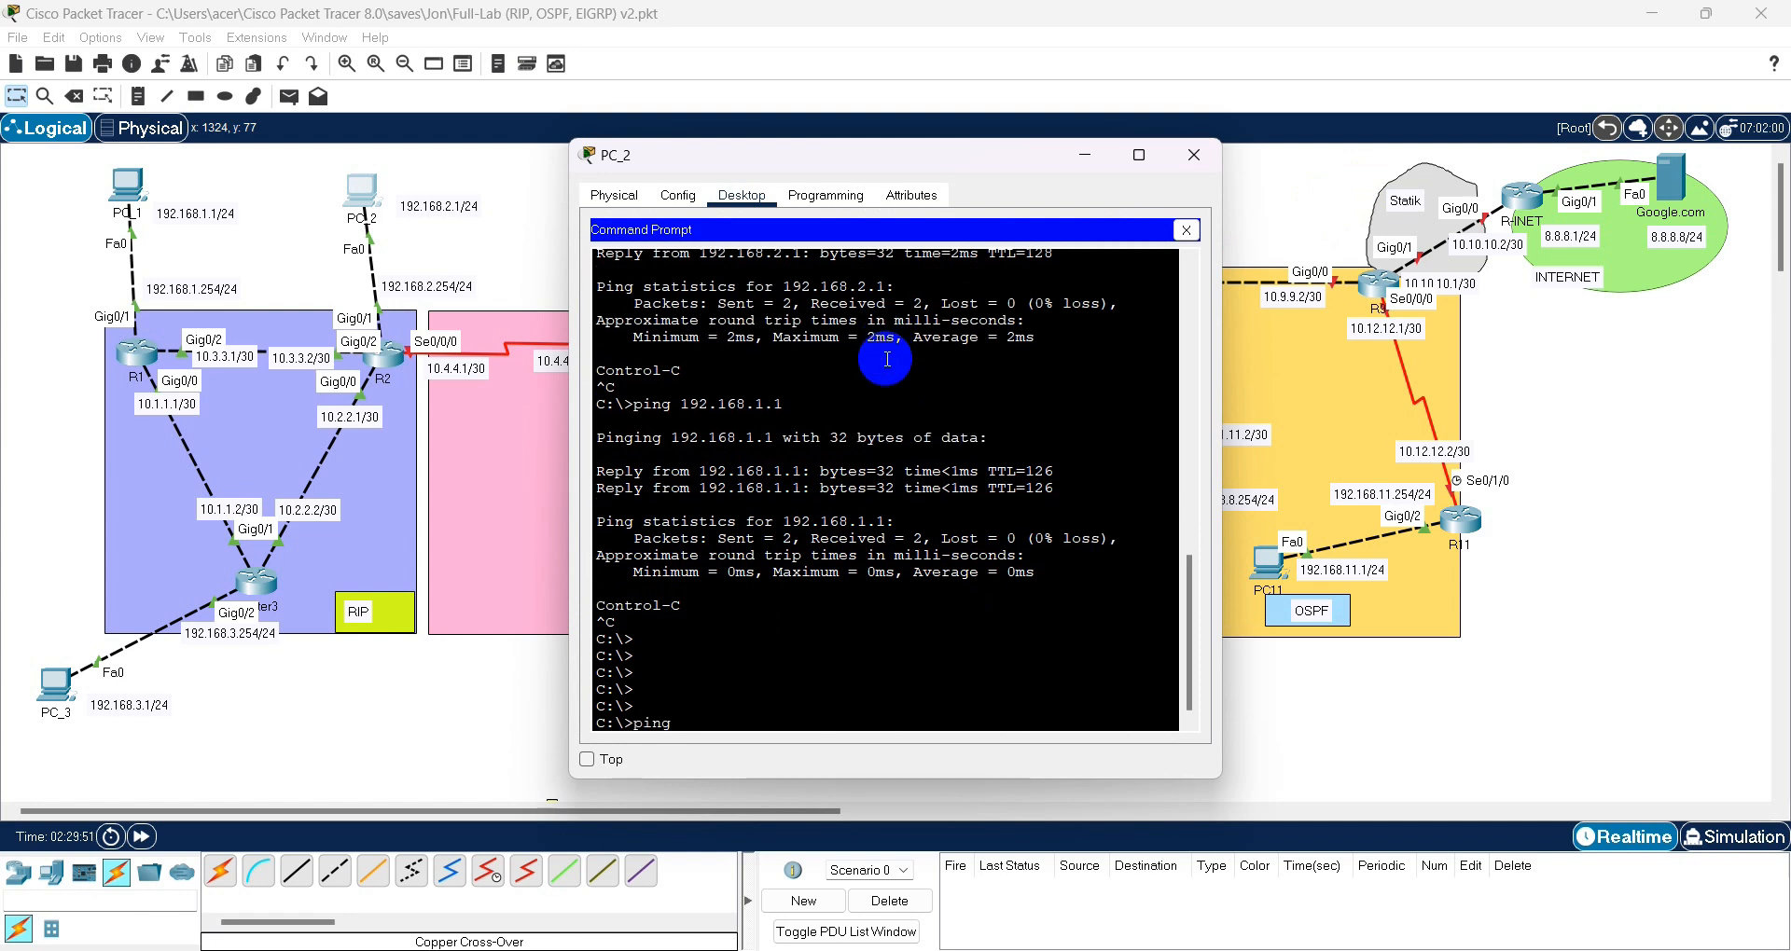
text(ping 192.168.2.254)
key(Return)
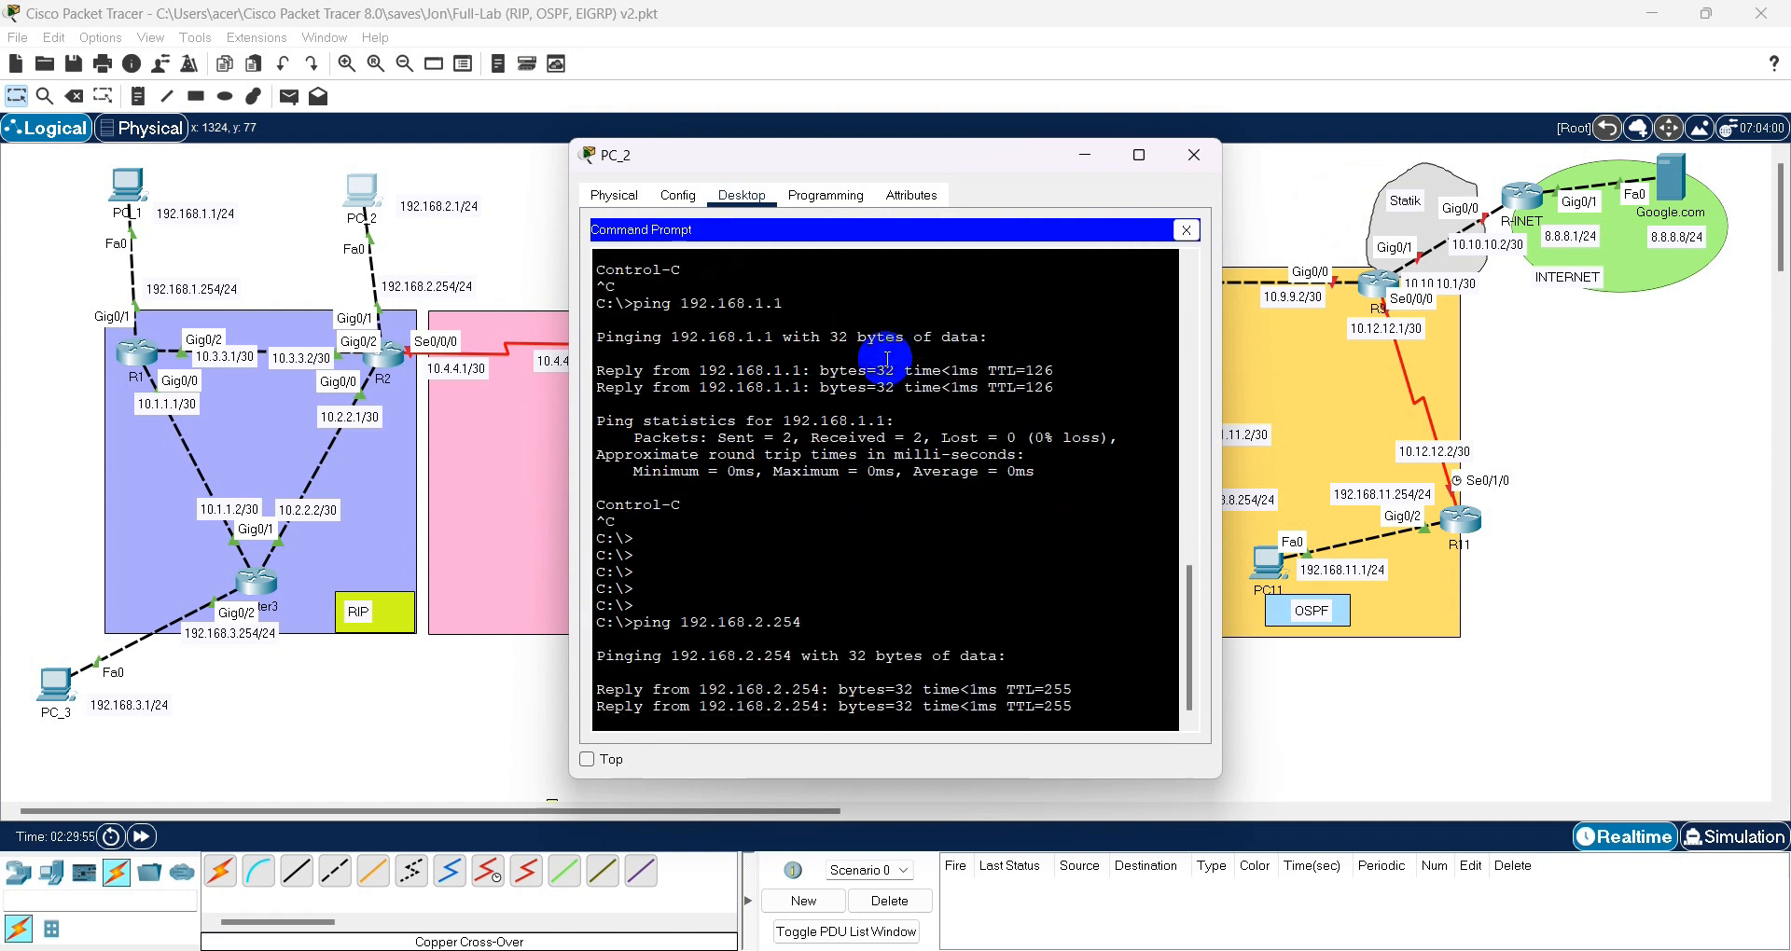
key(ctrl+c)
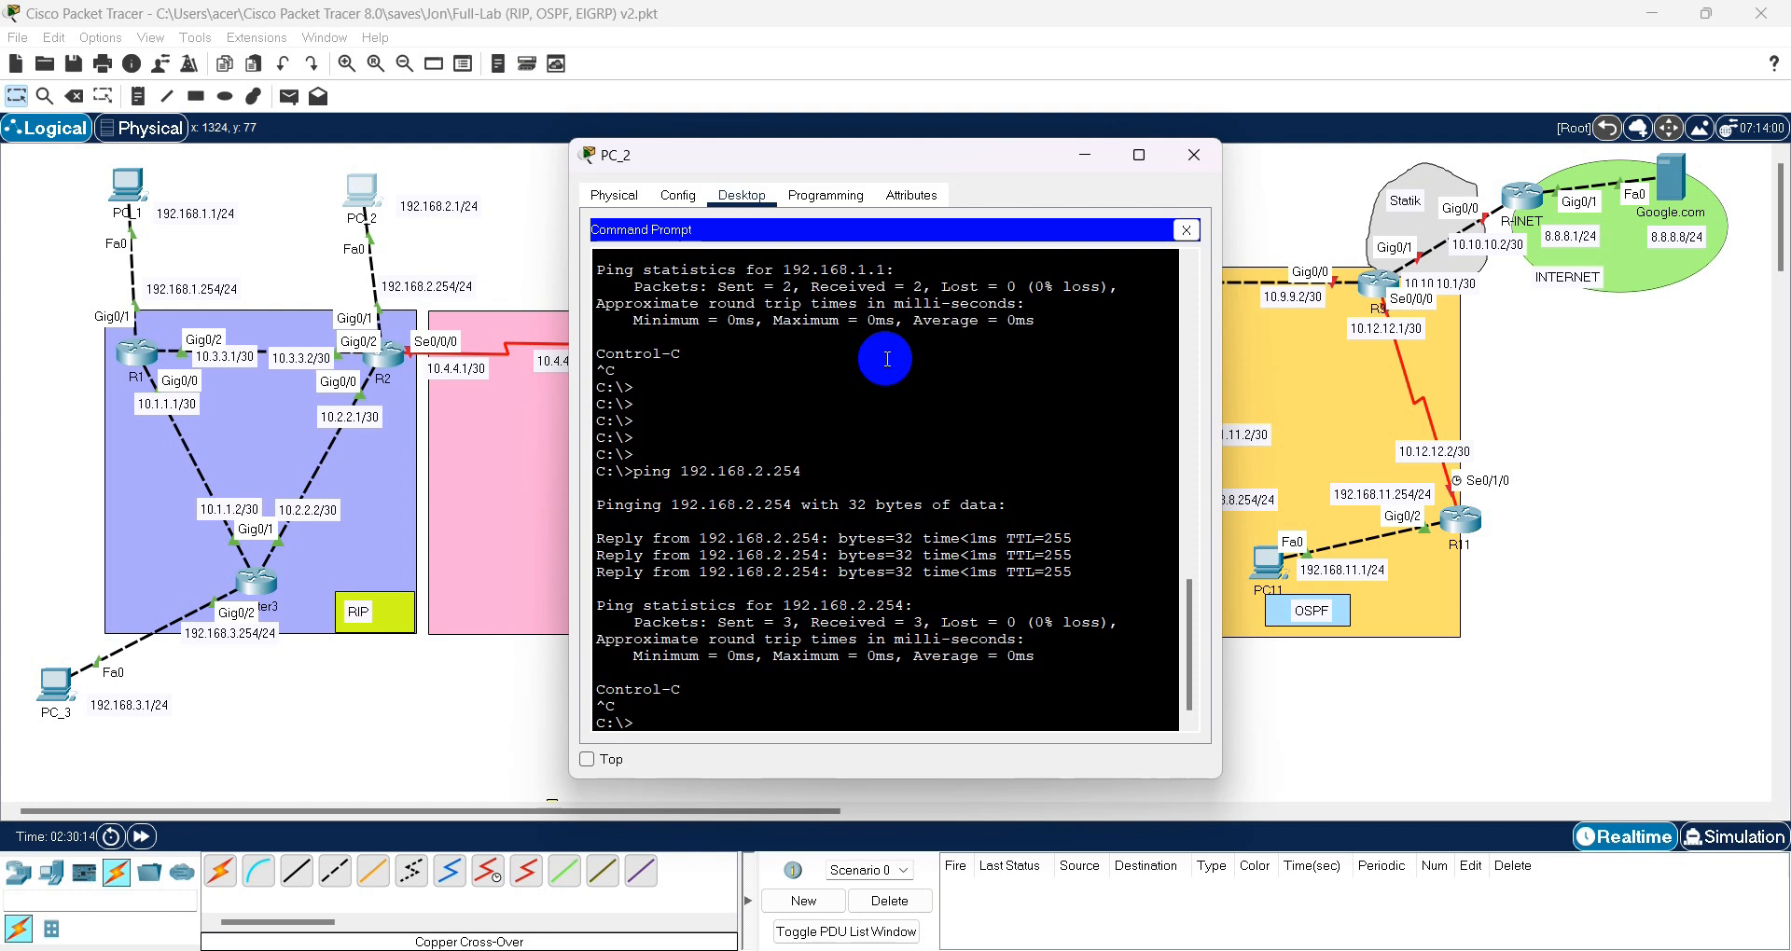
- Run ipconfig on PC_2, examine the default gateway entry, and return to the topology
key(Return)
key(Return)
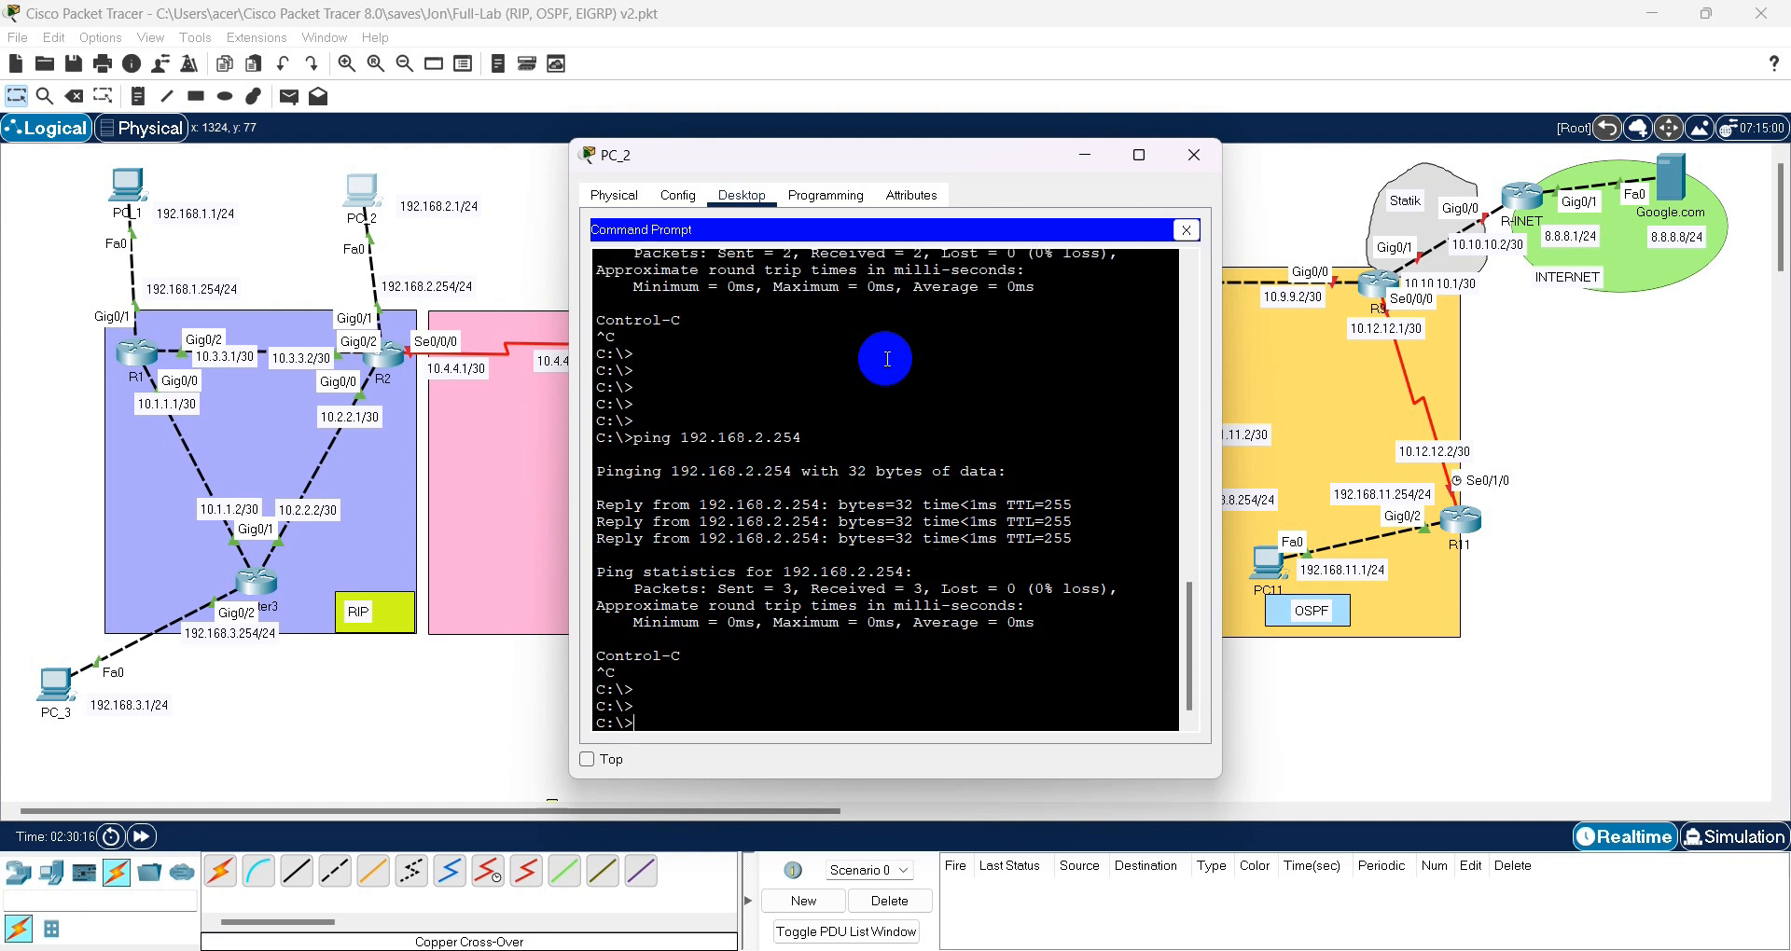
text(ipconfig)
key(Return)
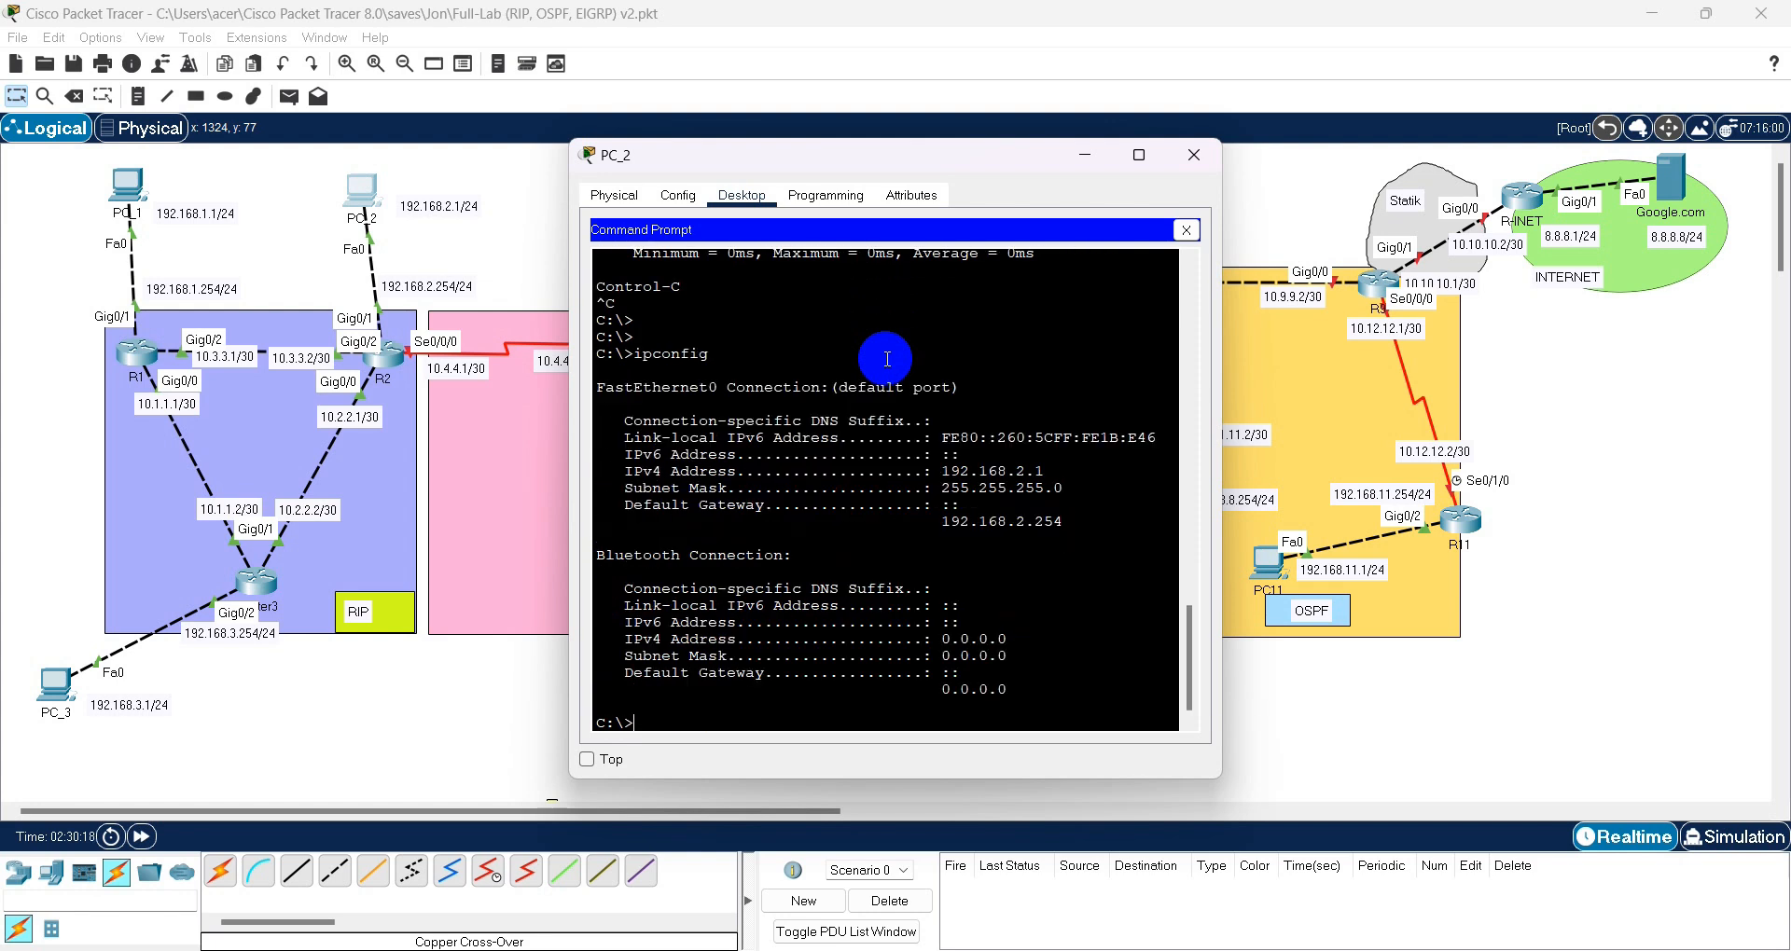
drag(1065, 522, 625, 504)
click(417, 737)
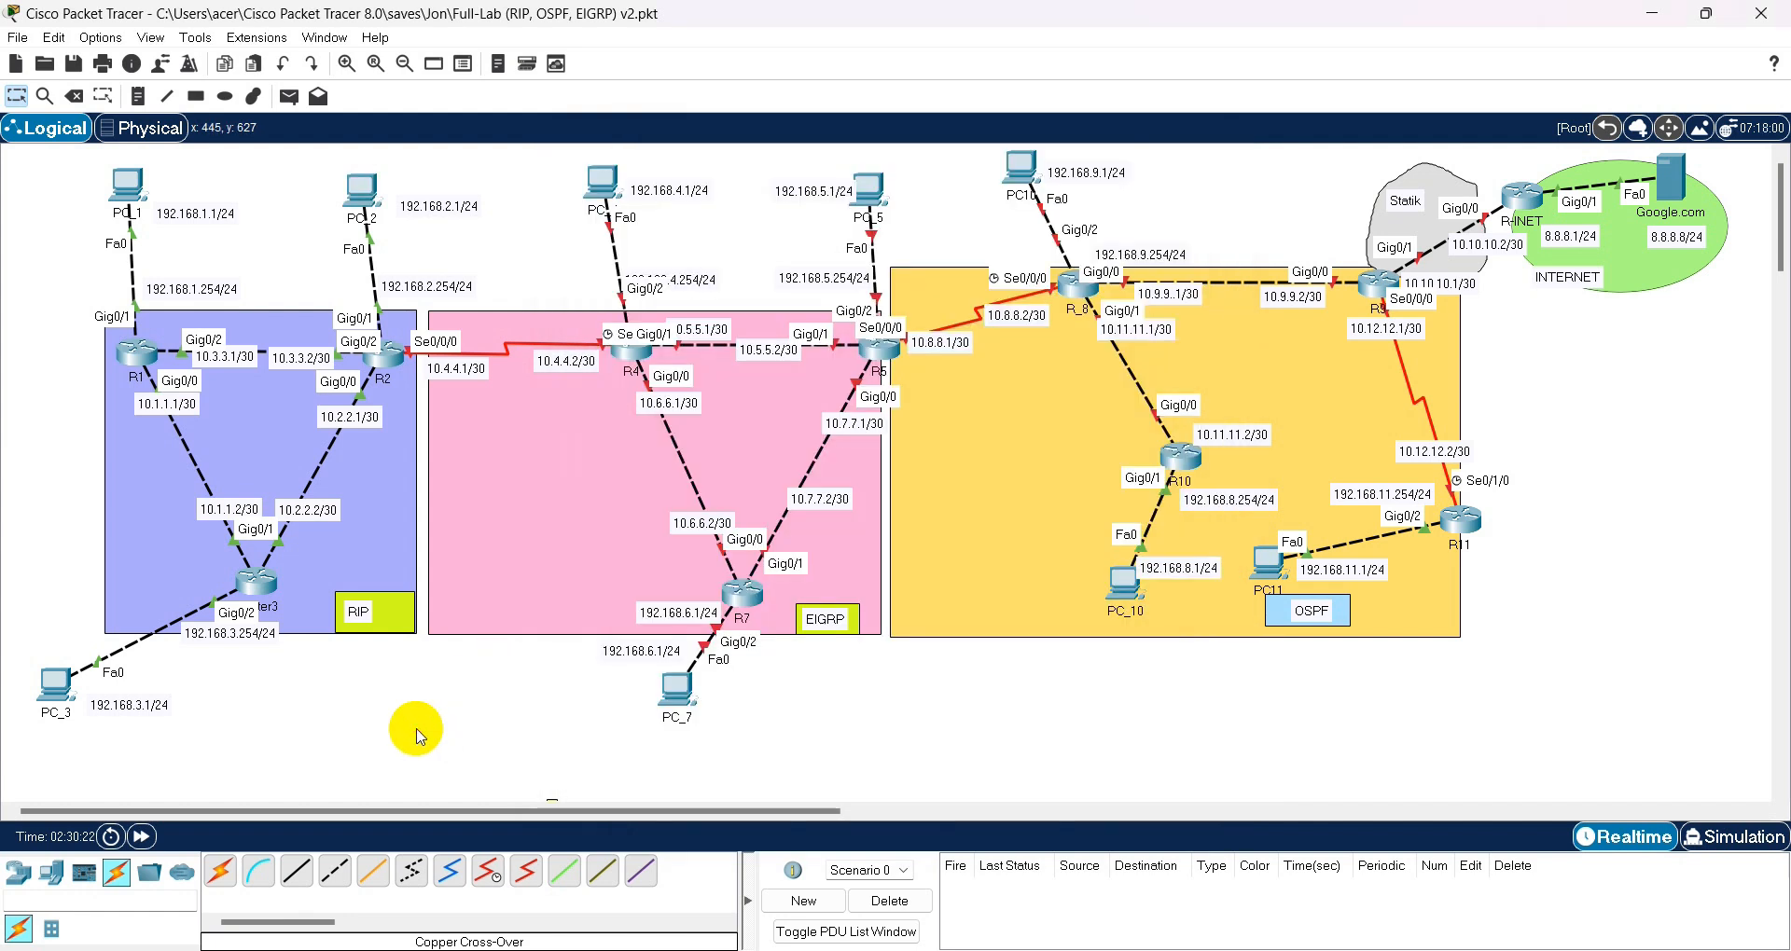
- Switch to Notepad++ and review the interface and RIP configuration in the R1 script
key(alt+Tab)
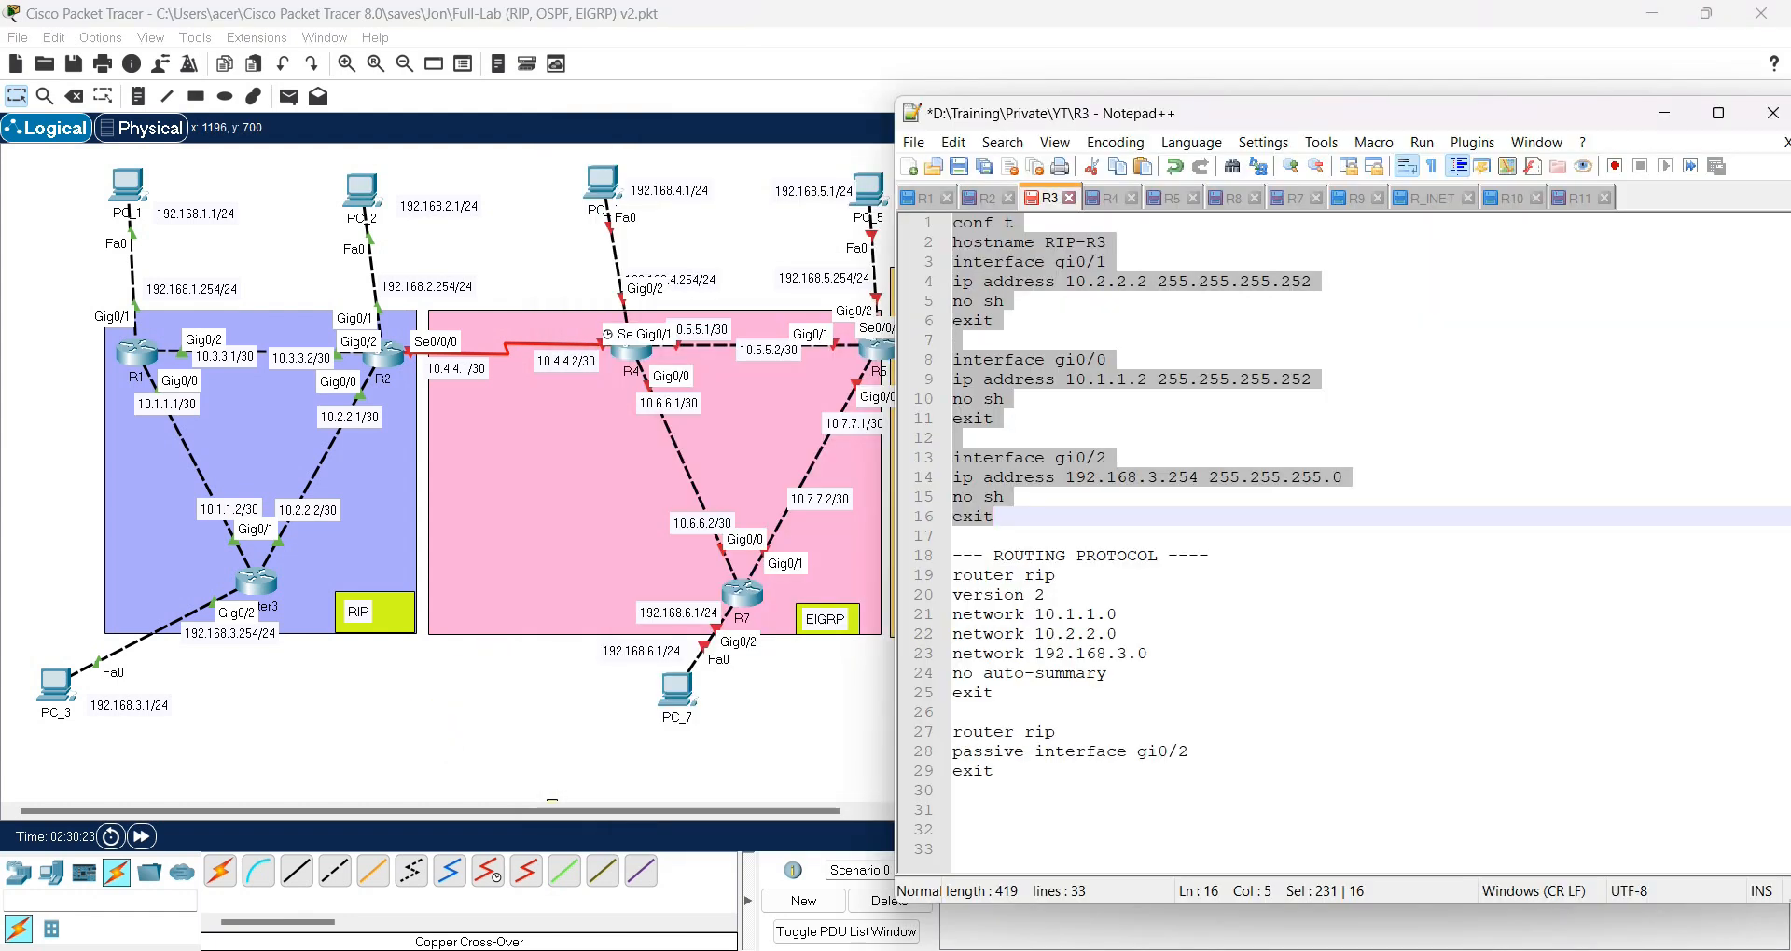
click(984, 258)
click(919, 197)
click(1073, 454)
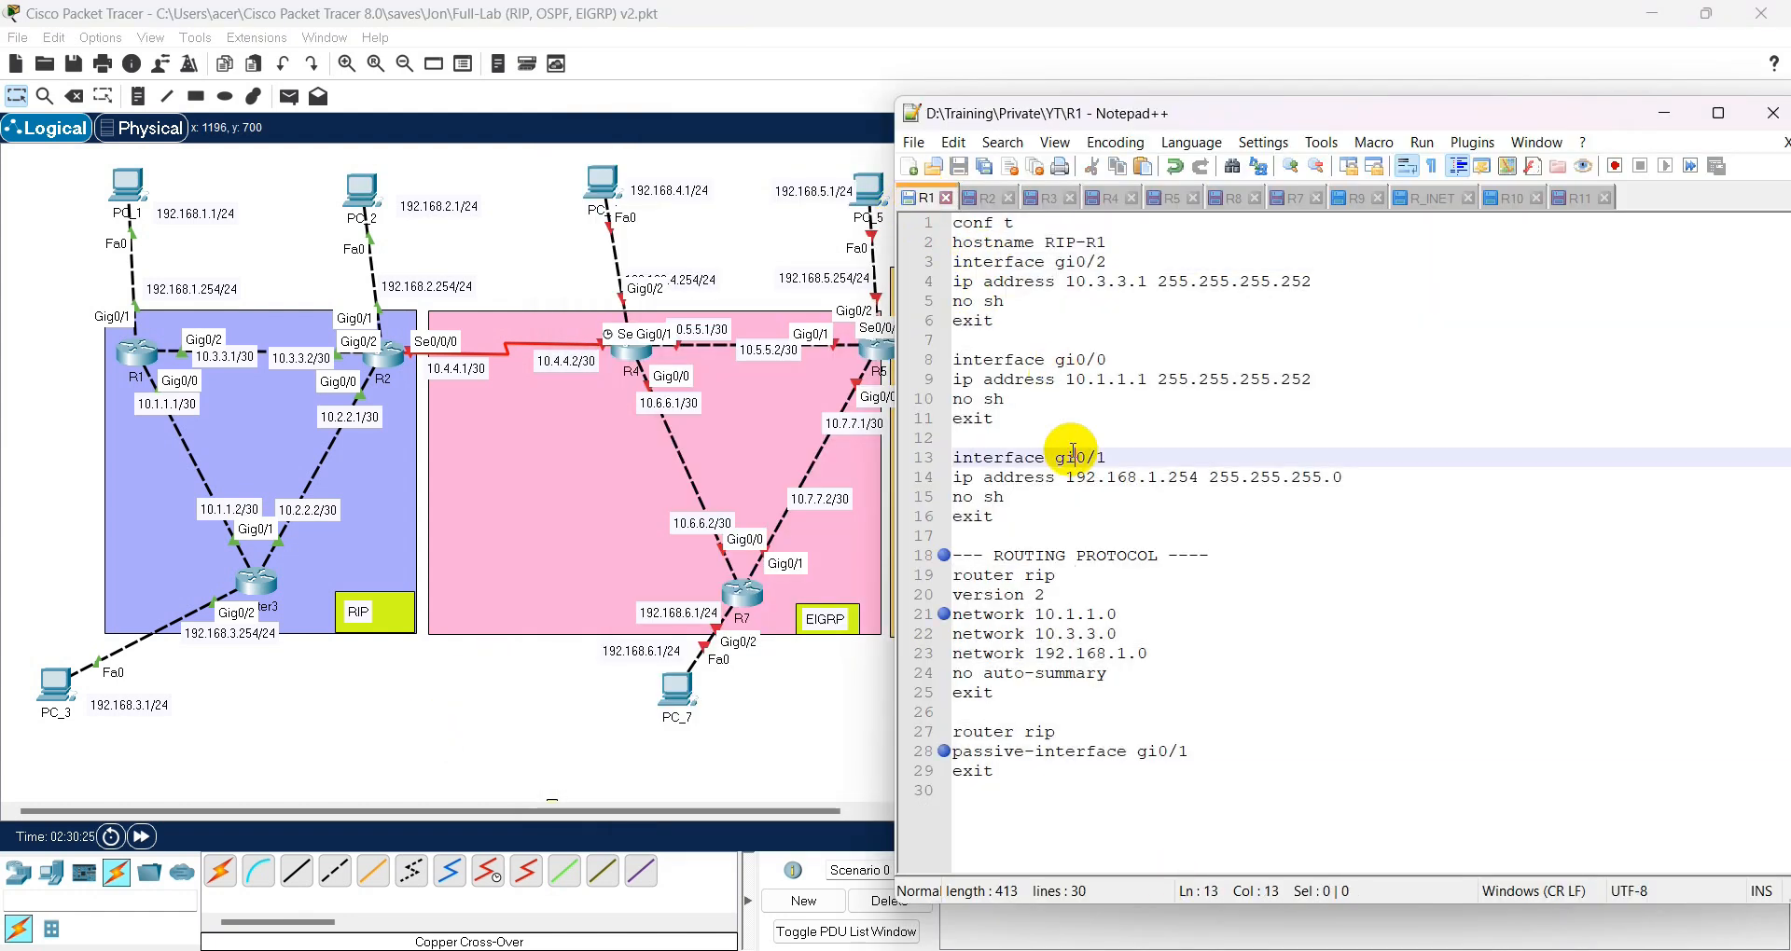
drag(949, 222, 1088, 688)
click(1086, 678)
- Review the R2 and R3 scripts and save both files
click(977, 205)
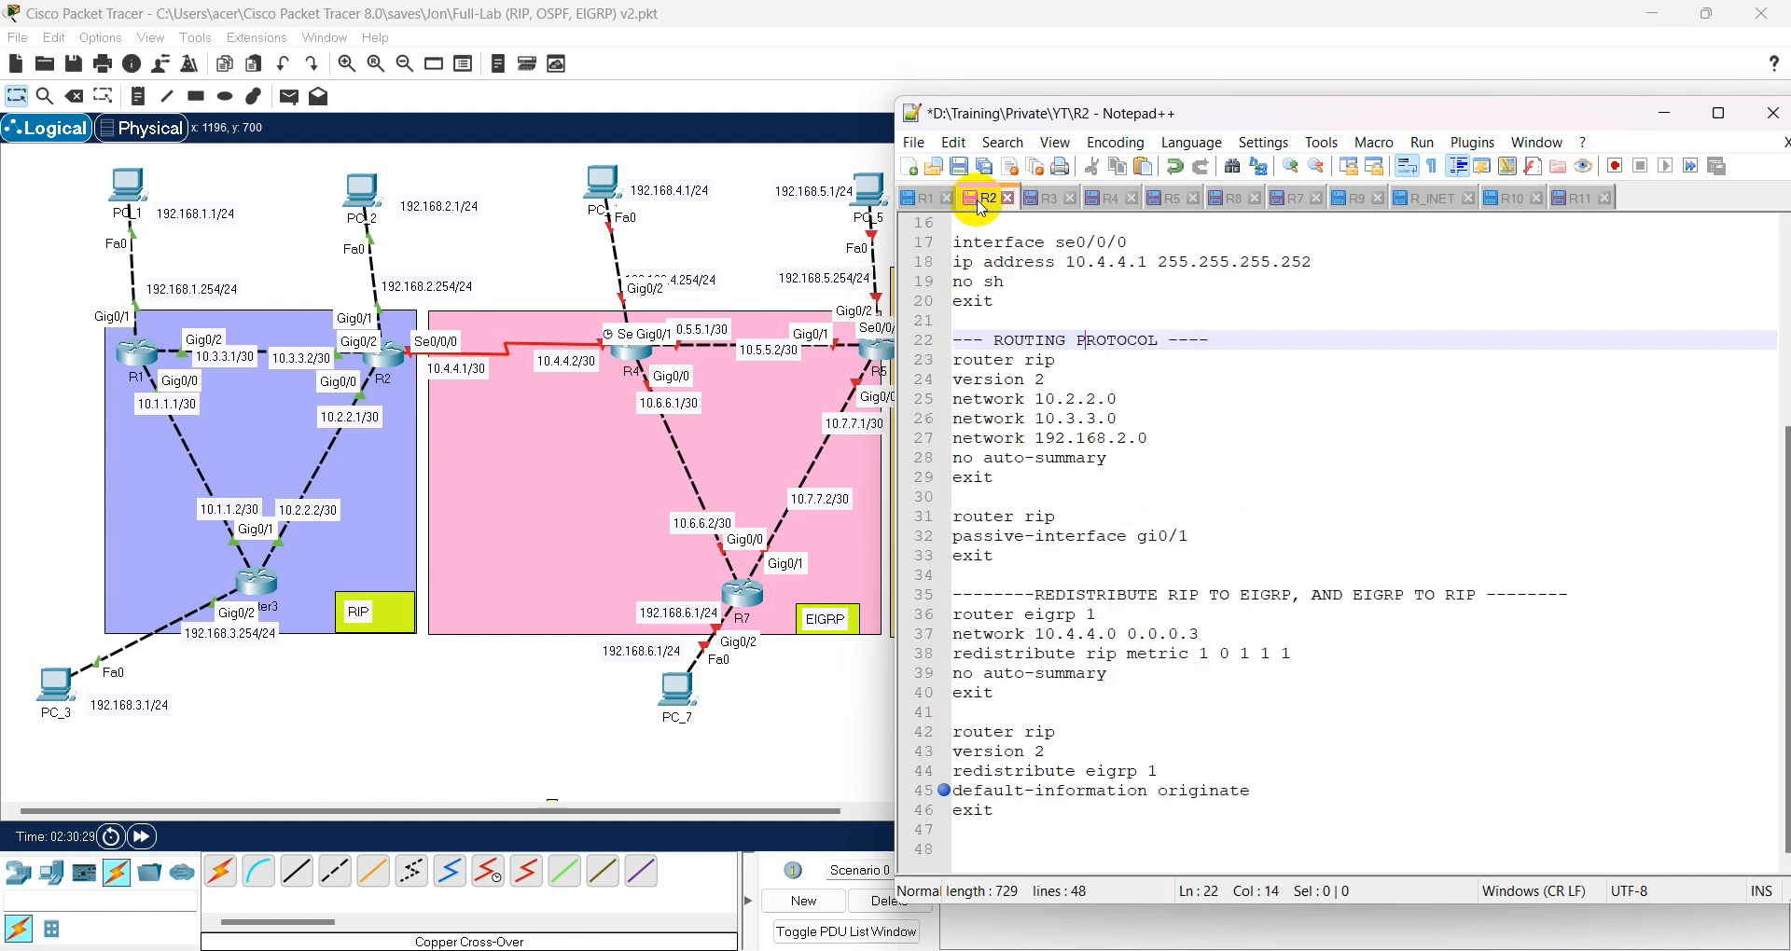
scroll(971, 219, up, 5)
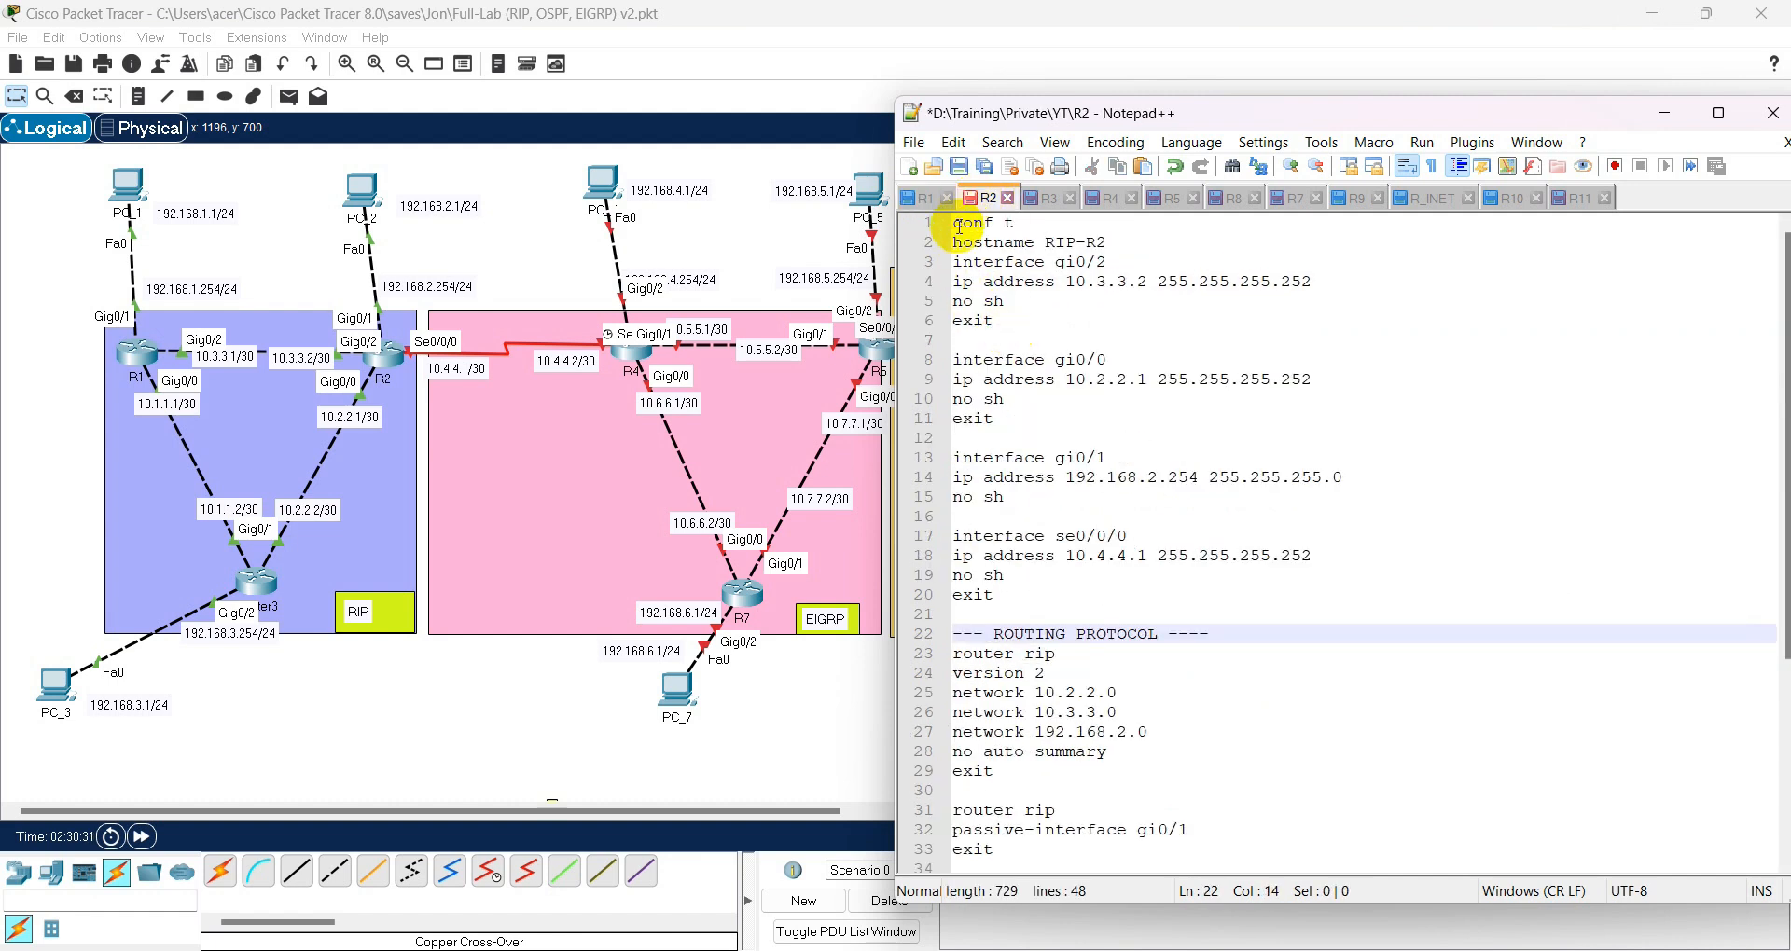
click(1037, 282)
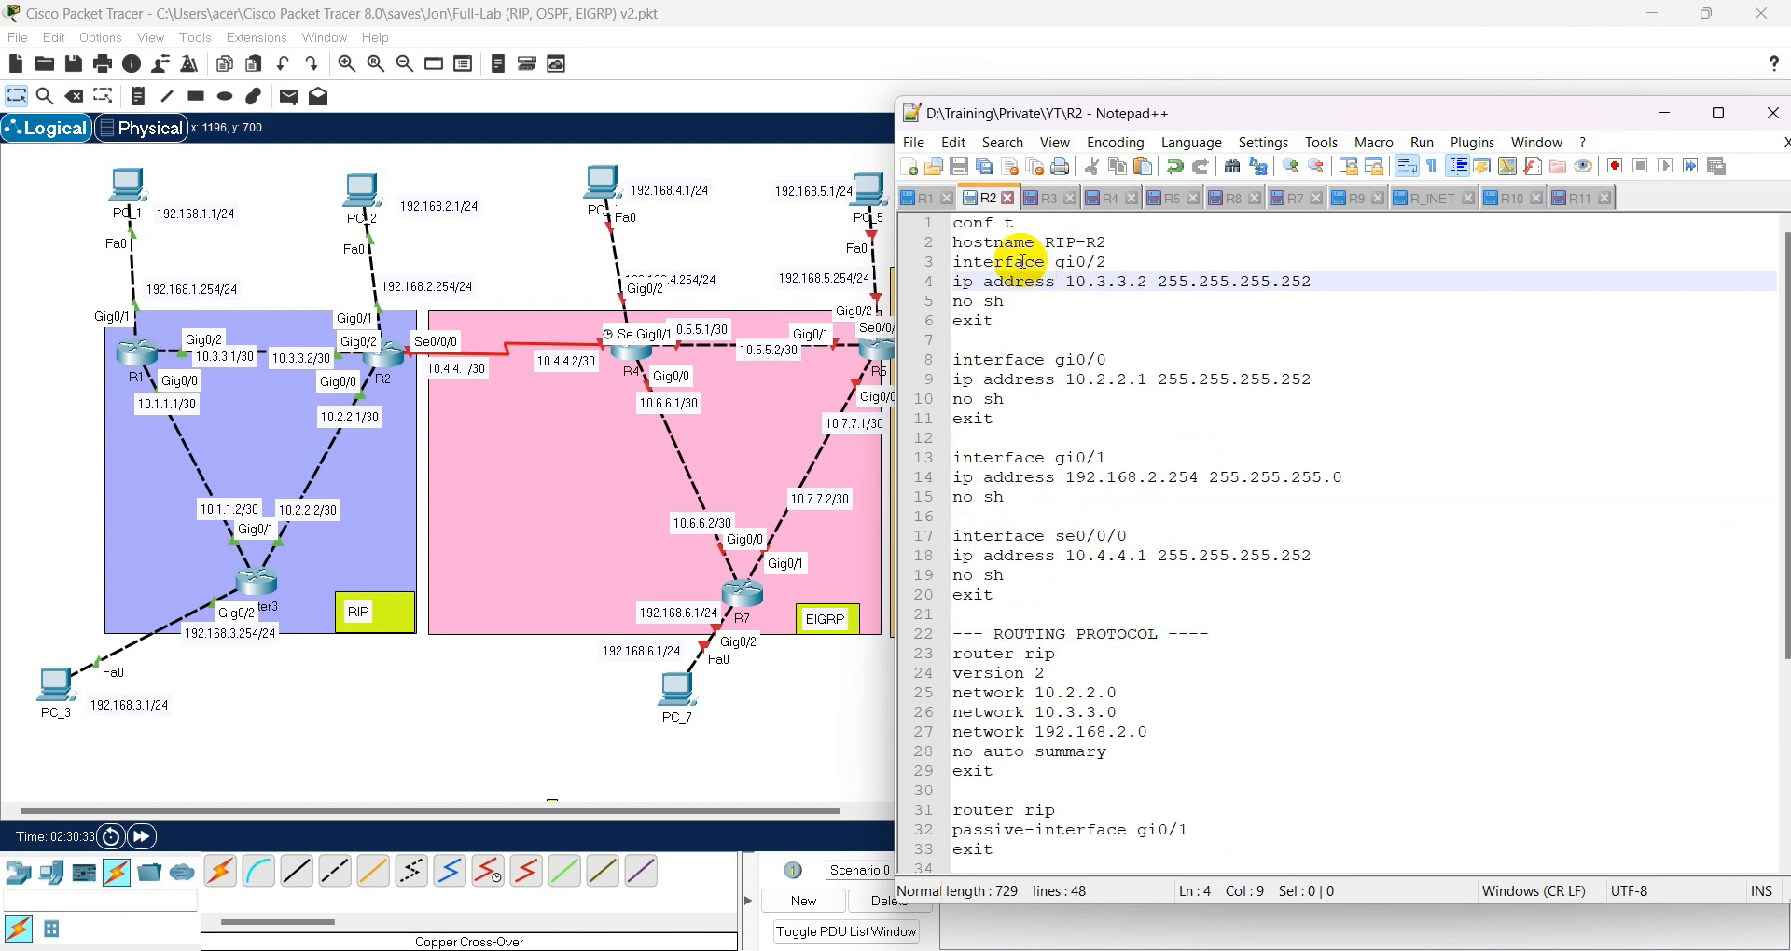
click(1045, 198)
click(1019, 300)
click(1030, 335)
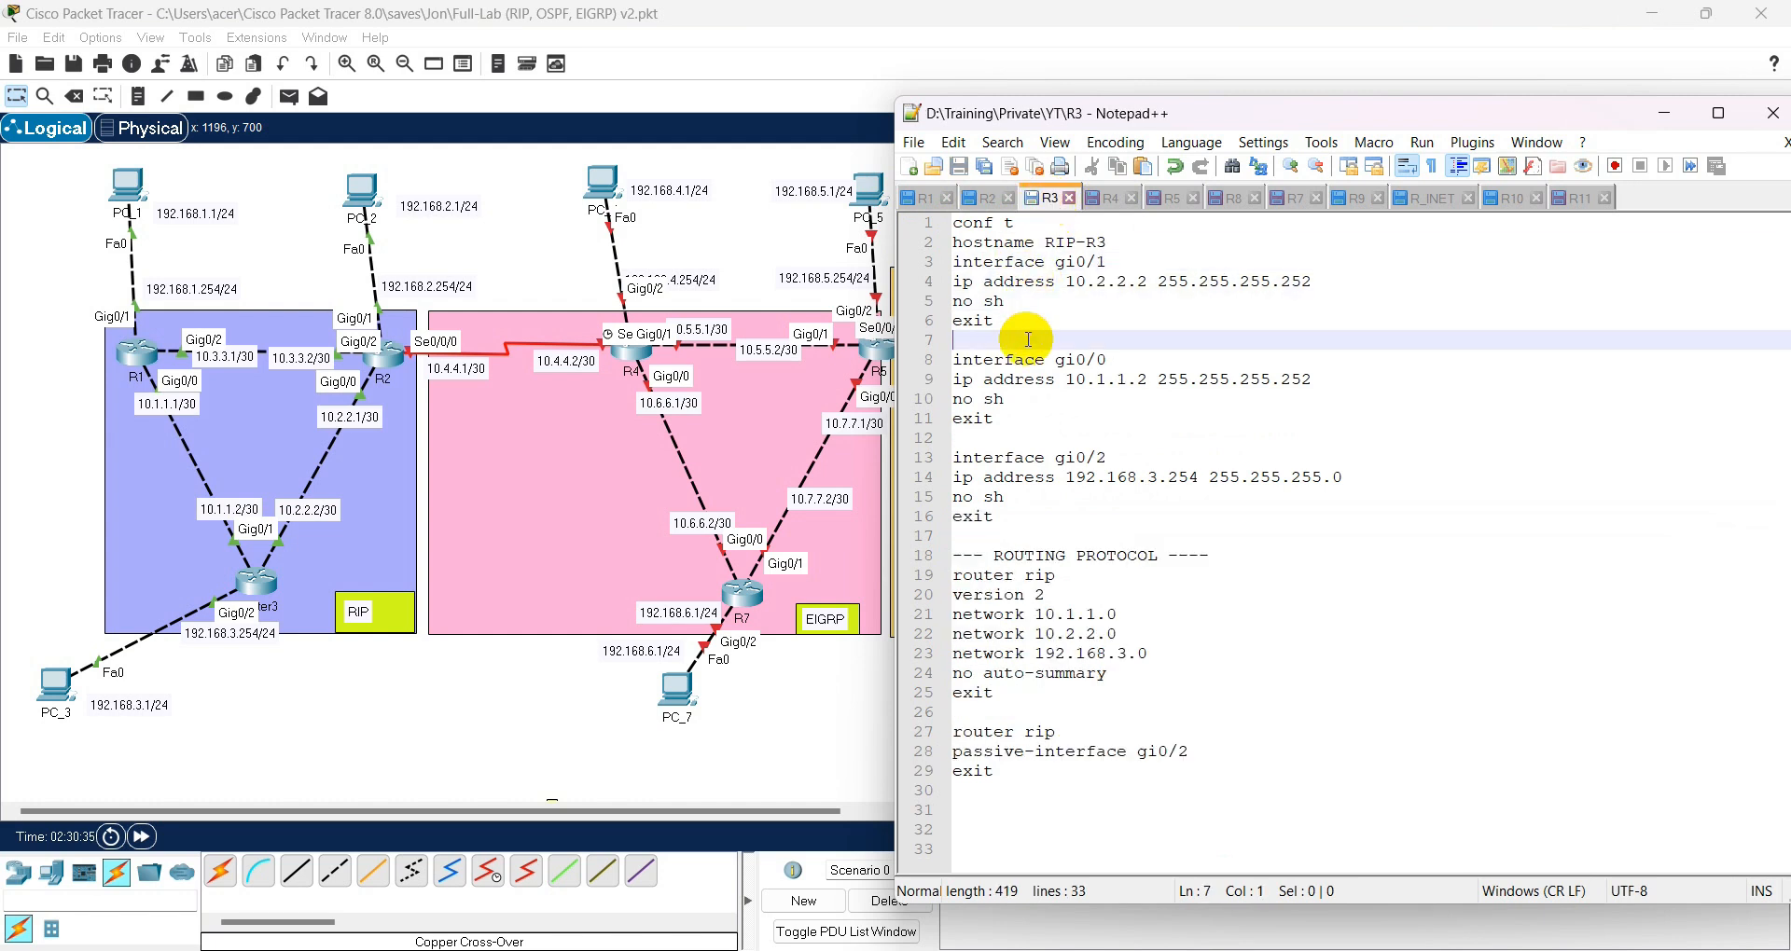
- Return to Packet Tracer and move the 192.168.4.254/24 label slightly upward above R4
click(445, 712)
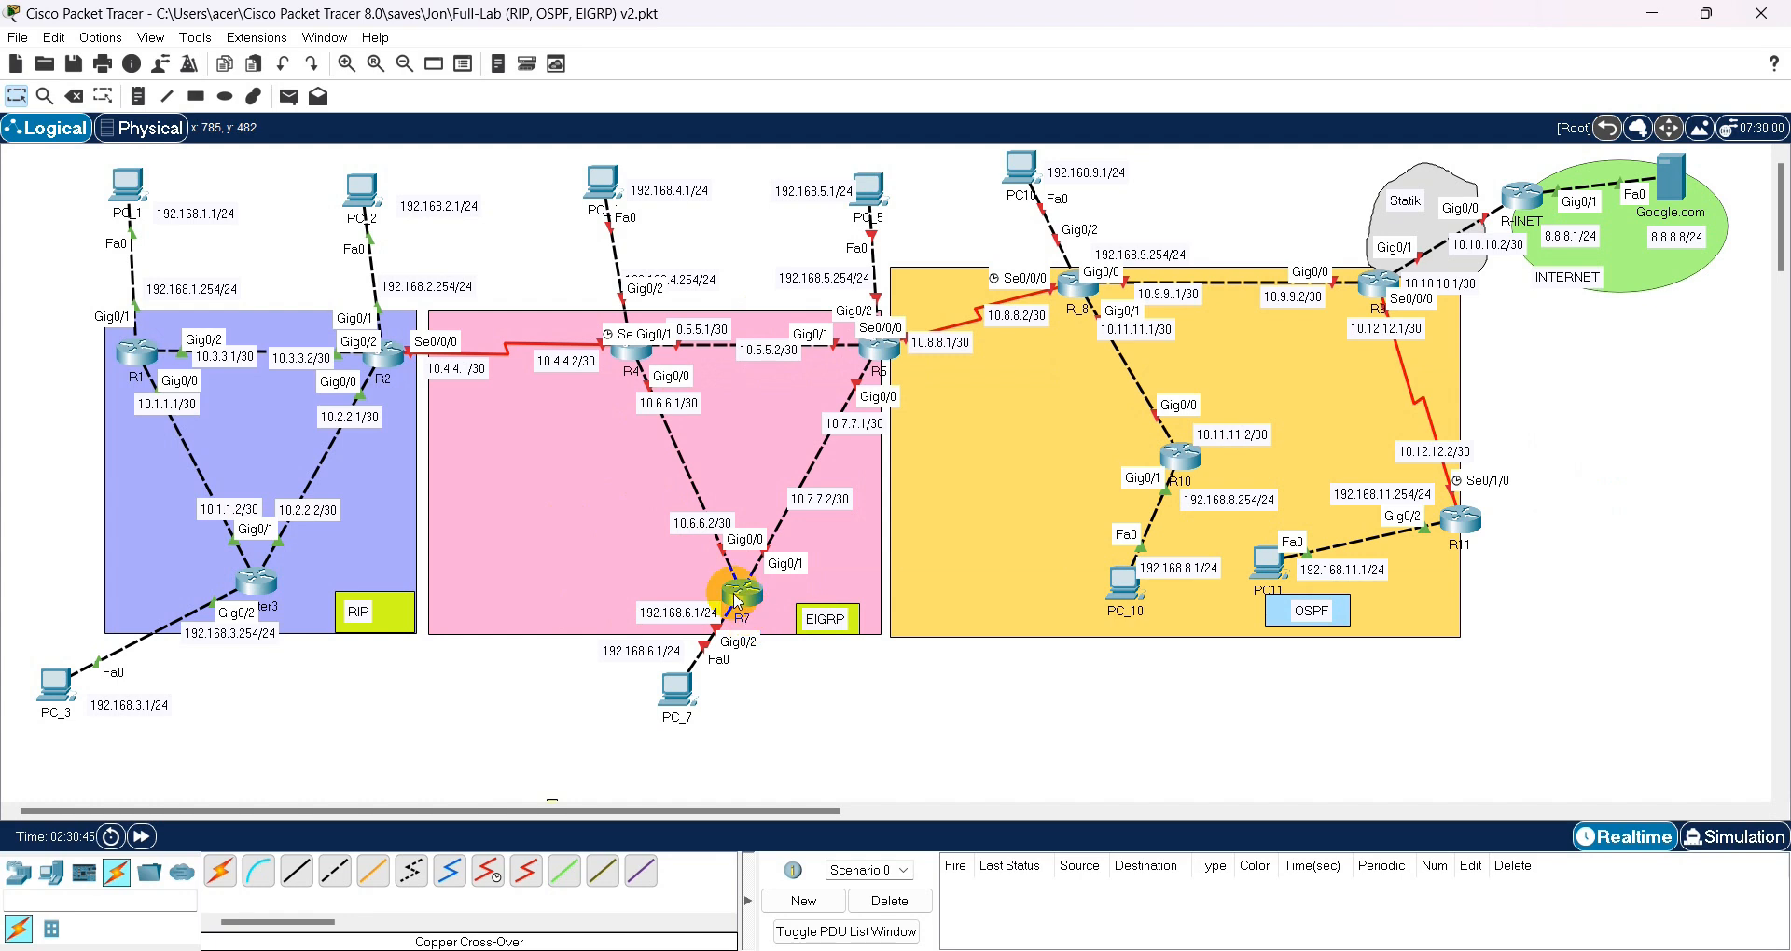
mouse_move(736, 600)
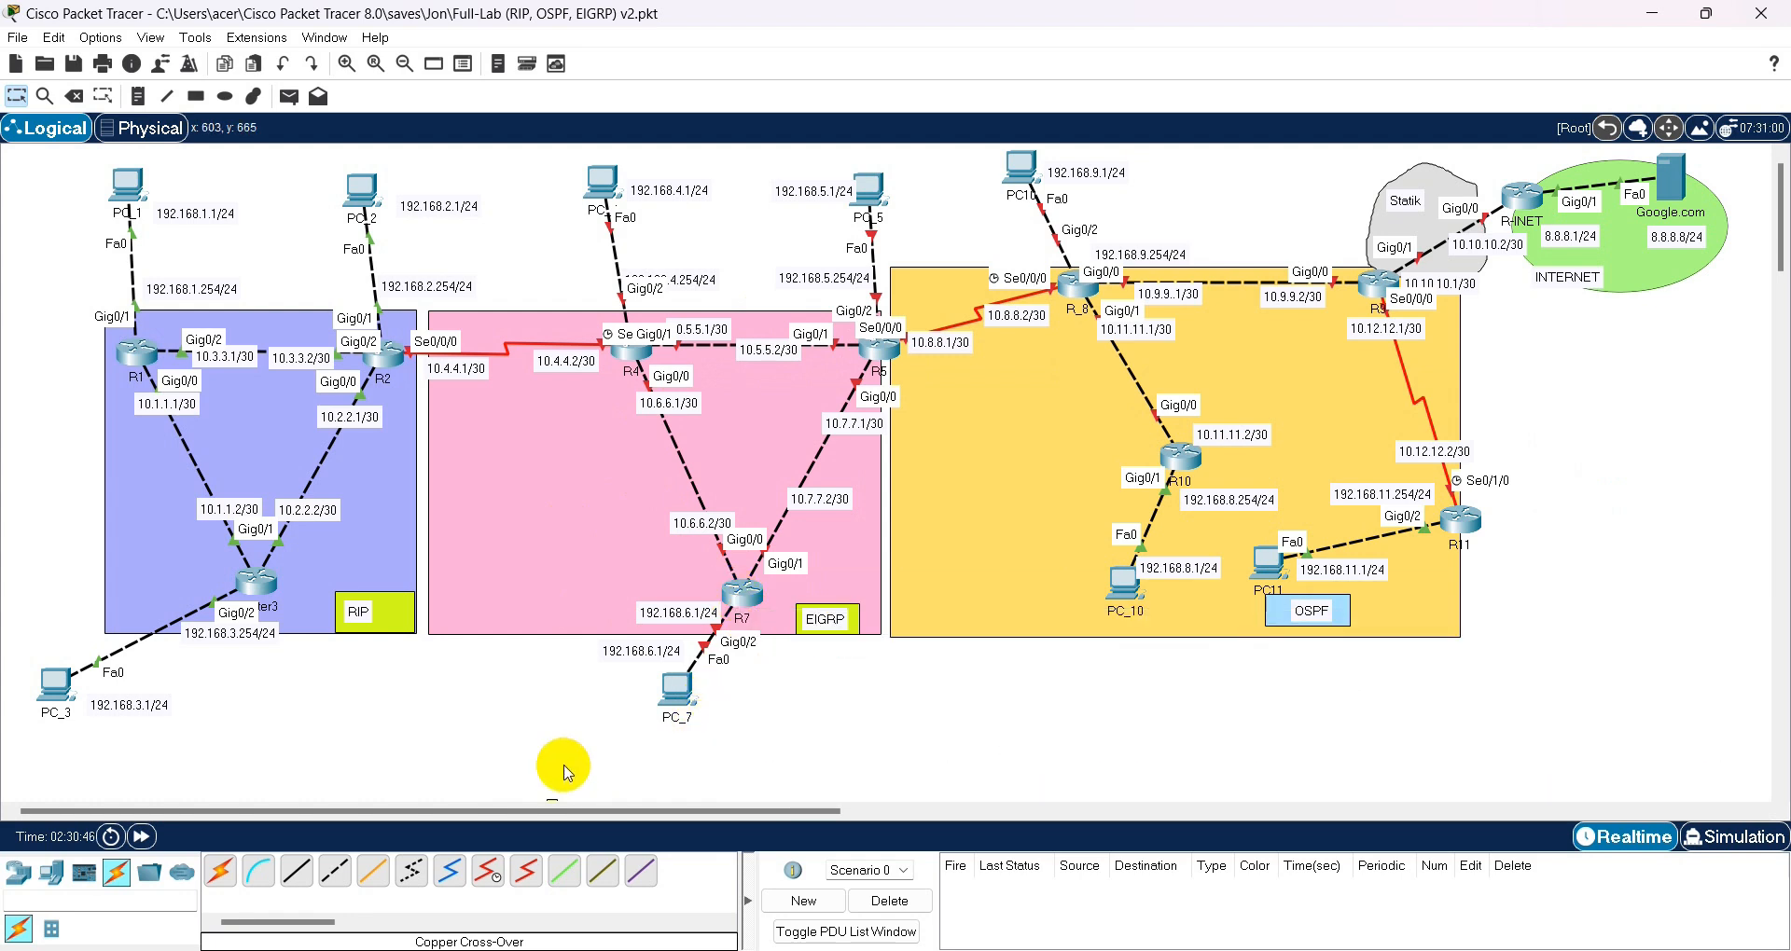
drag(680, 280, 688, 269)
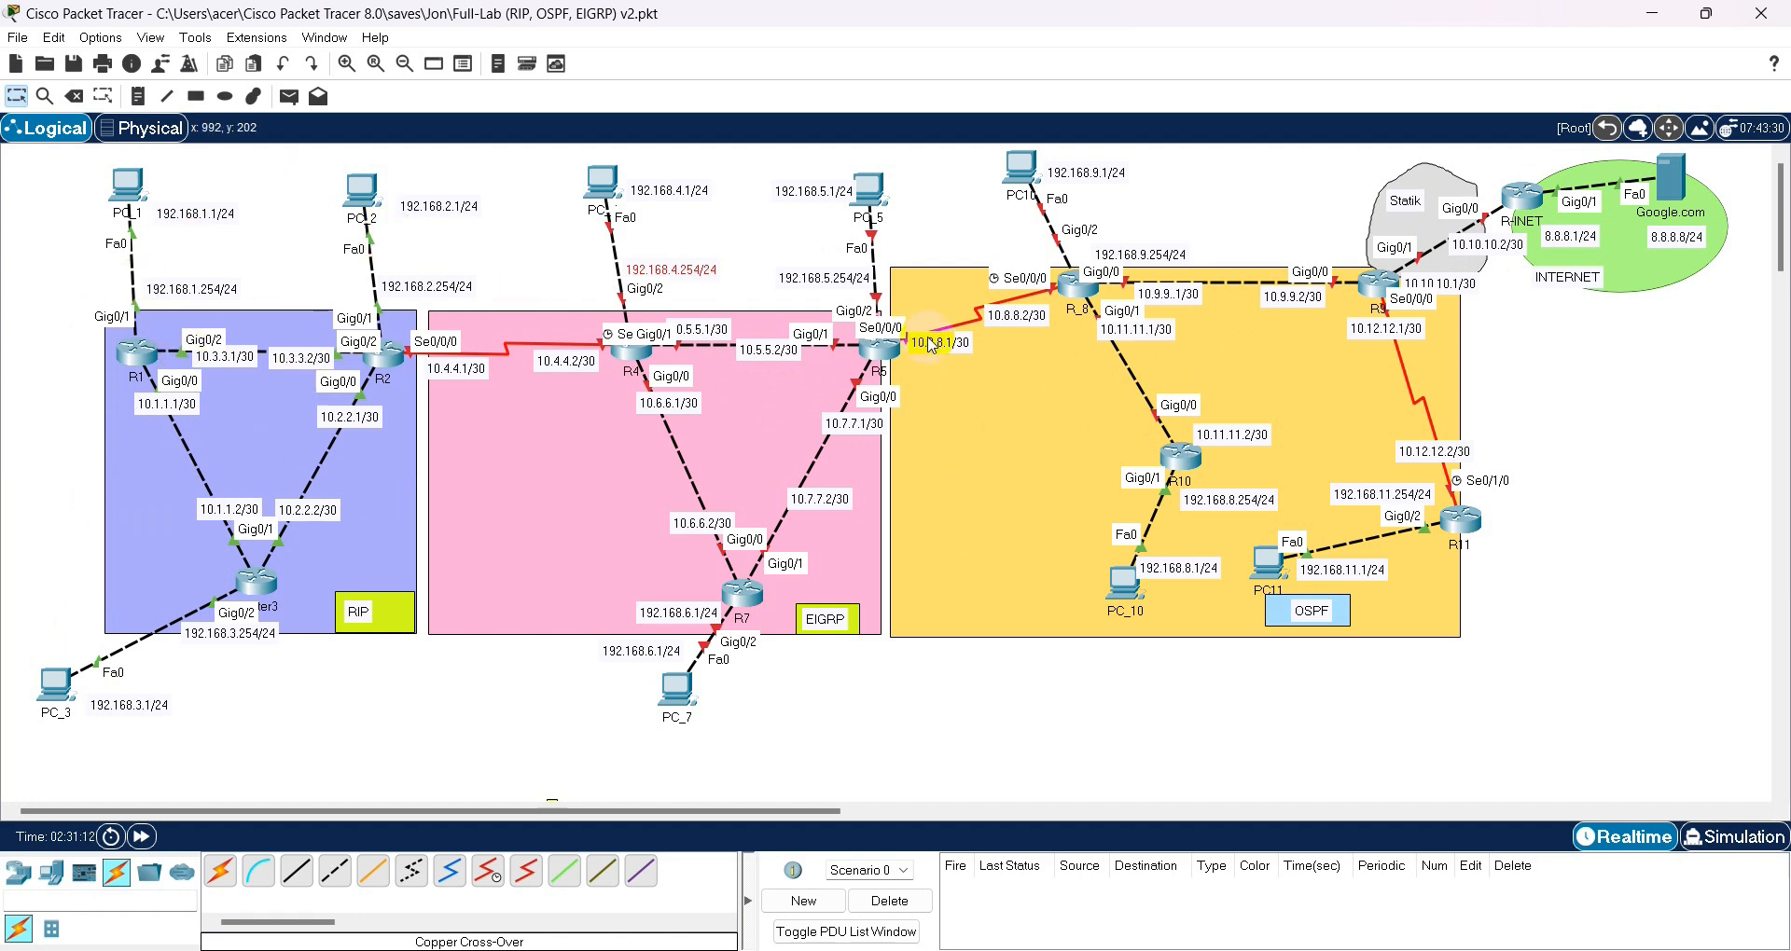
- Open R4's CLI, decline the initial configuration dialog, and enter privileged EXEC mode
double_click(635, 363)
drag(716, 175, 1090, 161)
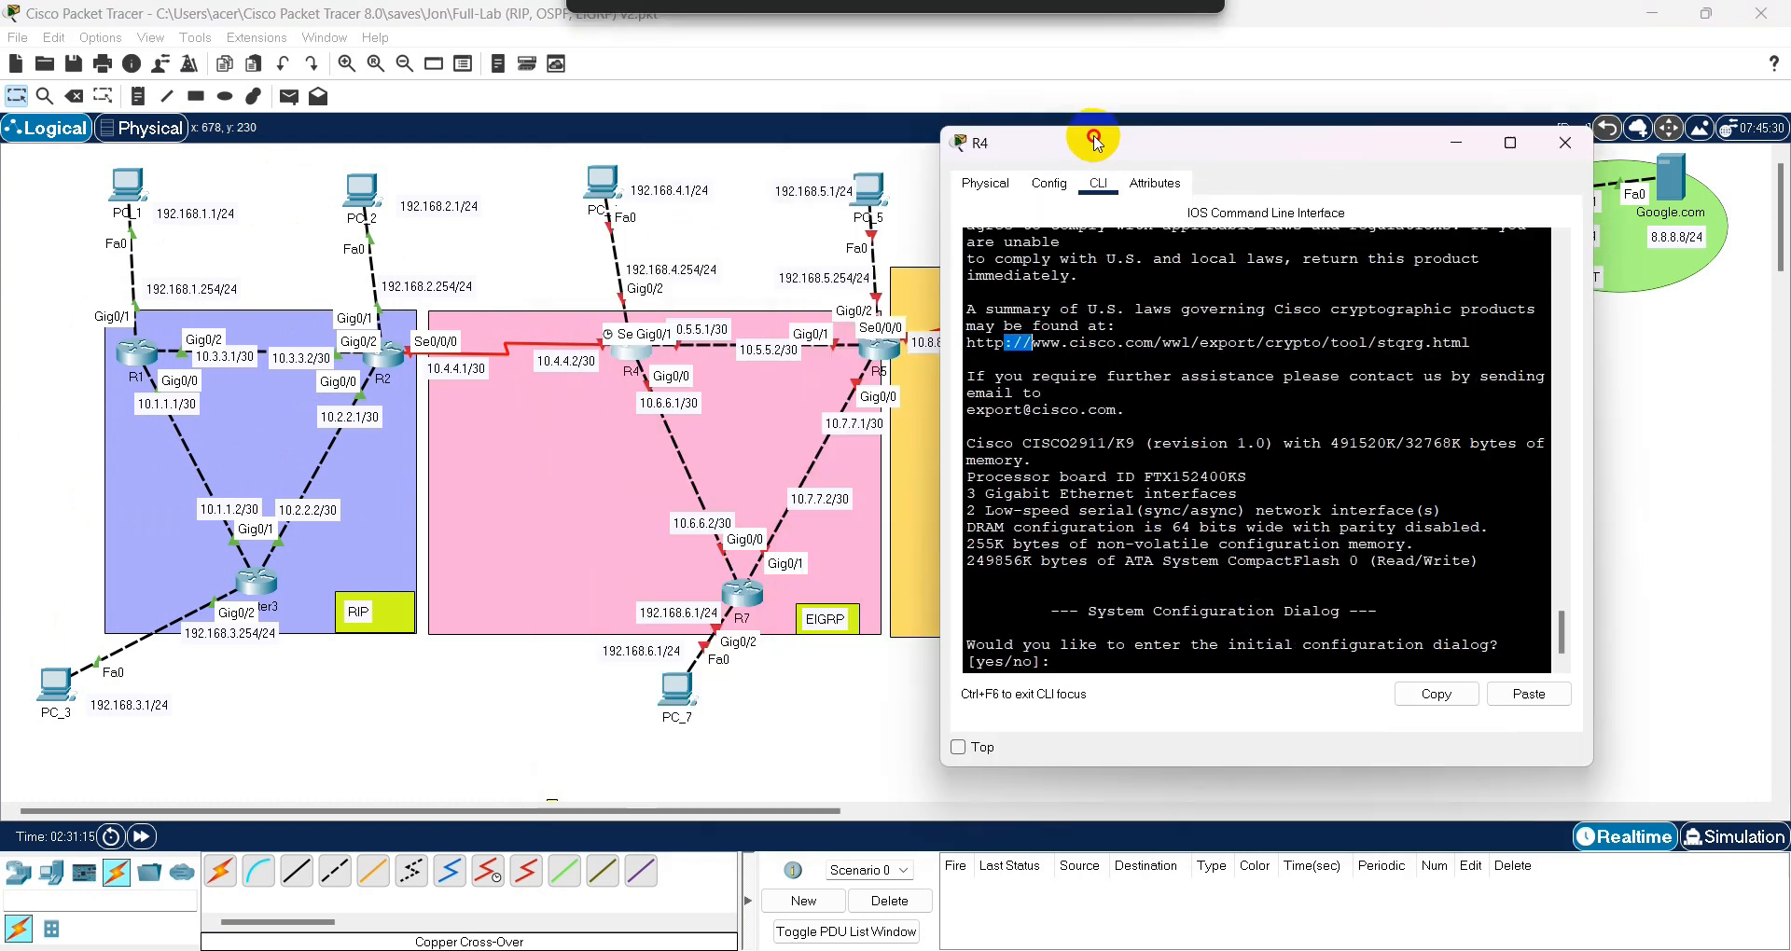
key(Return)
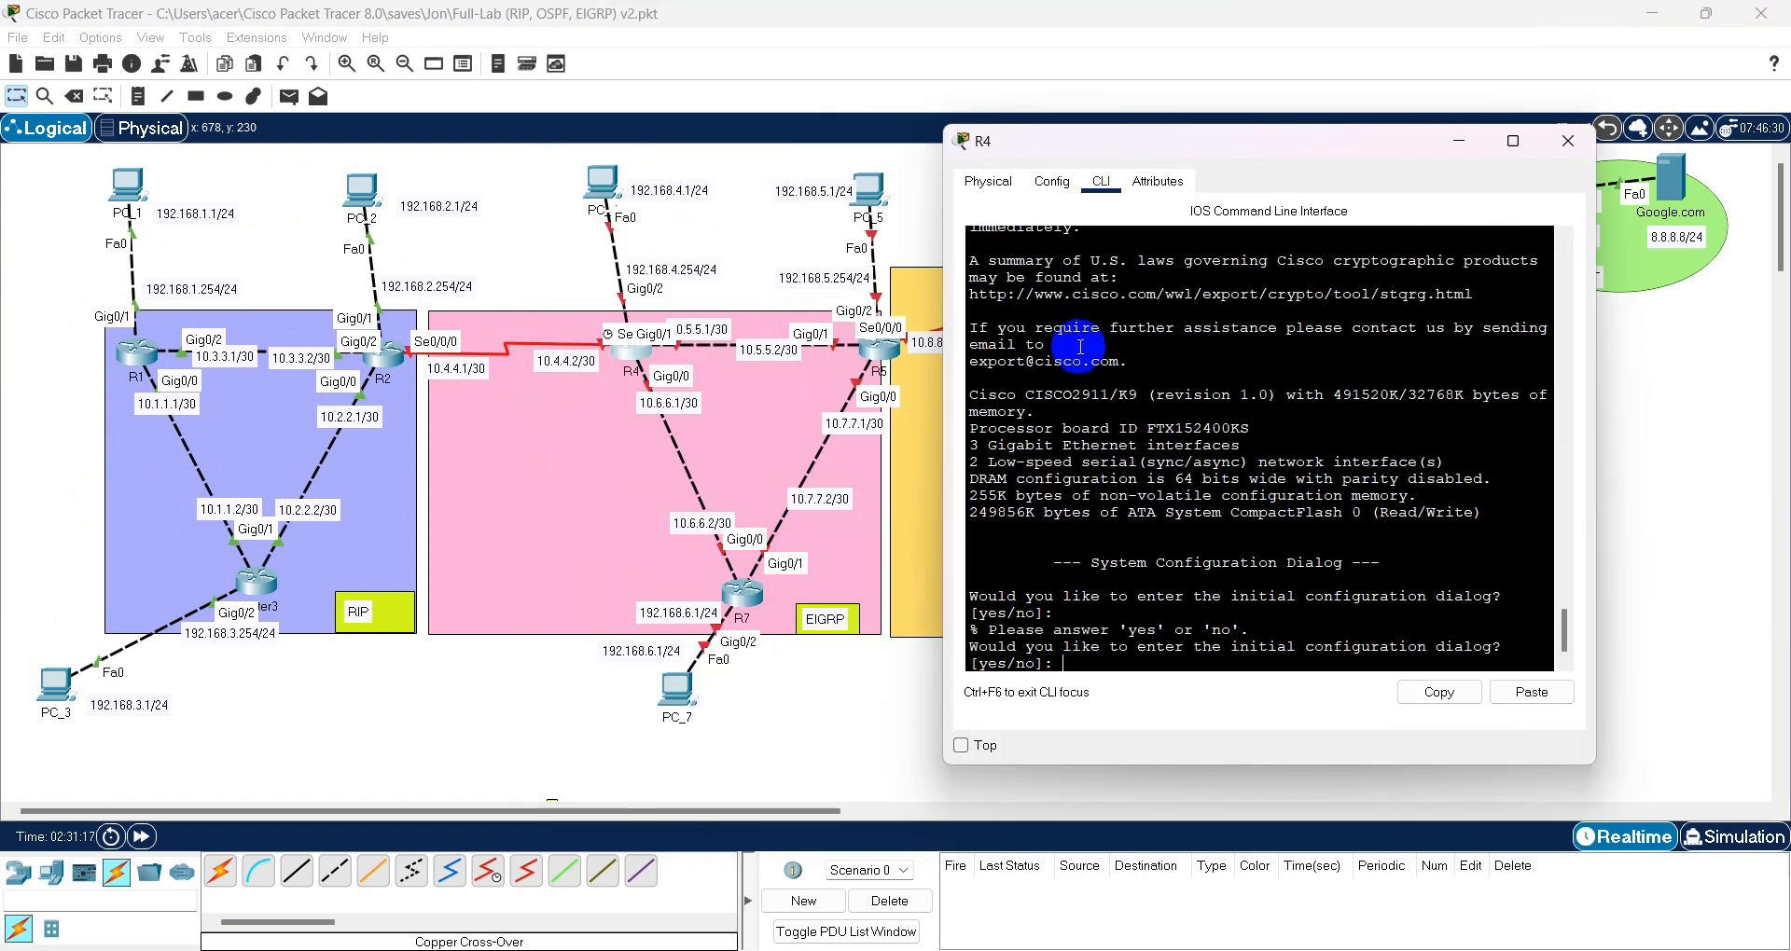
text(no)
key(Return)
key(Return)
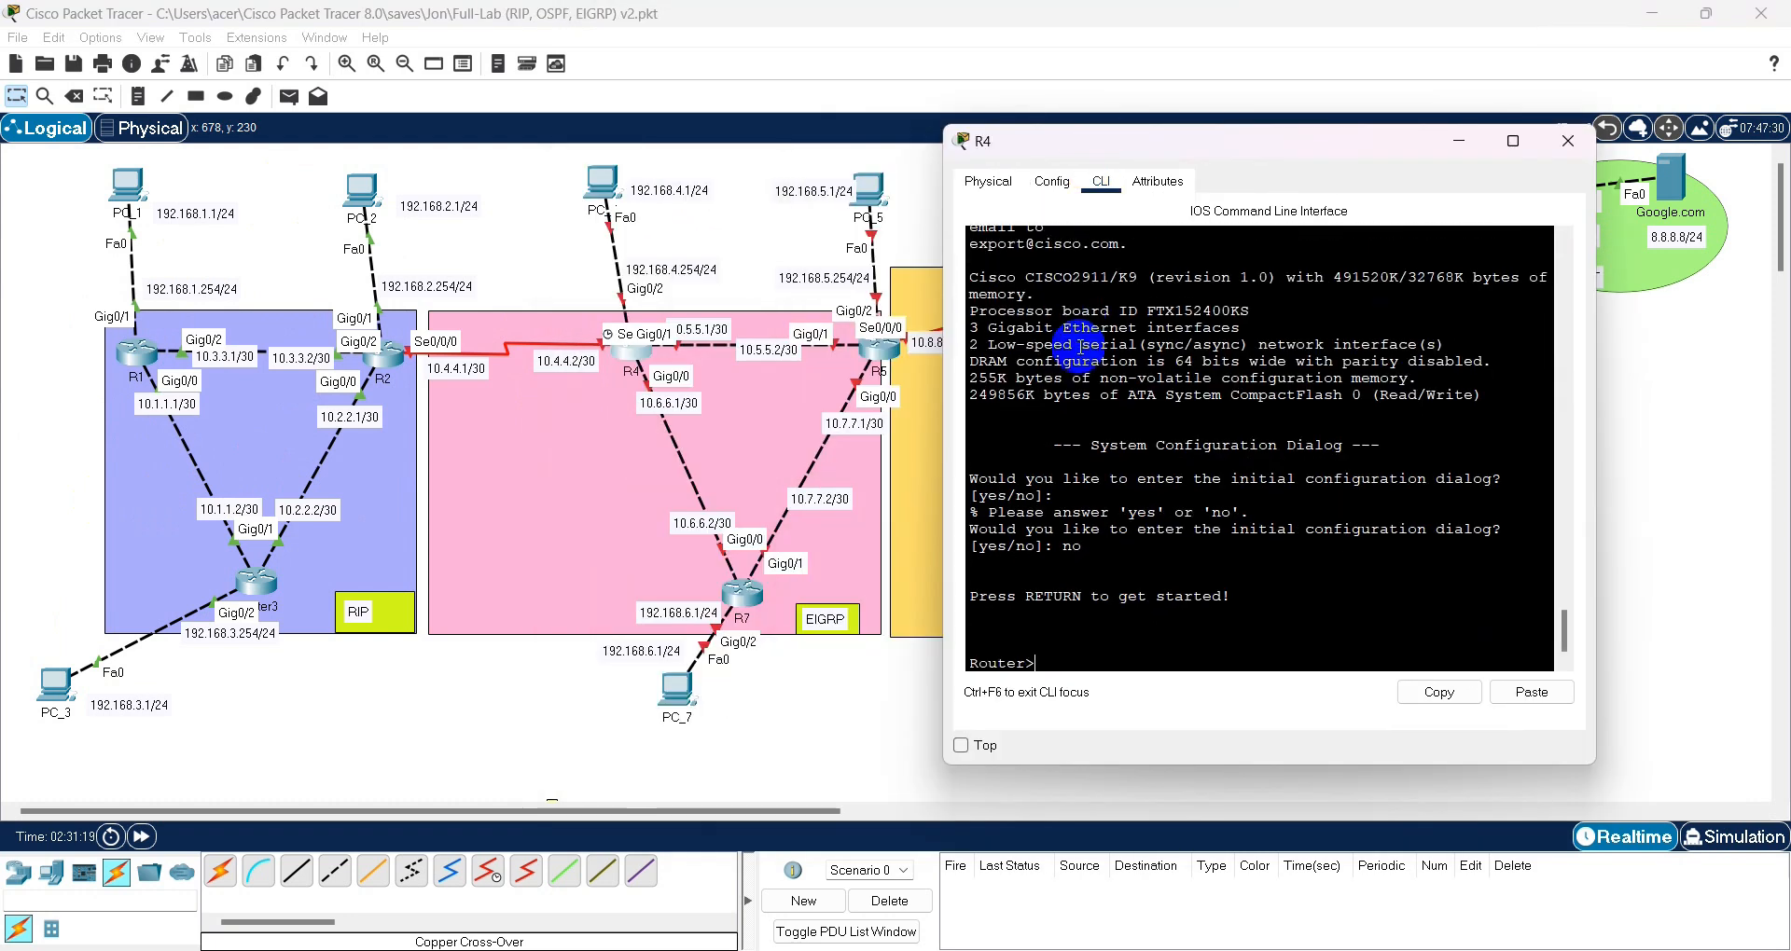
text(ena)
key(Return)
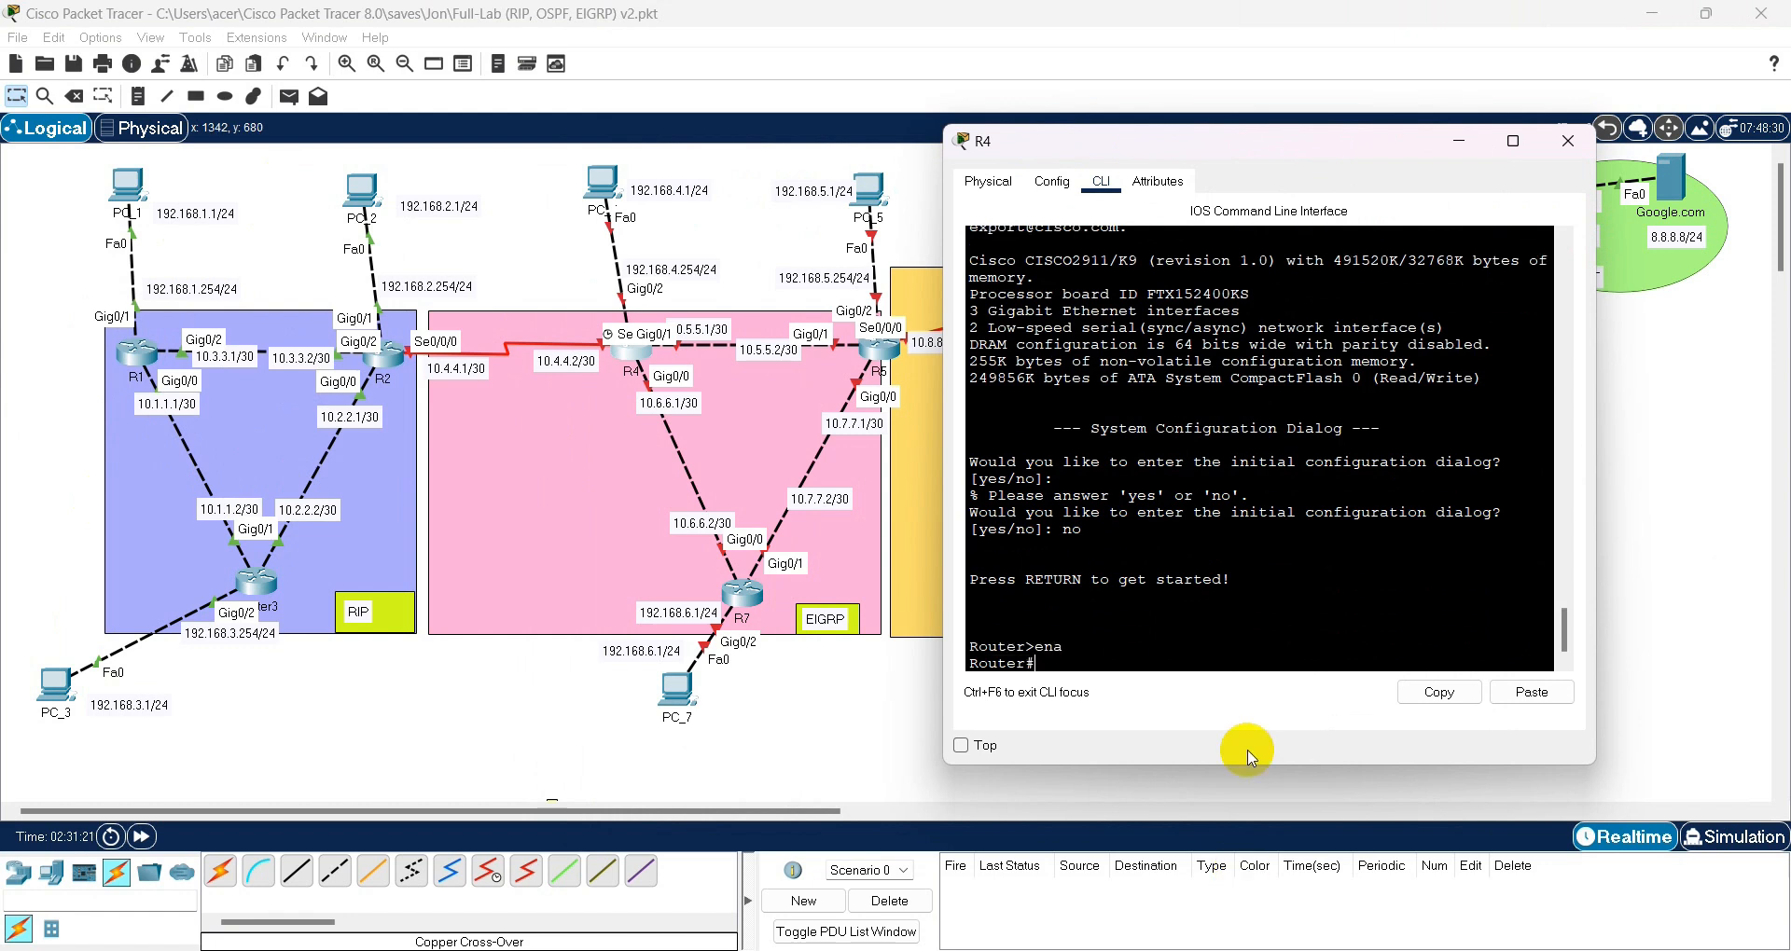
- Switch to Notepad++ and copy the hostname and interface configuration from the R4 script, excluding the routing protocol section
key(alt+Tab)
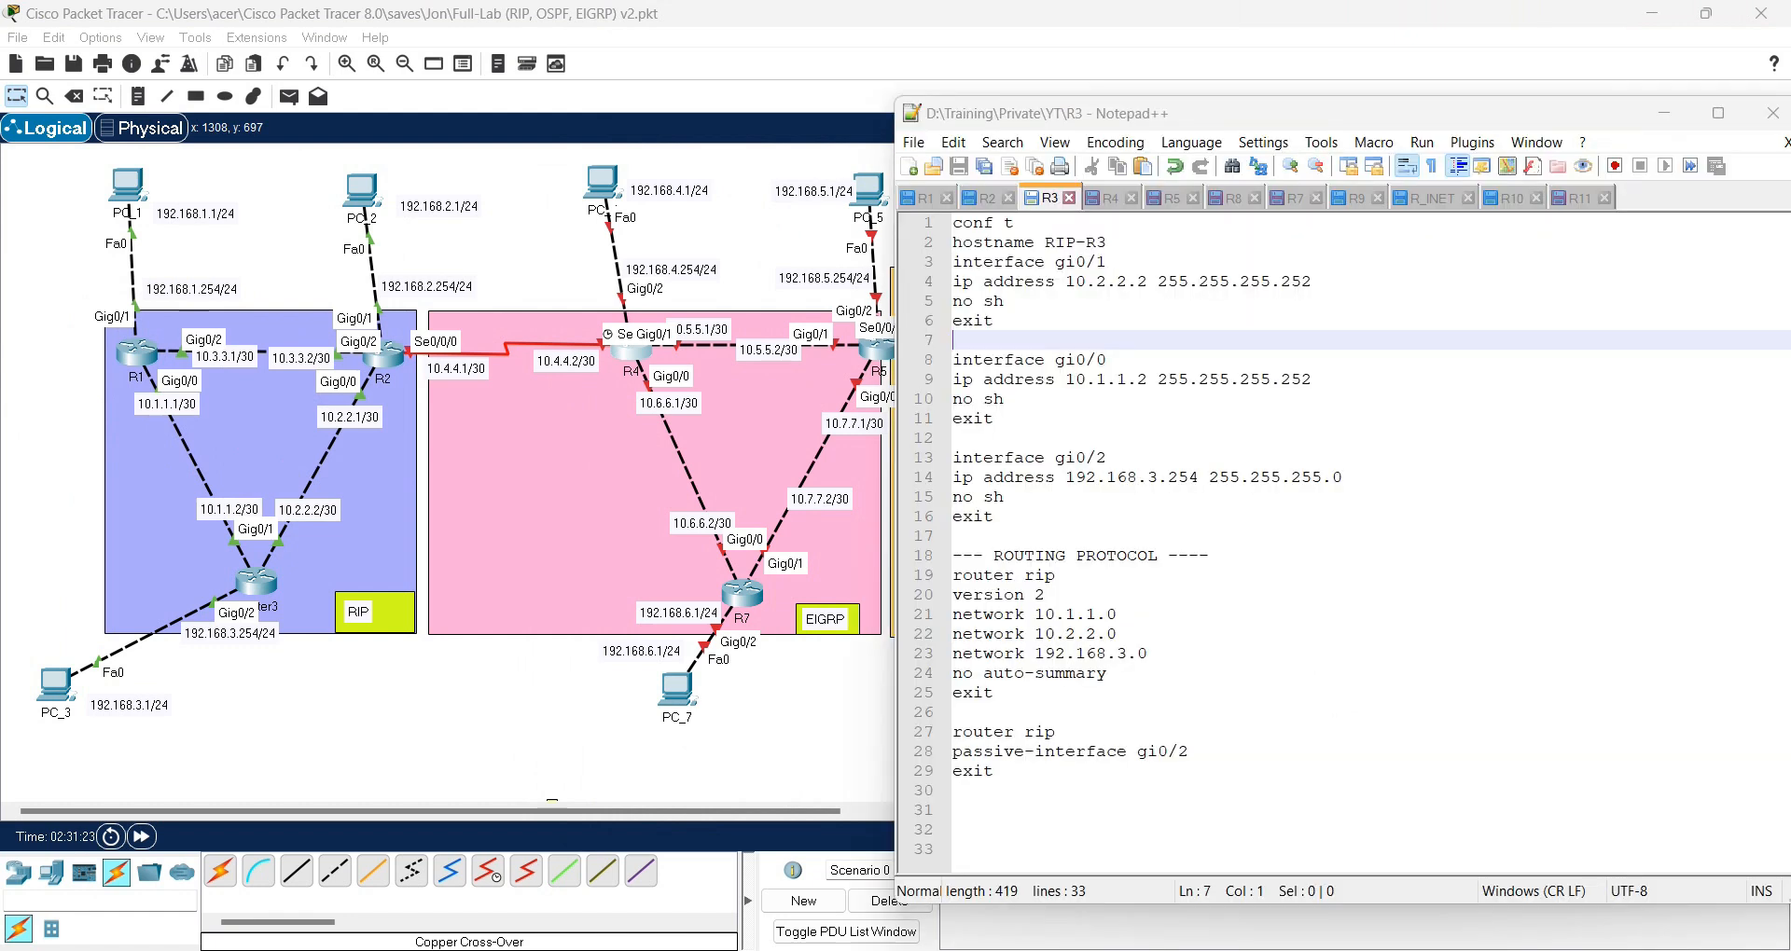
click(1108, 197)
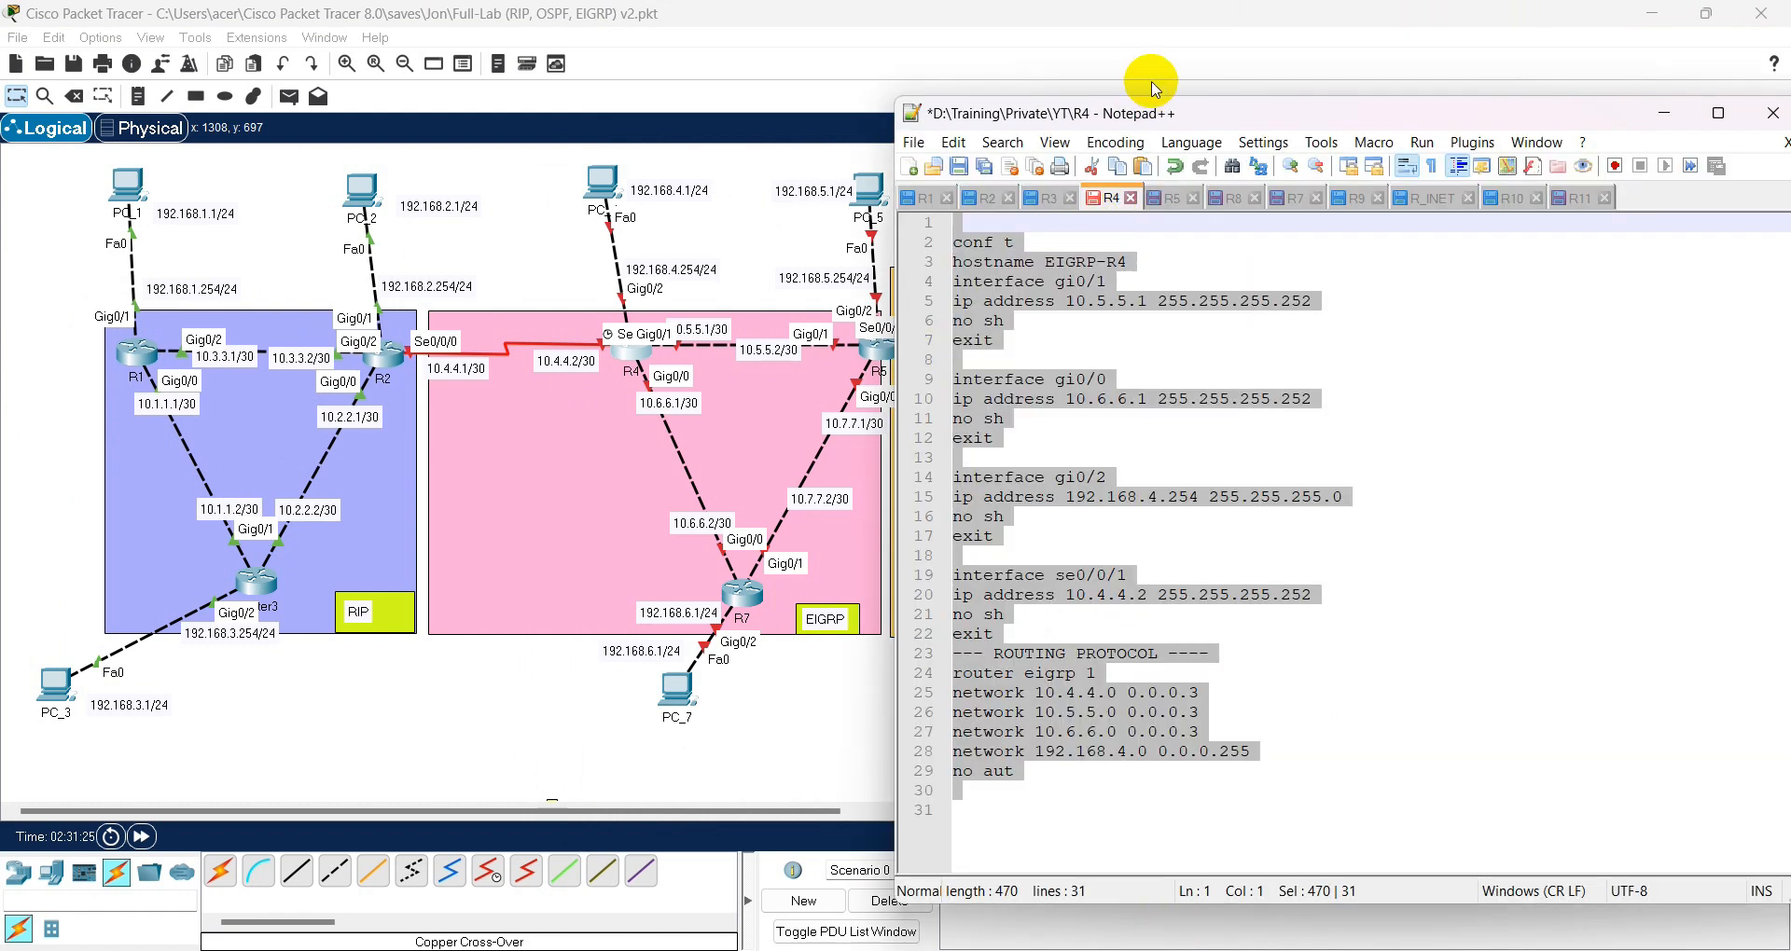
drag(1161, 99, 1155, 49)
click(1100, 272)
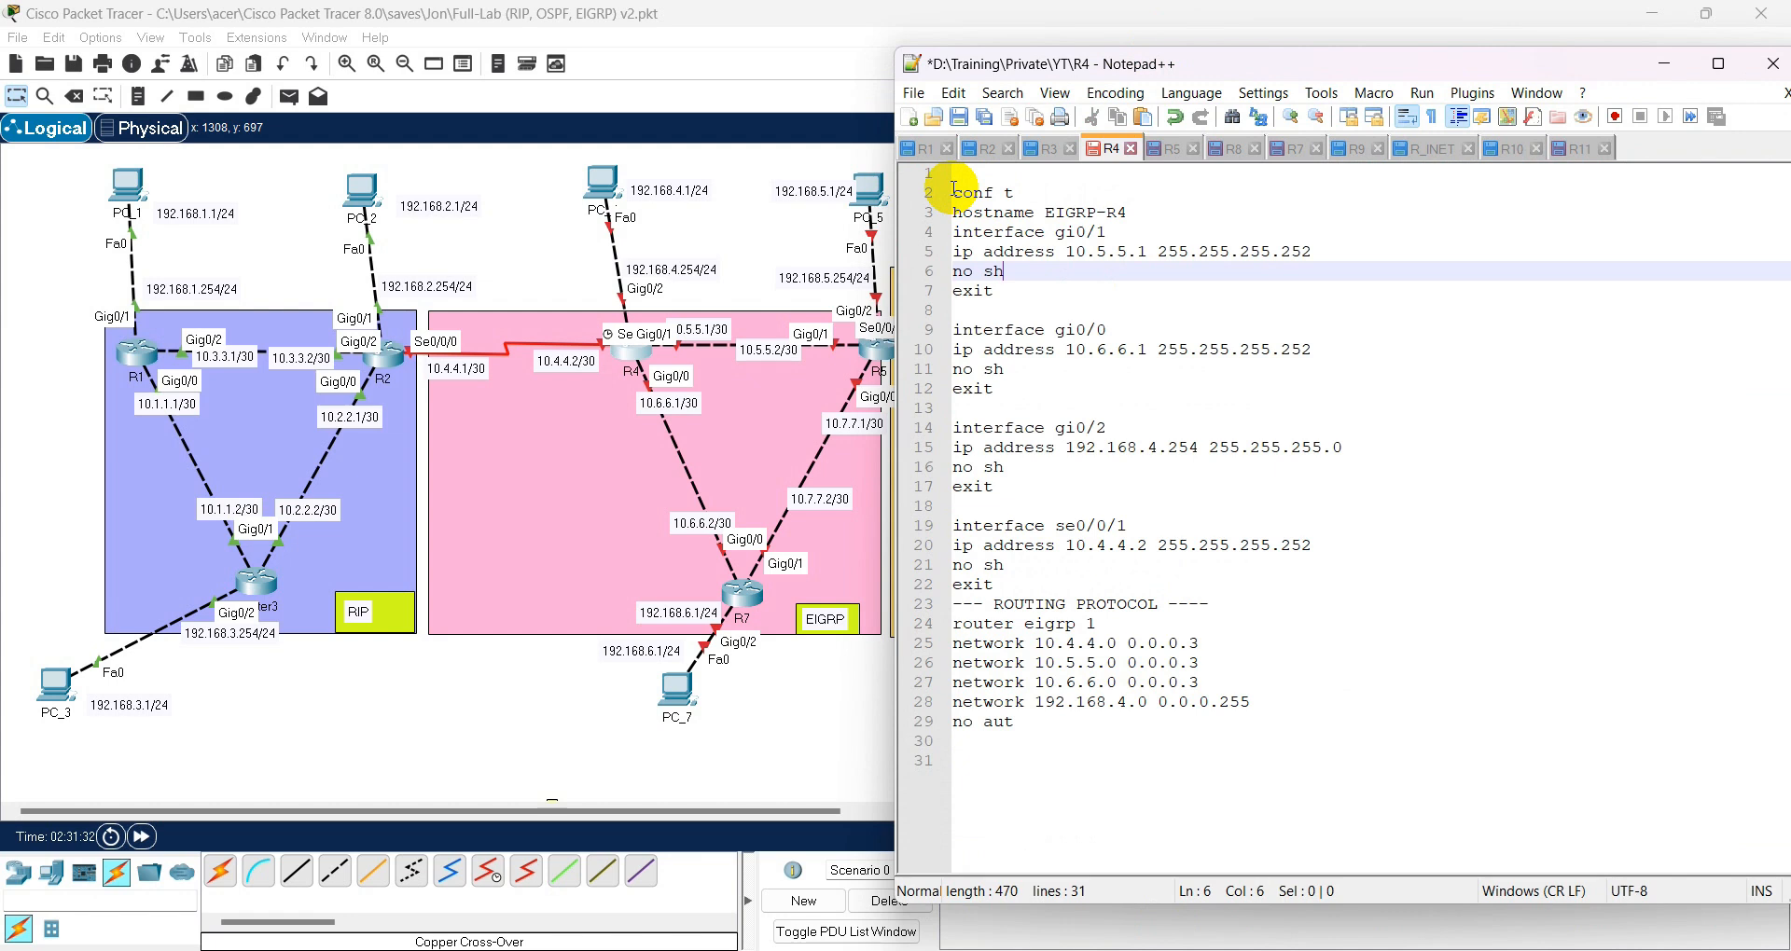
drag(953, 191, 1051, 586)
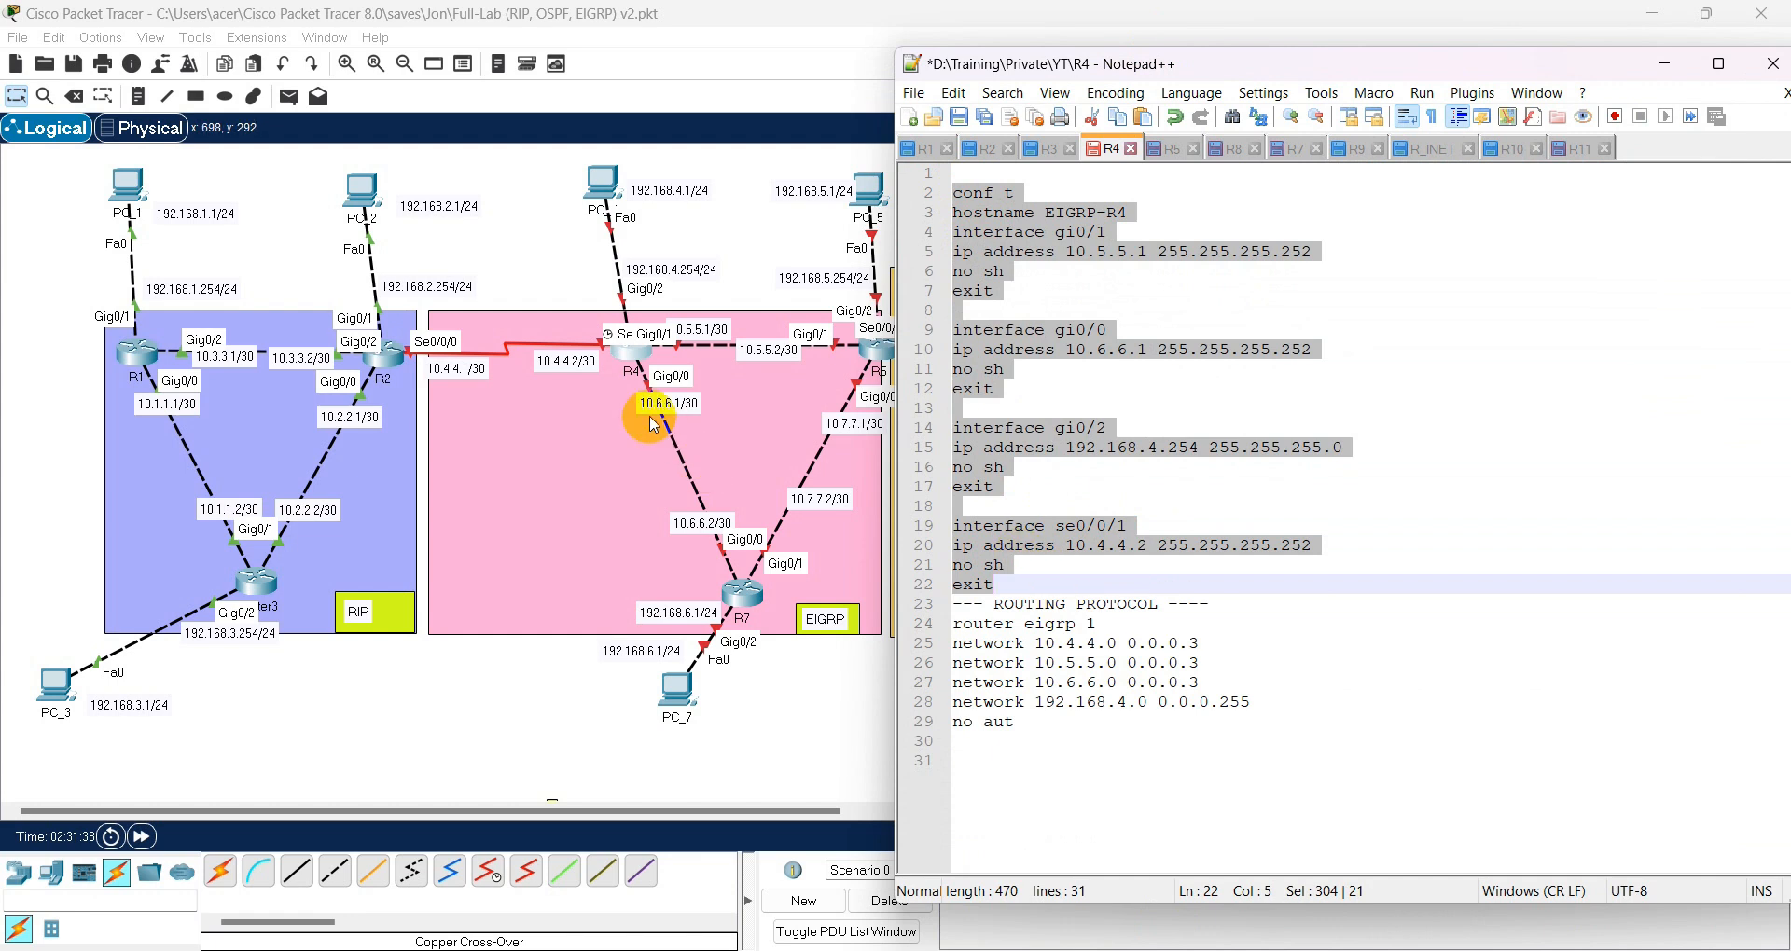
right_click(984, 445)
click(994, 483)
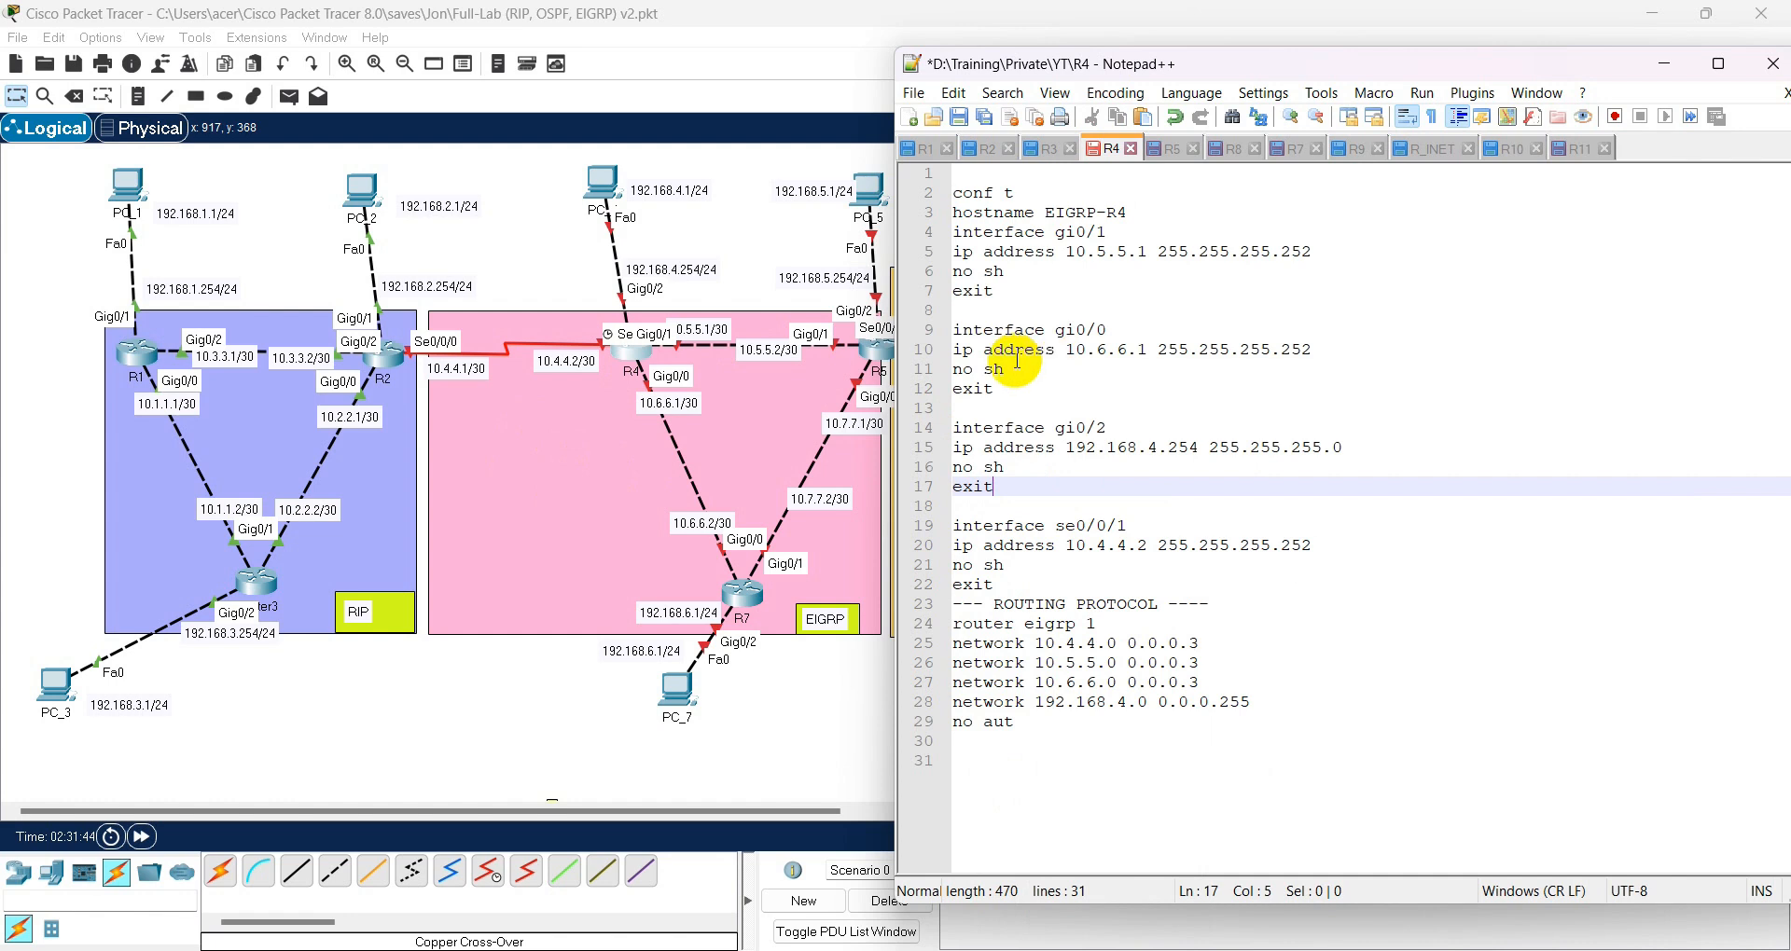
- Return to Packet Tracer and run the copied EIGRP-R4 hostname and interface configuration in R4's CLI
click(631, 360)
click(1171, 464)
key(ctrl+v)
key(Return)
key(Return)
key(Return)
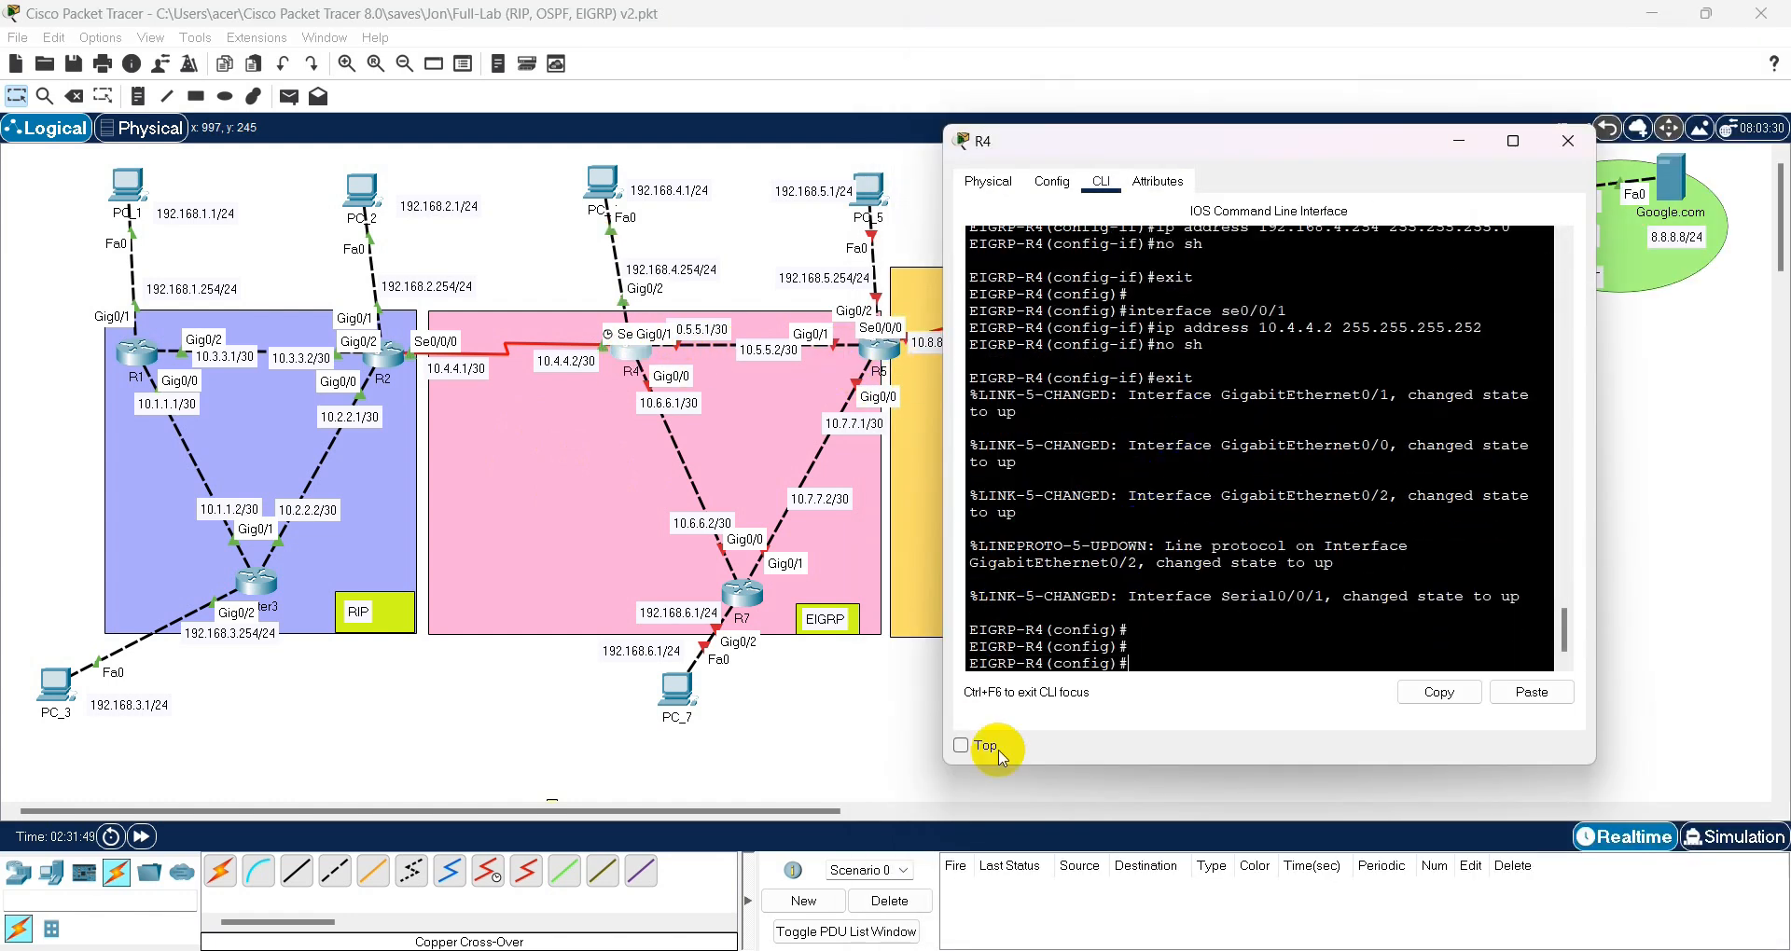
- Switch to Notepad++ and copy the interface se0/0/1 block, from its interface line through exit, from the R4 script
click(1198, 933)
click(1012, 479)
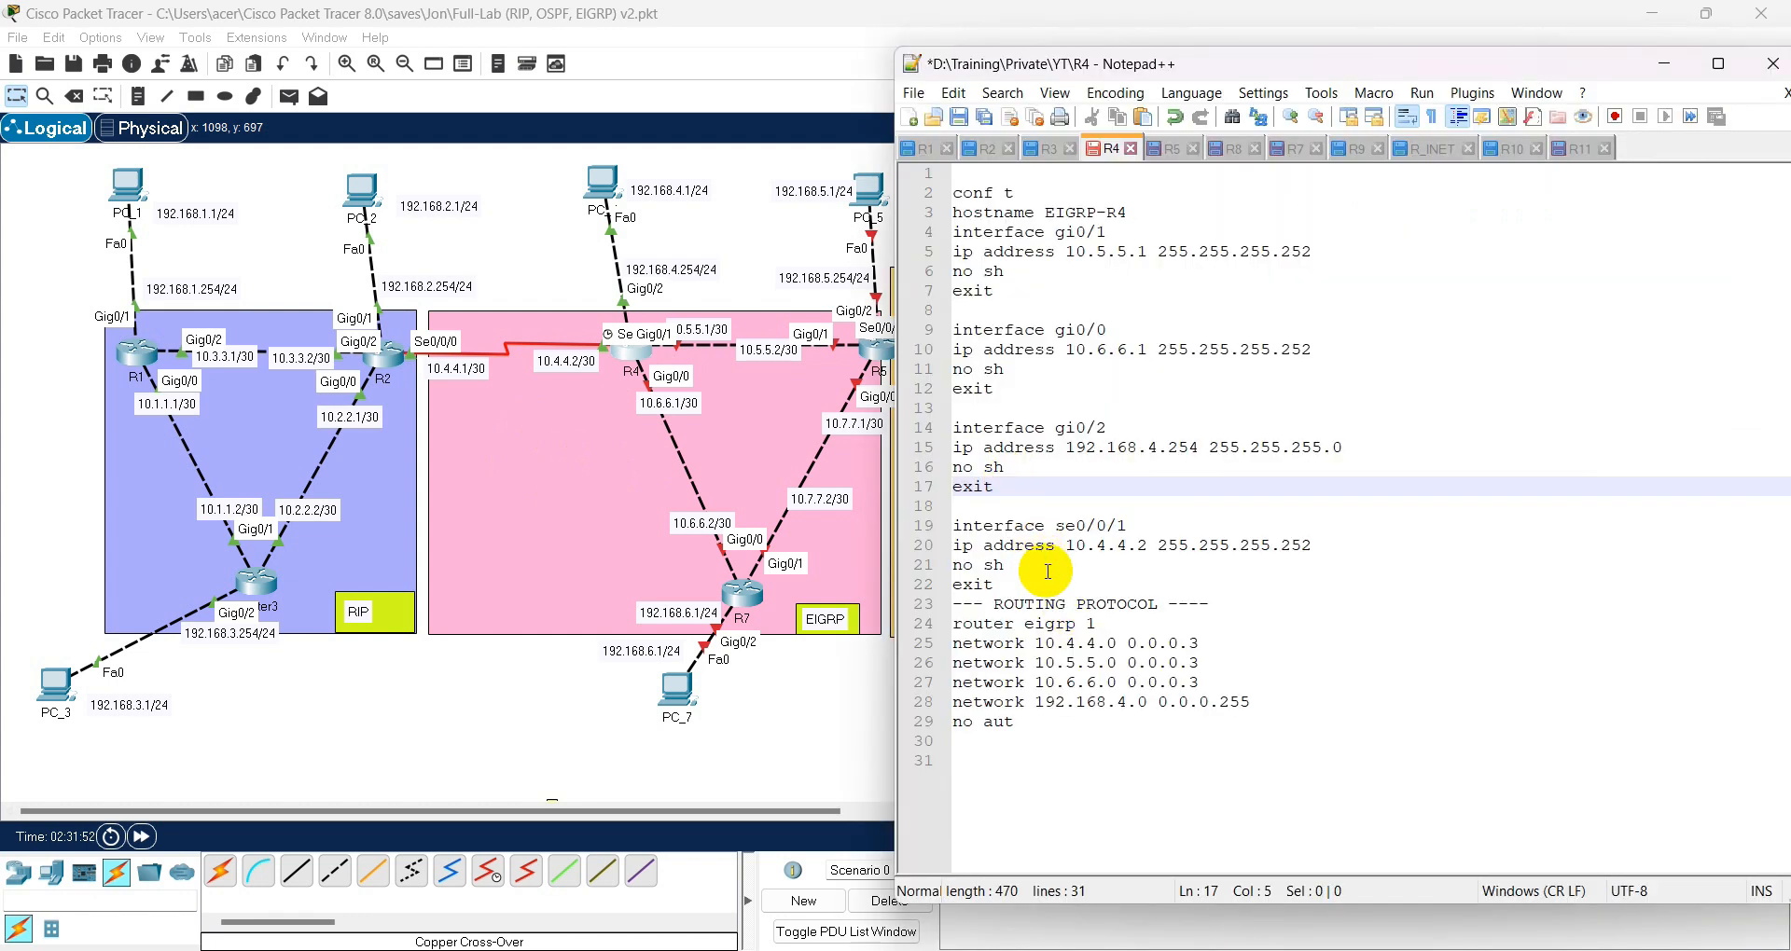
drag(952, 527, 996, 585)
right_click(1006, 538)
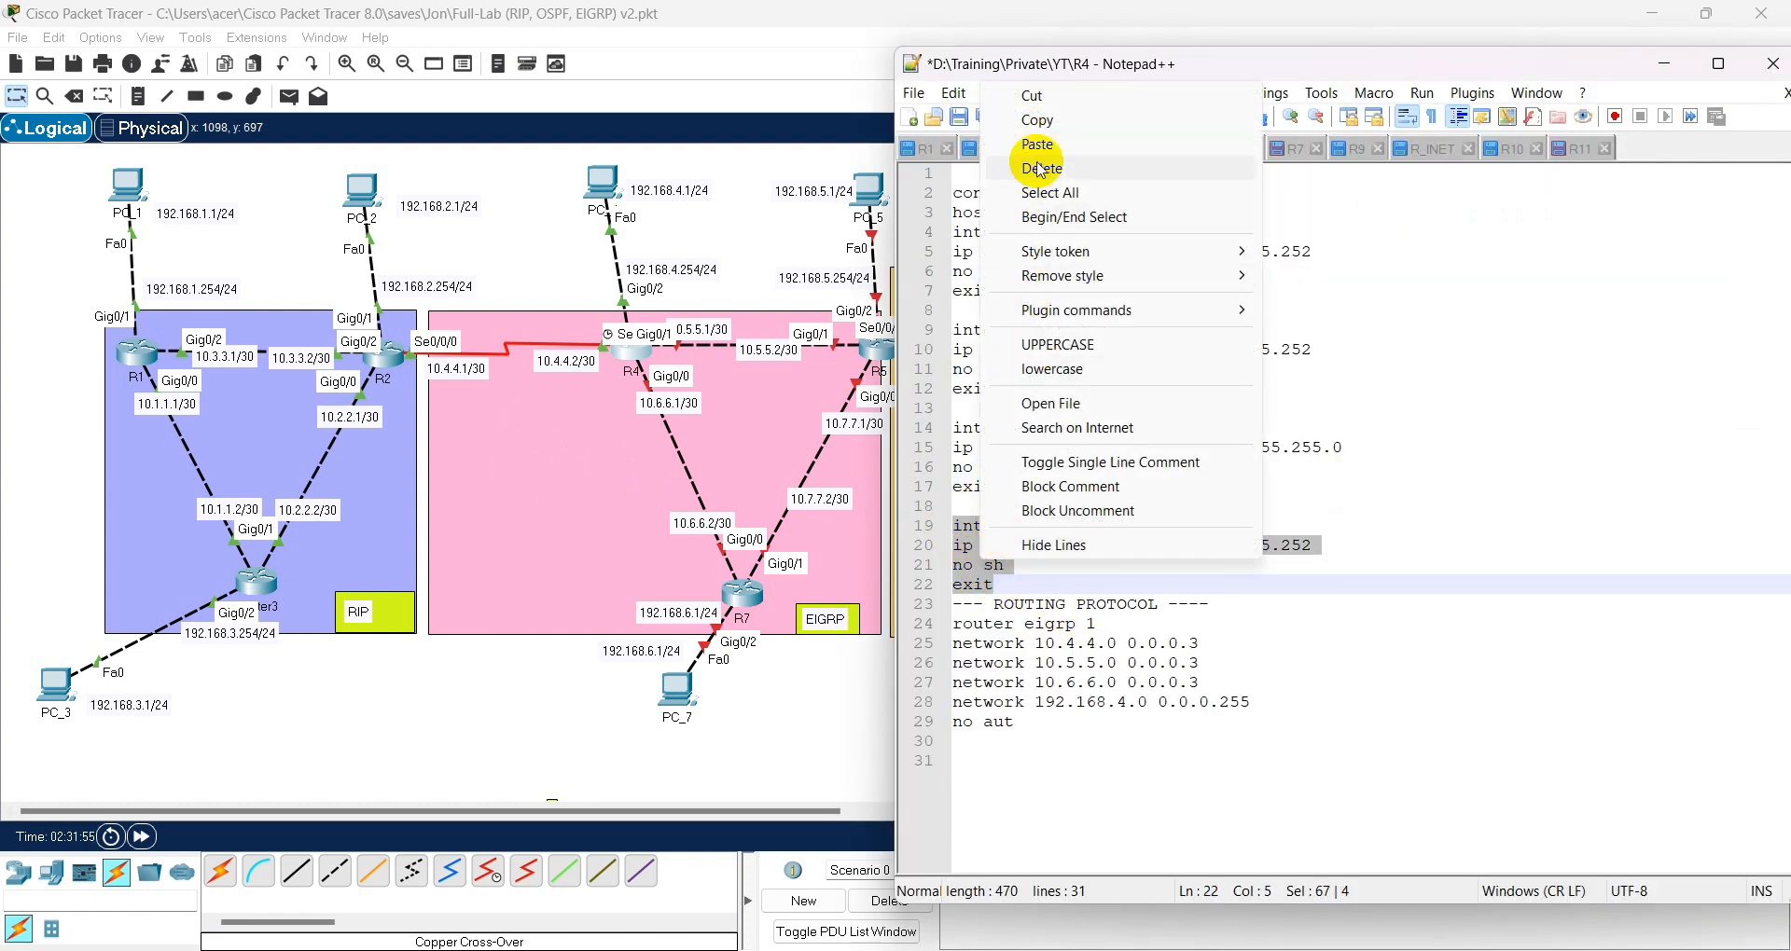
click(1037, 120)
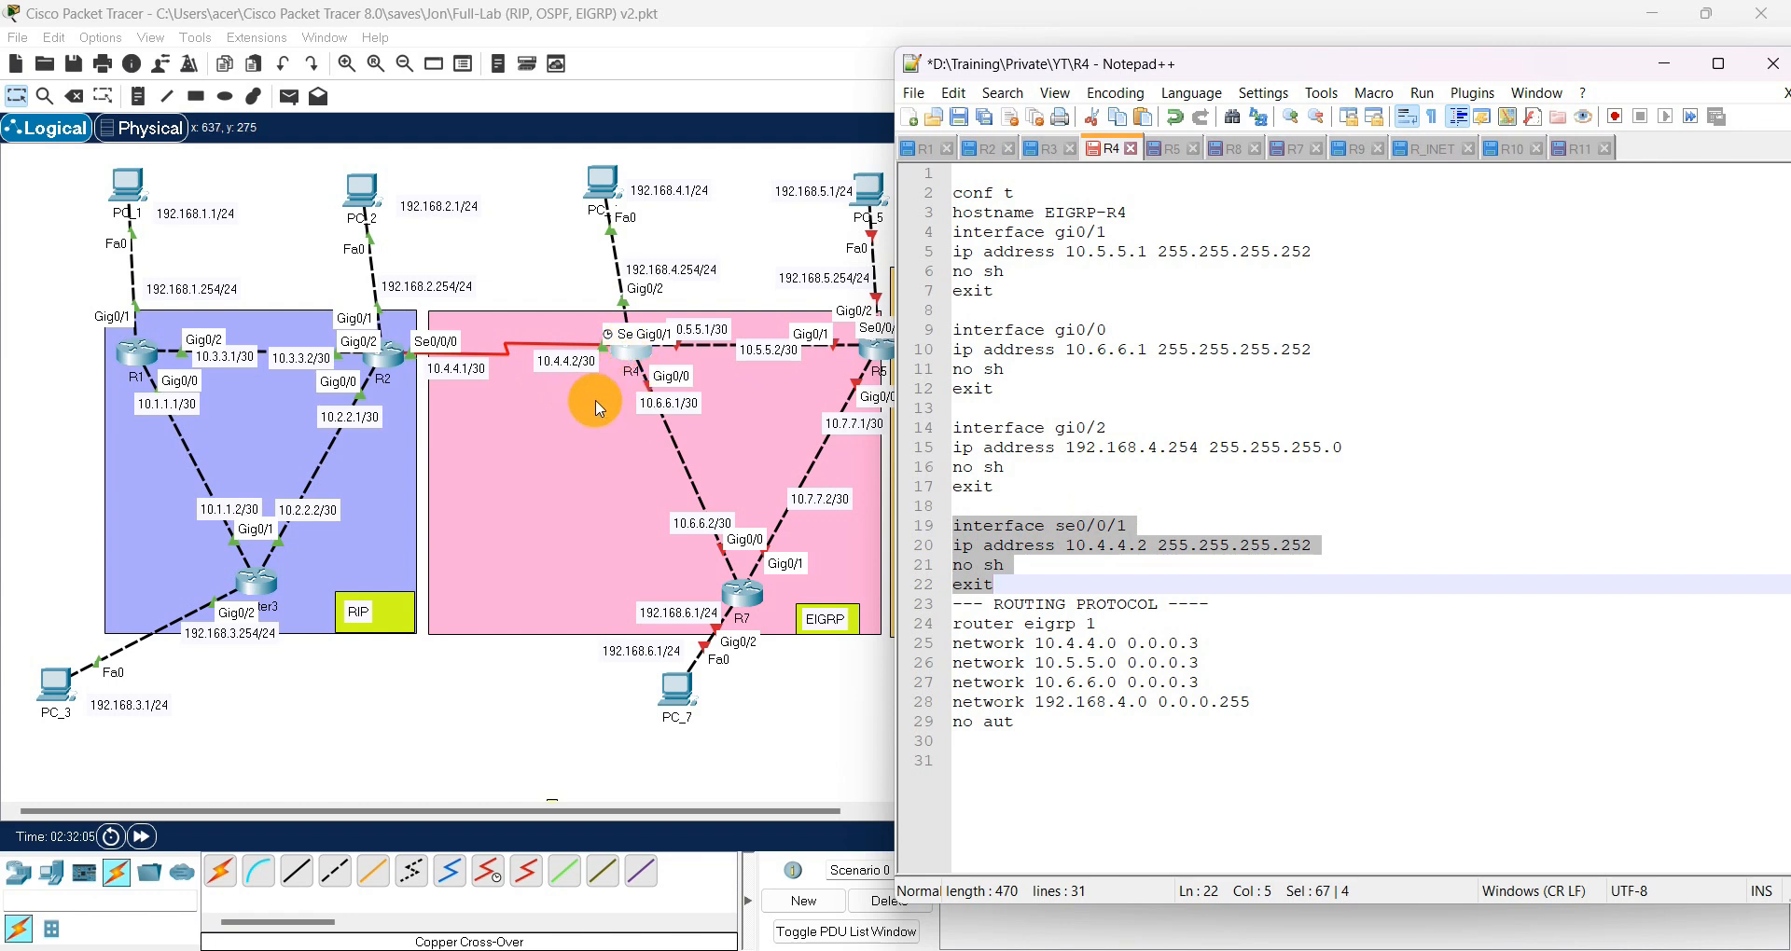
- Return to Packet Tracer, shift PC_4 right and R4 slightly up, and rerun the copied se0/0/1 block in R4's CLI
drag(591, 192, 660, 179)
drag(636, 361, 629, 350)
click(633, 347)
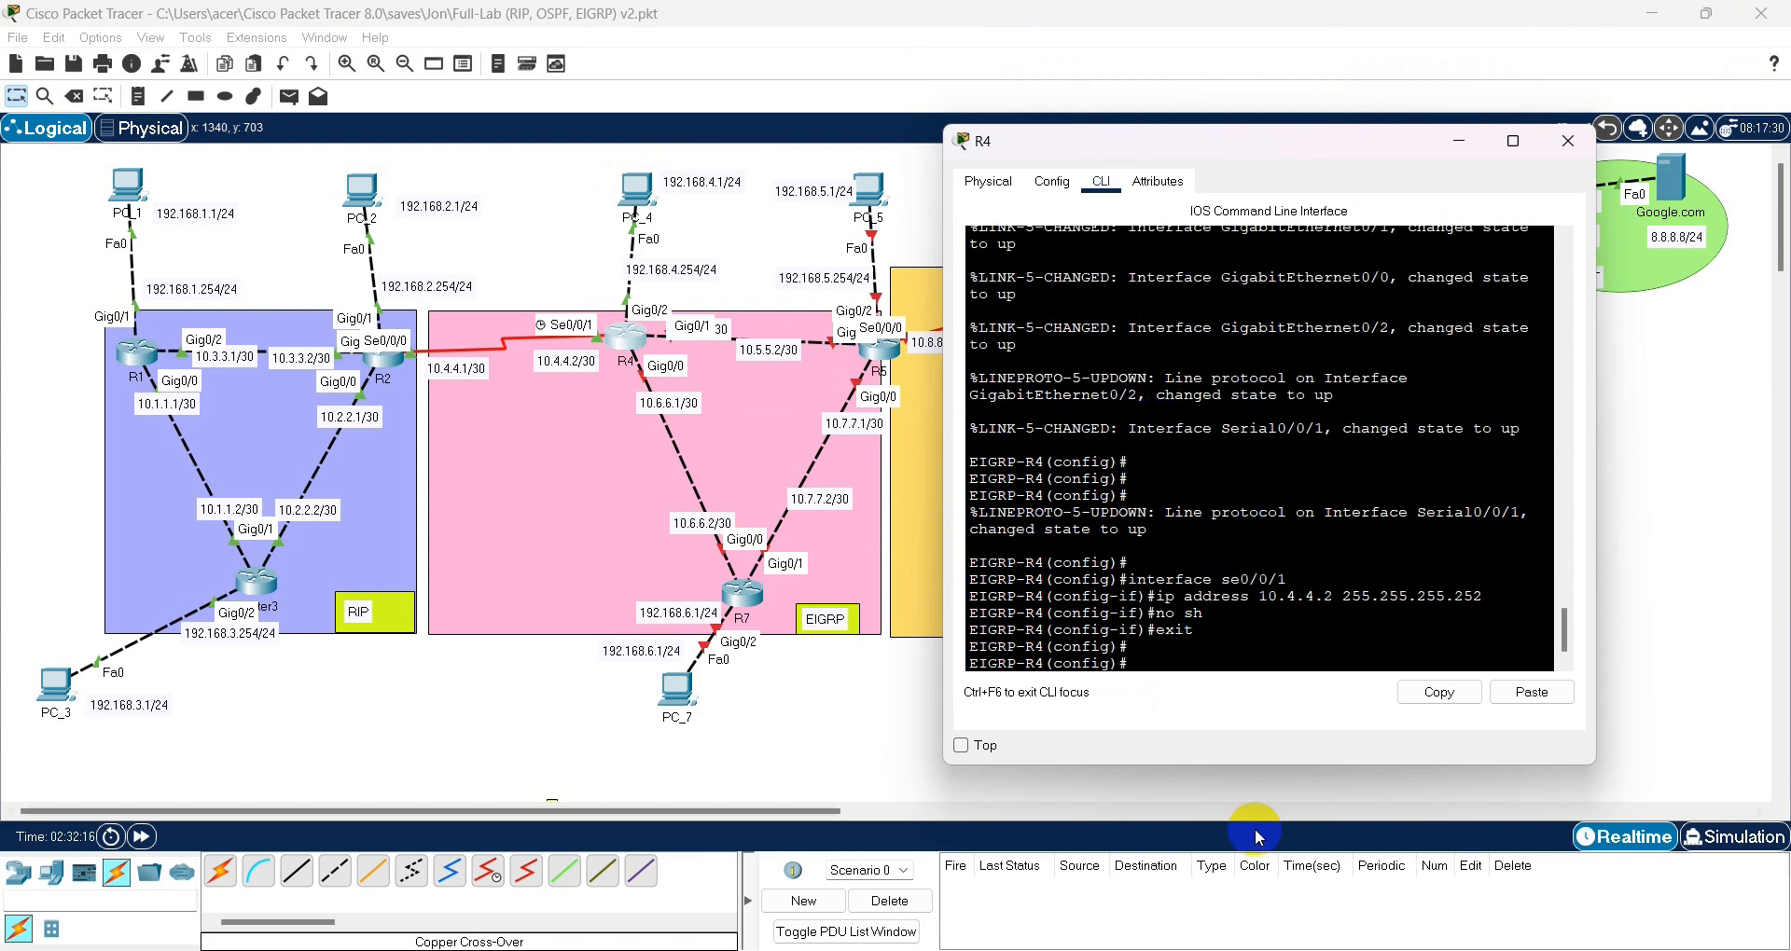
- Switch to Notepad++ and insert a blank line between the ROUTING PROTOCOL heading and router eigrp 1 in the R4 script
click(1226, 938)
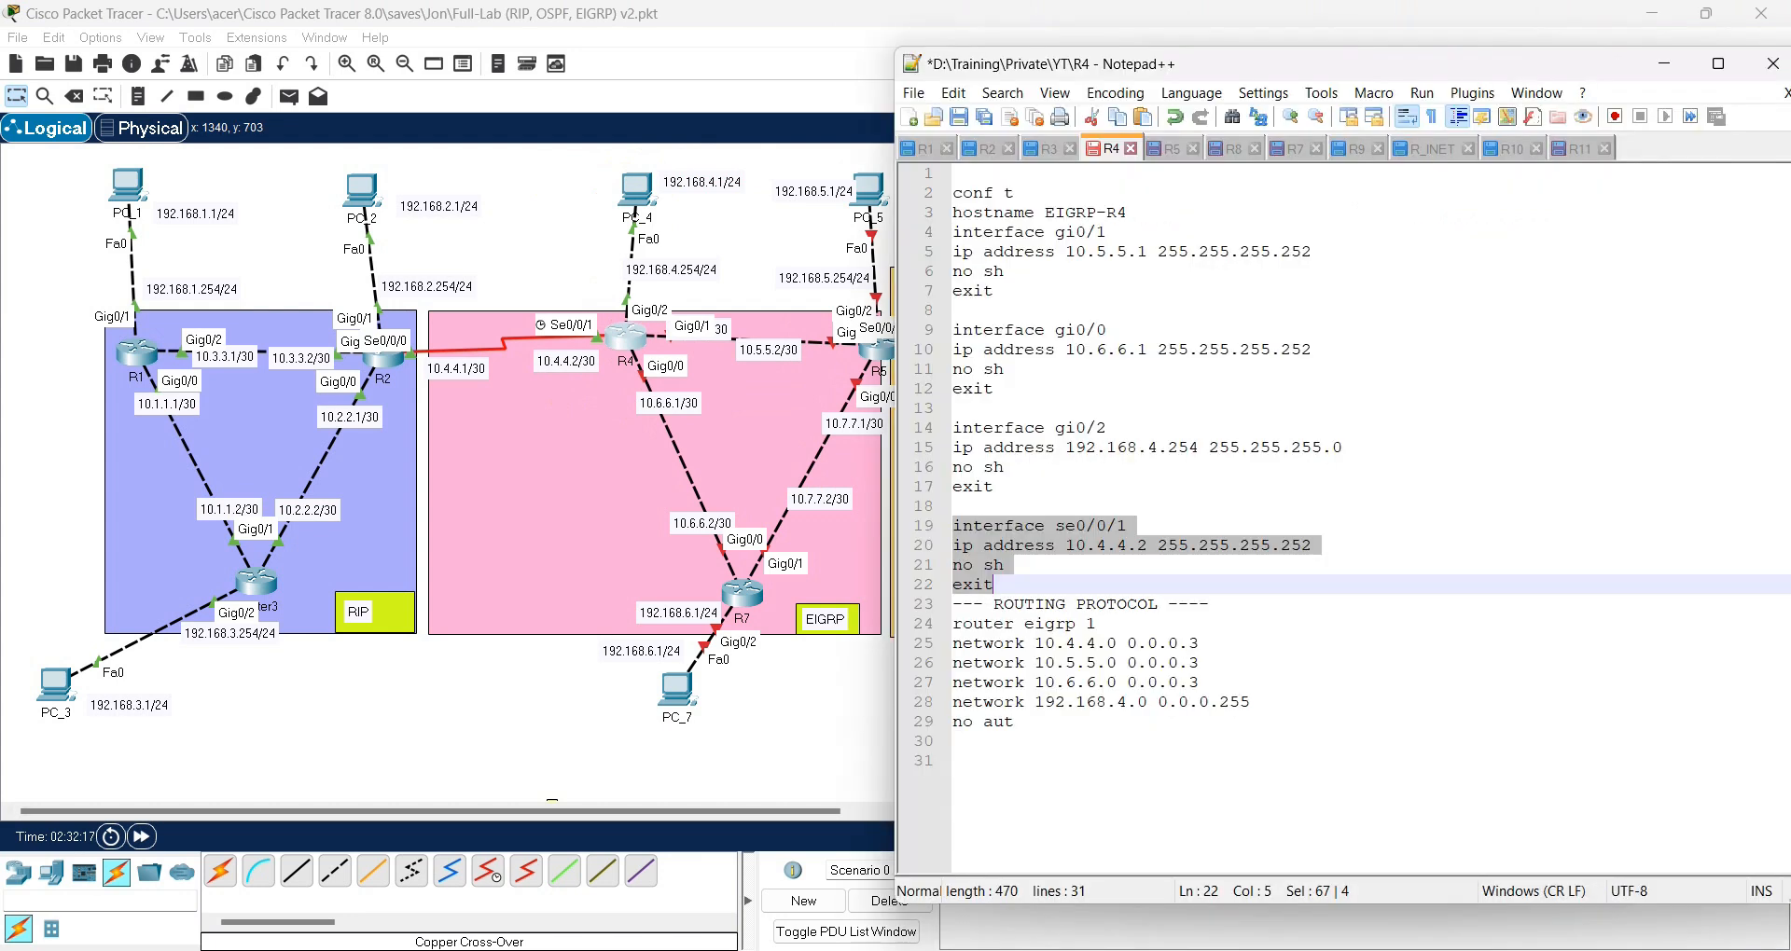
click(1003, 624)
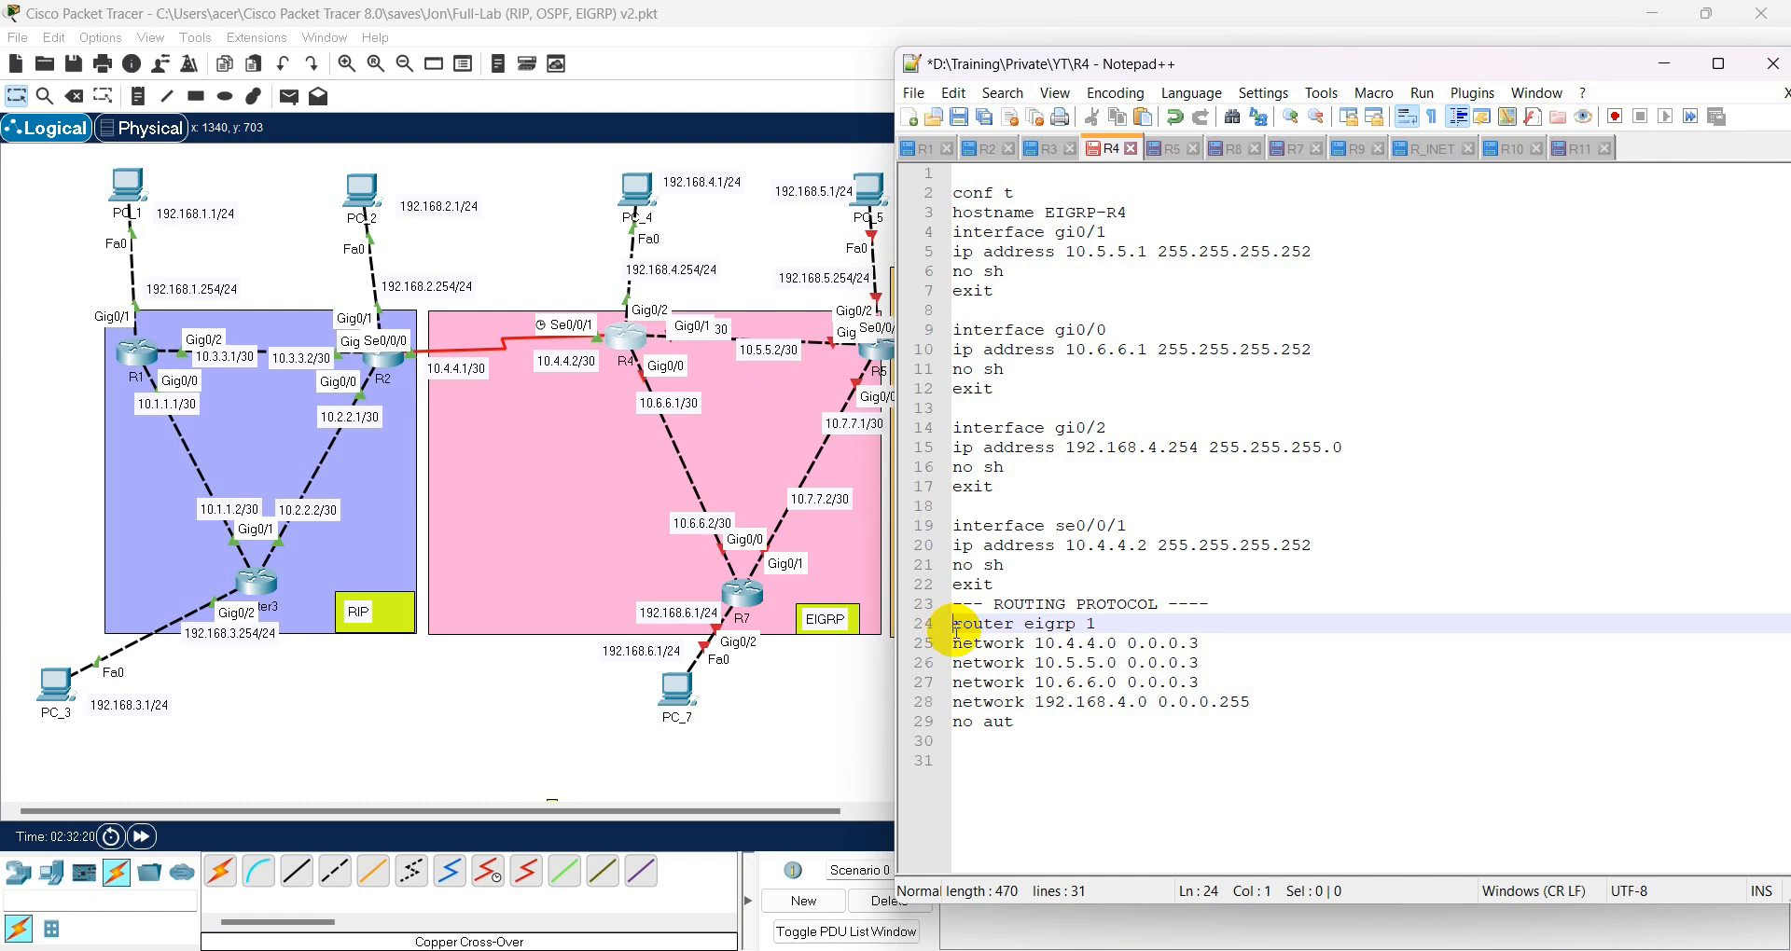
key(Return)
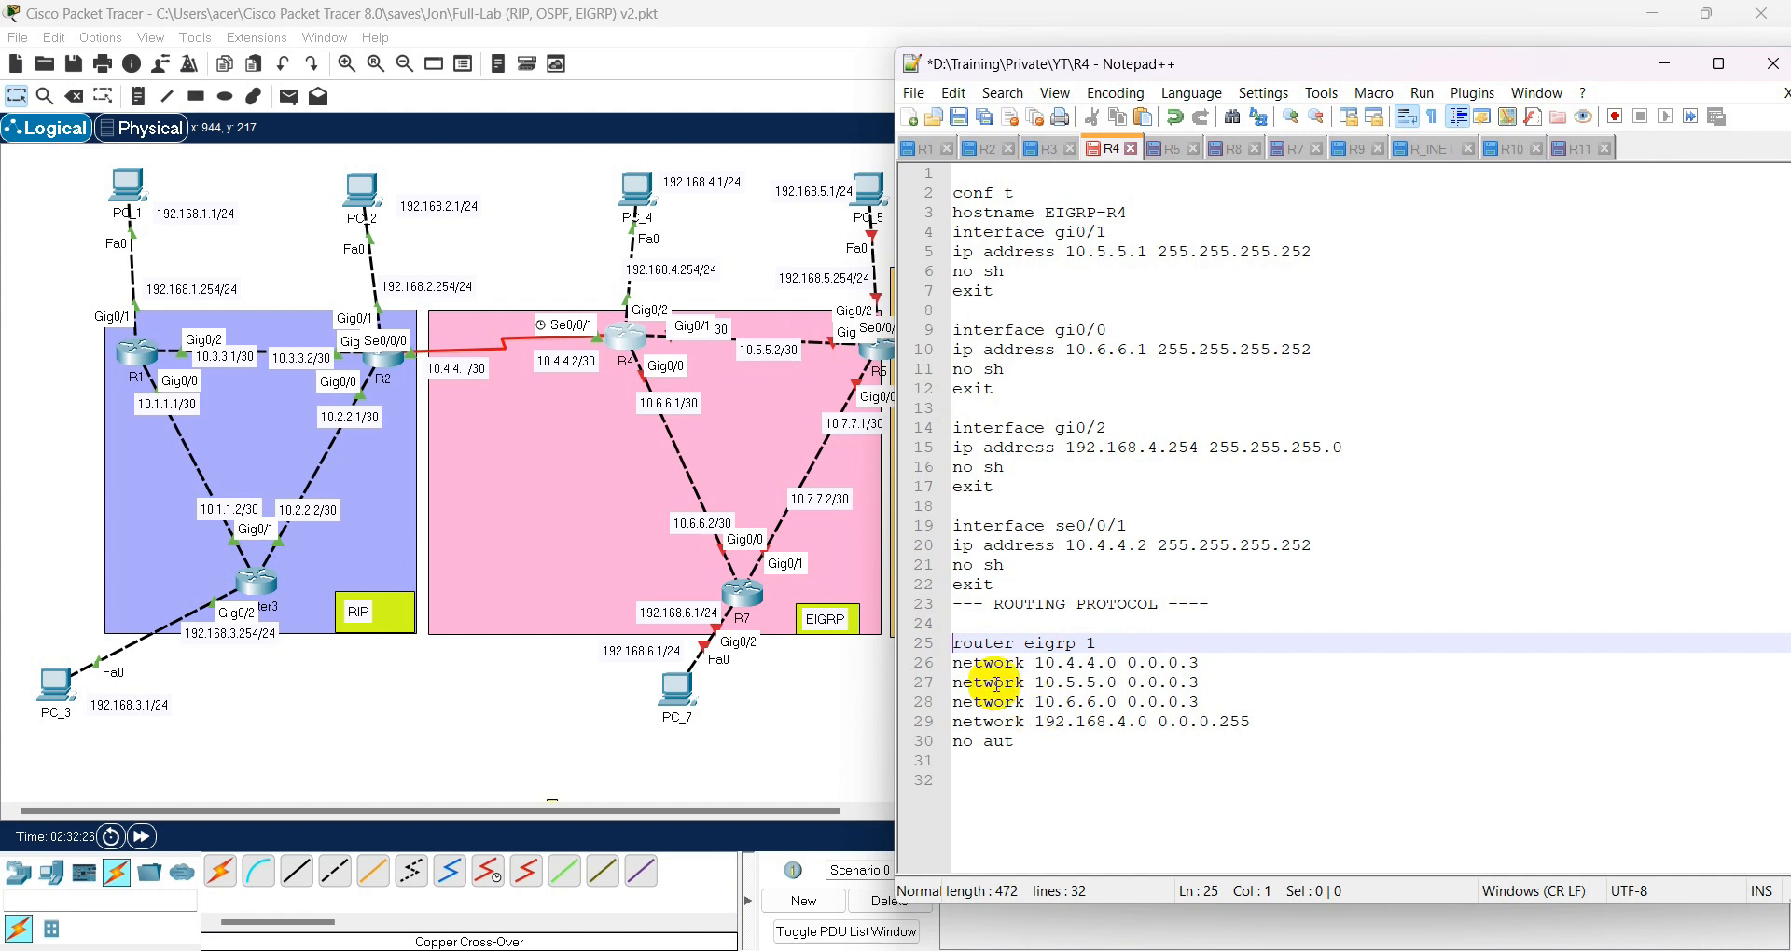
click(1082, 643)
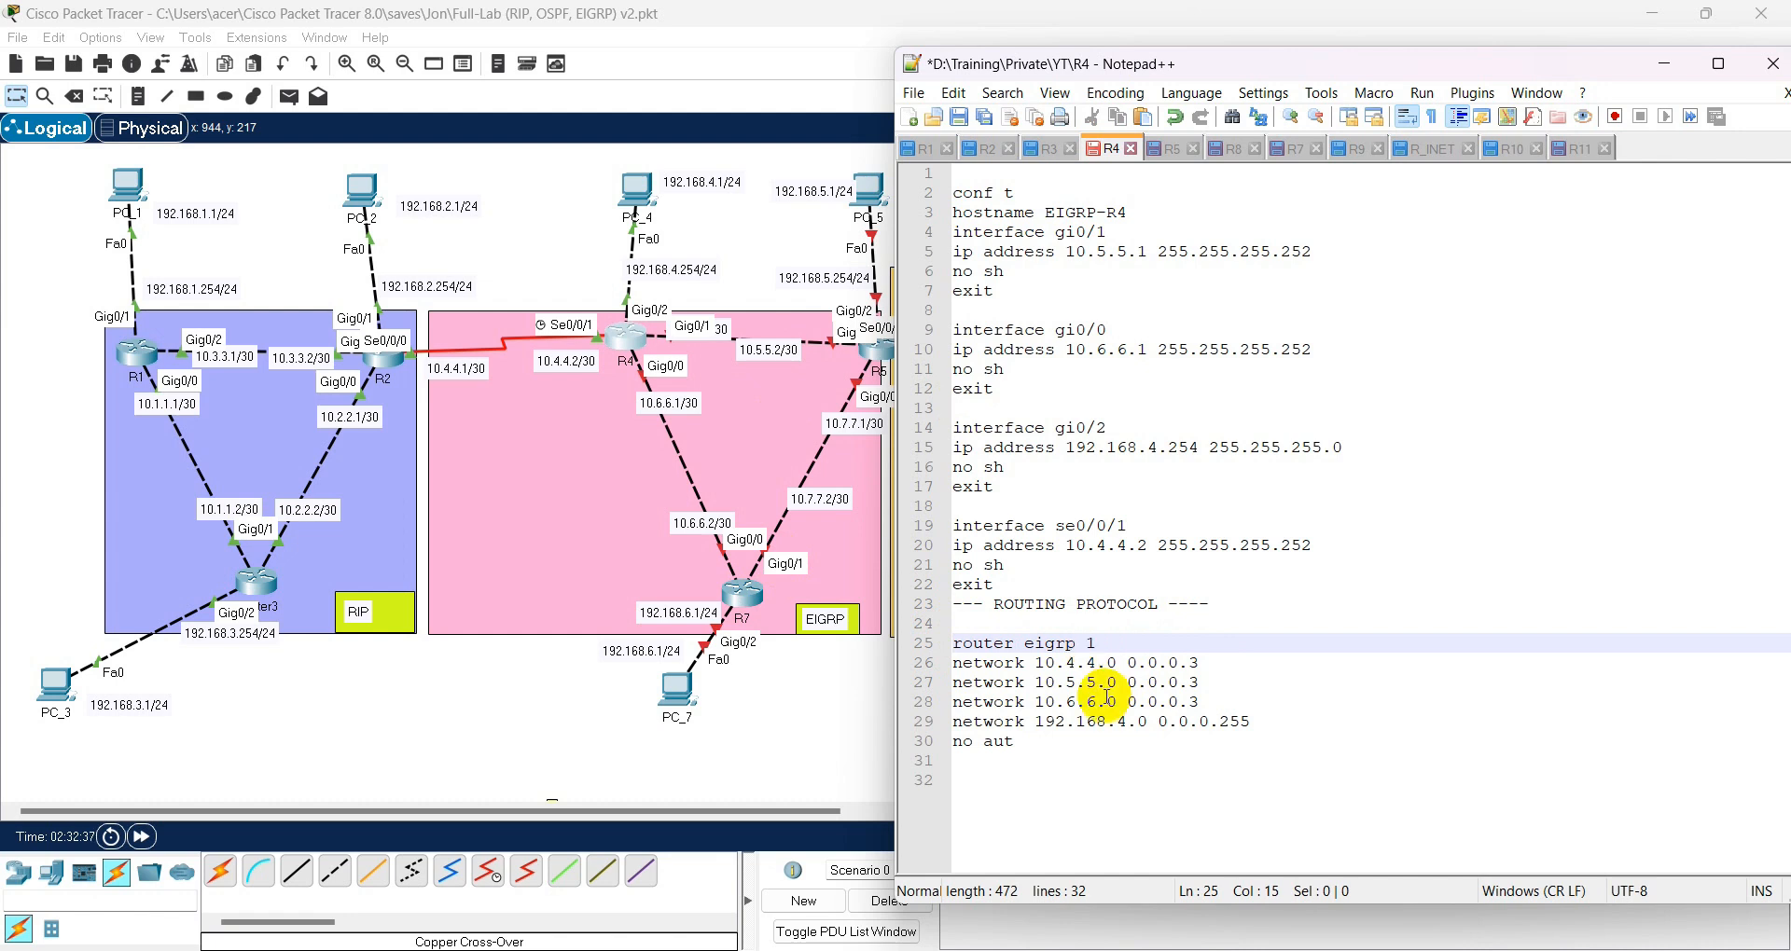
- Return to Packet Tracer, query the allowed autonomous system numbers with router eigrp ? in R4's CLI, and close the router window
click(628, 339)
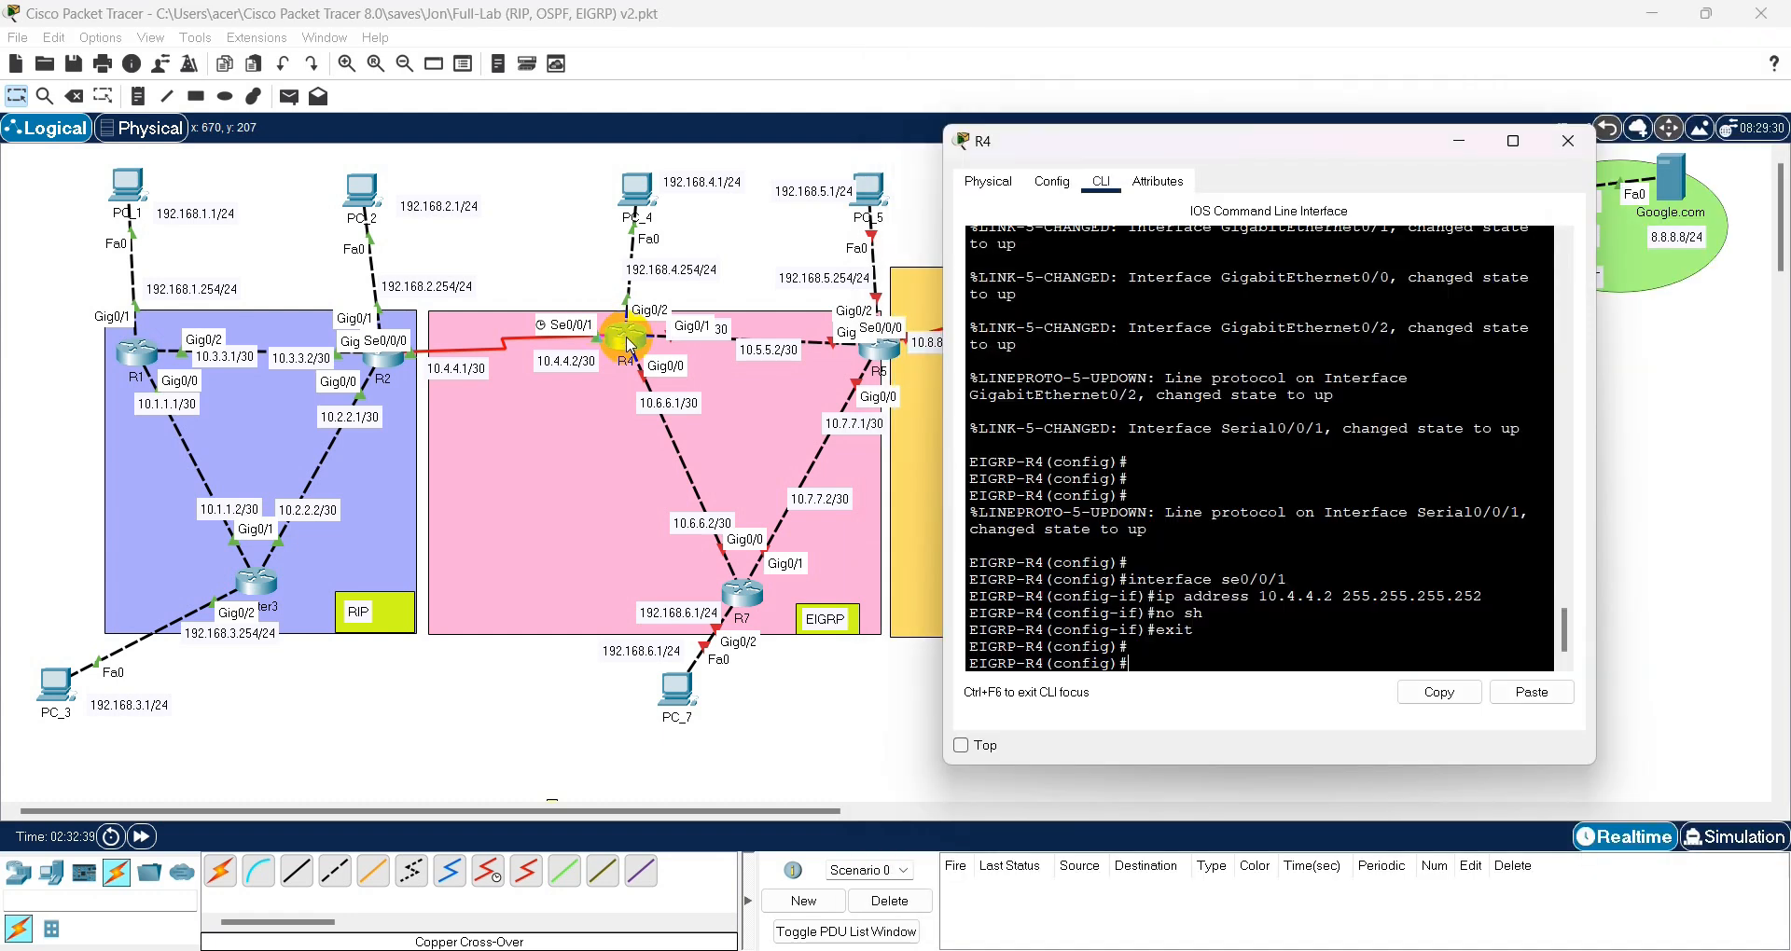
click(1269, 539)
text(rou)
key(Tab)
text(e)
key(Tab)
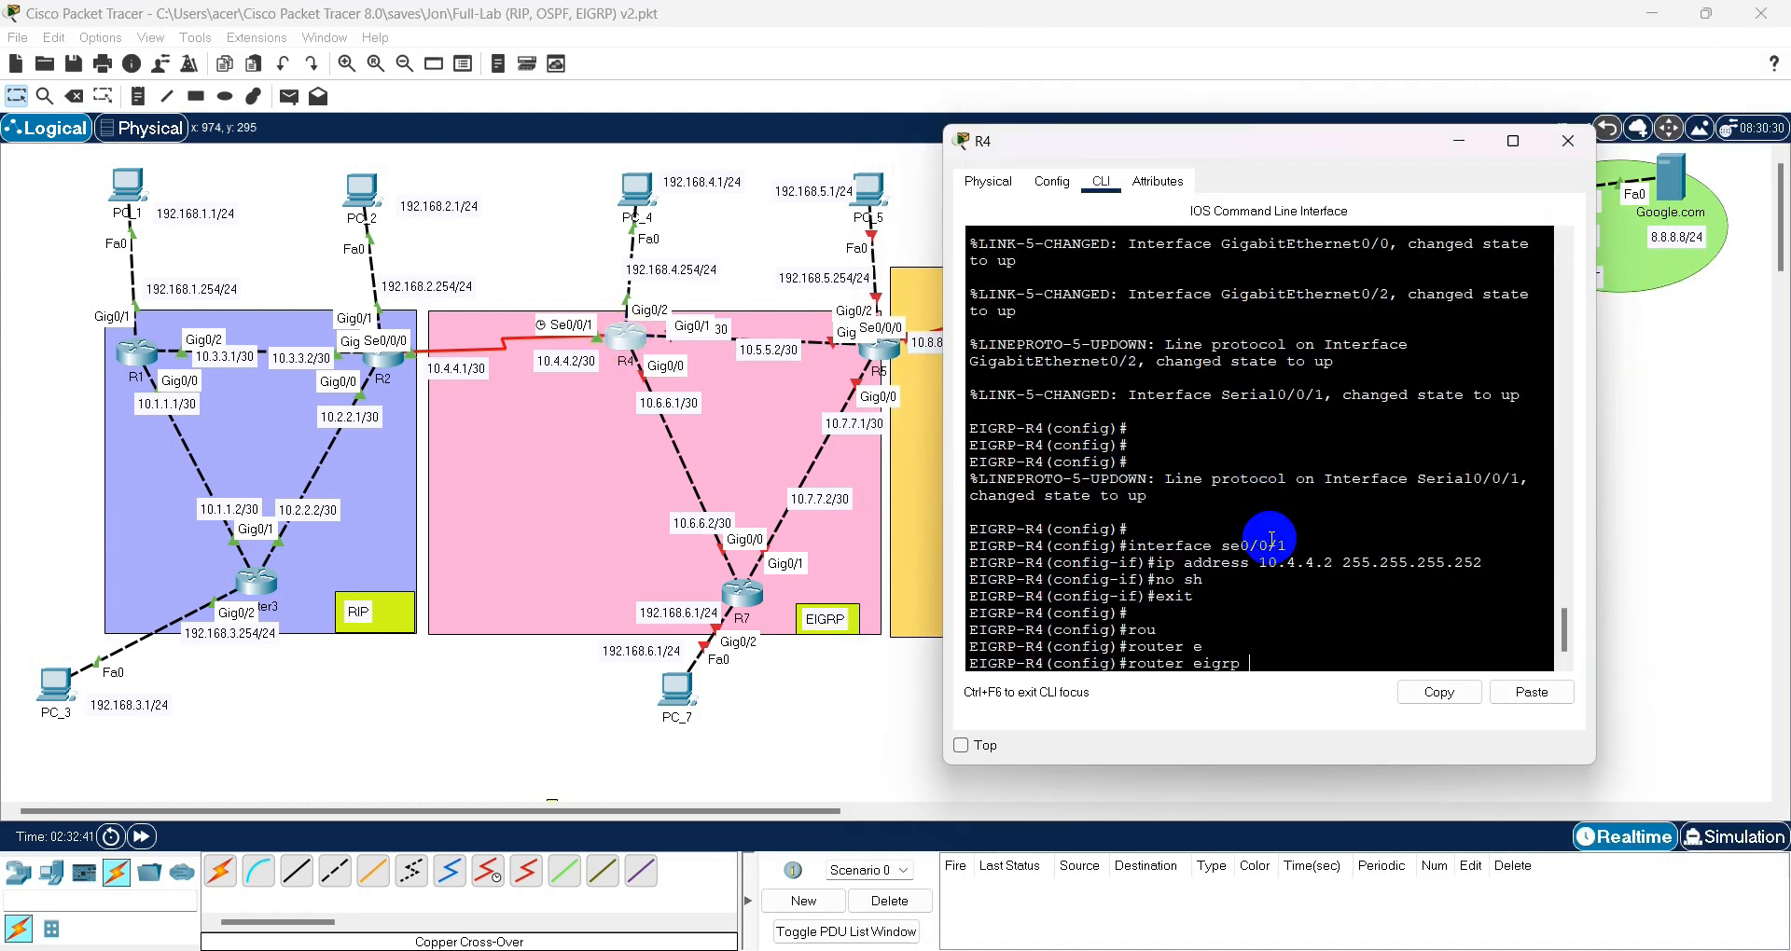
text(?)
drag(1017, 645, 1051, 650)
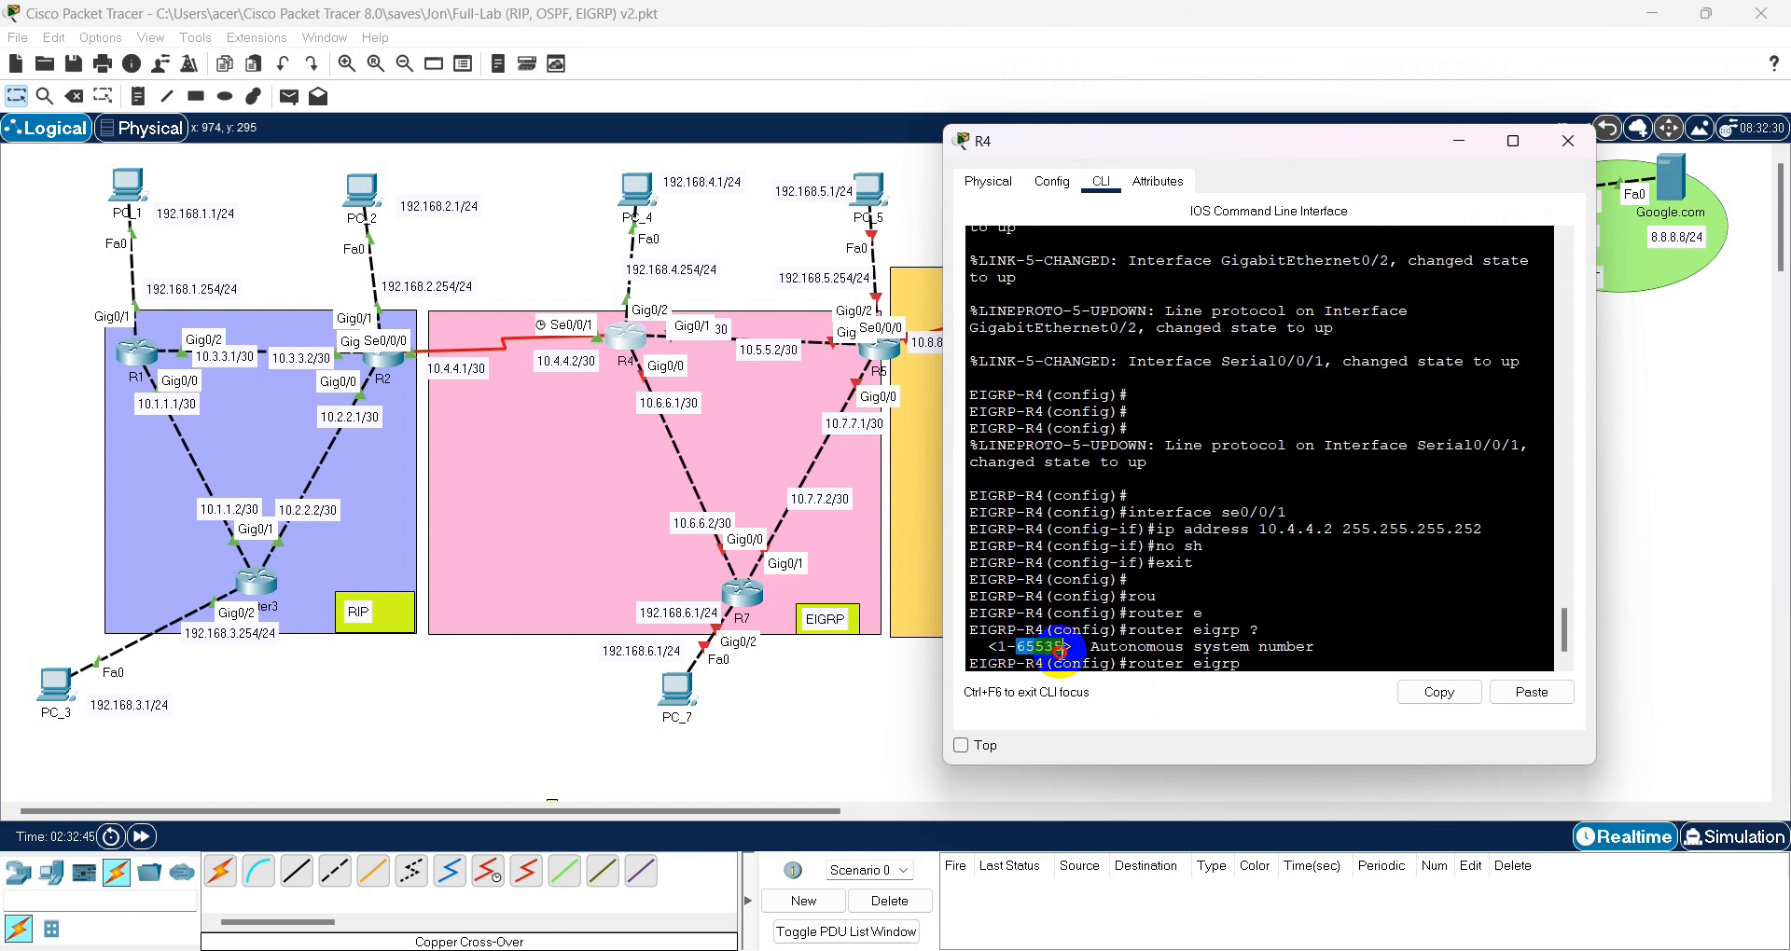
click(1568, 141)
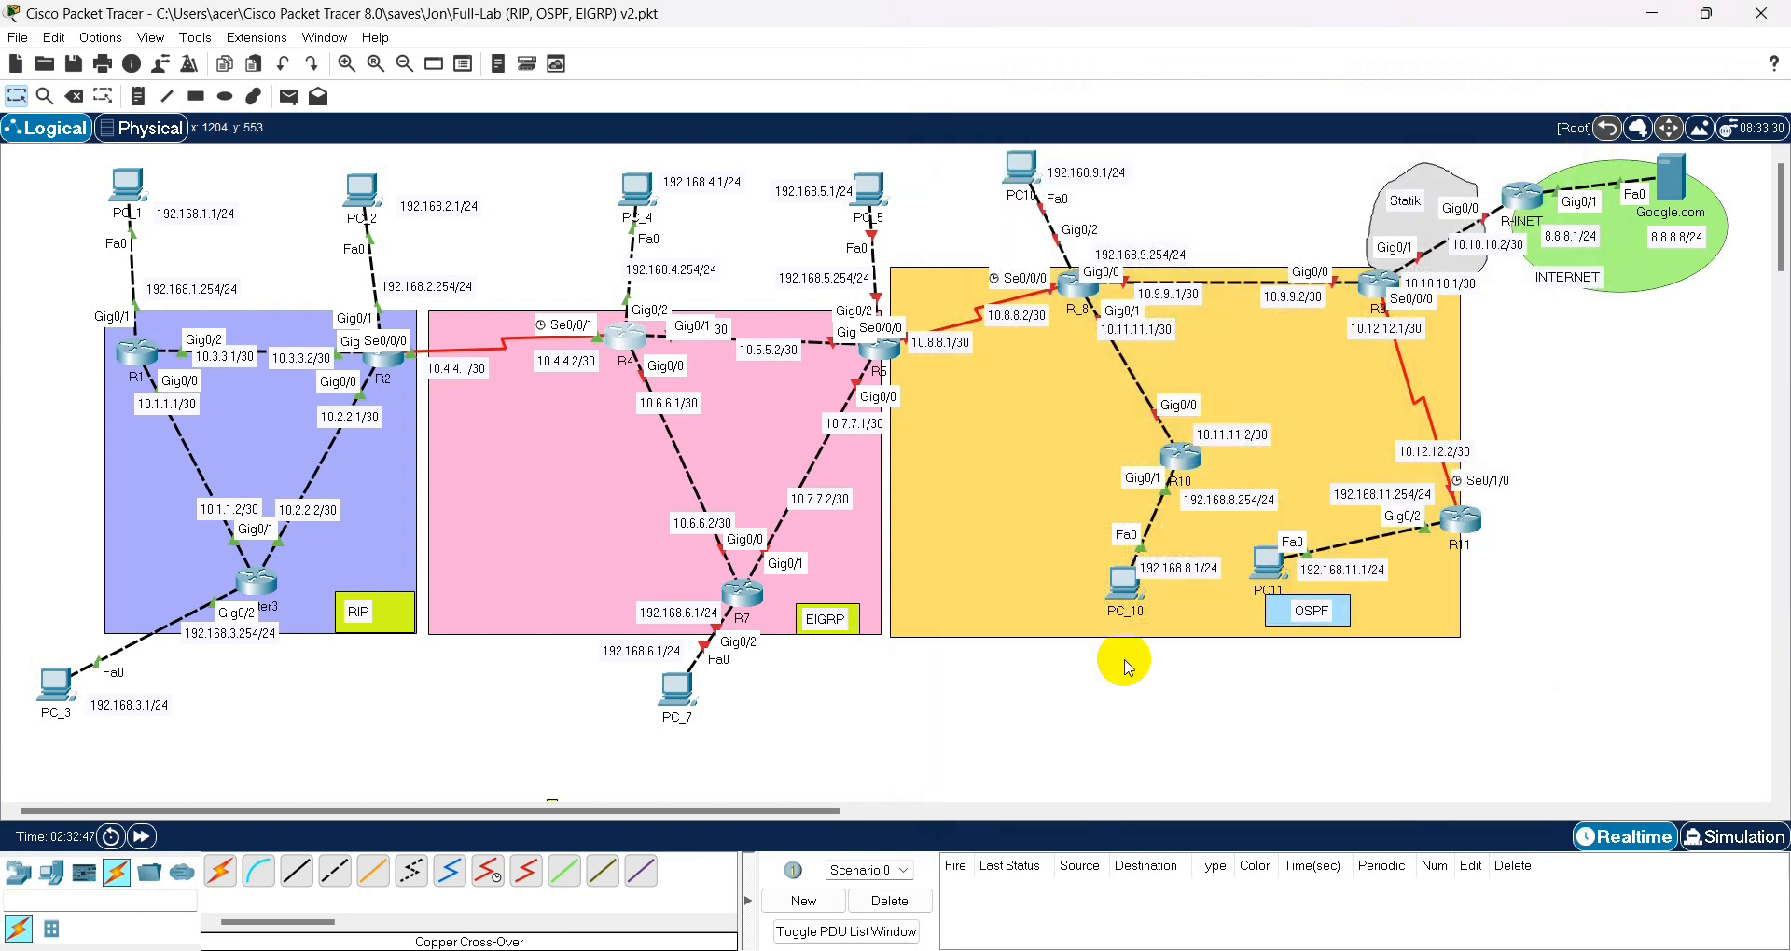
- Switch to Notepad++ and examine the network 10.4.4.0 0.0.0.3 statement in the R4 script
key(alt+Tab)
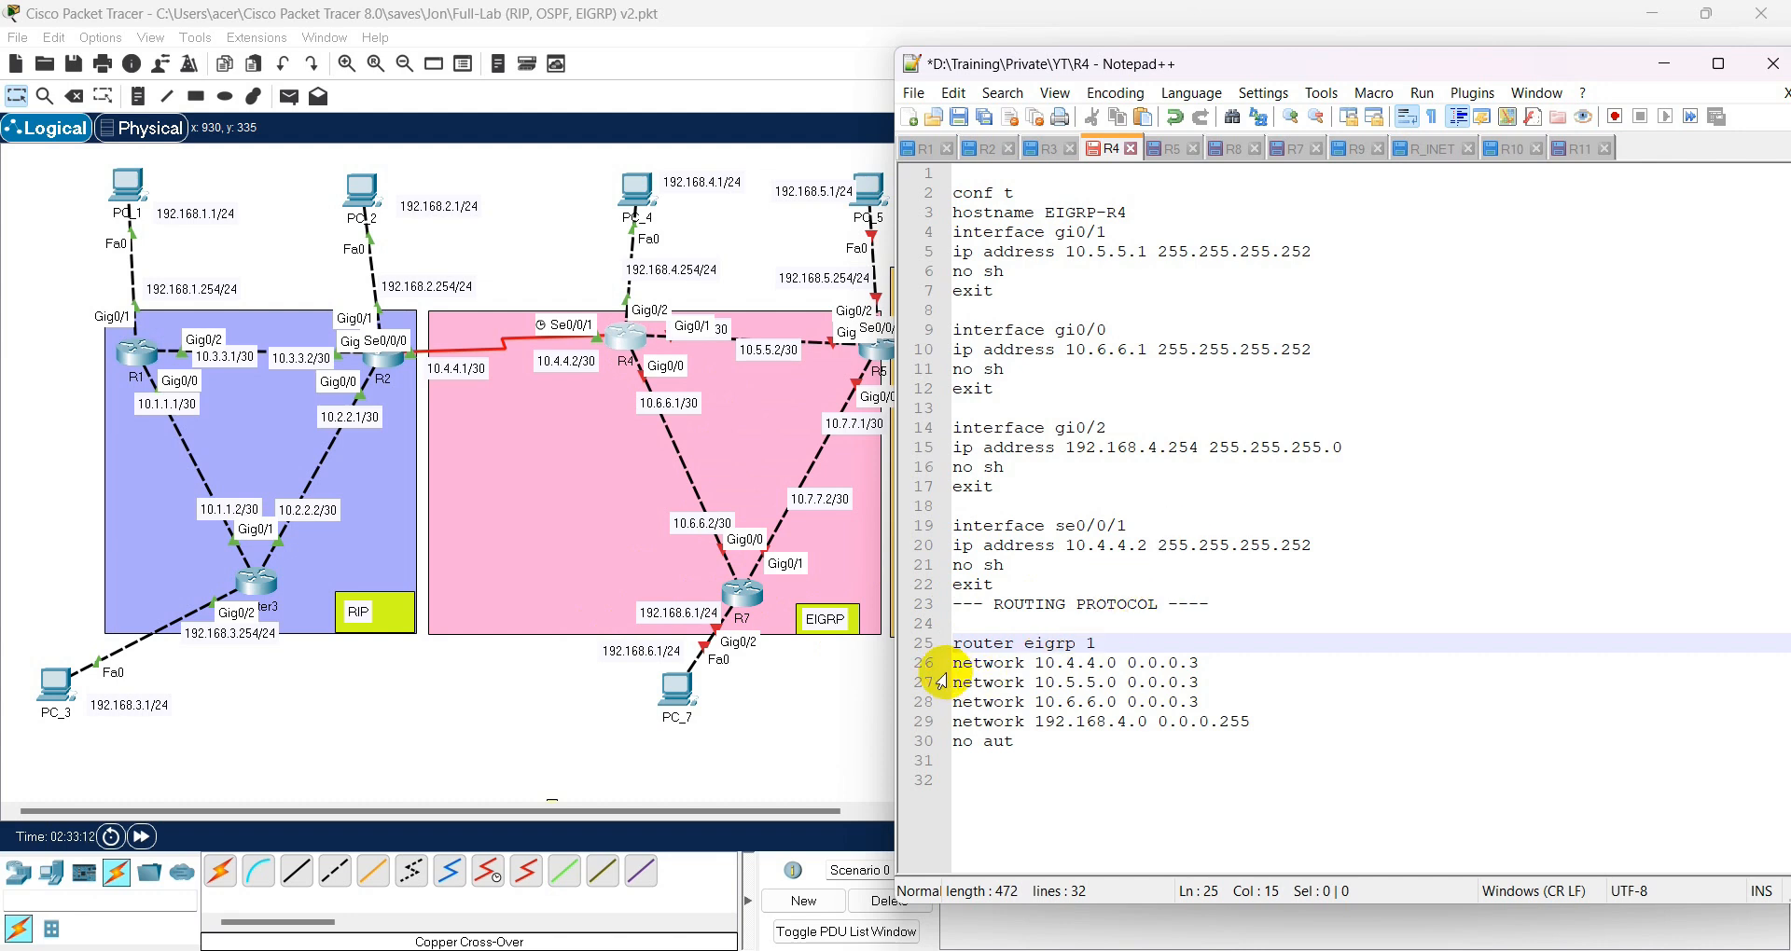
drag(954, 664, 1038, 663)
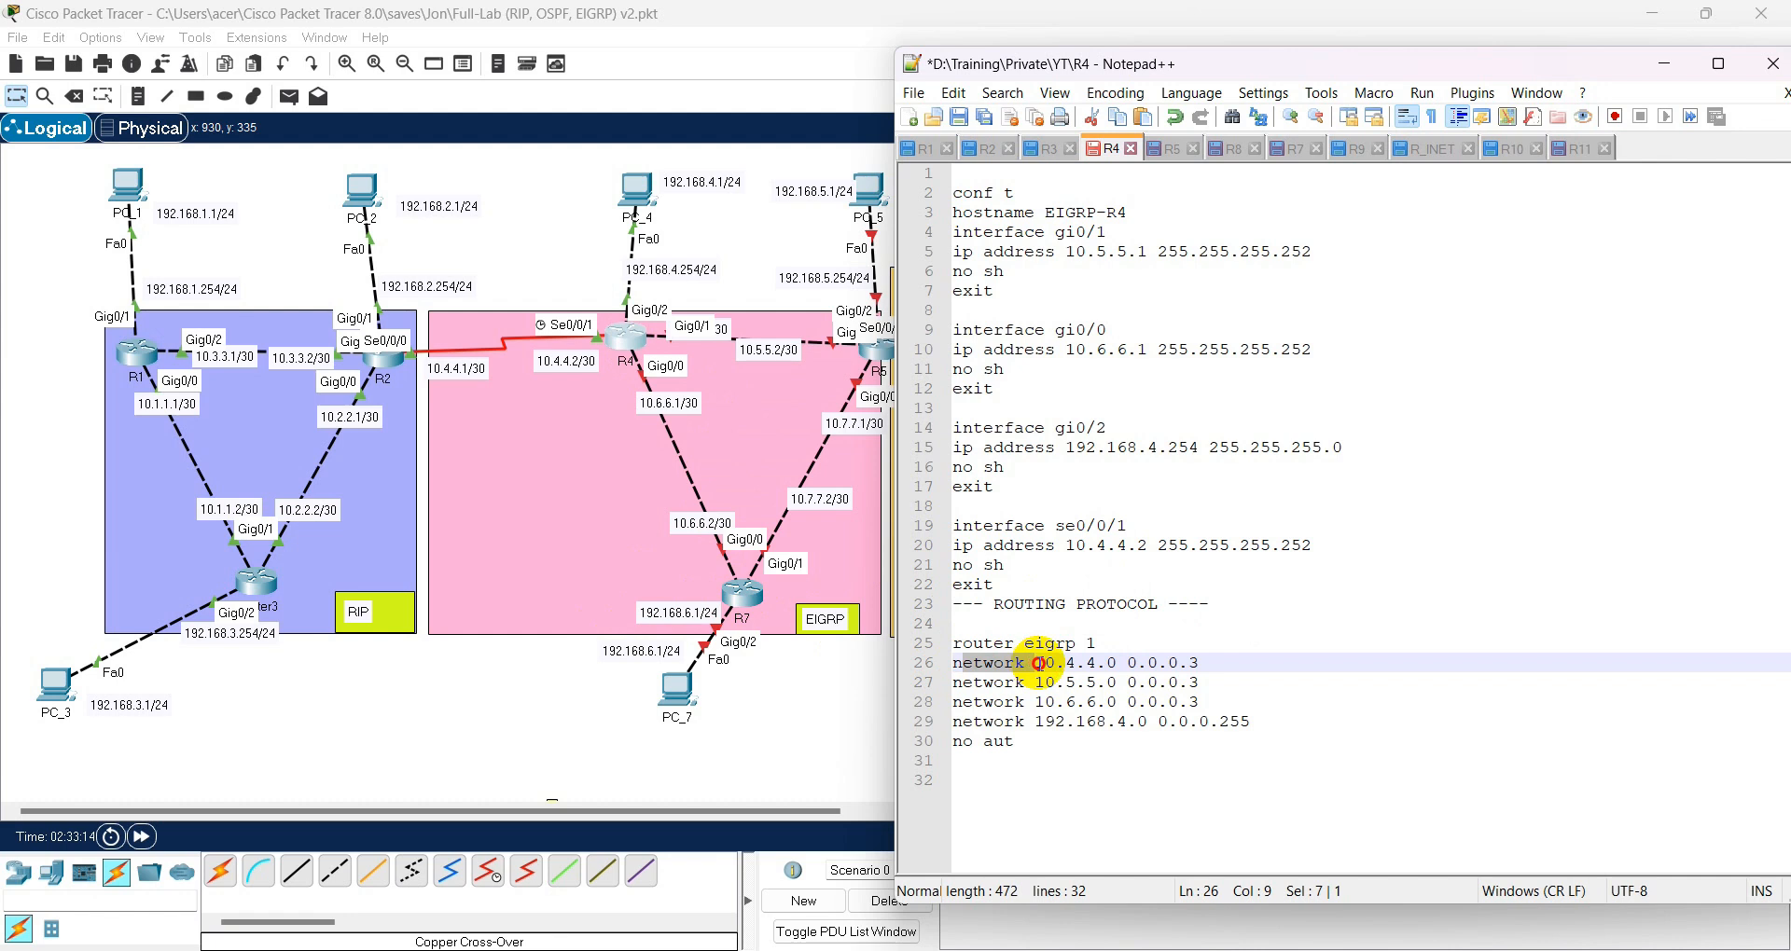
click(1041, 664)
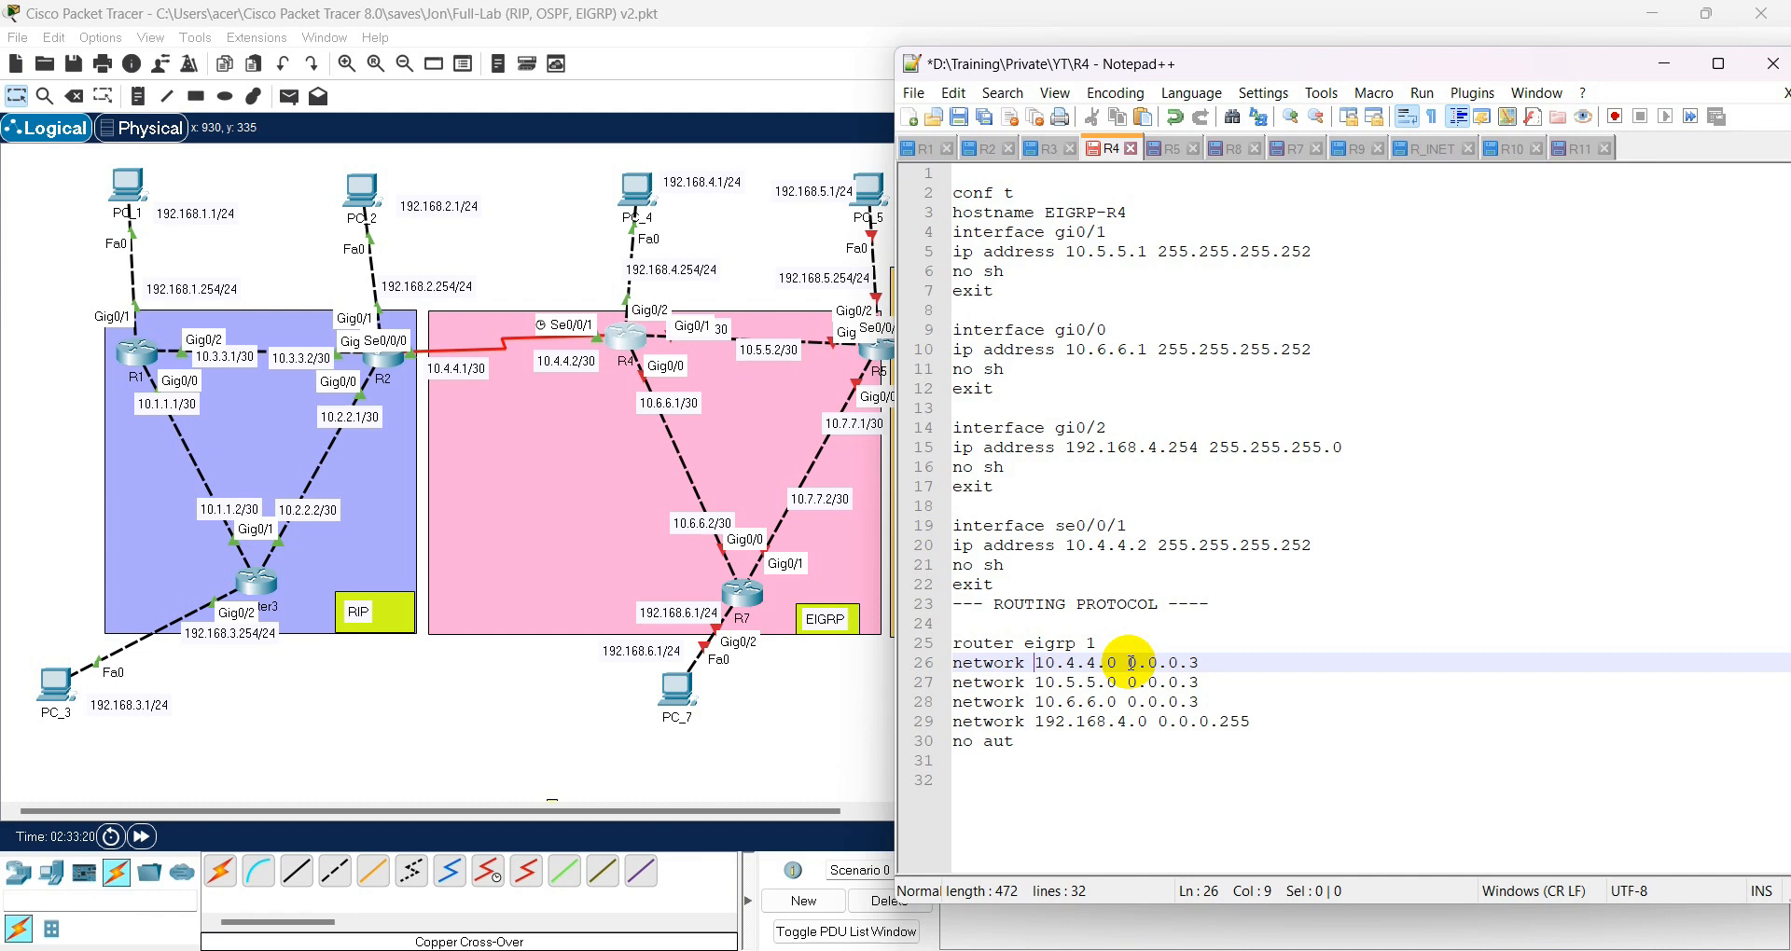
click(1203, 662)
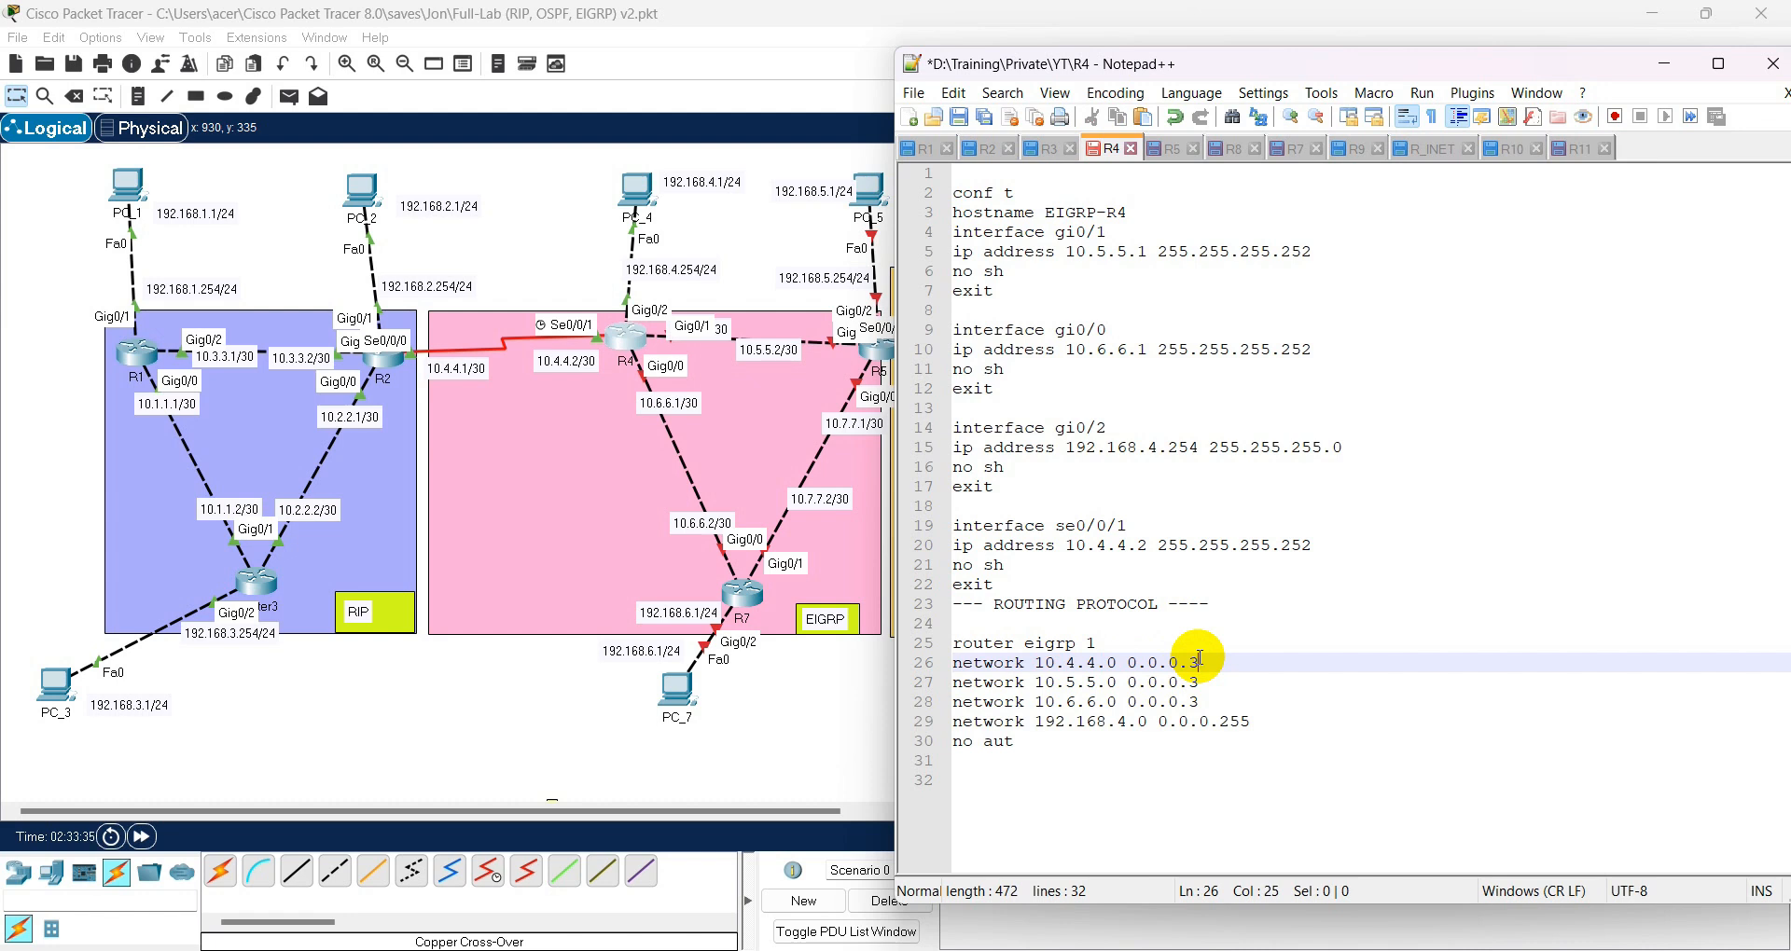
click(1089, 811)
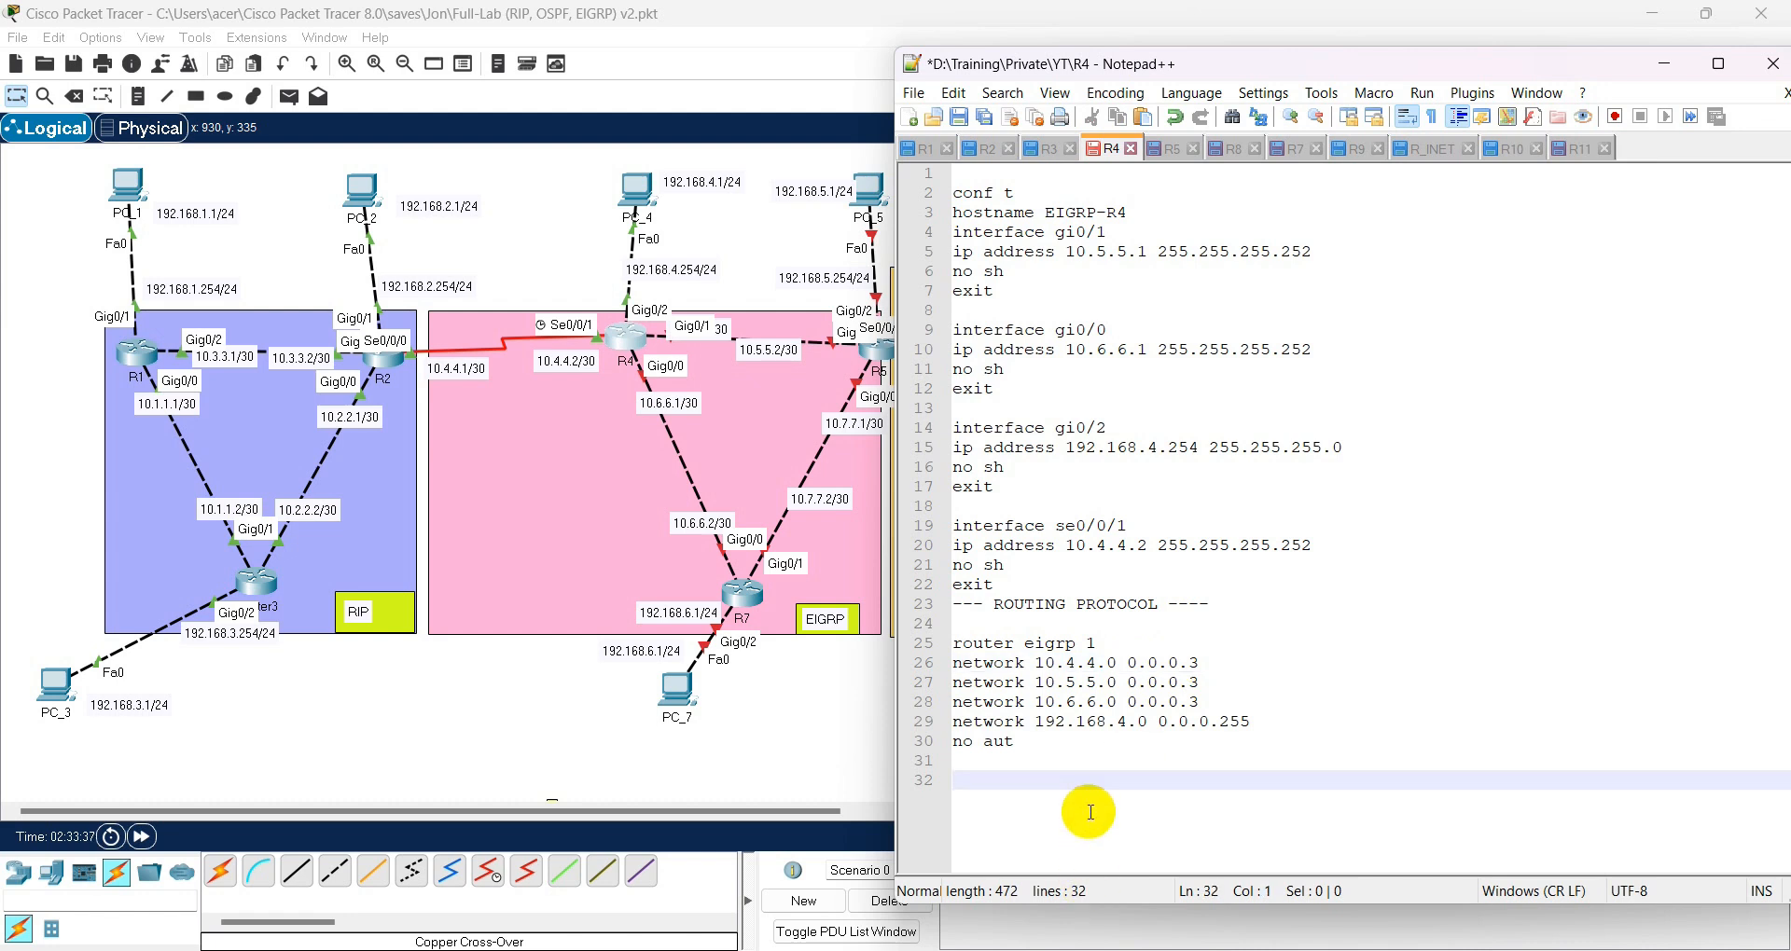
text(wil)
text(c)
text(catmask)
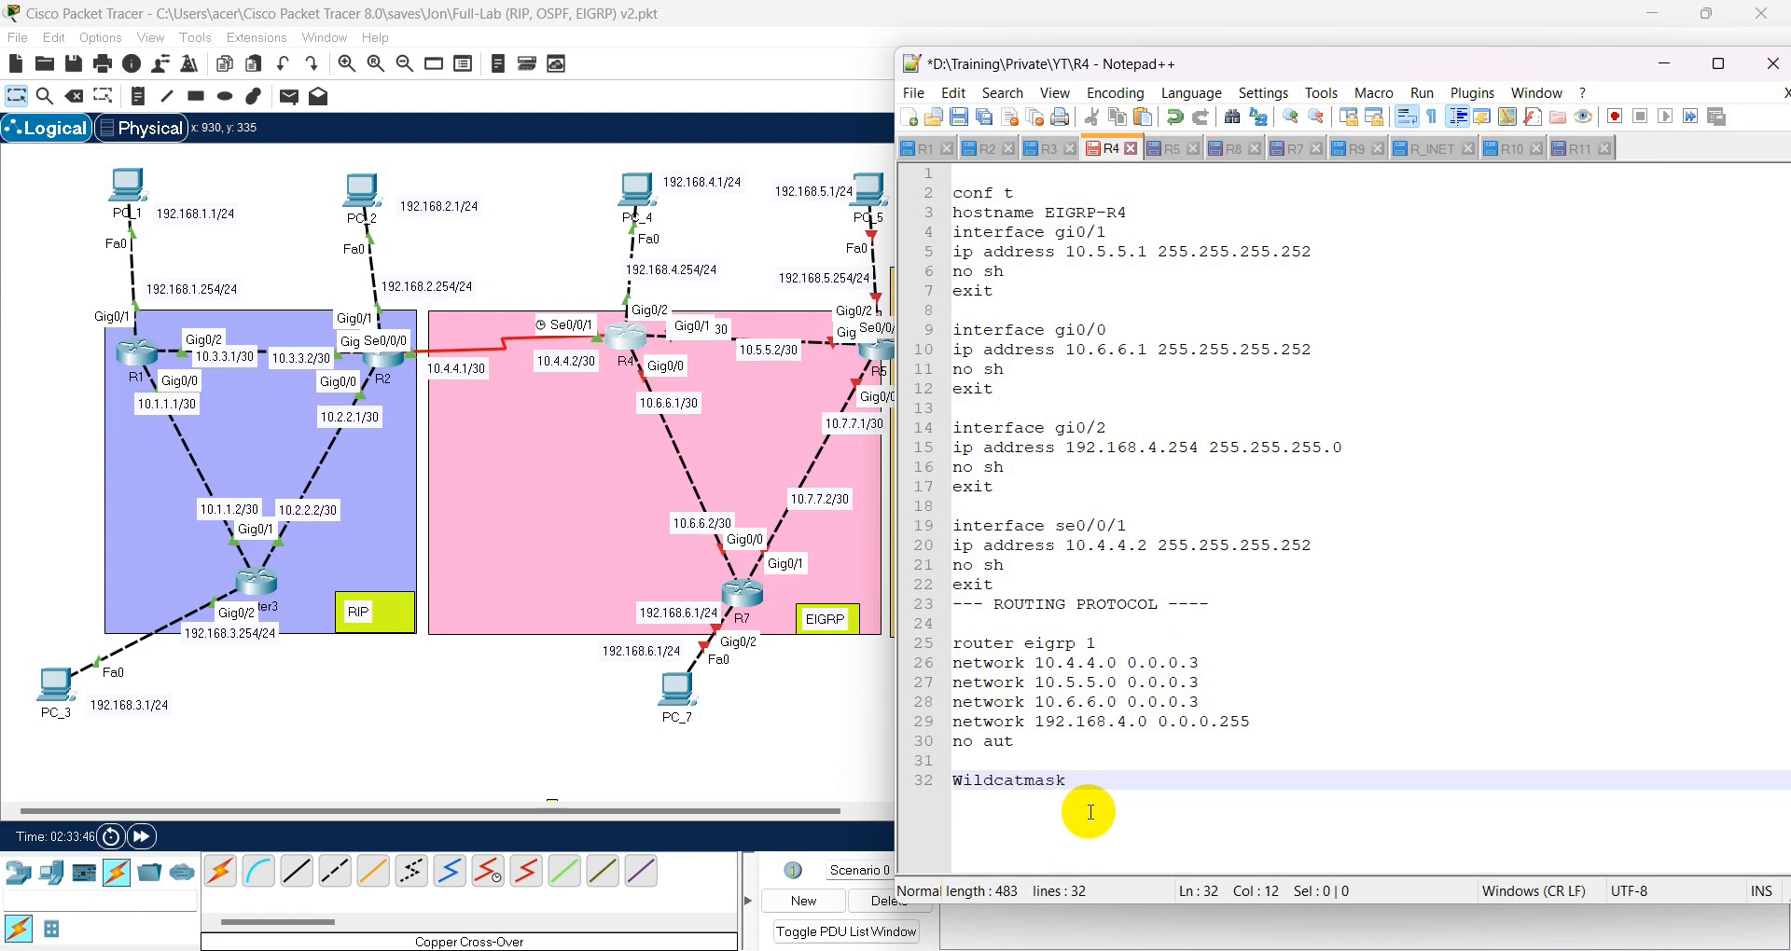
key(BackSpace)
key(BackSpace)
key(BackSpace)
key(BackSpace)
key(BackSpace)
key(BackSpace)
key(BackSpace)
key(BackSpace)
key(BackSpace)
key(BackSpace)
key(BackSpace)
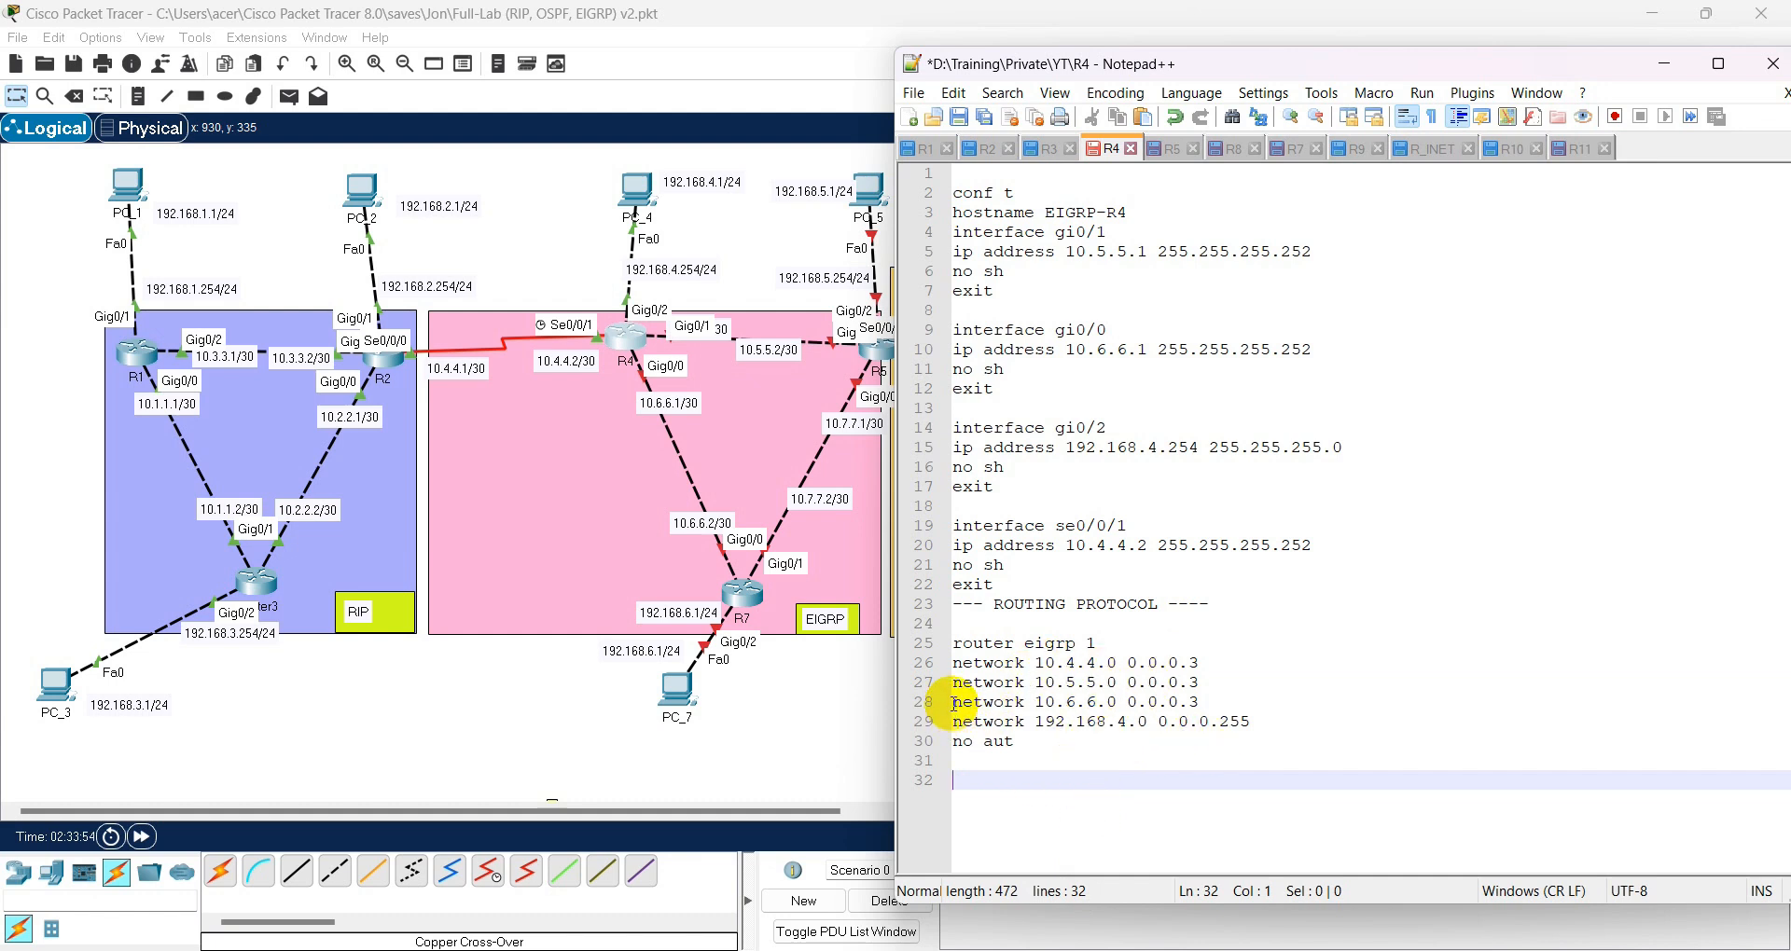
- Examine the network addresses and wildcard masks in the R4 script's EIGRP statements against the router's interface addresses
drag(1035, 703, 1203, 704)
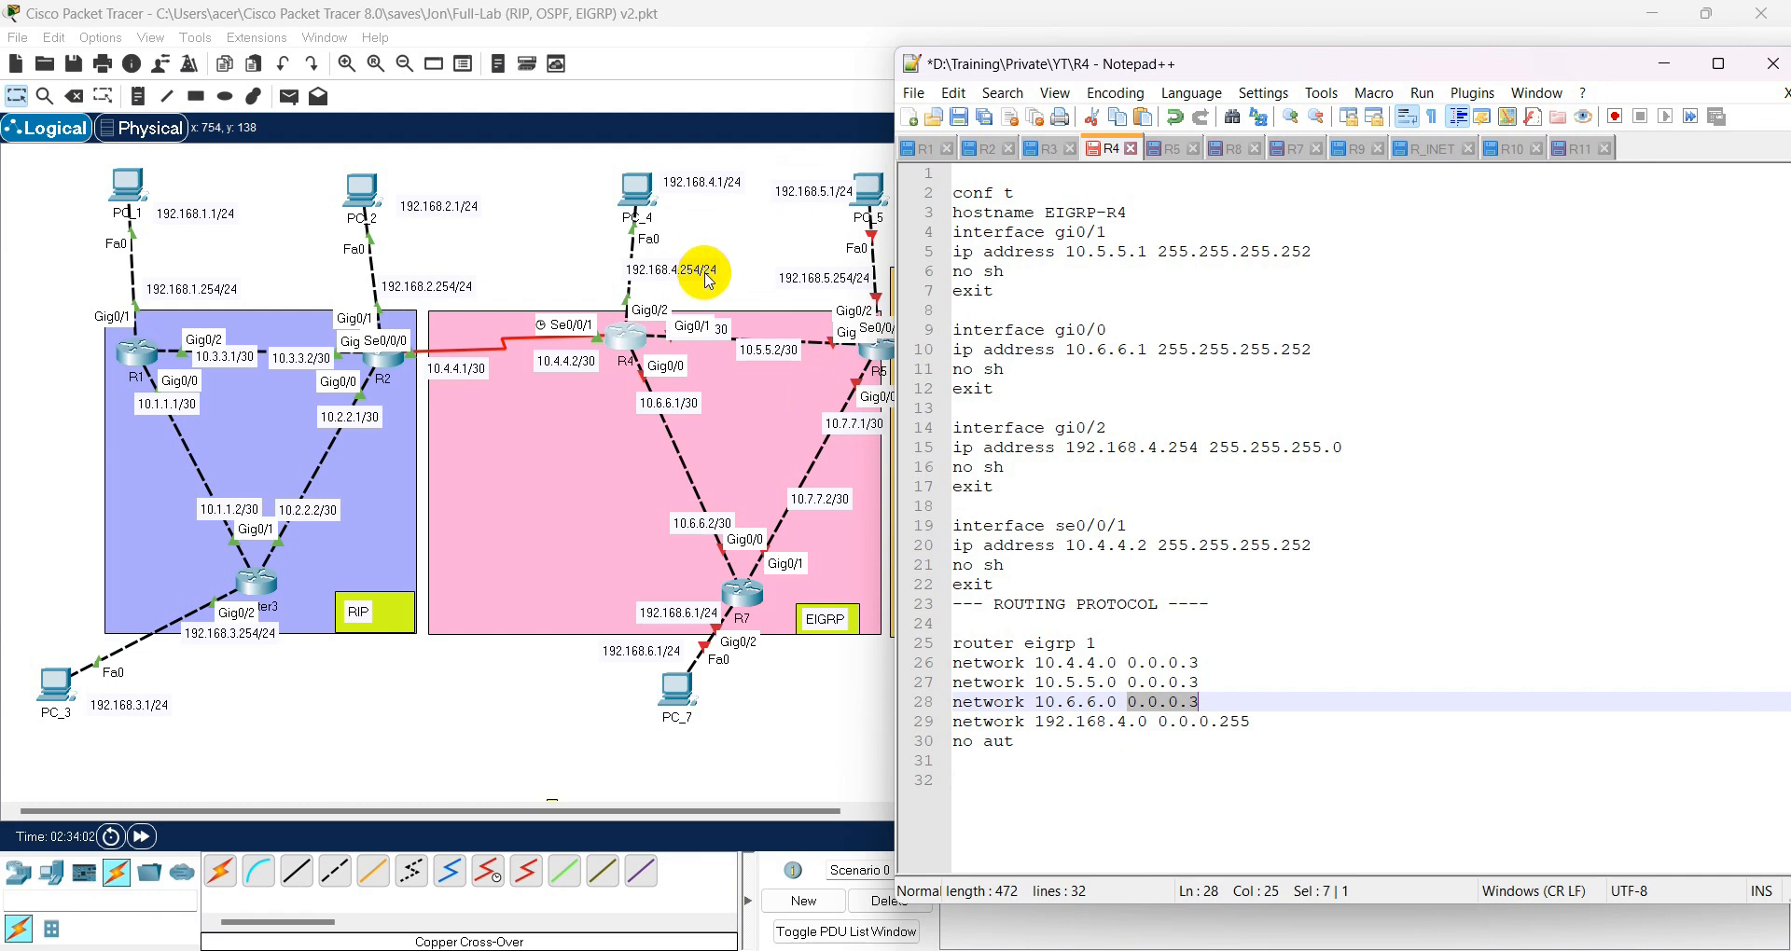
click(1119, 740)
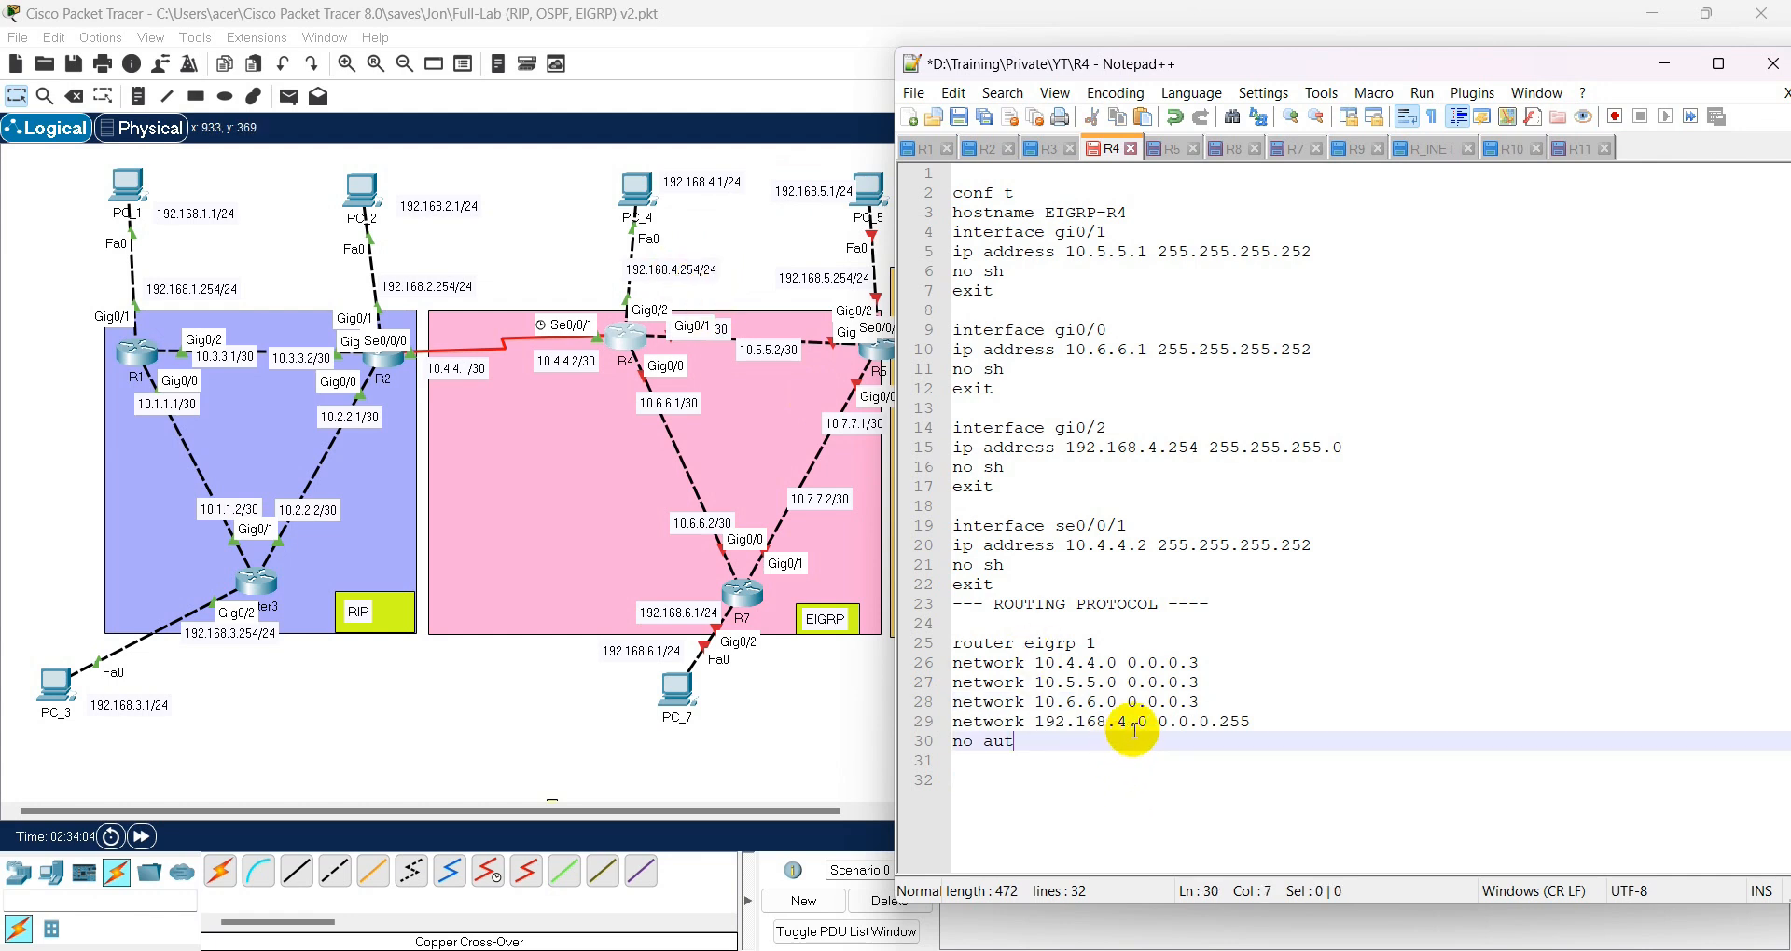
drag(1159, 723, 1250, 727)
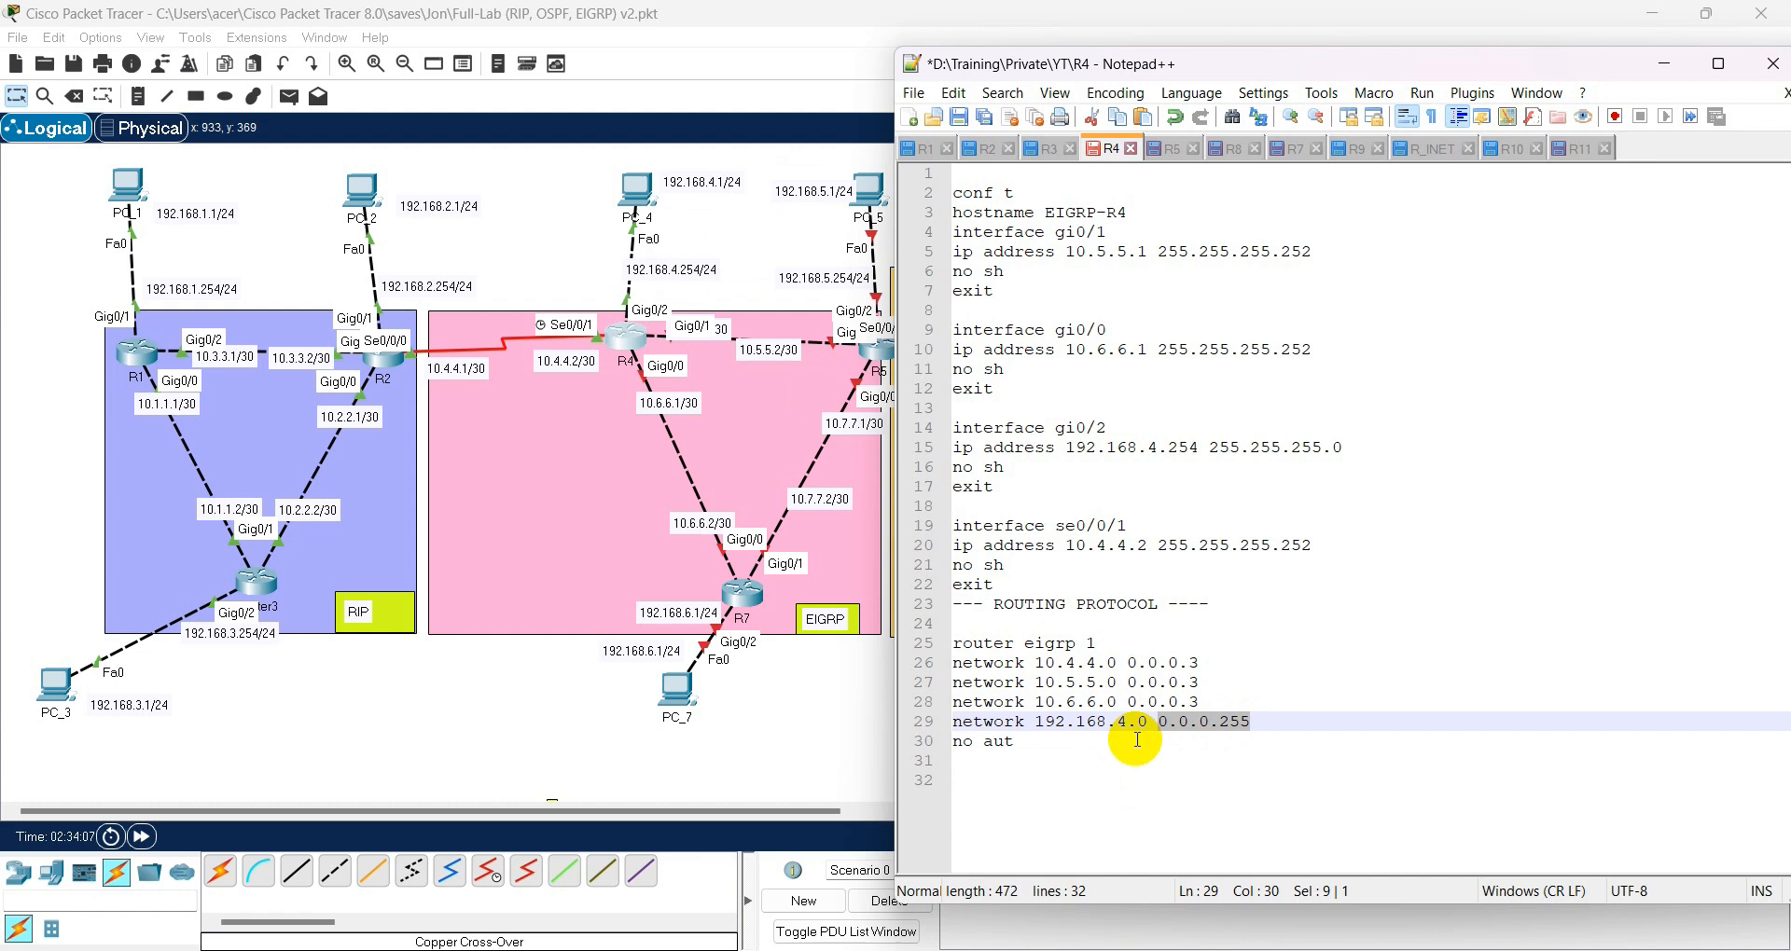
click(999, 780)
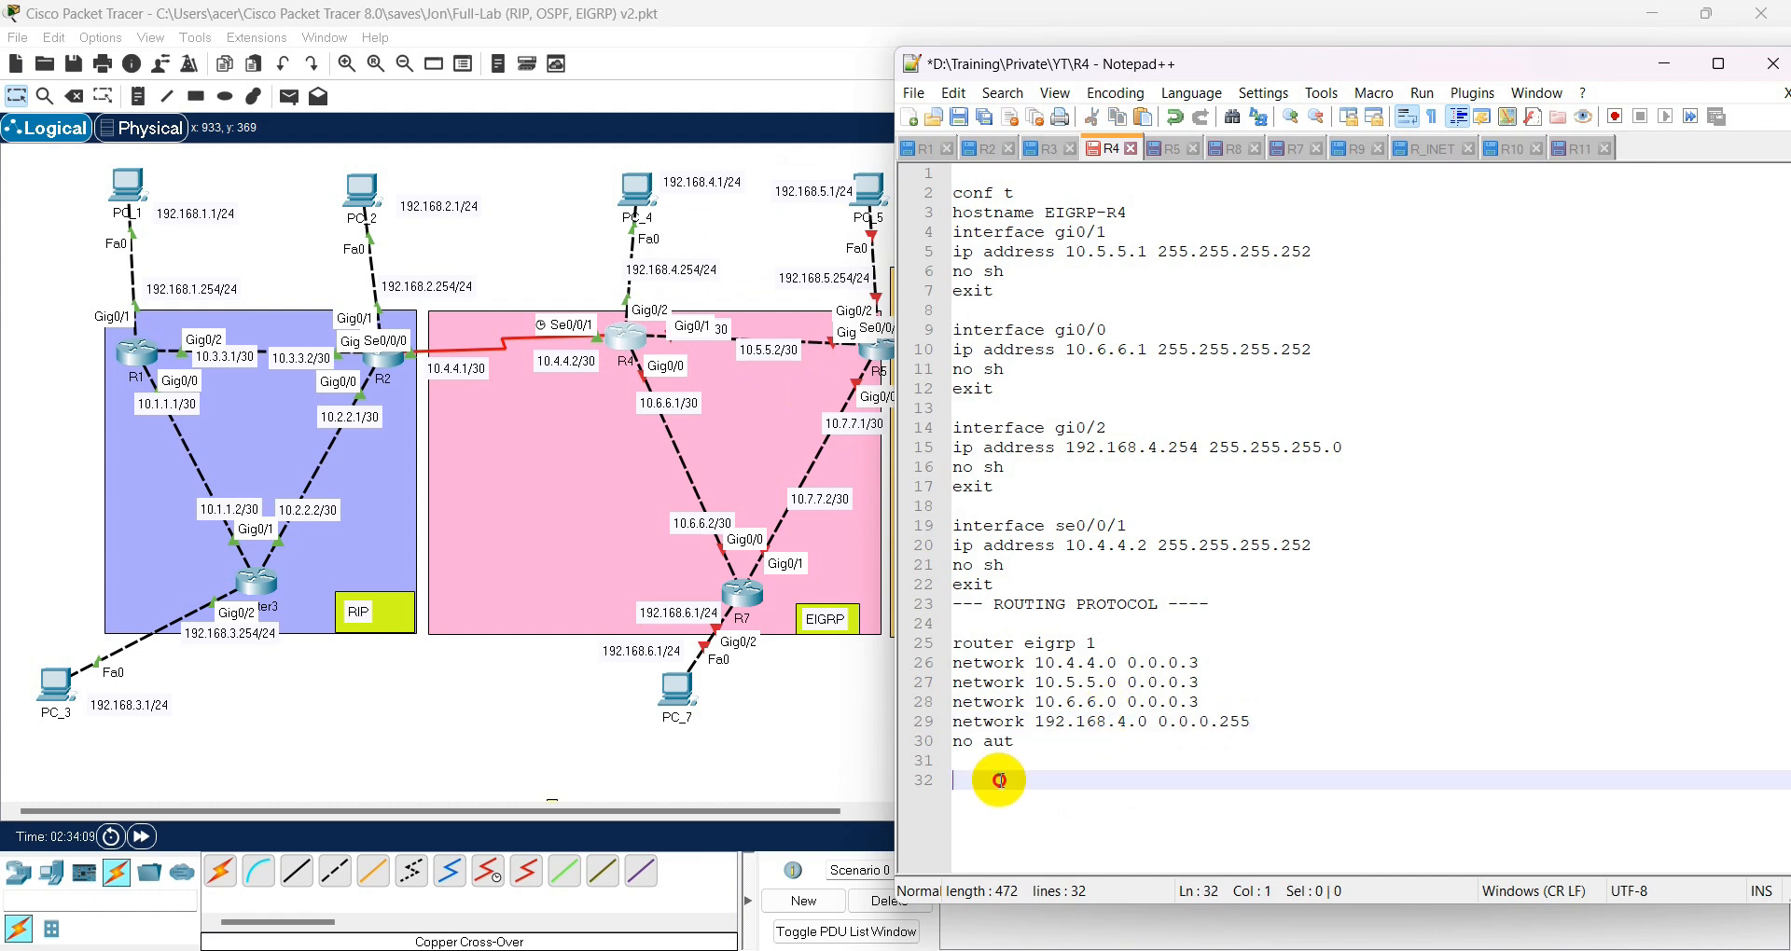
drag(1251, 722, 944, 668)
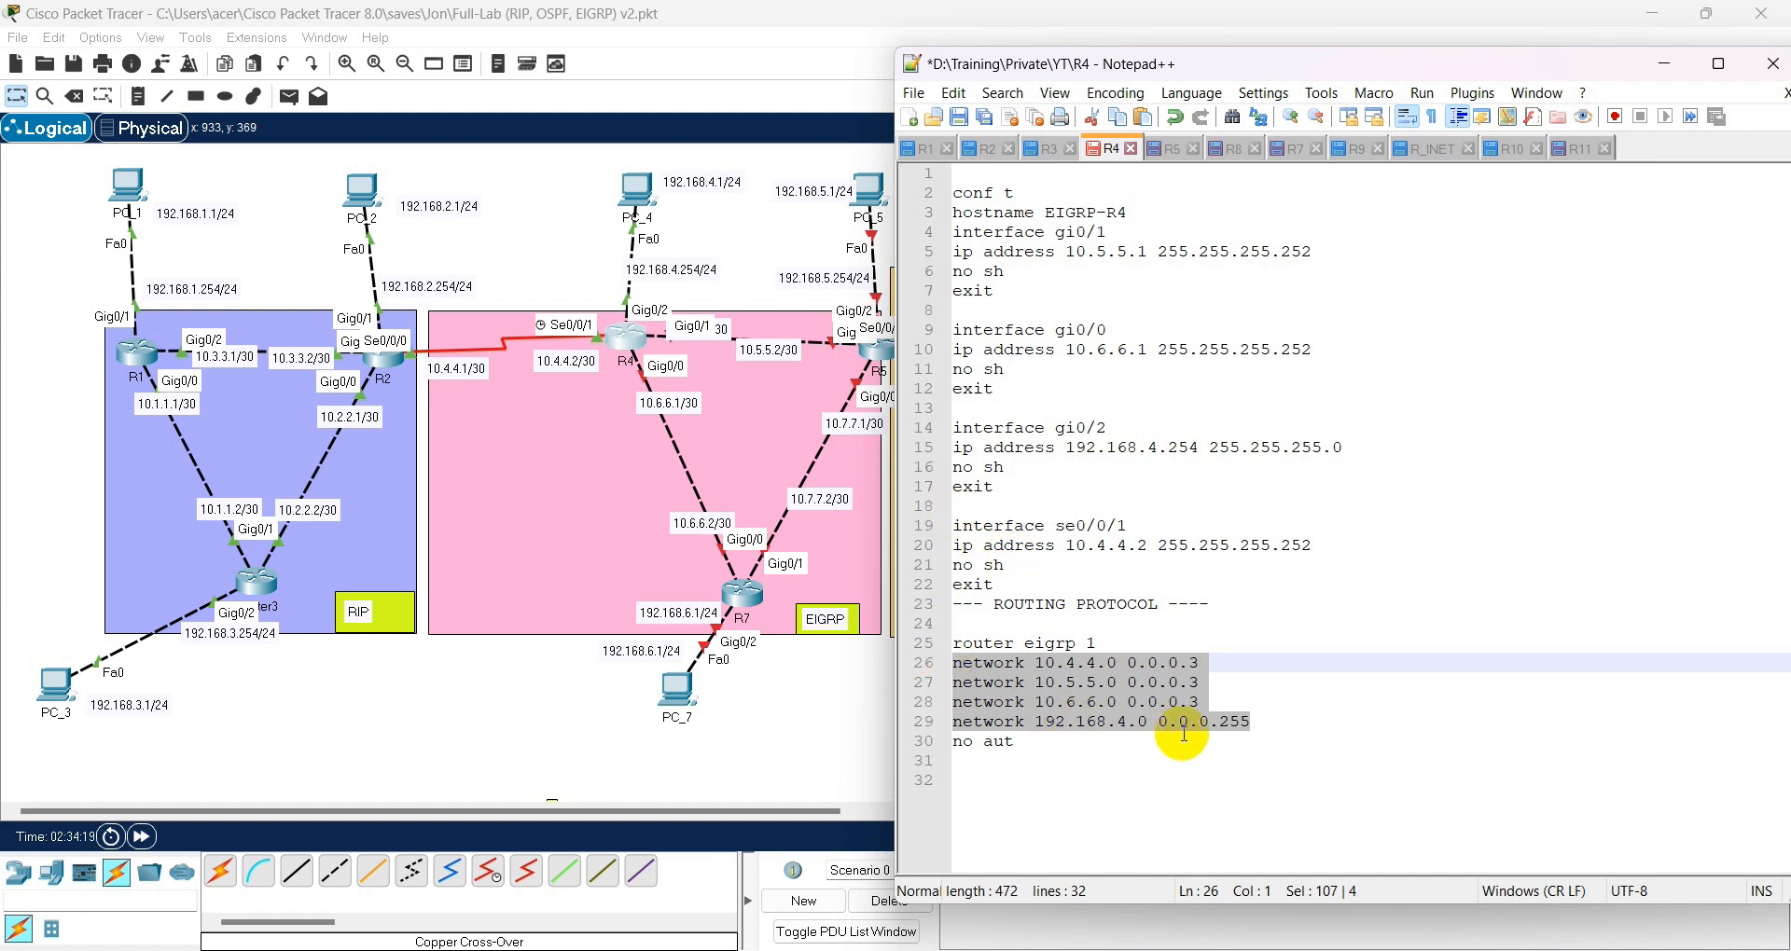
drag(1249, 722, 996, 657)
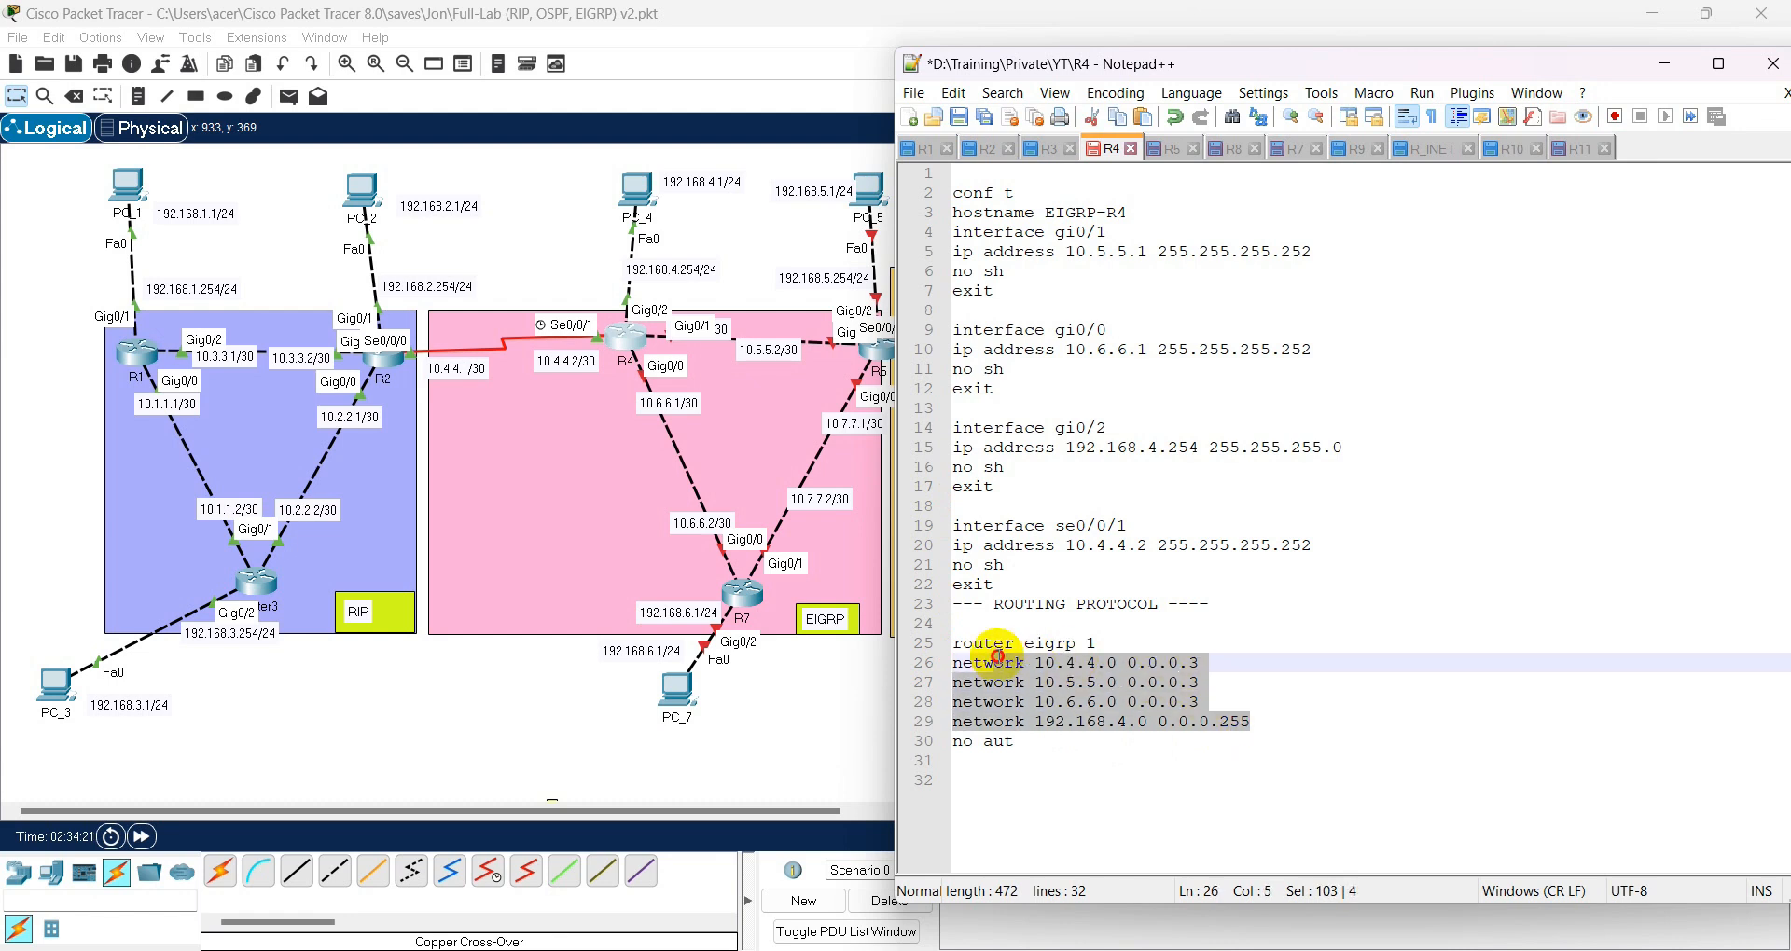
click(1002, 681)
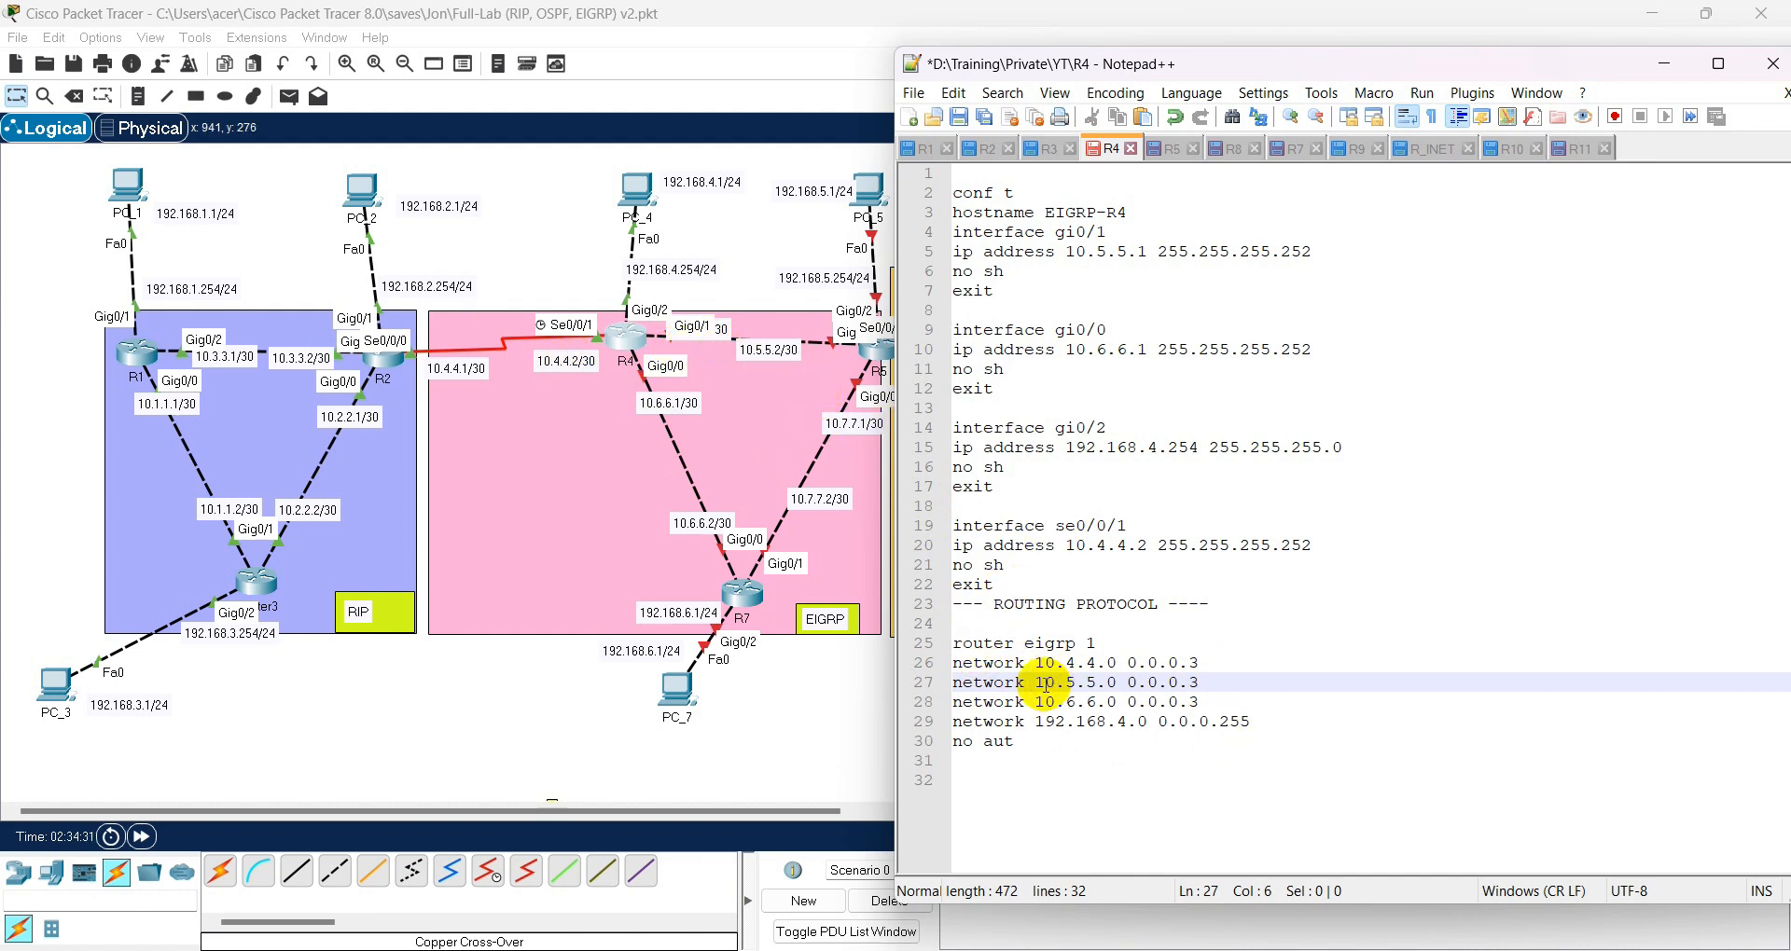
drag(1045, 684, 1167, 684)
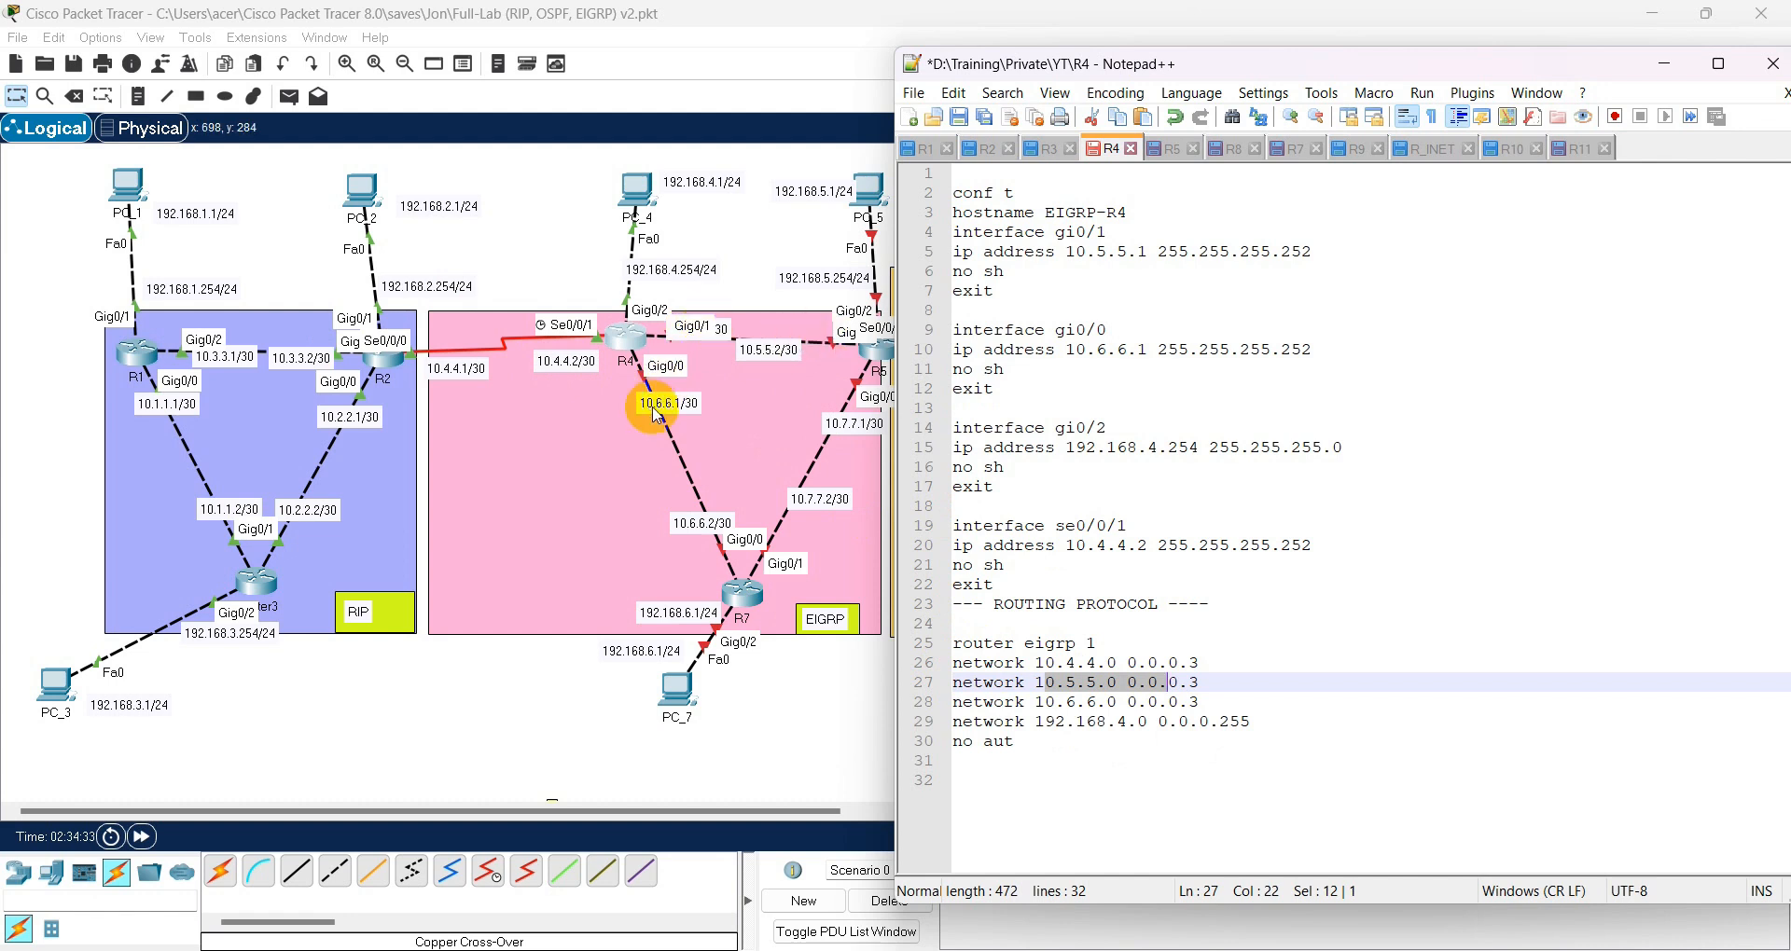
drag(1036, 702, 1229, 706)
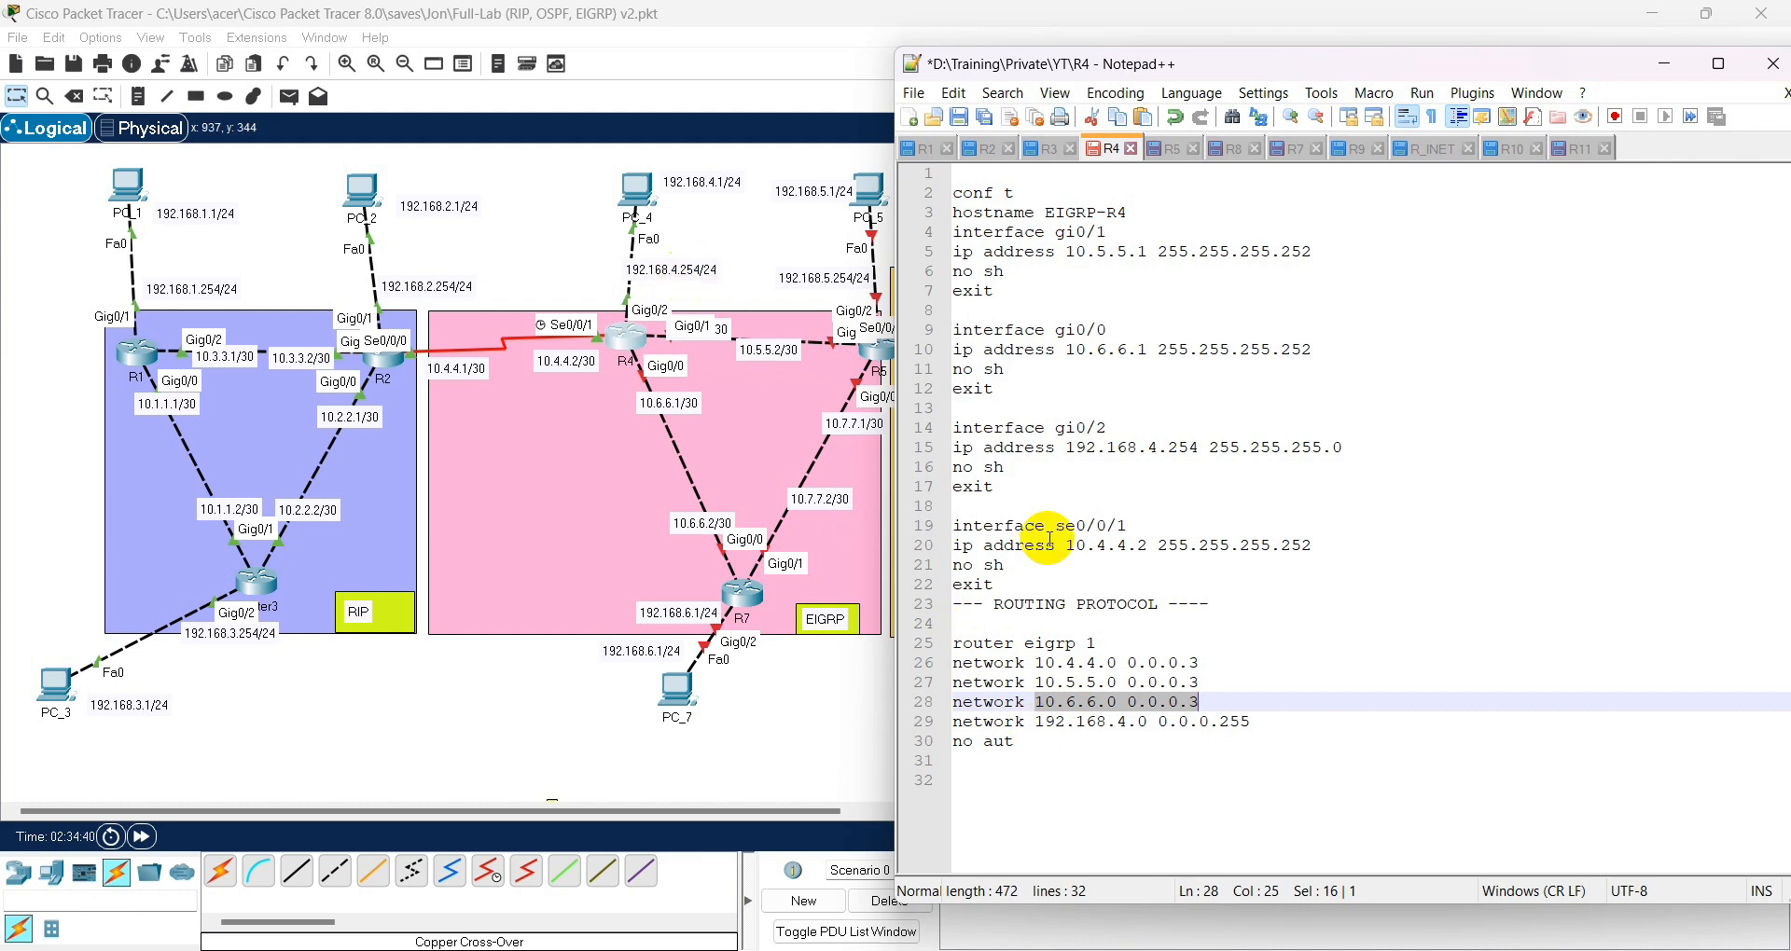
drag(1026, 470, 1075, 450)
- Copy the EIGRP routing block from router eigrp 1 through no aut in the R4 script
drag(1247, 750, 934, 643)
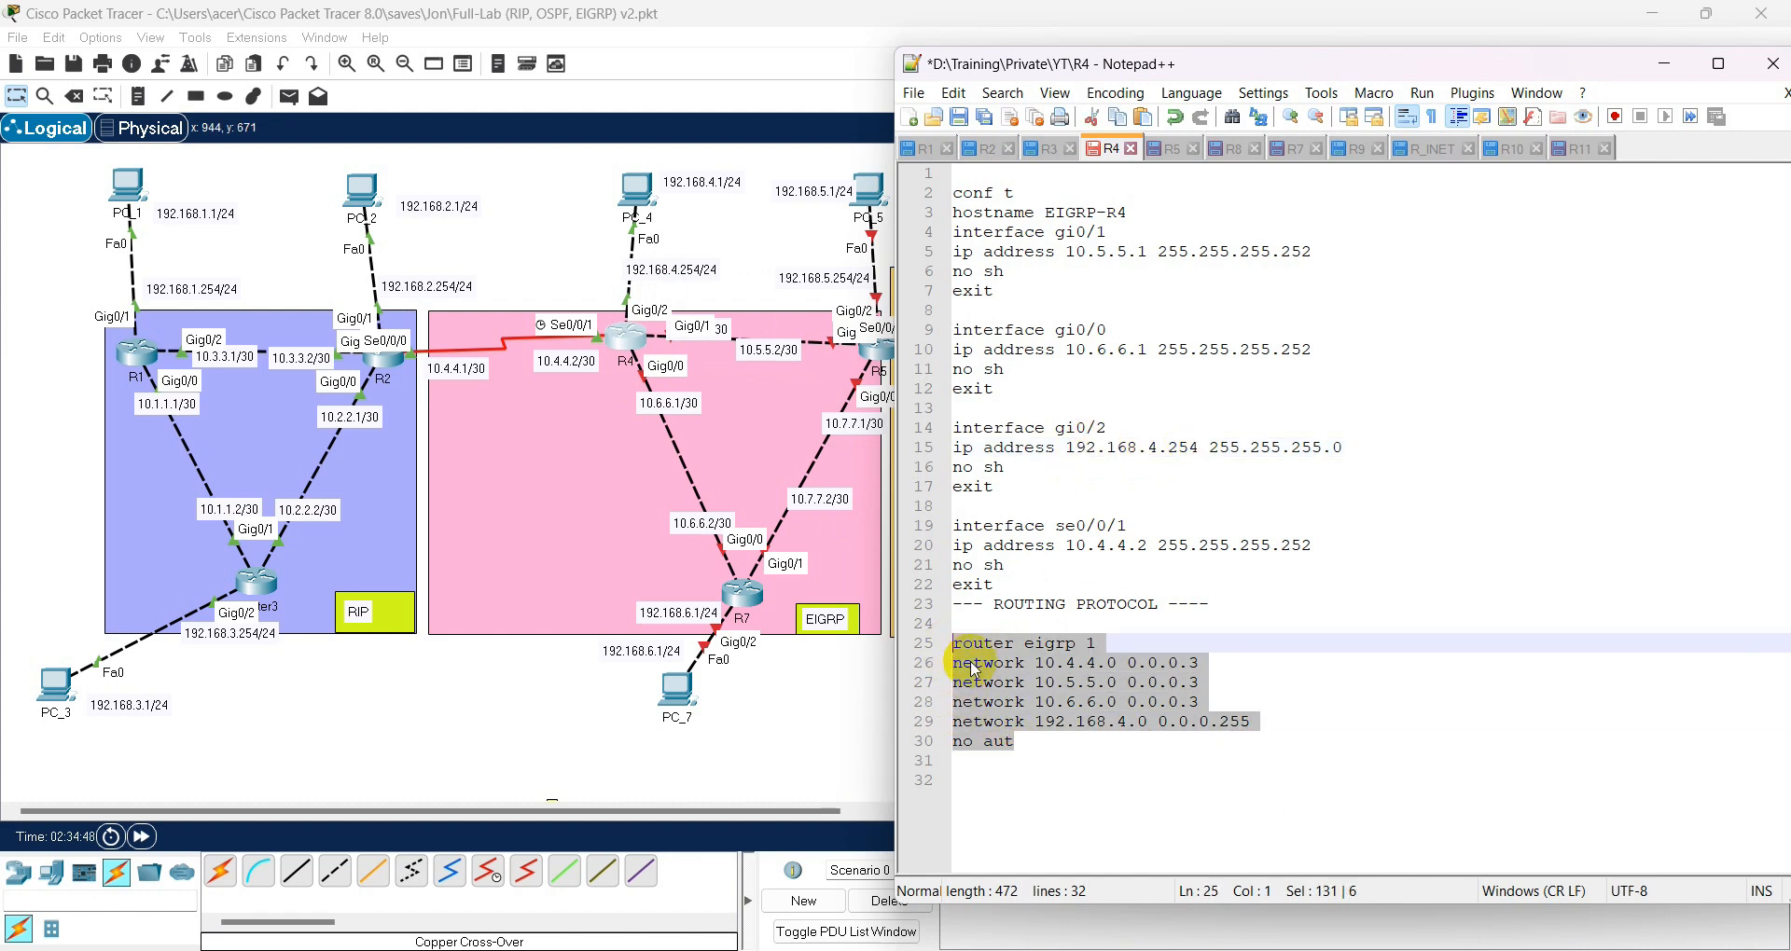
right_click(965, 650)
click(1029, 224)
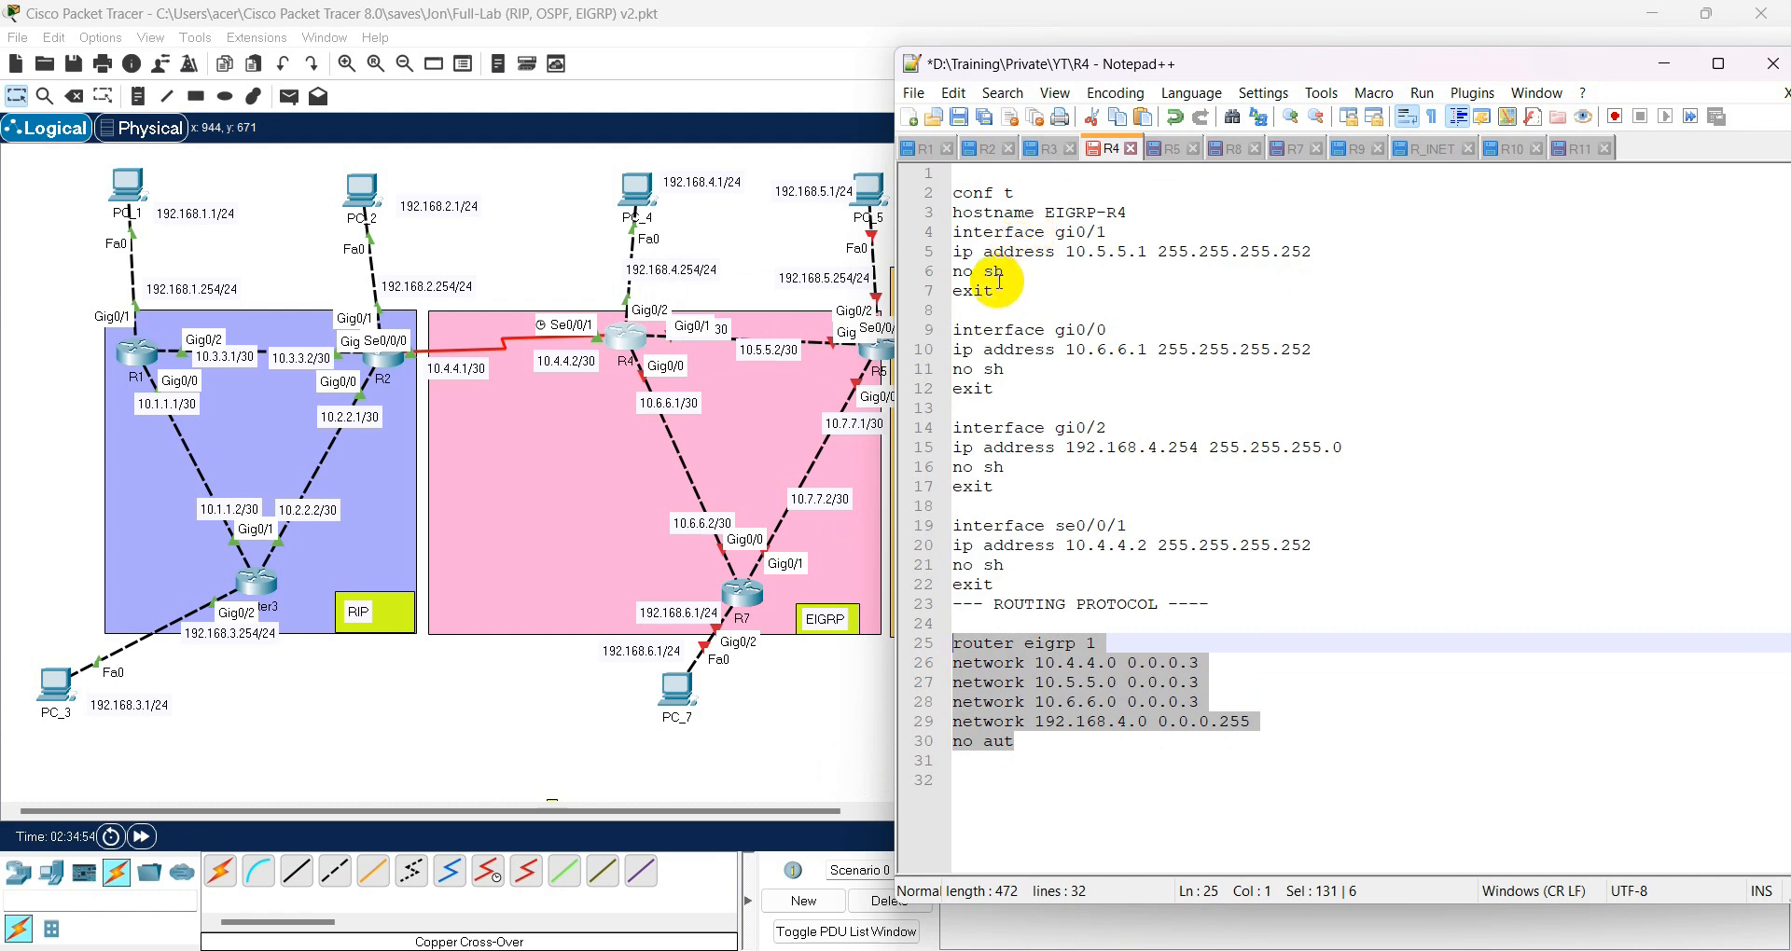
click(1136, 723)
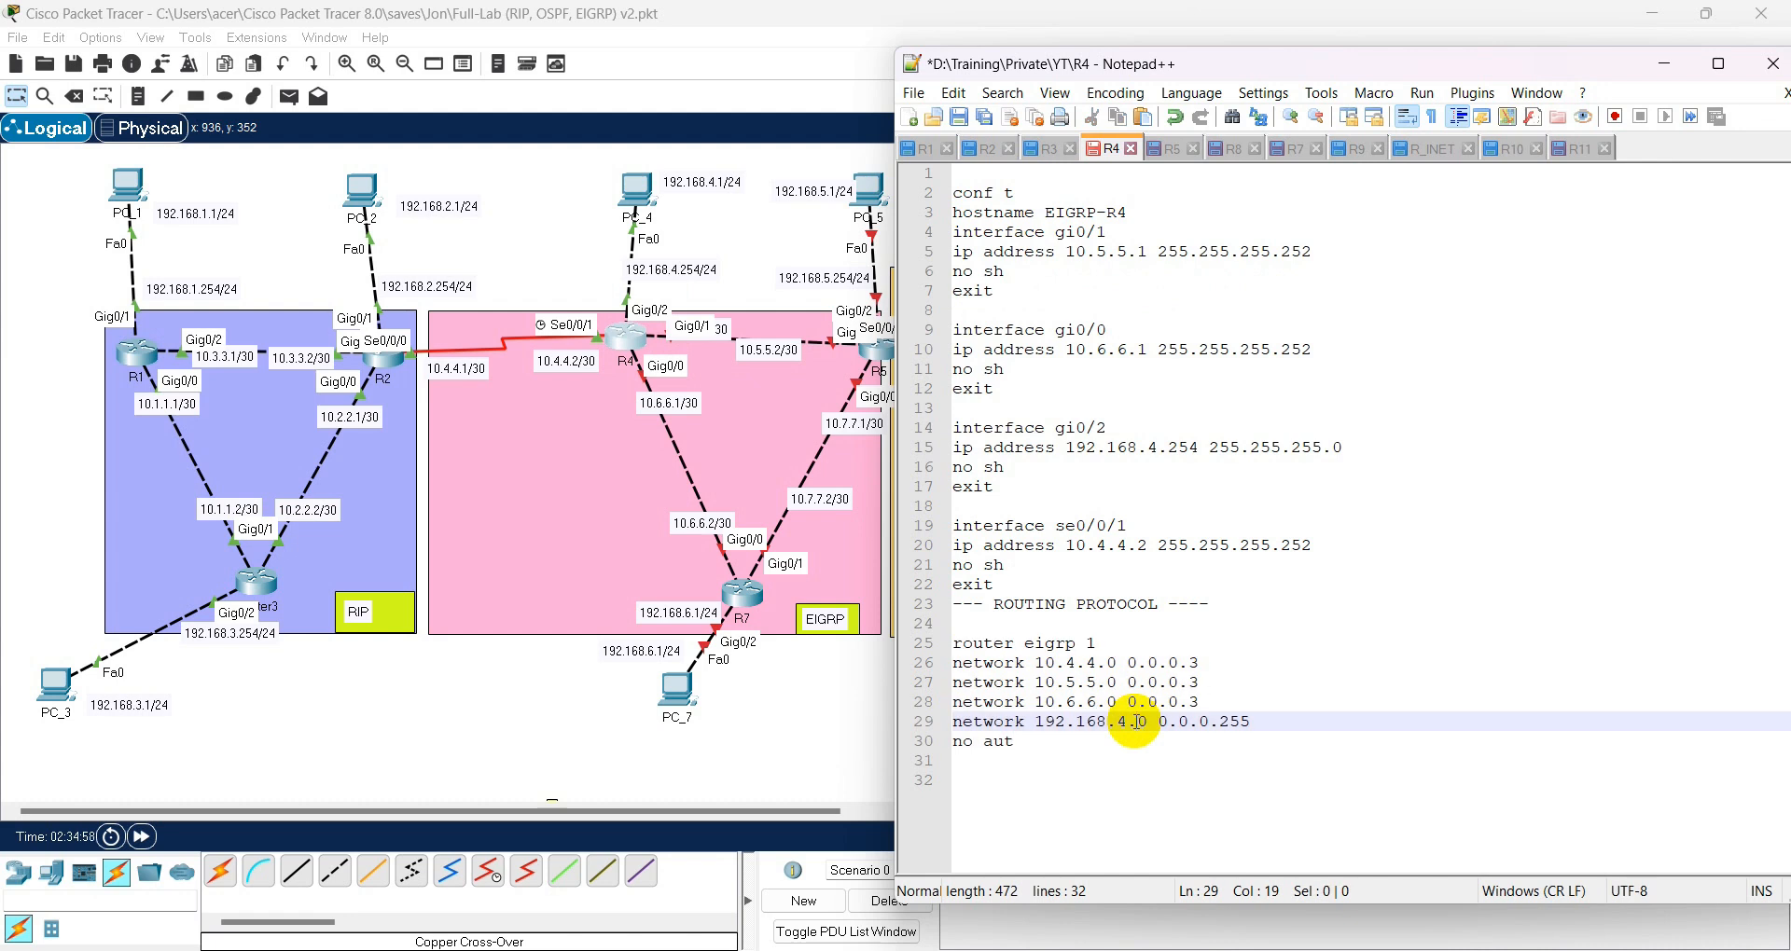
drag(1047, 741, 904, 641)
right_click(1049, 676)
click(1129, 229)
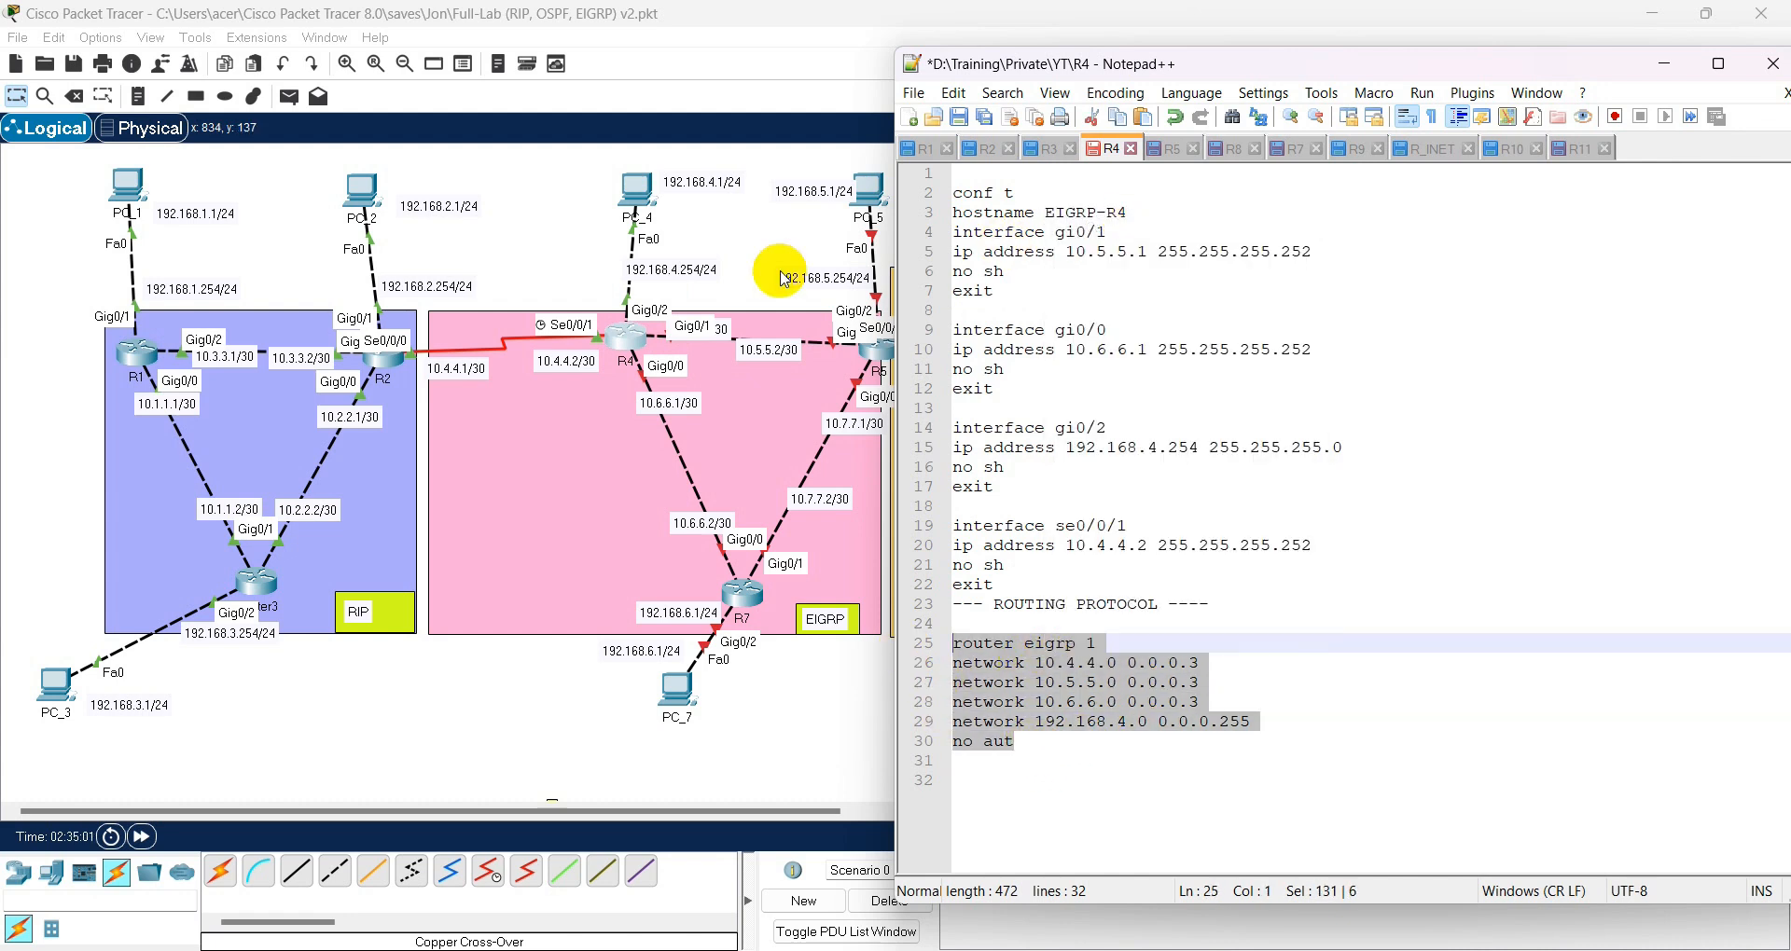
- Return to Packet Tracer and run the copied EIGRP 1 routing block in R4's CLI
click(634, 352)
click(797, 459)
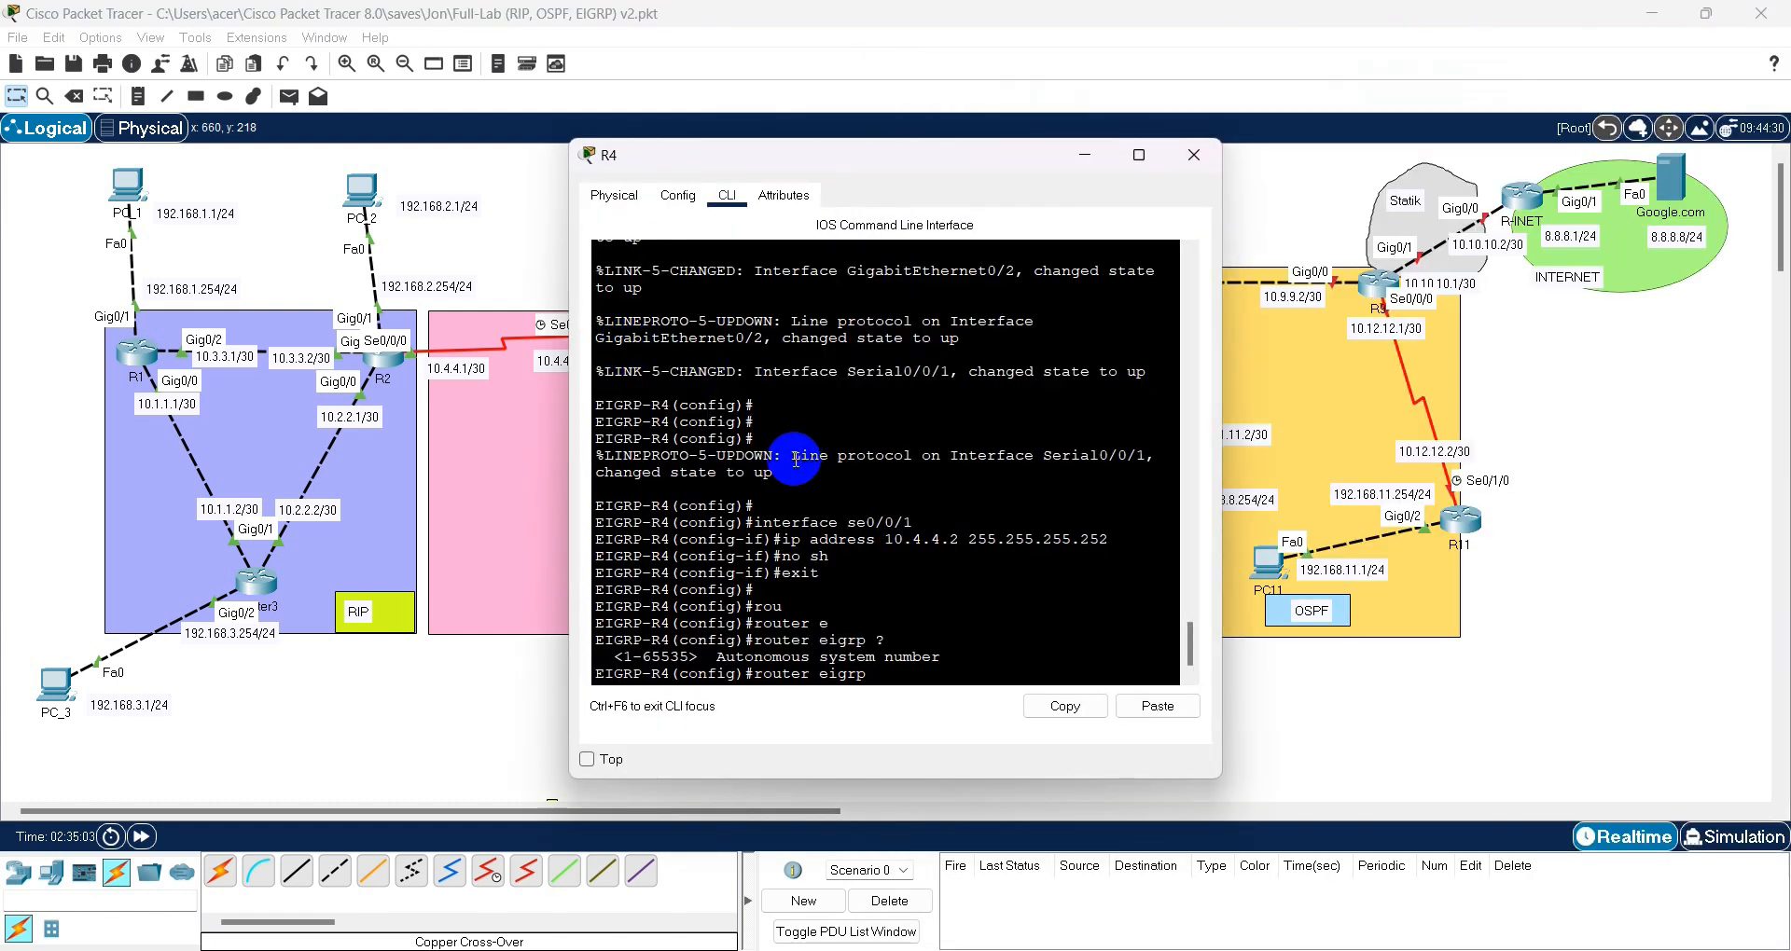
right_click(796, 459)
click(844, 499)
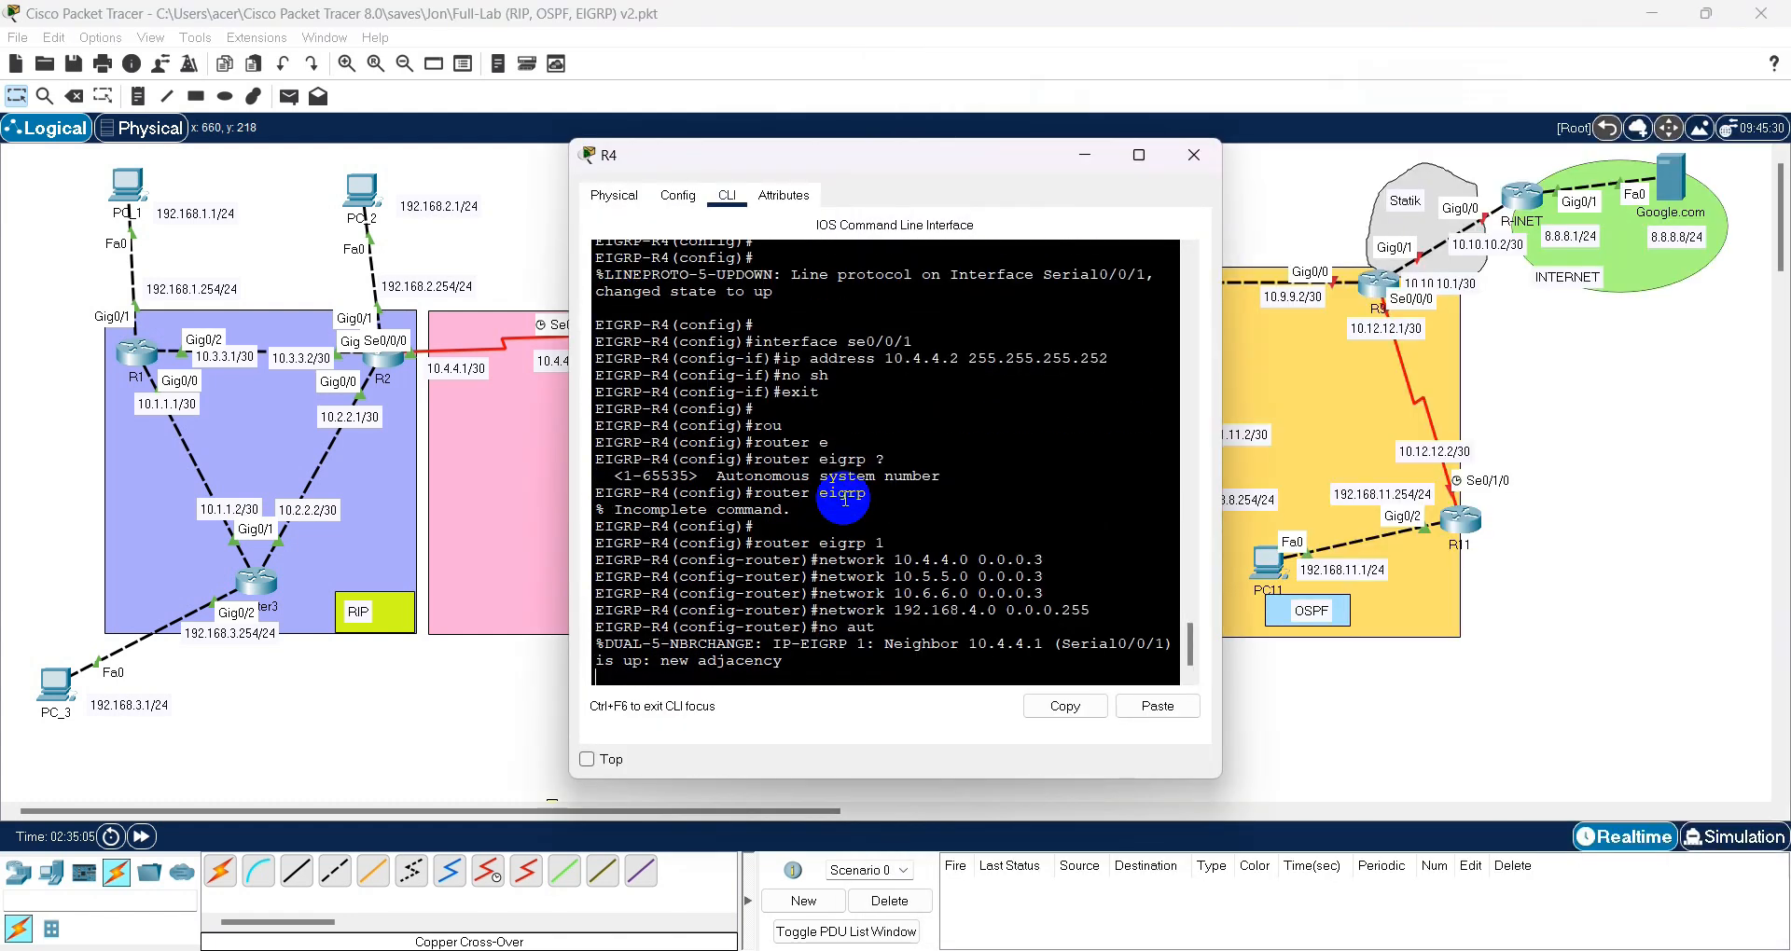
key(Return)
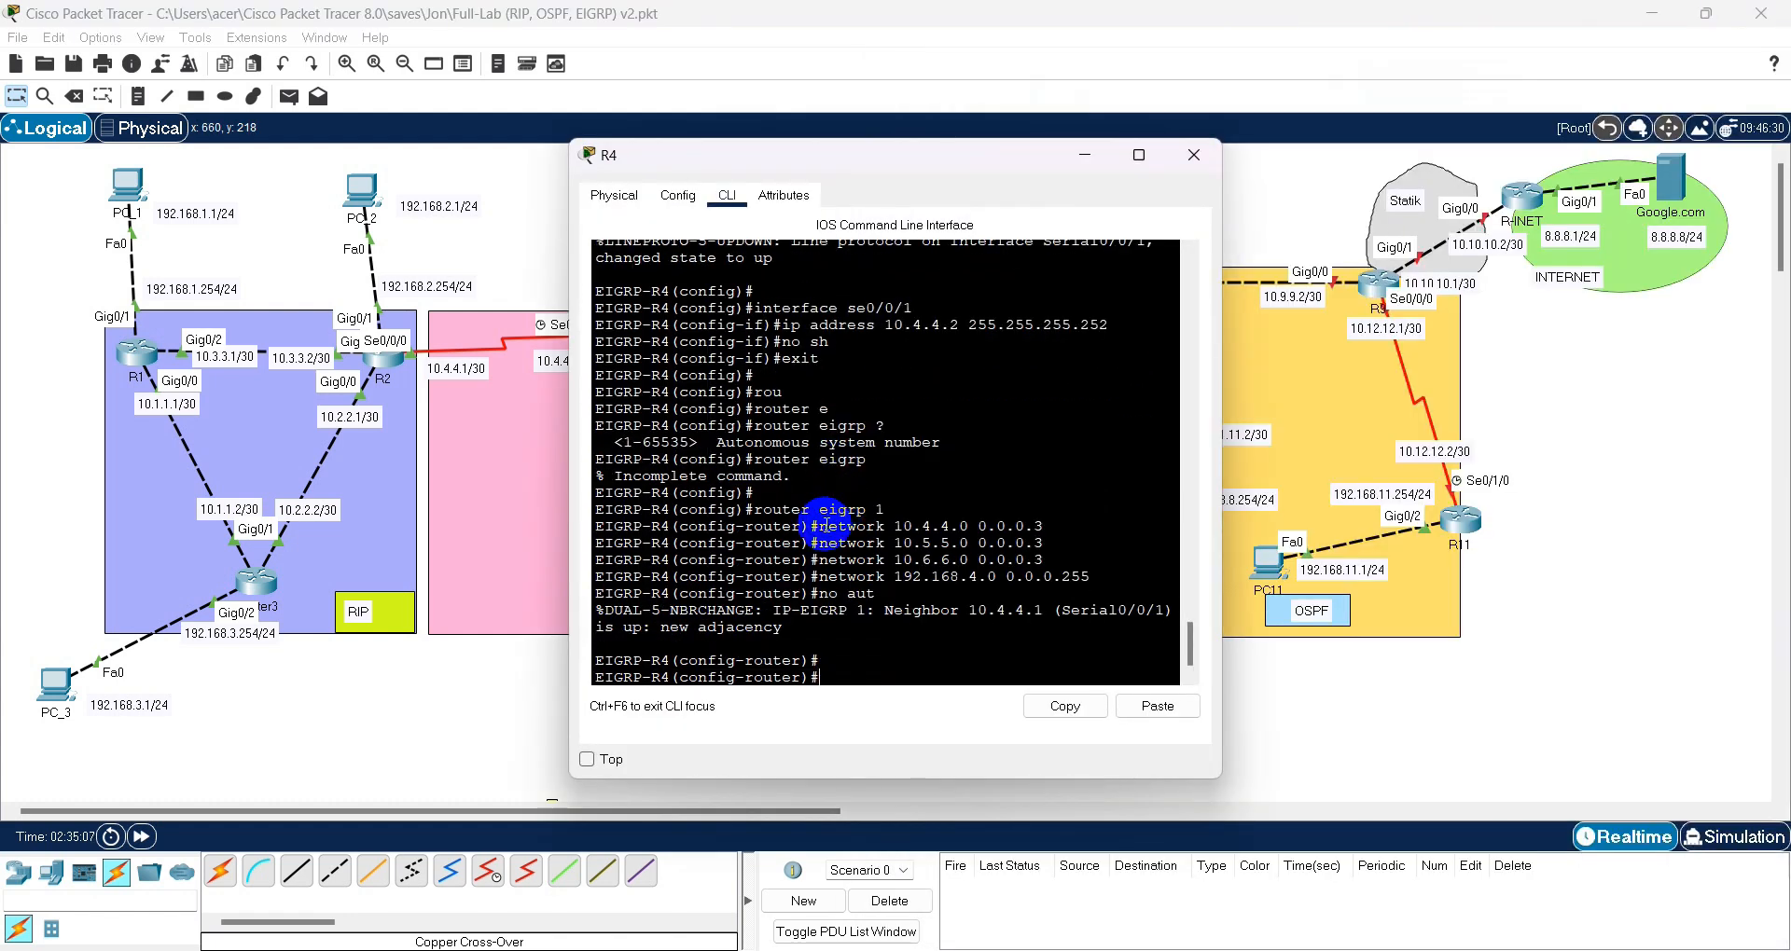
- Switch to Notepad++ and add the line int loo 0 beneath the se0/0/1 block in the R4 script
click(1360, 767)
click(1203, 949)
click(1092, 706)
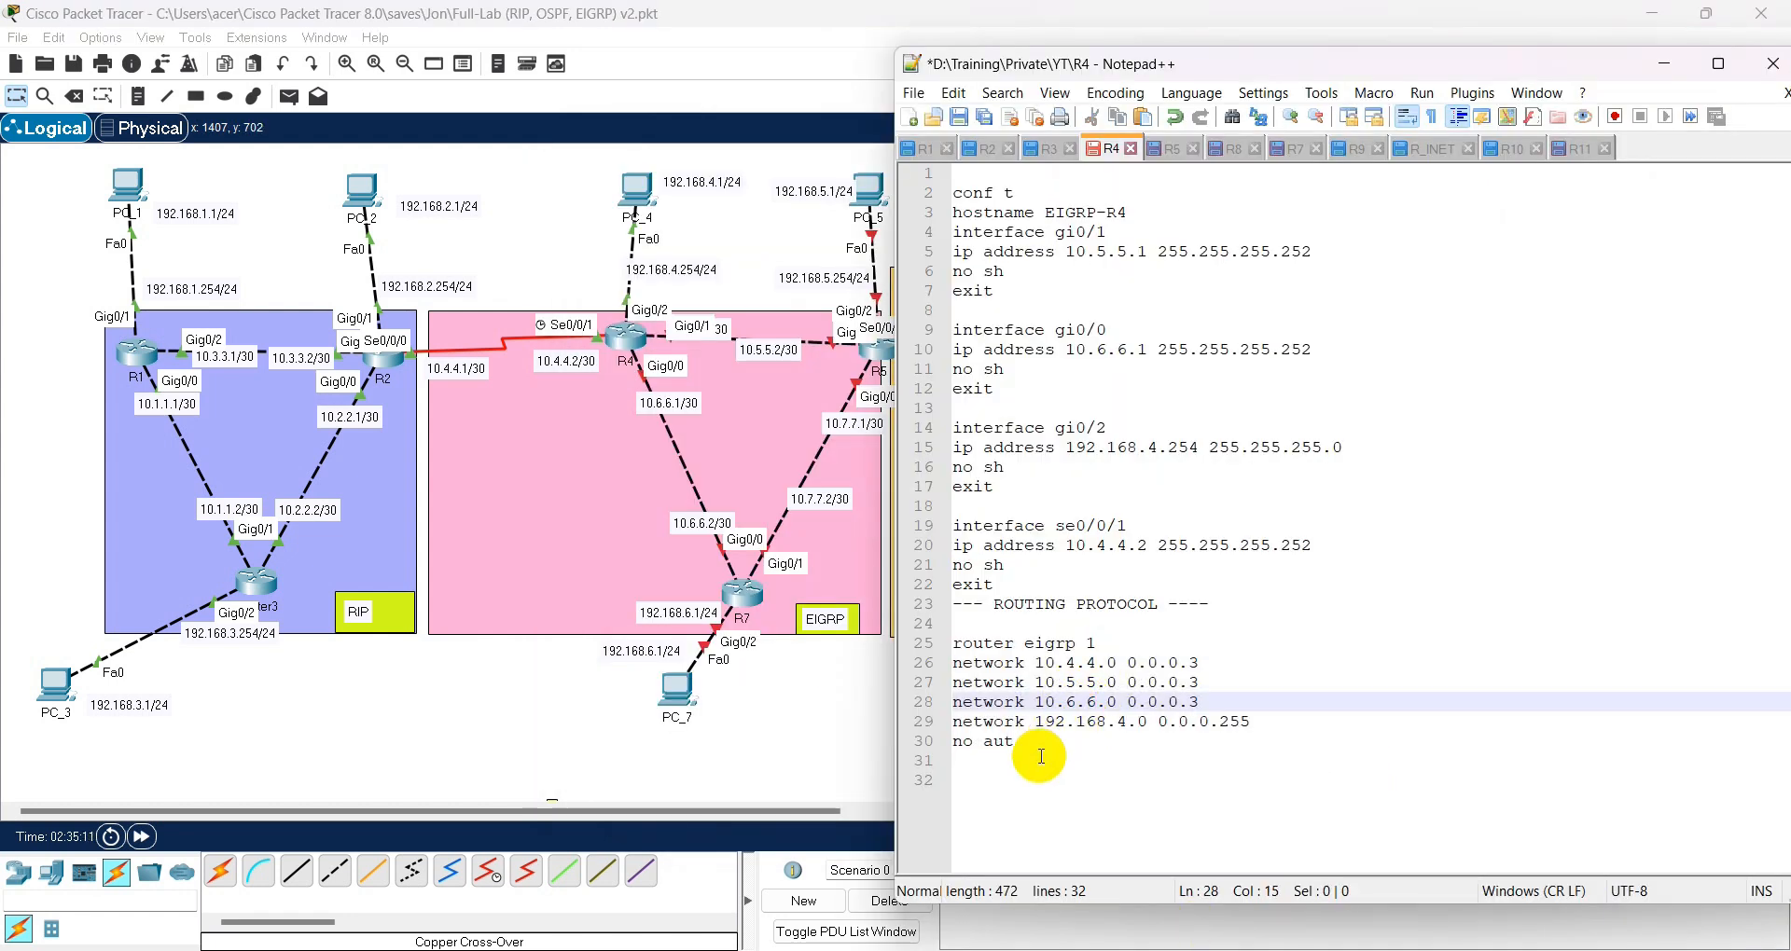
click(1039, 585)
key(Return)
key(Return)
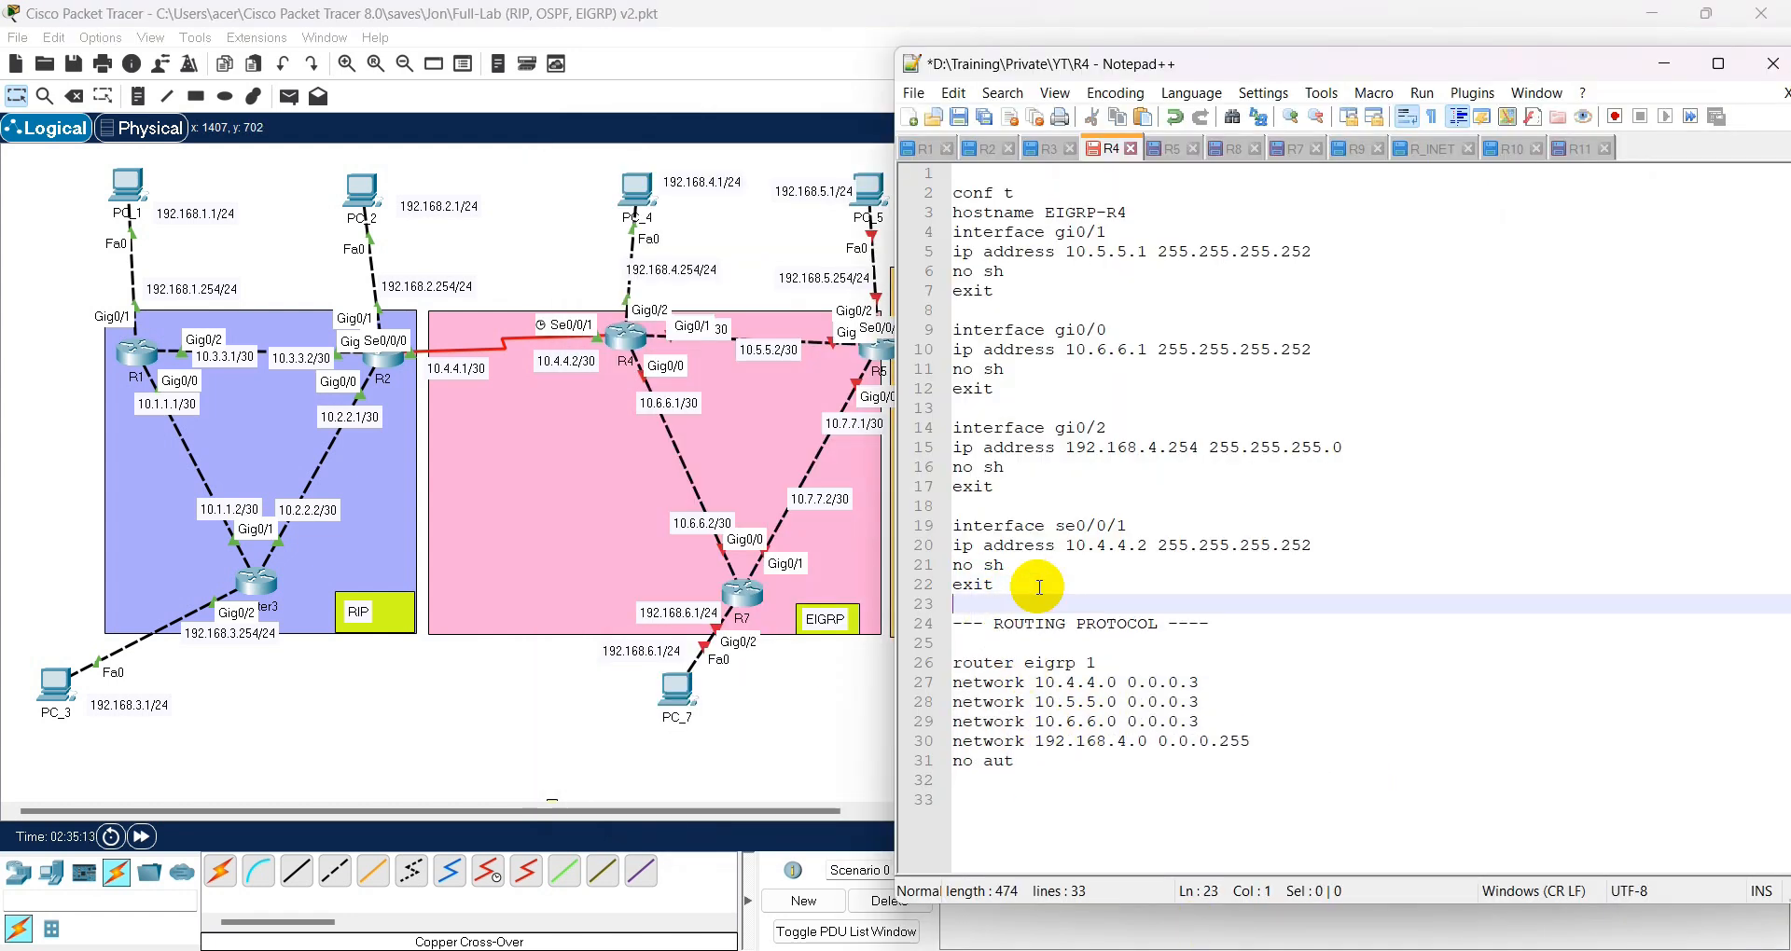
text(int lo)
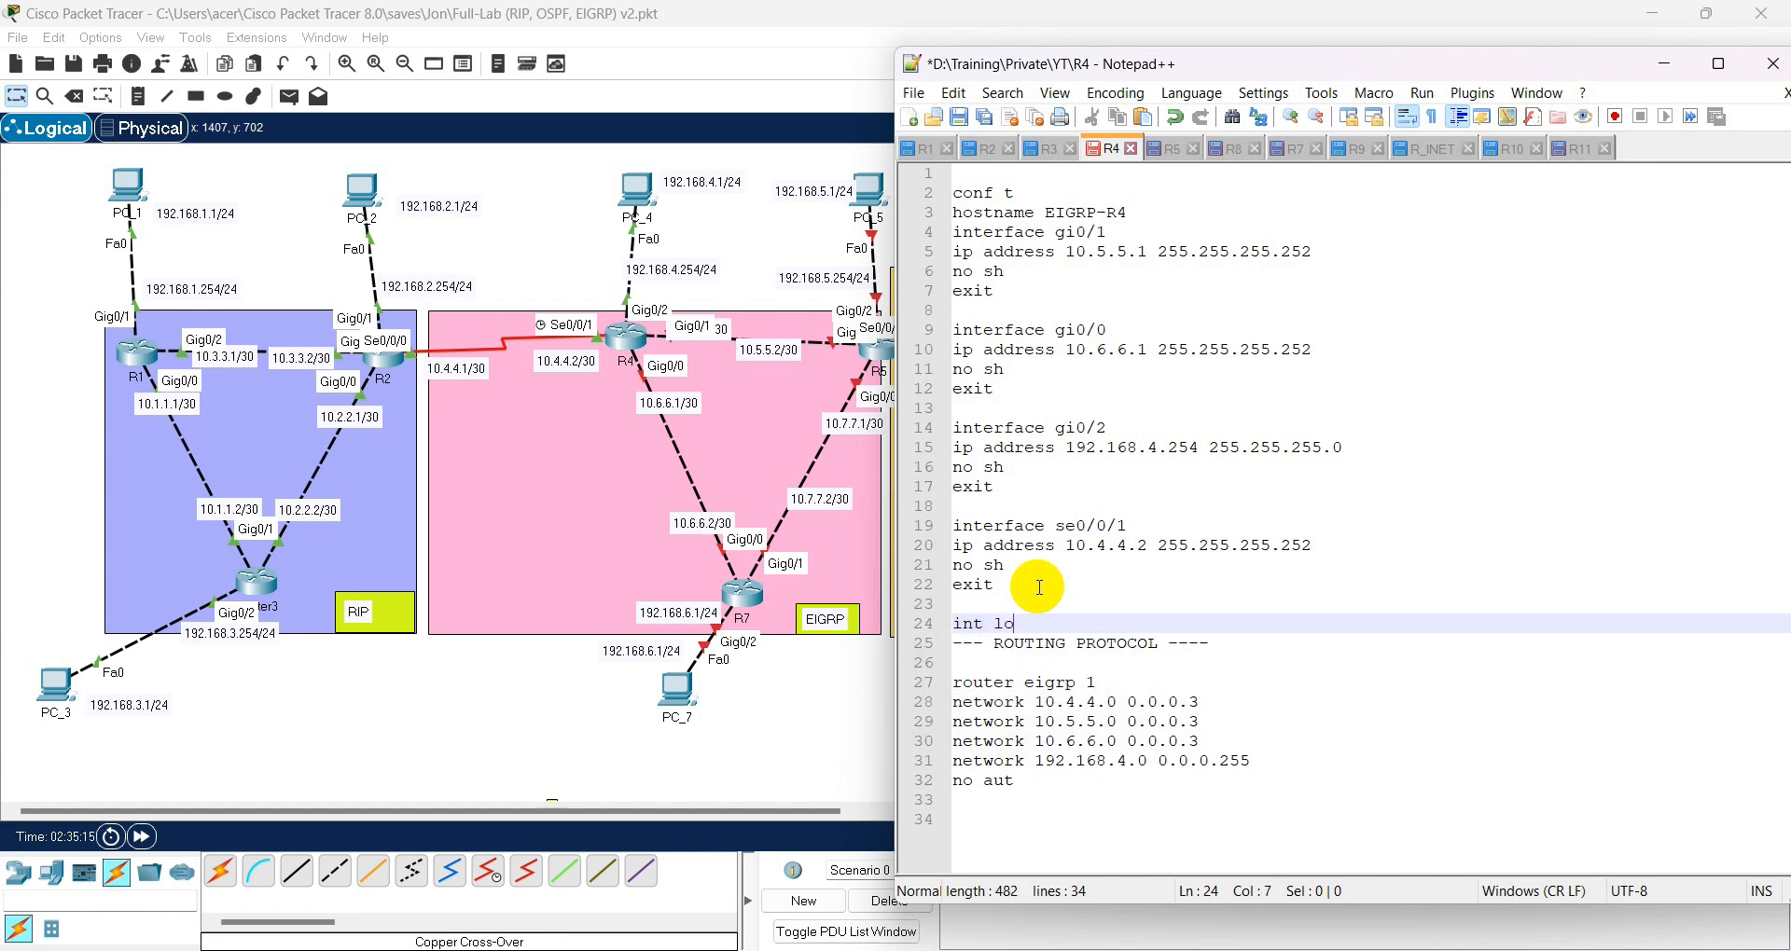
text(o 0)
key(Return)
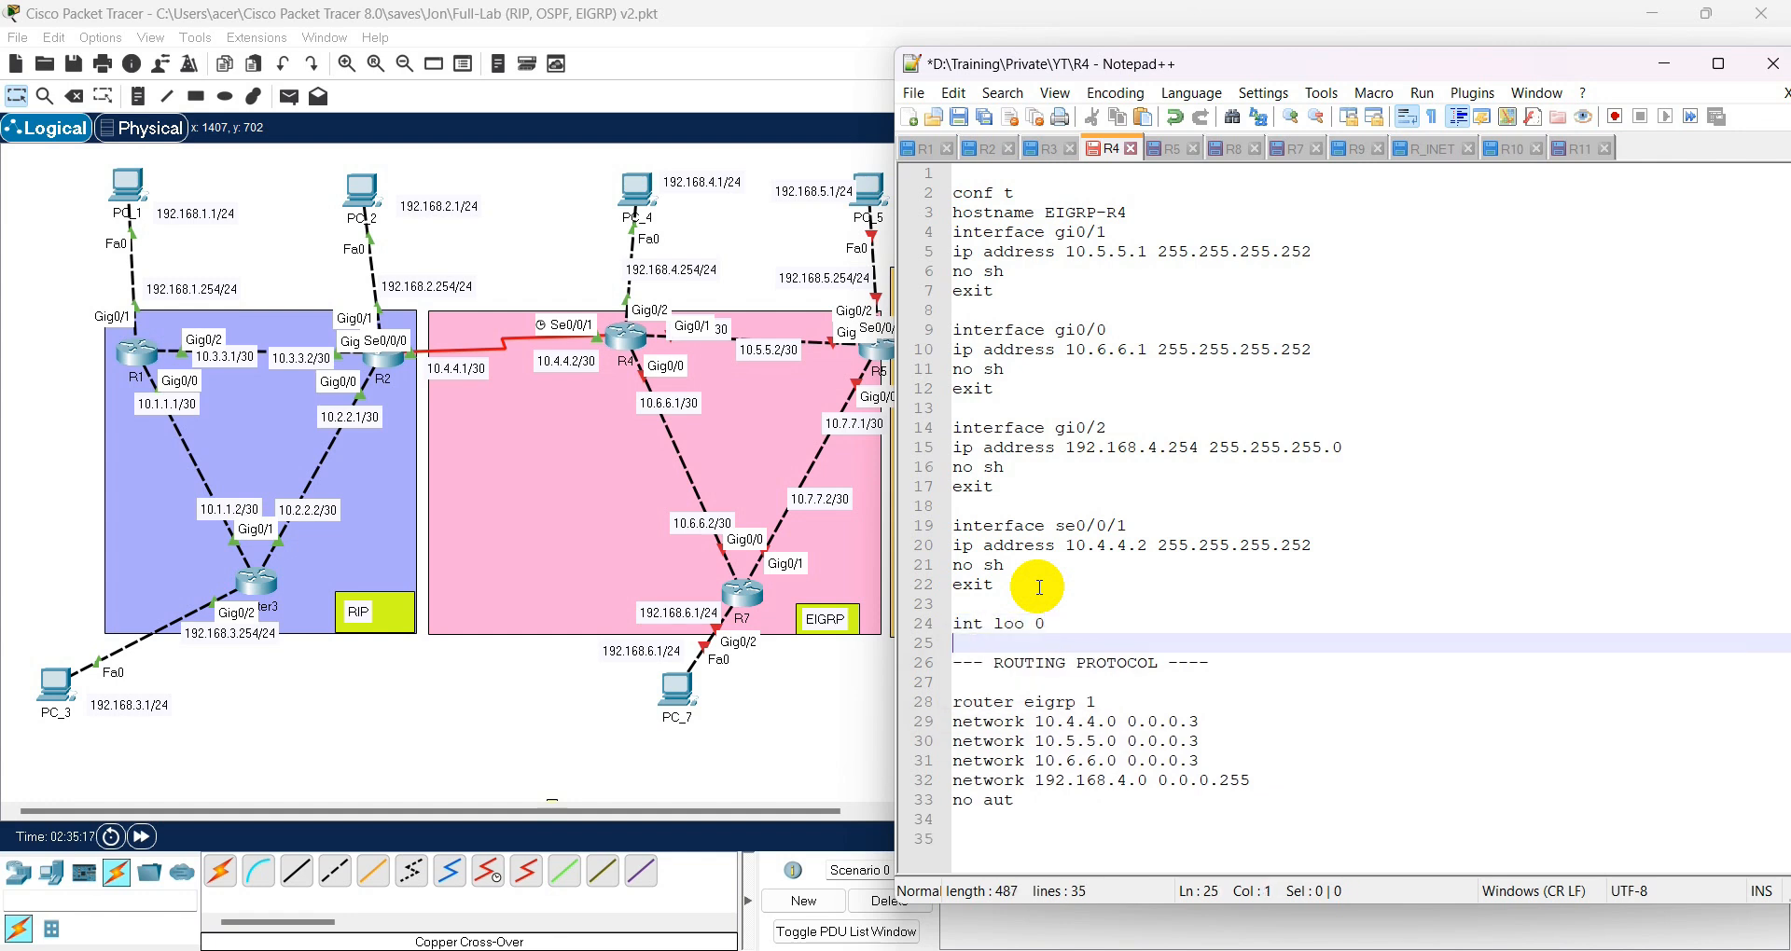
- Complete the script's loopback 0 block with ip add 172.16.4.4 255.255.255.255 and exit
text(ip add)
text(172.16)
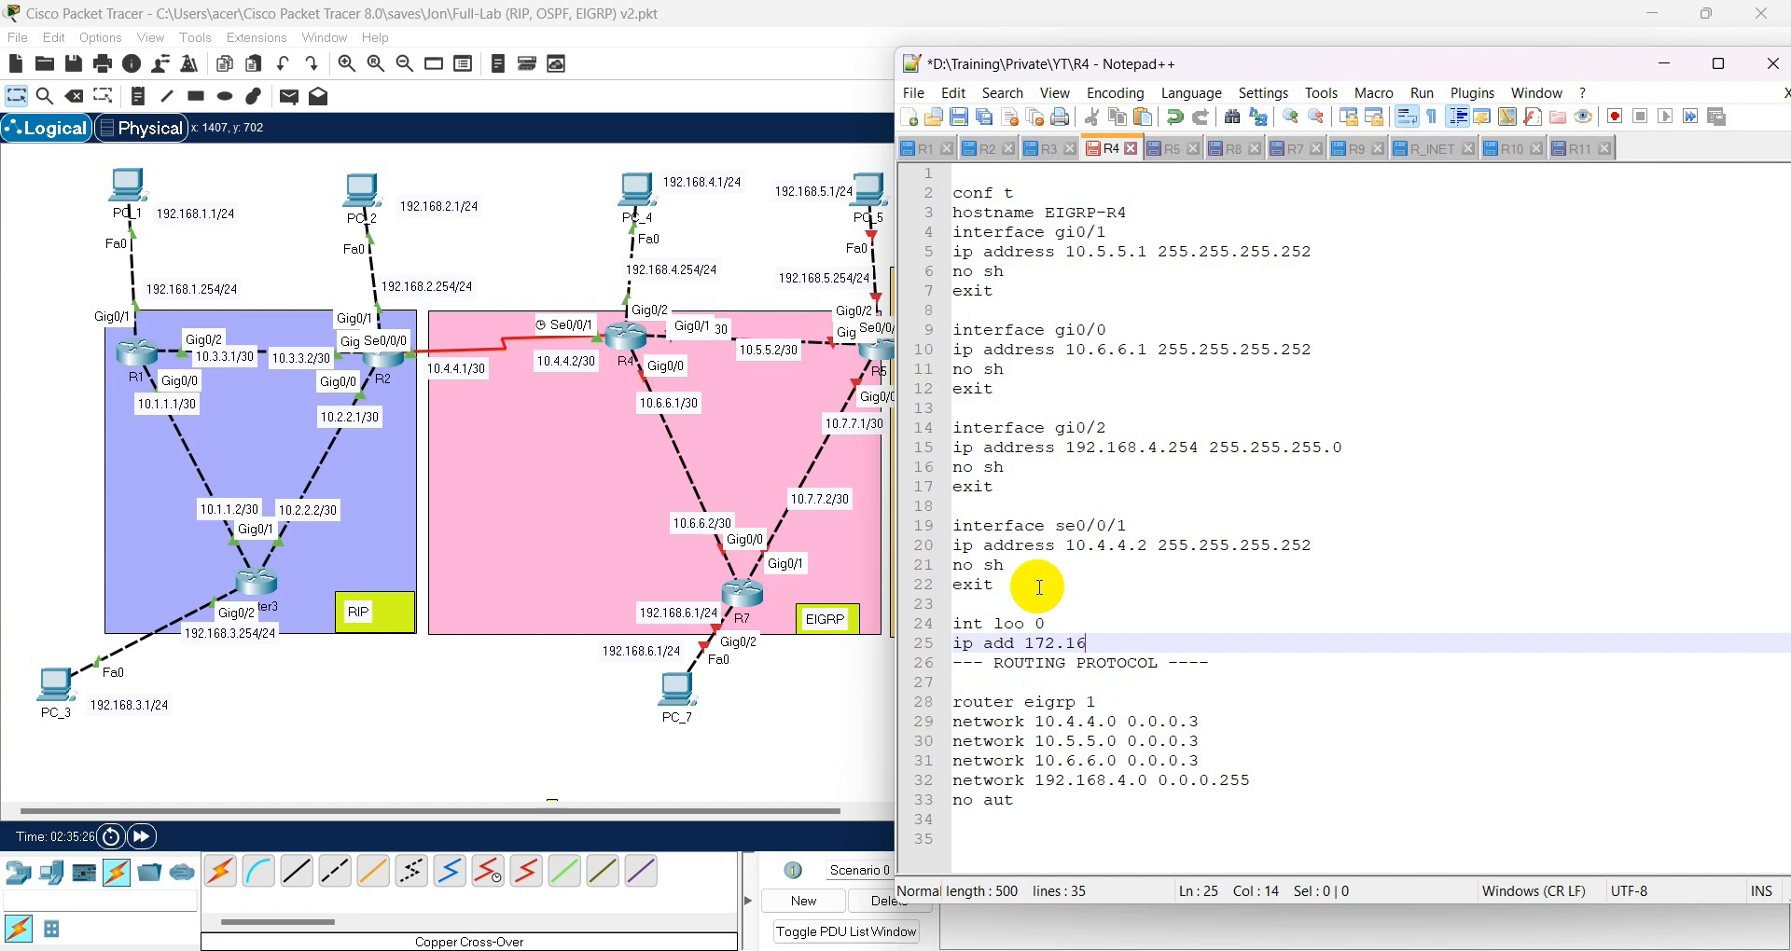
text(.4.4 255.255.255.255)
key(Return)
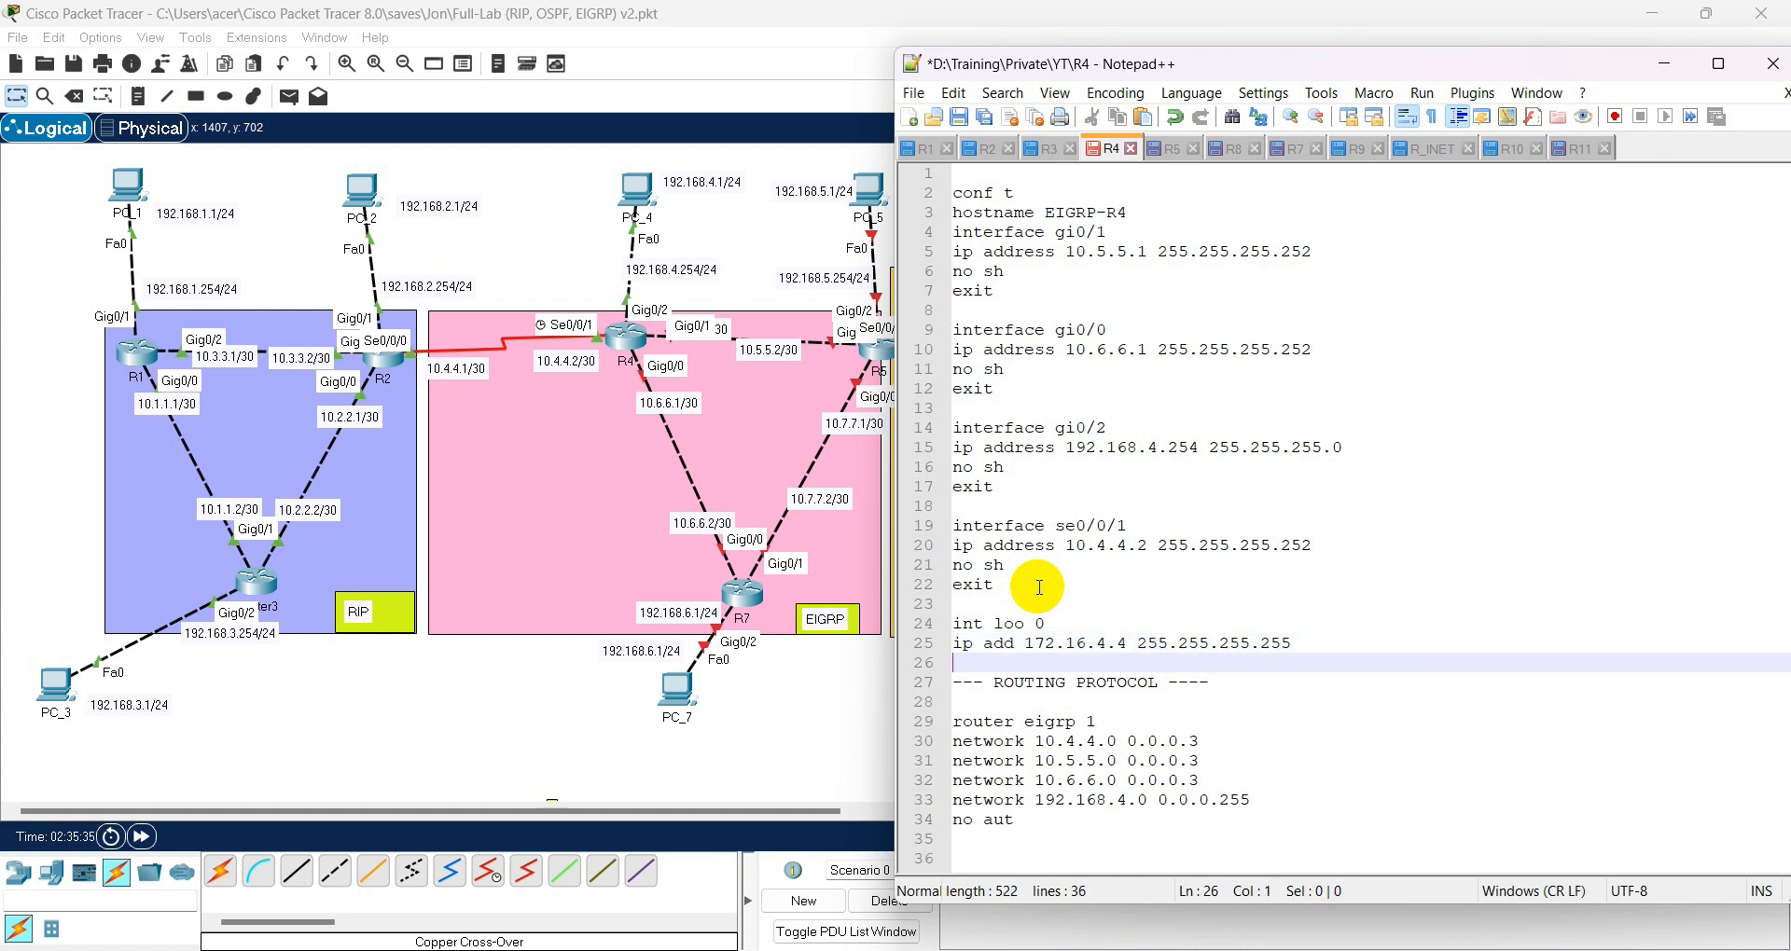
text(exit)
key(Return)
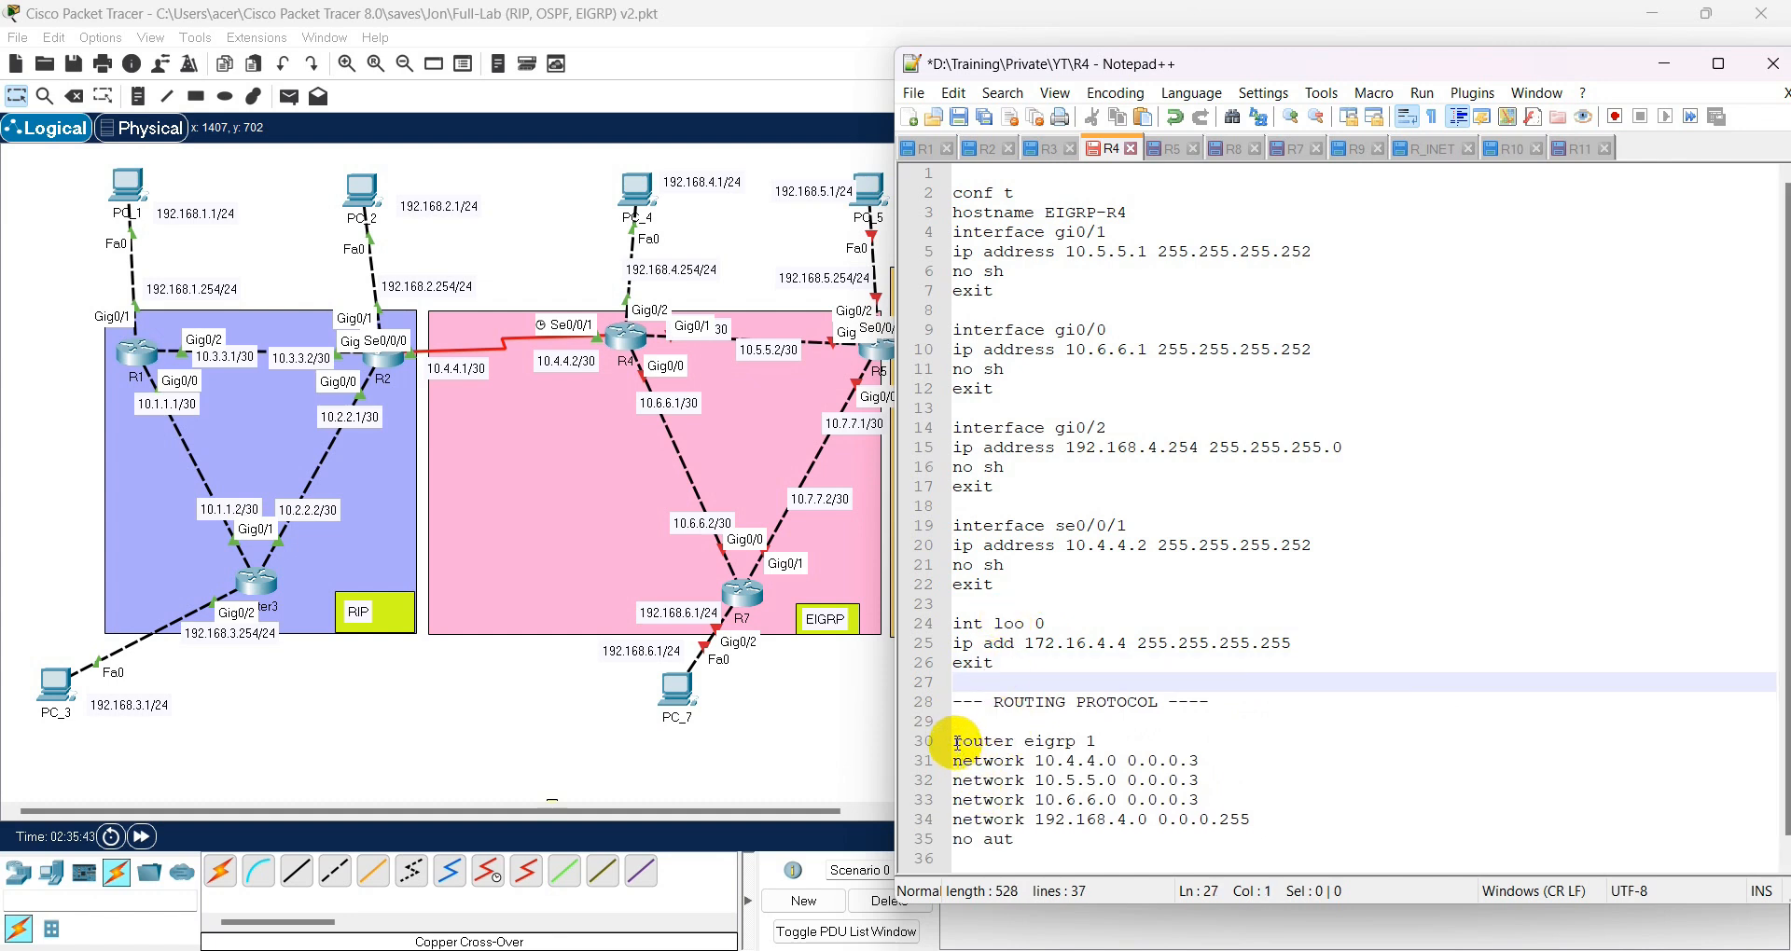
- Add a router eigrp 1 block with network 172.16.4.4 0.0.0.0 and exit below the loopback block in the R4 script
key(Return)
text(r)
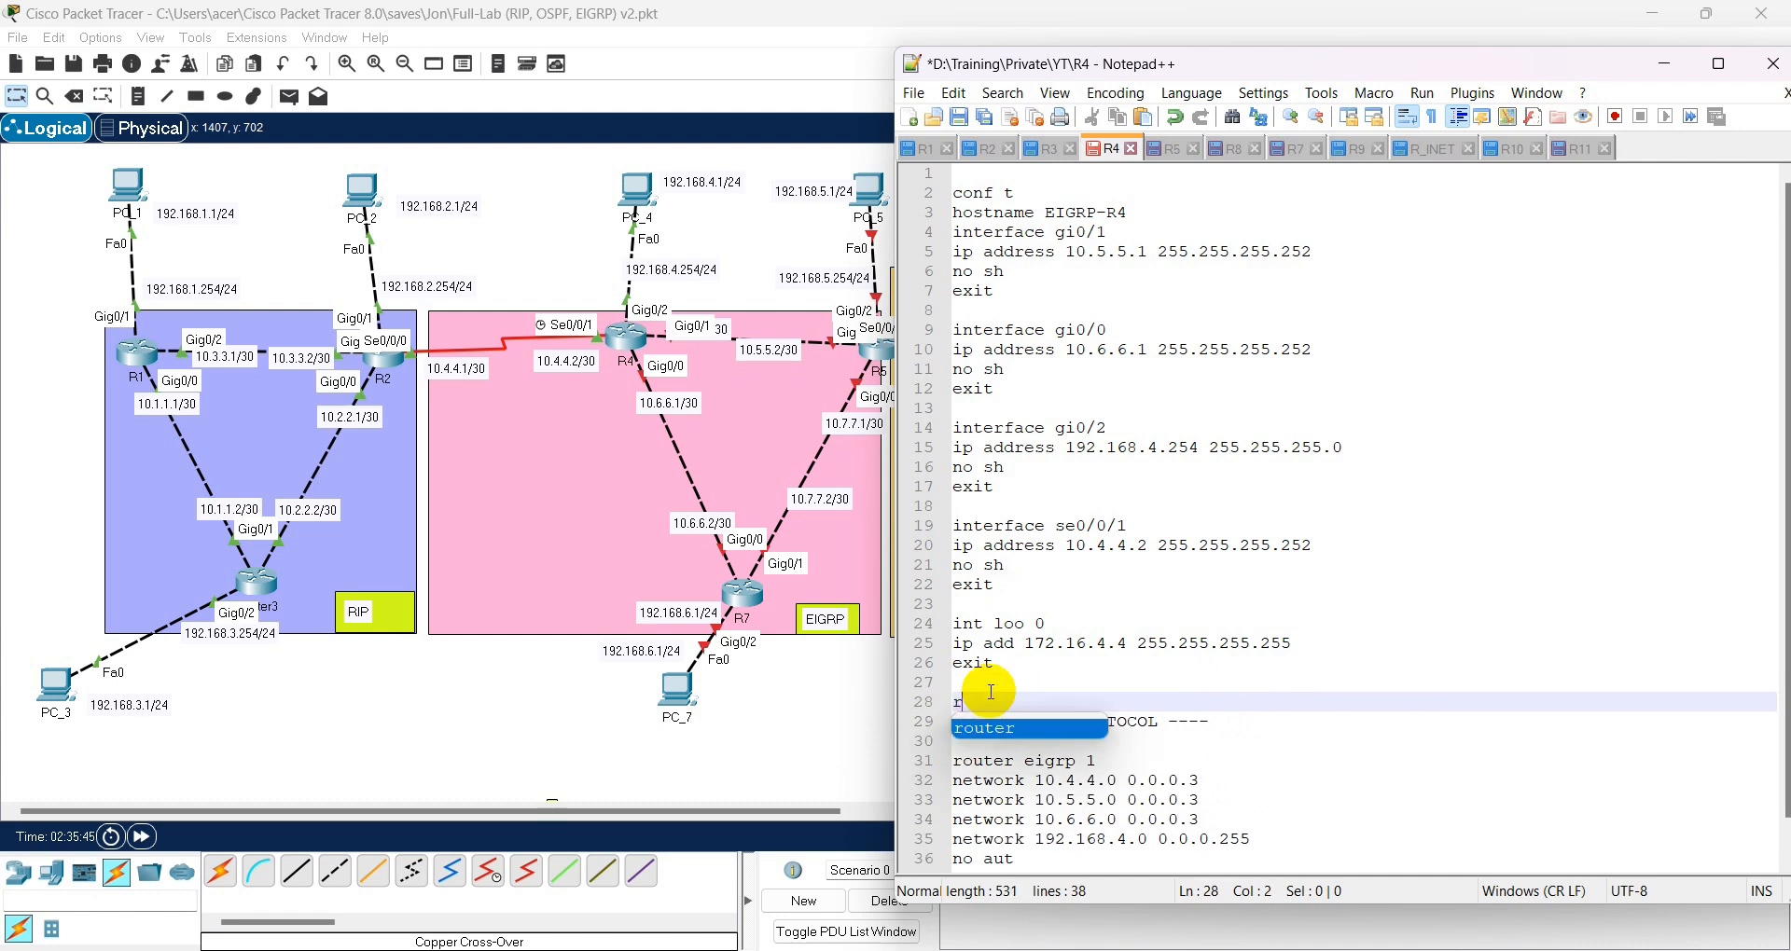
text(outer eigrp 1)
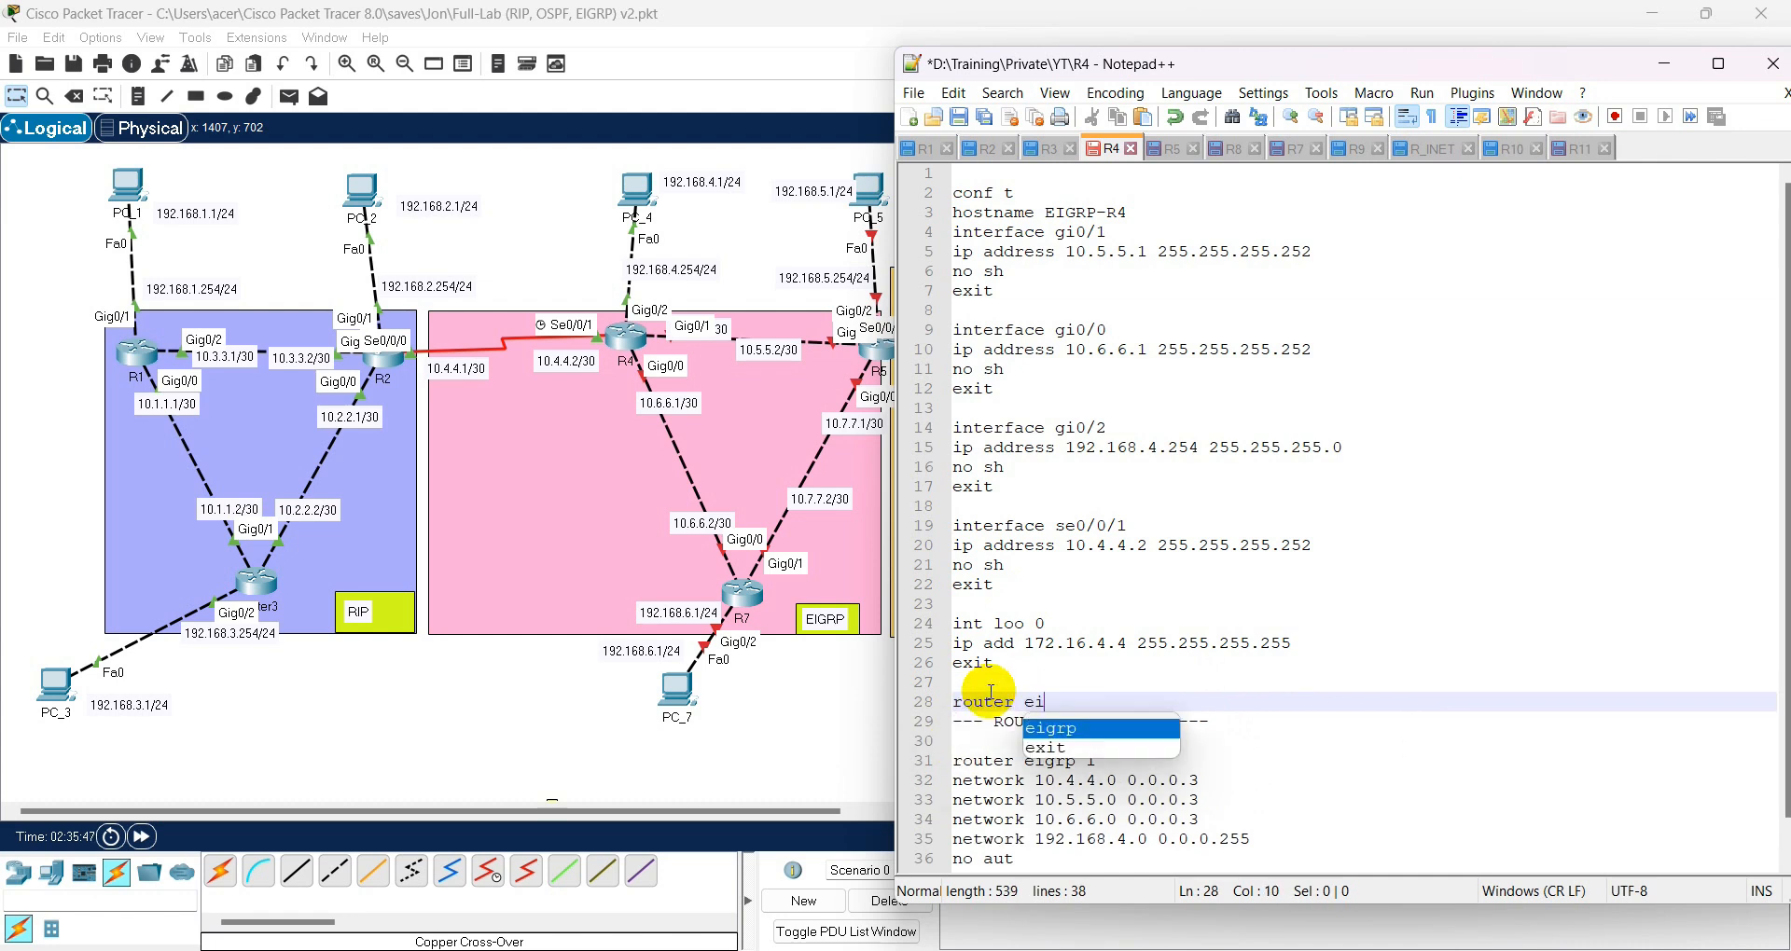
key(Return)
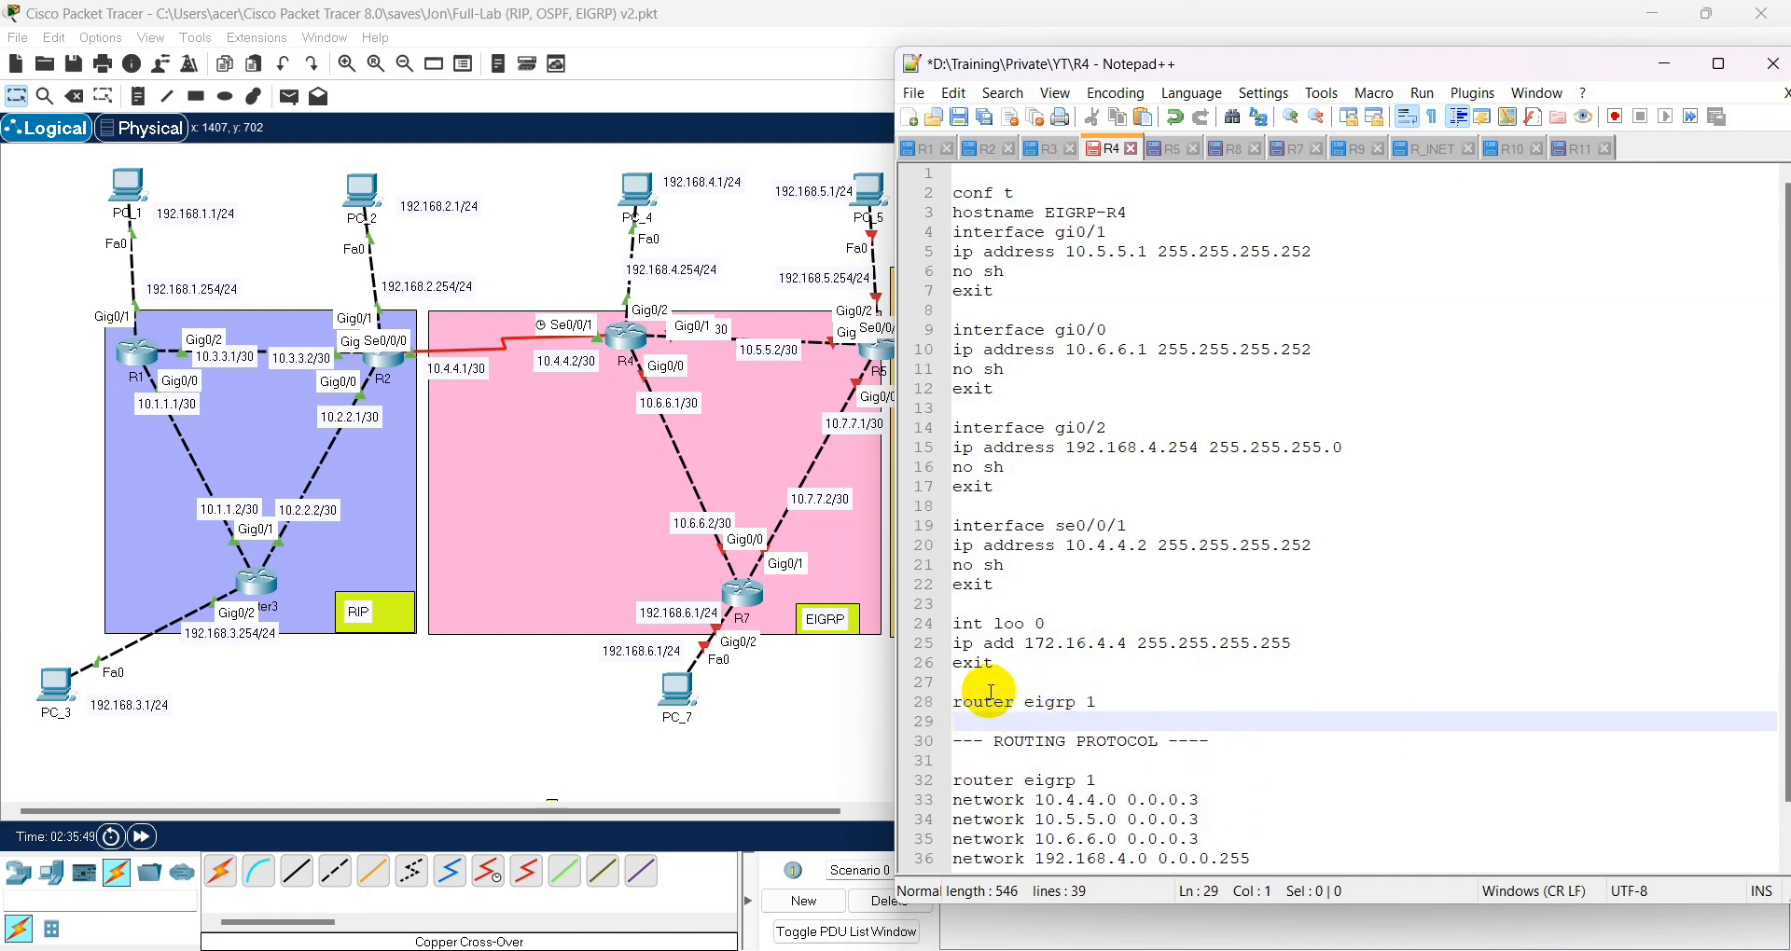
text(network 172.16.4.4 0.0.0.0)
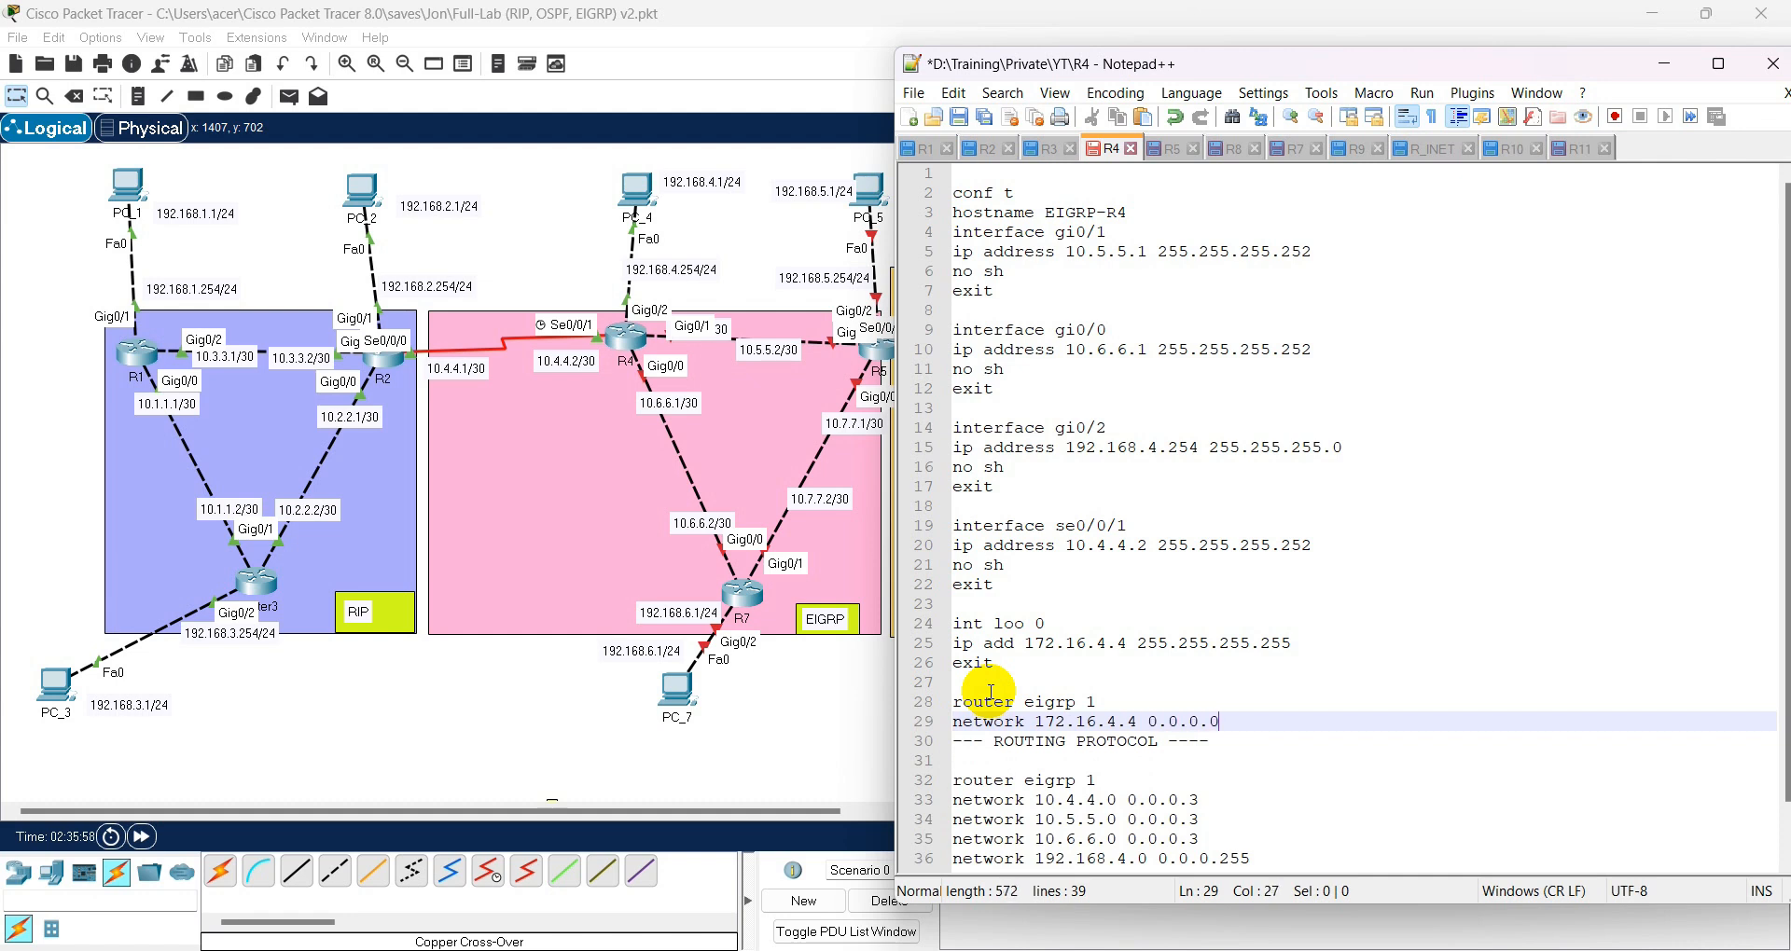
key(Return)
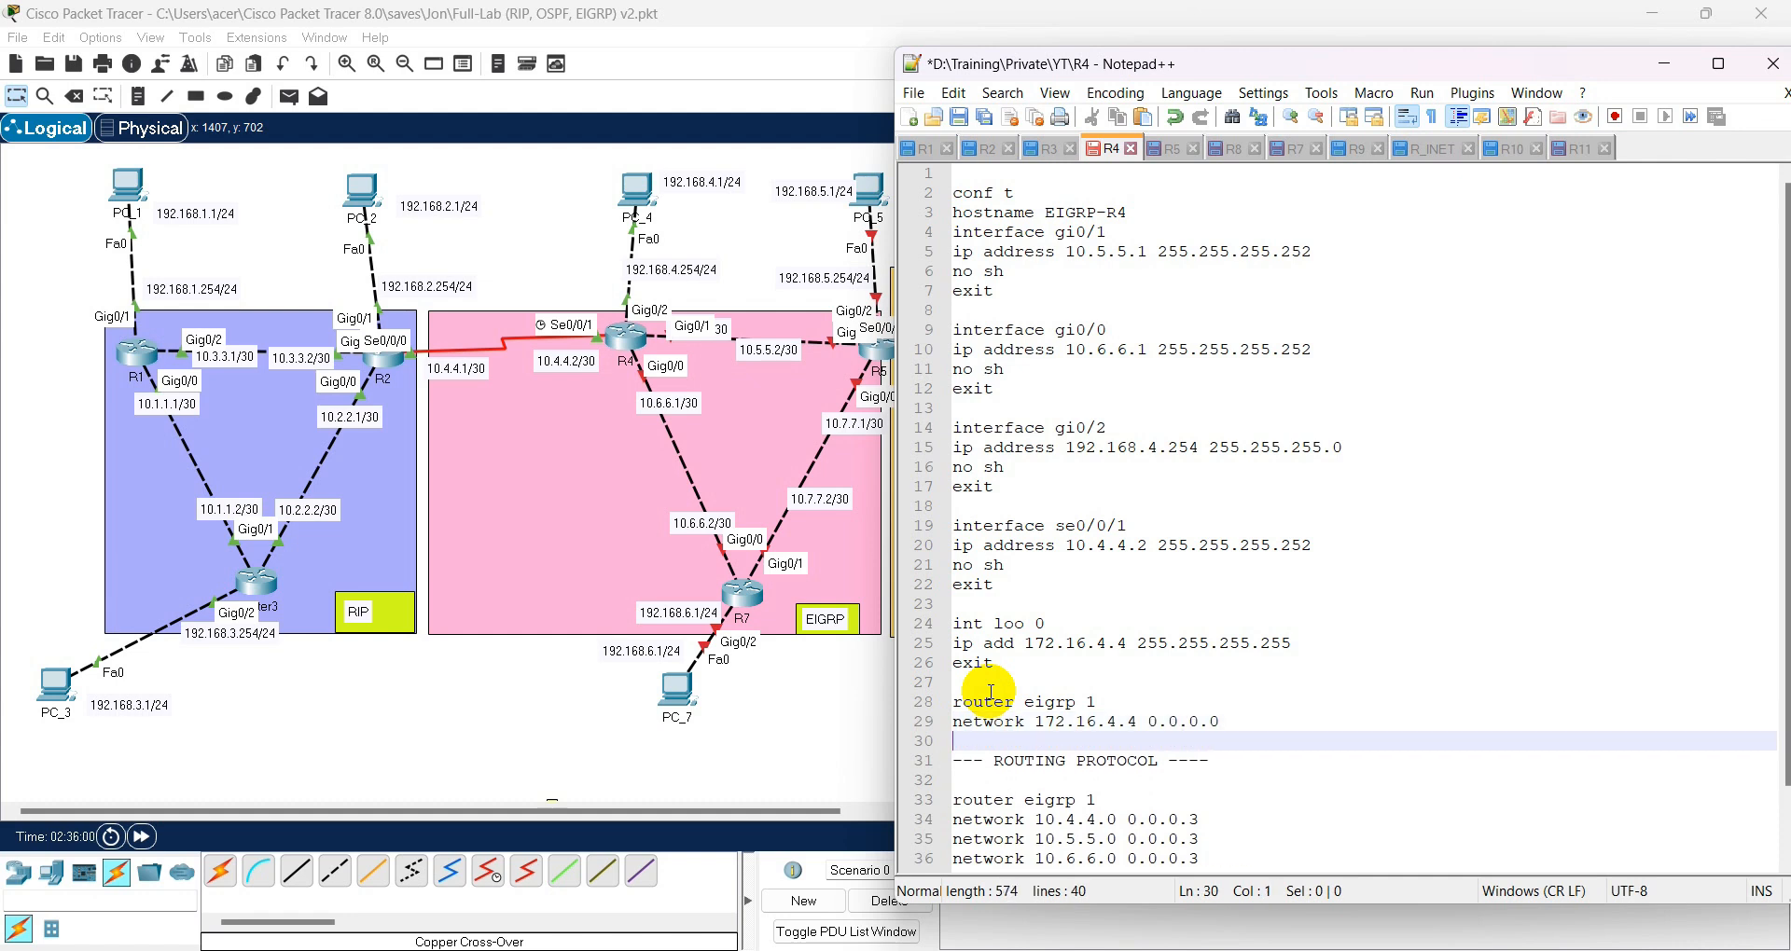
text(exit)
key(Escape)
drag(1292, 643, 1140, 646)
click(1218, 740)
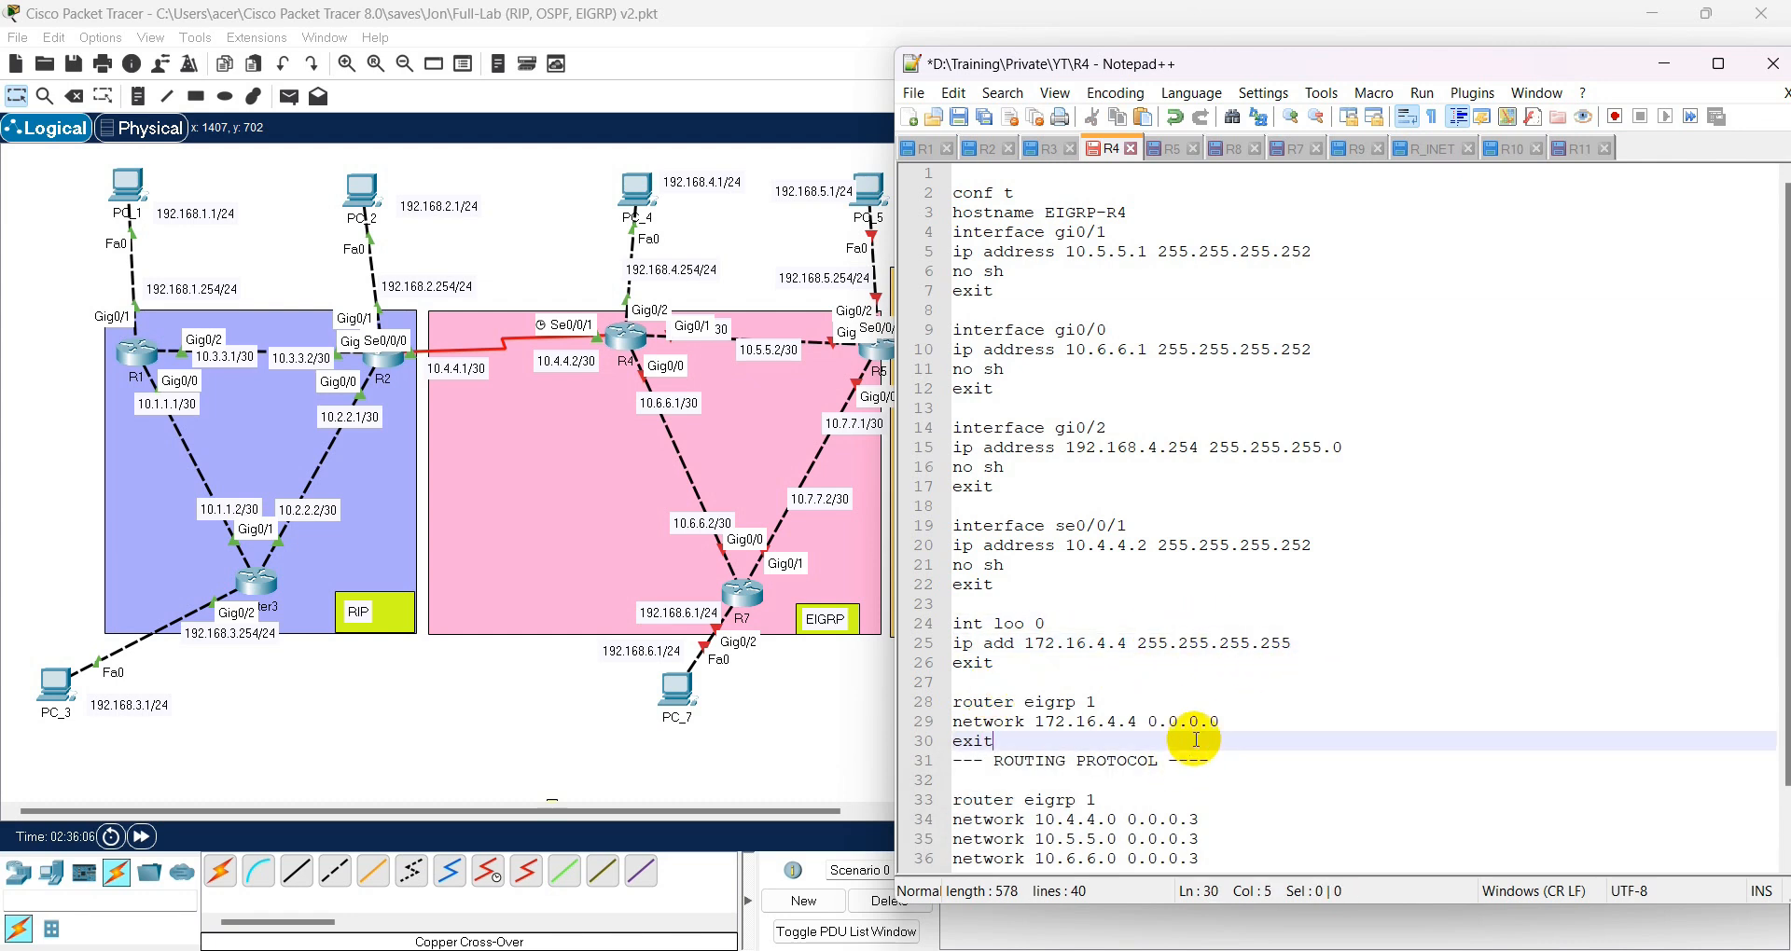
- Copy the R4 script lines from int loo 0 through the exit of the new EIGRP block
drag(1006, 743, 916, 627)
right_click(984, 644)
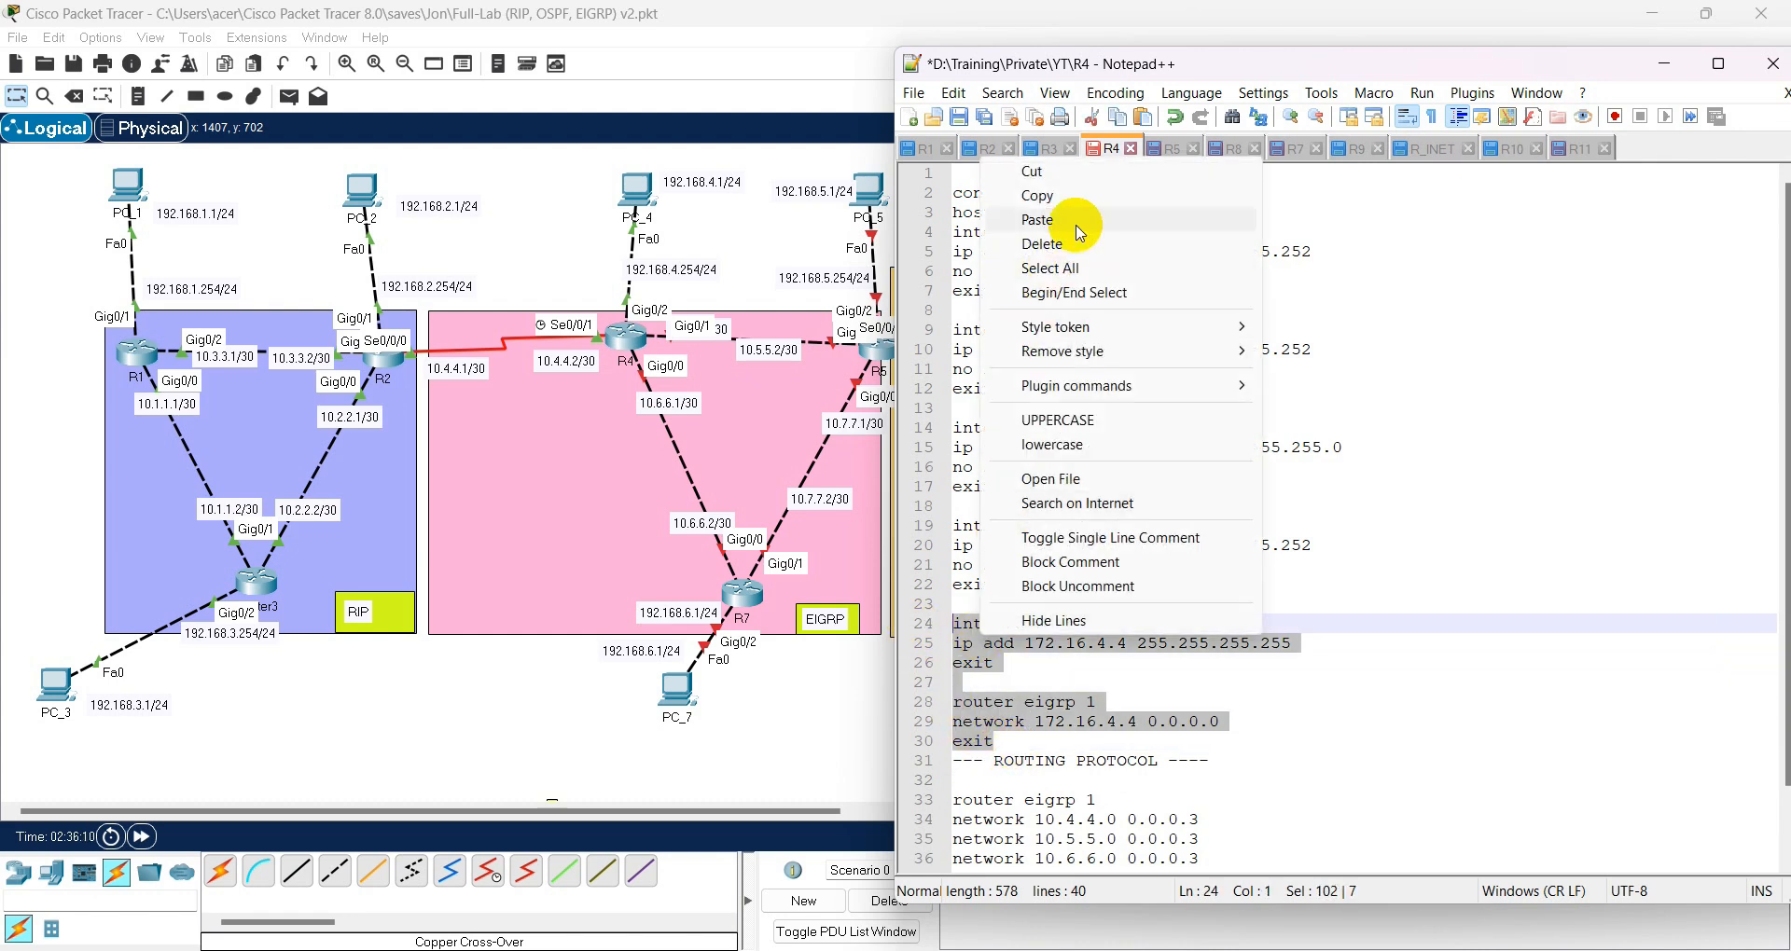
click(1037, 196)
- Return to Packet Tracer and leave EIGRP router configuration mode in R4's CLI with ex
click(626, 338)
click(835, 496)
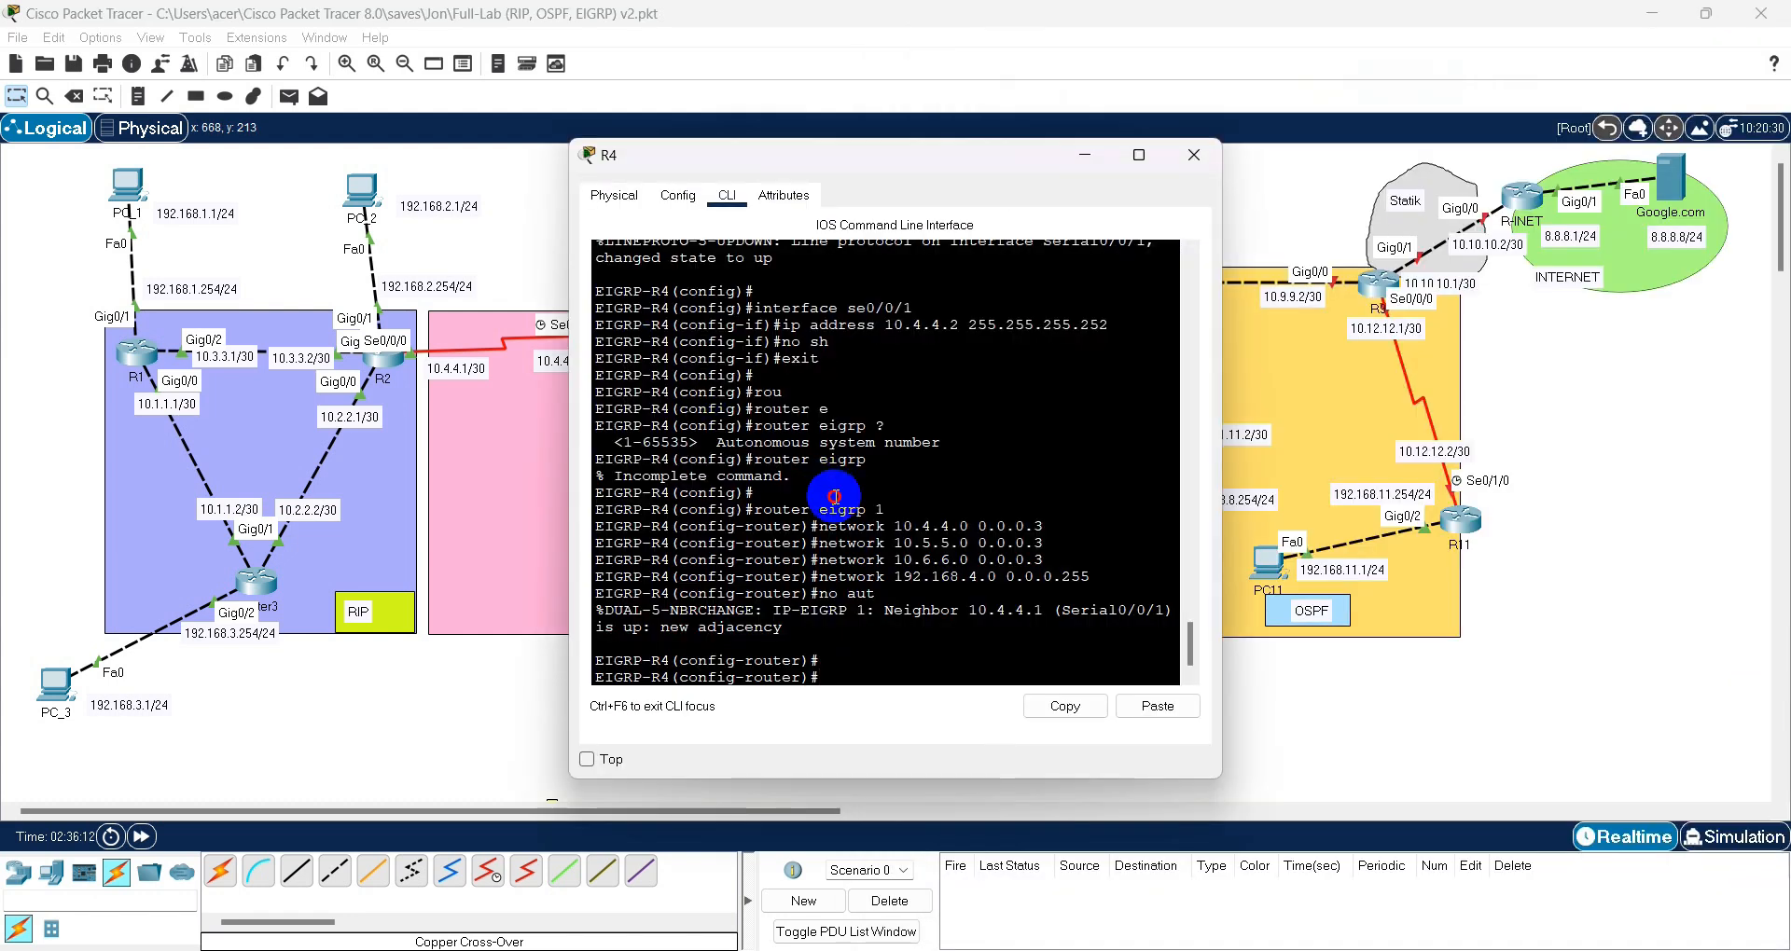
key(Return)
key(Return)
text(ex4)
key(Return)
key(Return)
key(Return)
text(ex)
key(Return)
key(Return)
key(Return)
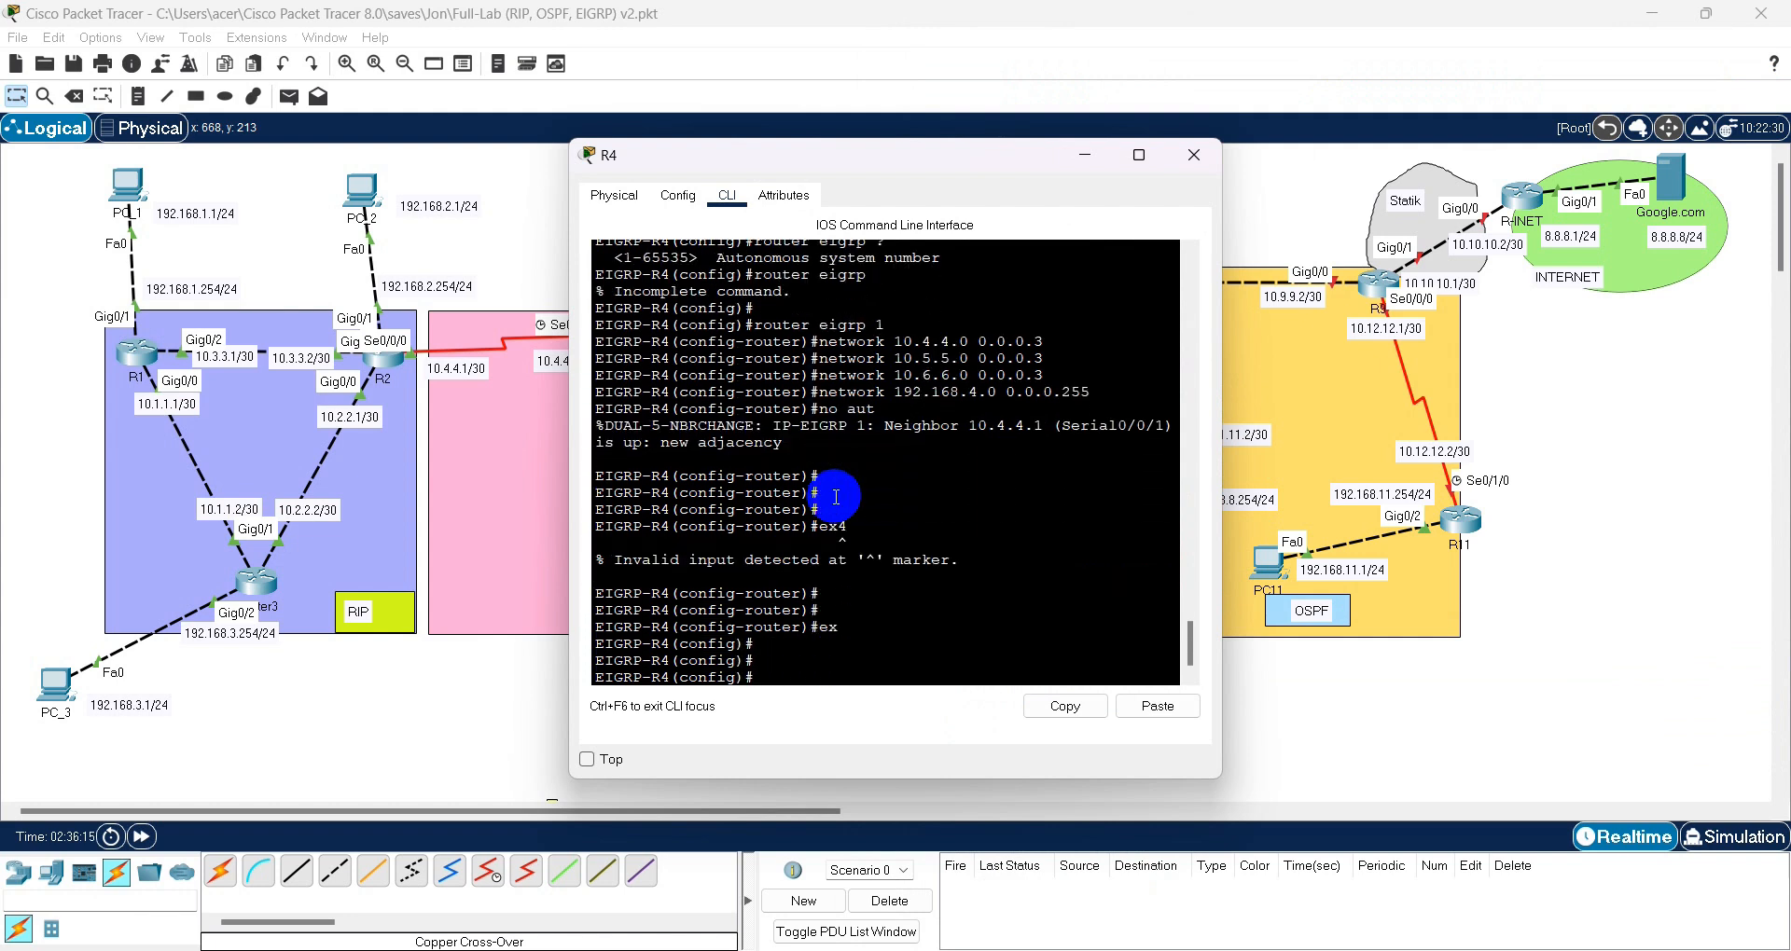
- Run the copied loopback 0 and EIGRP 1 network commands in R4's global configuration mode
right_click(835, 497)
click(874, 531)
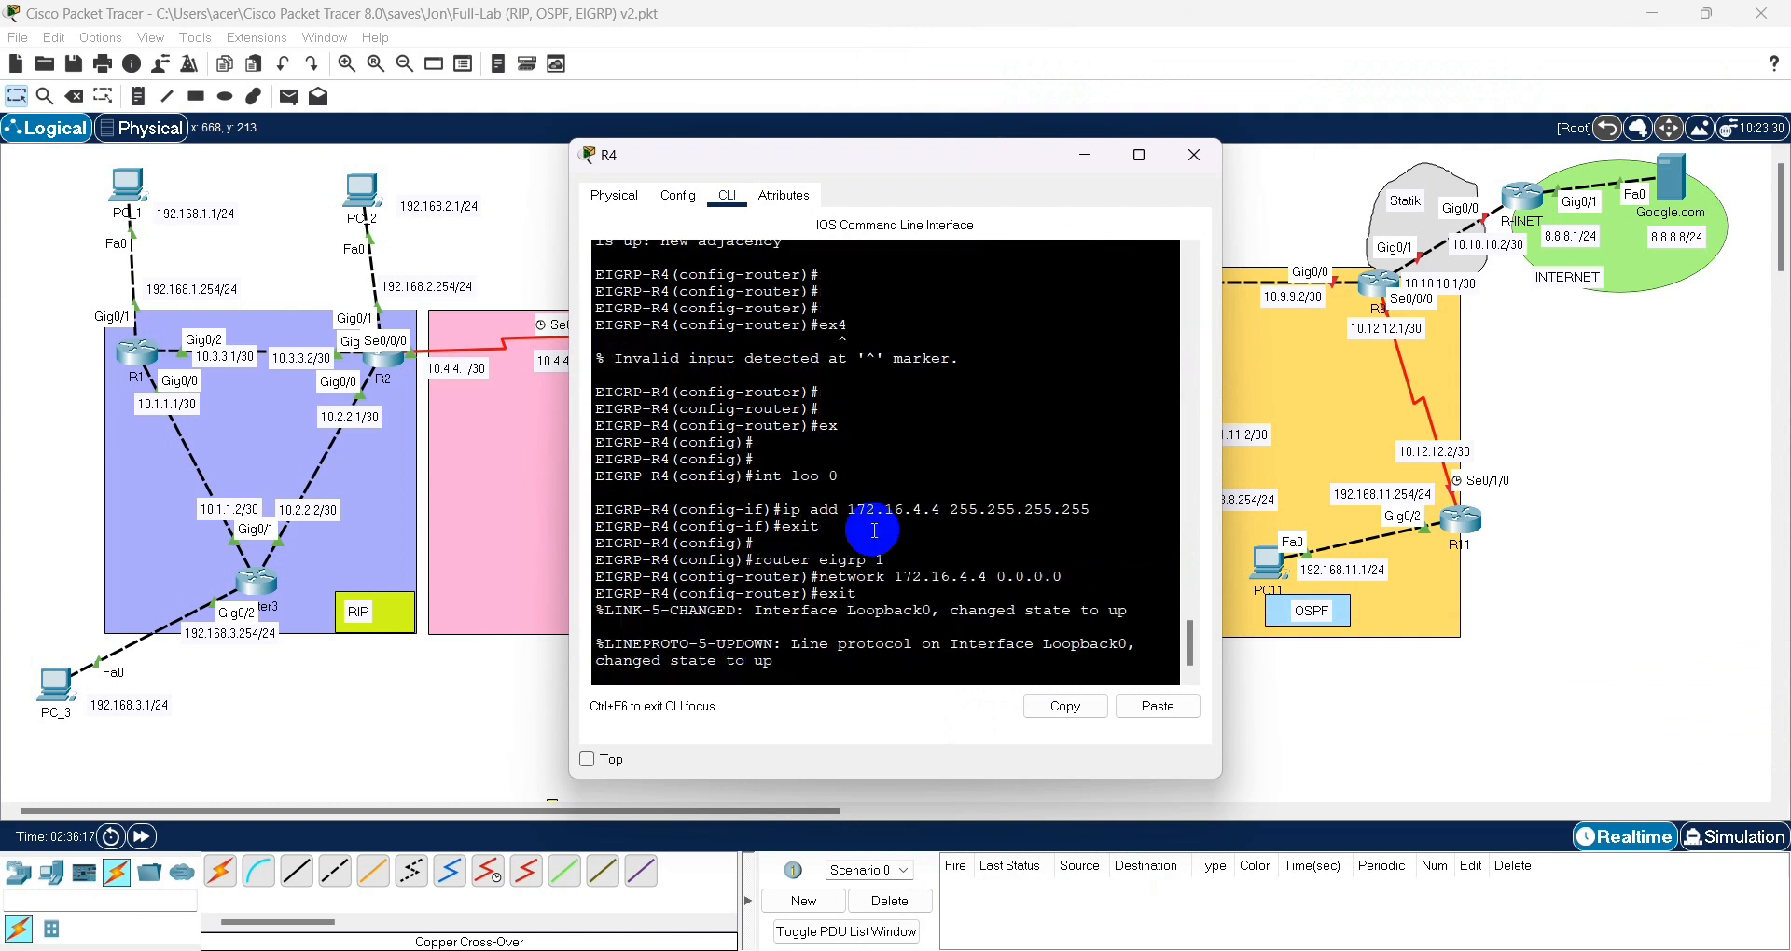
key(Return)
key(Return)
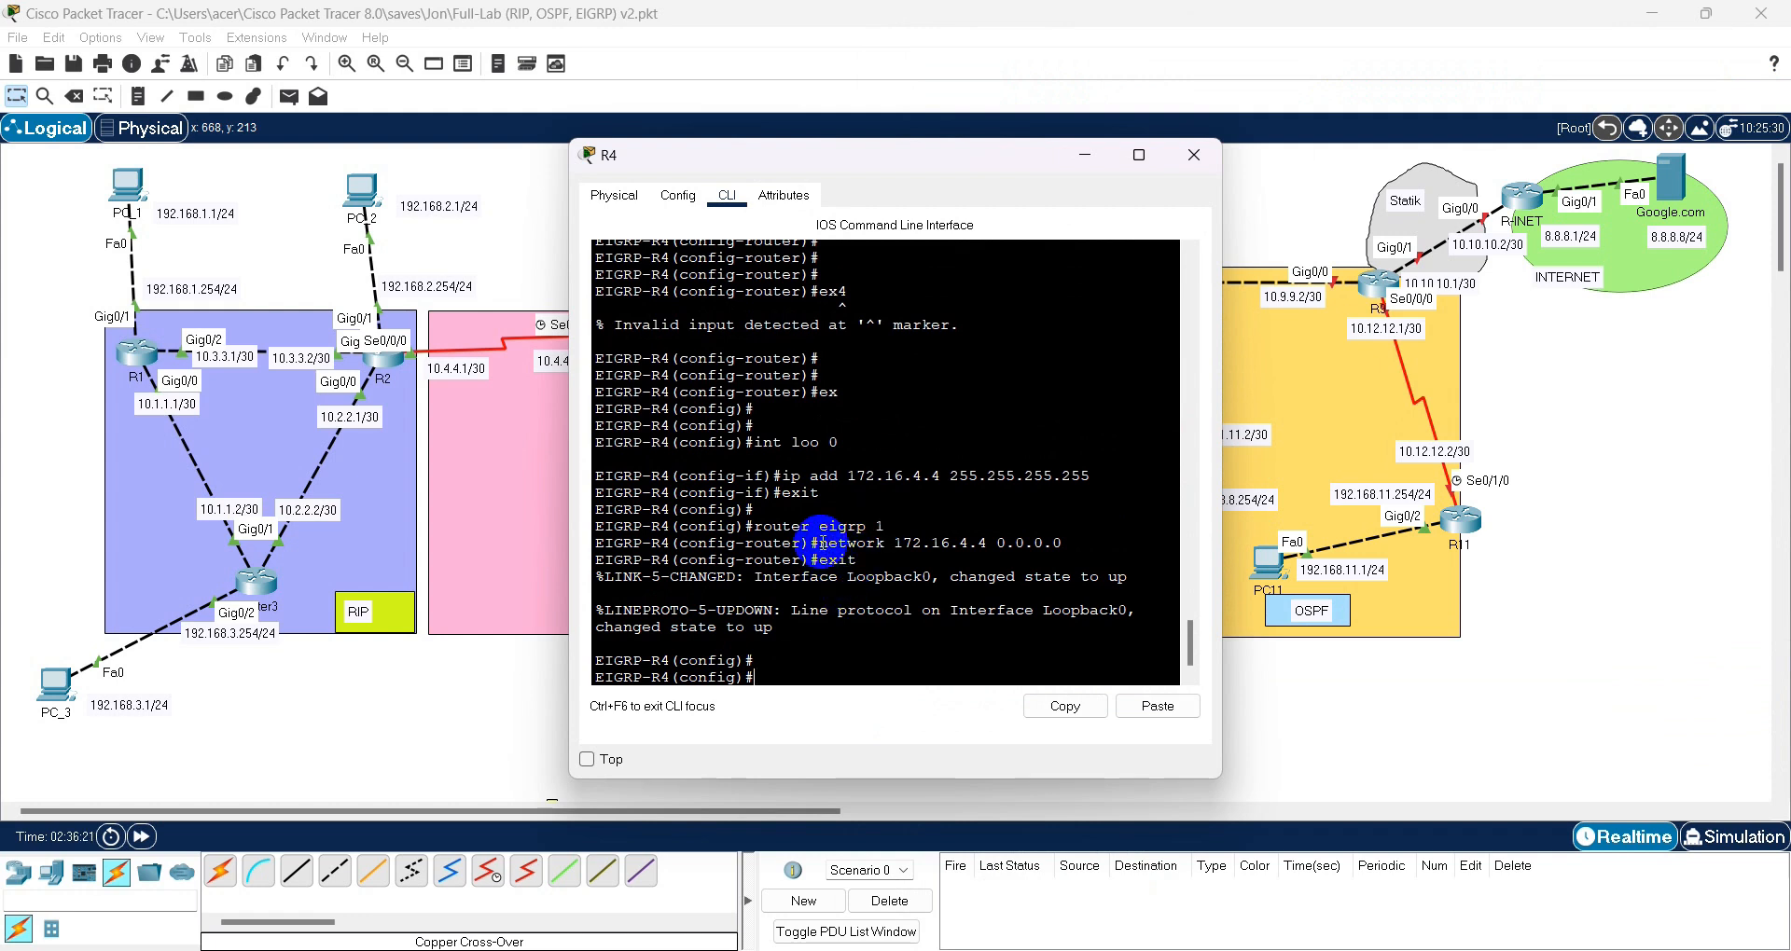
- Review the network 172.16.4.4 0.0.0.0 statement on R4, end configuration mode and return to the topology
drag(822, 541, 1063, 543)
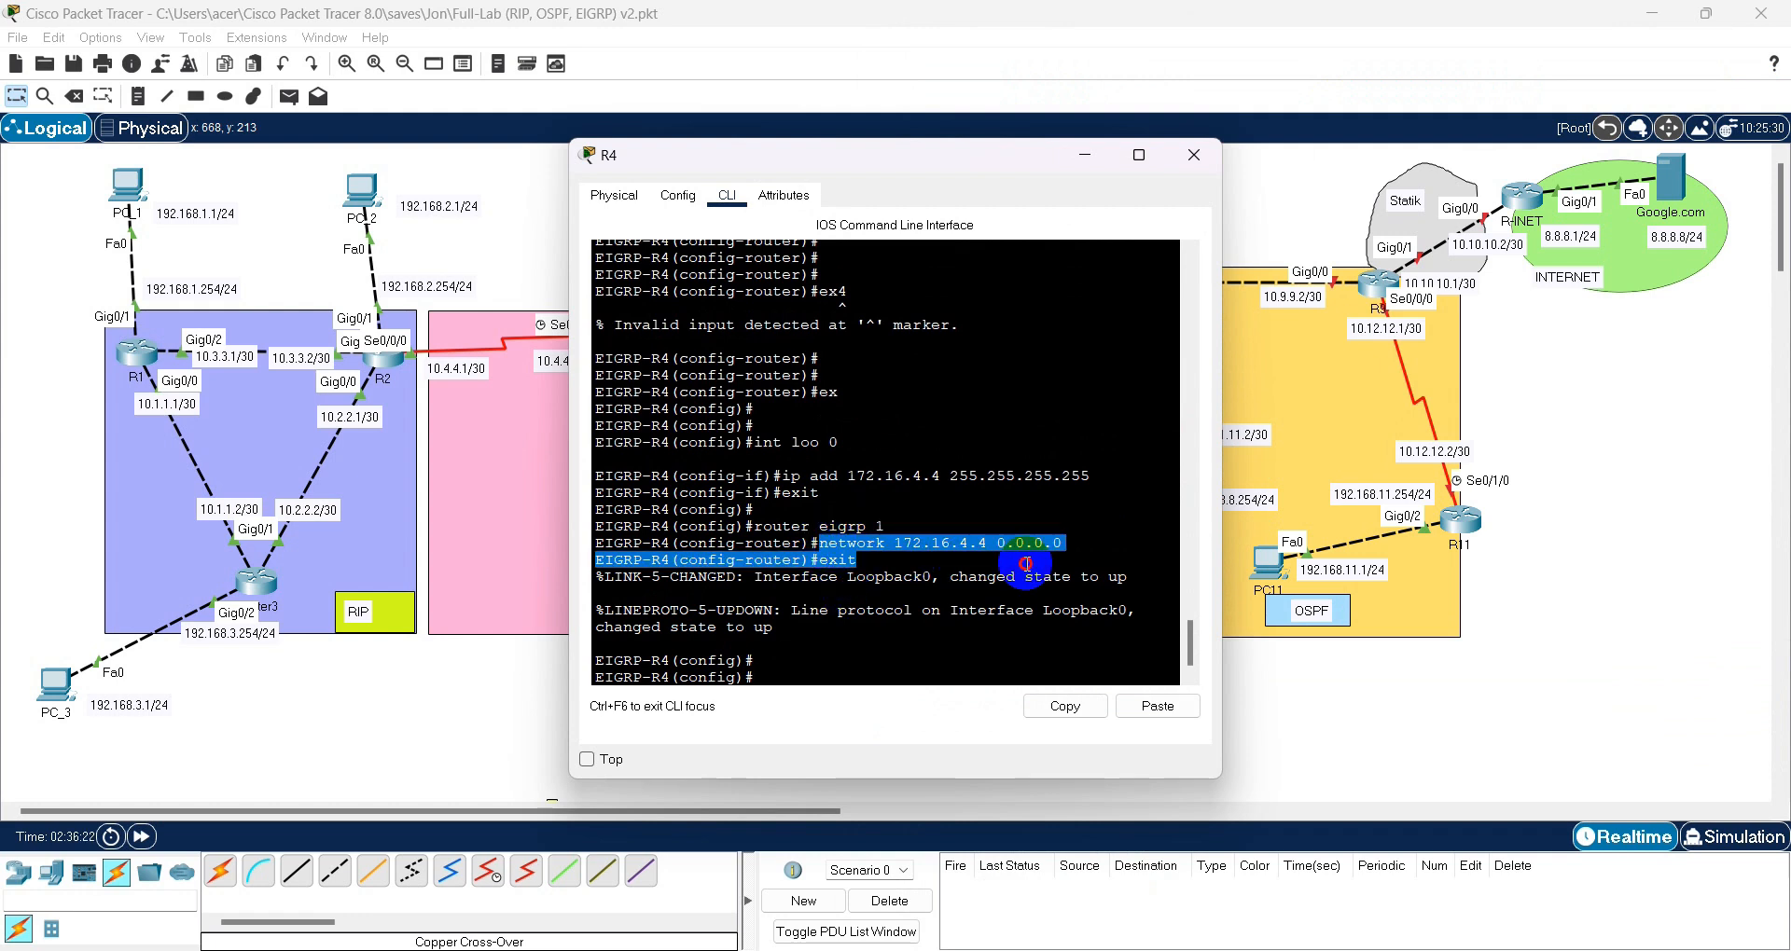
click(974, 548)
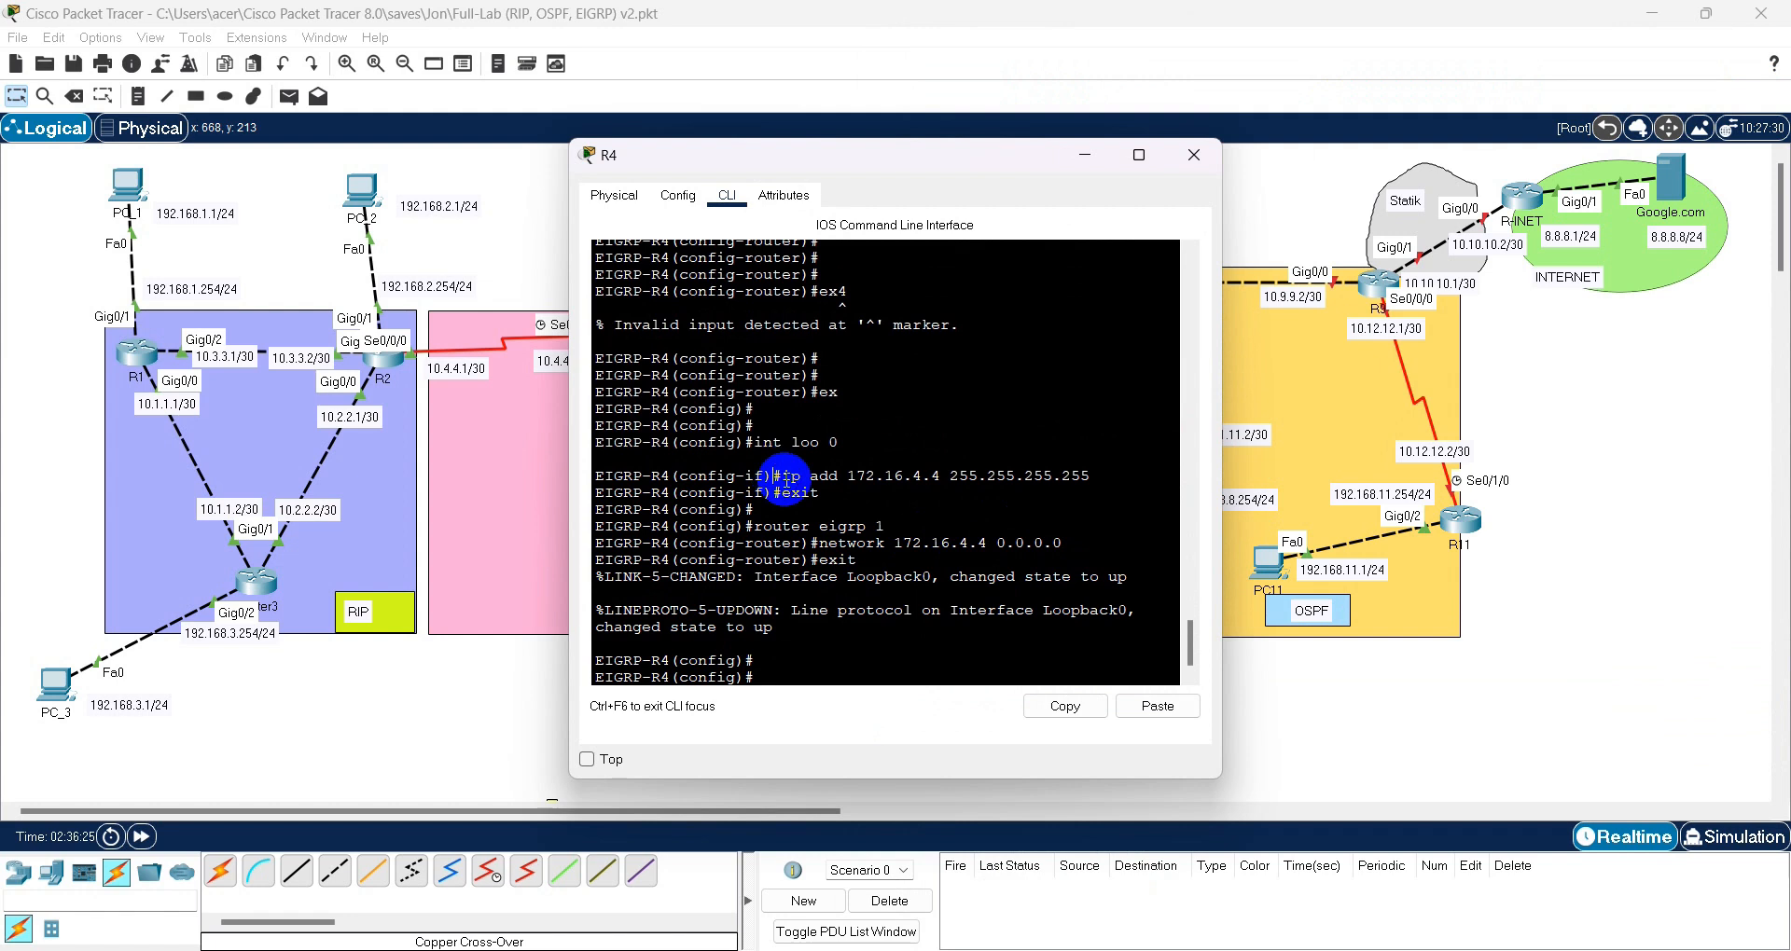
key(Return)
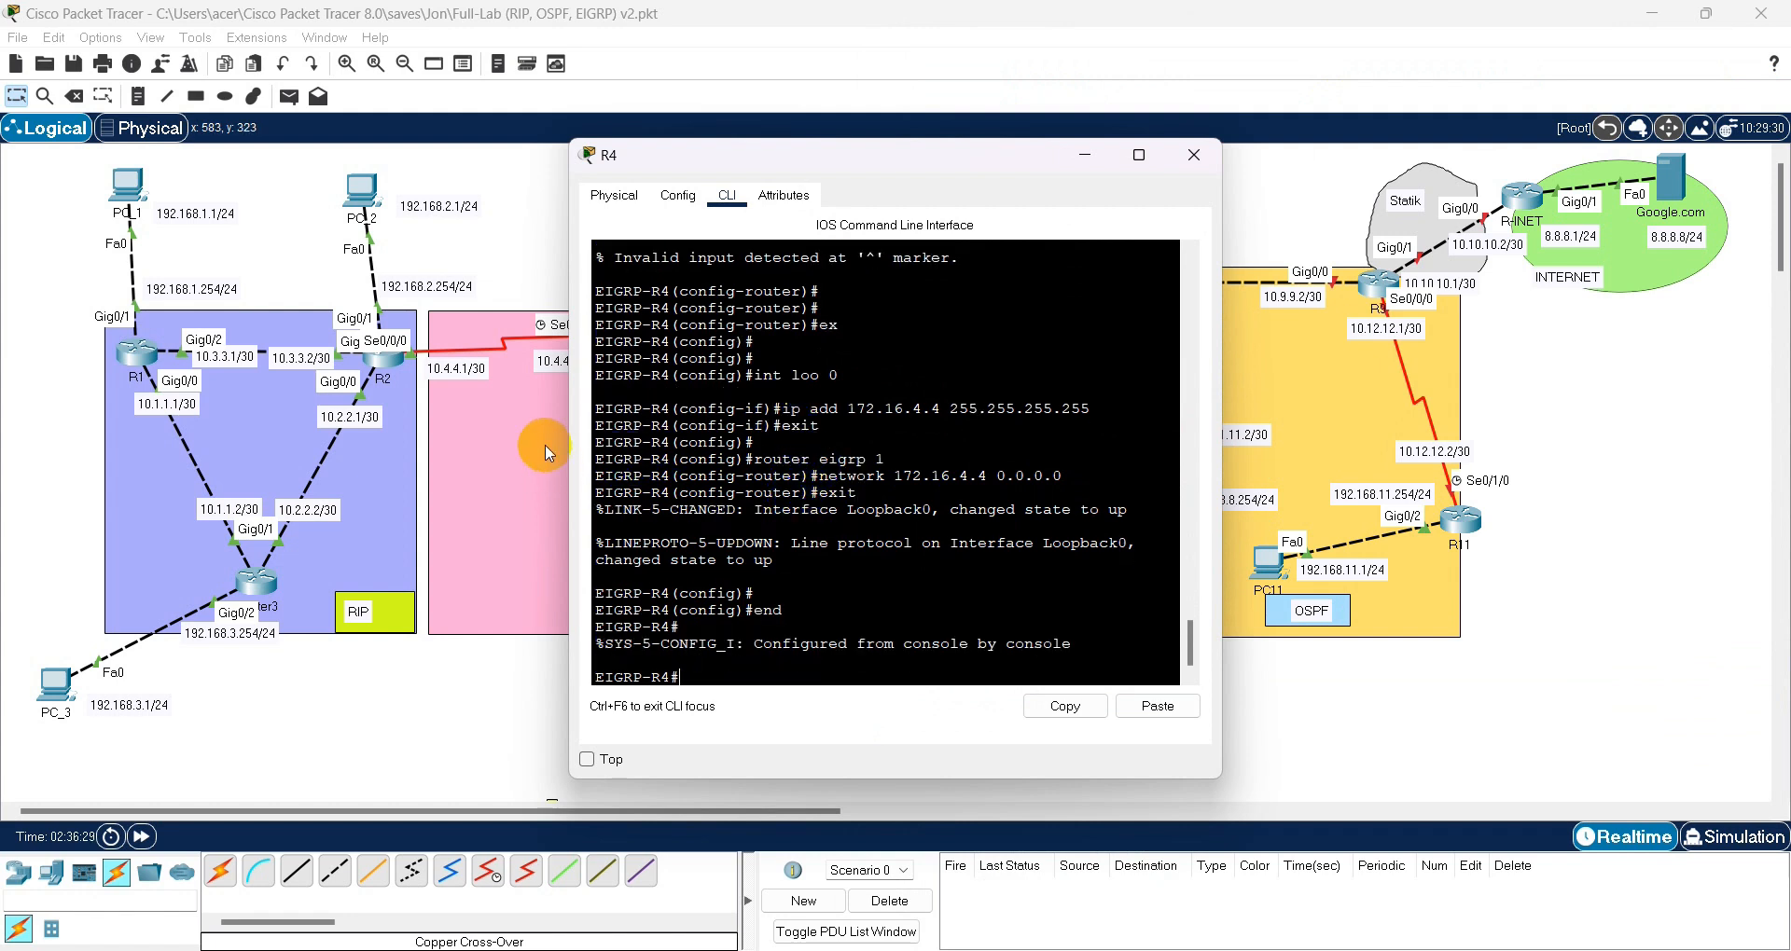
click(934, 475)
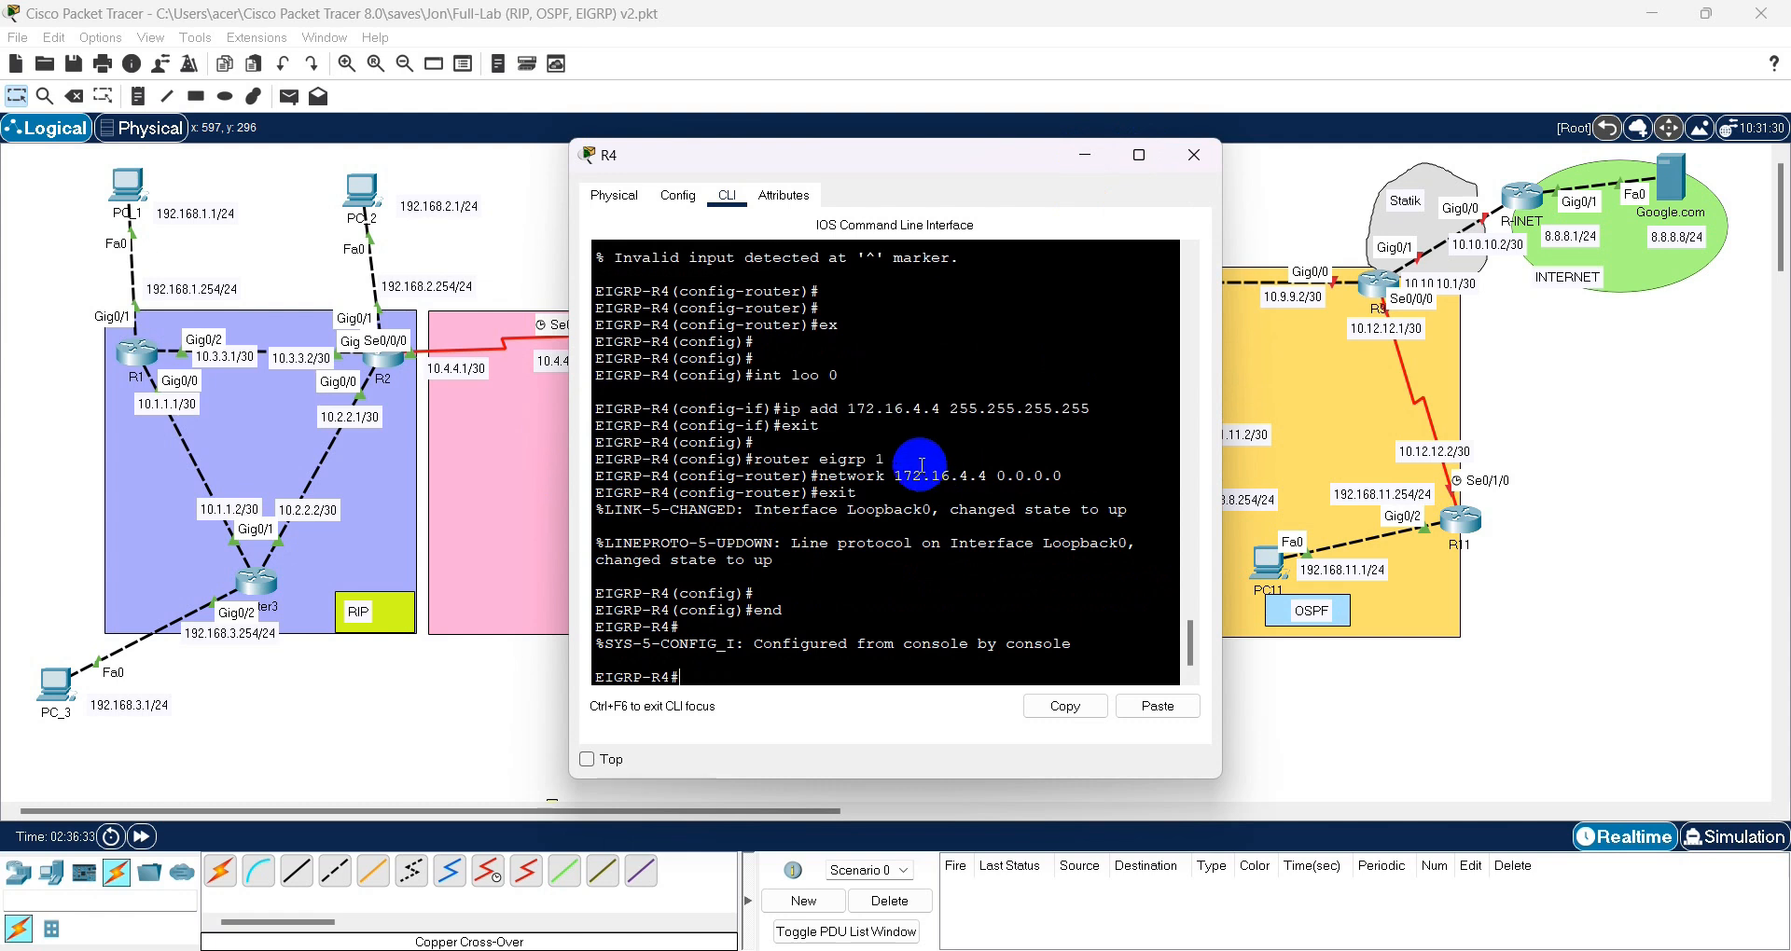
click(448, 777)
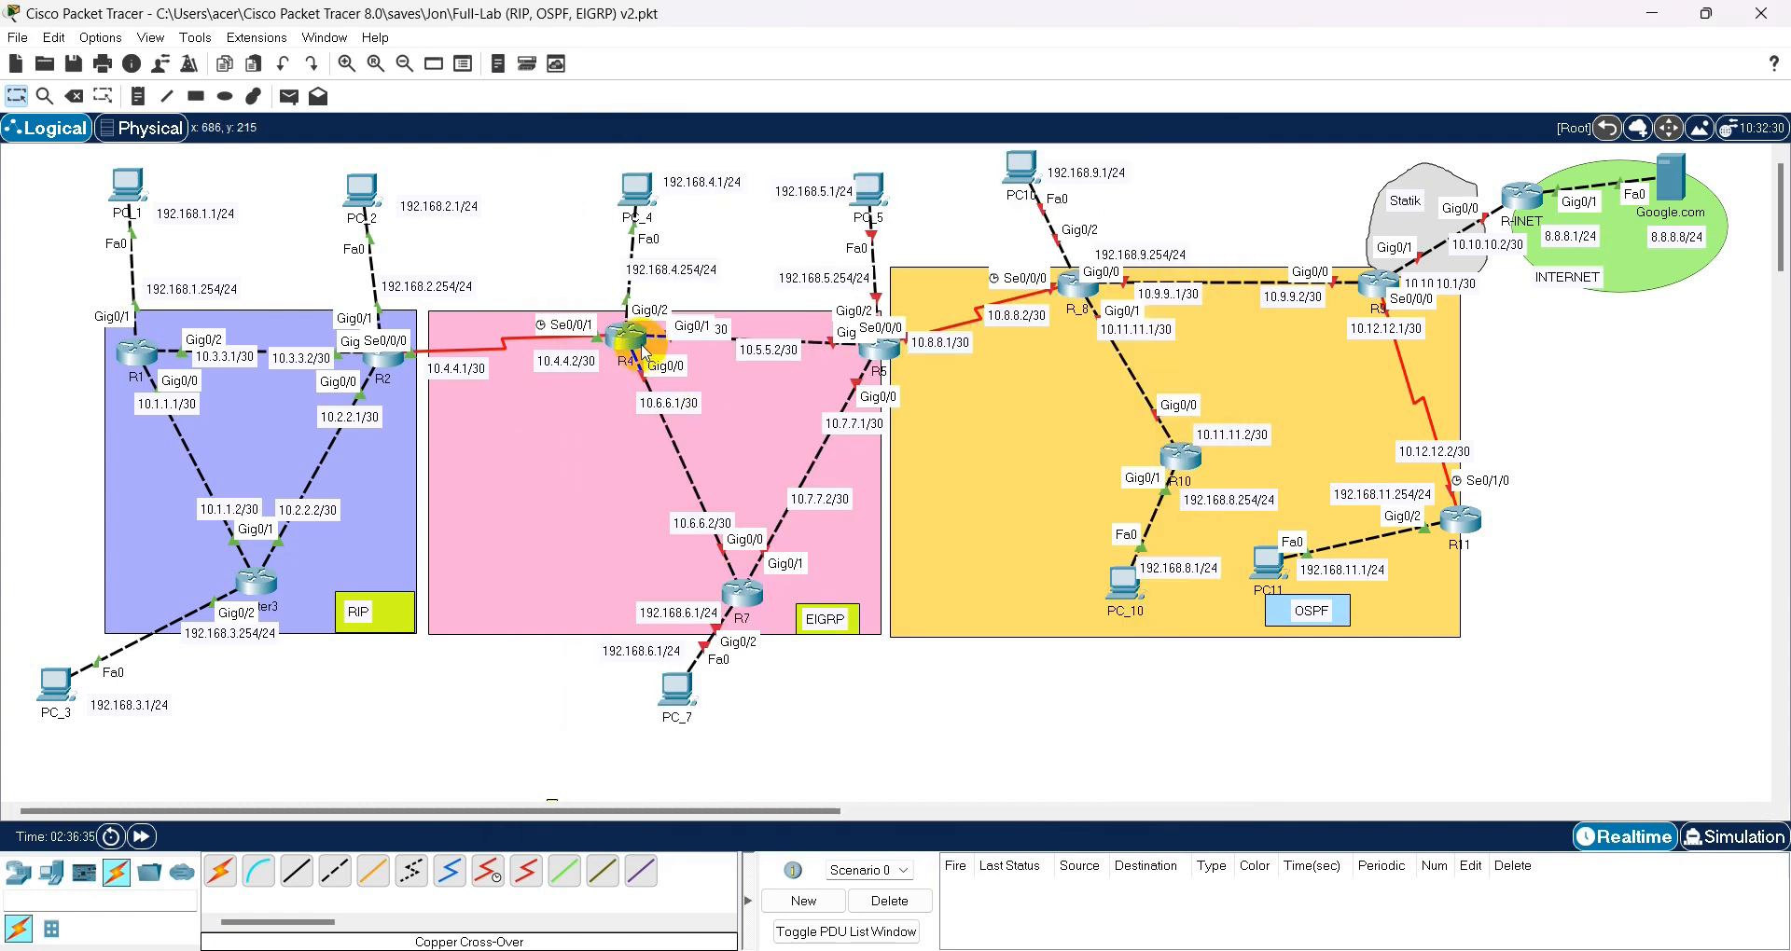
- Open R7's CLI, answer no to the initial configuration dialog and enter privileged mode with ena
click(743, 601)
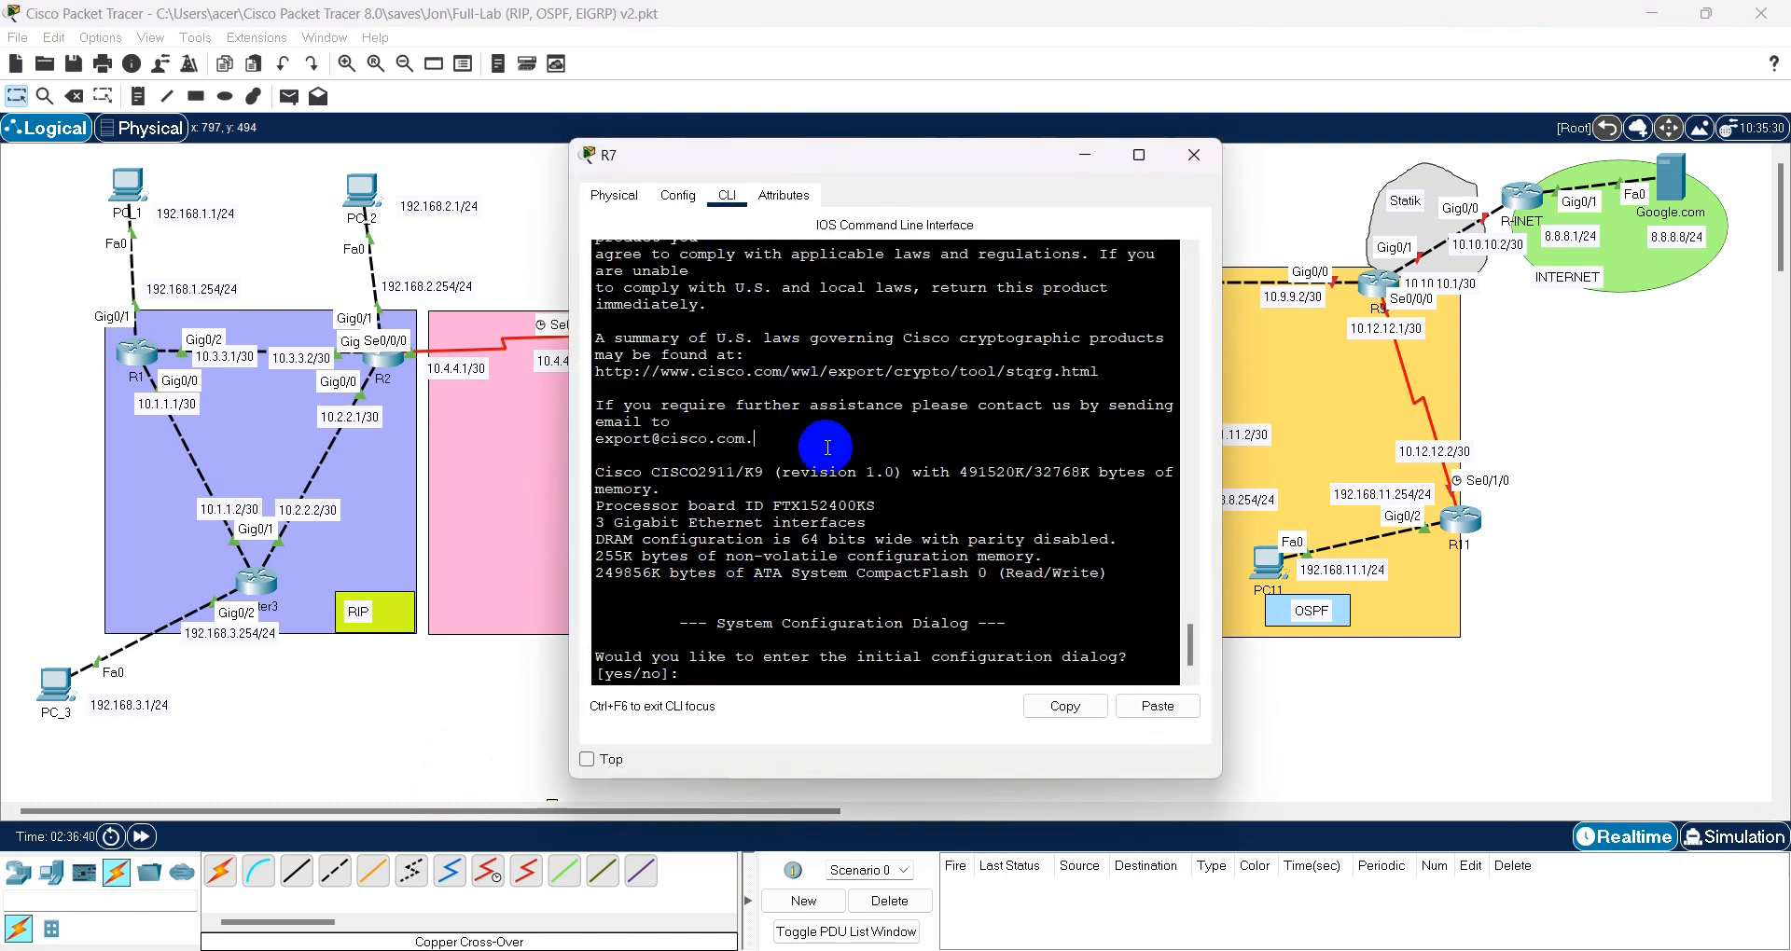
text(no)
key(Return)
key(Return)
text(ena)
key(Return)
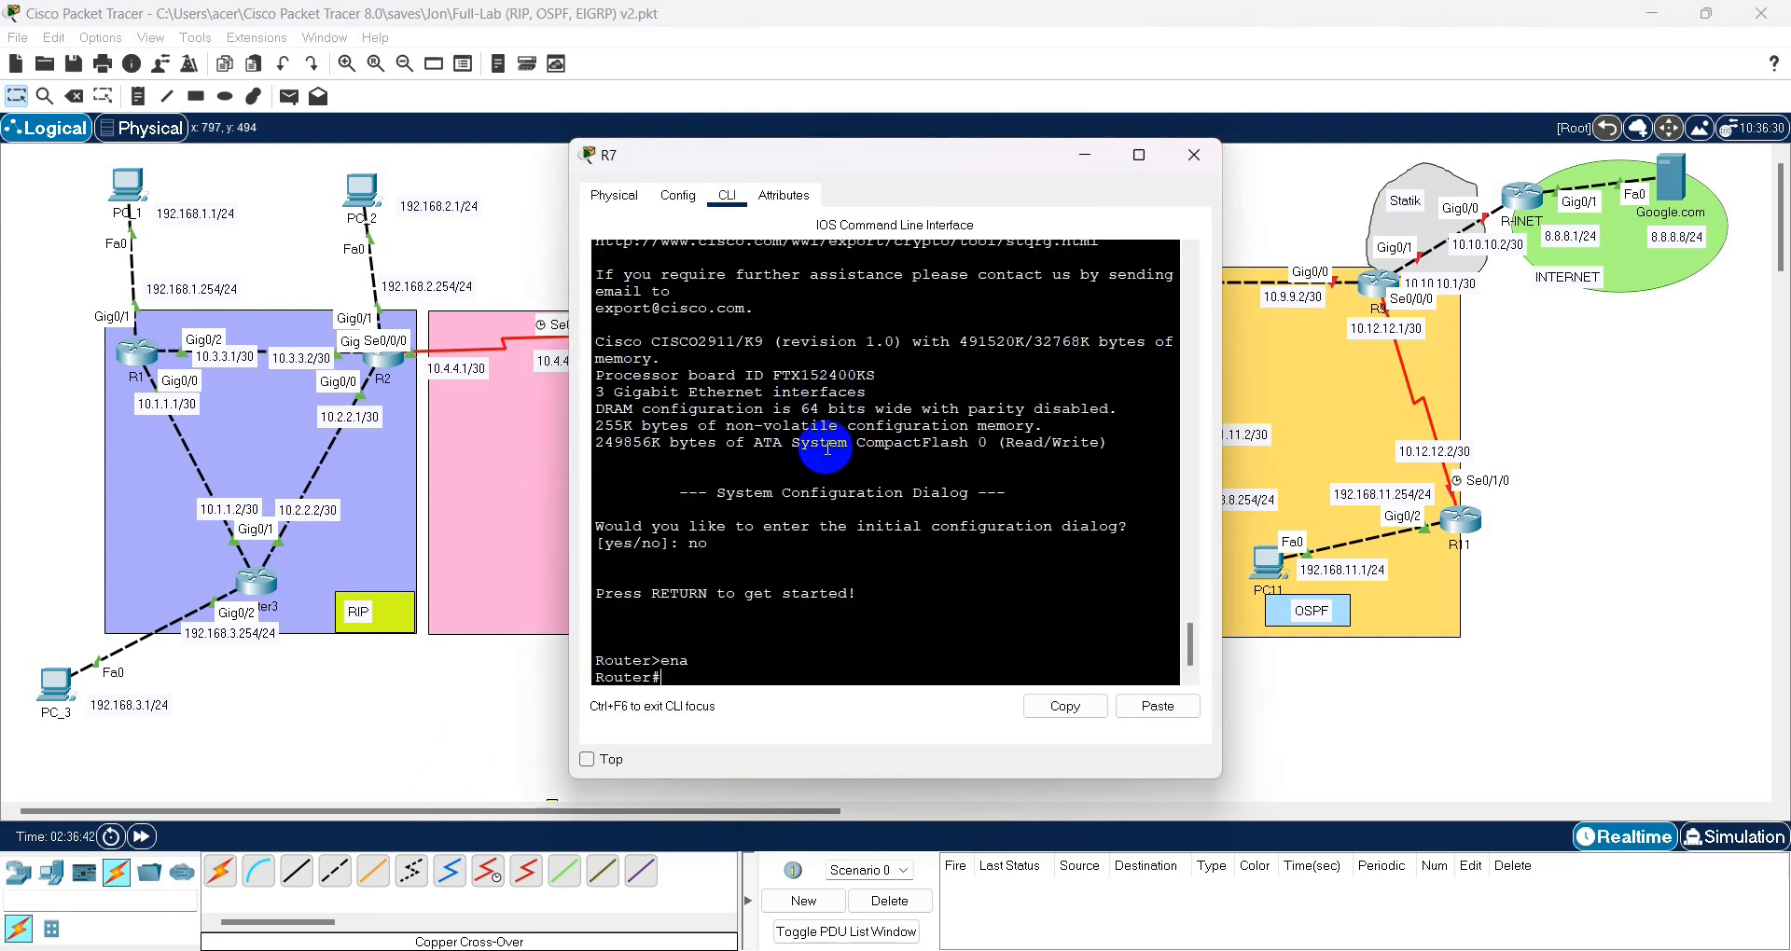
key(Return)
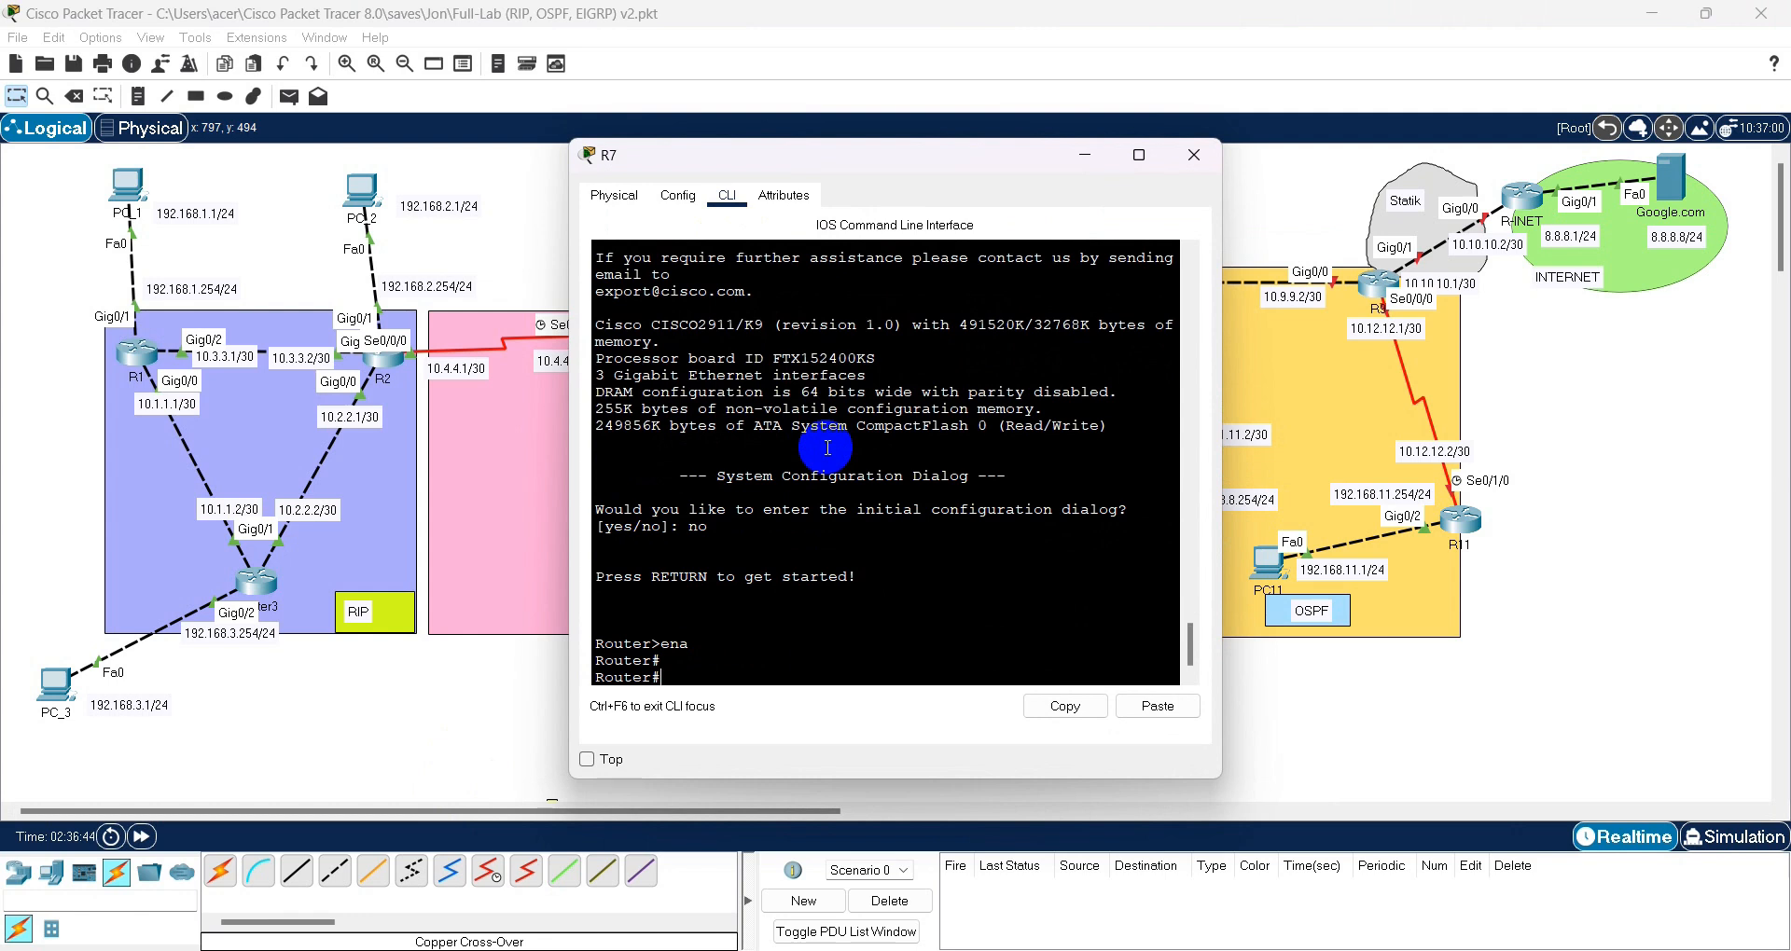
- Check the topology around R7 and bring up the R7 script in Notepad++
click(1229, 926)
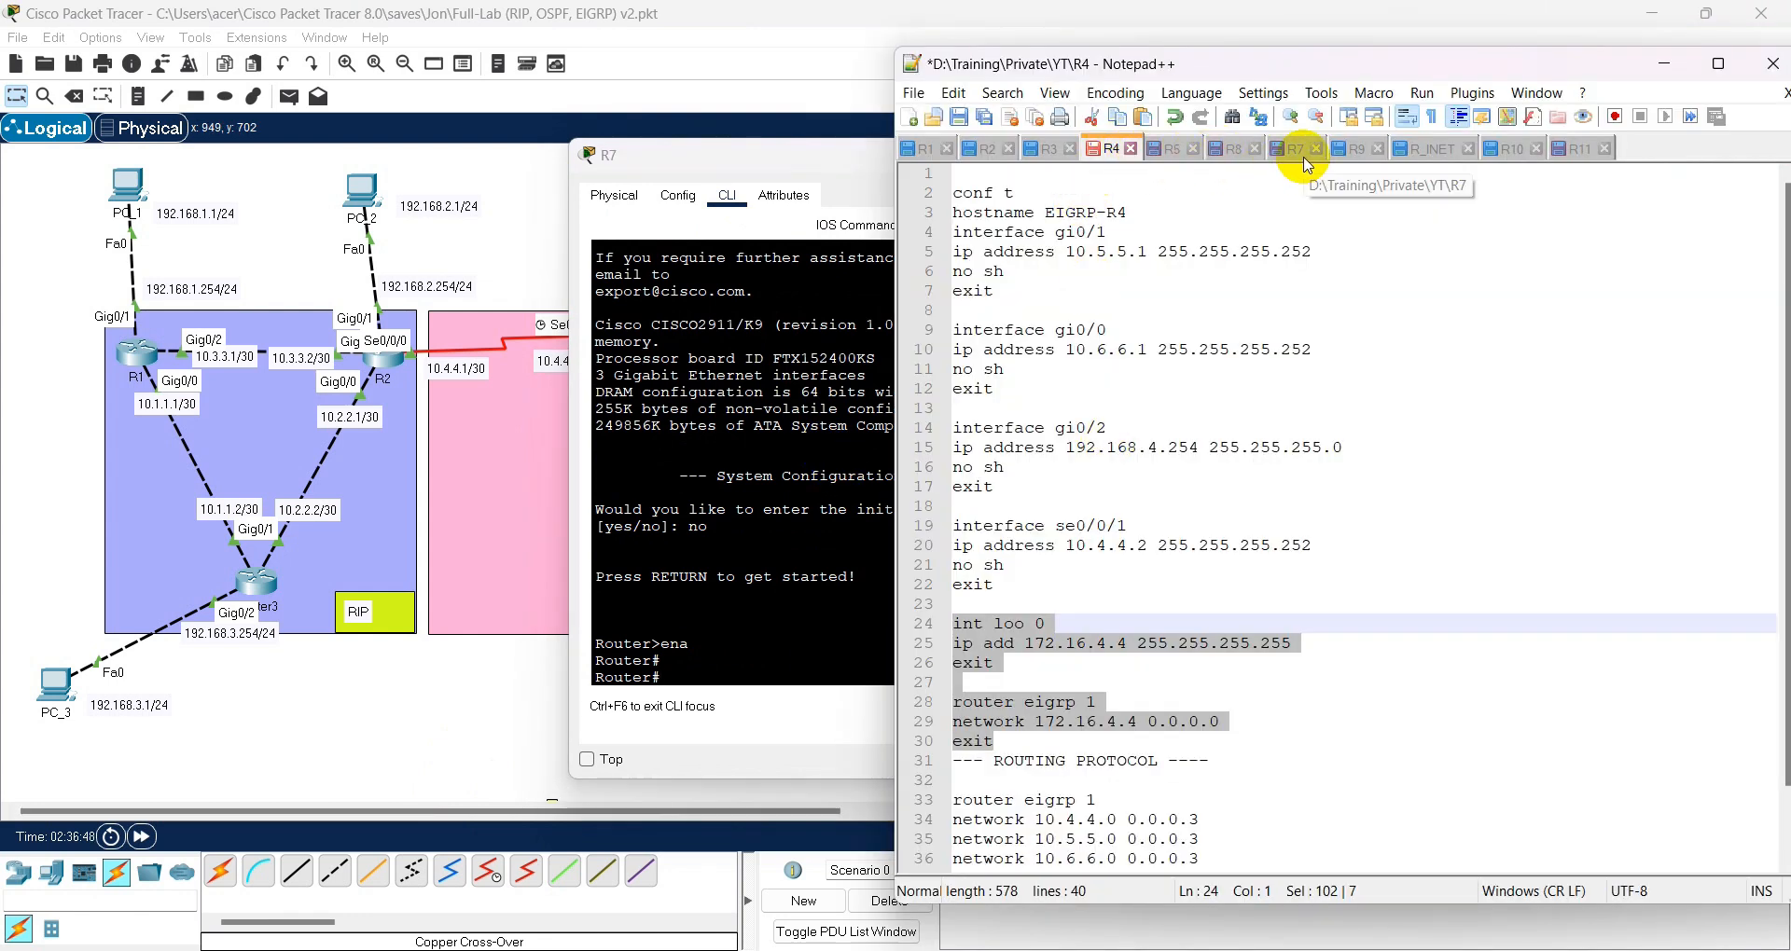
click(355, 728)
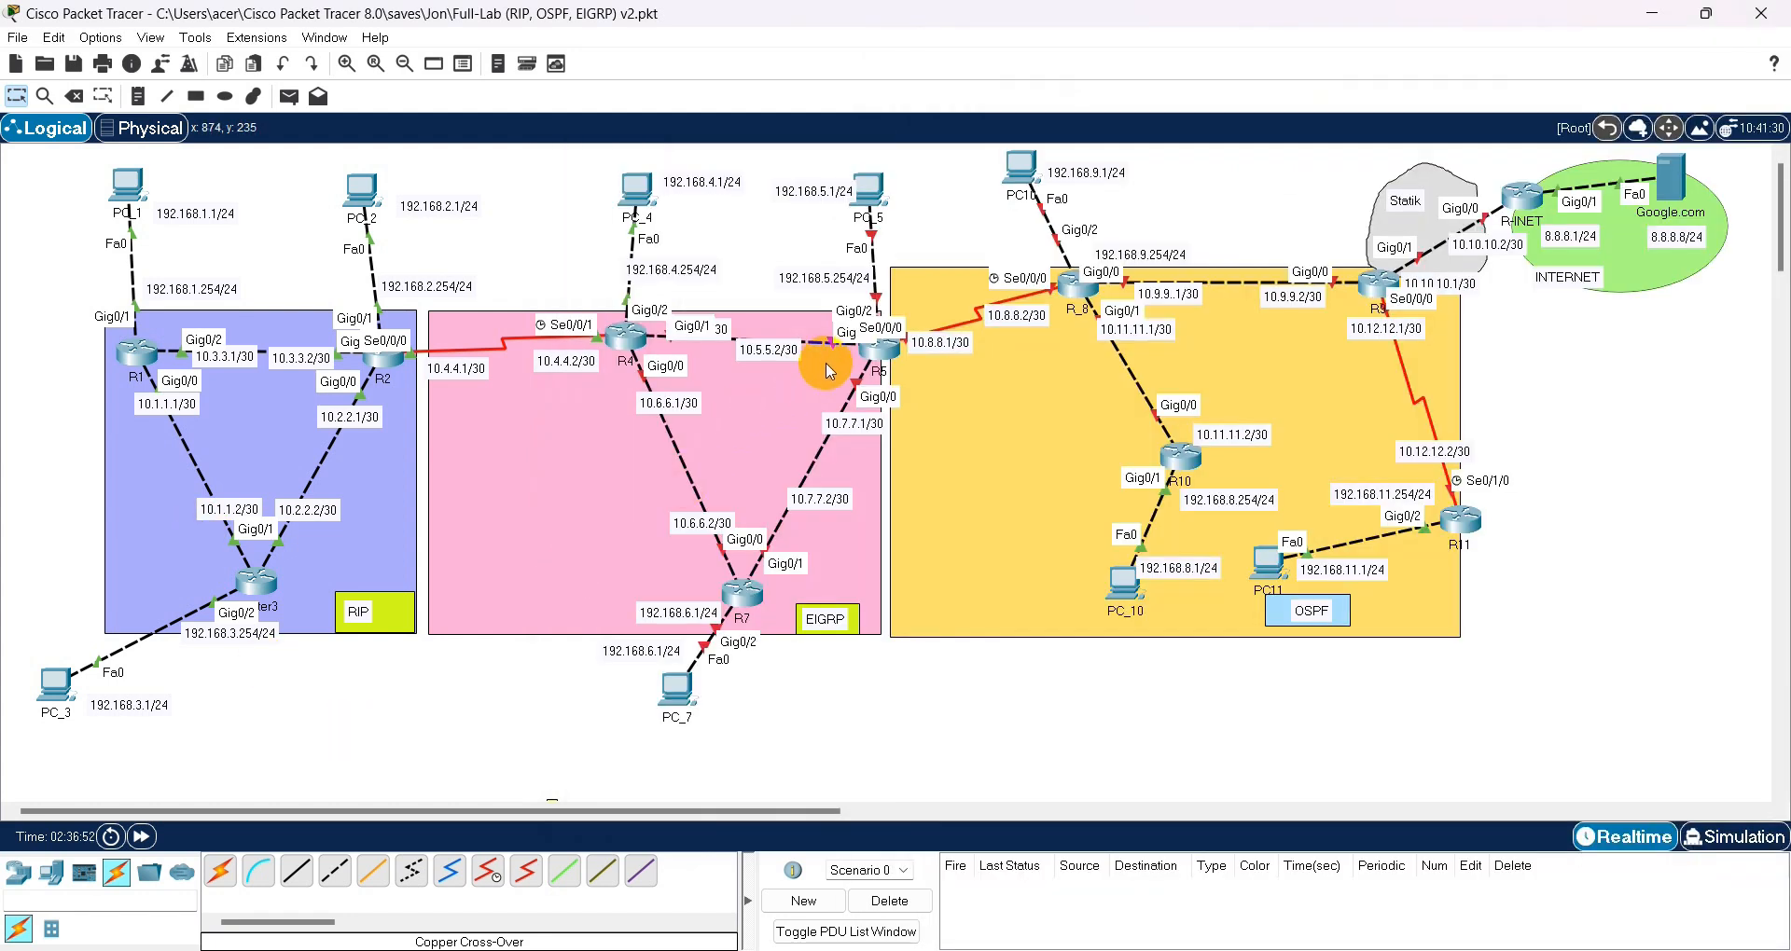
click(1128, 947)
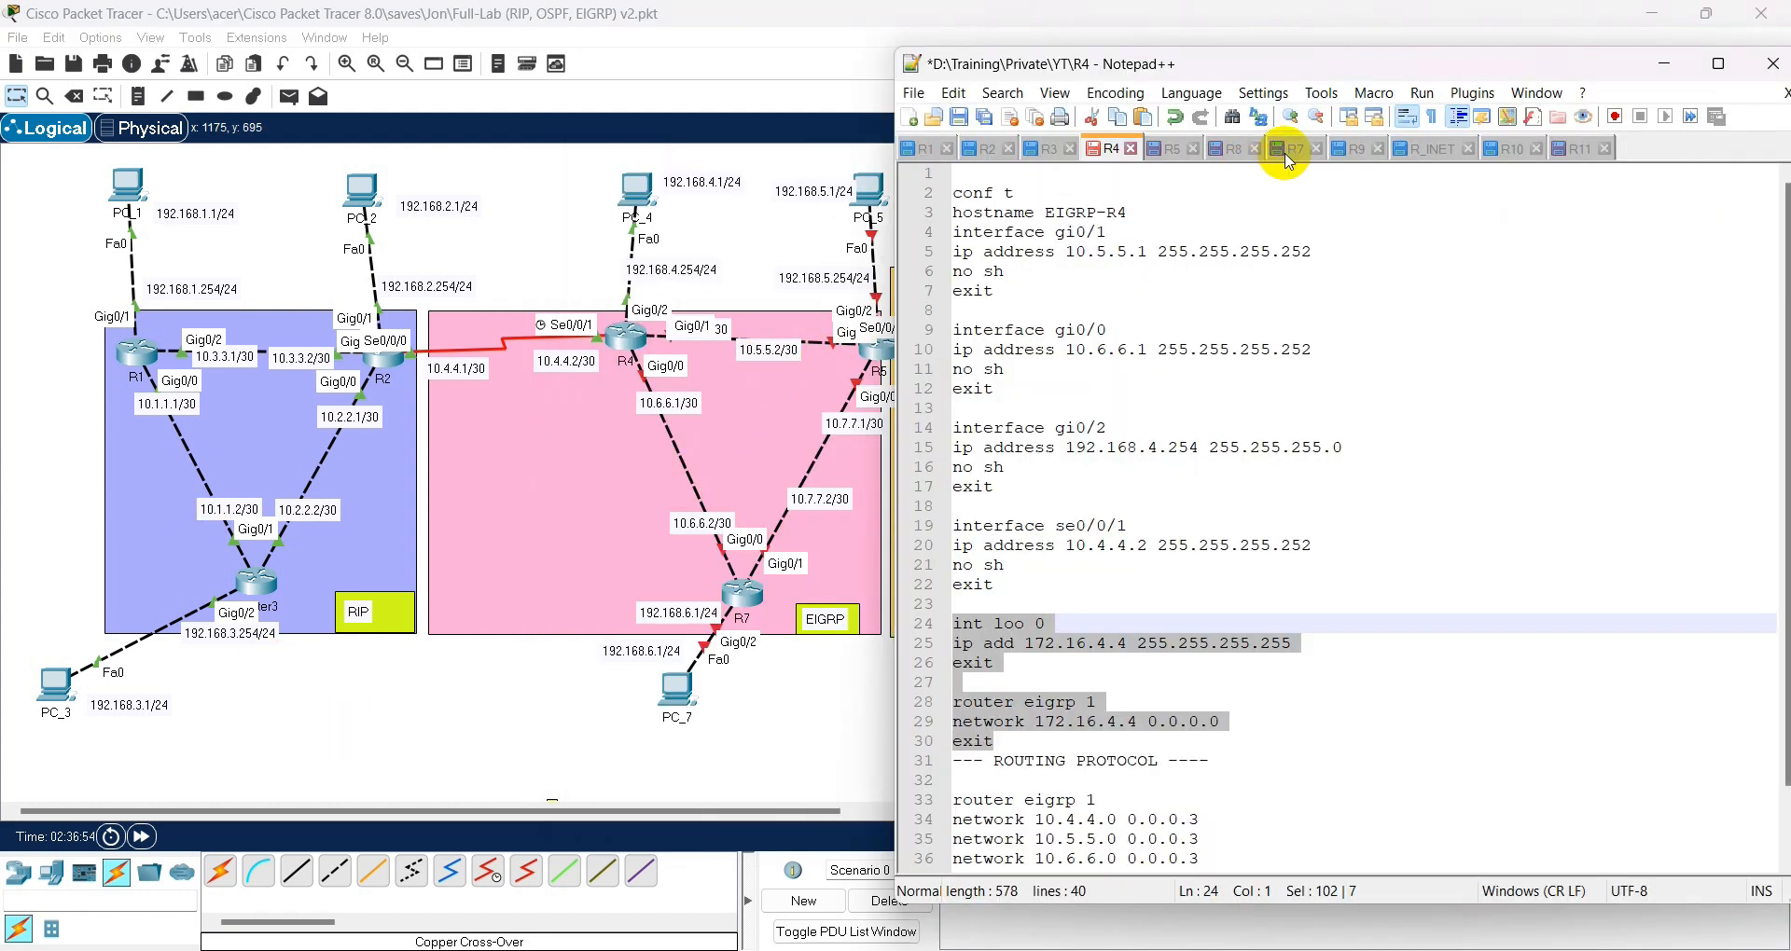
click(1287, 149)
click(1077, 606)
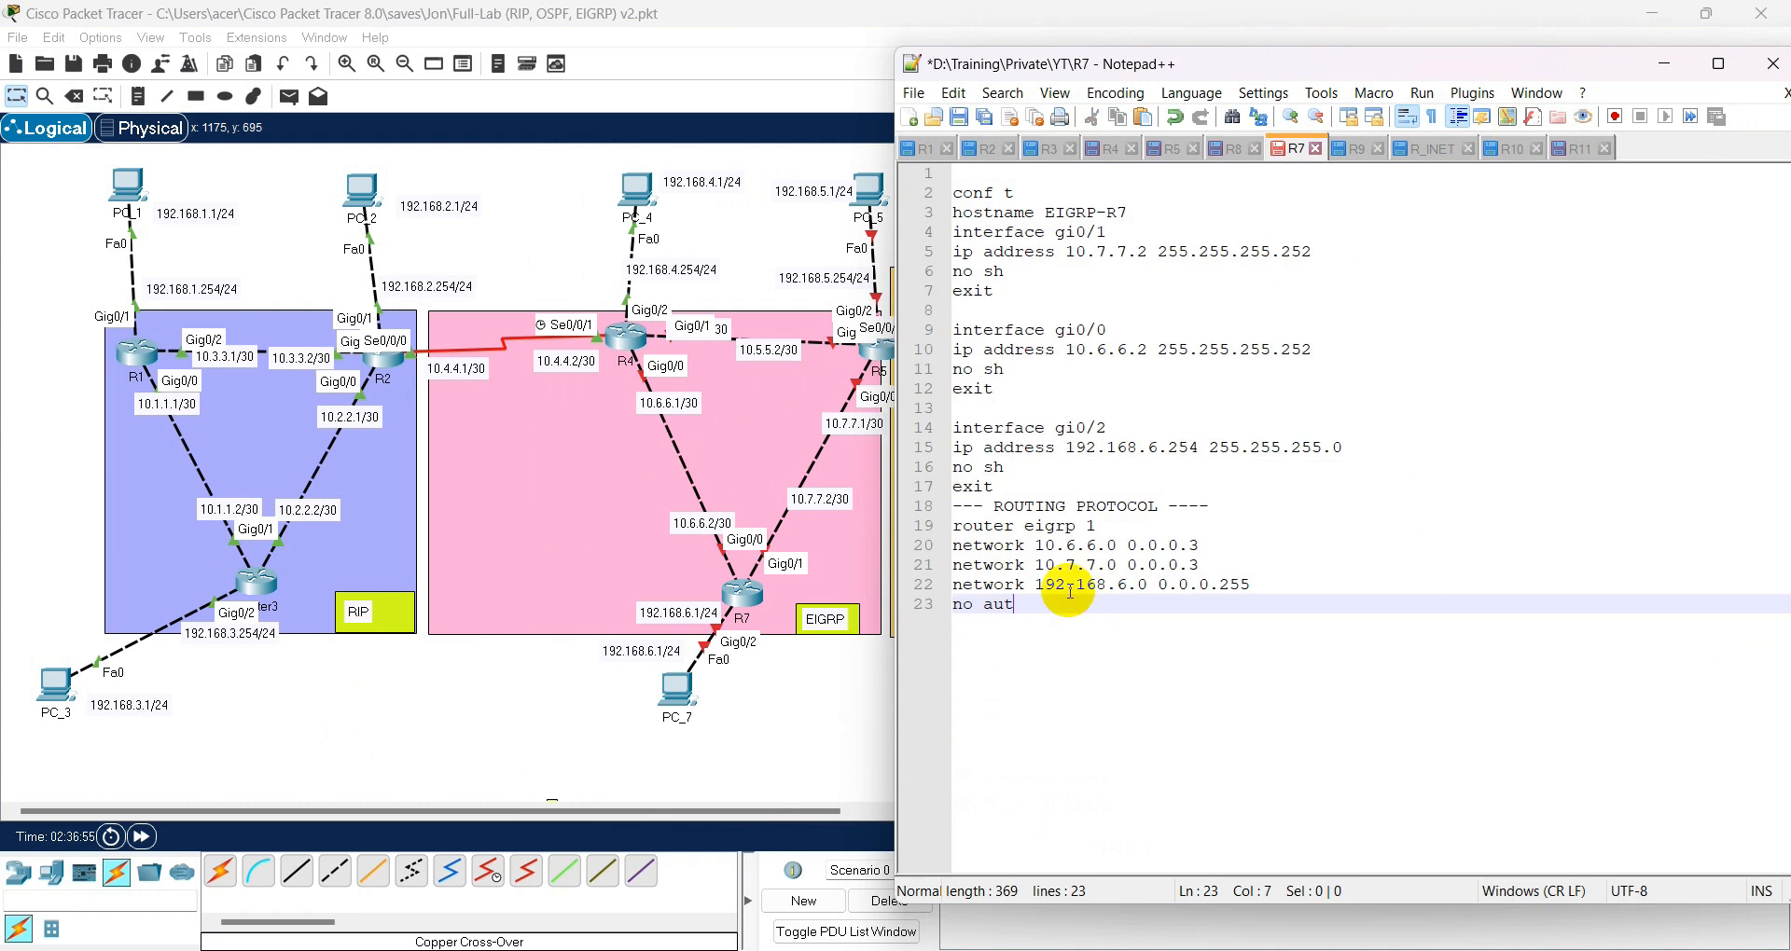
- Copy the R7 script's hostname and interface configuration, from conf t through the exit after interface gi0/2
click(1061, 487)
drag(1028, 489, 938, 413)
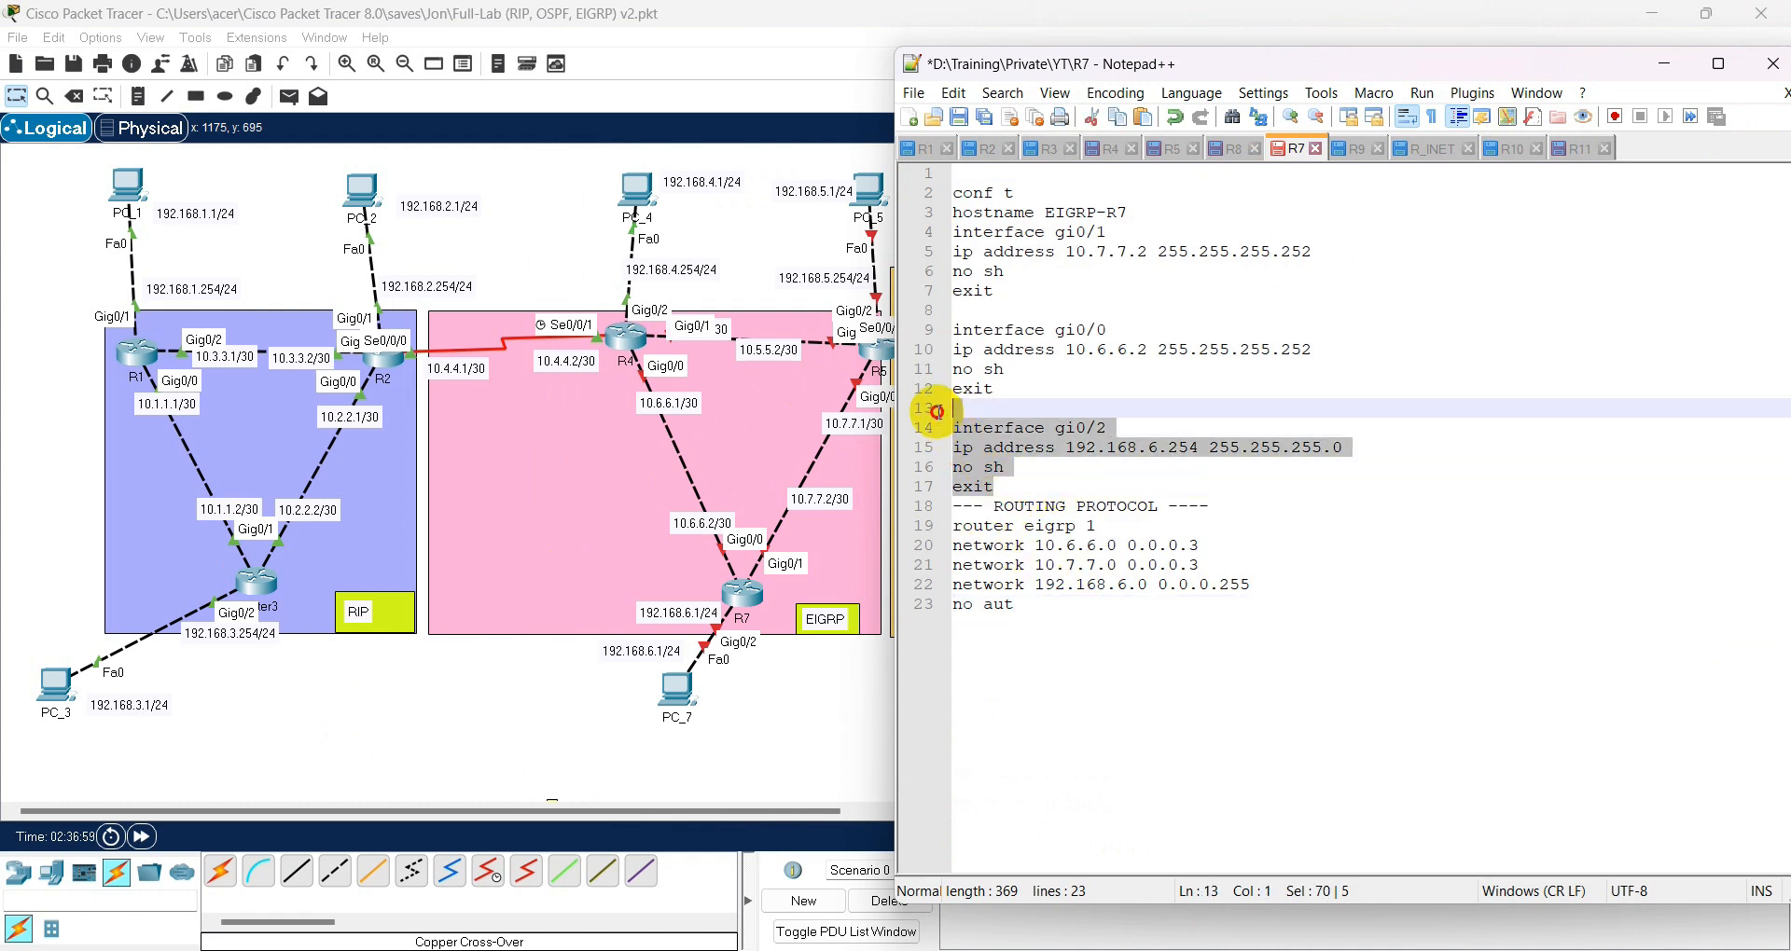
drag(933, 408, 897, 198)
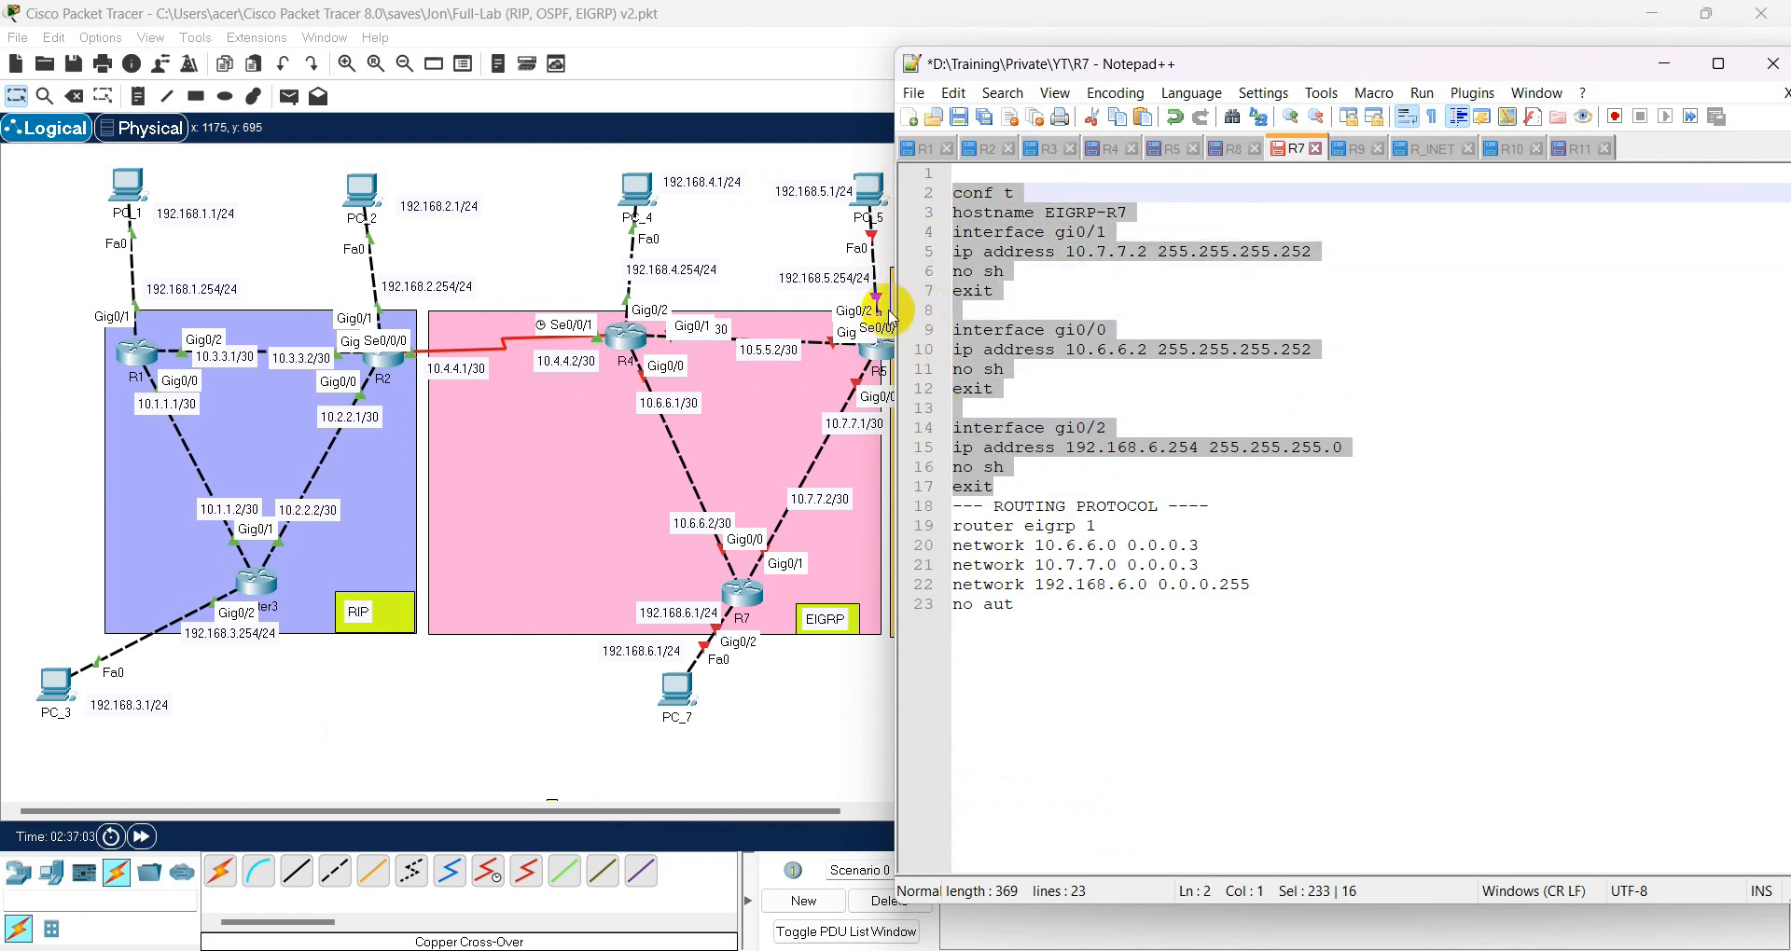
right_click(1026, 224)
click(1179, 250)
- Switch to Packet Tracer, run the copied hostname and interface configuration in R7's CLI, and return to the topology
click(744, 593)
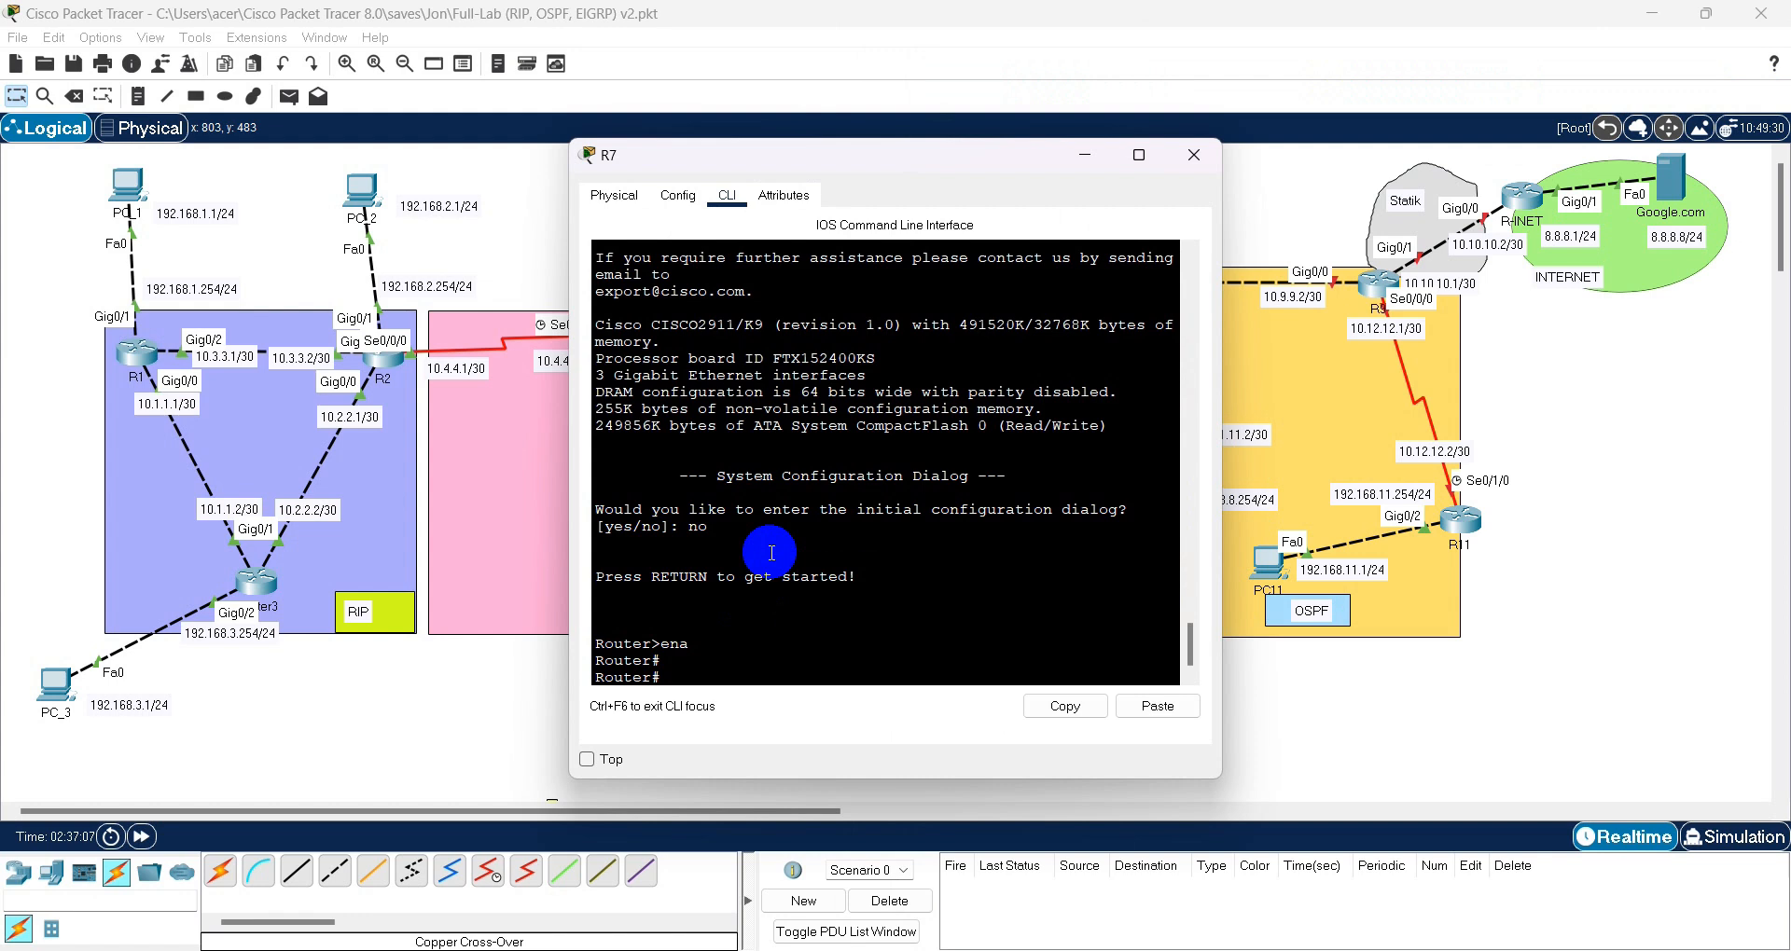
key(Return)
key(Return)
key(ctrl+v)
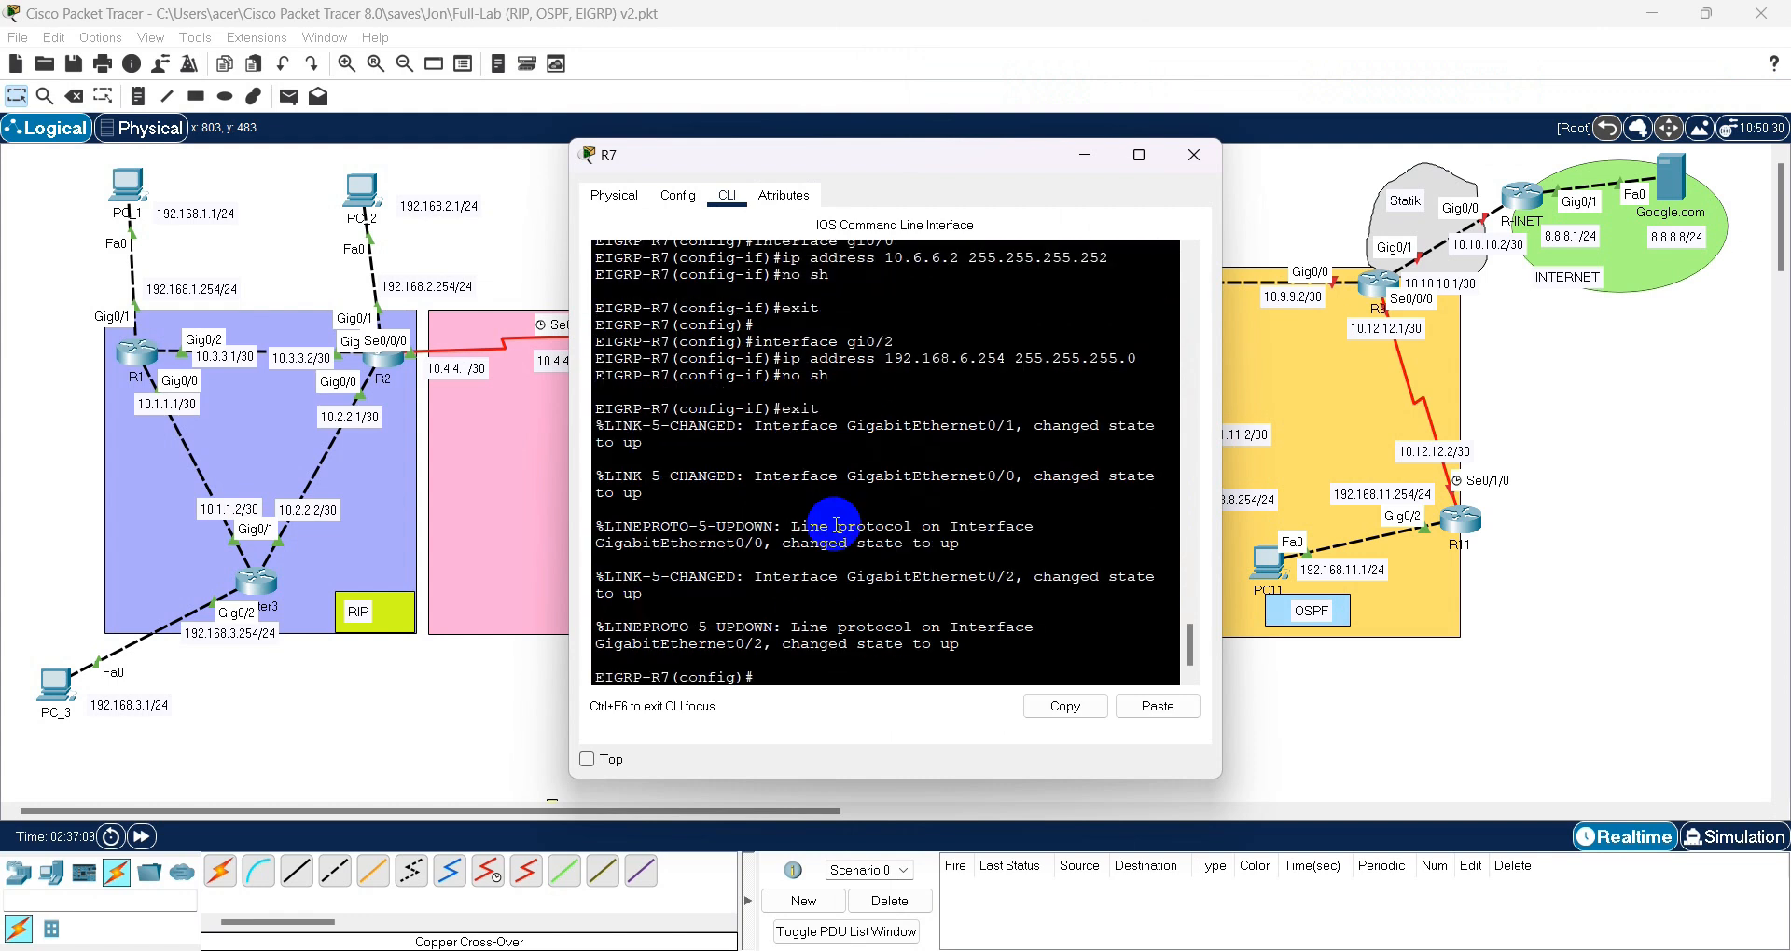
click(1387, 673)
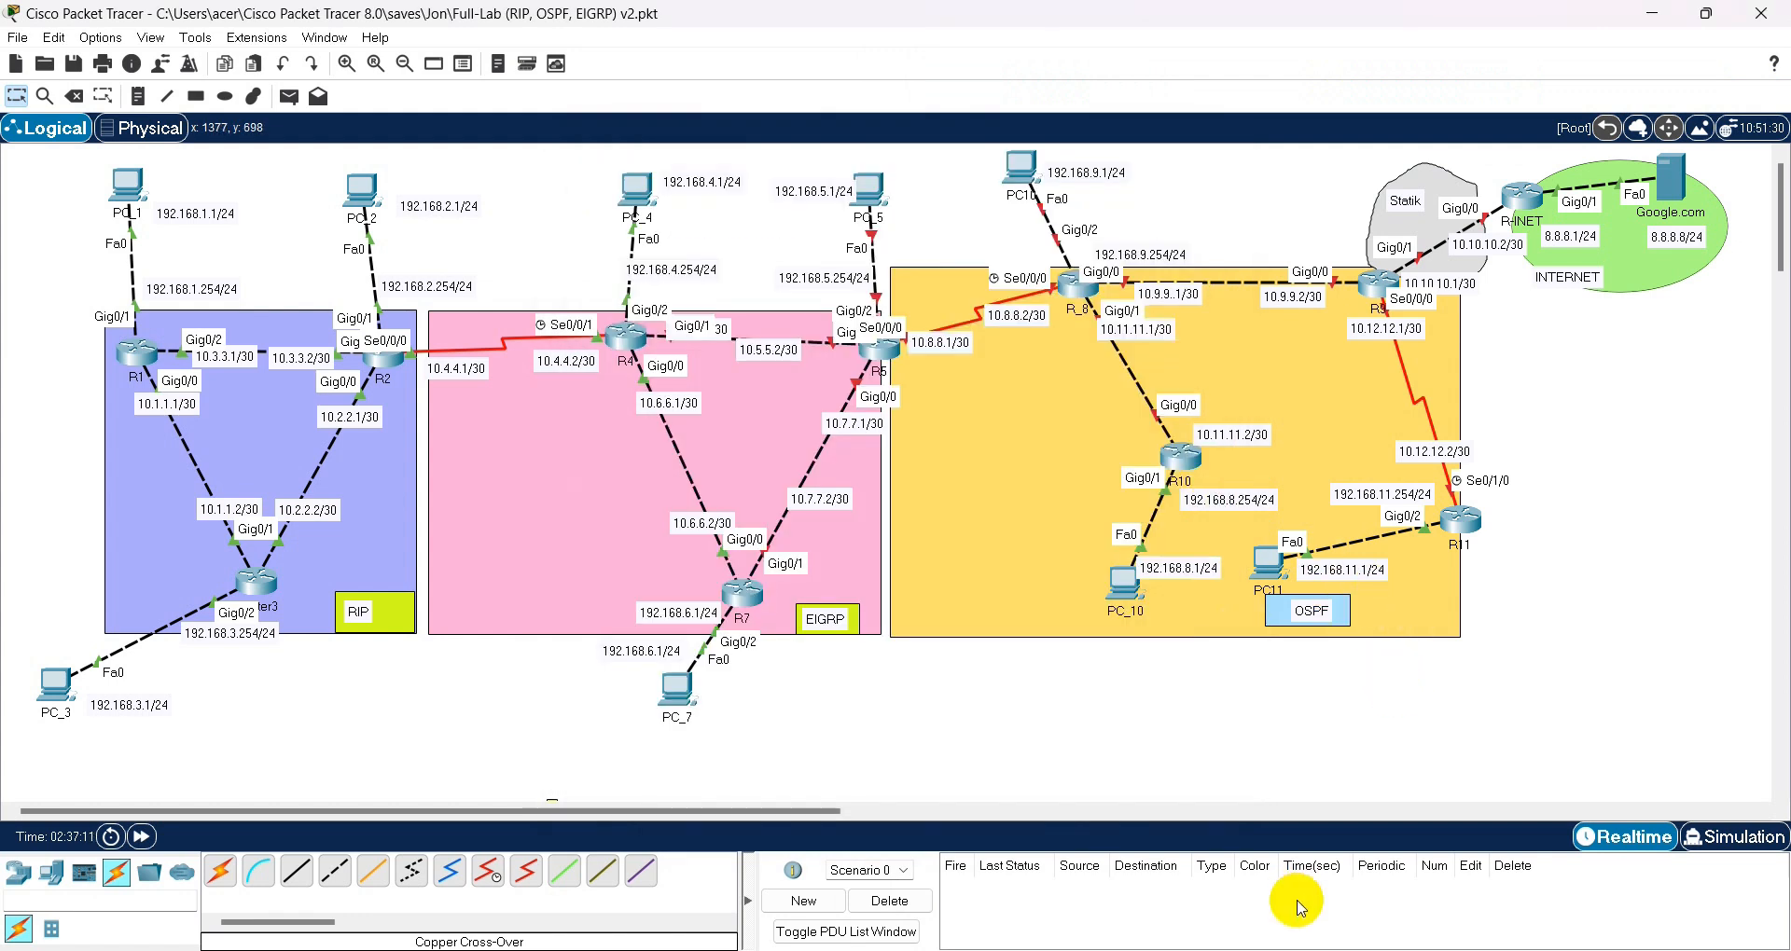
- Switch to Notepad++ and add an exit line after no aut at the end of the R7 script
key(alt+Tab)
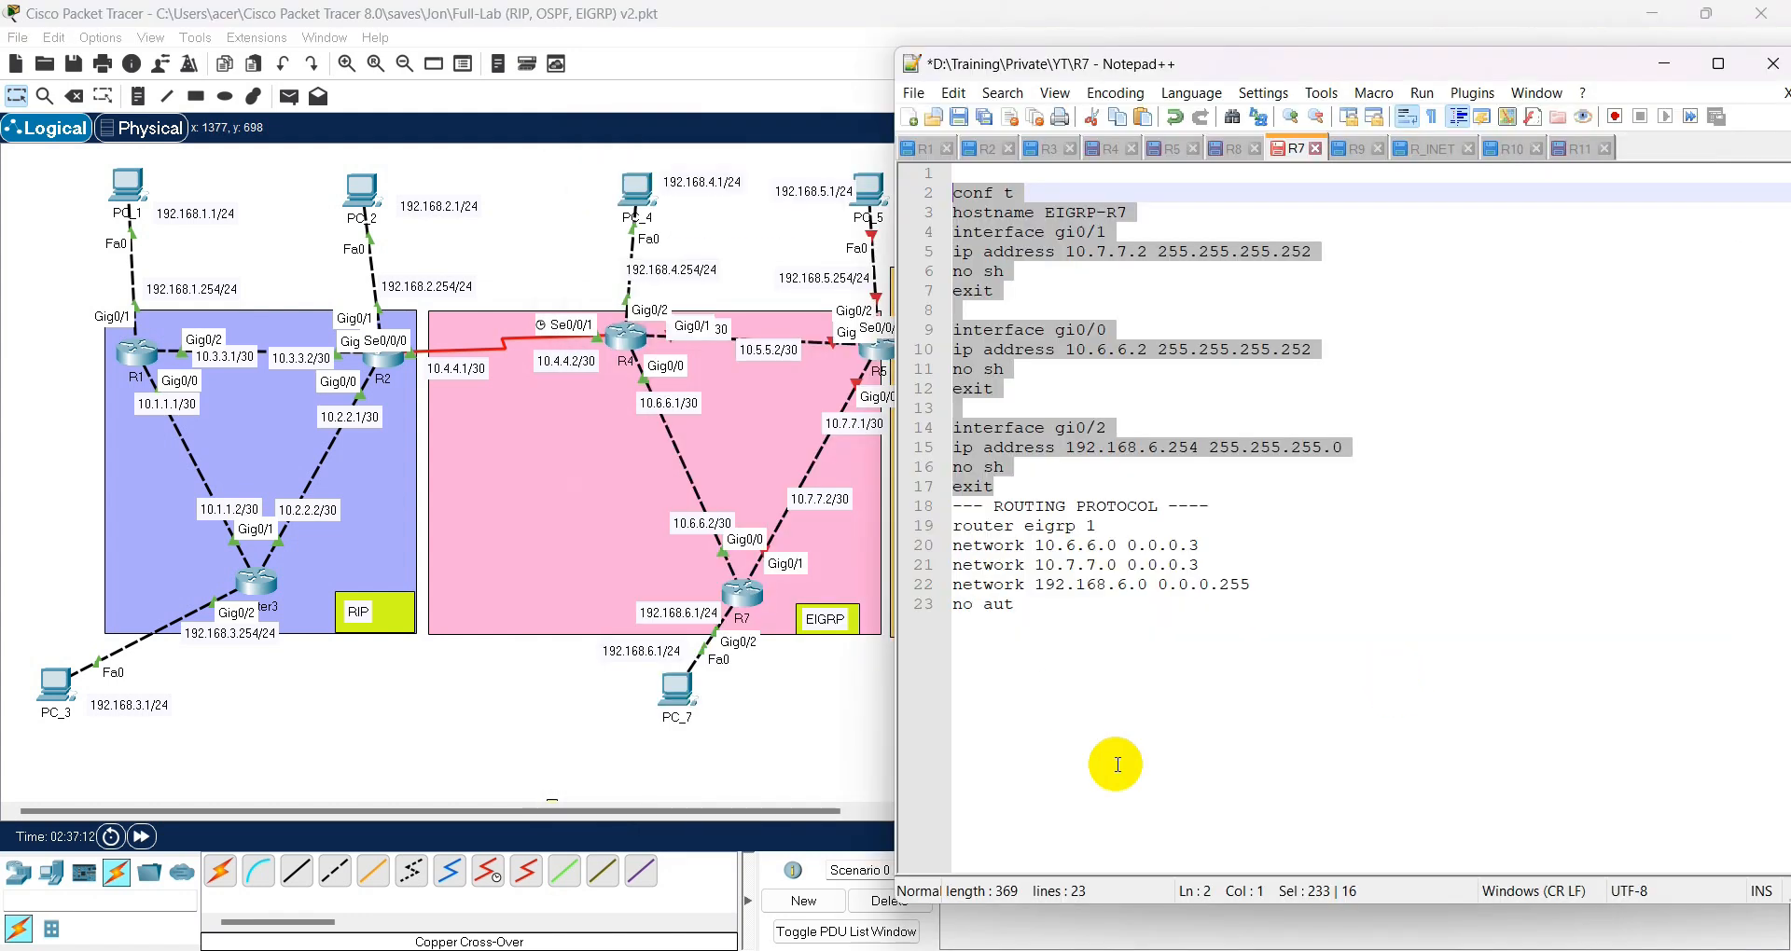
click(958, 530)
drag(958, 530, 1015, 606)
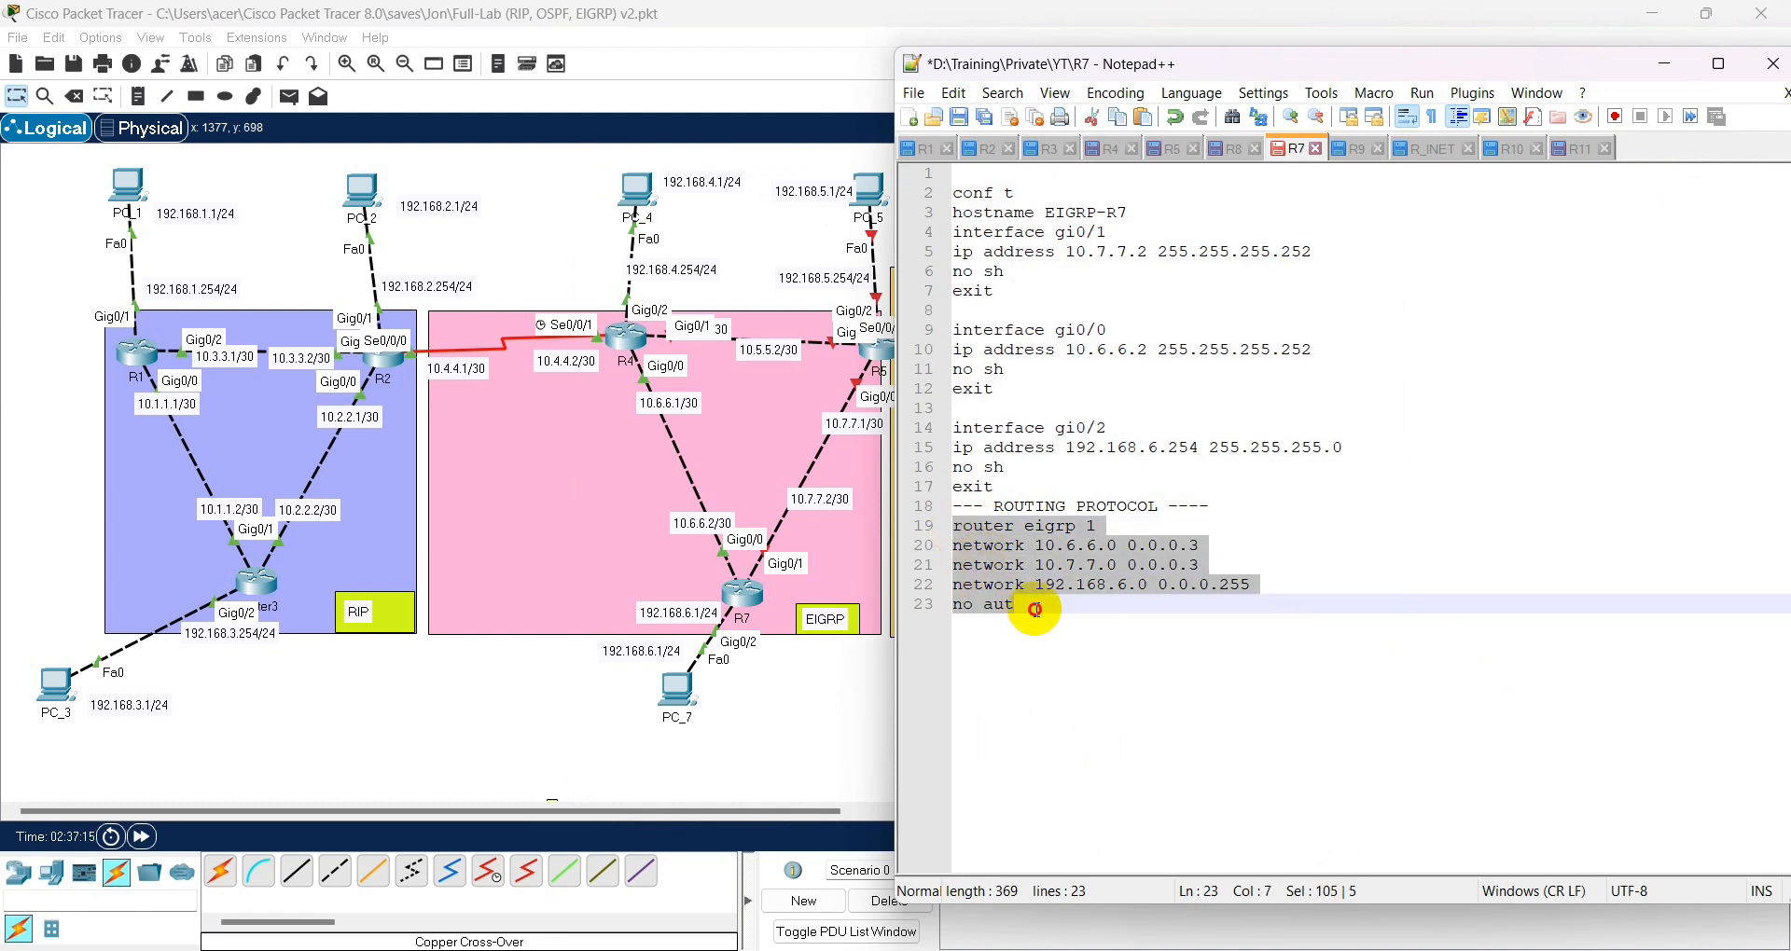
right_click(1020, 582)
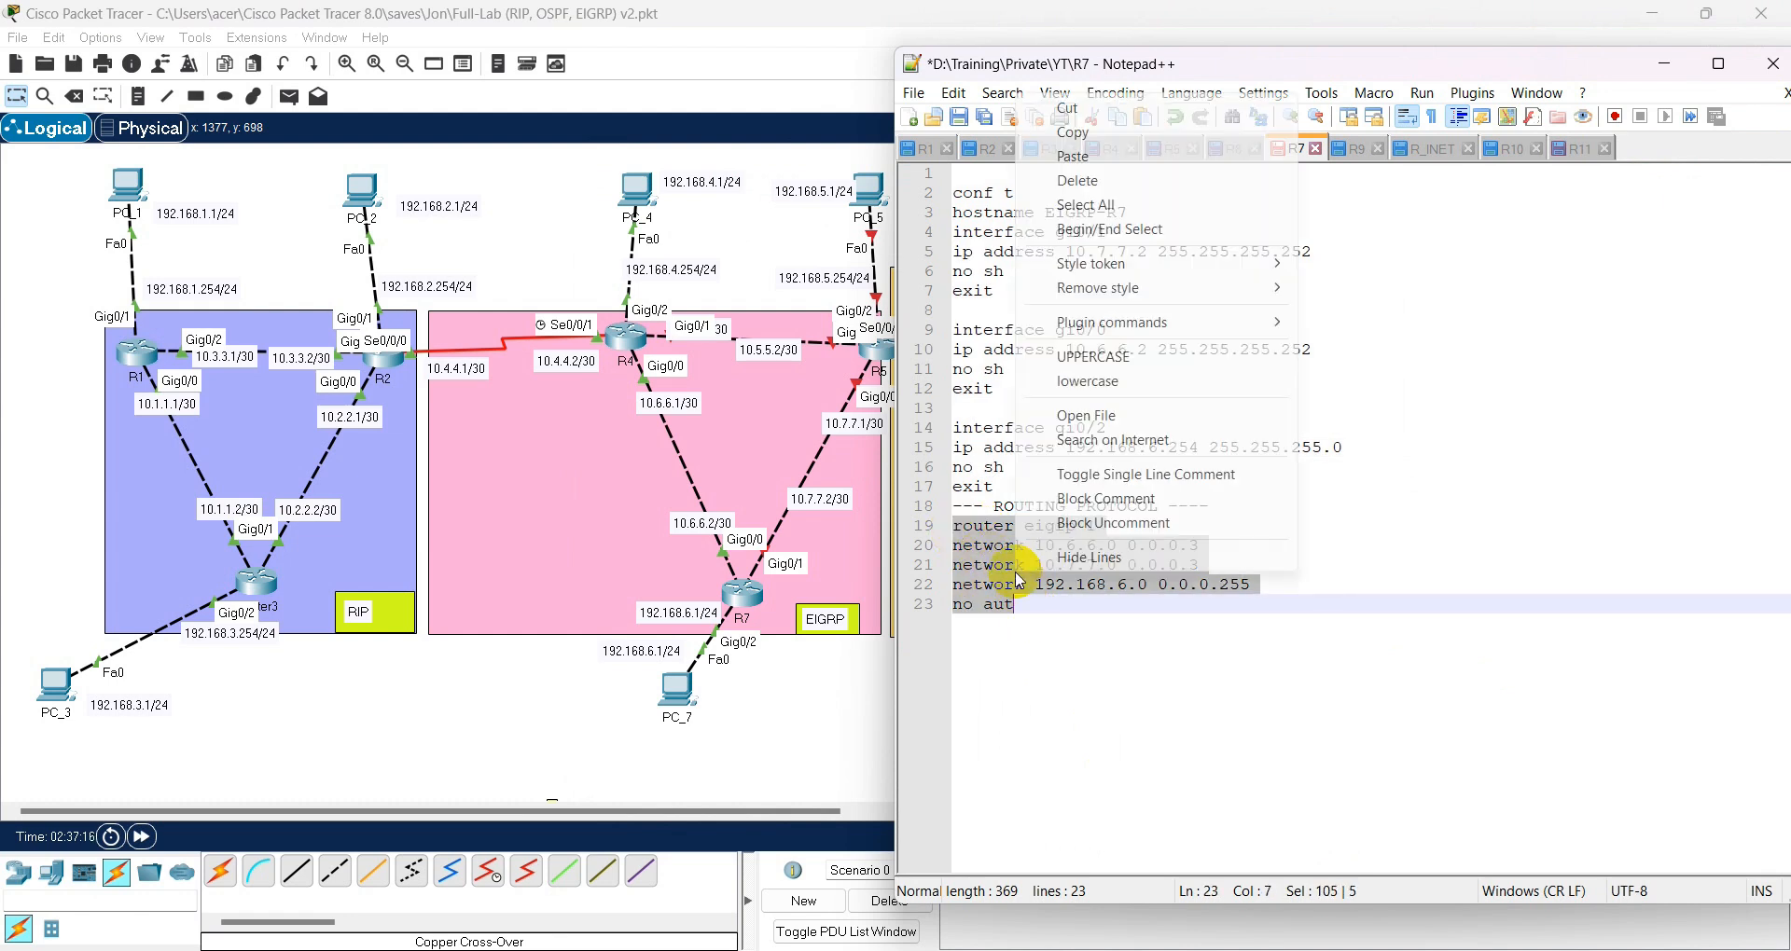
click(1130, 133)
click(1052, 608)
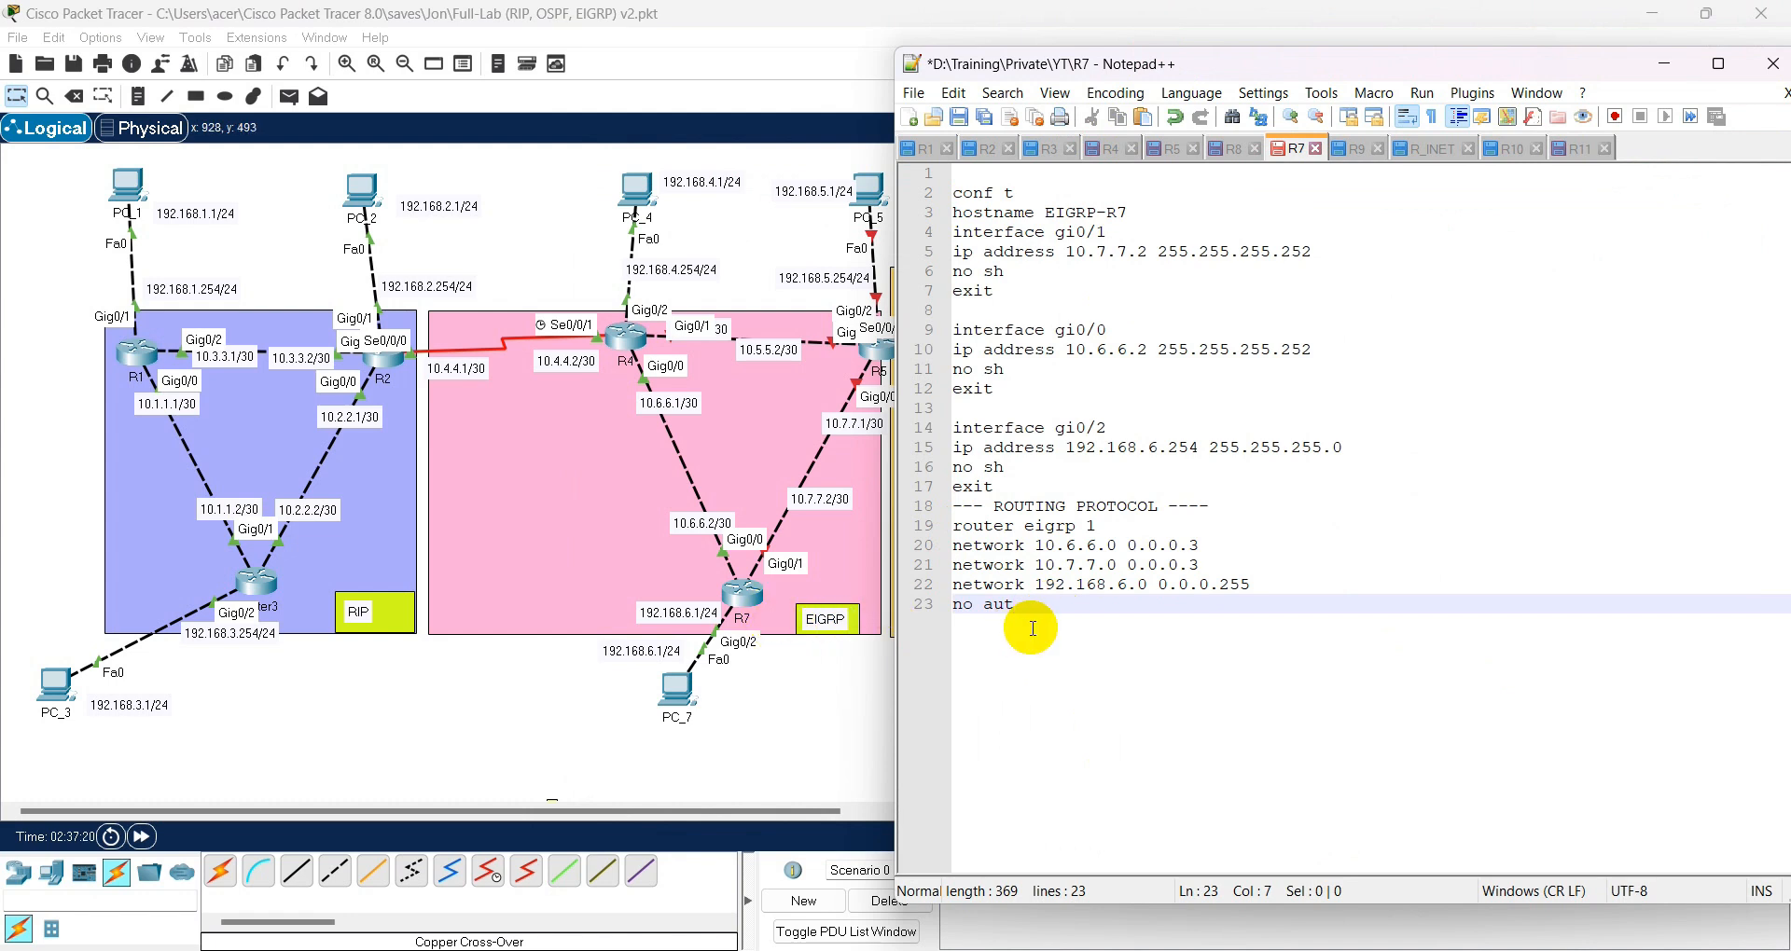
key(Return)
text(exit\)
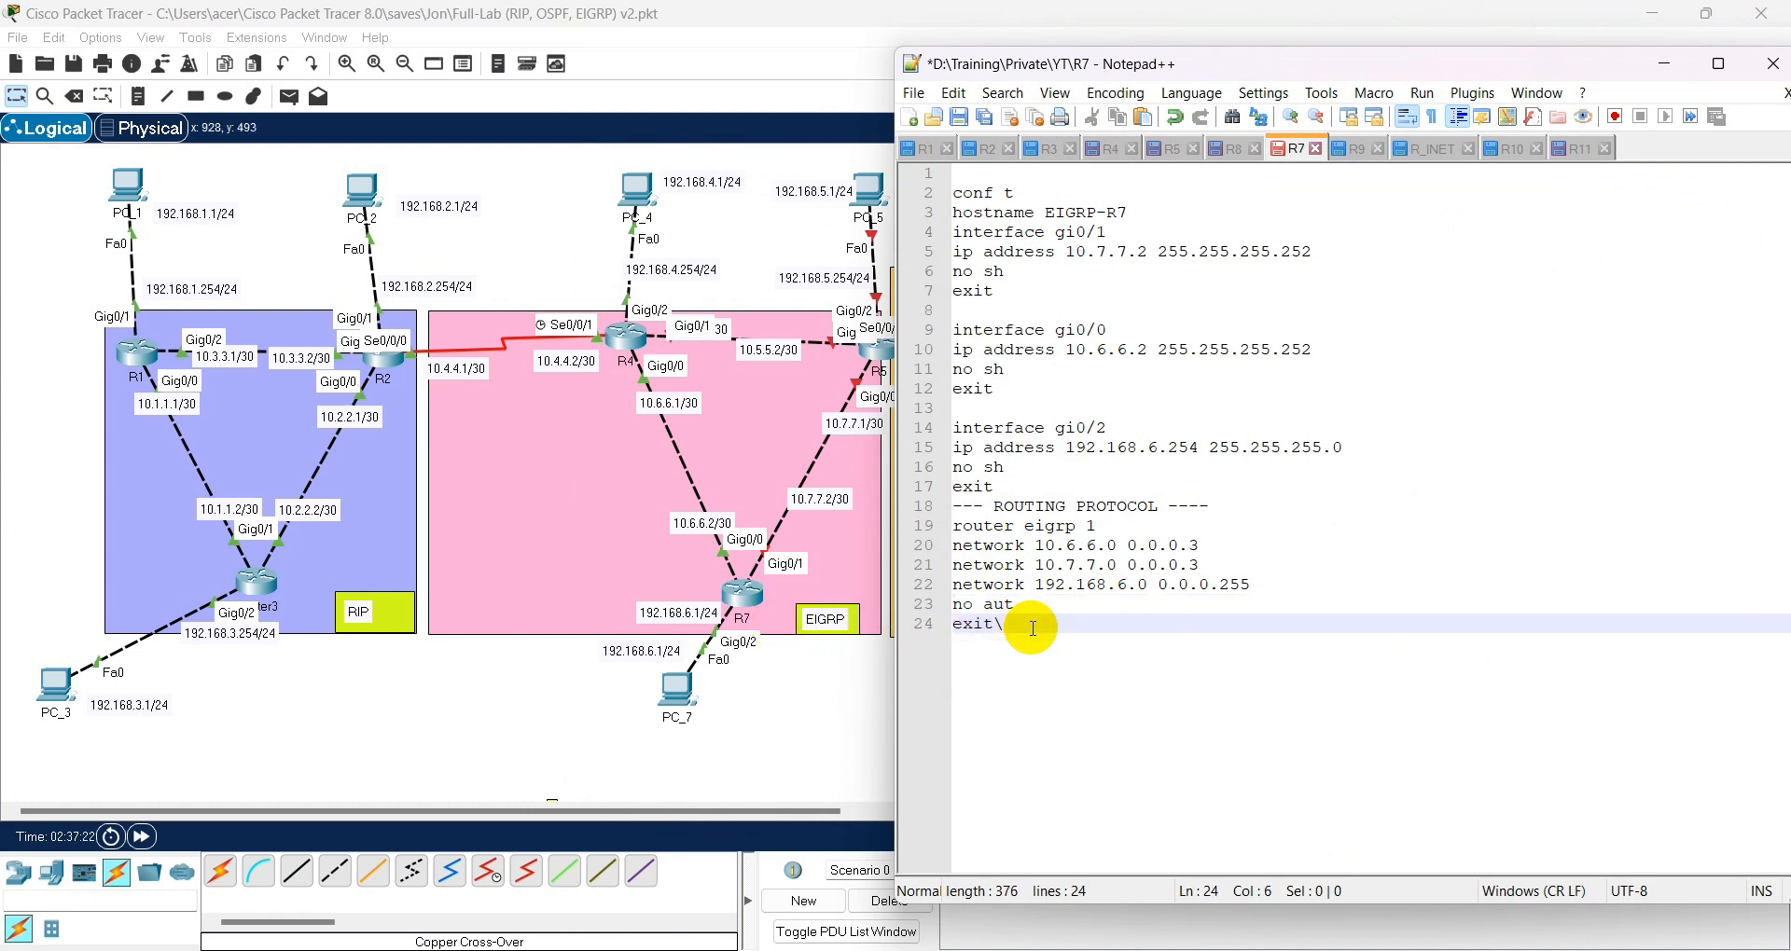
- Copy the R7 script's EIGRP block, from router eigrp 1 through the final exit
drag(1030, 628, 1035, 563)
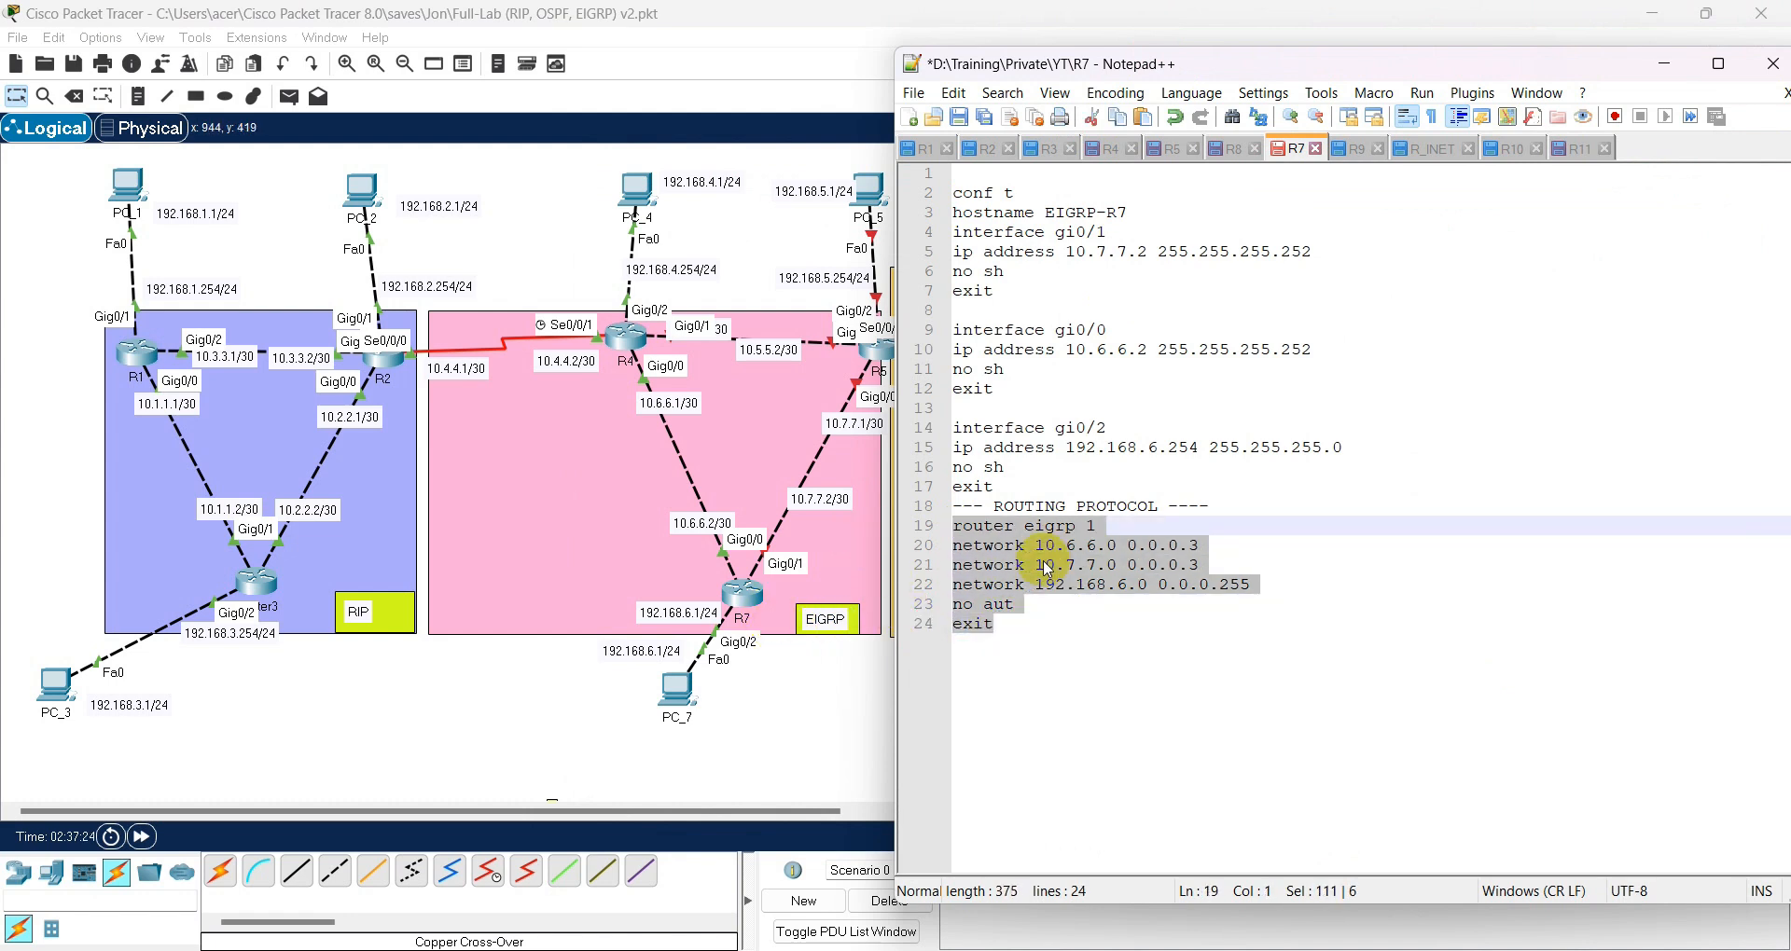
right_click(1045, 560)
click(1133, 120)
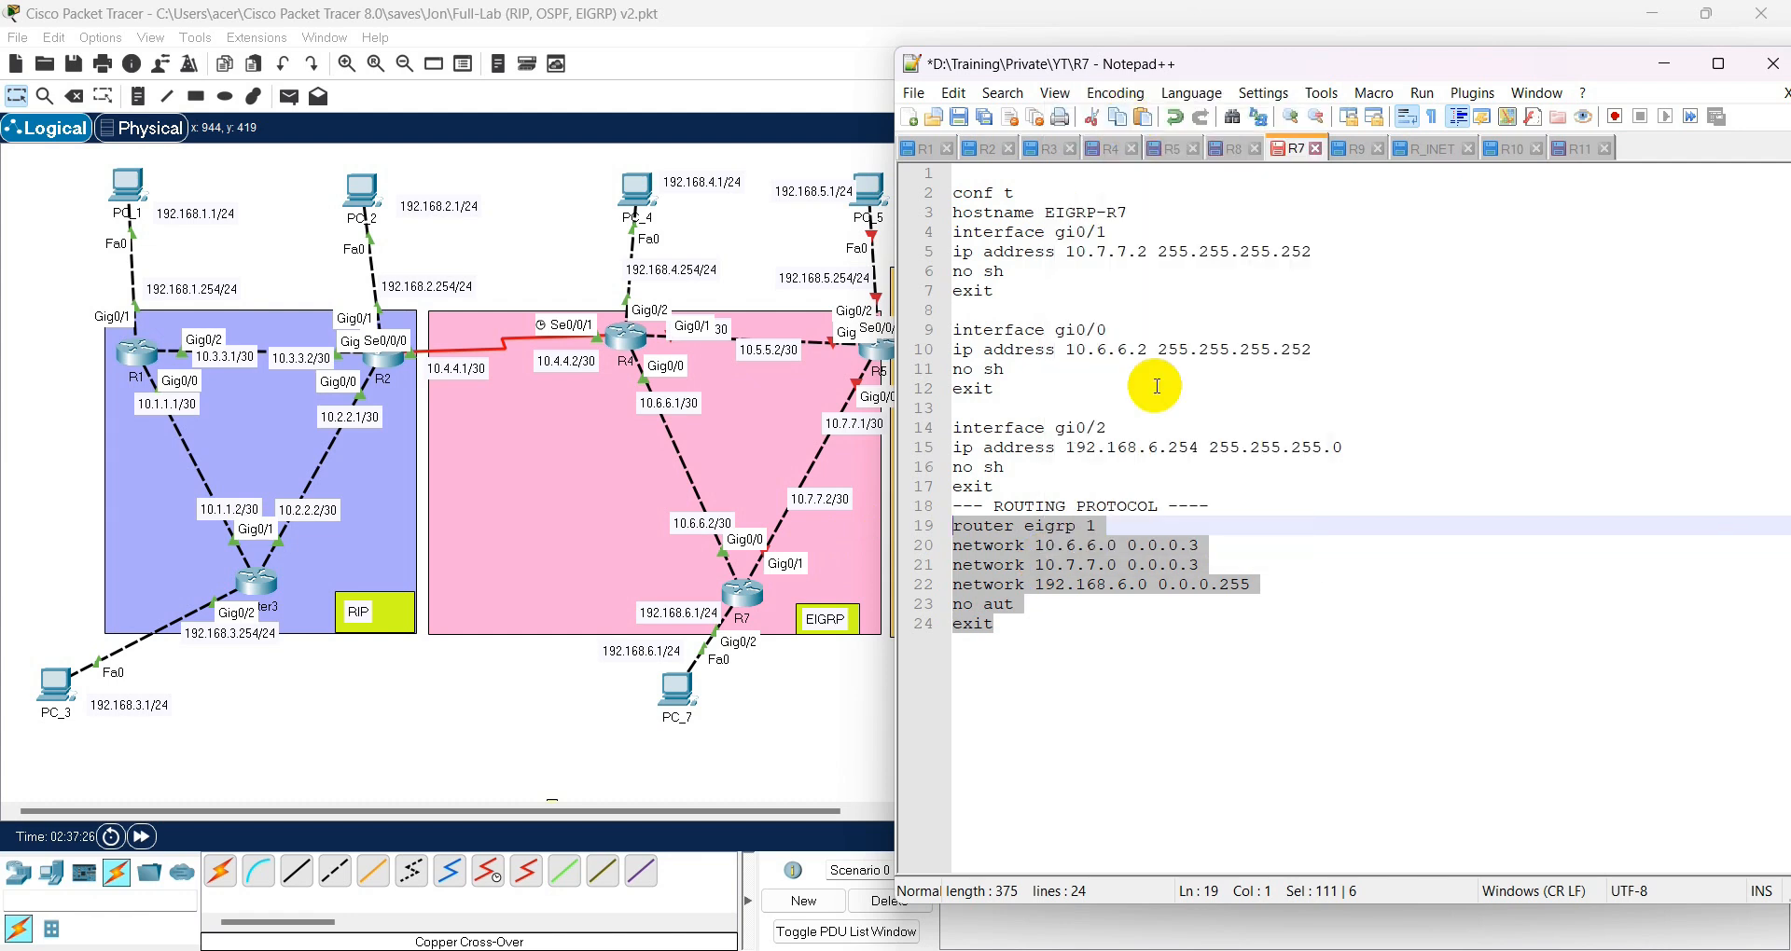
click(1161, 566)
- Switch to Packet Tracer, run the copied EIGRP 1 configuration in R7's CLI, and return to the topology
click(737, 590)
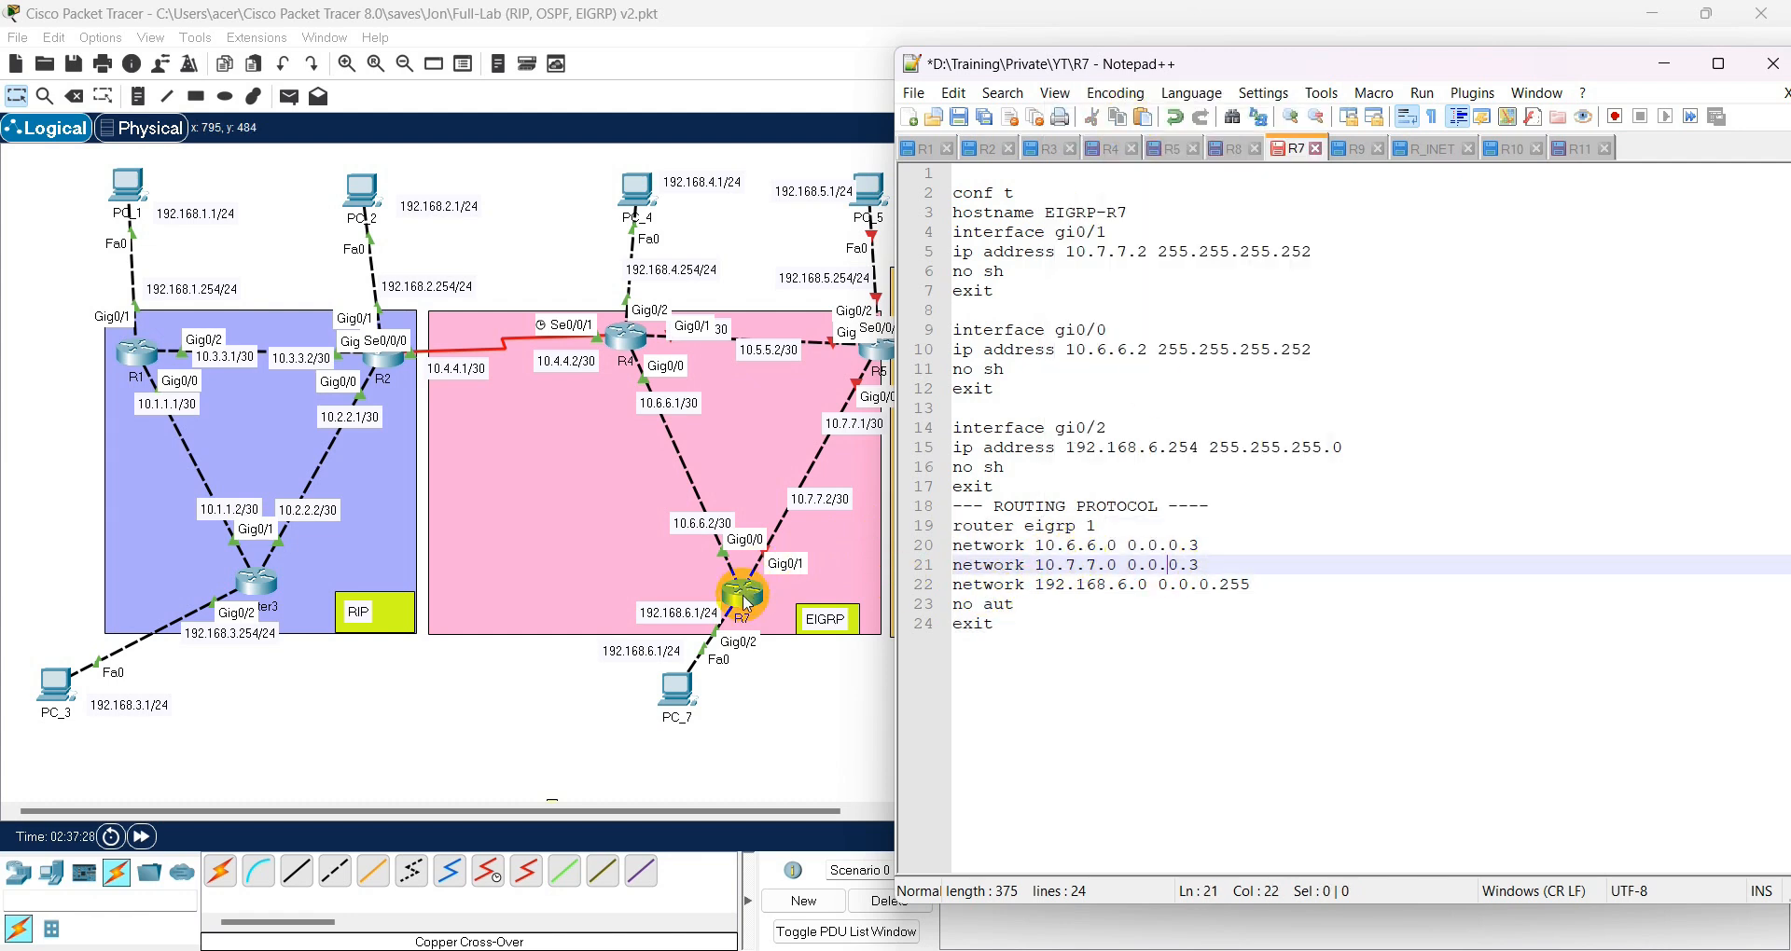
key(Return)
right_click(775, 418)
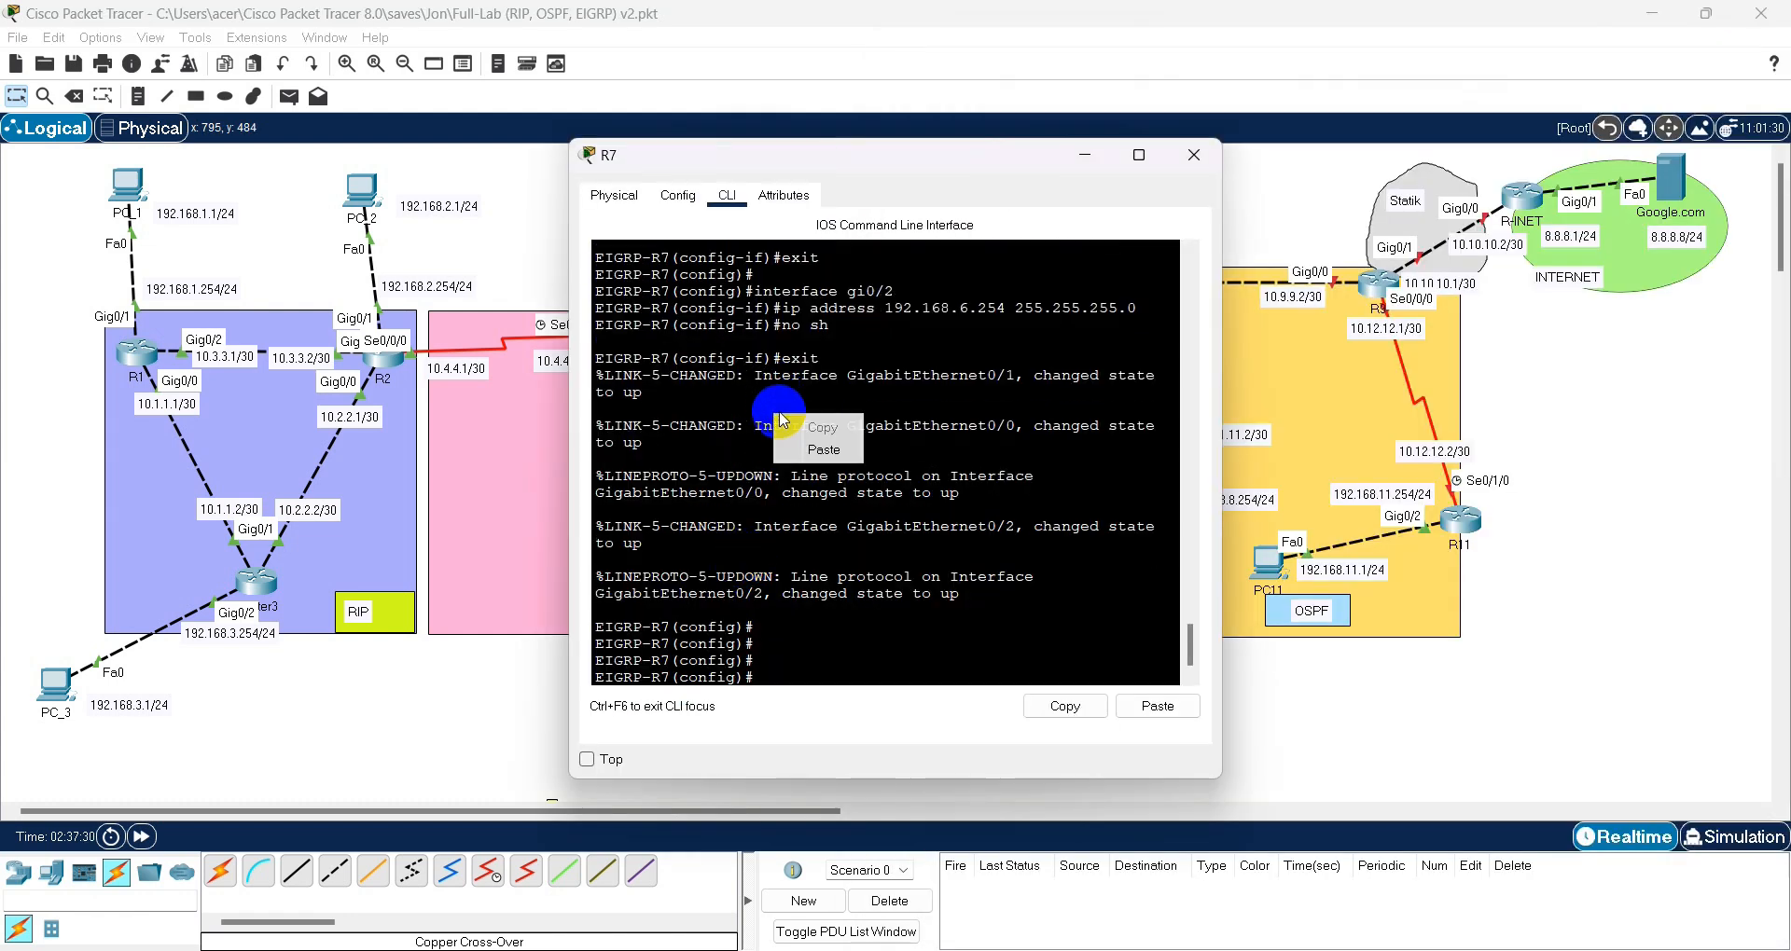
click(804, 445)
key(Return)
key(Return)
key(Return)
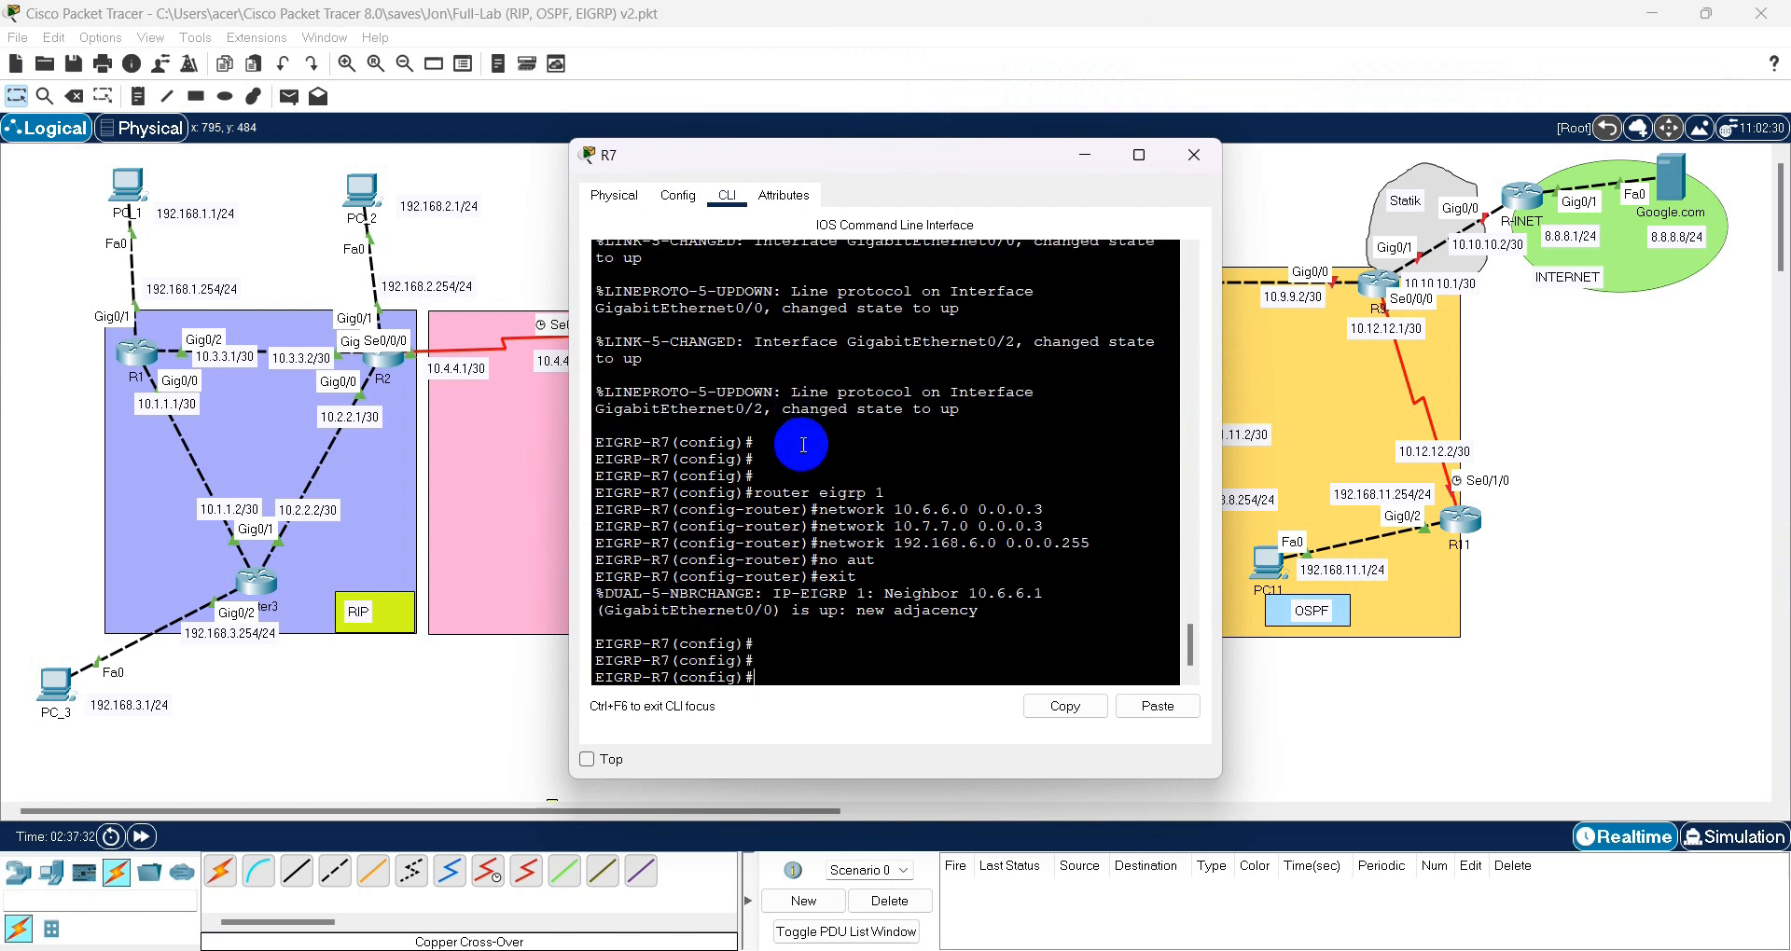
click(520, 681)
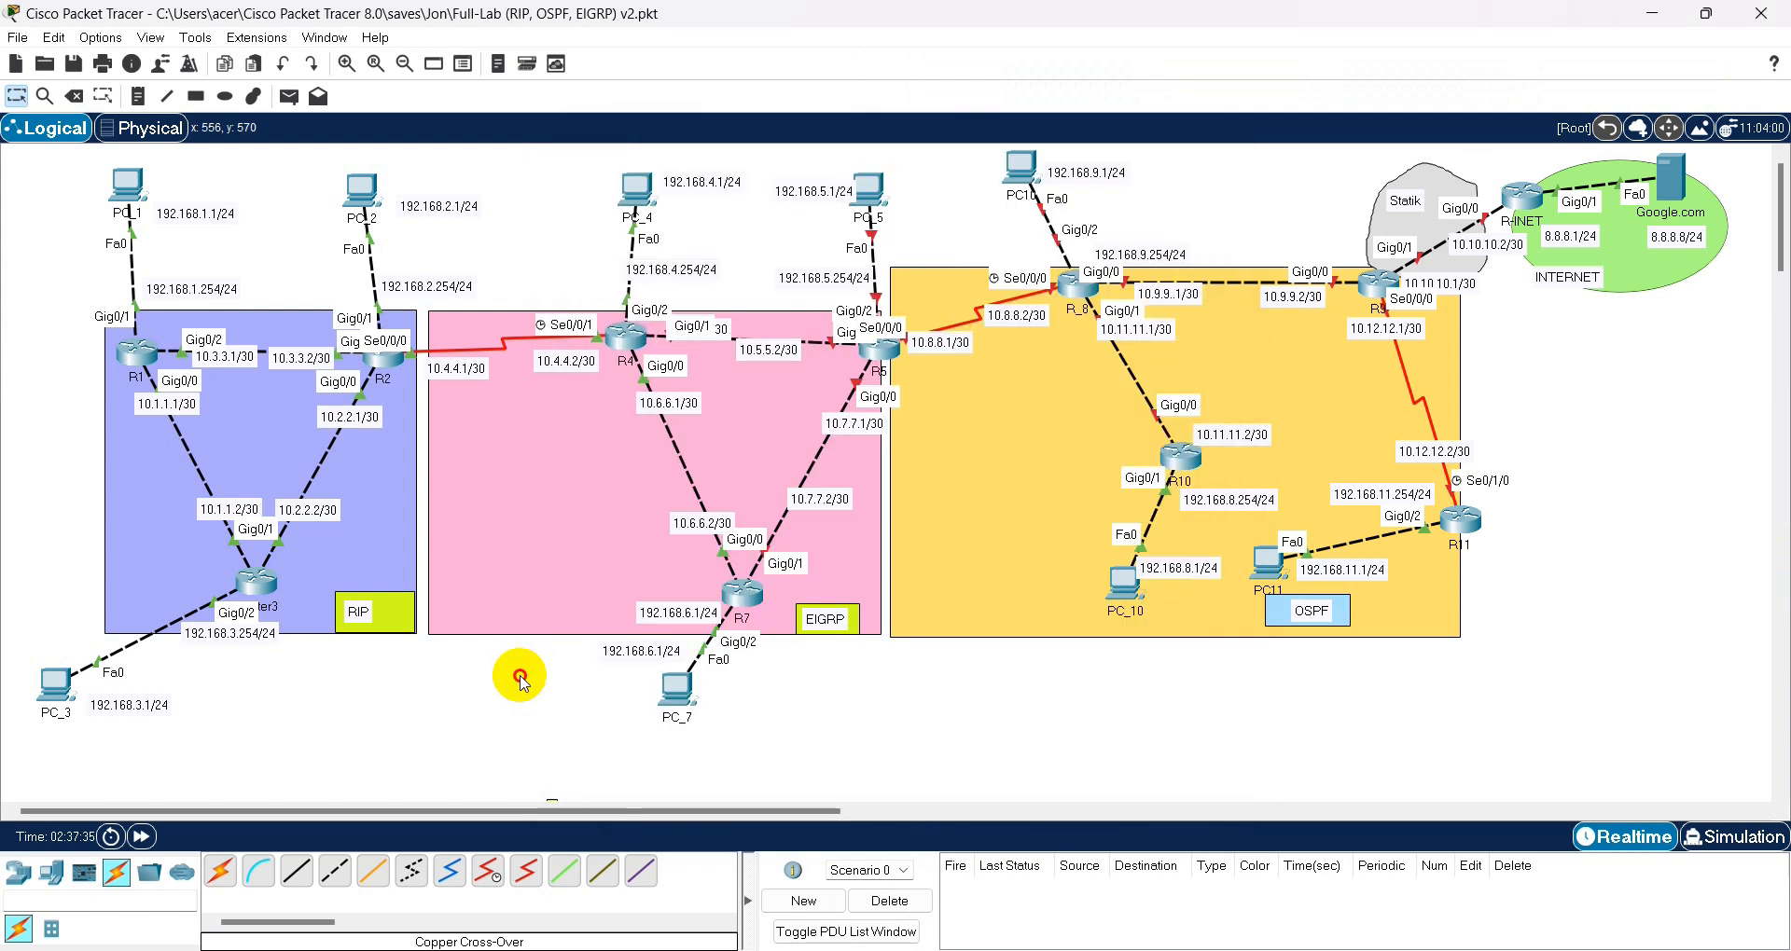
- Open R5's CLI, answer no to the initial configuration dialog and enter privileged mode with ena
click(881, 357)
click(853, 388)
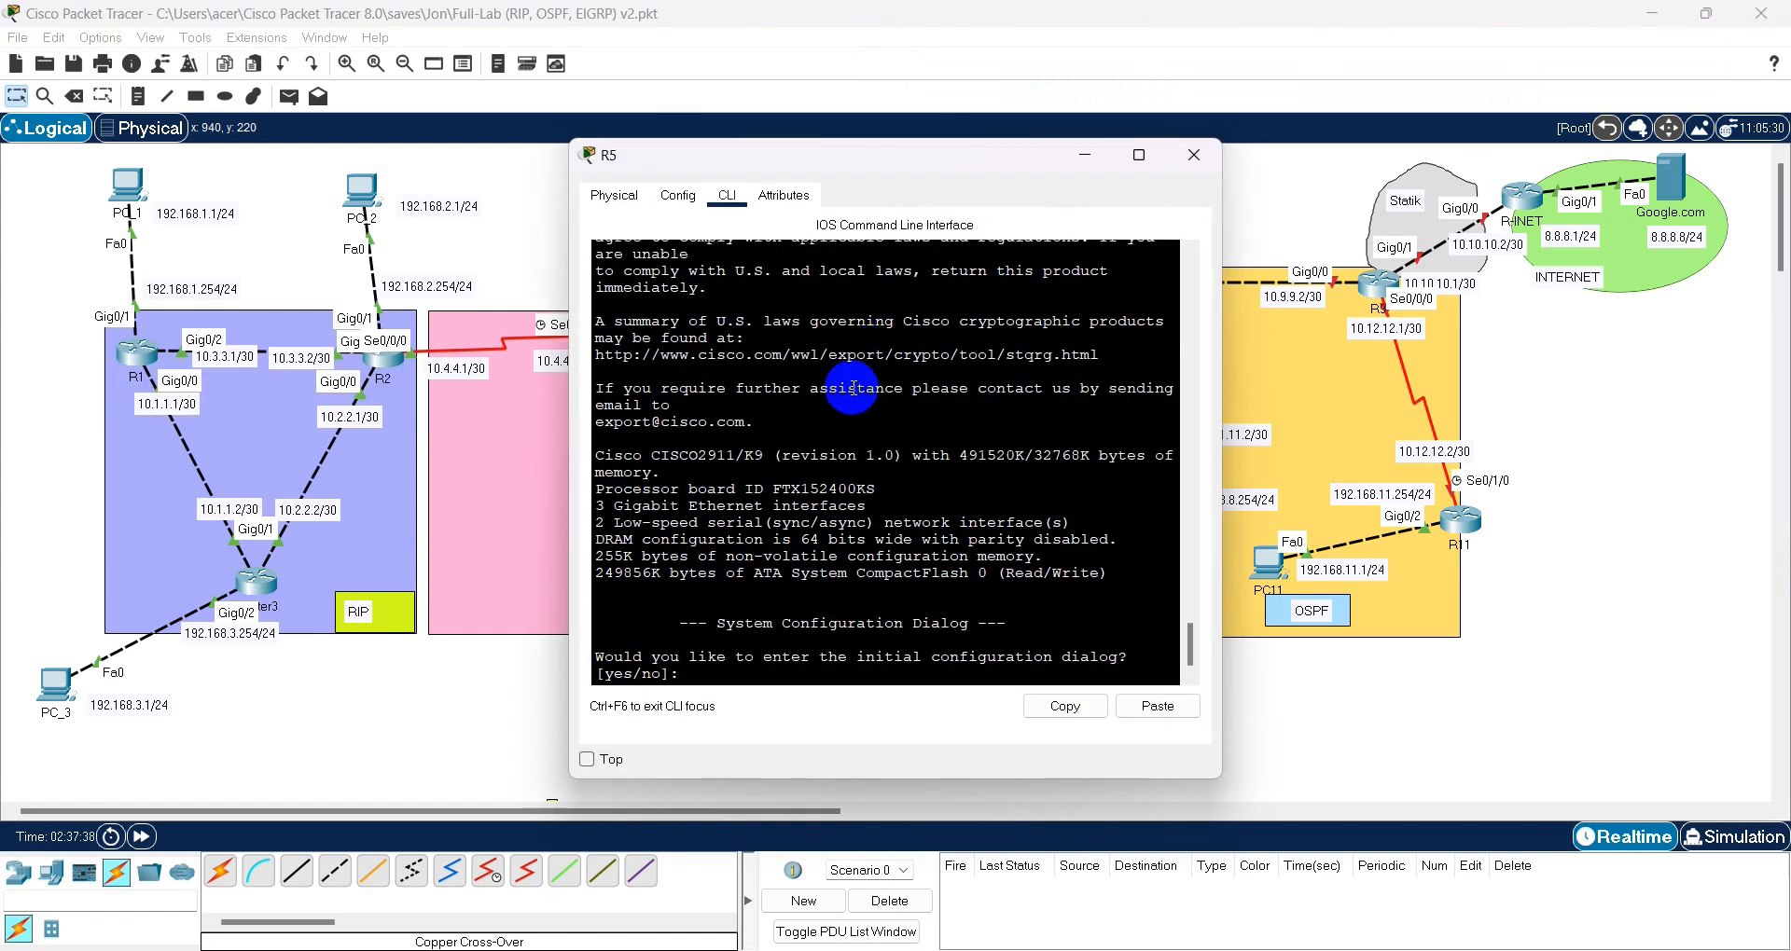
key(Return)
text(no)
key(Return)
key(Return)
key(Return)
text(ena)
key(Return)
key(Return)
key(Return)
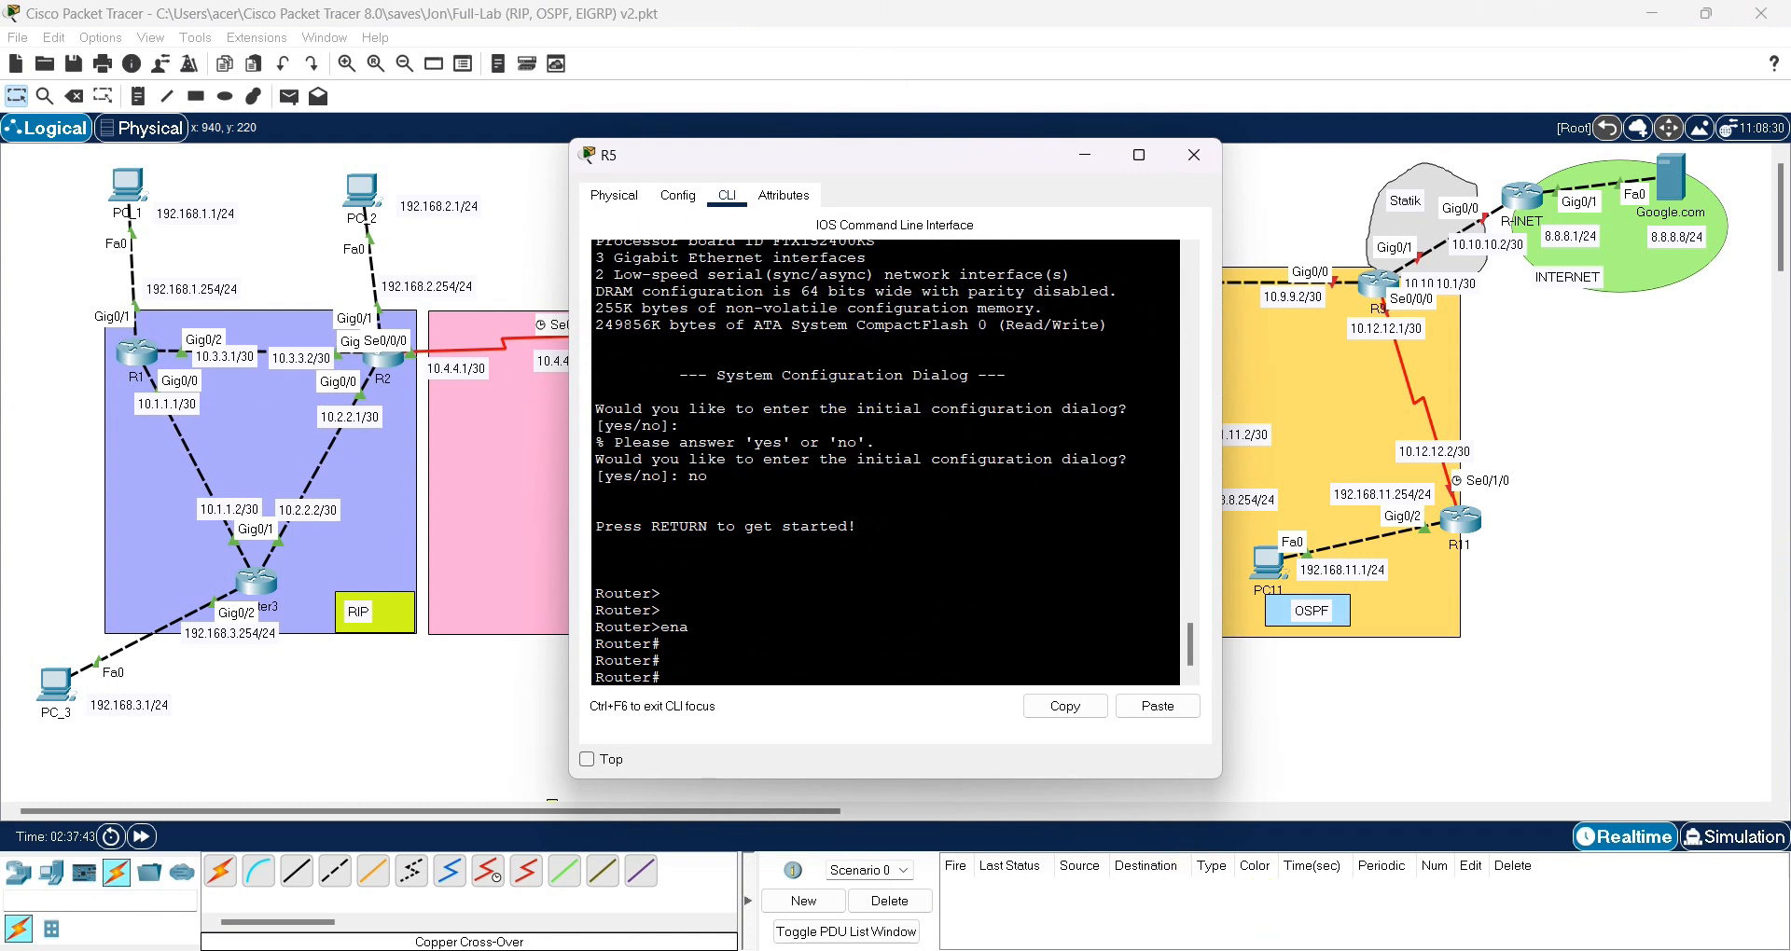
- Check the topology around R5 and bring up the R5 script in Notepad++
key(alt+Tab)
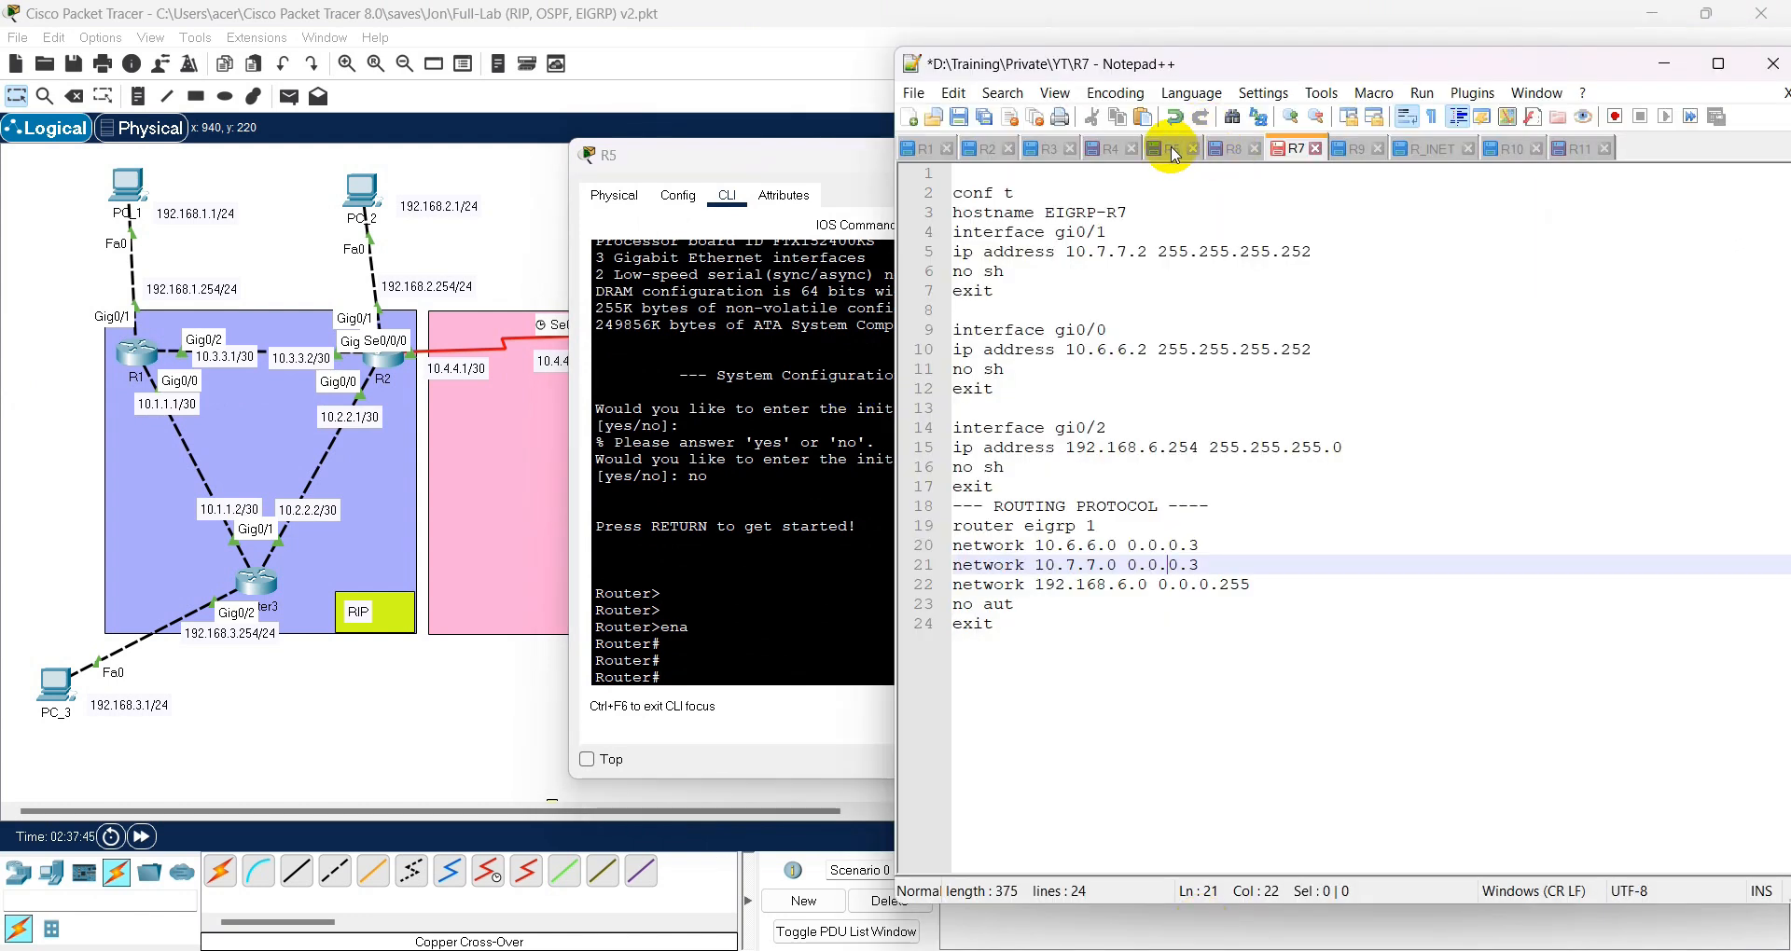
click(468, 743)
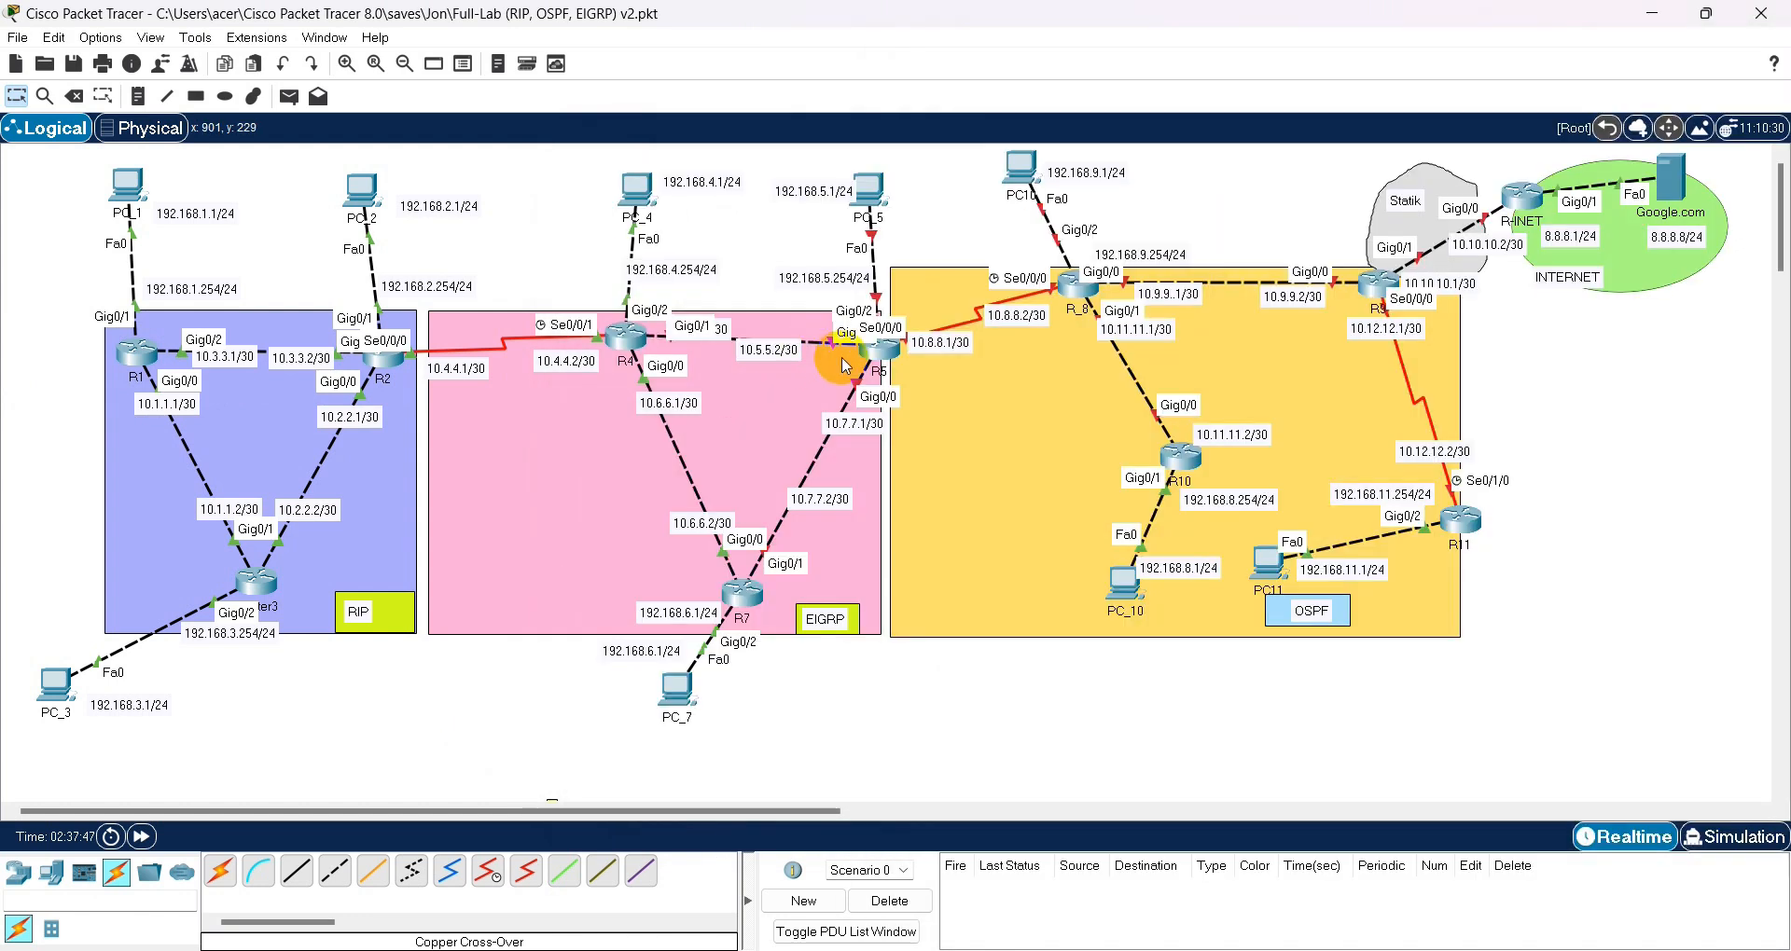
key(alt+Tab)
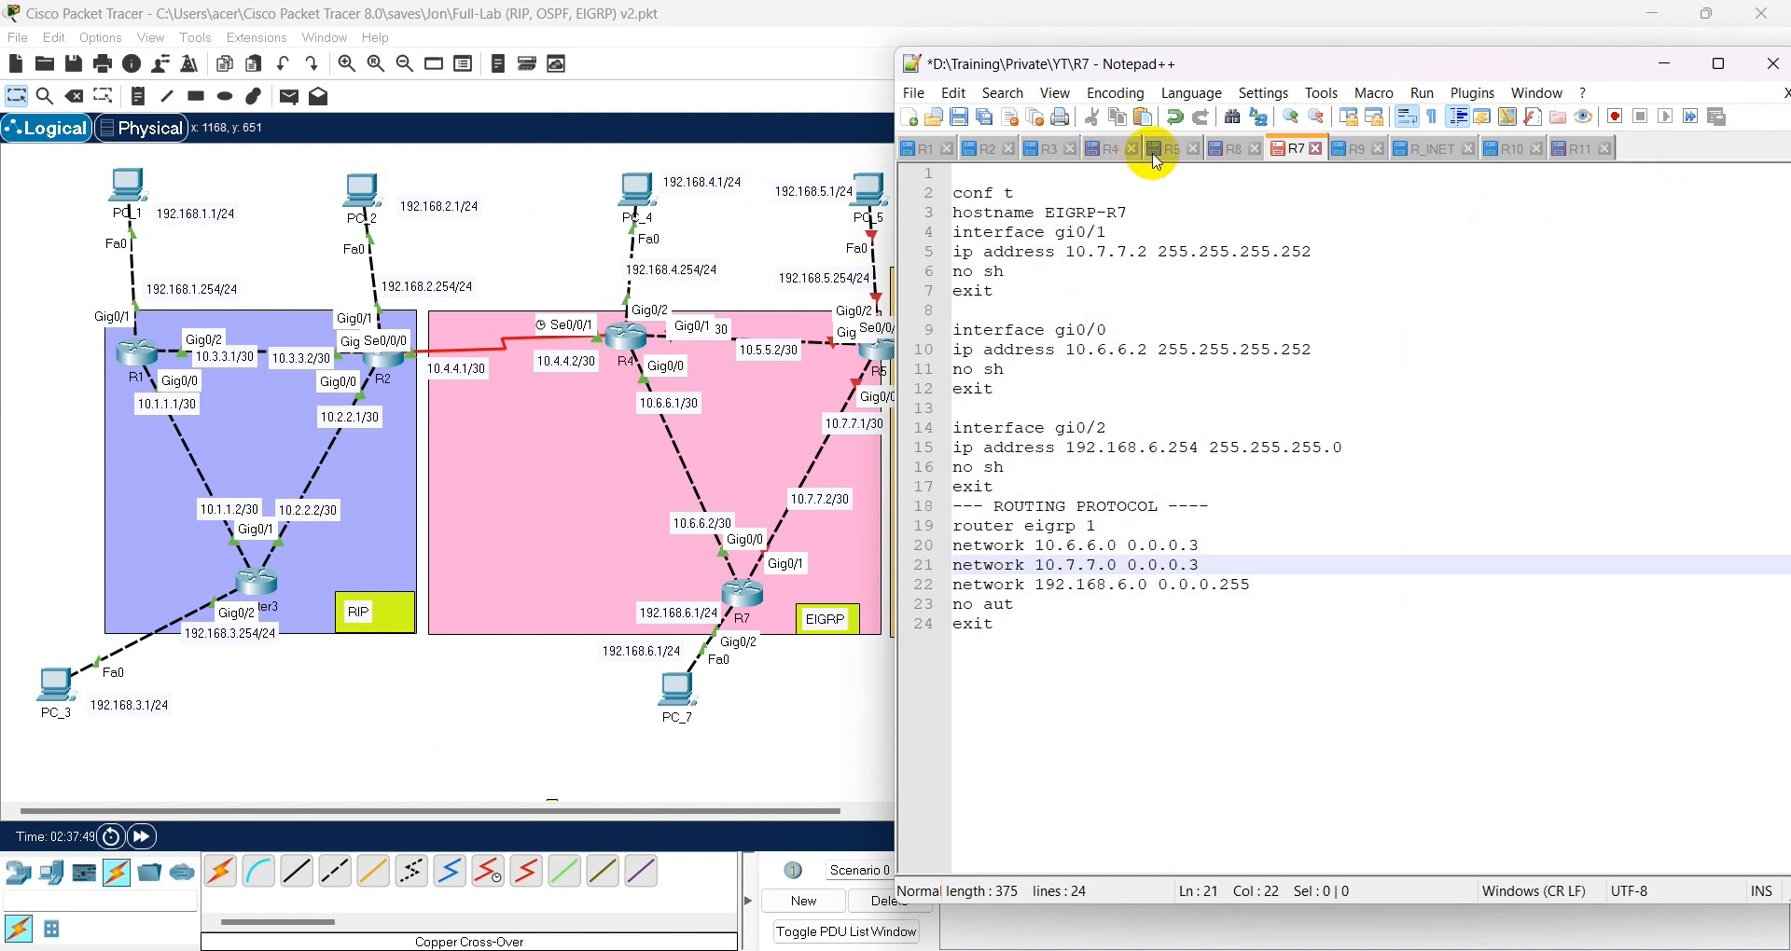
click(1174, 154)
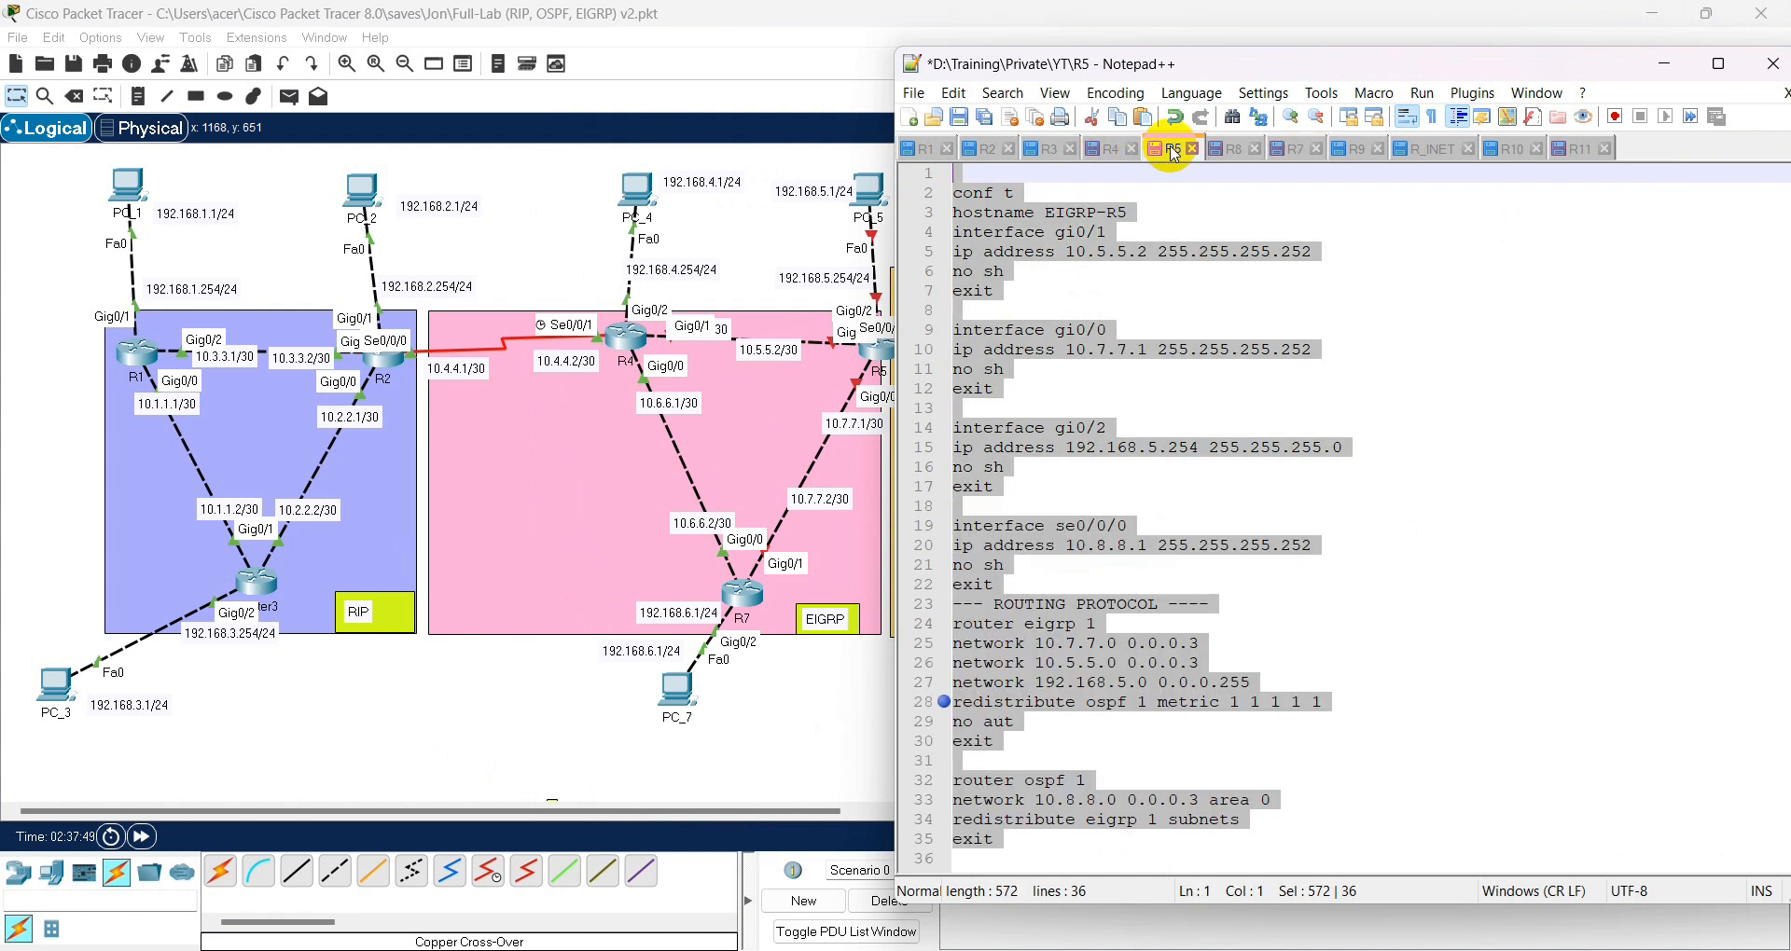
click(1209, 564)
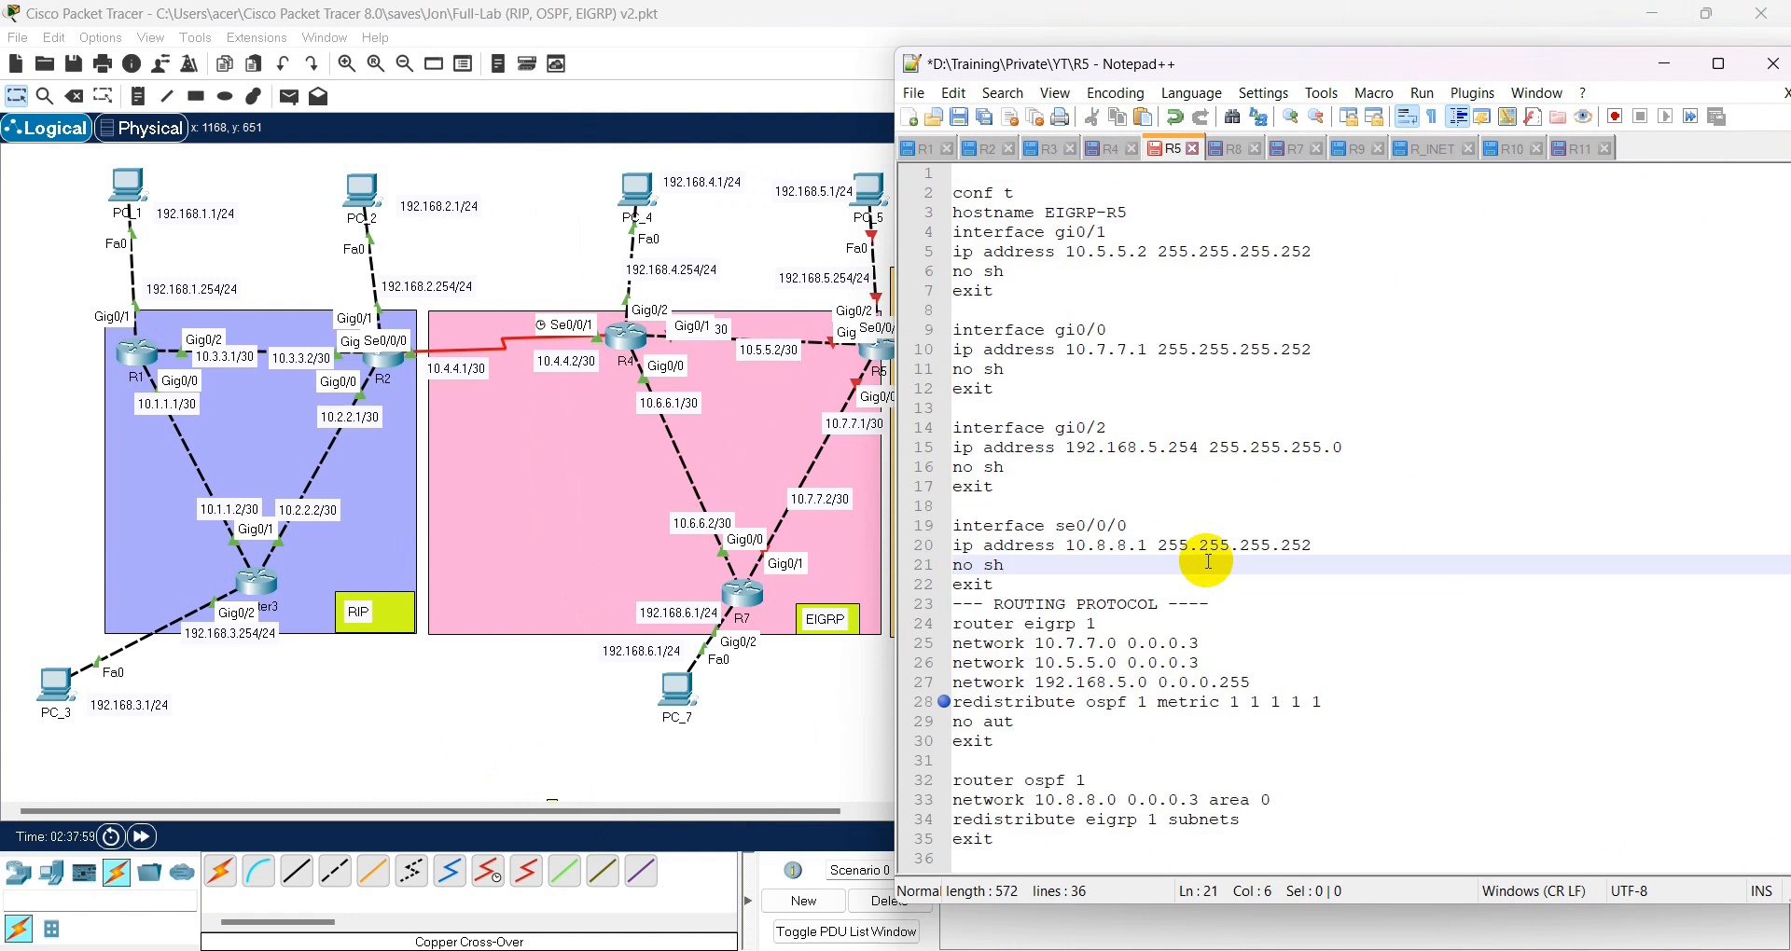
- Copy the R5 script's hostname and interface configuration, from conf t through the exit after interface se0/0/0, checking its addresses against the topology
drag(997, 587, 849, 209)
click(849, 210)
click(850, 206)
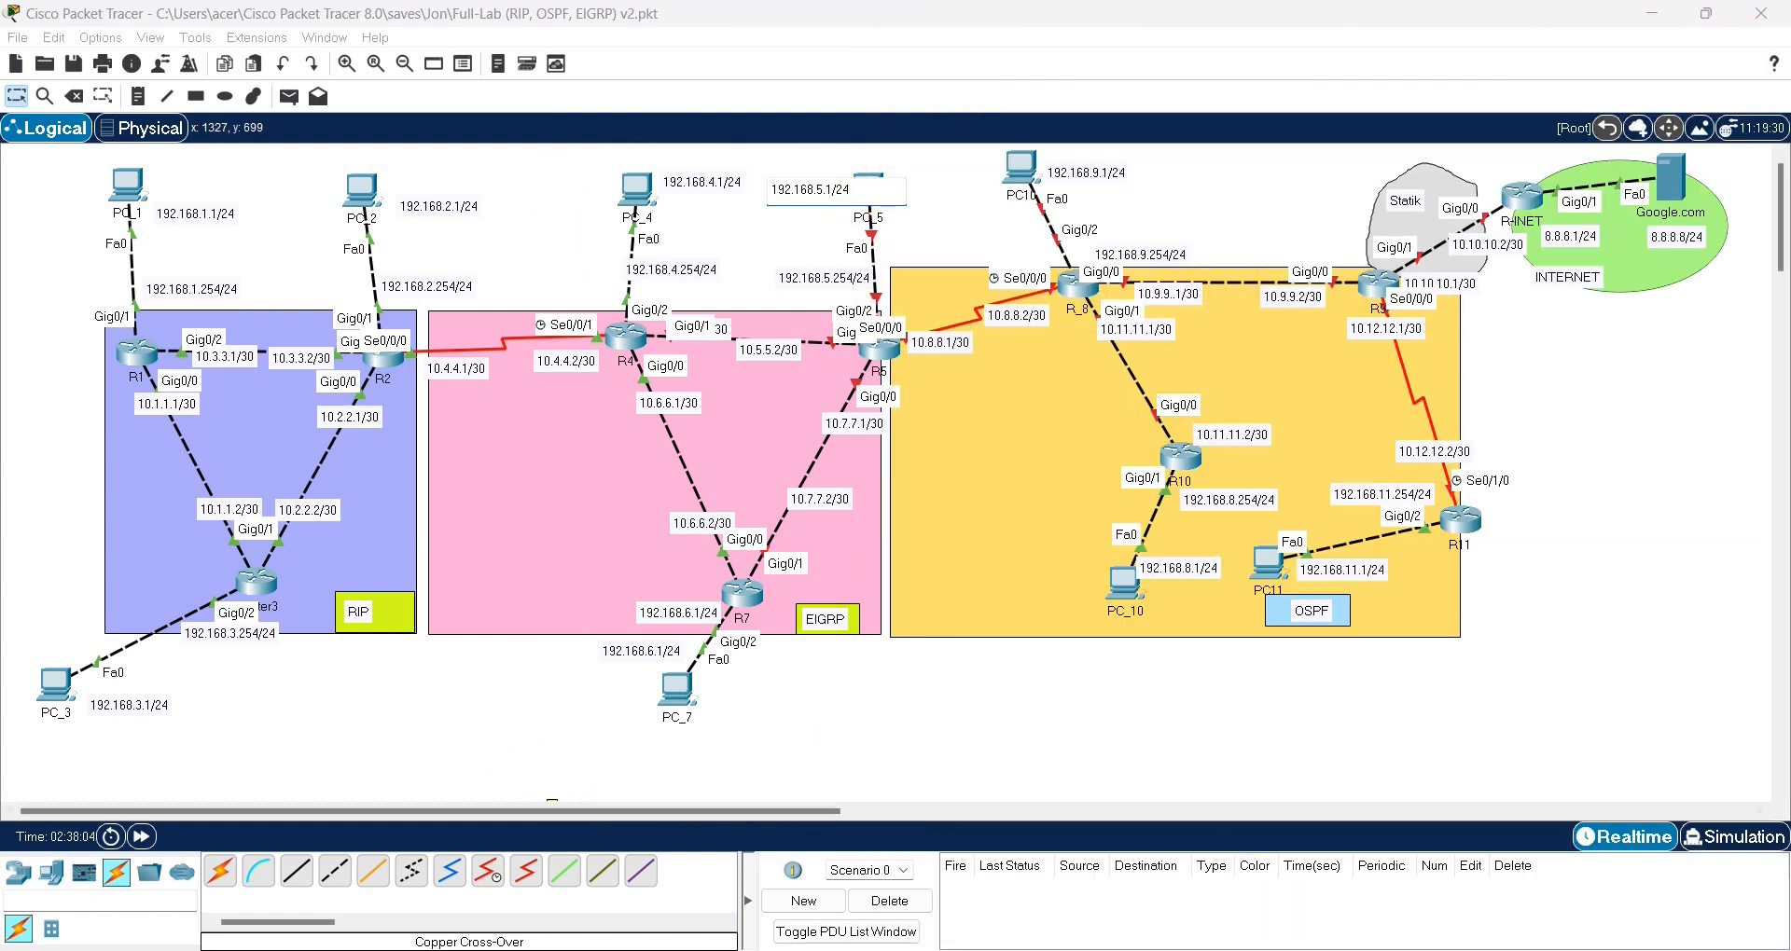
key(alt+Tab)
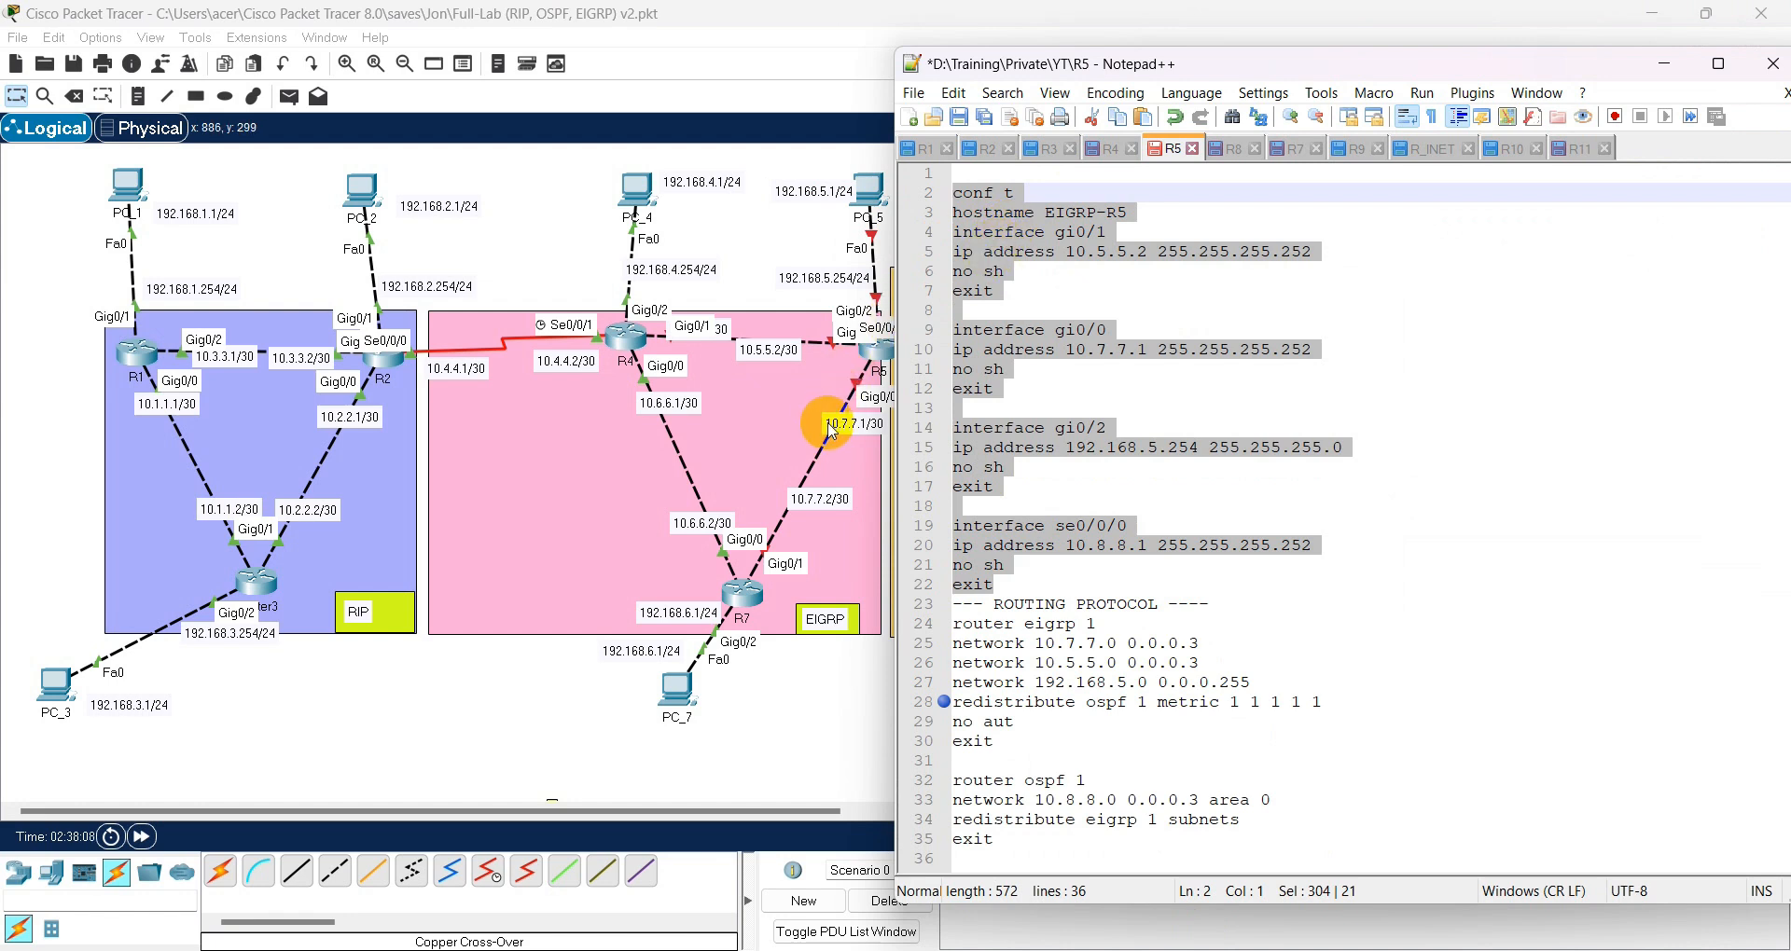
drag(1201, 51, 1336, 33)
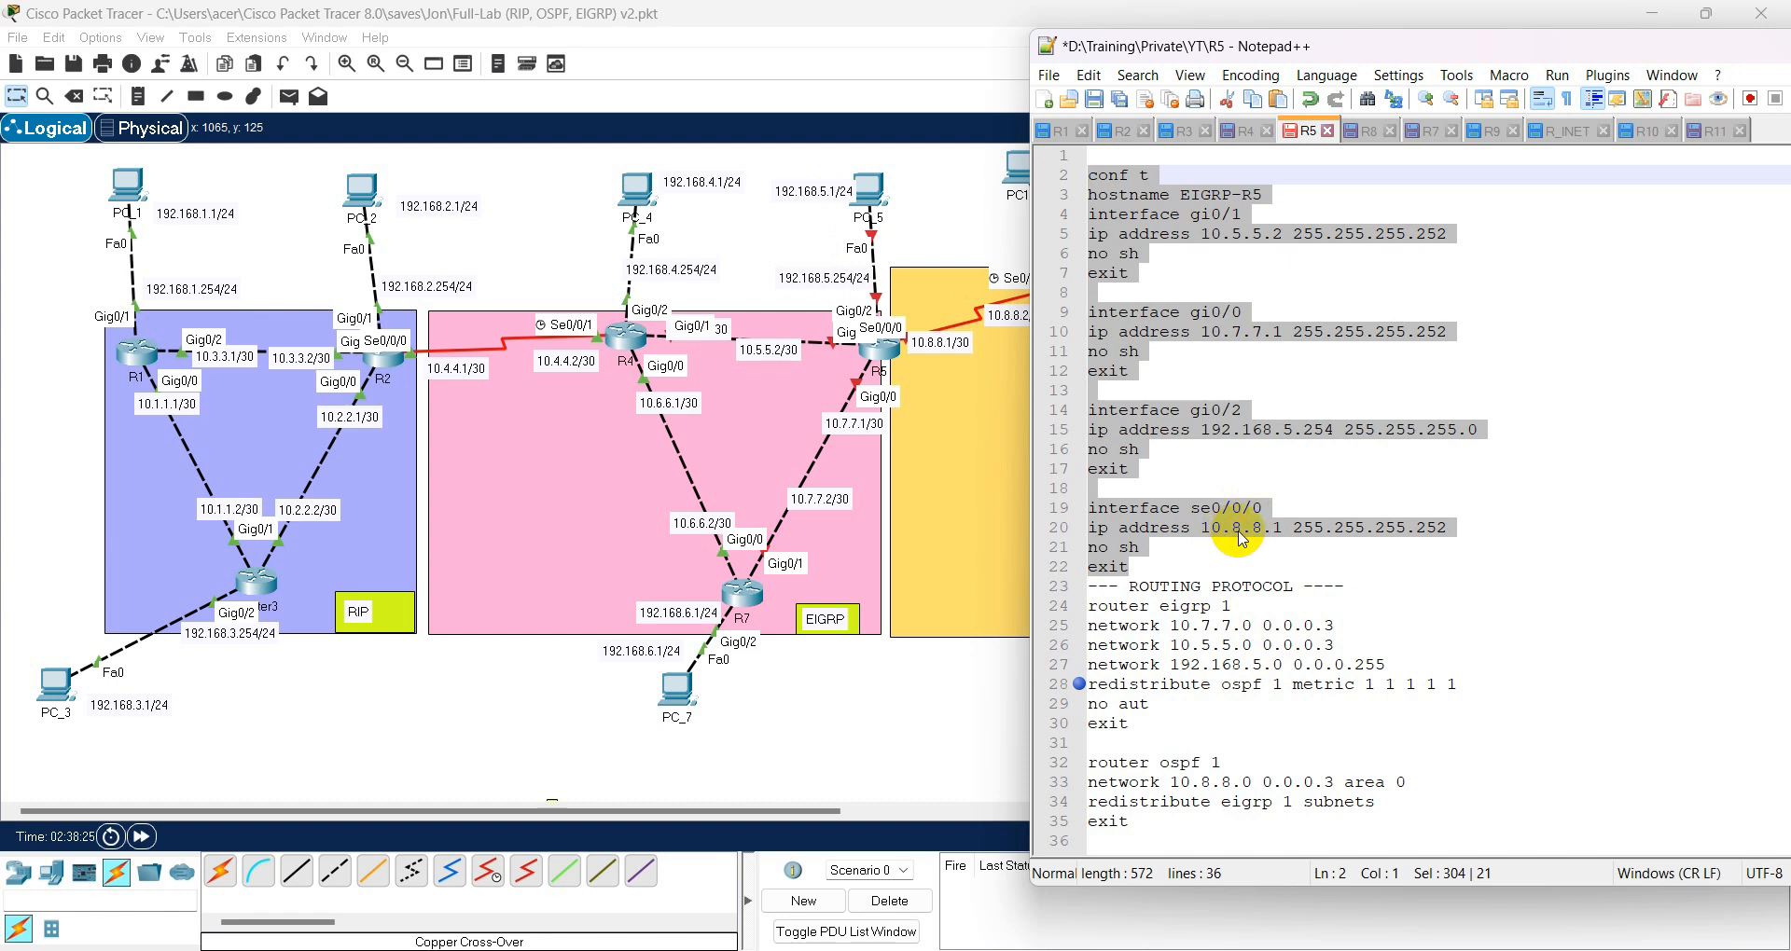
drag(1369, 54, 1467, 63)
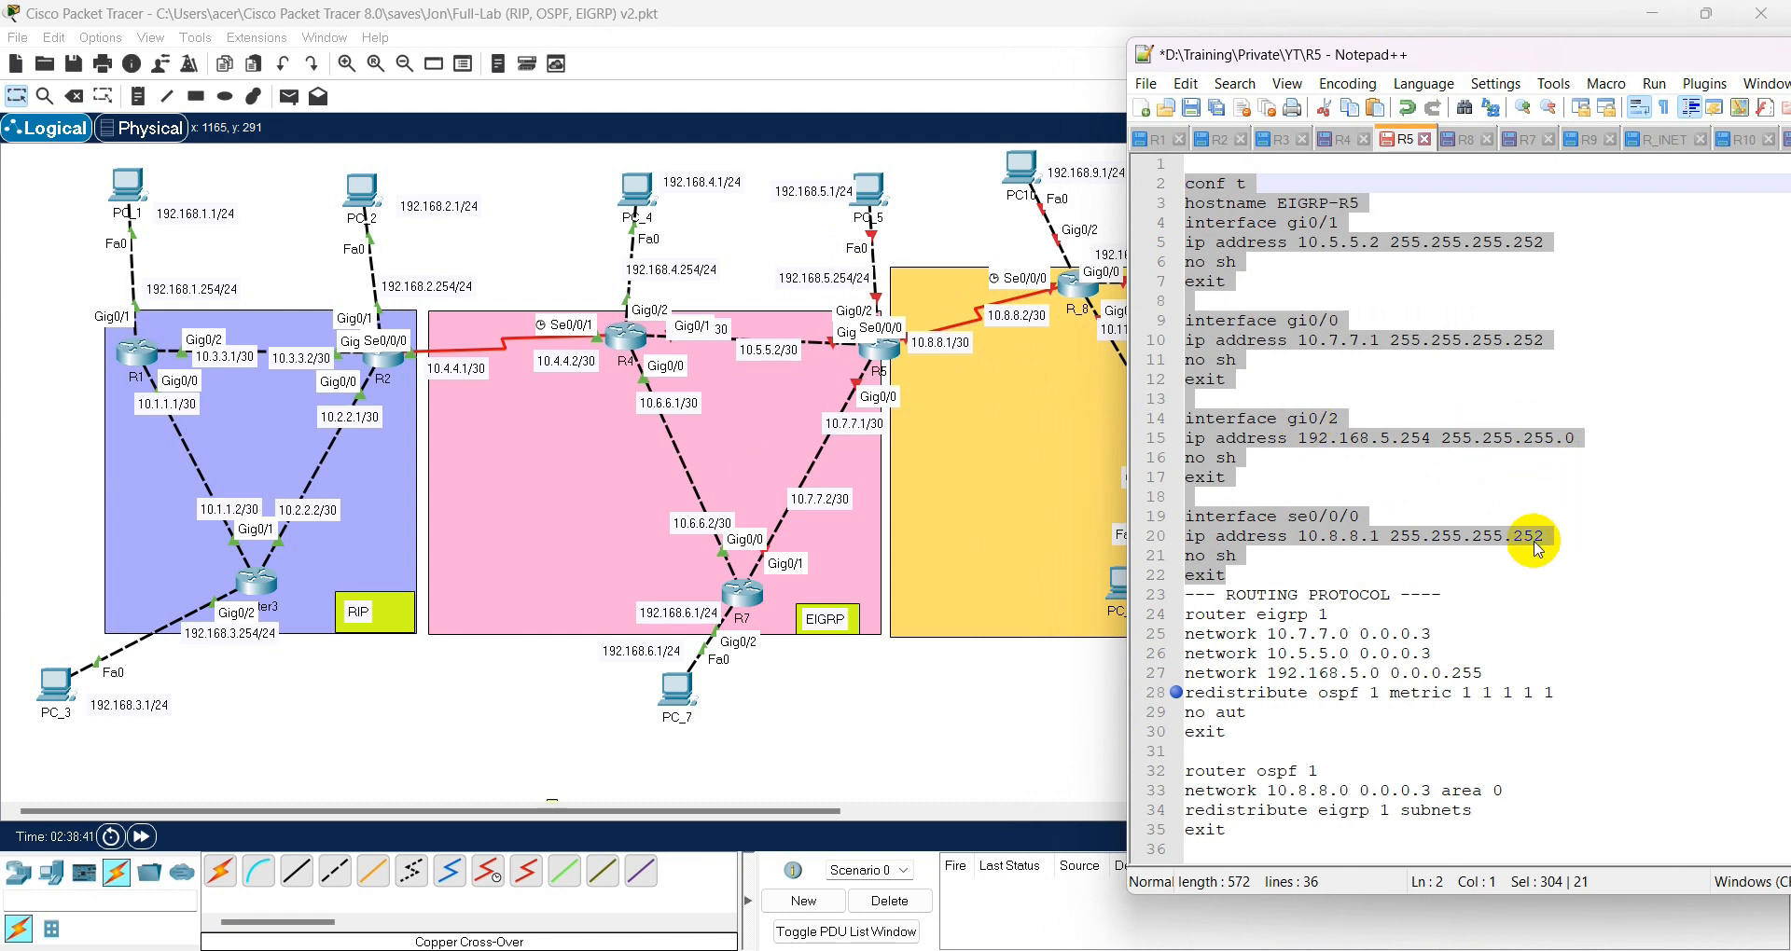
right_click(1217, 440)
click(1240, 483)
- Switch to Packet Tracer, run the copied hostname and interface configuration in R5's CLI, and minimize the router window
click(871, 352)
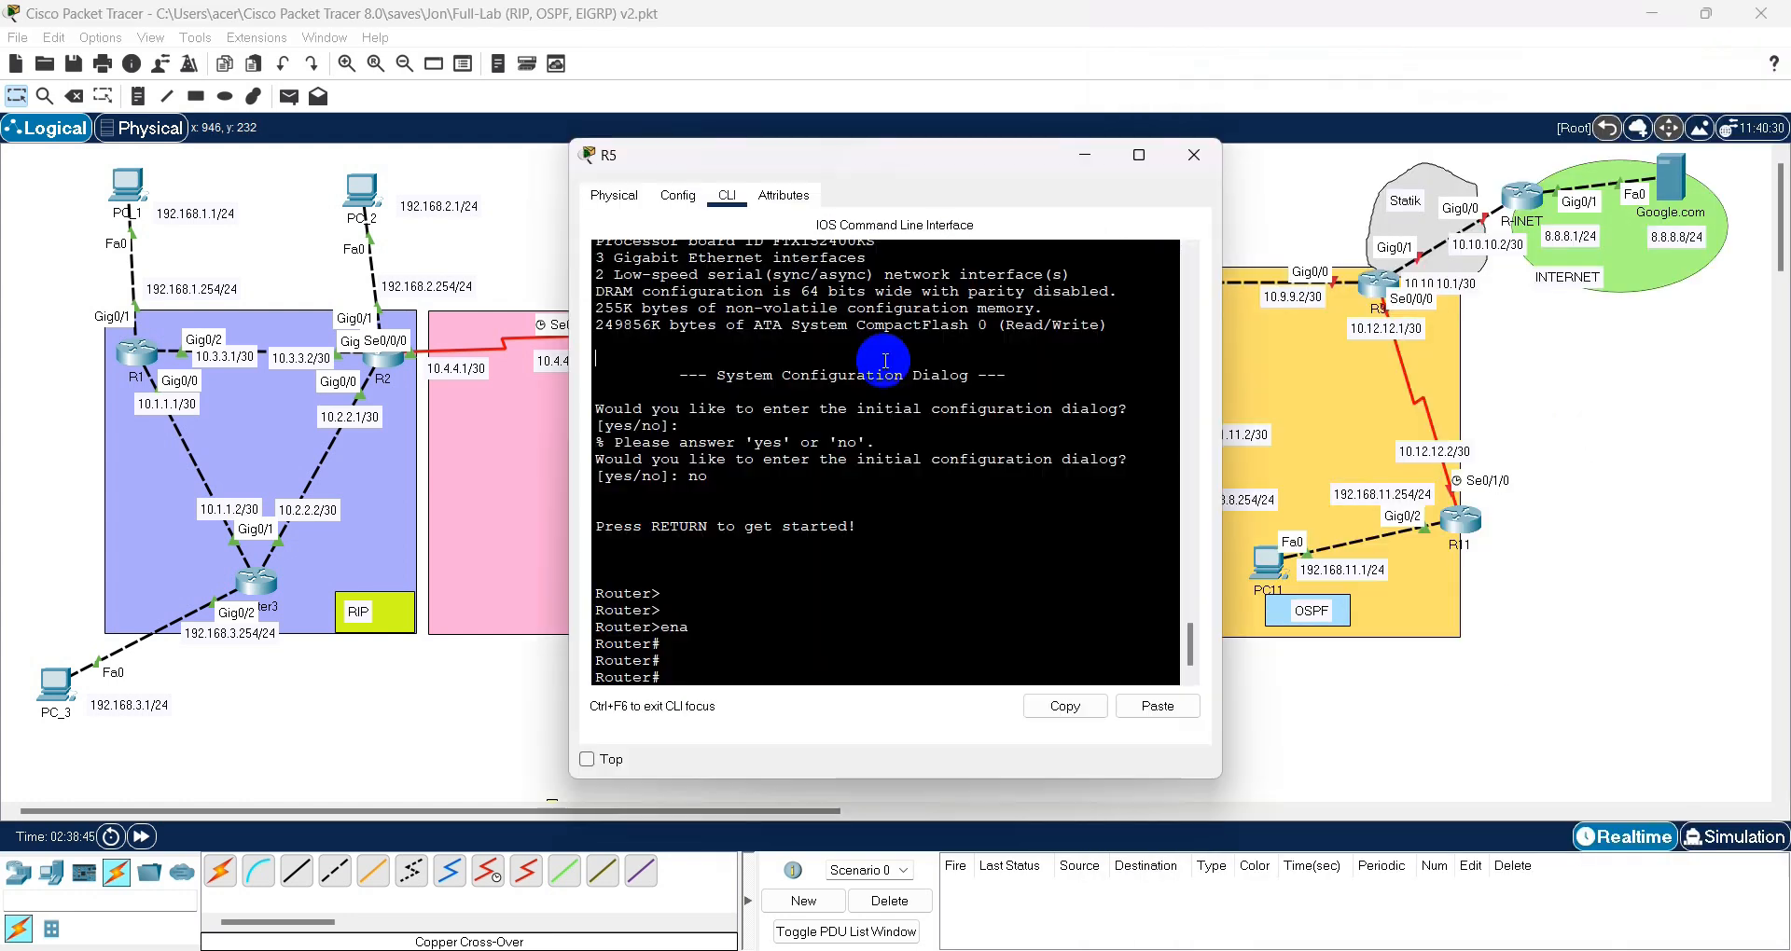
right_click(883, 374)
double_click(923, 404)
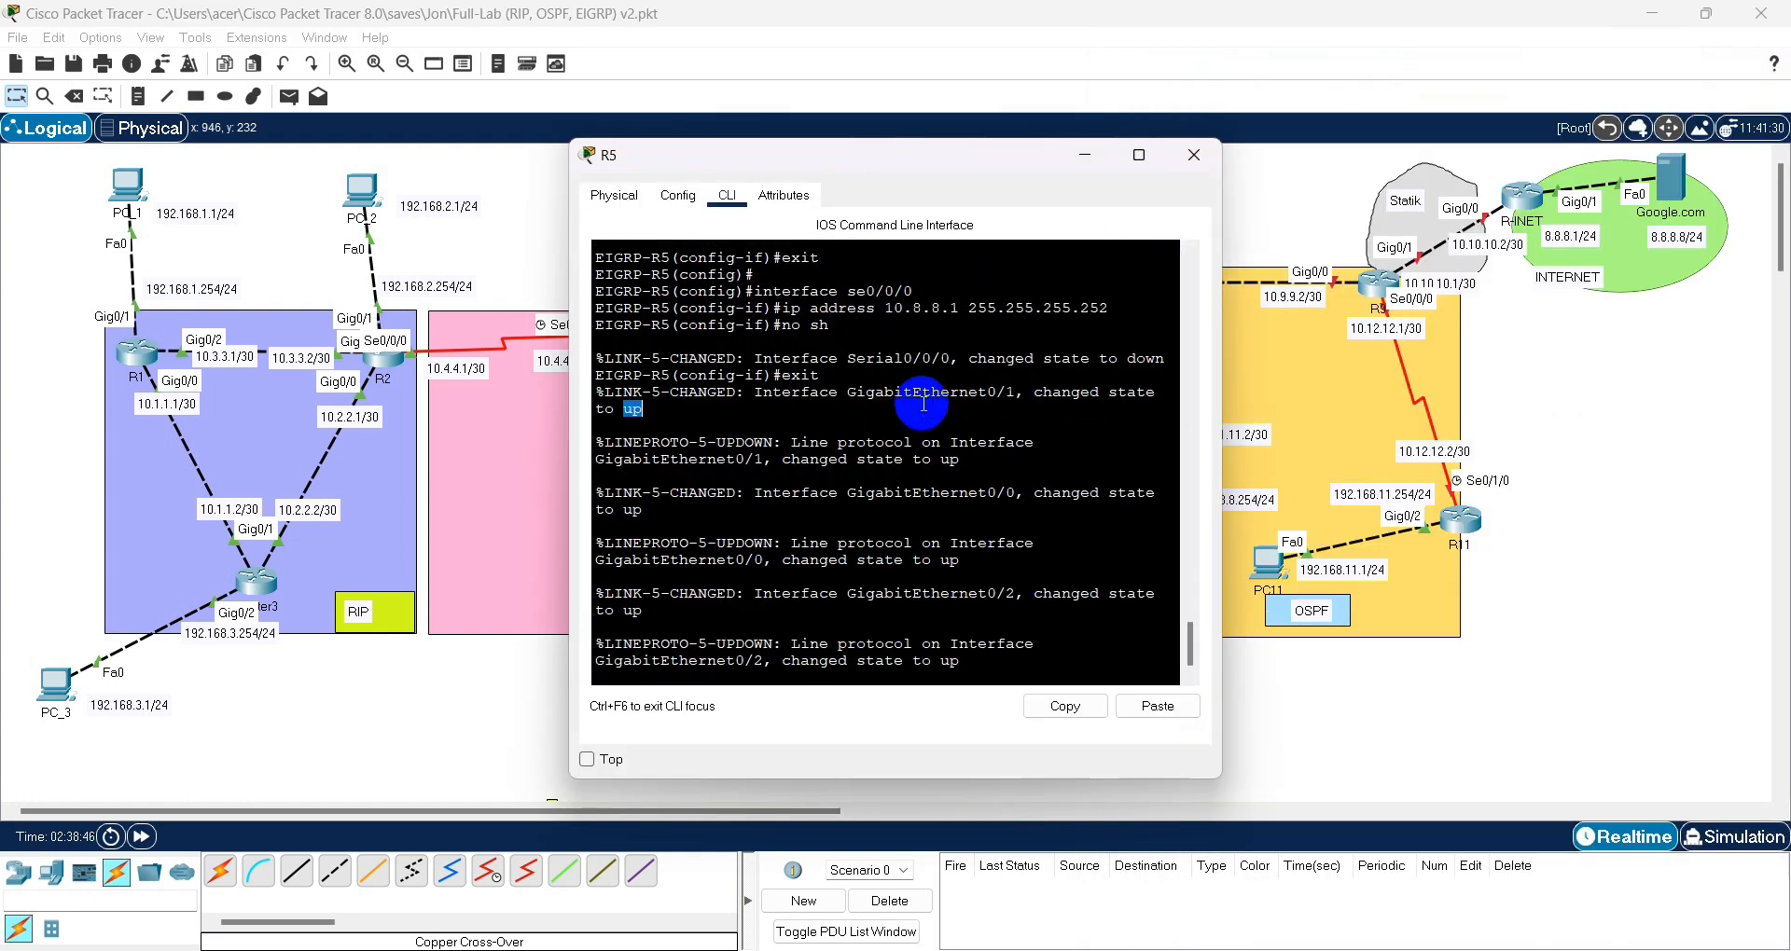
key(Return)
key(Return)
key(Return)
click(1084, 156)
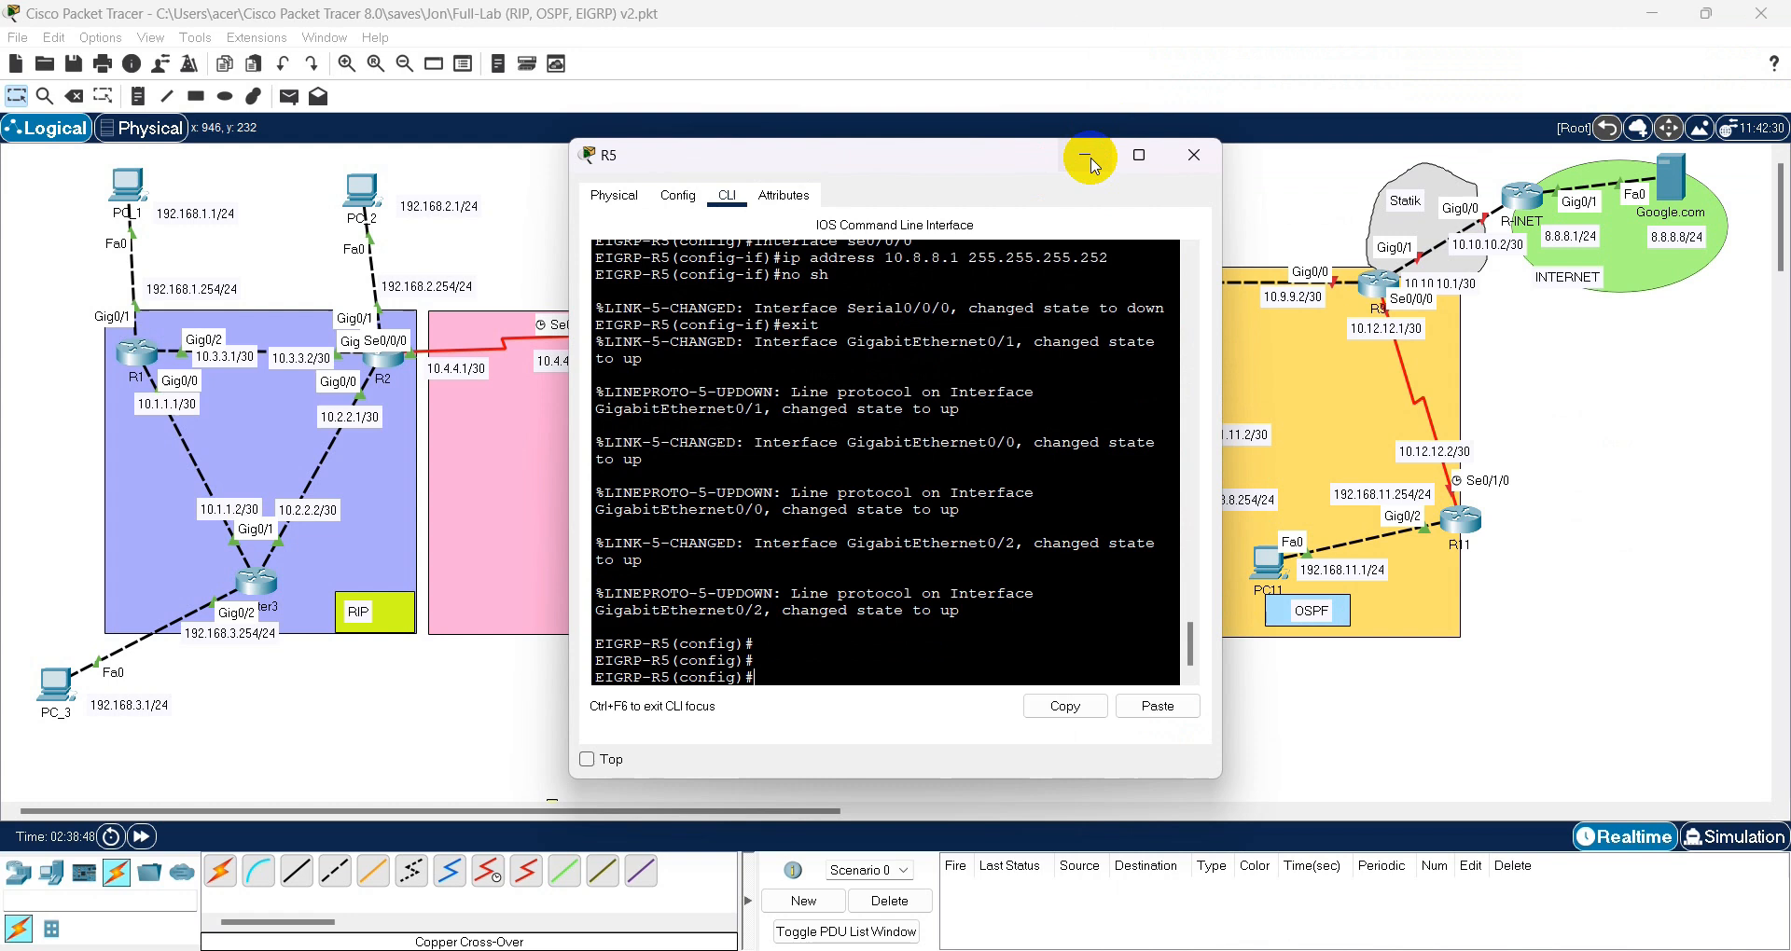
- Switch to Notepad++ and examine the R5 script's router eigrp 1 and router ospf 1 blocks, including the redistribute eigrp 1 subnets line
key(alt+Tab)
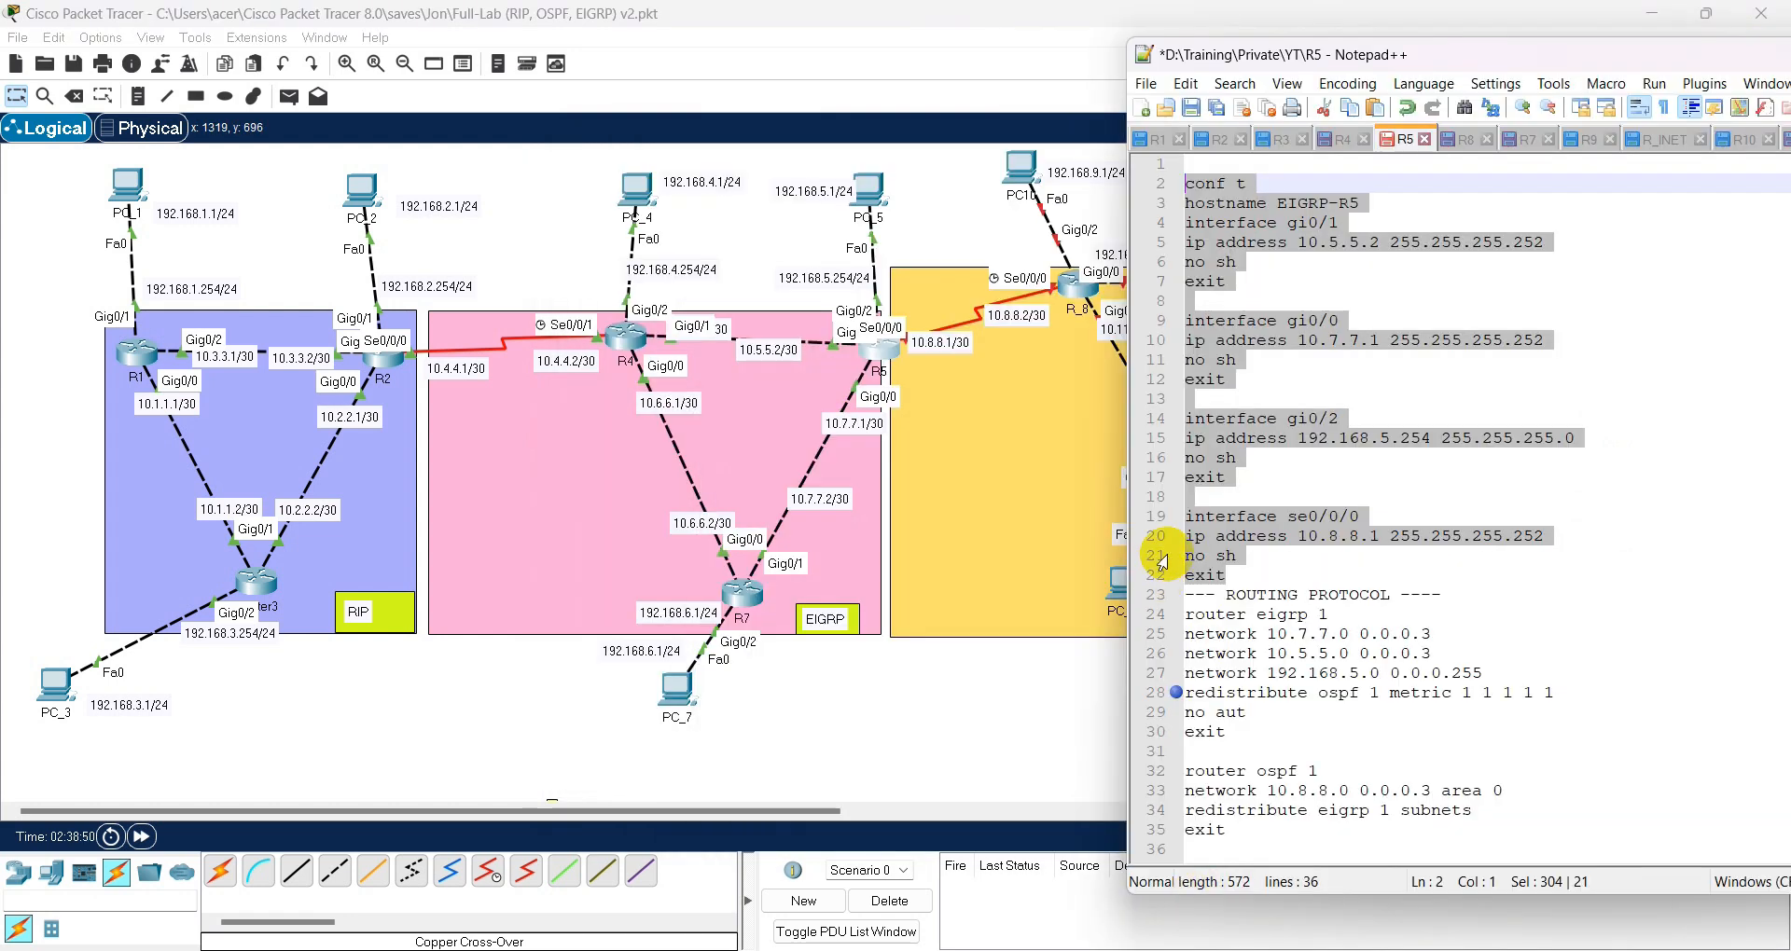
double_click(1201, 654)
click(1187, 634)
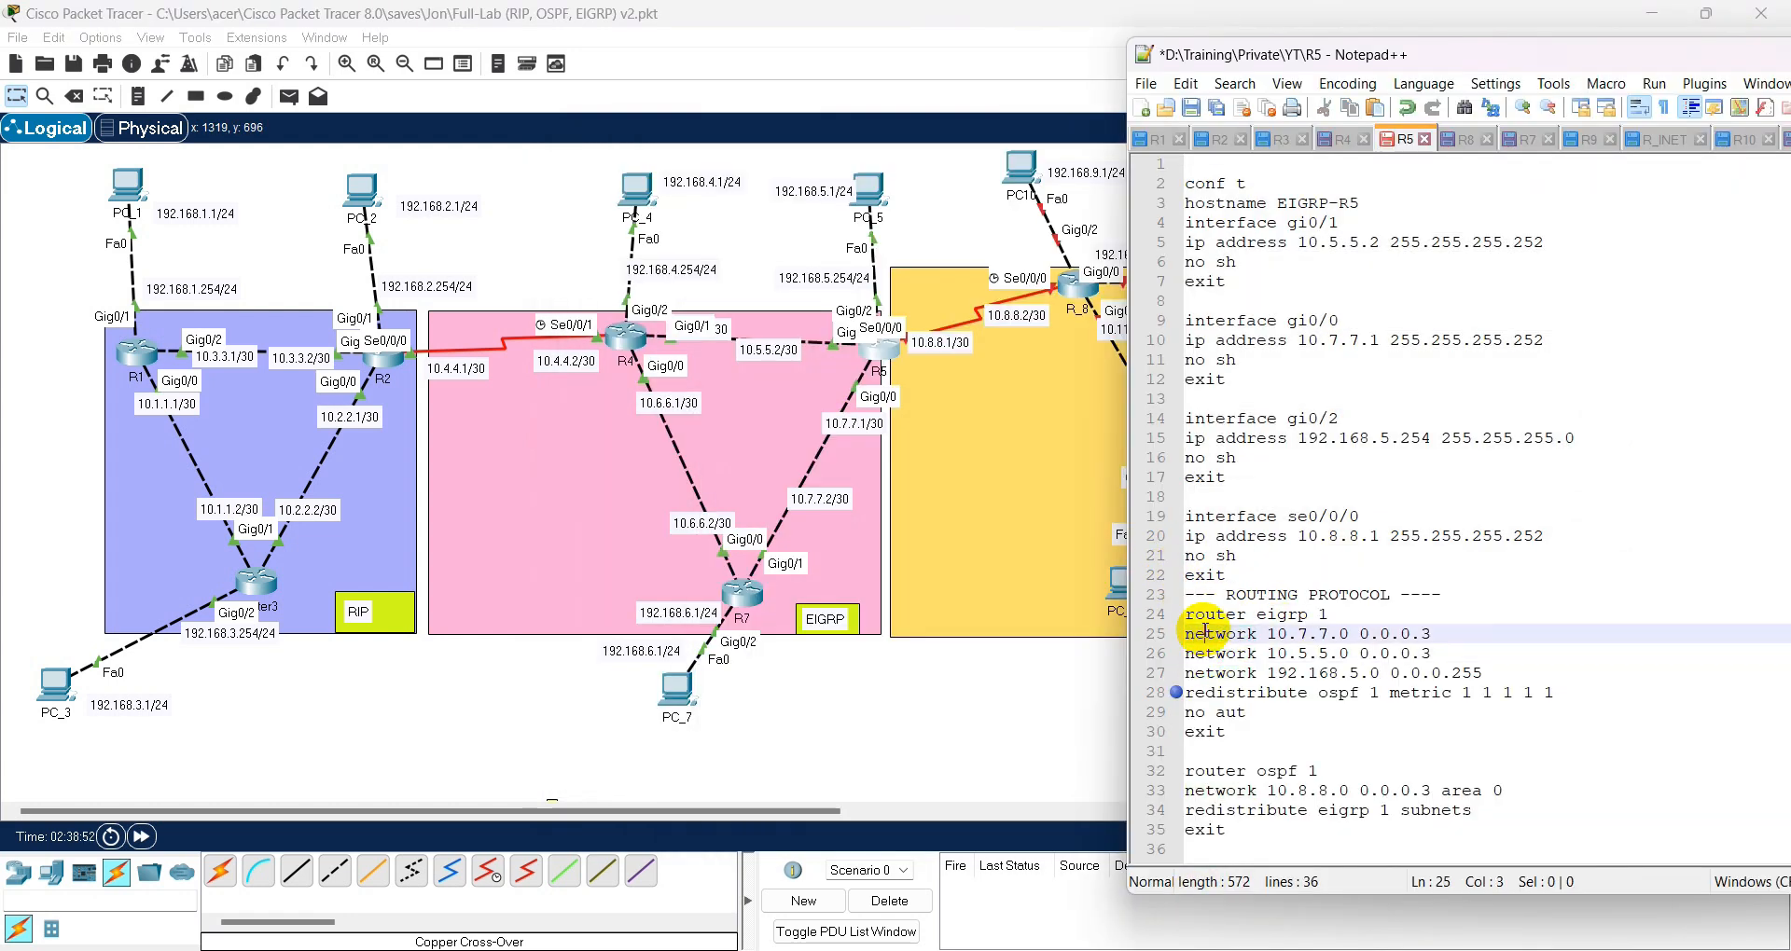
click(1185, 613)
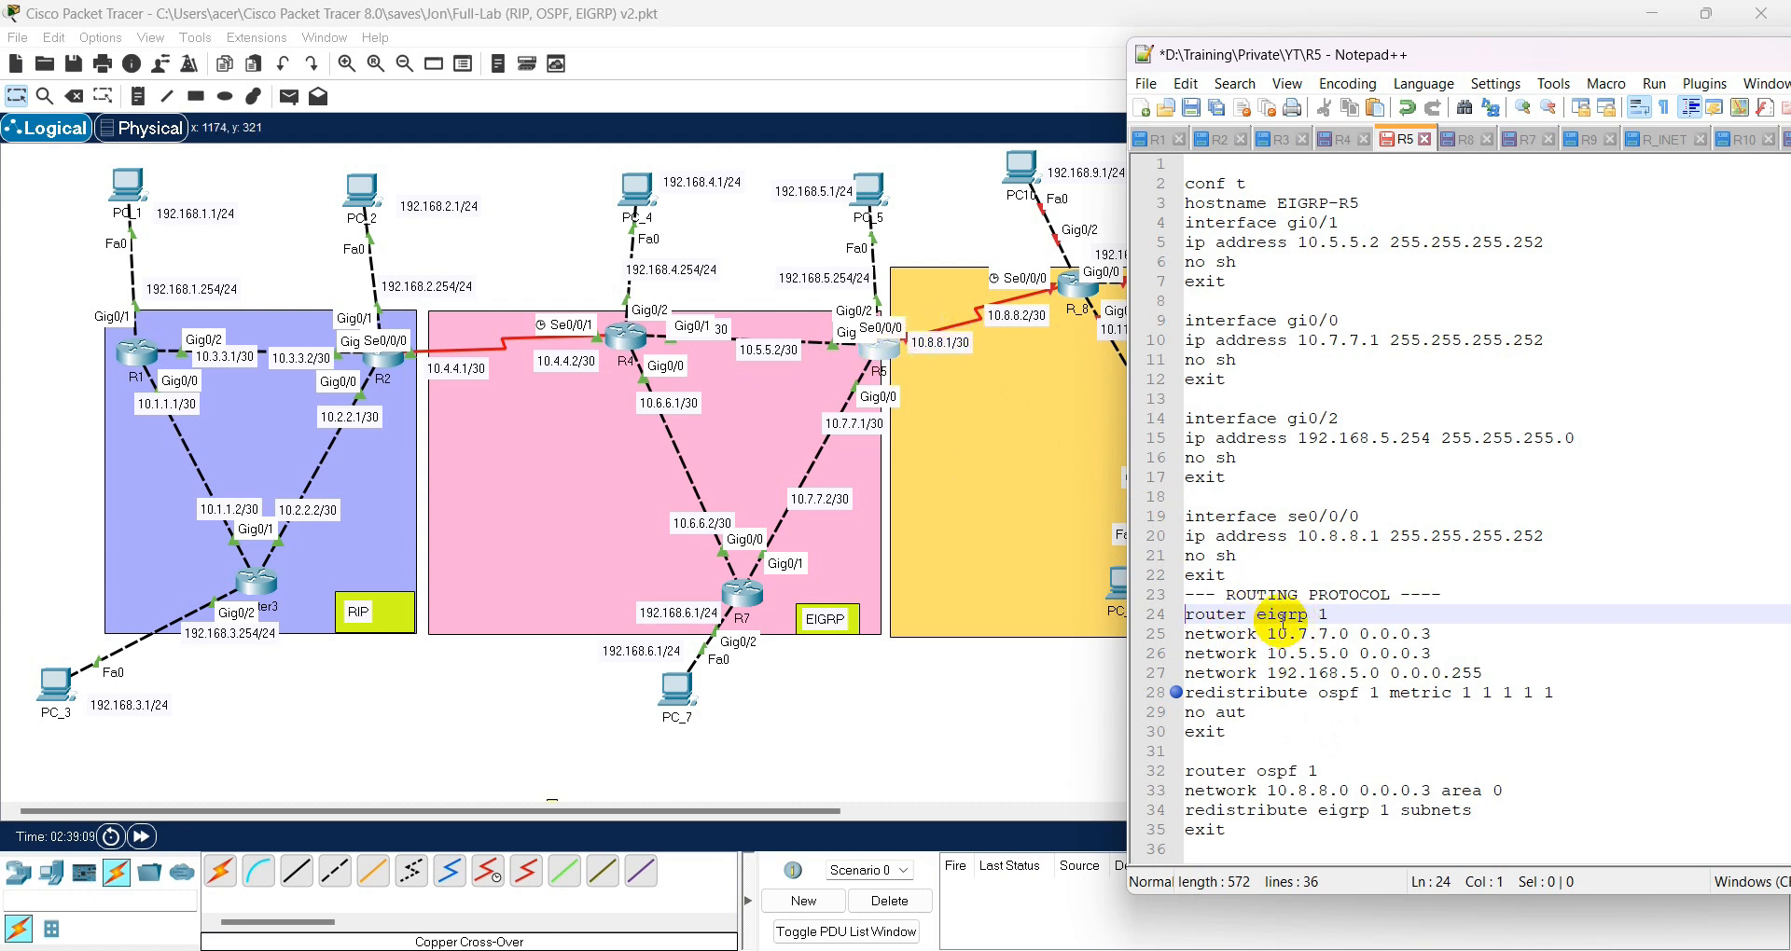
drag(1329, 614, 1170, 614)
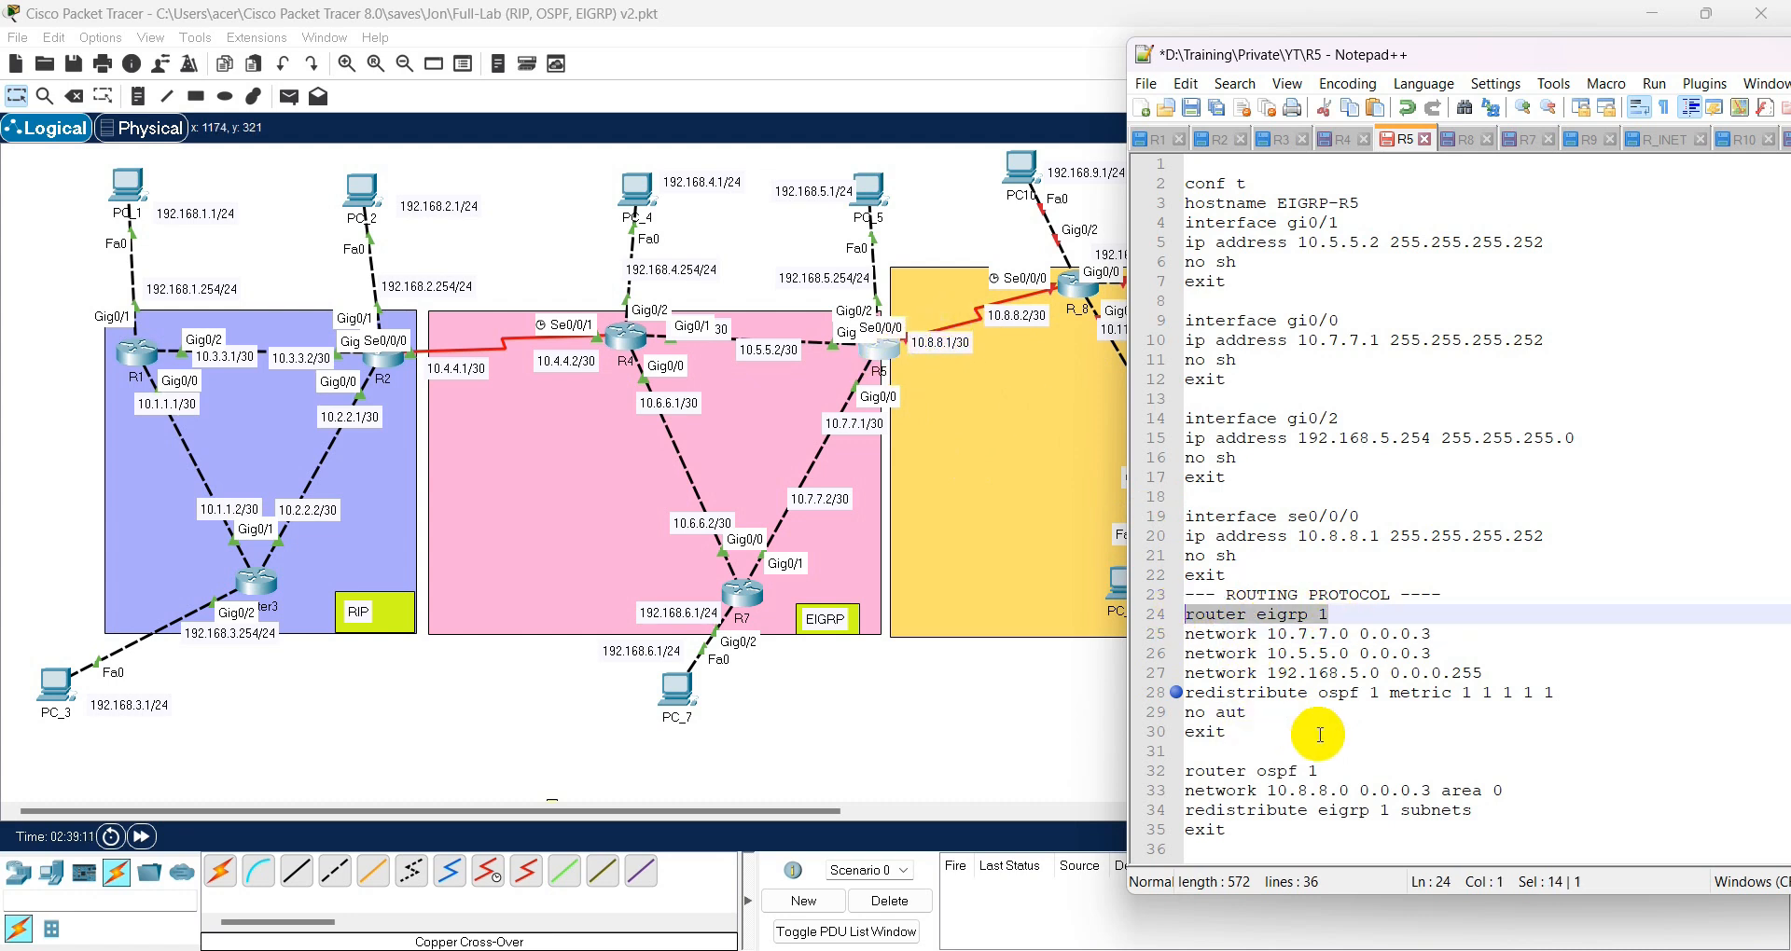
click(1320, 771)
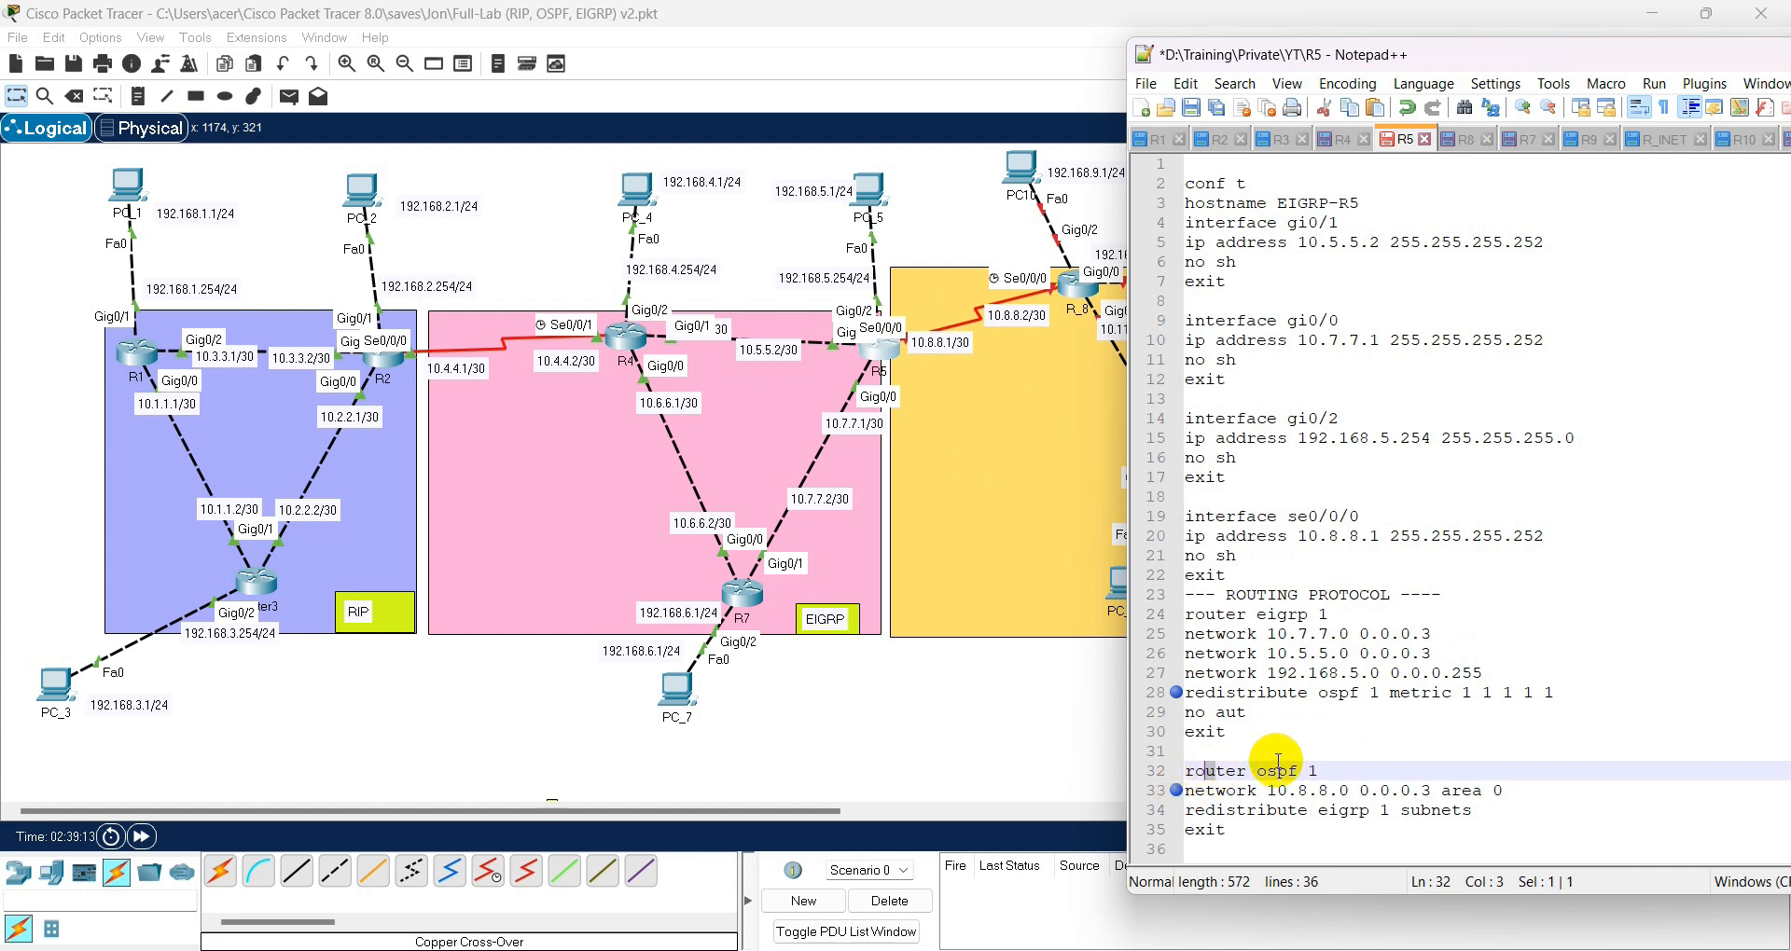
click(1181, 790)
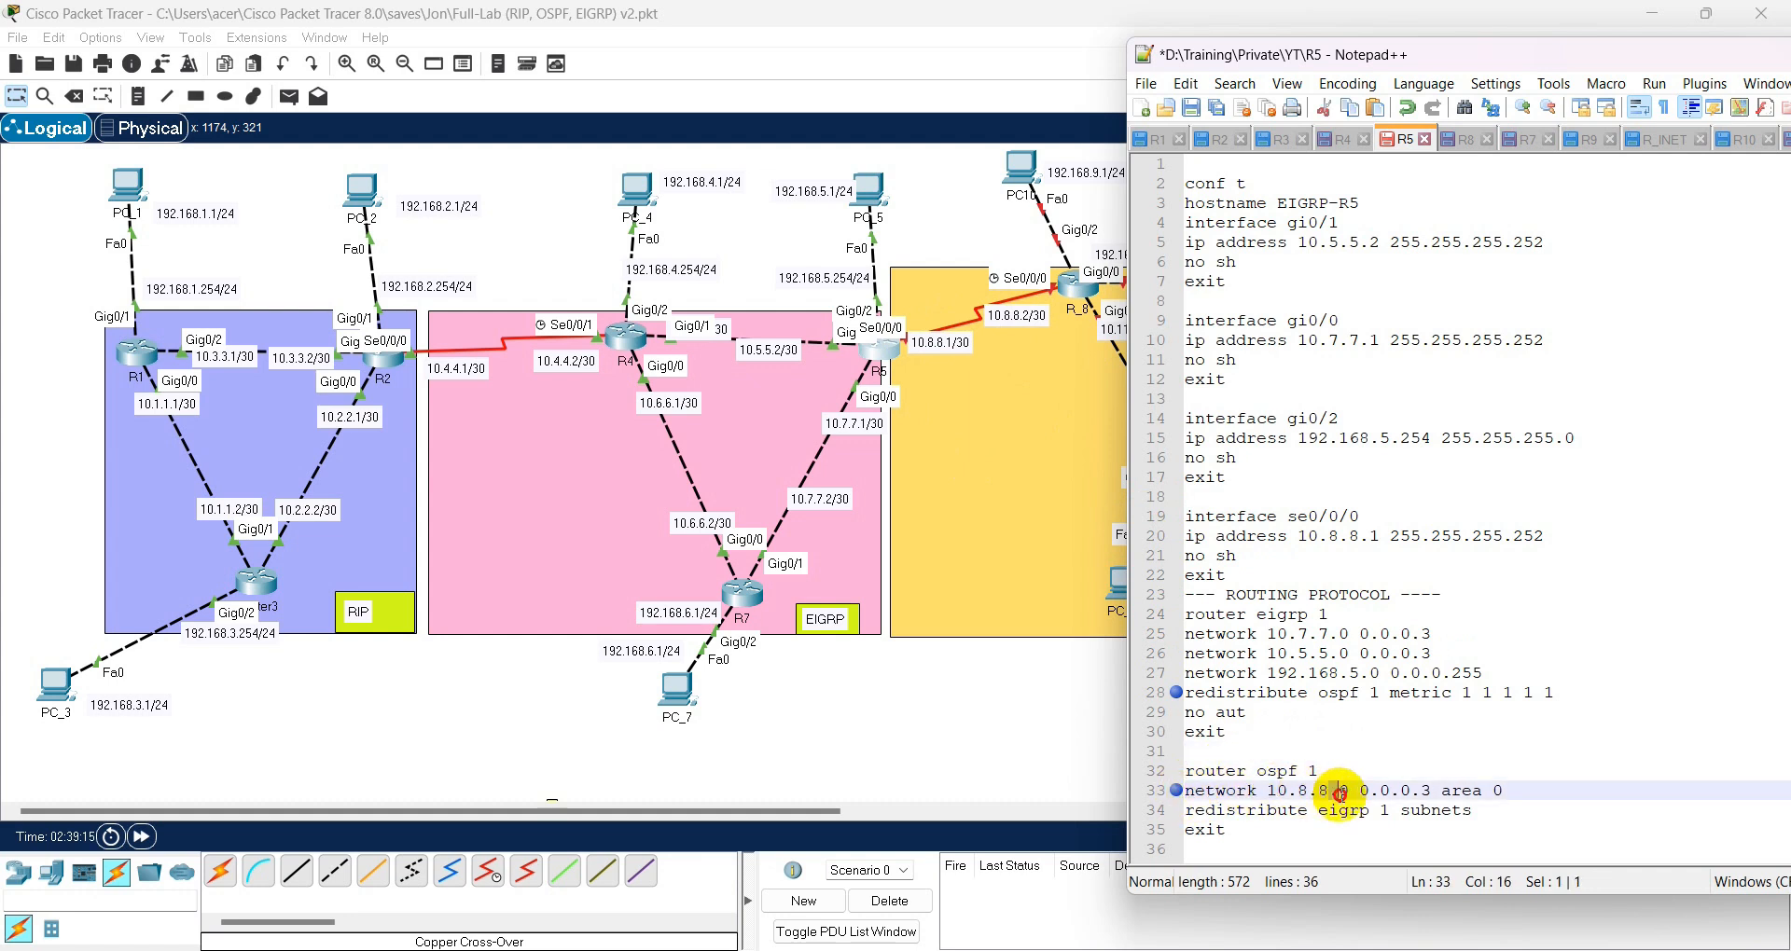
drag(1329, 791, 1443, 791)
drag(1215, 790, 1505, 791)
click(1242, 821)
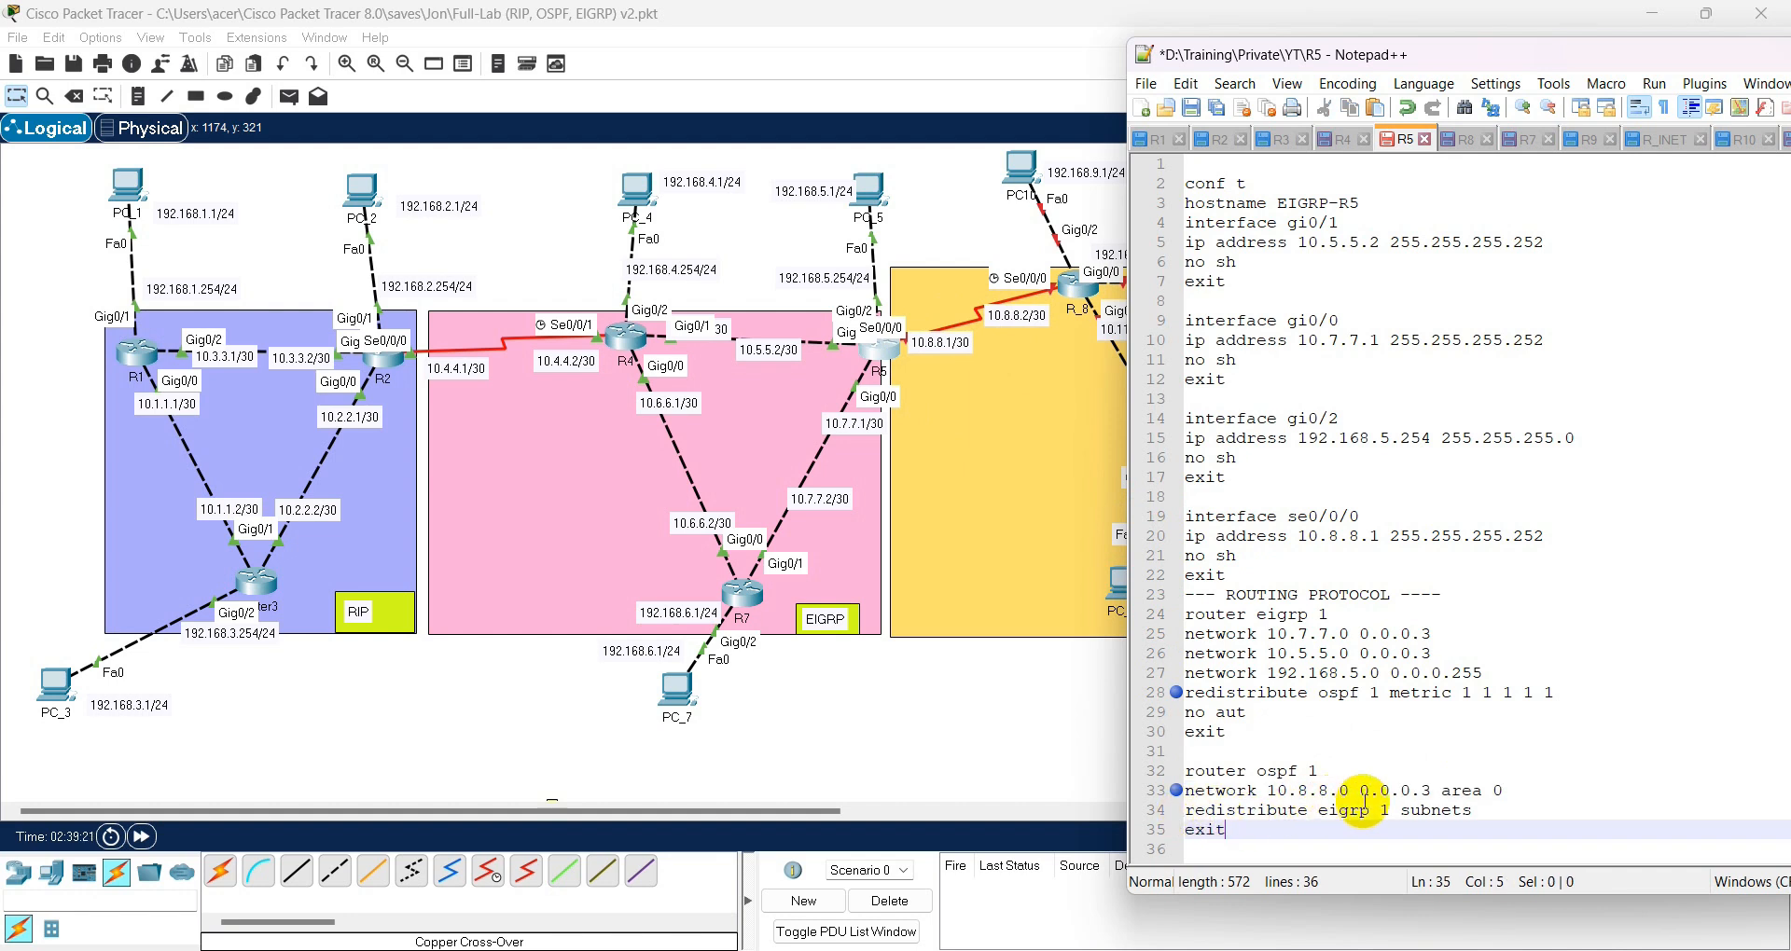
drag(1492, 810, 1164, 817)
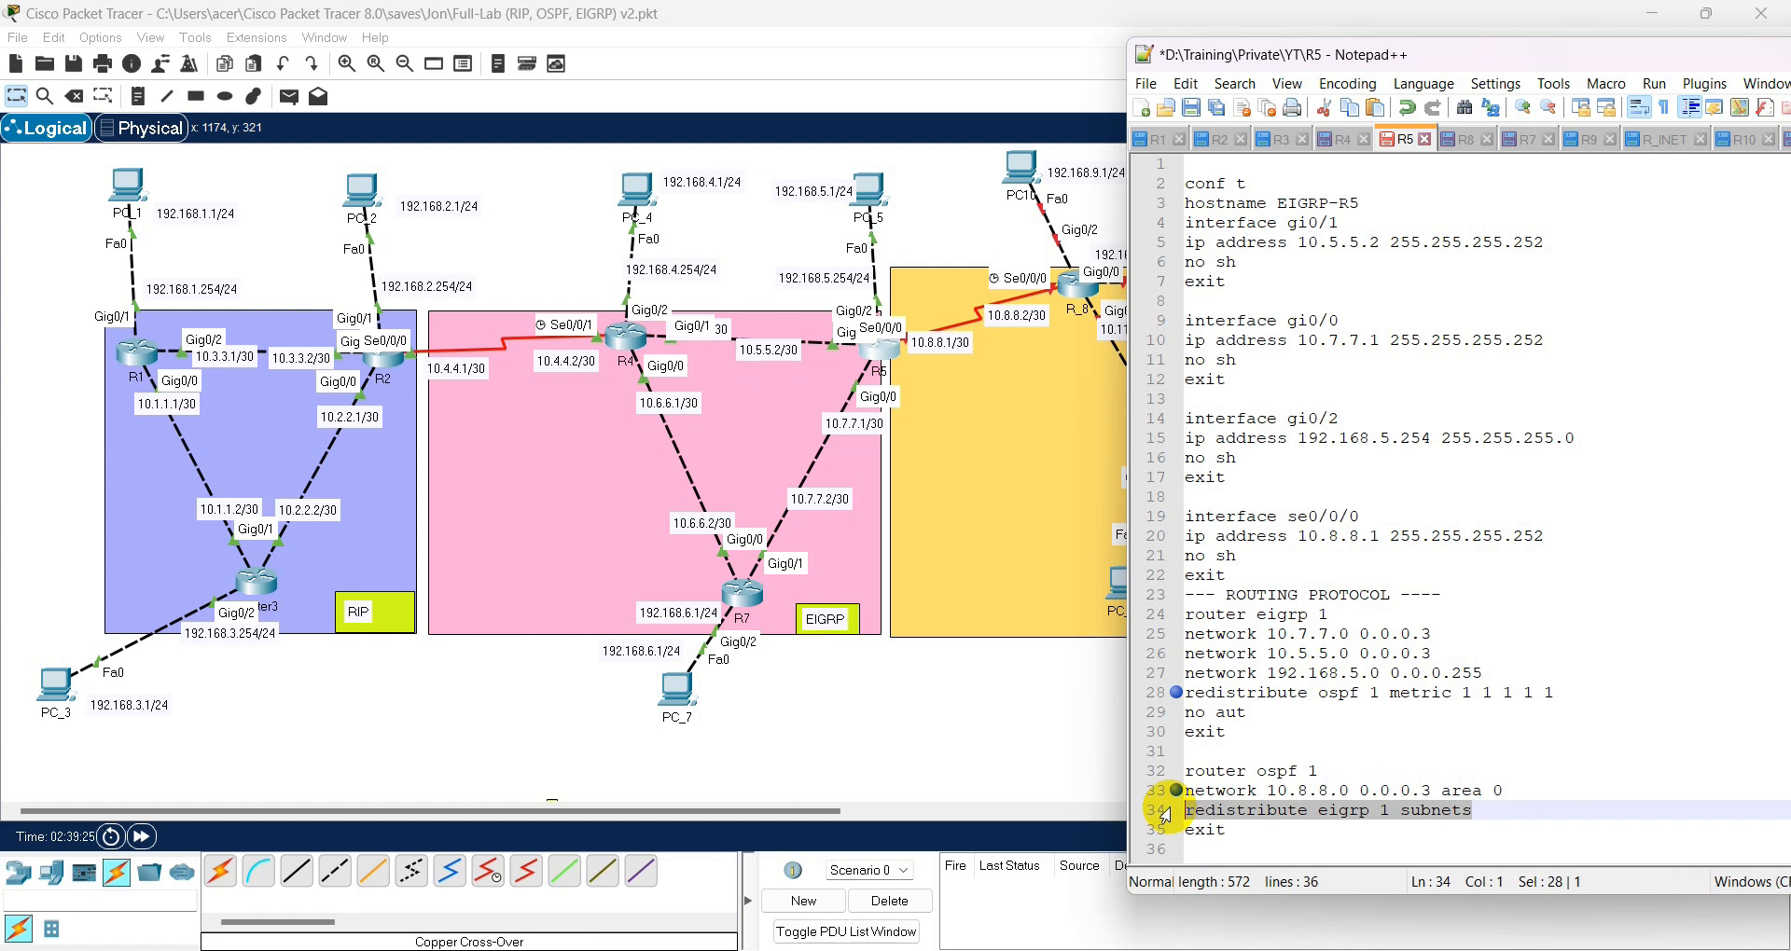
click(1206, 770)
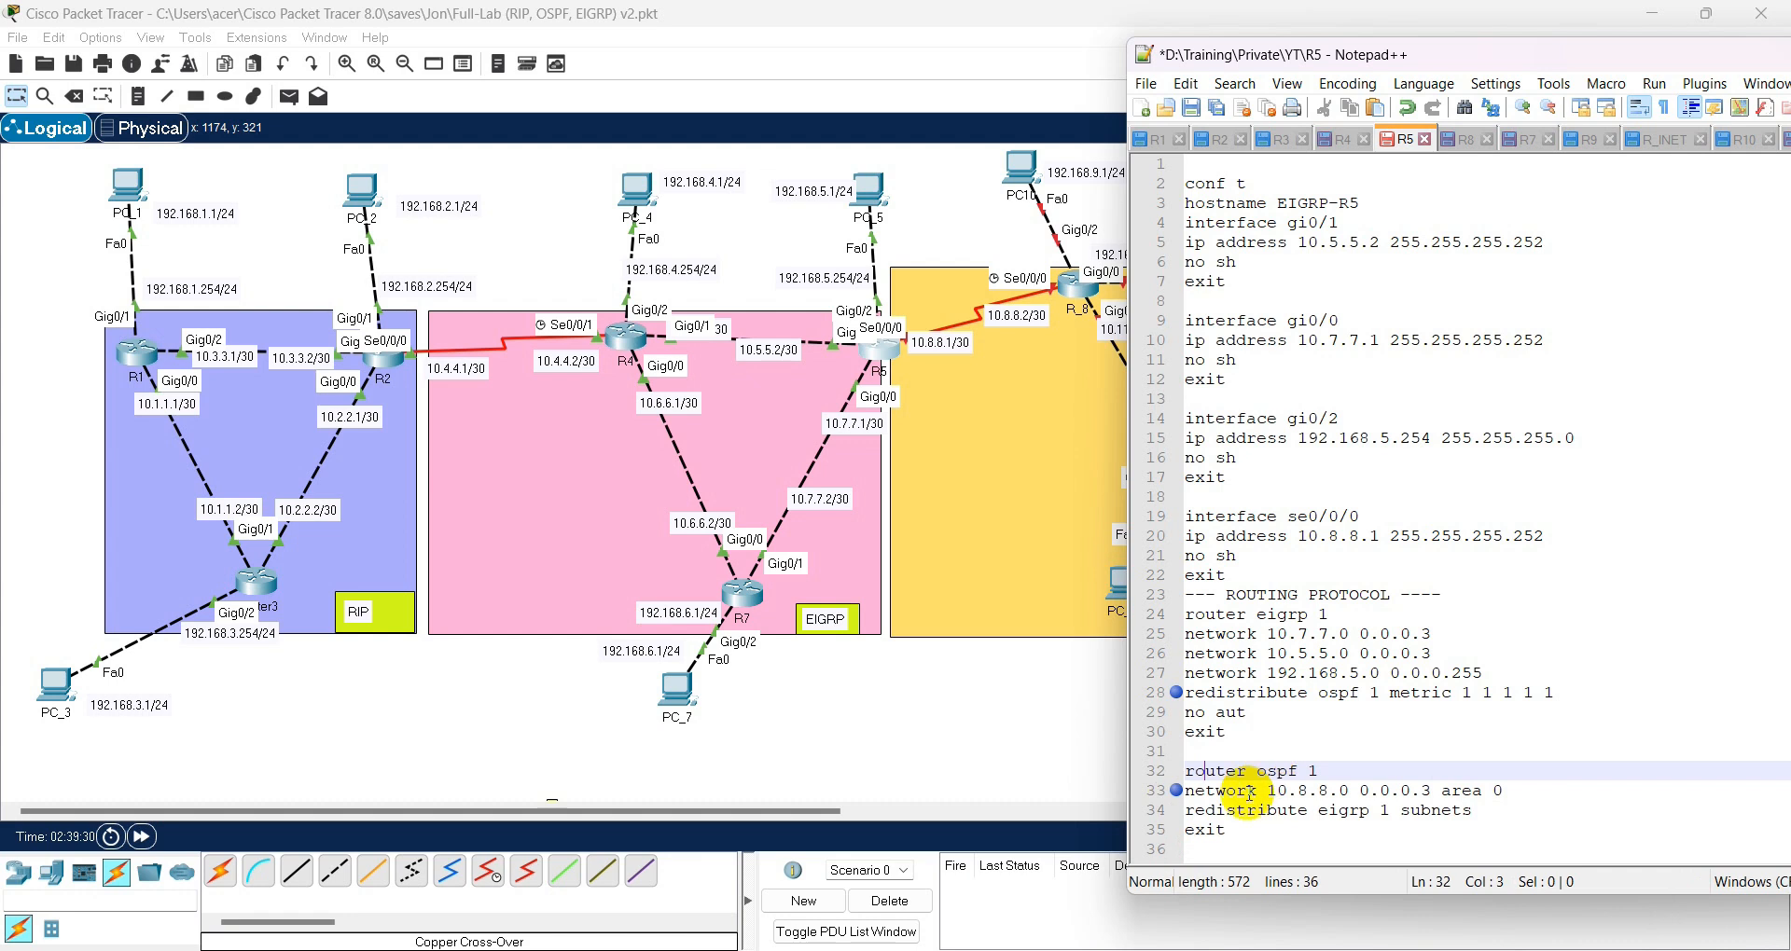
drag(1177, 811, 1530, 800)
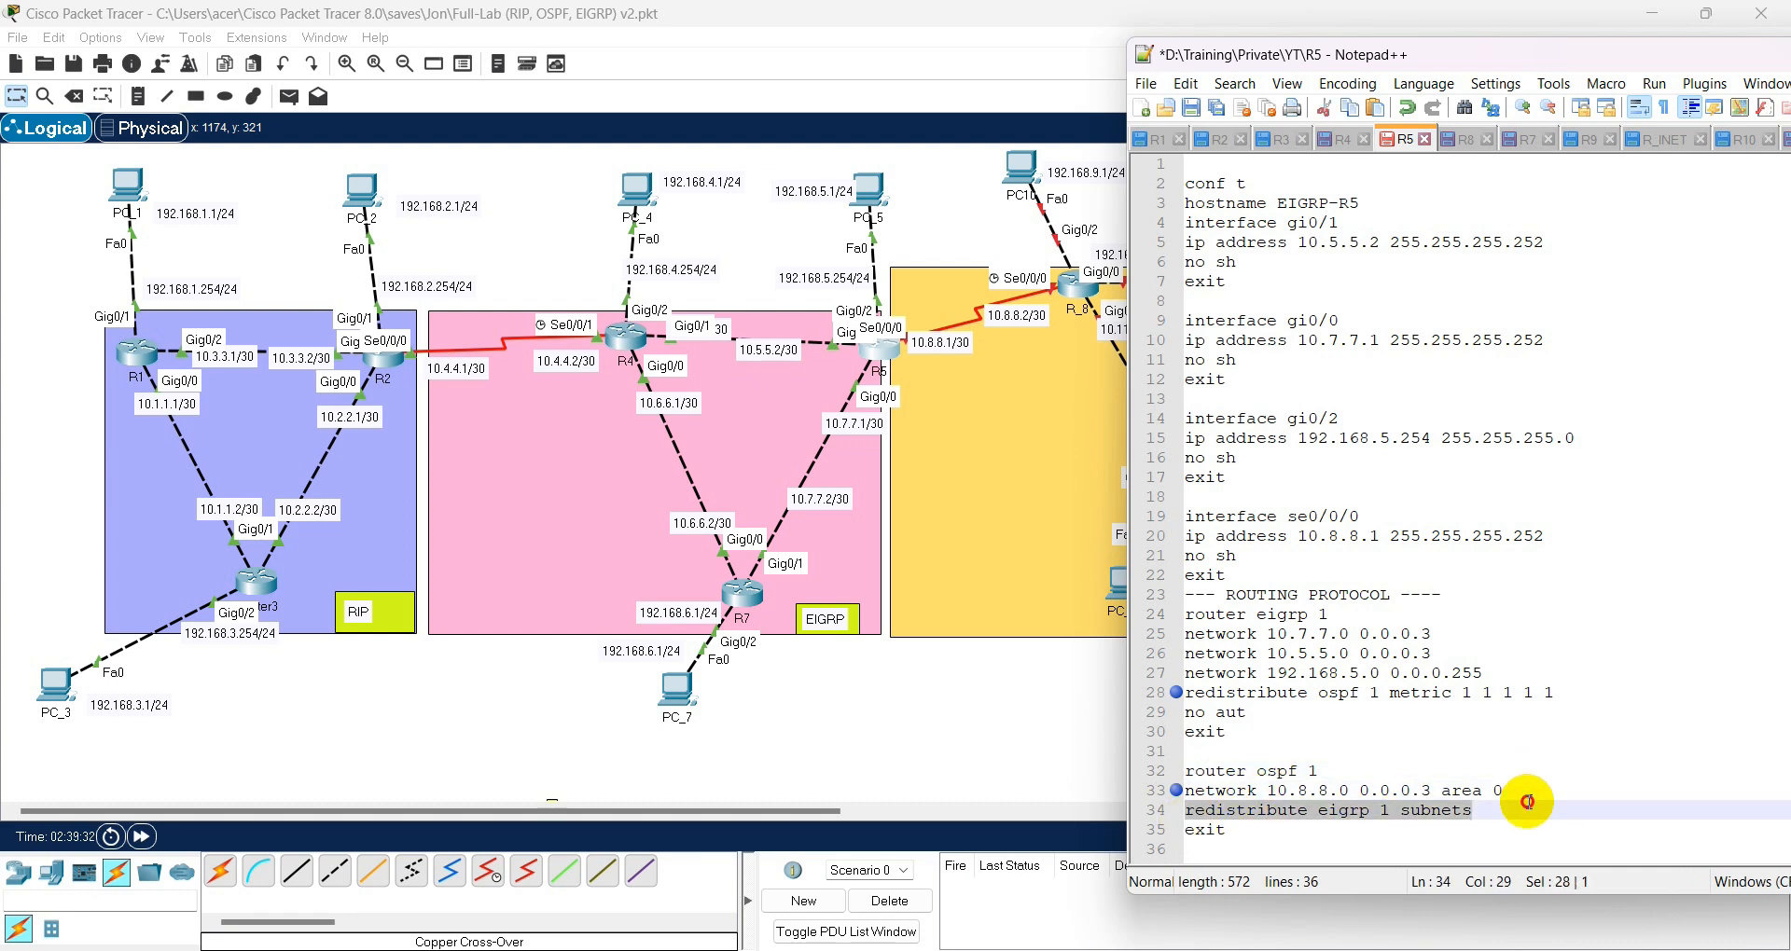
- Review how the R5 script's redistribute ospf 1 metric 1 1 1 1 1 line relates to the router ospf 1 process and interface se0/0/0
click(1315, 616)
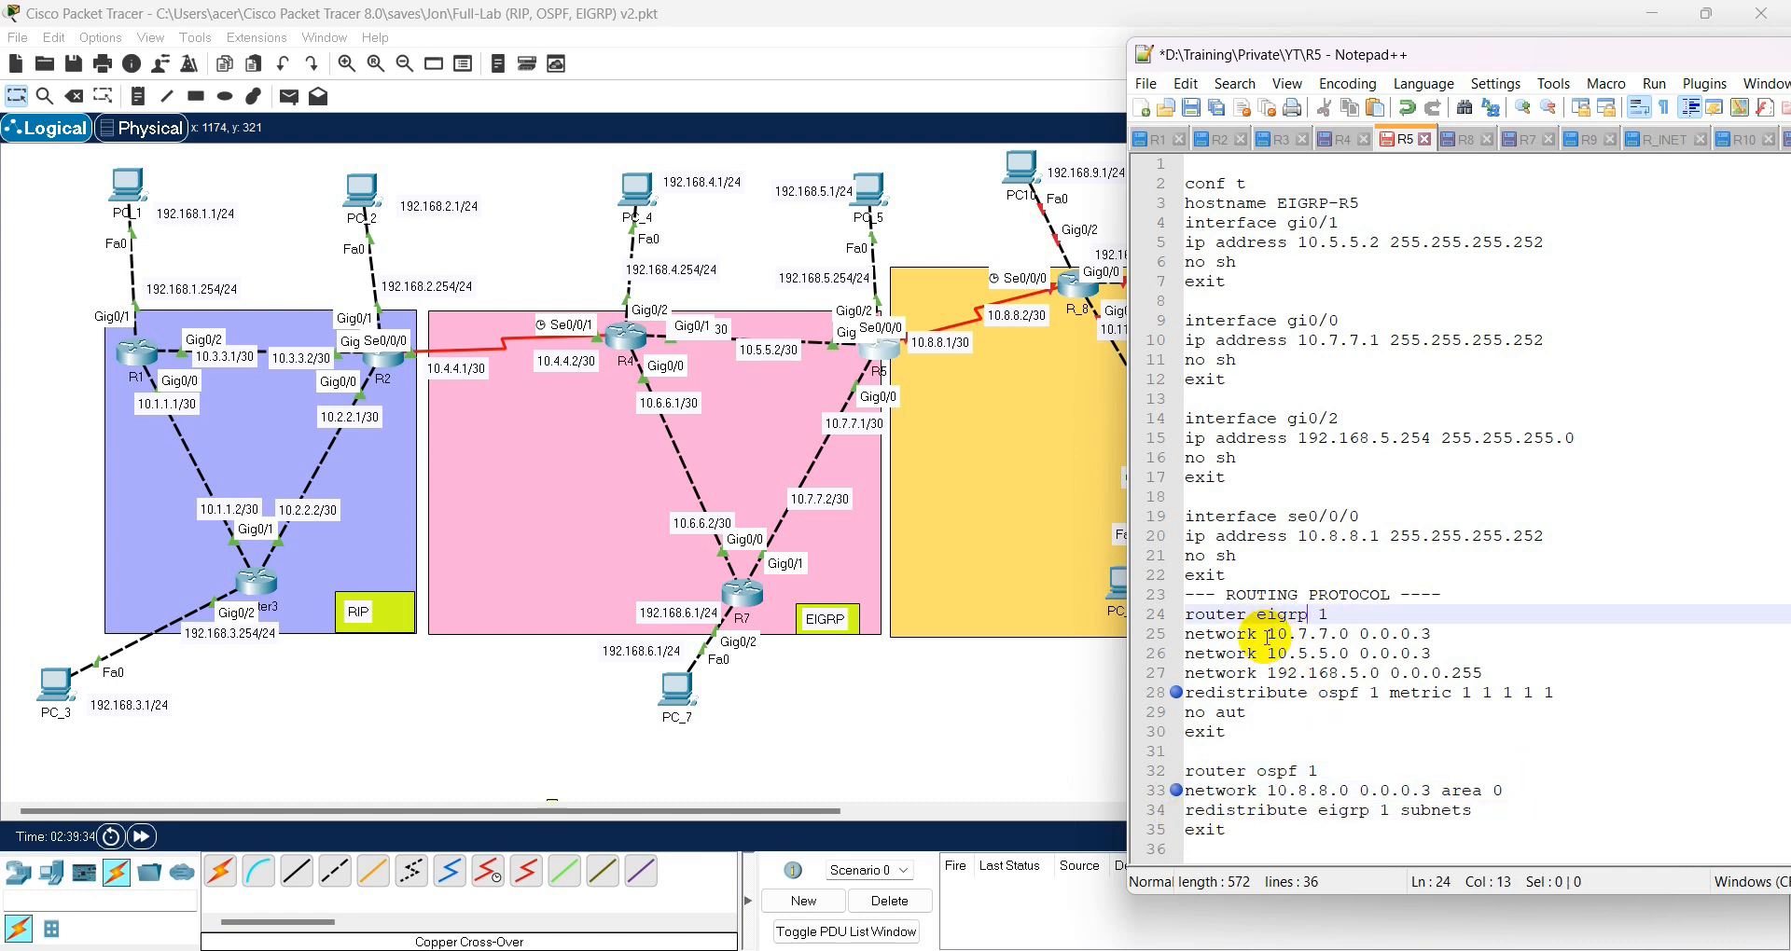
drag(1182, 692, 1566, 690)
click(1277, 634)
click(1216, 633)
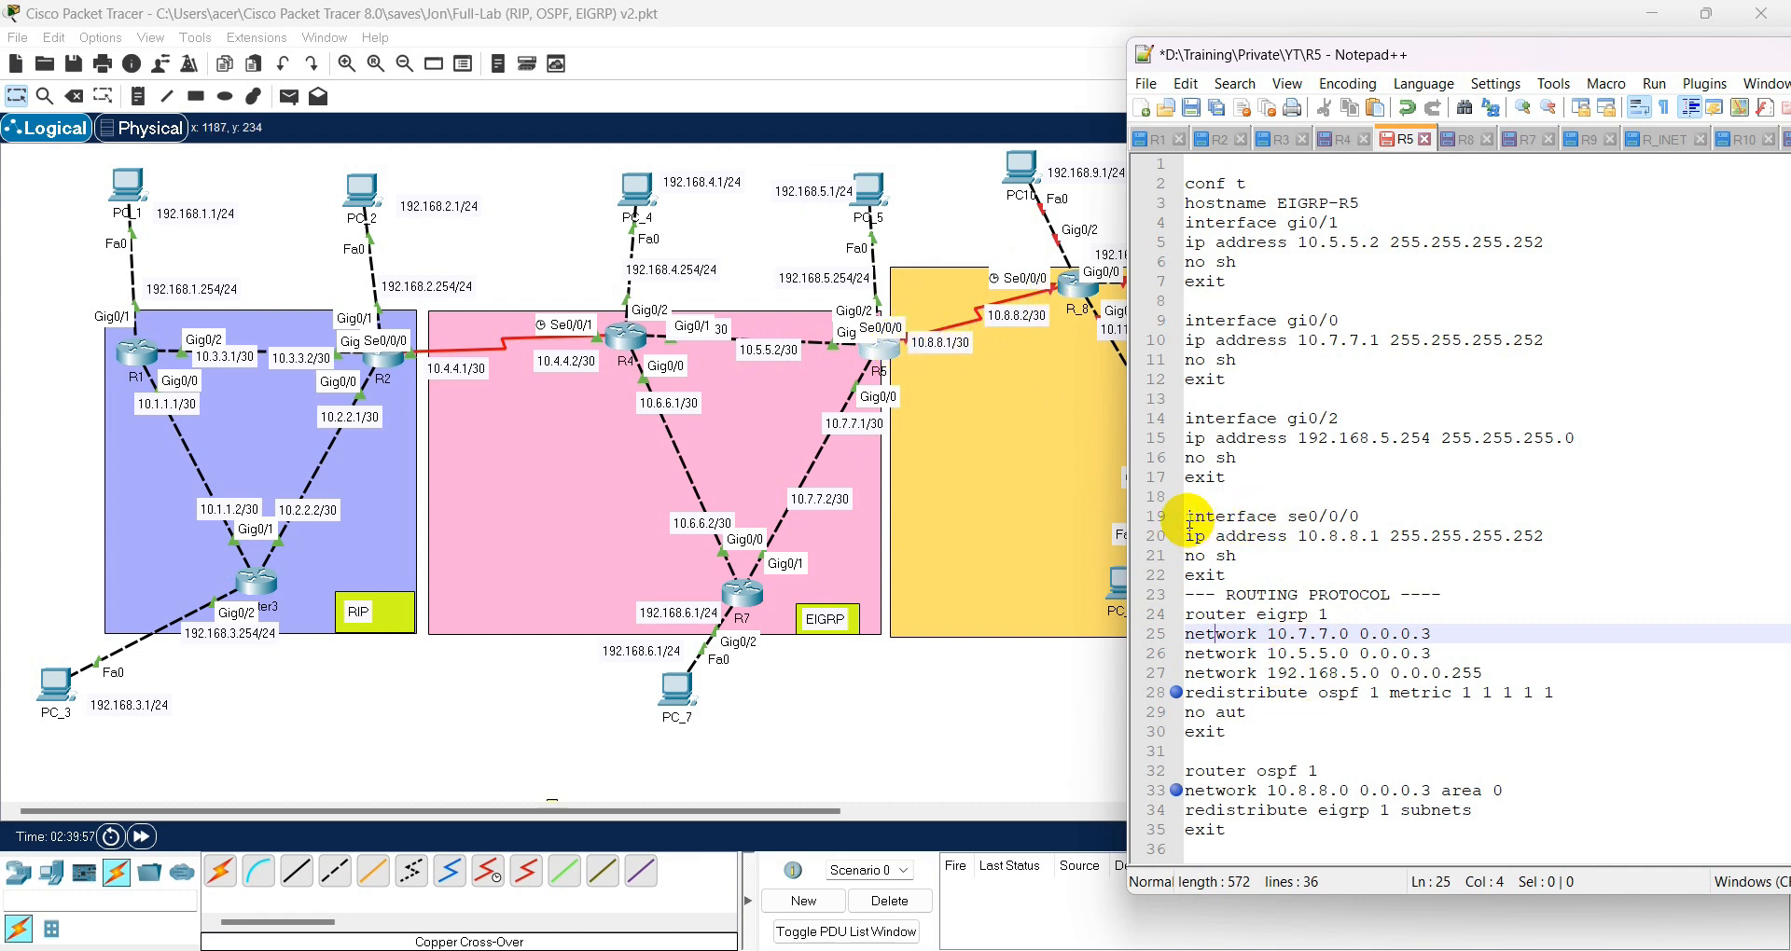
drag(1215, 535, 1185, 511)
double_click(1312, 771)
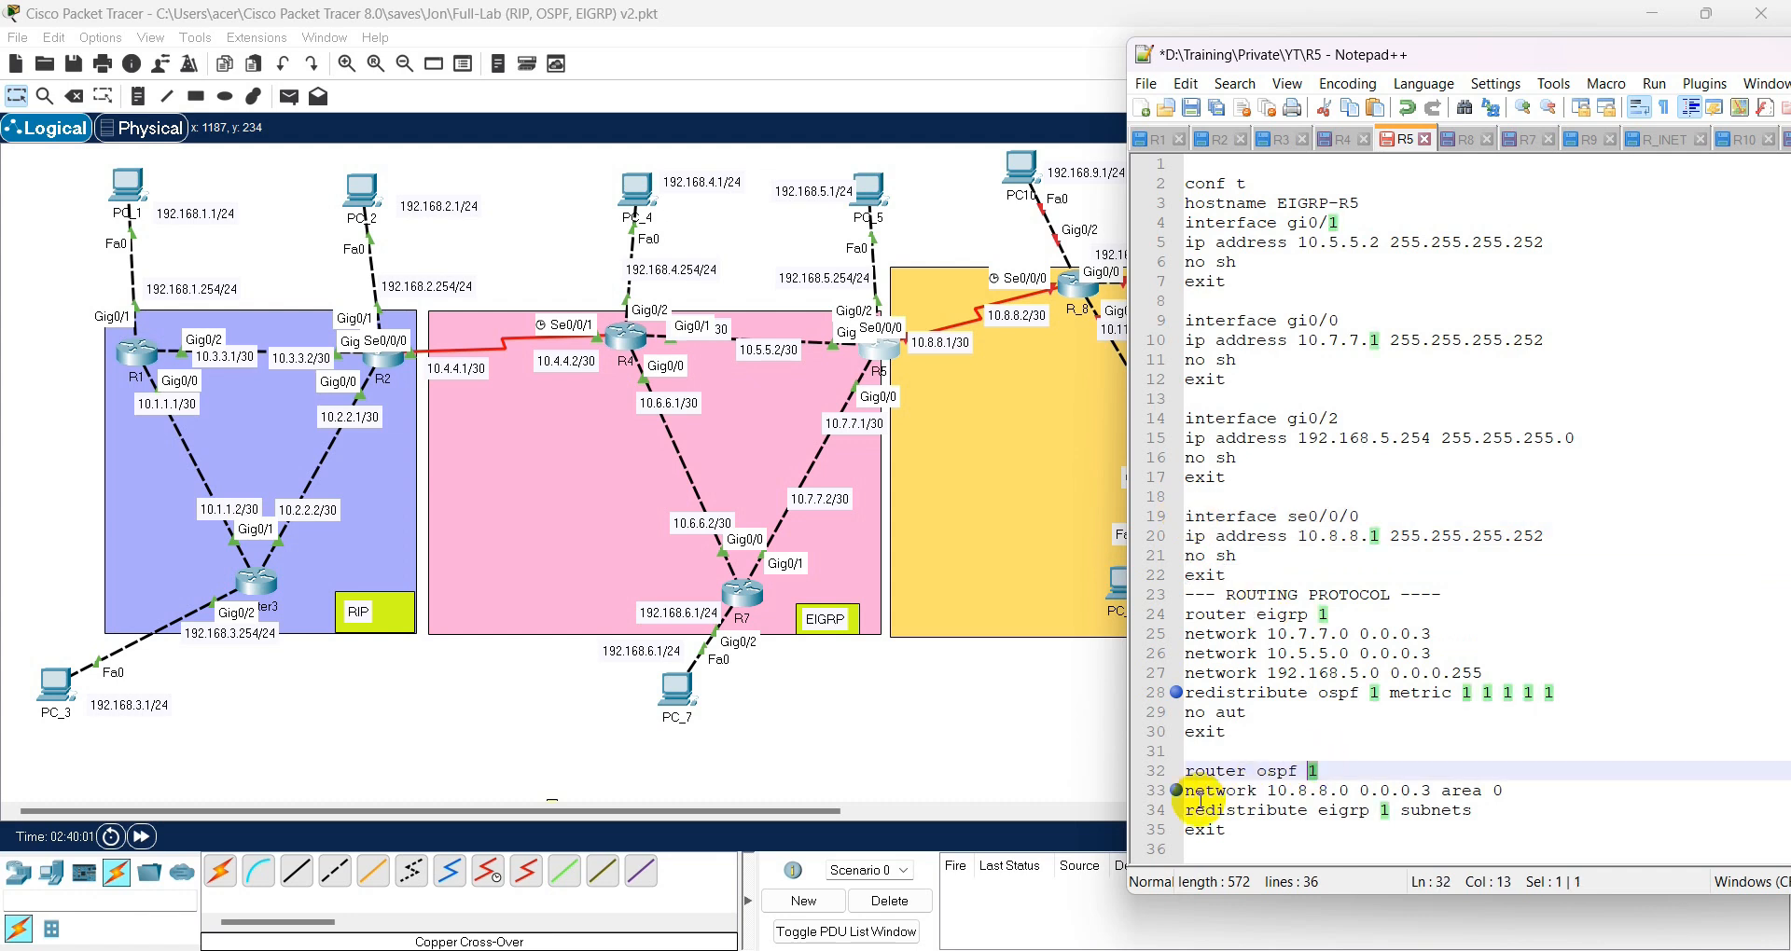
drag(1182, 770, 1338, 768)
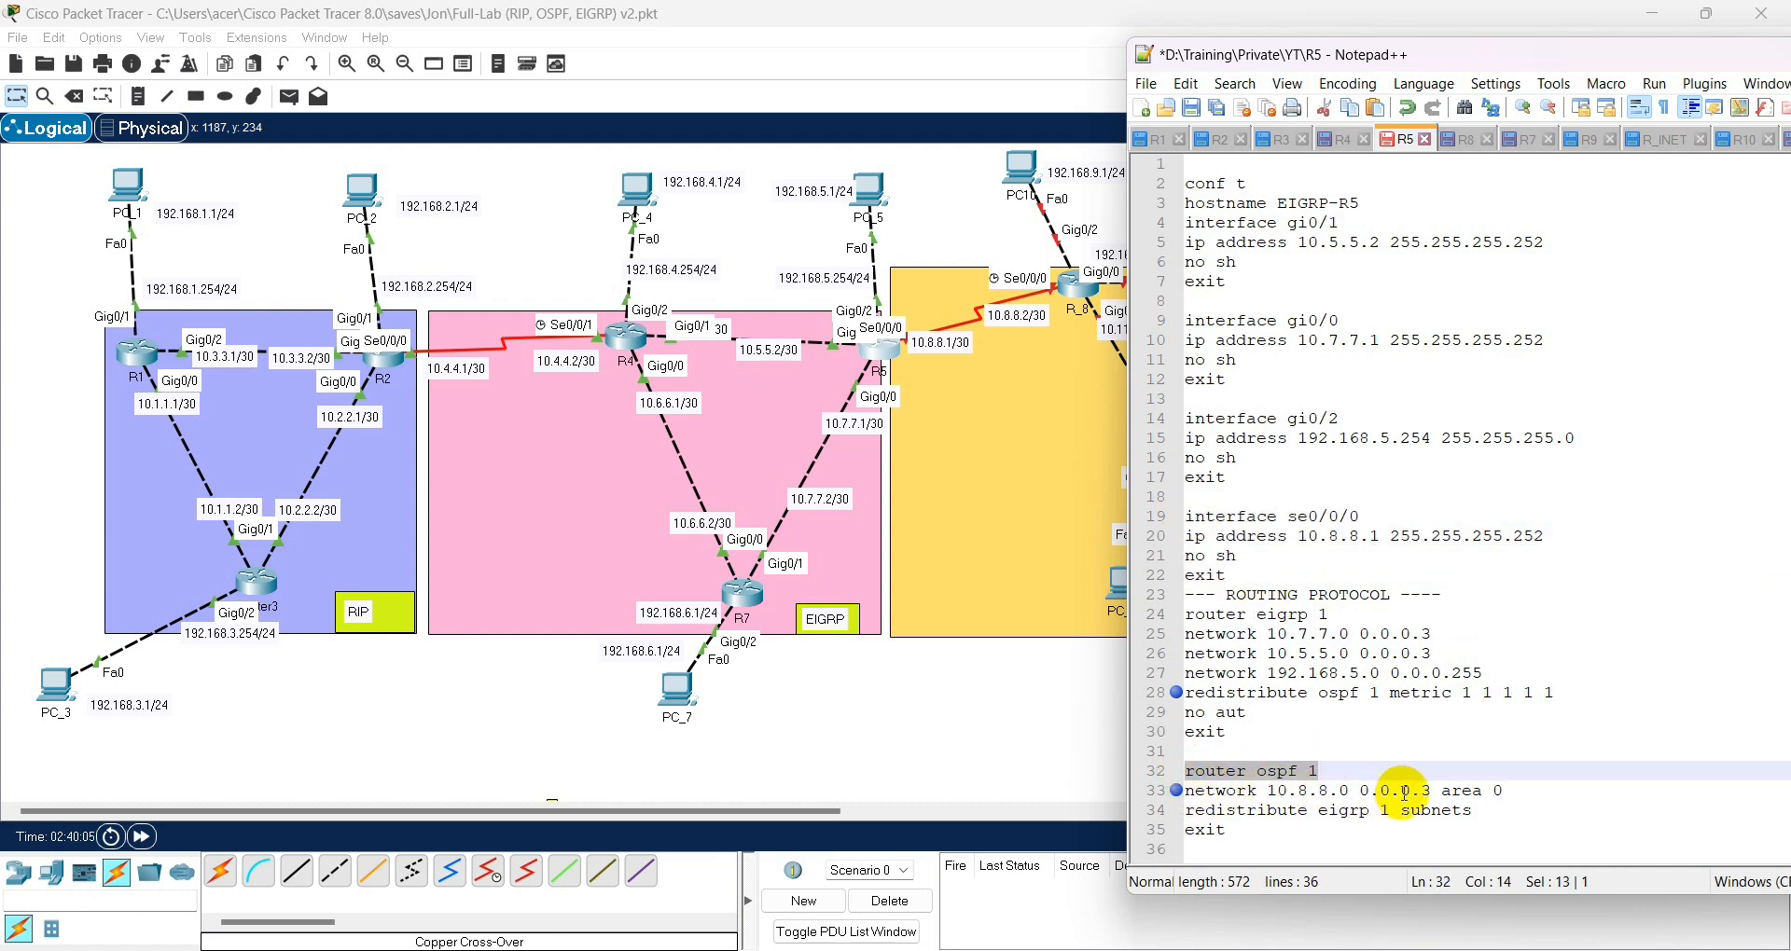
- Copy the router eigrp 1 and router ospf 1 blocks from the R5 notes and run them in router R5's command line
drag(1360, 791, 1429, 786)
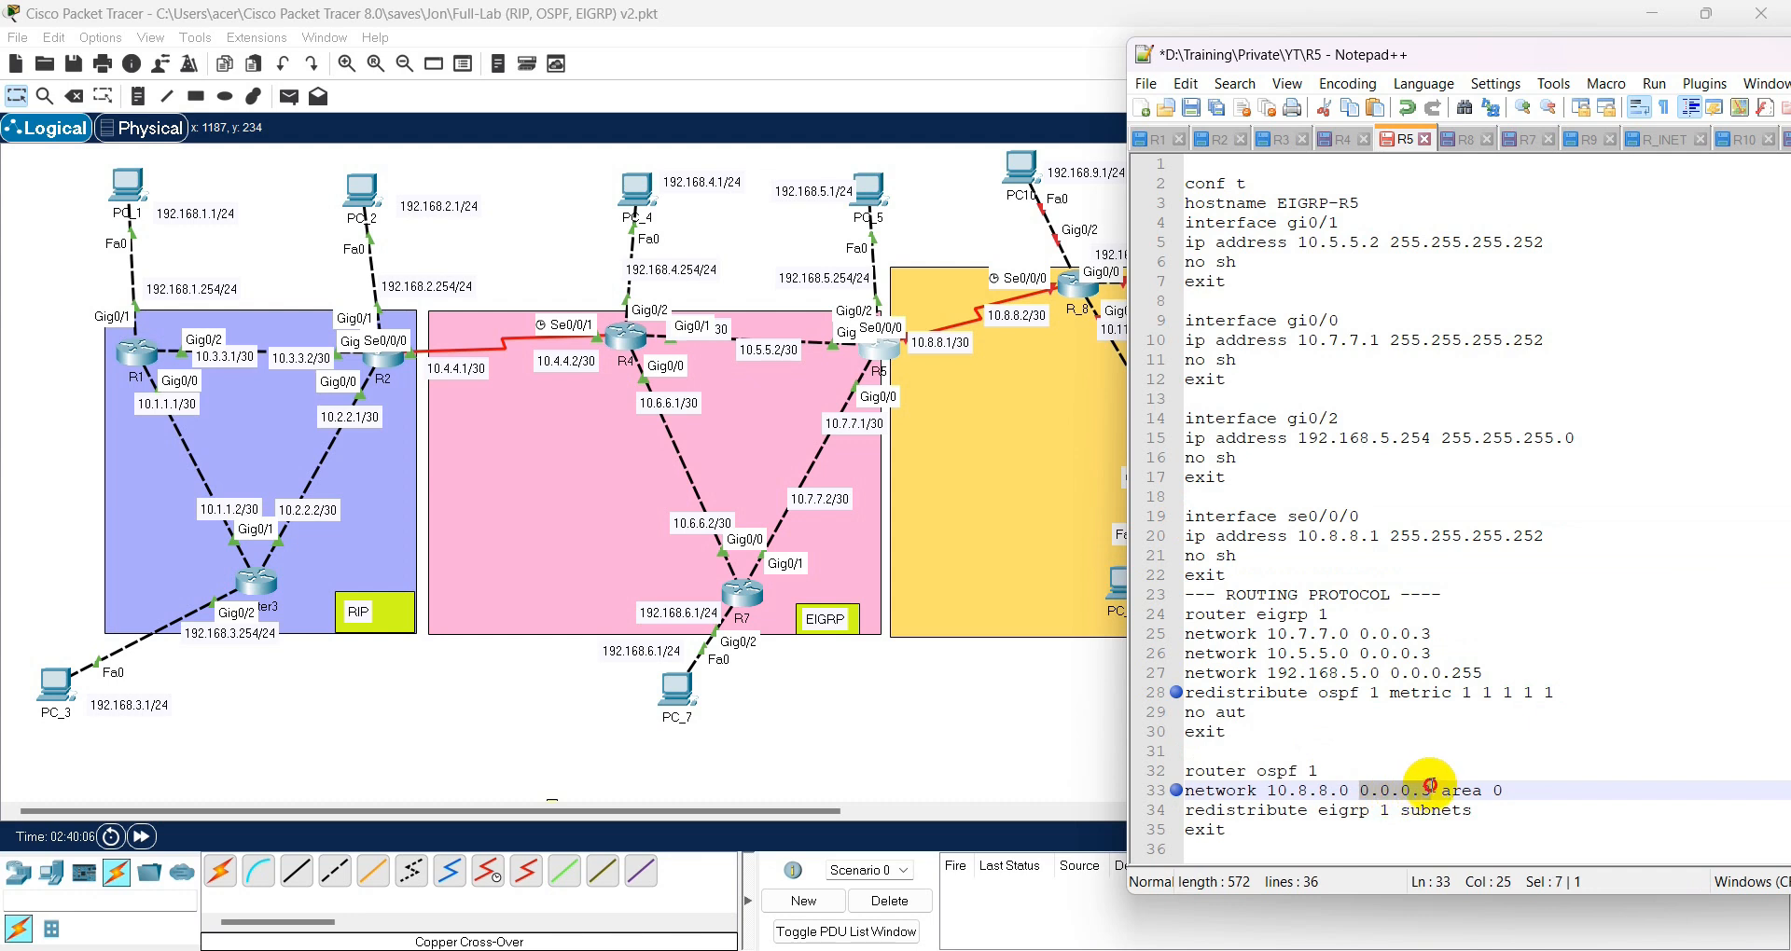
click(1507, 792)
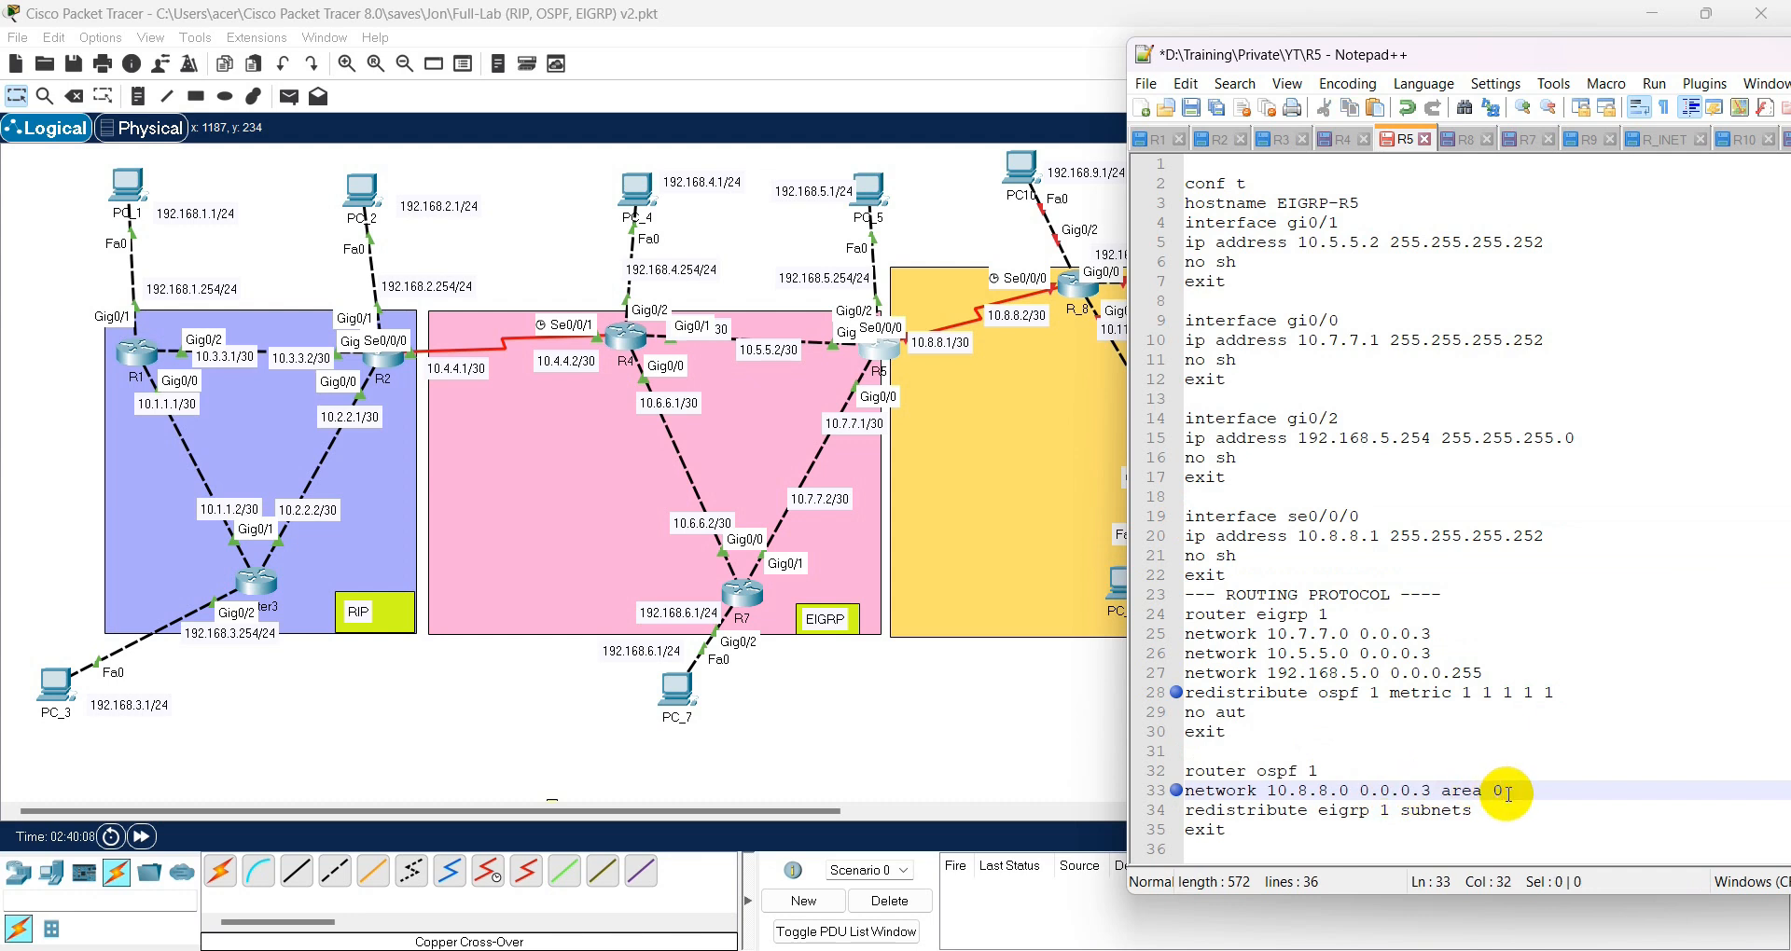
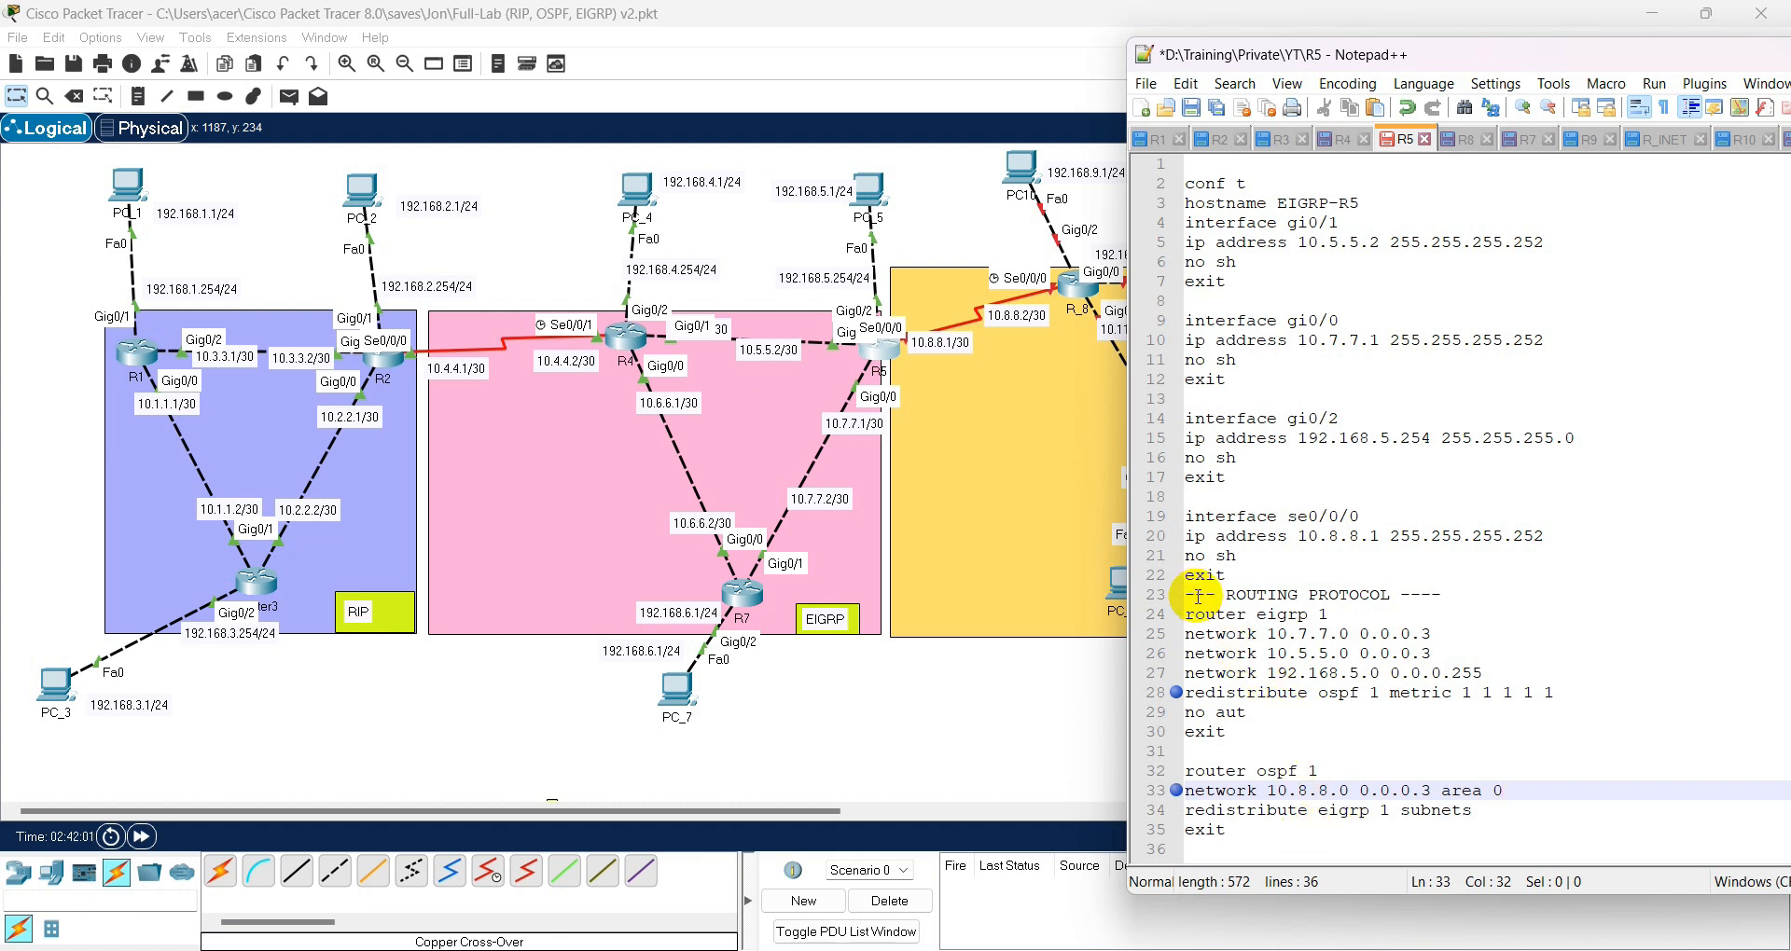
drag(1186, 614, 1142, 607)
right_click(1229, 606)
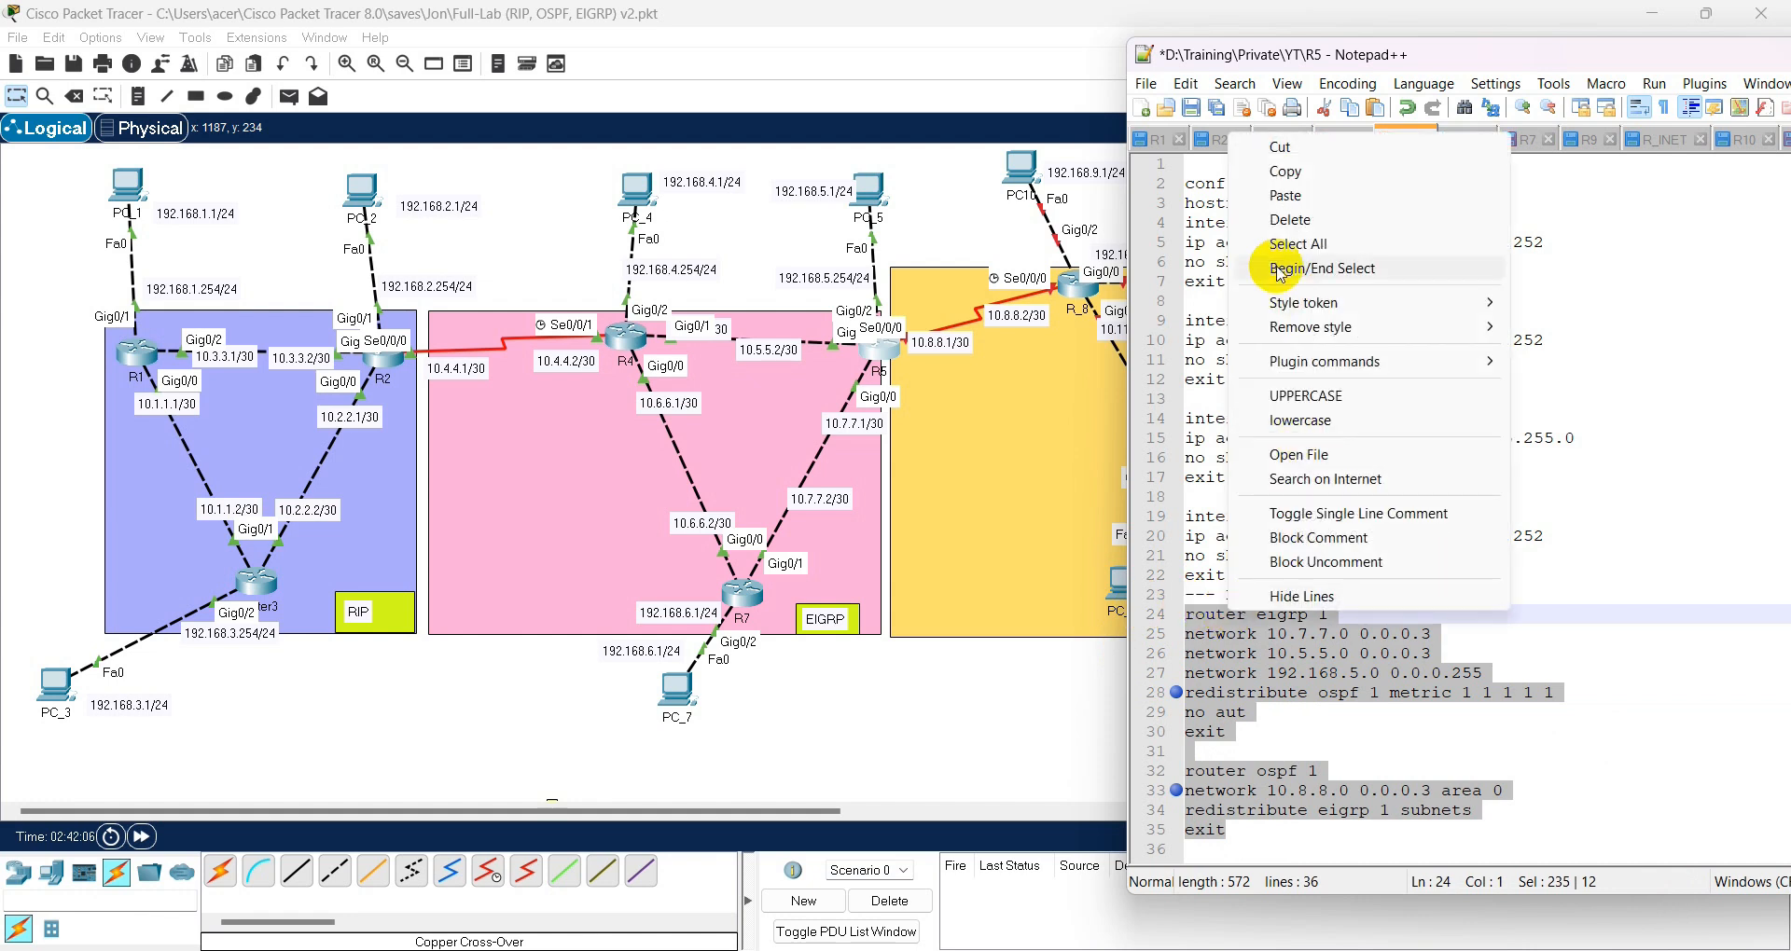
click(1299, 171)
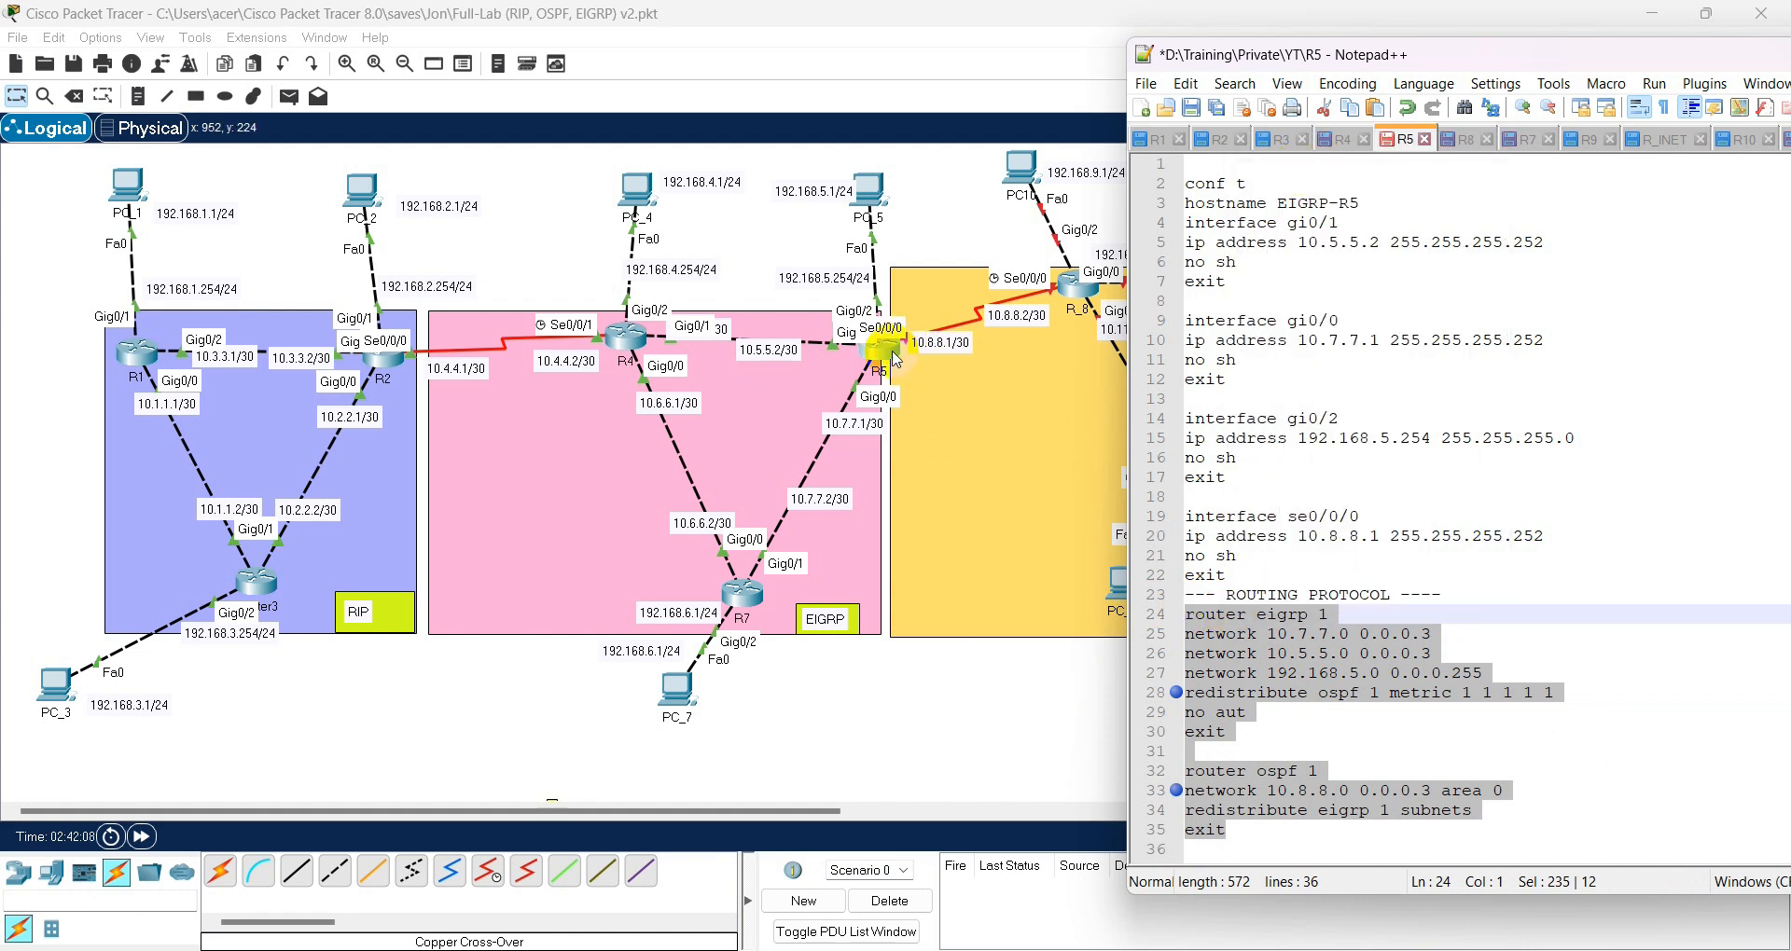
click(904, 431)
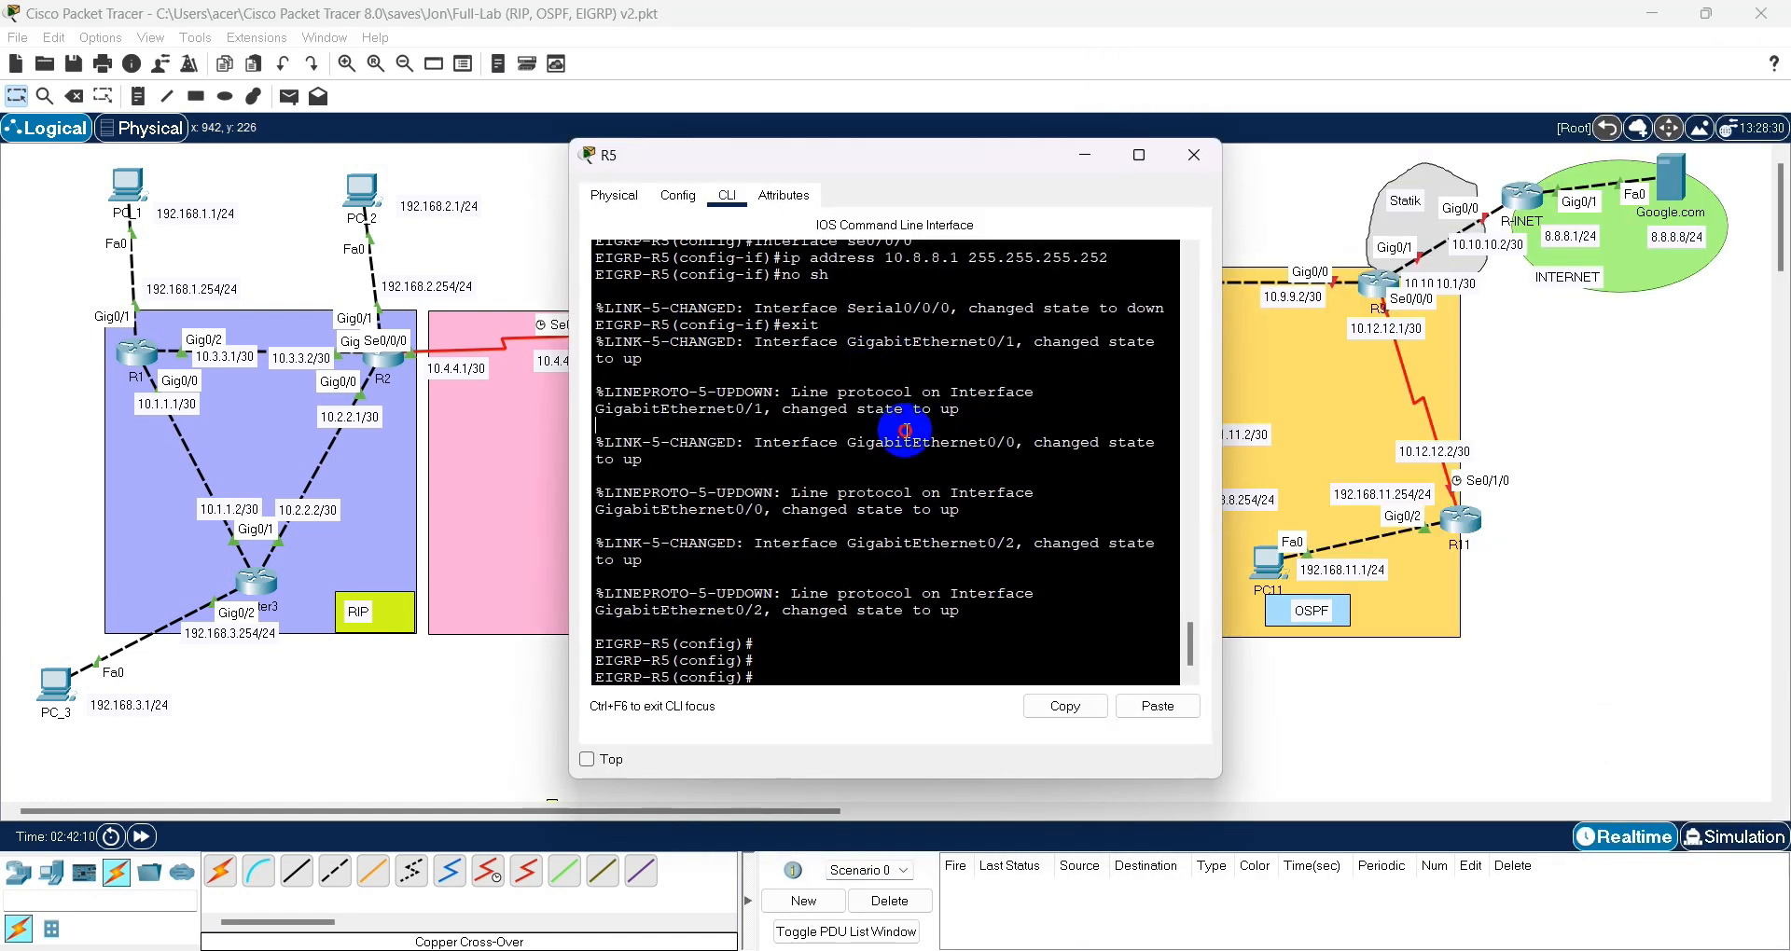
right_click(859, 452)
click(970, 466)
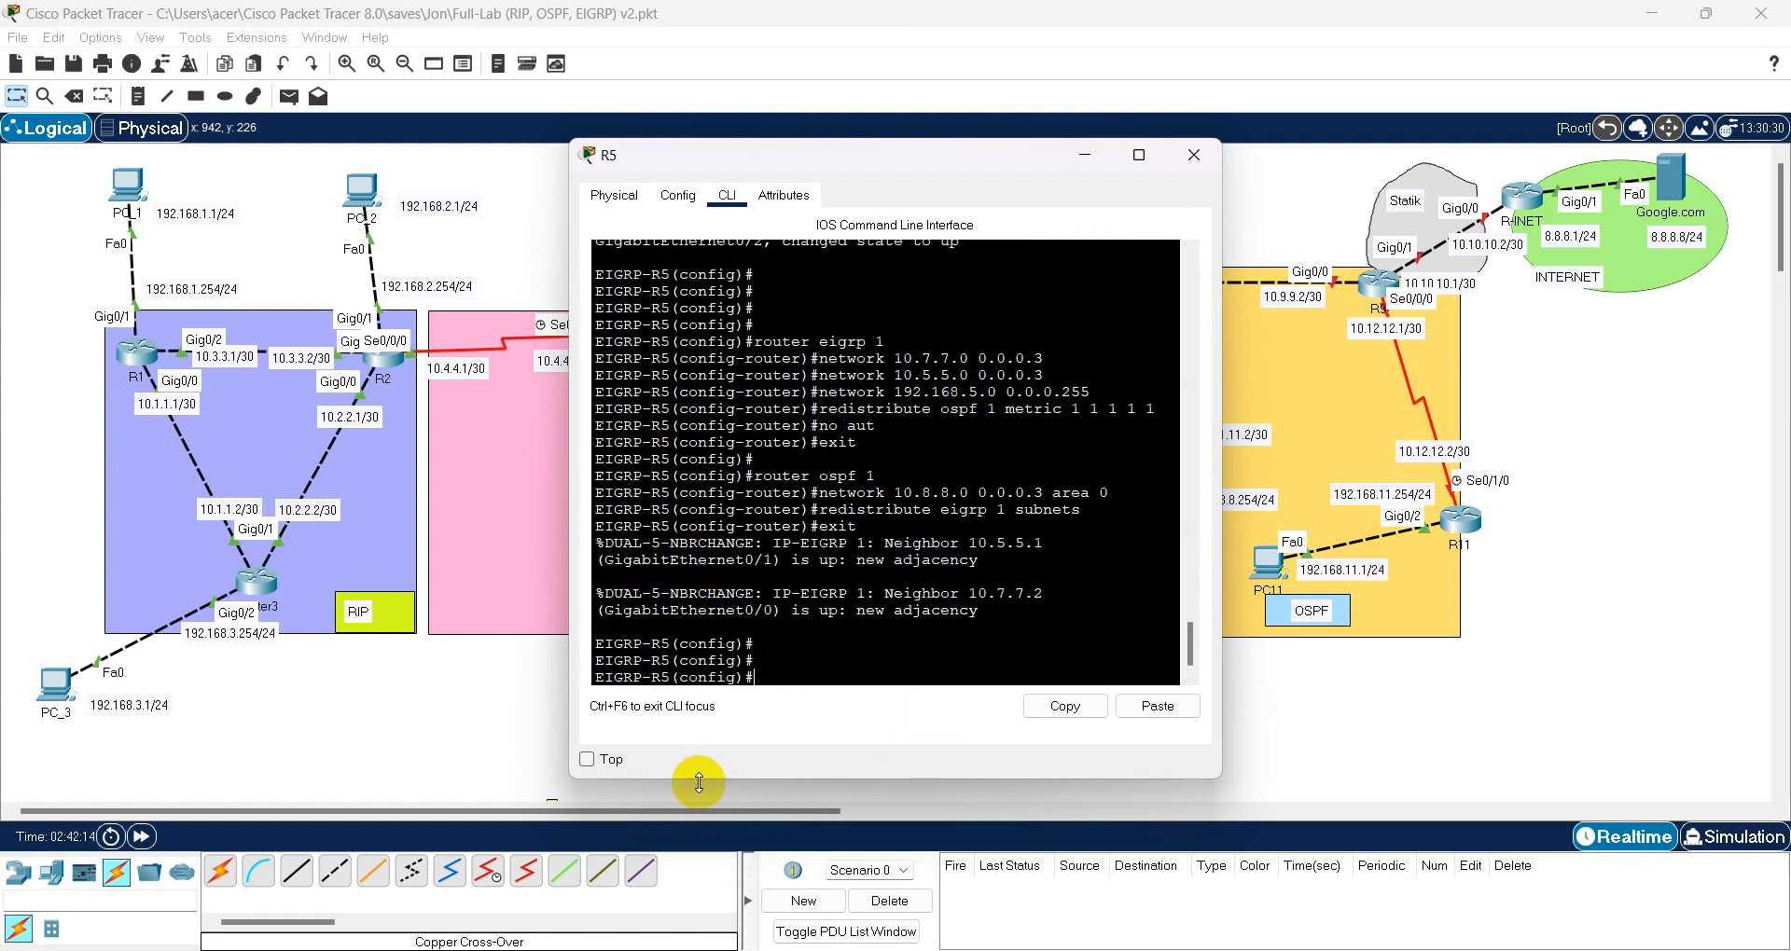
click(484, 777)
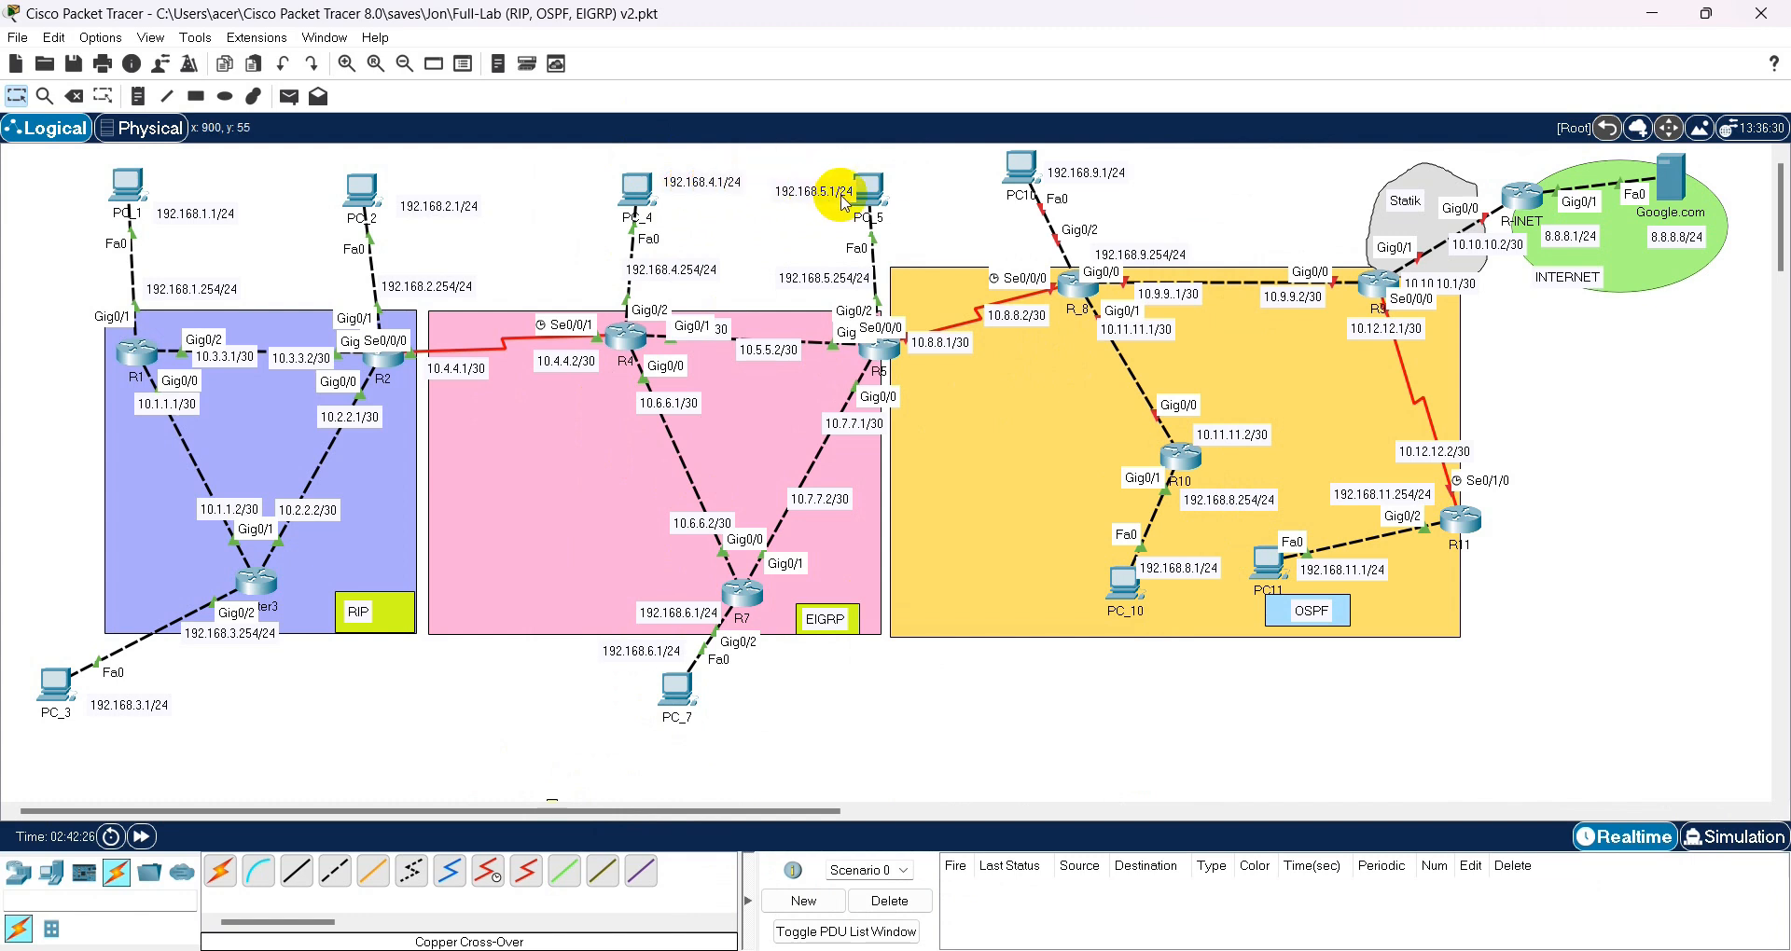
- Check PC_7's IP configuration, then ping its gateway 192.168.6.254 from its command prompt and stop the ping
click(679, 690)
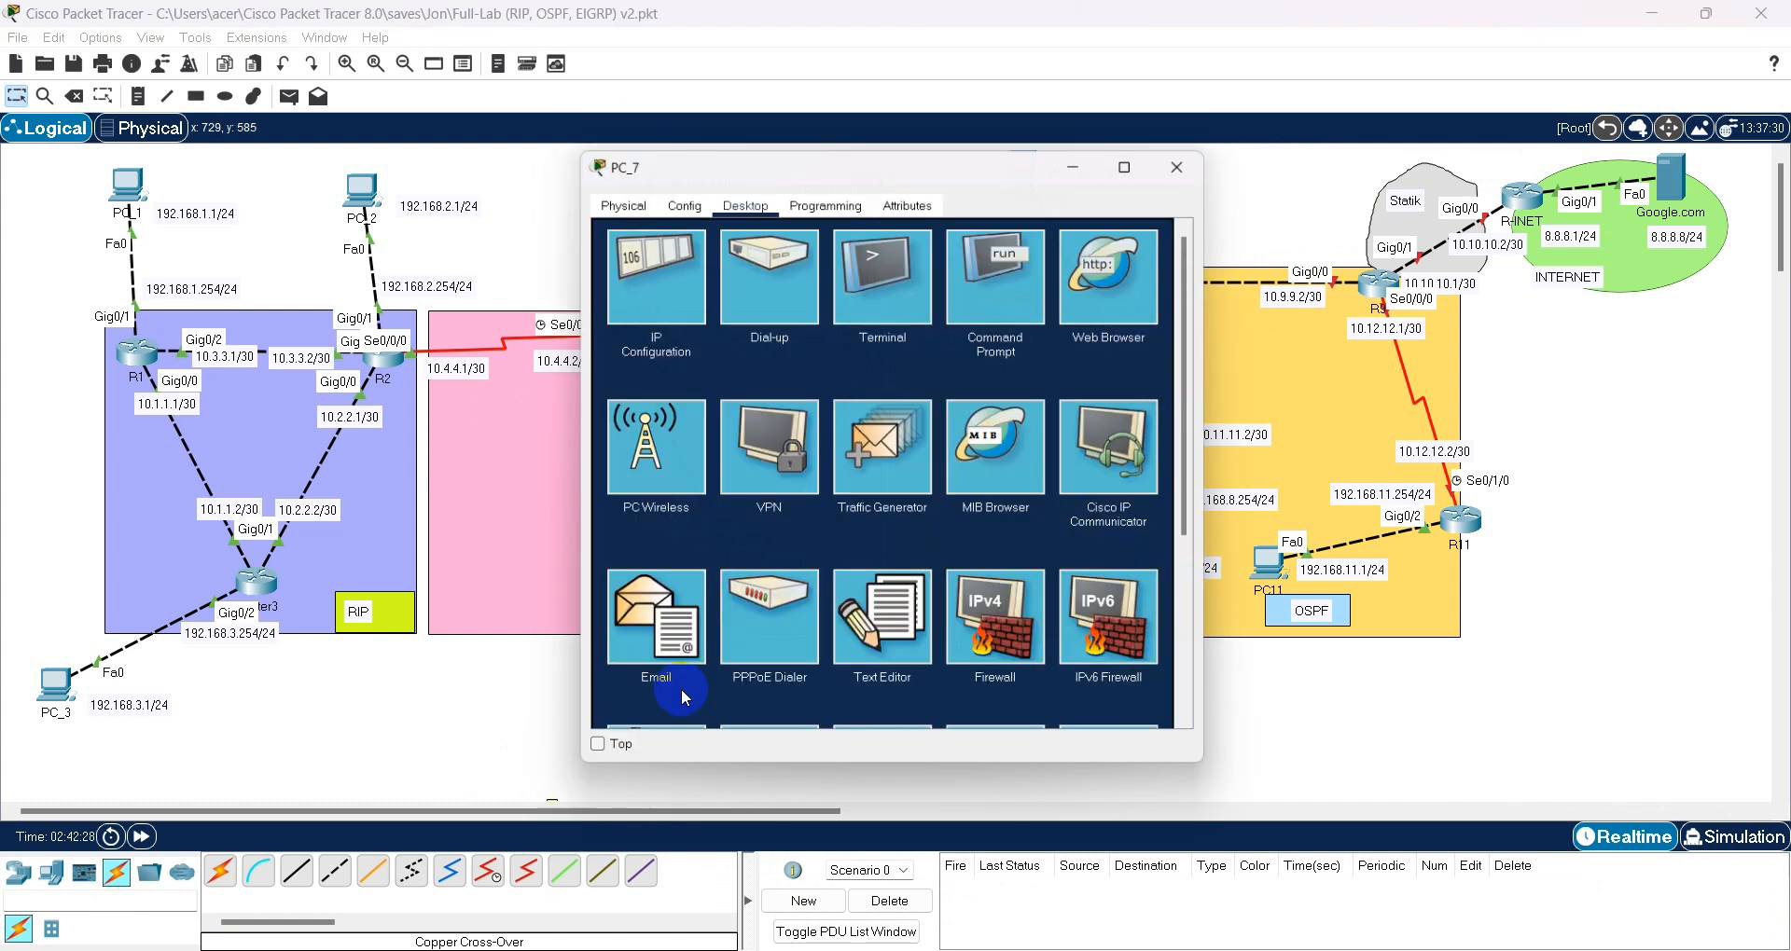
drag(807, 165, 1208, 174)
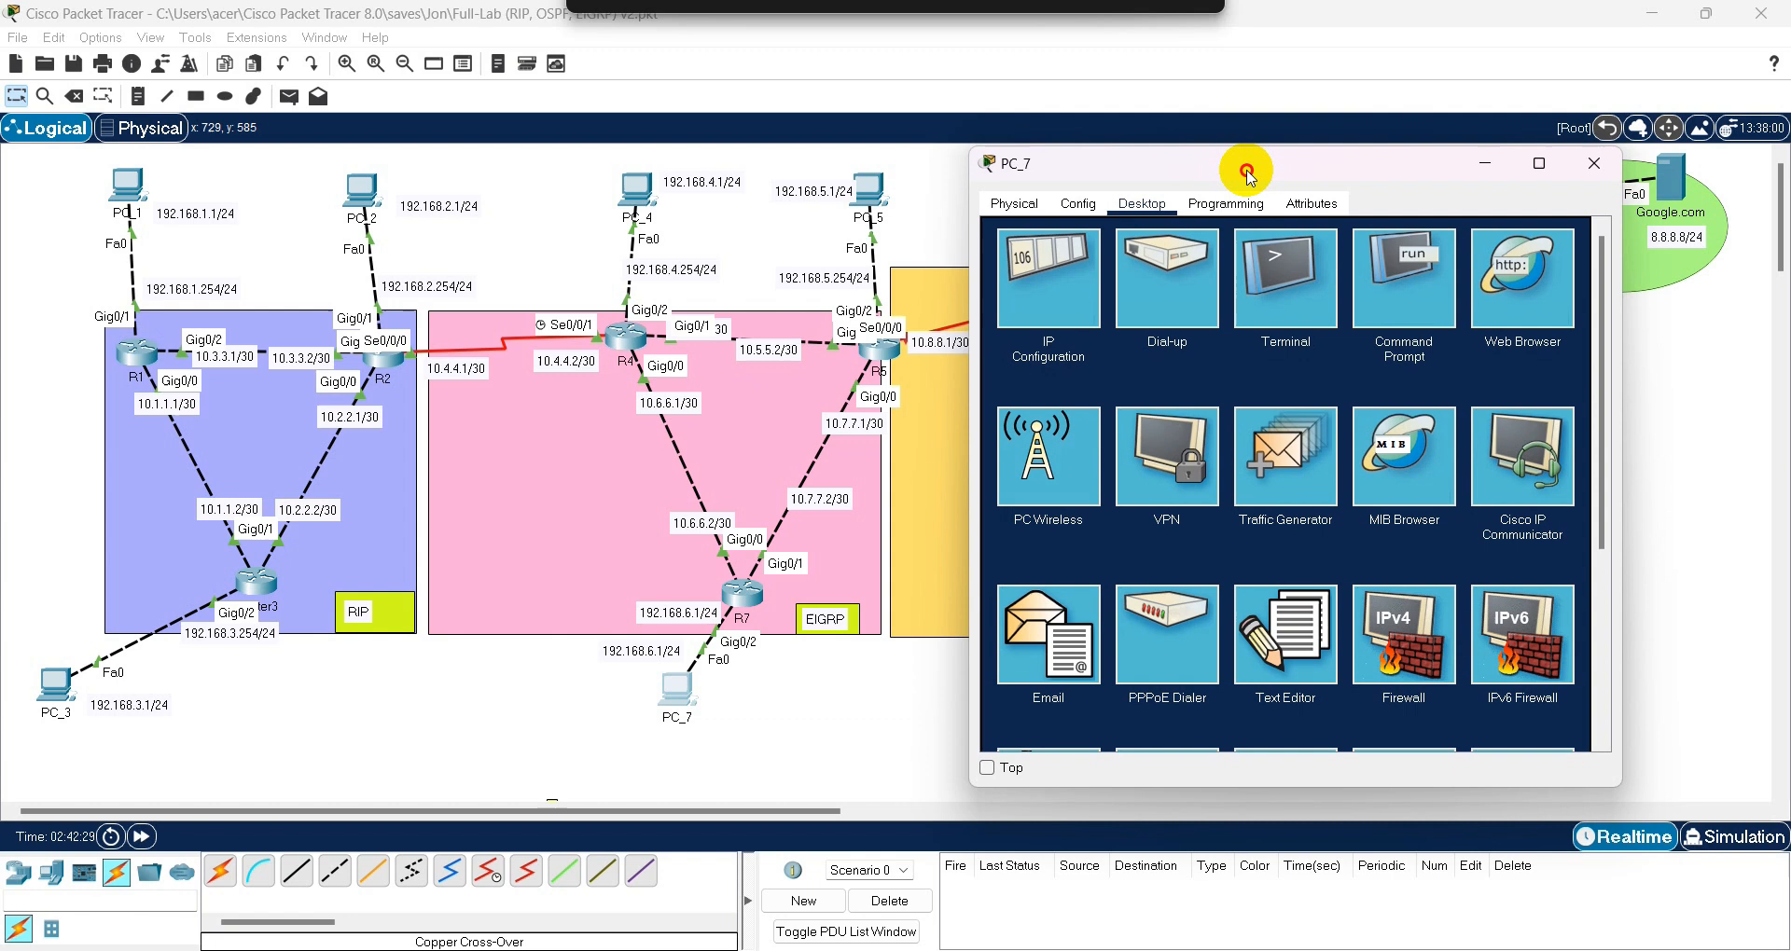
click(1039, 289)
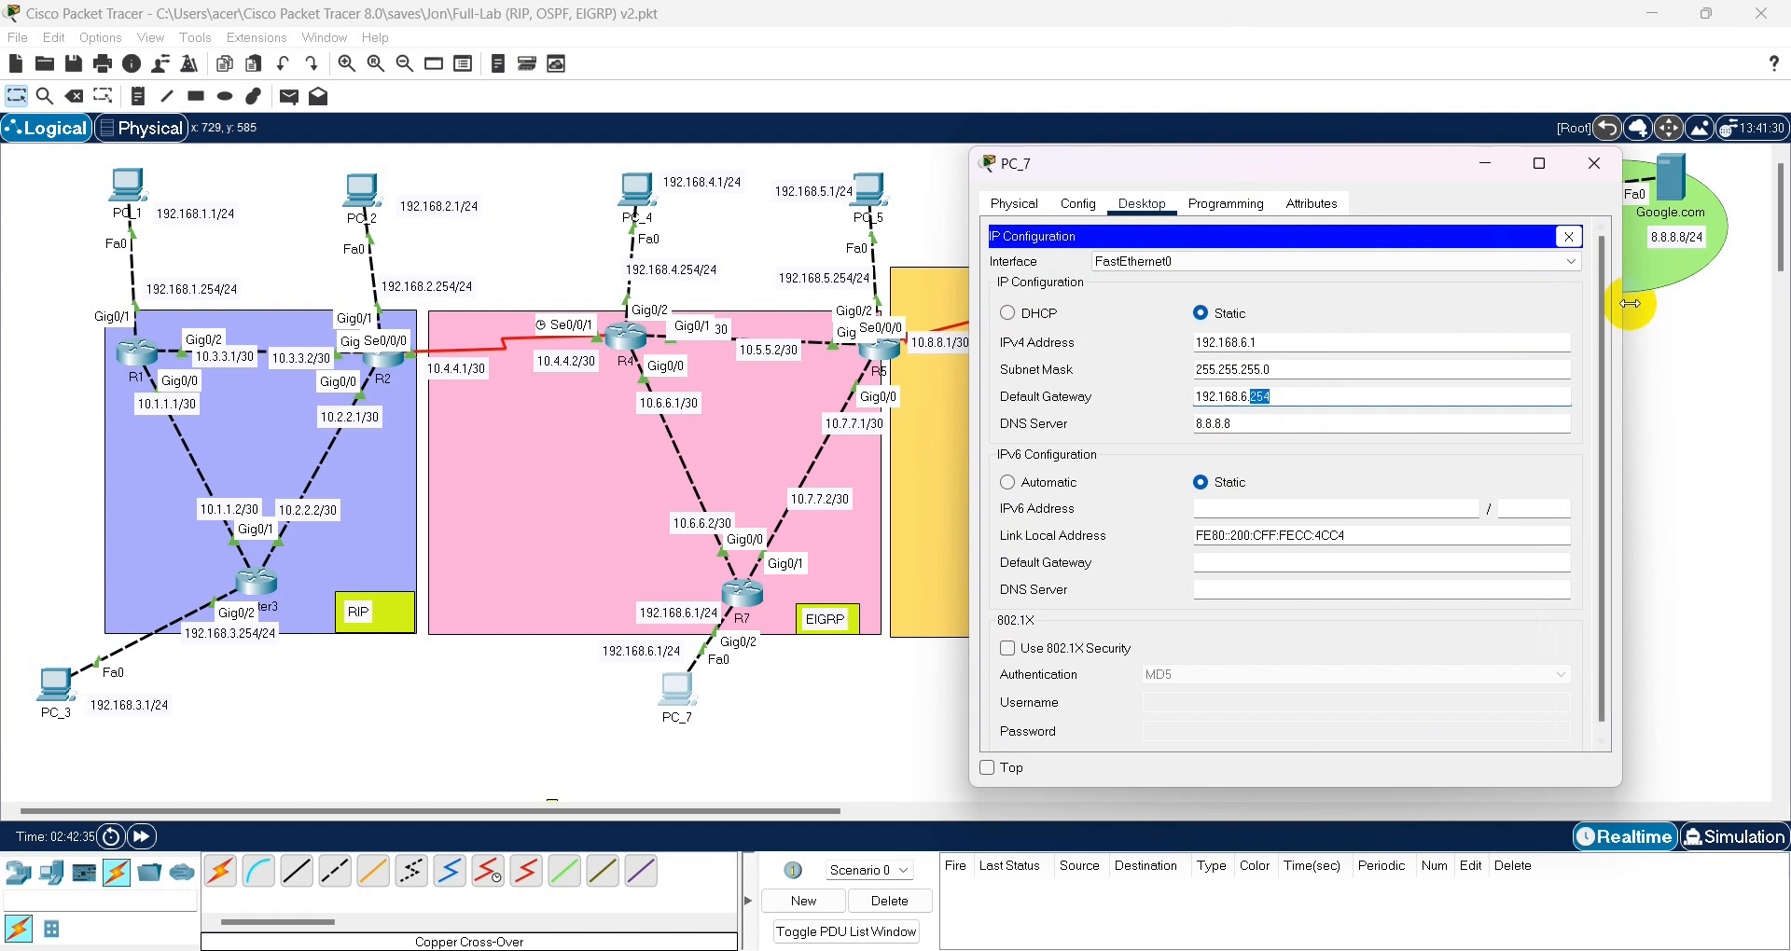
click(1573, 238)
click(1401, 268)
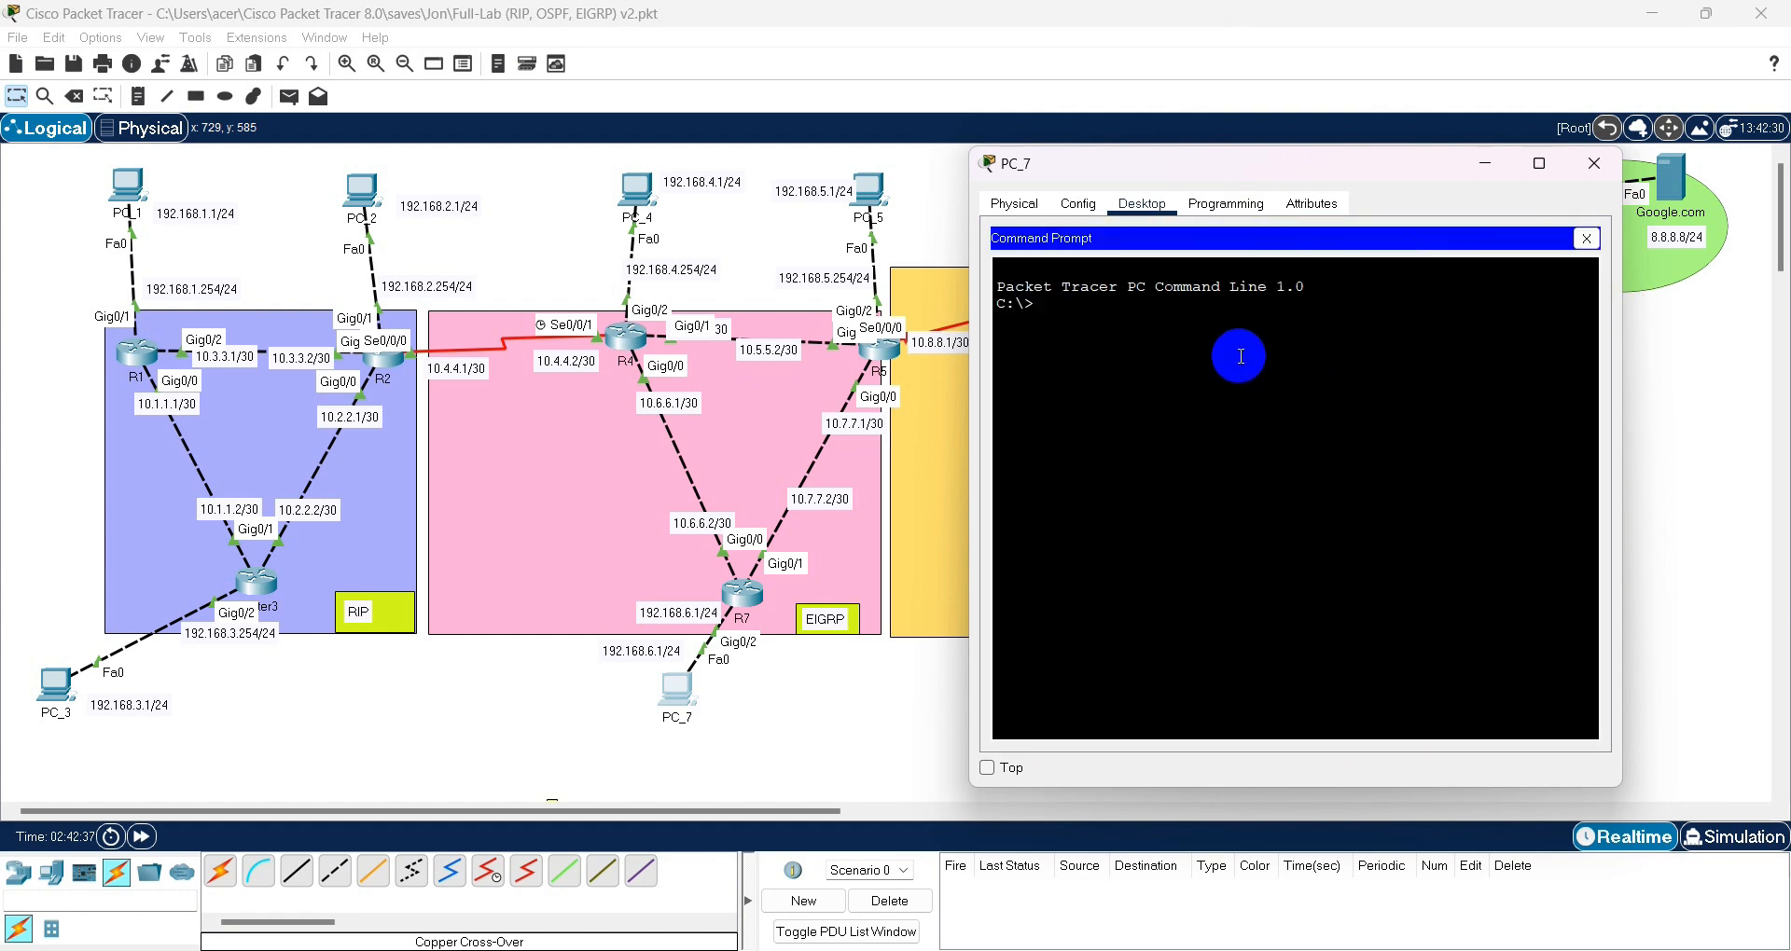
text(ping 192.168.6.254)
key(Return)
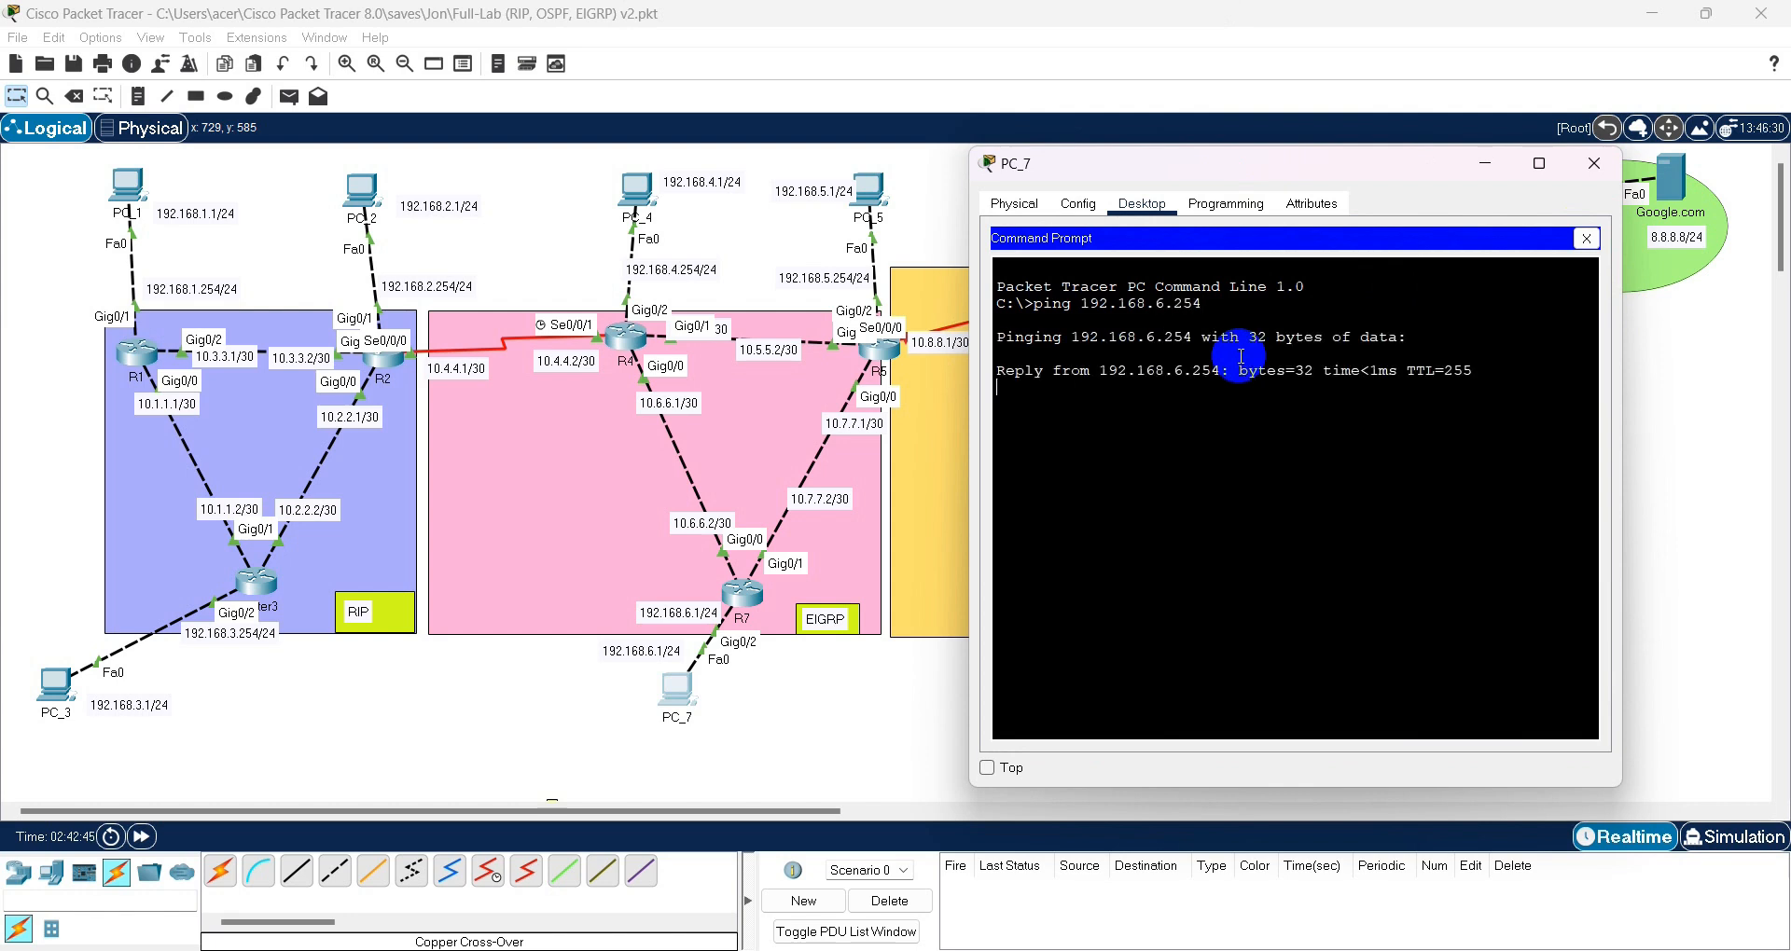
key(ctrl+c)
key(Return)
key(Return)
- Ping PC_4 at 192.168.4.1 from PC_7
key(Up)
key(BackSpace)
key(BackSpace)
key(BackSpace)
key(BackSpace)
text(4.1)
key(Return)
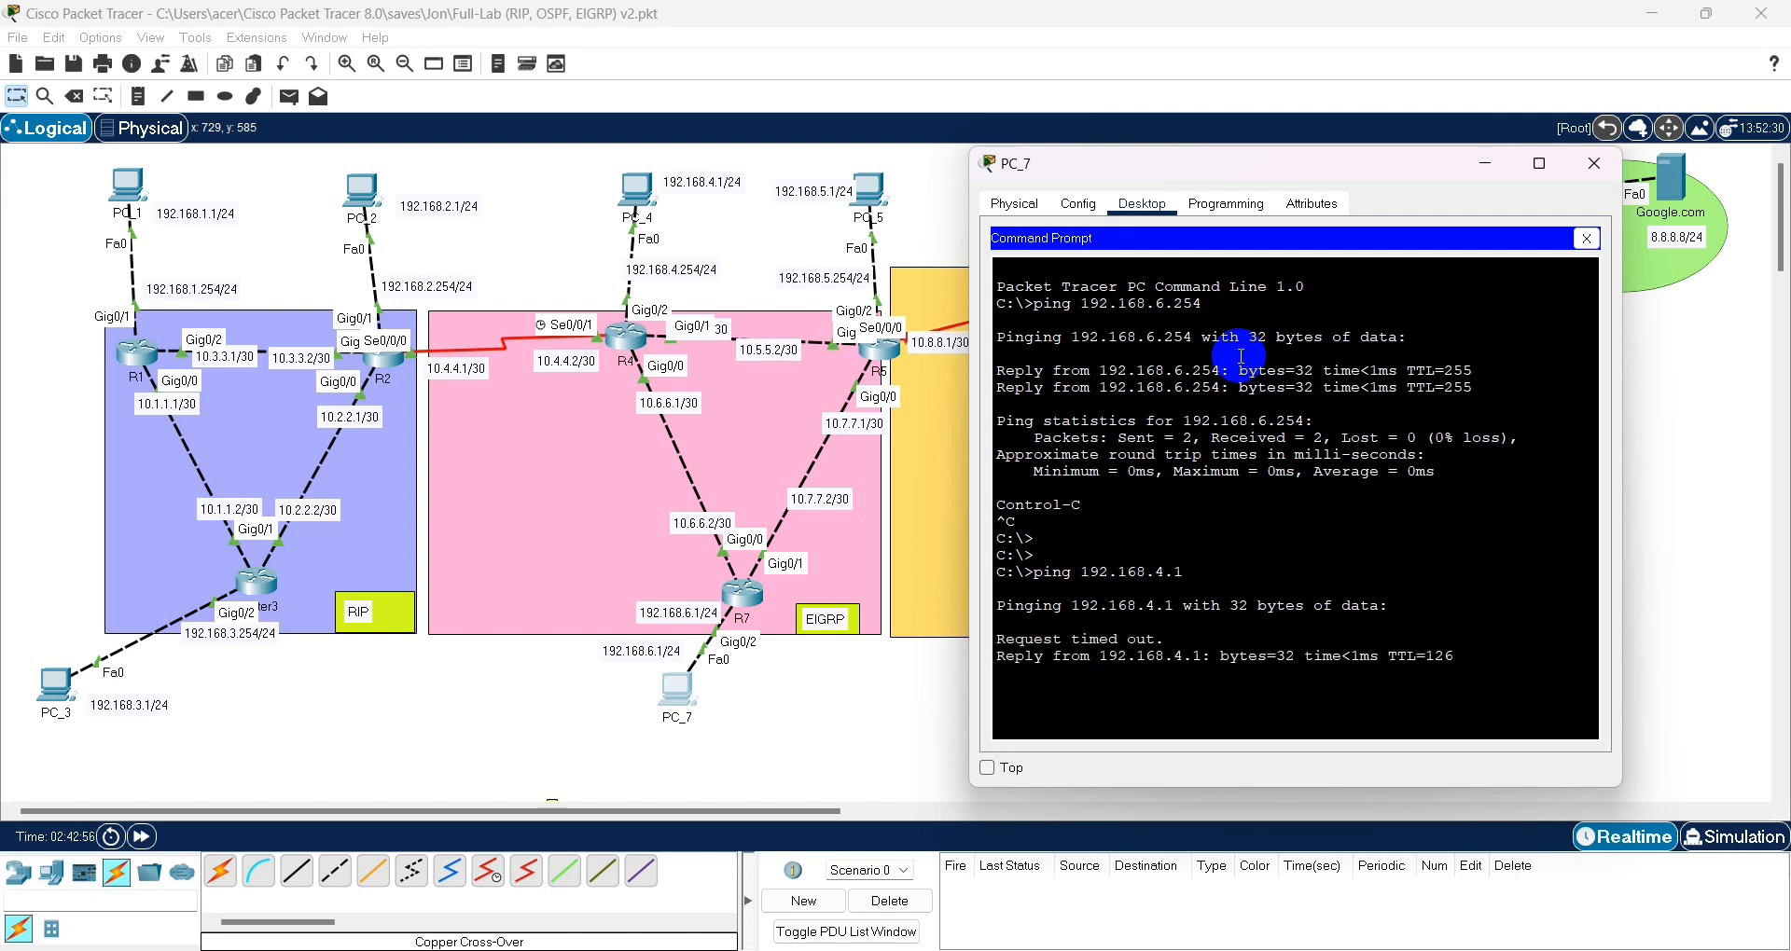
key(Return)
- Ping PC_5 at 192.168.5.1 from PC_7
key(Up)
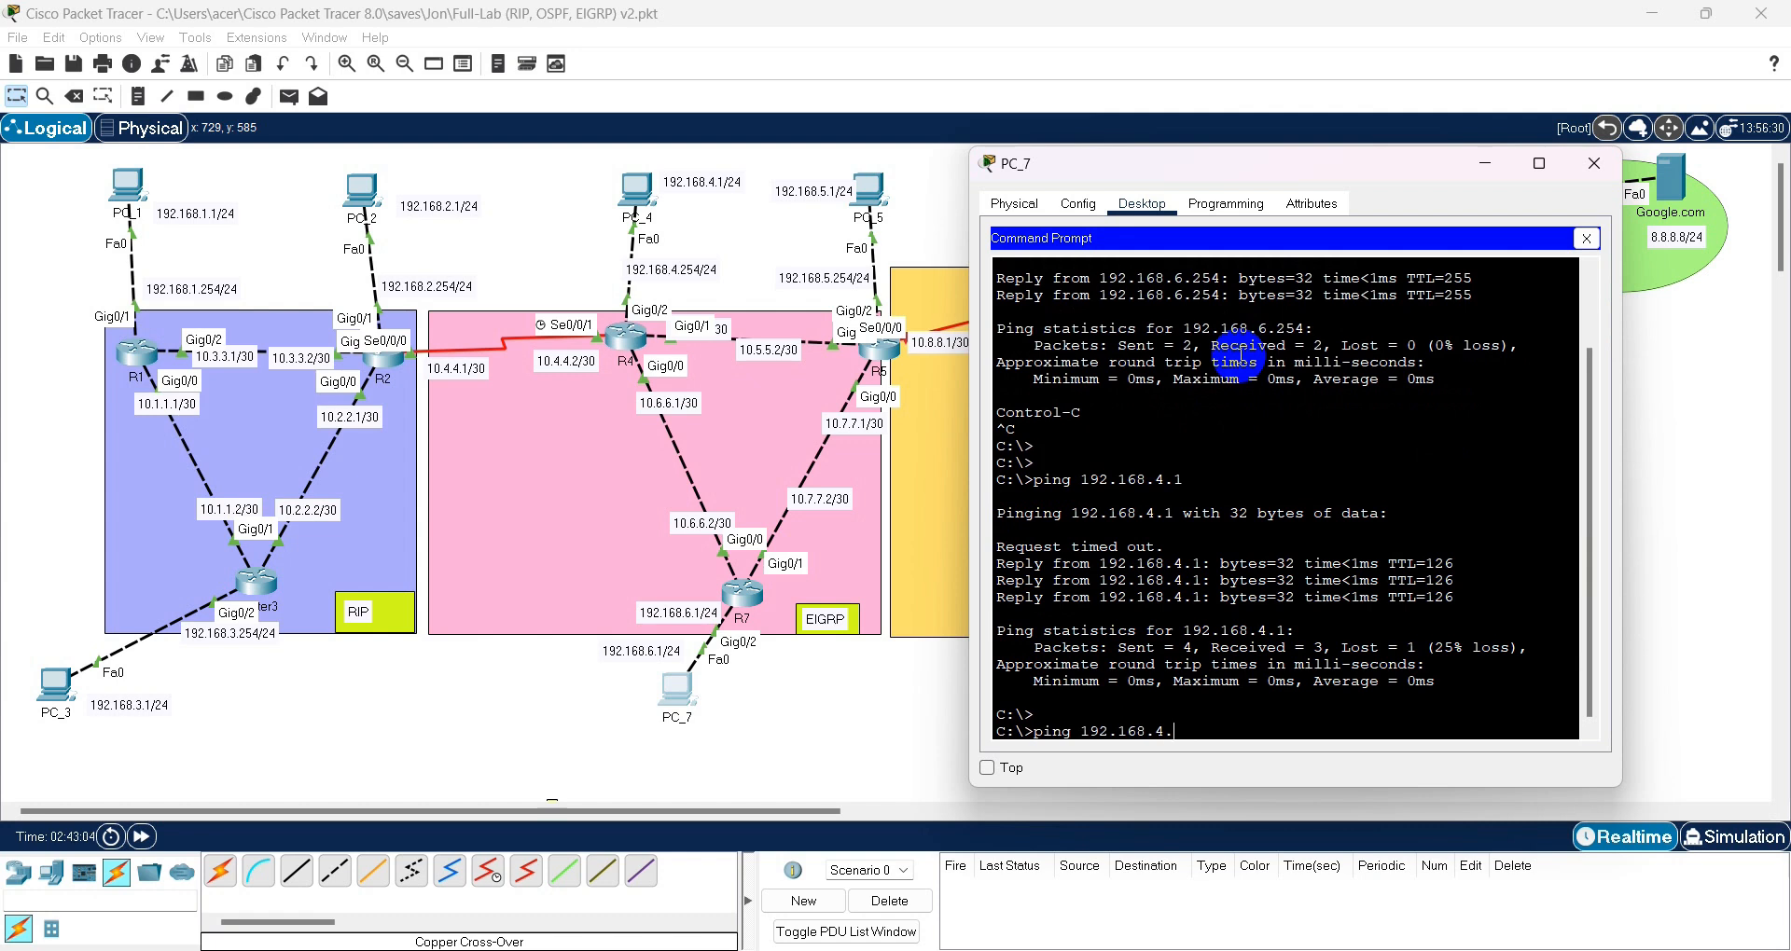
text(.1)
key(Return)
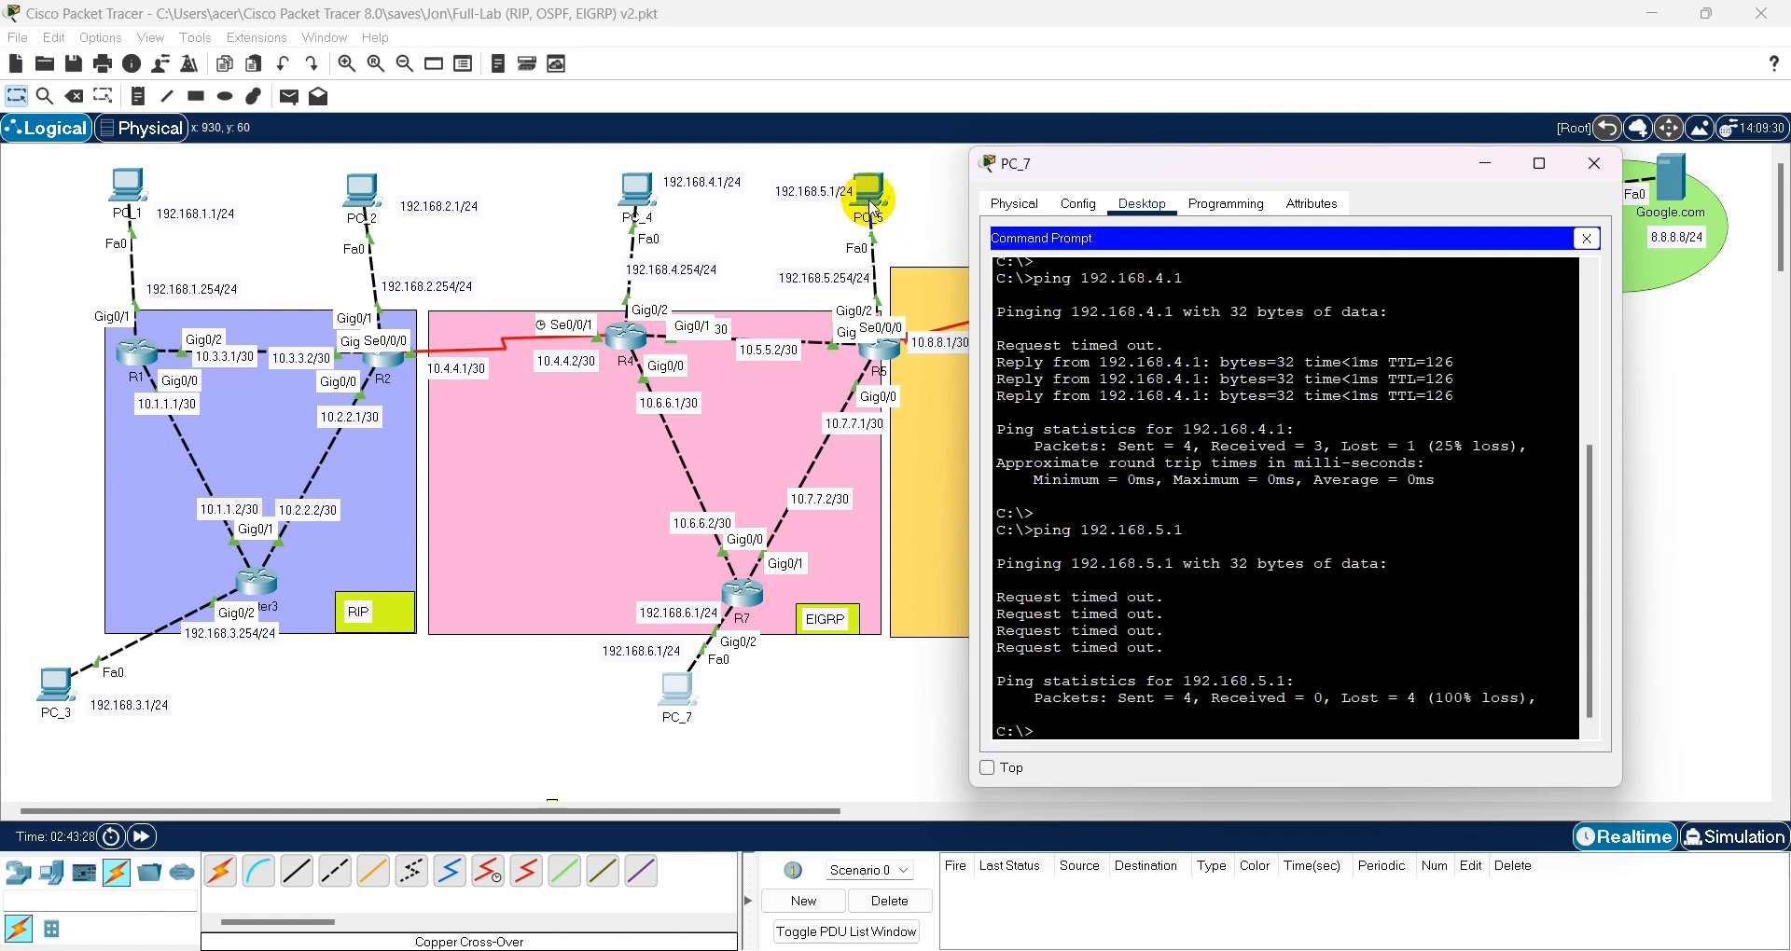
- Give PC_5 the static address 192.168.5.1 with mask 255.255.255.0 and R5's 192.168.5.254 as default gateway
click(870, 207)
click(768, 199)
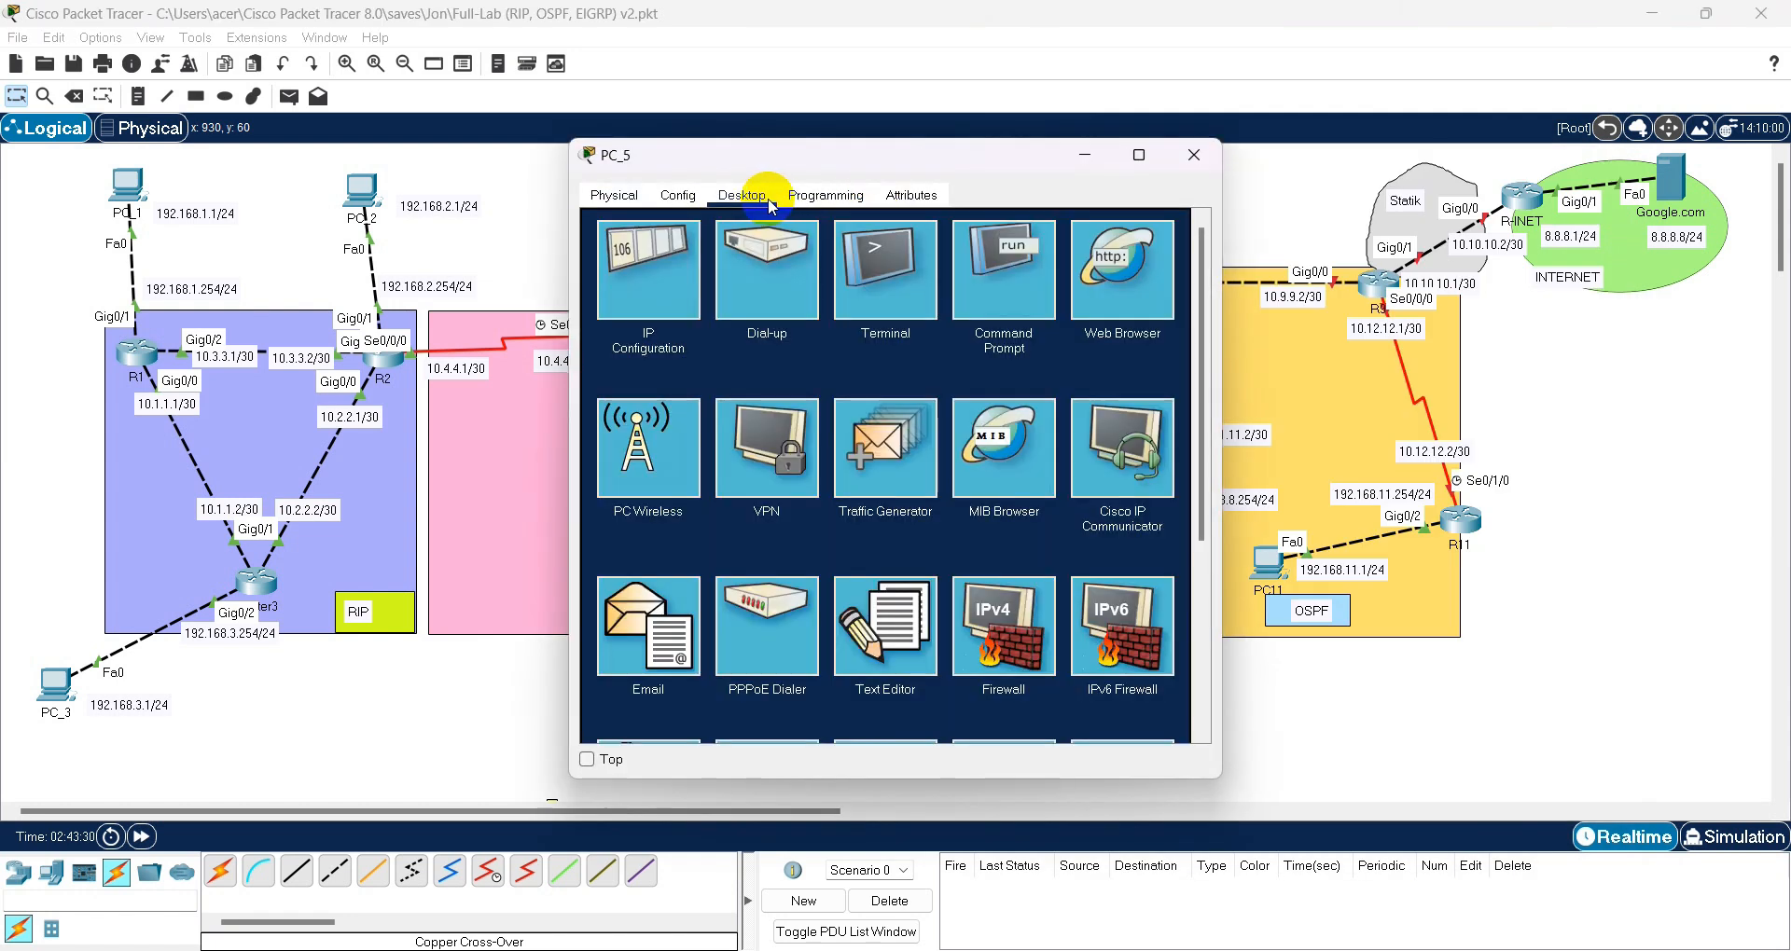
click(662, 250)
click(814, 329)
text(192.168.5.)
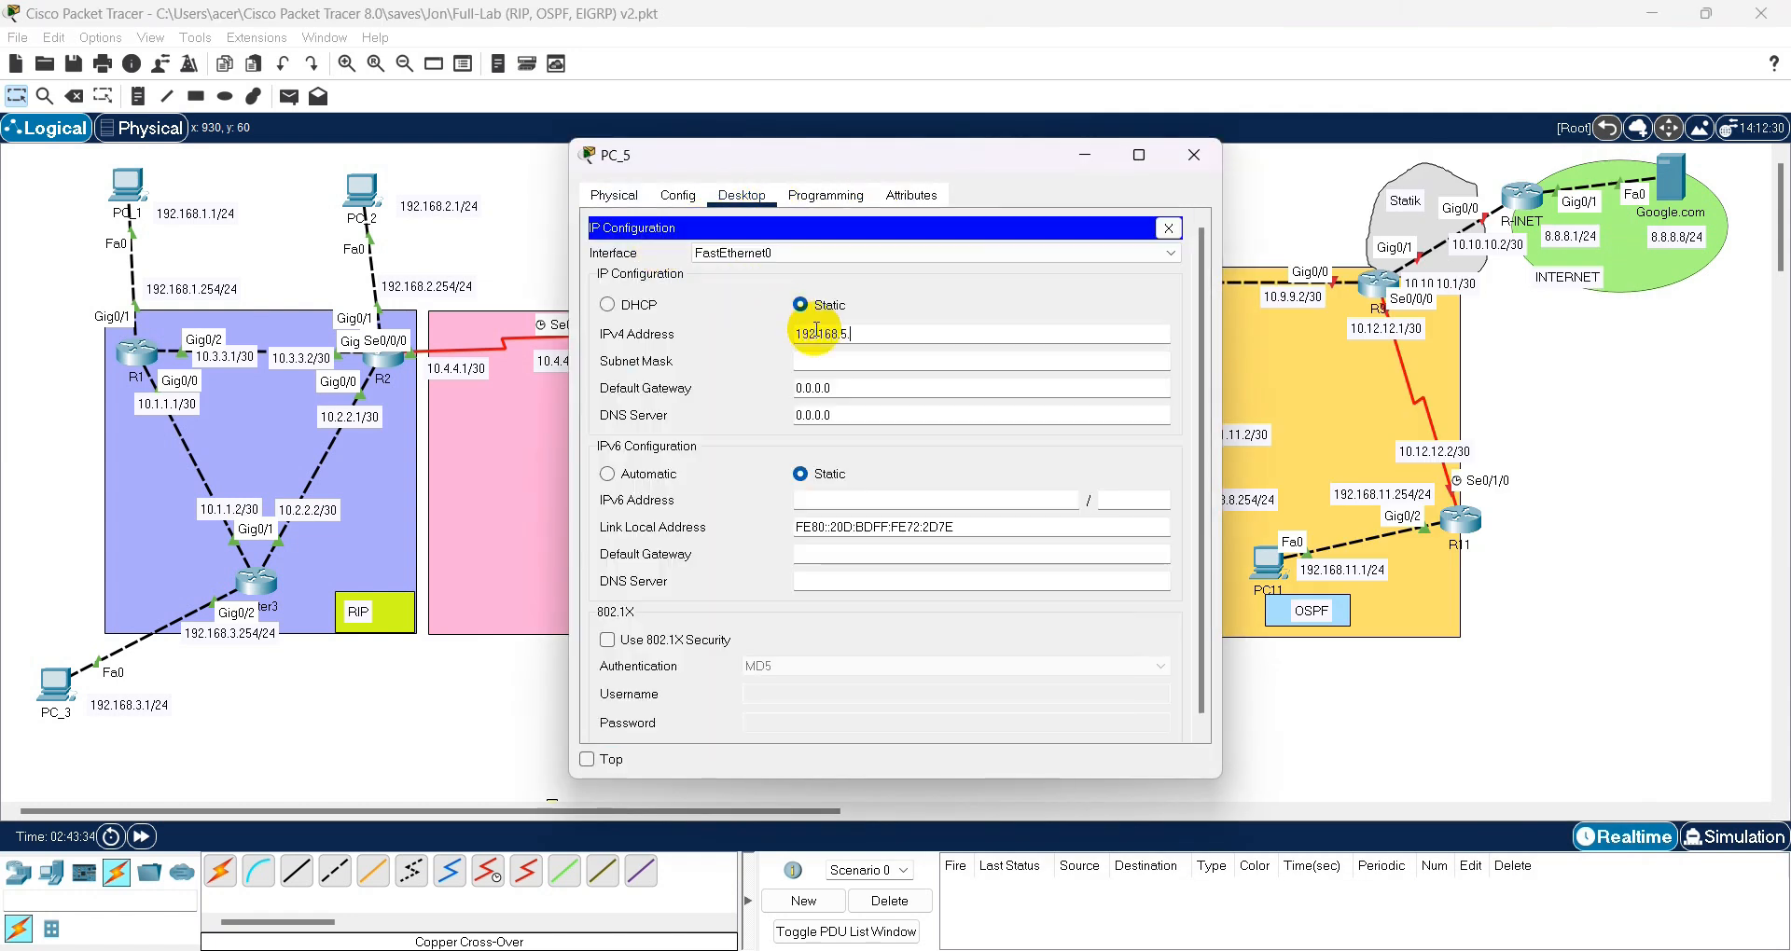
text(1)
key(Tab)
key(Tab)
text(192.168.5.)
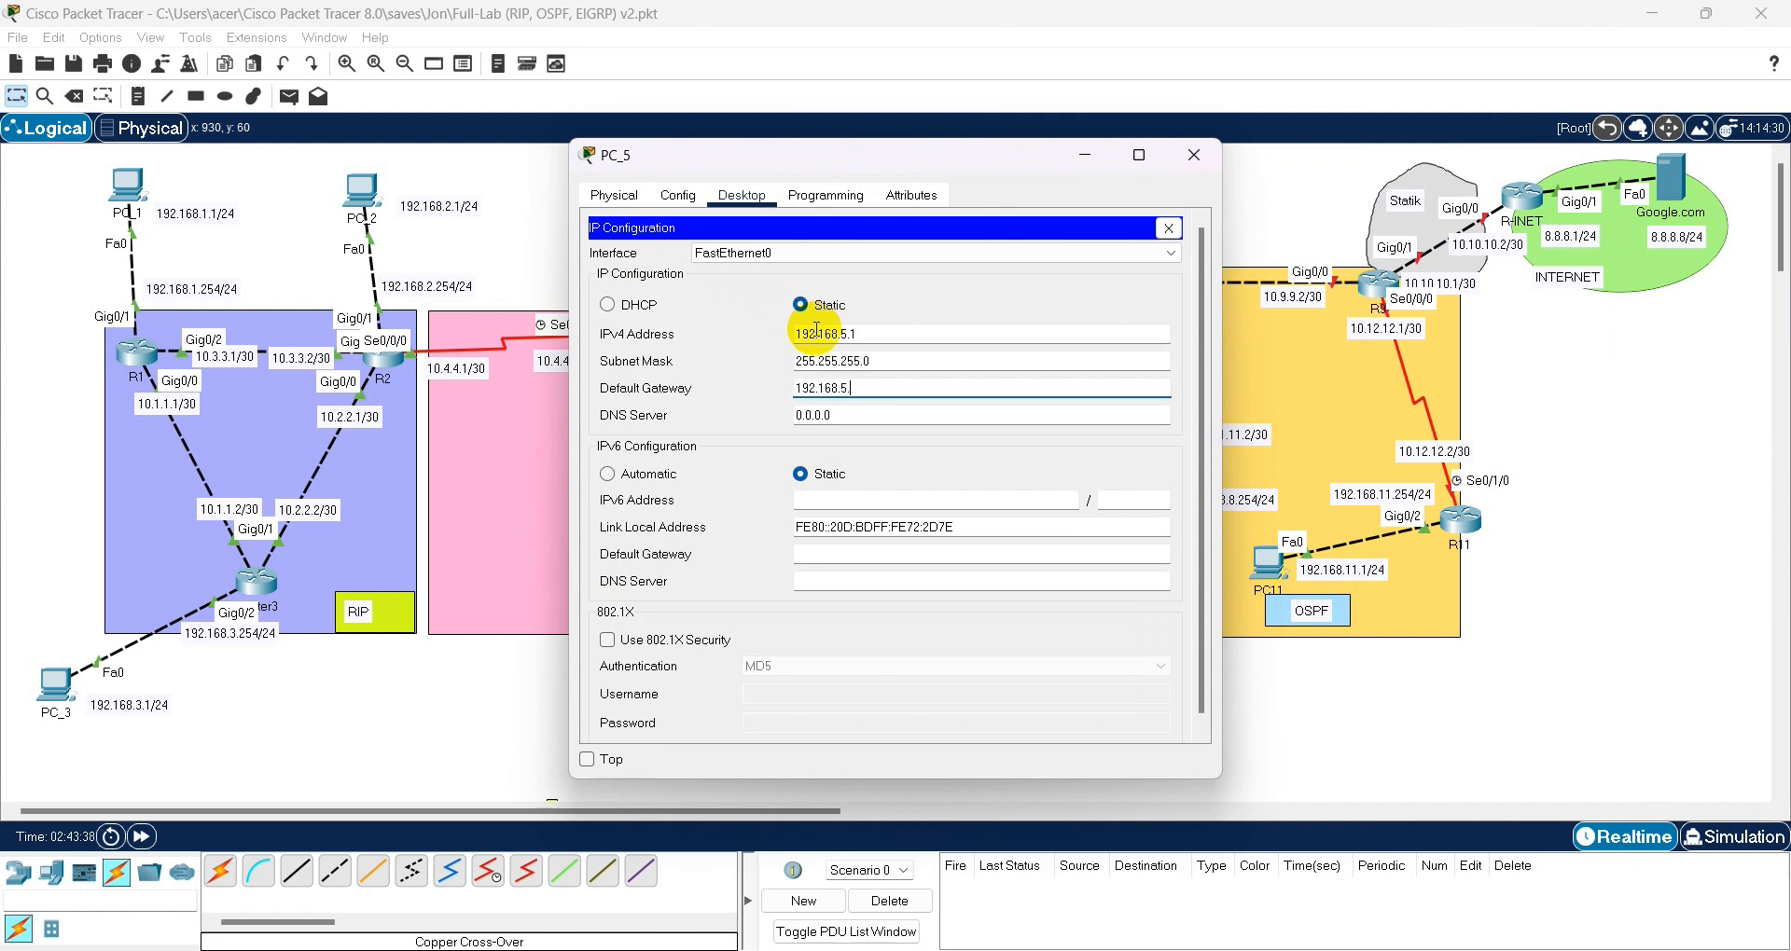
click(1167, 227)
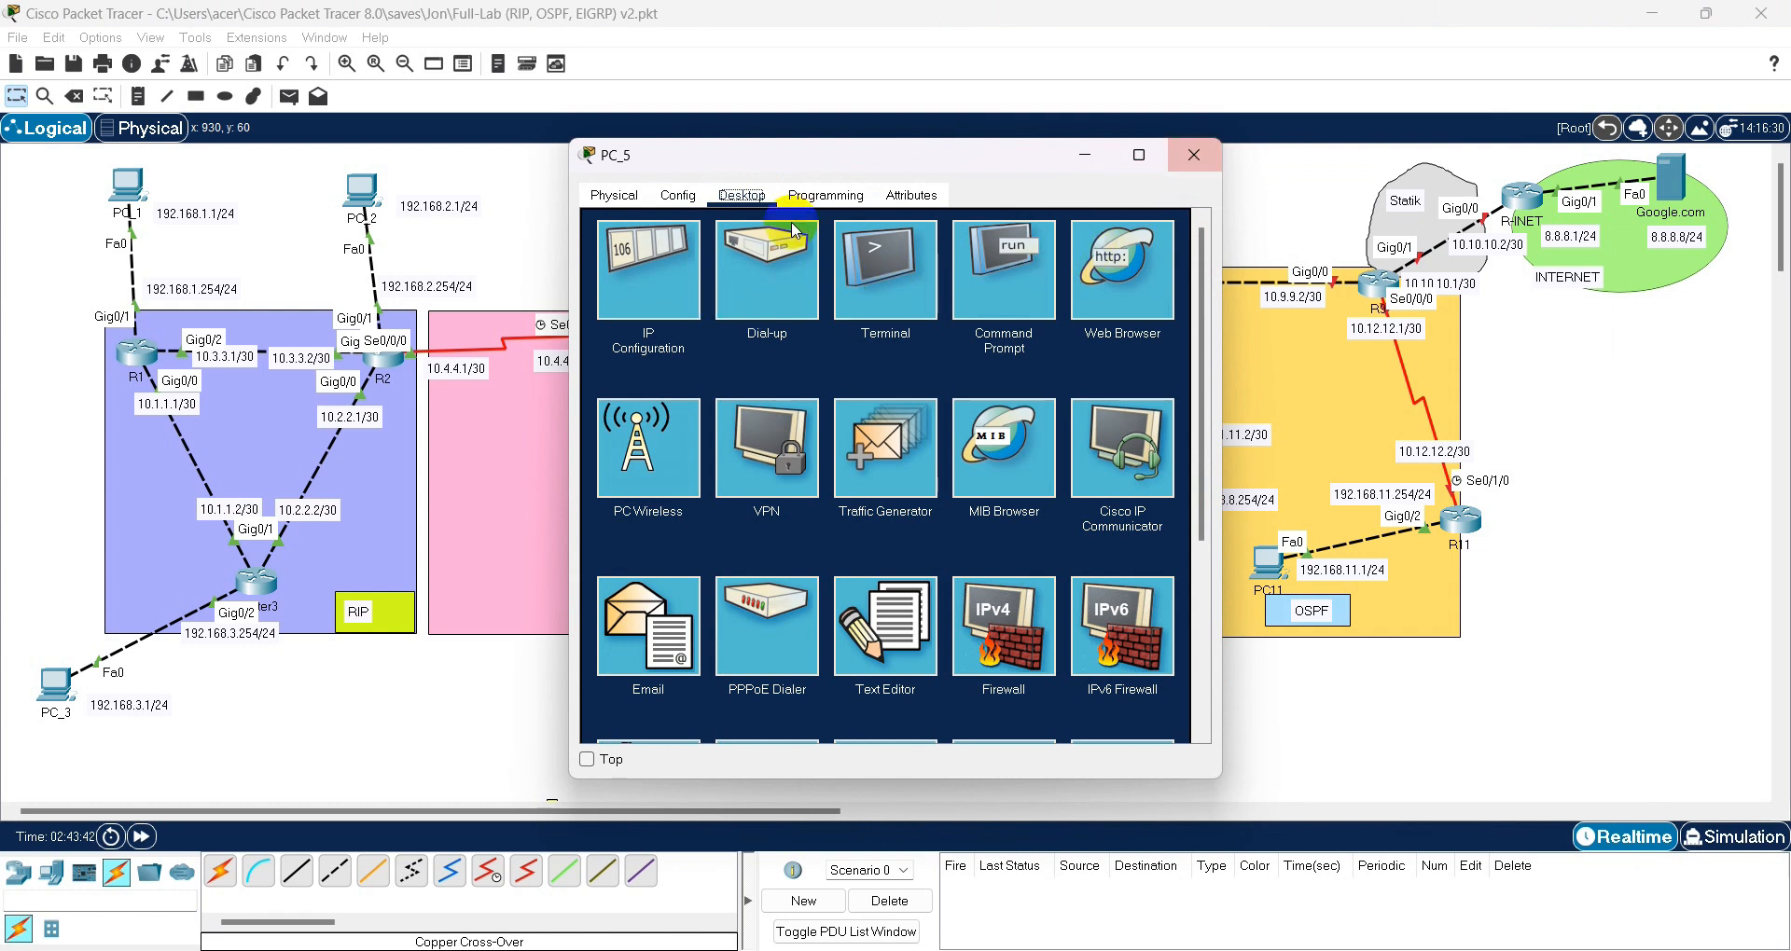
click(626, 261)
click(1213, 158)
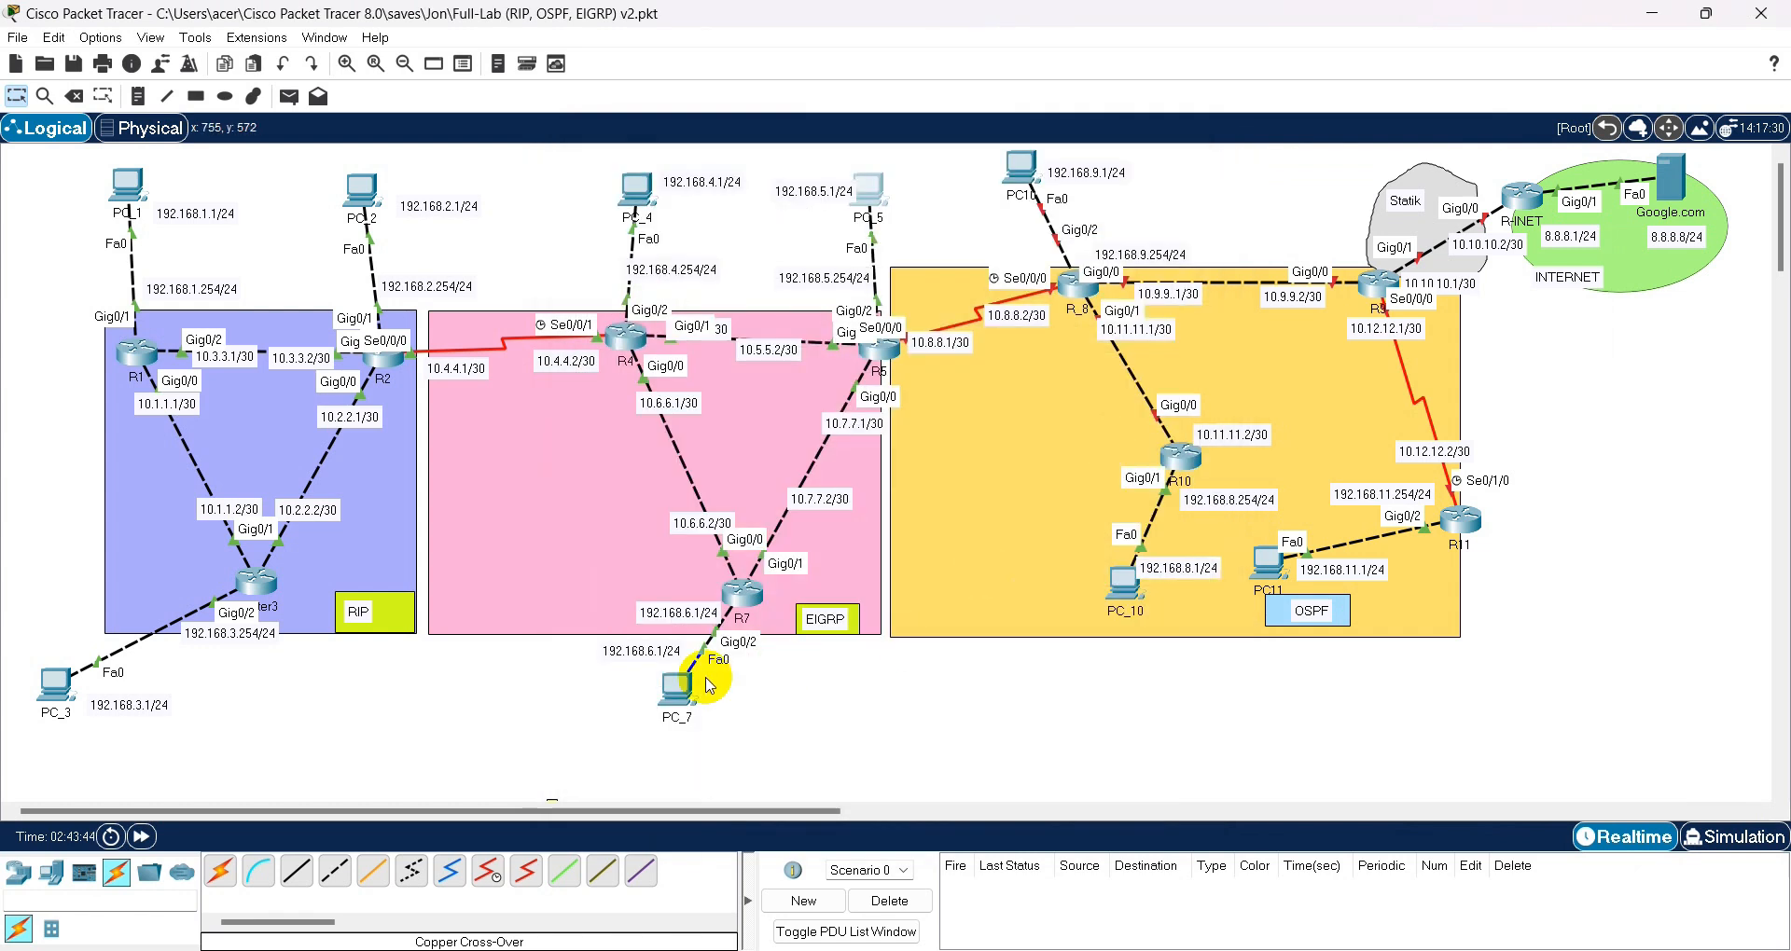
- Repeat the ping to 192.168.5.1 from PC_7's command prompt
click(678, 688)
key(Up)
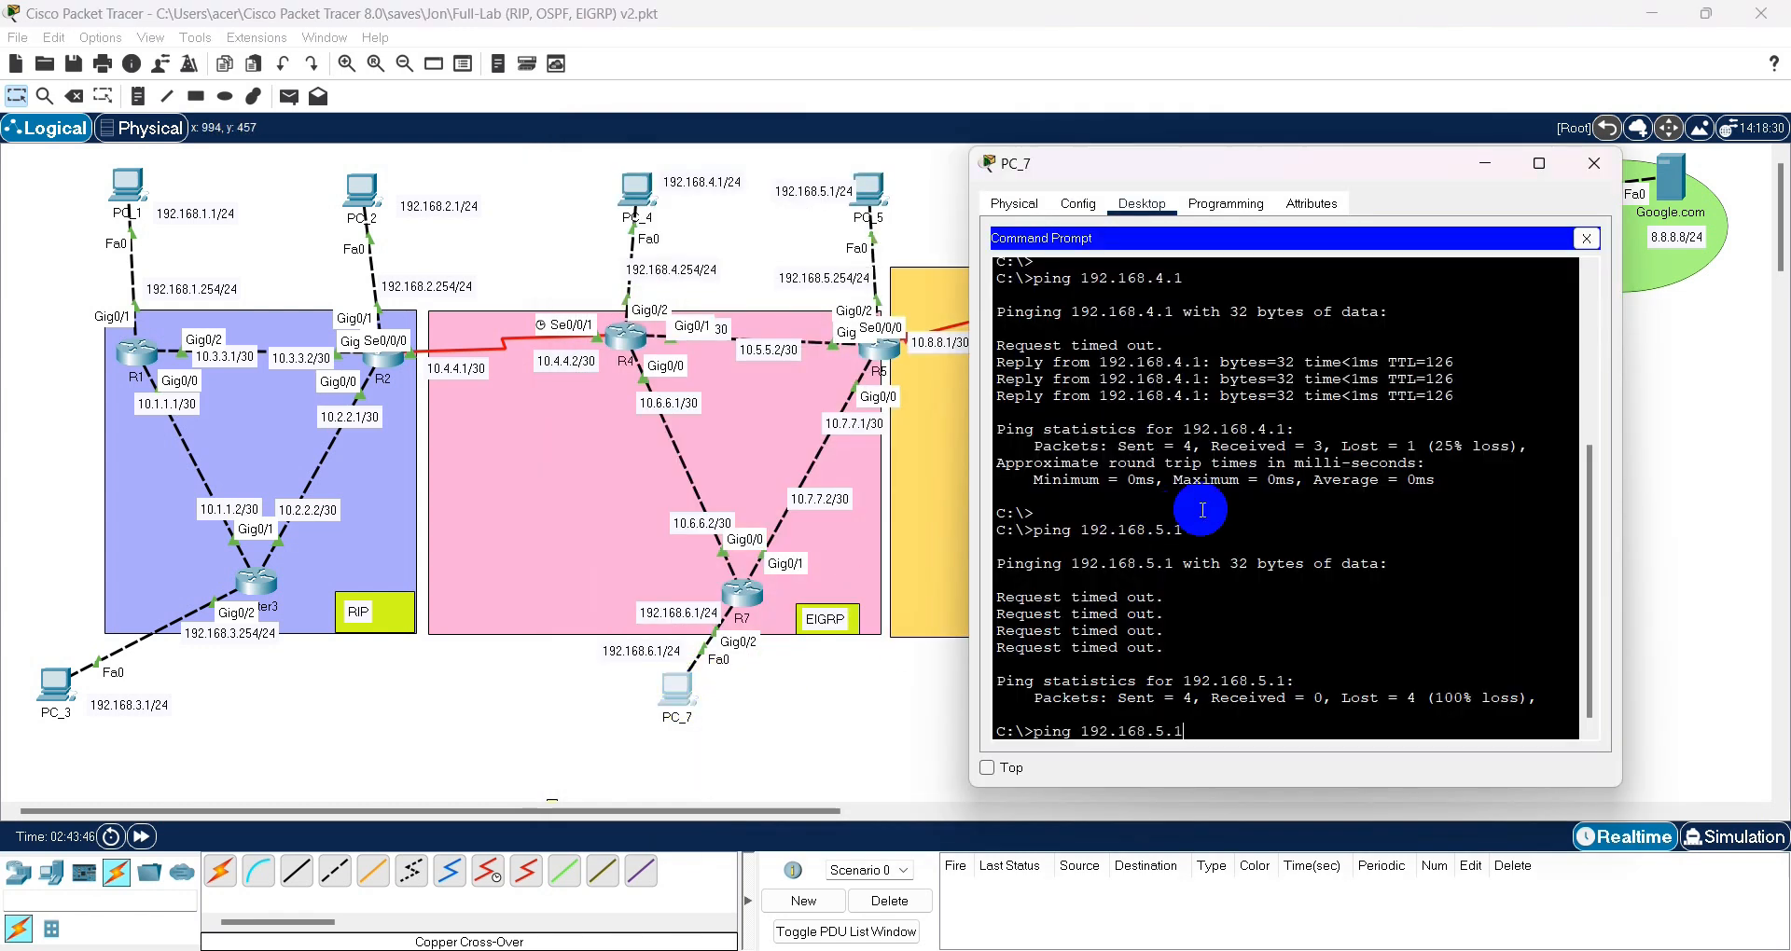
key(Return)
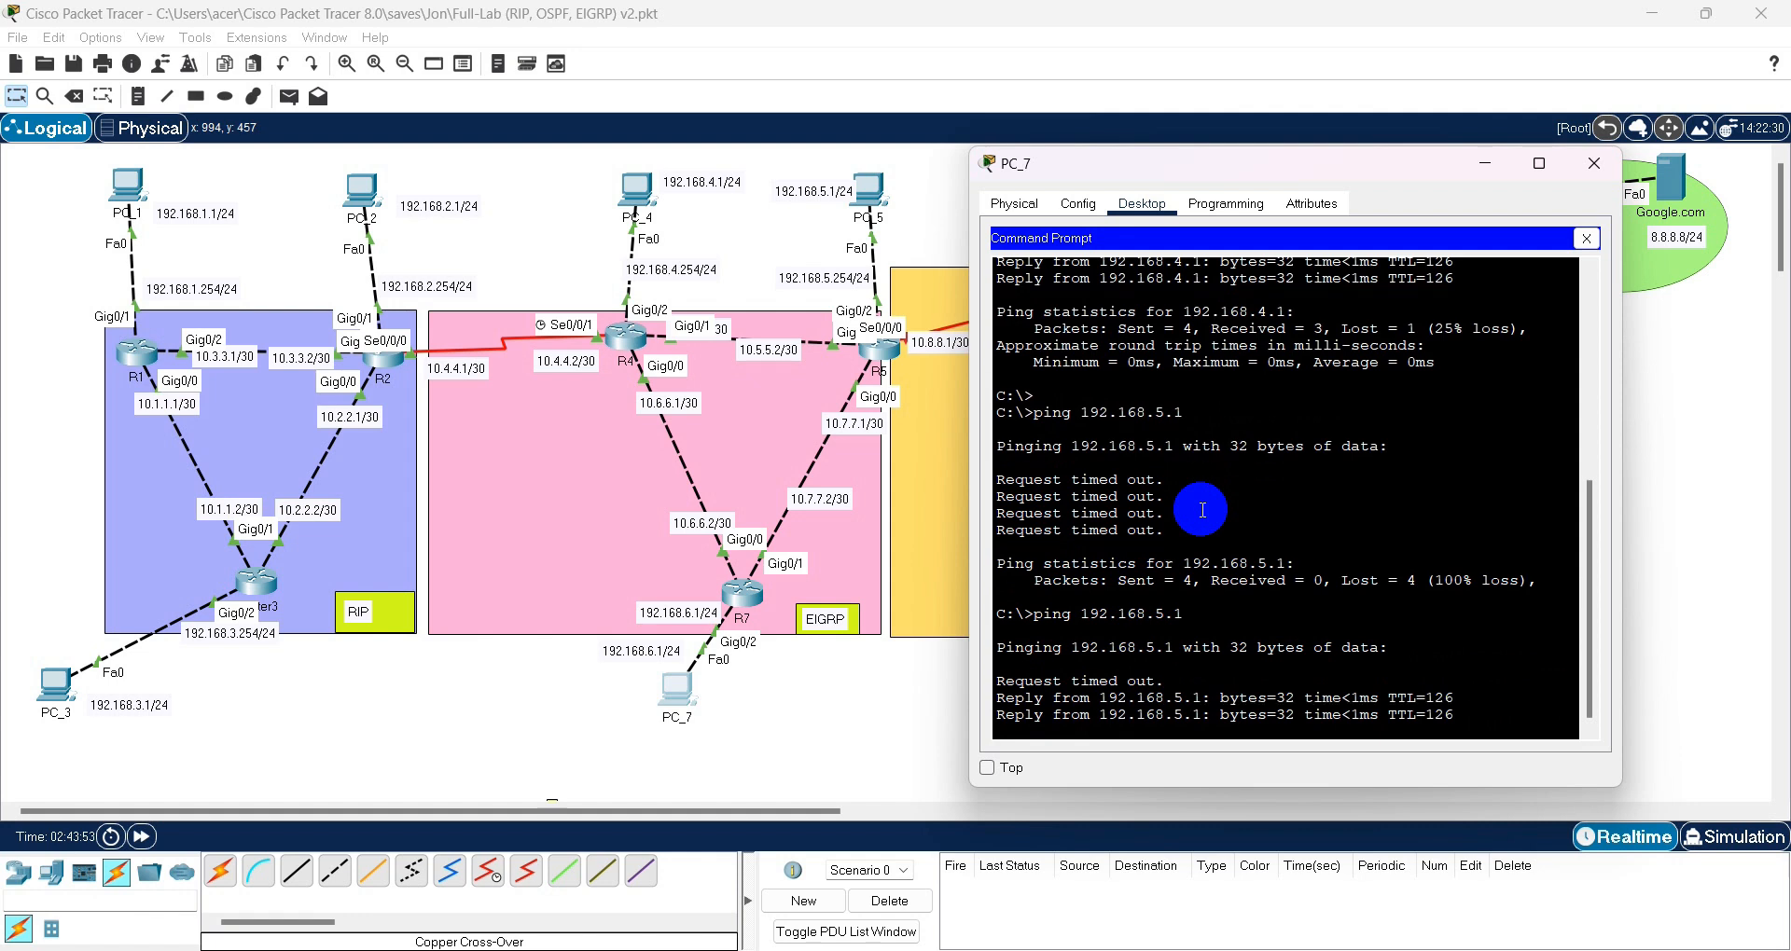
key(Return)
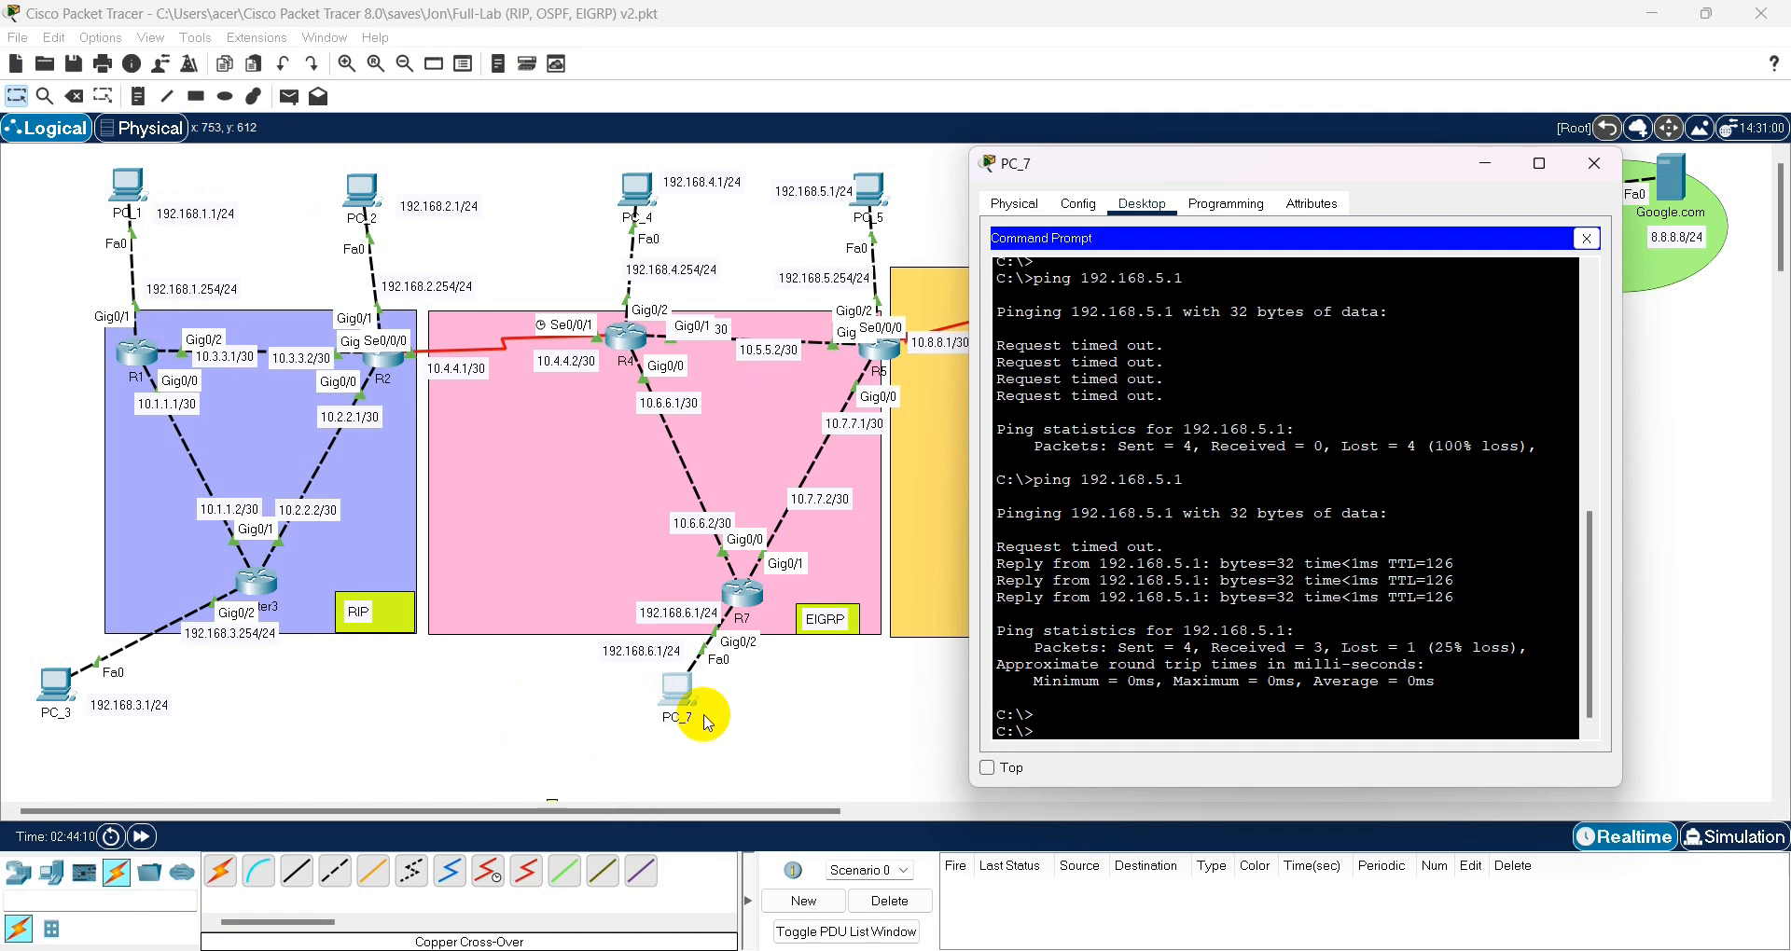
- Ping PC_1 in the RIP area at 192.168.1.1 from PC_7 and stop the ping
click(1279, 606)
key(Return)
key(Return)
key(Up)
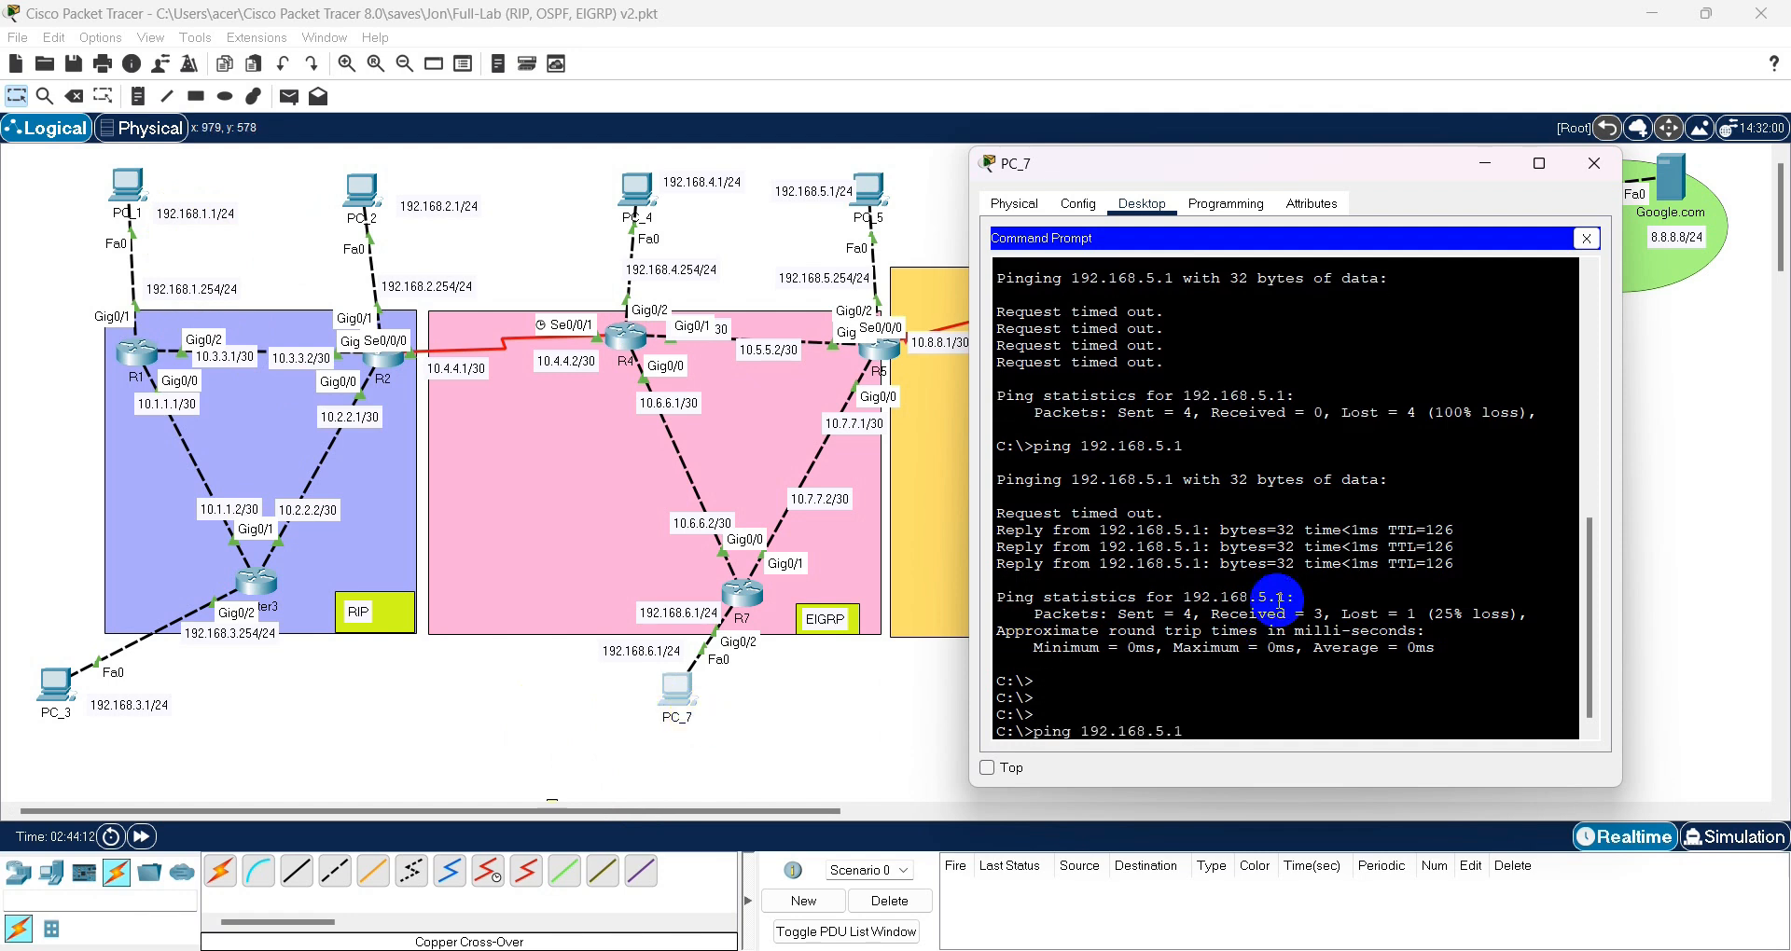
key(Return)
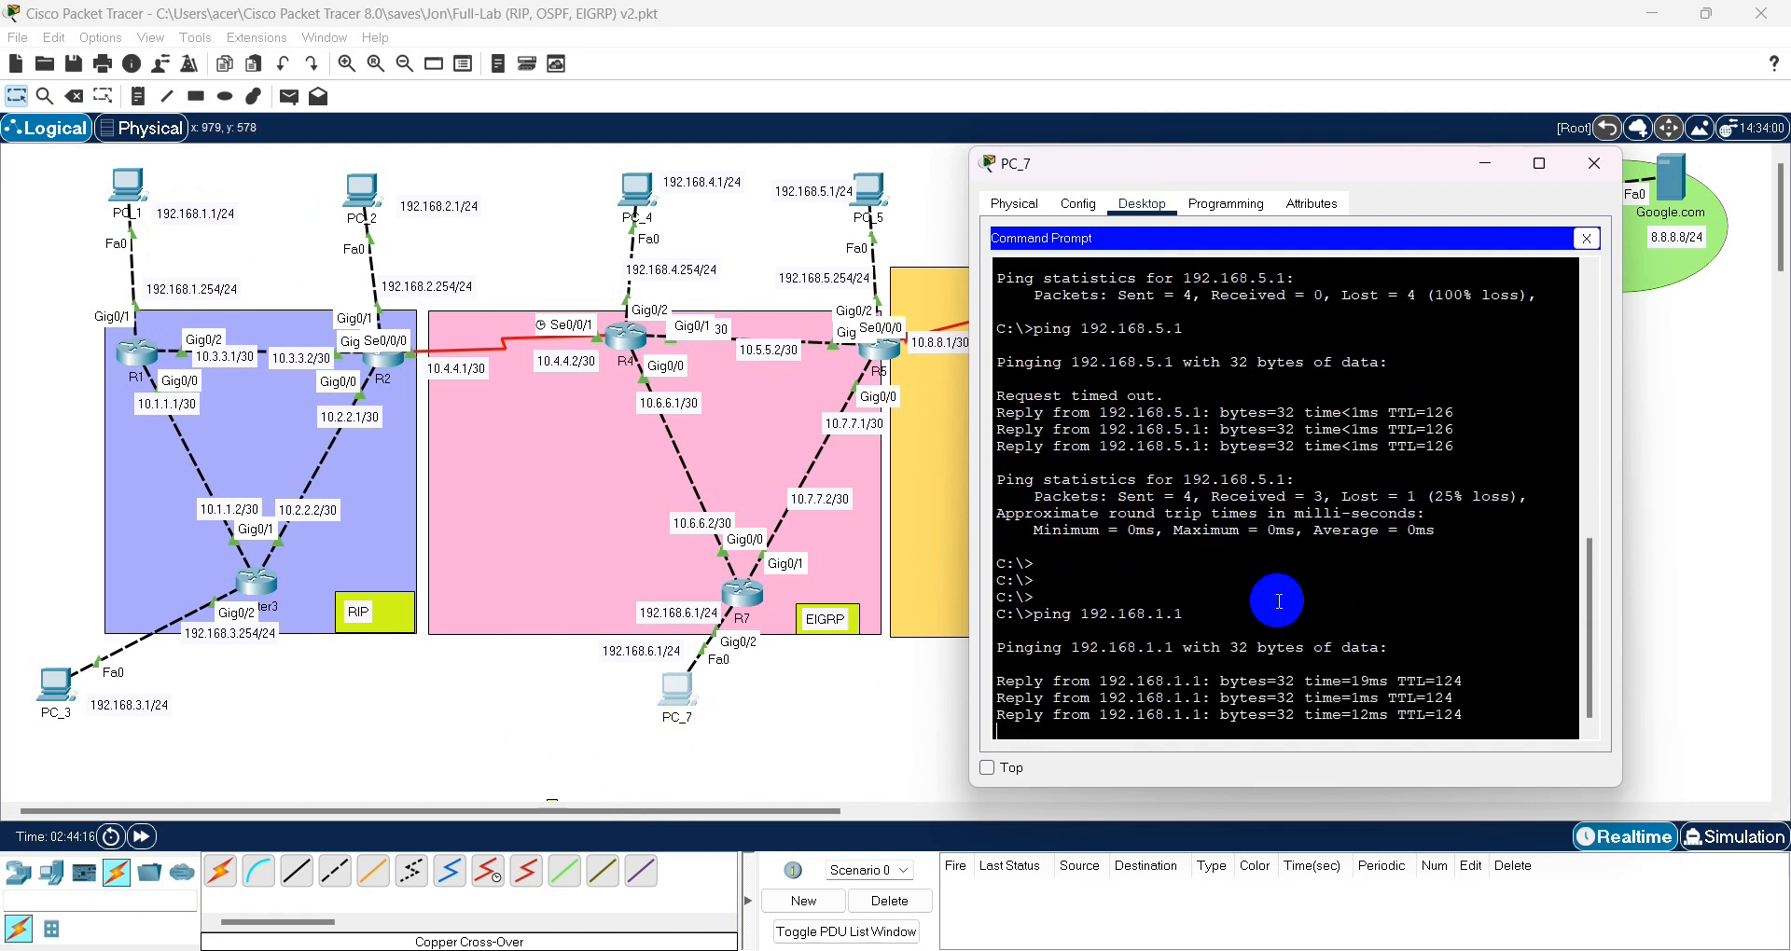
key(ctrl+c)
- Ping PC_3 at 192.168.3.1 from PC_7 and close the PC_7 window
key(Up)
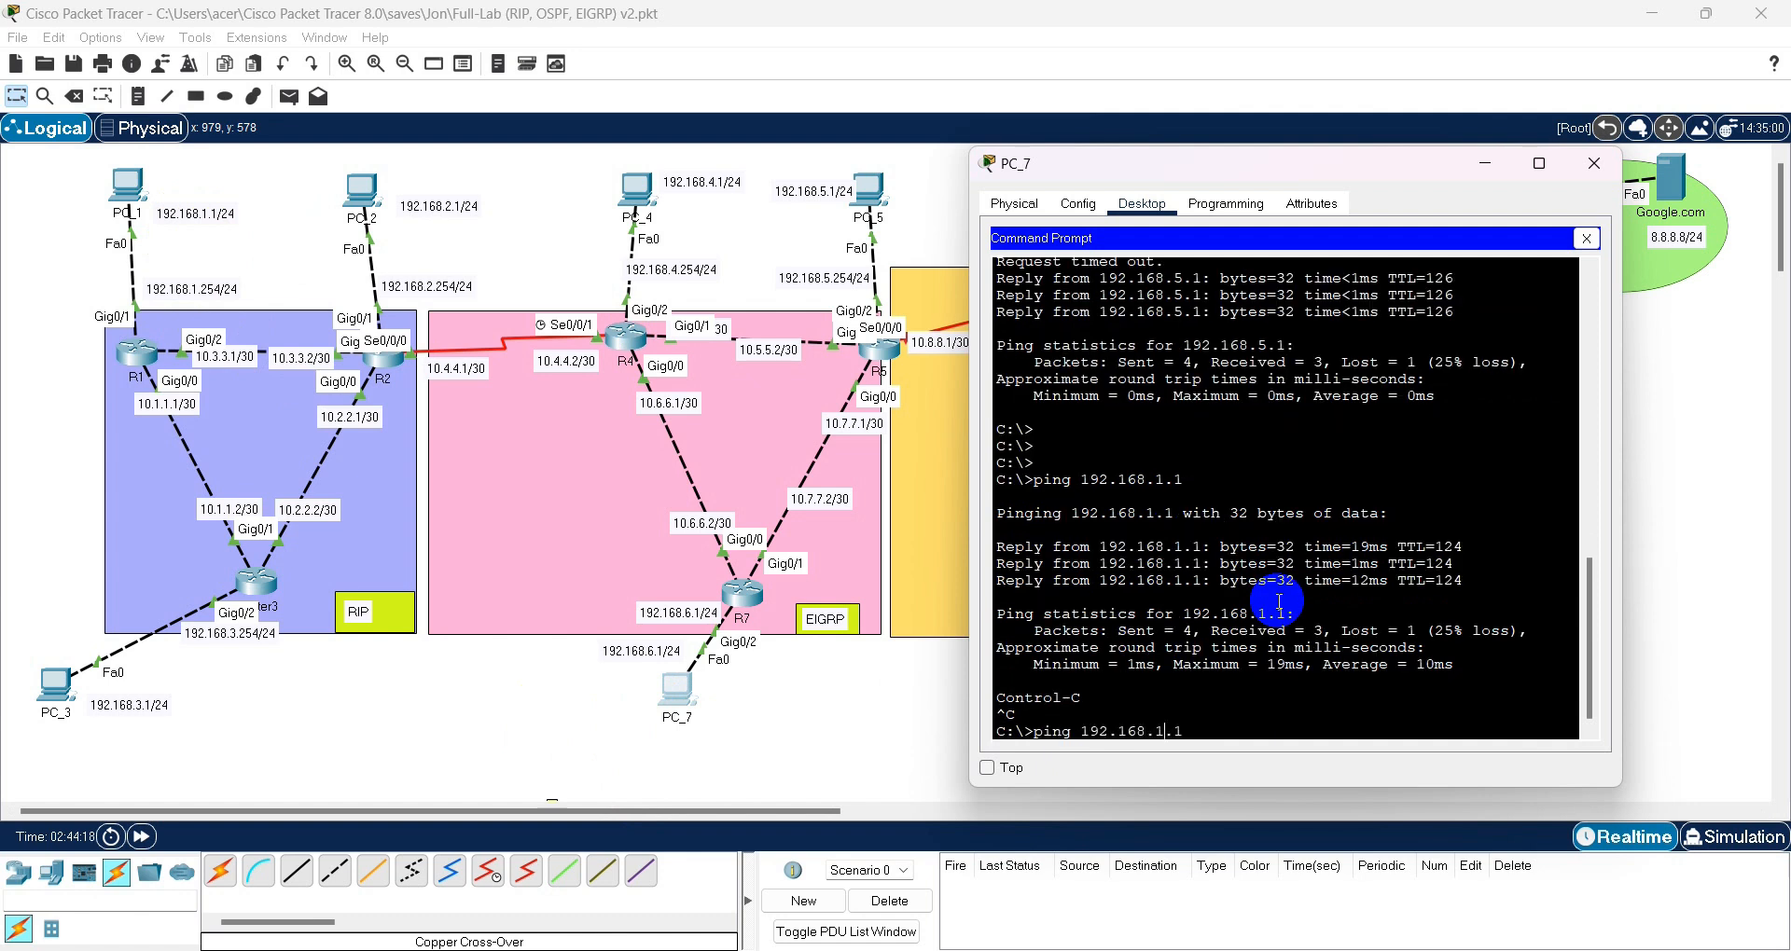
key(BackSpace)
text(3)
key(Left)
text(.)
key(Return)
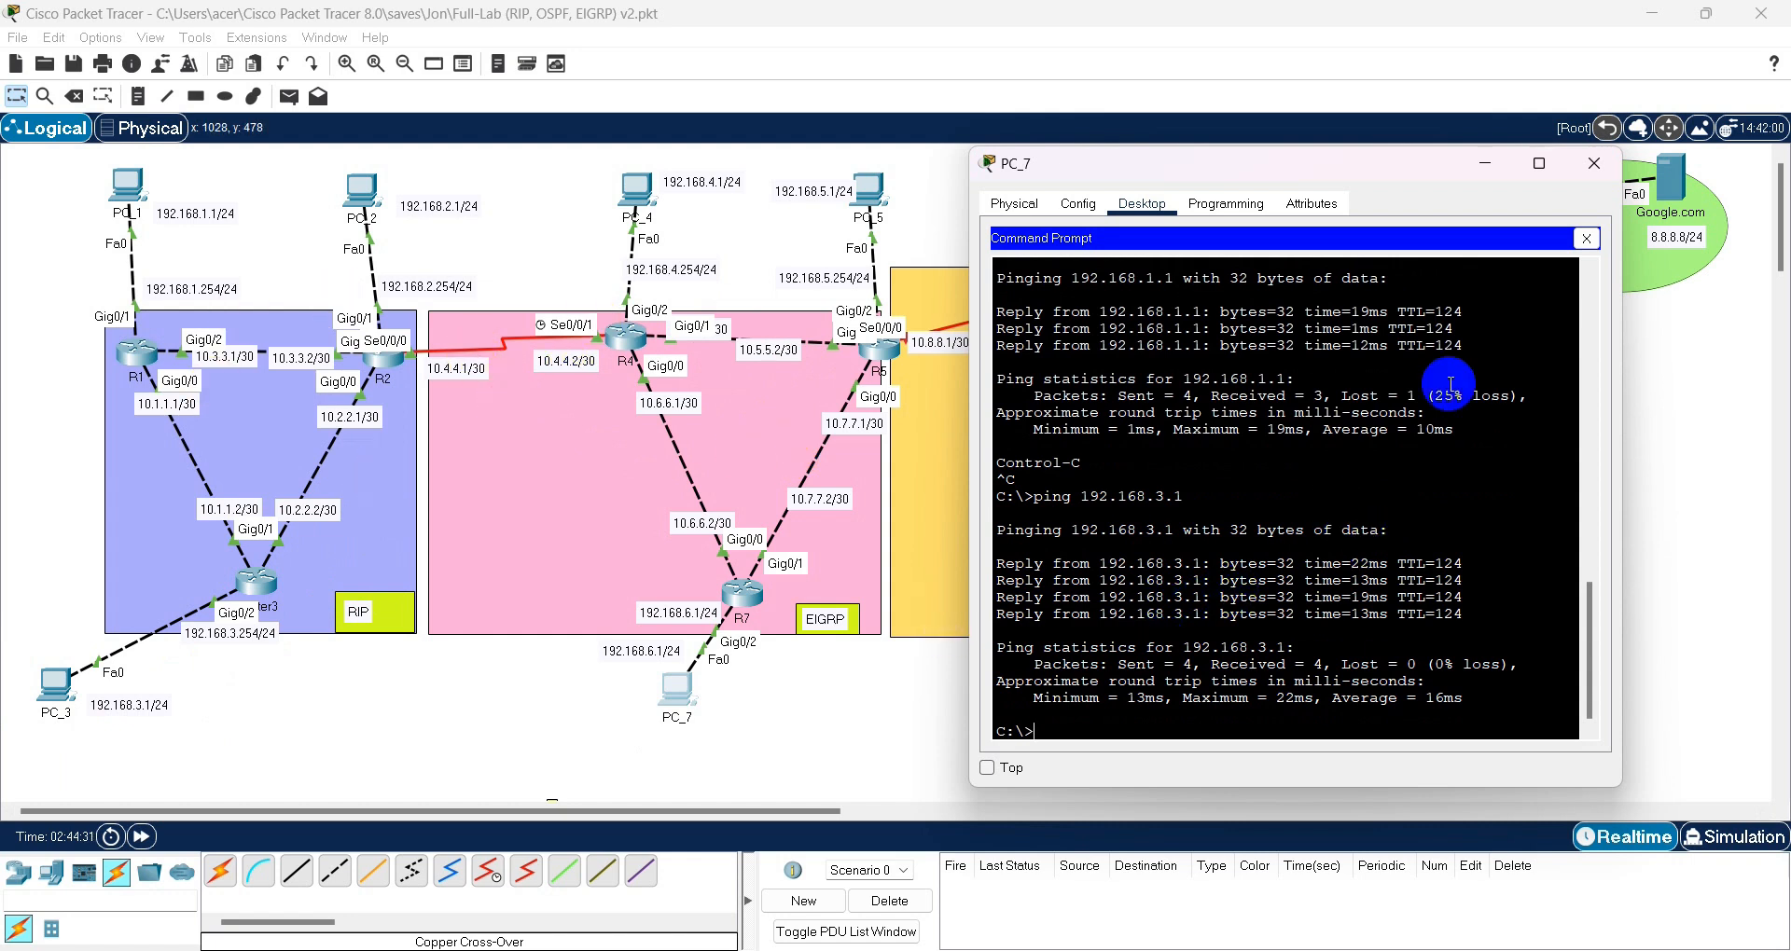
click(1592, 164)
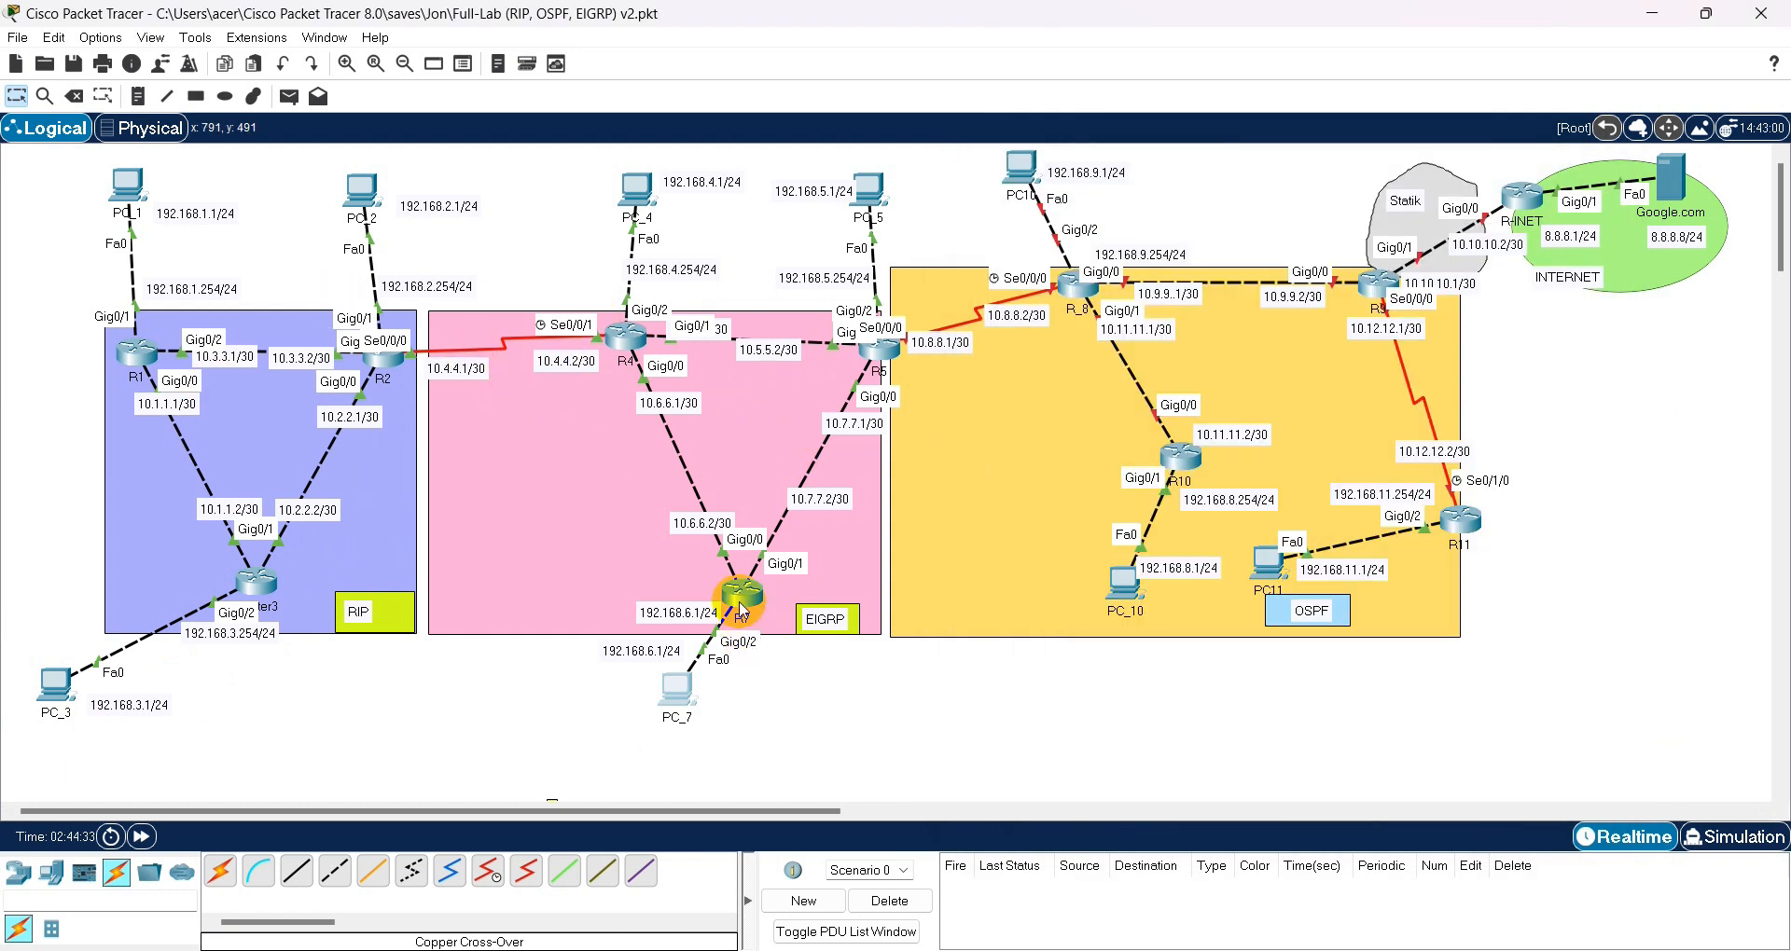
- Open router R7's command line and end configuration mode to return to the privileged prompt
click(742, 602)
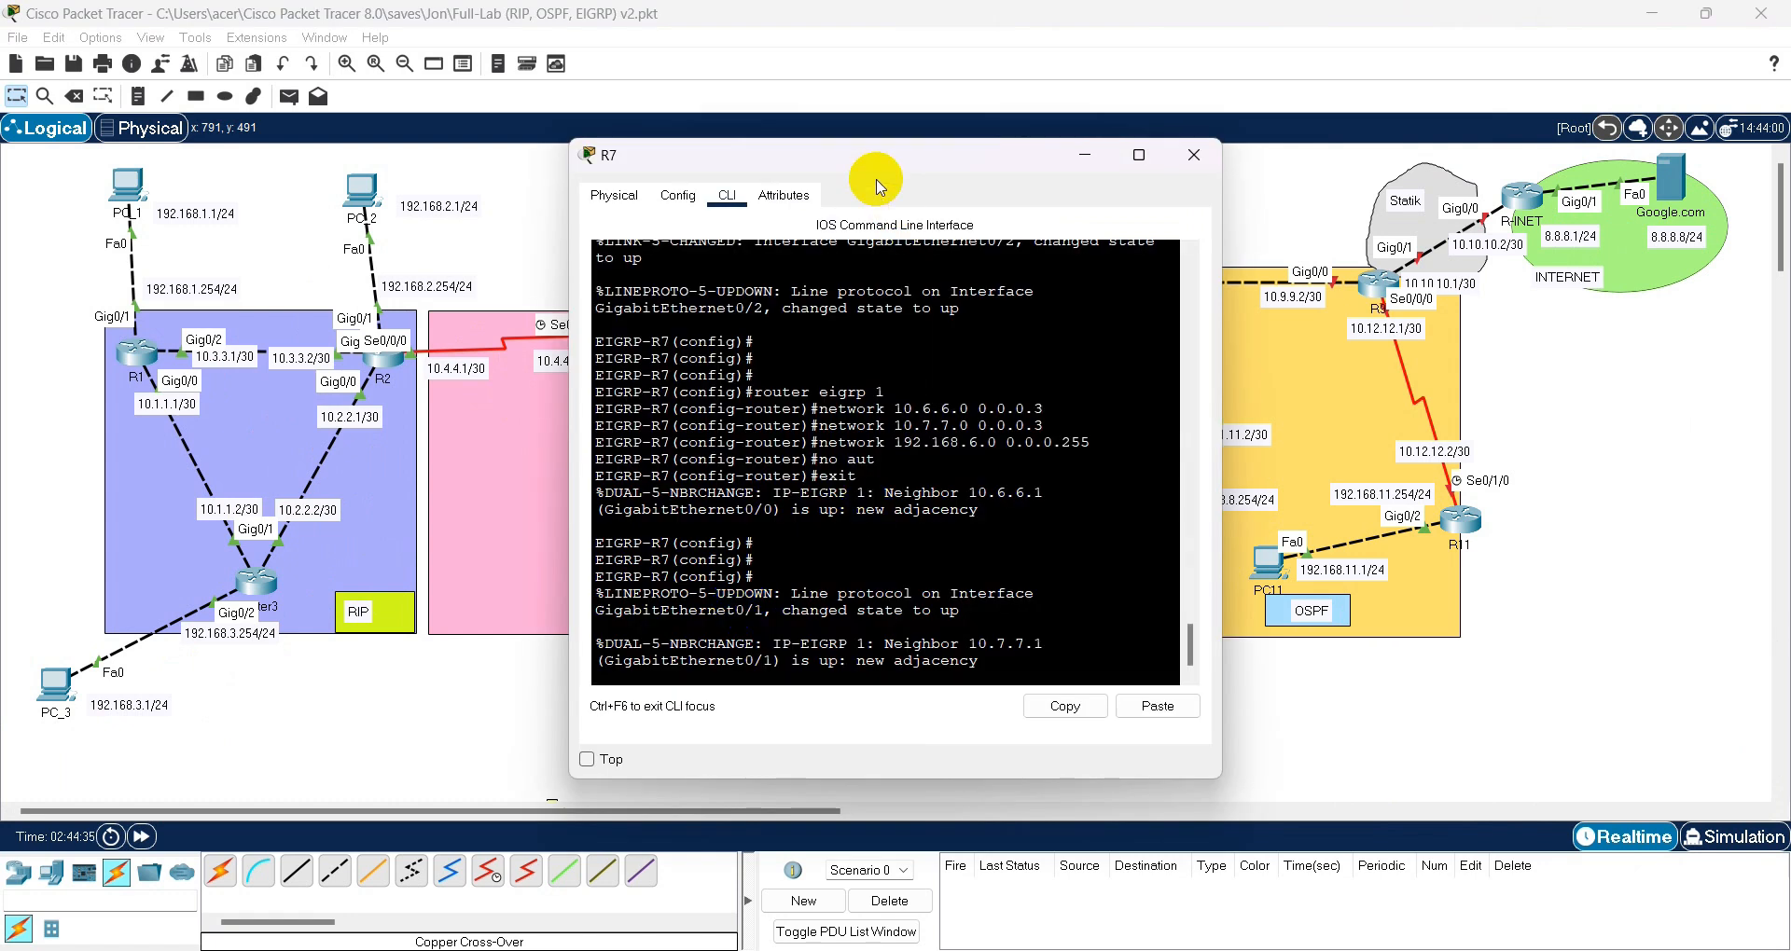
drag(960, 174, 1323, 172)
click(1251, 391)
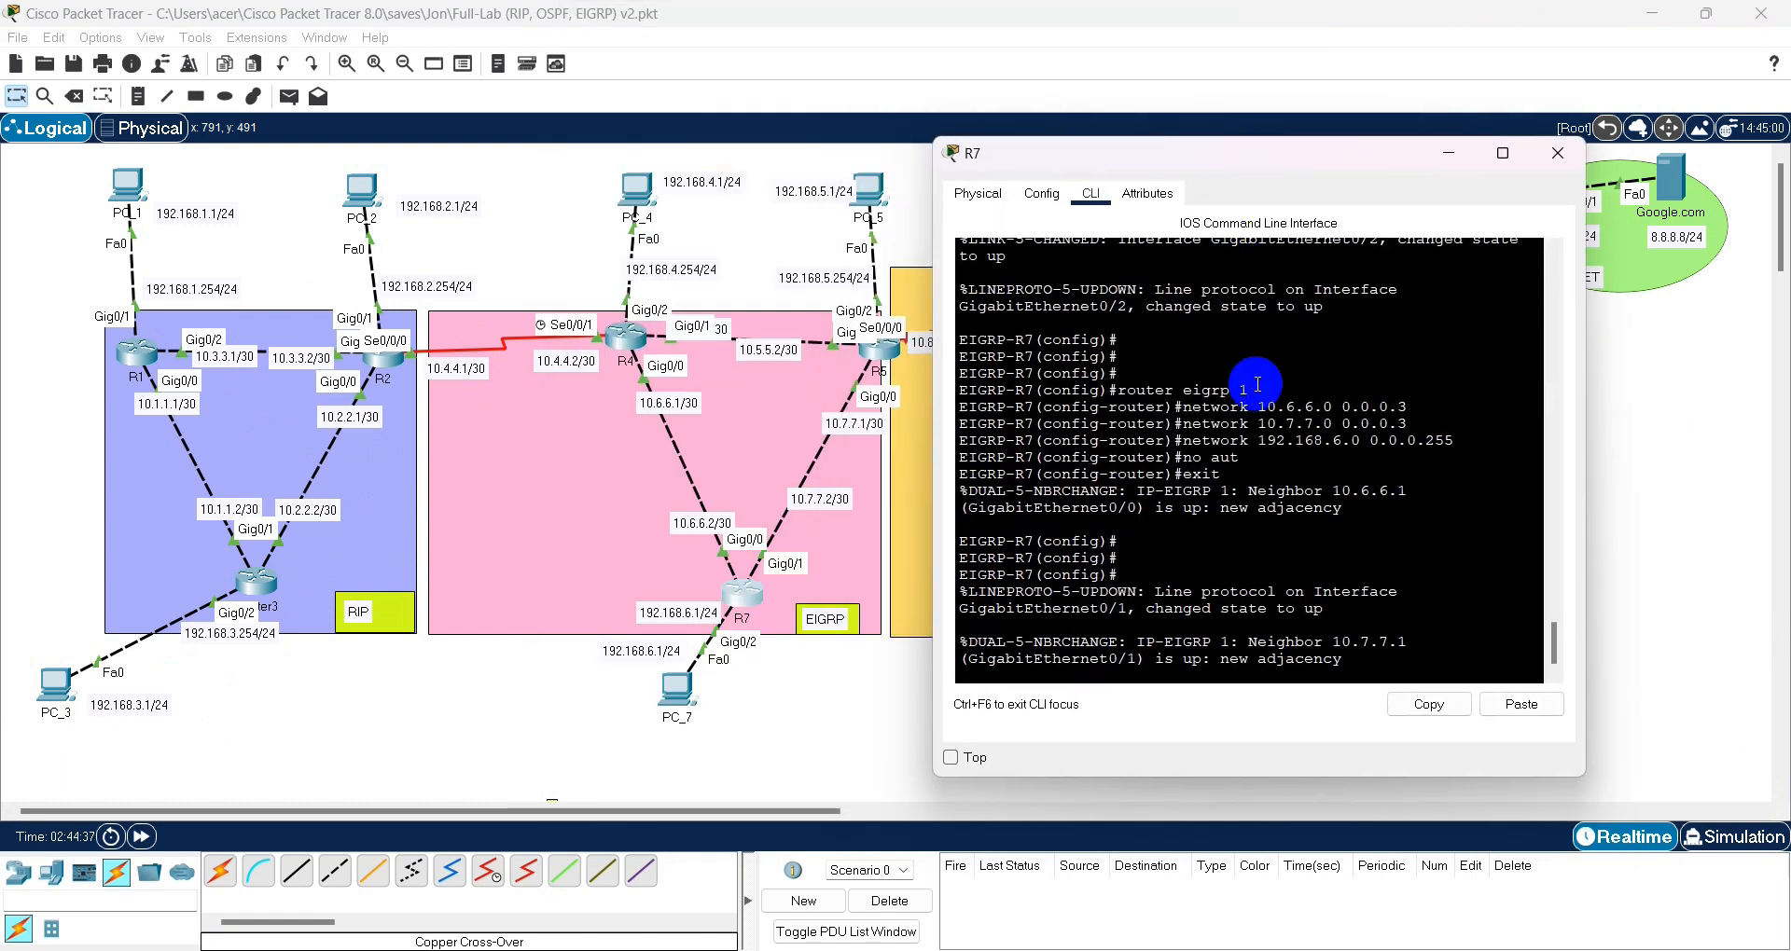
key(Return)
key(Return)
key(Return)
text(end)
key(Return)
key(Return)
key(Return)
key(Return)
- Show R7's full IP routing table and highlight the external EIGRP routes to 192.168.1.0, 192.168.2.0 and 192.168.3.0
text(sh ip ro)
key(Tab)
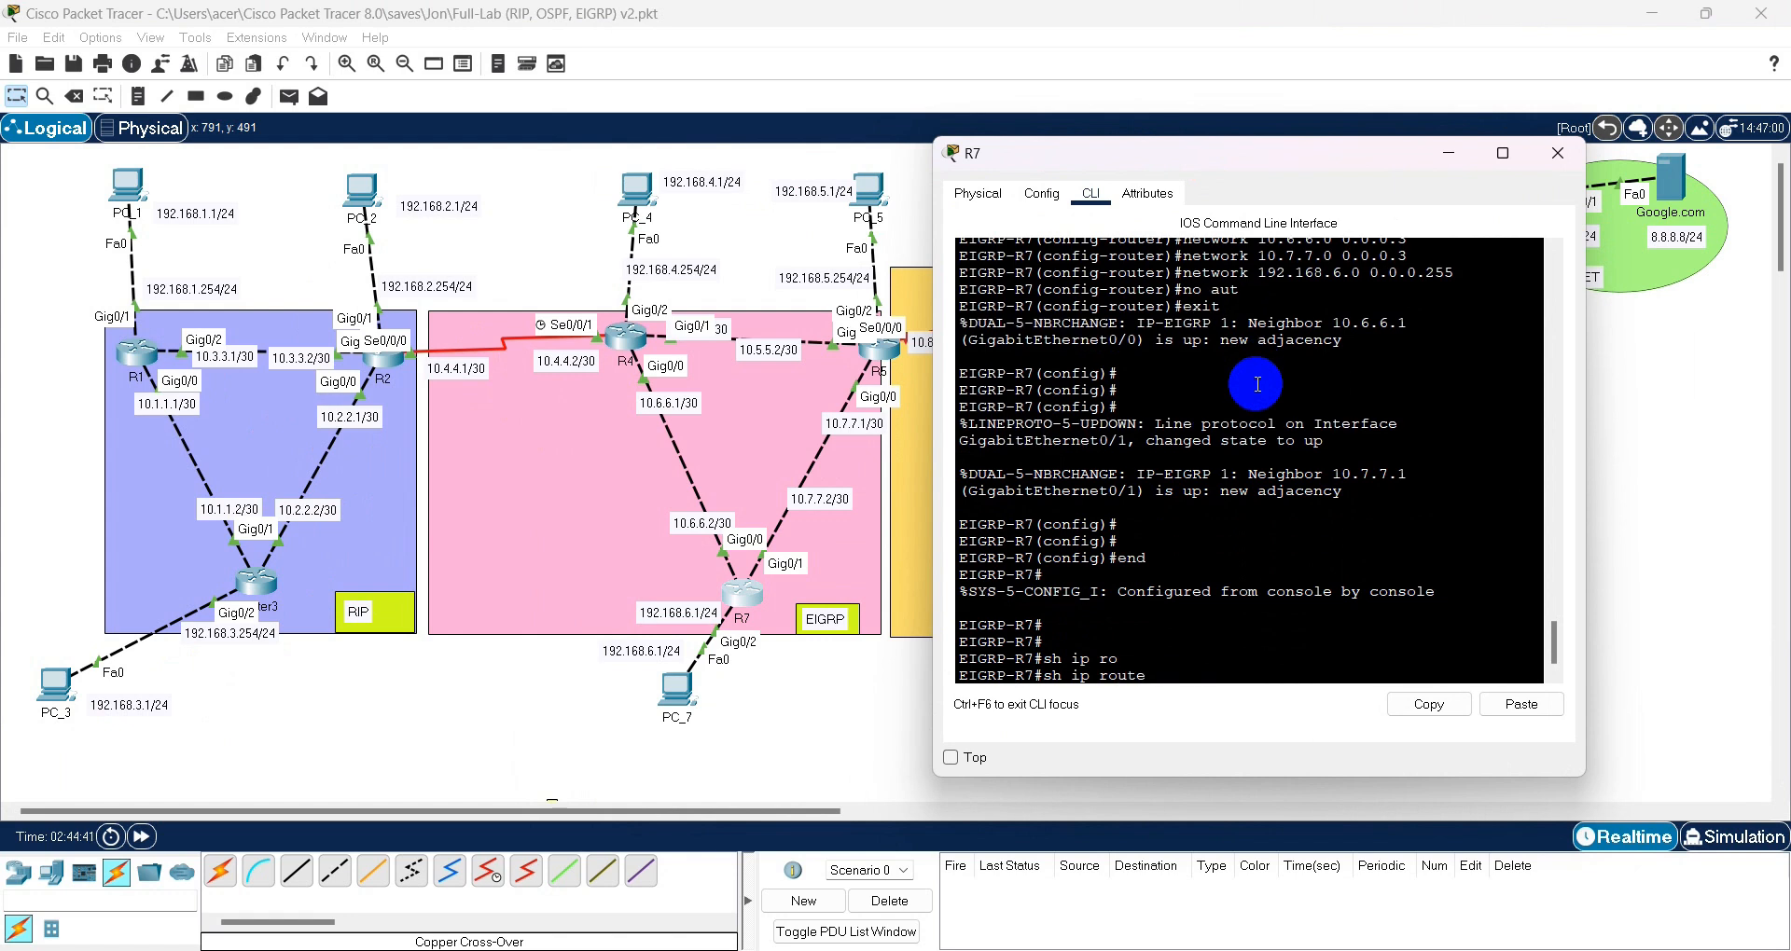
drag(934, 775, 748, 811)
key(Return)
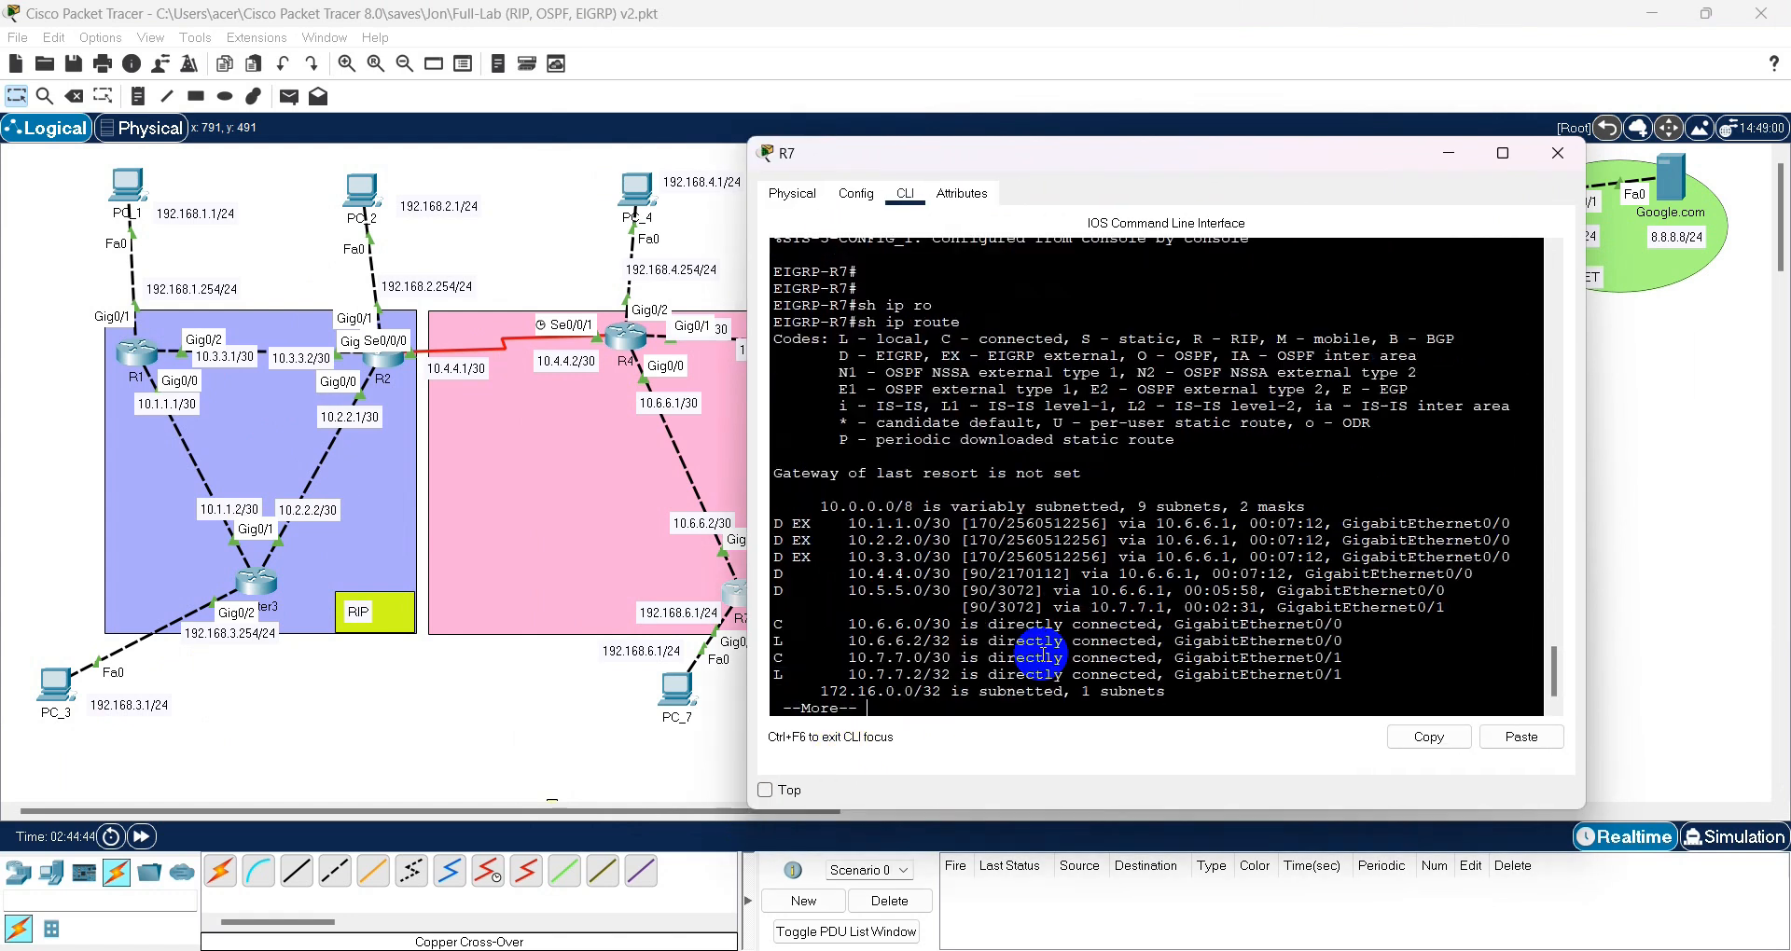
key(space)
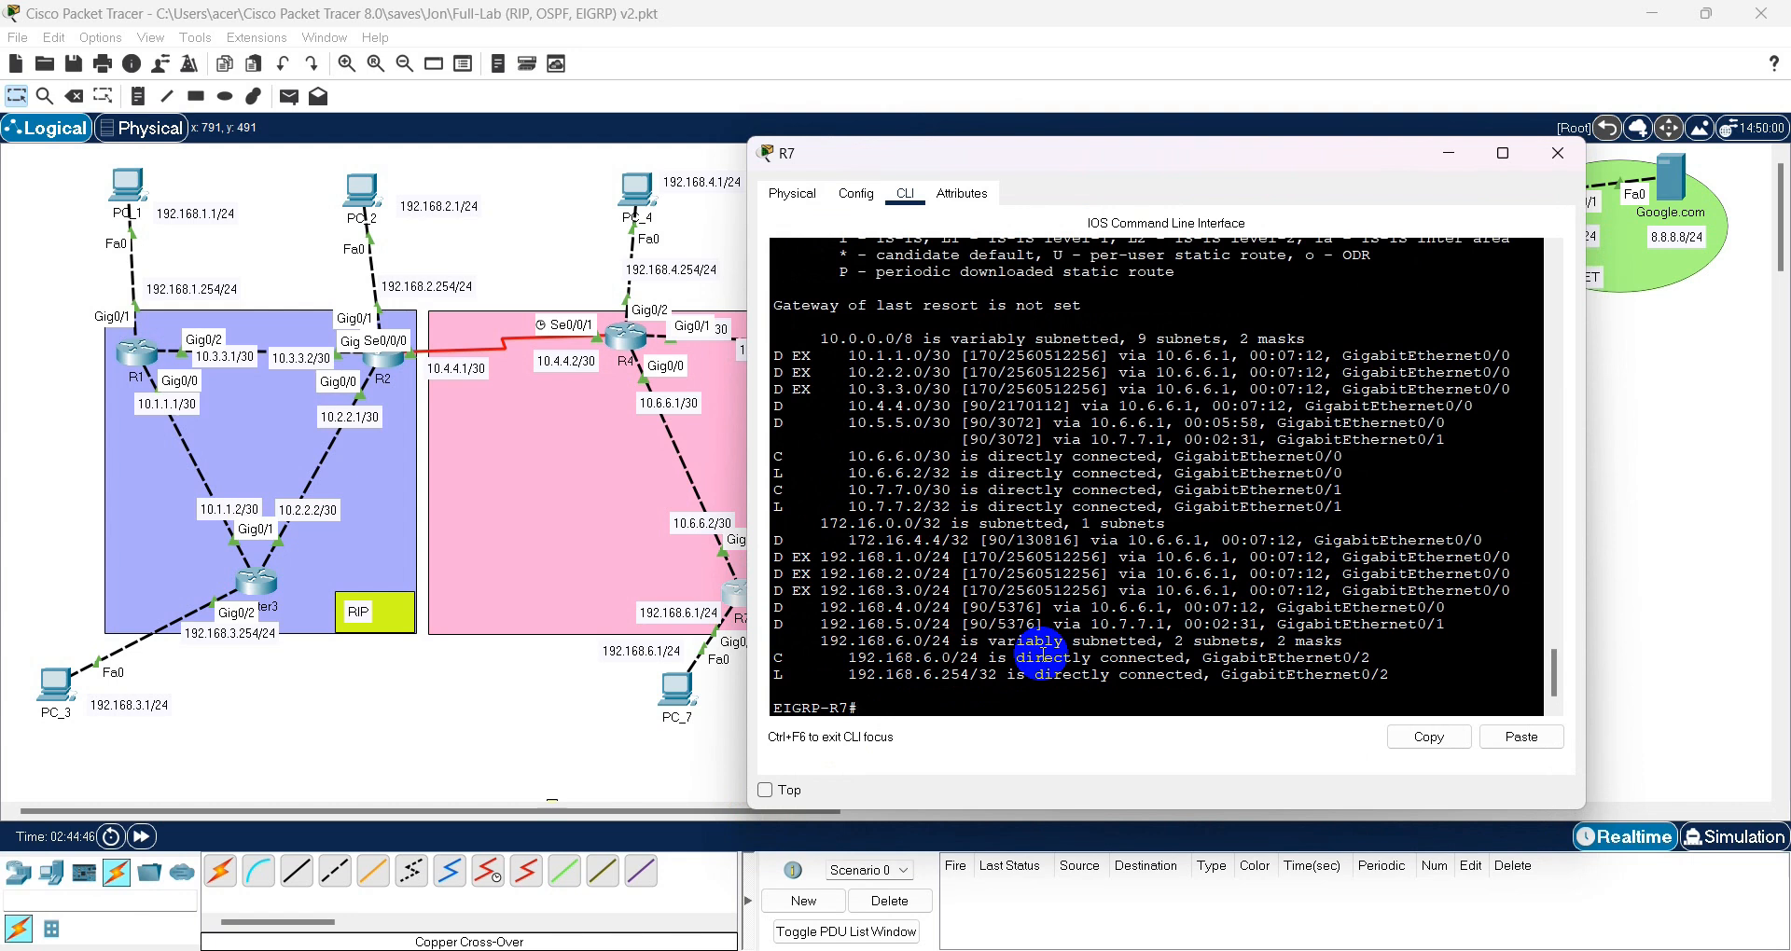
mouse_move(778, 558)
mouse_down()
mouse_move(942, 551)
mouse_move(904, 594)
mouse_move(1517, 585)
mouse_up()
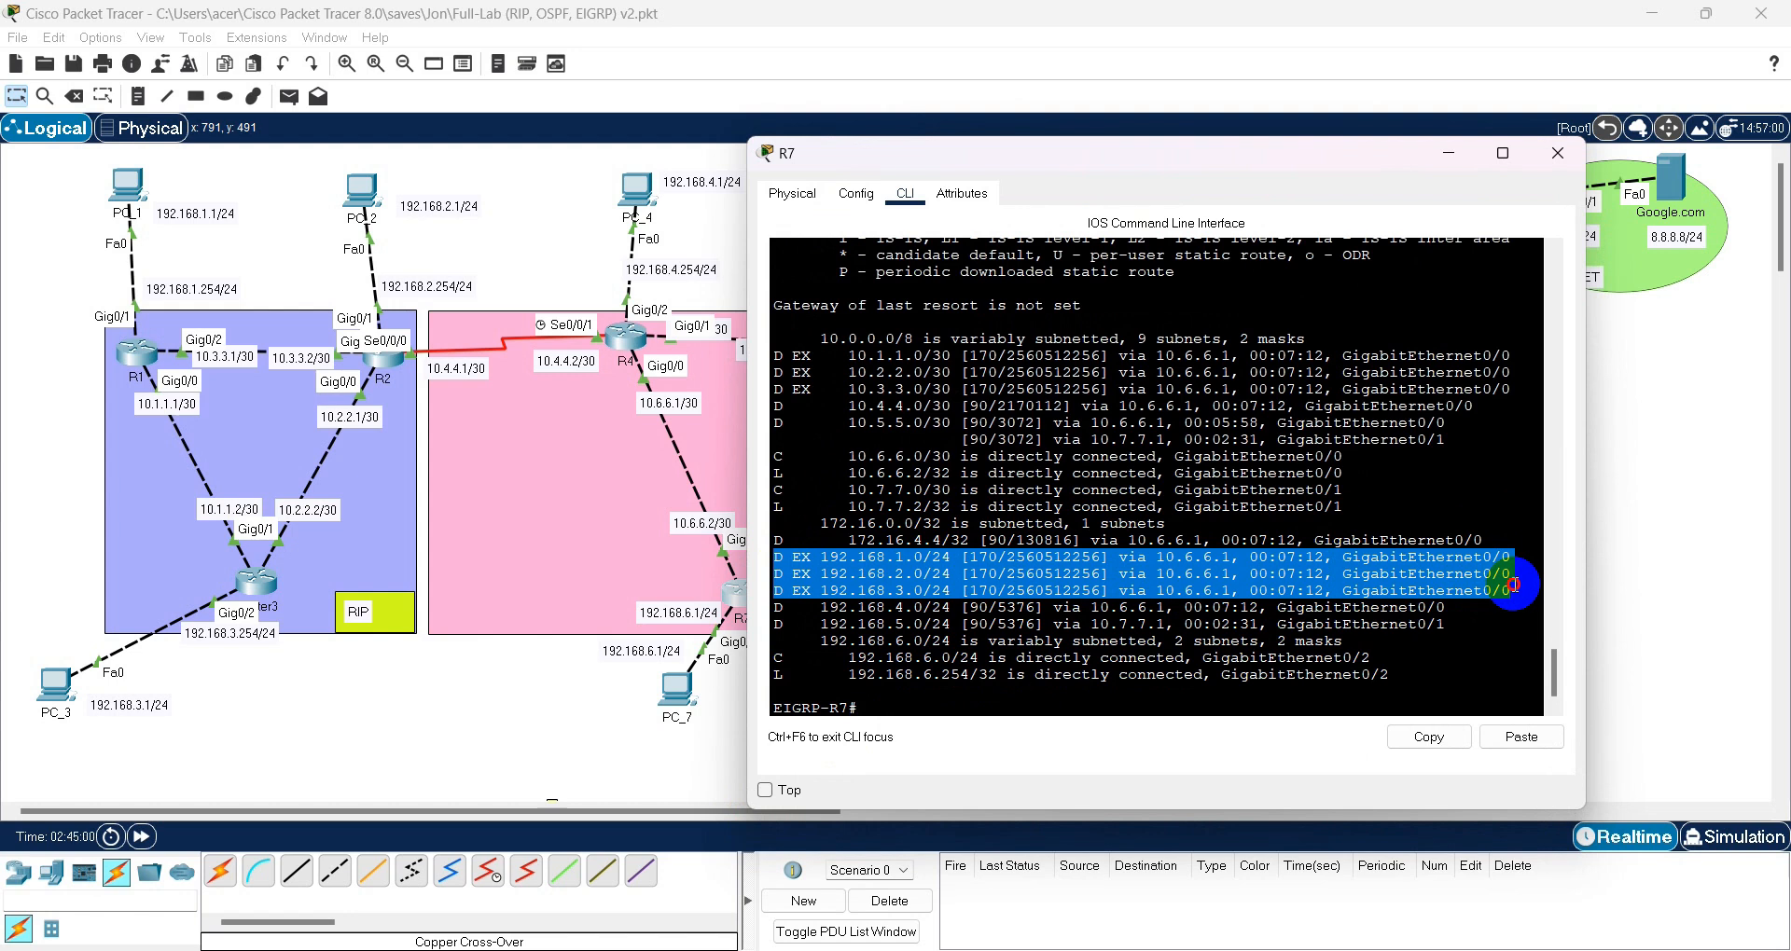
- List only the EIGRP-learned routes on R7 with sh ip route eigrp
click(925, 626)
key(Return)
key(Up)
text(ei)
key(Tab)
key(Return)
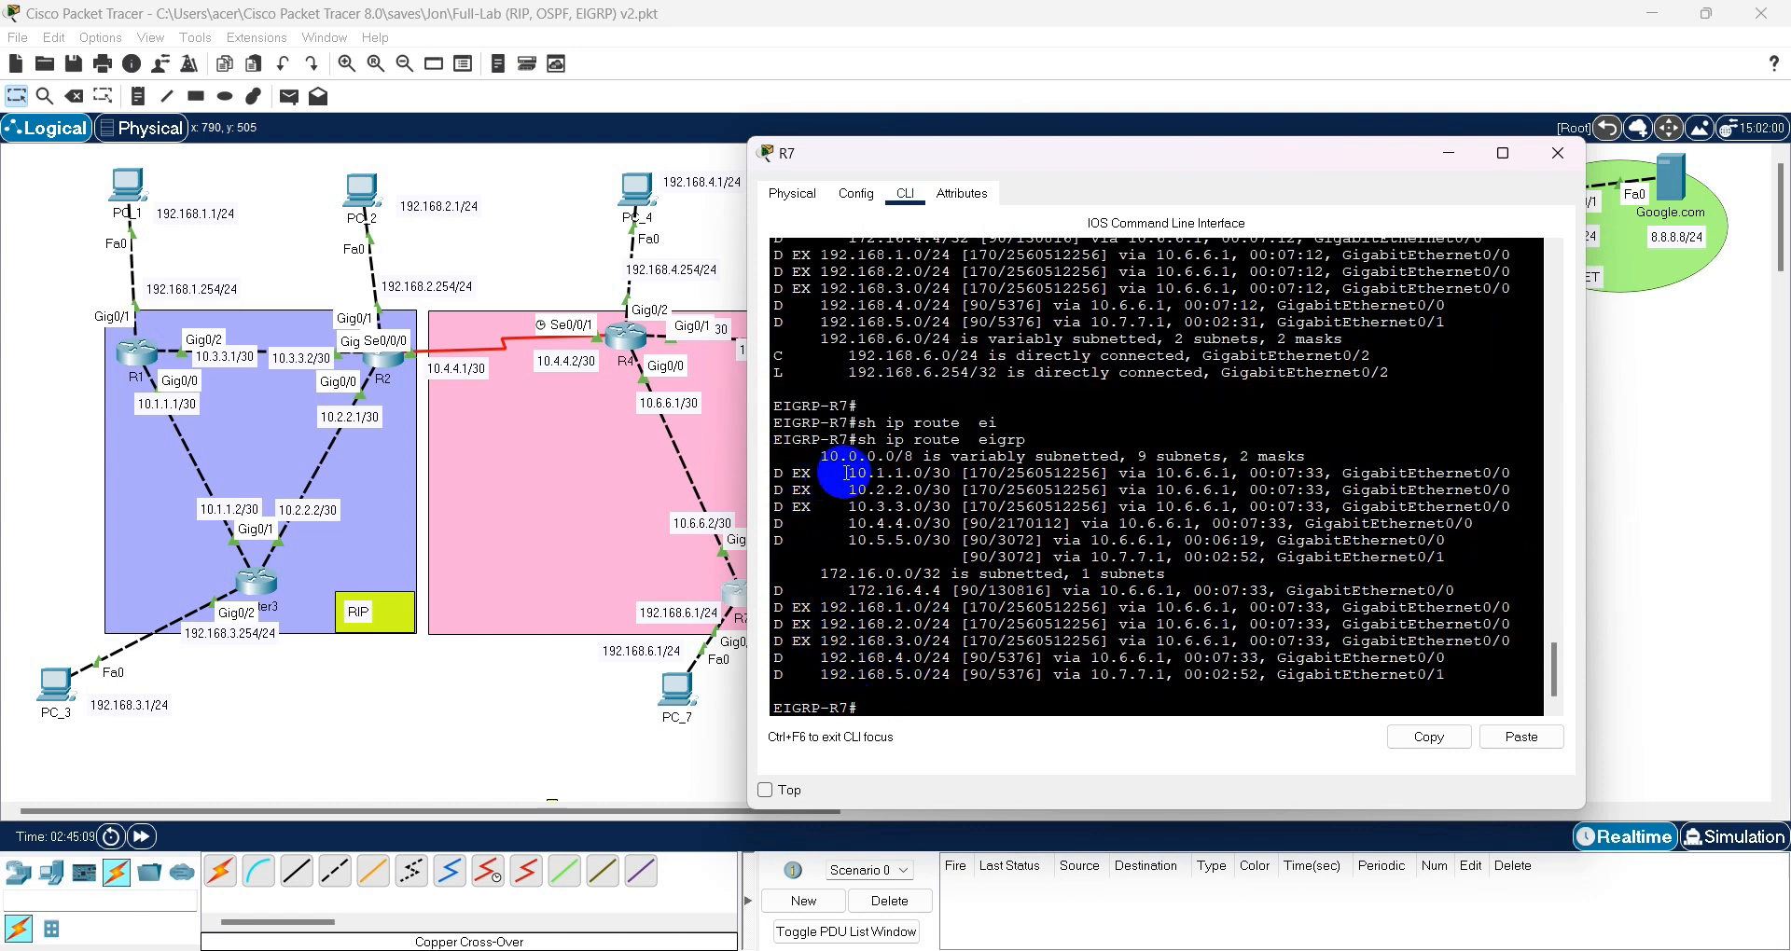
- Compare the external and internal EIGRP entries in R7's route list, including 10.3.3.0 and 10.4.4.0, and minimize the R7 window
drag(774, 607, 830, 653)
drag(847, 473, 792, 522)
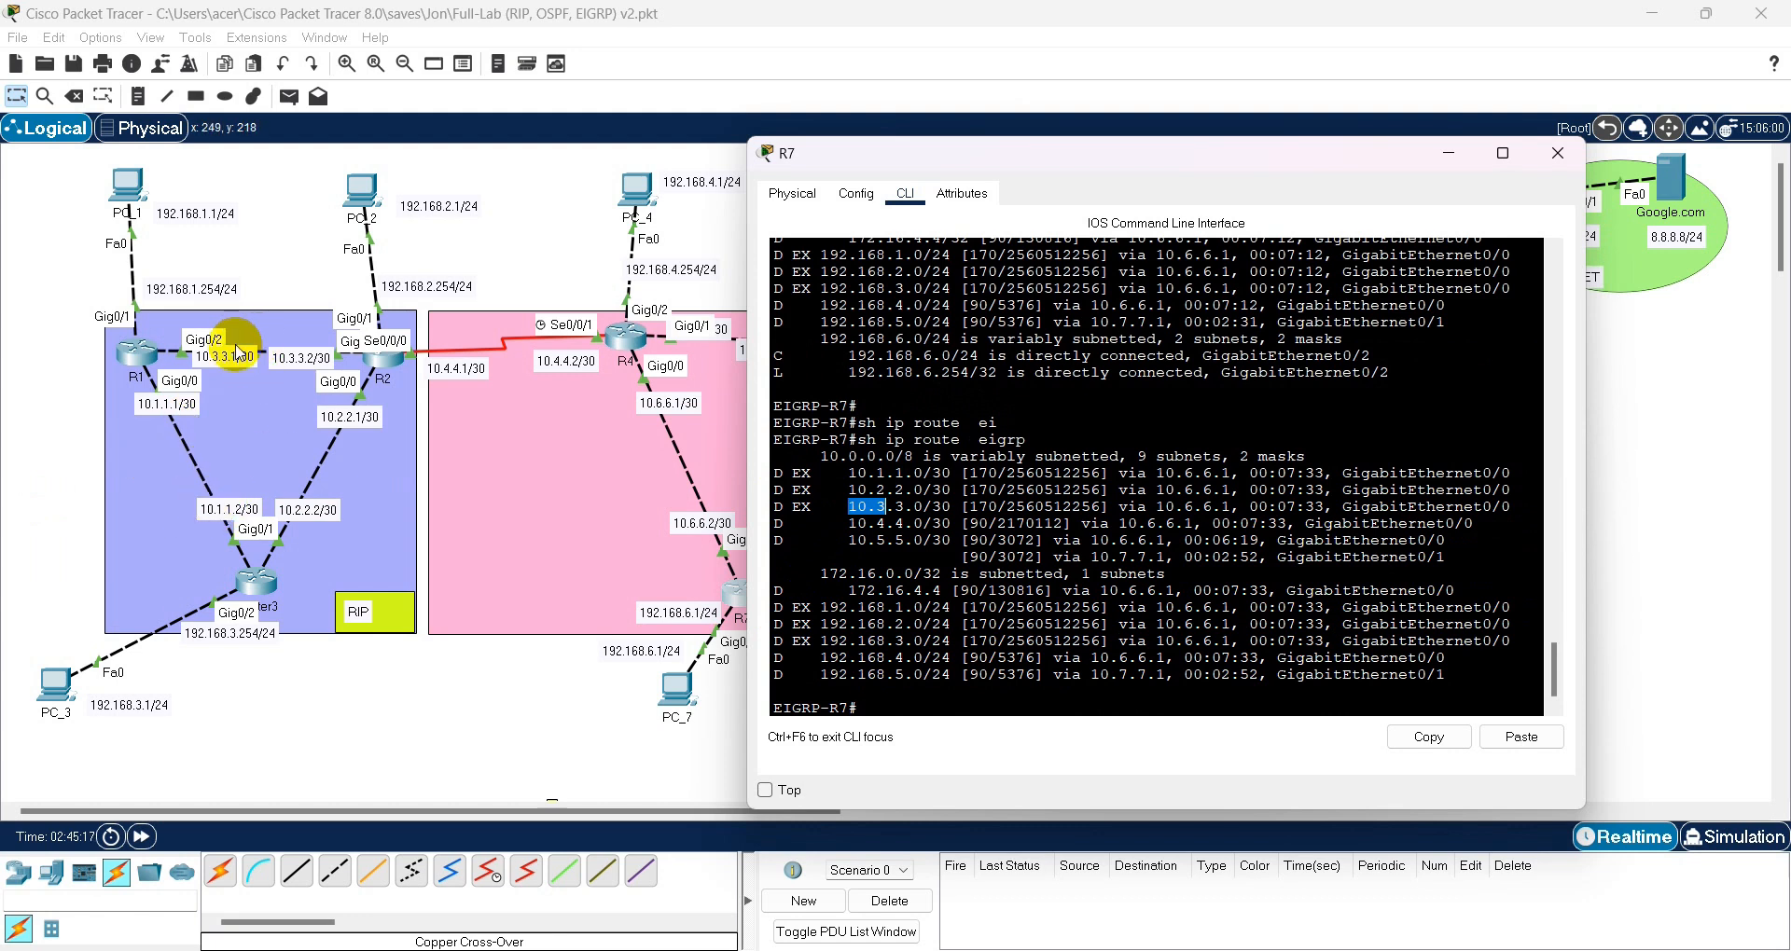
drag(839, 524, 884, 524)
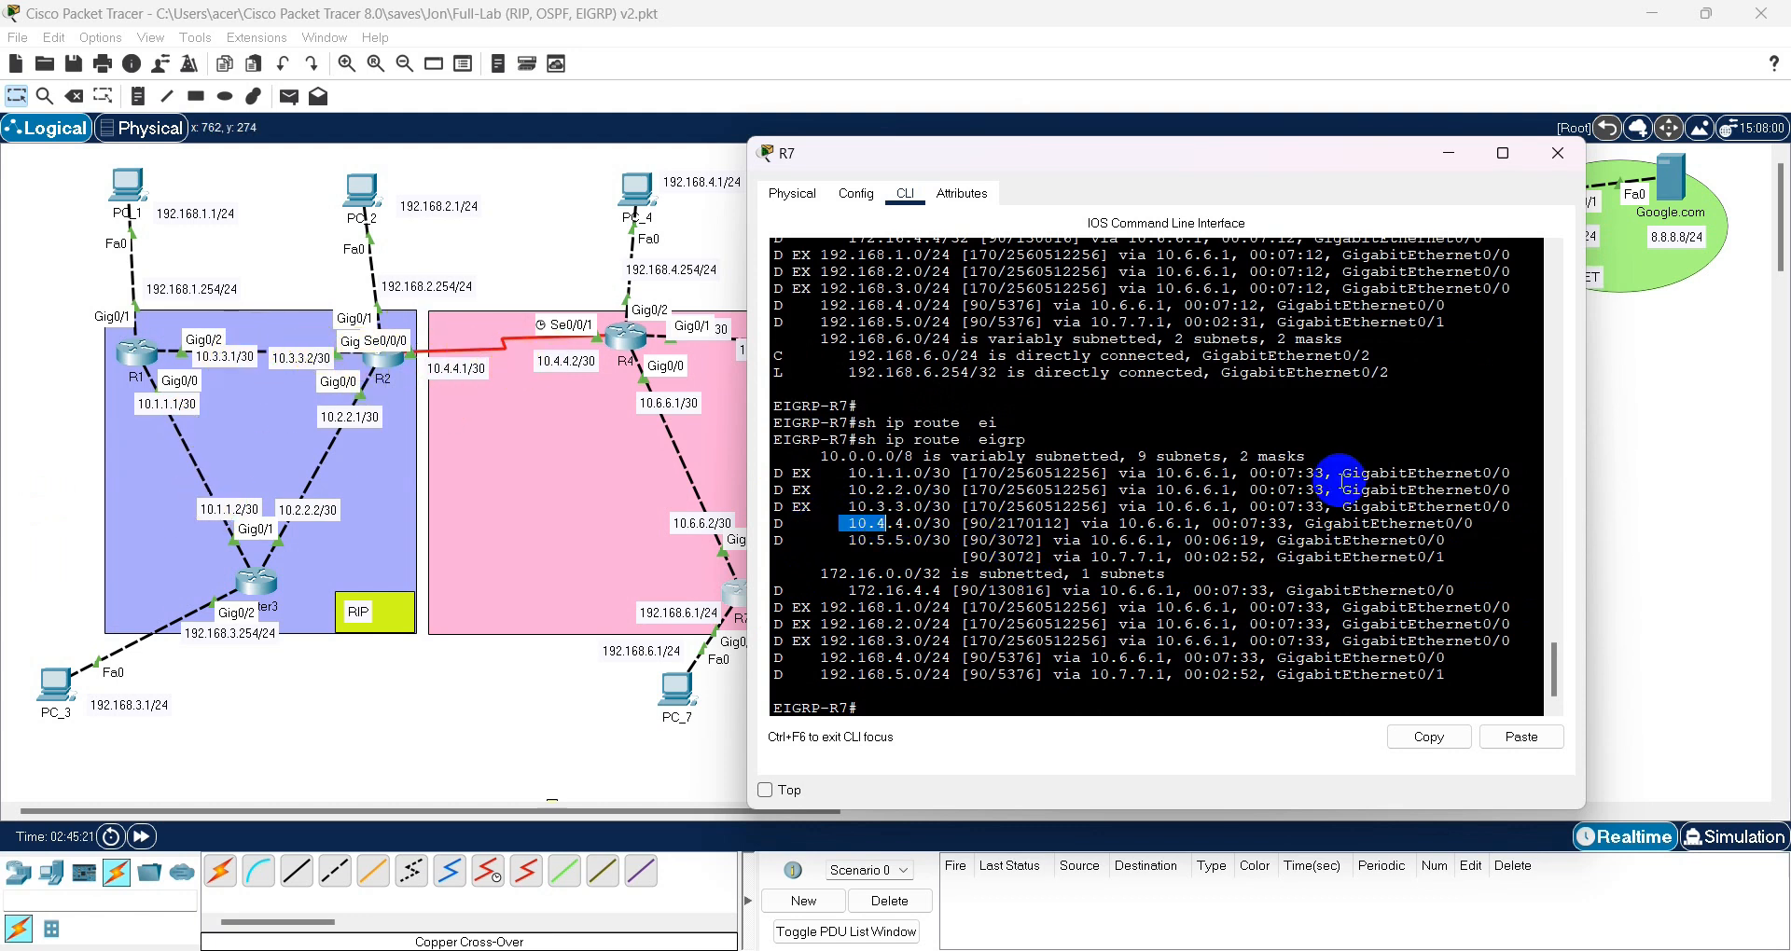
click(1215, 492)
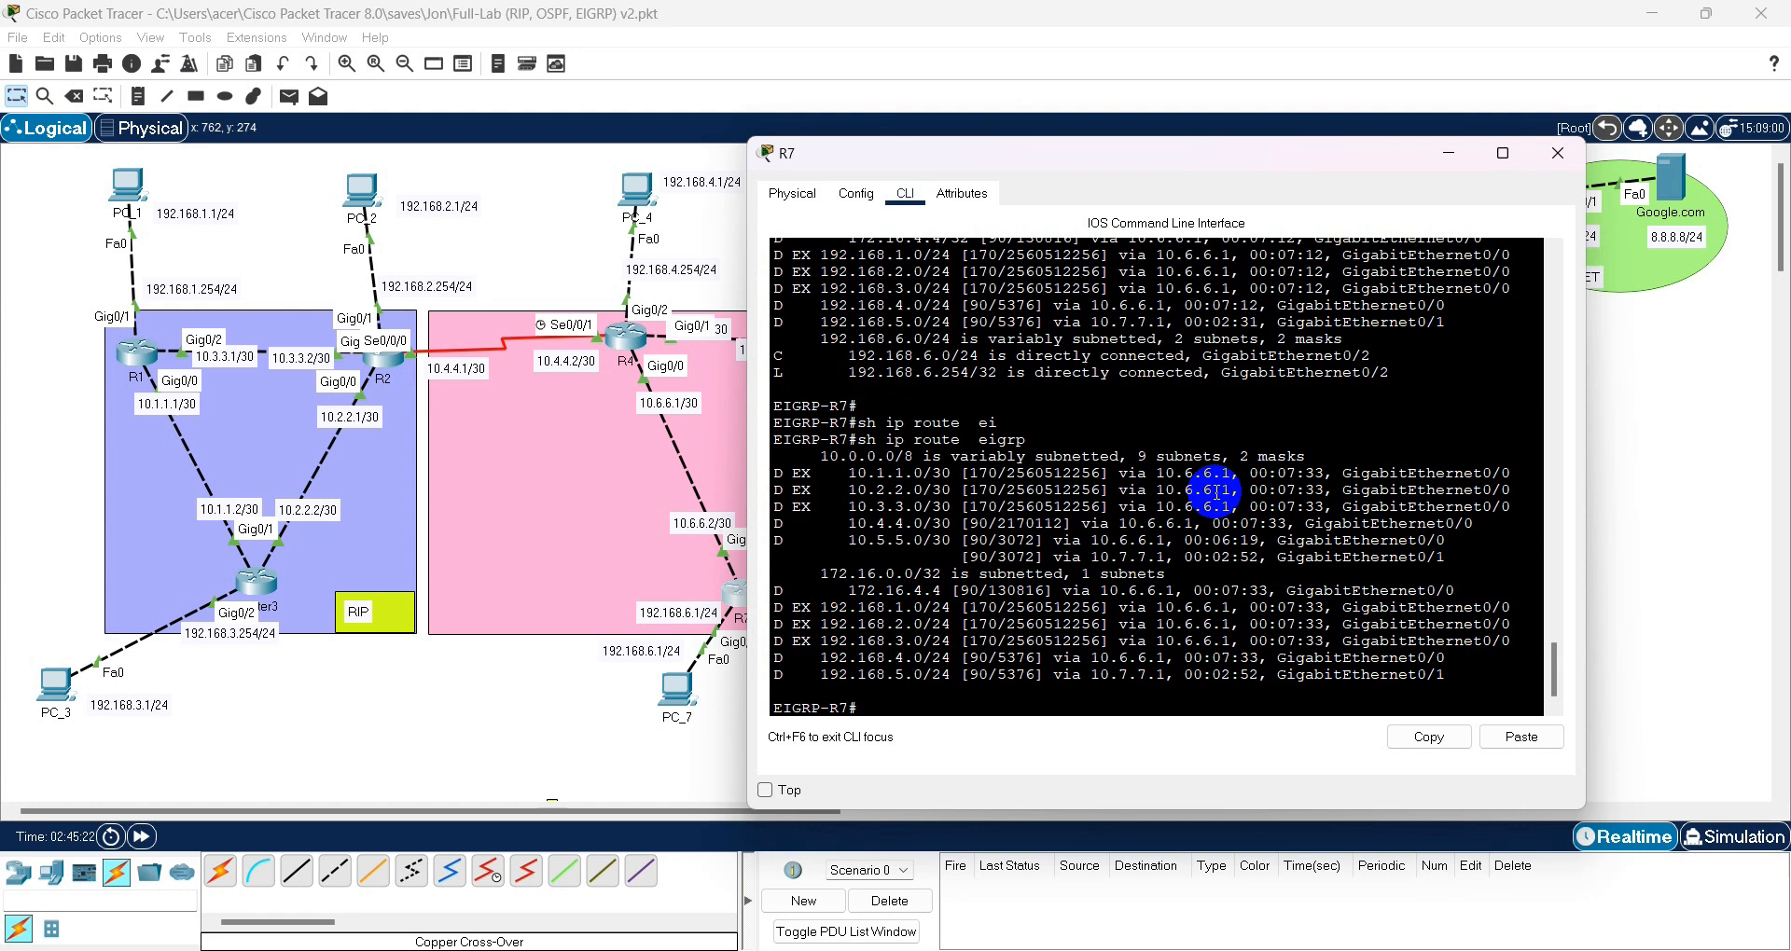
click(1448, 155)
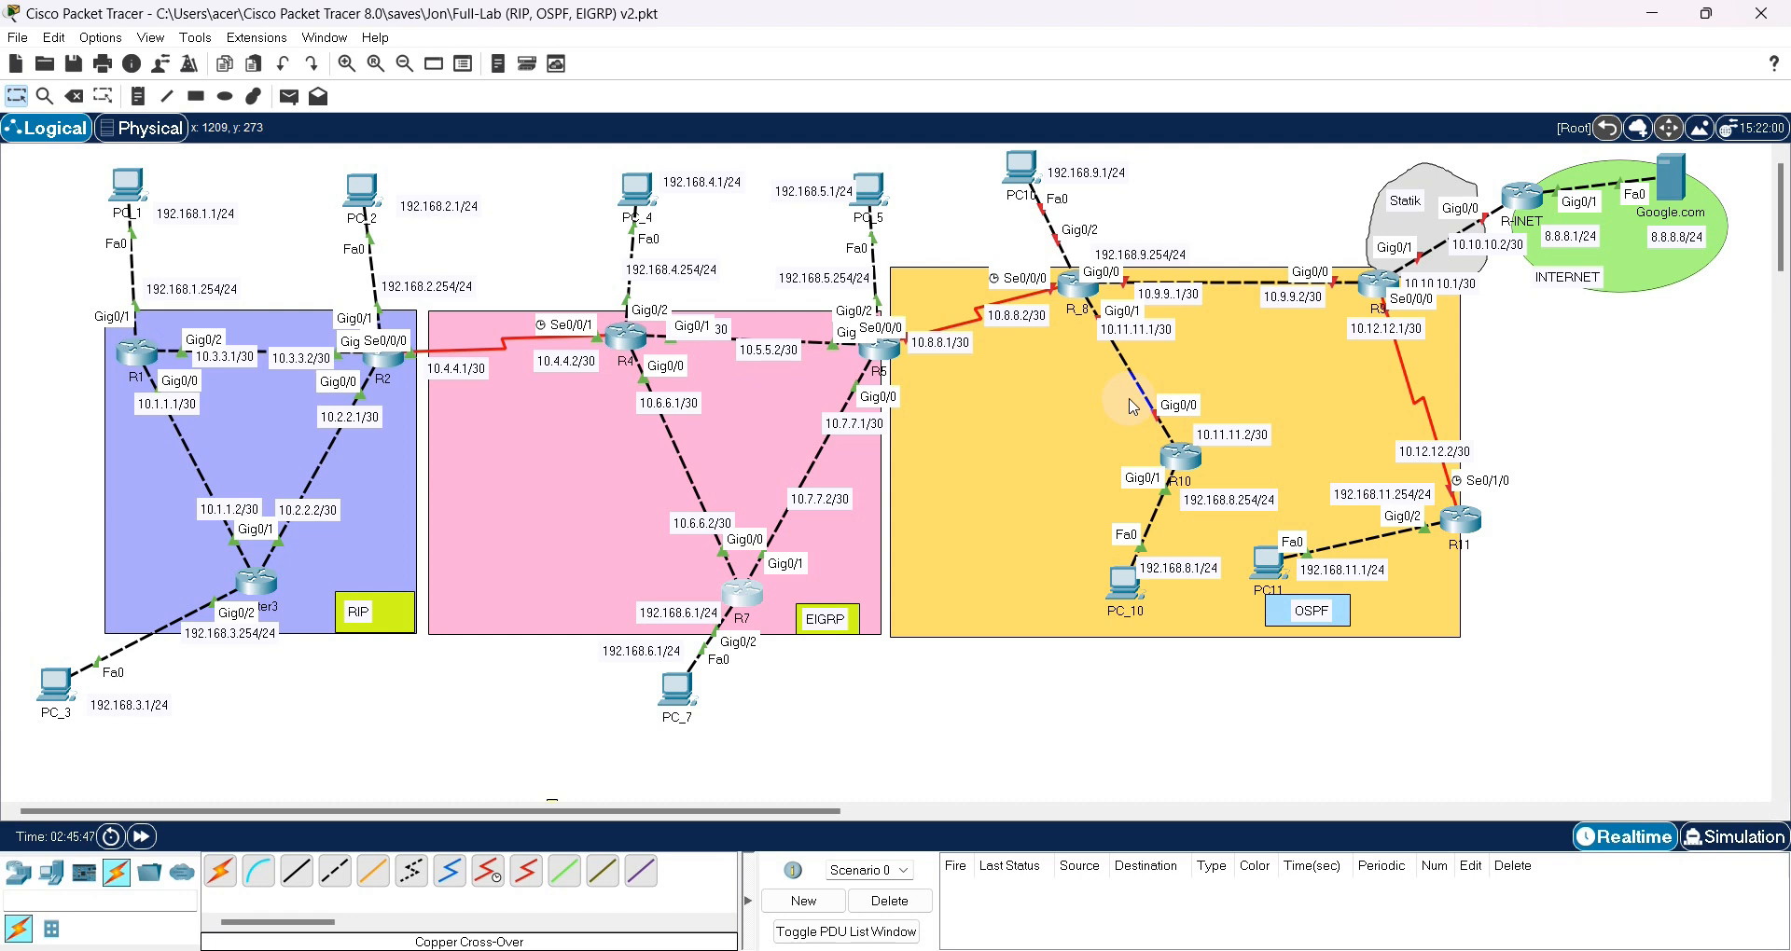
- Open router R_8's command line, decline the initial configuration dialog, enter privileged mode and widen the window
click(1076, 290)
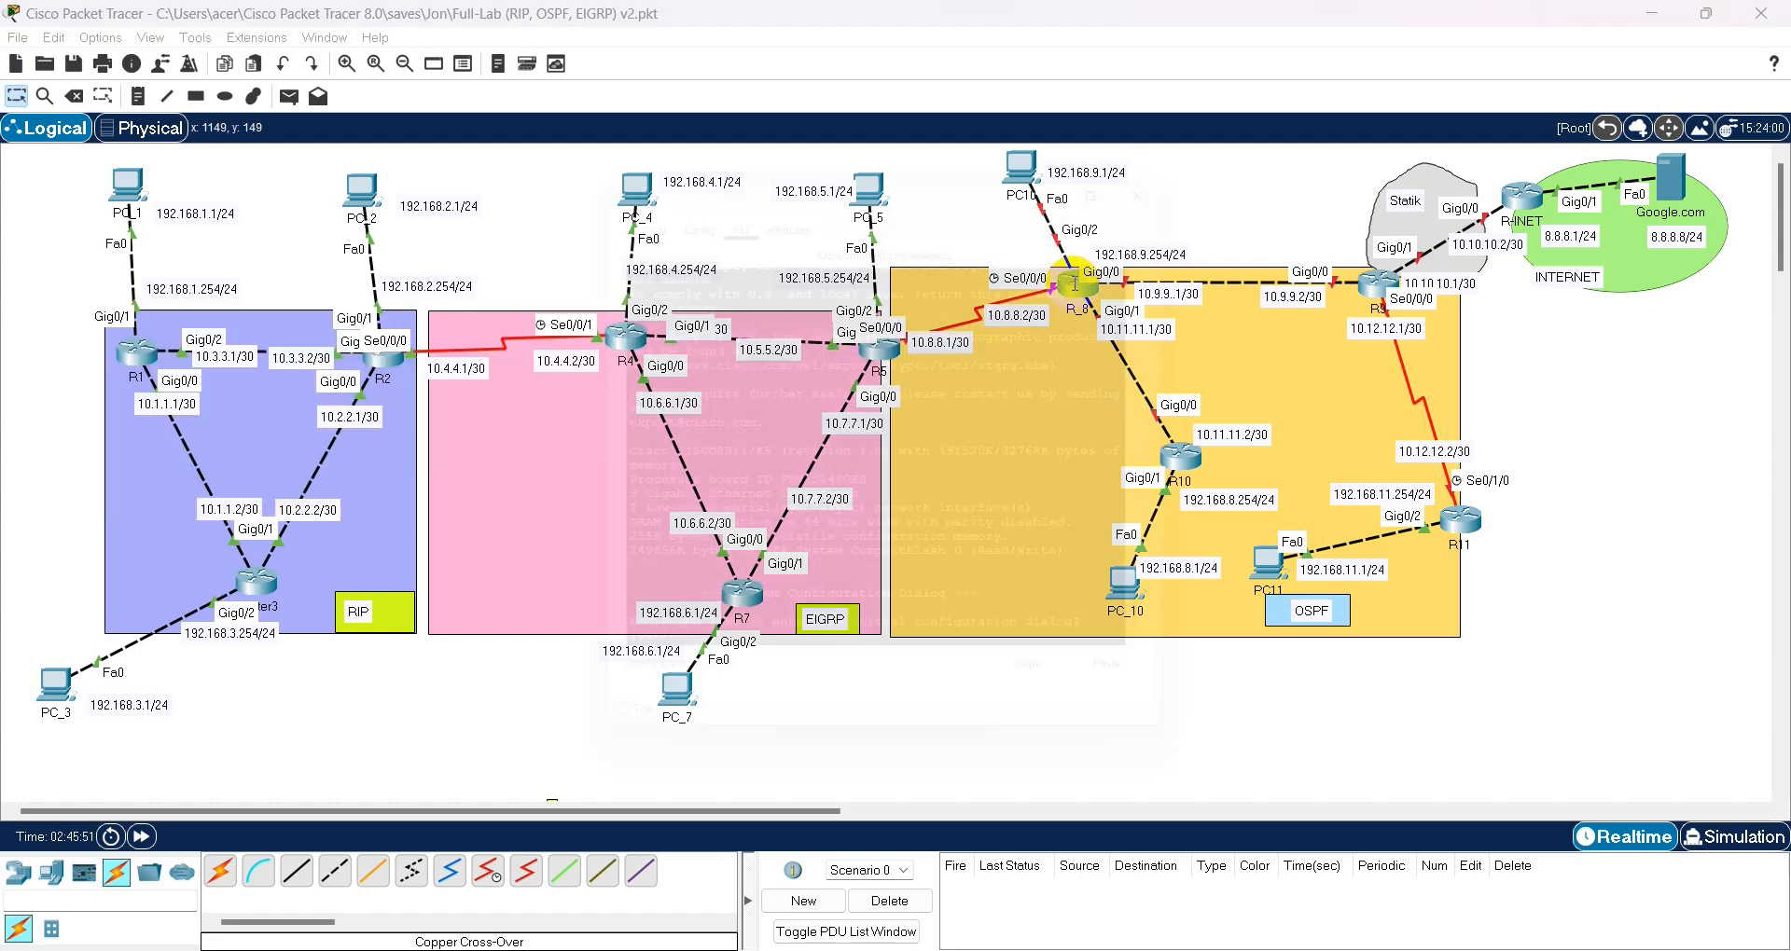
key(Return)
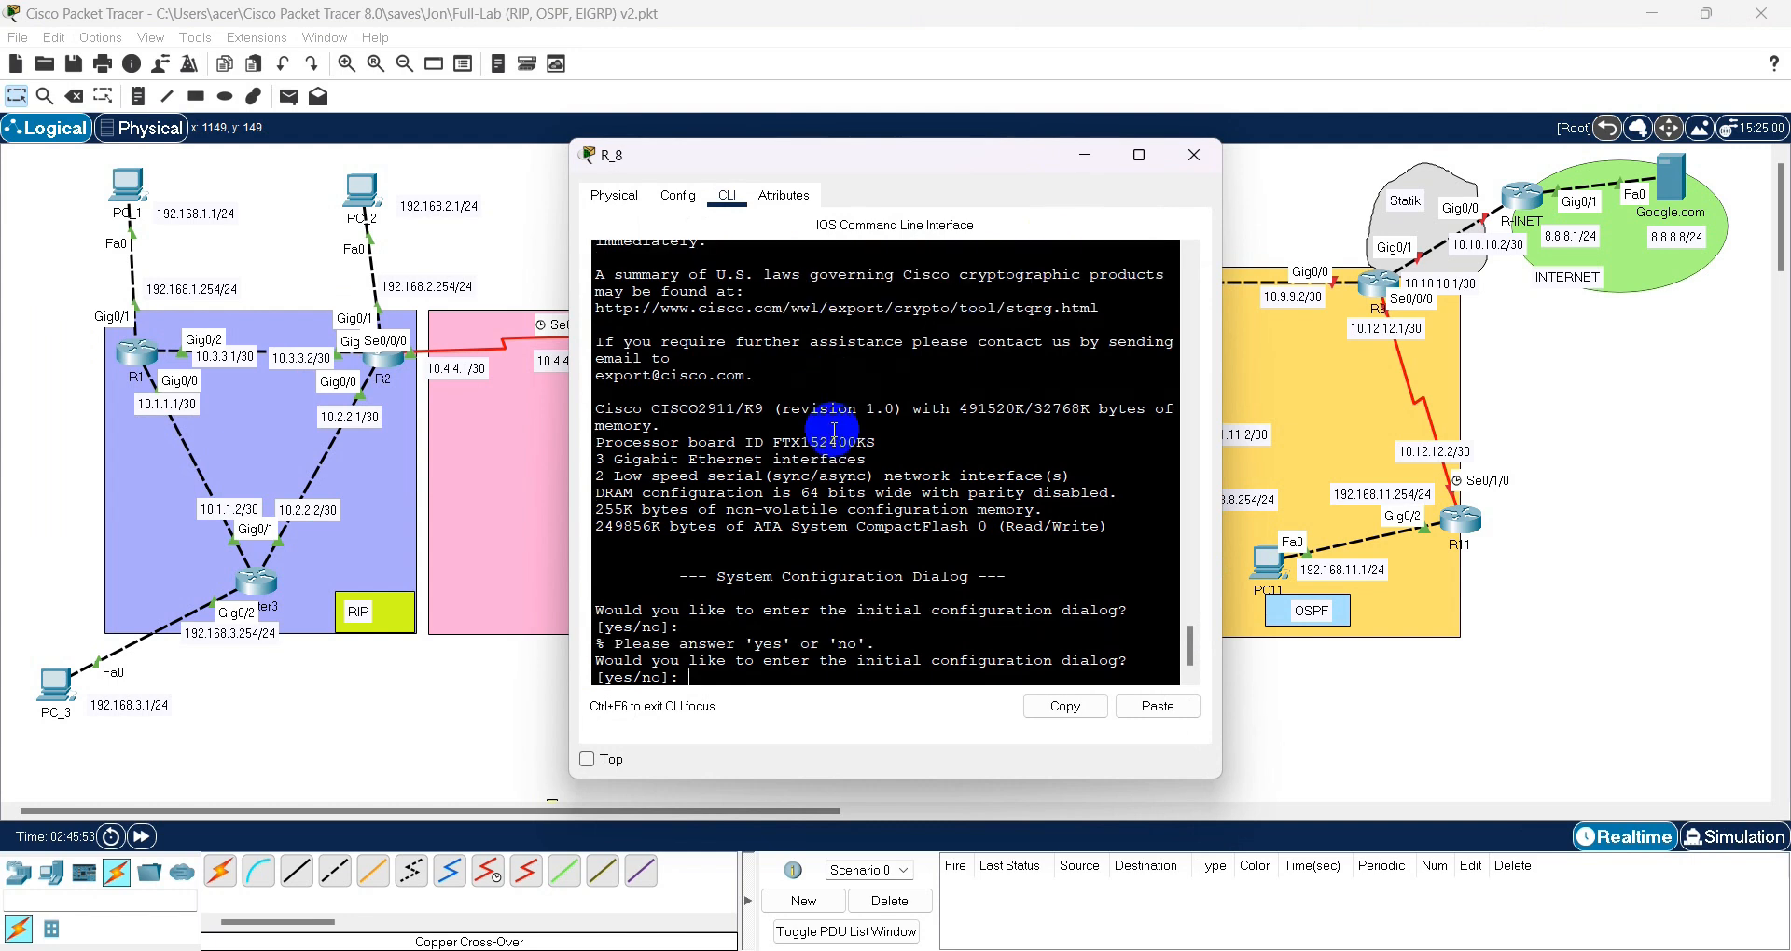
text(no)
key(Return)
key(Return)
text(ena)
key(Return)
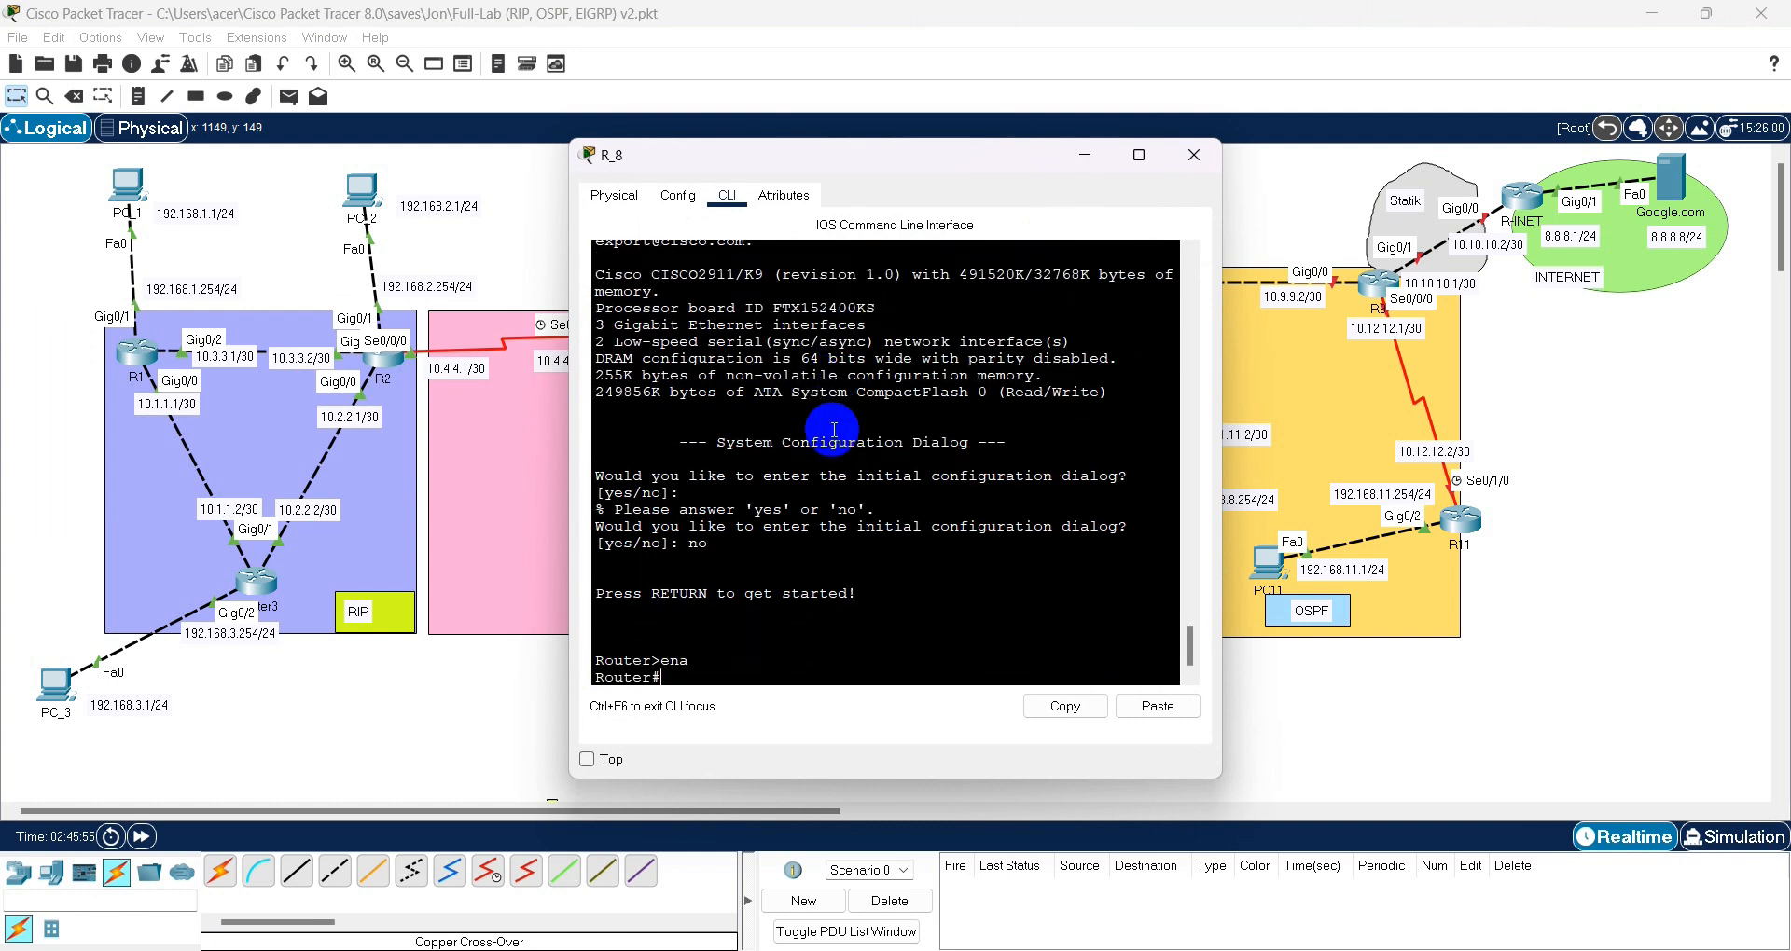
drag(571, 778, 306, 794)
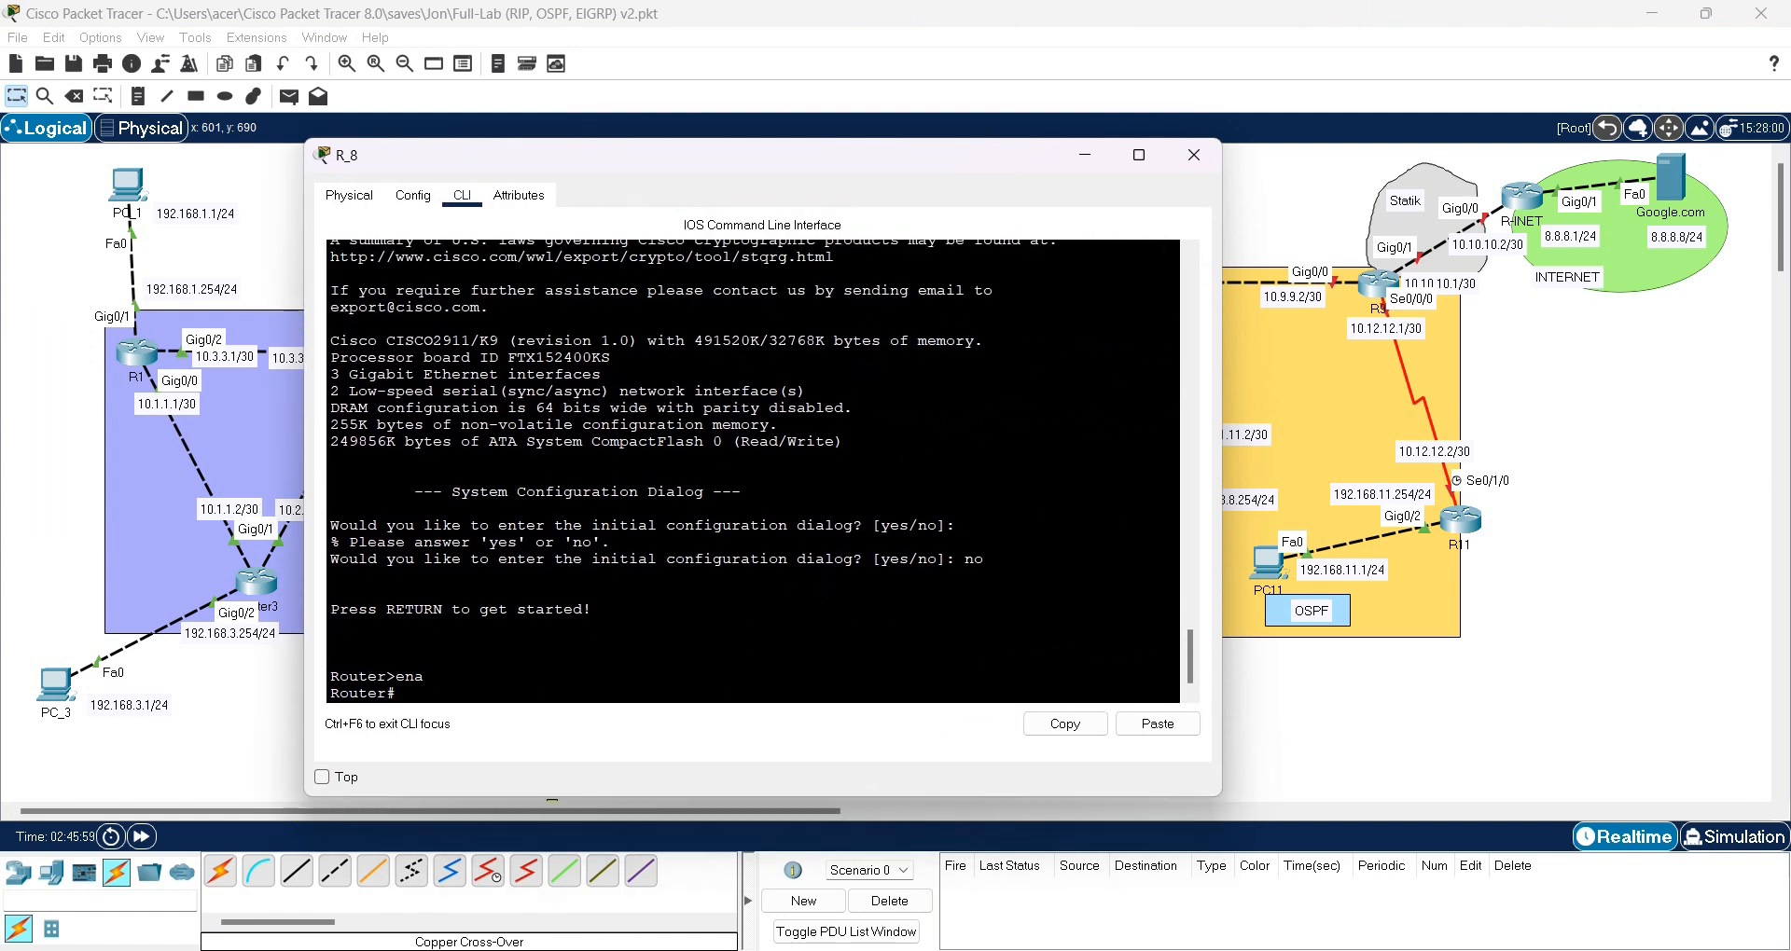
- Switch to Notepad++, show the R8 configuration script and save it
key(alt+Tab)
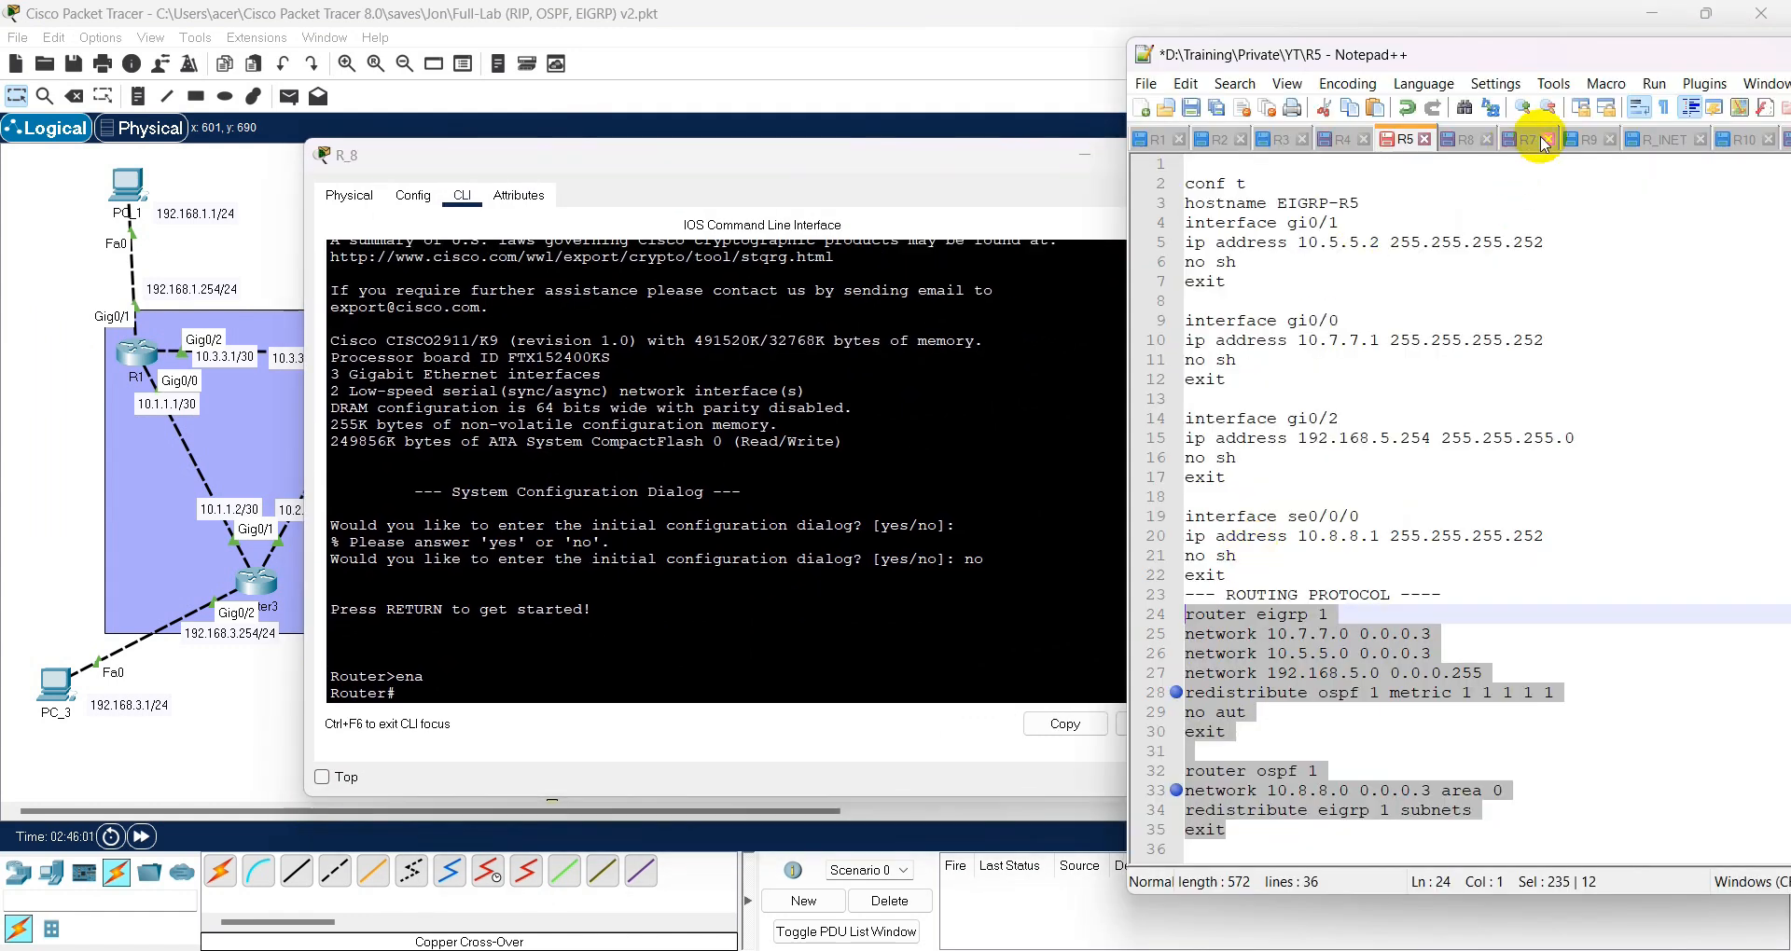
click(1462, 140)
key(ctrl+a)
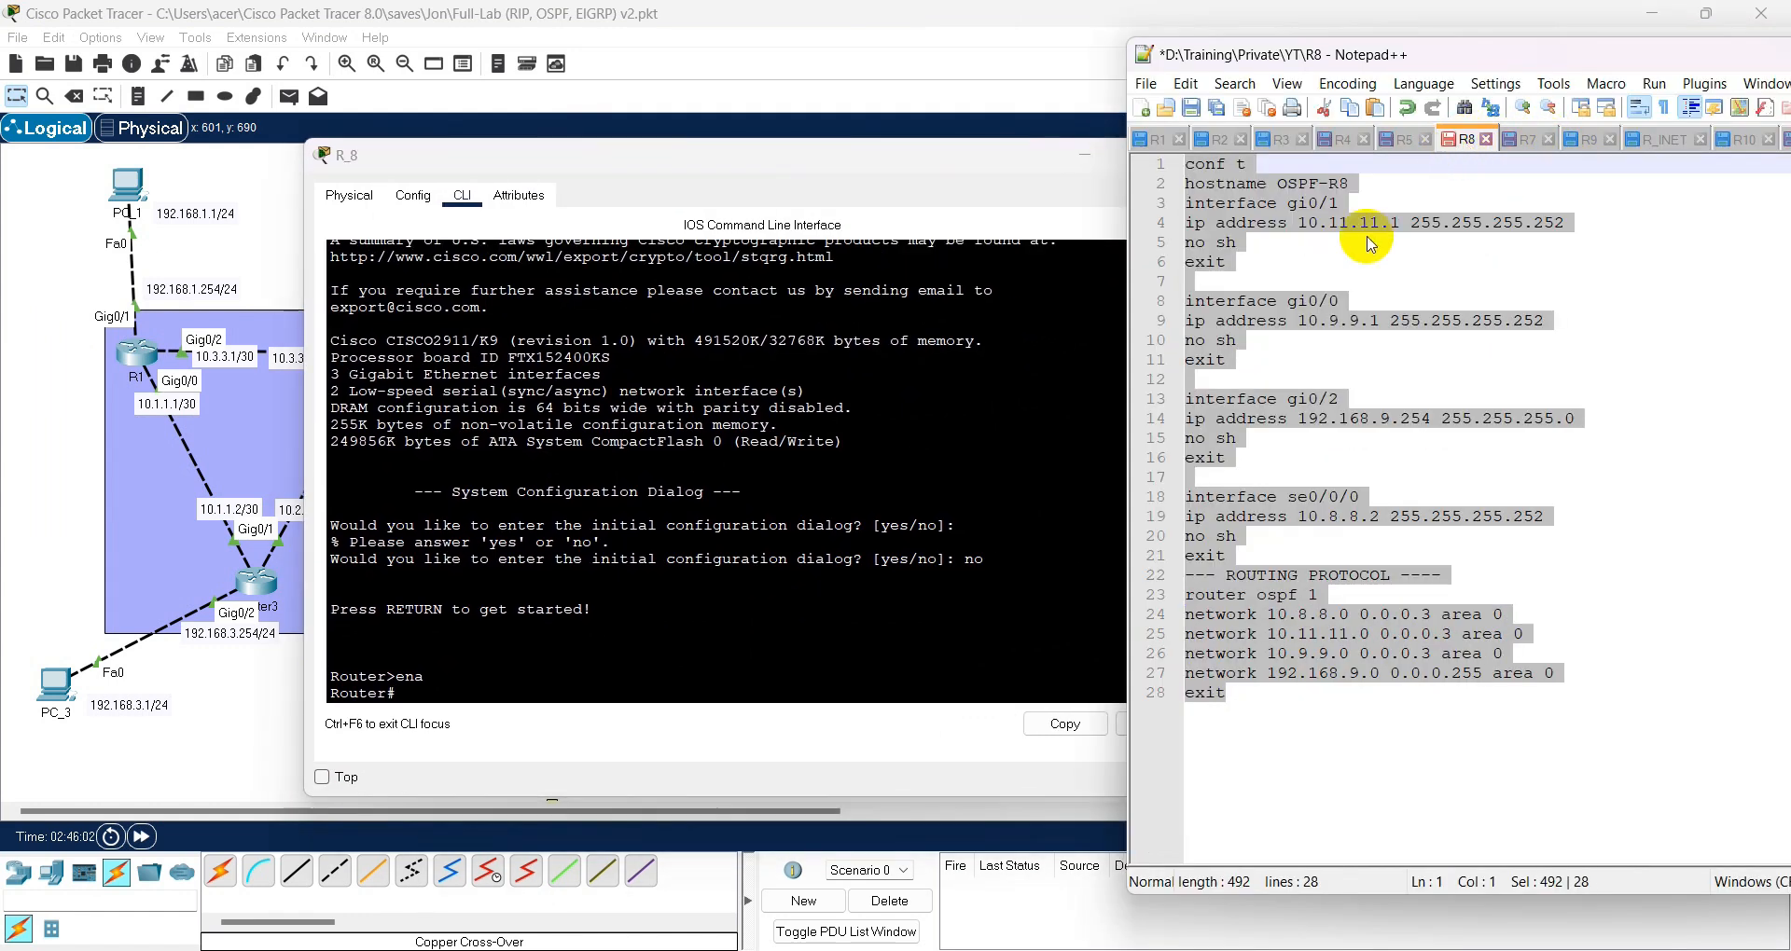
click(1367, 245)
key(ctrl+s)
click(1325, 421)
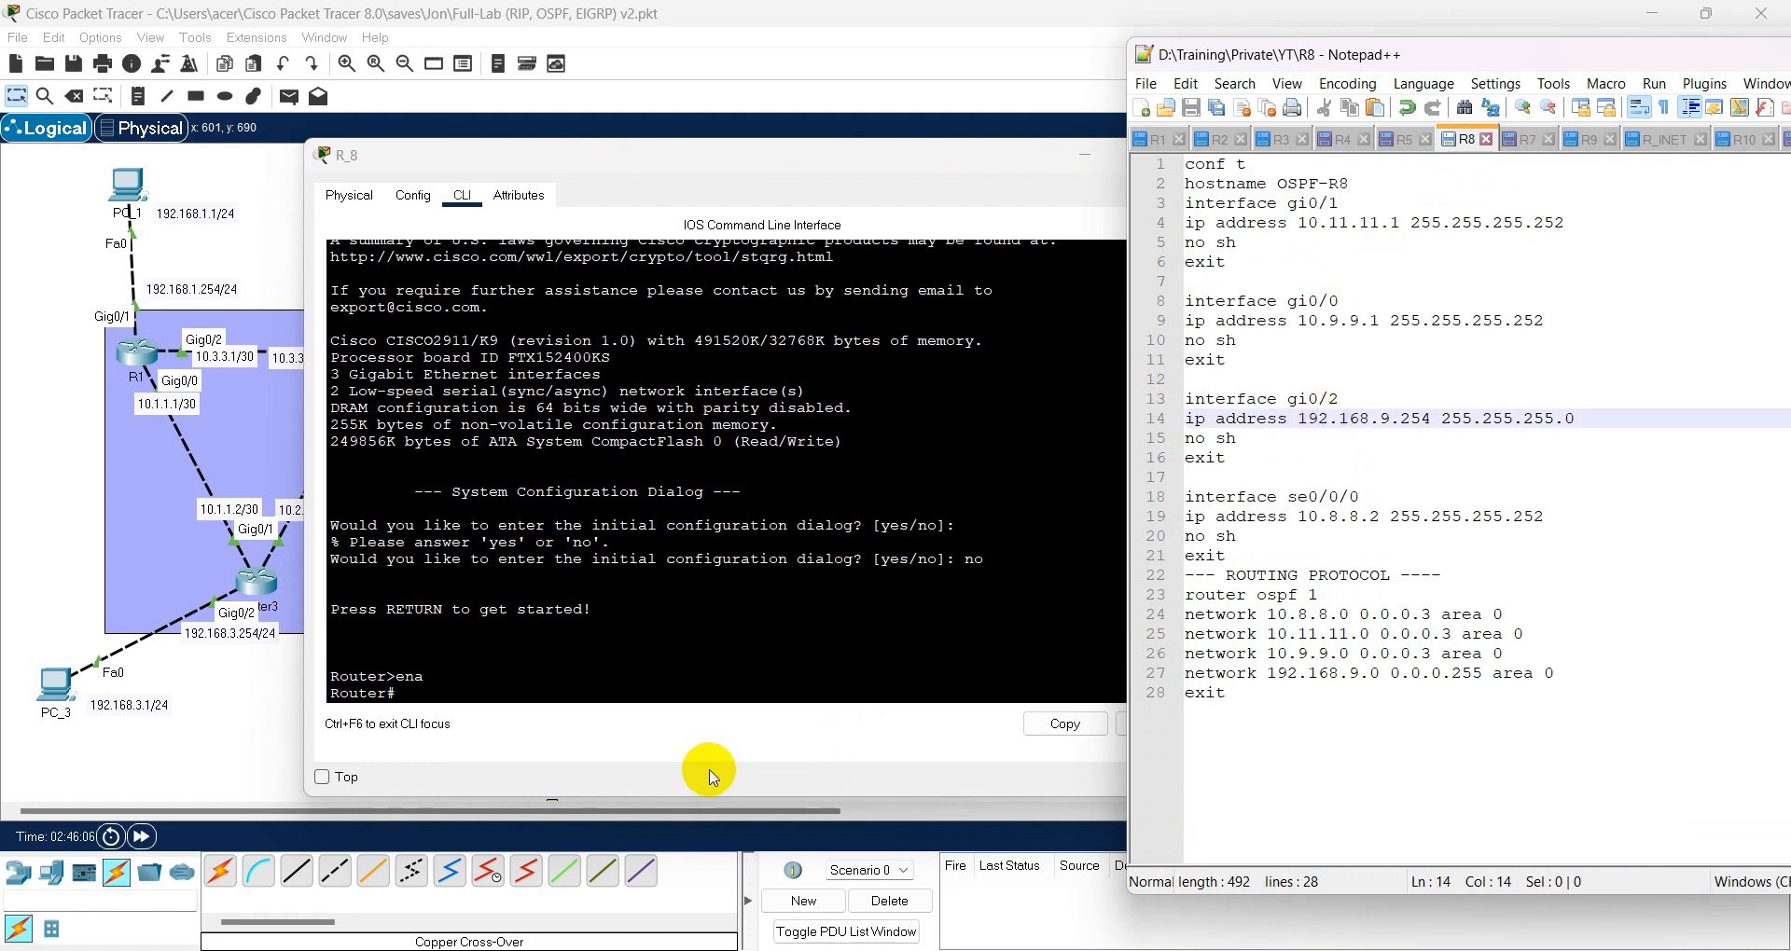
- Return to the Packet Tracer topology and examine R_8's interface labels and addresses, including the serial link towards R5
click(238, 749)
click(1037, 316)
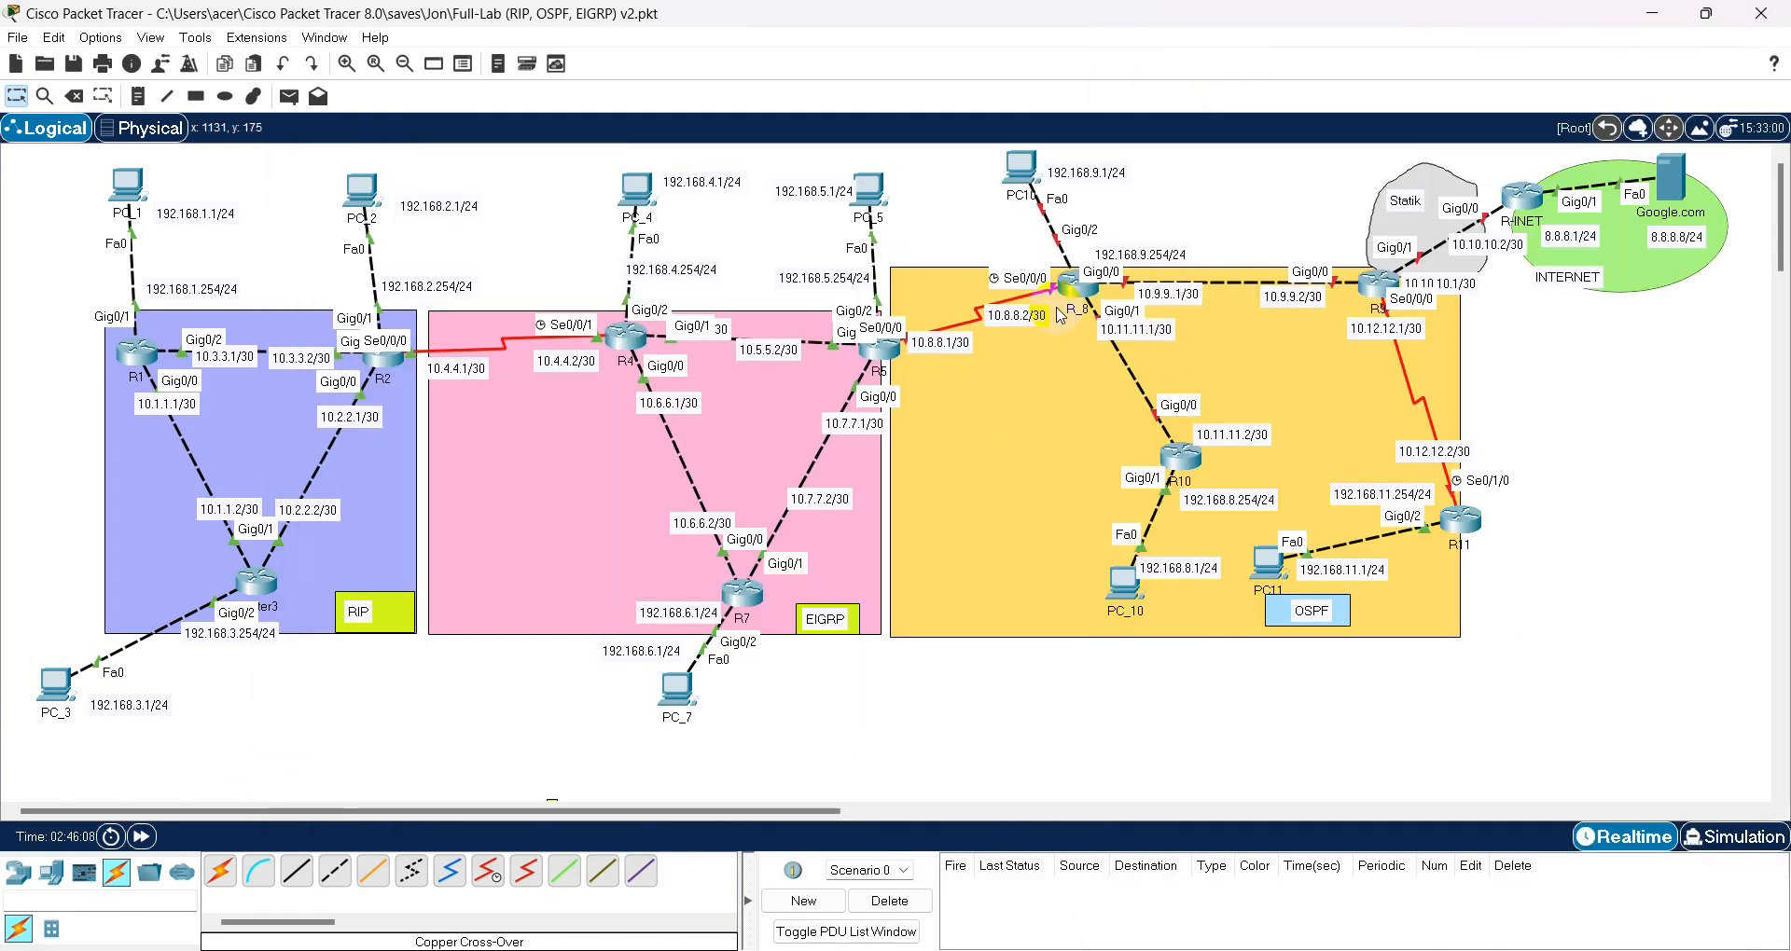
click(1112, 334)
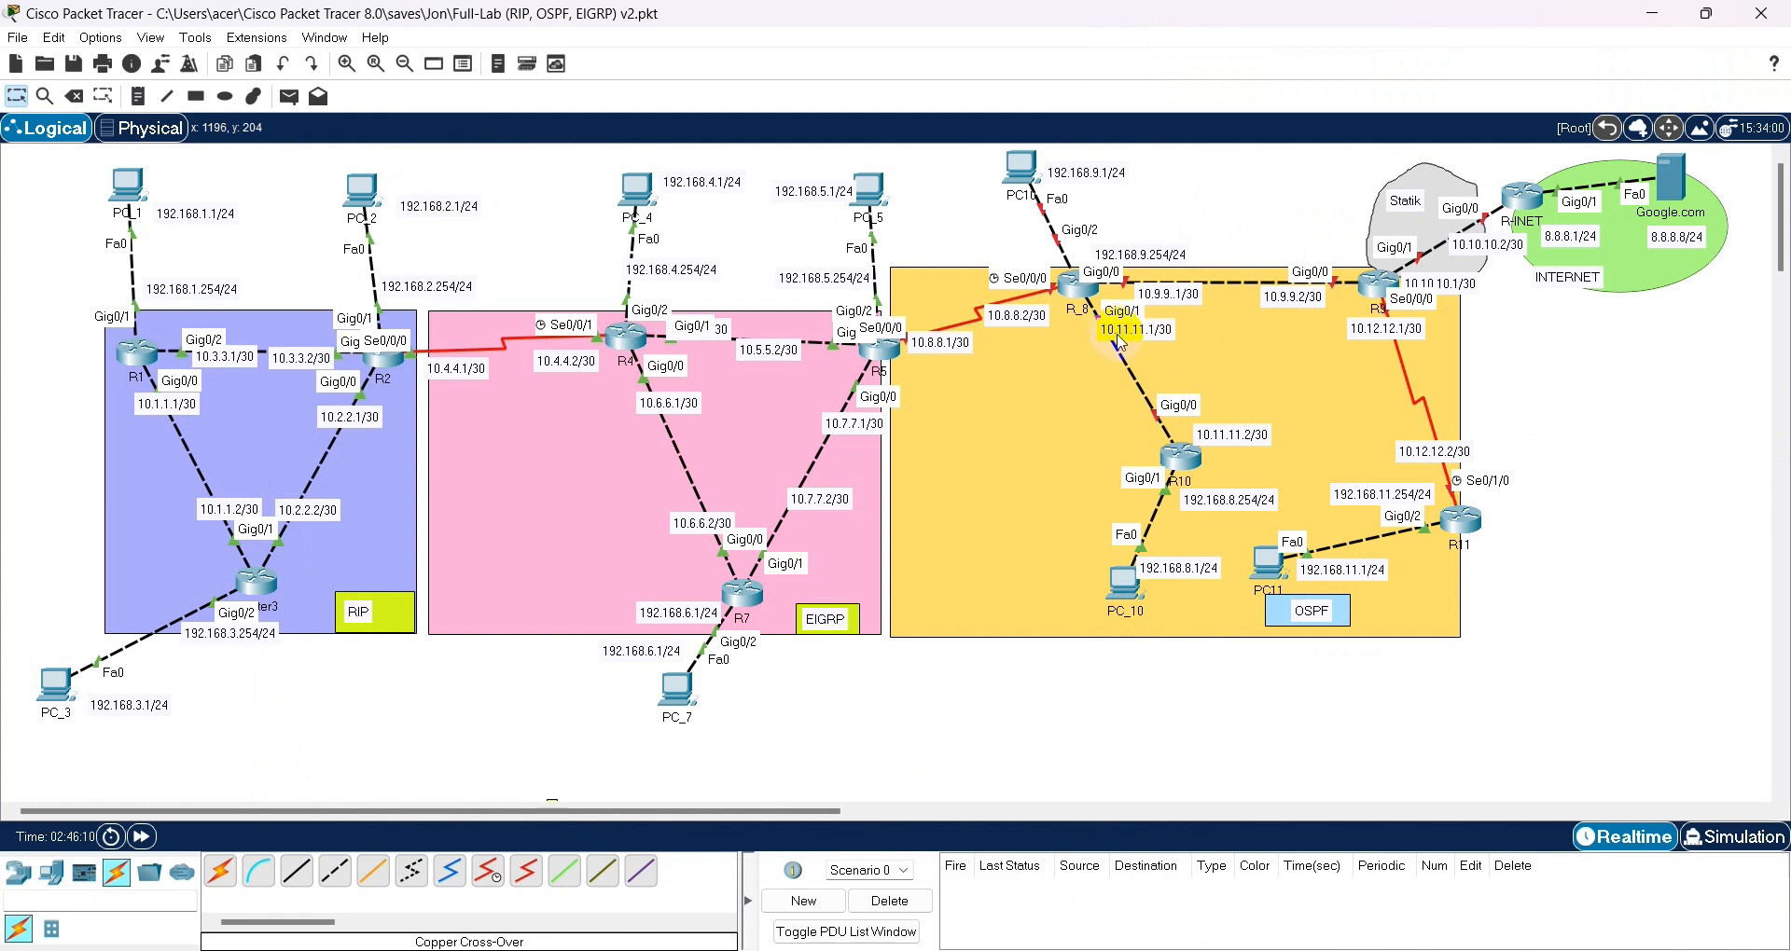
click(1096, 285)
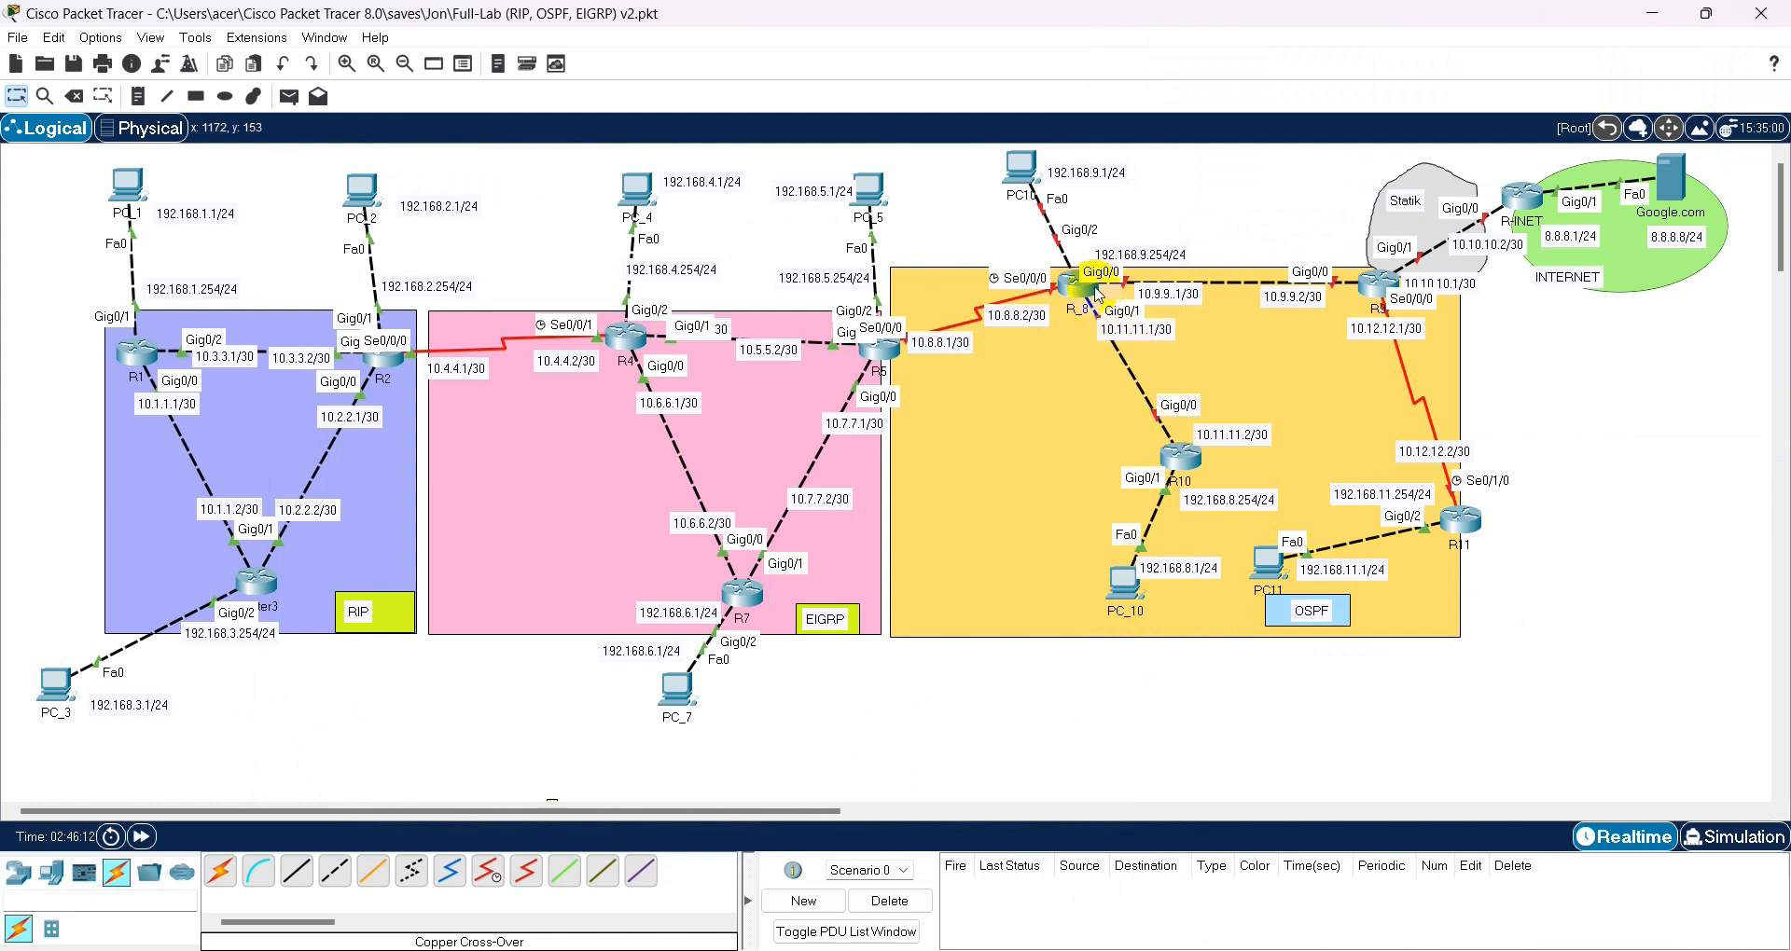
click(1039, 316)
click(1034, 324)
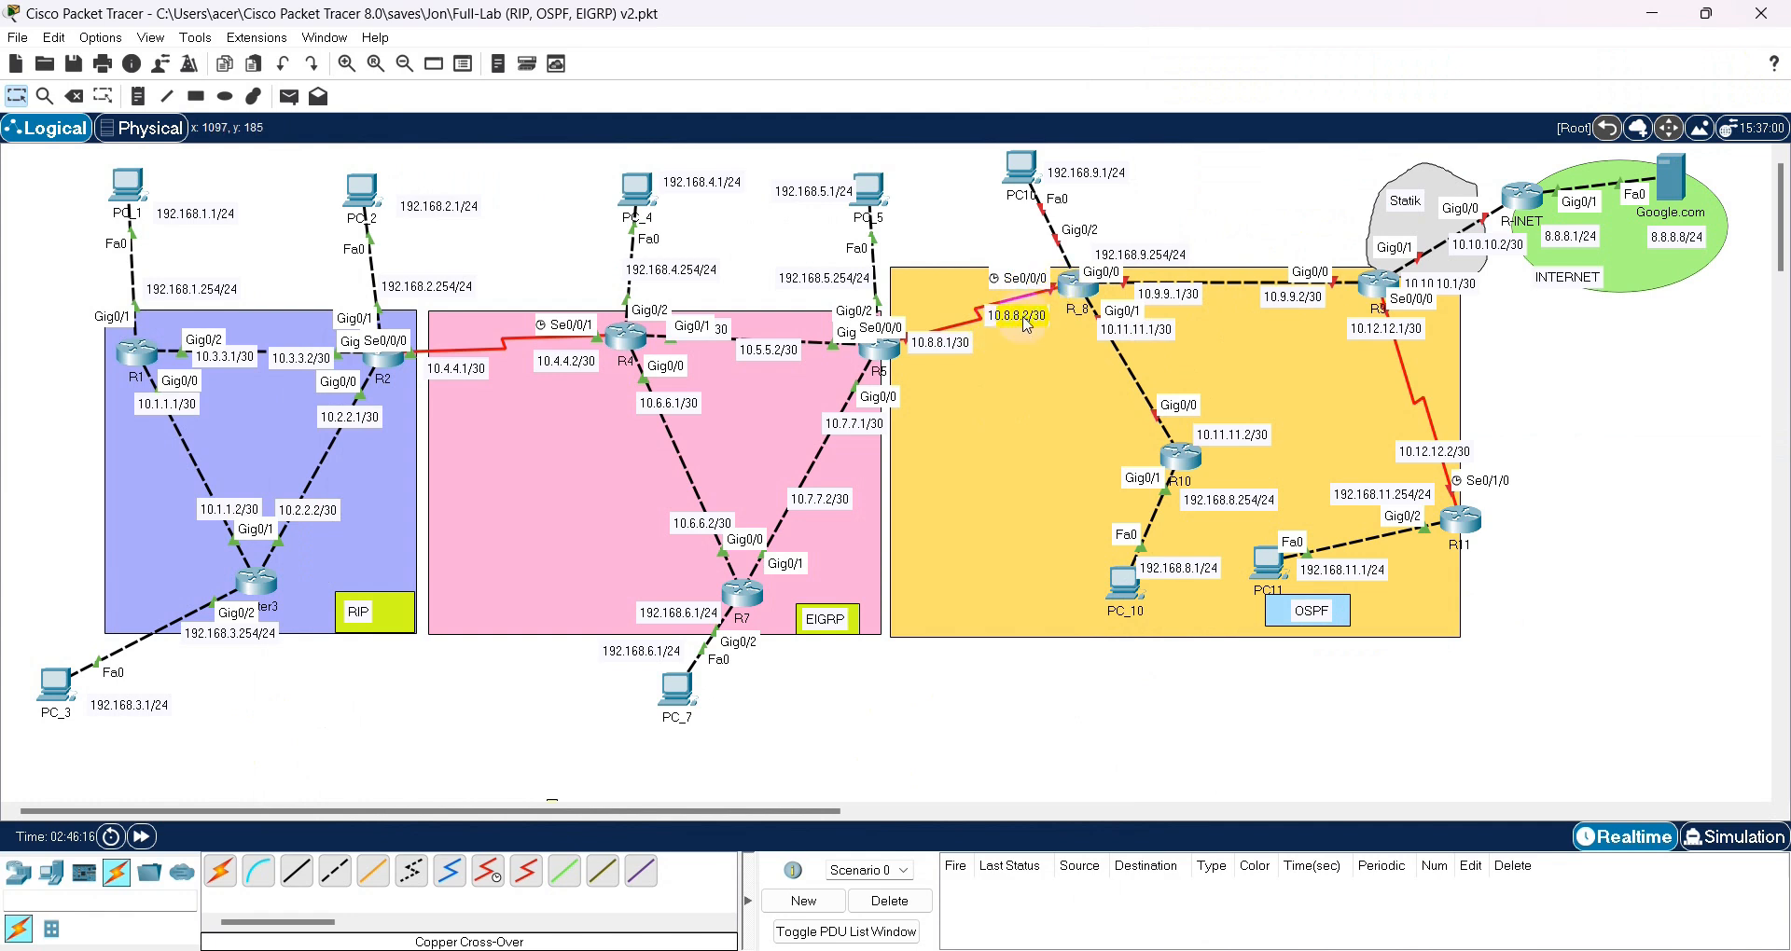
click(1066, 285)
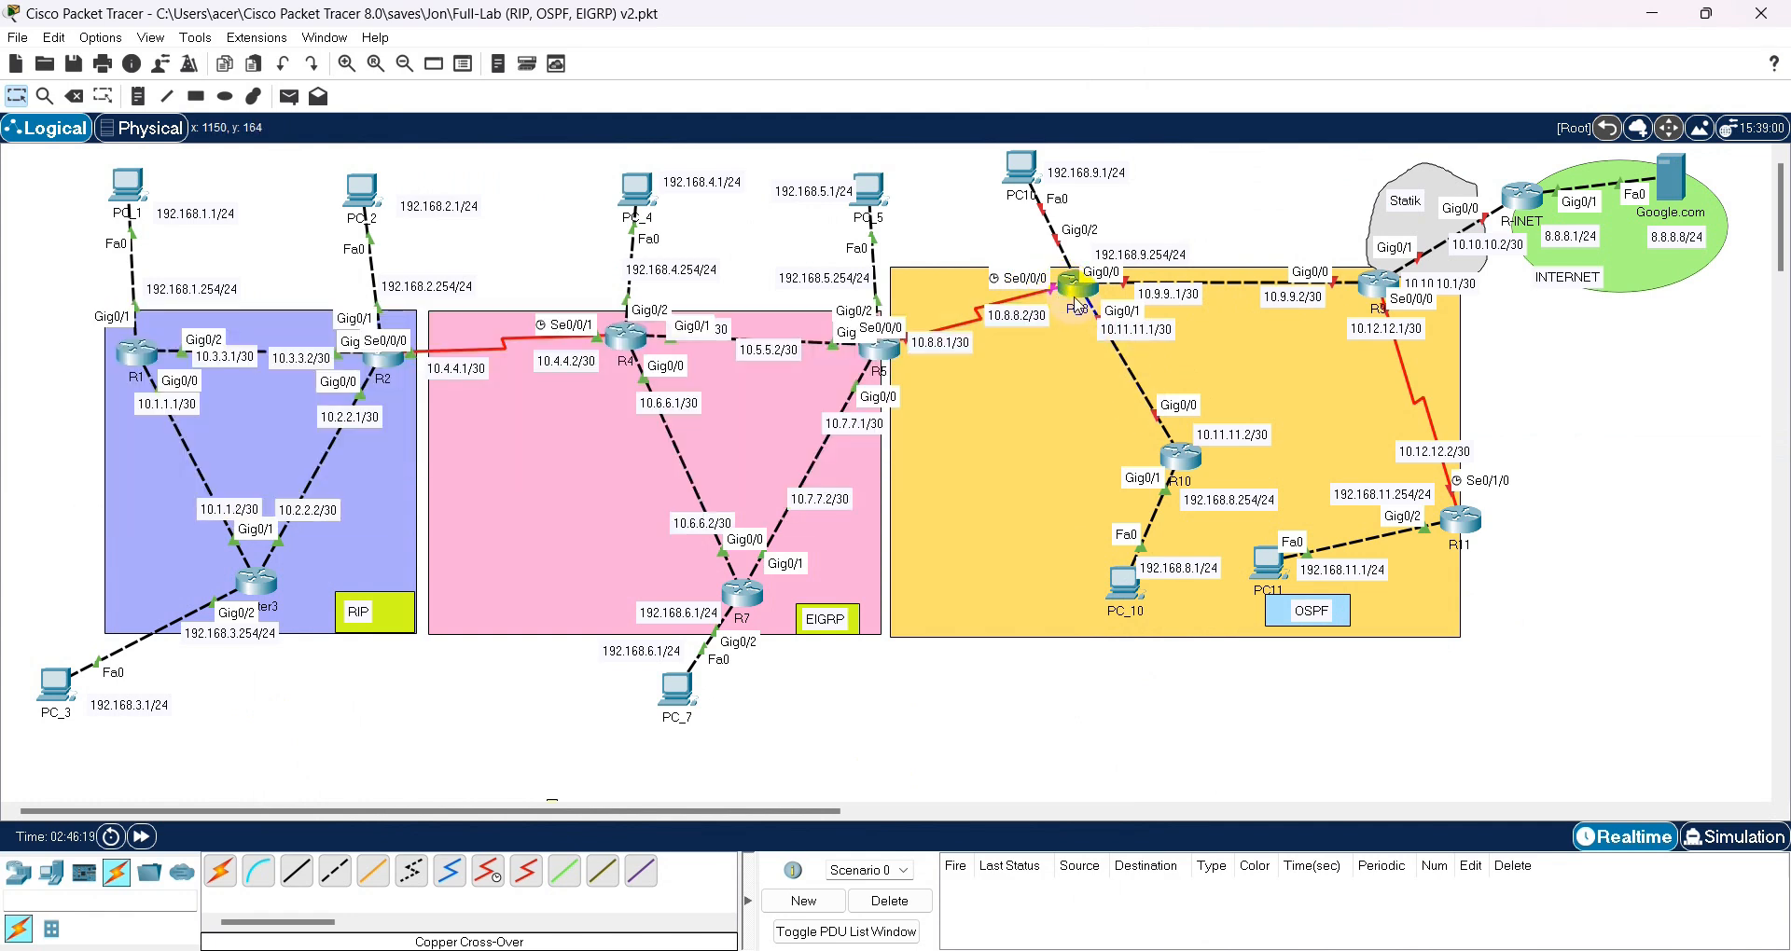
click(1036, 314)
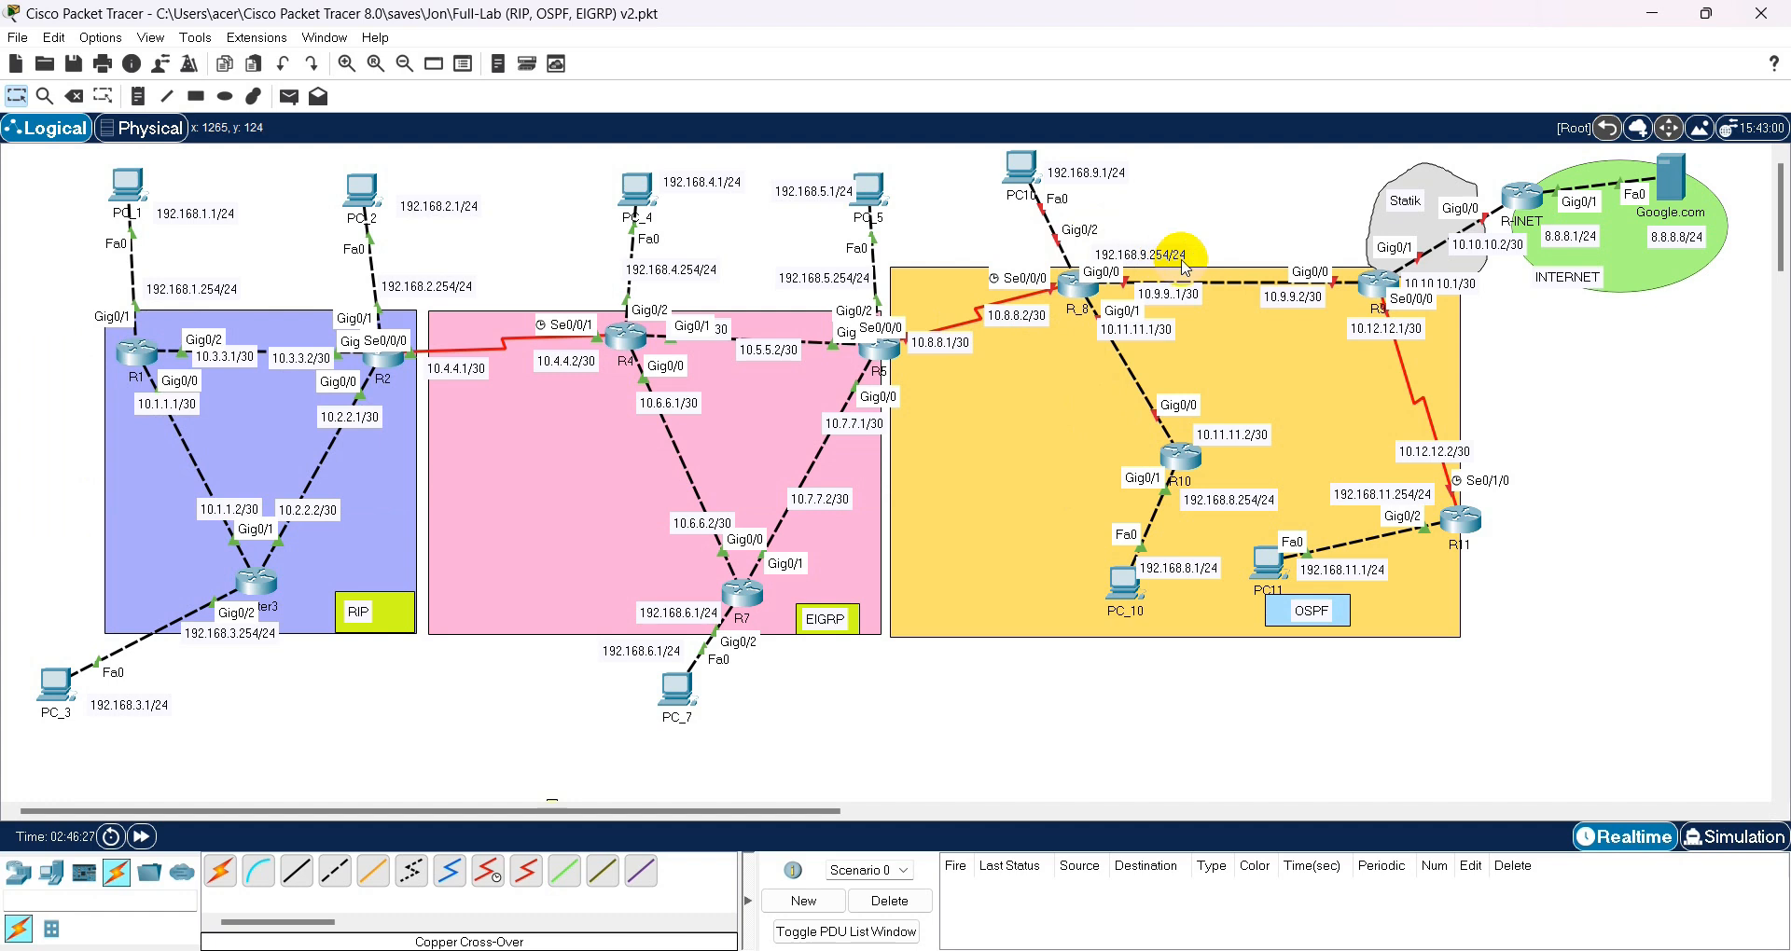
- Reopen R_8's command line and copy the hostname and interface lines, from conf t to the exit after se0/0/0, from the R8 script
click(1089, 291)
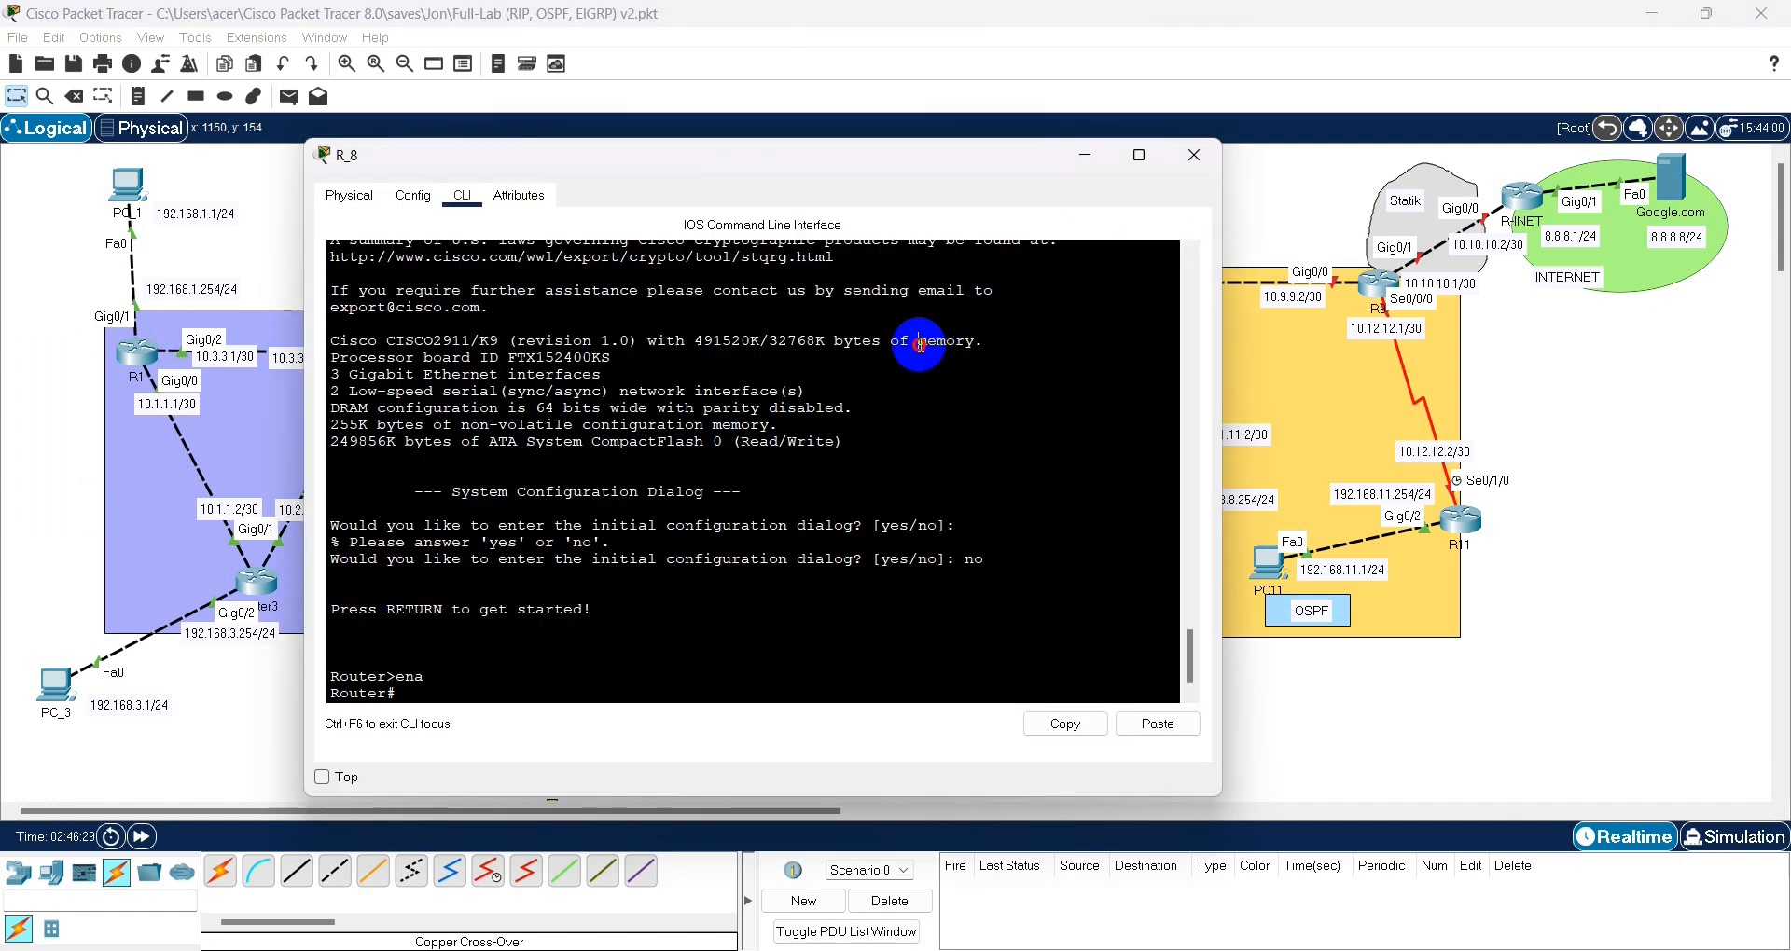
key(Return)
key(Return)
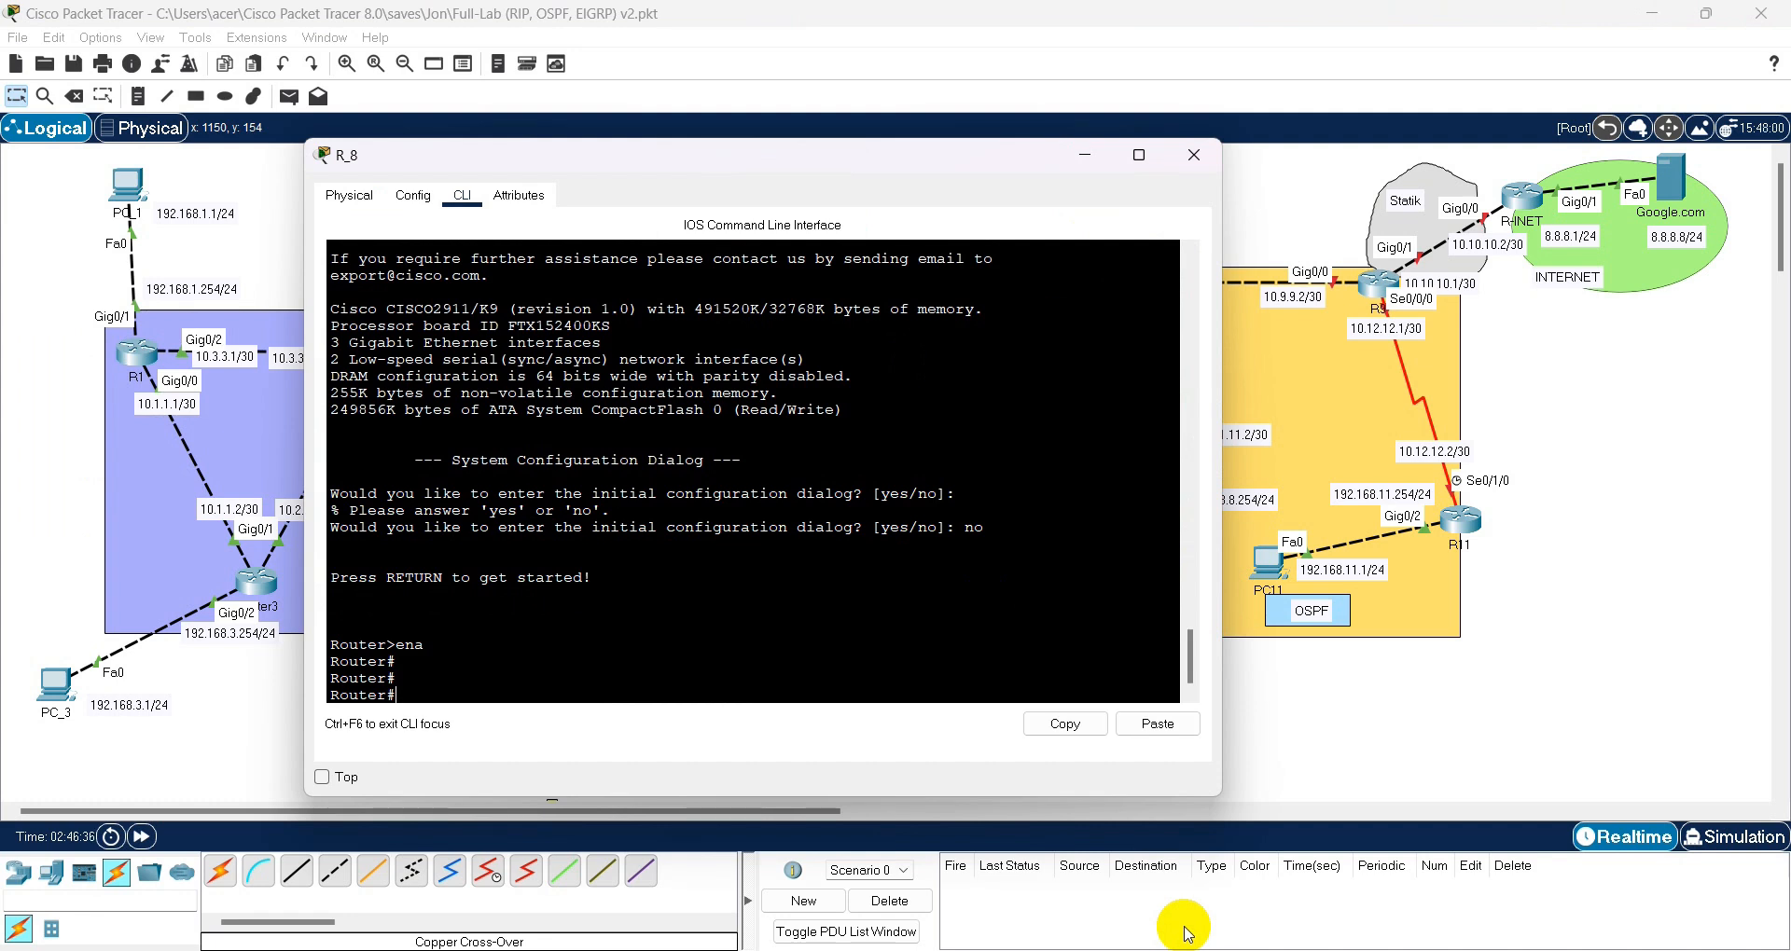
mouse_move(1357, 950)
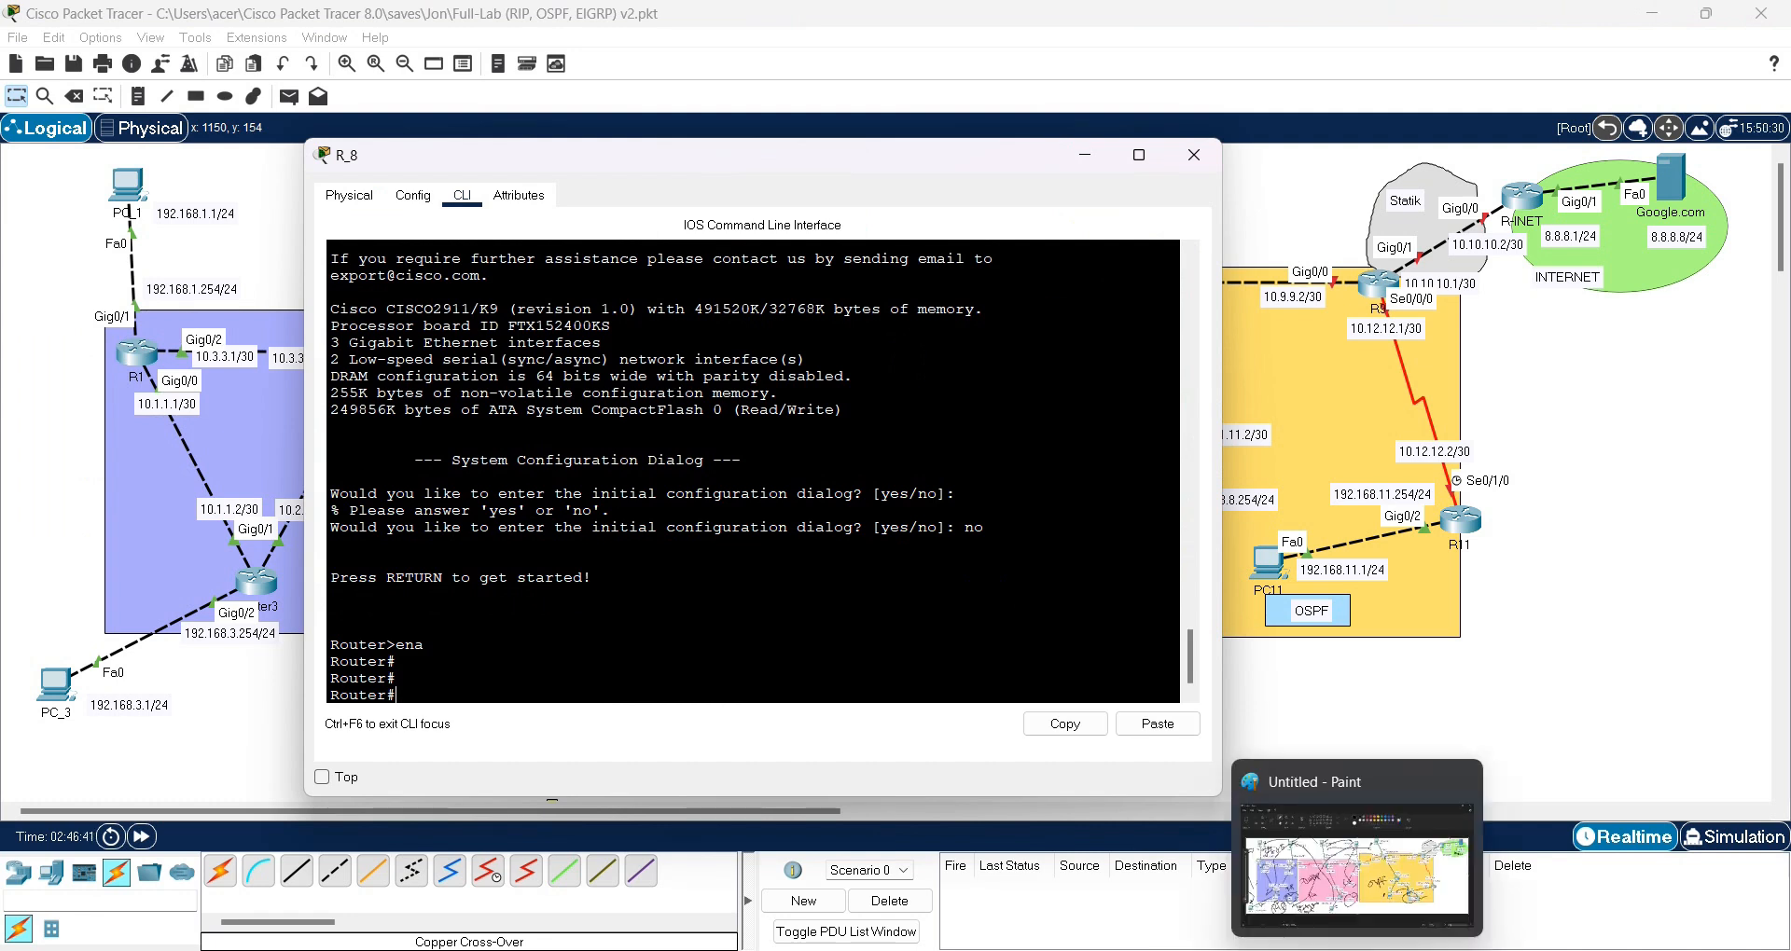
click(1245, 950)
drag(1249, 551, 1063, 102)
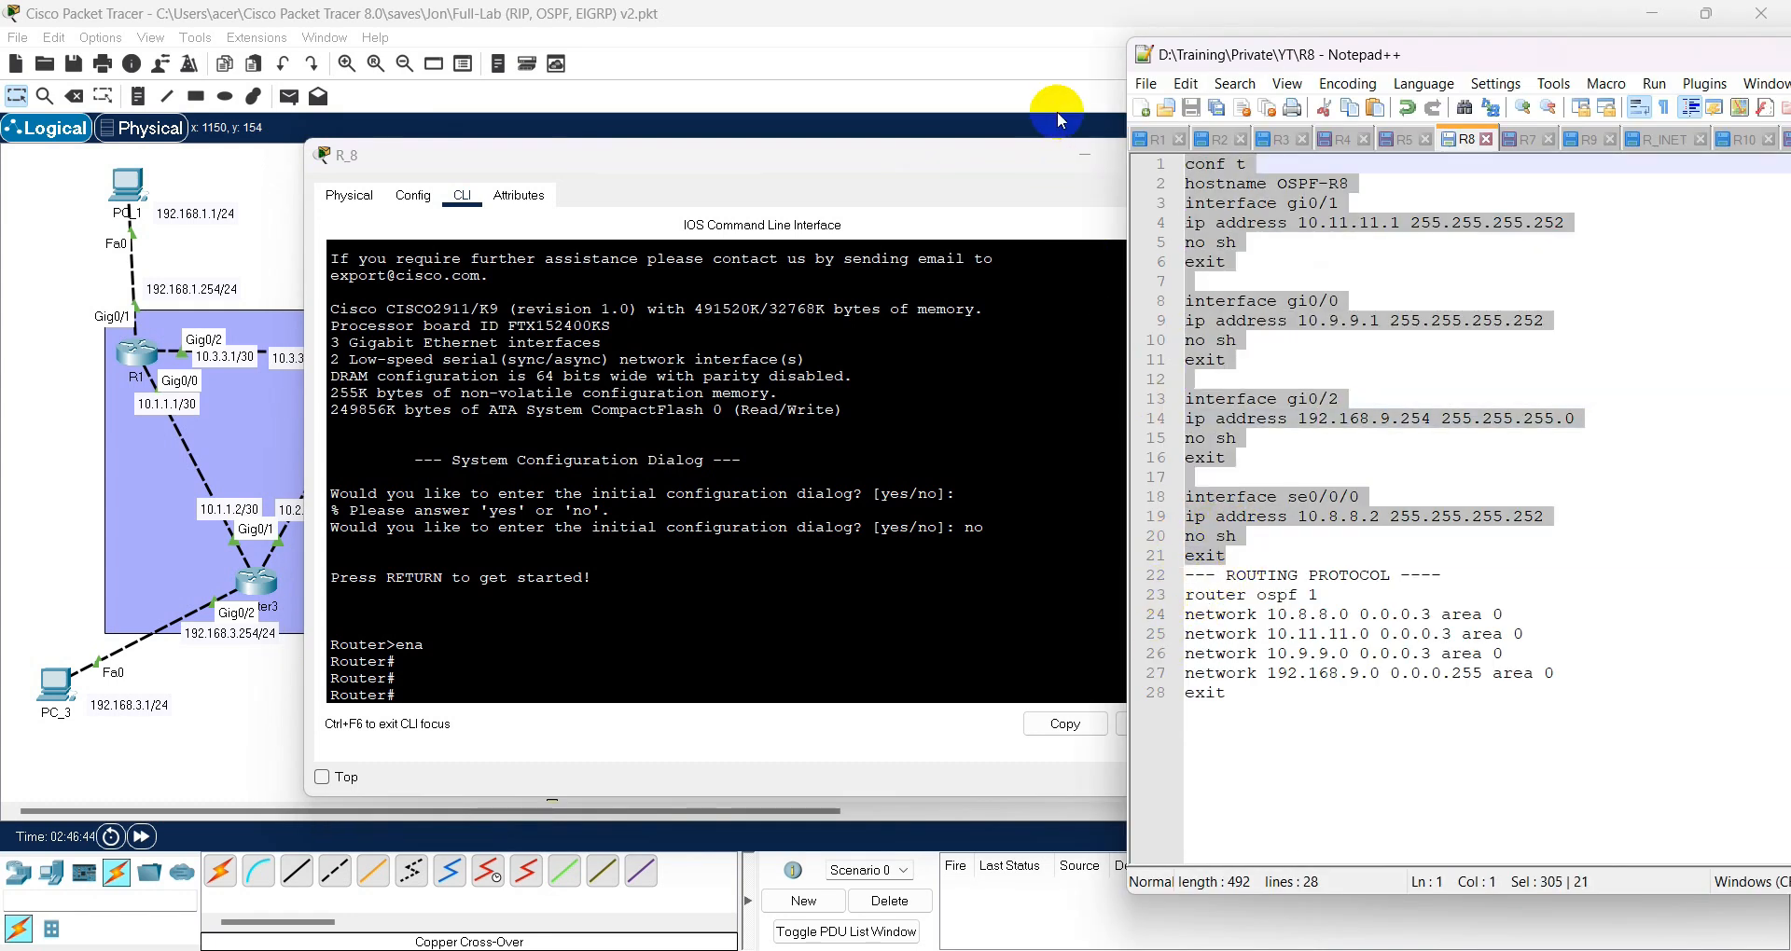
right_click(1222, 198)
click(1255, 124)
- Paste the copied configuration into R_8's command line, setting hostname OSPF-R8 and addressing and enabling gi0/1, gi0/0, gi0/2 and se0/0/0
click(656, 424)
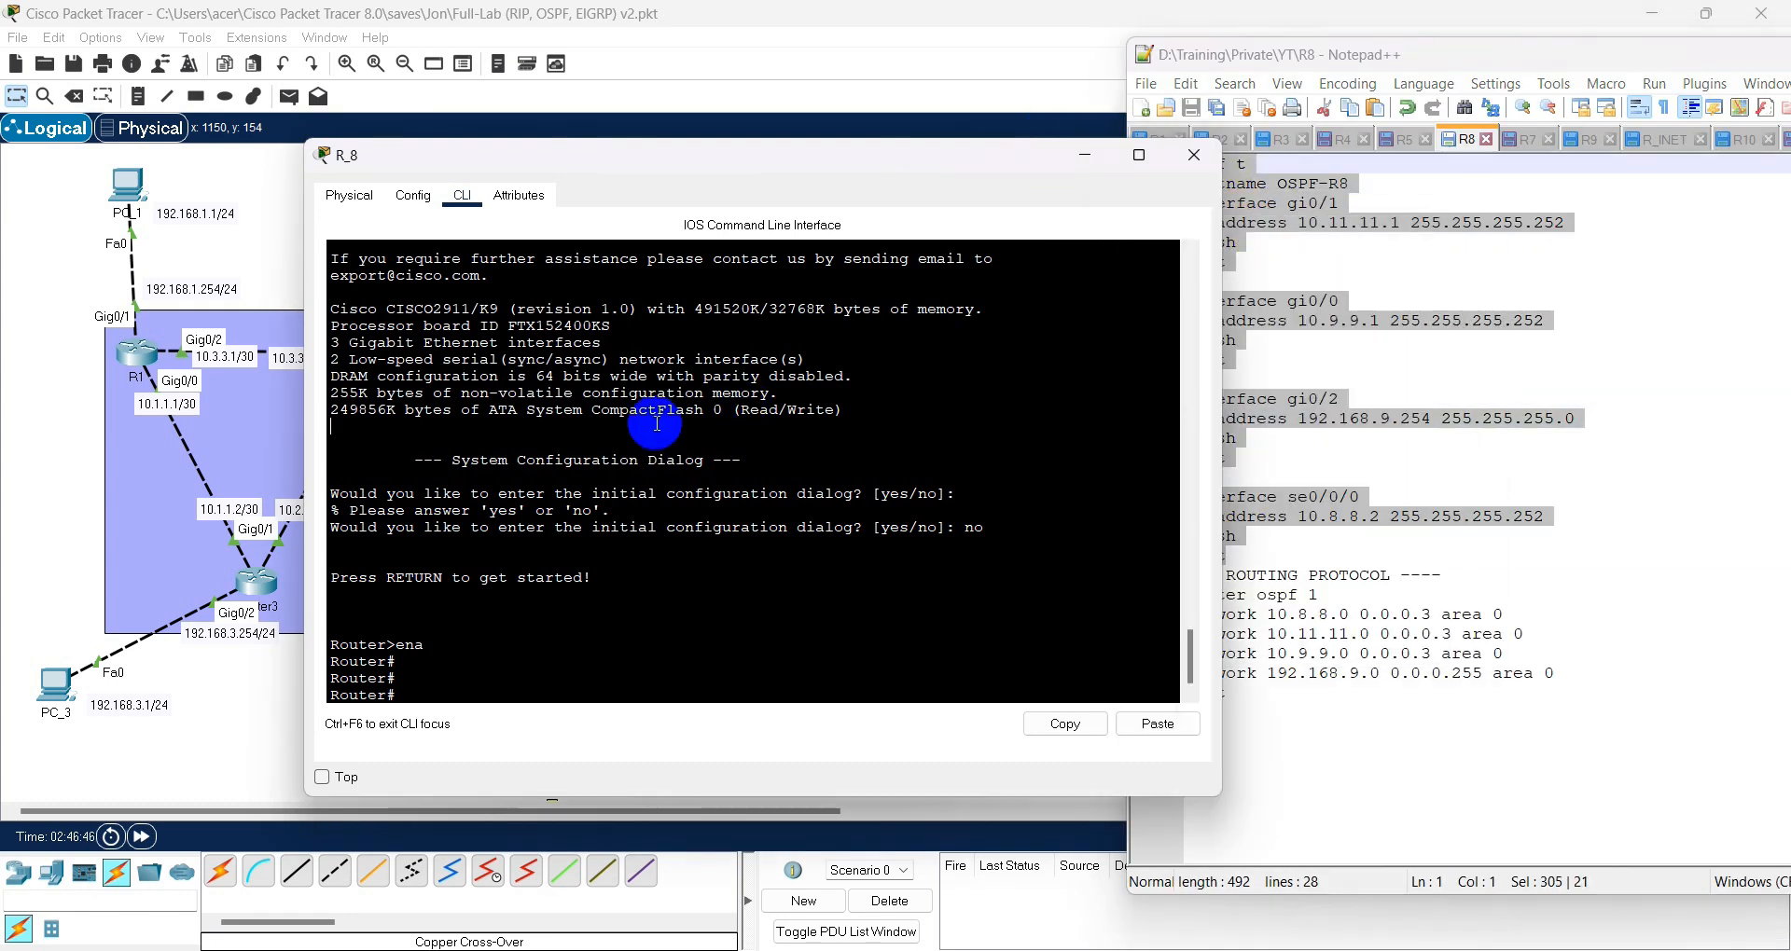
key(Return)
key(Return)
right_click(657, 424)
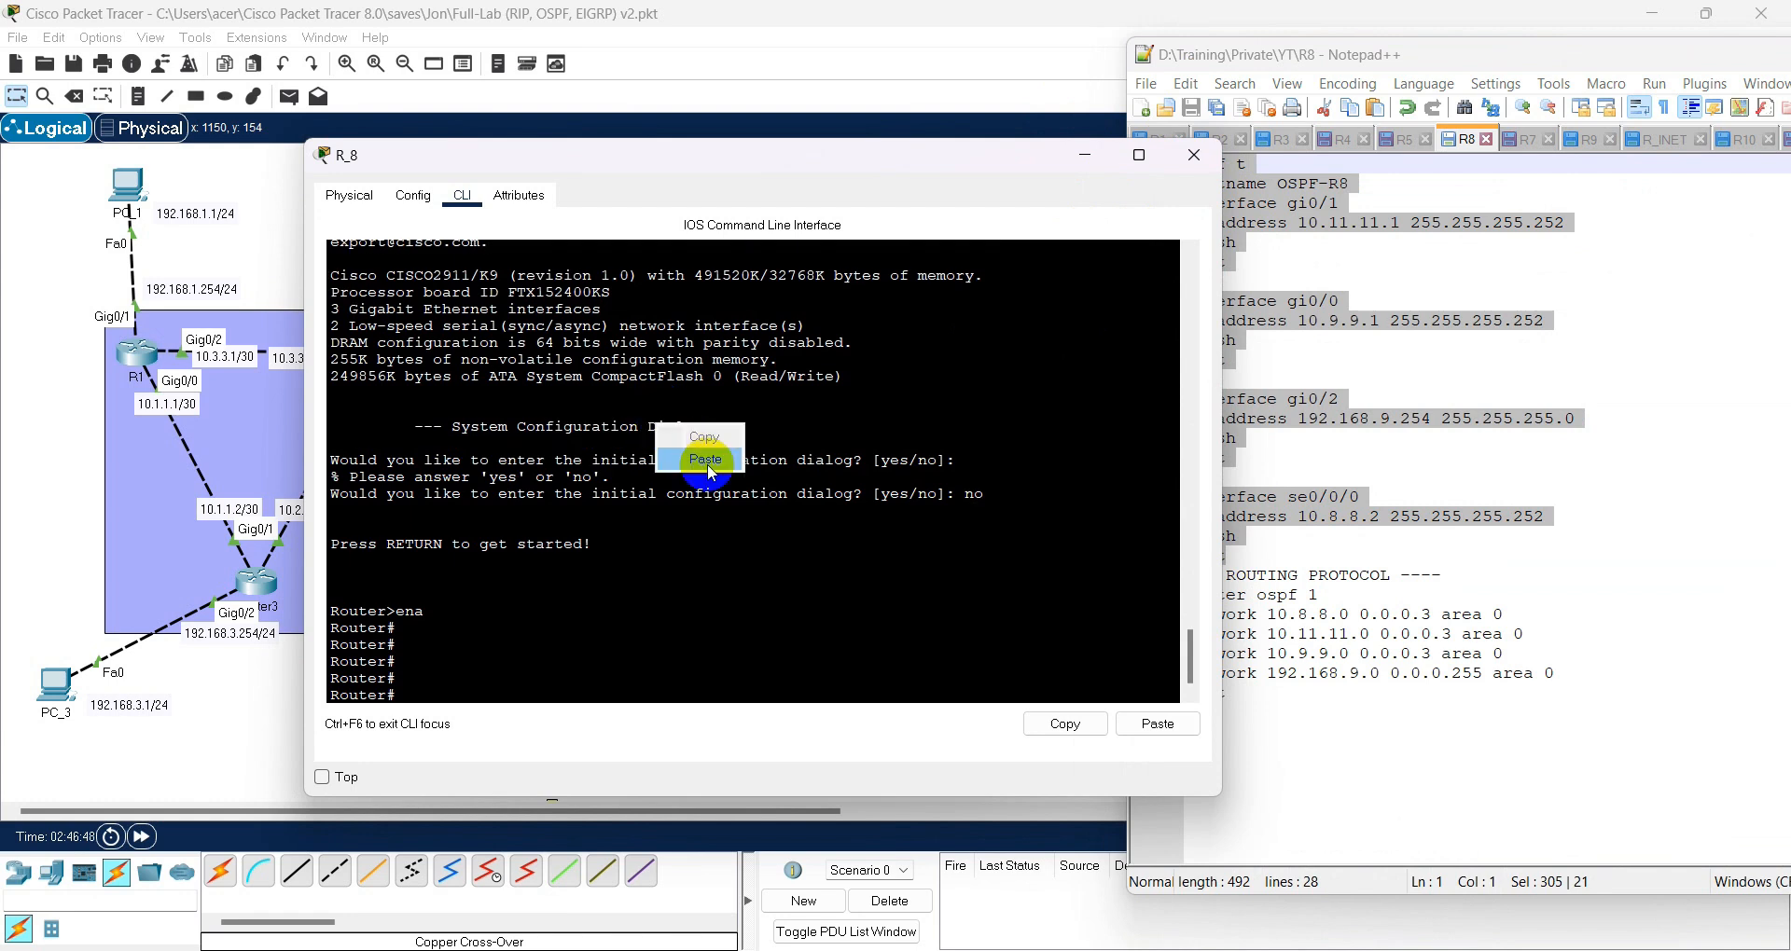
click(708, 461)
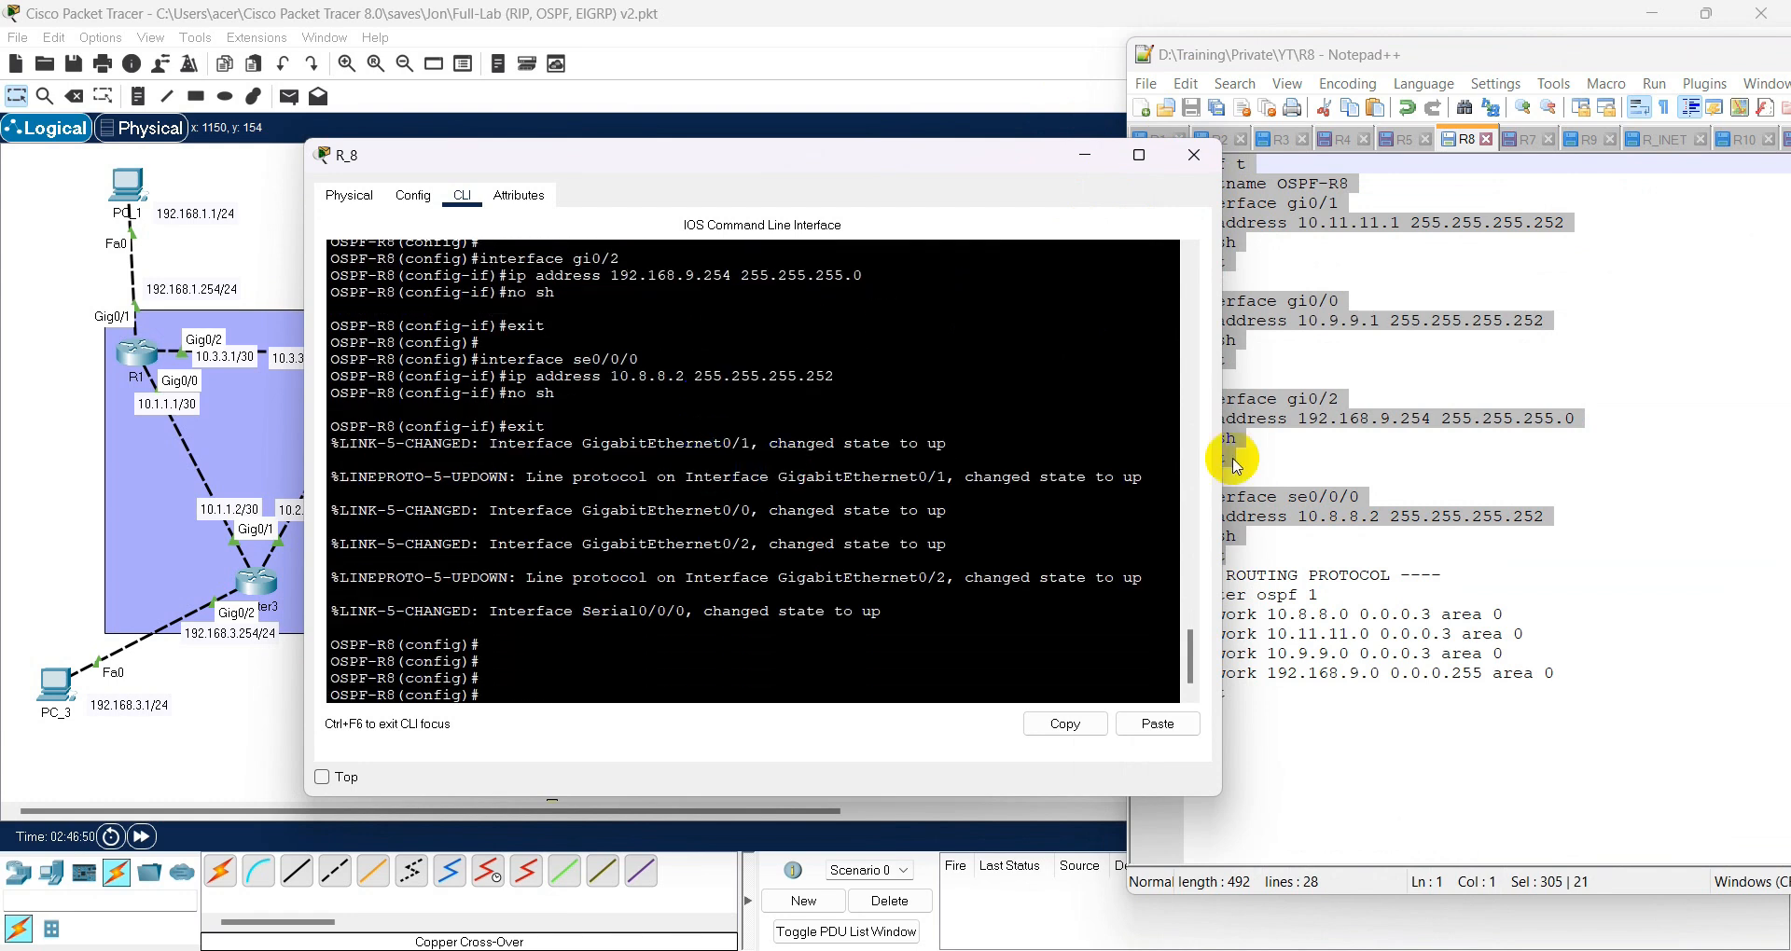
- Copy the router ospf 1 block with its four area 0 network statements from the R8 script and return to R_8's window
click(1372, 517)
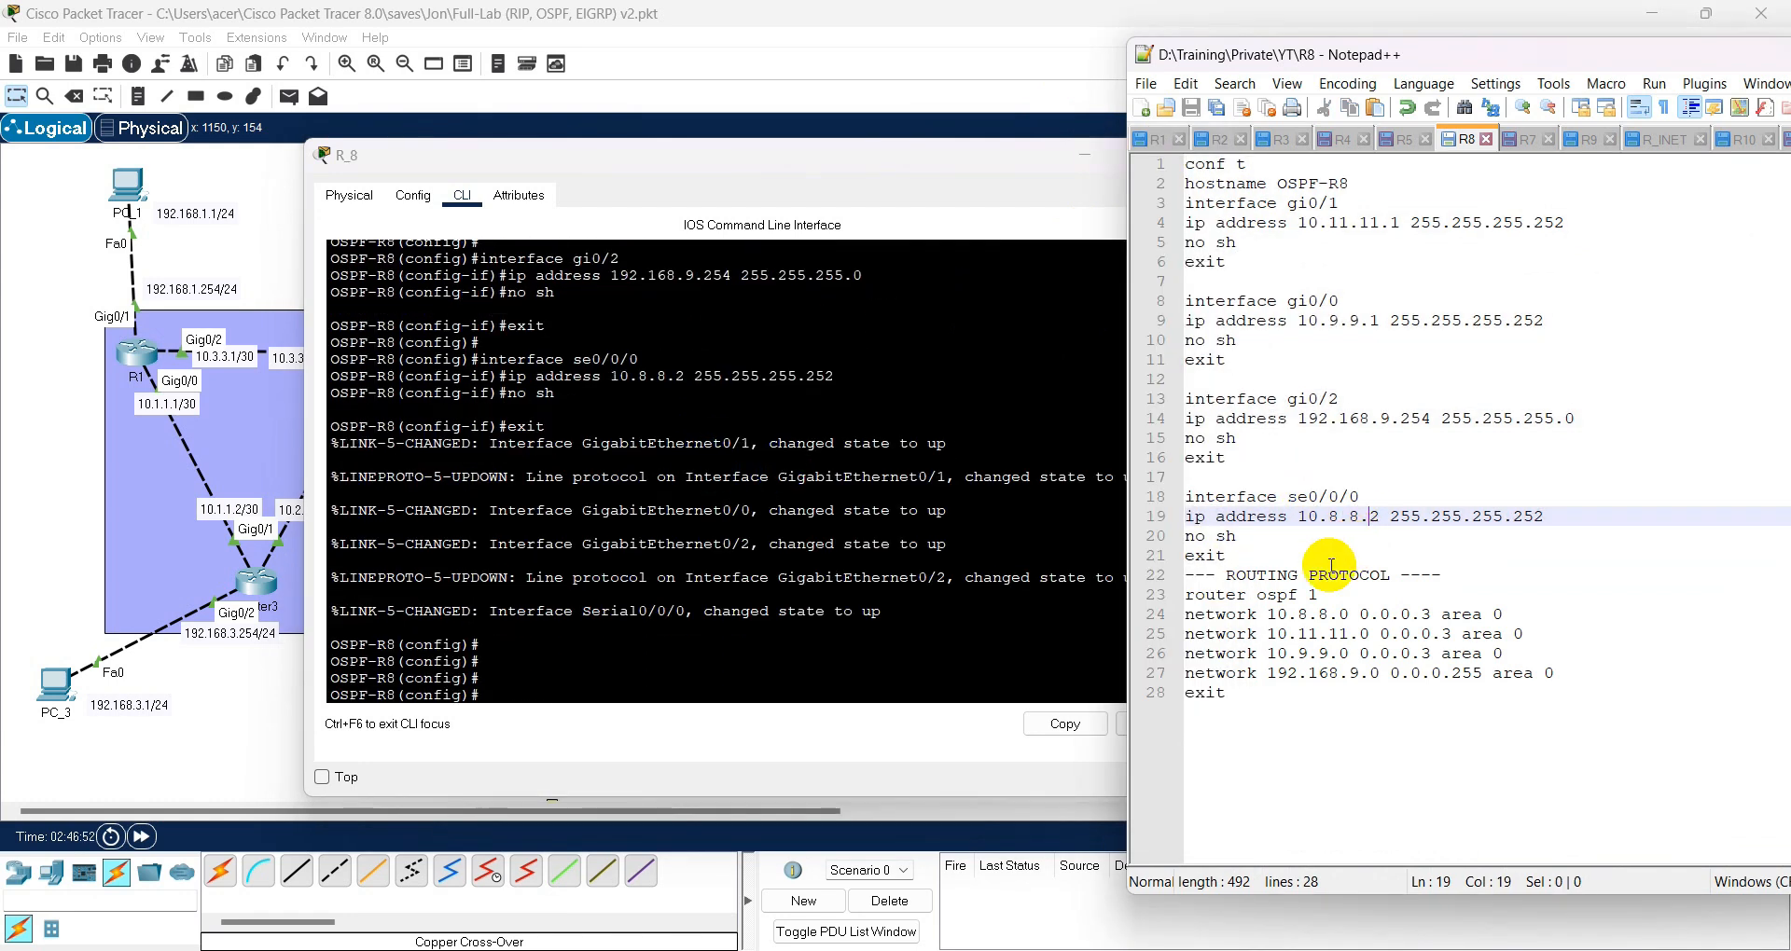
drag(1230, 695, 1150, 600)
right_click(1229, 599)
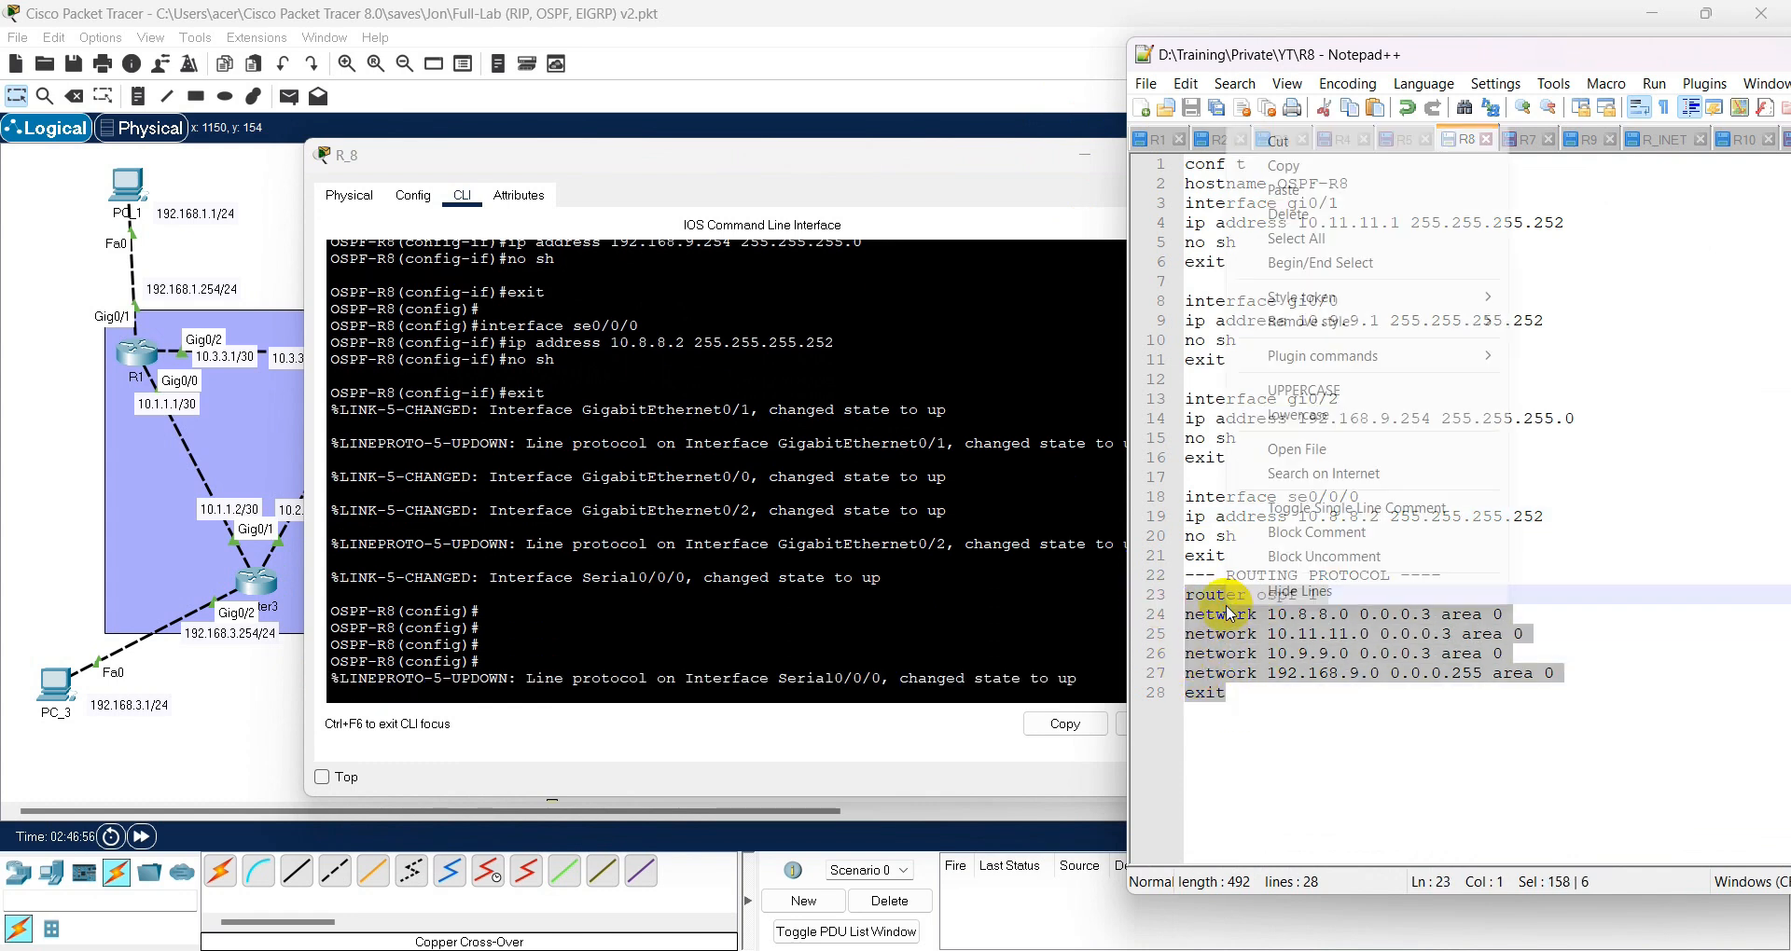
click(1286, 167)
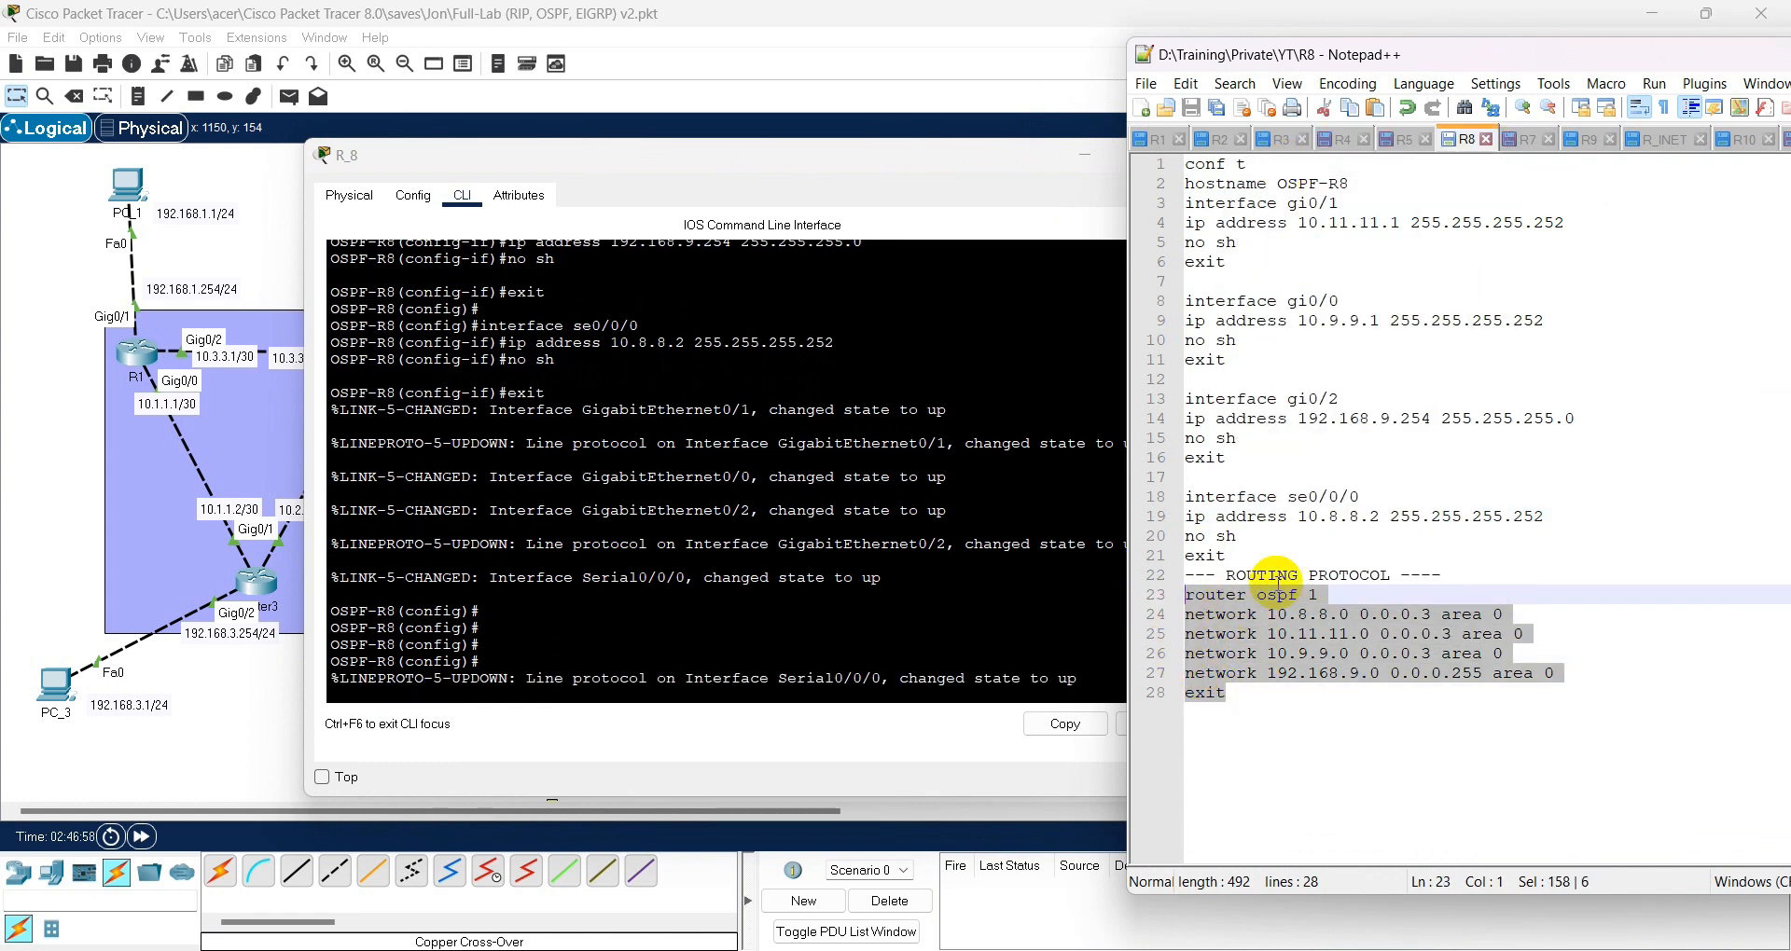
click(1285, 576)
click(935, 222)
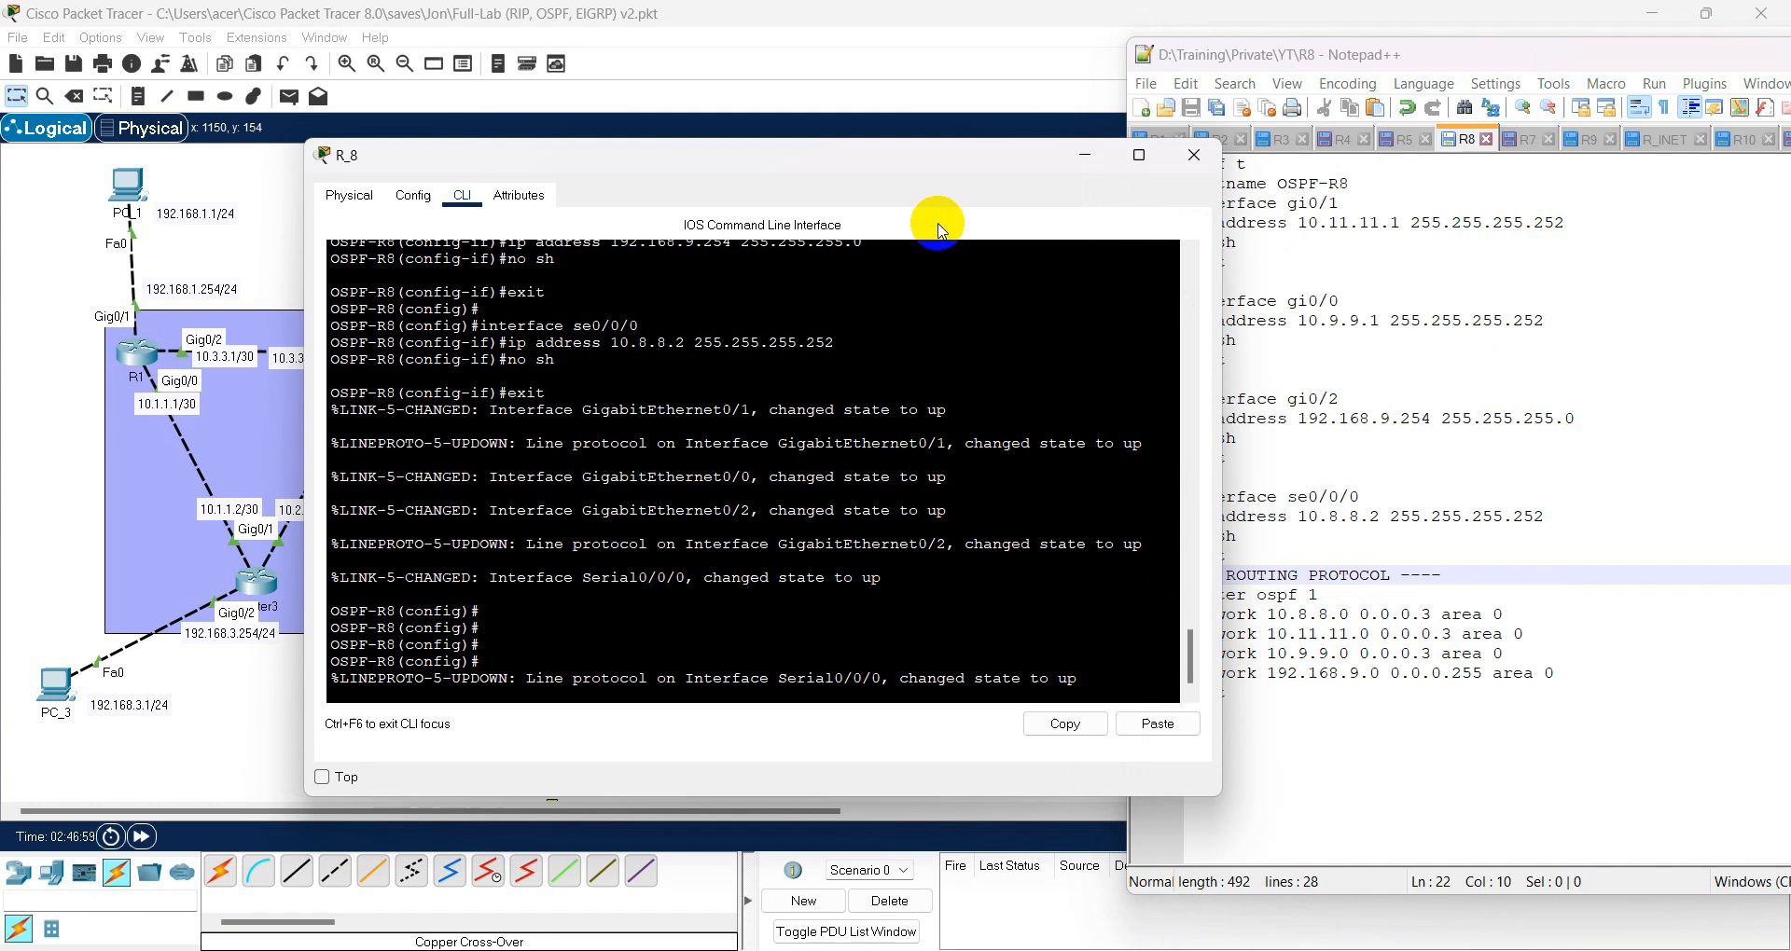
- Minimize R_8's window, place the R8 script beside the OSPF area, and examine its OSPF process ID and 10.8.8.0 network statement
click(1085, 154)
click(1462, 54)
drag(1462, 54, 1512, 65)
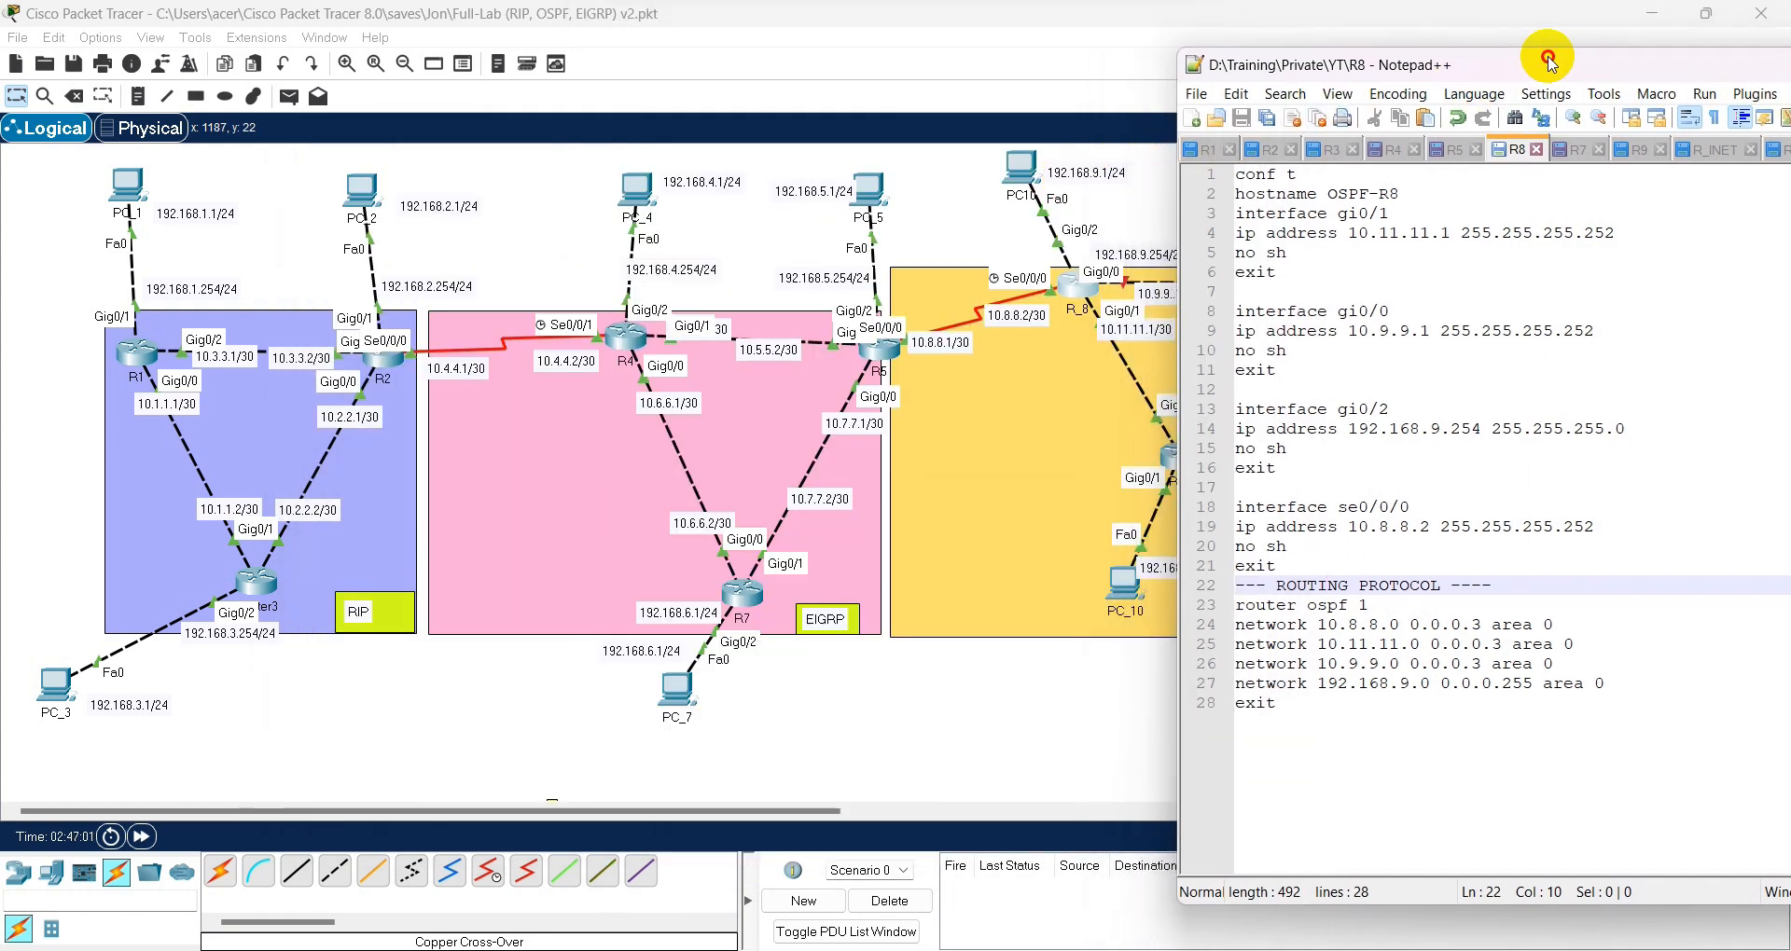
double_click(1360, 606)
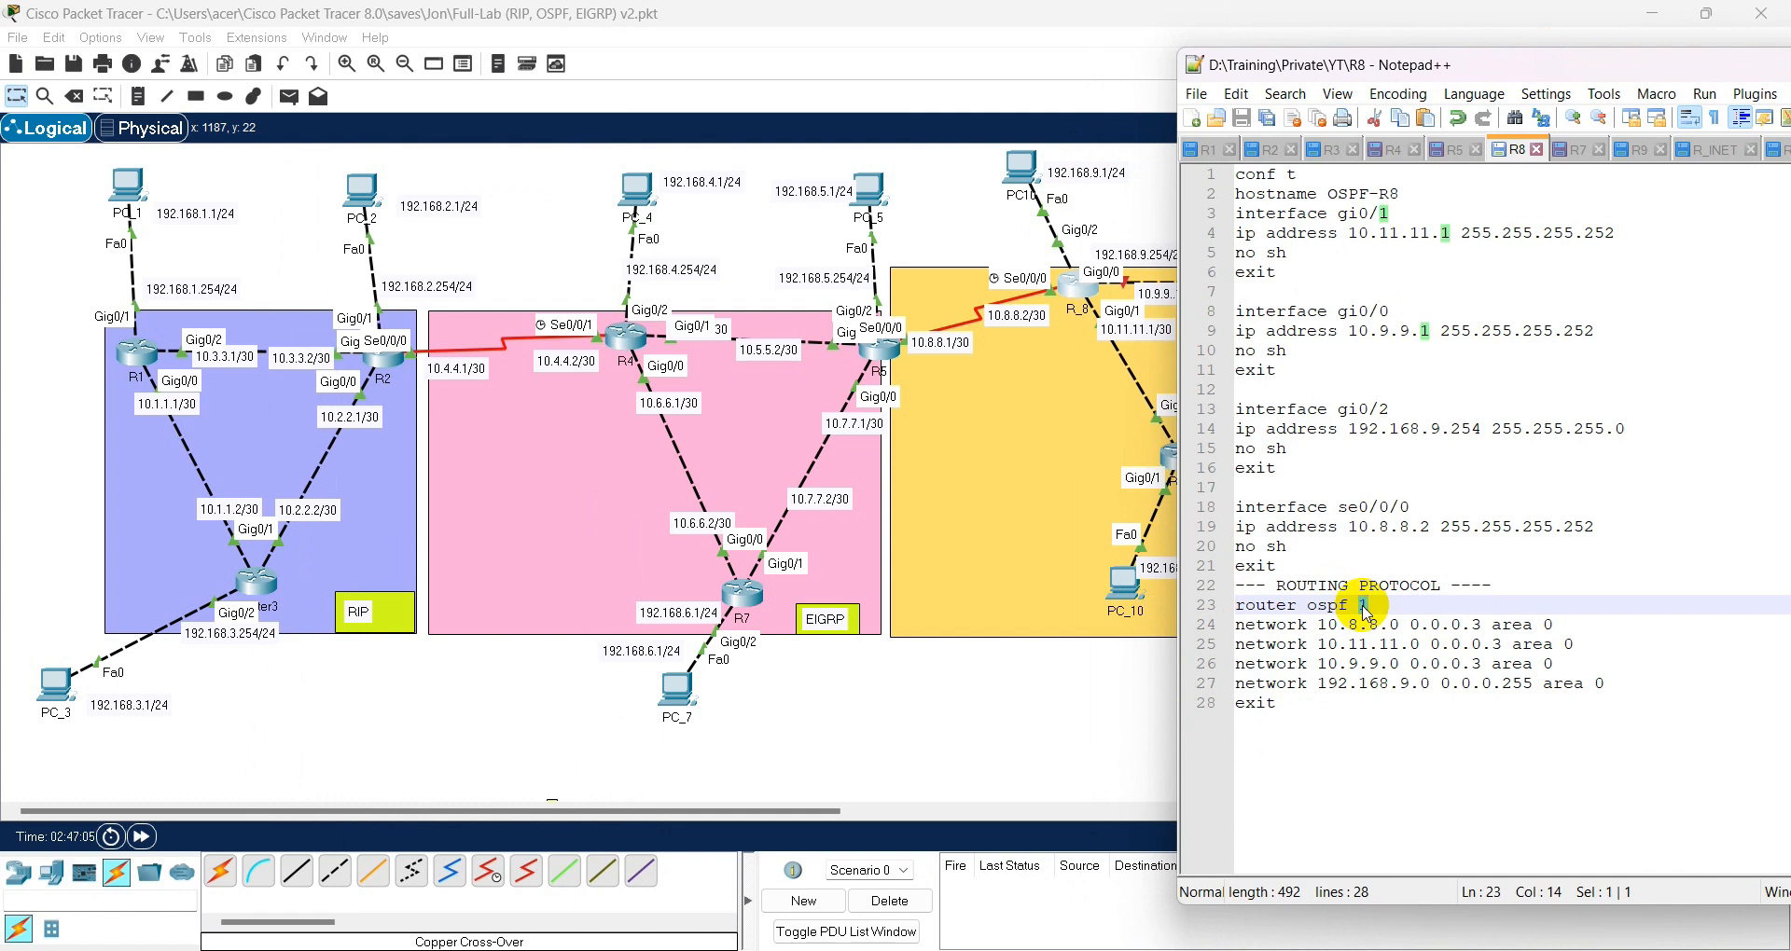
drag(1393, 79, 278, 110)
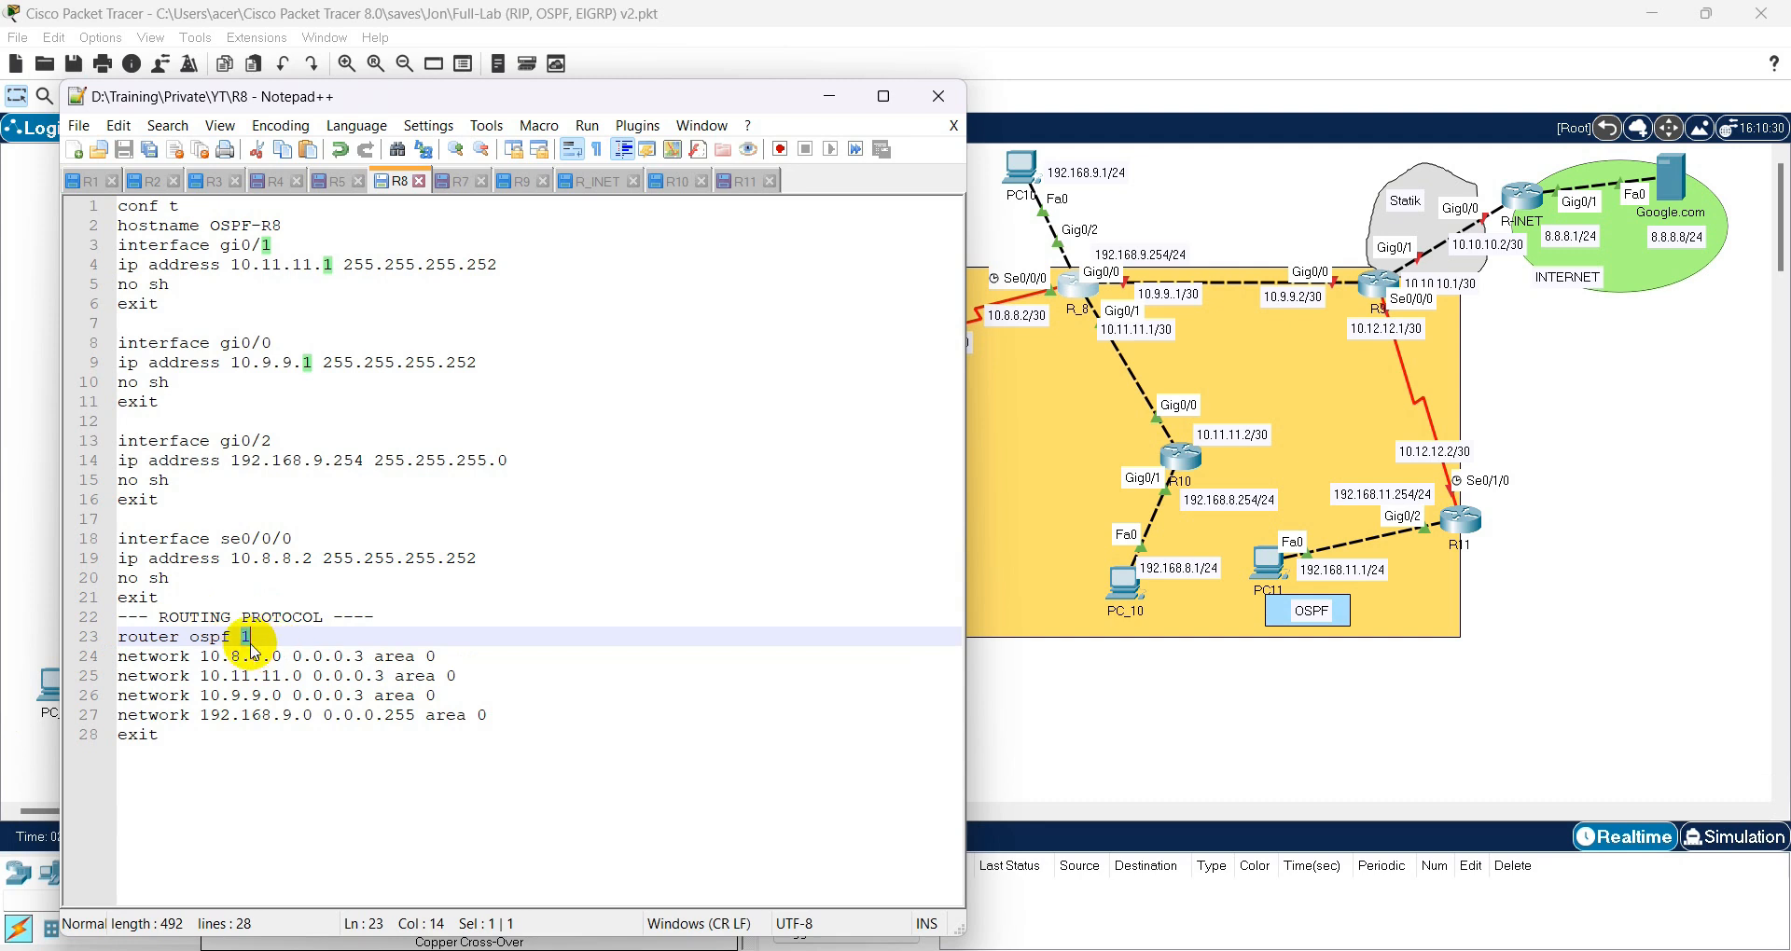
click(253, 638)
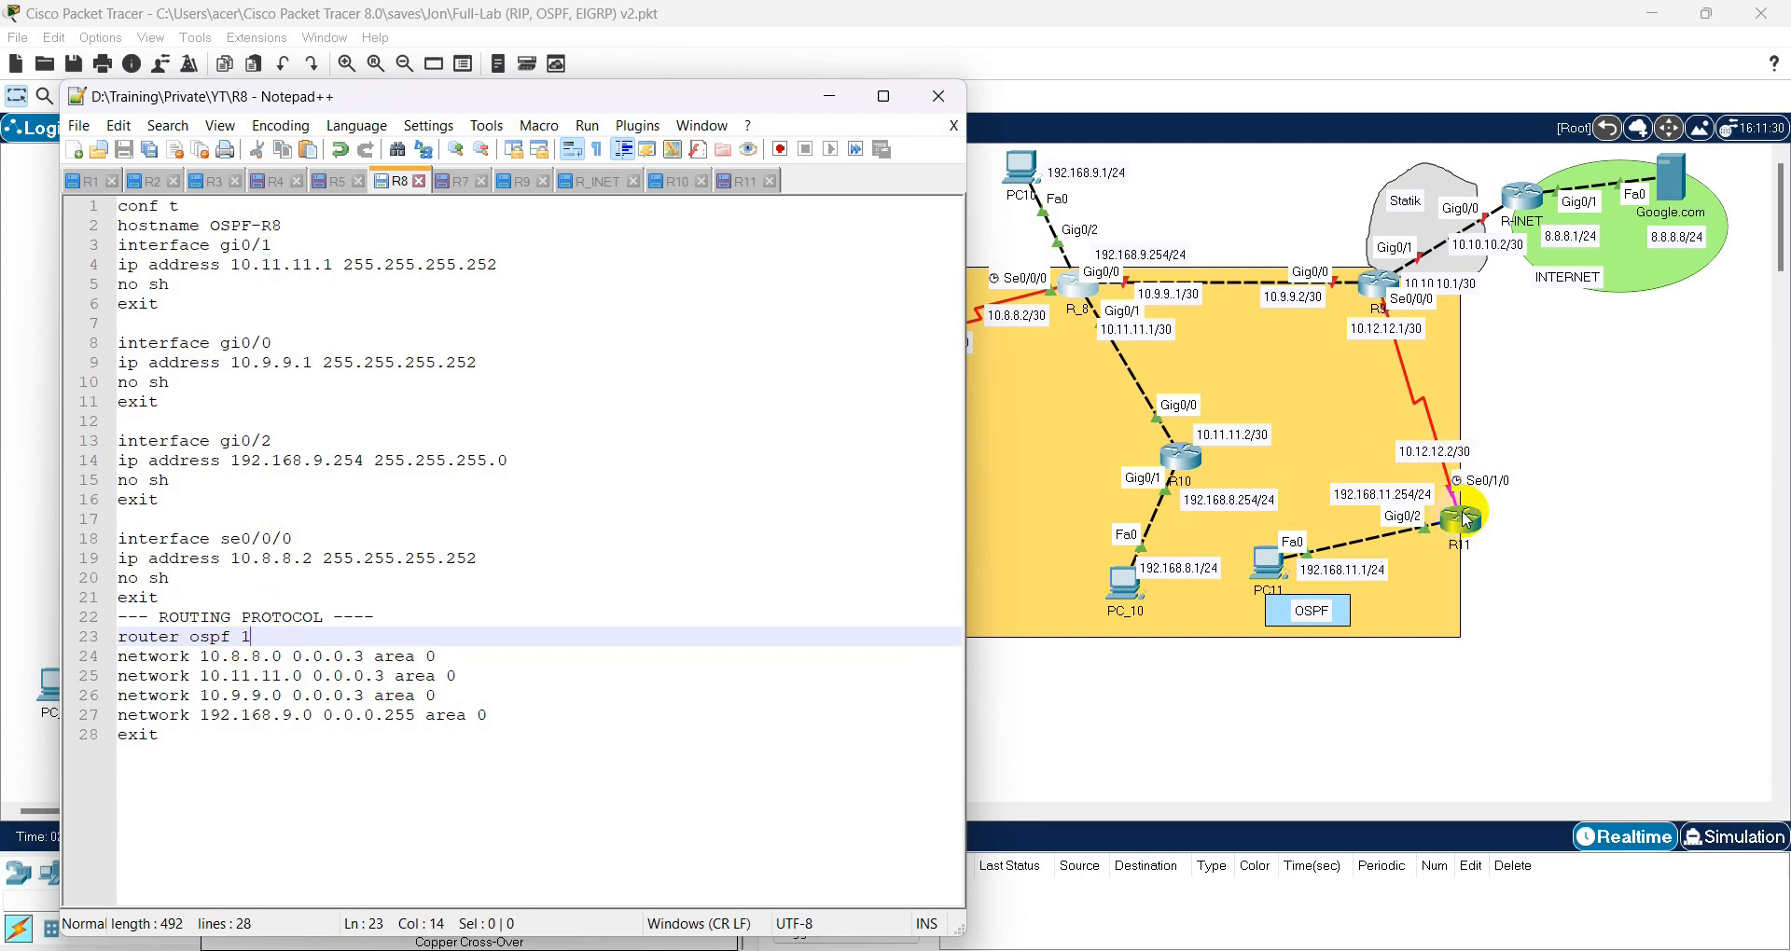
click(248, 638)
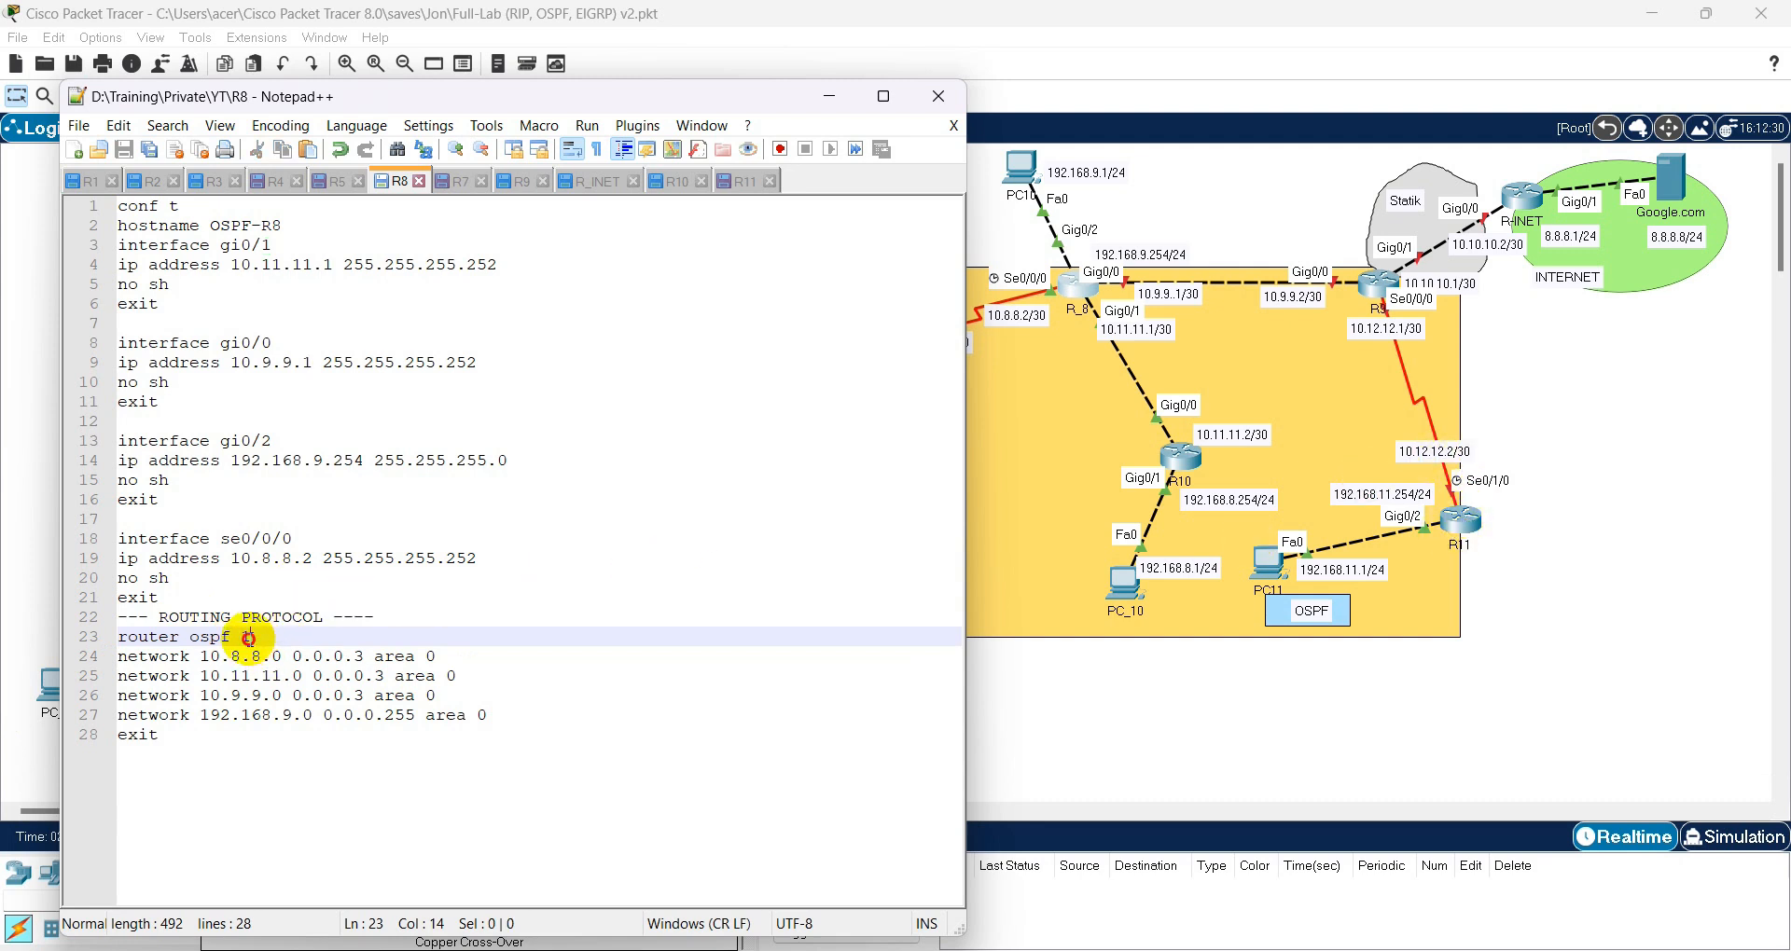
double_click(243, 656)
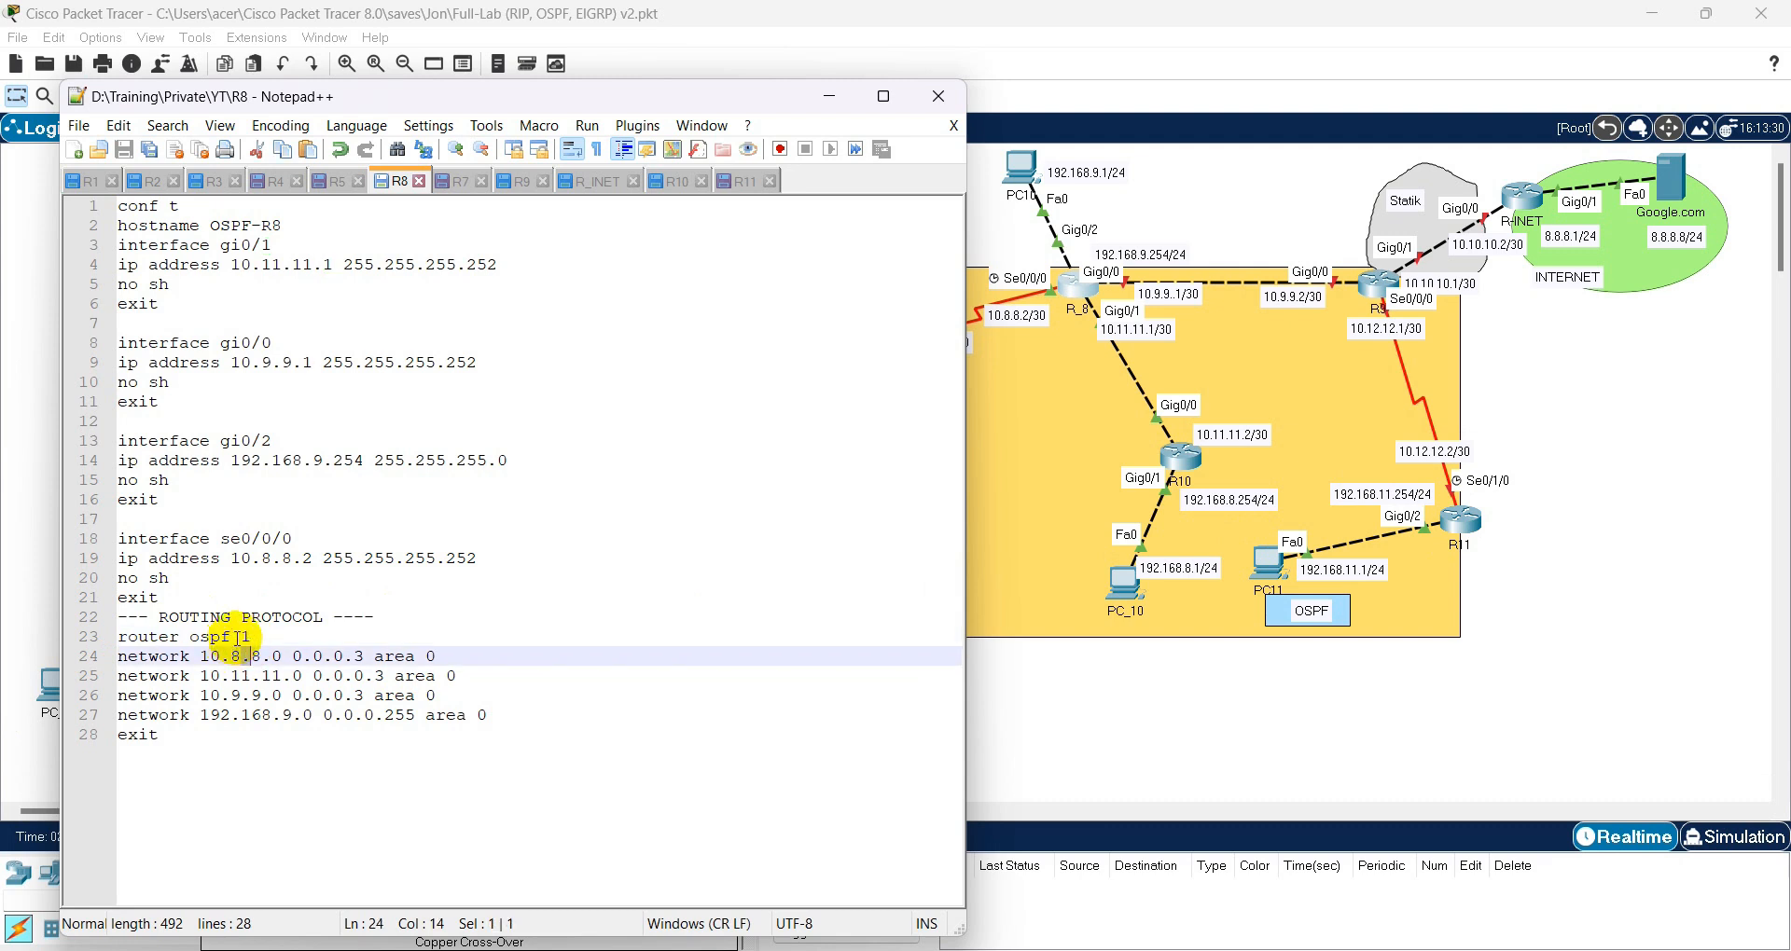
- Examine the 10.8.8.0 and neighbouring network statements in the R8 script, and compare them with the R5 to R_8 link on the topology
click(451, 696)
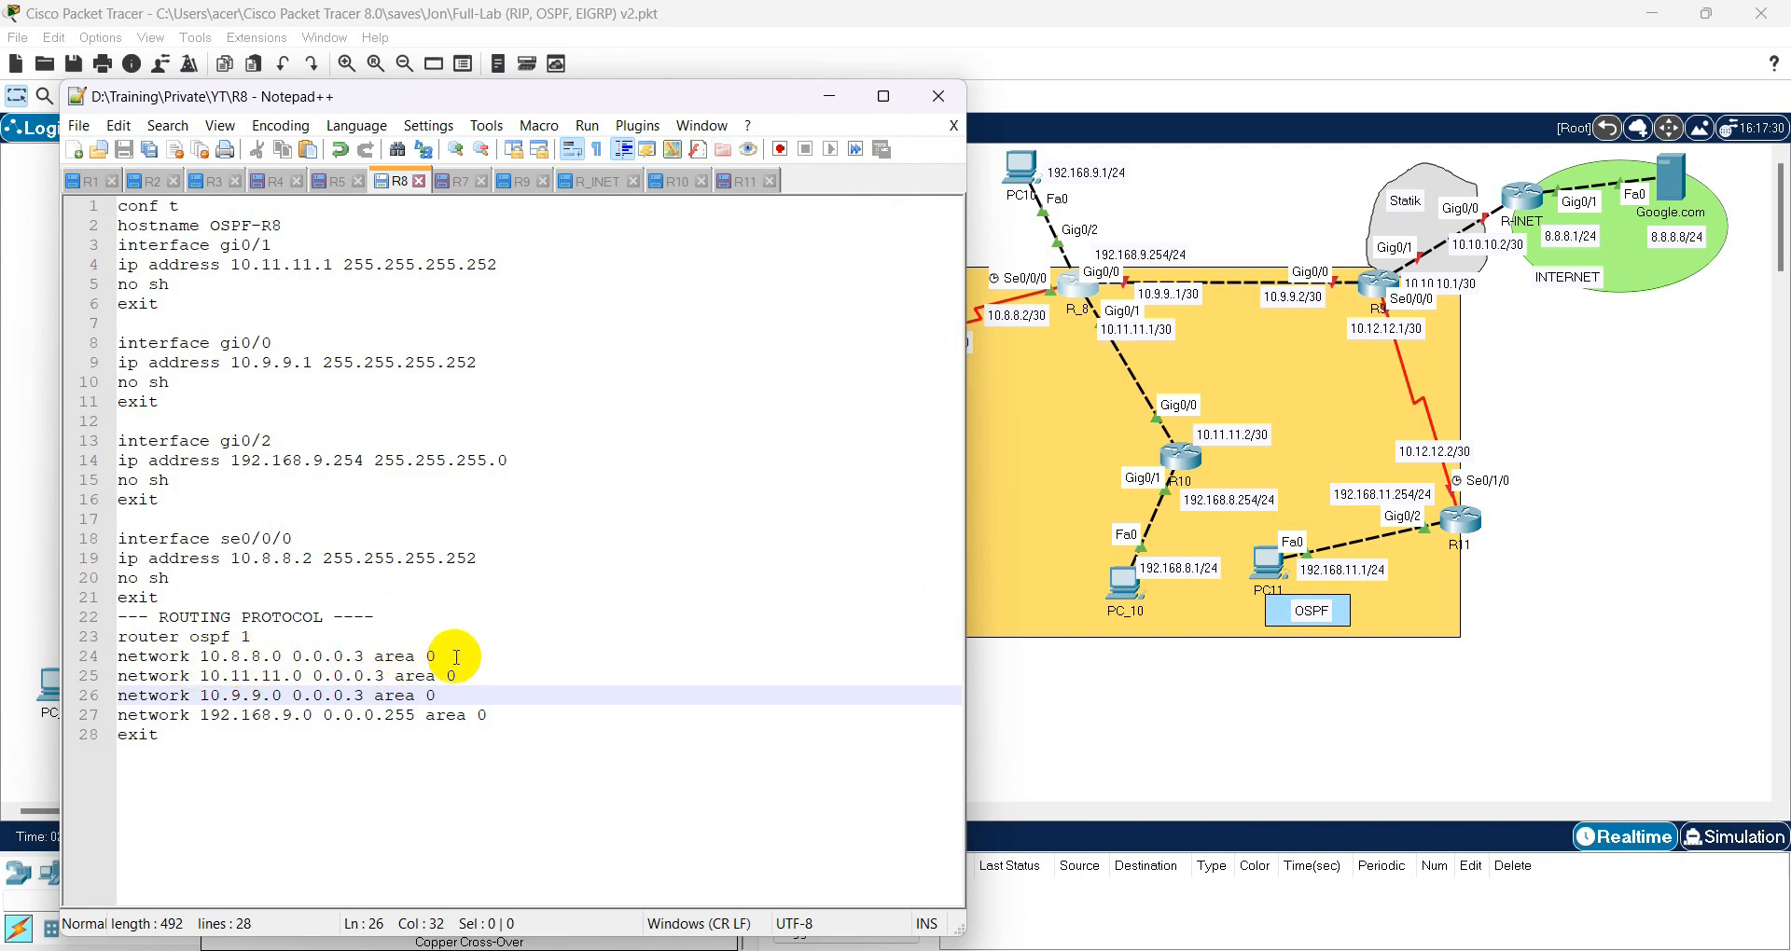
drag(457, 656, 107, 667)
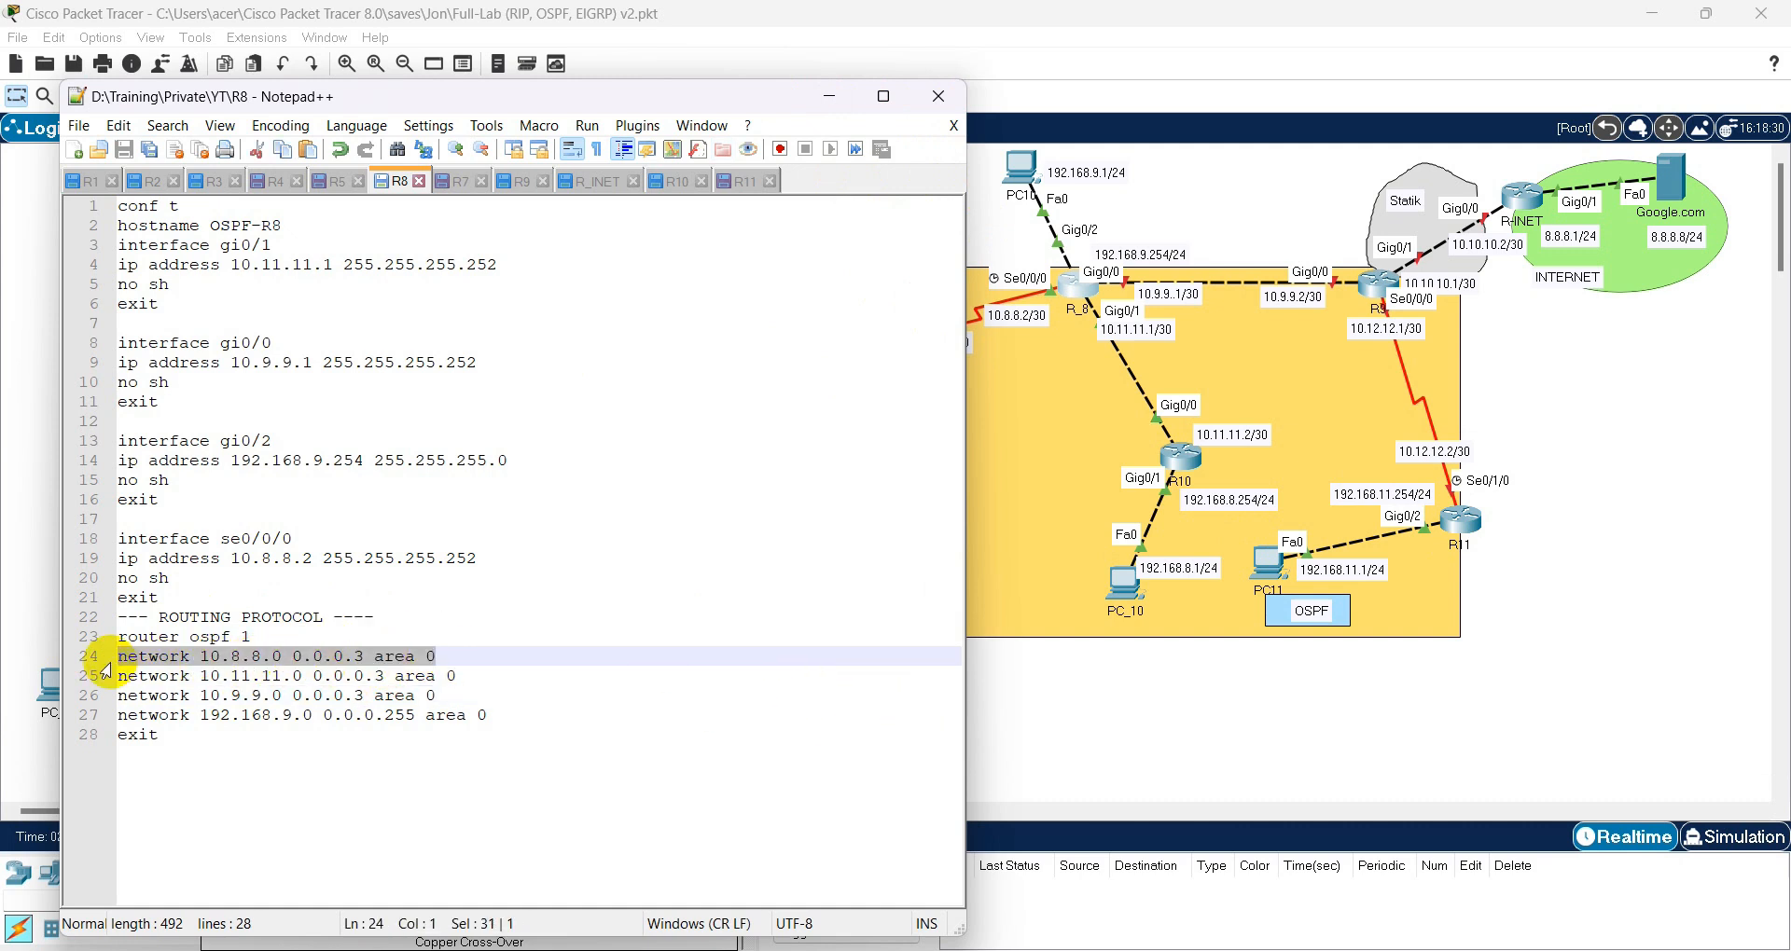
click(1039, 743)
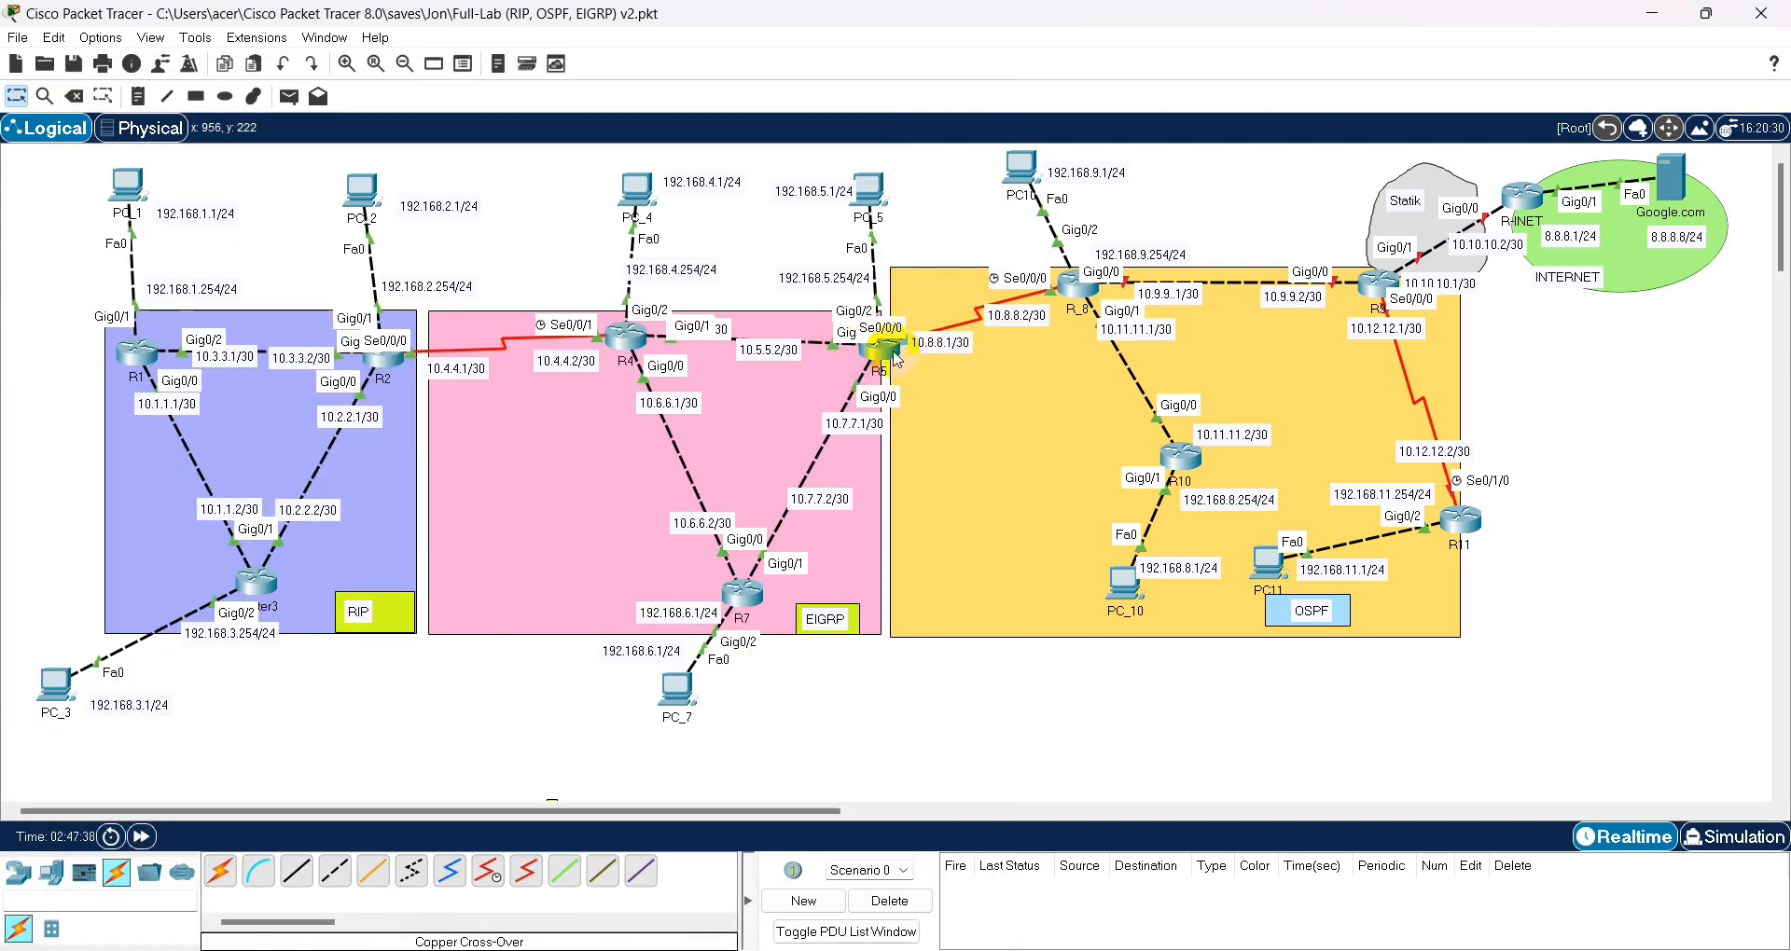
mouse_move(893, 357)
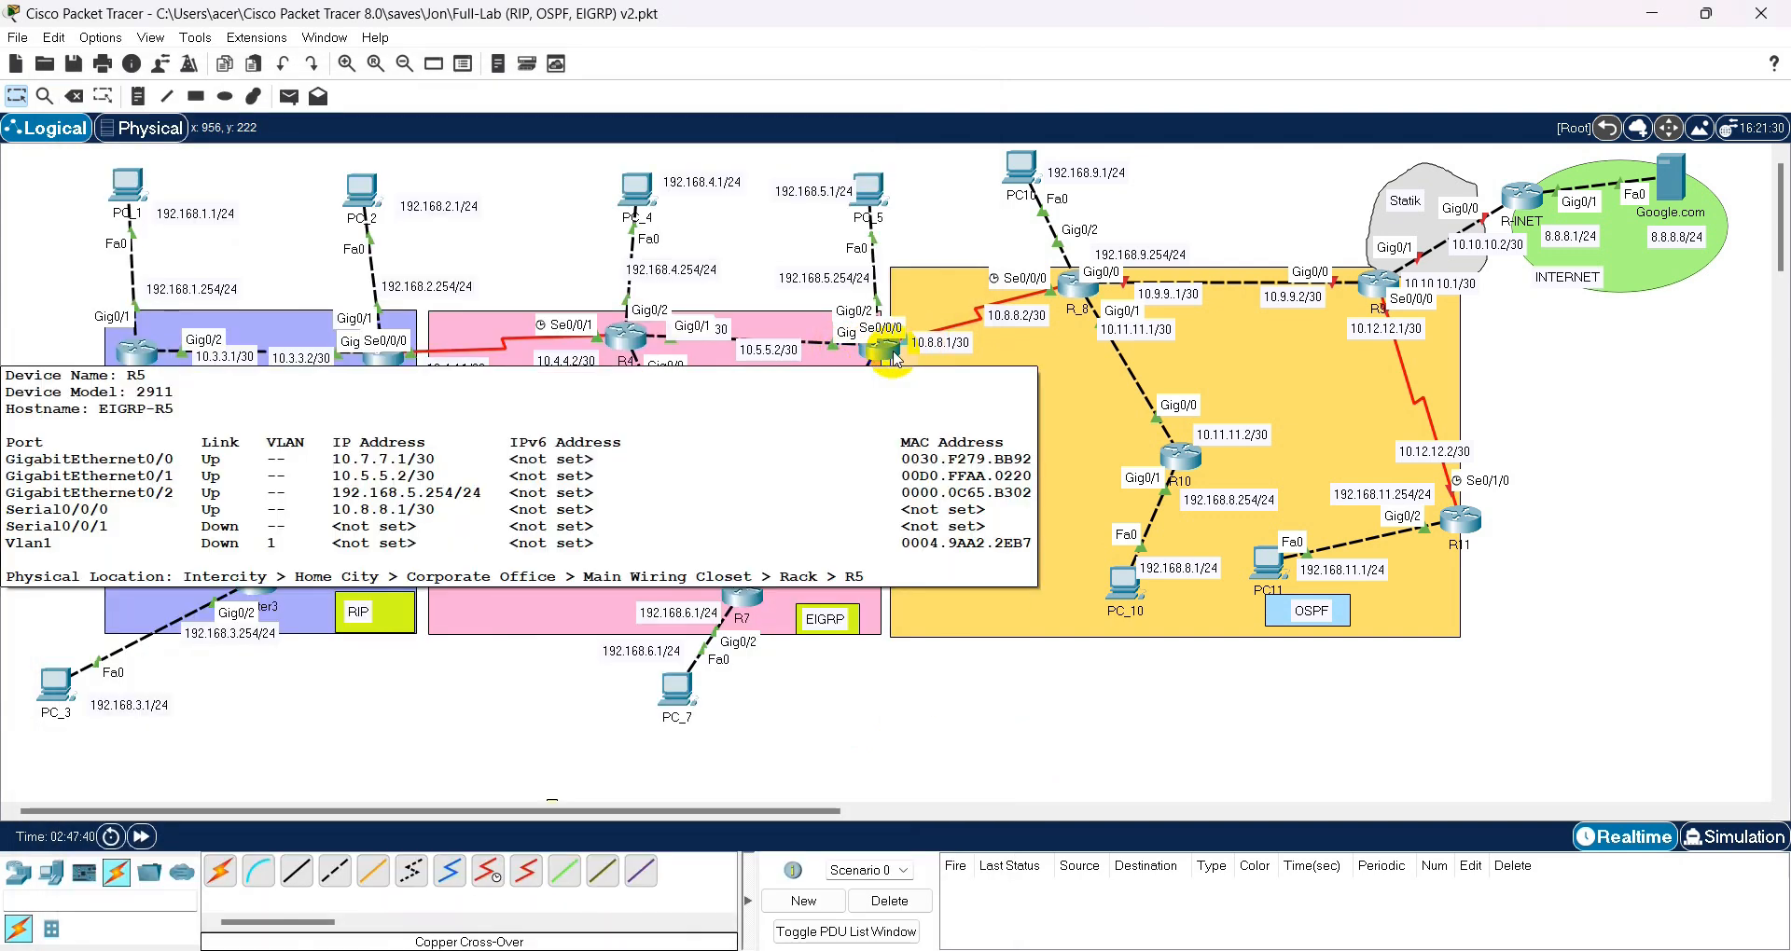
mouse_move(1072, 287)
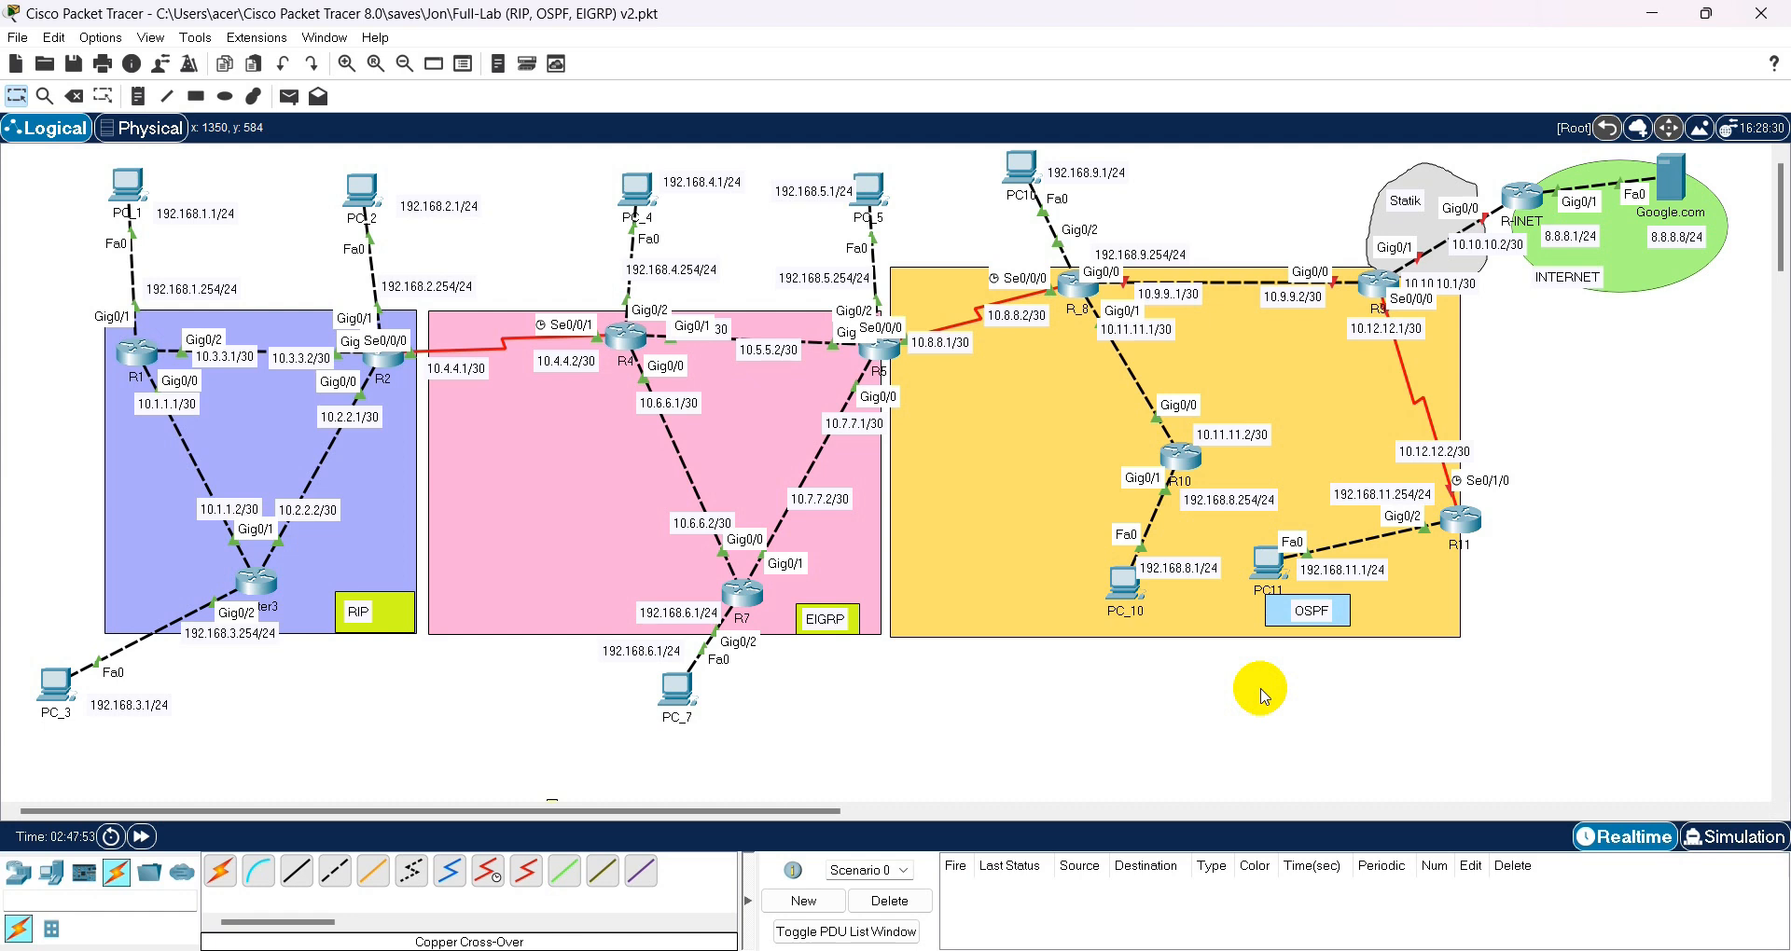
- Switch to Paint and discard the annotated topology picture, leaving a blank canvas
click(1307, 950)
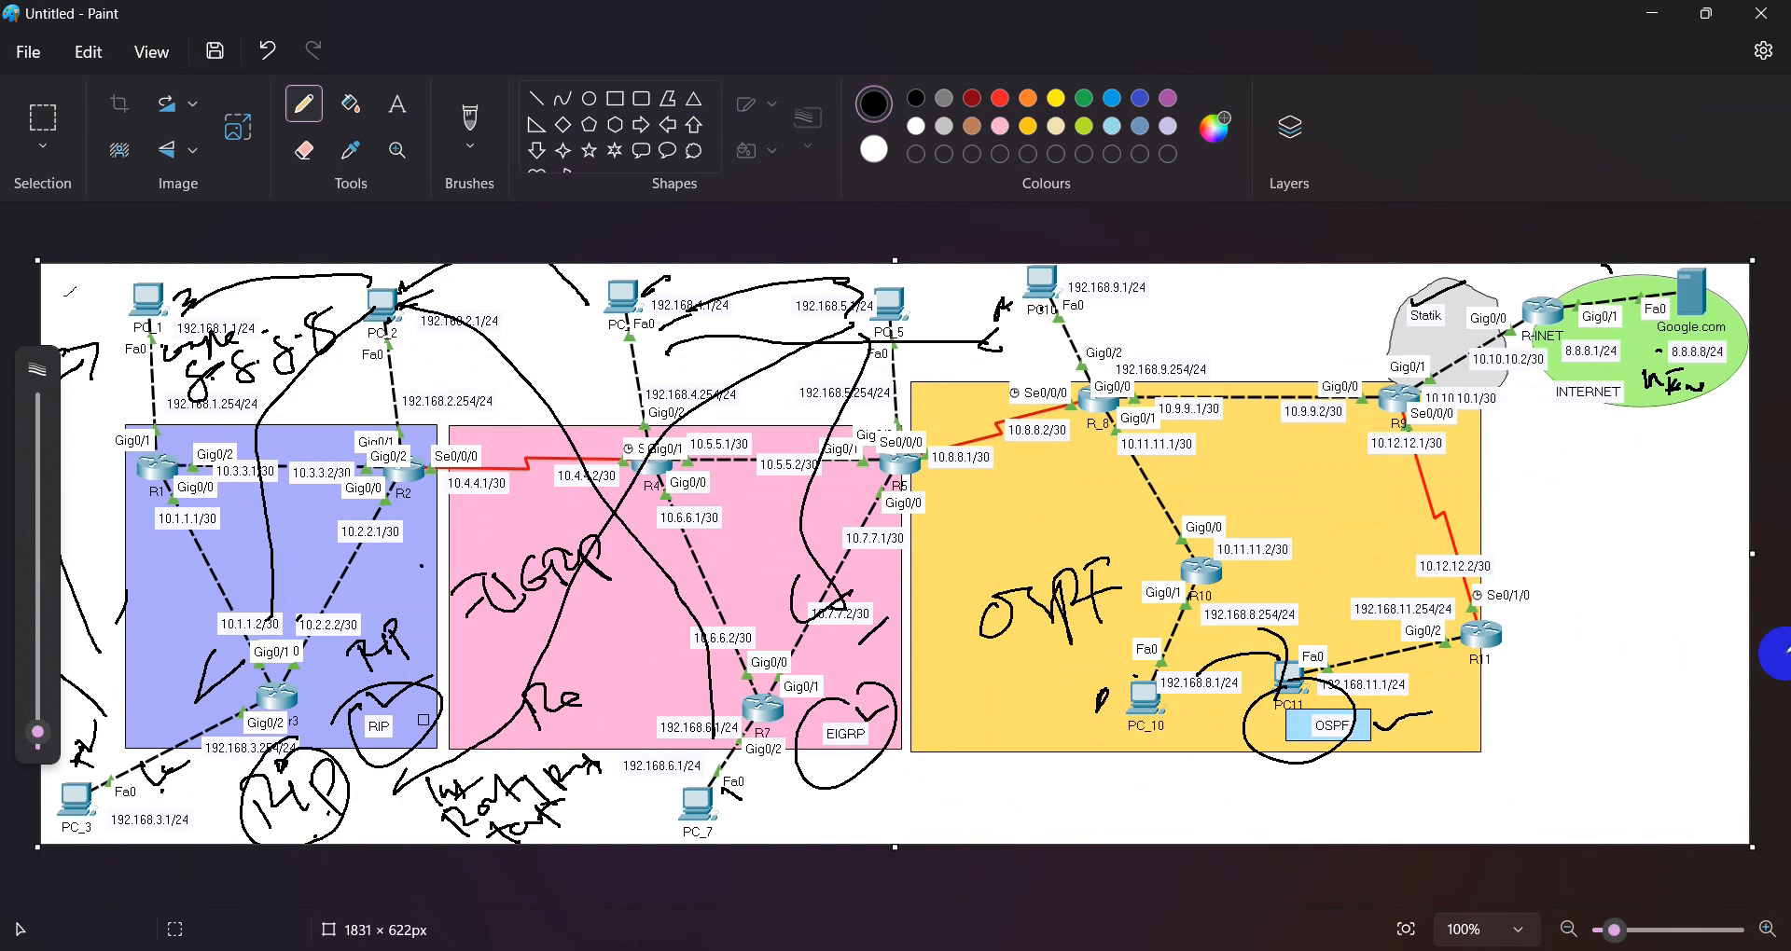
key(alt+F4)
key(Tab)
key(Return)
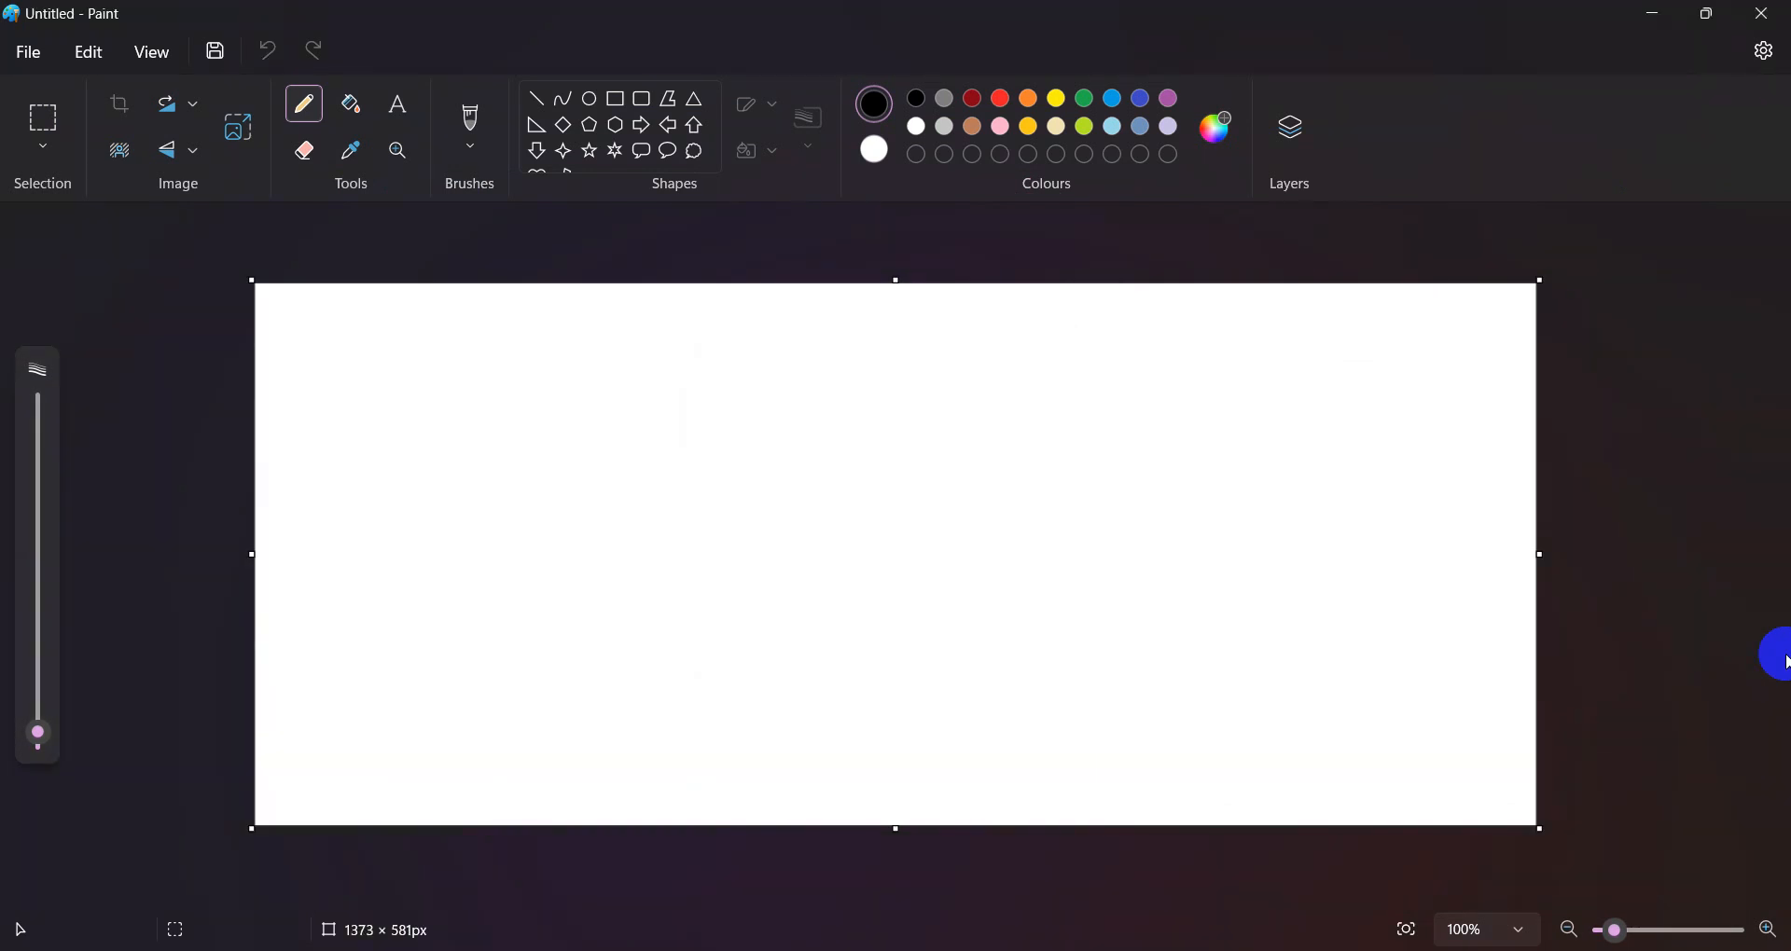
- Sketch two circled routers labelled R1 and R2, joined by a double-headed link with a kink in its middle
mouse_move(510, 377)
mouse_down()
mouse_move(564, 395)
mouse_move(443, 369)
mouse_up()
drag(555, 378, 489, 474)
mouse_move(473, 404)
mouse_down()
mouse_move(527, 469)
mouse_move(498, 559)
mouse_up()
drag(473, 503, 555, 547)
mouse_move(928, 371)
mouse_down()
mouse_move(926, 350)
mouse_move(946, 426)
mouse_up()
mouse_move(959, 369)
mouse_down()
mouse_move(984, 436)
mouse_move(970, 527)
mouse_up()
drag(948, 457, 1020, 492)
drag(1008, 468, 1034, 498)
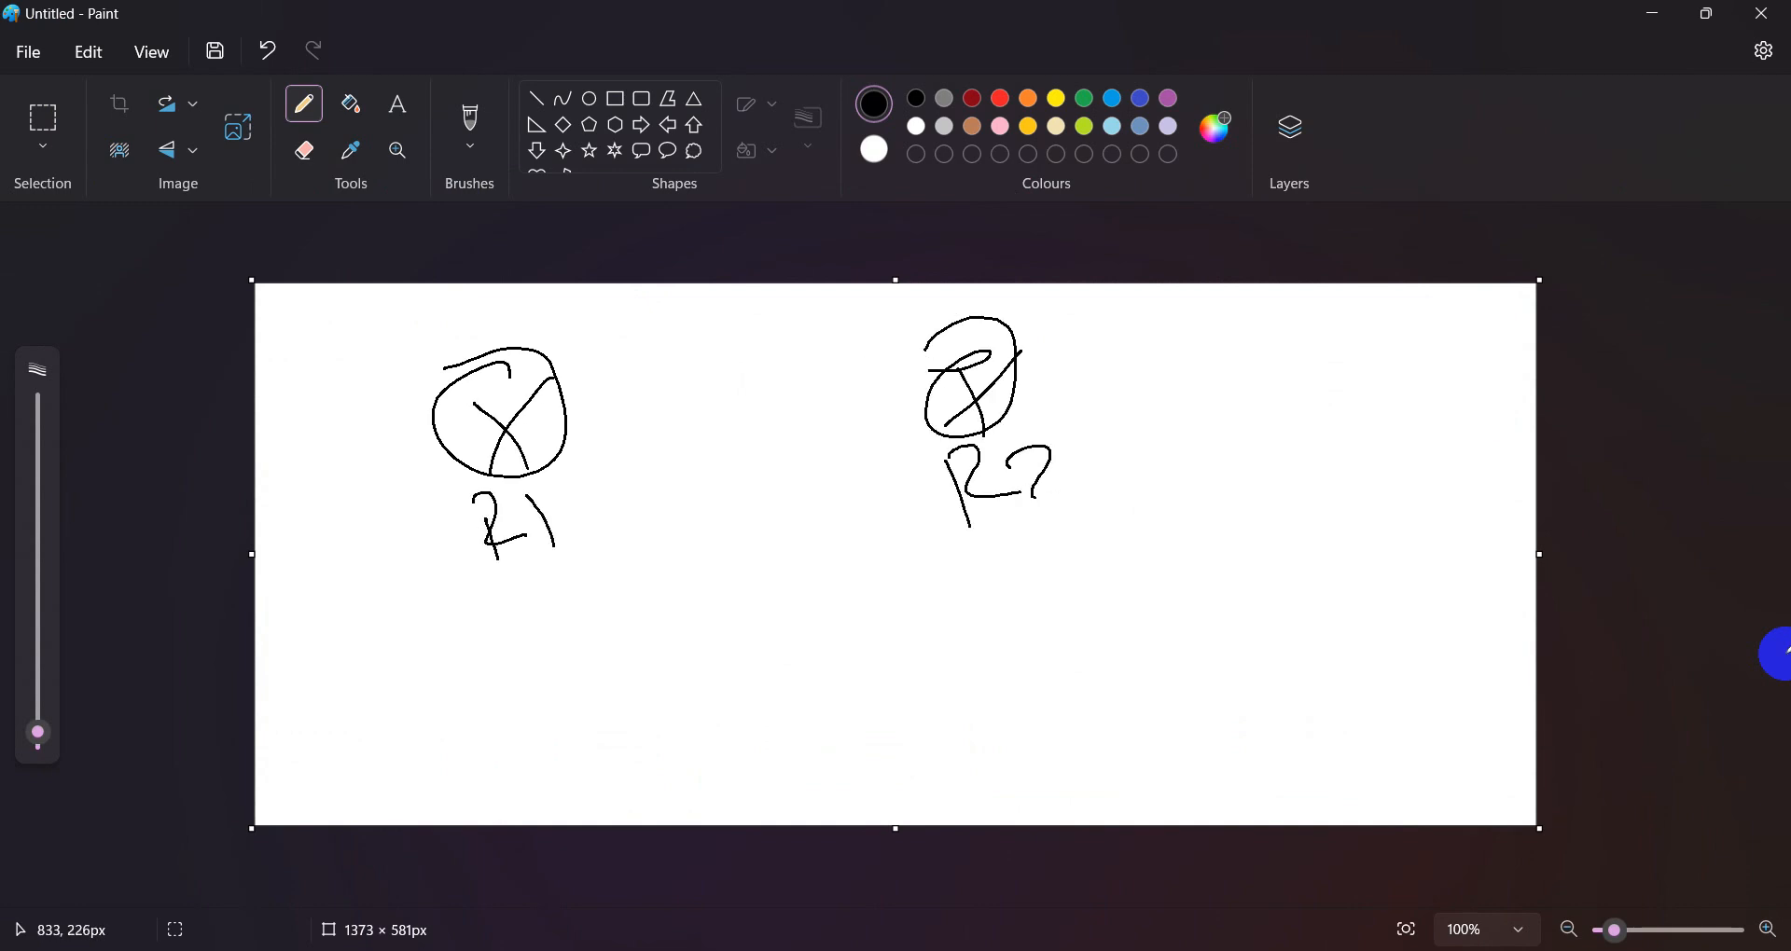
mouse_move(582, 446)
mouse_down()
mouse_move(746, 410)
mouse_move(919, 409)
mouse_move(887, 436)
mouse_up()
drag(602, 431, 616, 472)
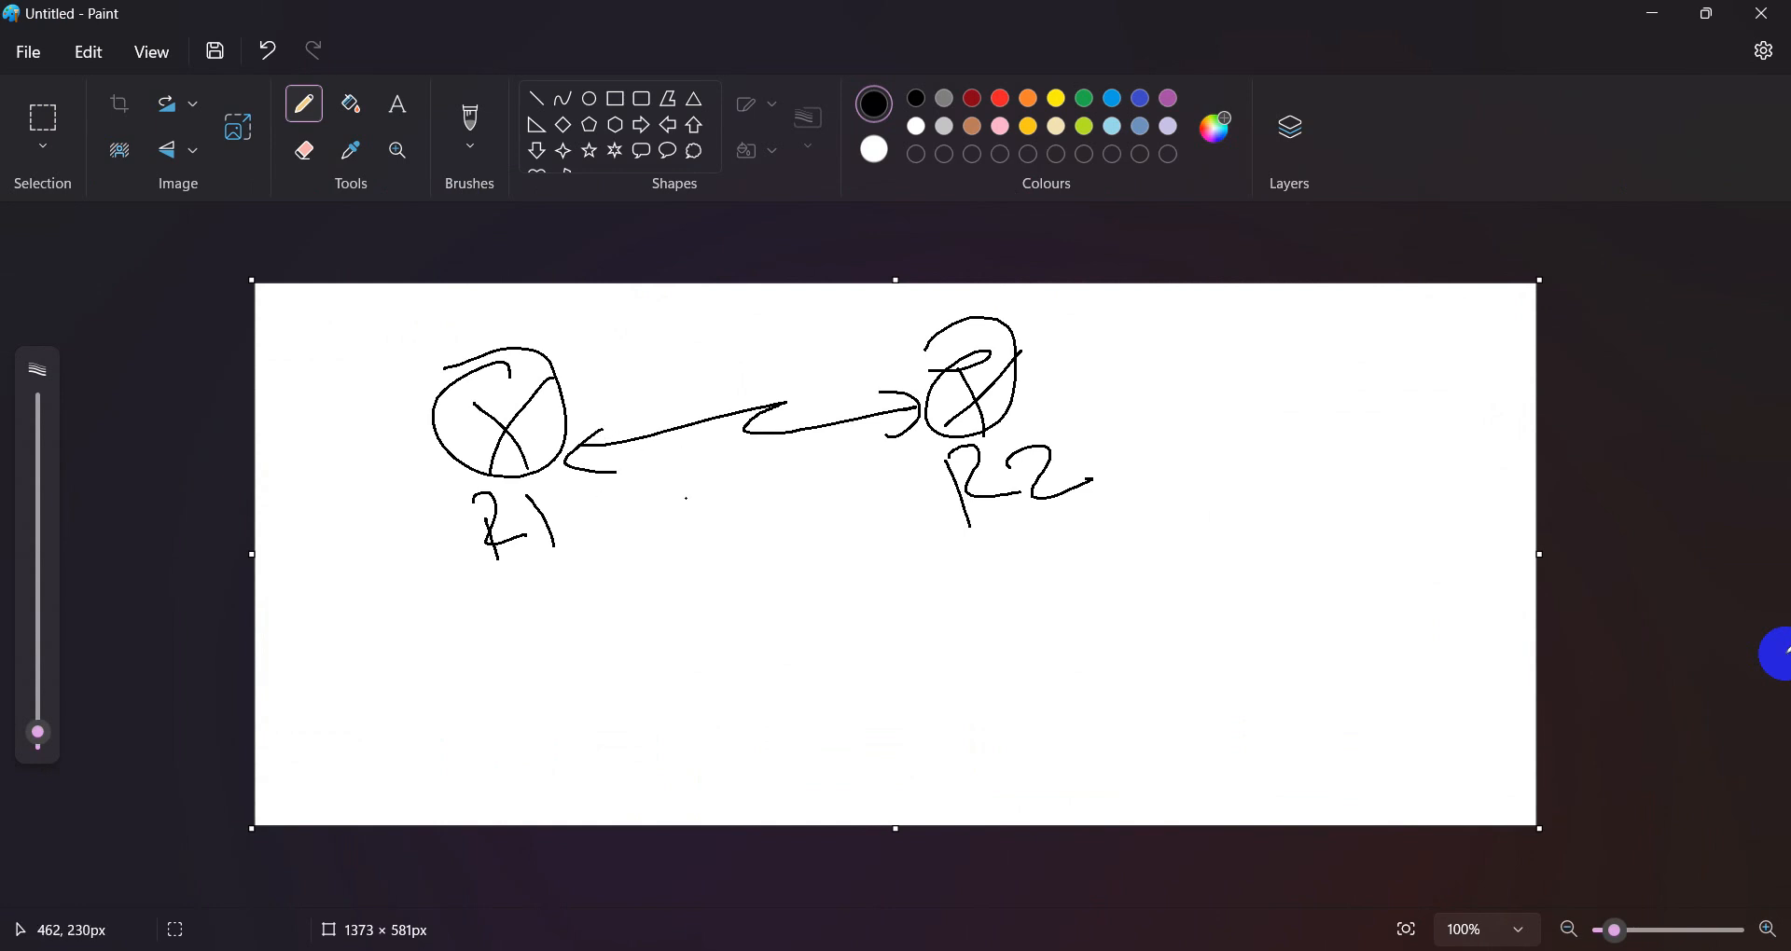
- Label both ends of the R1–R2 link area 0, note area 1 below R2, and cross out arrows between mismatched areas
drag(600, 509, 723, 496)
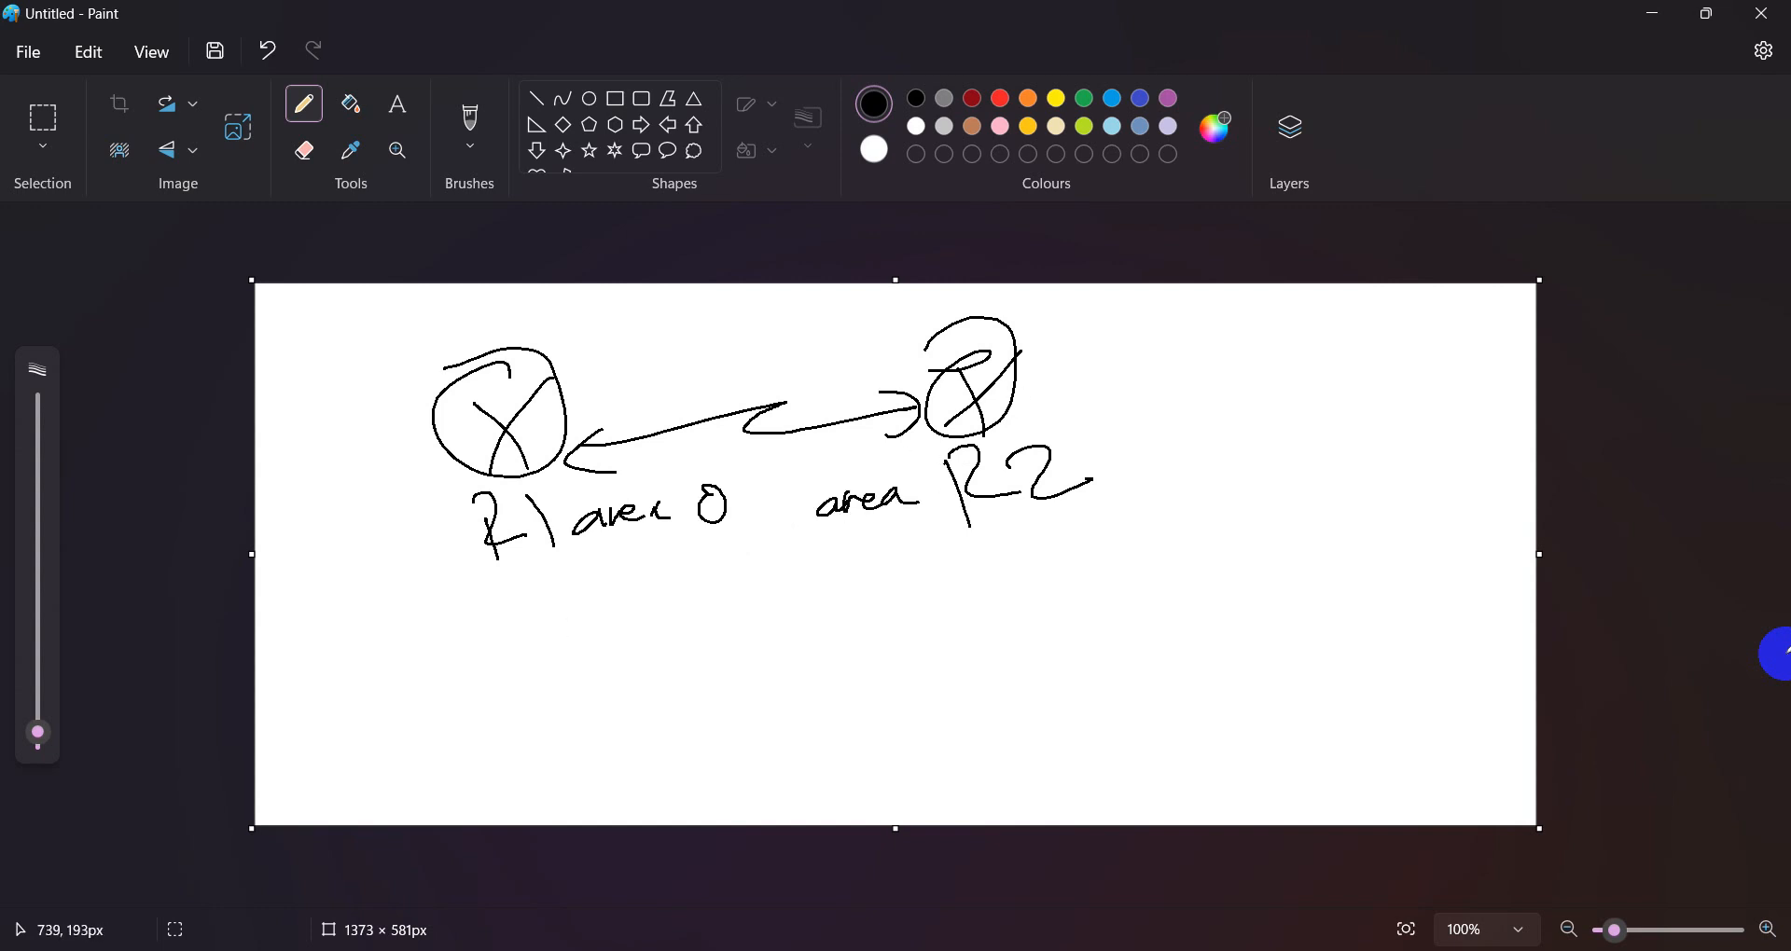
drag(929, 489, 919, 494)
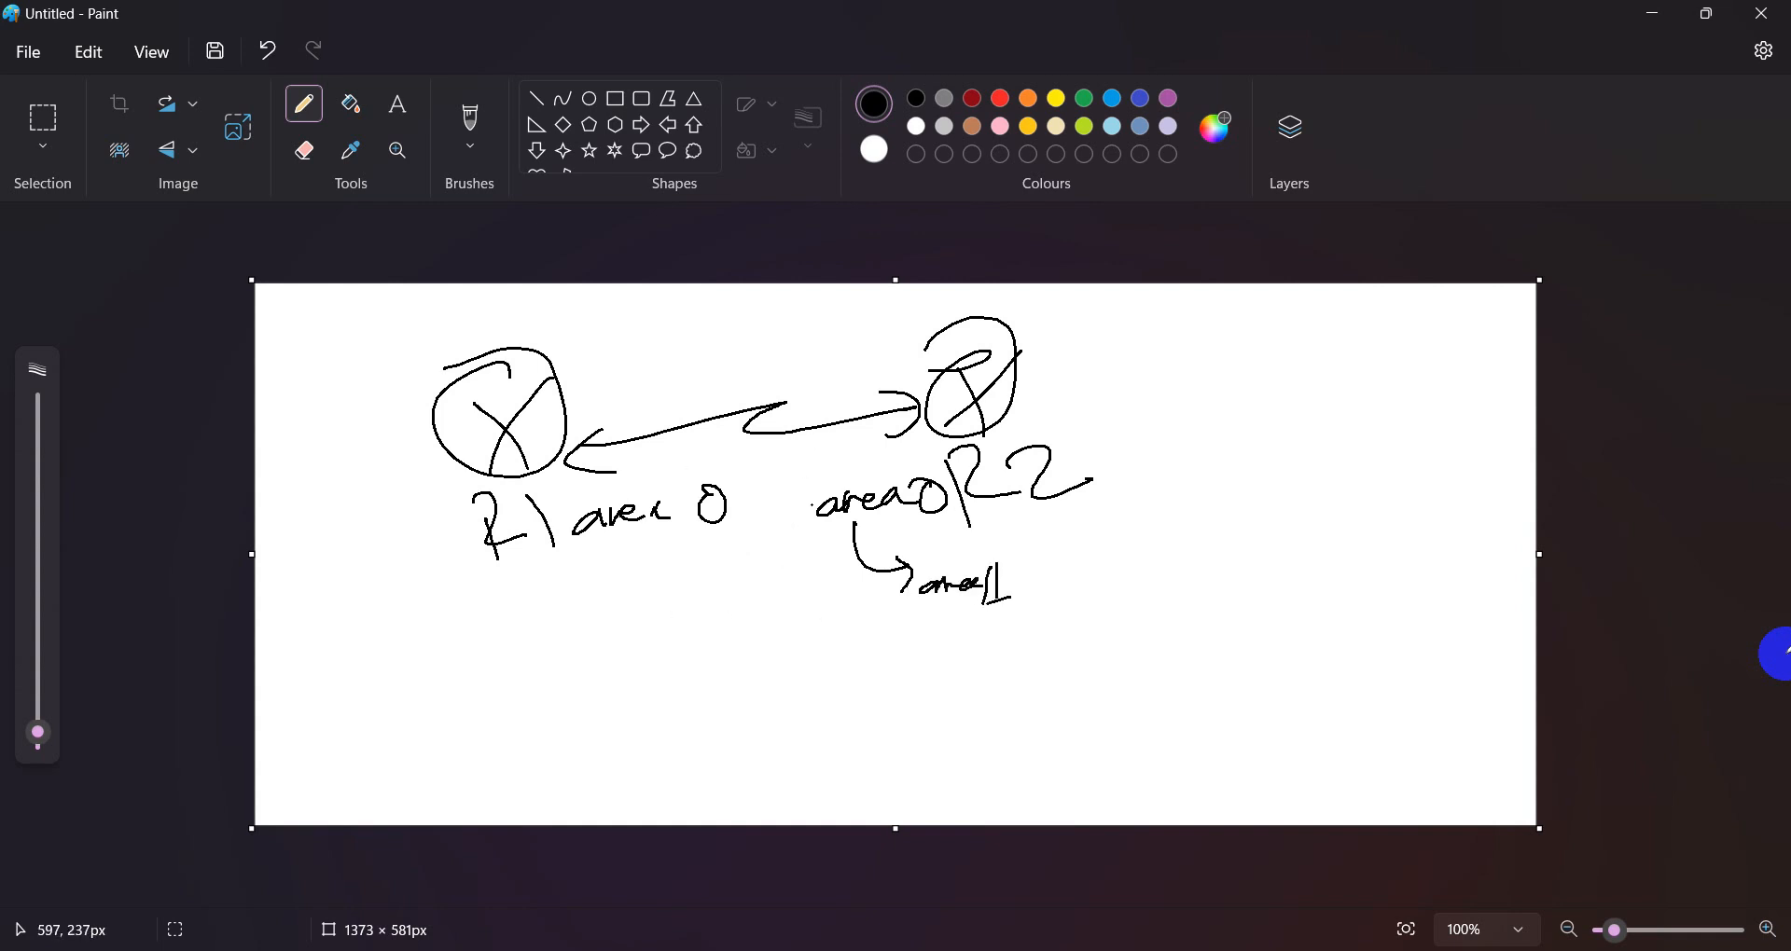
mouse_move(837, 539)
mouse_down()
mouse_move(718, 603)
mouse_move(763, 615)
mouse_up()
drag(563, 602, 633, 631)
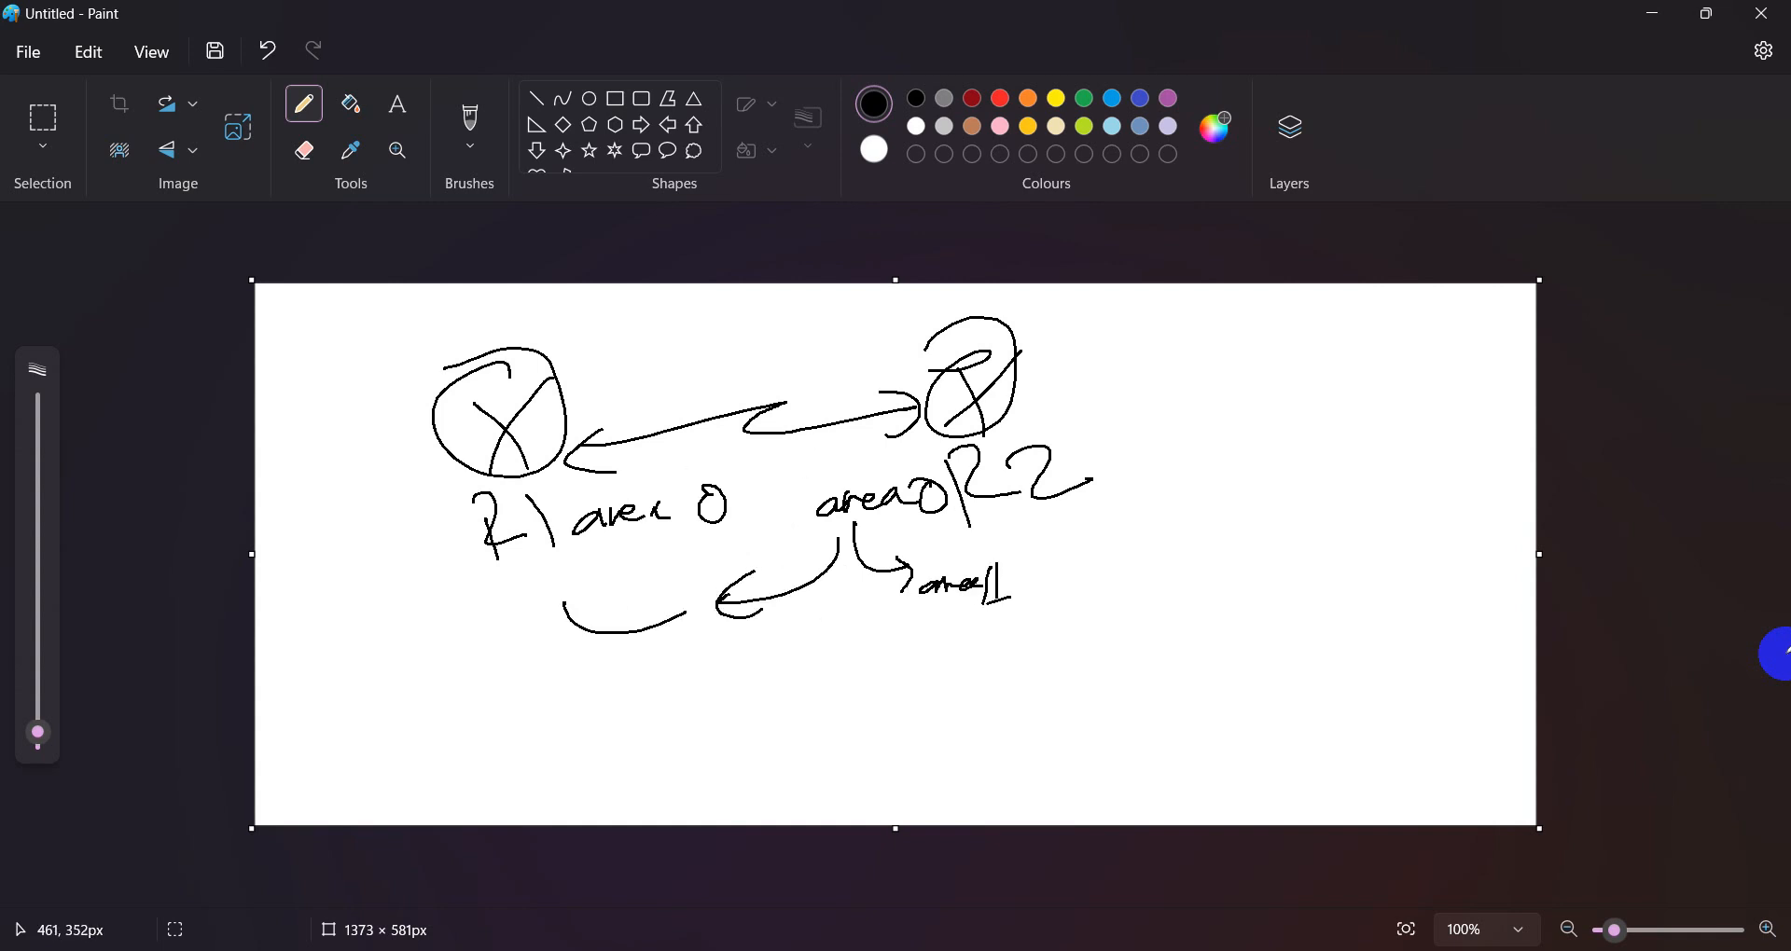
drag(740, 544, 695, 597)
drag(695, 557, 774, 594)
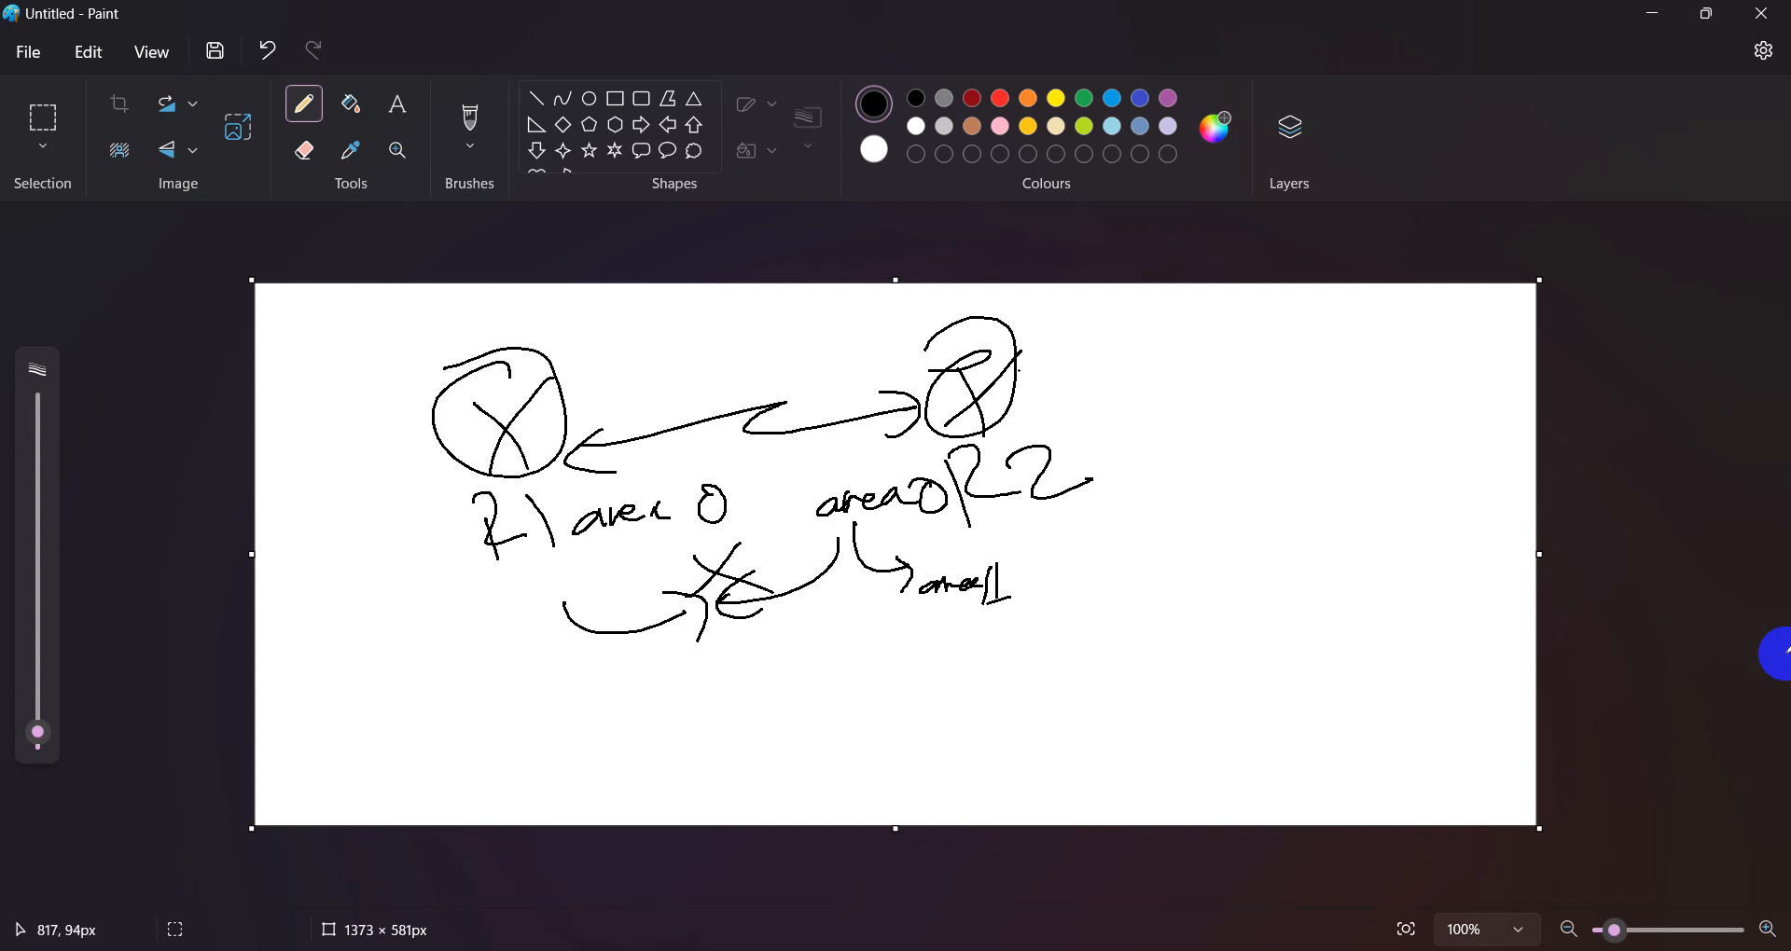
- Sketch a third router, R3, connected to R2 by a line and label both ends of that link area 1
mouse_move(1019, 366)
mouse_down()
mouse_move(1212, 350)
mouse_move(1250, 369)
mouse_move(1266, 319)
mouse_move(1272, 393)
mouse_up()
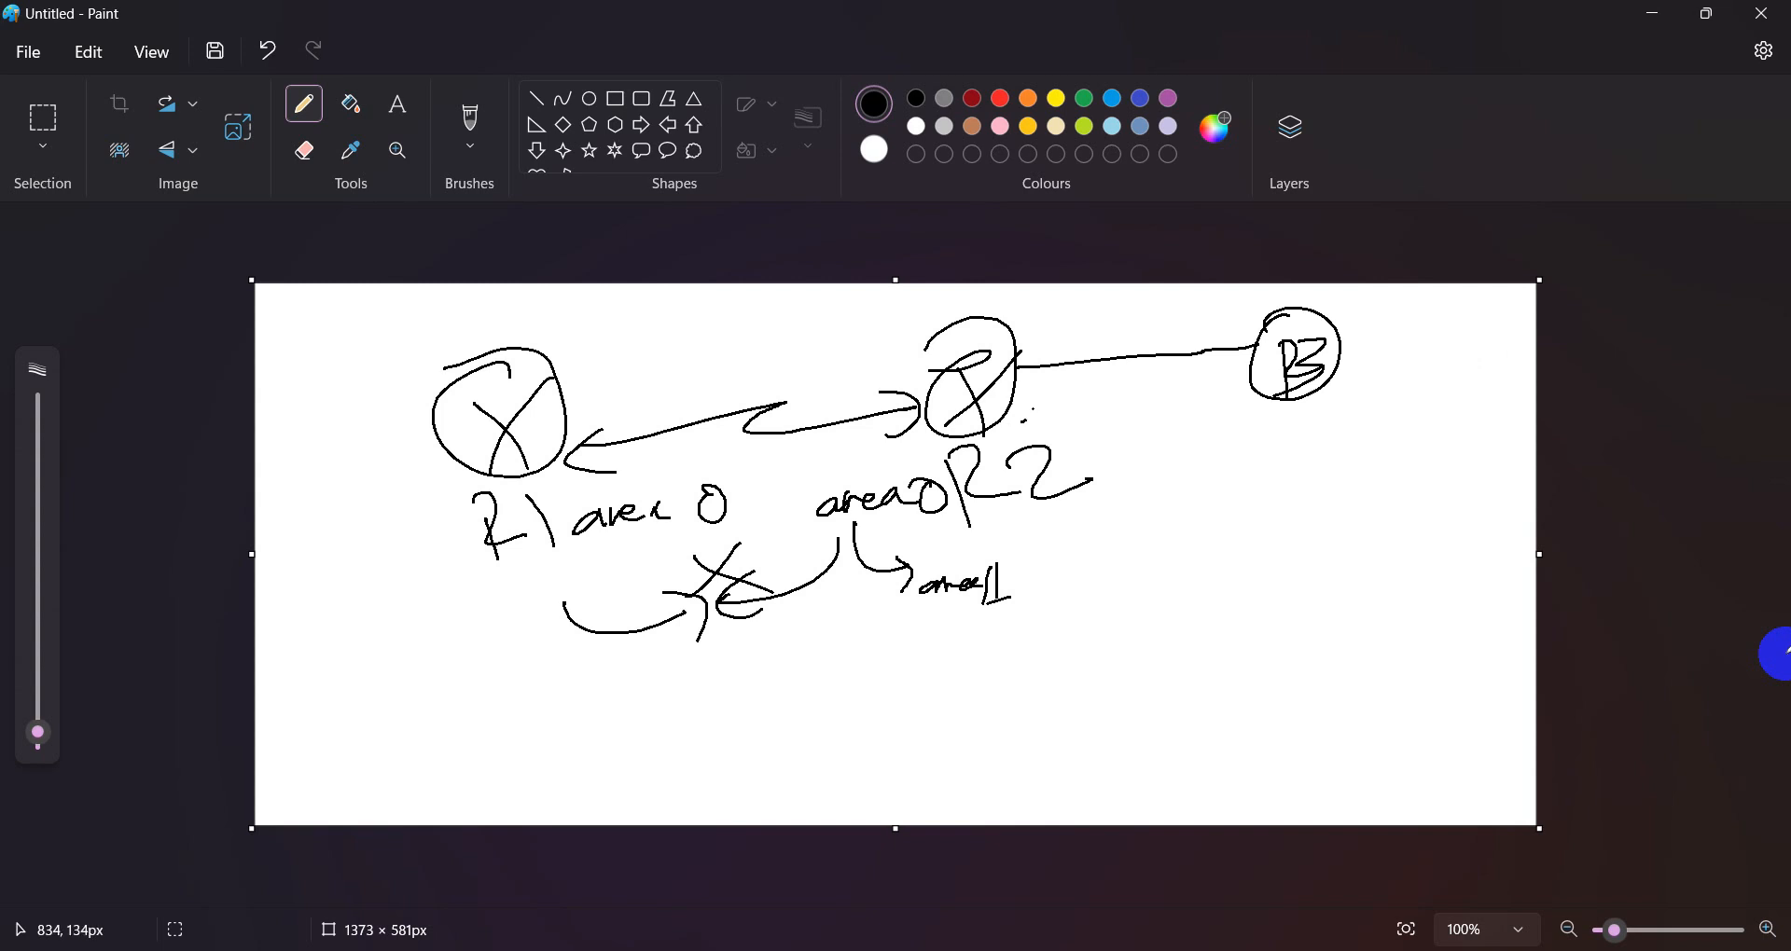
drag(1042, 413, 1038, 425)
drag(1051, 408, 1053, 427)
drag(1058, 409, 1060, 422)
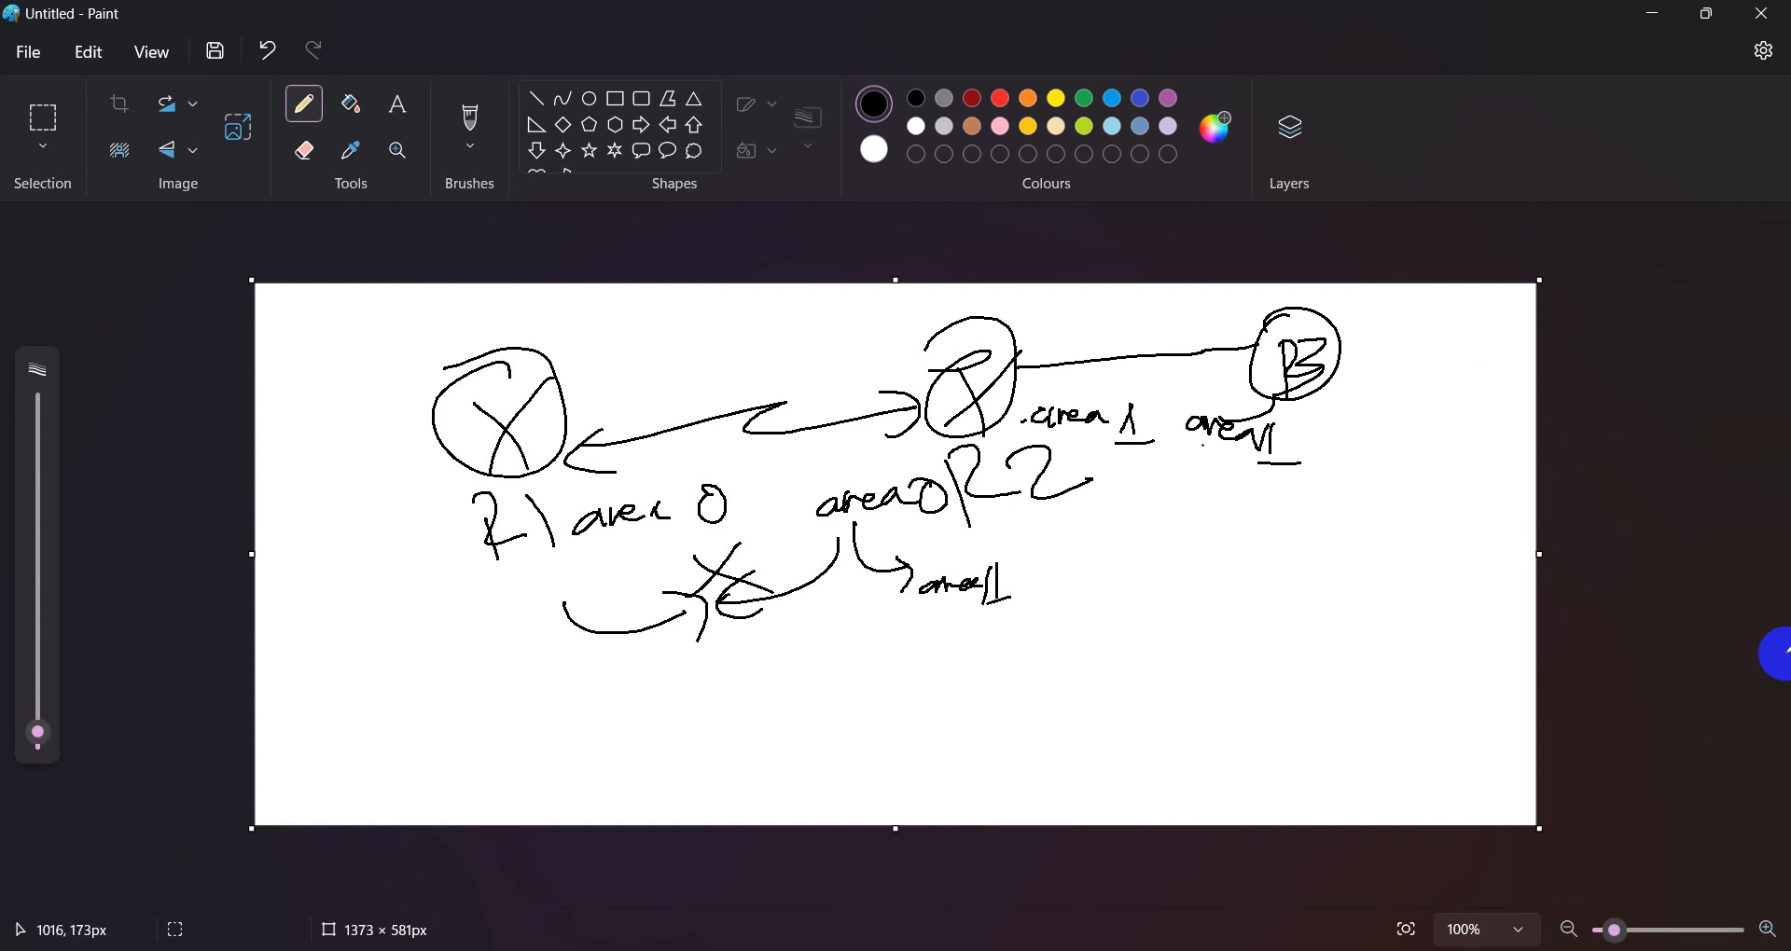
- Sketch a fourth router, R4, connected to R3 by a line and label both ends of that link area 2
drag(1343, 362, 1484, 315)
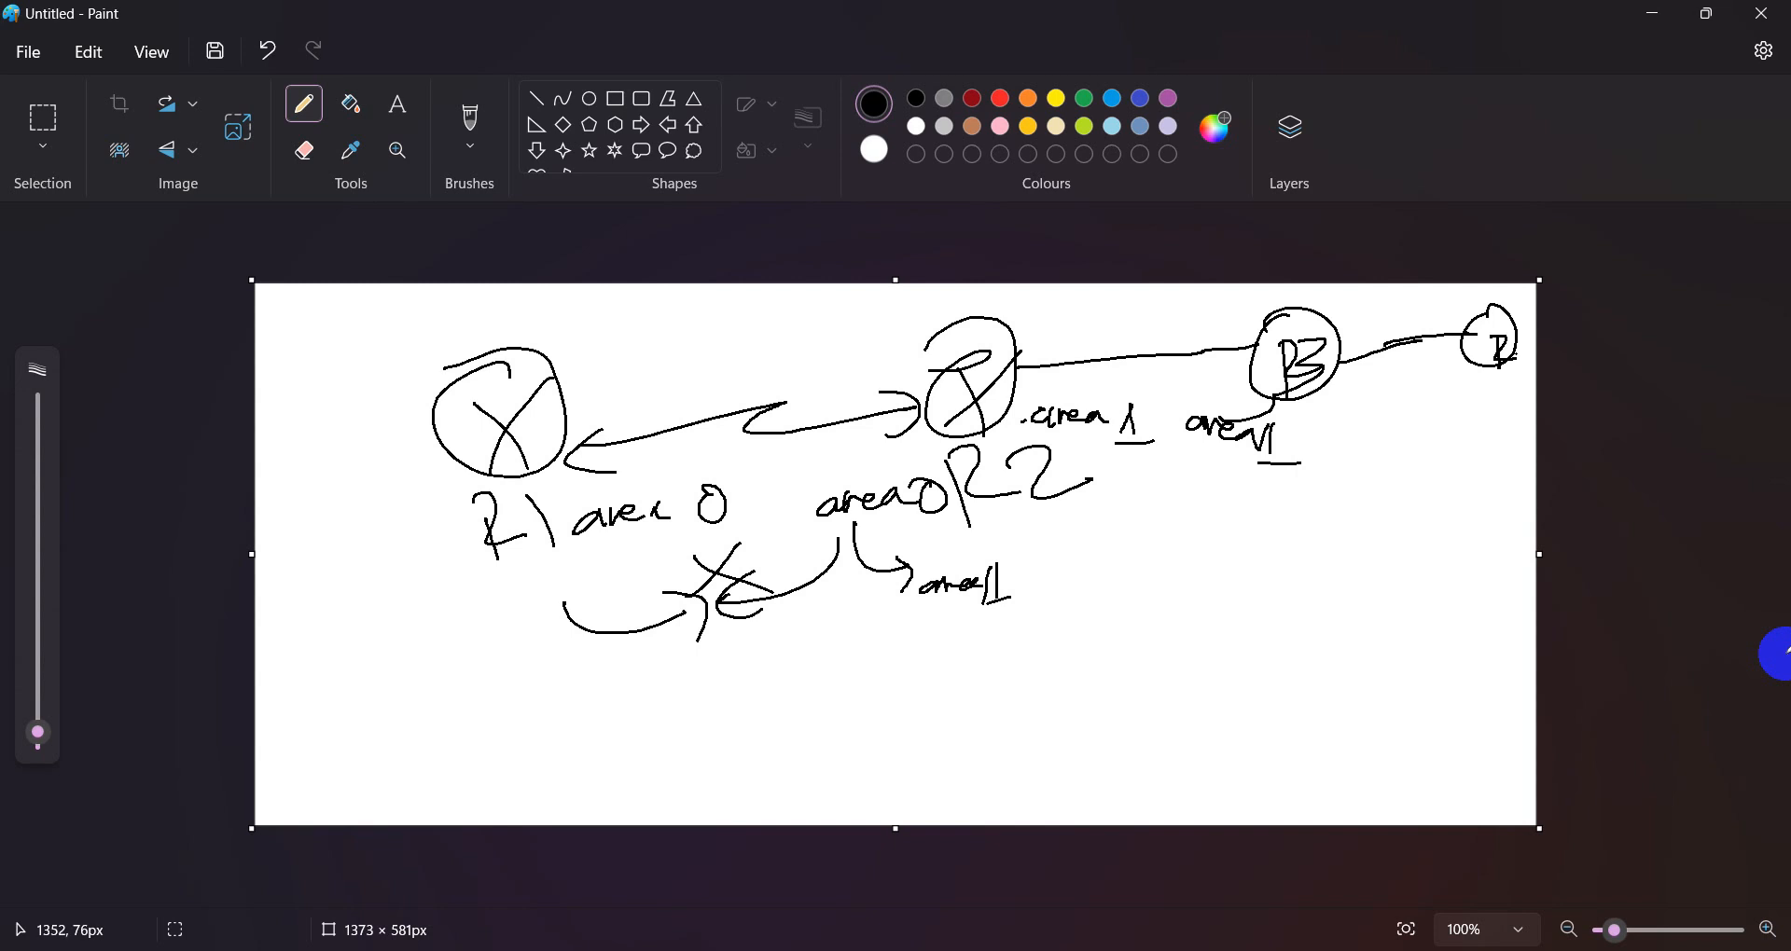
drag(1346, 406, 1372, 422)
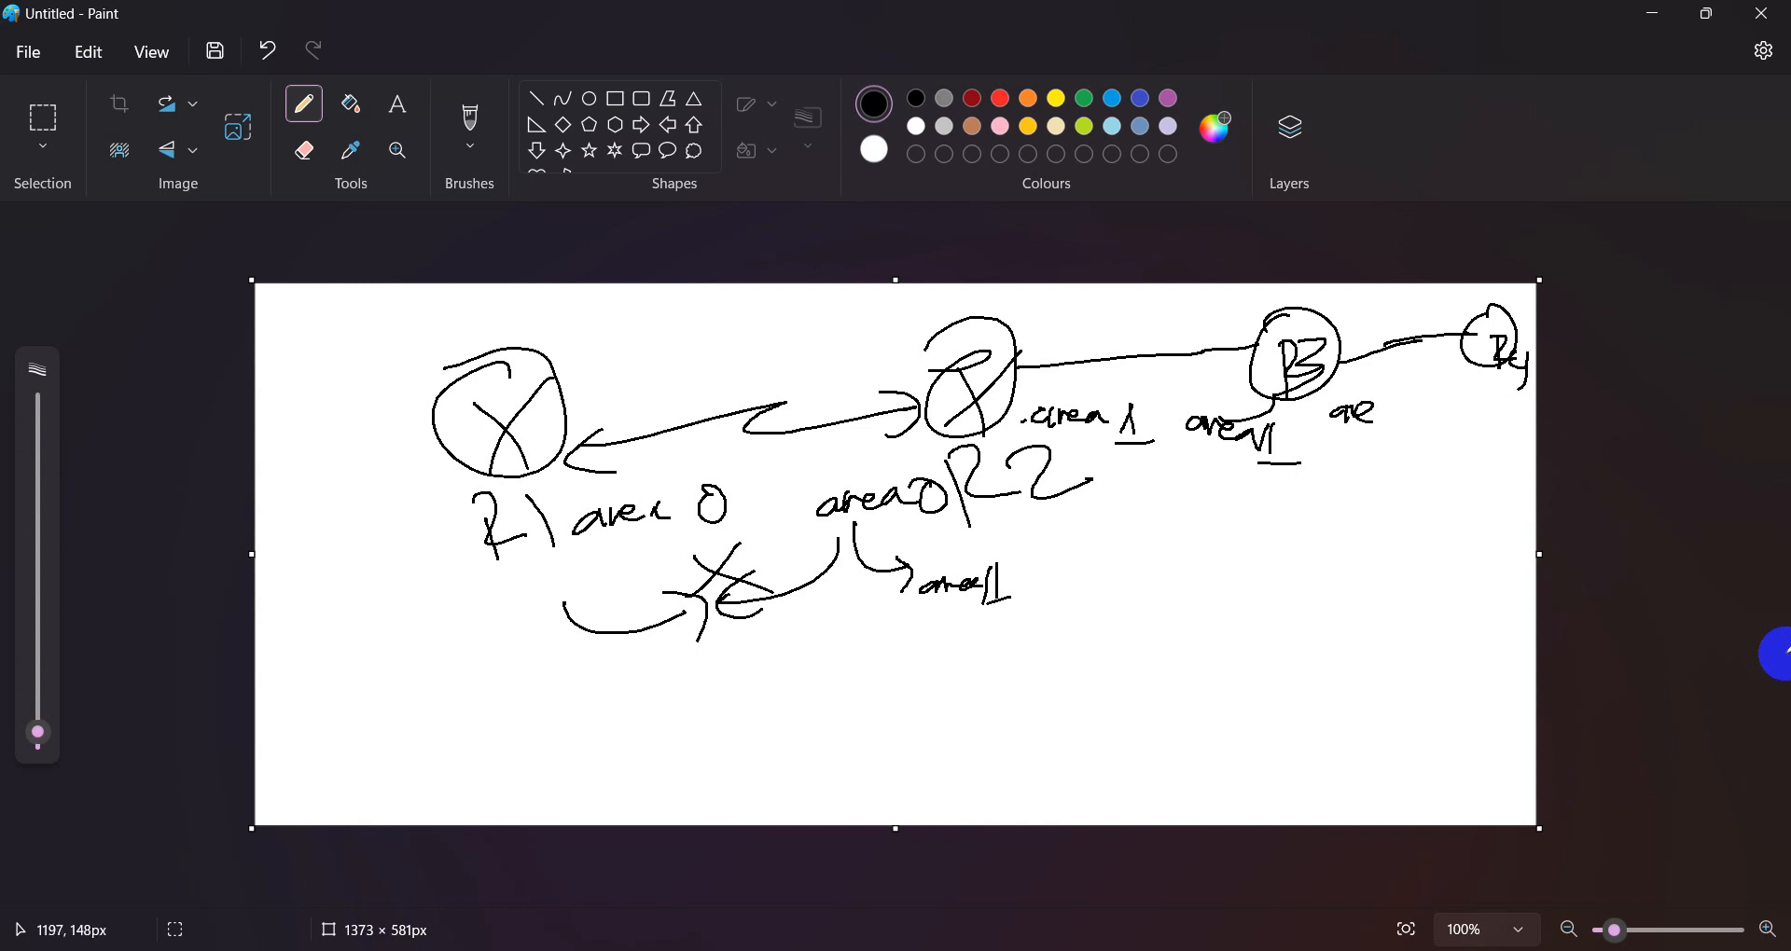
drag(1508, 407, 1534, 423)
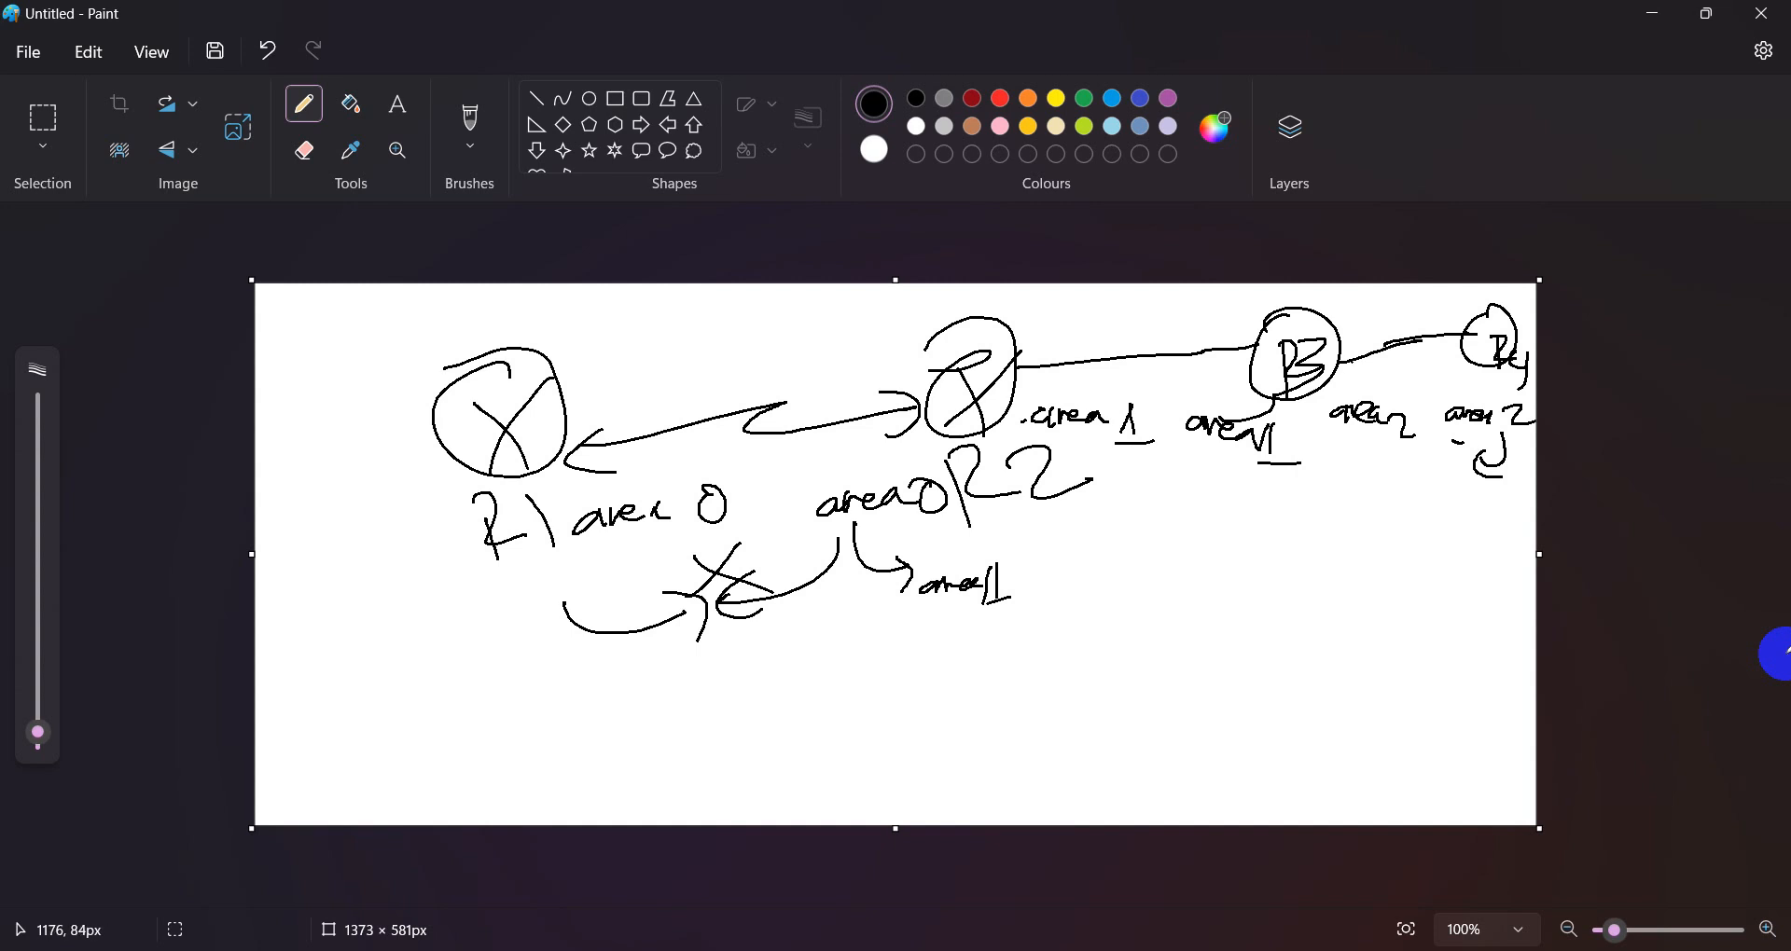
- Add curves from R3 back to area 0 and mark area 2 with a cross and circle, and close the sketch without saving
mouse_move(1354, 361)
mouse_down()
mouse_move(1152, 550)
mouse_move(868, 485)
mouse_up()
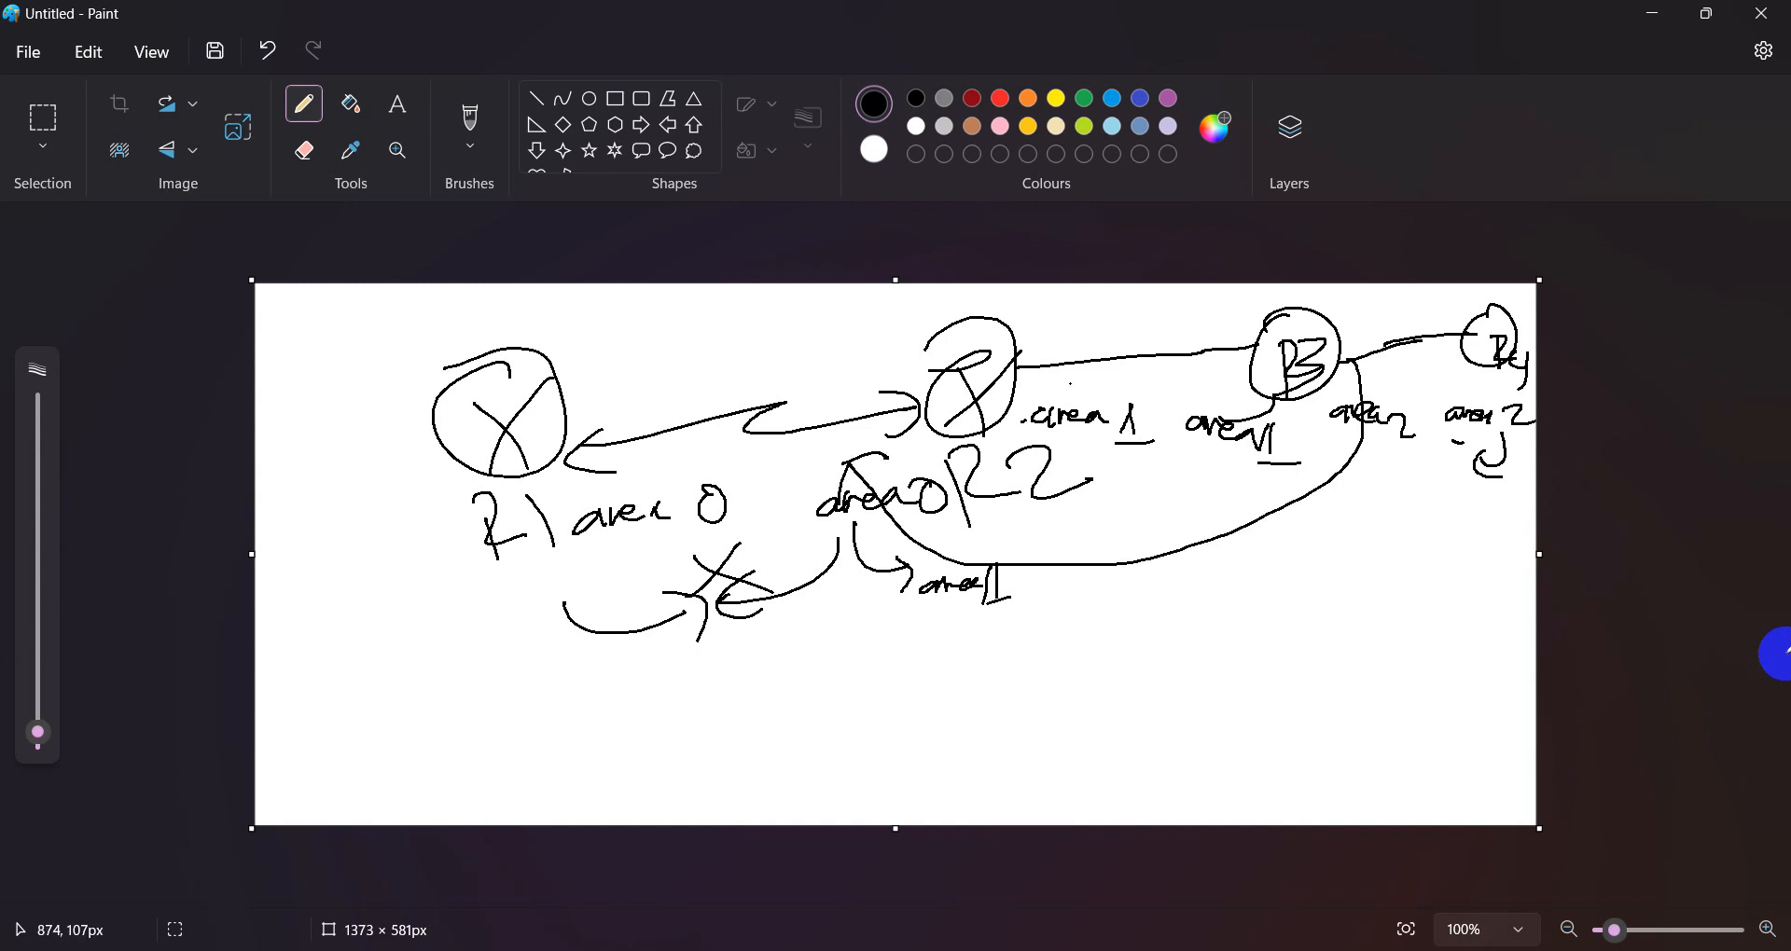
mouse_move(1050, 356)
mouse_down()
mouse_move(996, 318)
mouse_move(850, 408)
mouse_up()
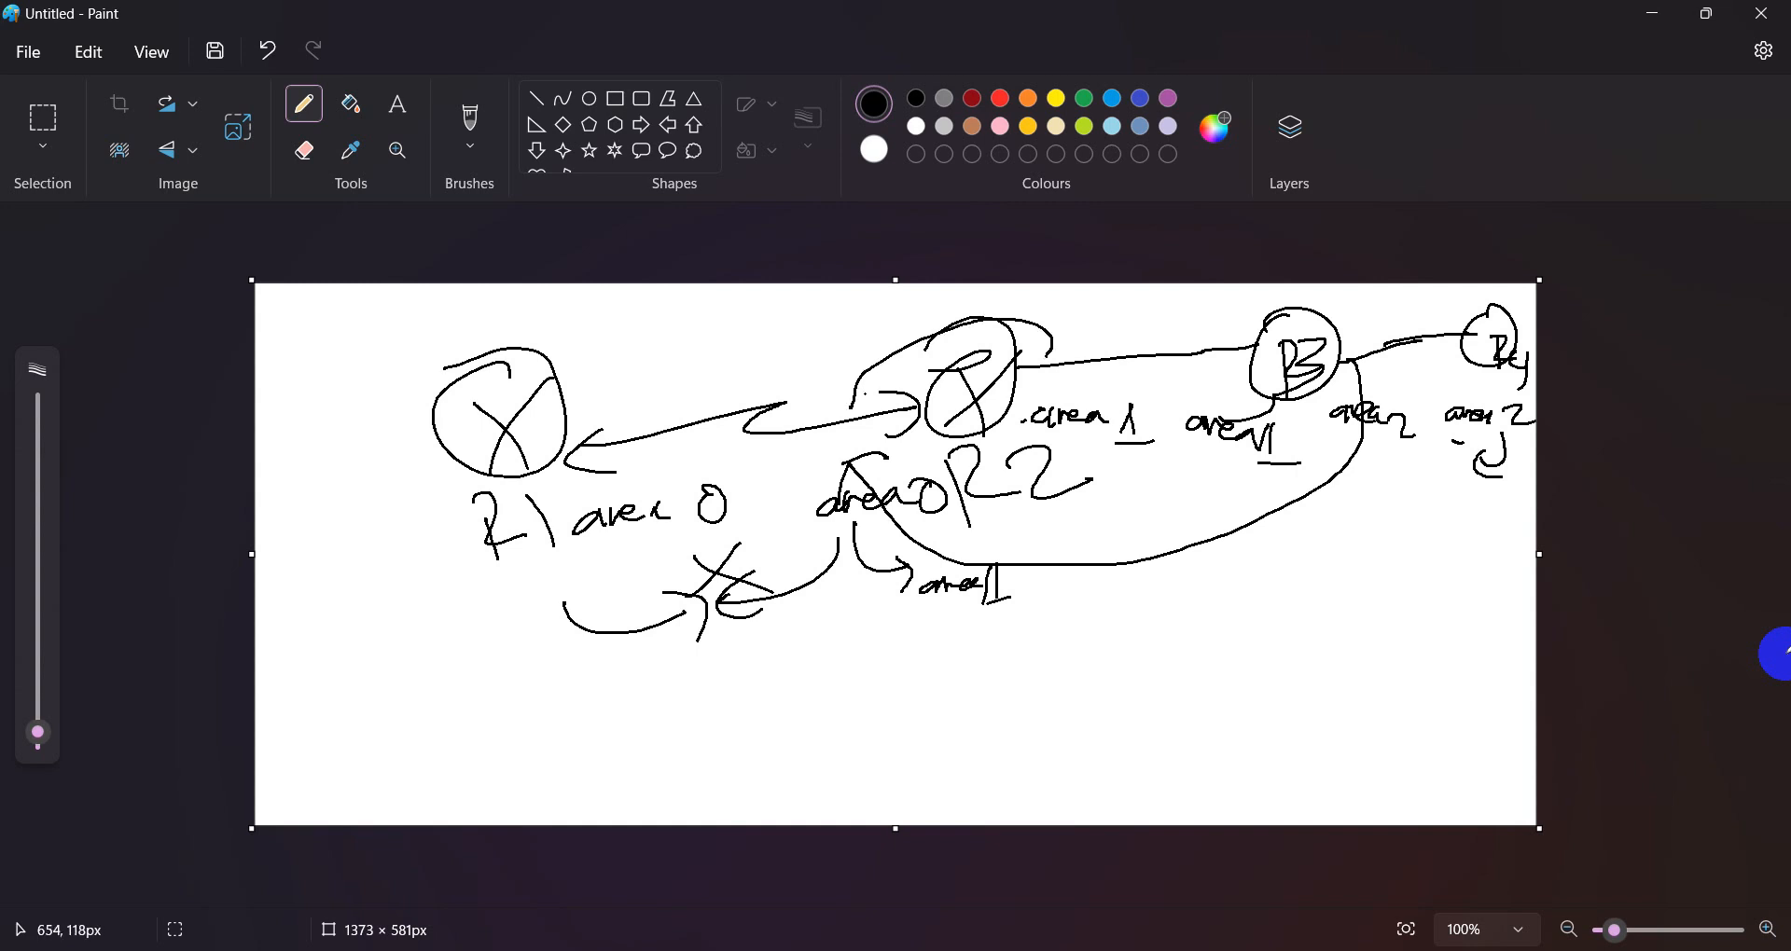
mouse_move(1343, 359)
mouse_down()
mouse_move(1229, 565)
mouse_move(858, 499)
mouse_up()
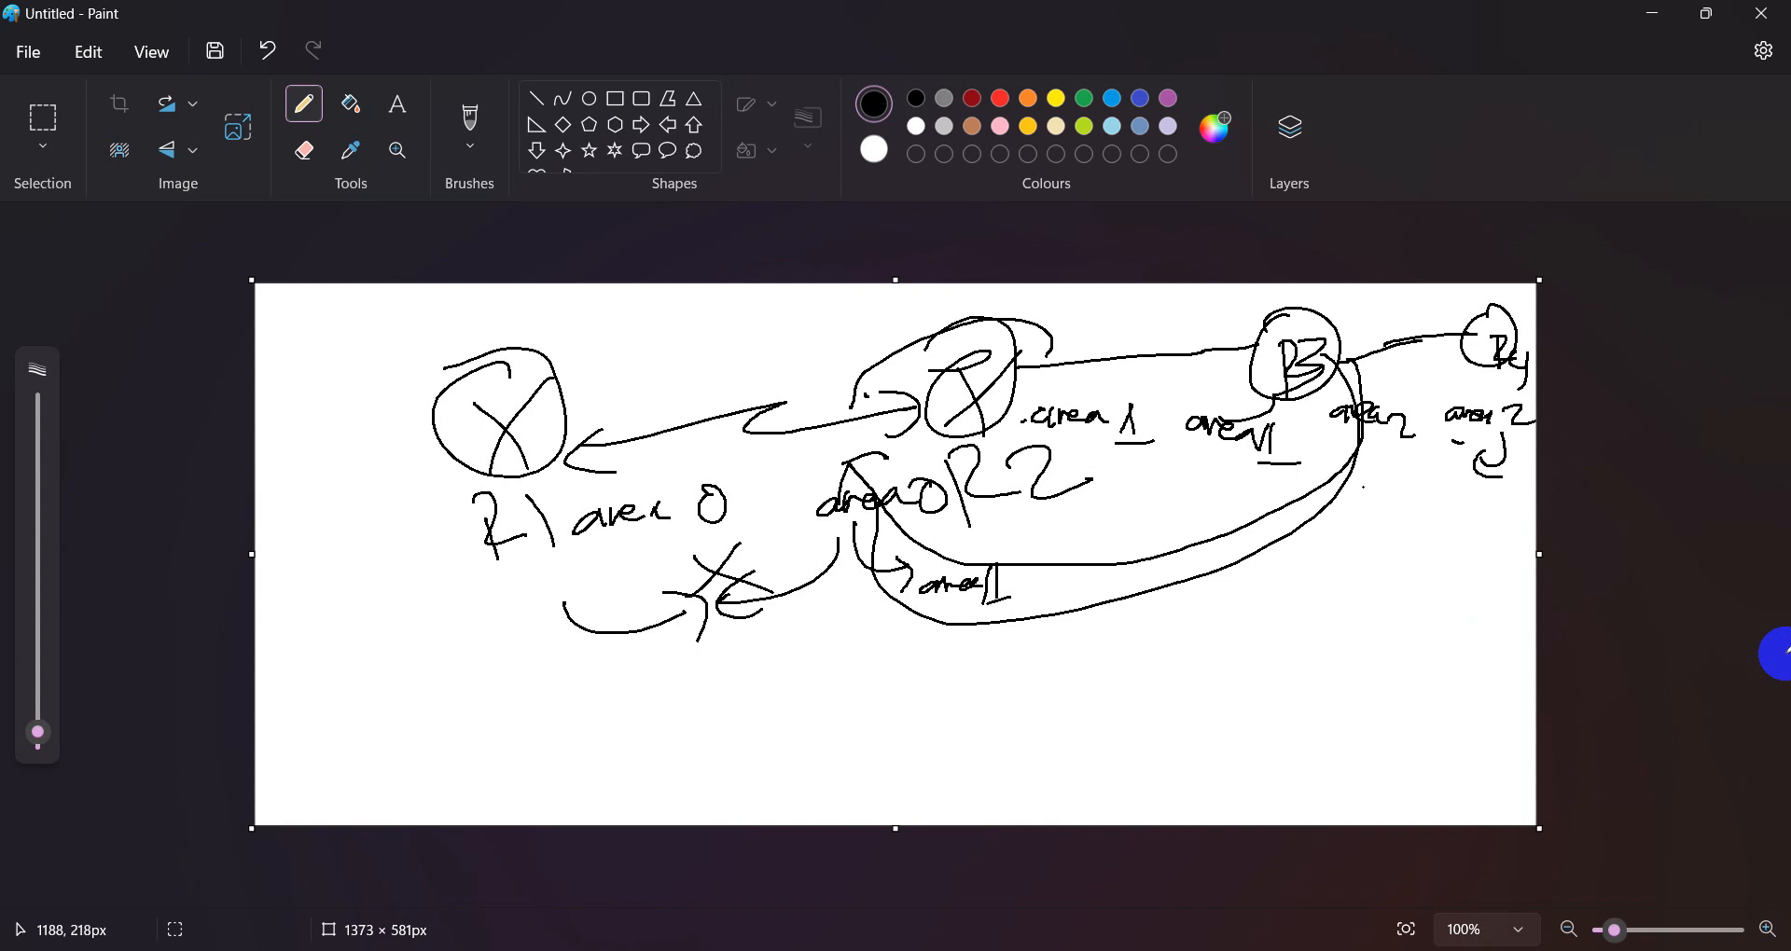
drag(1459, 480, 1417, 501)
mouse_move(1340, 362)
mouse_down()
mouse_move(1483, 396)
mouse_move(1419, 350)
mouse_up()
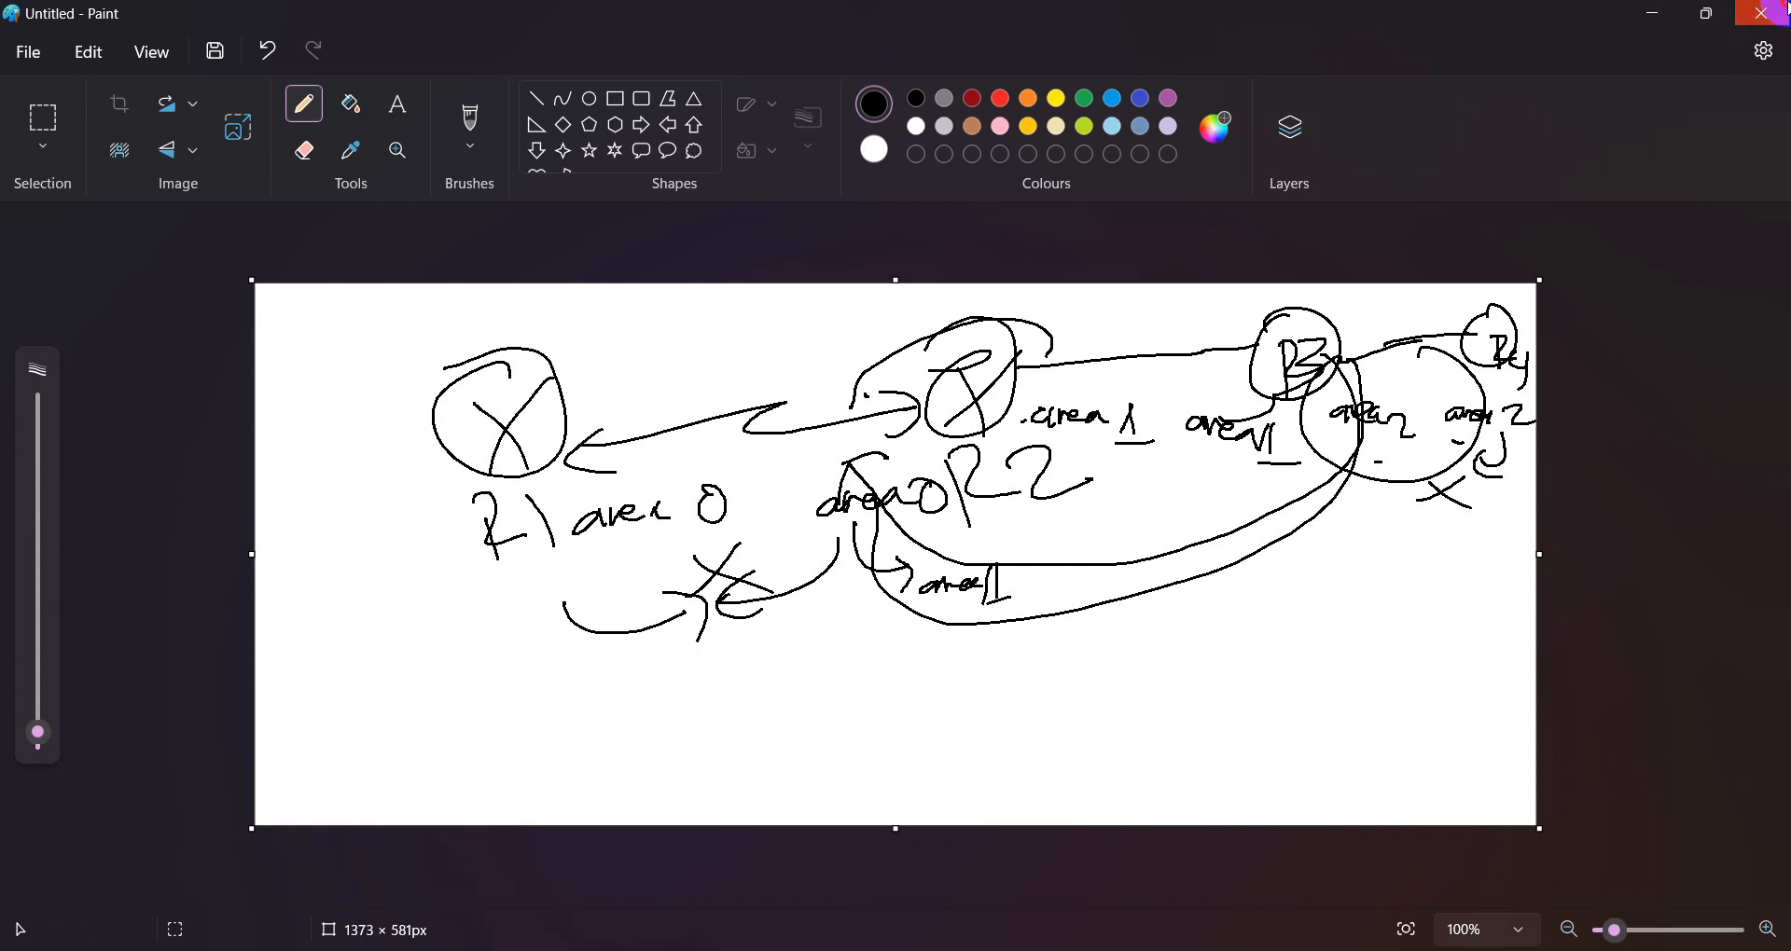
click(1761, 13)
click(871, 568)
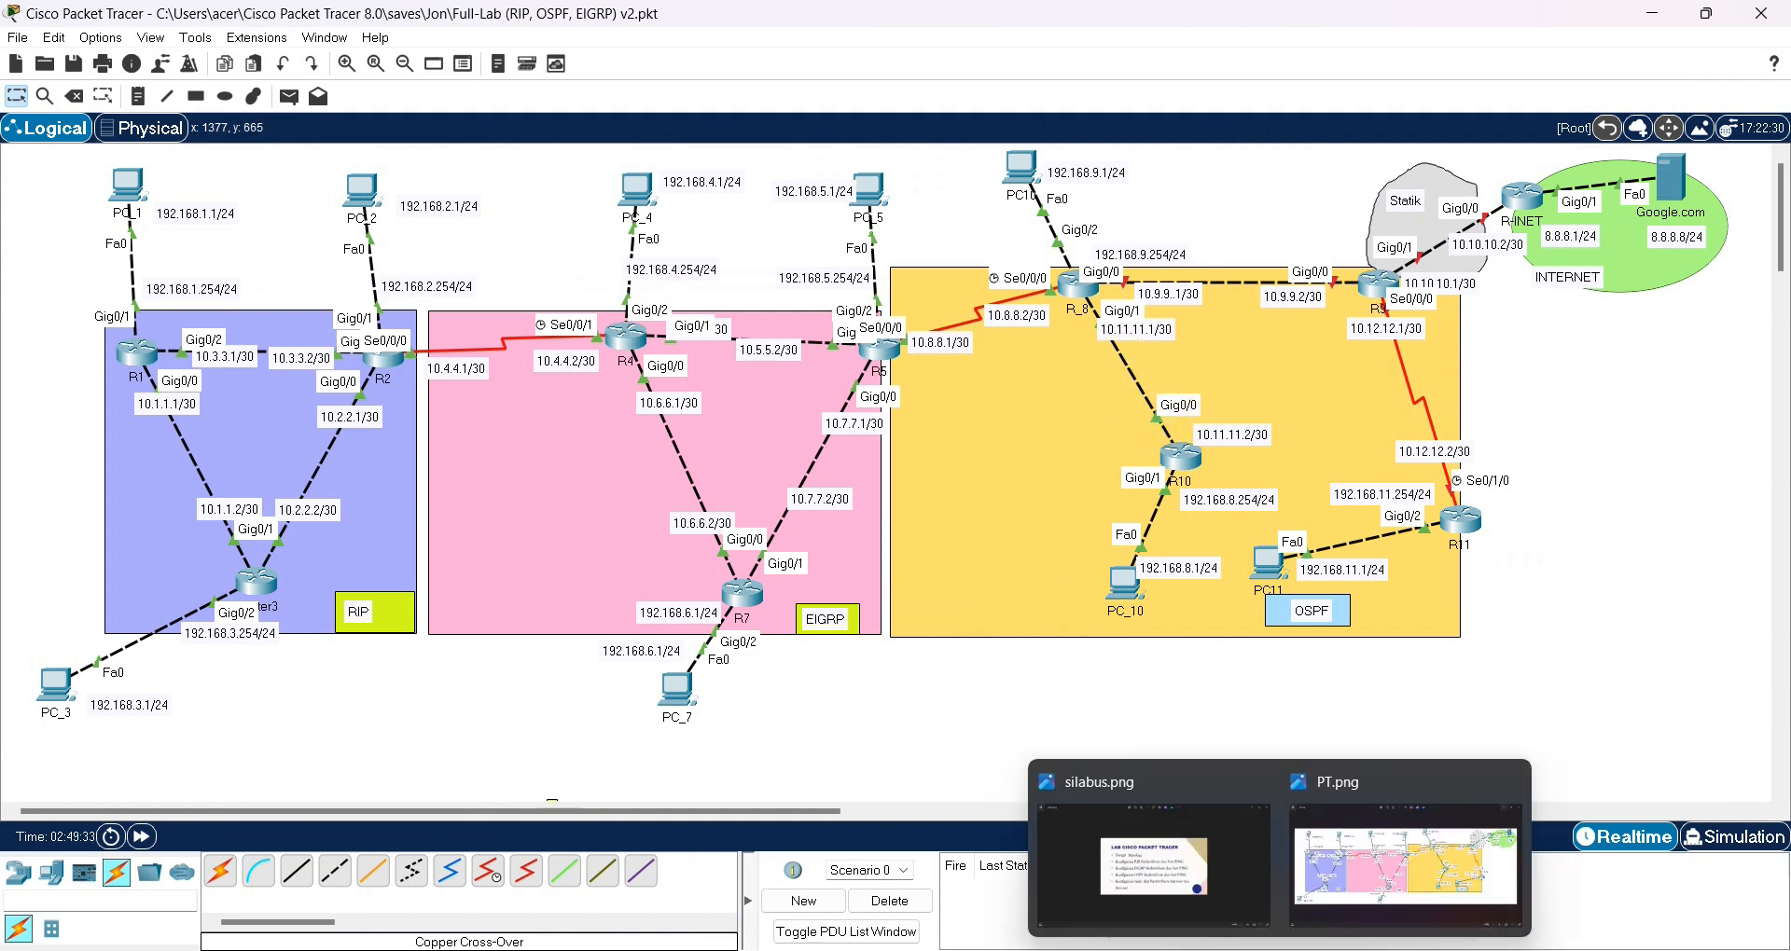
- Return to the R8 script in Notepad++ and copy the lines from router ospf 1 to the final exit
mouse_move(1228, 950)
click(1229, 947)
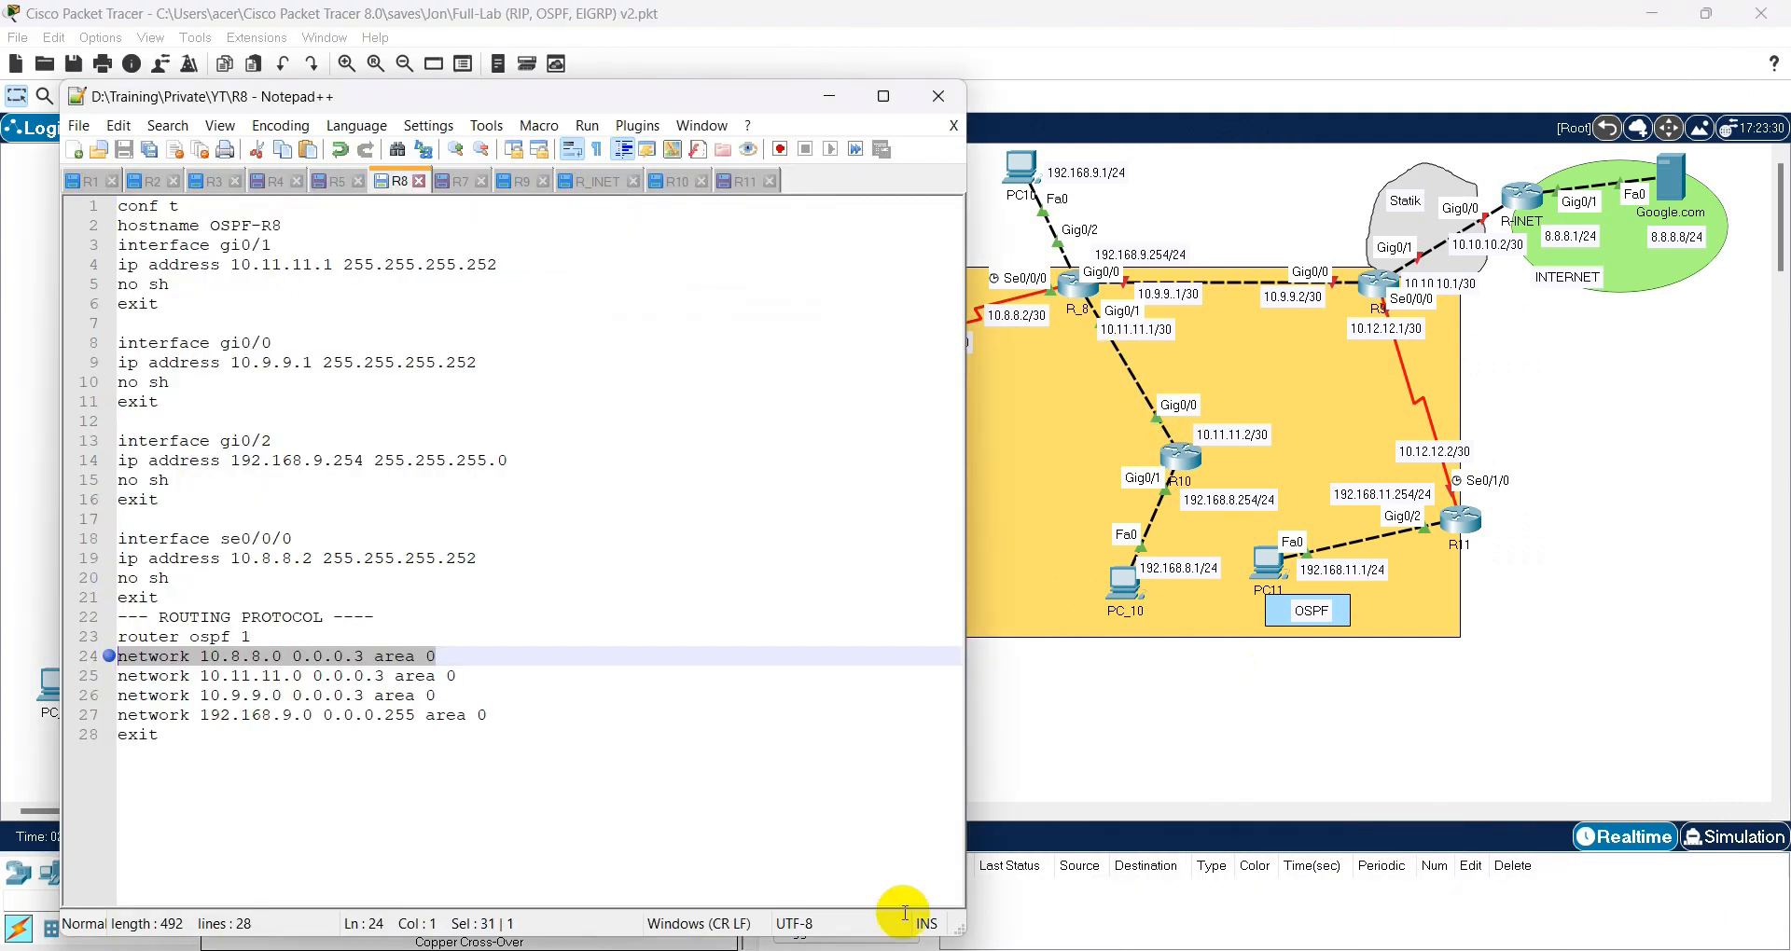
click(183, 772)
click(110, 696)
click(80, 618)
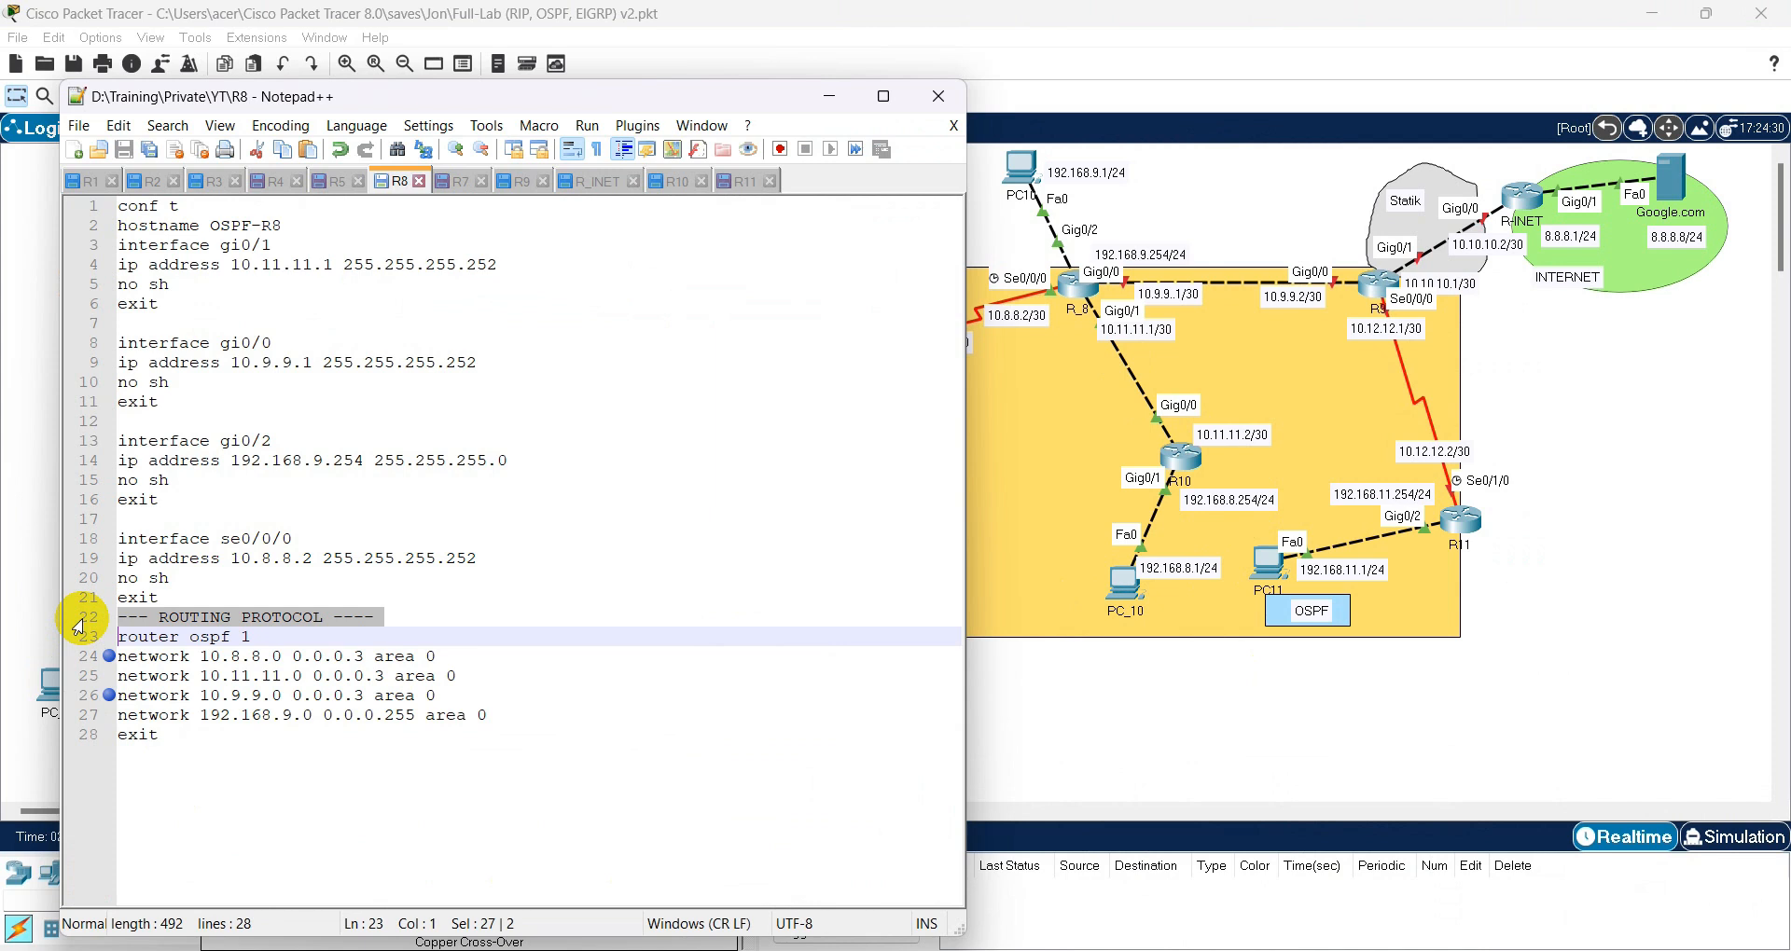
drag(173, 735, 47, 642)
key(ctrl+c)
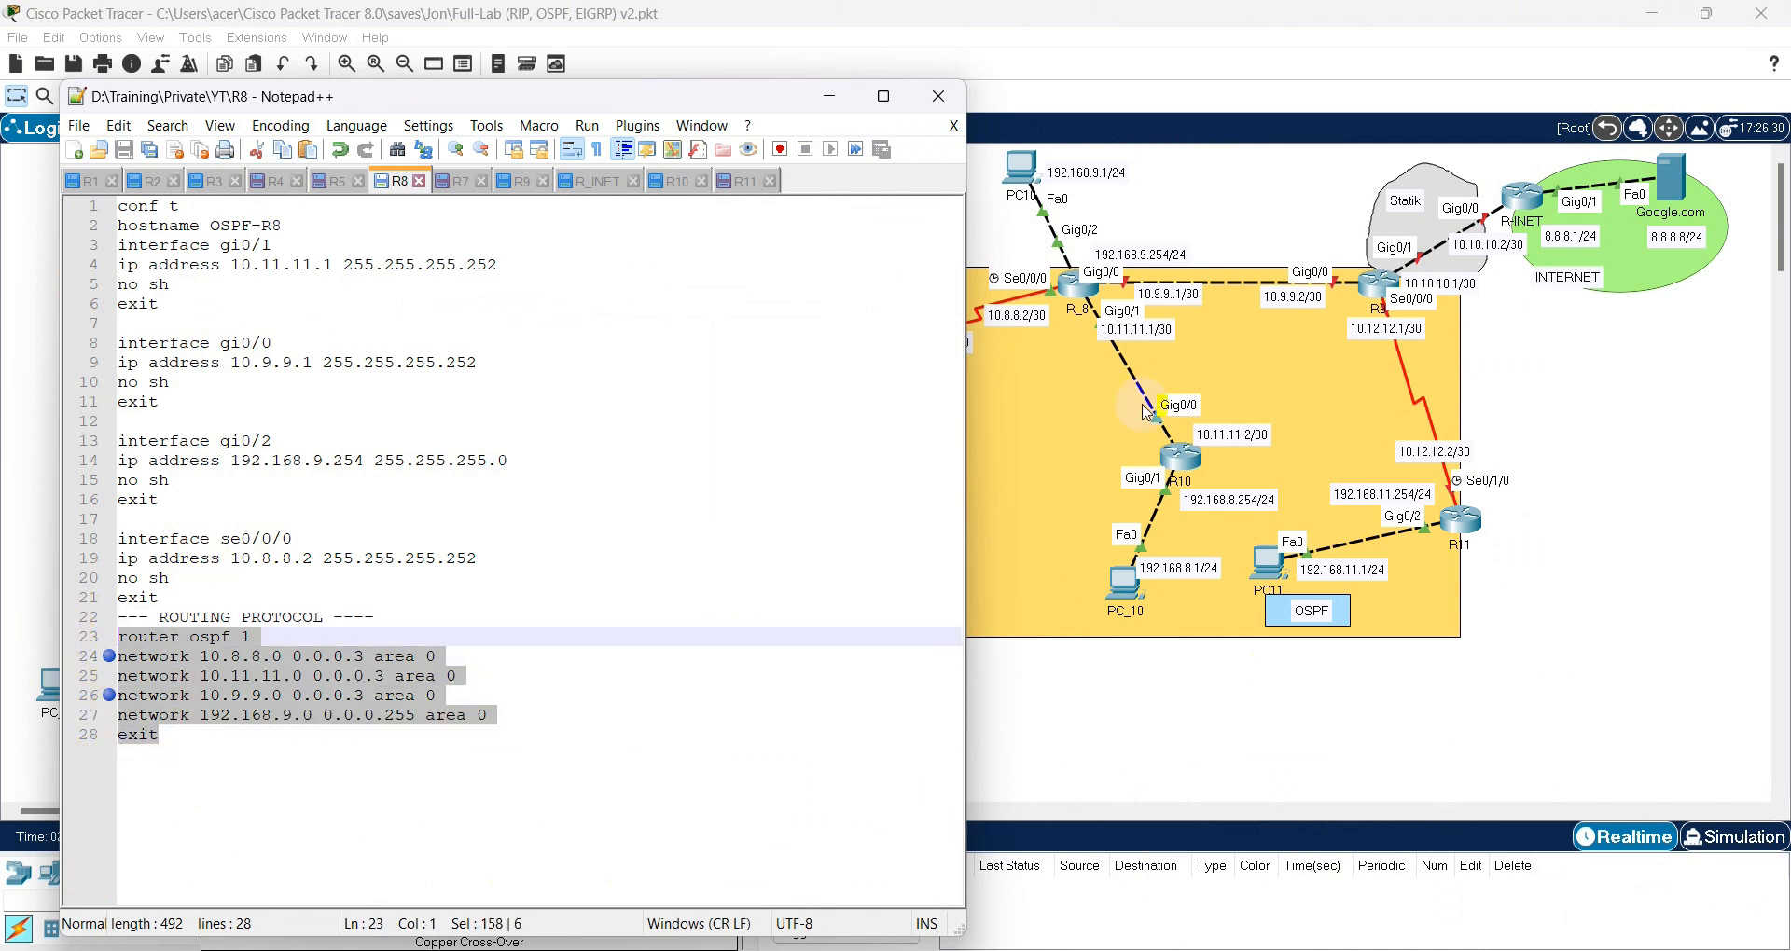
- Paste the OSPF block into R_8's command line, advertising 10.8.8.0, 10.11.11.0, 10.9.9.0 and 192.168.9.0 in area 0, and return to the topology
click(1080, 299)
double_click(827, 417)
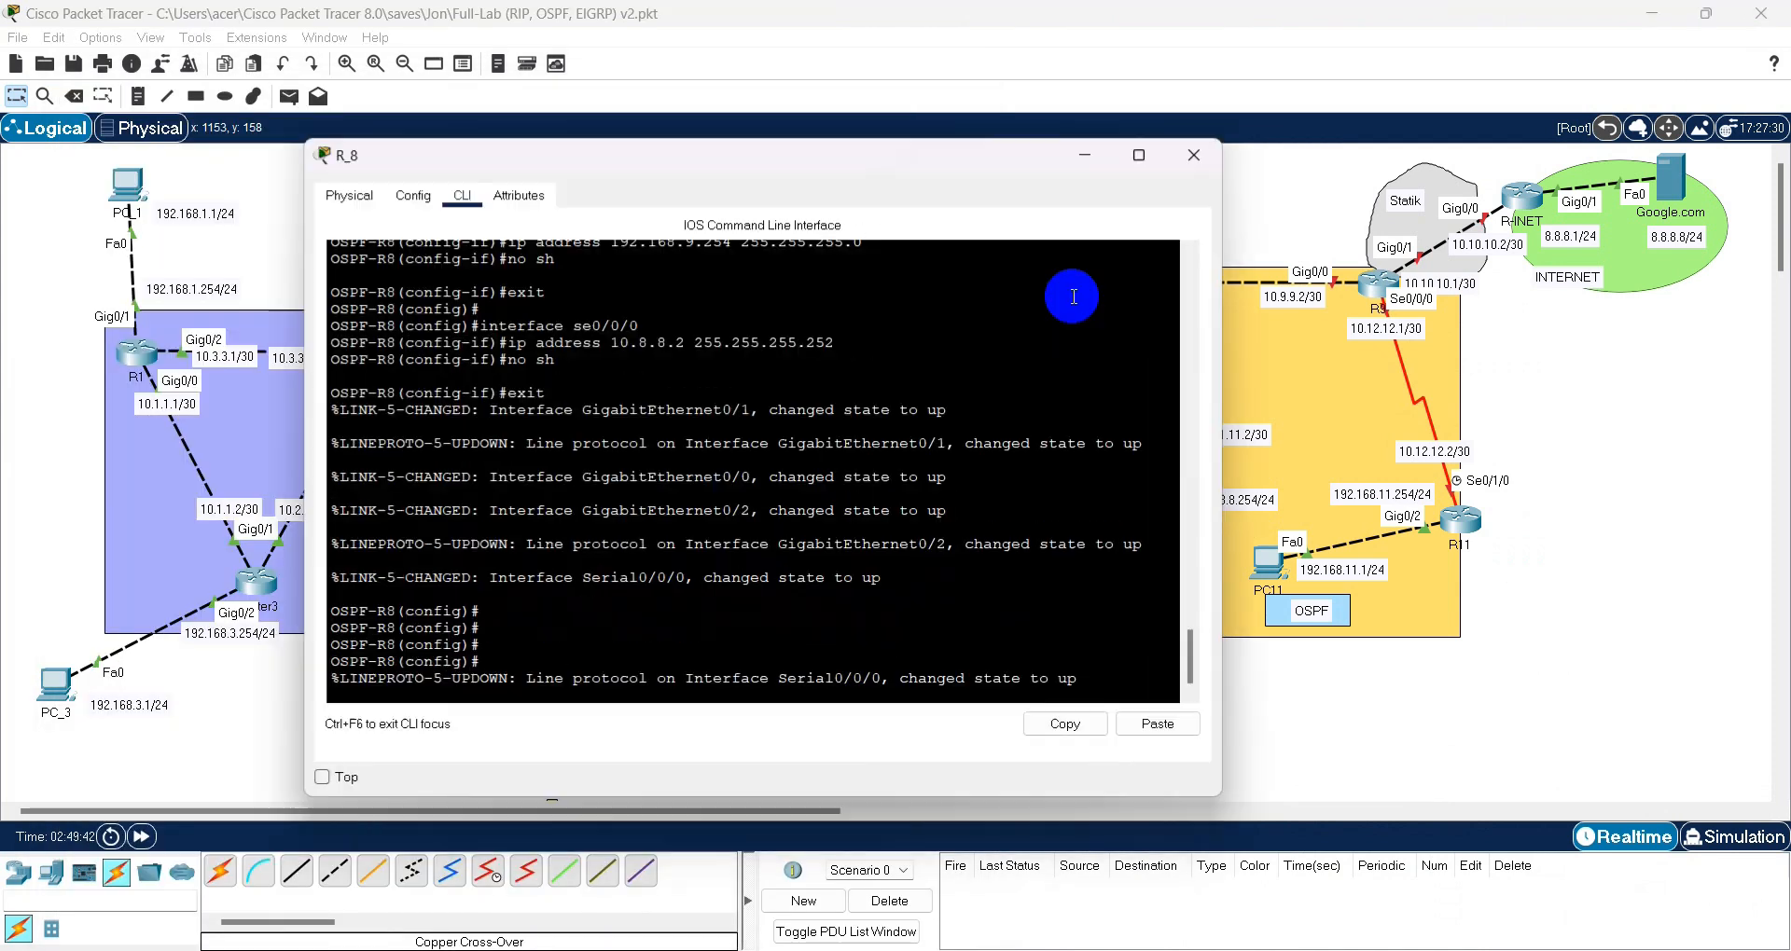
right_click(833, 420)
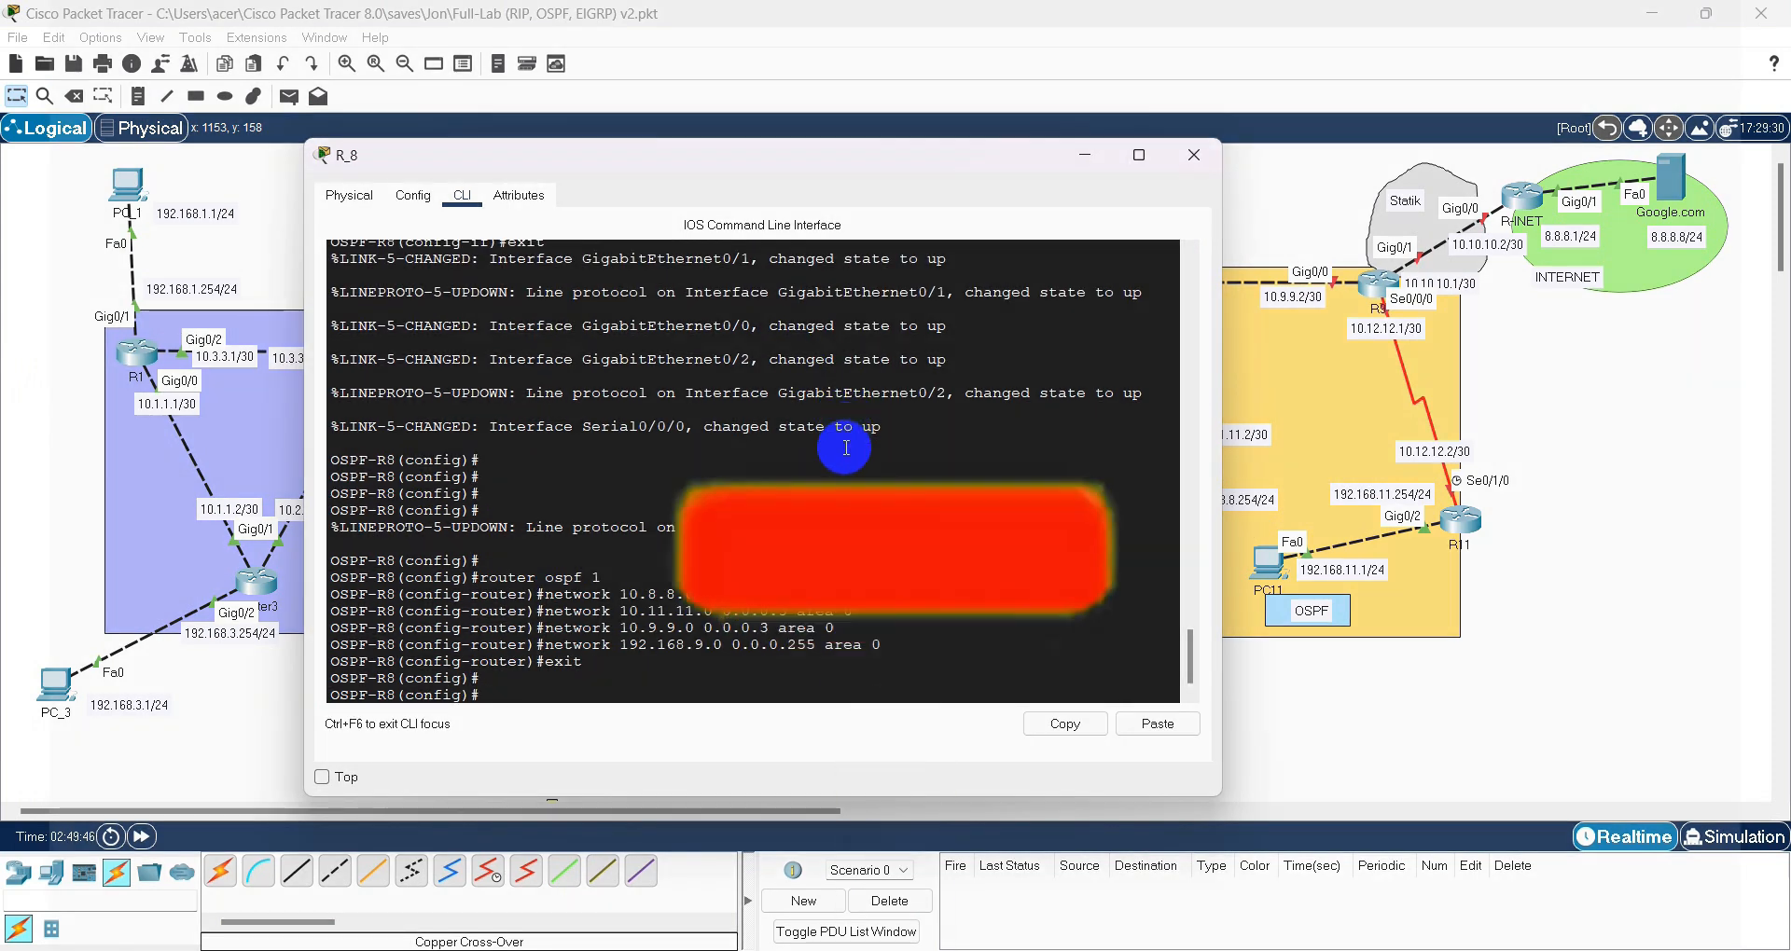
drag(884, 644, 341, 594)
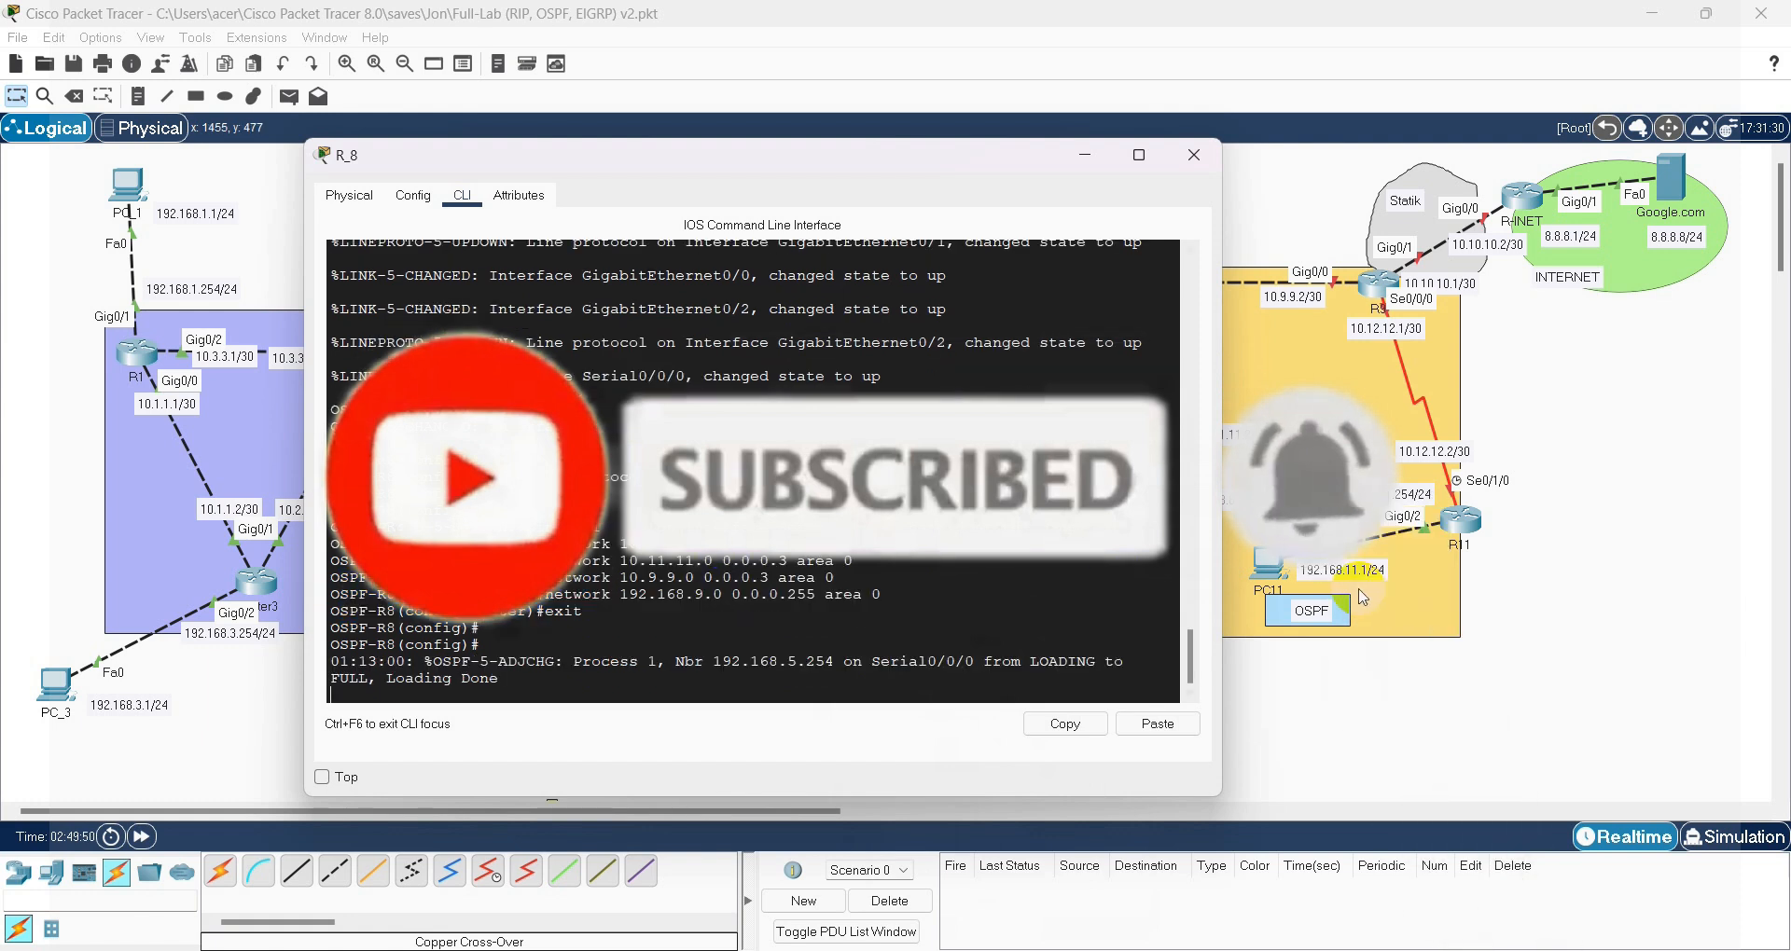
click(1605, 522)
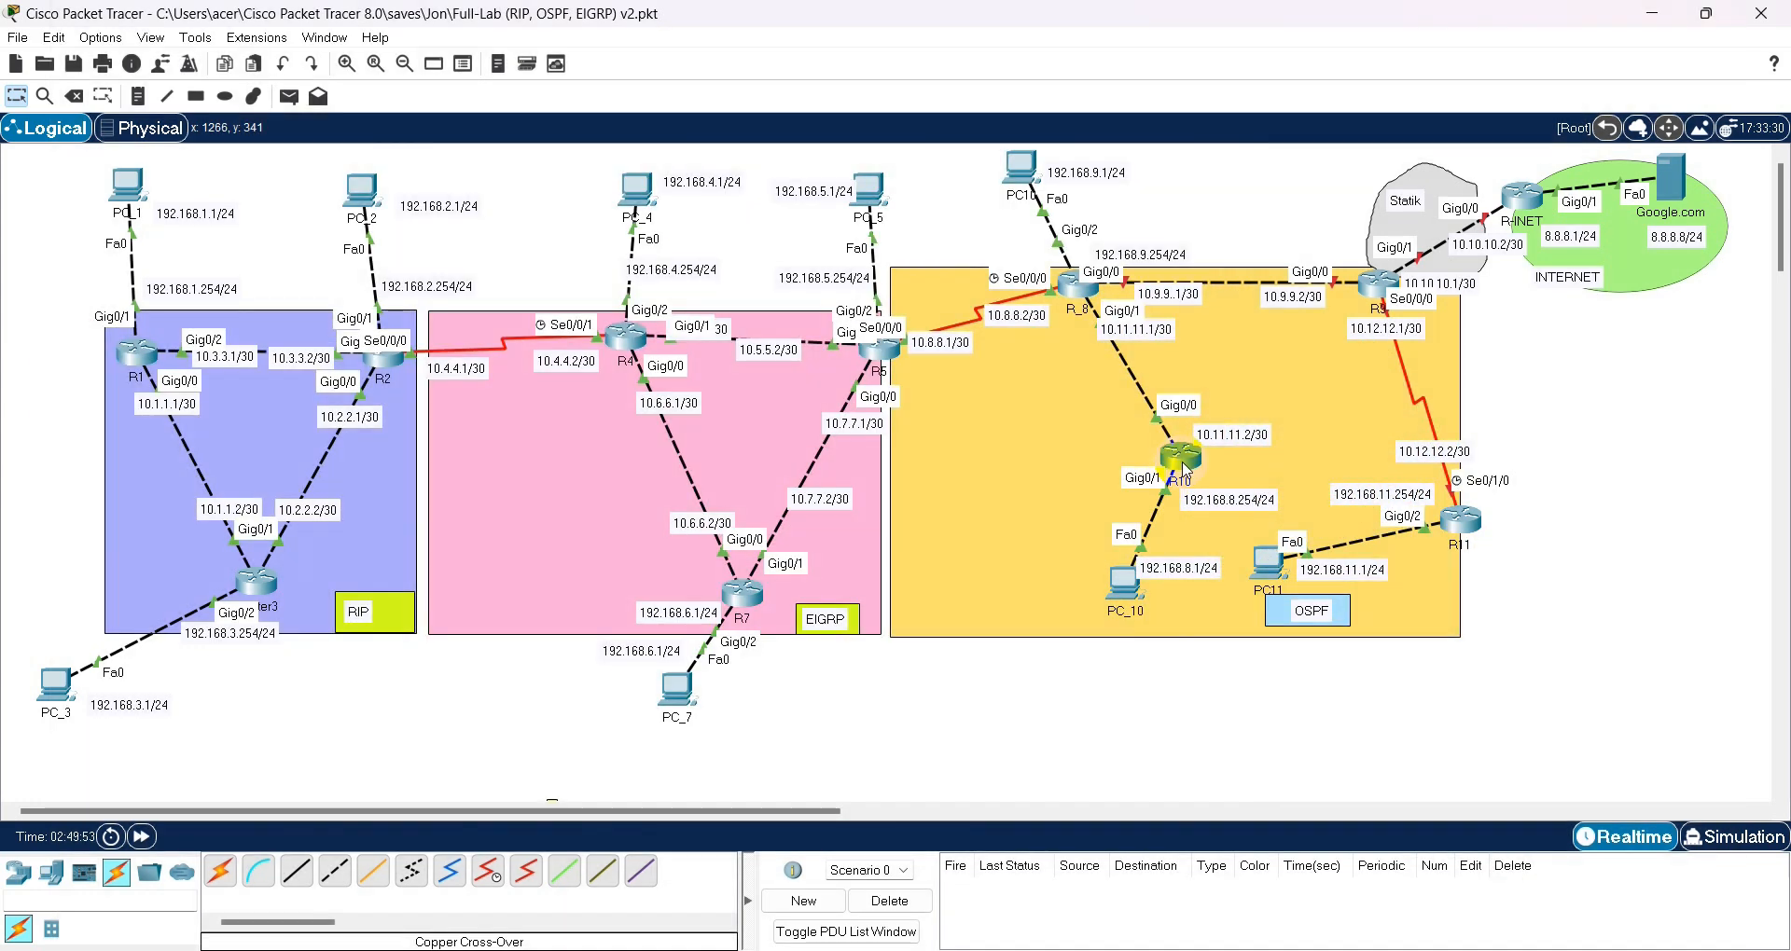
- Open R10's command line and enter global configuration mode with ena and conf t
click(1180, 457)
click(876, 482)
key(Return)
key(Return)
text(ena)
key(Return)
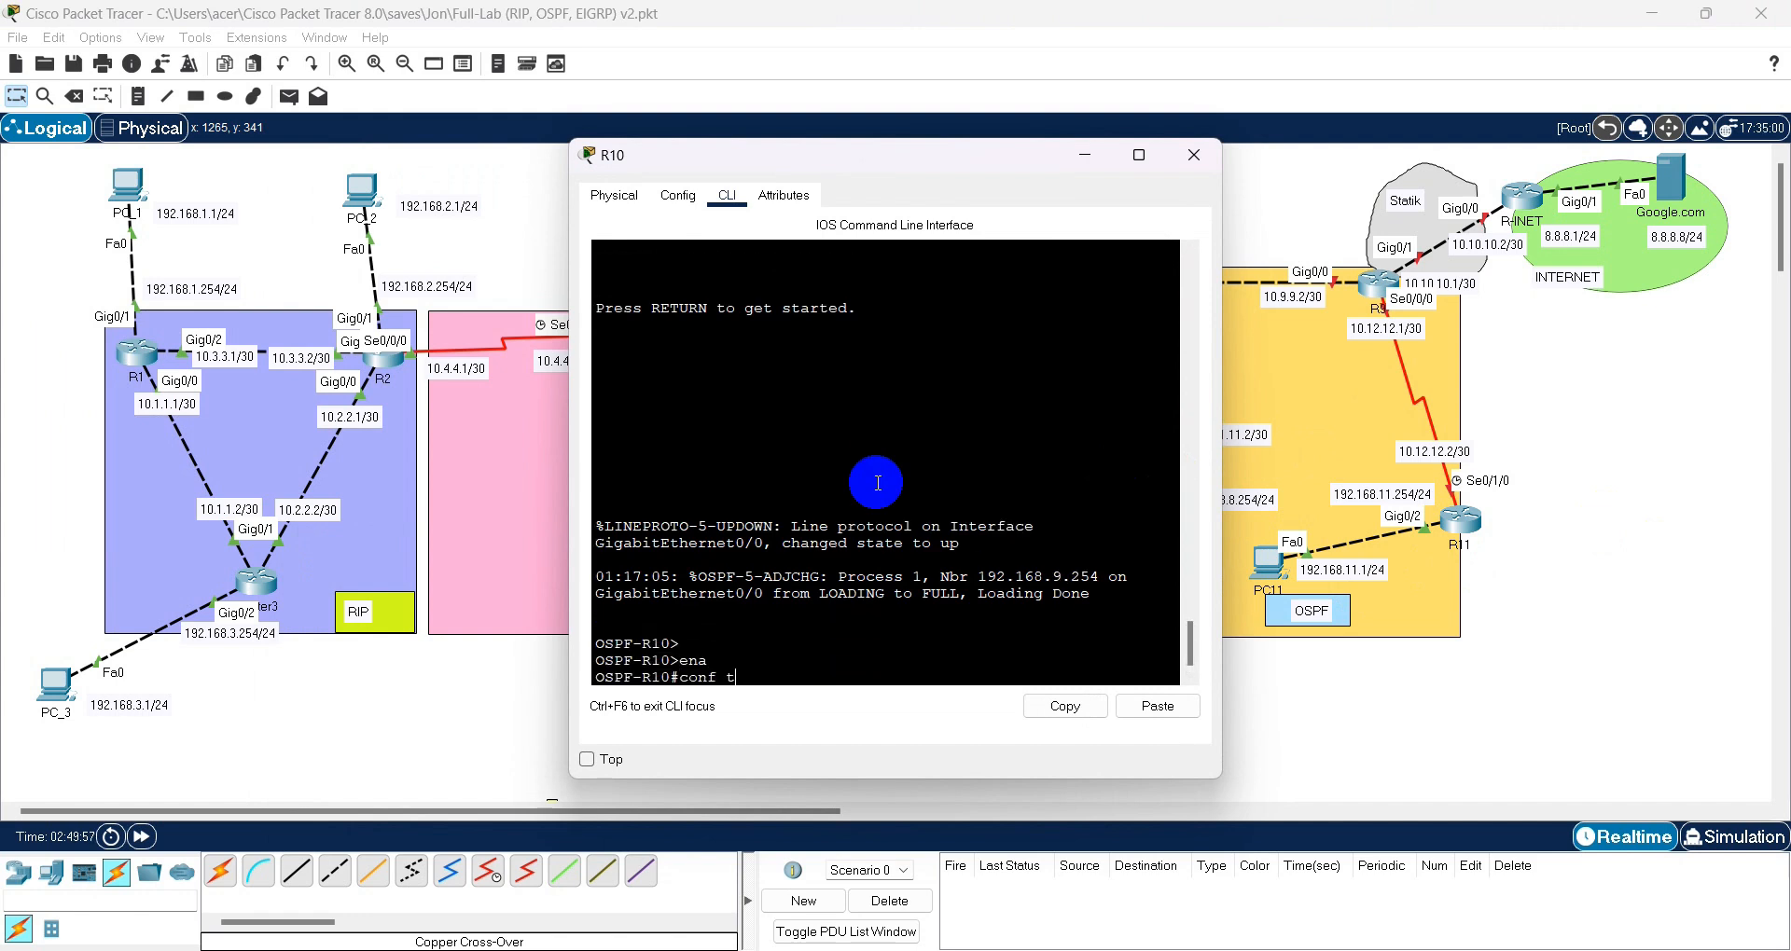
text(conf t)
key(Return)
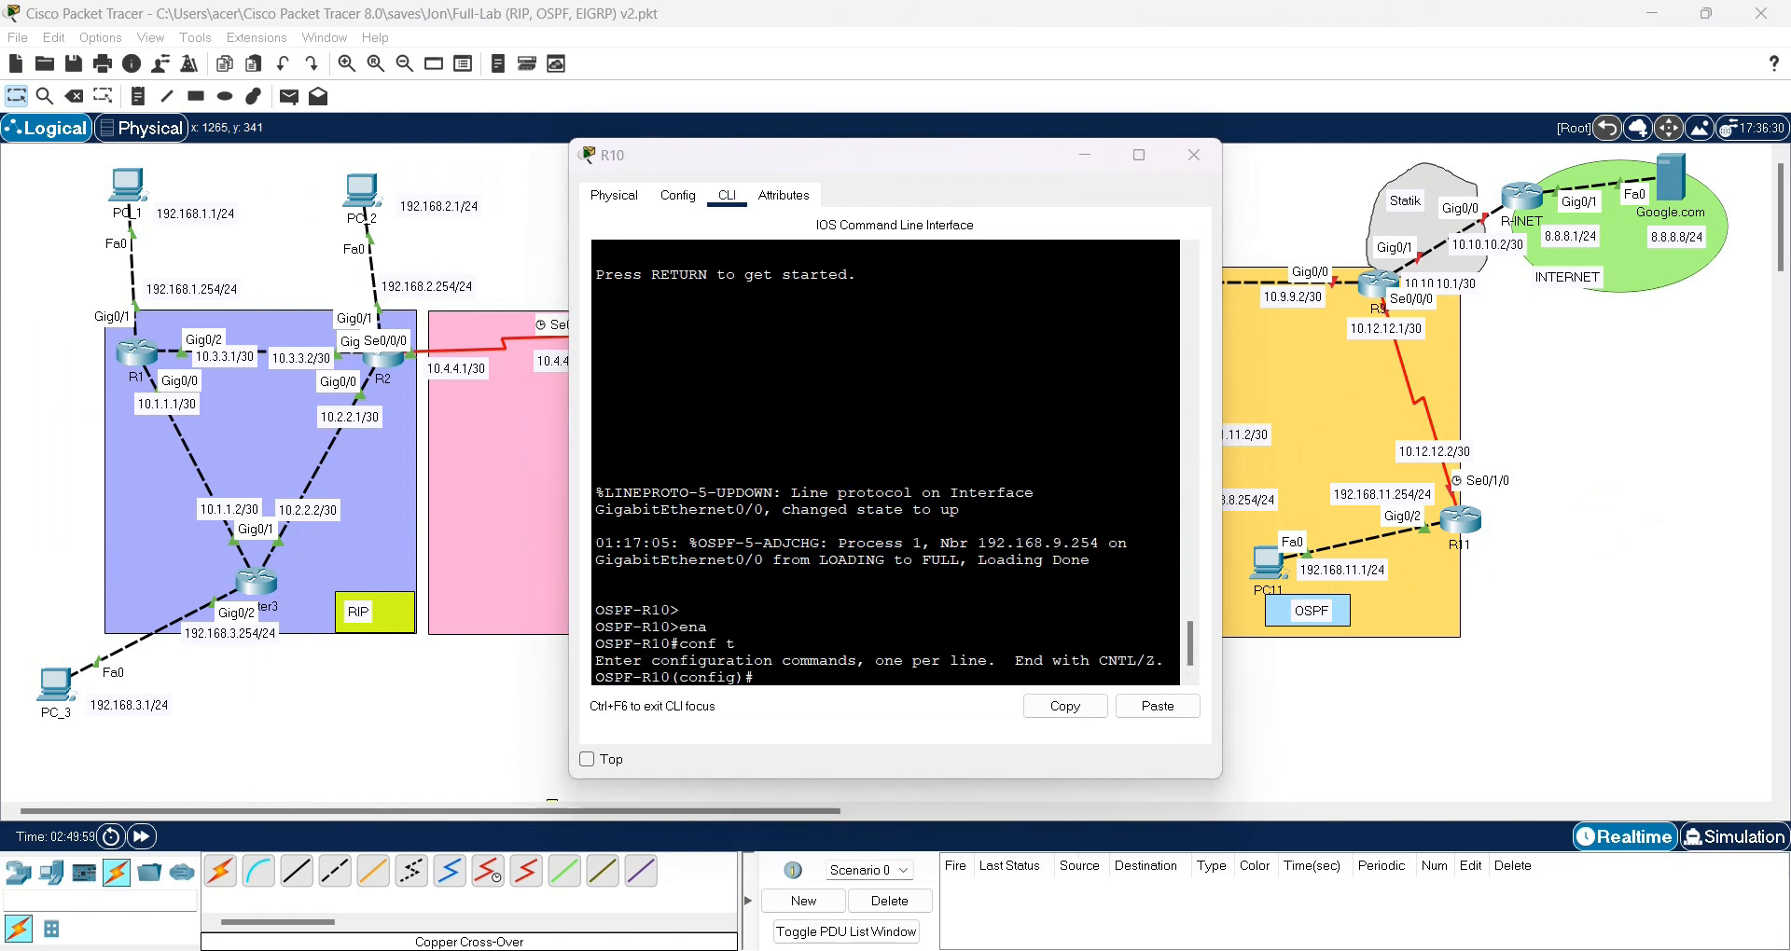
- Switch to the R10 script in Notepad++ and copy all of its configuration lines
key(alt+Tab)
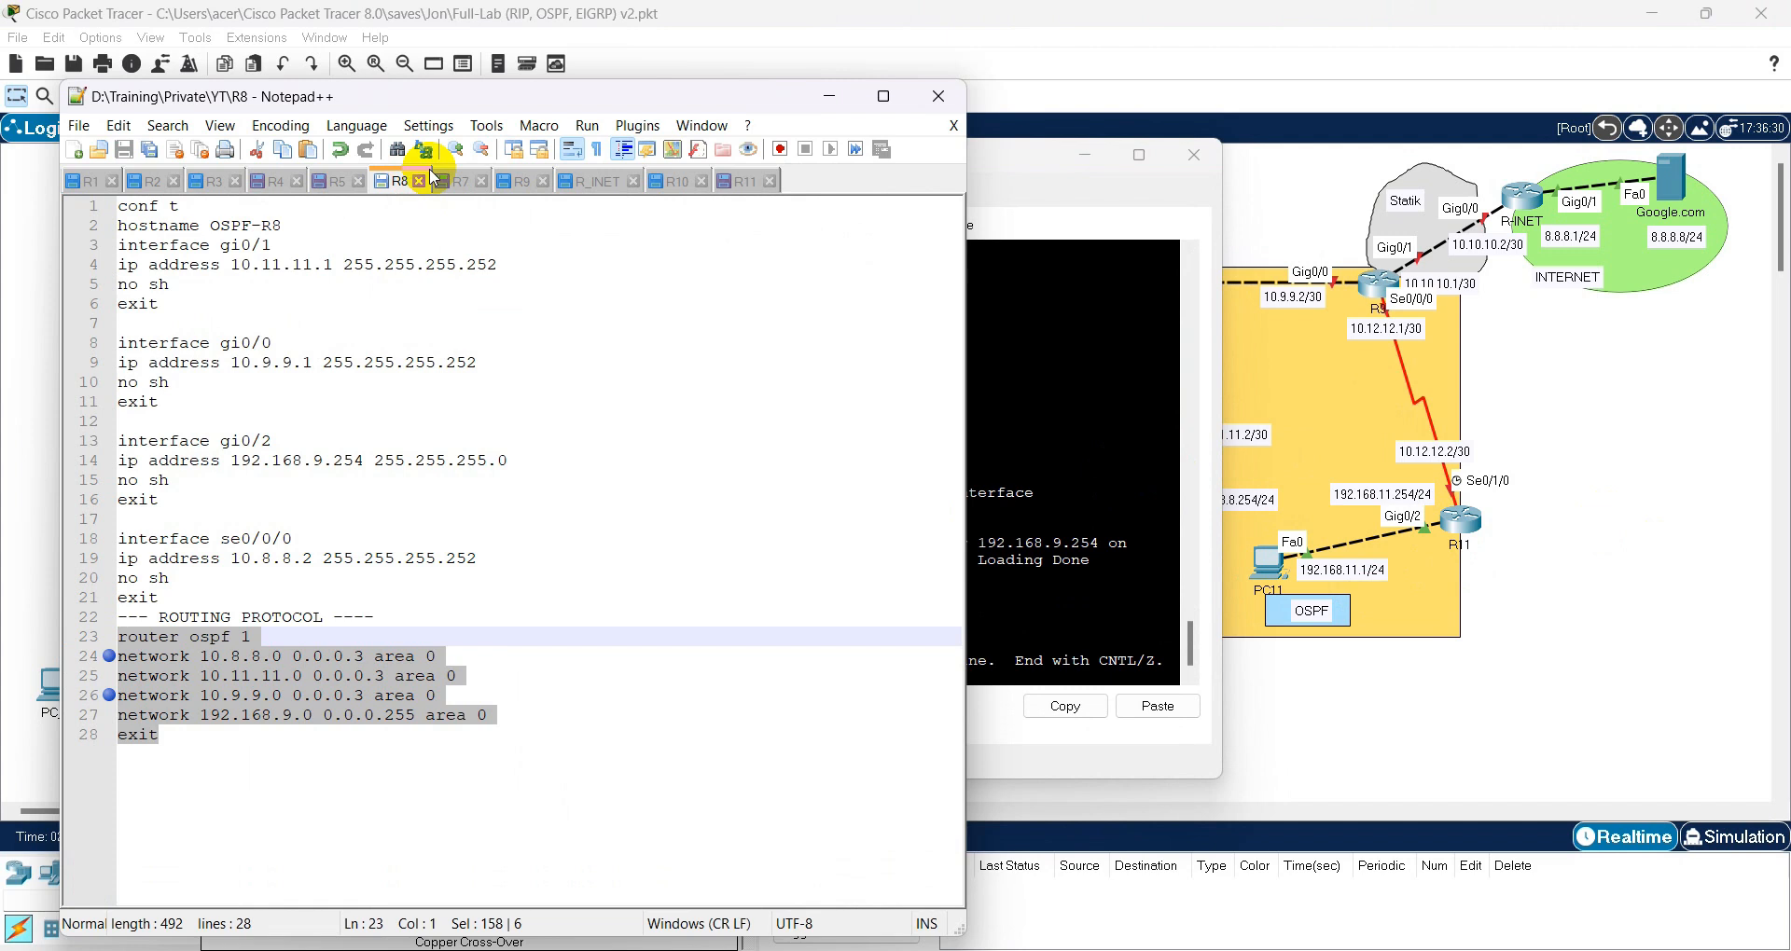
click(673, 181)
right_click(231, 478)
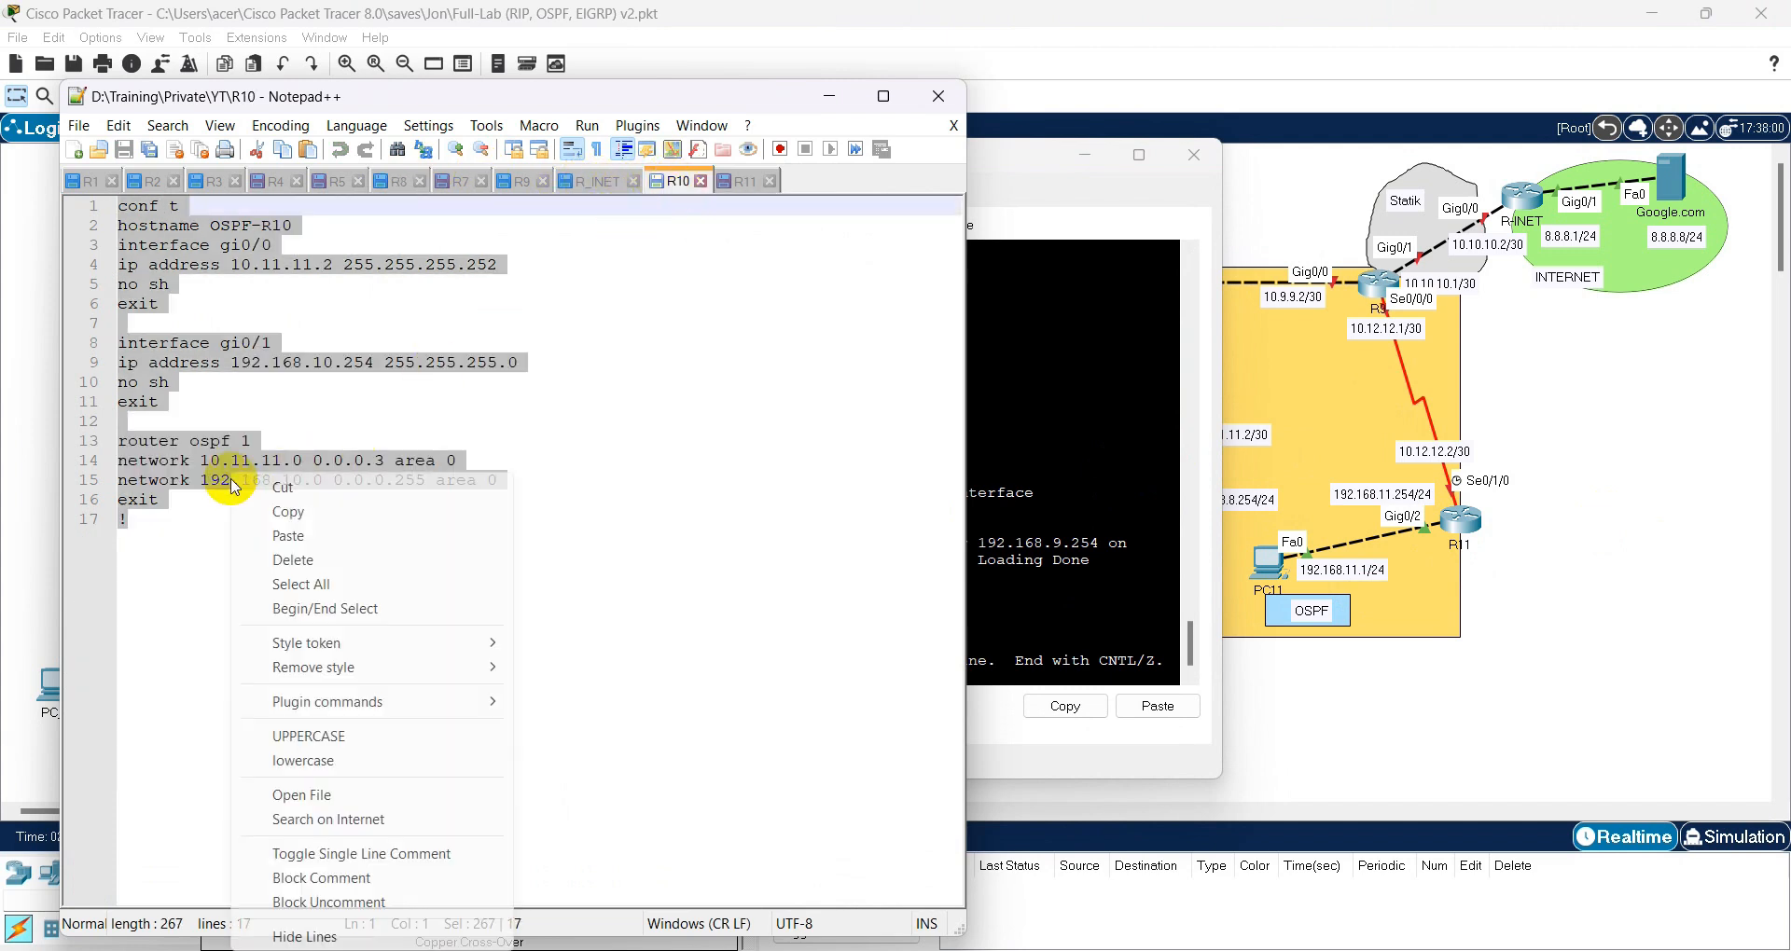
click(284, 512)
click(284, 513)
- Paste the script into R10's command line, setting hostname OSPF-R10, gi0/0 to 10.11.11.2/30, gi0/1 to 192.168.10.254/24, and advertising both networks in OSPF 1 area 0
click(1077, 328)
key(Return)
key(Return)
right_click(821, 479)
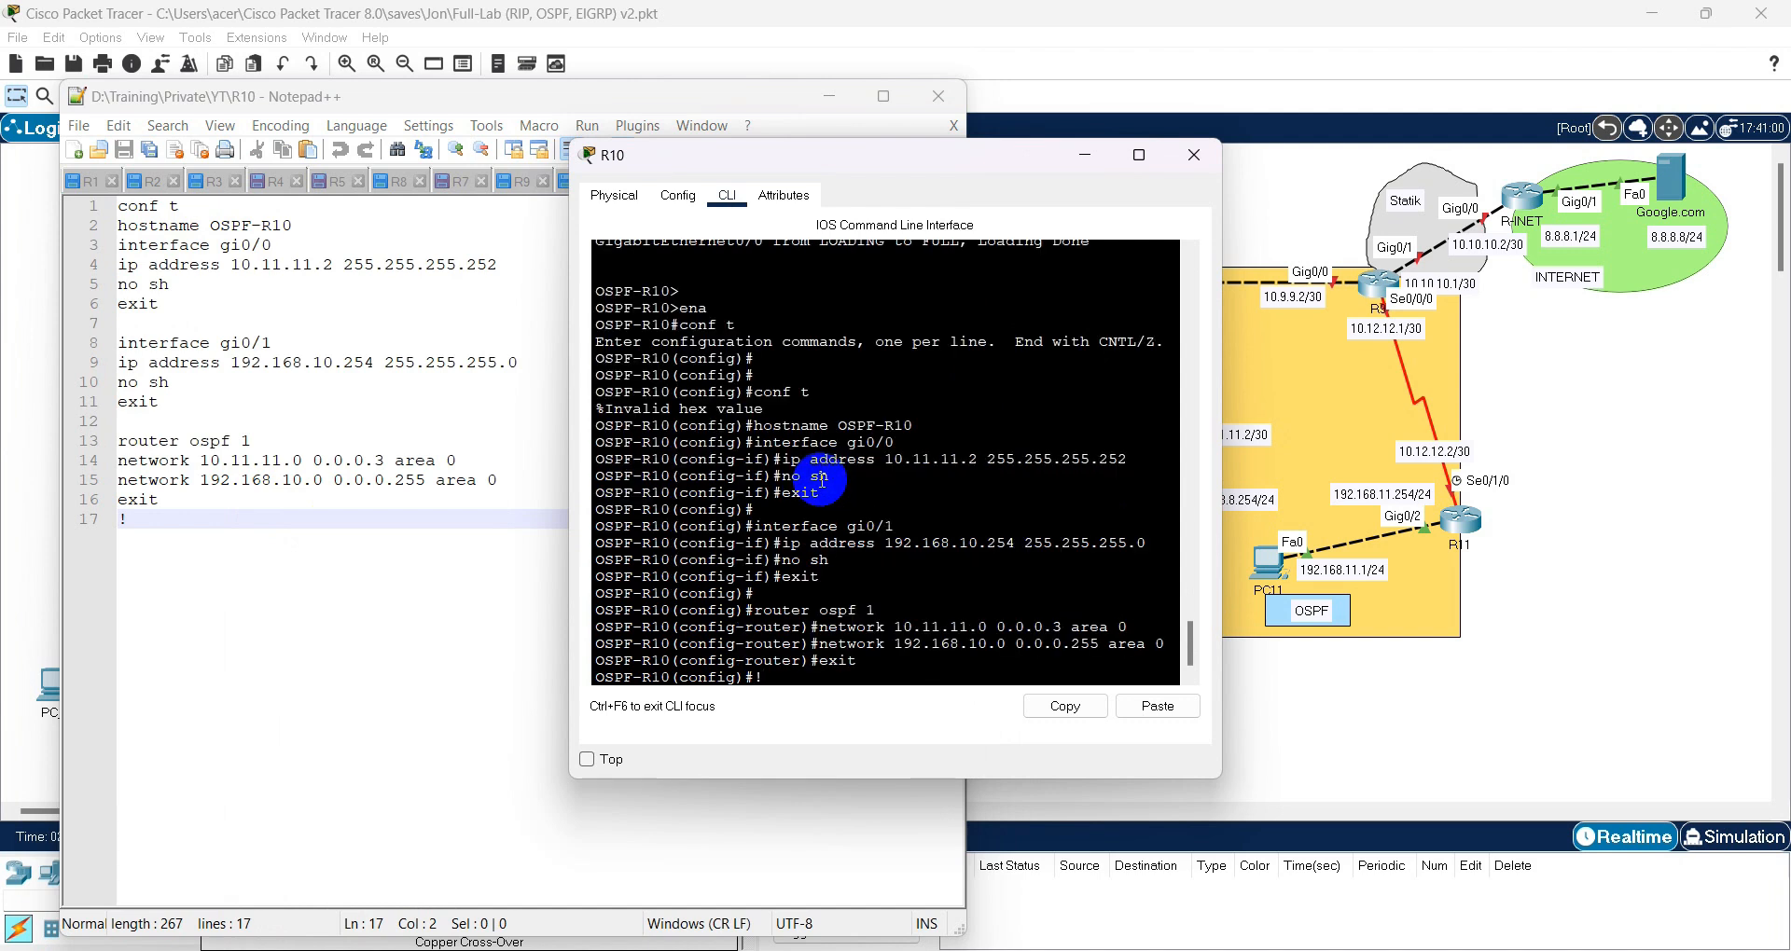
- Review the interface block and the router ospf 1 block in the R10 script
click(373, 499)
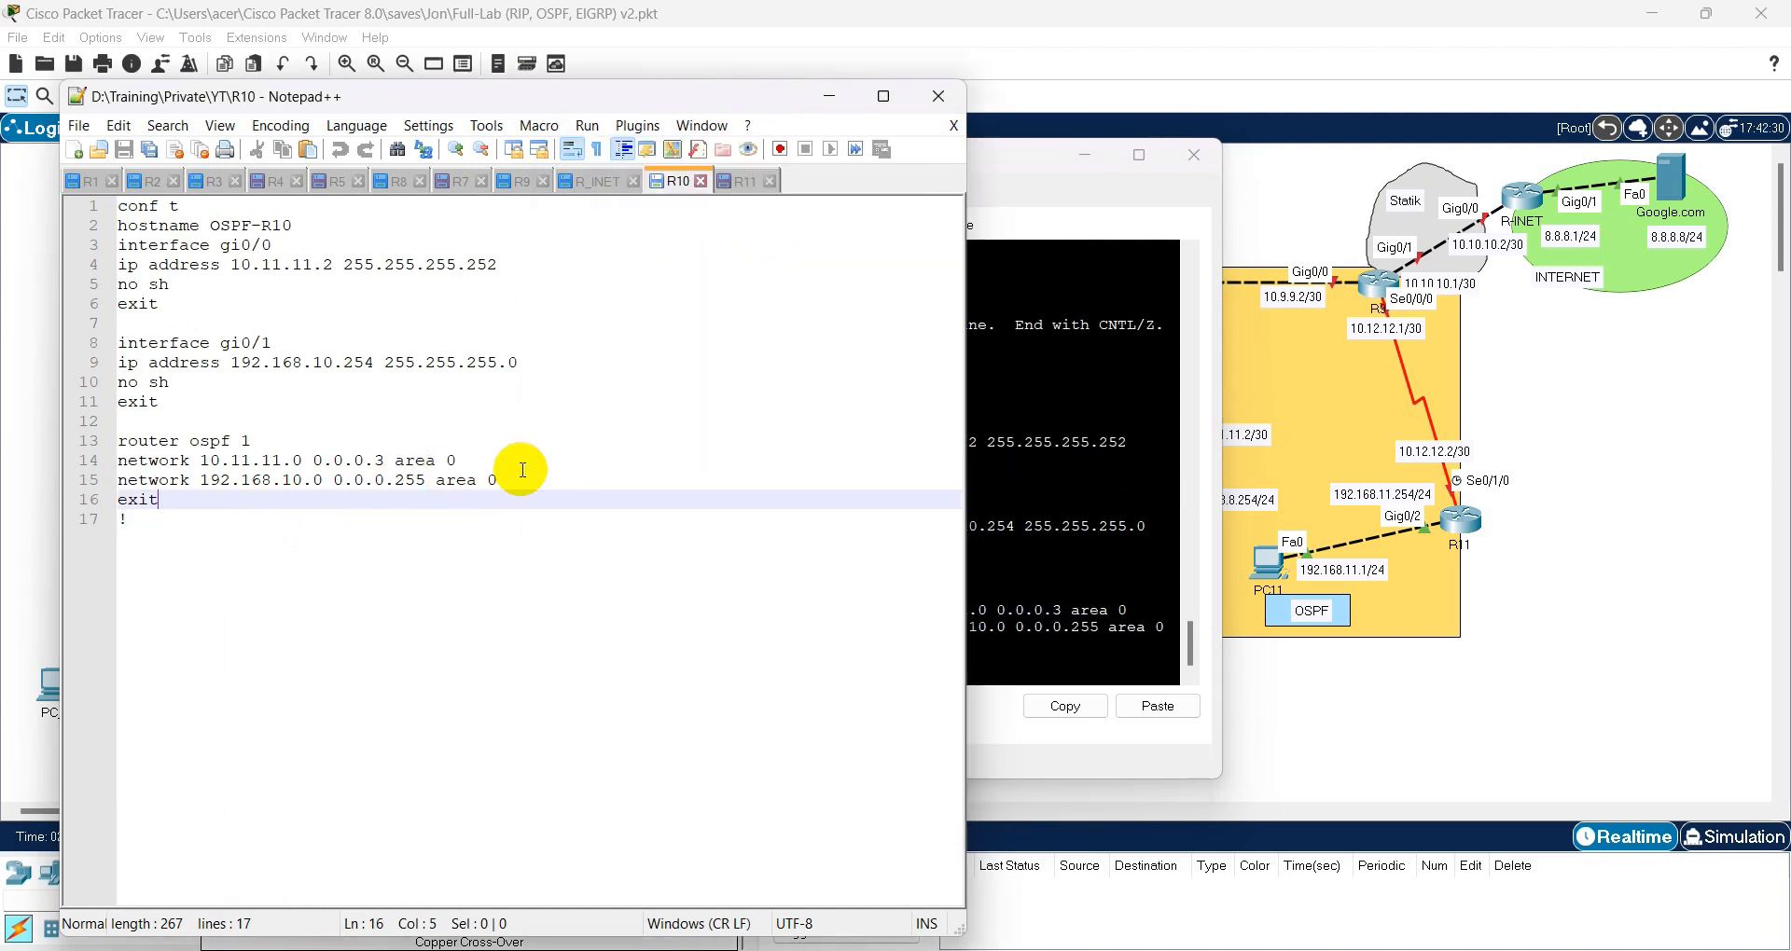
click(124, 439)
drag(162, 402, 80, 207)
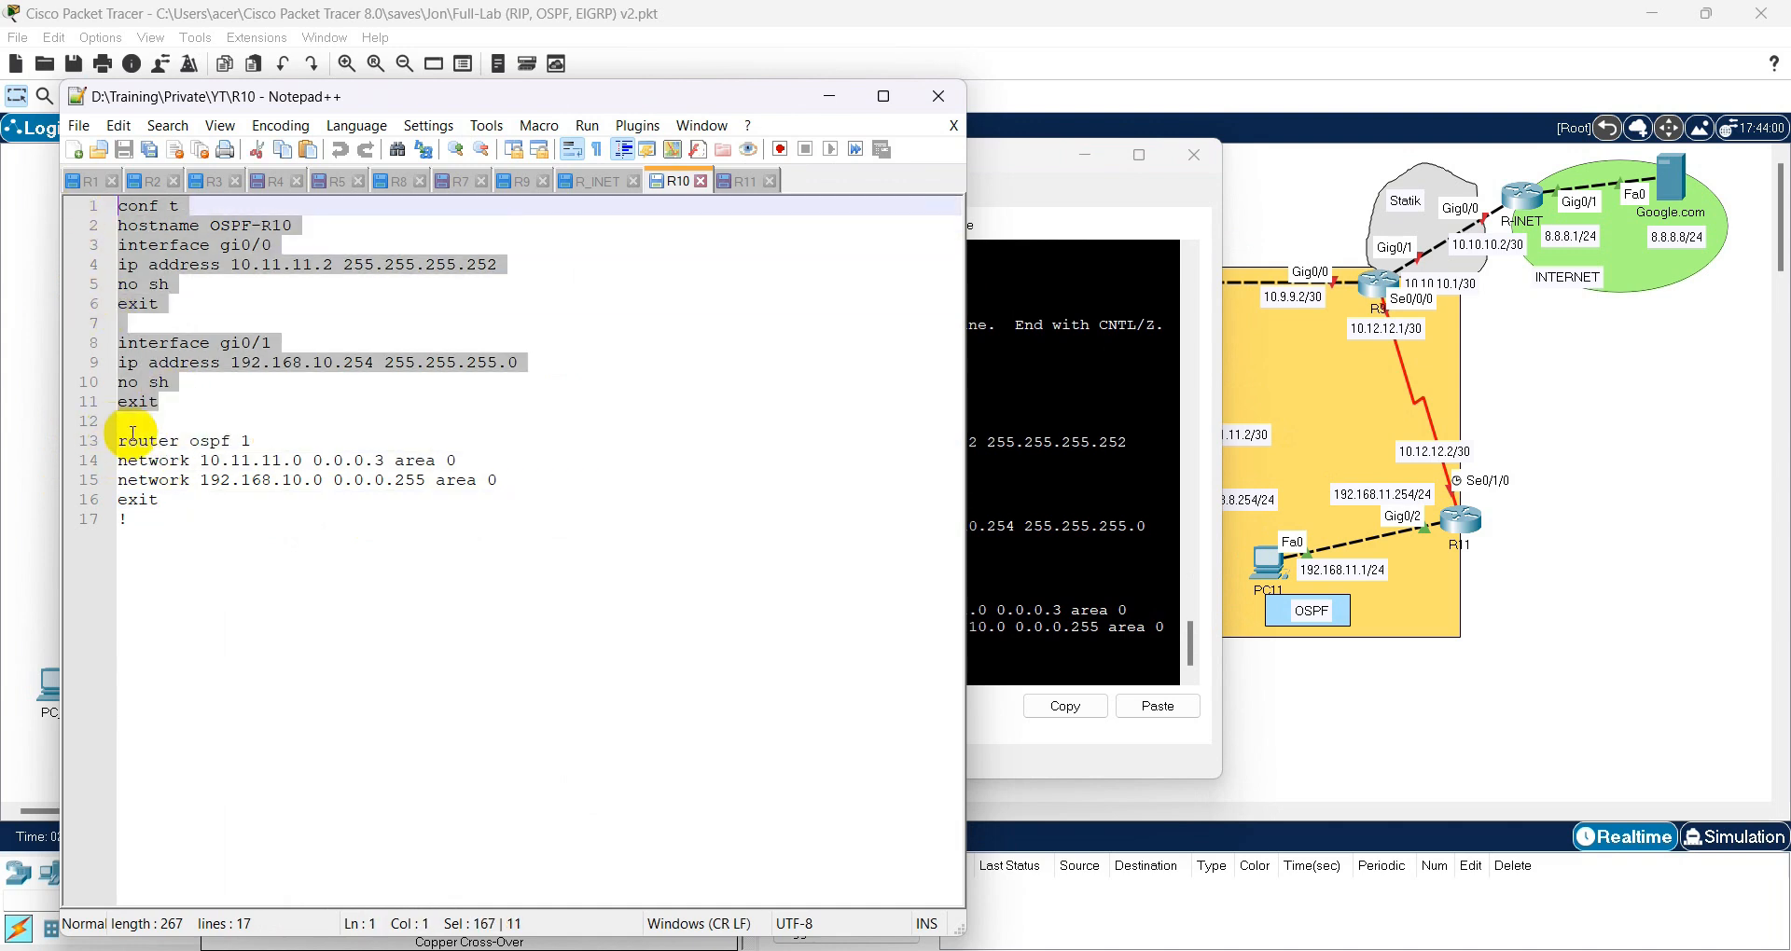
drag(119, 439, 200, 559)
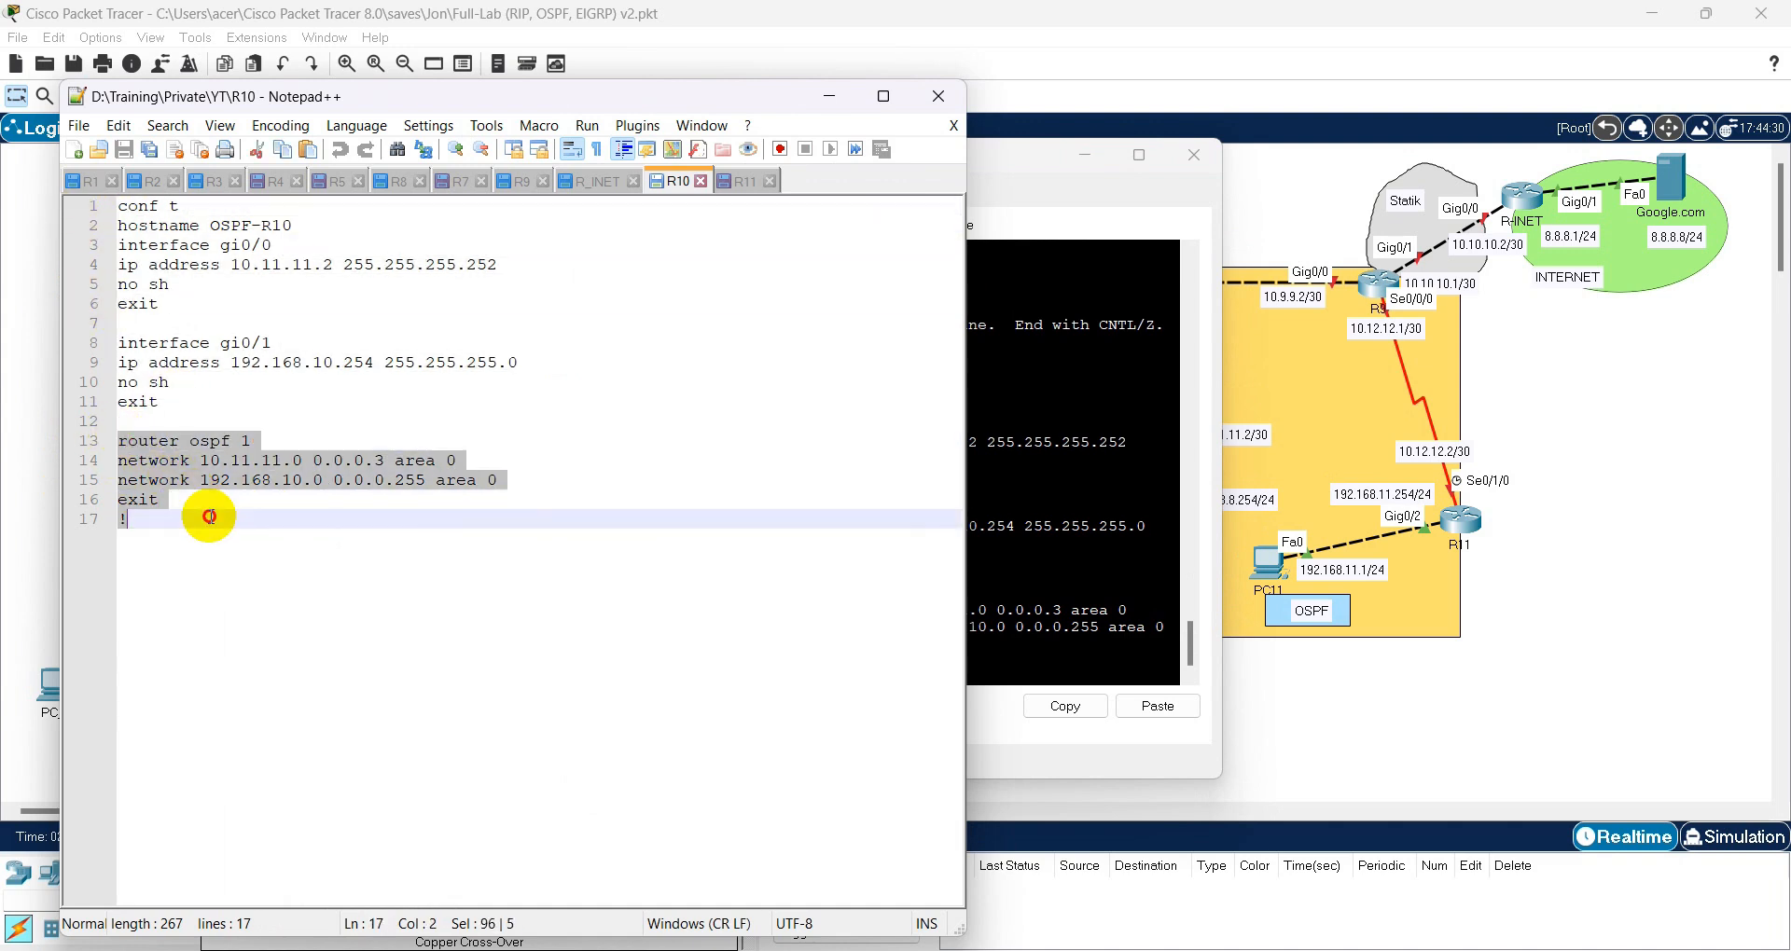
- Switch back to the Packet Tracer topology, open R11's command line and enter privileged mode with ena
click(770, 71)
click(1478, 539)
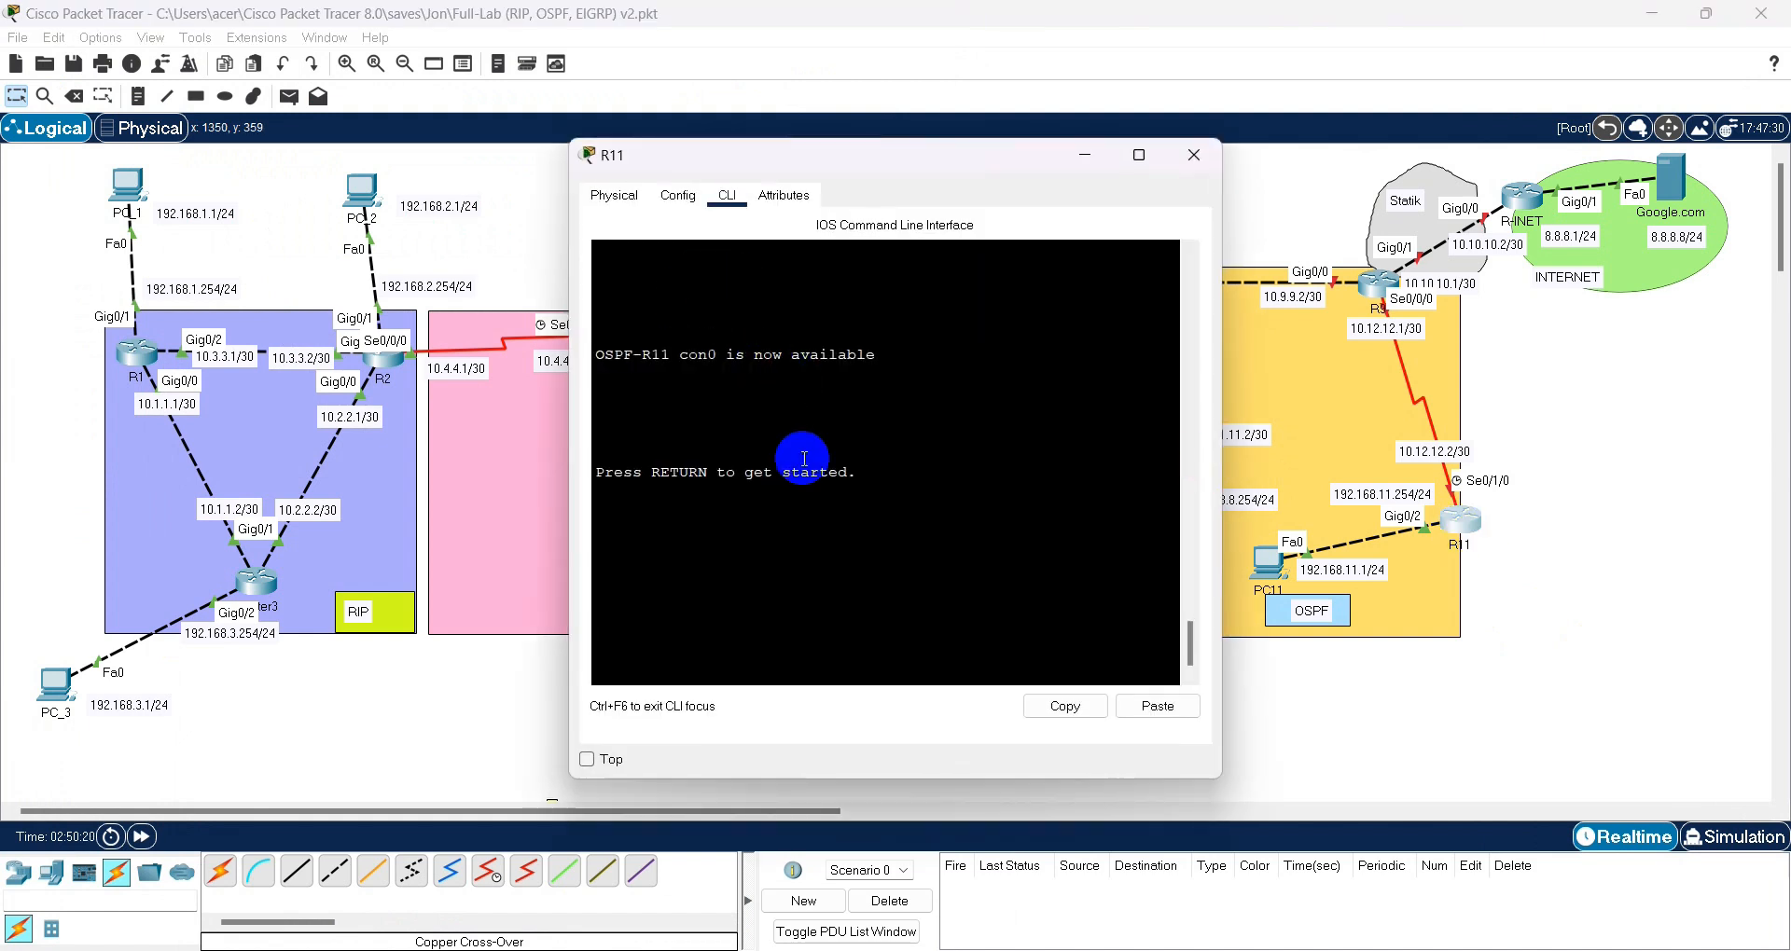
key(Return)
key(Return)
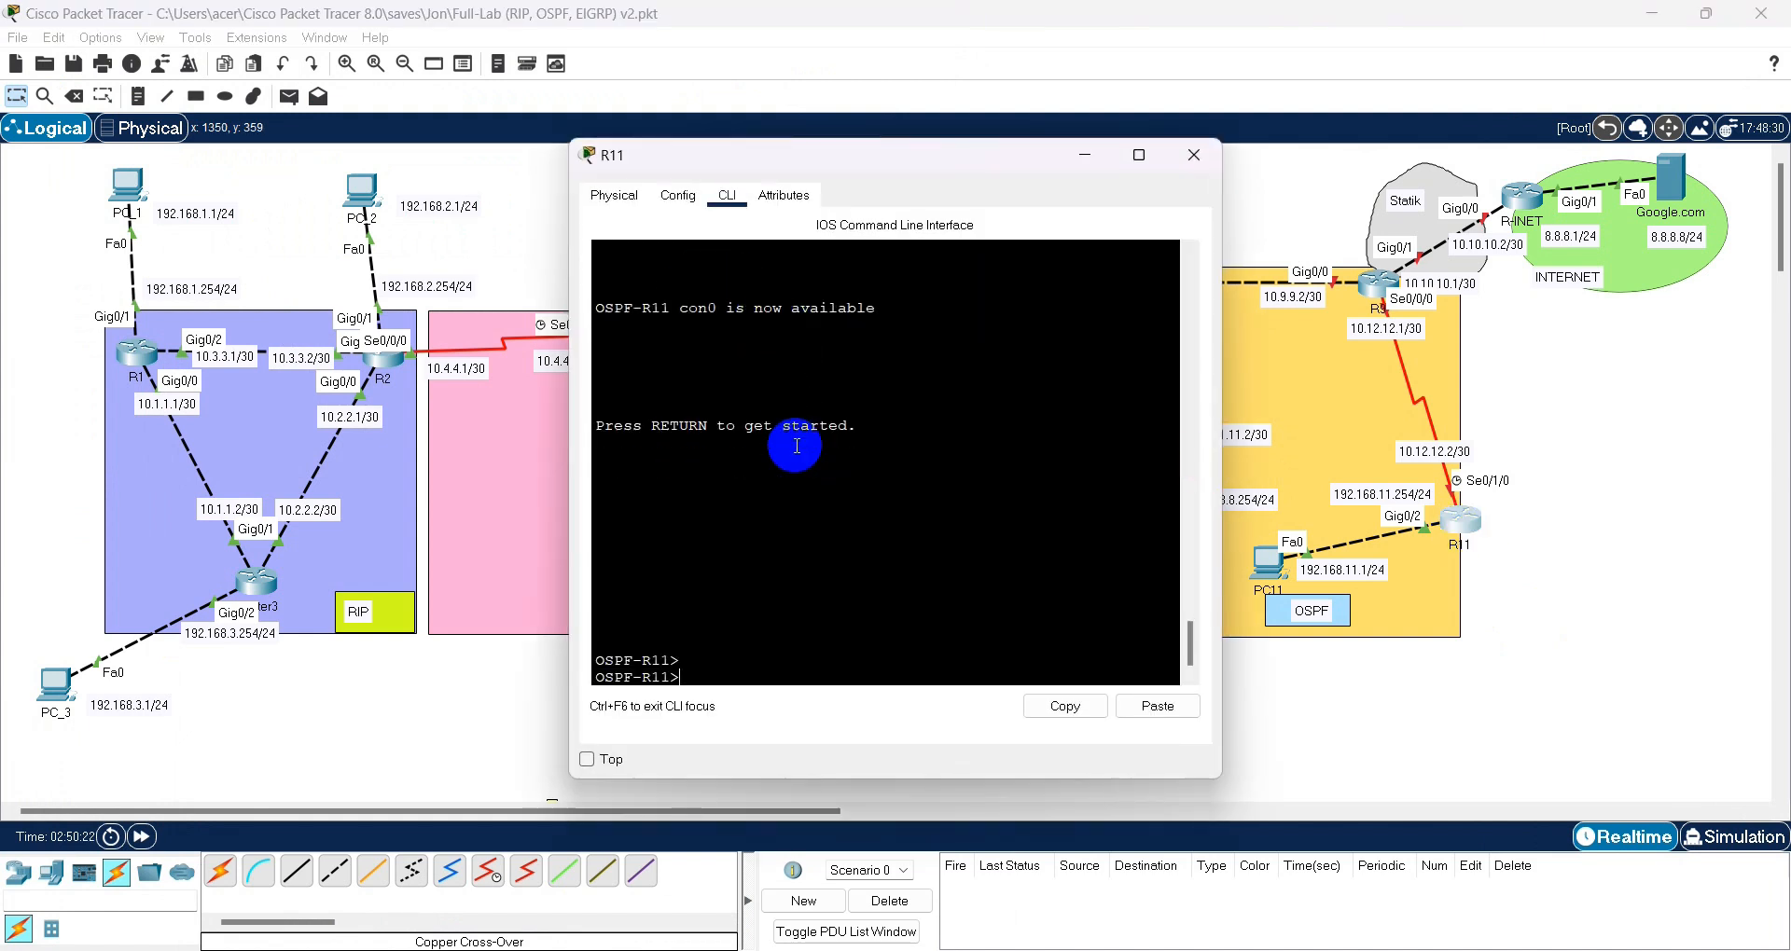
text(nea)
key(Return)
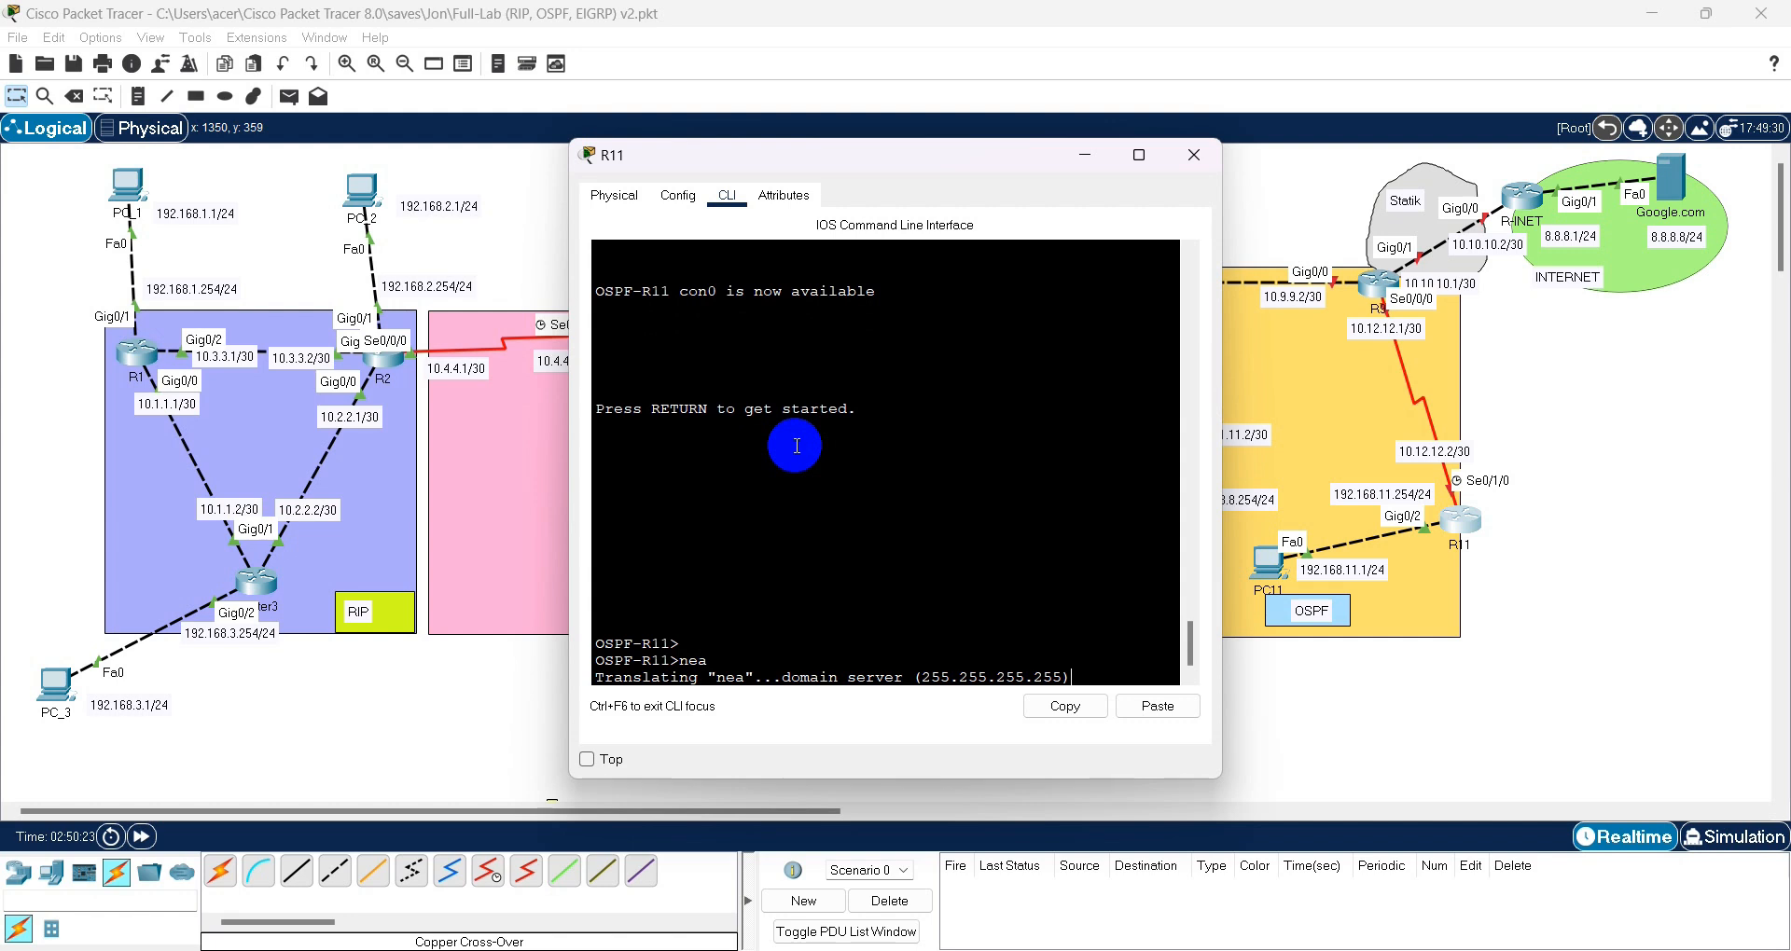
text(wena)
key(Return)
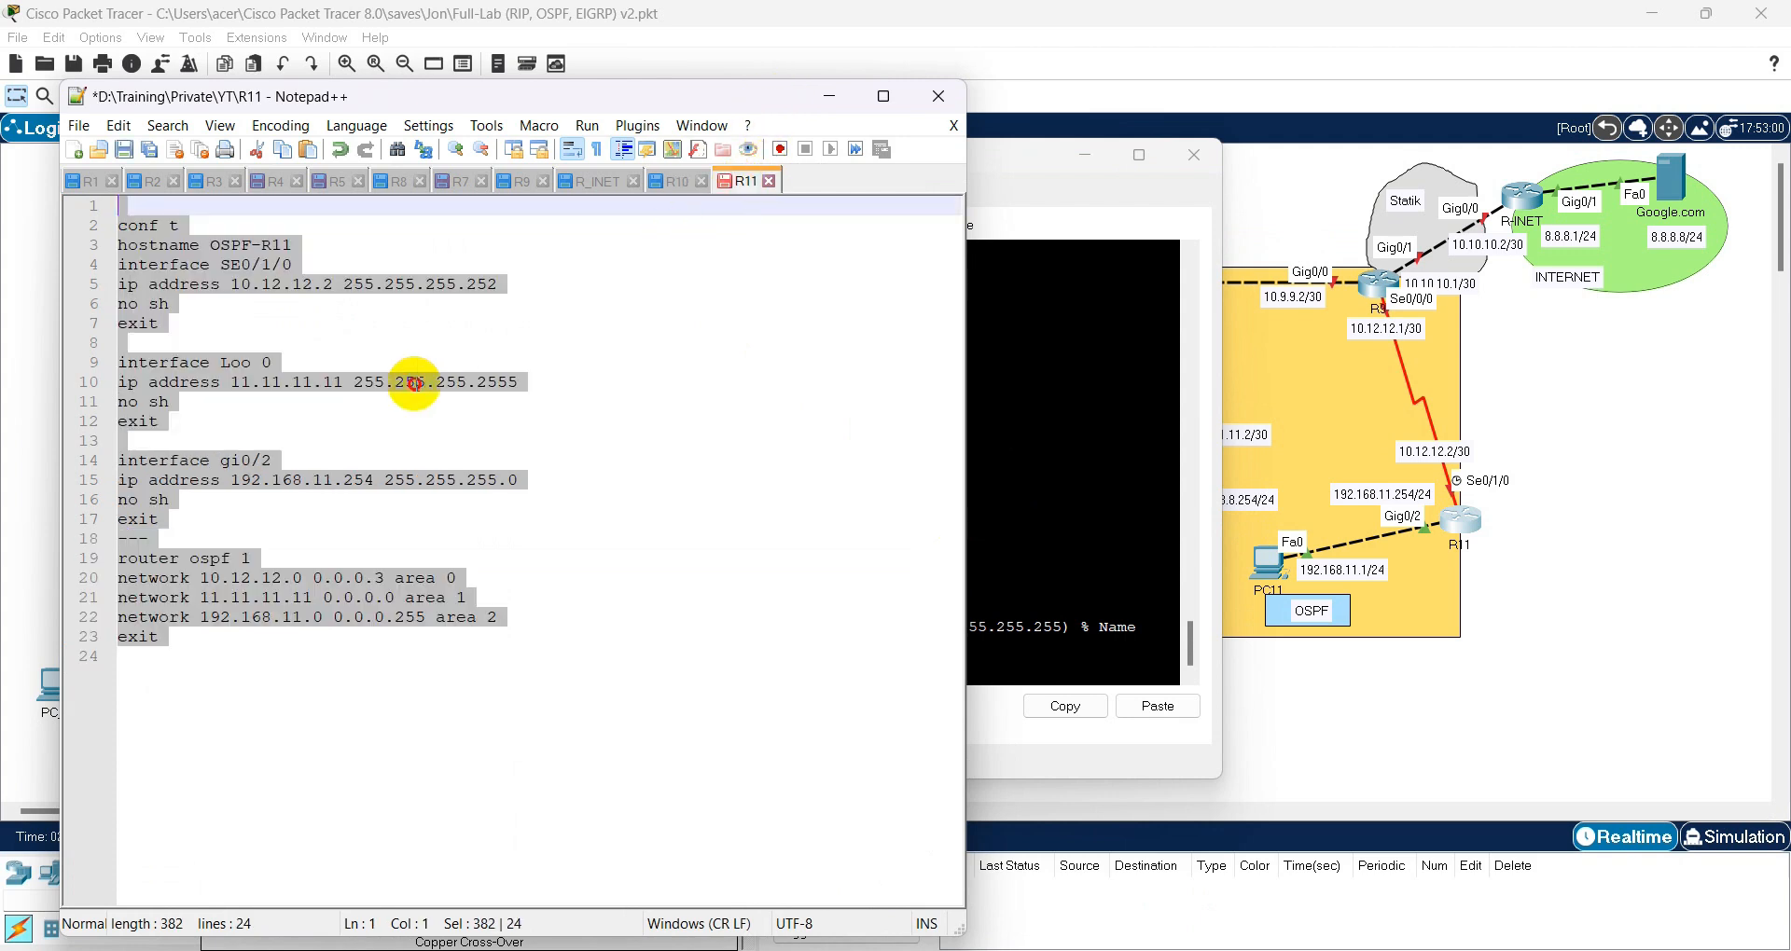
- Examine the R11 script's Loo 0 interface and its OSPF networks in areas 0, 1 and 2, comparing them with the topology around R11
double_click(438, 382)
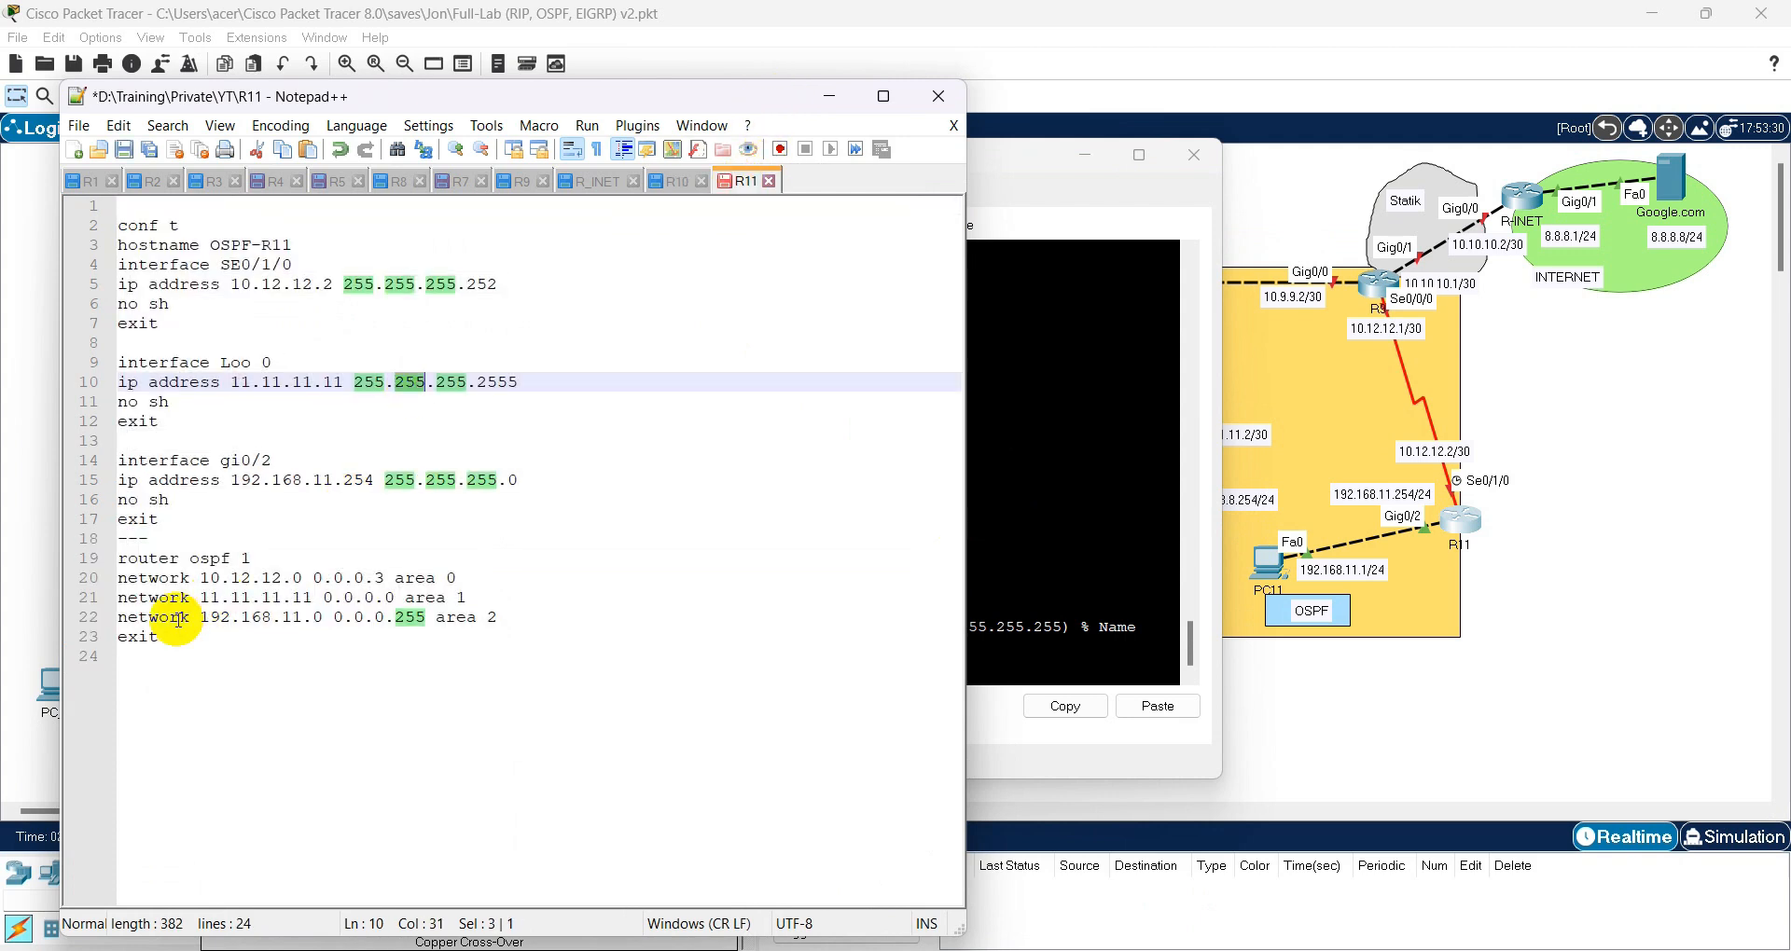
click(377, 640)
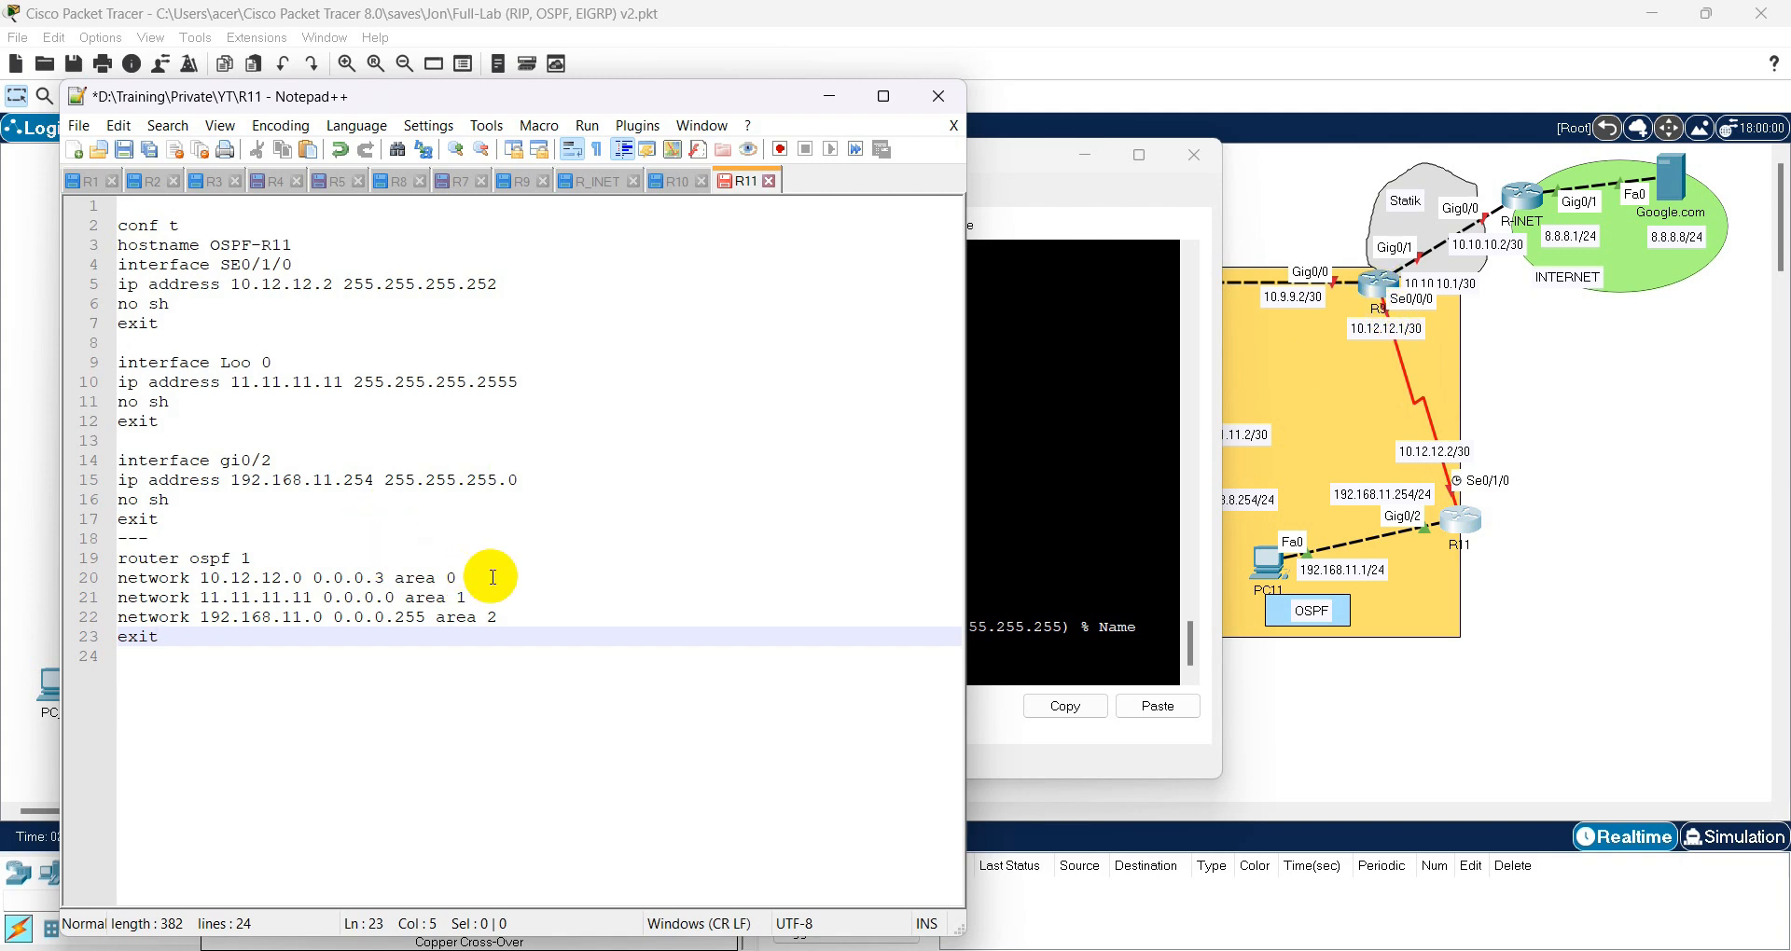
drag(475, 583, 79, 579)
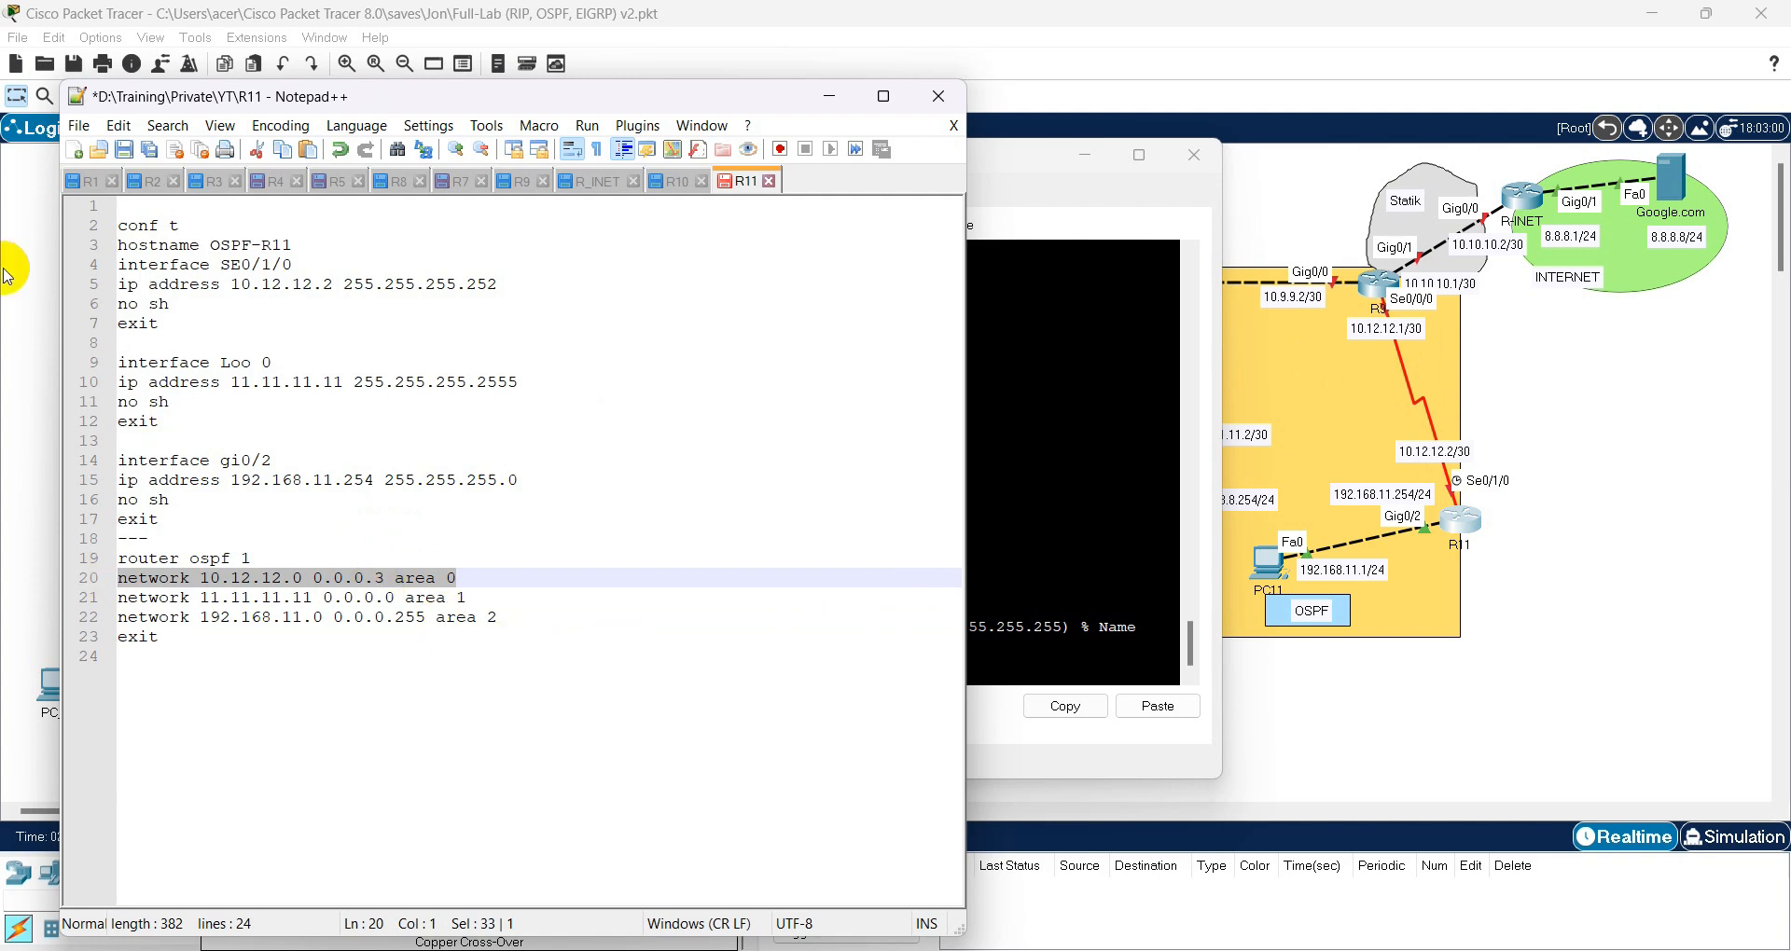
drag(111, 369, 220, 422)
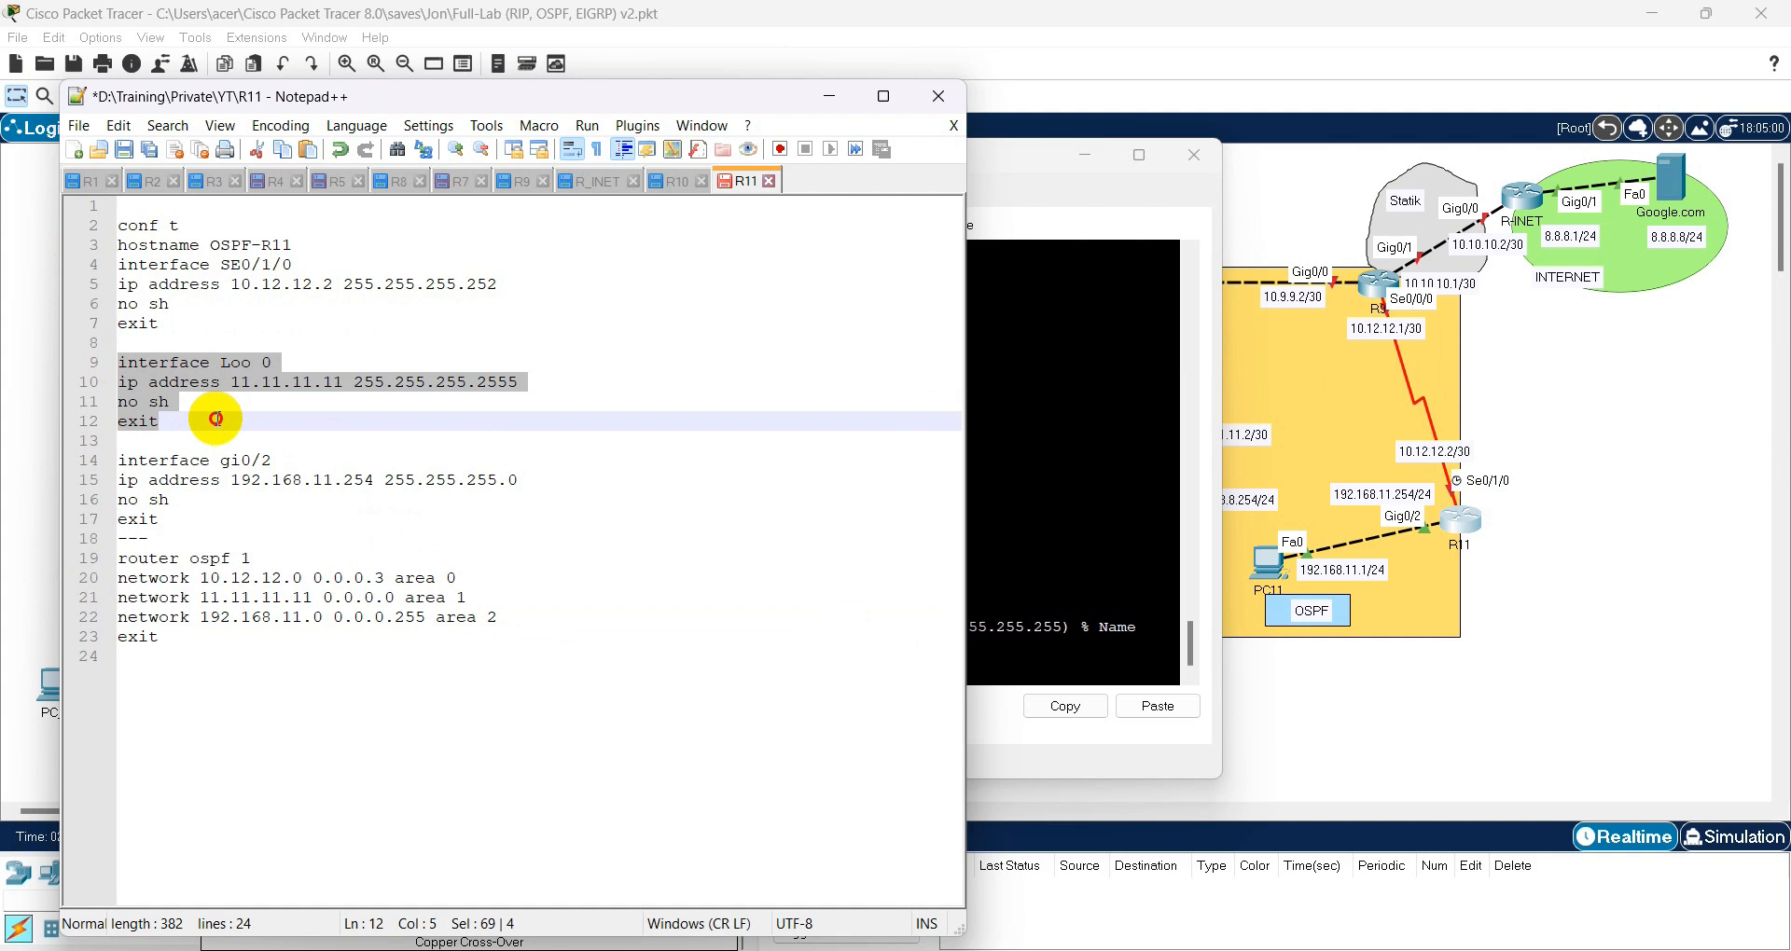
click(255, 385)
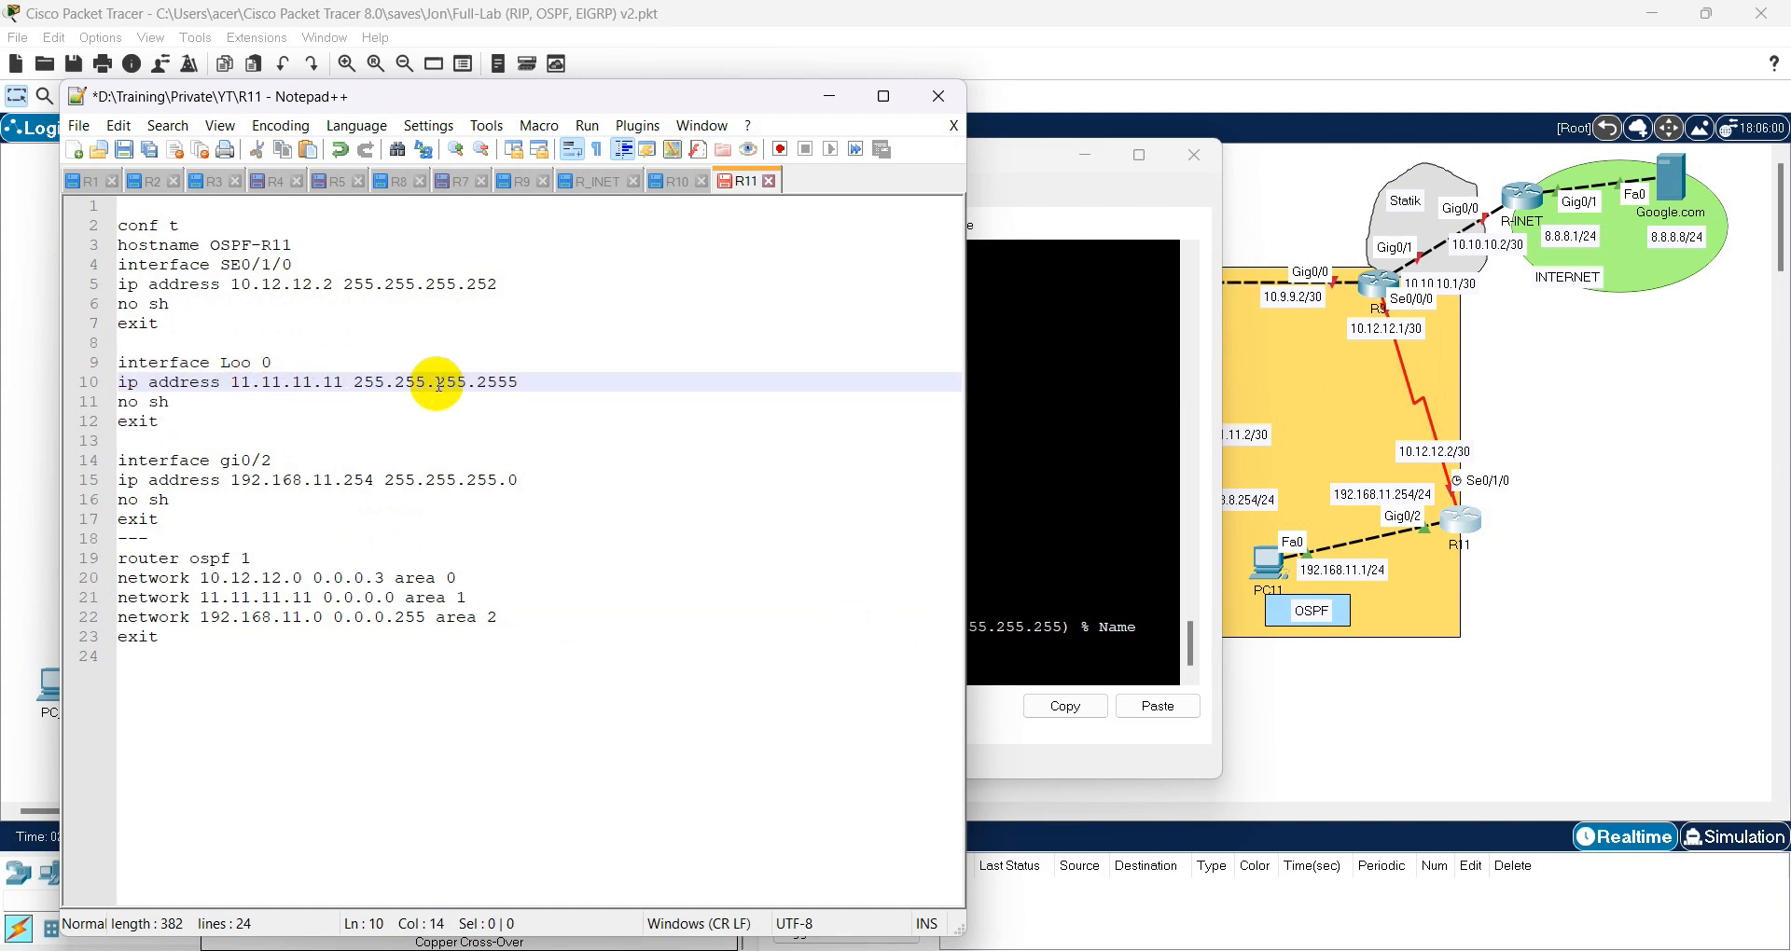
drag(116, 597, 470, 596)
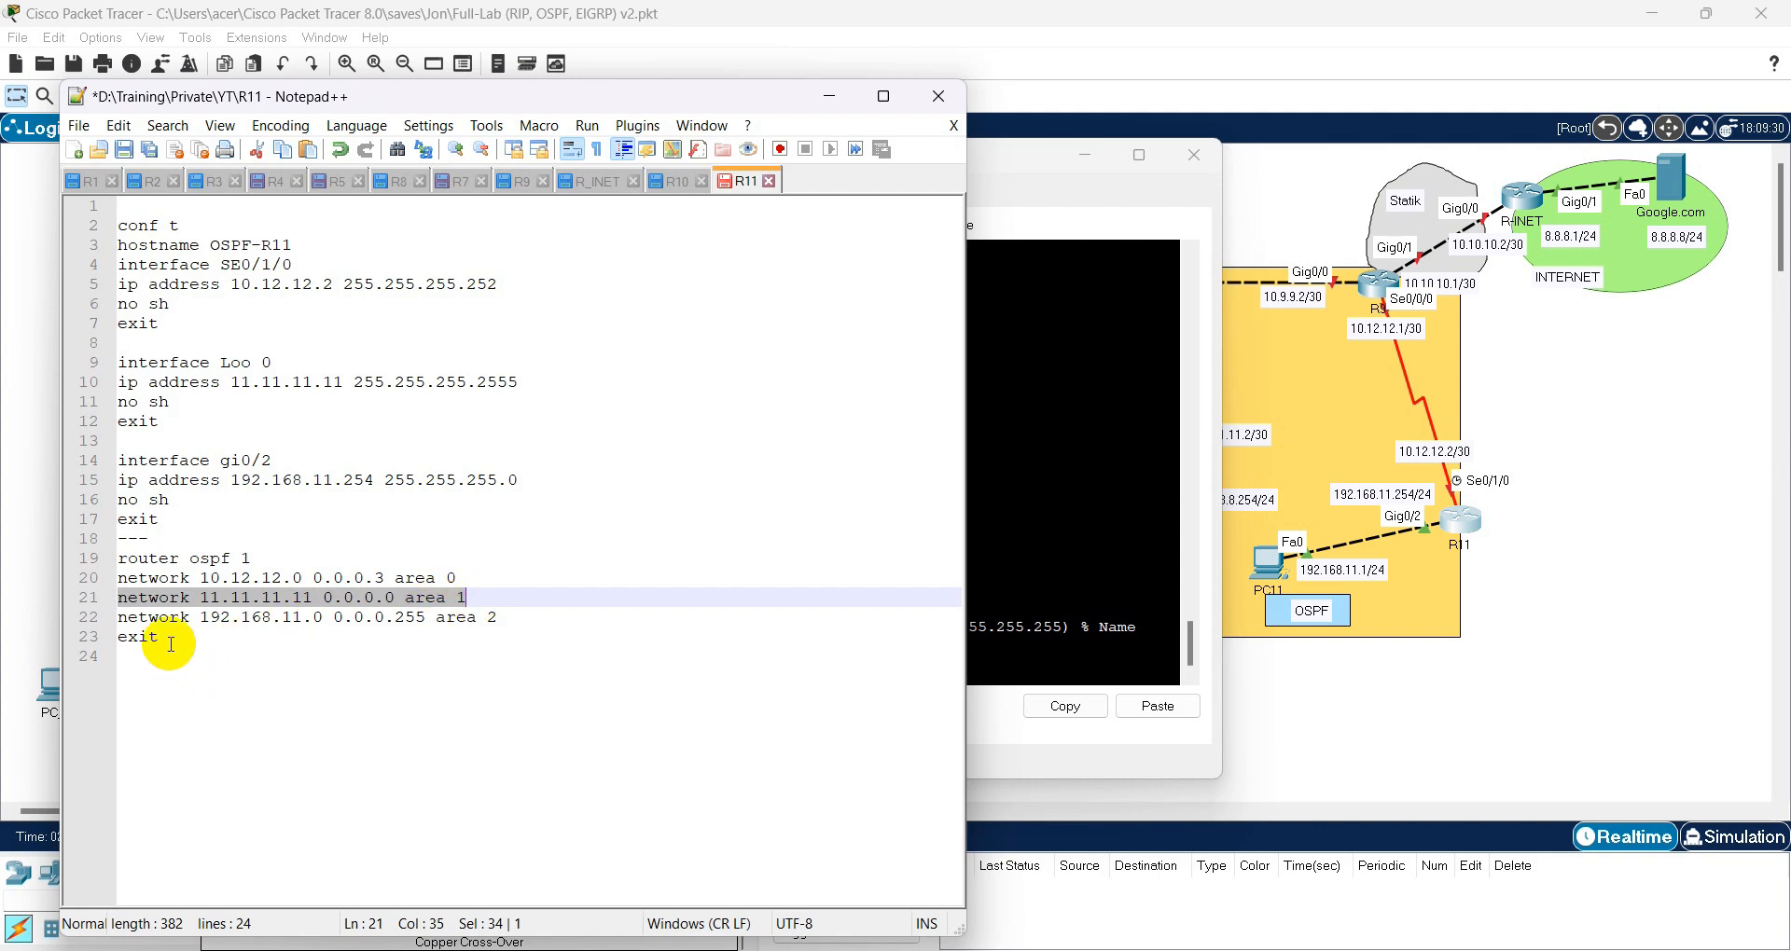
click(1430, 550)
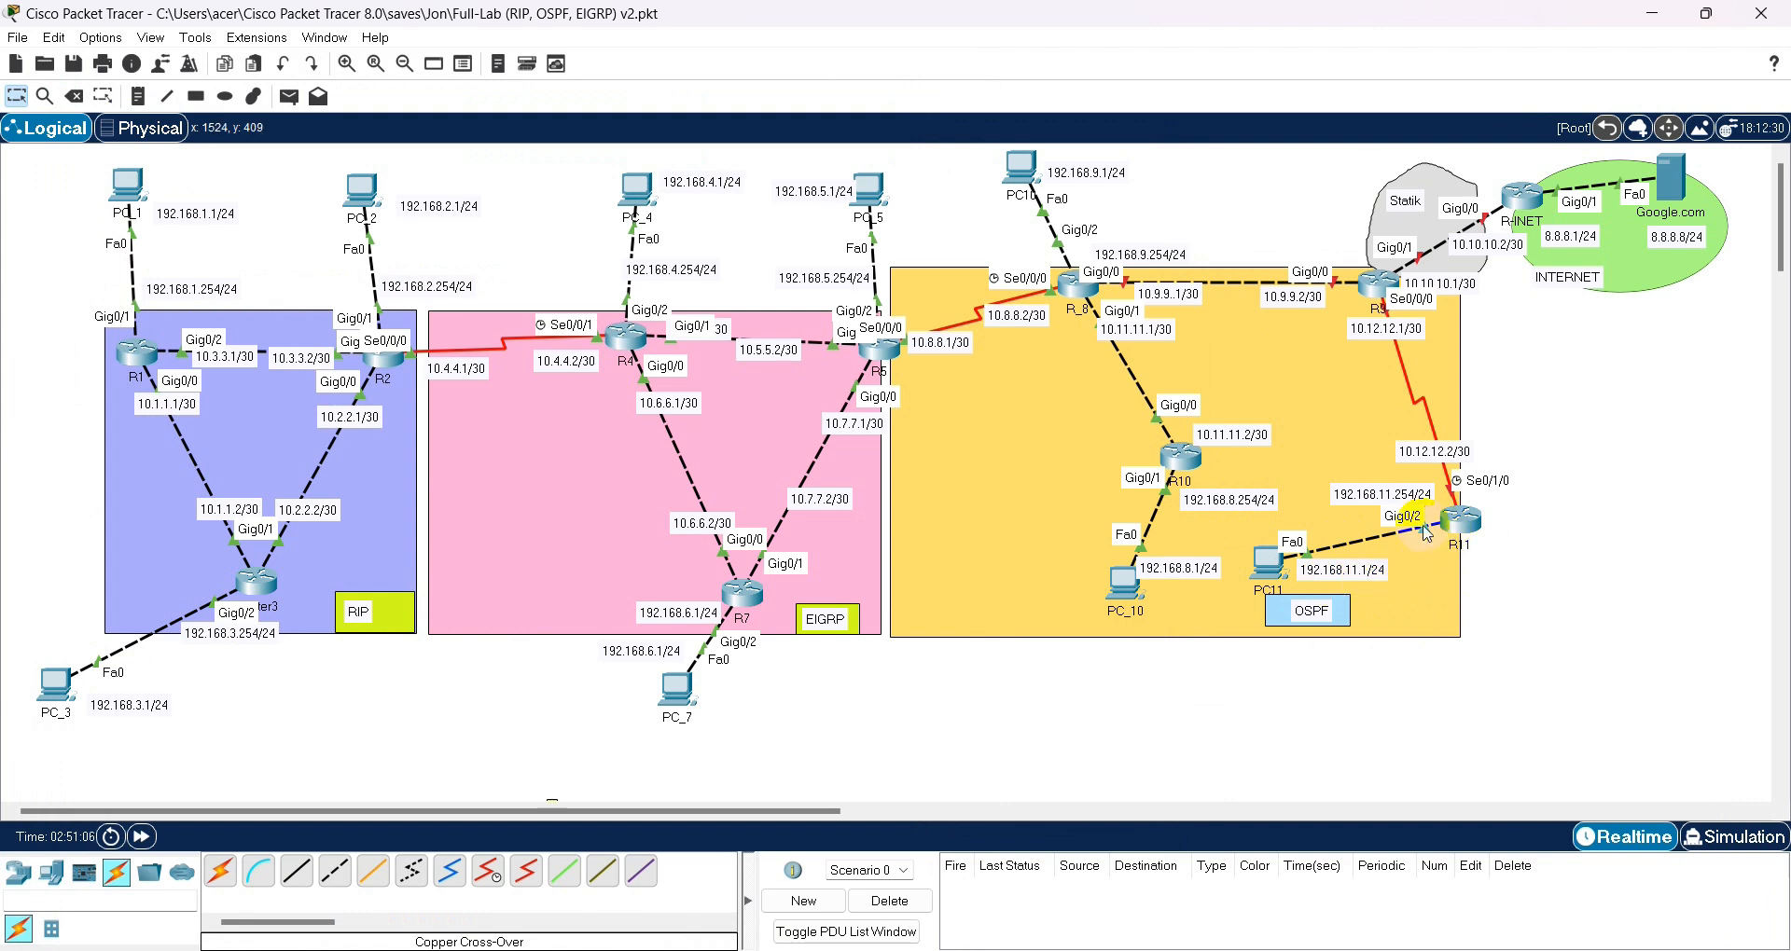
mouse_move(1259, 947)
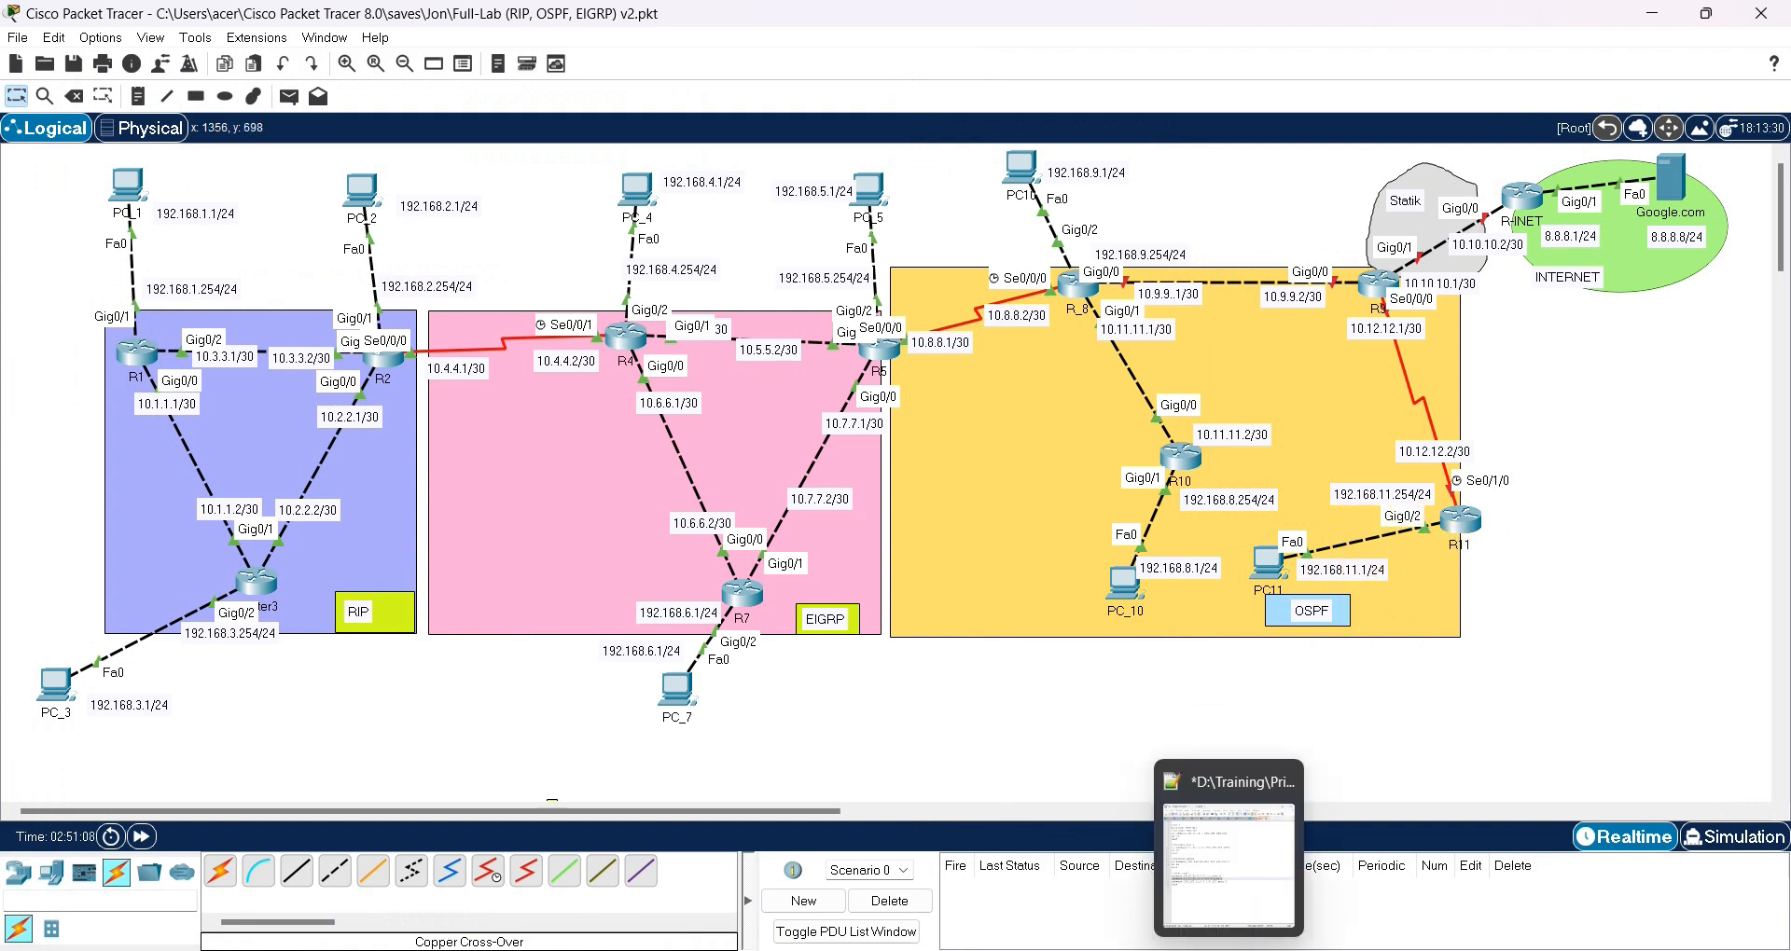
click(1250, 793)
double_click(478, 620)
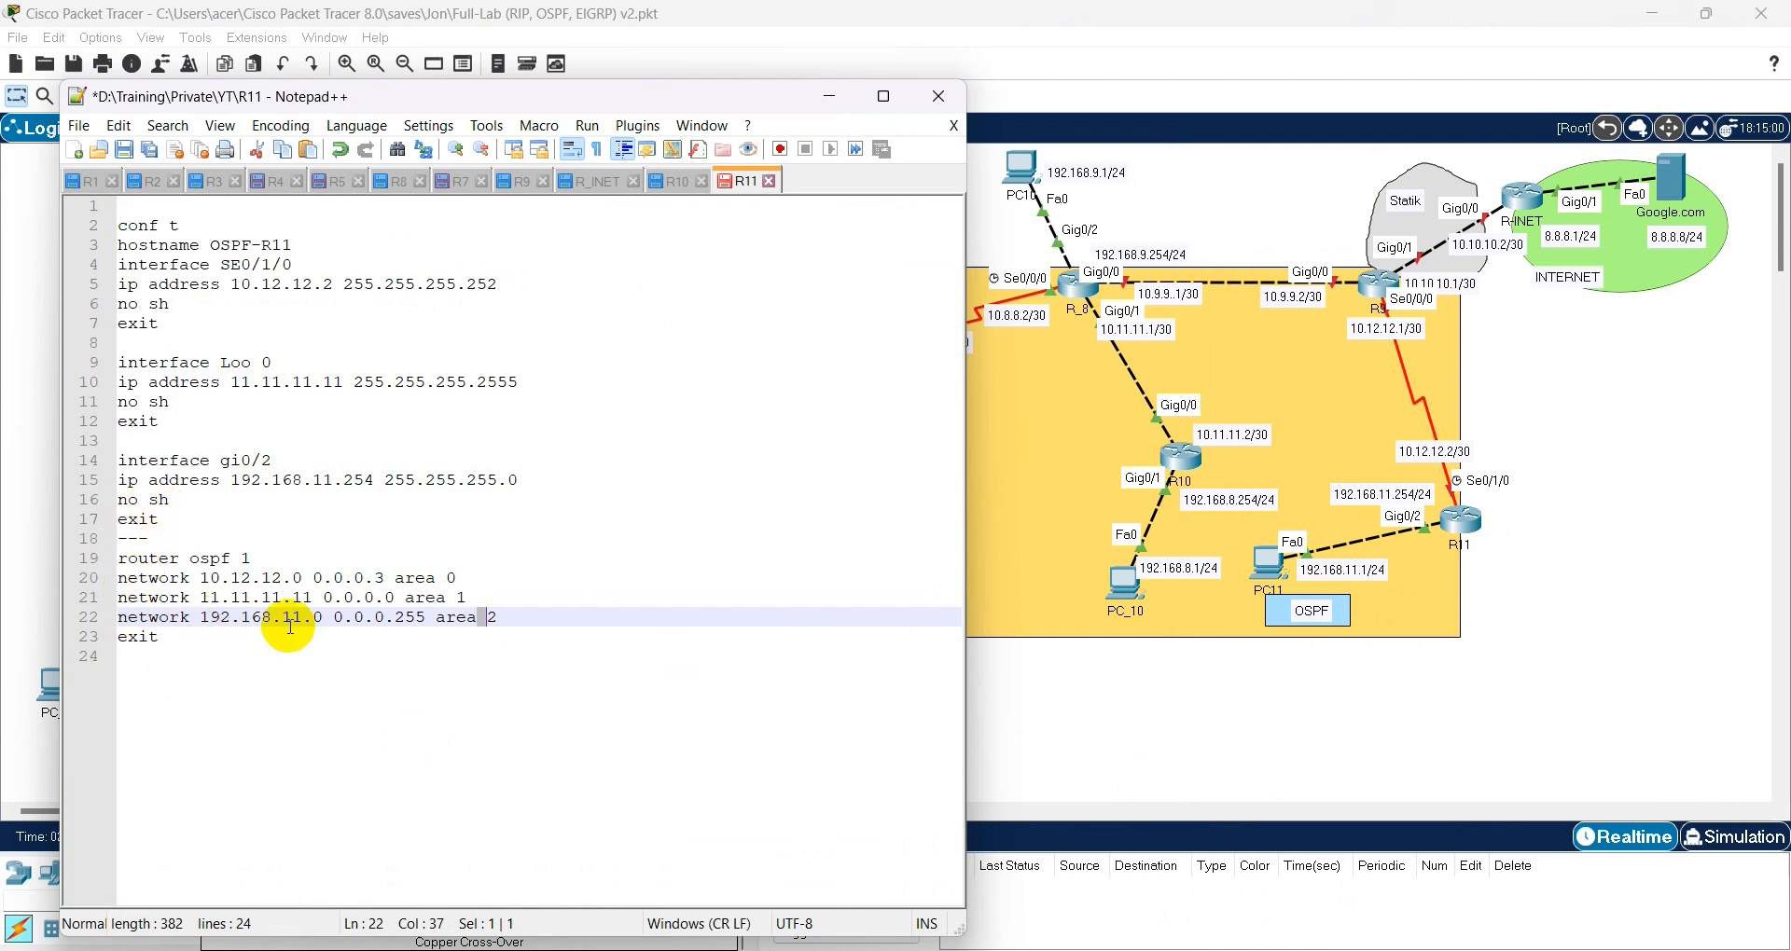
- Copy the R11 script lines from conf t through the exit that closes the gi0/2 block
double_click(573, 592)
drag(163, 521, 88, 227)
right_click(154, 258)
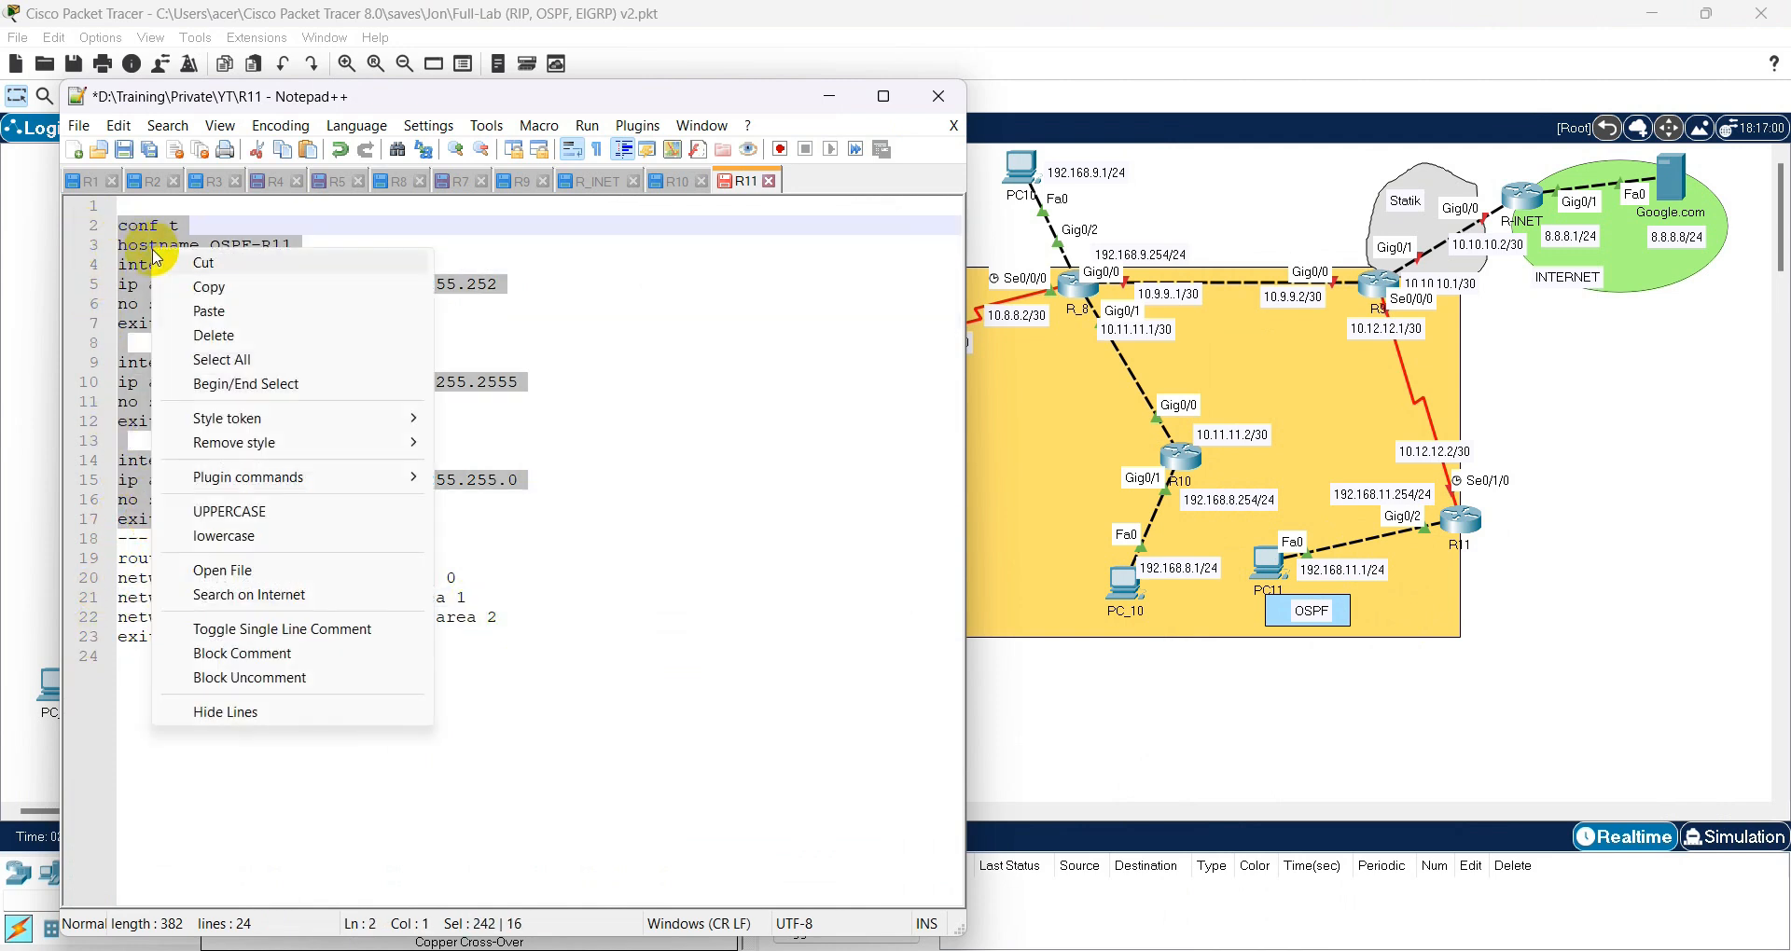
click(226, 286)
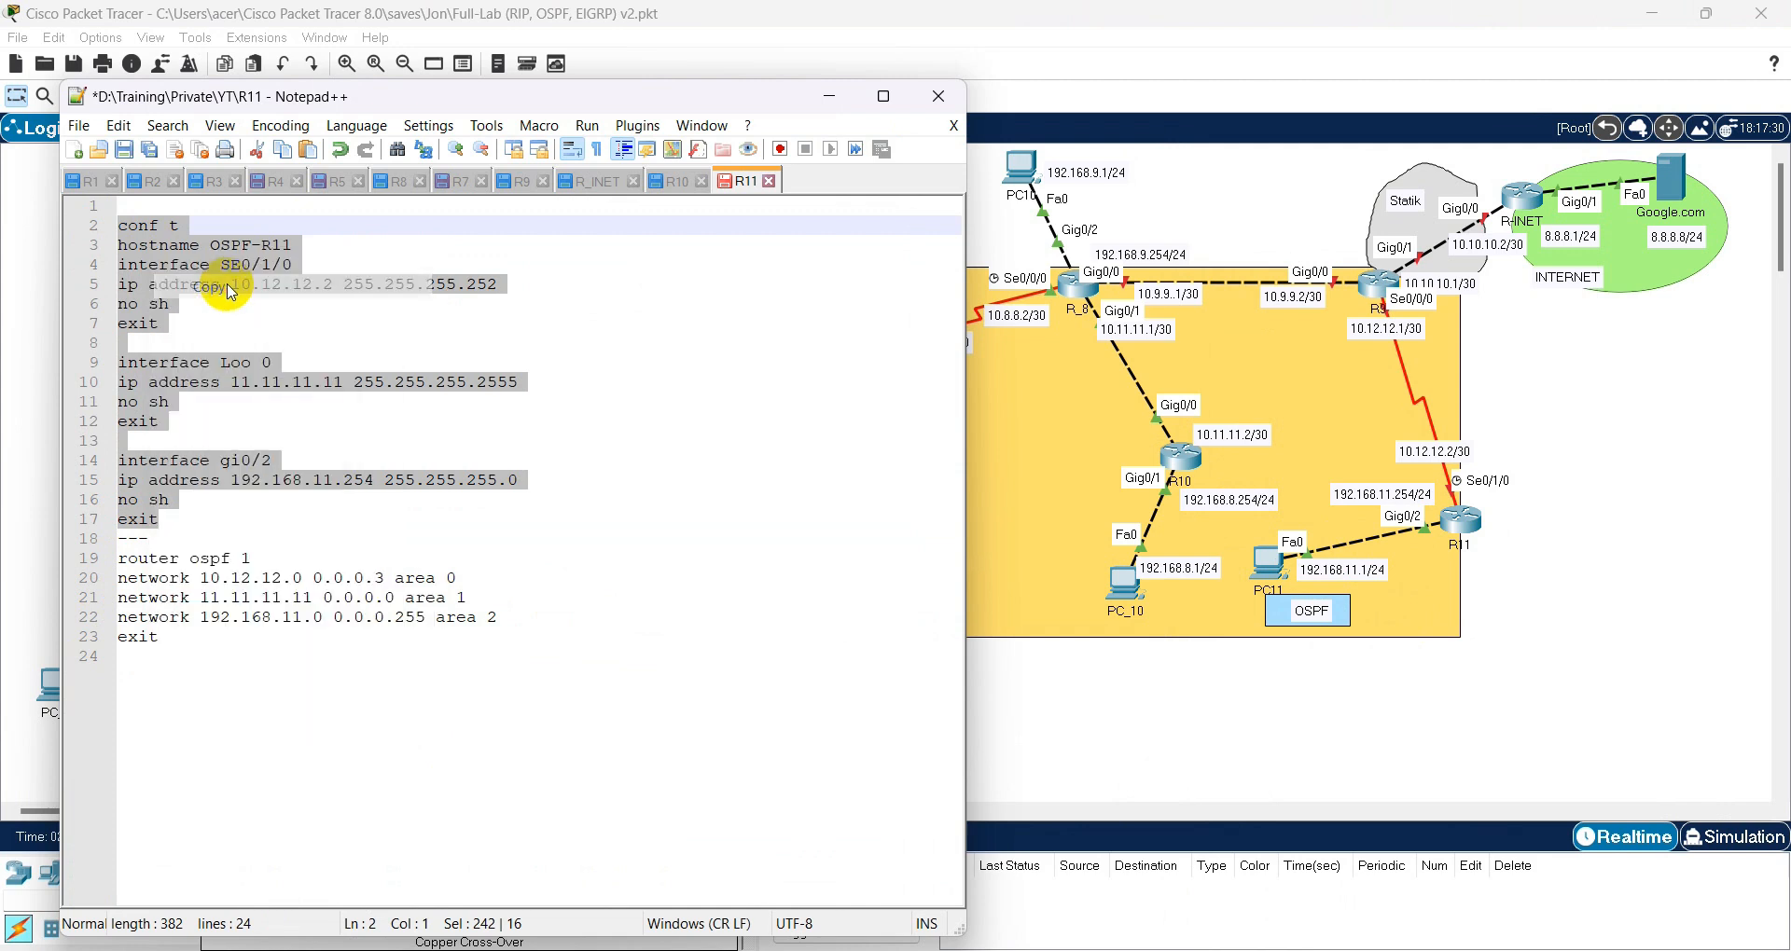
- Paste the lines into R11's command line, setting hostname OSPF-R11, SE0/1/0 to 10.12.12.2/30, interface Loo 0, and gi0/2 to 192.168.11.254/24
click(1490, 533)
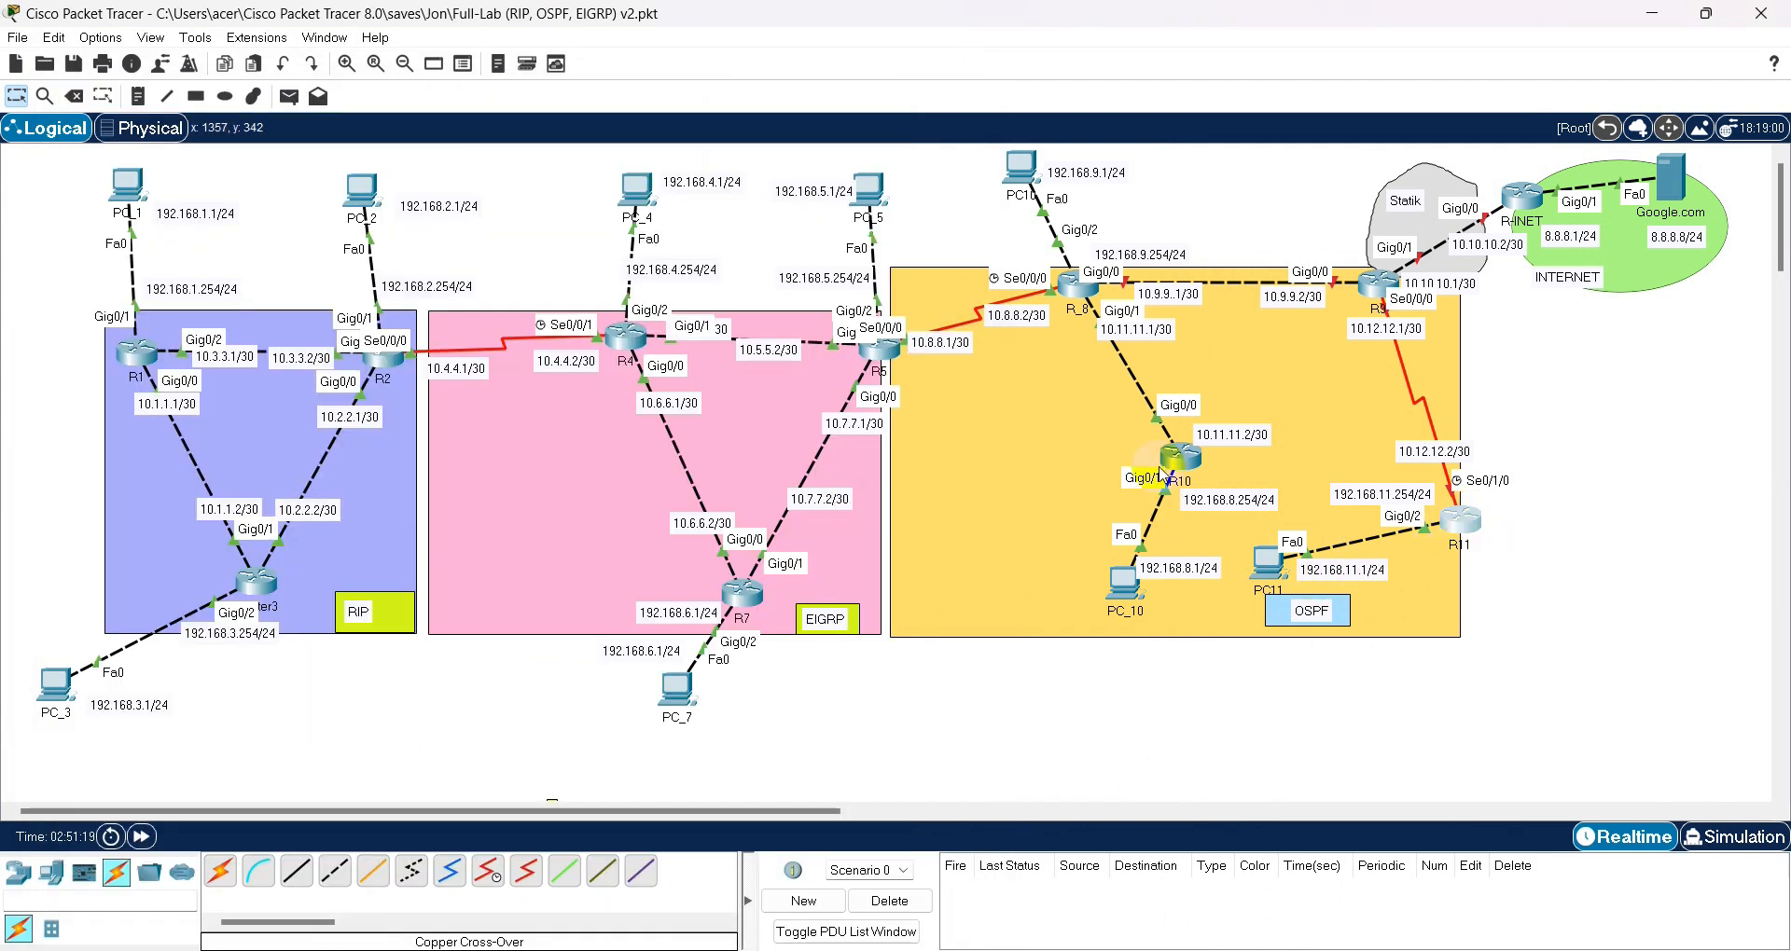
click(1455, 519)
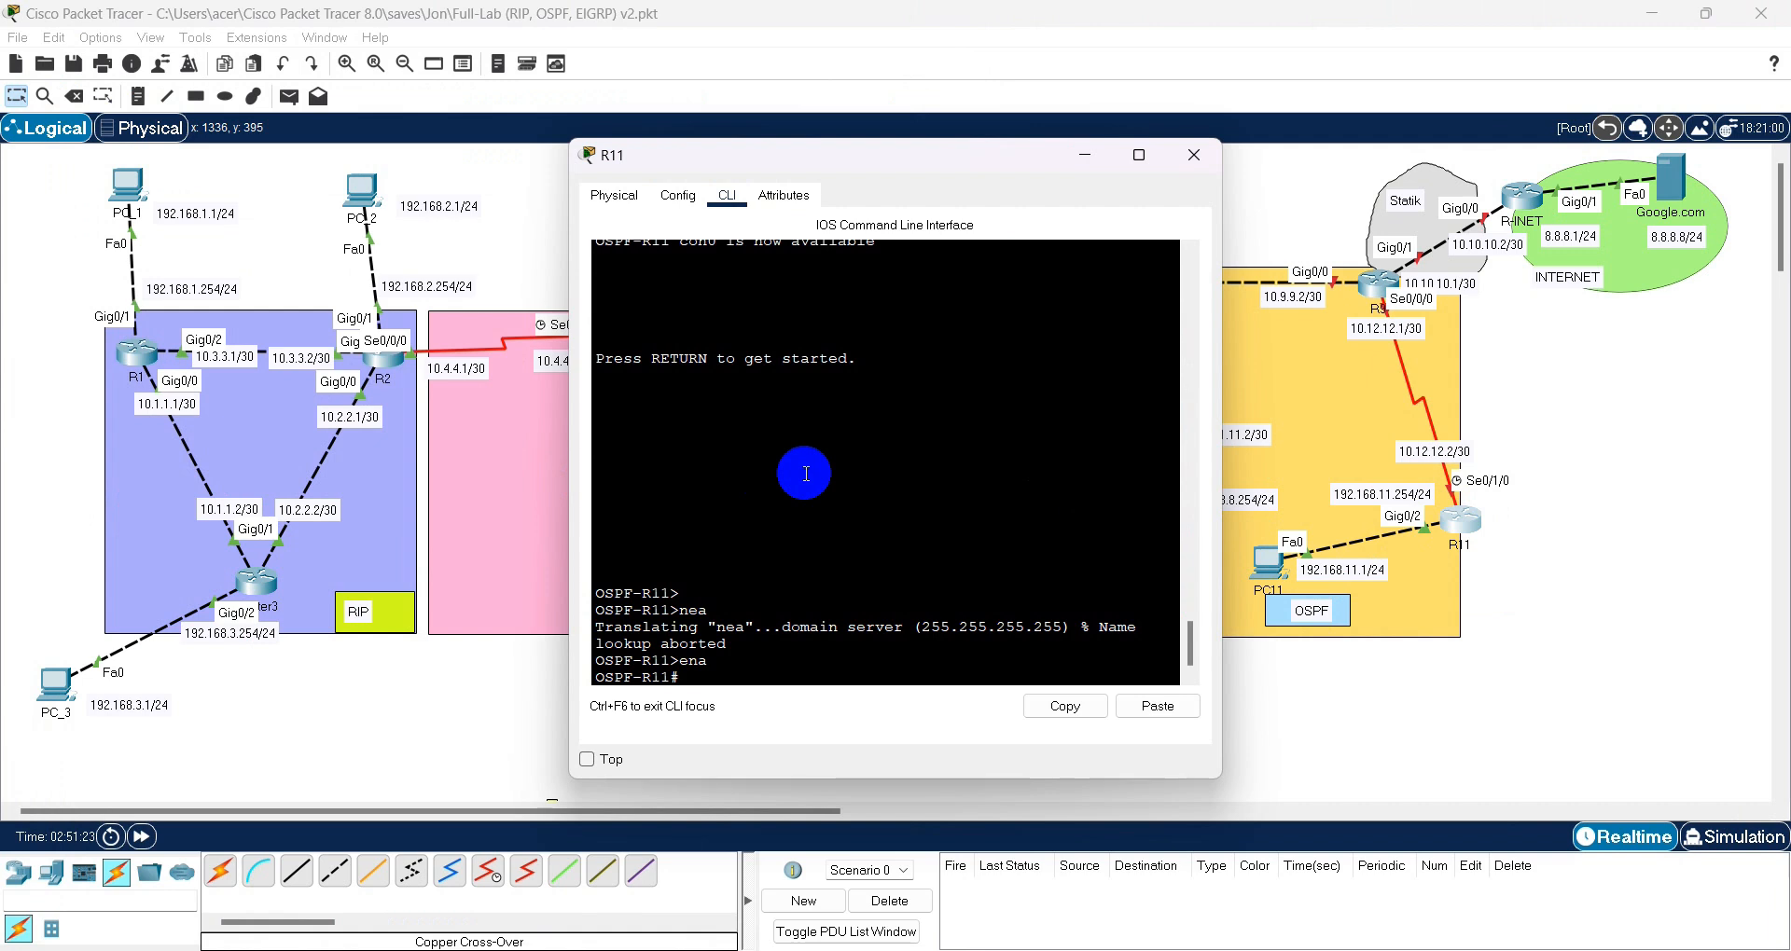
right_click(806, 474)
double_click(841, 516)
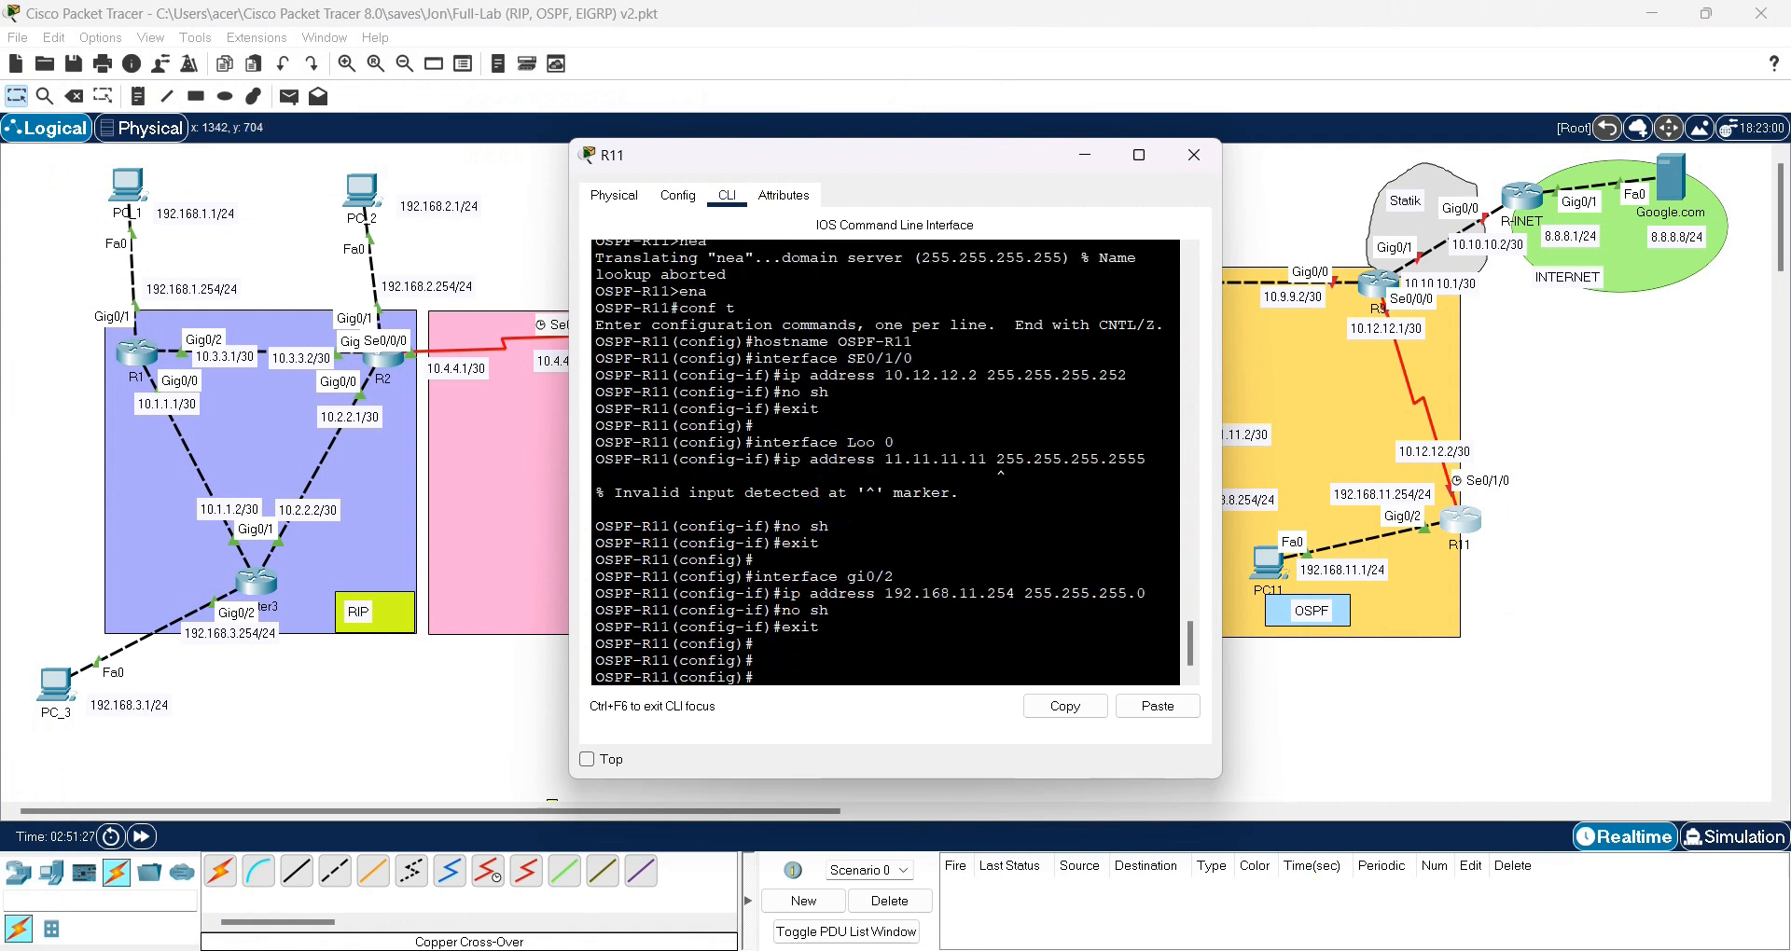
- Copy the script's OSPF 1 block into R11's command line, advertising 10.12.12.0 in area 0, 11.11.11.11 in area 1 and 192.168.11.0 in area 2
key(alt+Tab)
drag(271, 652, 23, 560)
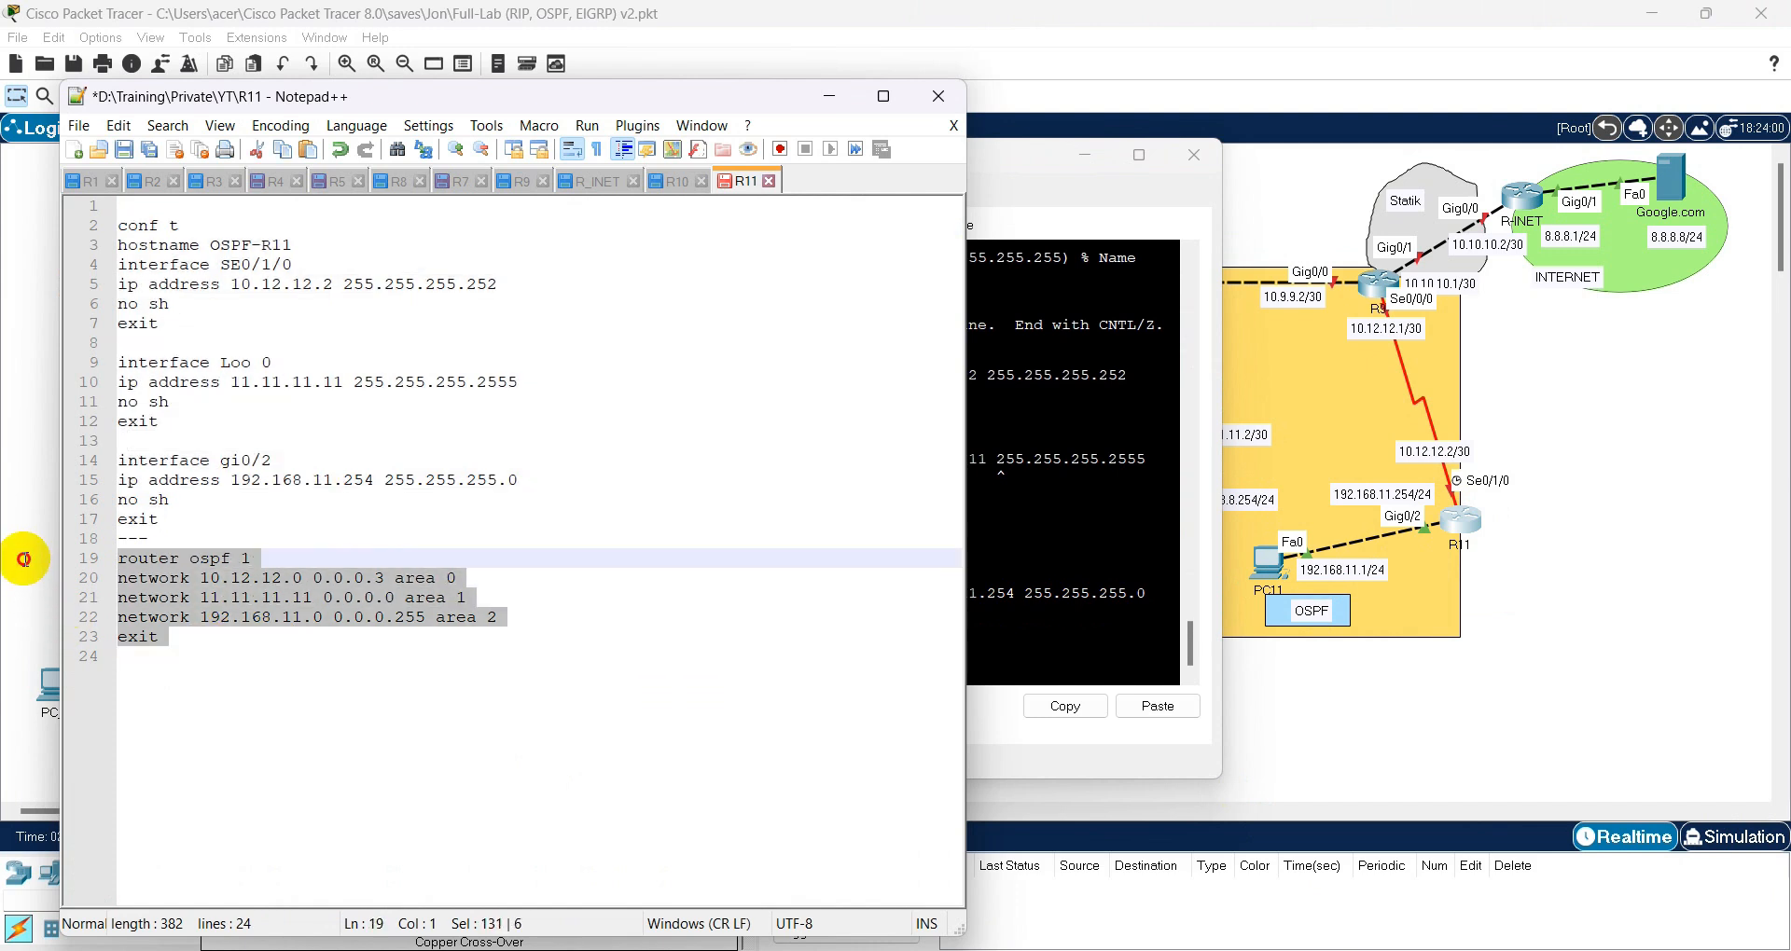
right_click(214, 559)
click(329, 128)
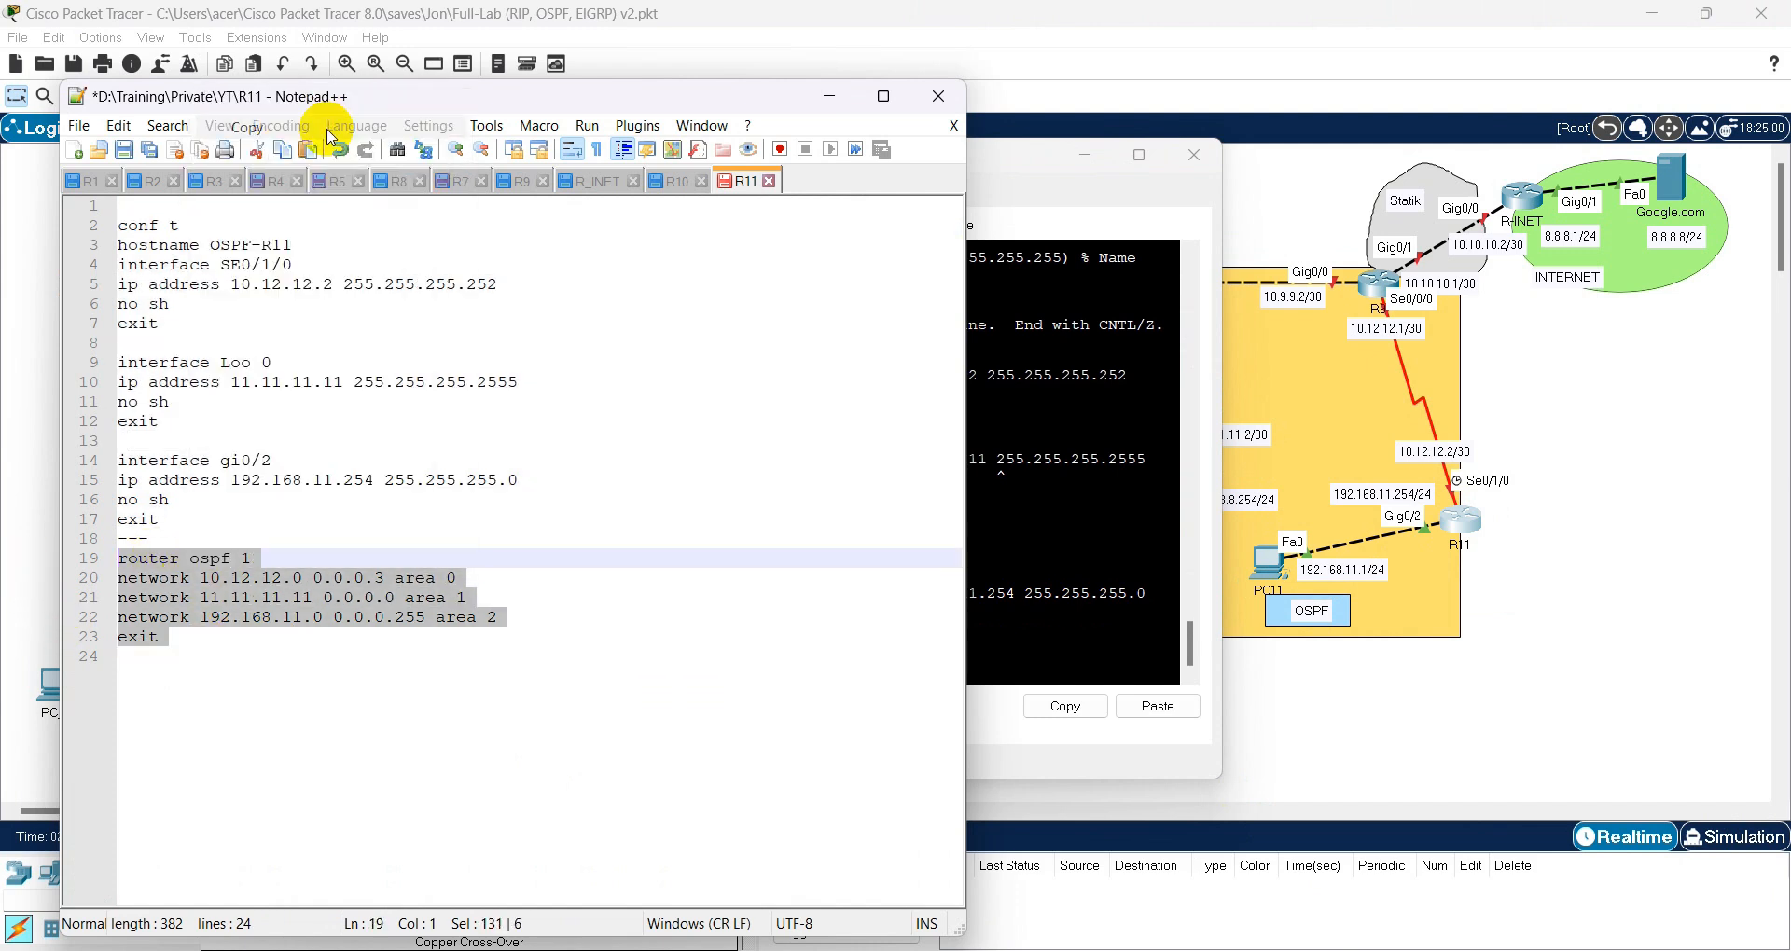
click(1035, 415)
right_click(1091, 427)
click(1108, 449)
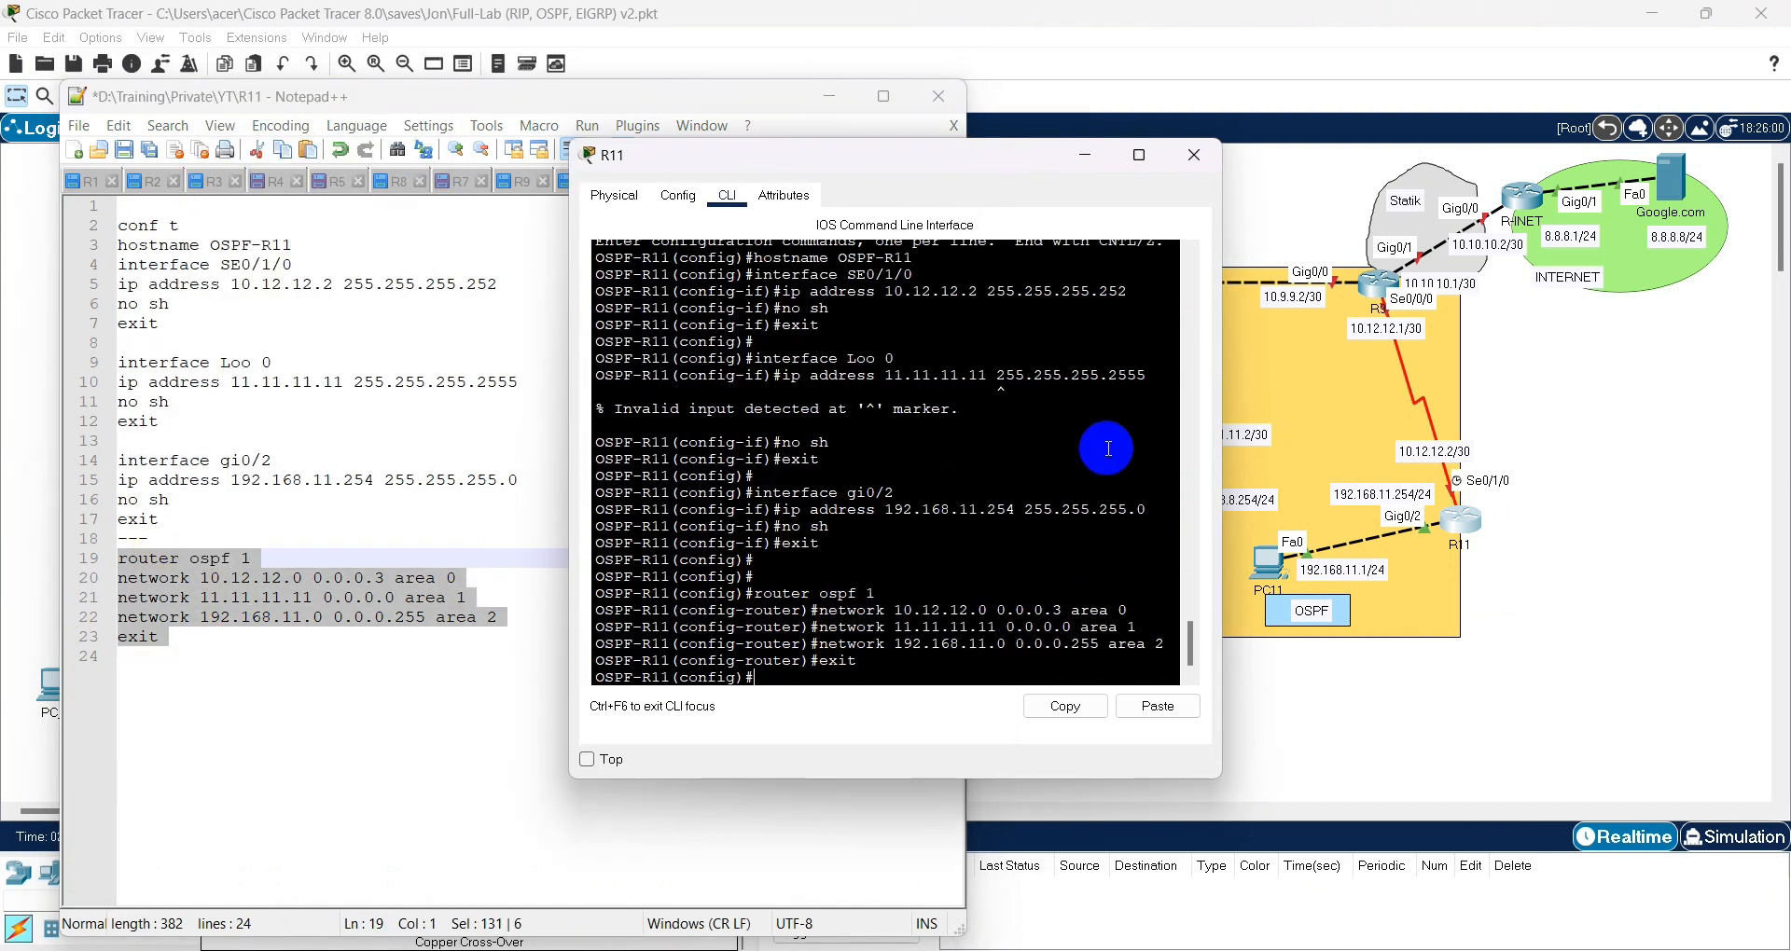
- Leave configuration mode on R11 with end and close its device window
key(Return)
key(Return)
text(end)
key(Return)
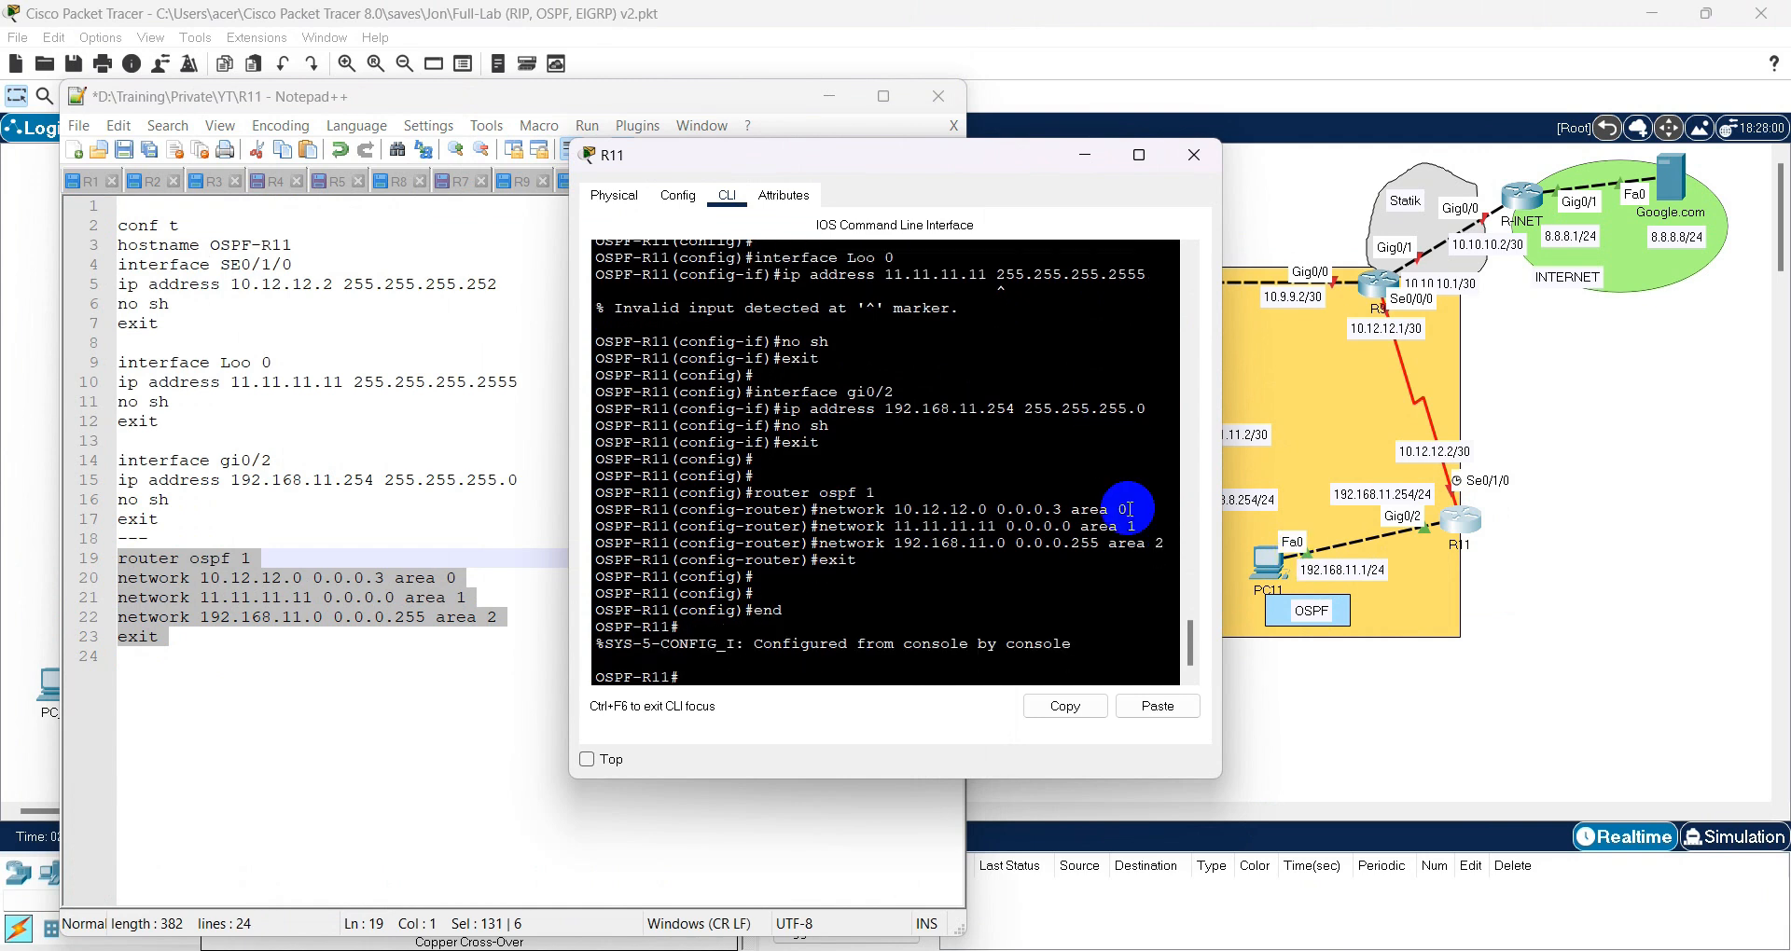
click(1171, 151)
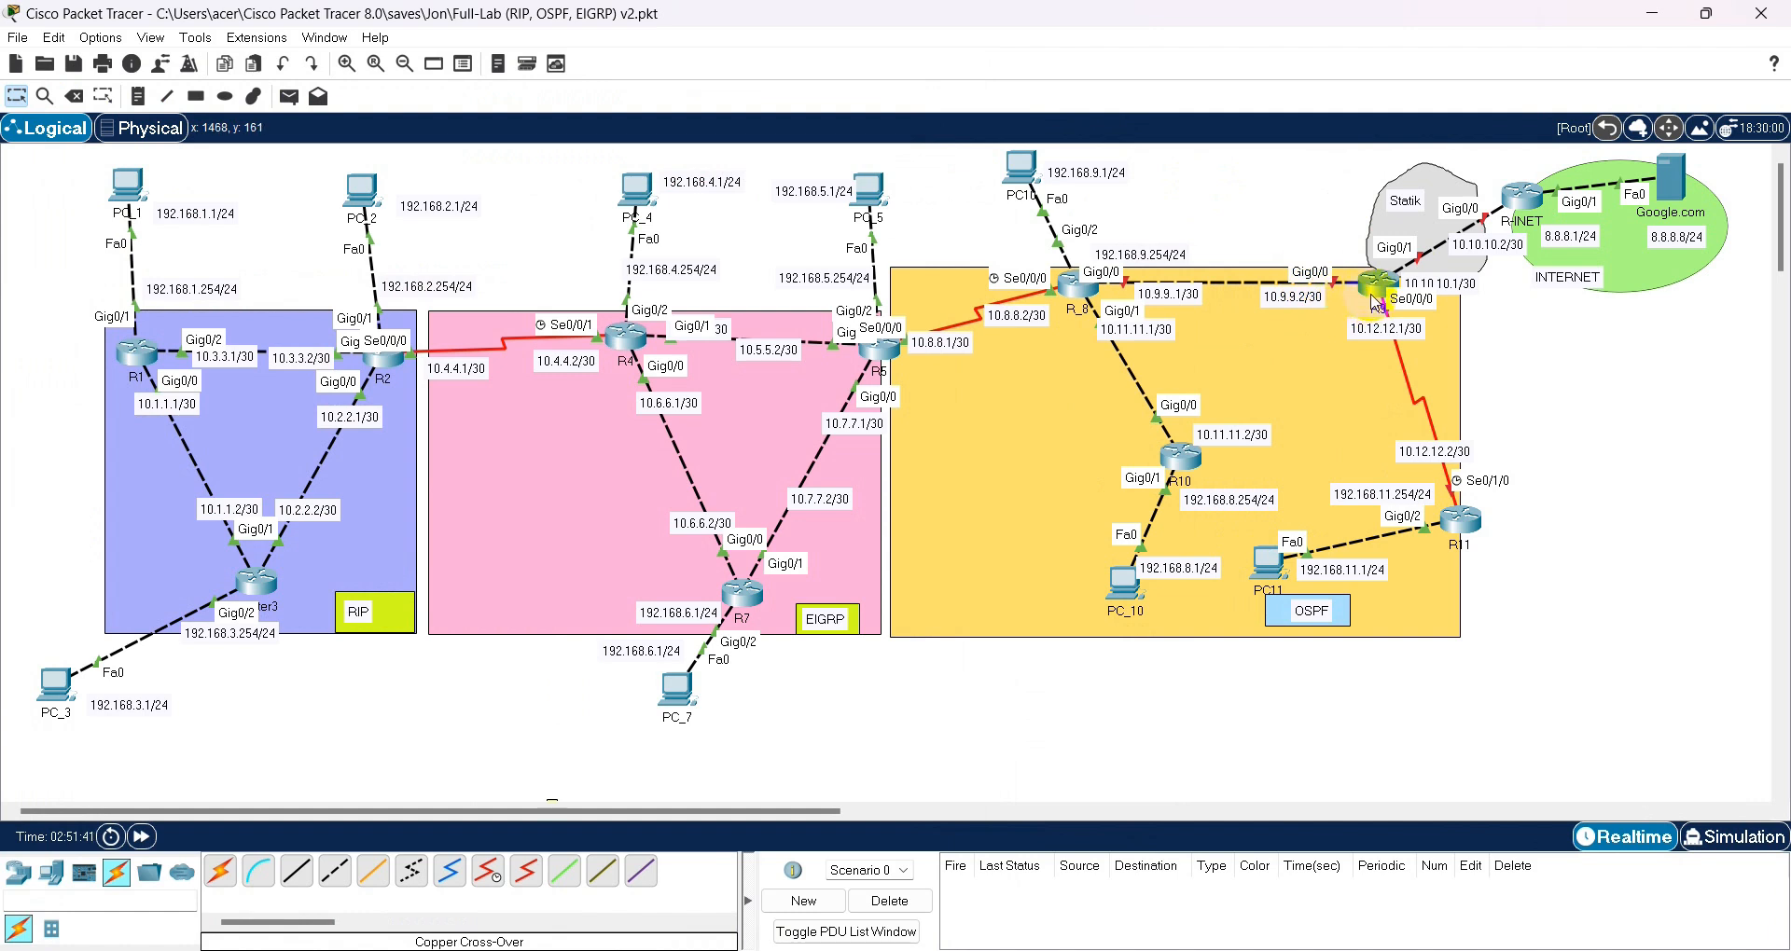
- Open R9's command line and move its window clear of the OSPF part of the topology
mouse_move(1373, 294)
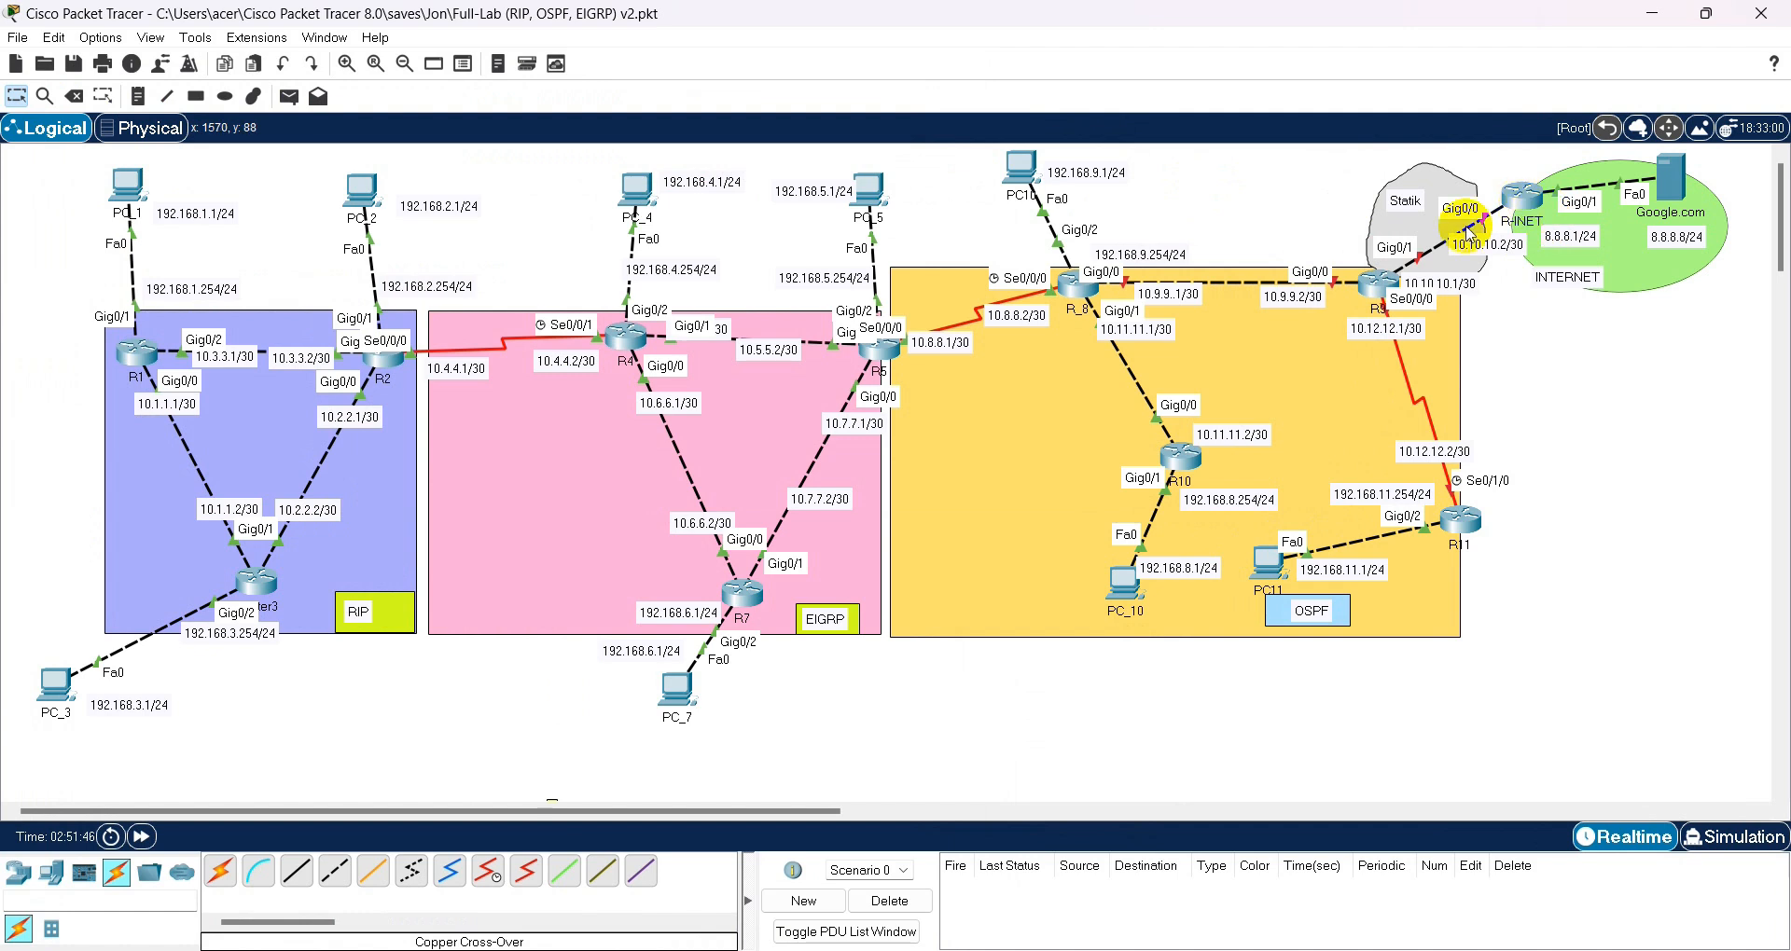
click(1377, 289)
click(1259, 257)
click(1369, 296)
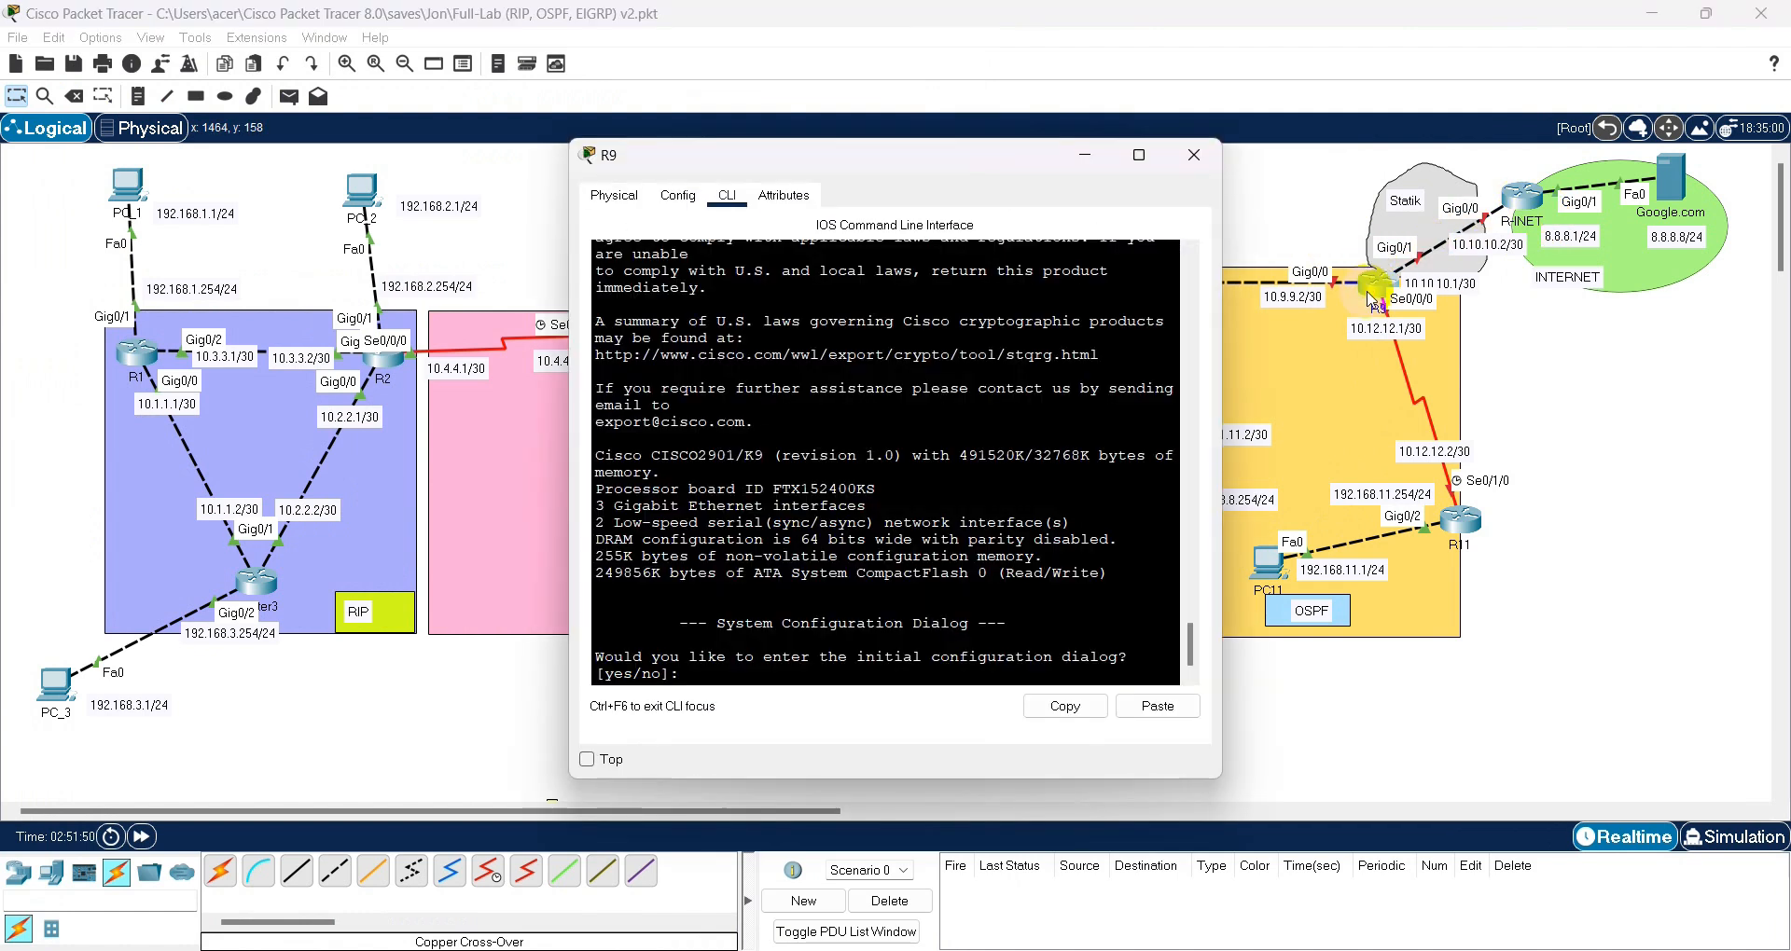
drag(909, 151, 438, 177)
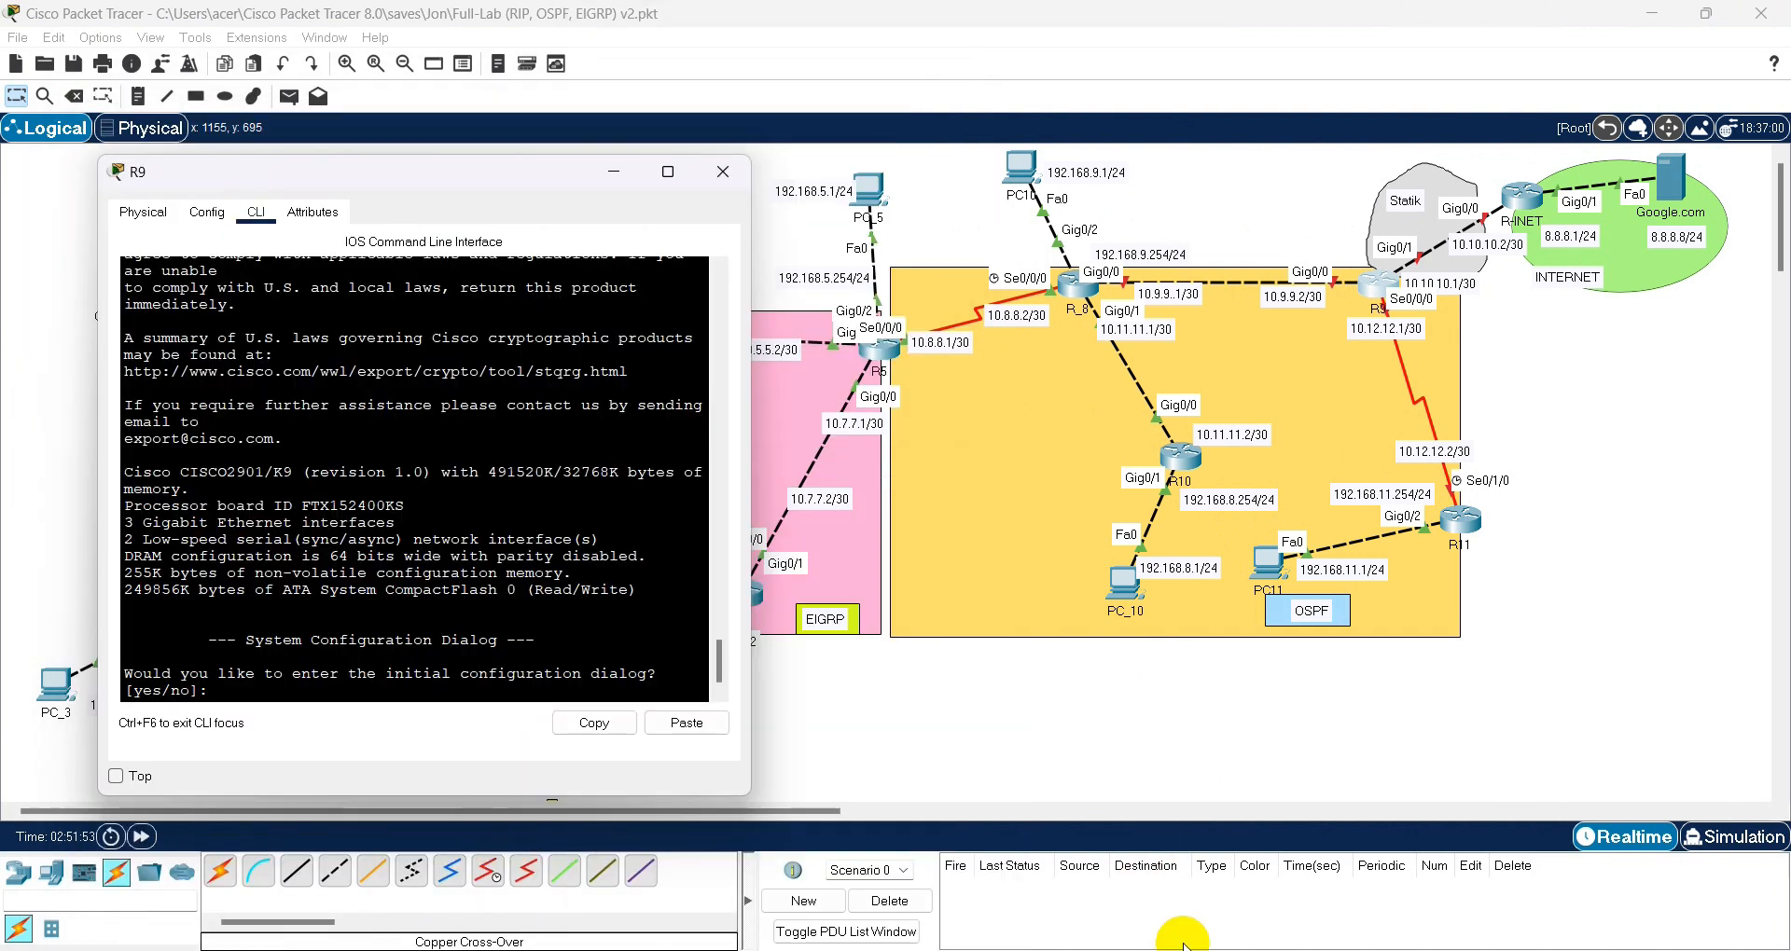
- Switch to the R9 script in Notepad++, move the window clear of the OSPF topology, and mark the lines from conf t through the default route
key(alt+Tab)
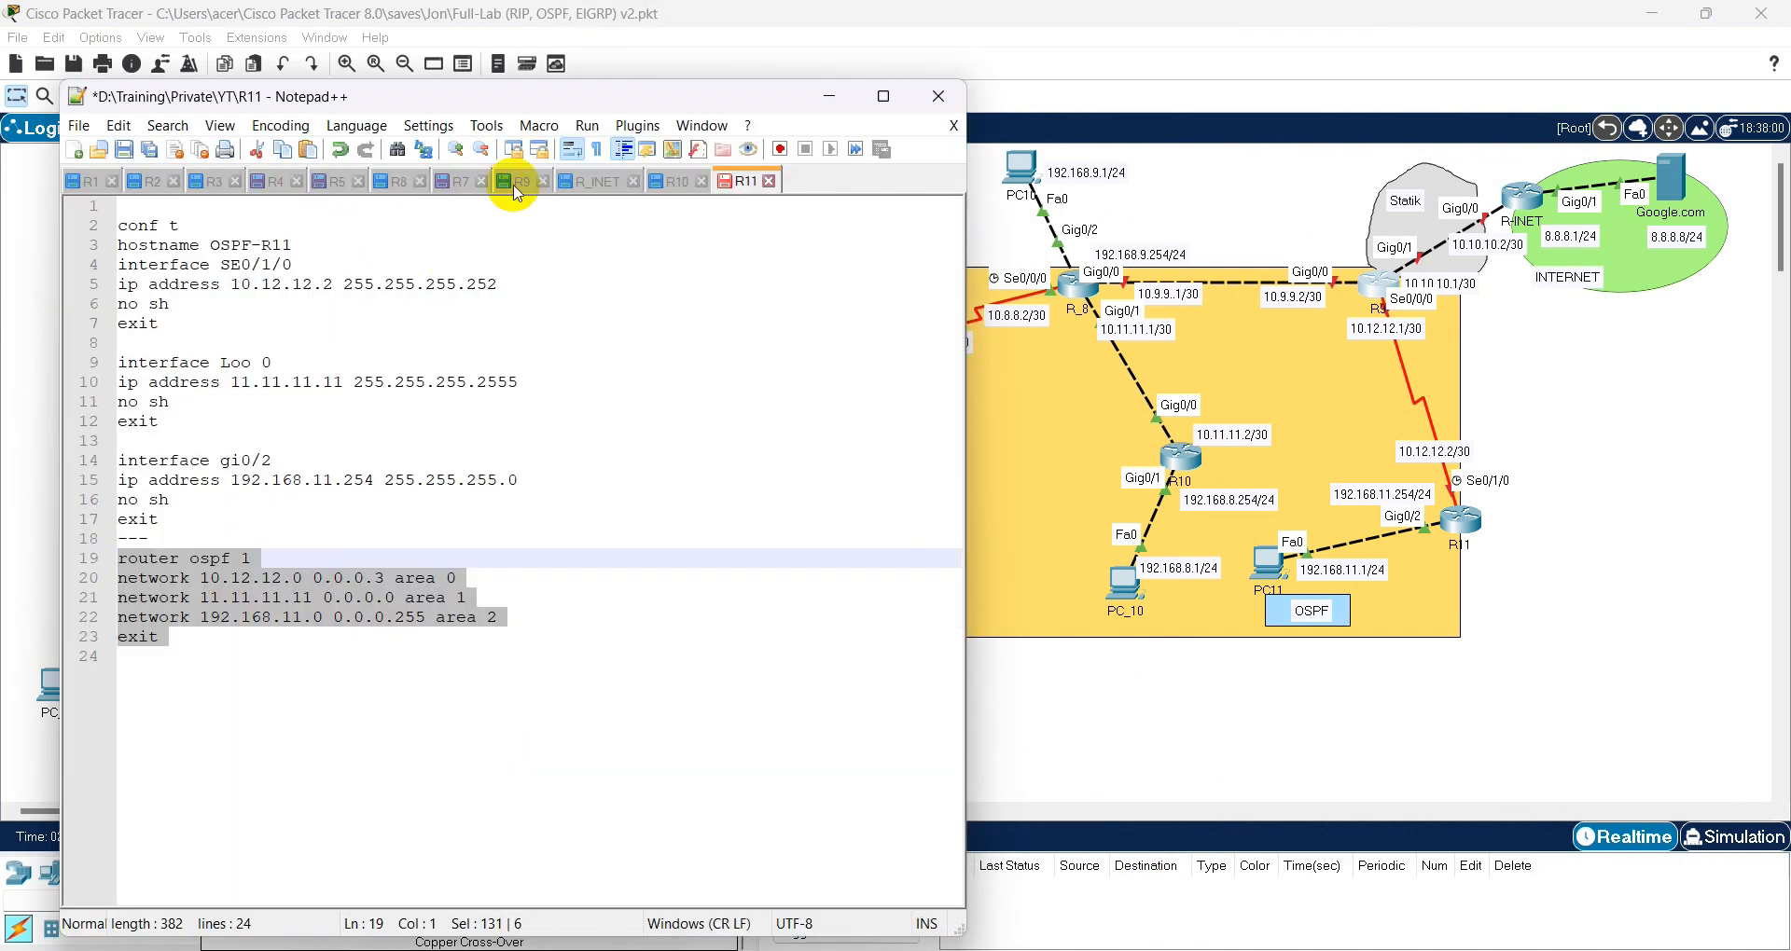
click(517, 186)
scroll(417, 343, up, 2)
drag(426, 96, 379, 24)
click(269, 231)
click(268, 248)
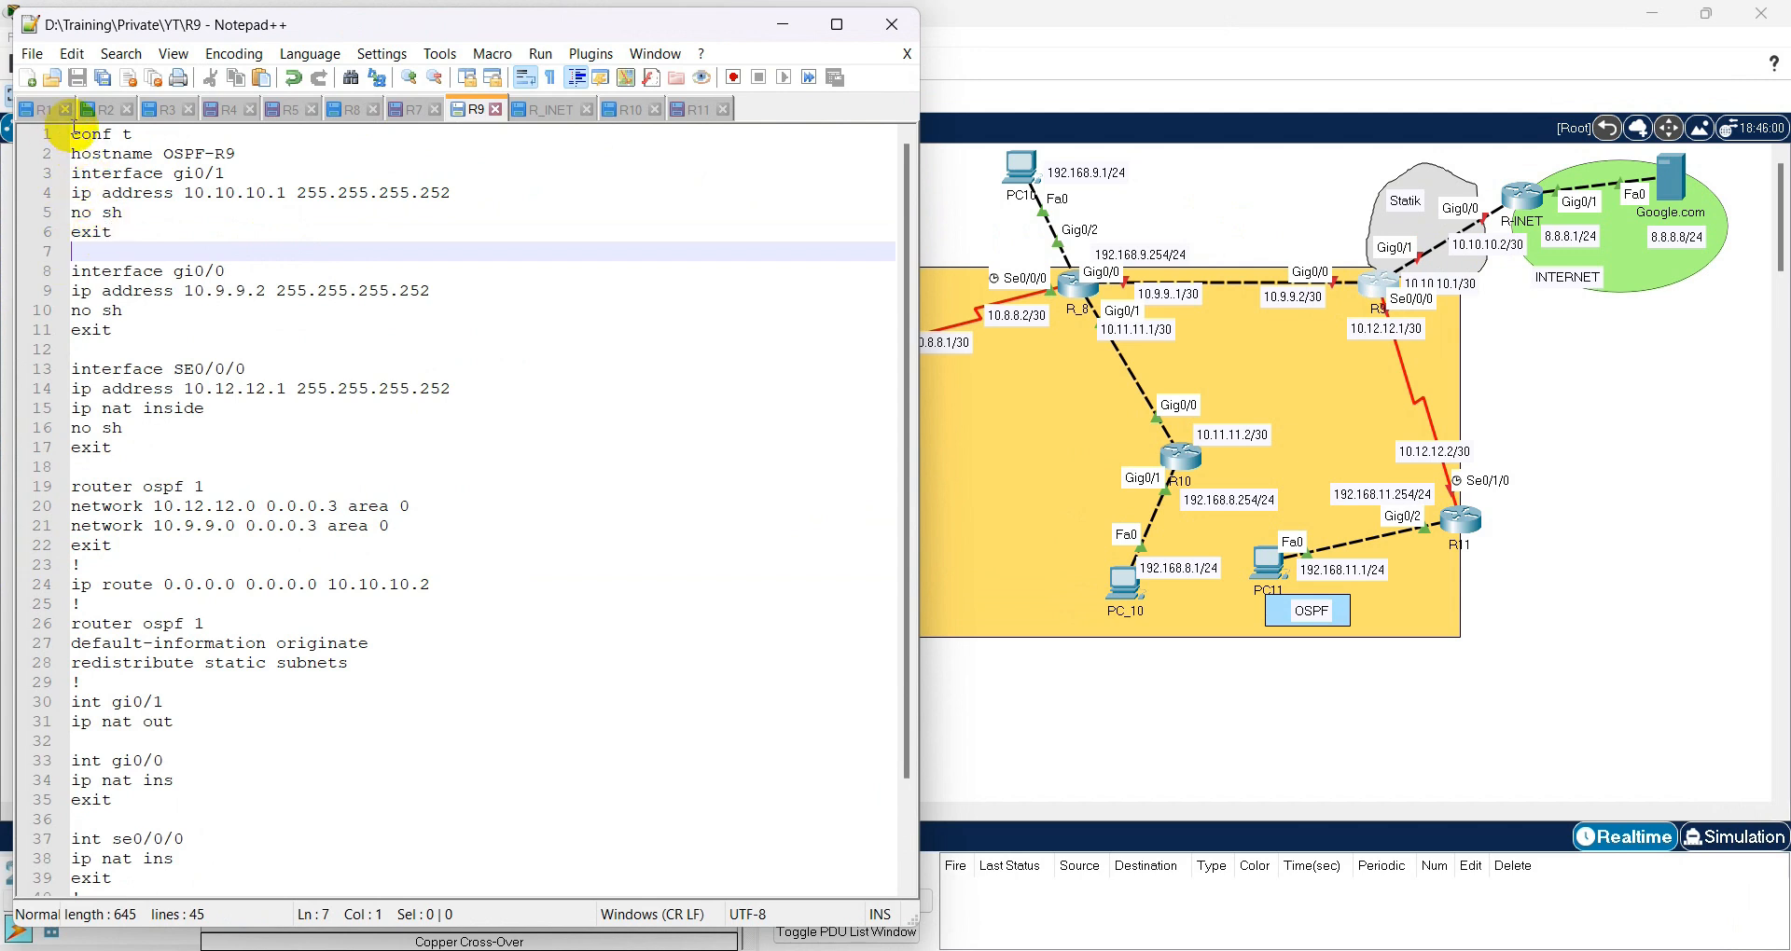
drag(73, 131, 209, 604)
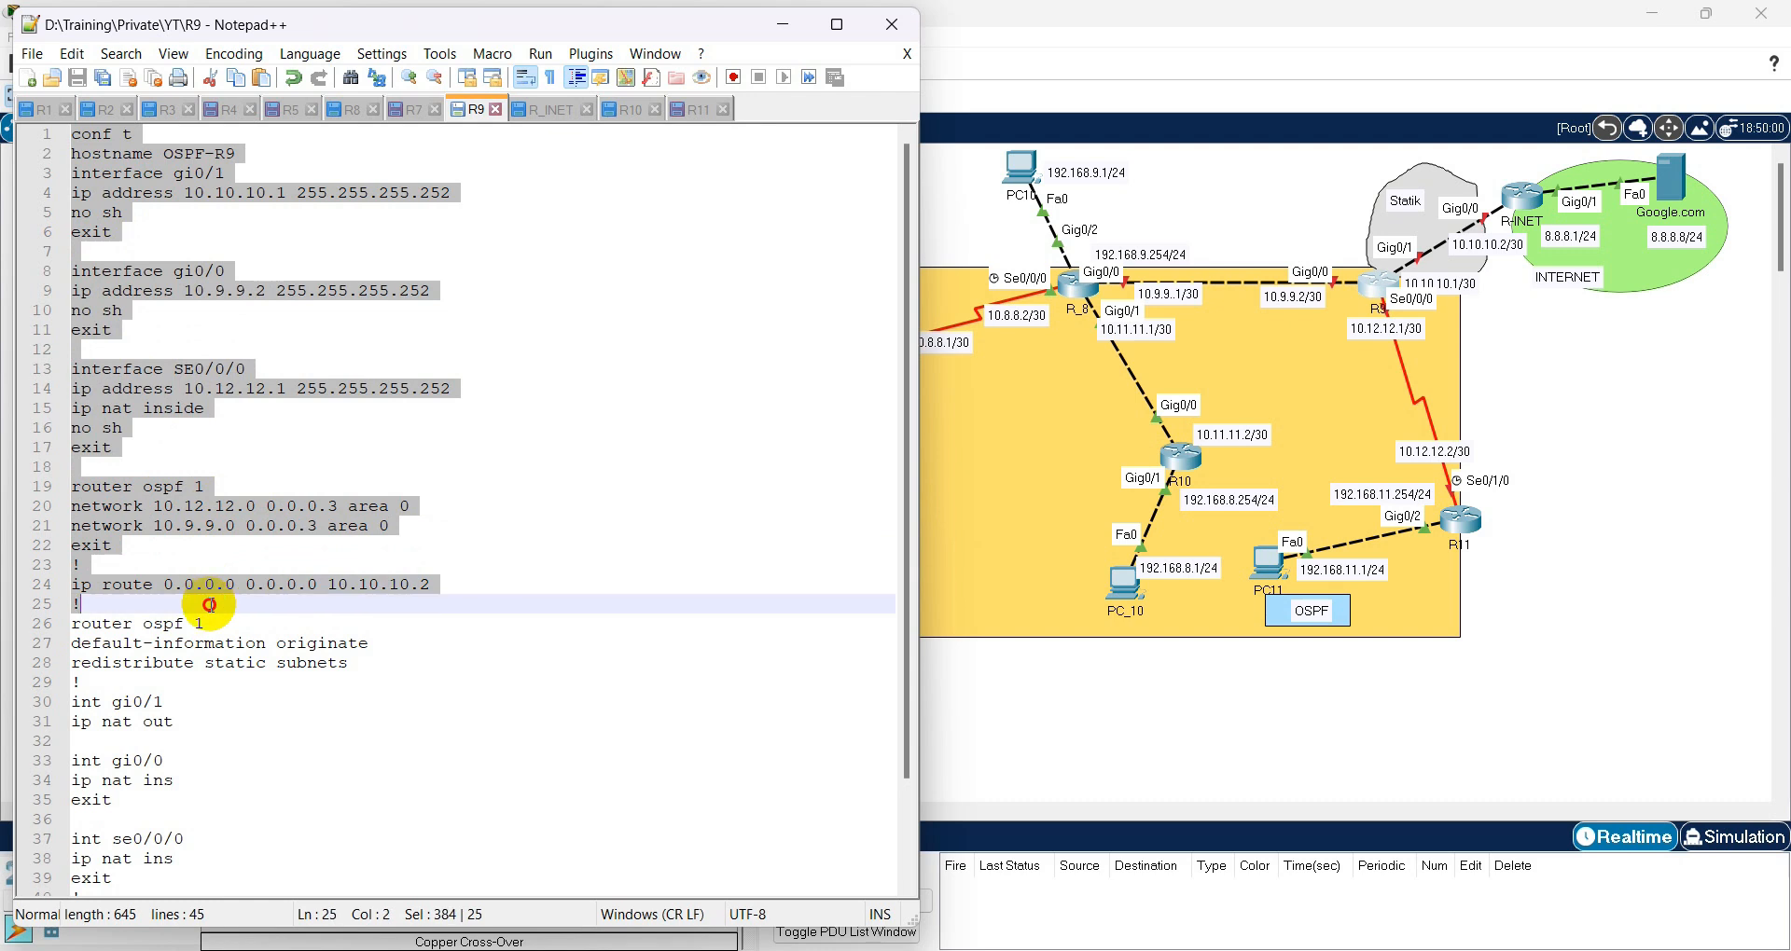
- Insert the heading line "--ROUTING OSPF -----" above the first router ospf 1 block in the R9 script
drag(209, 605, 86, 465)
click(89, 466)
key(Return)
text(--ROUTING OSPF--)
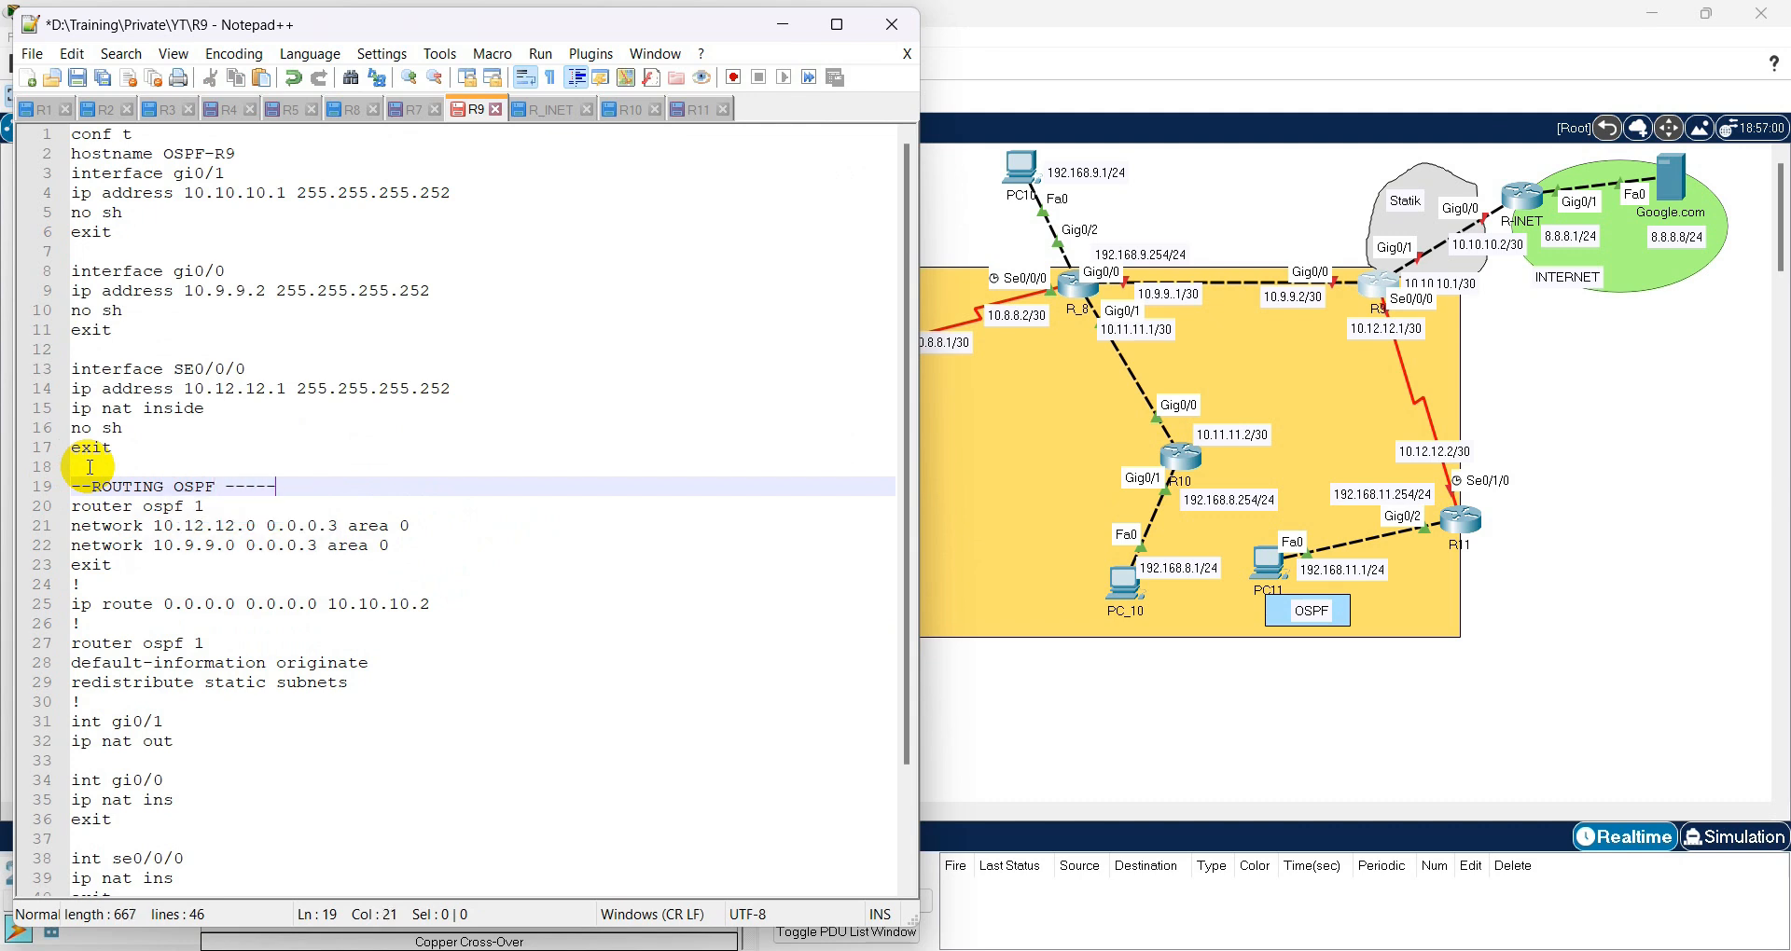
- Insert the heading line "---- STATIC ROUTE -------" above the default route in the R9 script
click(155, 525)
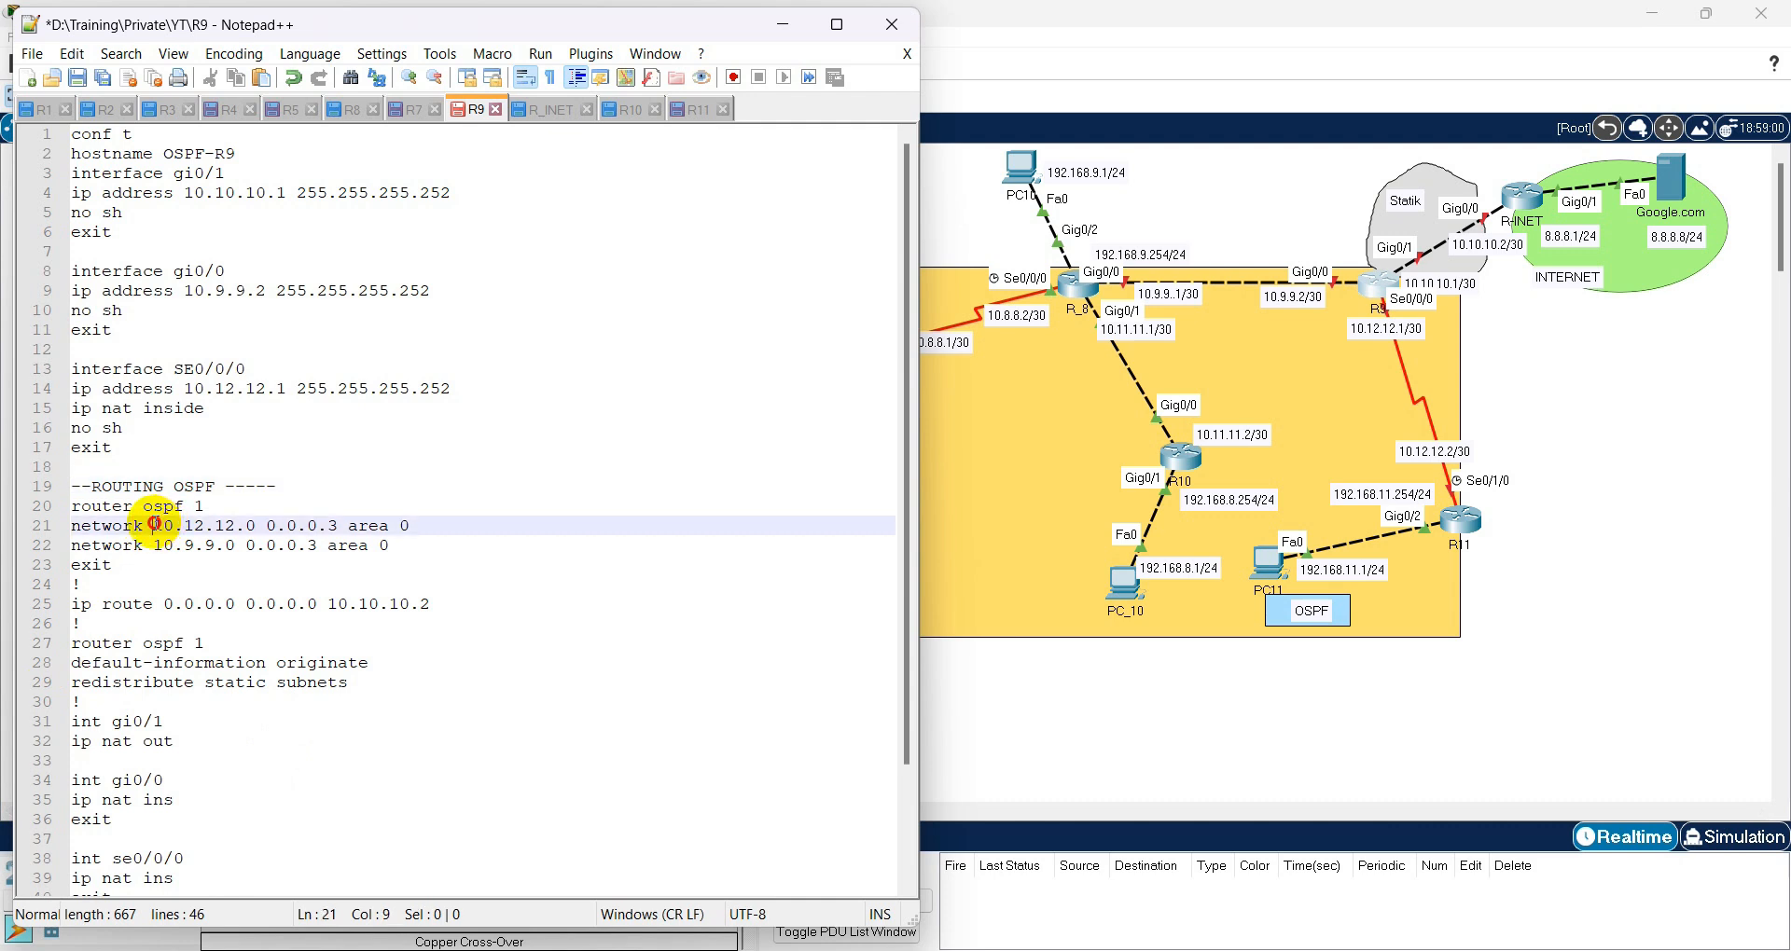
shift+click(213, 506)
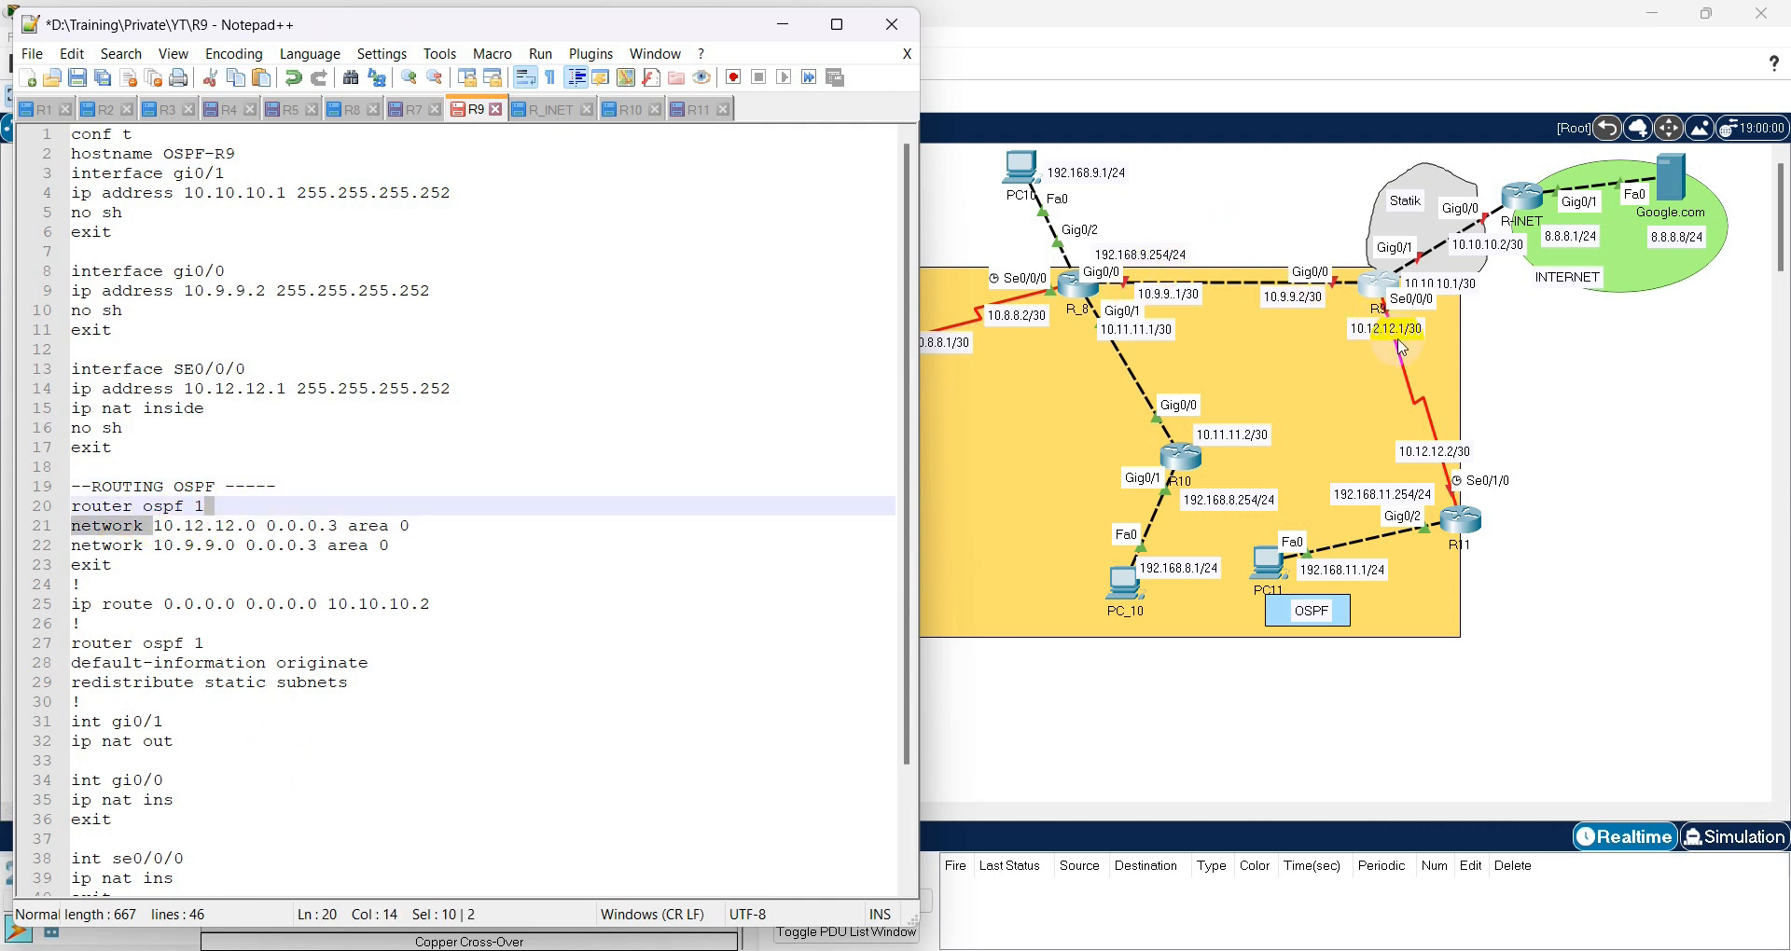
click(166, 545)
drag(154, 549, 255, 548)
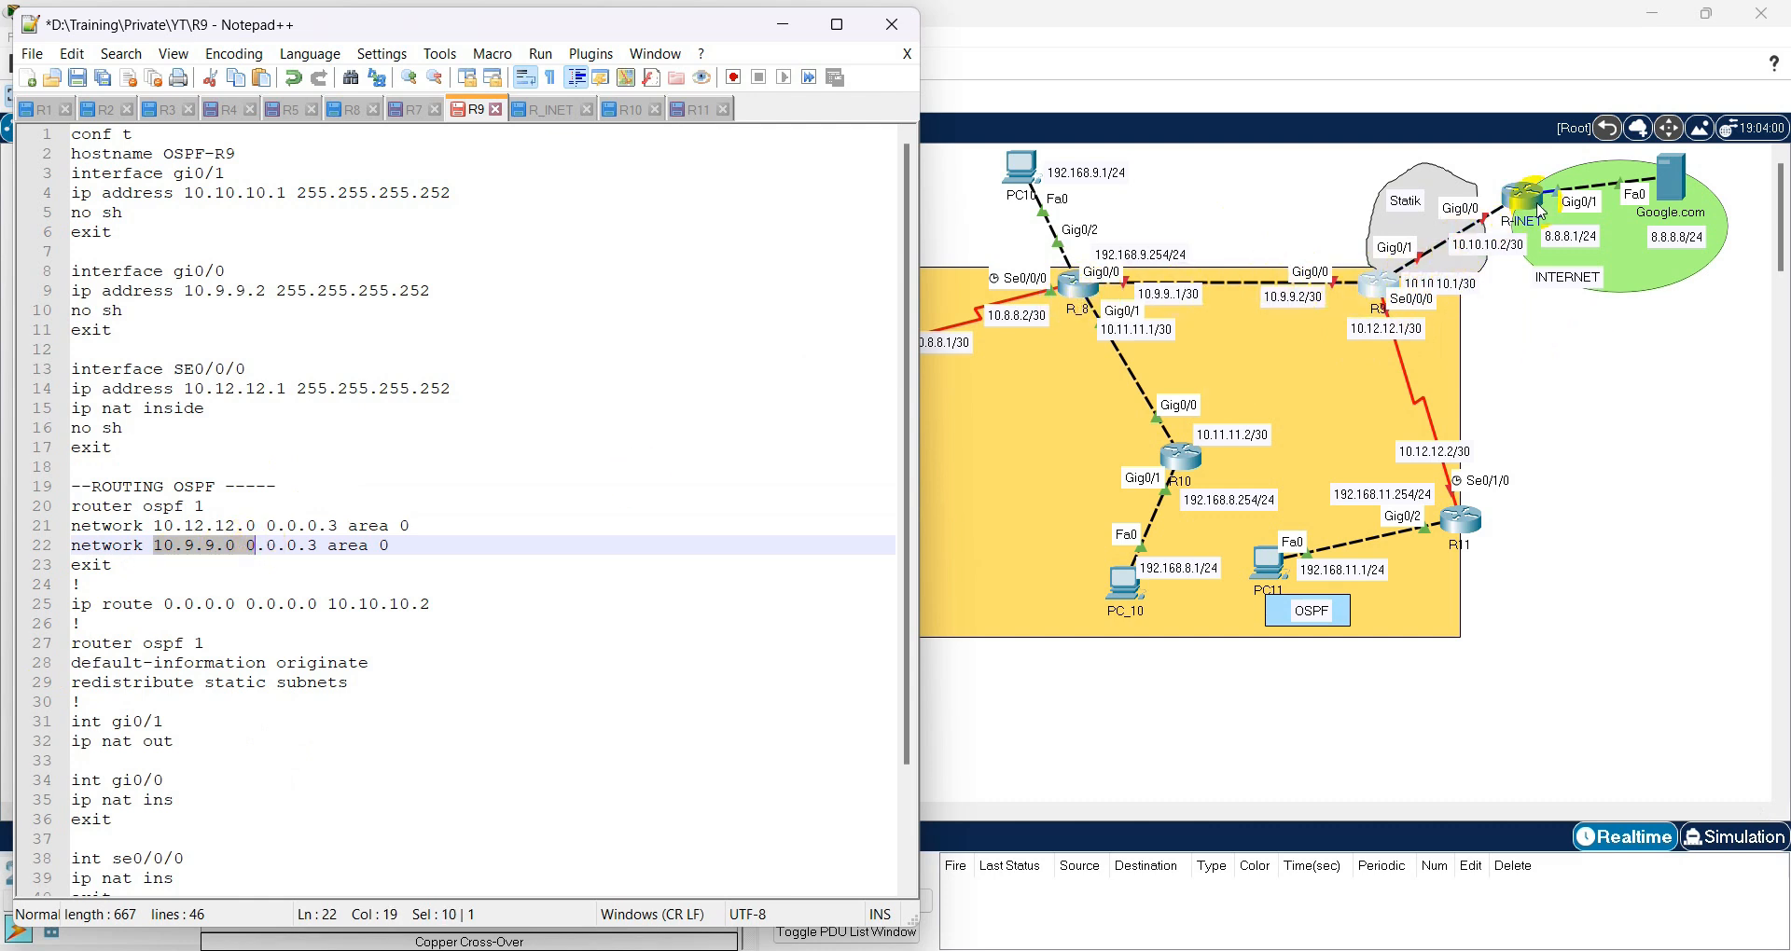
click(134, 590)
key(Return)
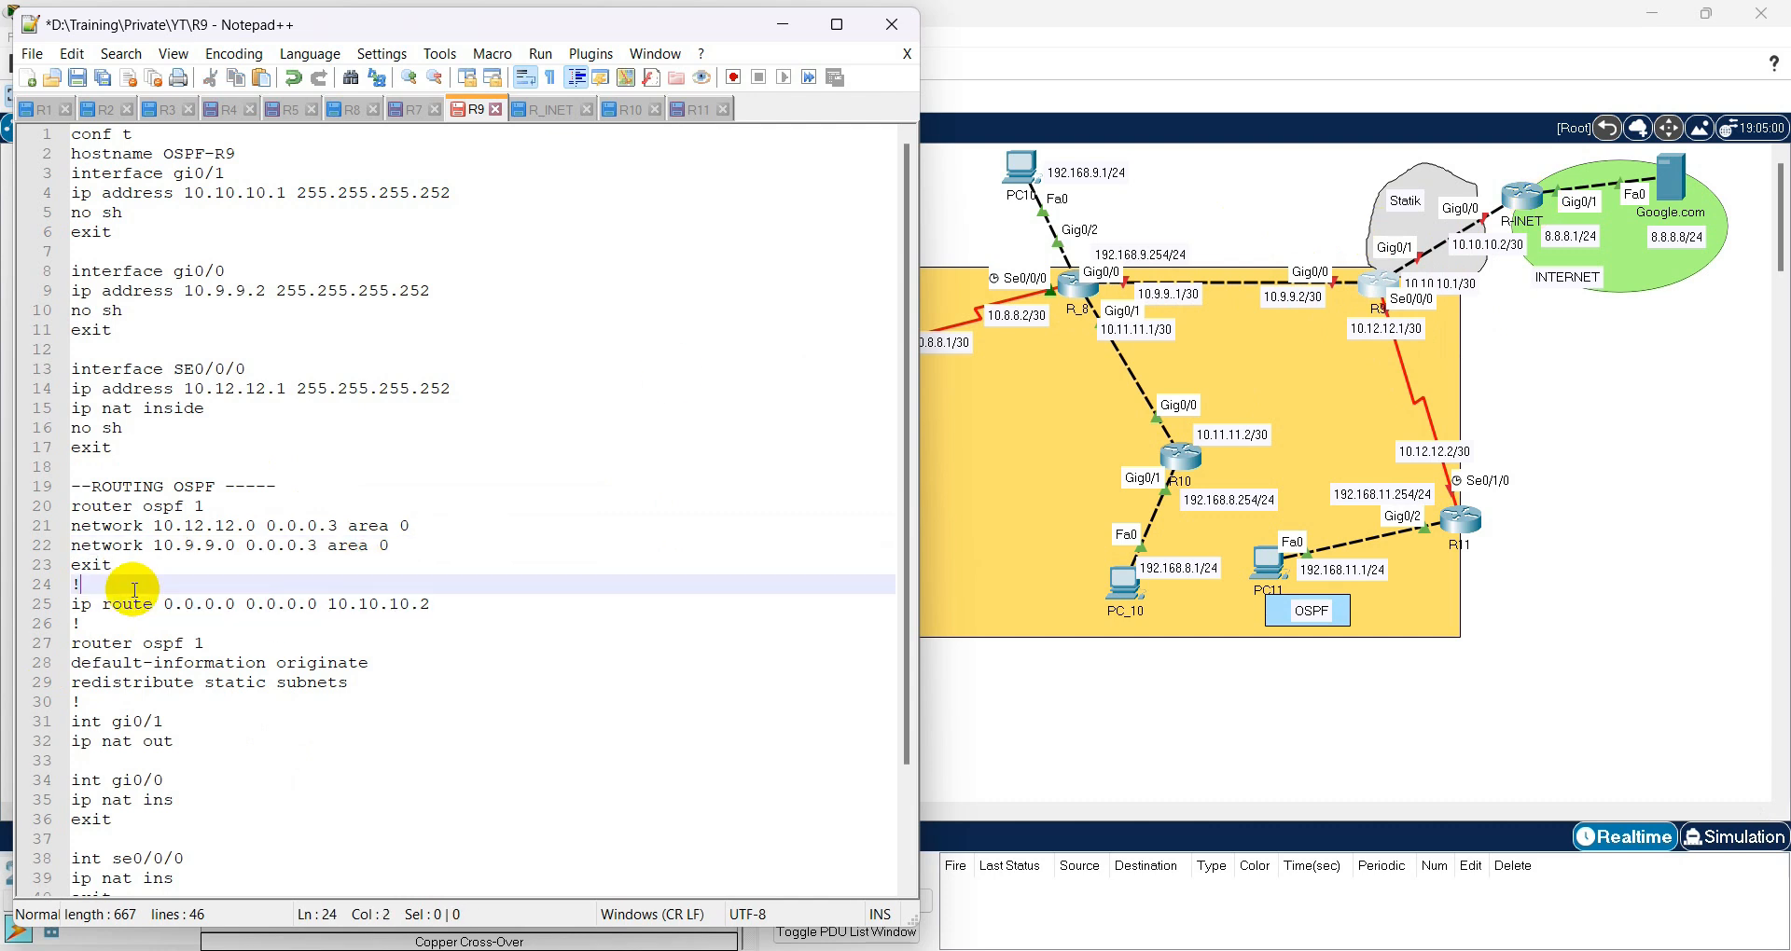
text(---- S)
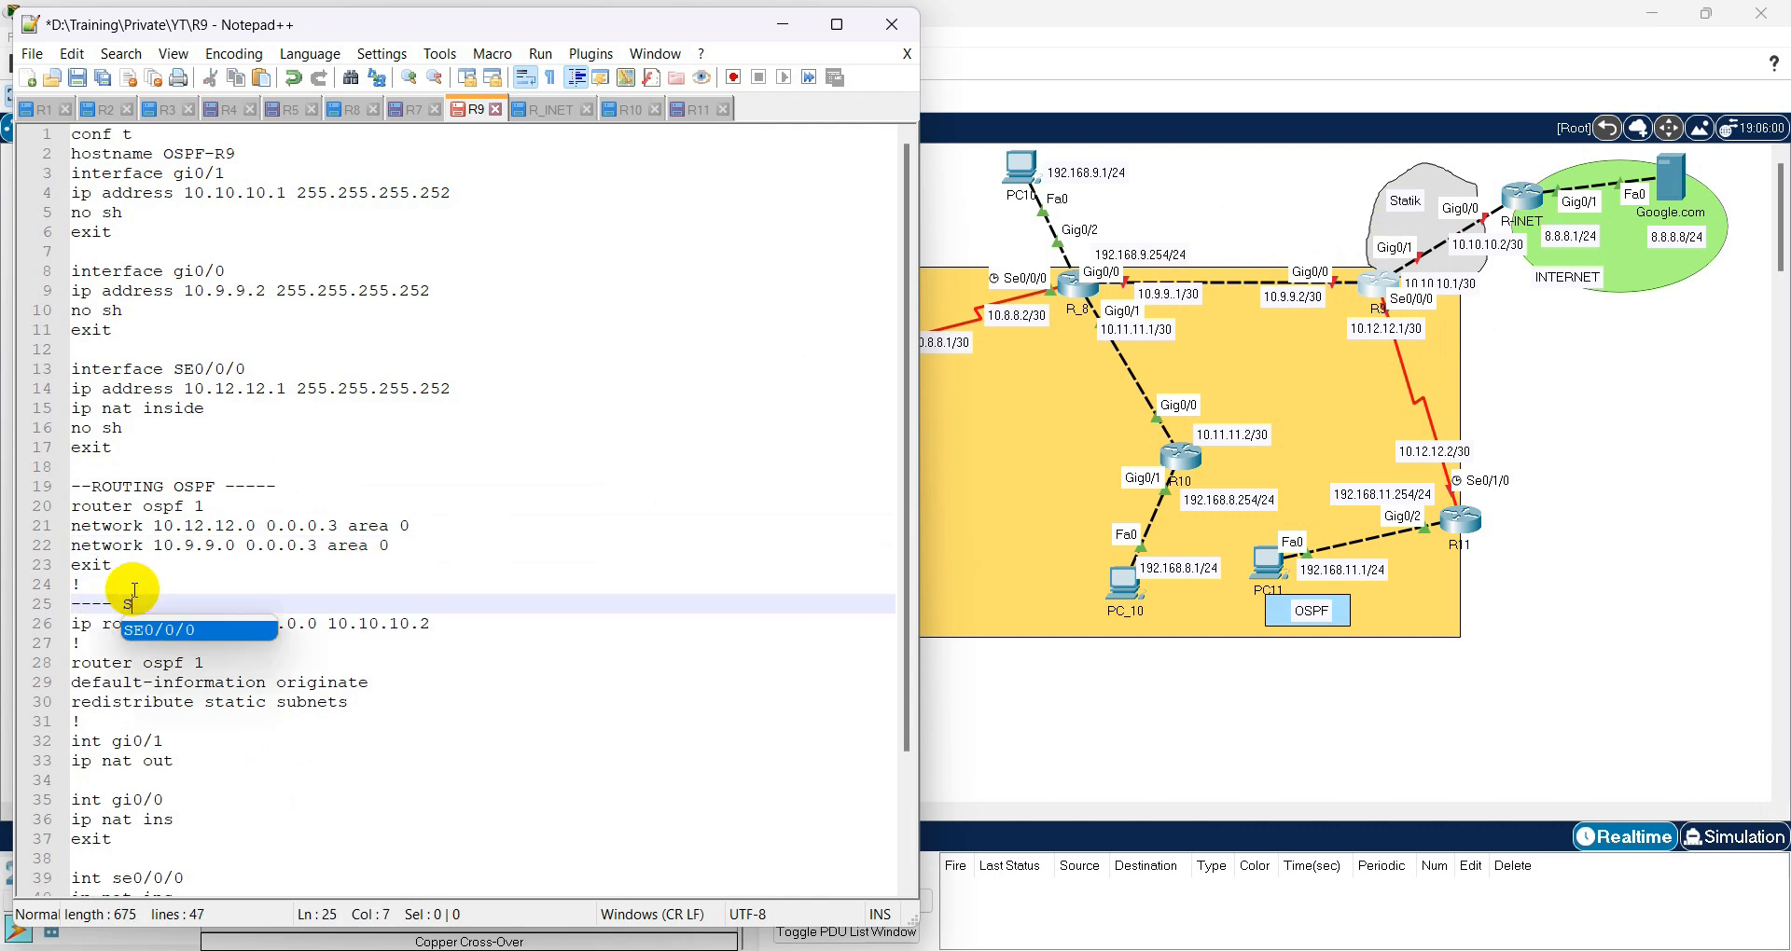
text(TATIC ROUTE -------)
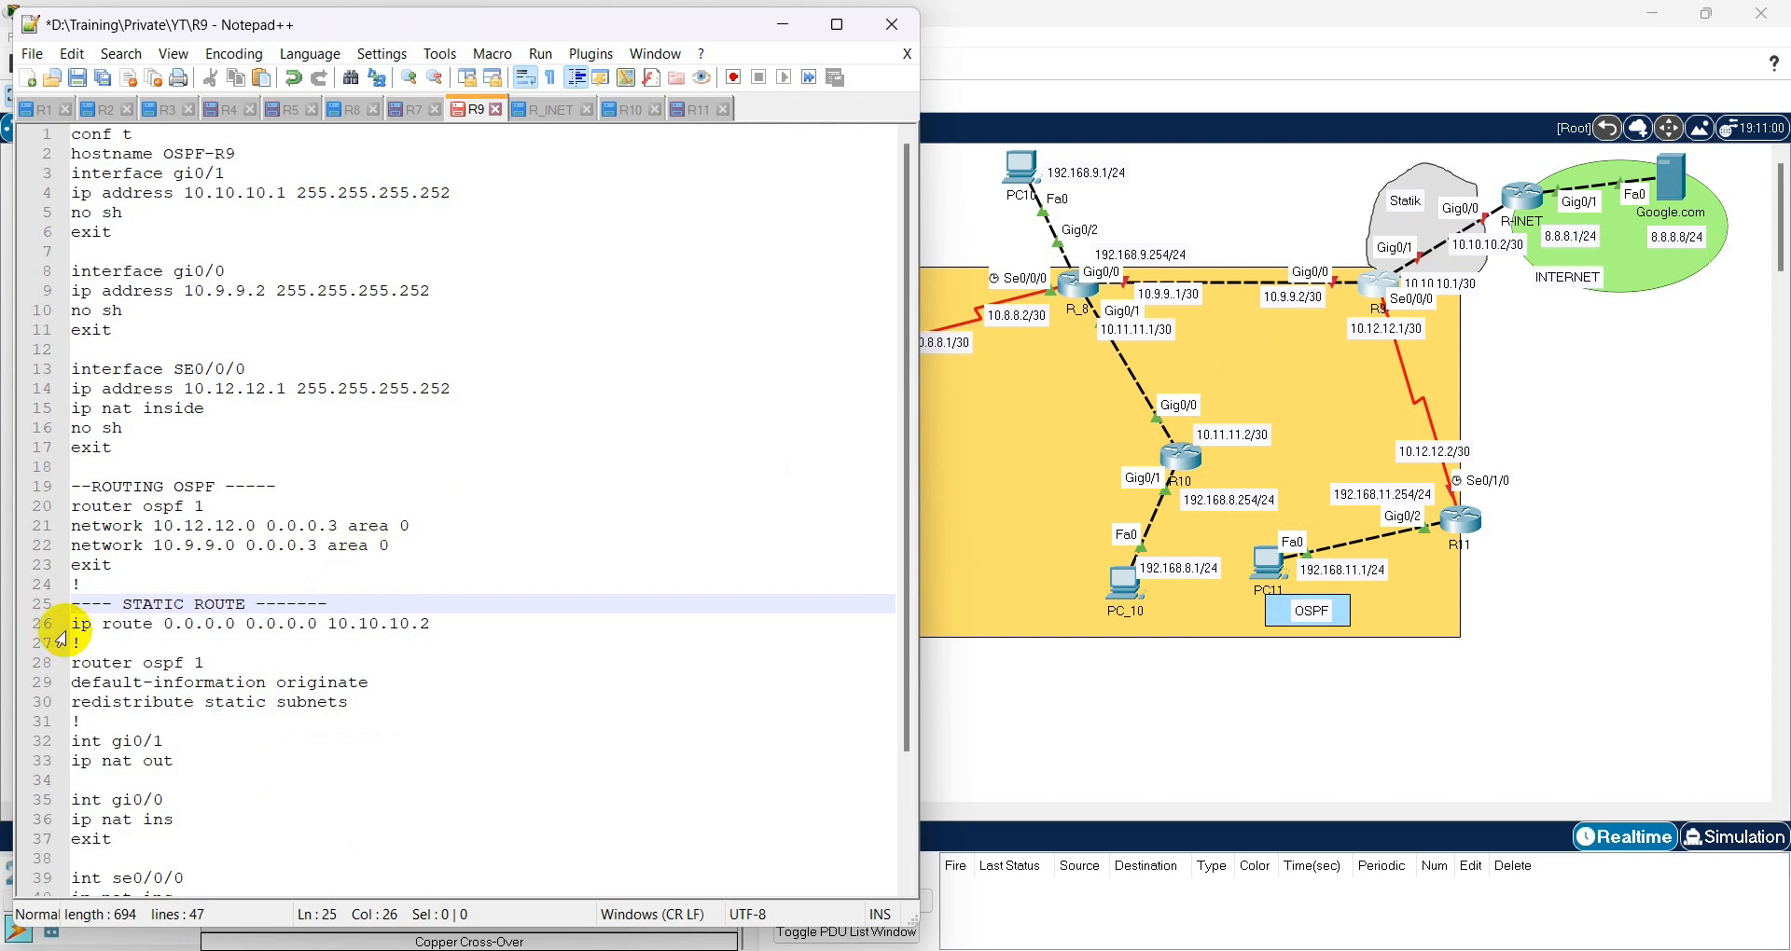
- Examine the default route line in the R9 script and compare its next hop with the address labels on the R9–R_INET link
drag(81, 623, 310, 622)
click(273, 637)
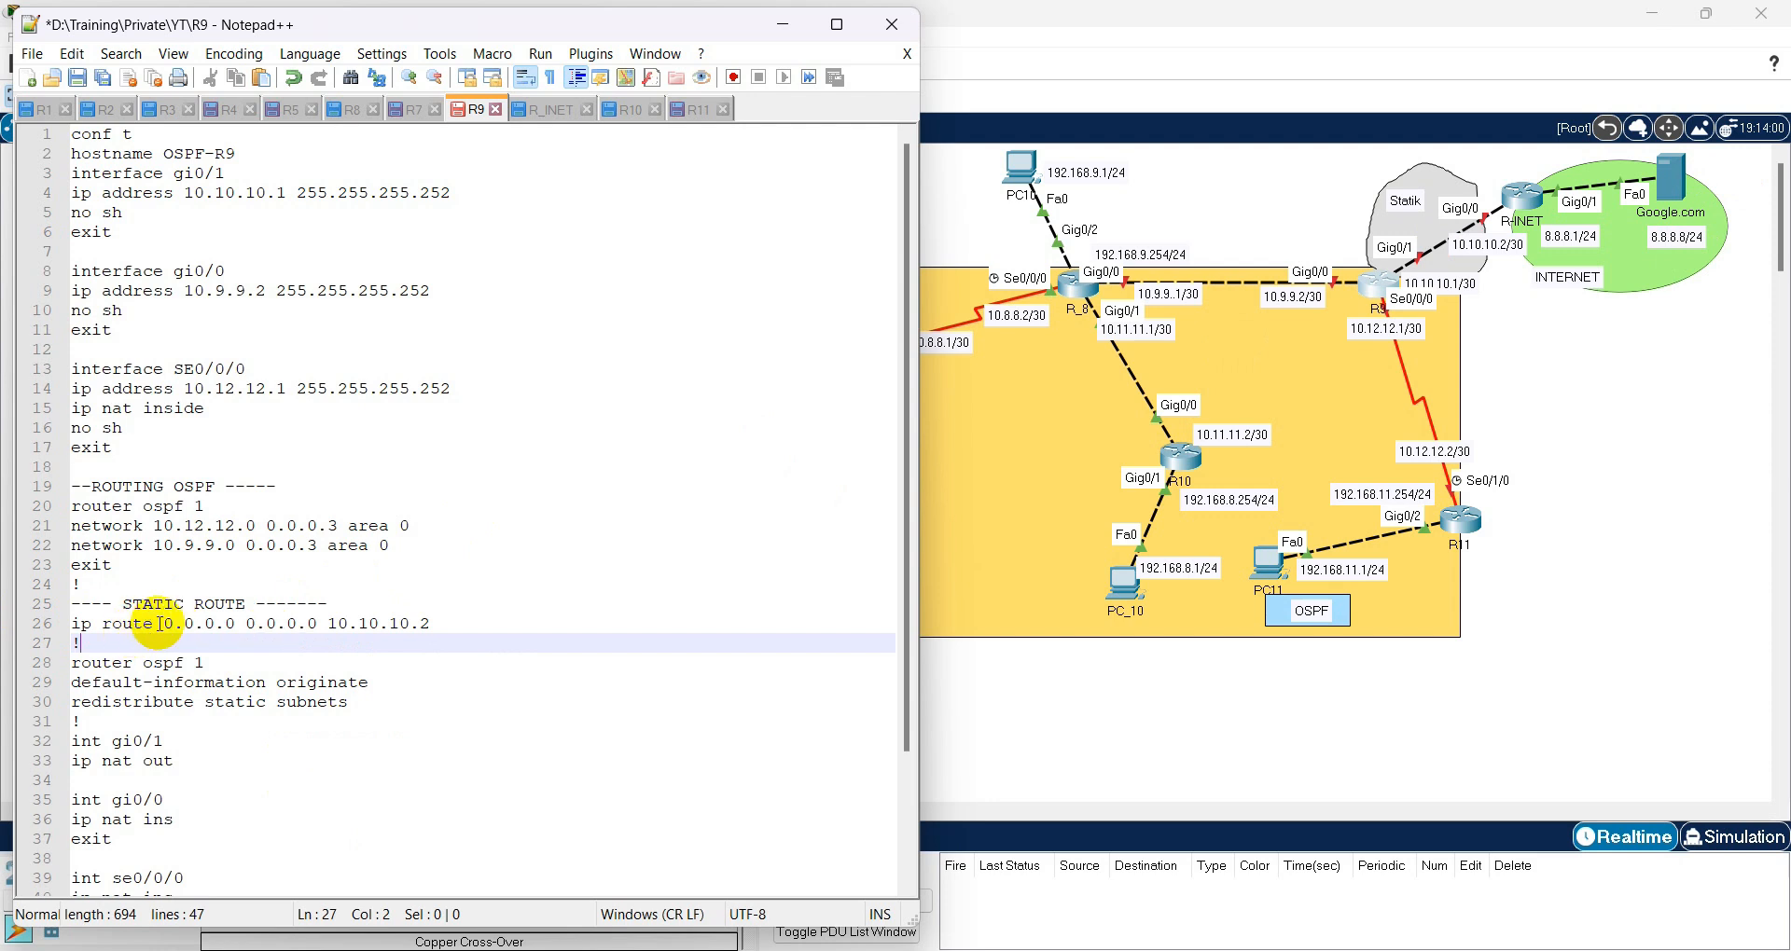
drag(161, 623, 421, 623)
click(329, 624)
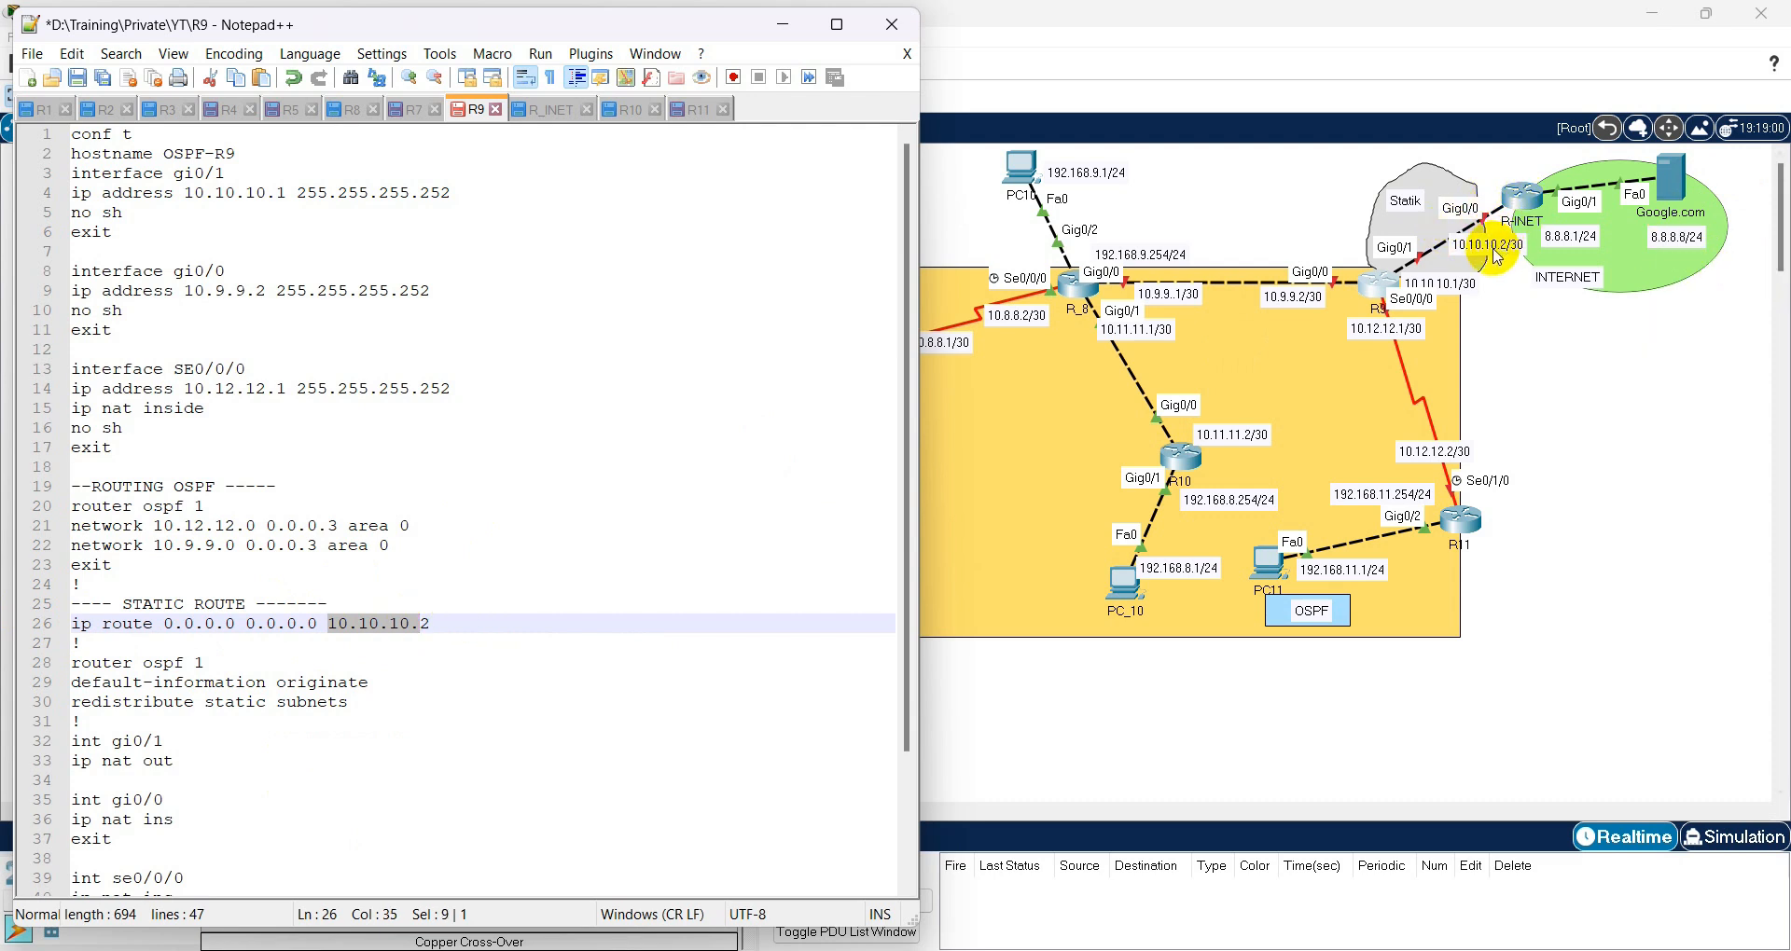
click(308, 682)
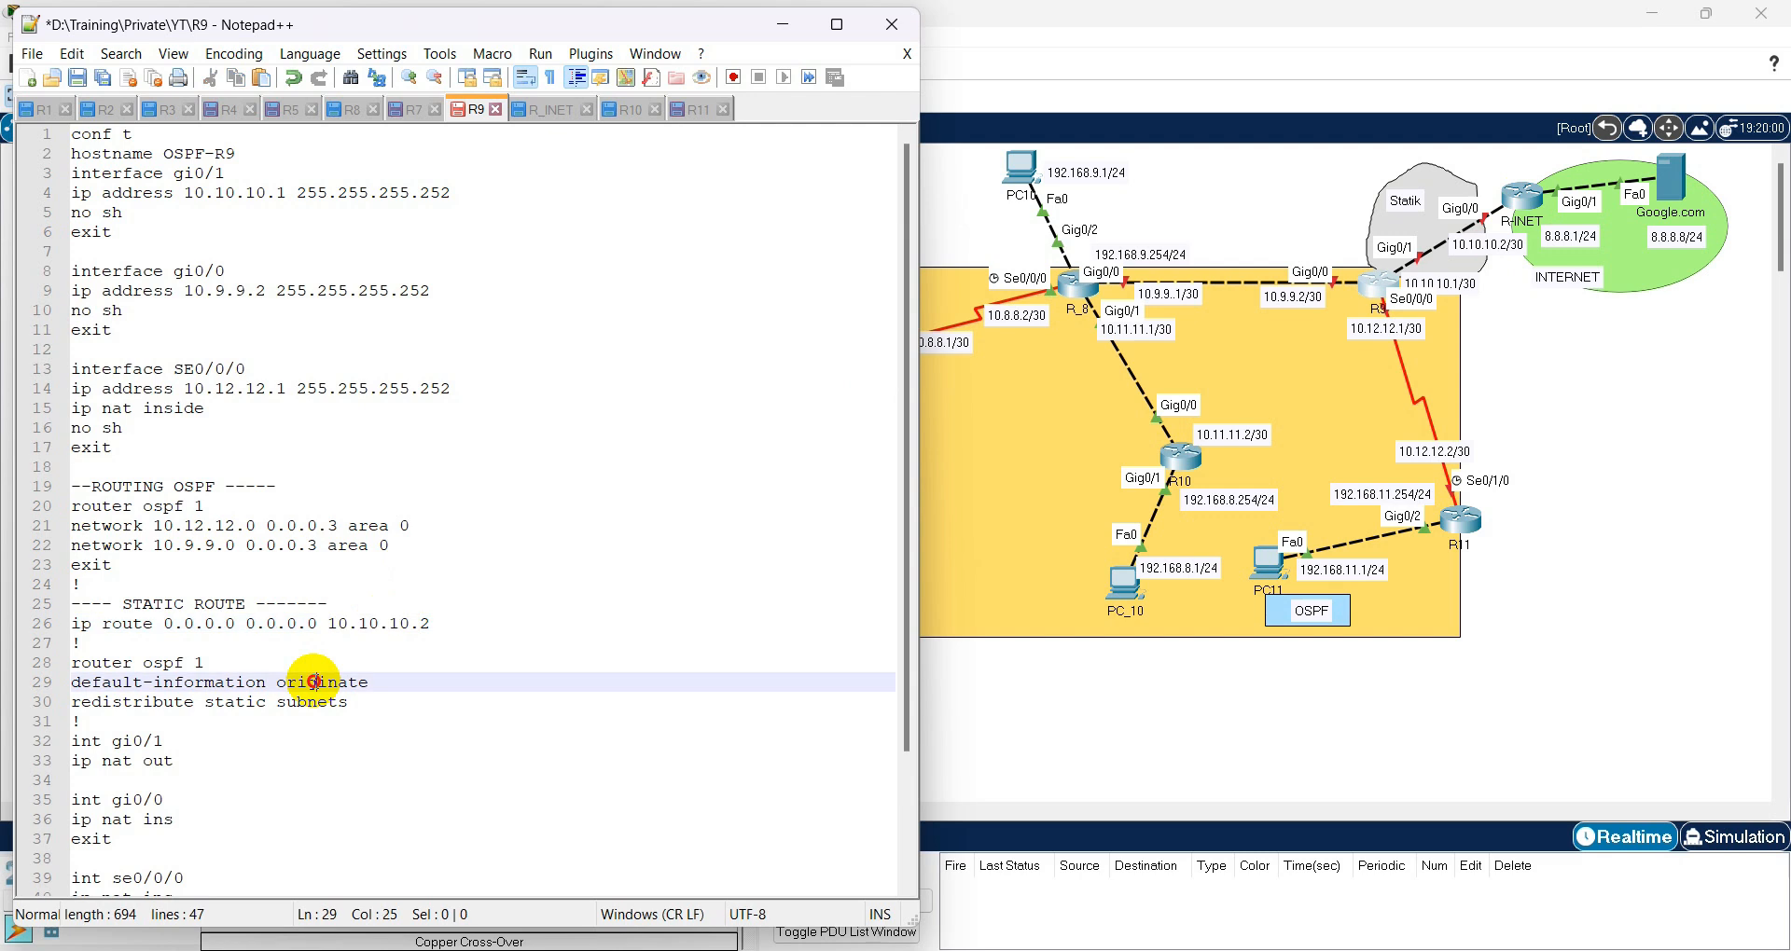
click(270, 643)
- Examine the second router ospf 1 block of the R9 script, marking the default-information originate line
scroll(270, 642, down, 1)
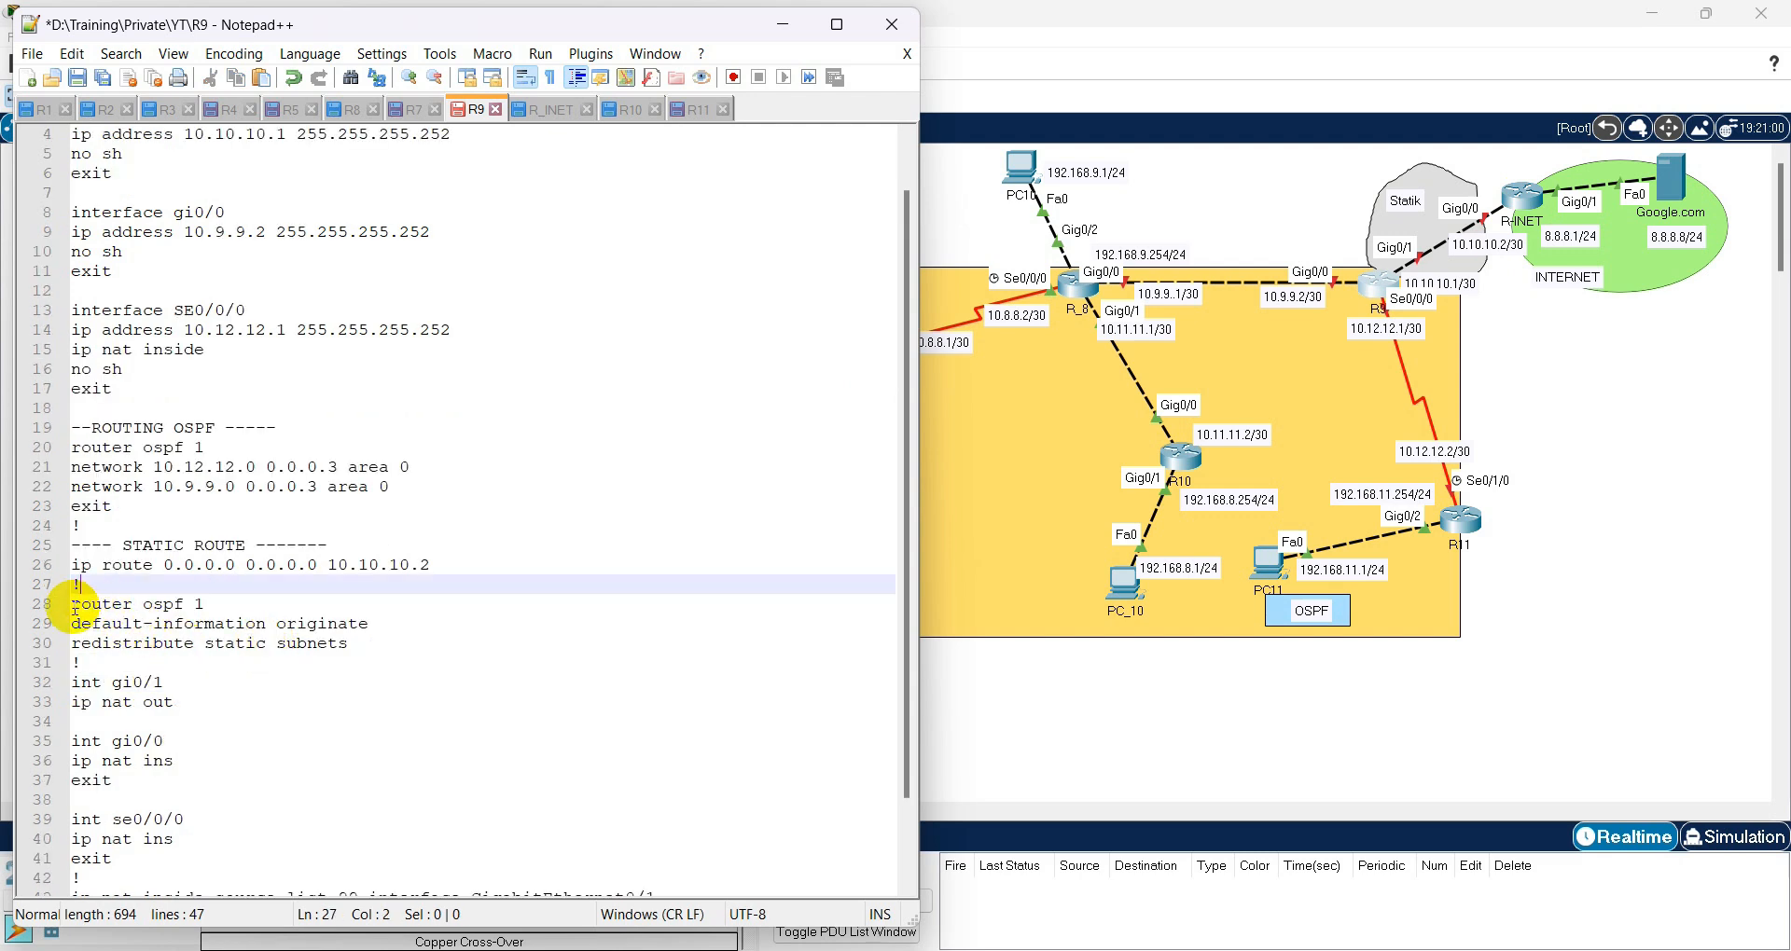
drag(83, 604, 200, 602)
double_click(196, 625)
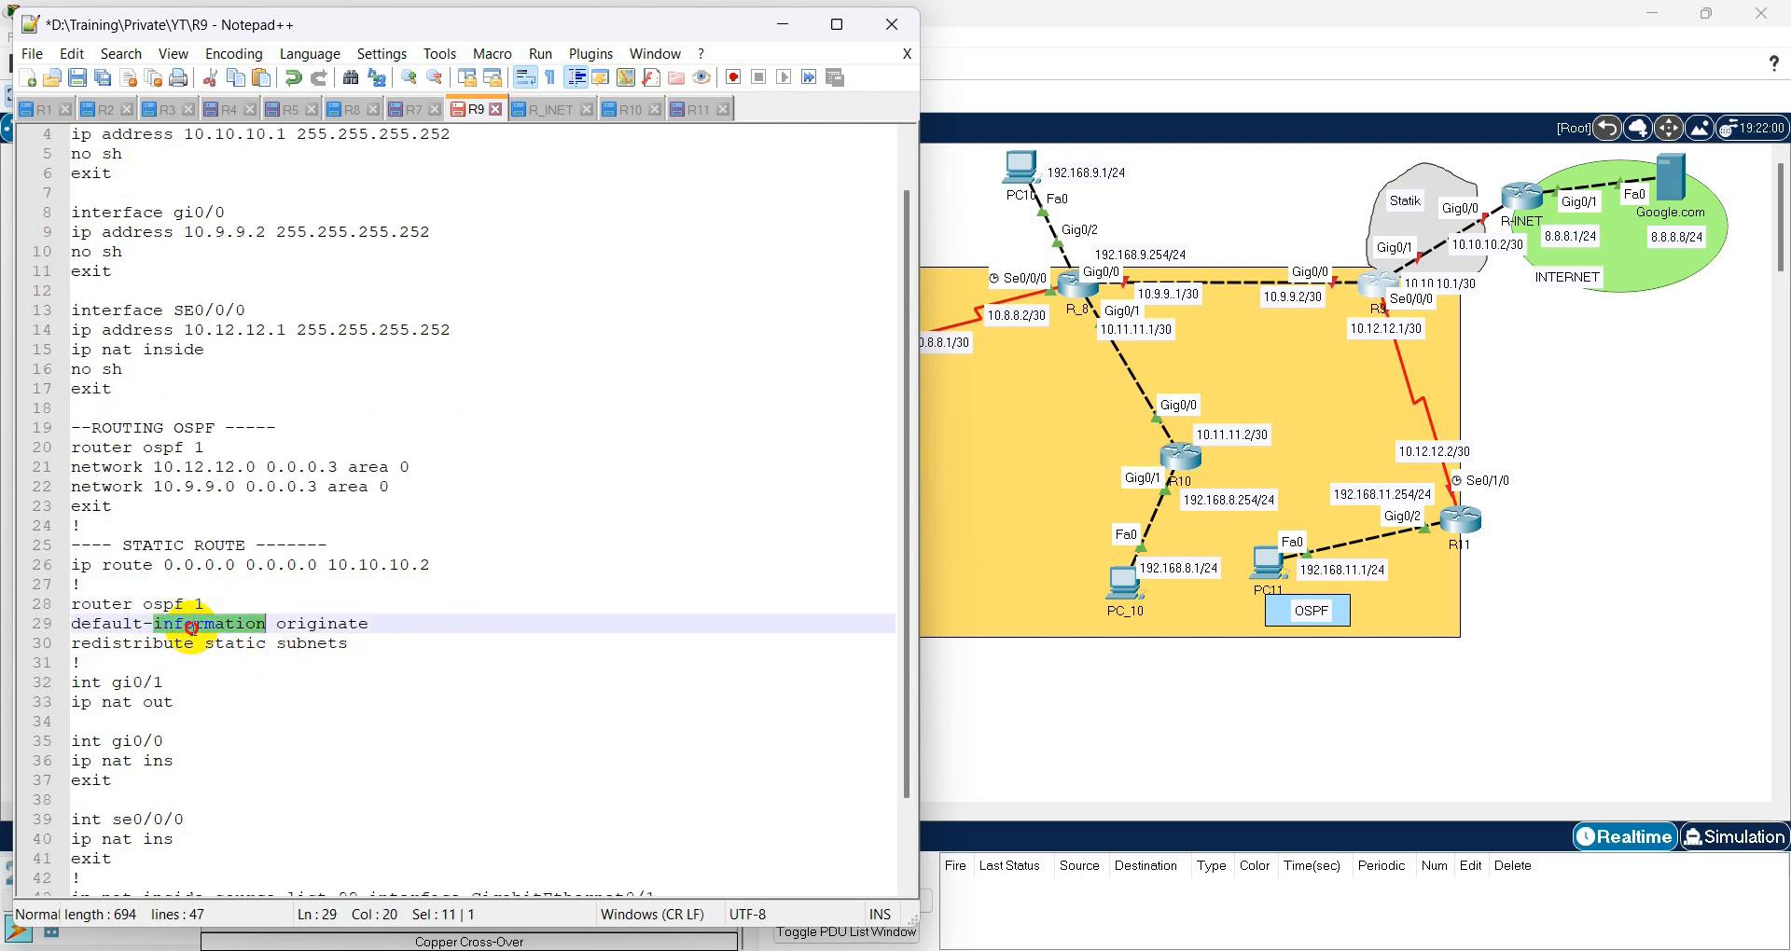
click(84, 635)
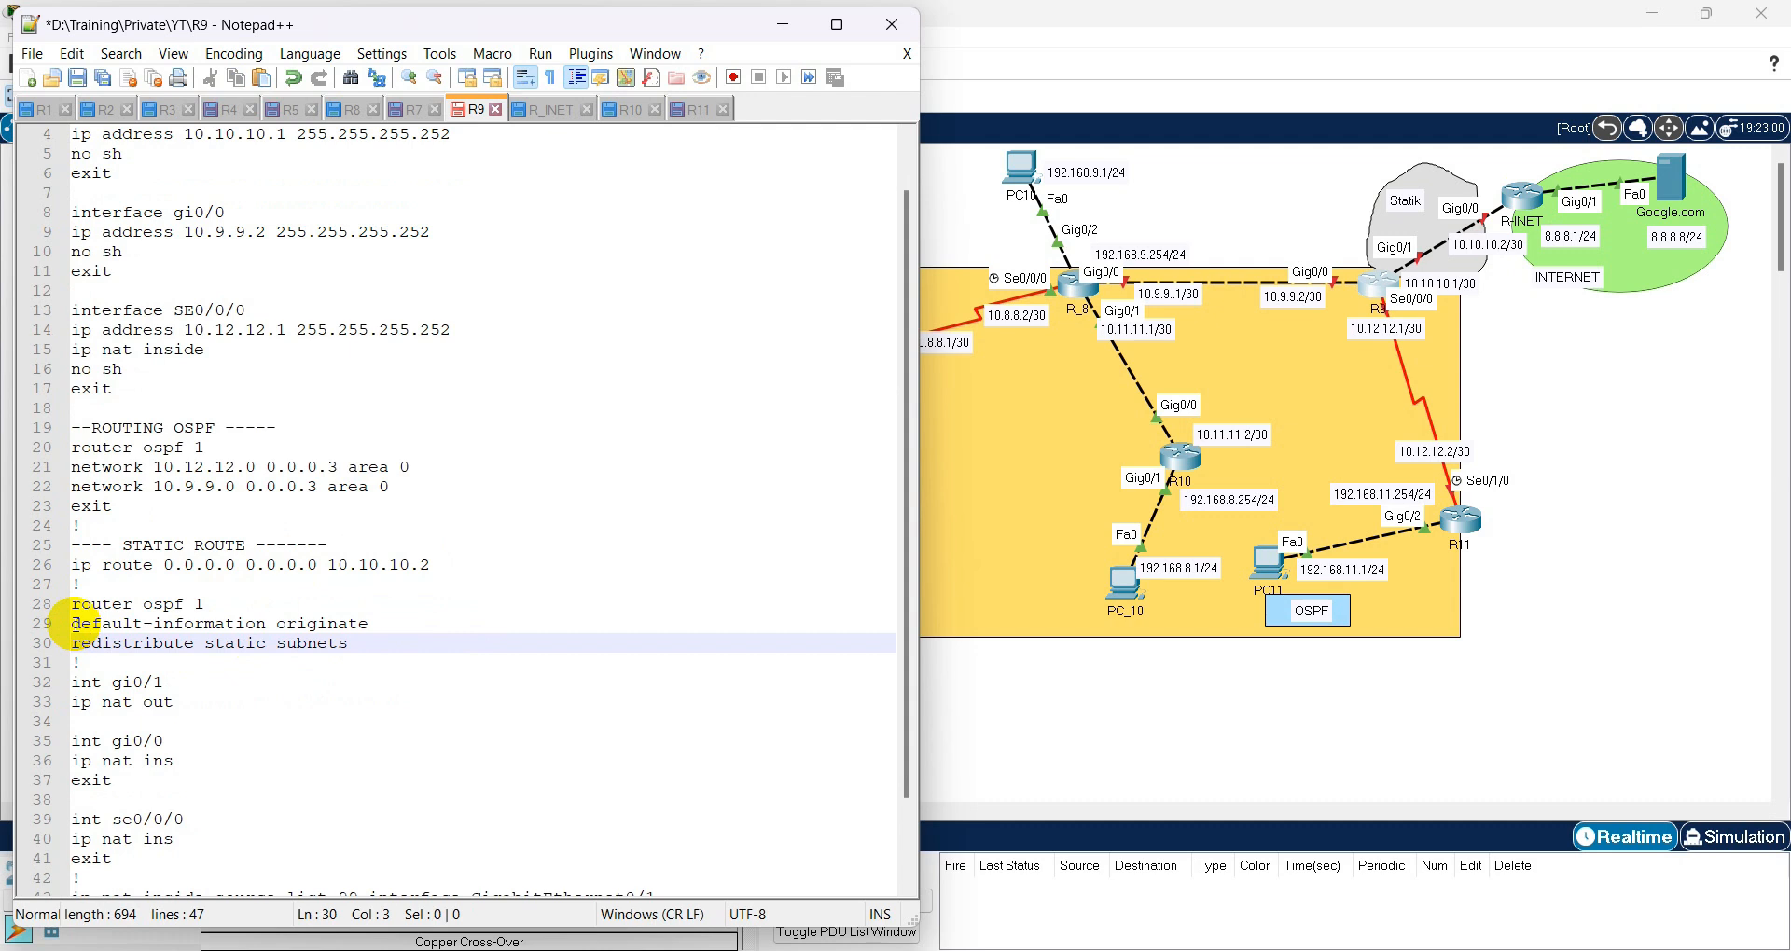
double_click(78, 623)
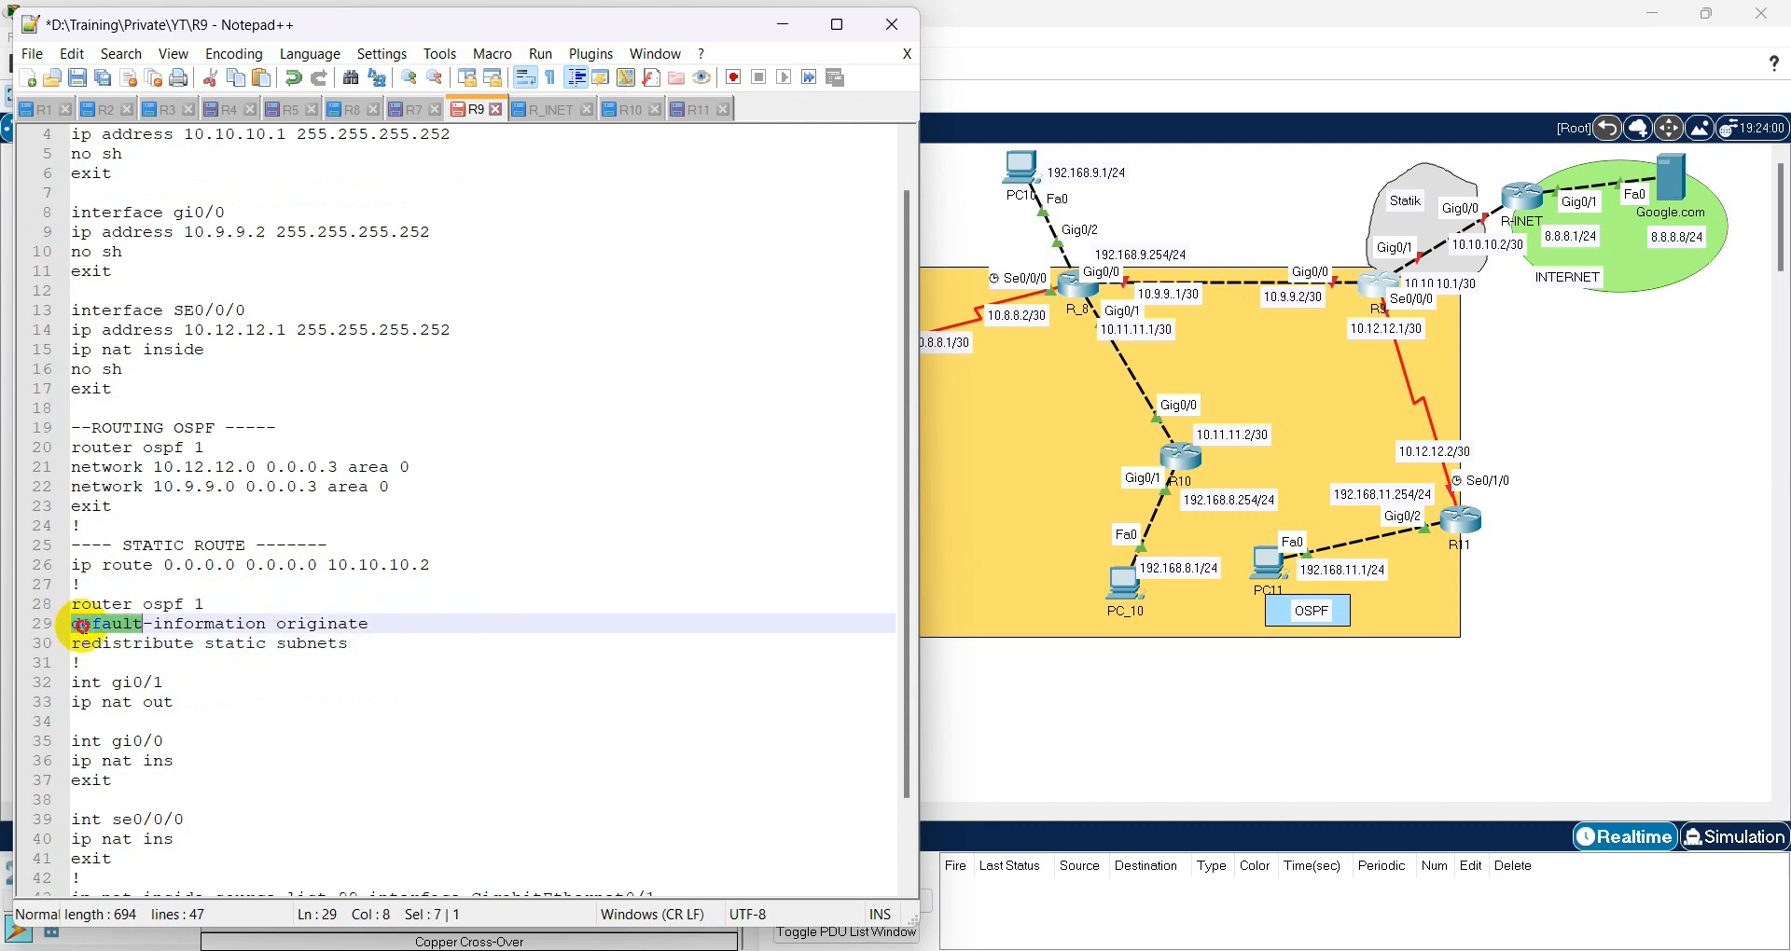
drag(391, 624, 63, 633)
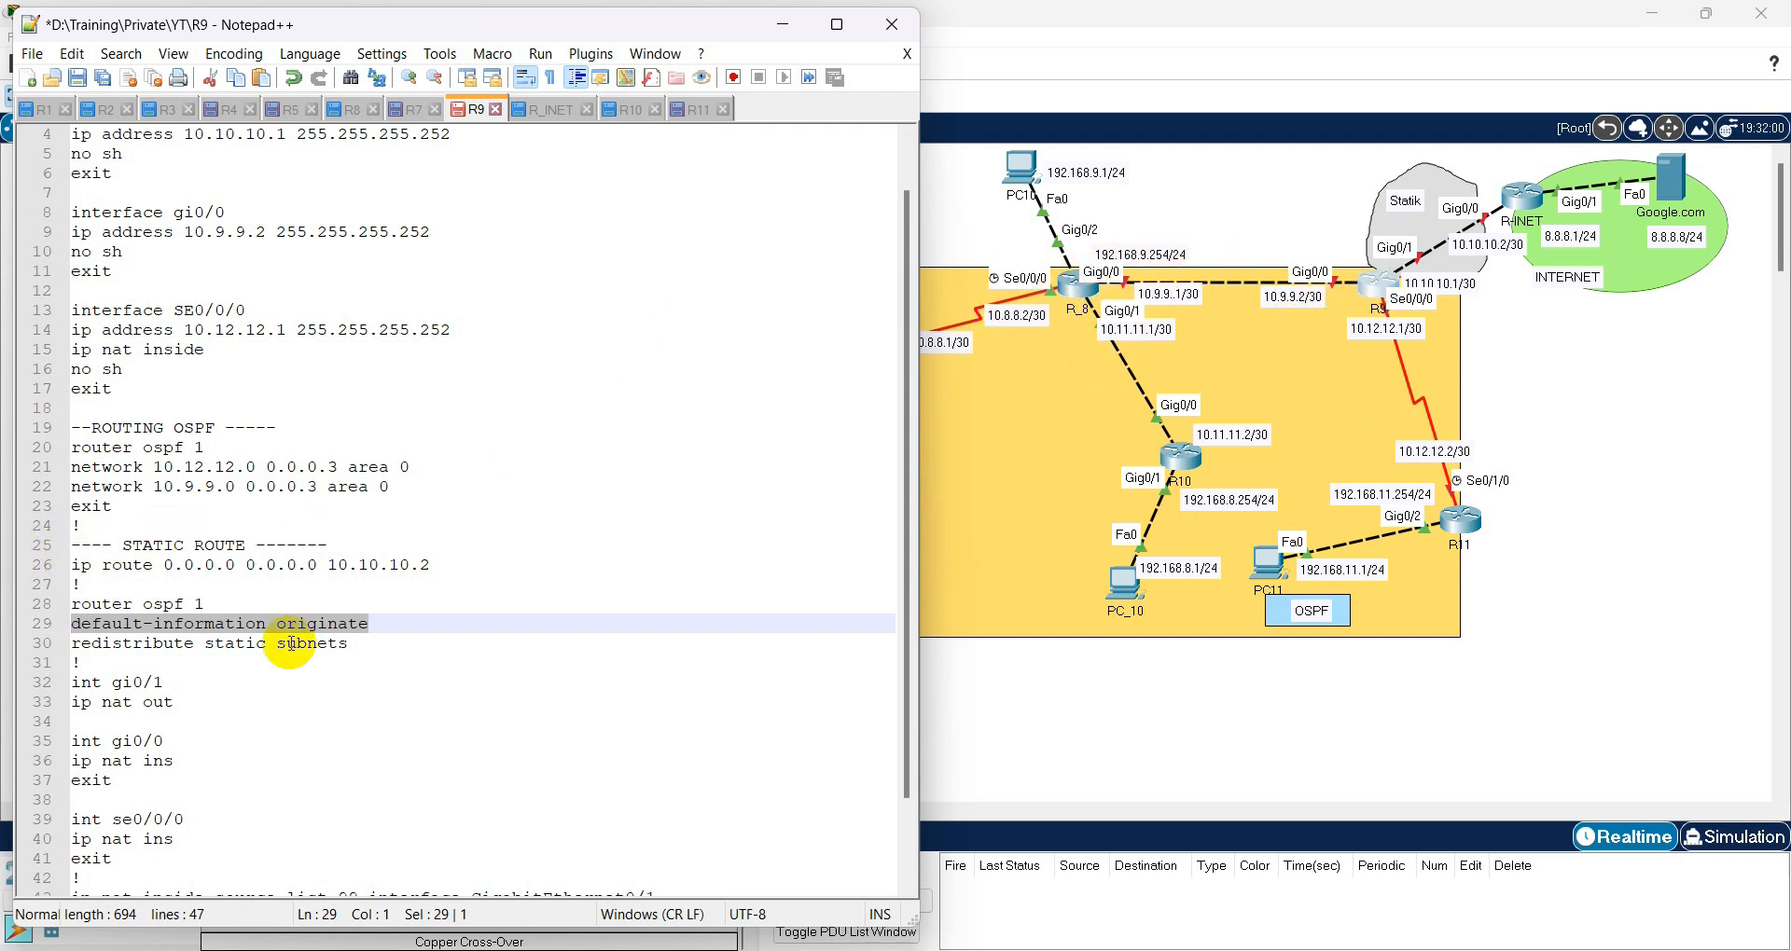
click(374, 619)
drag(374, 619, 50, 622)
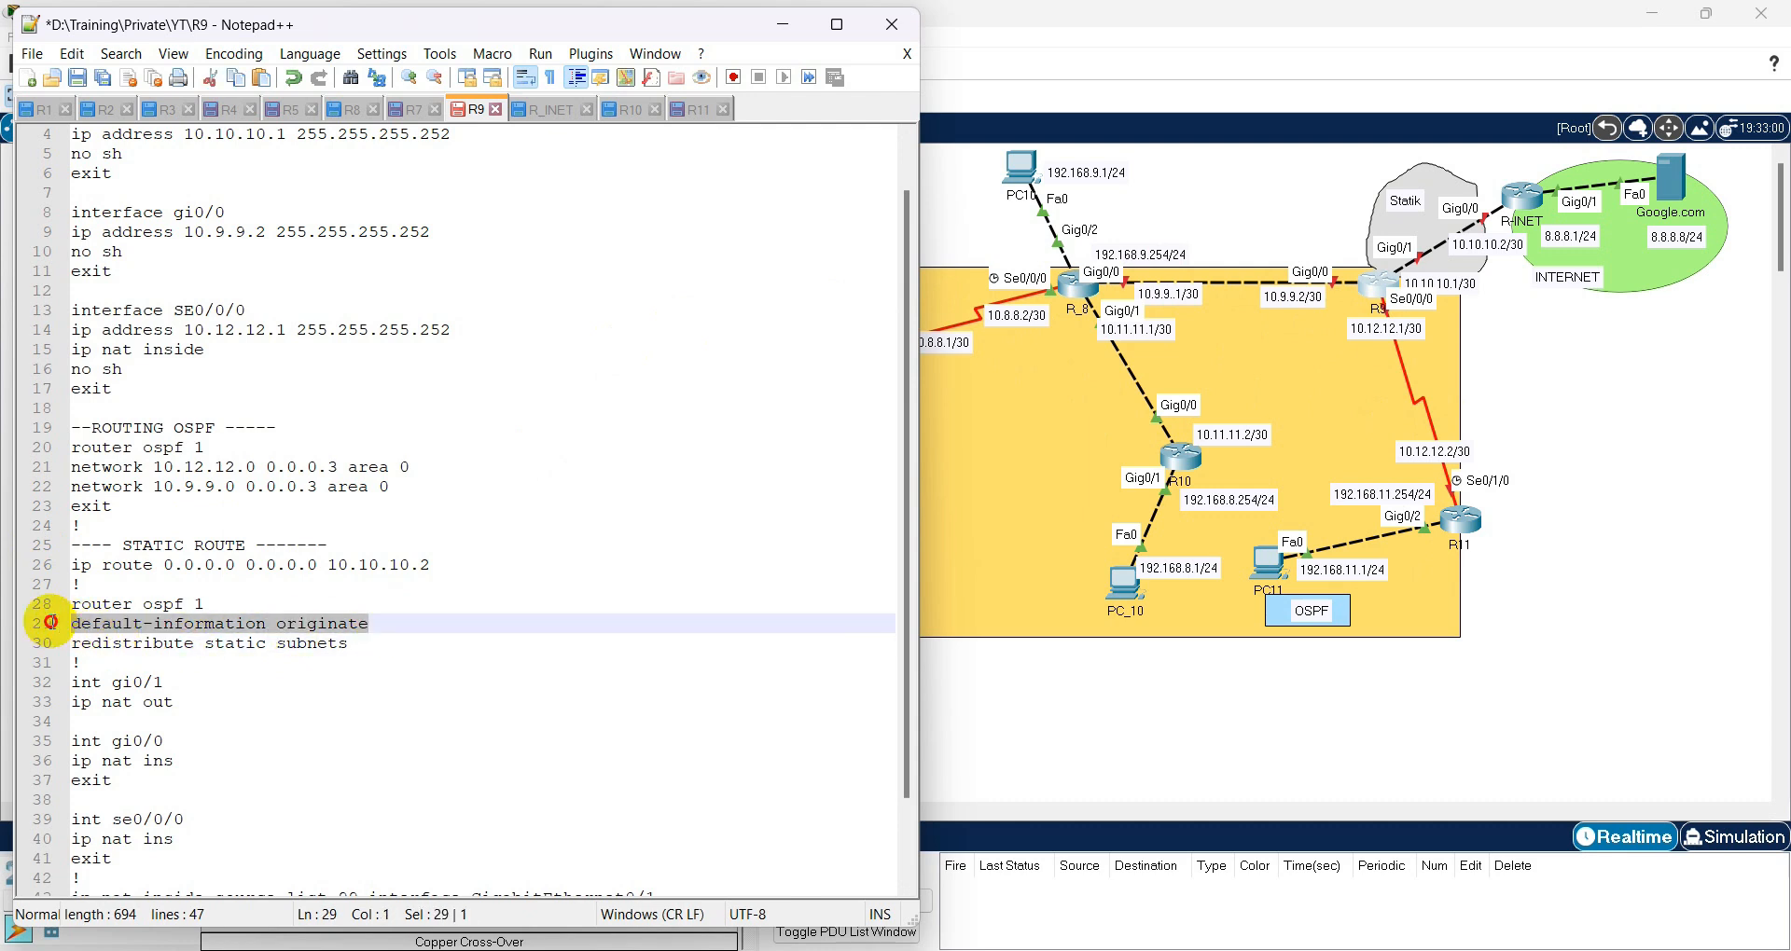
click(1093, 284)
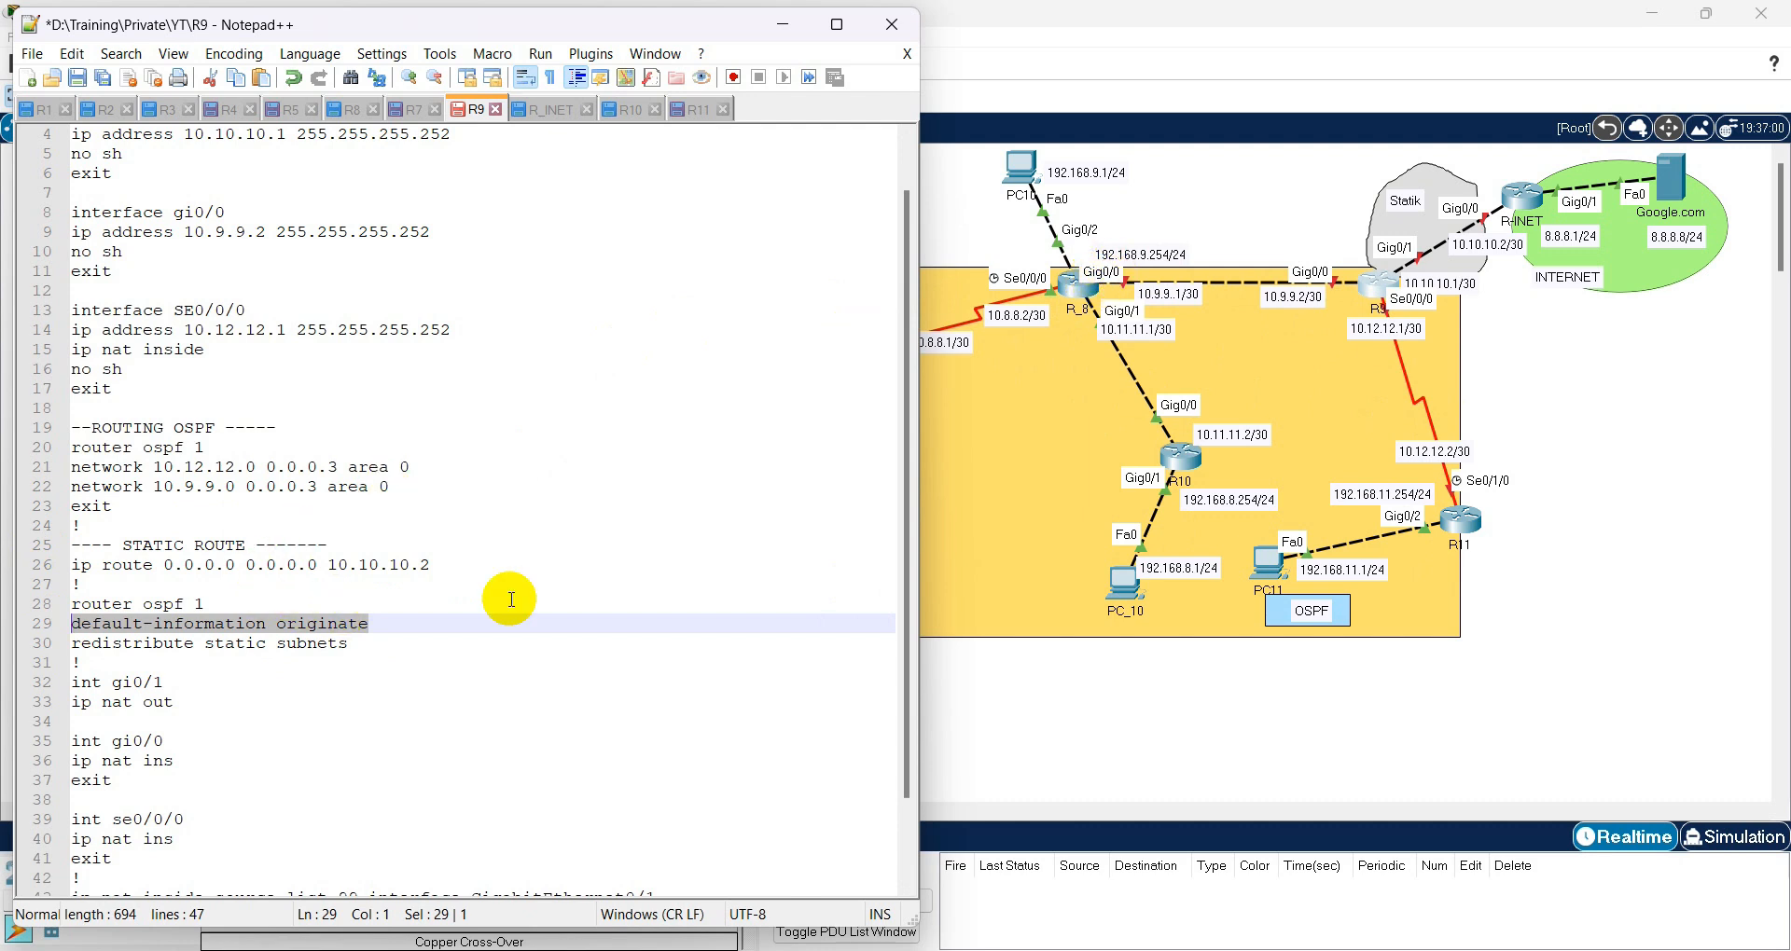
drag(370, 623, 70, 628)
click(112, 662)
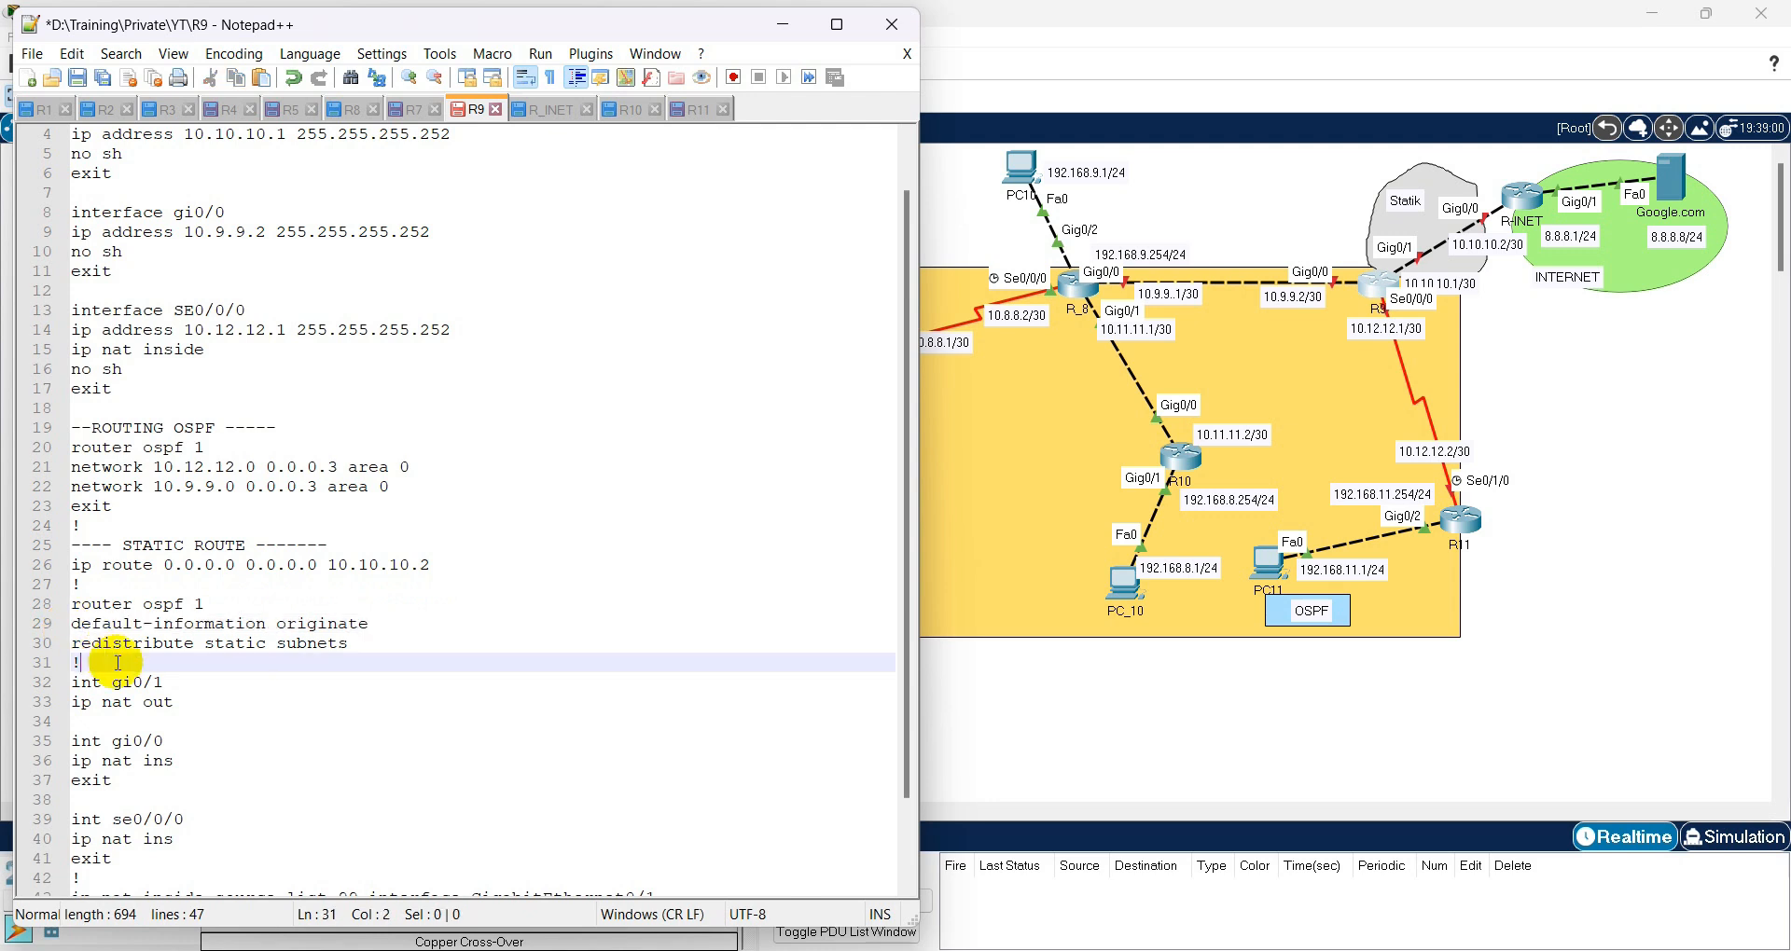
- Mark the redistribute static subnets line and relate it to the static default route in the R9 script
drag(349, 644, 64, 643)
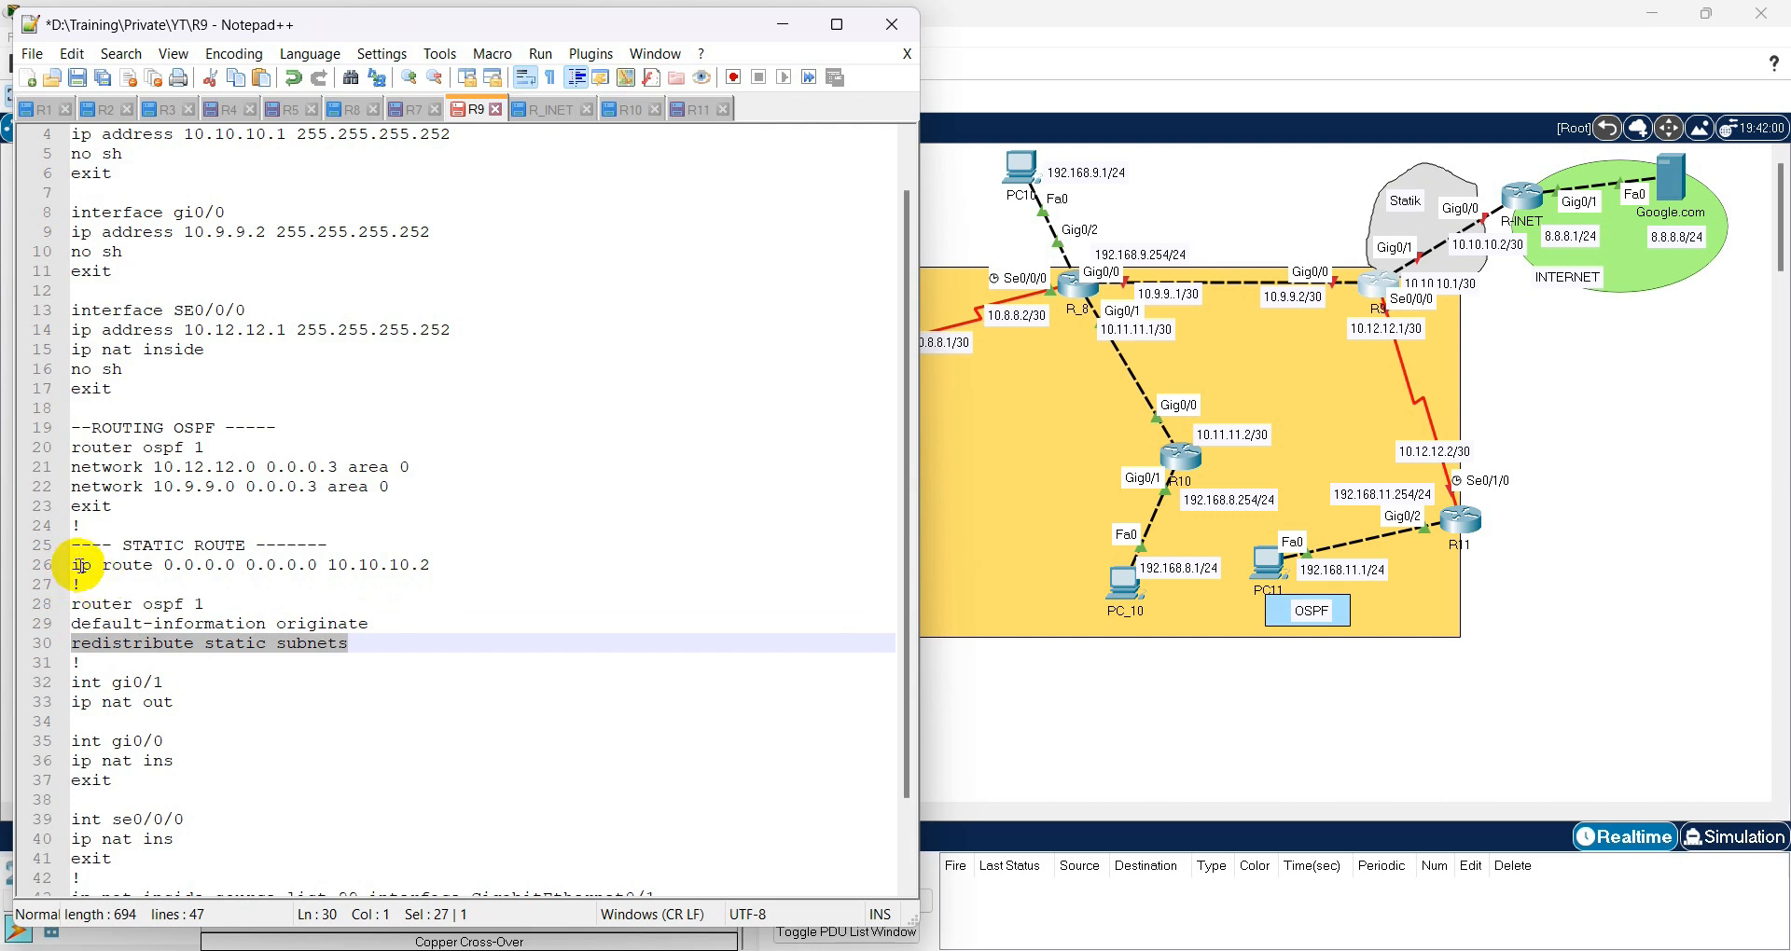
drag(73, 565, 443, 556)
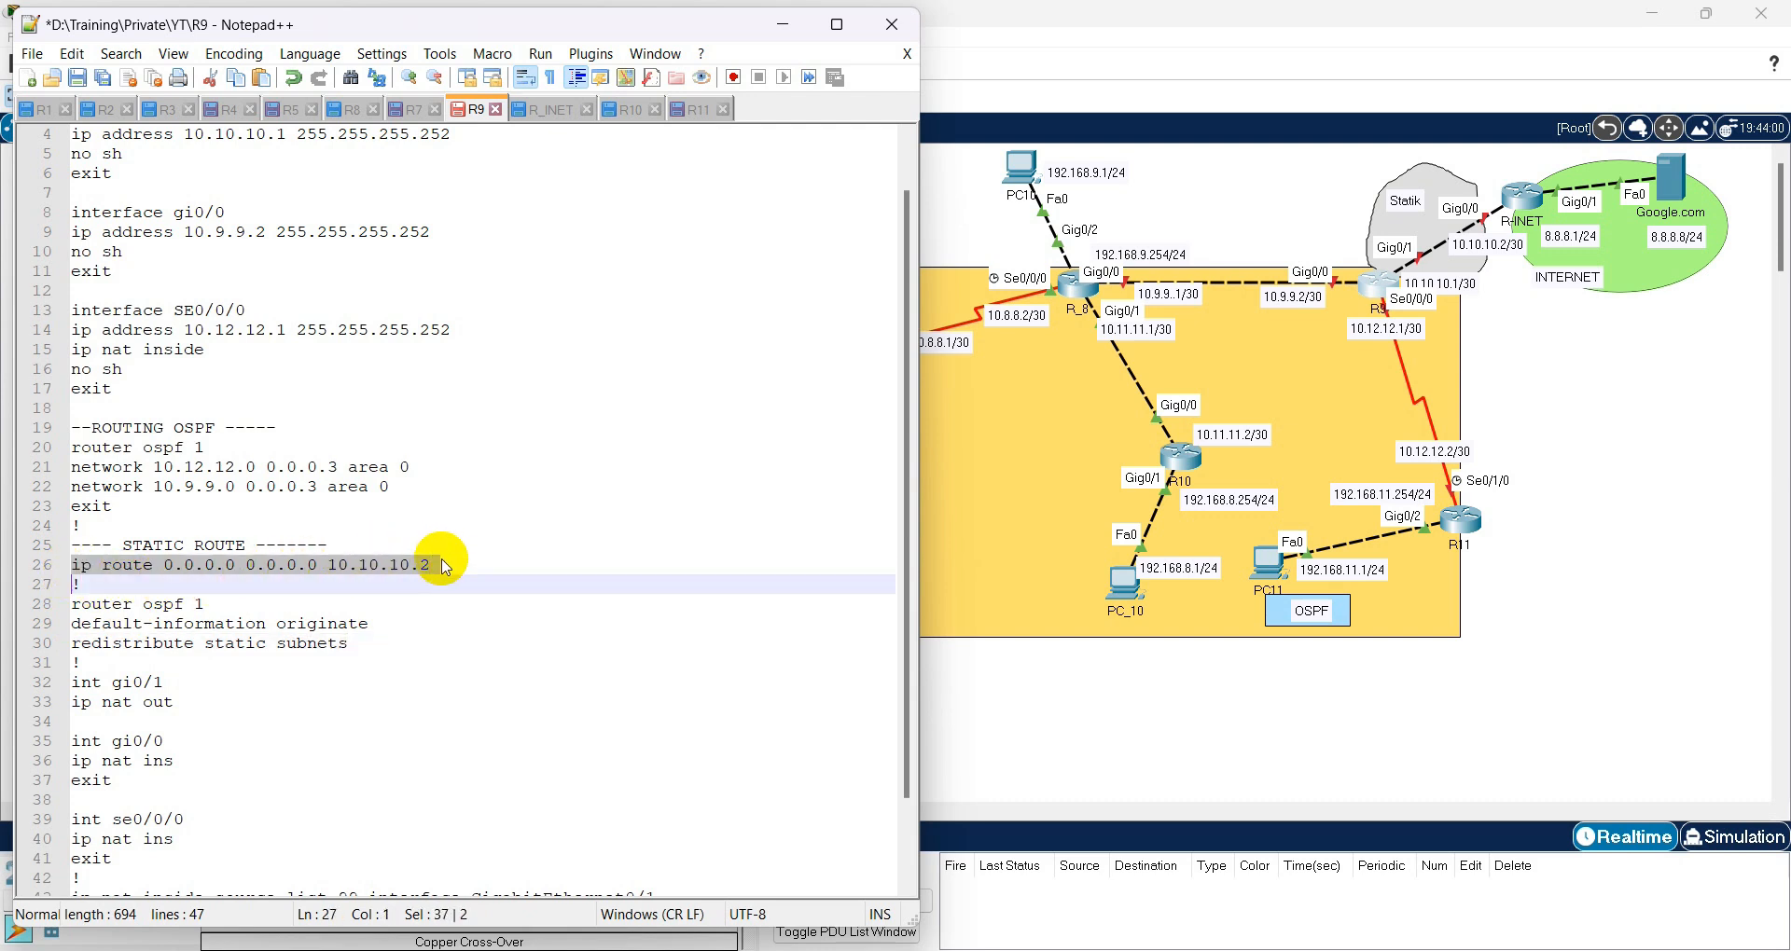
click(445, 565)
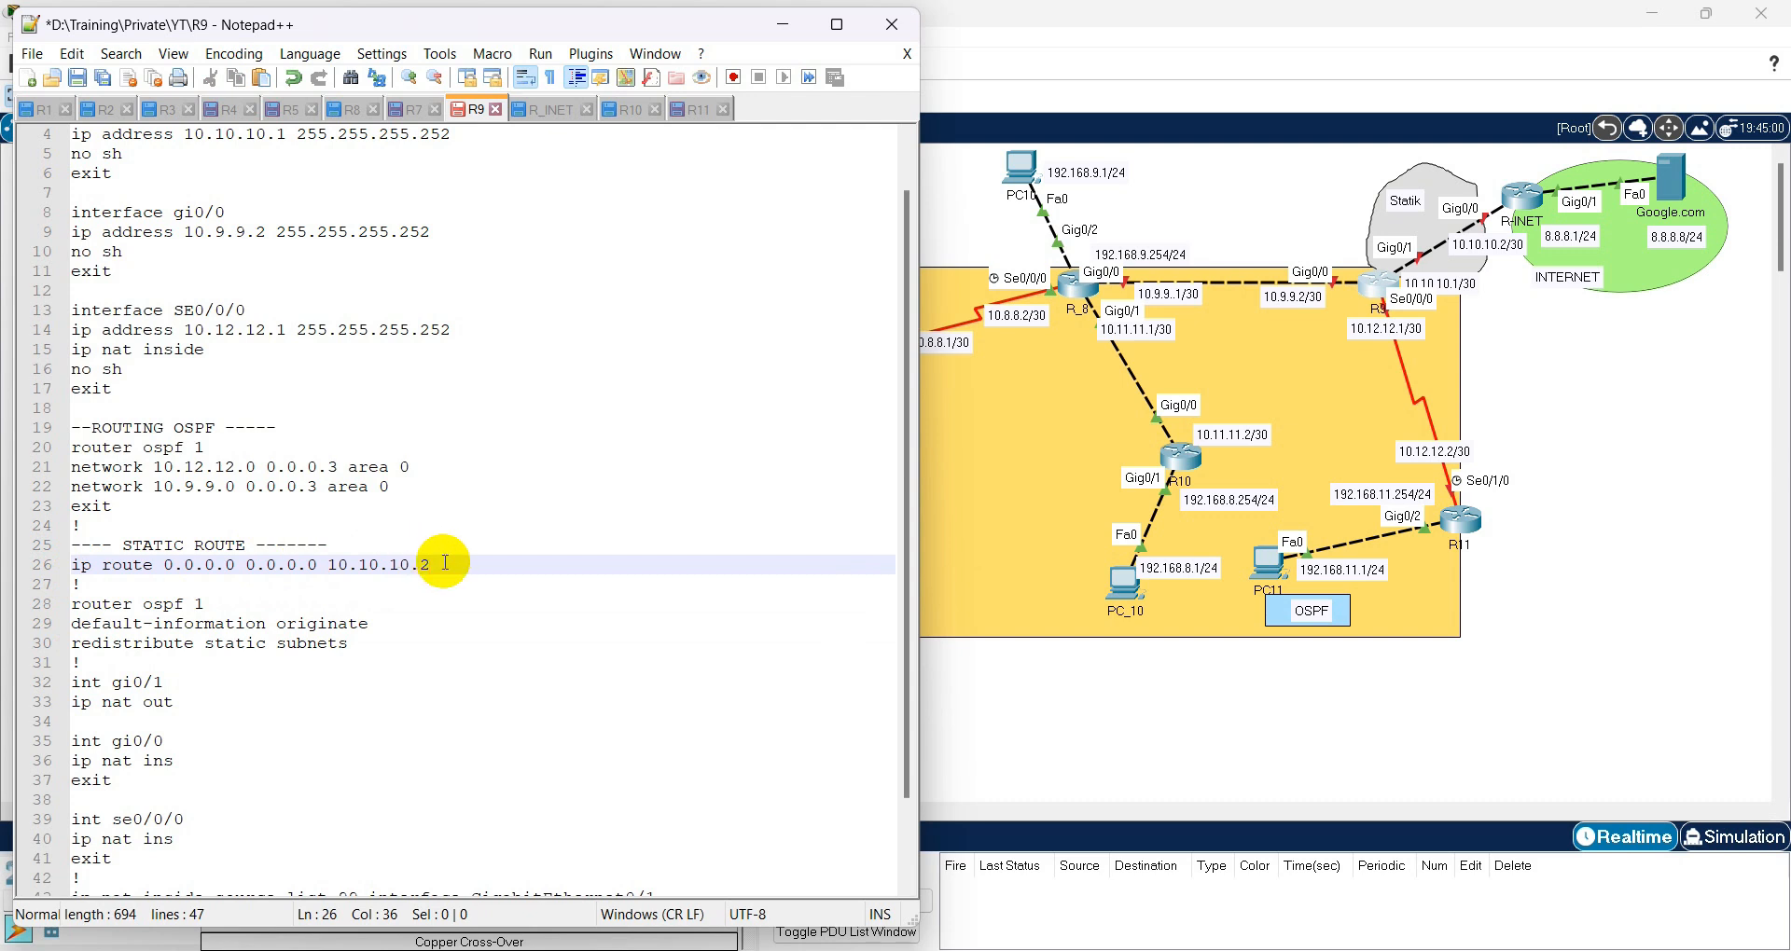
click(186, 643)
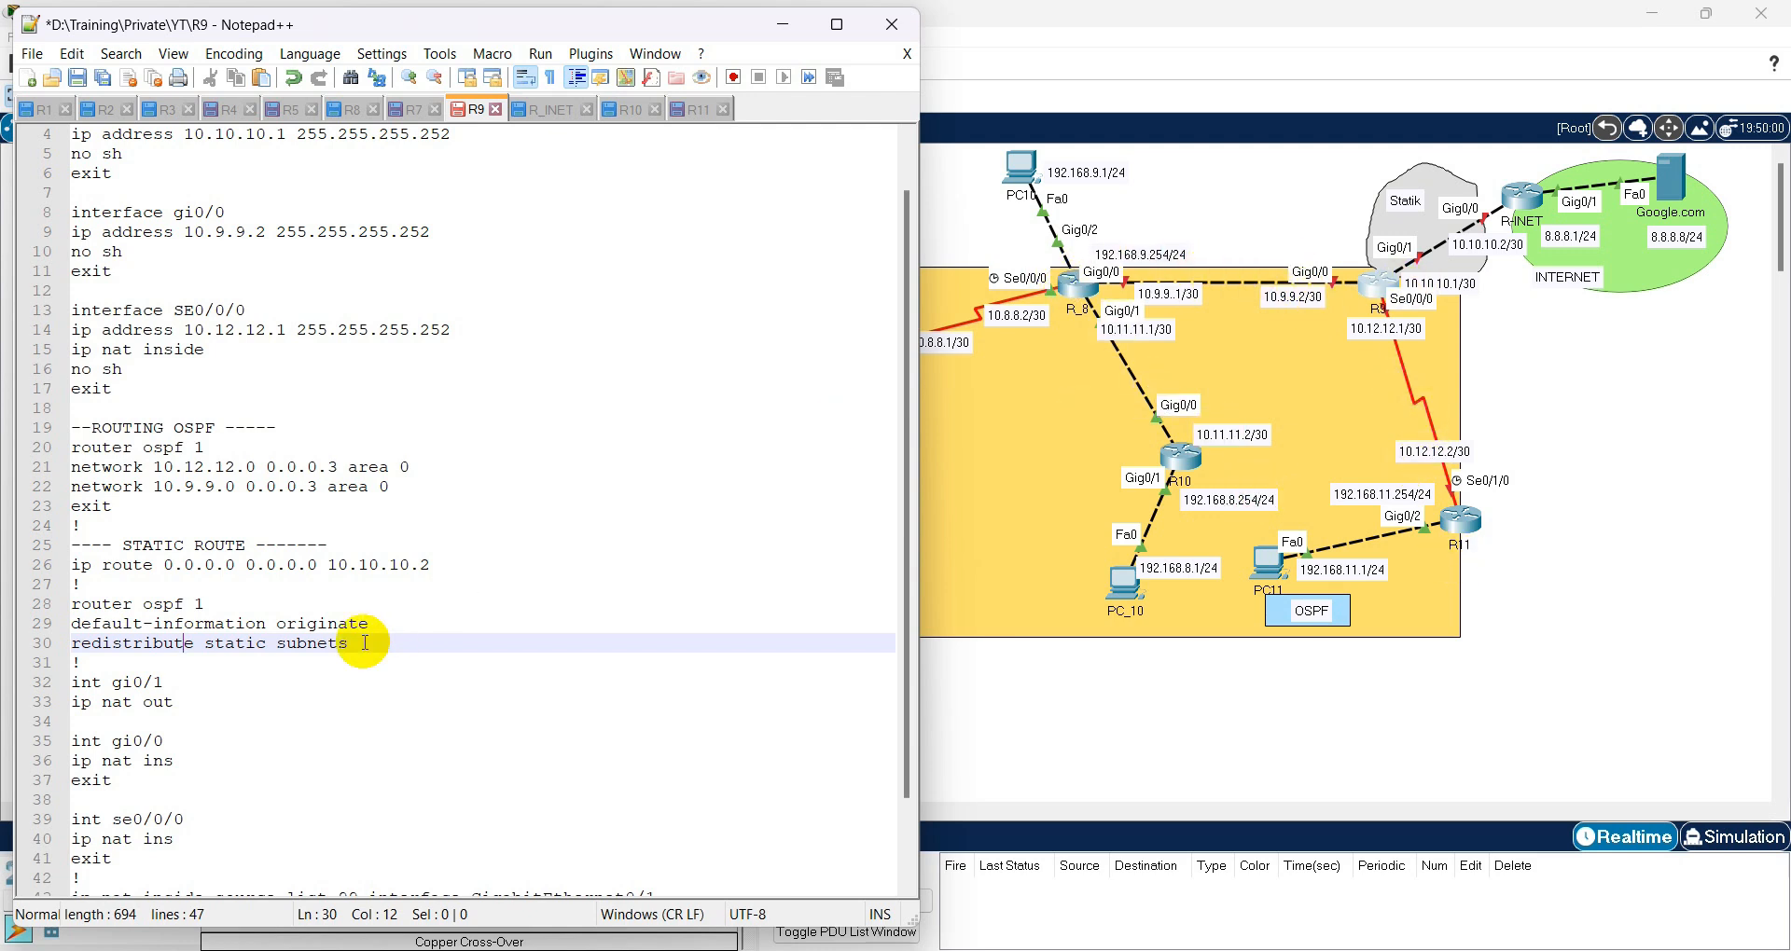
- Review the ip nat out and ip nat ins lines for gi0/1, gi0/0 and se0/0/0 in the R9 script
scroll(149, 695, down, 1)
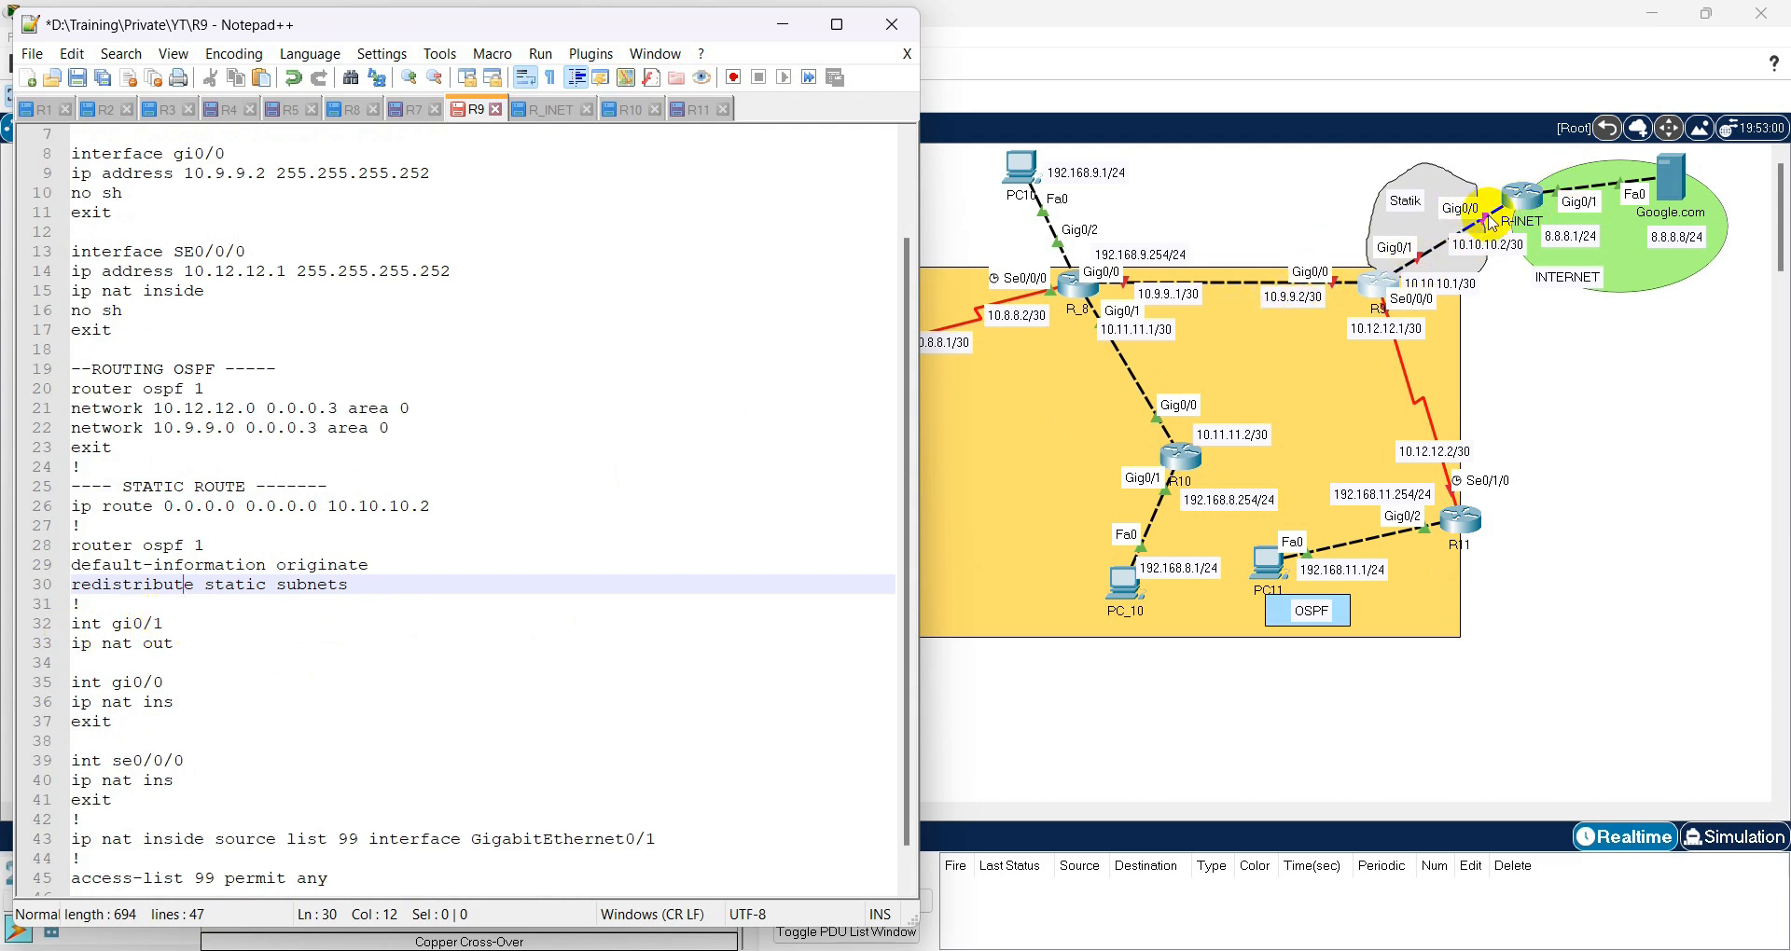
double_click(184, 646)
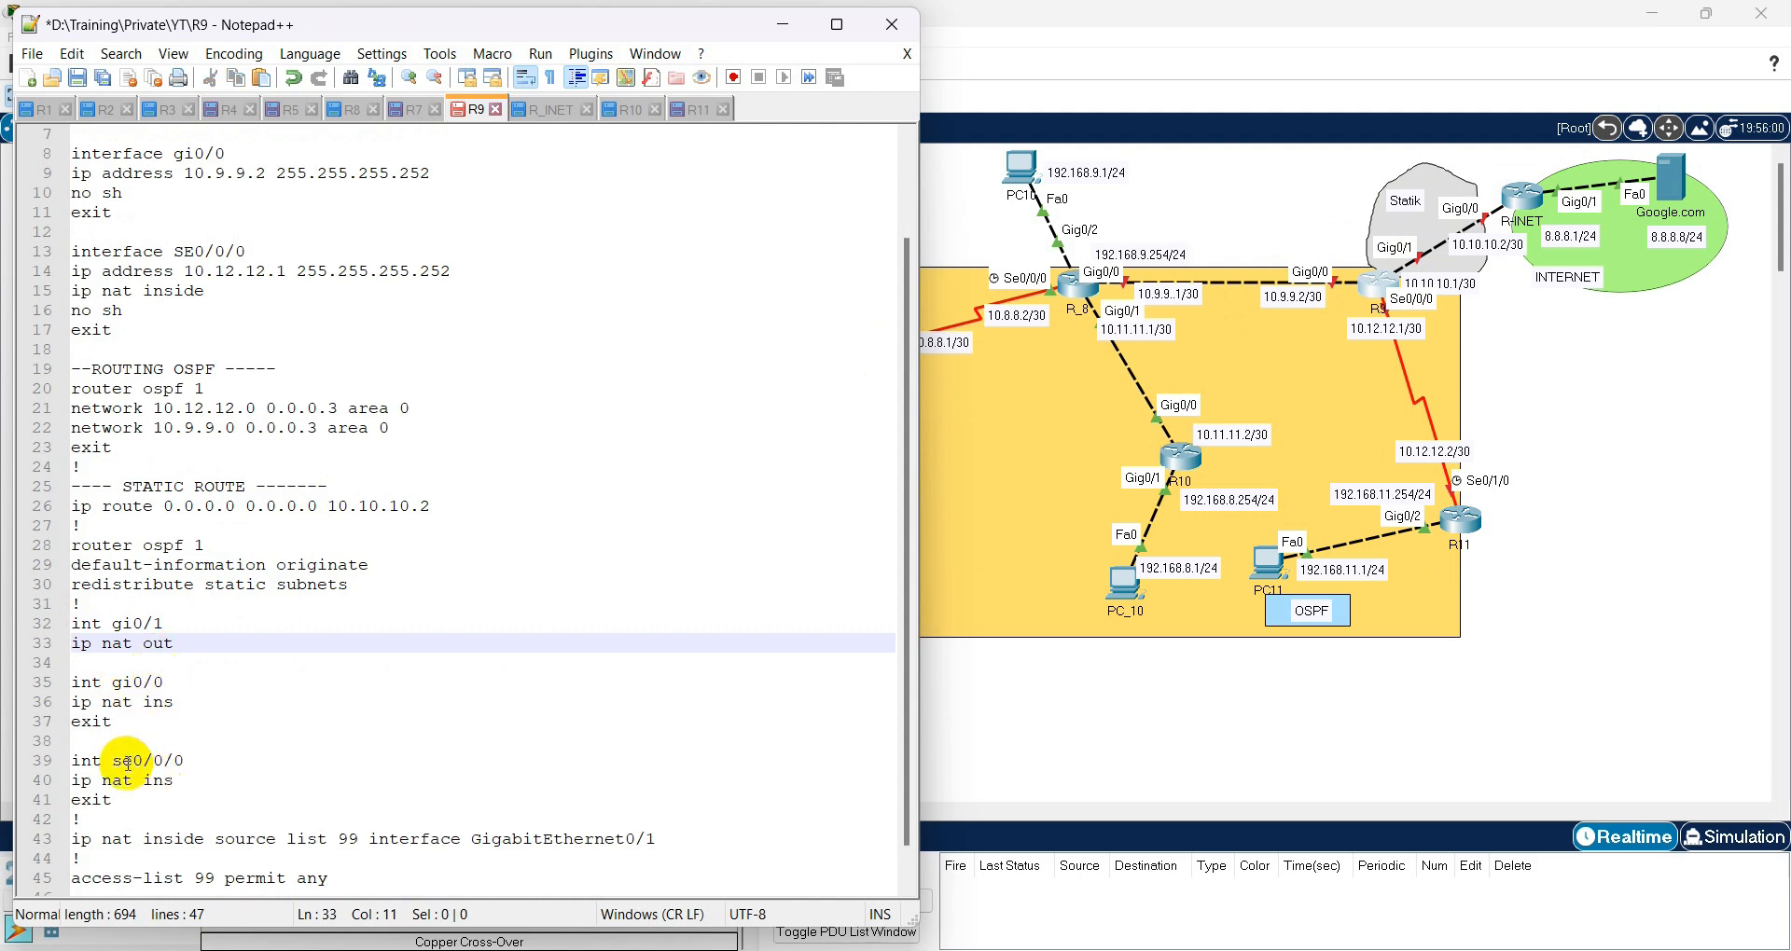
triple_click(175, 706)
click(179, 706)
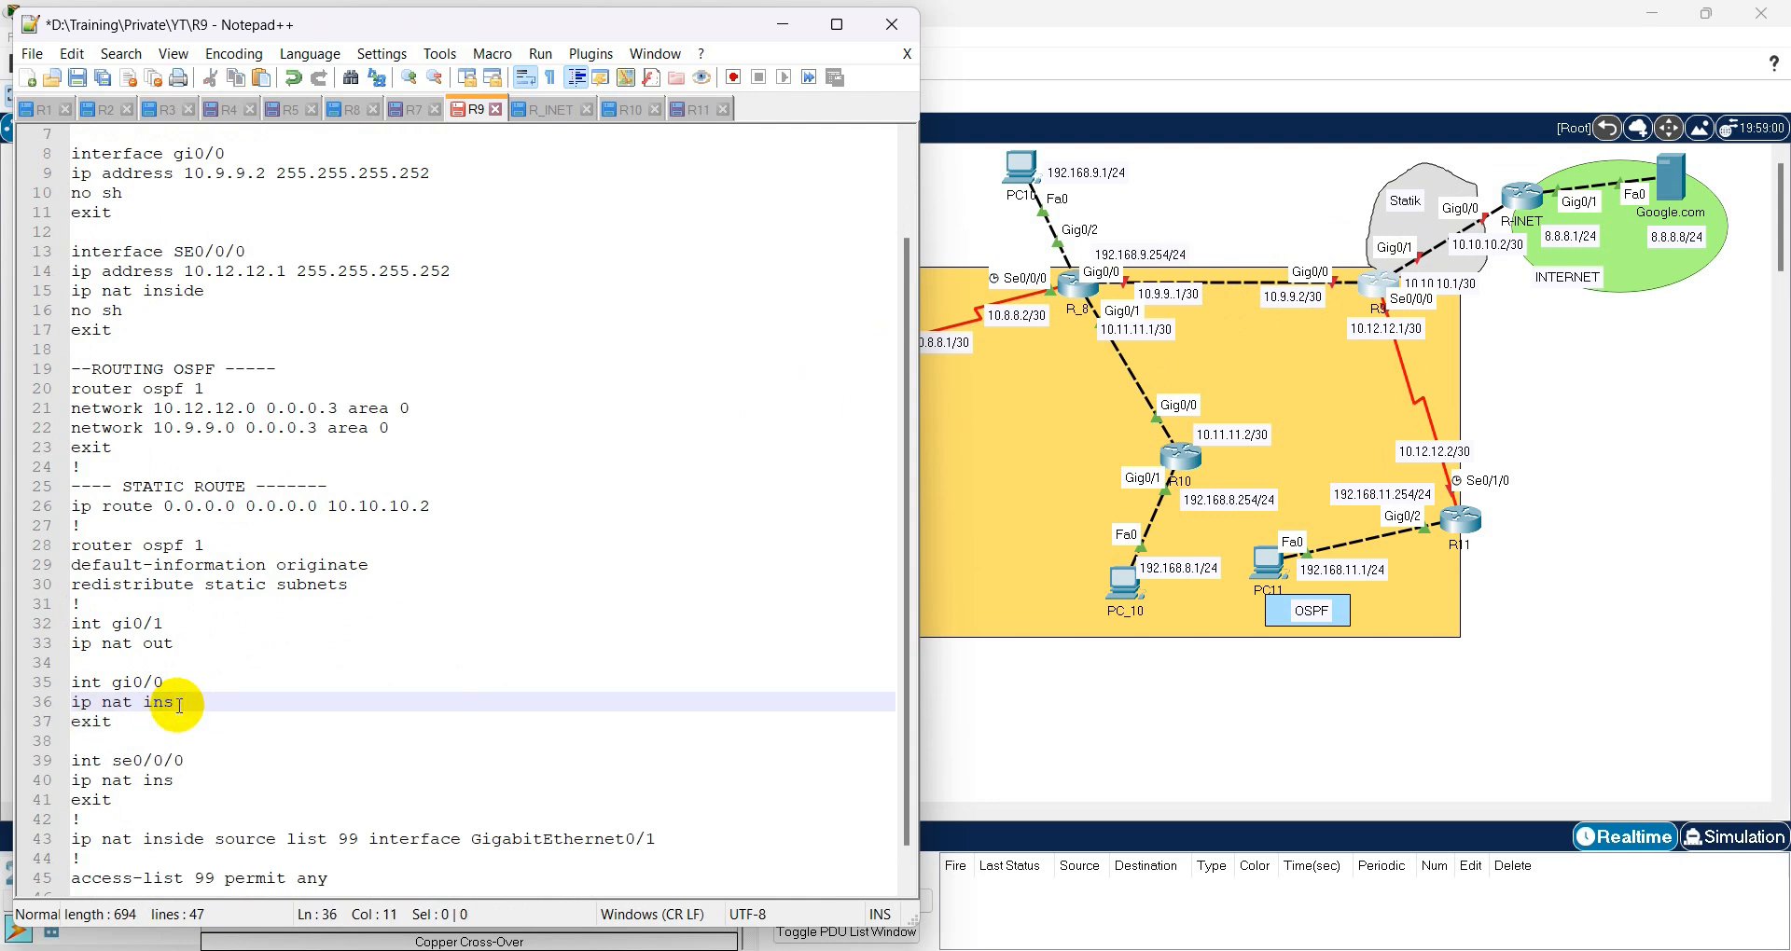
scroll(179, 706, down, 1)
click(175, 773)
key(Caps_Lock)
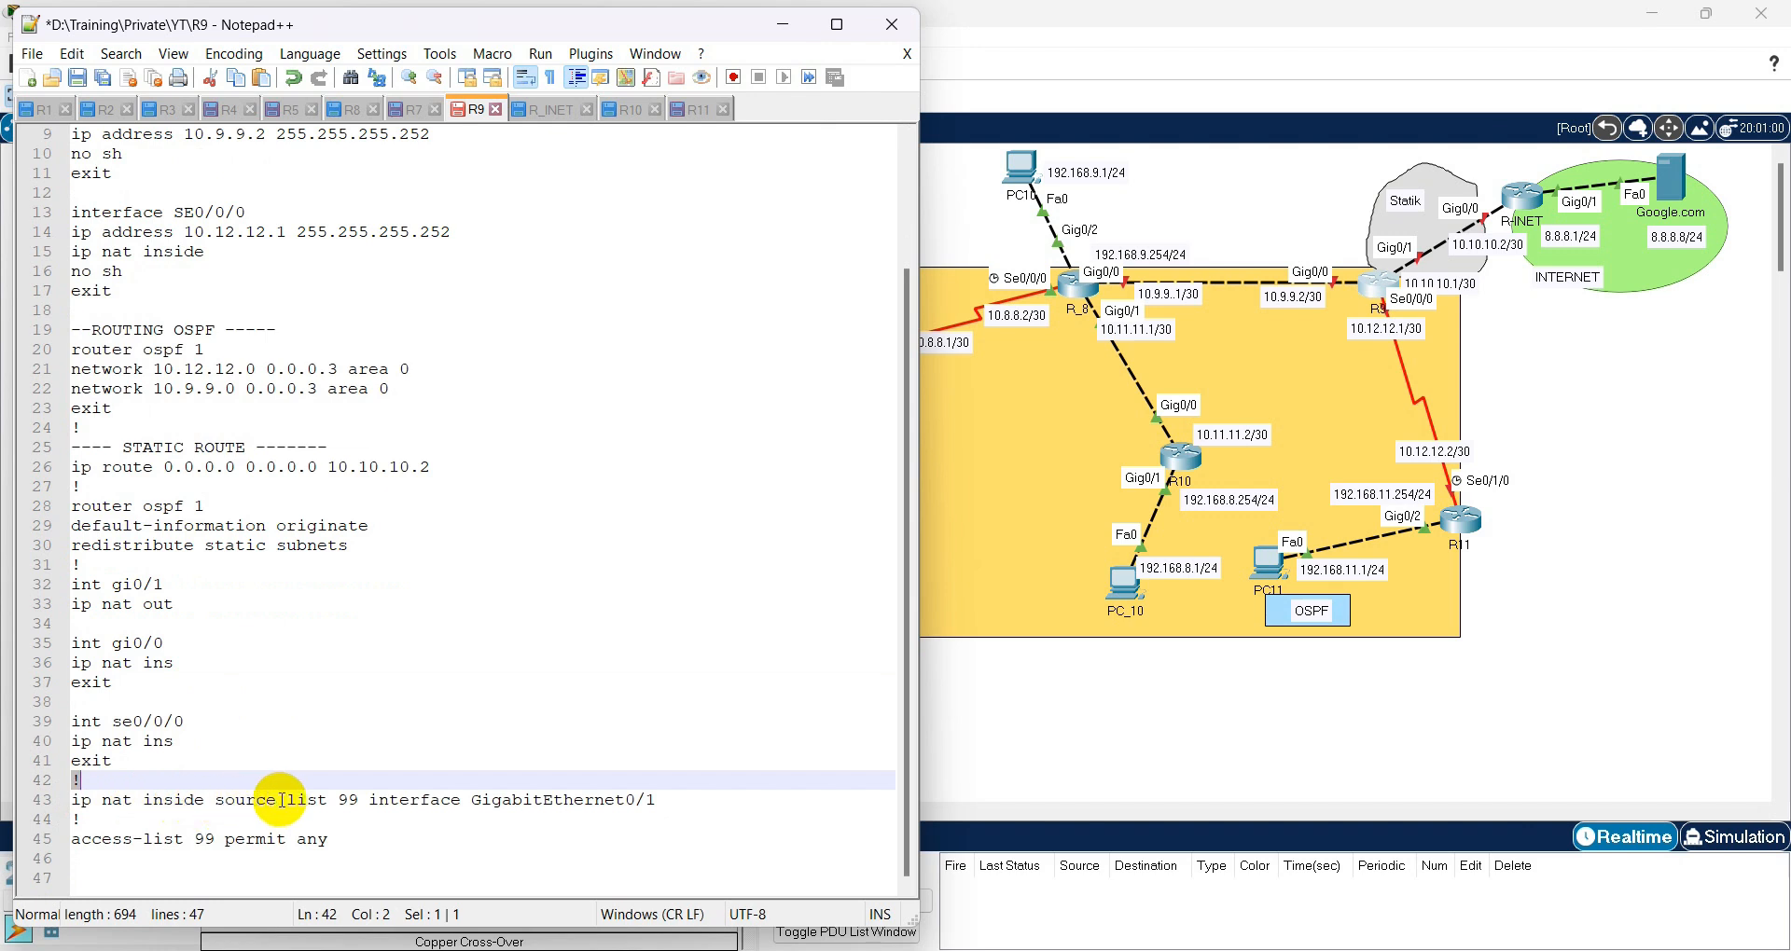
- Examine the ip nat inside source line and the access-list line of the R9 script, matching list number 99 in both
double_click(345, 799)
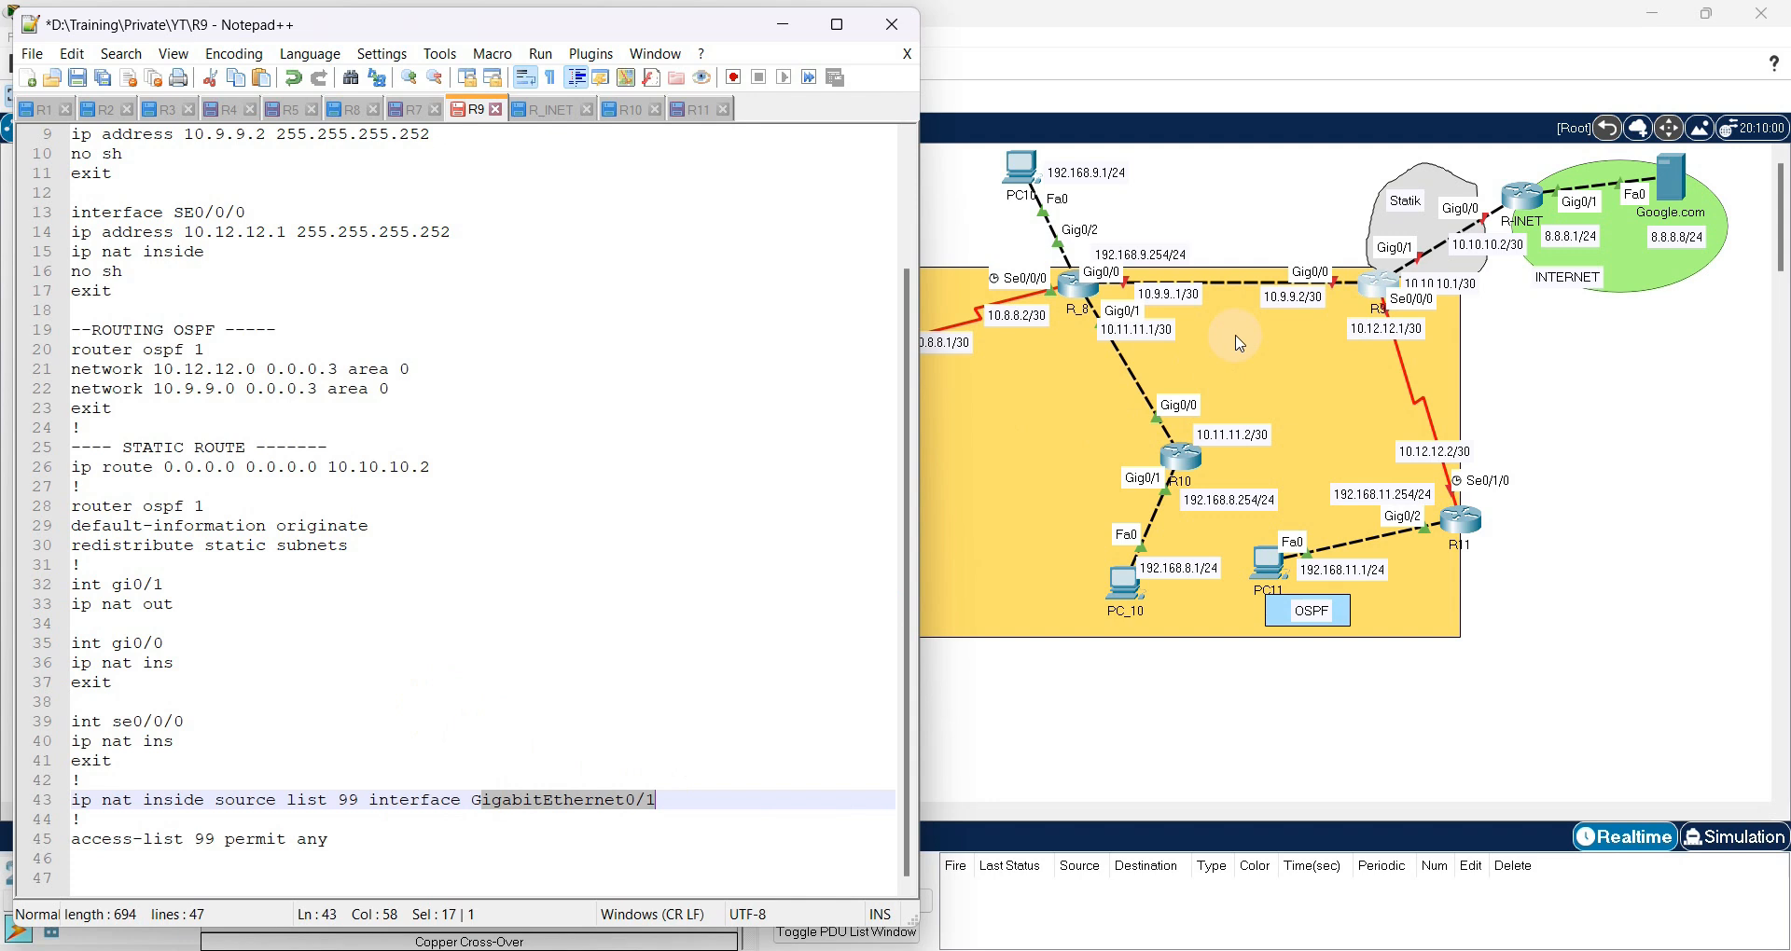
click(1517, 211)
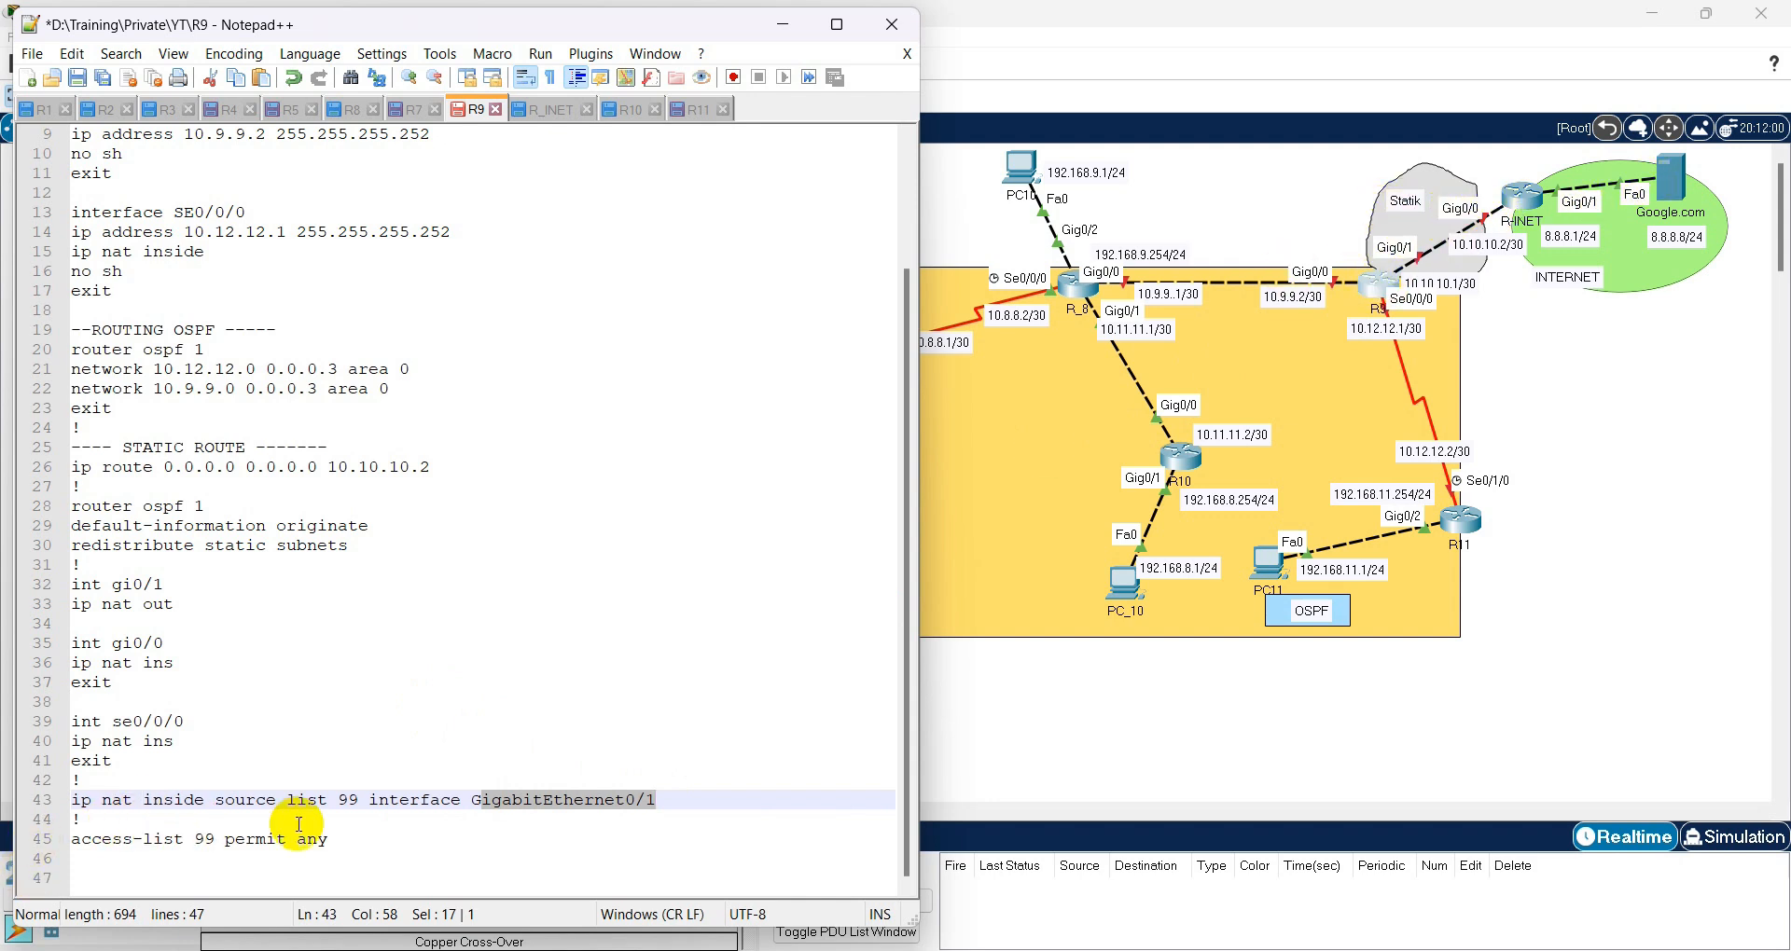
drag(328, 838, 33, 835)
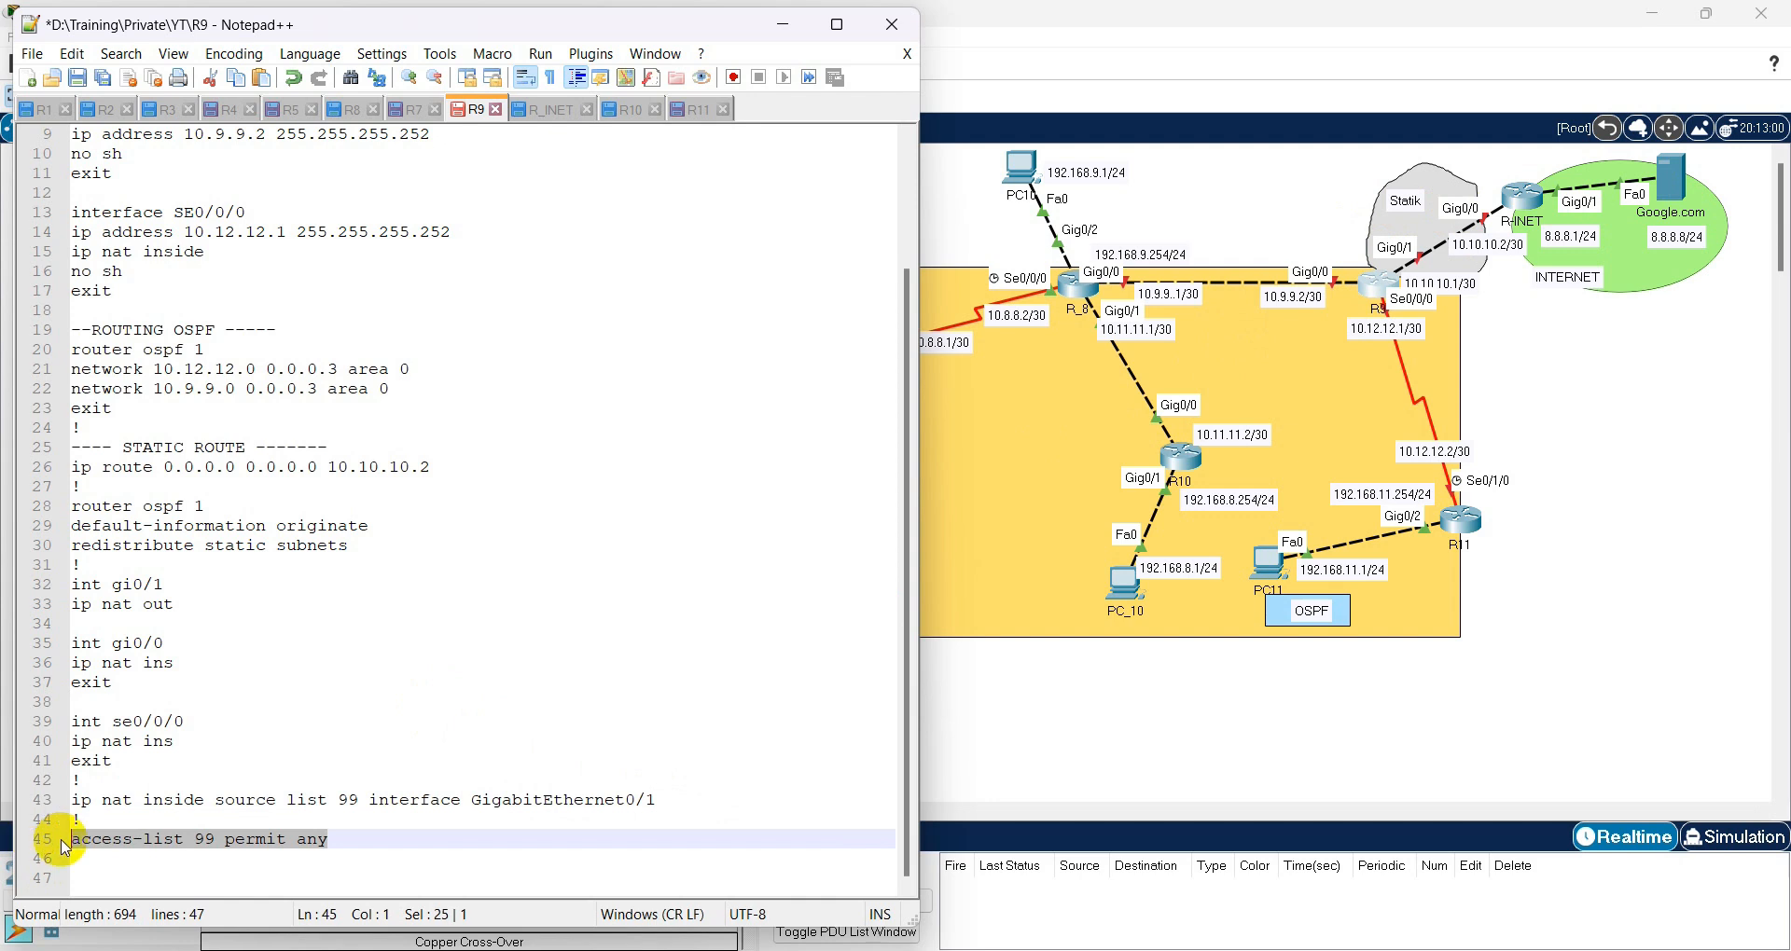
click(284, 839)
triple_click(348, 799)
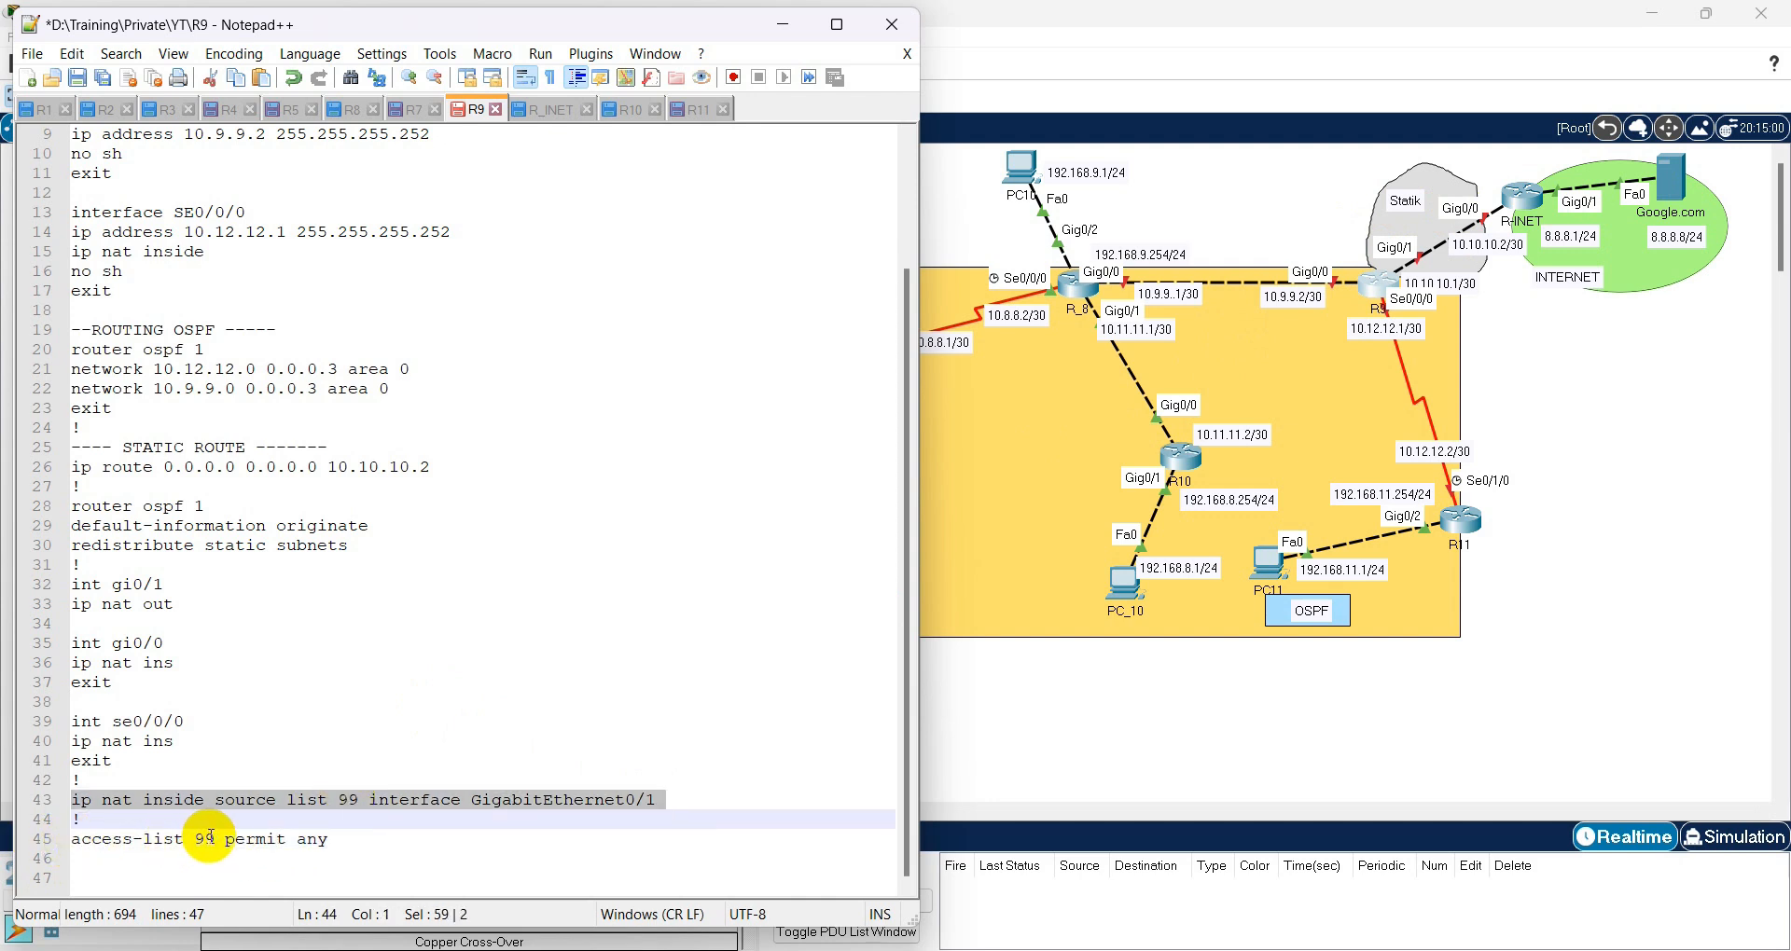
triple_click(207, 837)
click(207, 836)
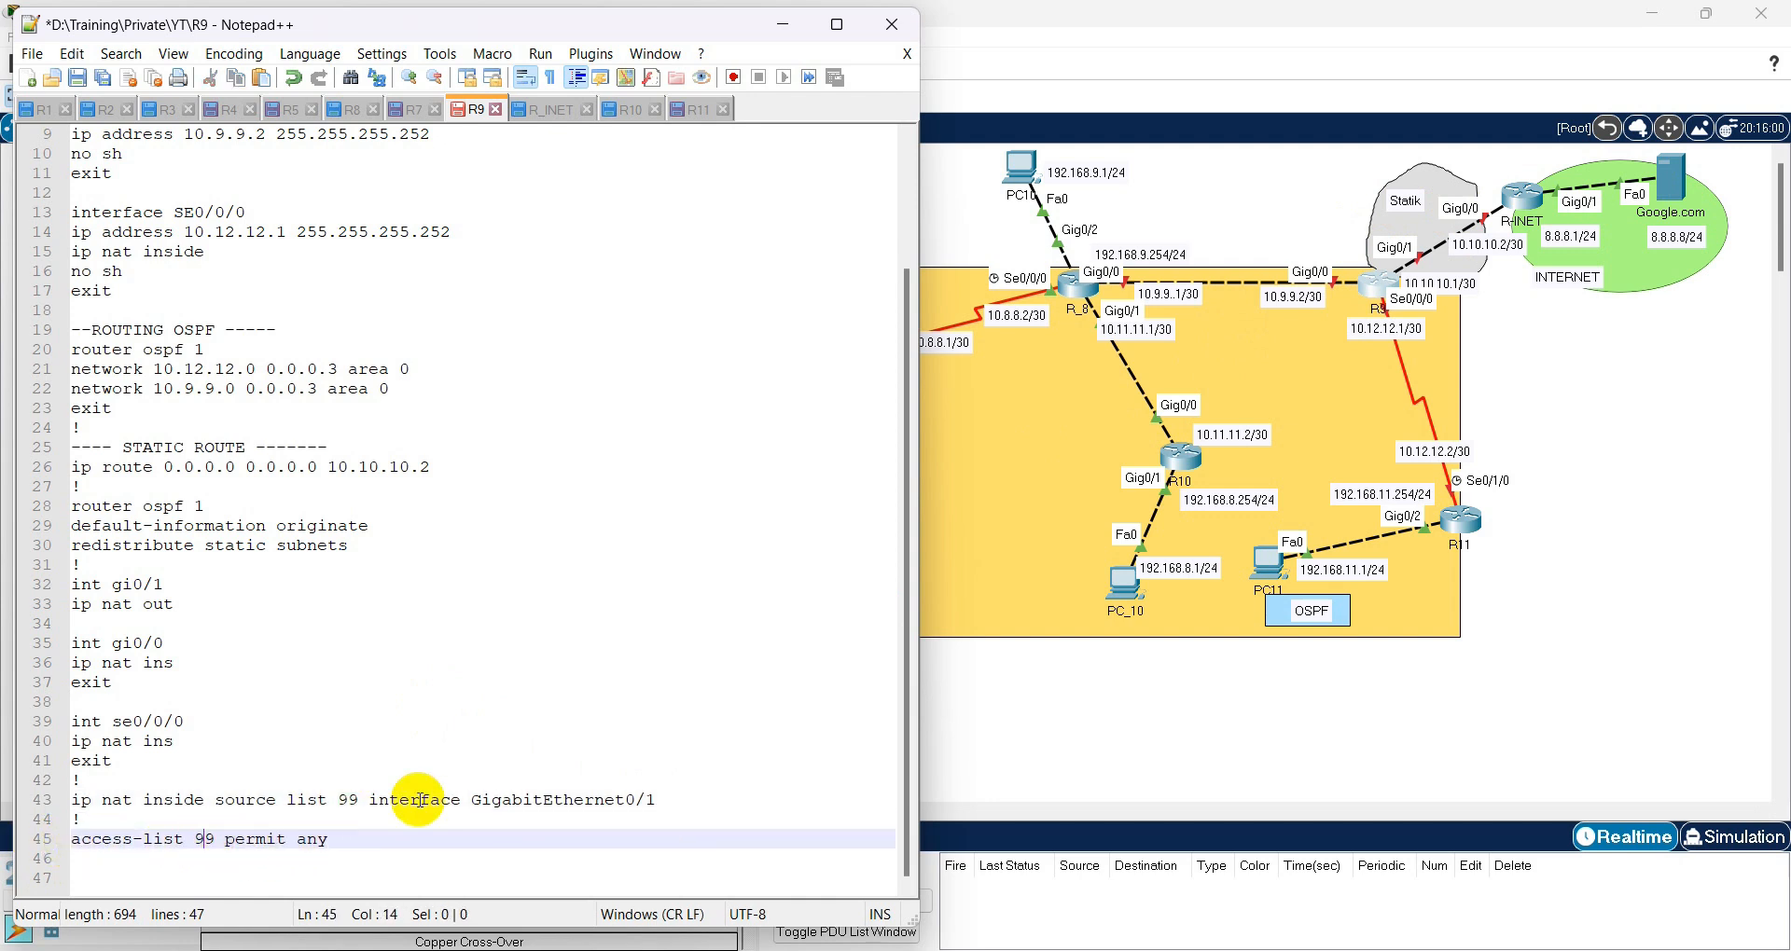
double_click(345, 801)
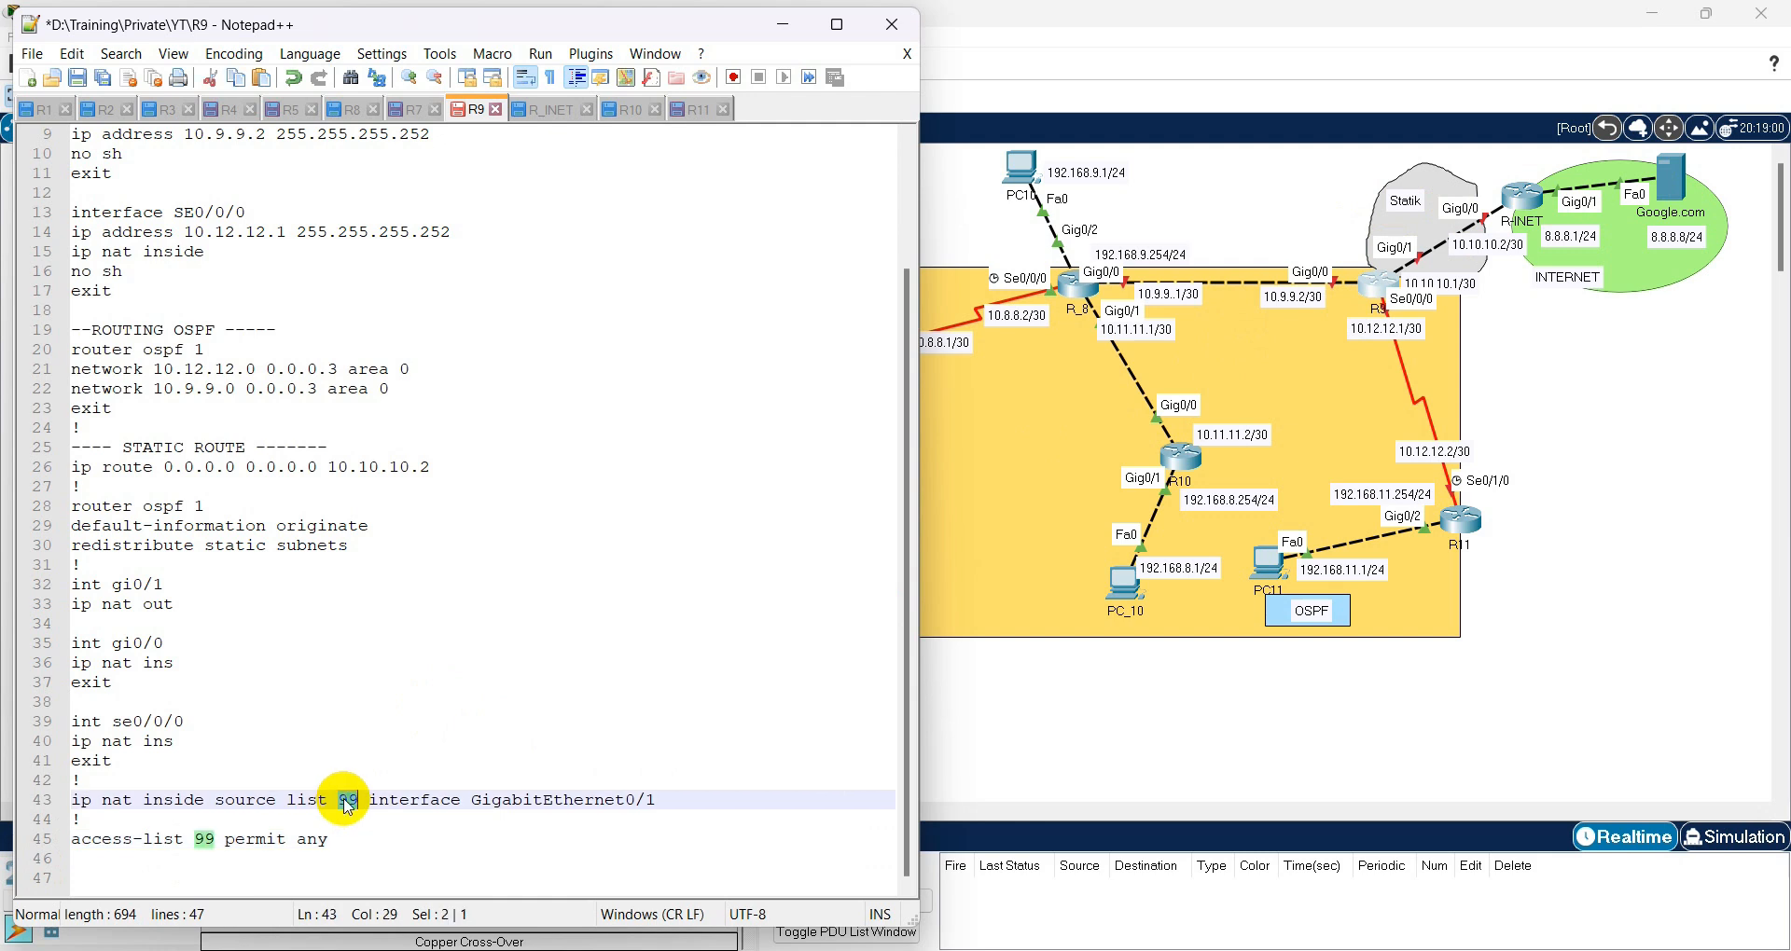
double_click(204, 839)
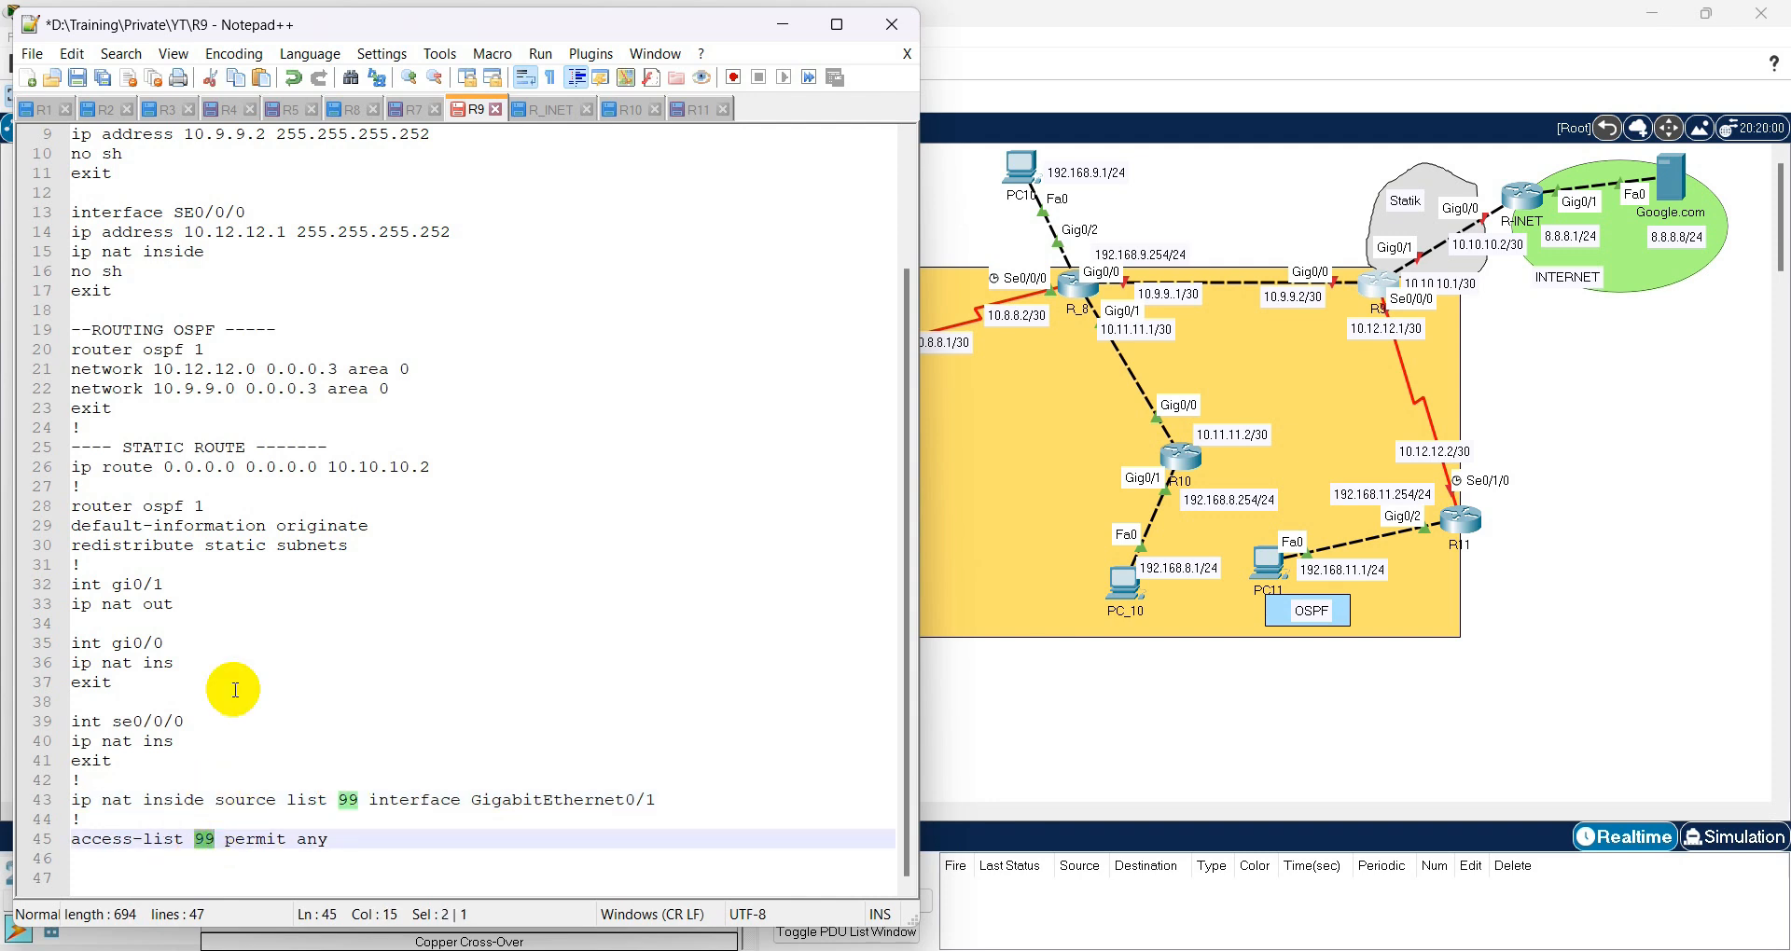
- Switch to R9's command line in Packet Tracer, answer no to the initial configuration dialog, and enter privileged mode with ena
click(1375, 294)
mouse_move(401, 179)
mouse_down()
mouse_move(960, 168)
mouse_move(376, 158)
mouse_up()
click(361, 355)
text(n)
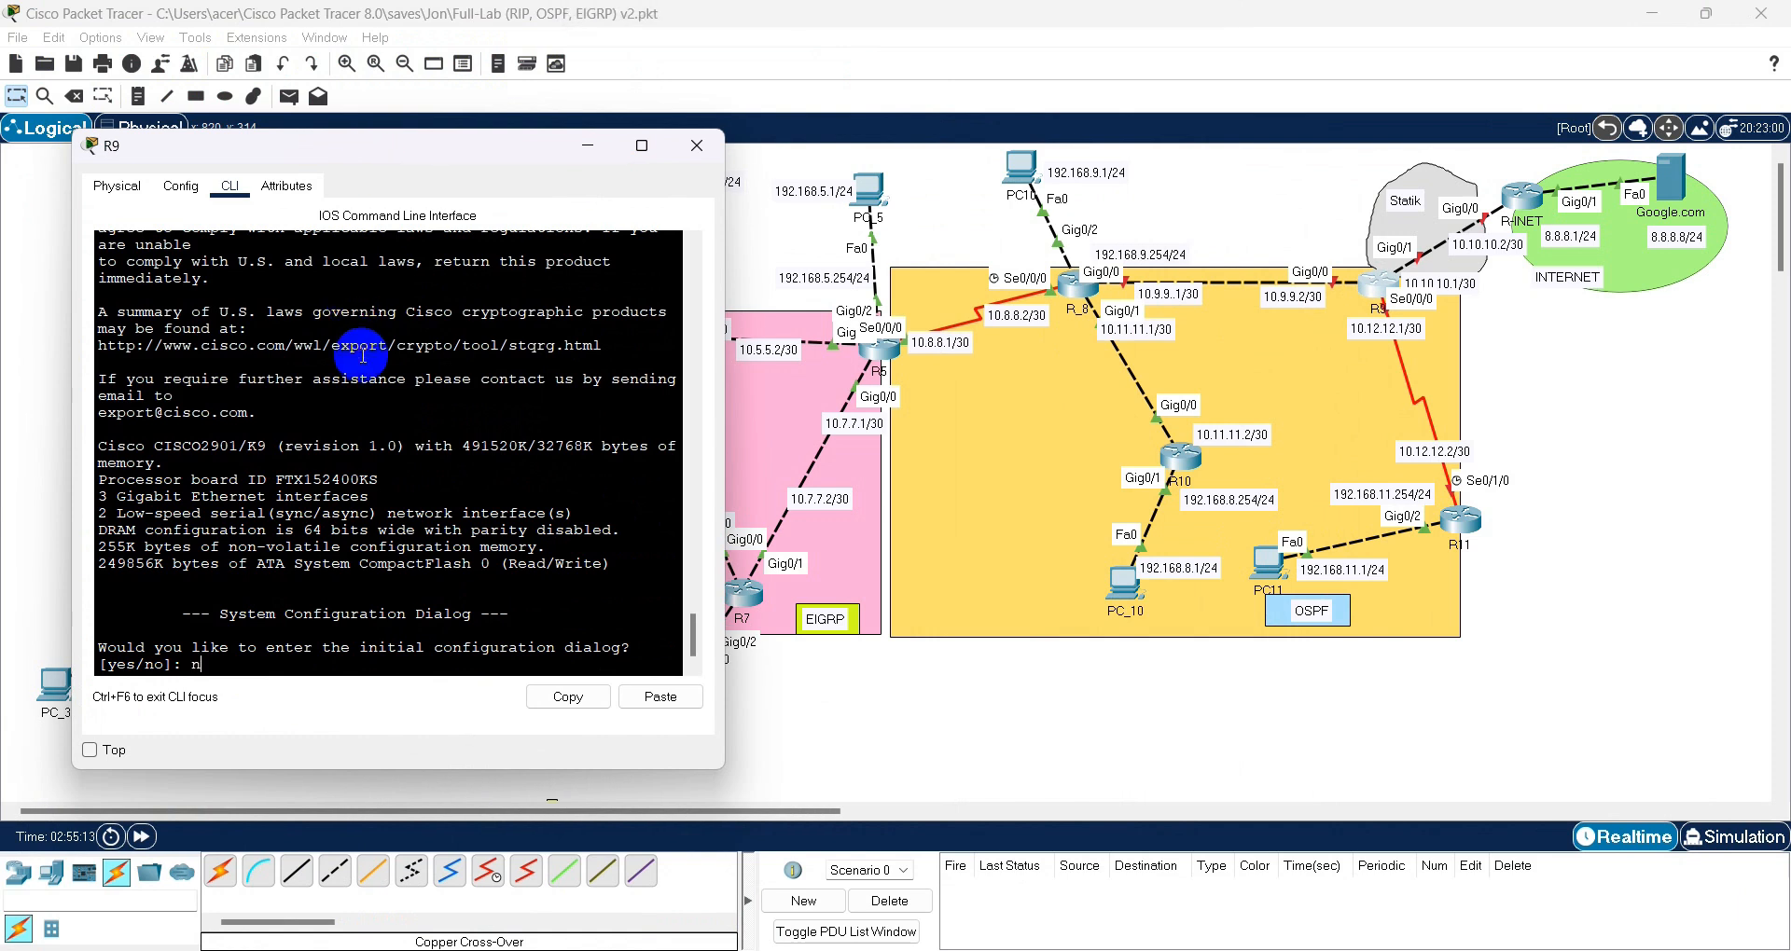
text(o)
key(Return)
key(Return)
text(ena)
key(Return)
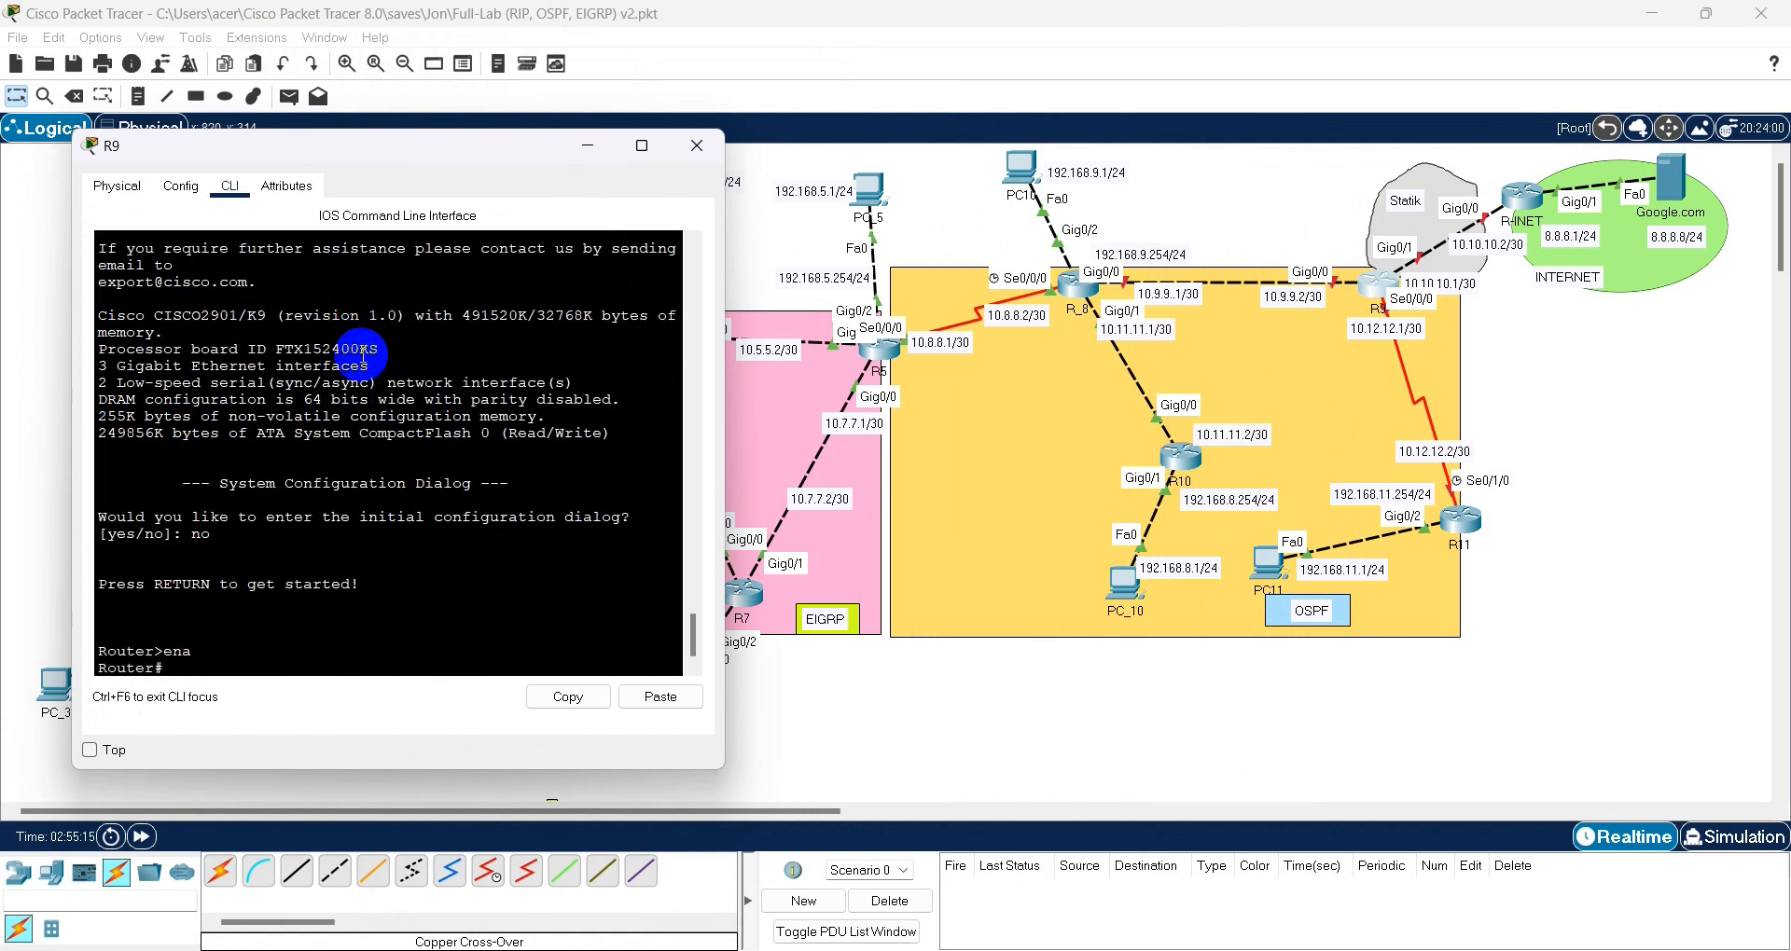
- Bring up the R9 script in Notepad++ and arrange it beside an enlarged R9 command-line window
key(alt+Tab)
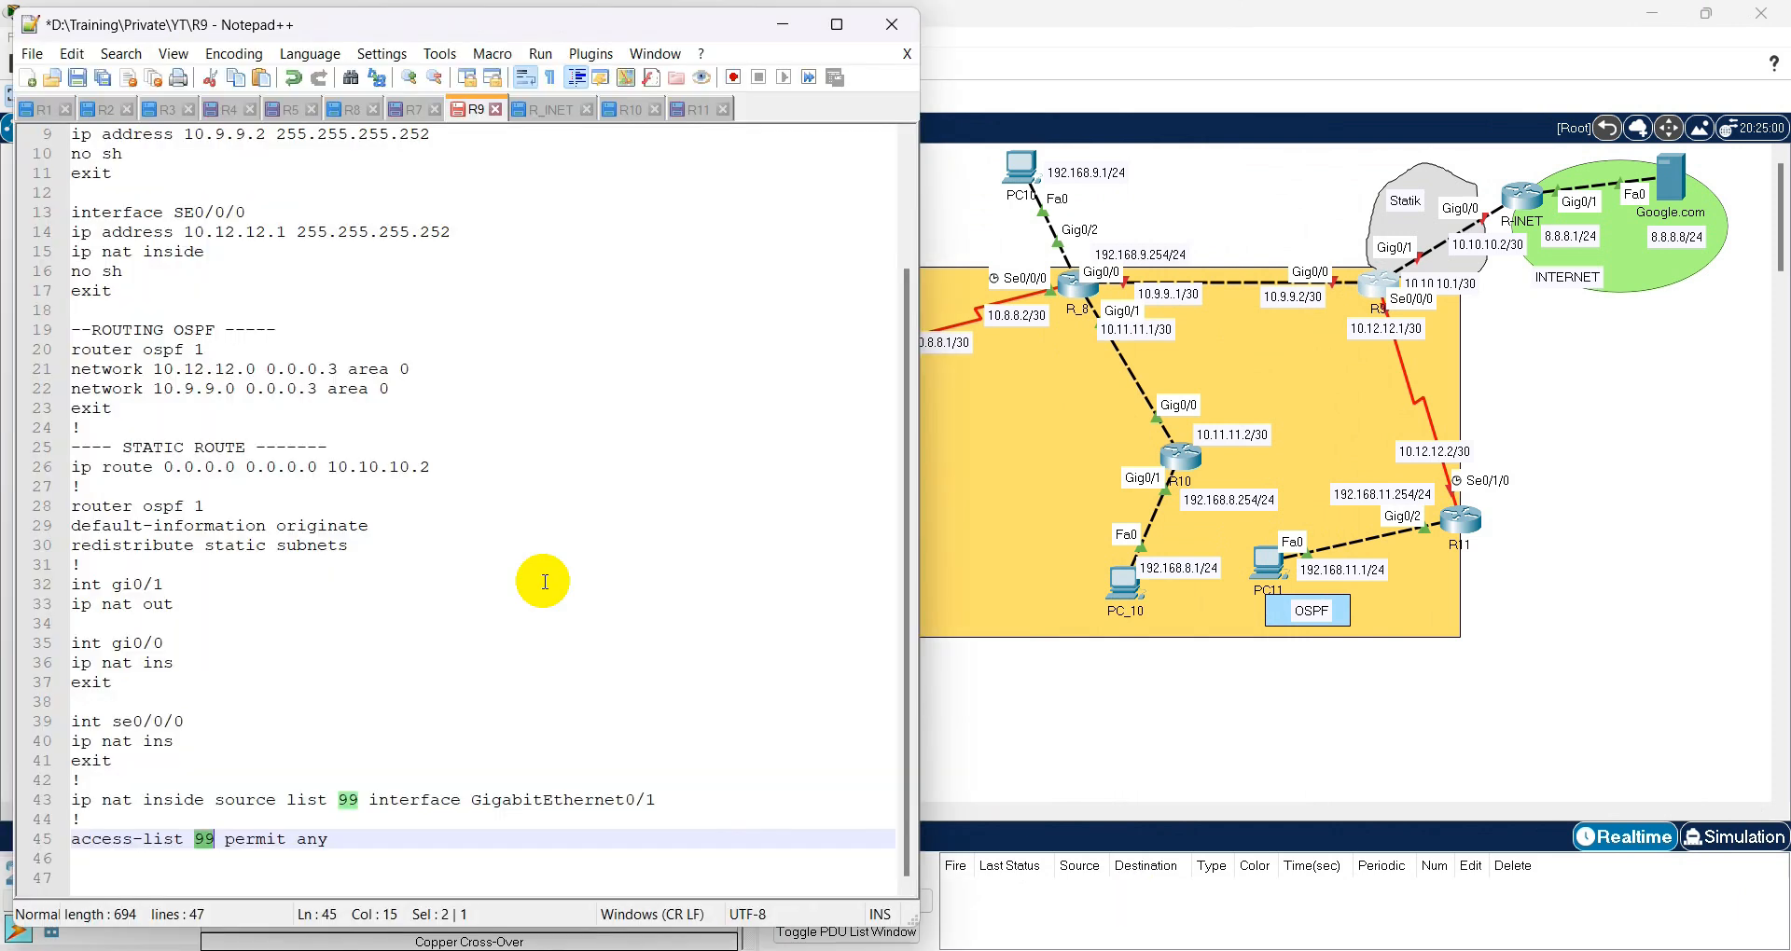
drag(428, 24, 1289, 79)
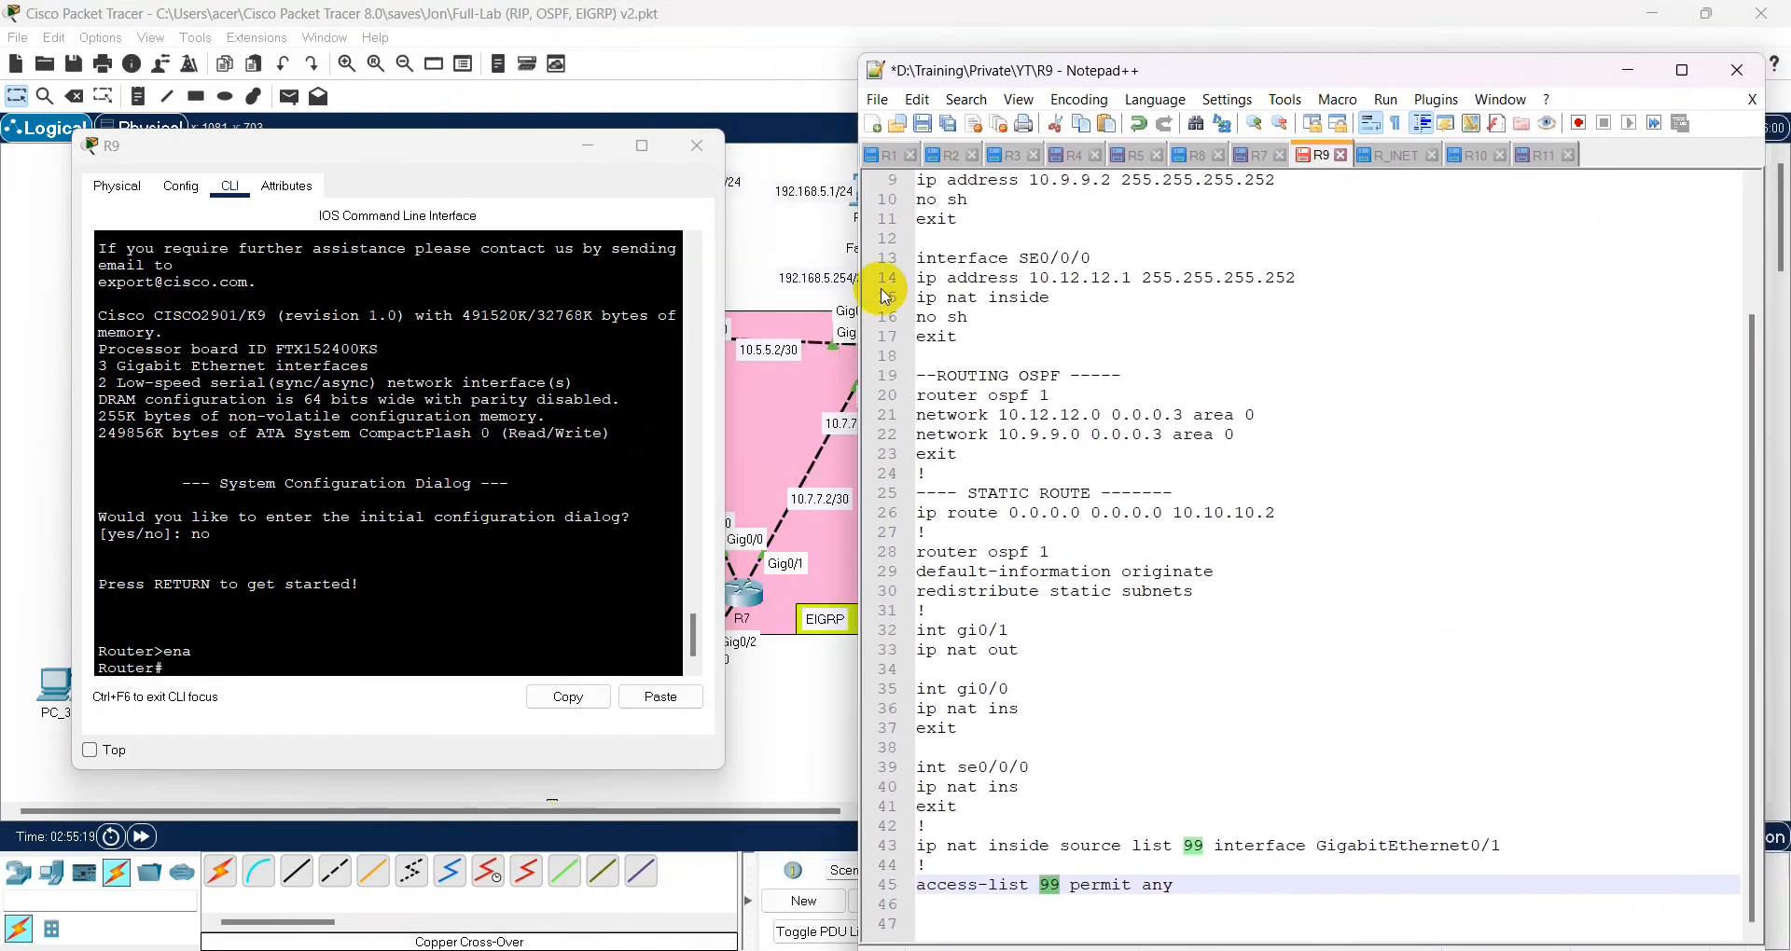
drag(725, 770, 842, 824)
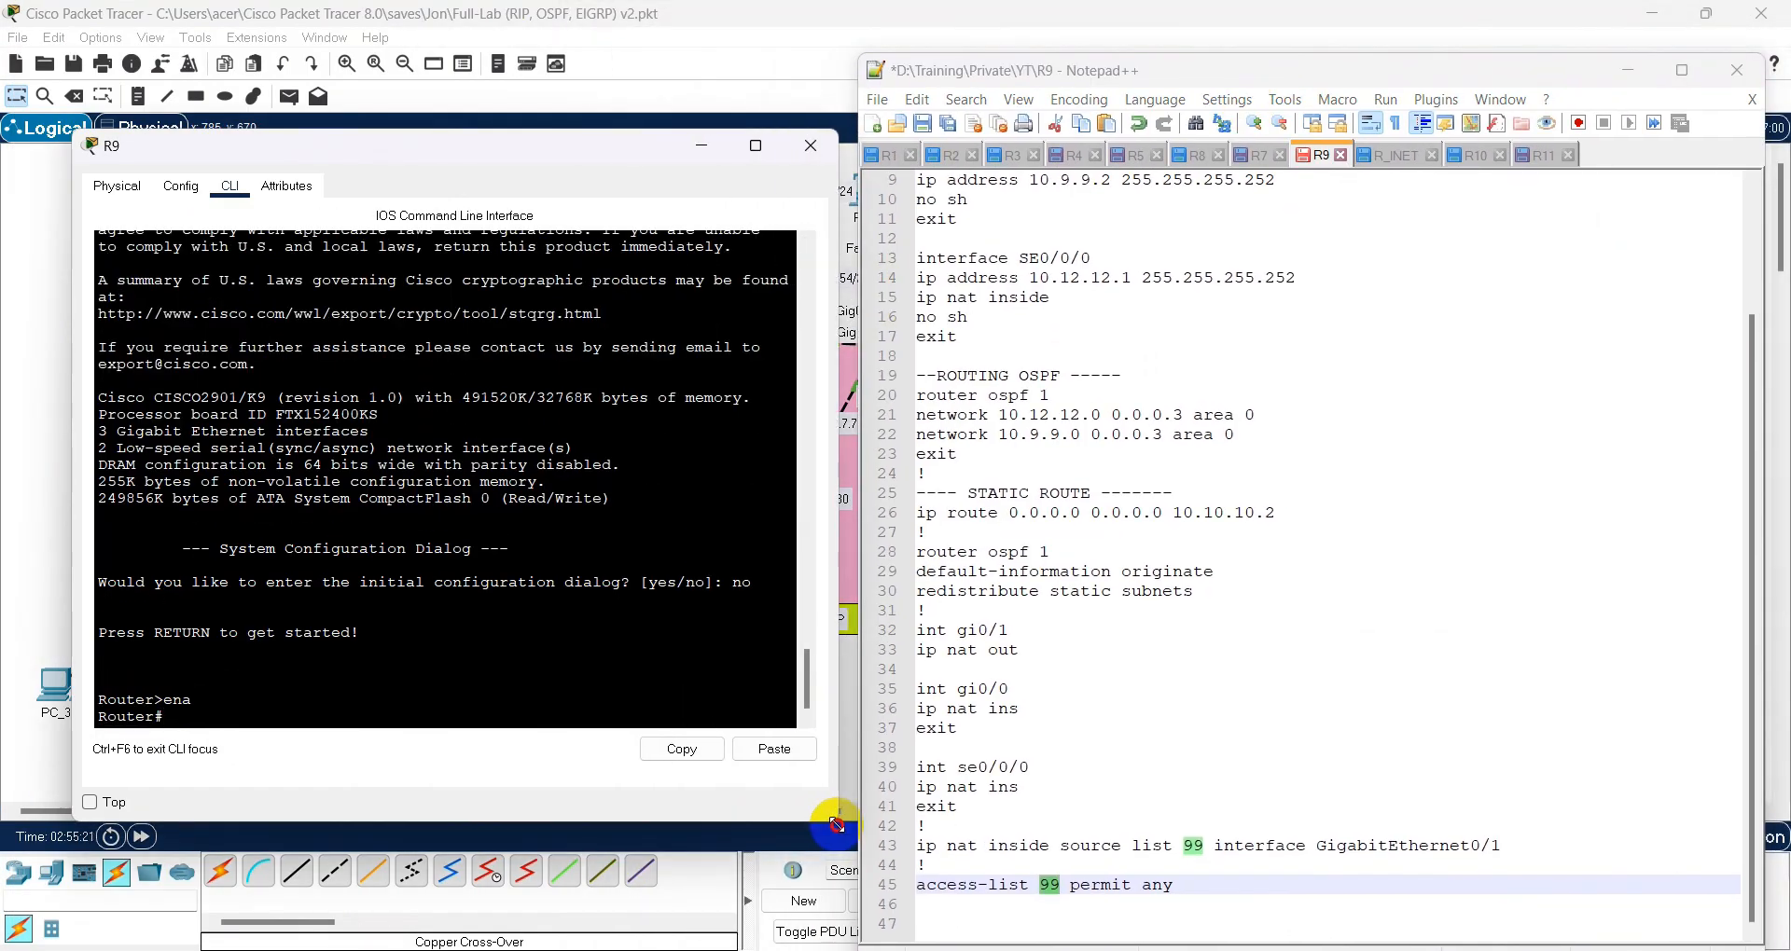
- Copy the script's hostname and interface section into R9, setting hostname OSPF-R9, gi0/1 10.10.10.1, gi0/0 10.9.9.2 and SE0/0/0 10.12.12.1, all with mask 255.255.255.252
click(1212, 610)
scroll(1203, 536, up, 3)
drag(1008, 492, 792, 152)
right_click(983, 229)
click(1037, 284)
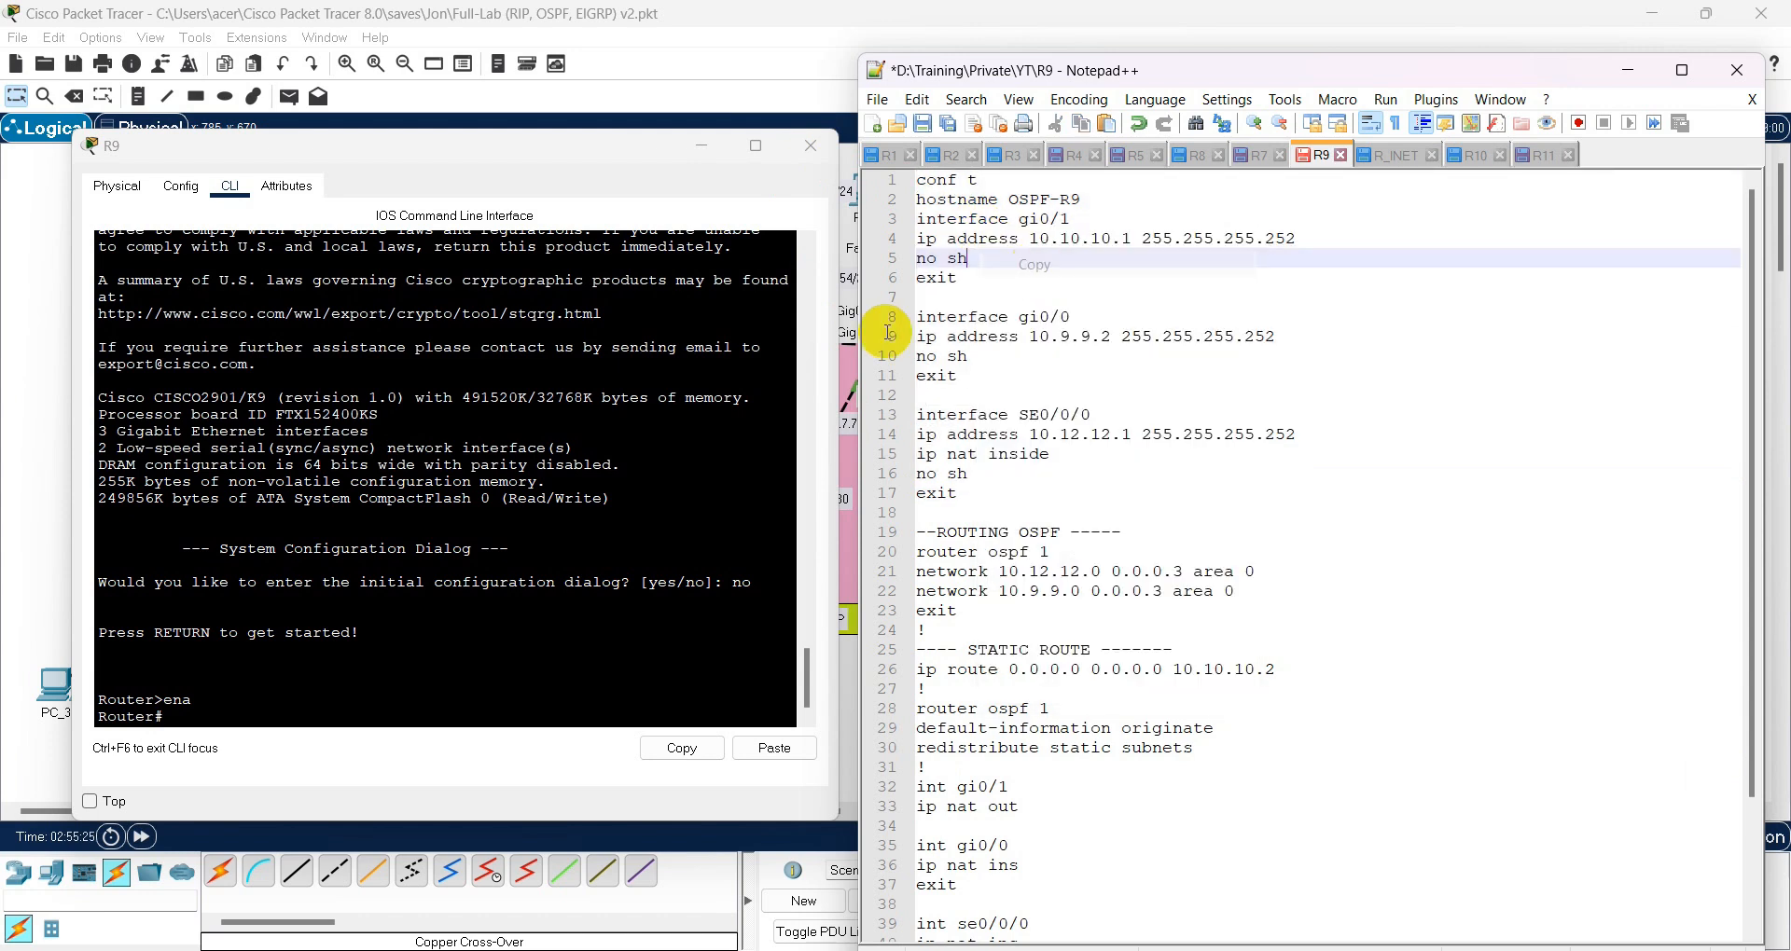
right_click(421, 528)
click(463, 564)
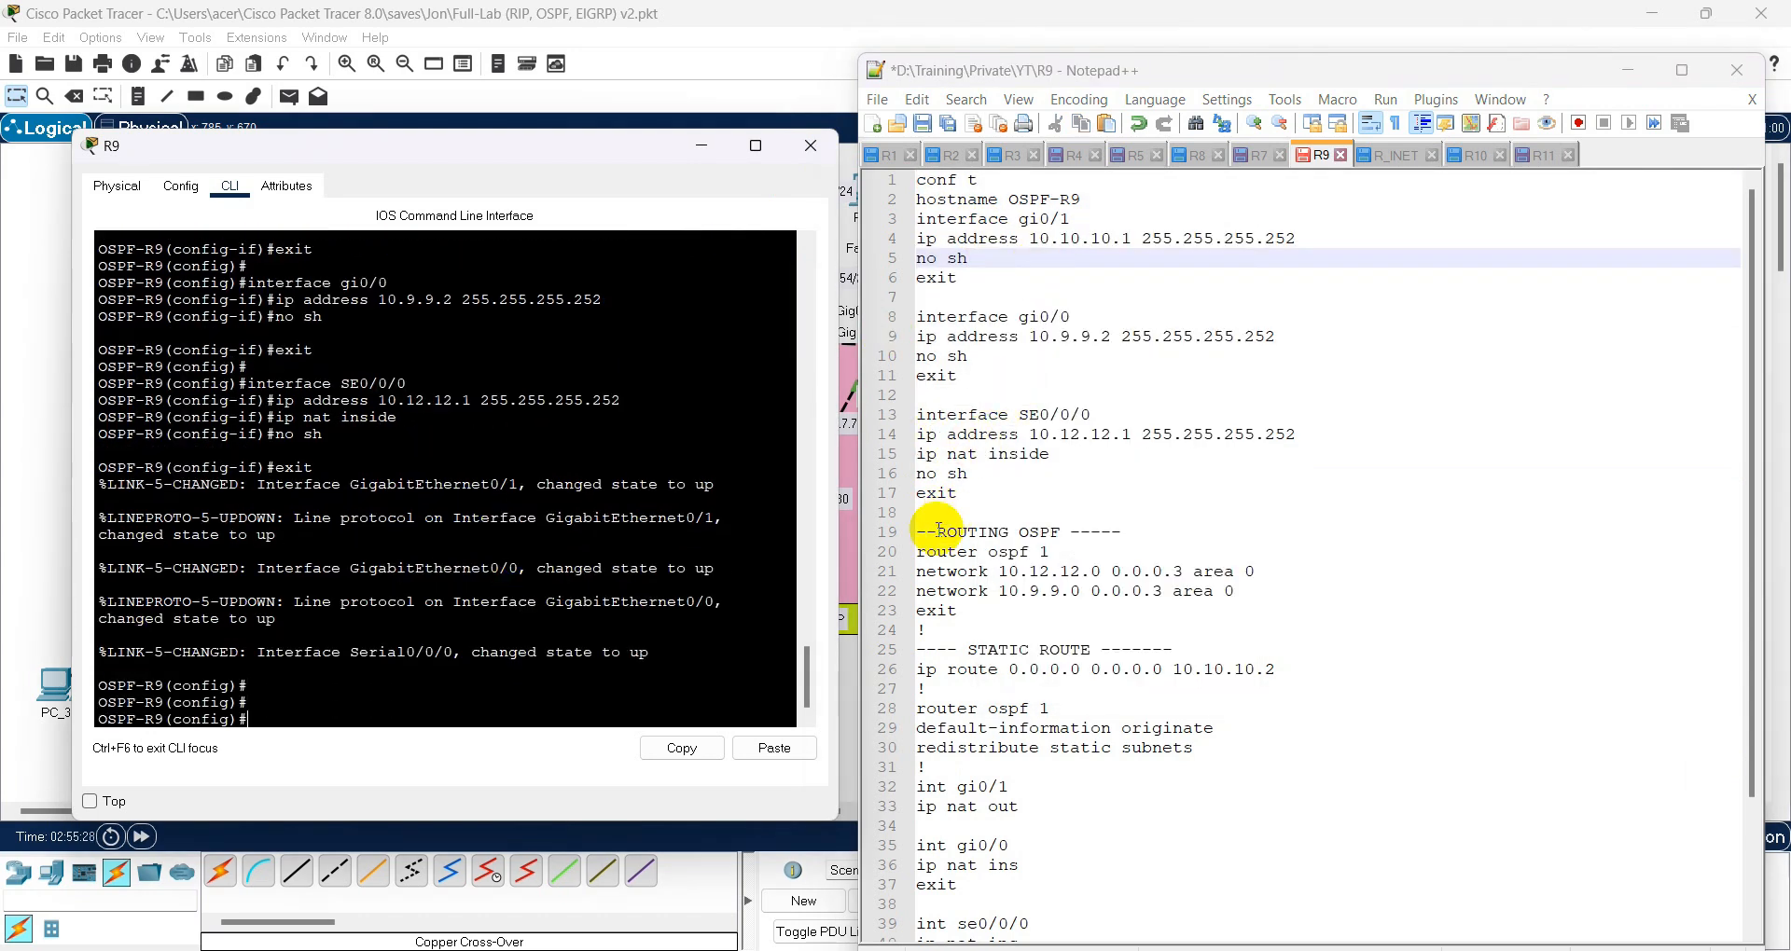
- Copy the OSPF section into R9, running router ospf 1 with networks 10.12.12.0 0.0.0.3 and 10.9.9.0 0.0.0.3 in area 0
drag(915, 551, 1008, 624)
right_click(940, 598)
click(1010, 154)
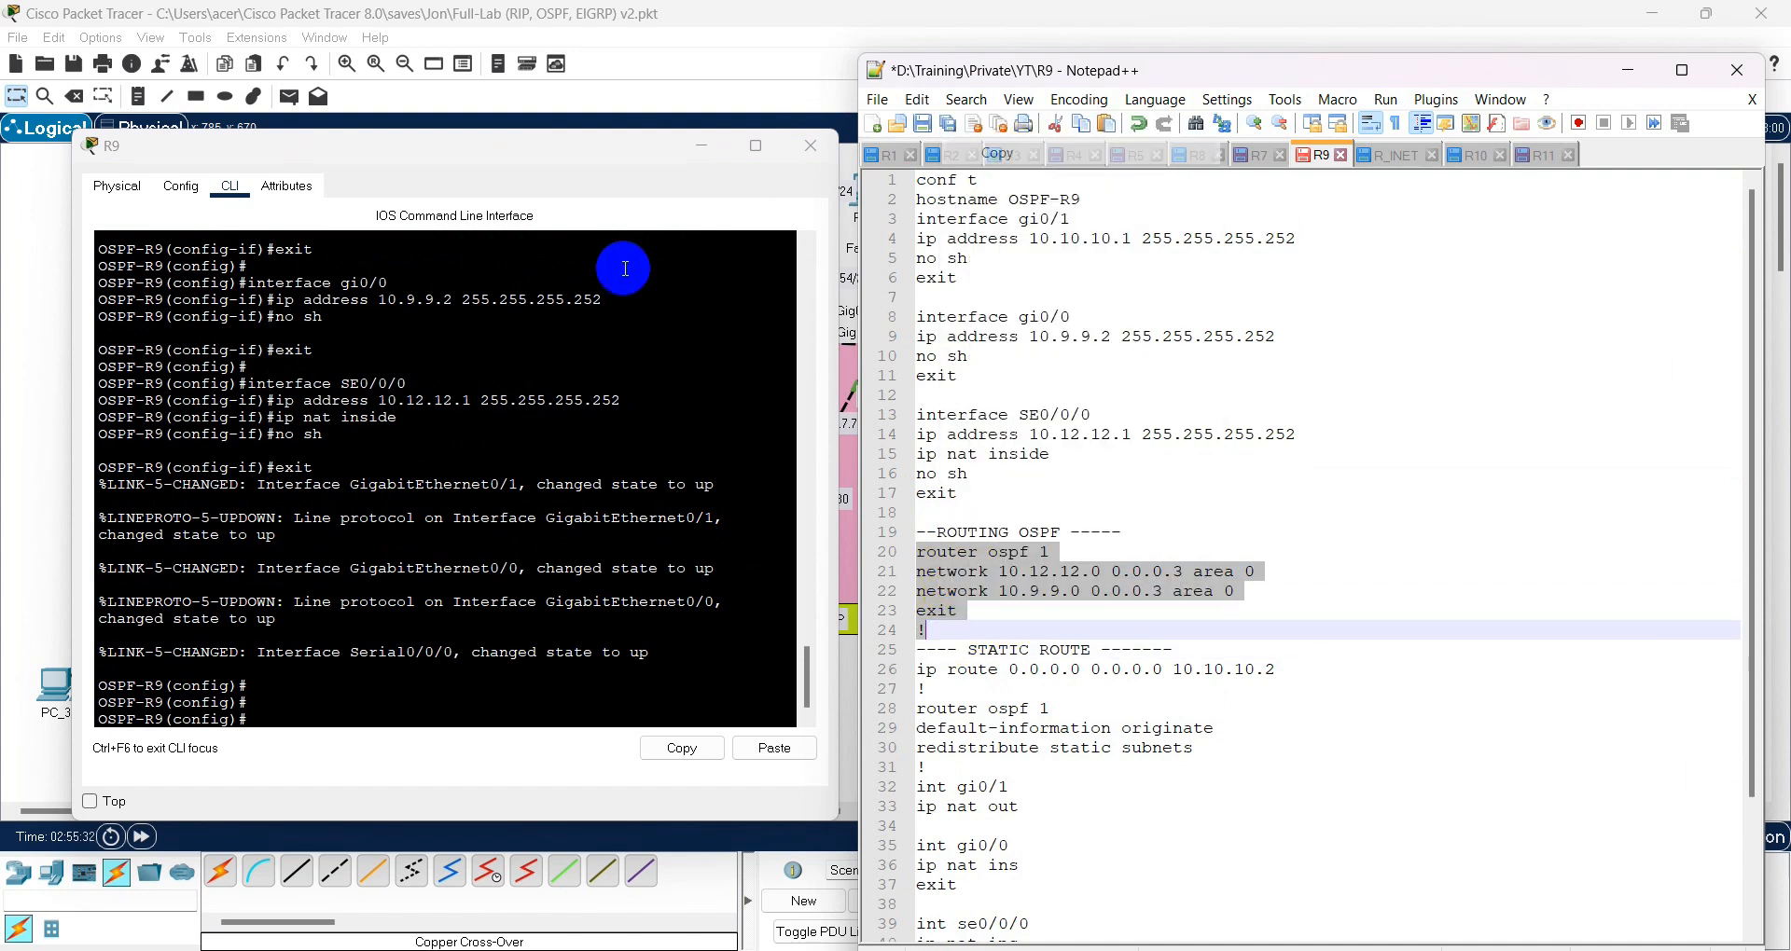
right_click(392, 383)
click(436, 424)
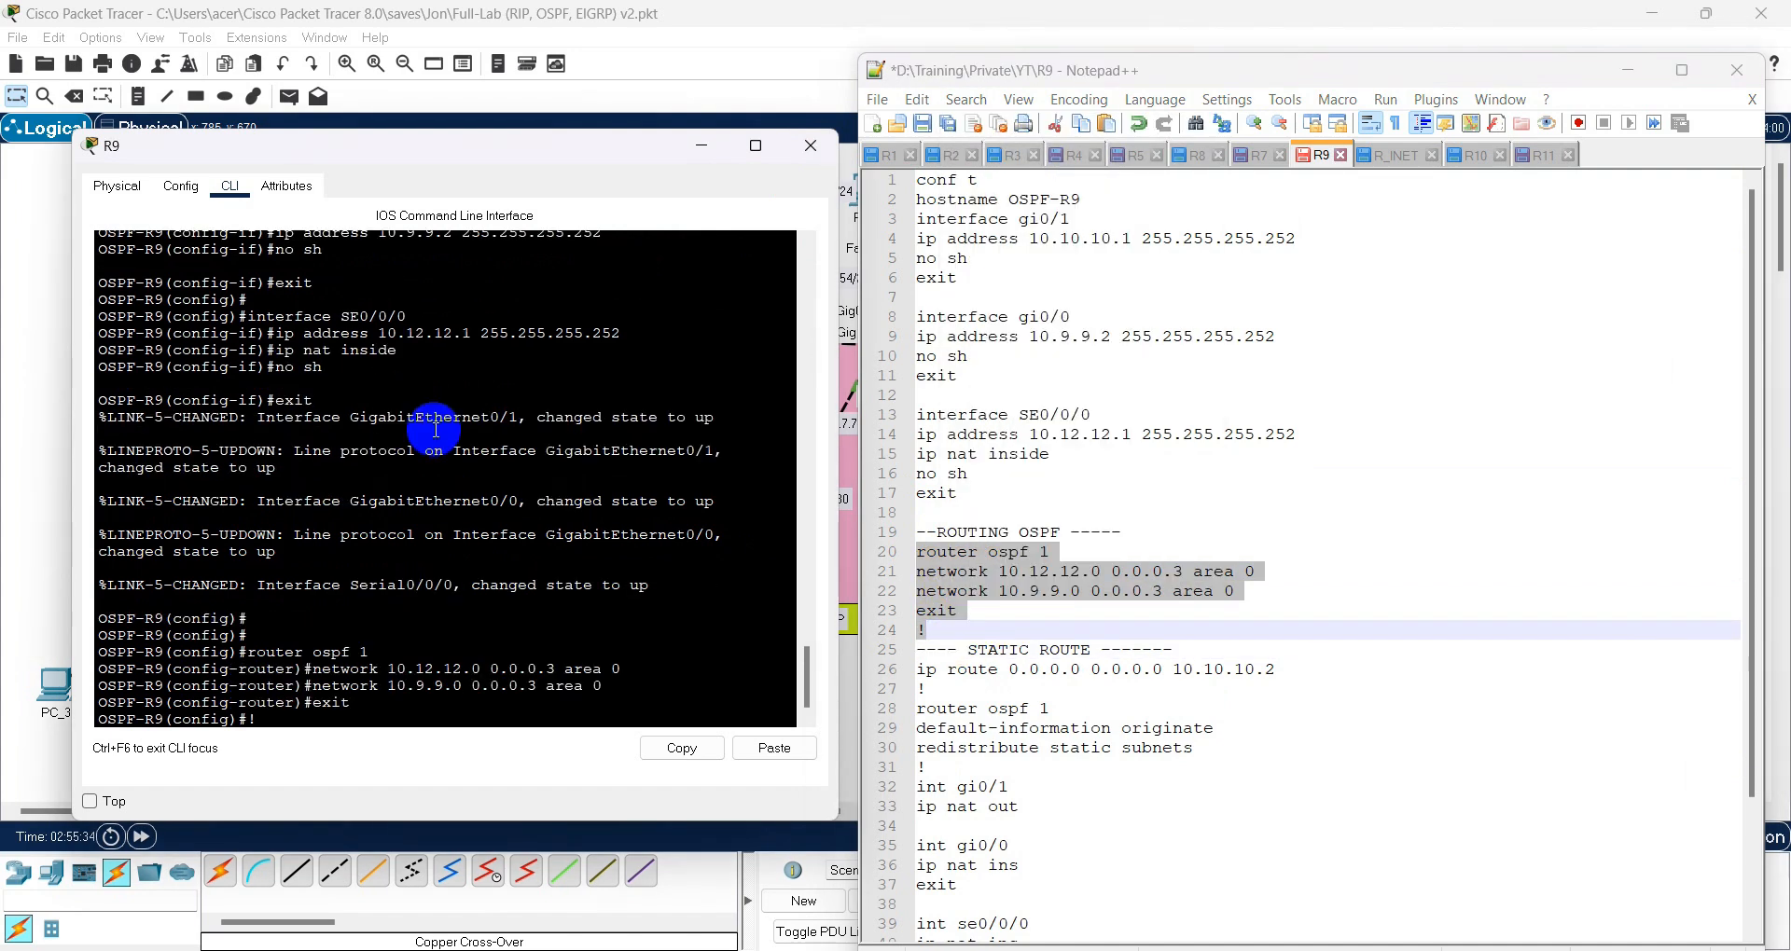
- Copy the script's remaining section into R9: default route via 10.10.10.2, OSPF default and static redistribution, and NAT with access list 99 on GigabitEthernet0/1
click(918, 670)
click(956, 765)
drag(921, 670, 1267, 877)
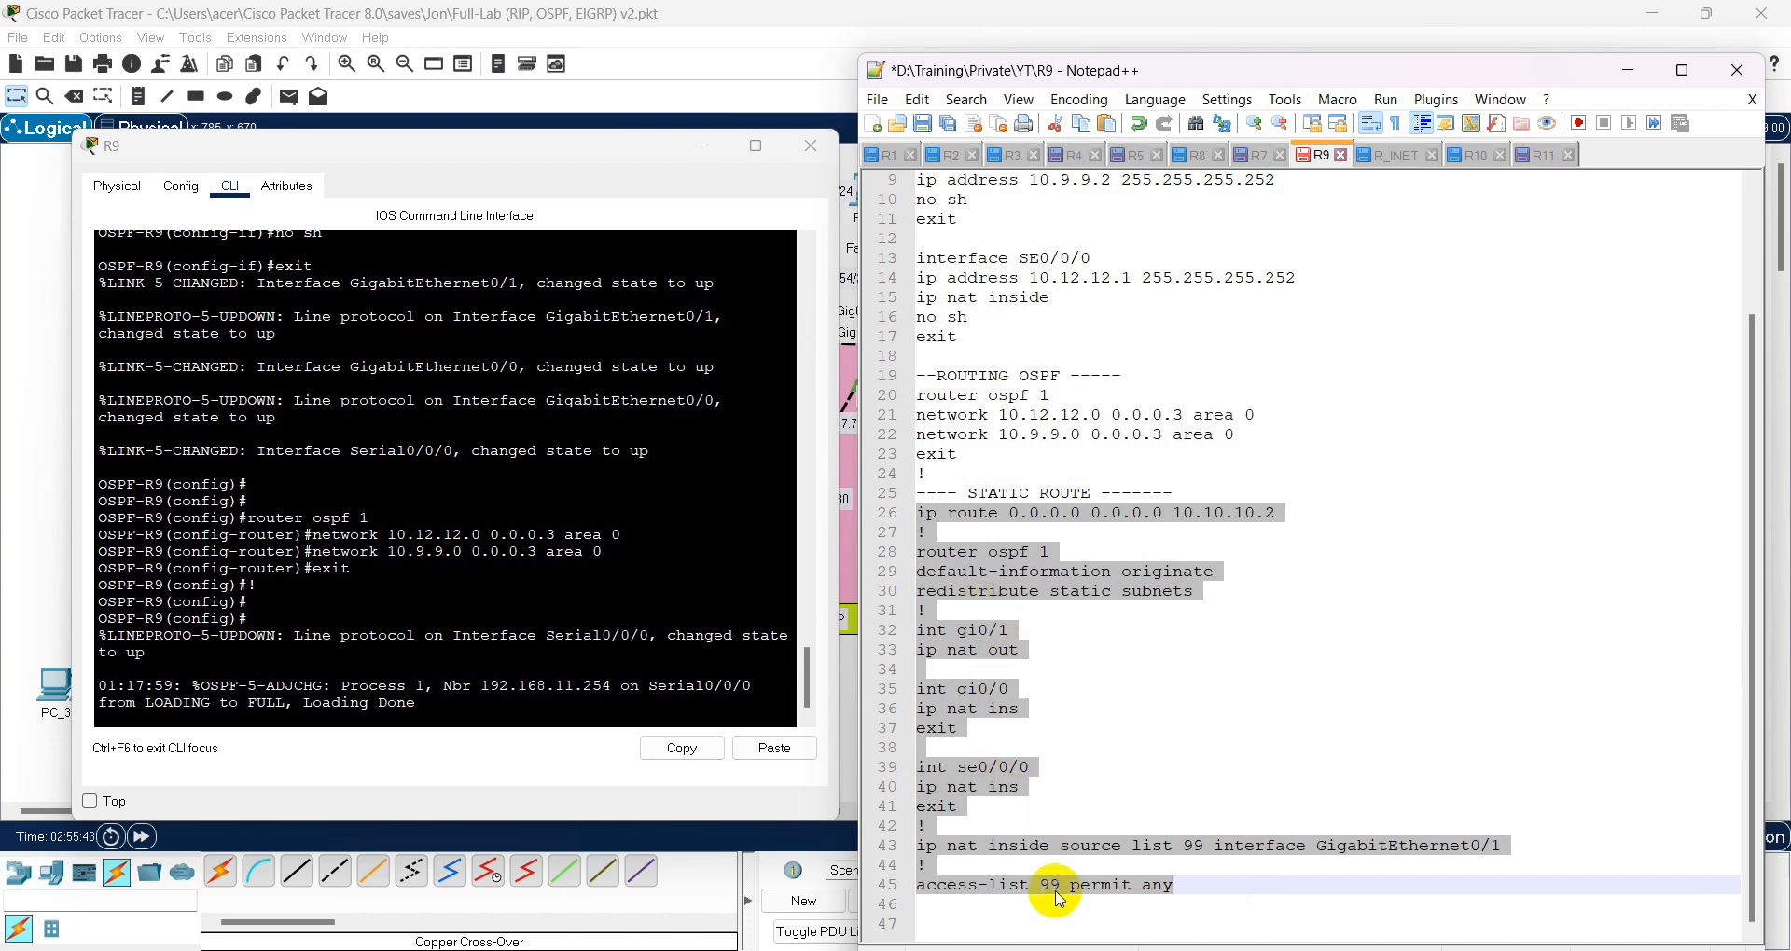
right_click(1003, 851)
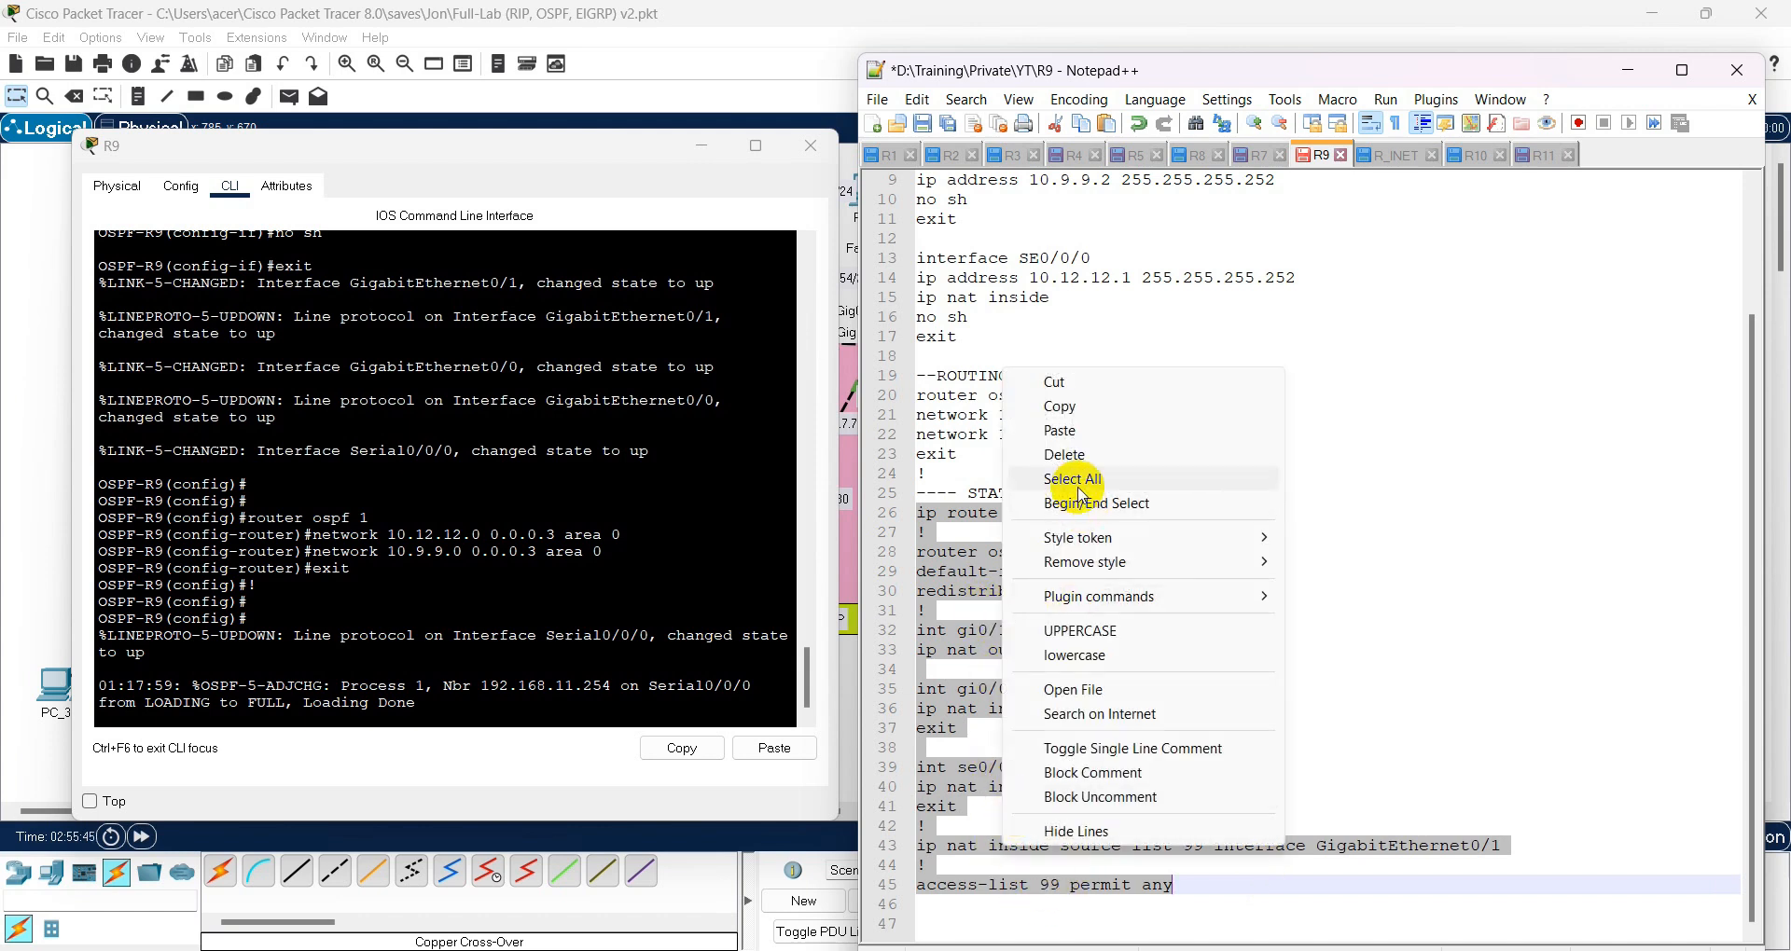
click(1073, 403)
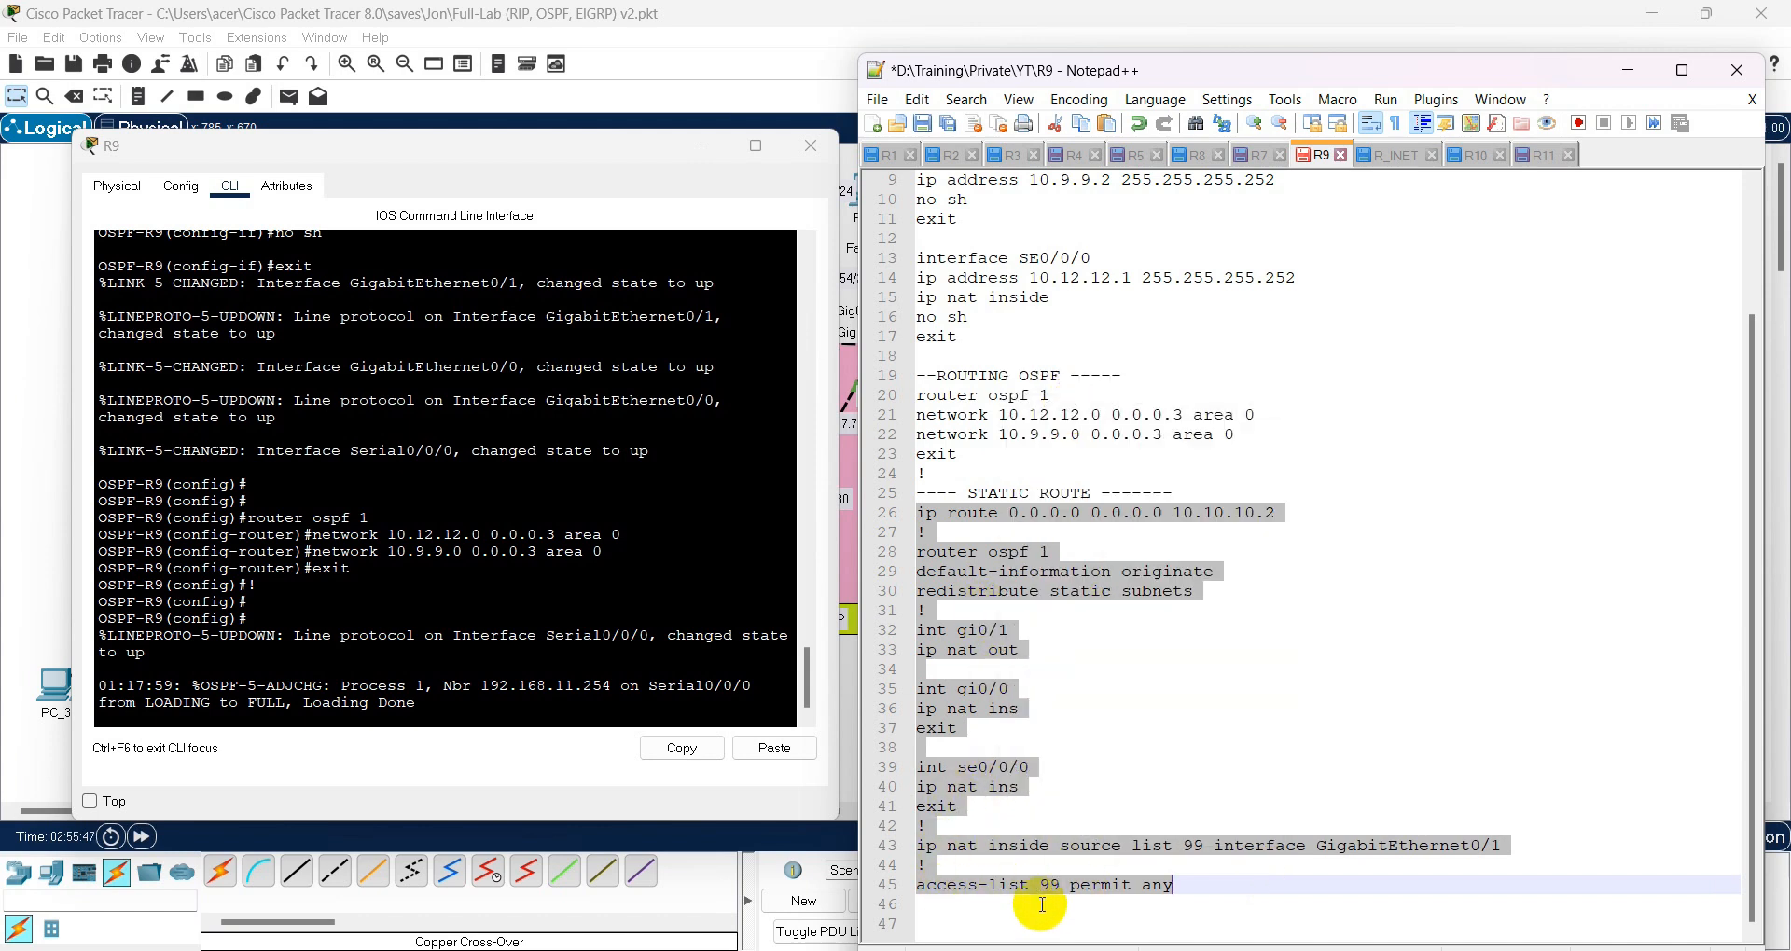
click(473, 543)
key(ctrl+v)
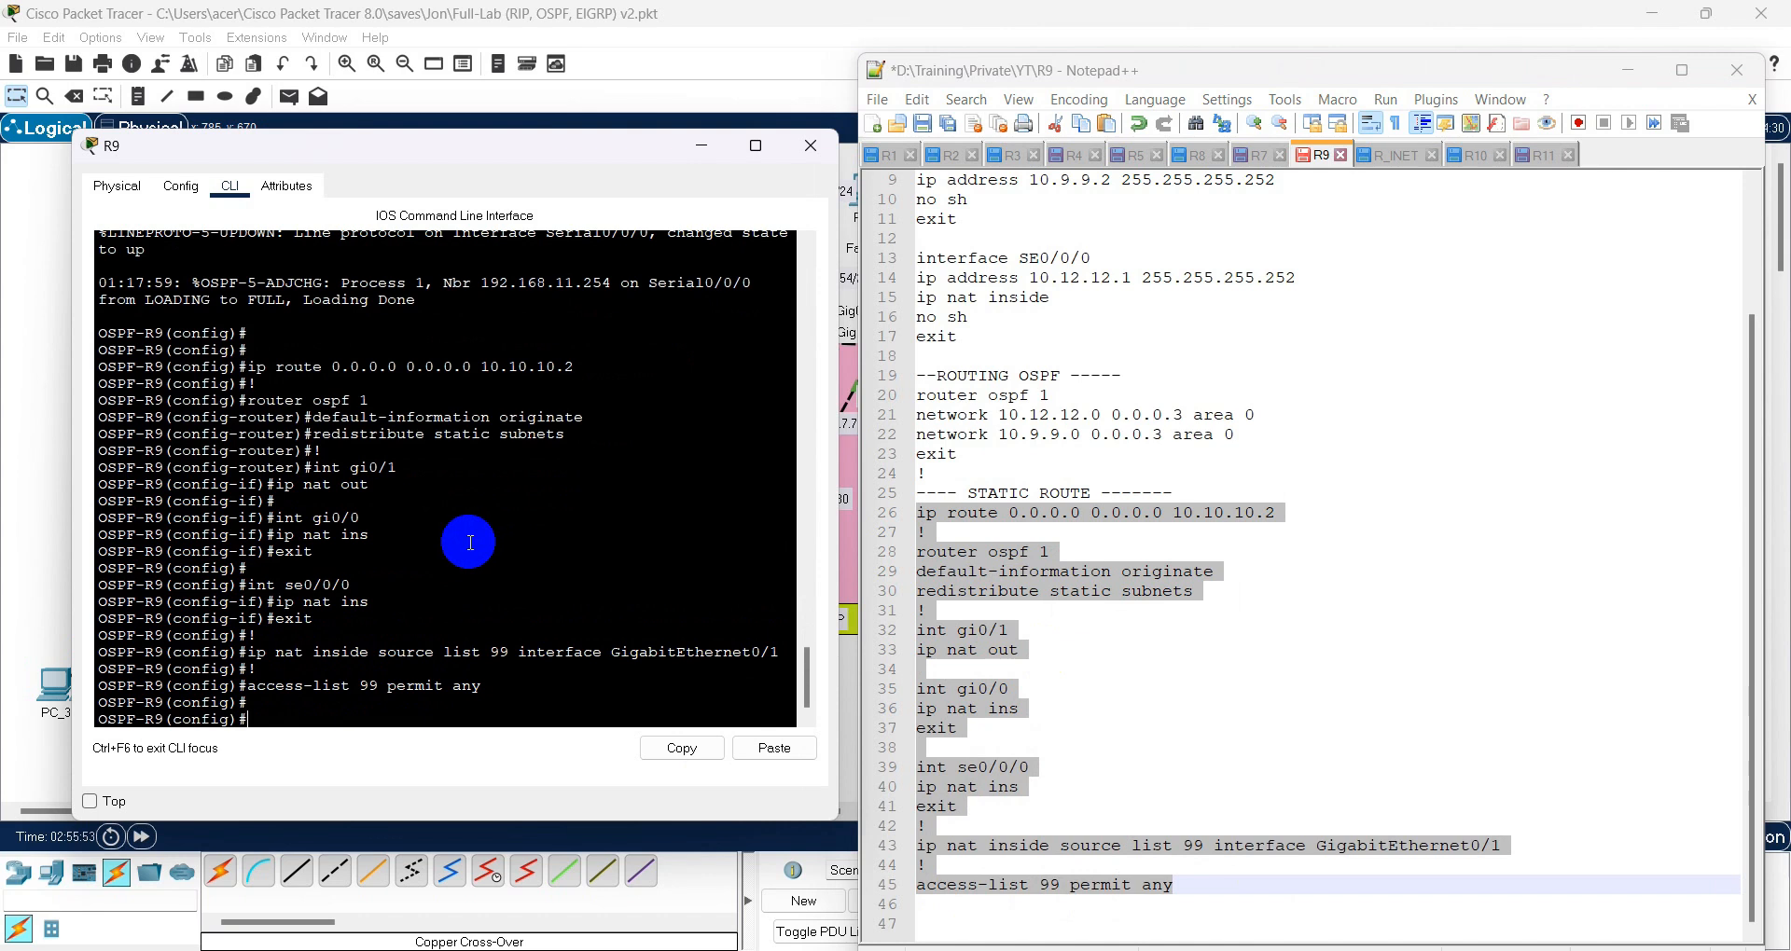
- Put the script away, test R9's internet access with do ping 8.8.8.8, and close the router window
click(1627, 70)
click(284, 443)
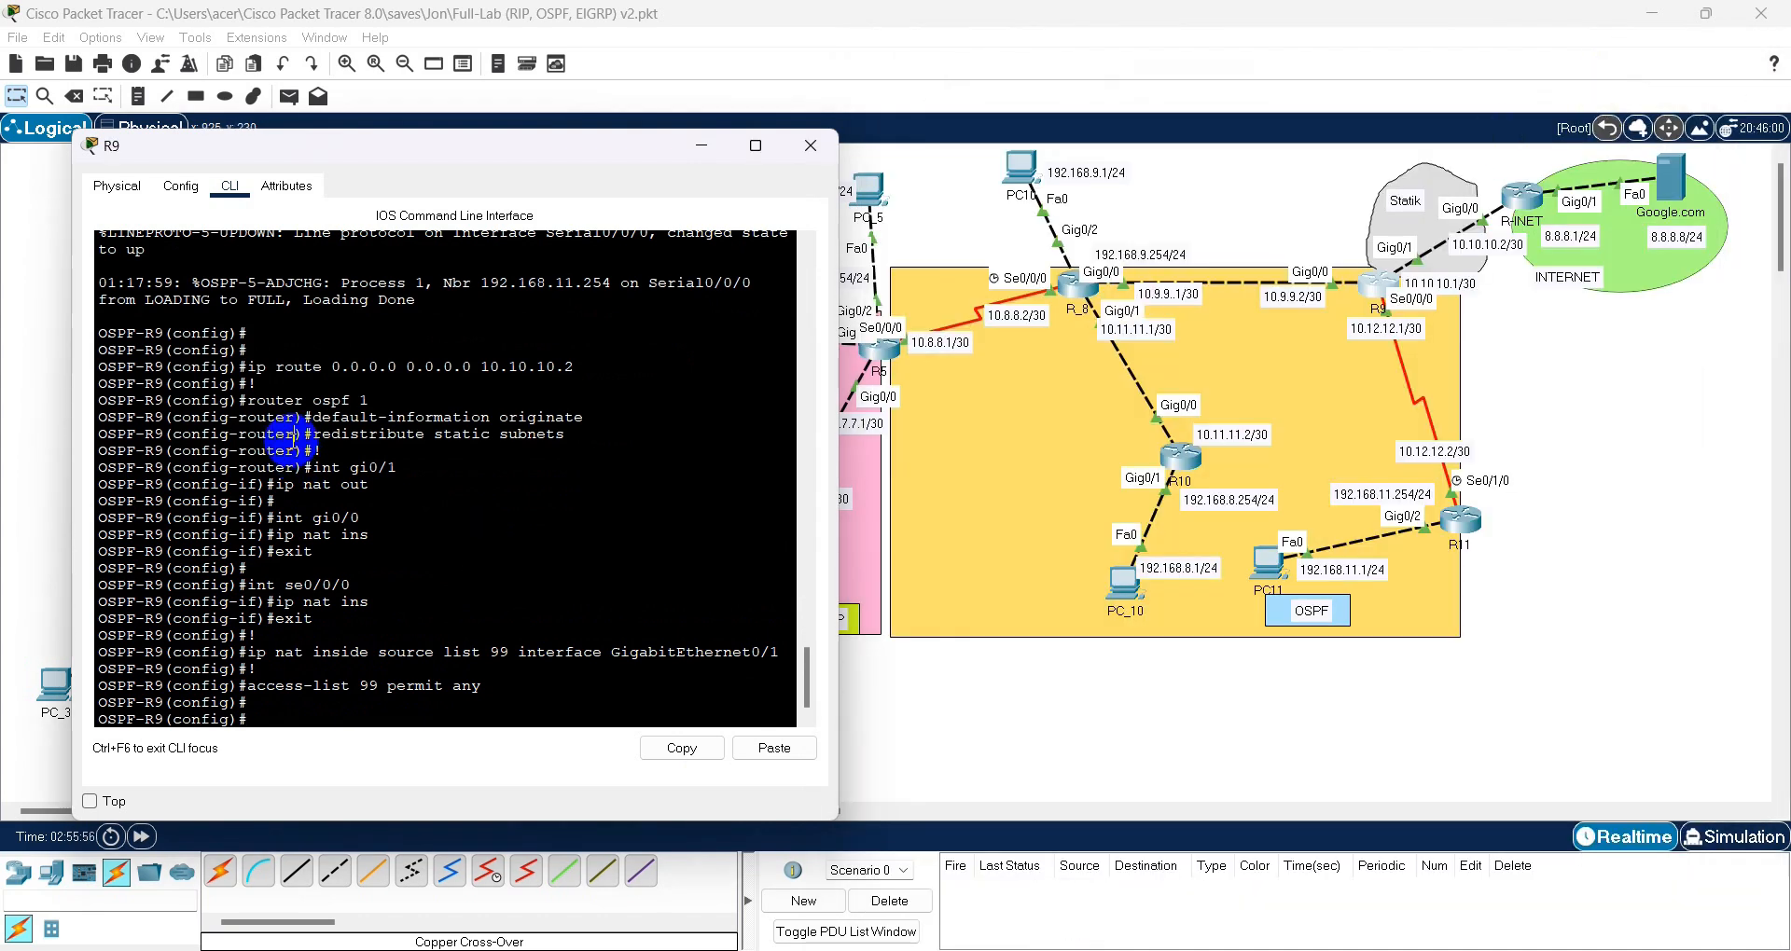
key(Return)
text(d)
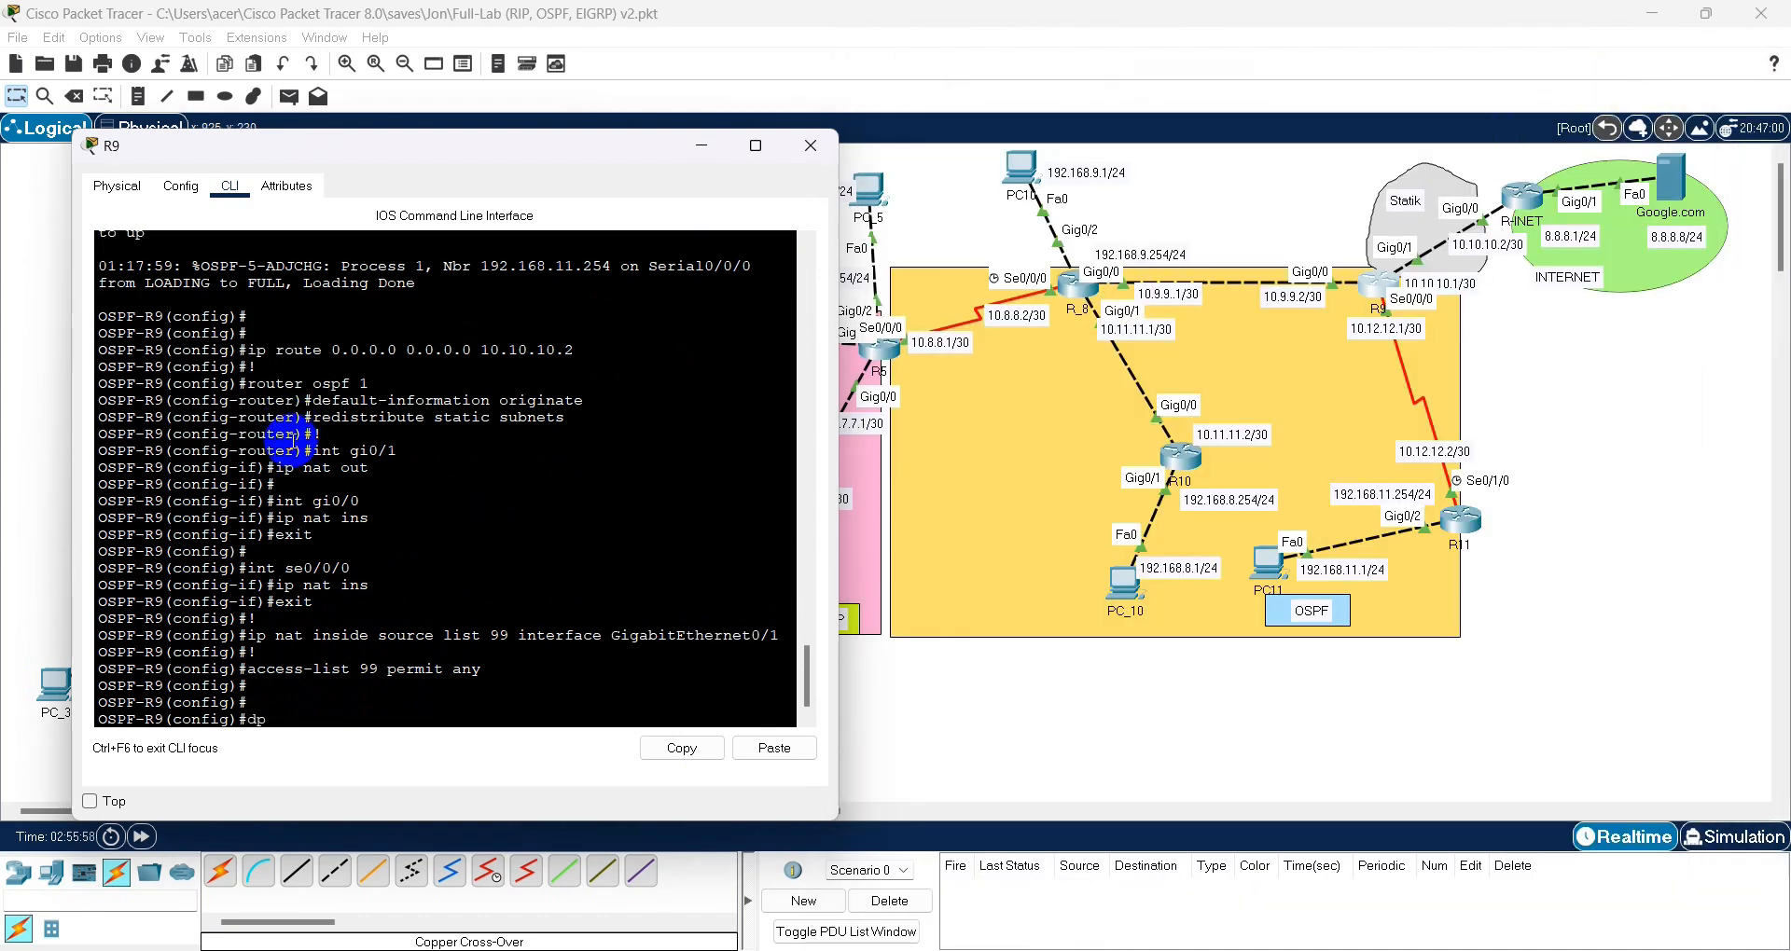
text(o ping 8.8.8.8)
key(Return)
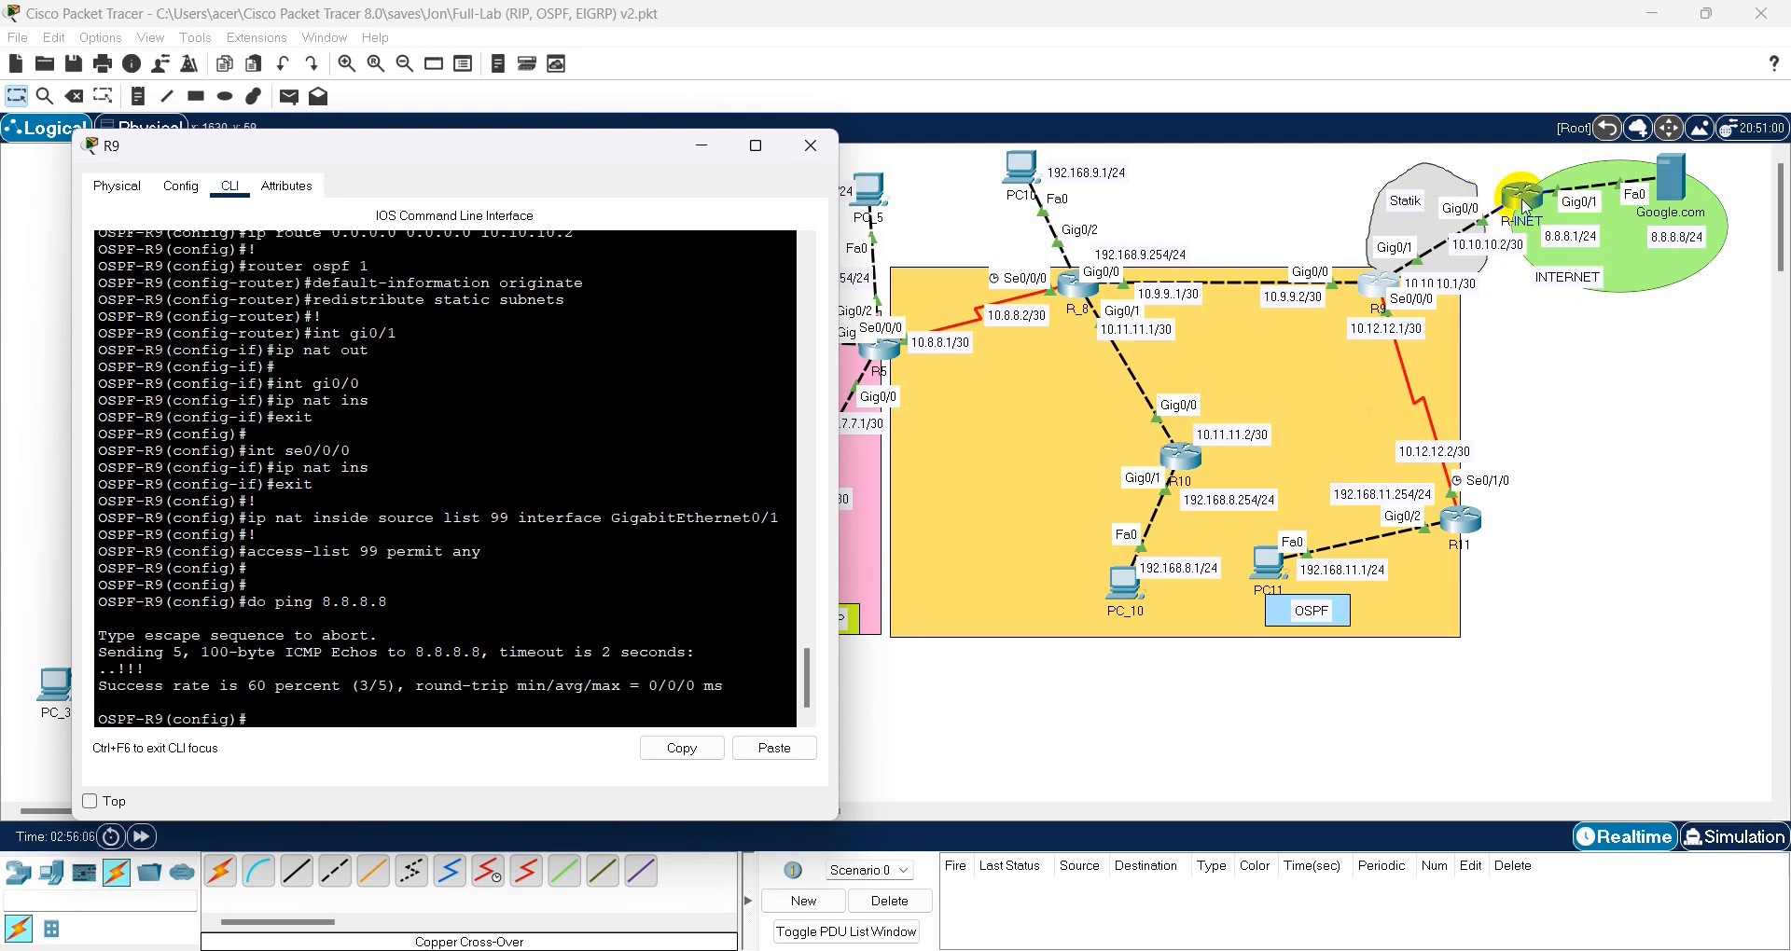
click(811, 146)
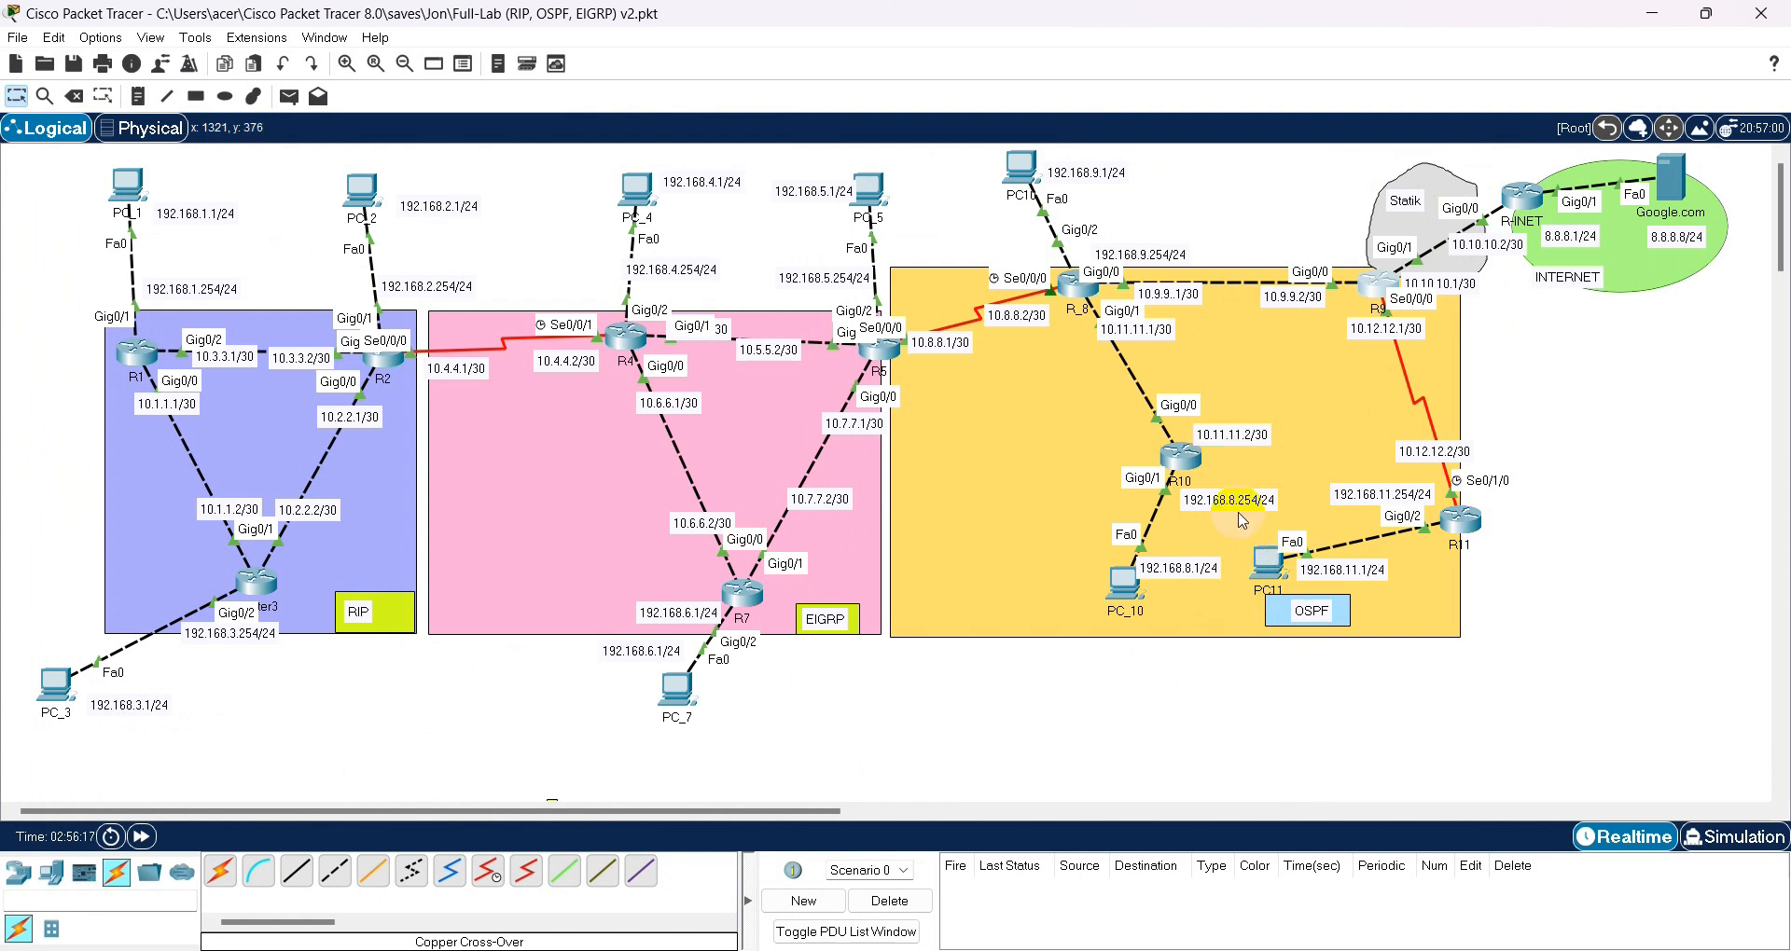
- Open PC11's command prompt and ping 192.168.9.1 and 192.168.8.1
click(1270, 564)
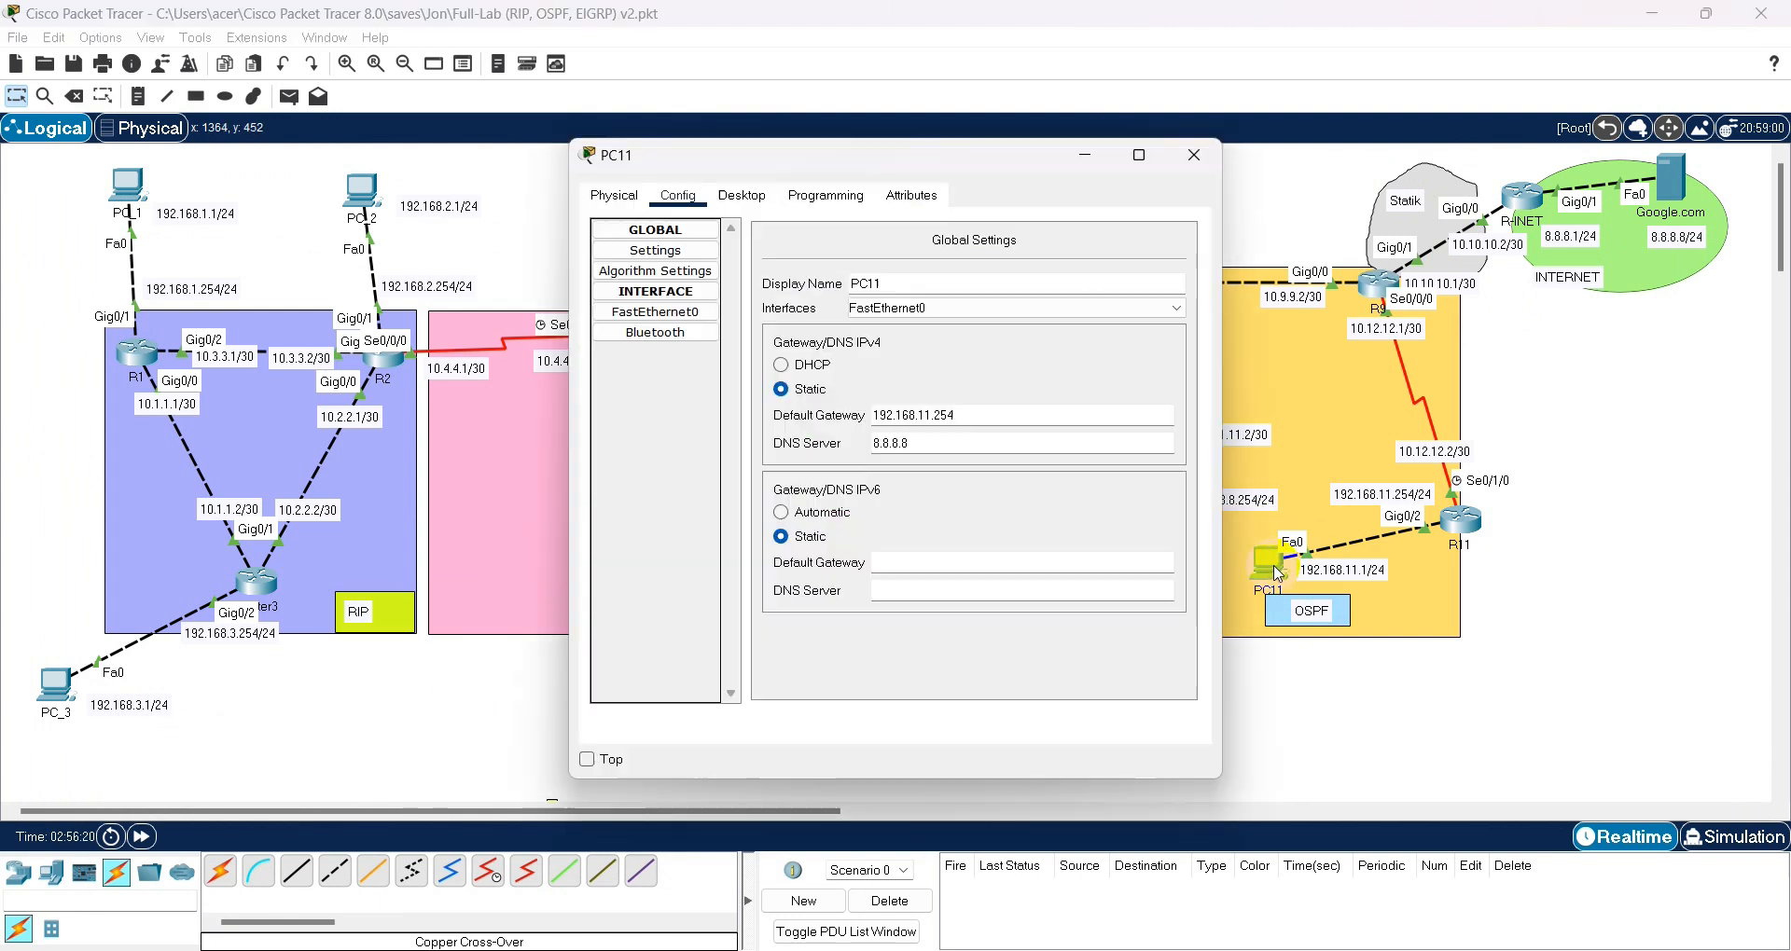
drag(863, 171, 541, 199)
click(419, 223)
scroll(746, 690, down, 2)
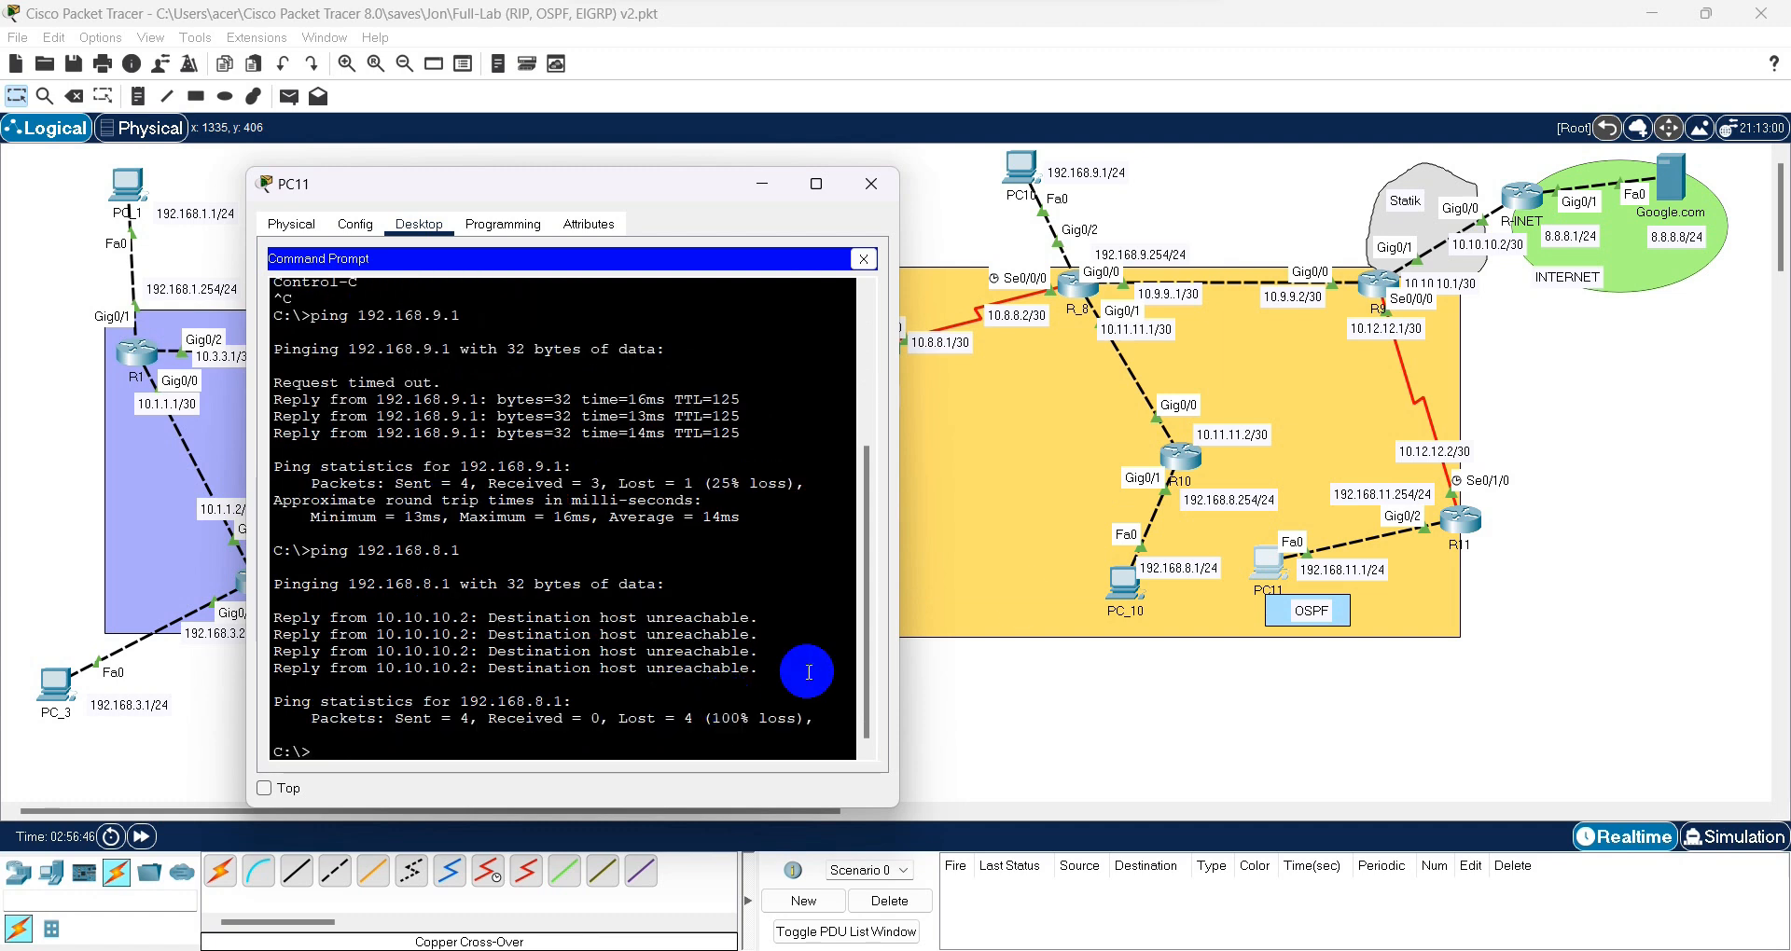
- Check PC_10's IP configuration against the addresses labelled in the topology, and close its window
click(1124, 583)
click(742, 195)
click(678, 265)
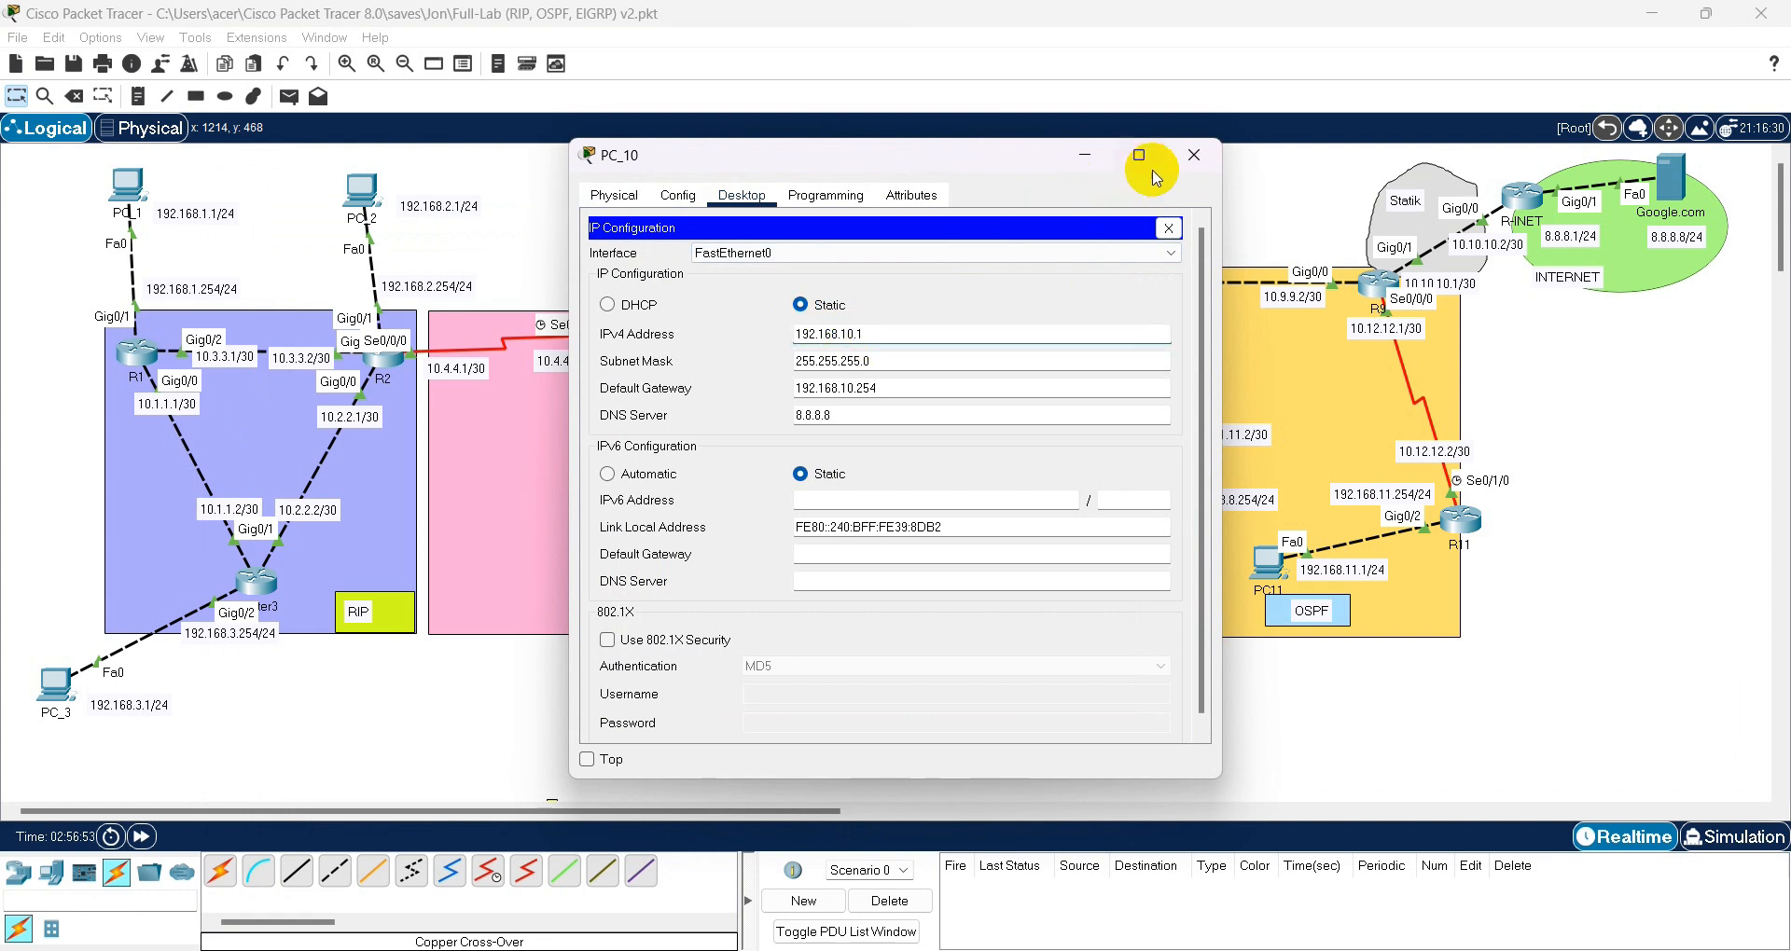
click(1193, 155)
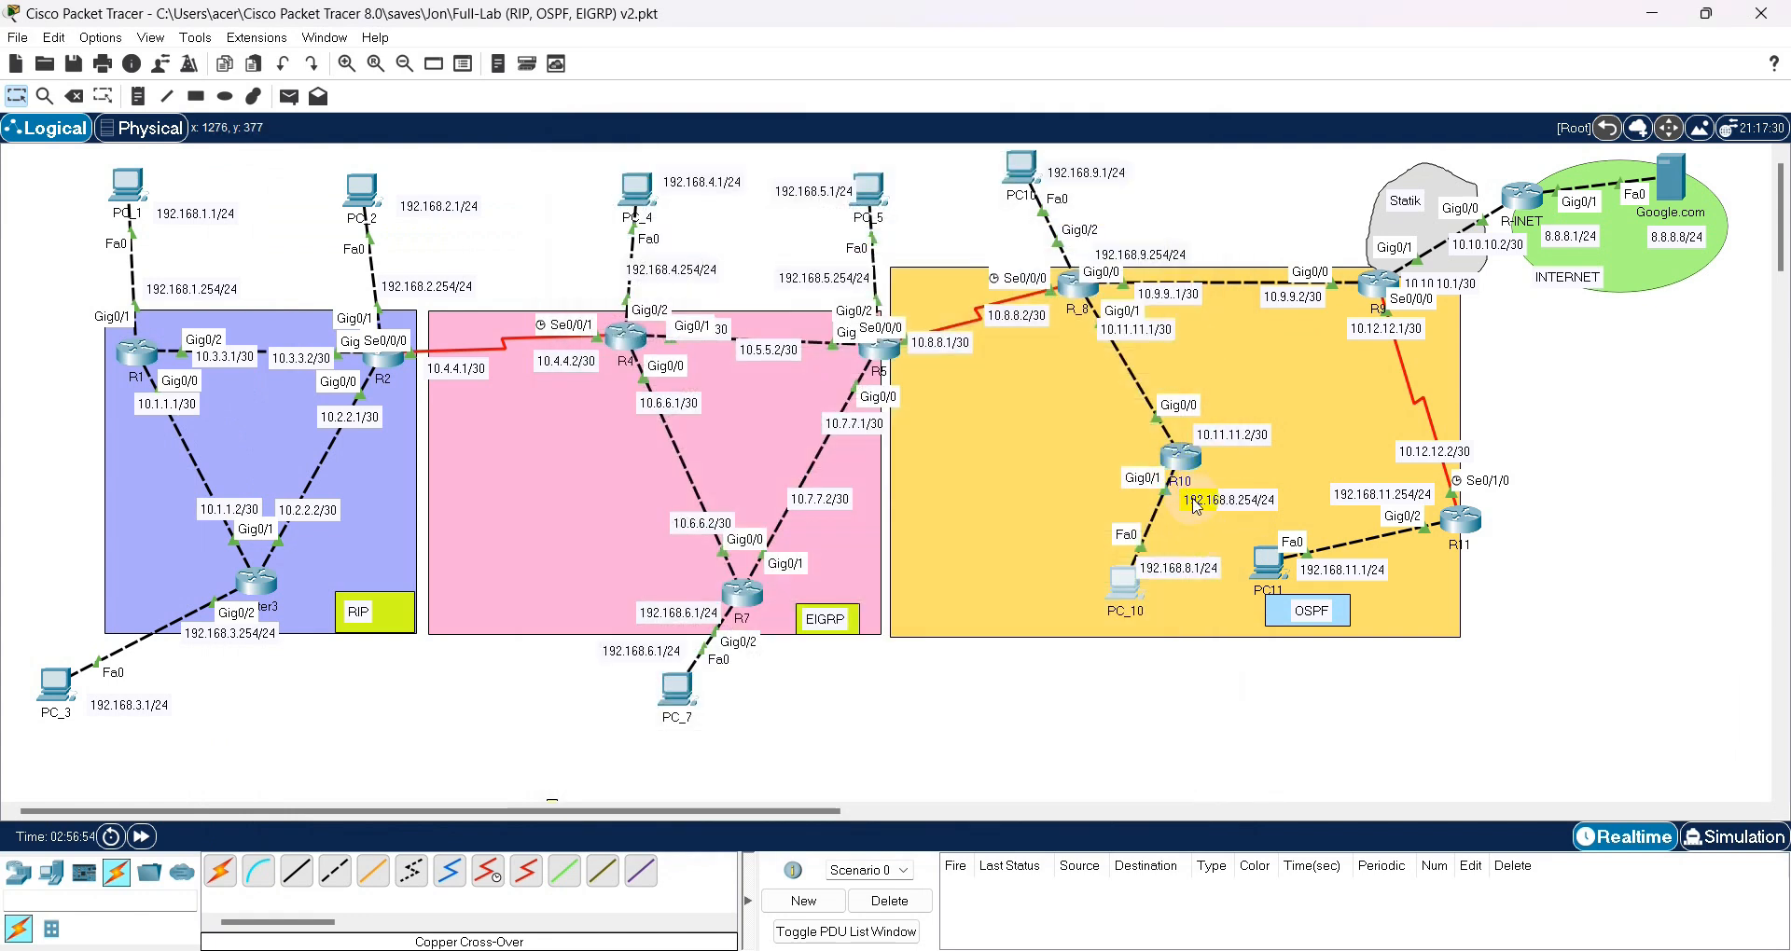
- Set PC_10's IPv4 address to 192.168.8.1 and its default gateway to 192.168.8.254
click(1123, 582)
click(676, 322)
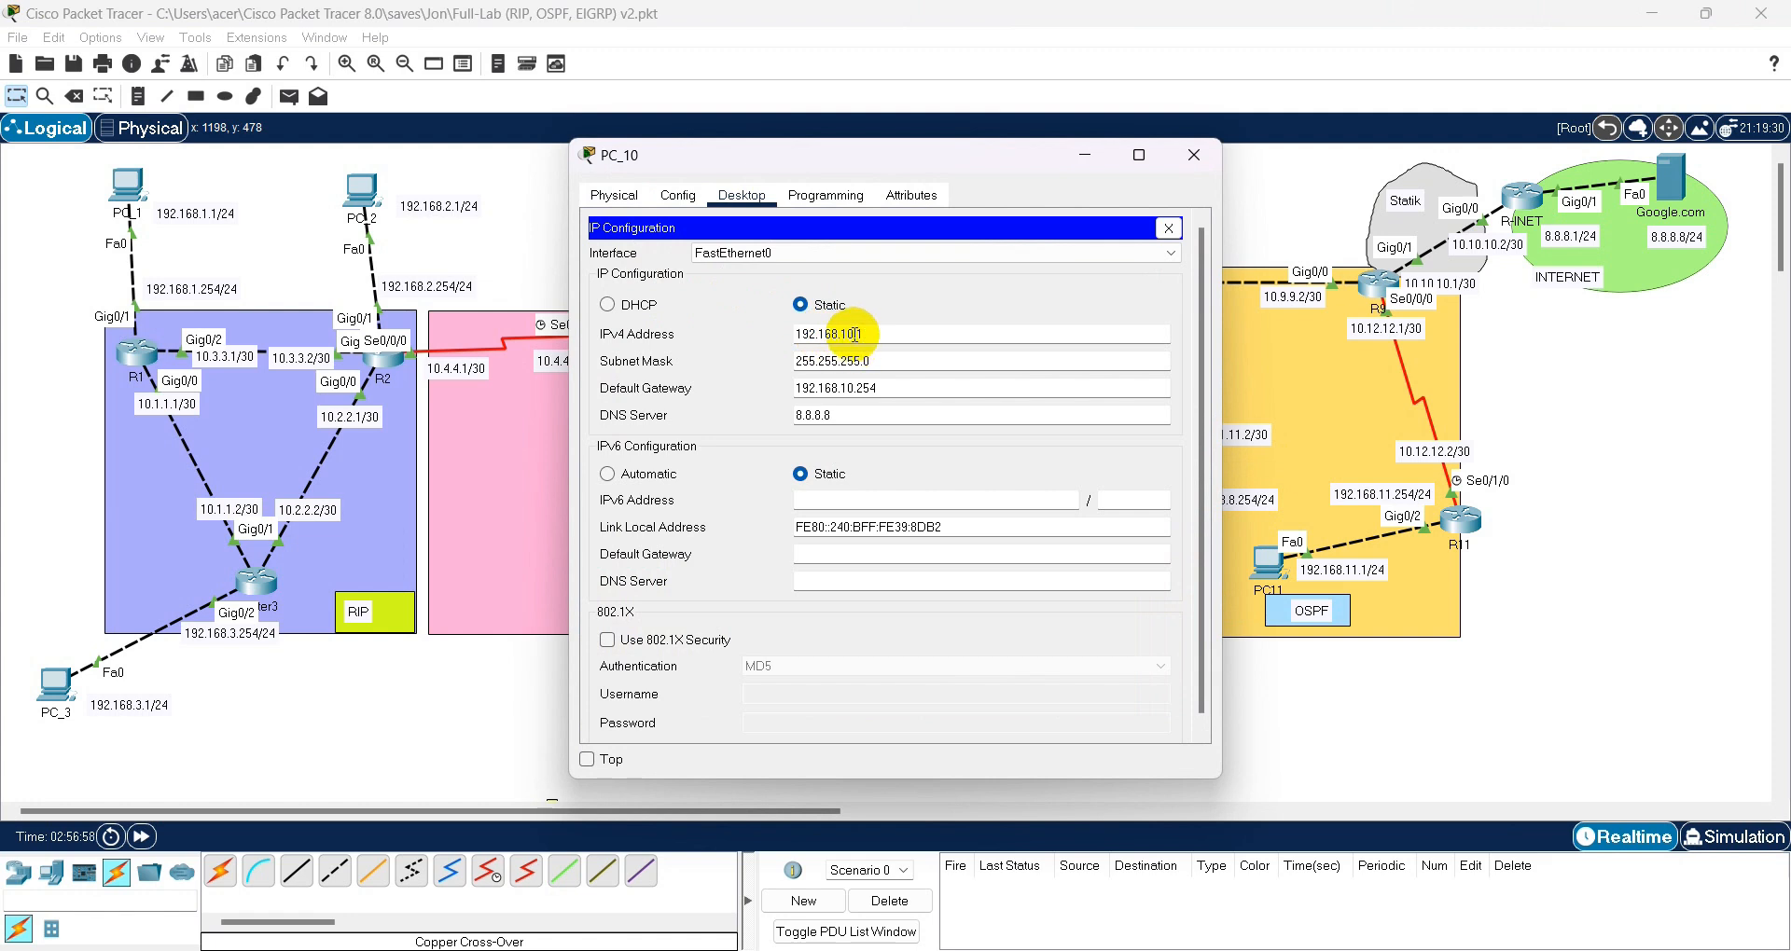
text(.1)
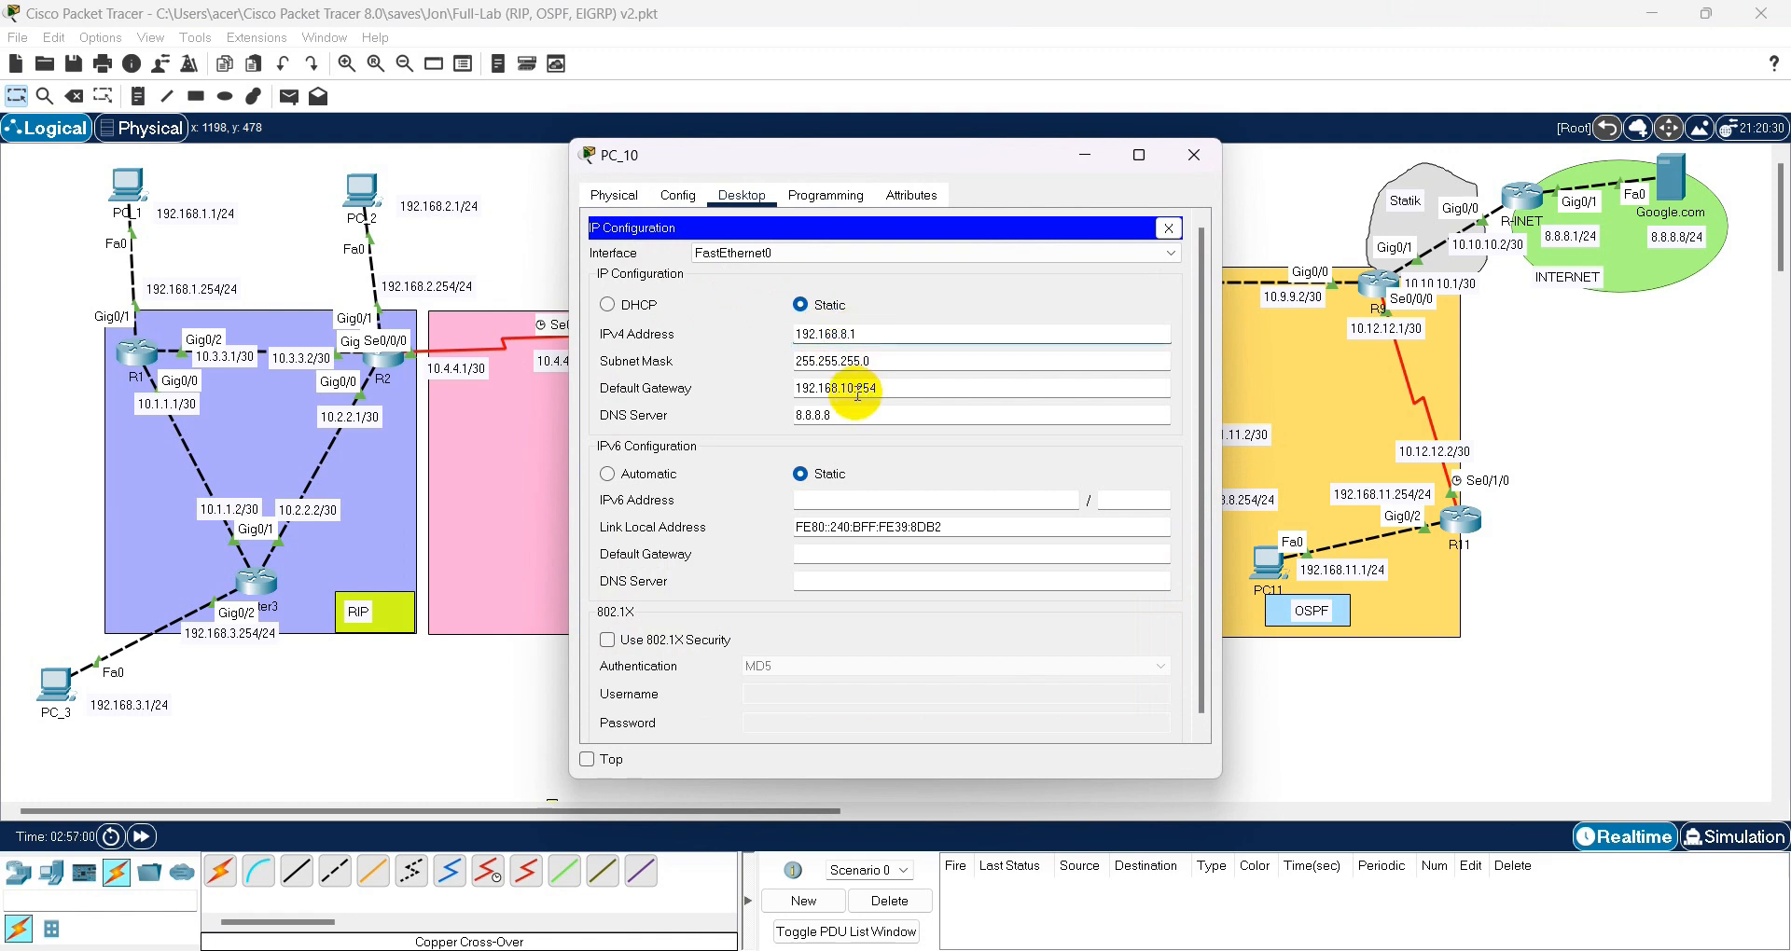
click(856, 390)
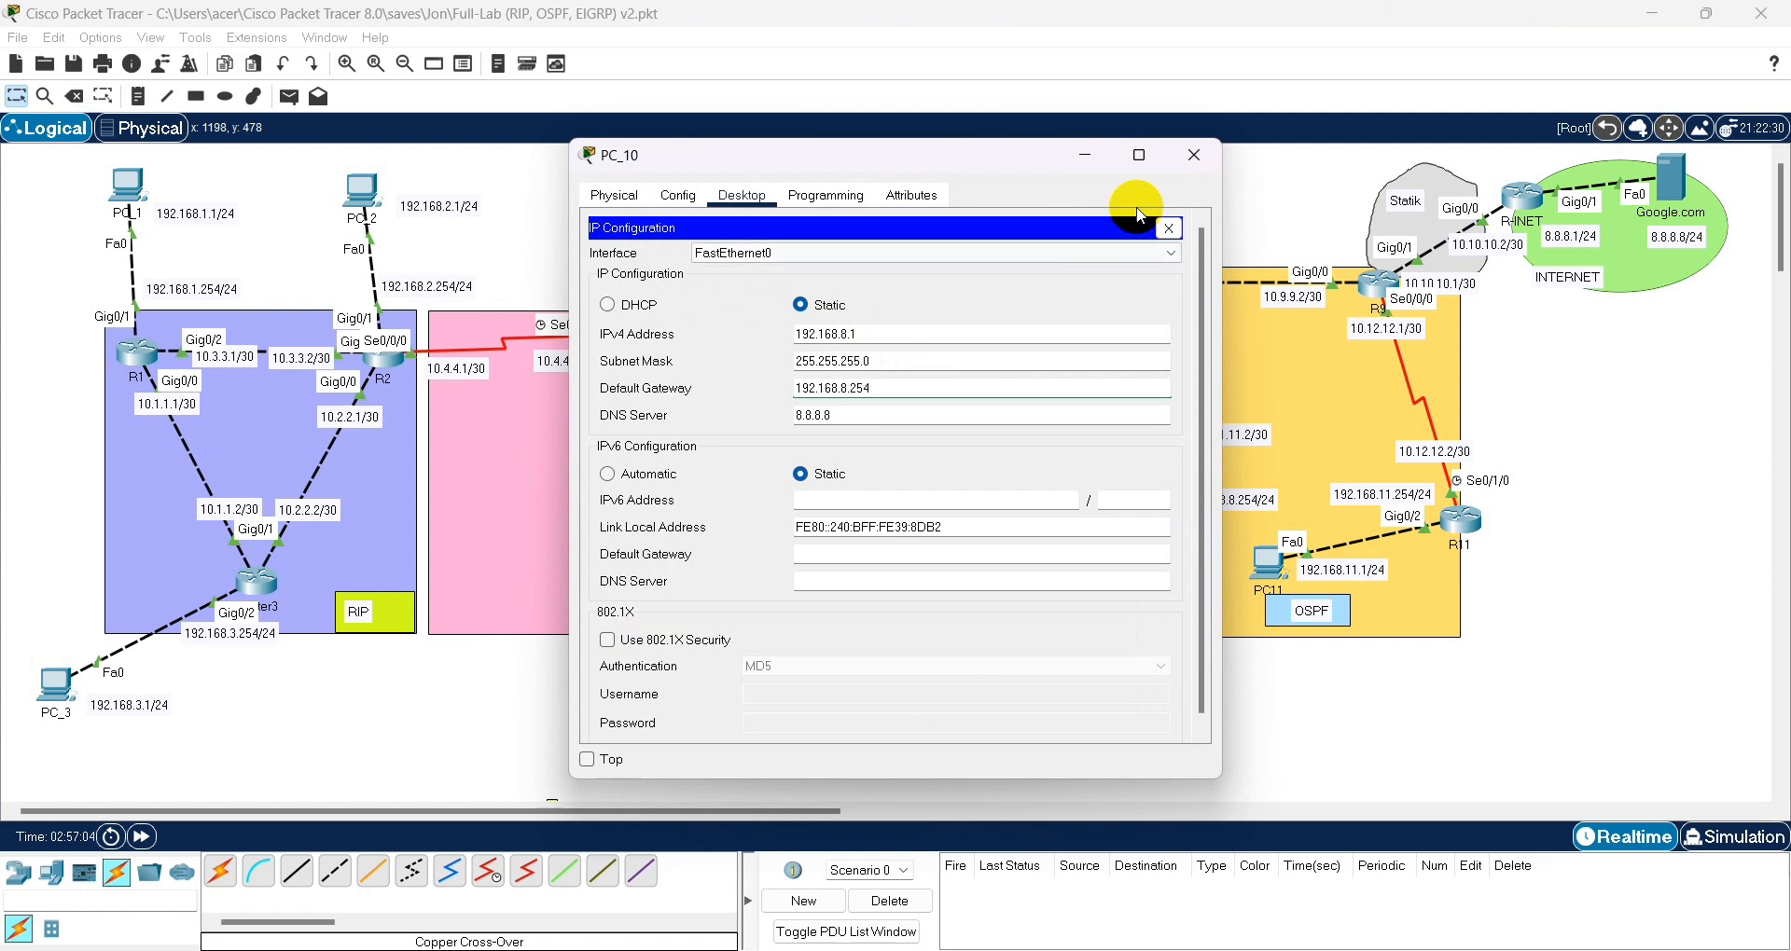
click(1167, 227)
click(1193, 155)
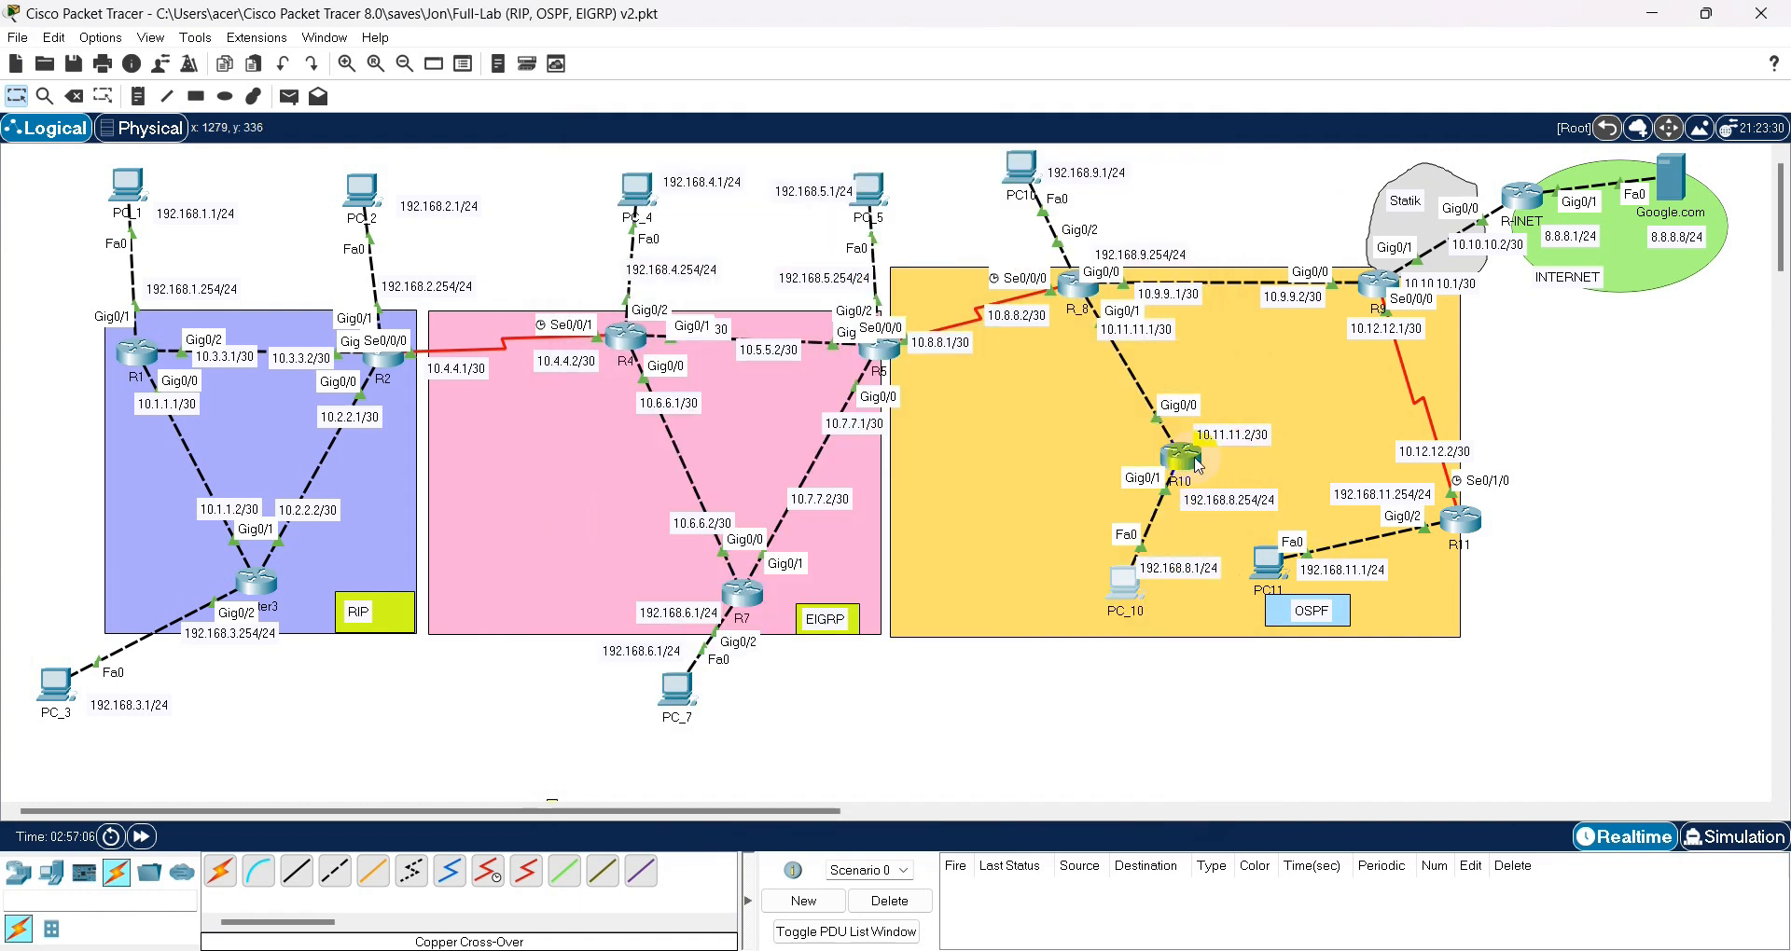
- Correct the topology labels below R10 to 192.168.10.254/24 for the gateway and 192.168.10.1/24 for PC_10
mouse_move(1177, 473)
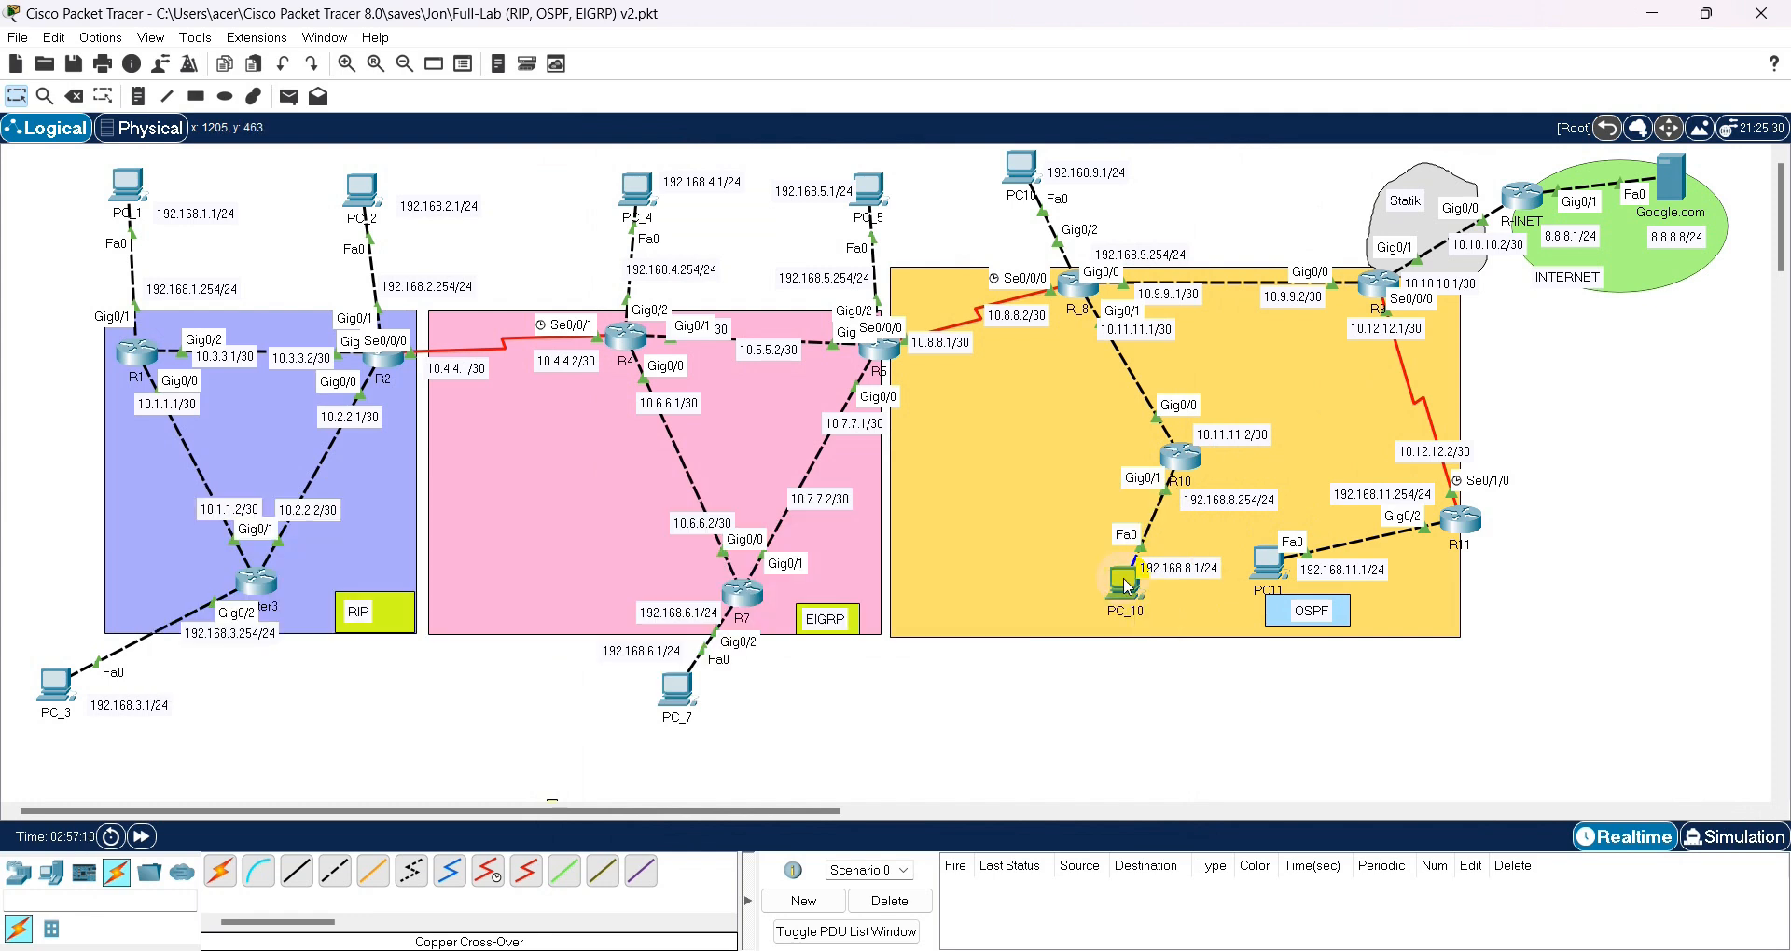
double_click(1233, 501)
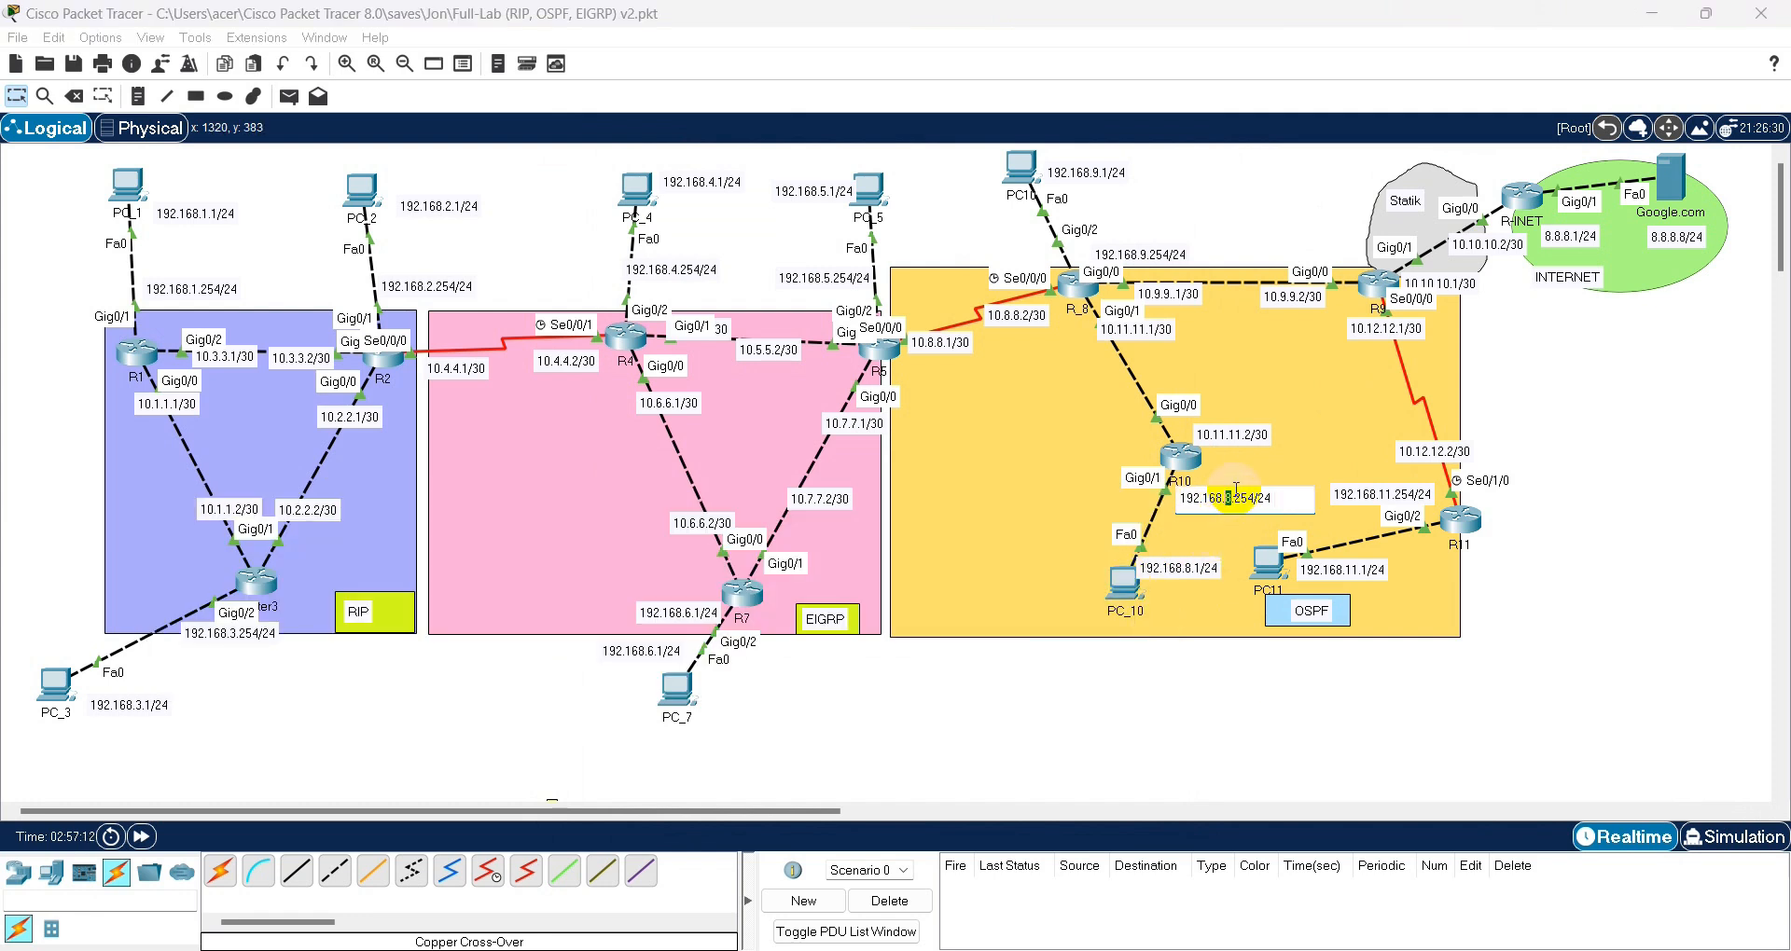
text(10.)
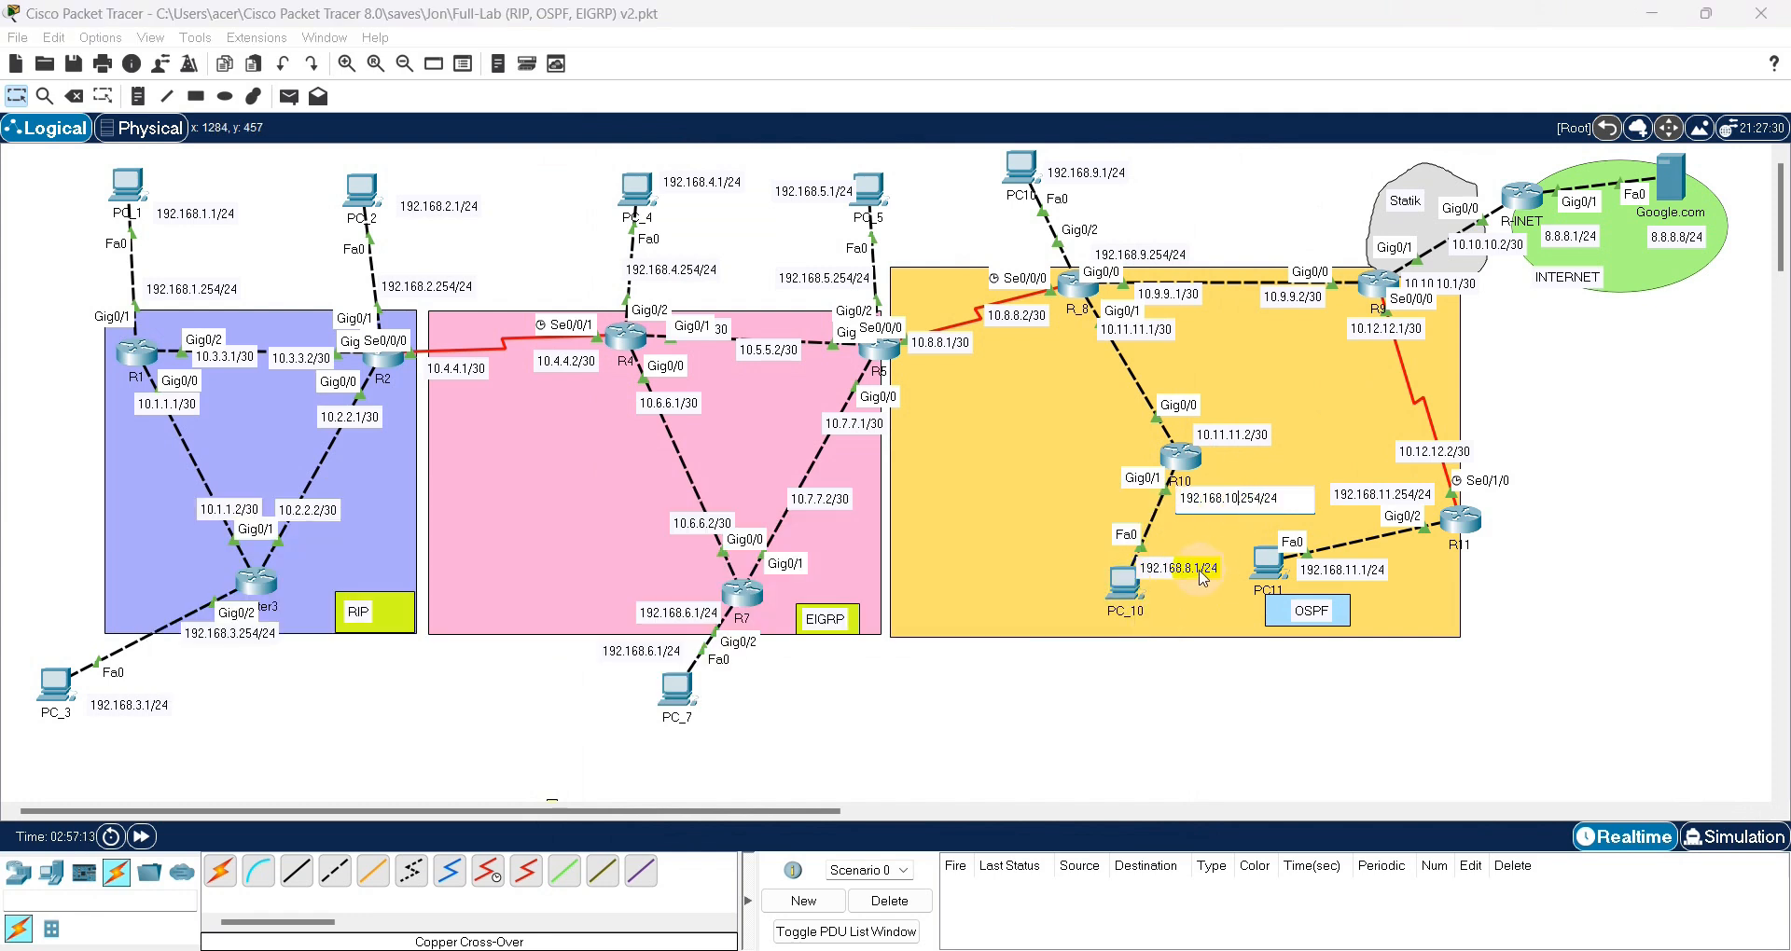
double_click(1190, 566)
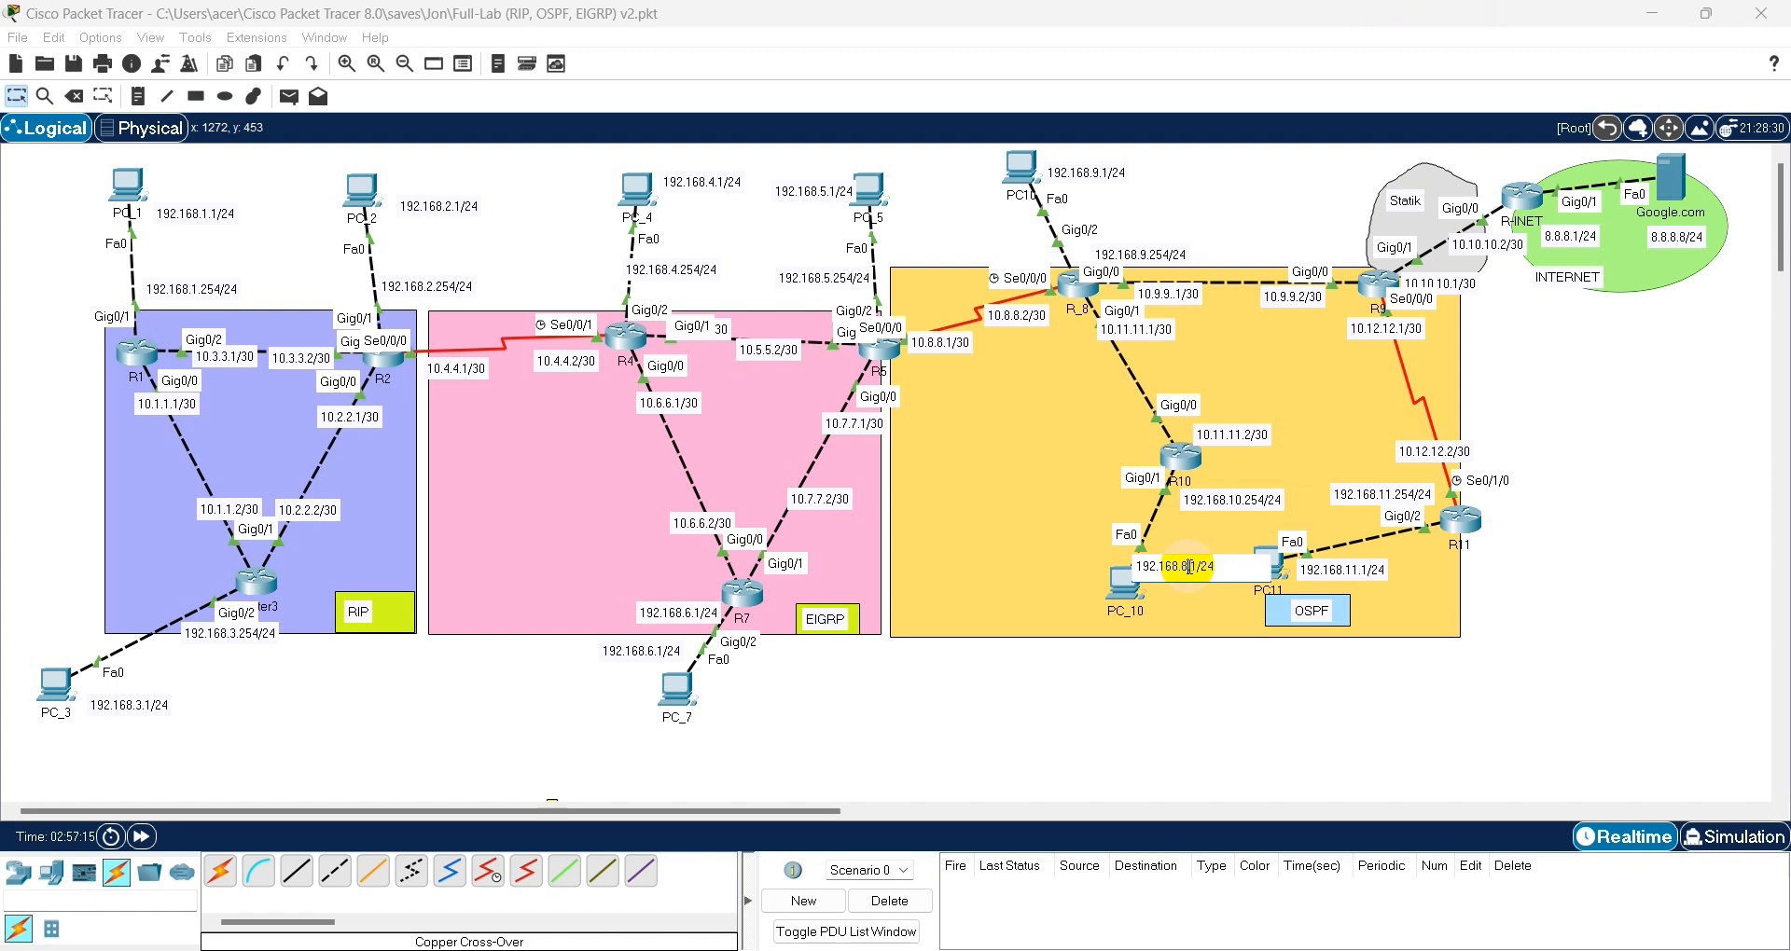
- Set PC_10's IPv4 address to 192.168.10.1 and its default gateway to 192.168.10.254, and close its window
click(1124, 580)
click(653, 281)
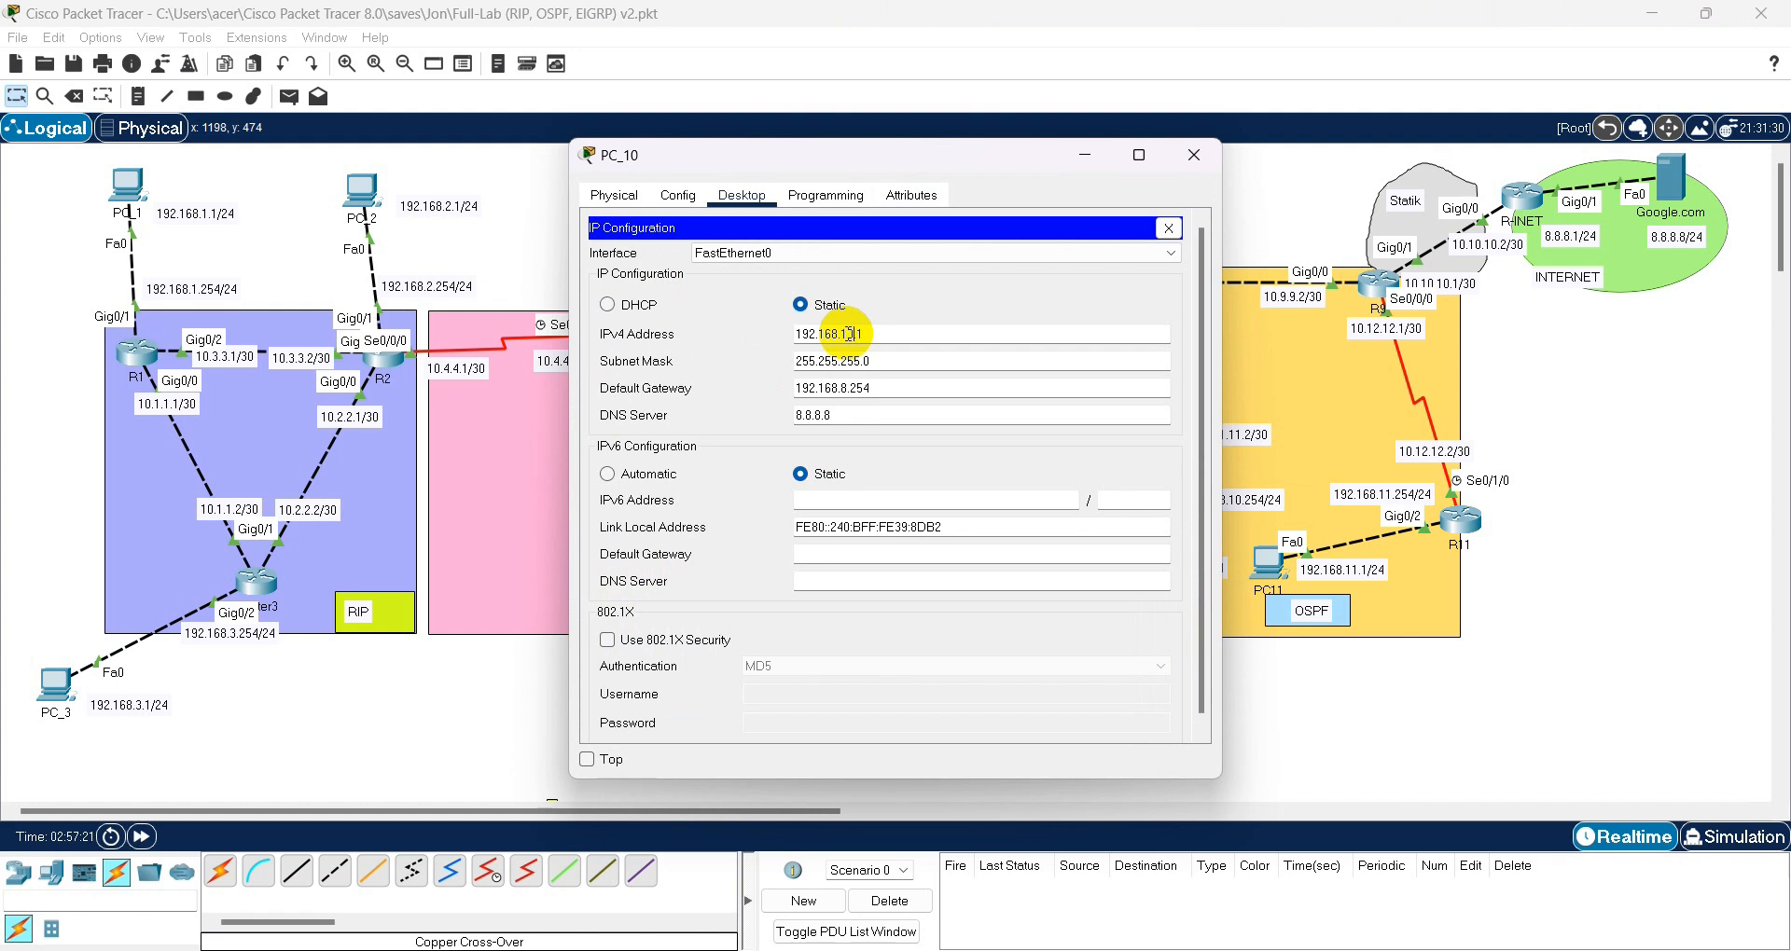
click(847, 388)
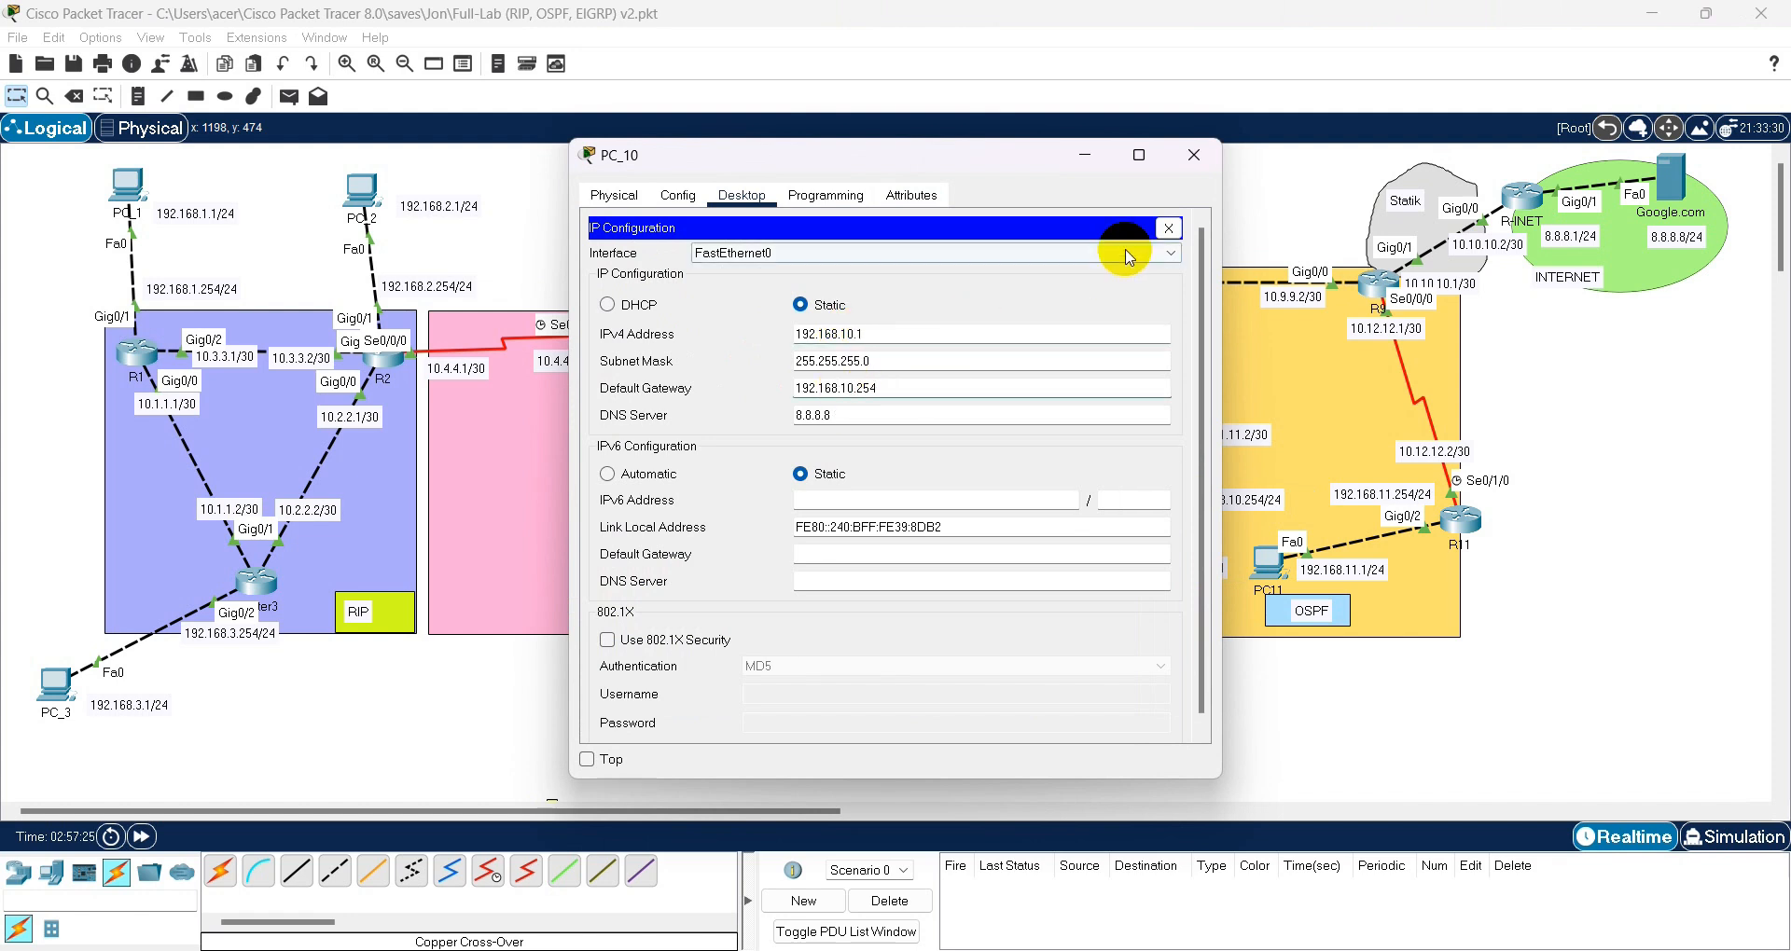
click(1167, 227)
click(1194, 153)
- Ping PC_10 at 192.168.10.1 from PC11's command prompt
click(1270, 560)
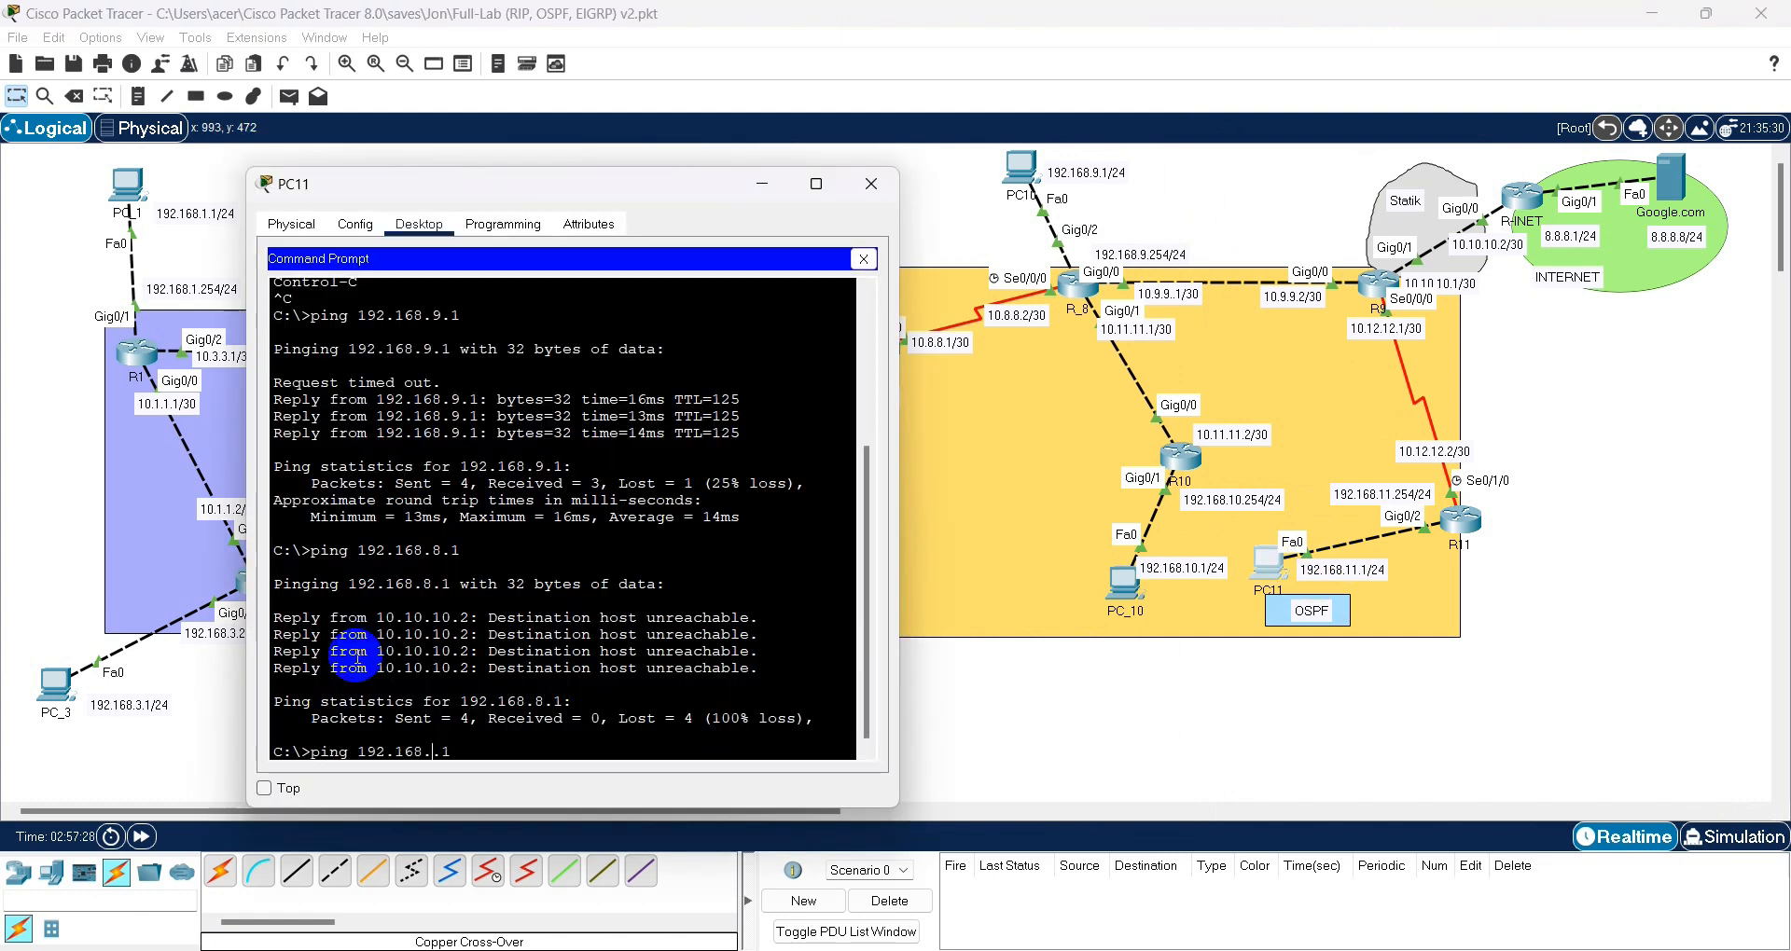
key(Return)
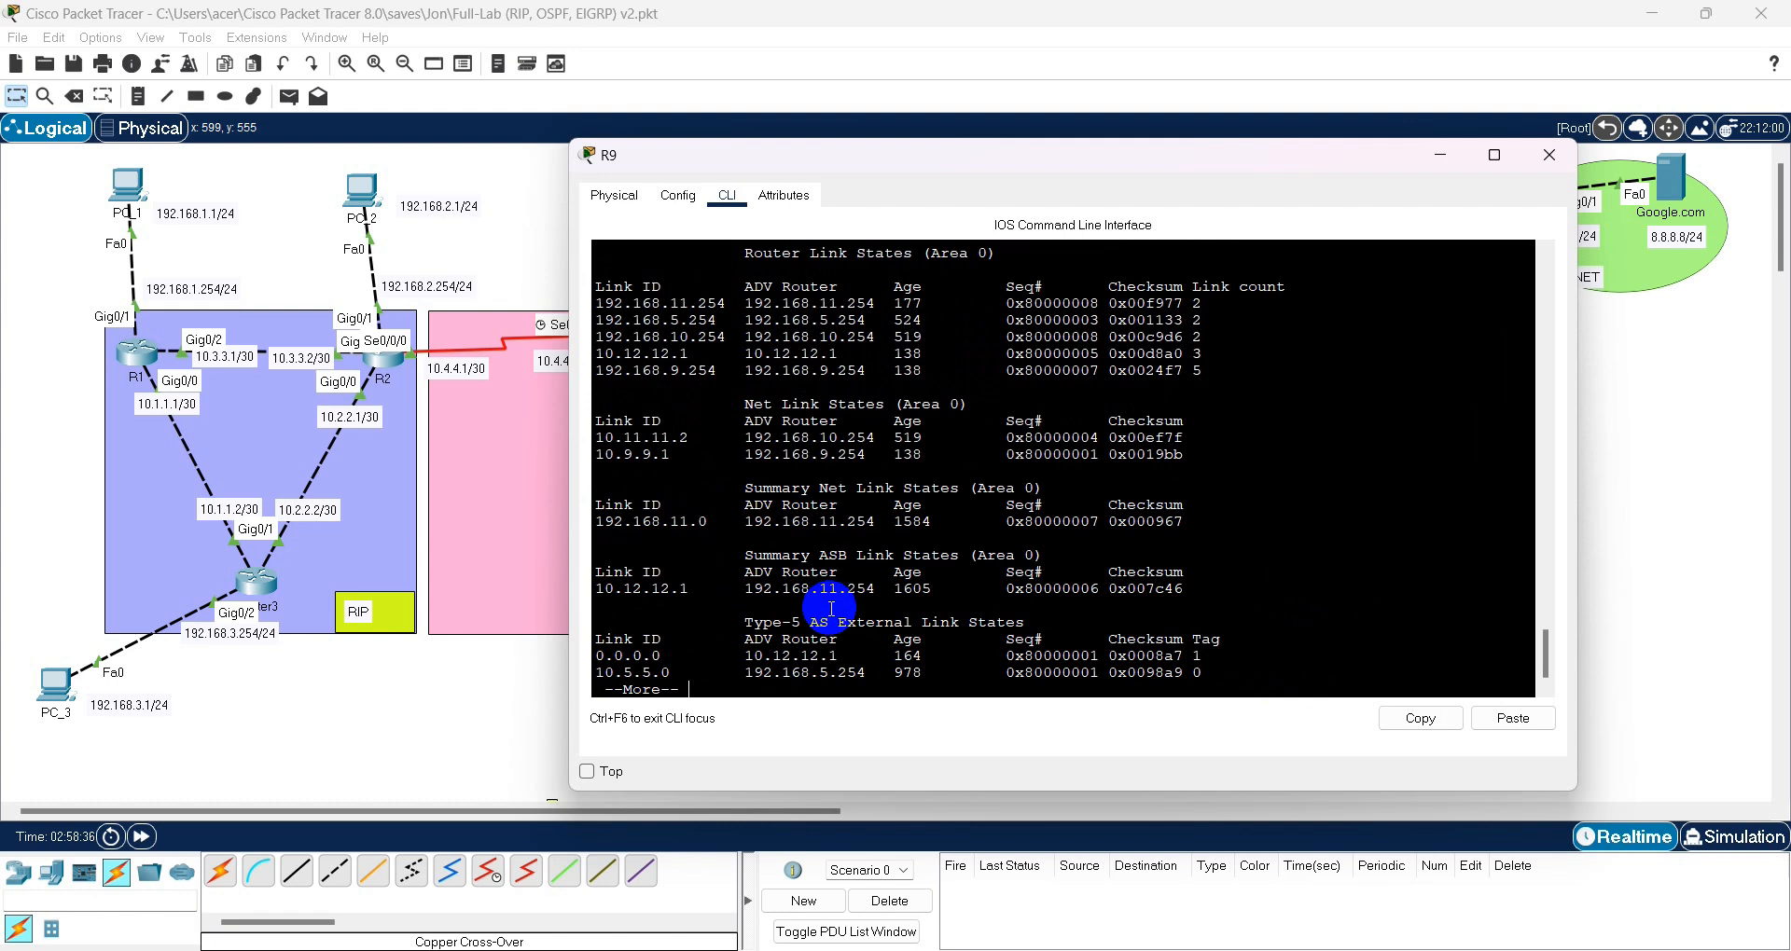
- Review R9's OSPF database from the Area 0 router link states through to the Type-5 AS external link states
drag(735, 252, 1219, 483)
key(space)
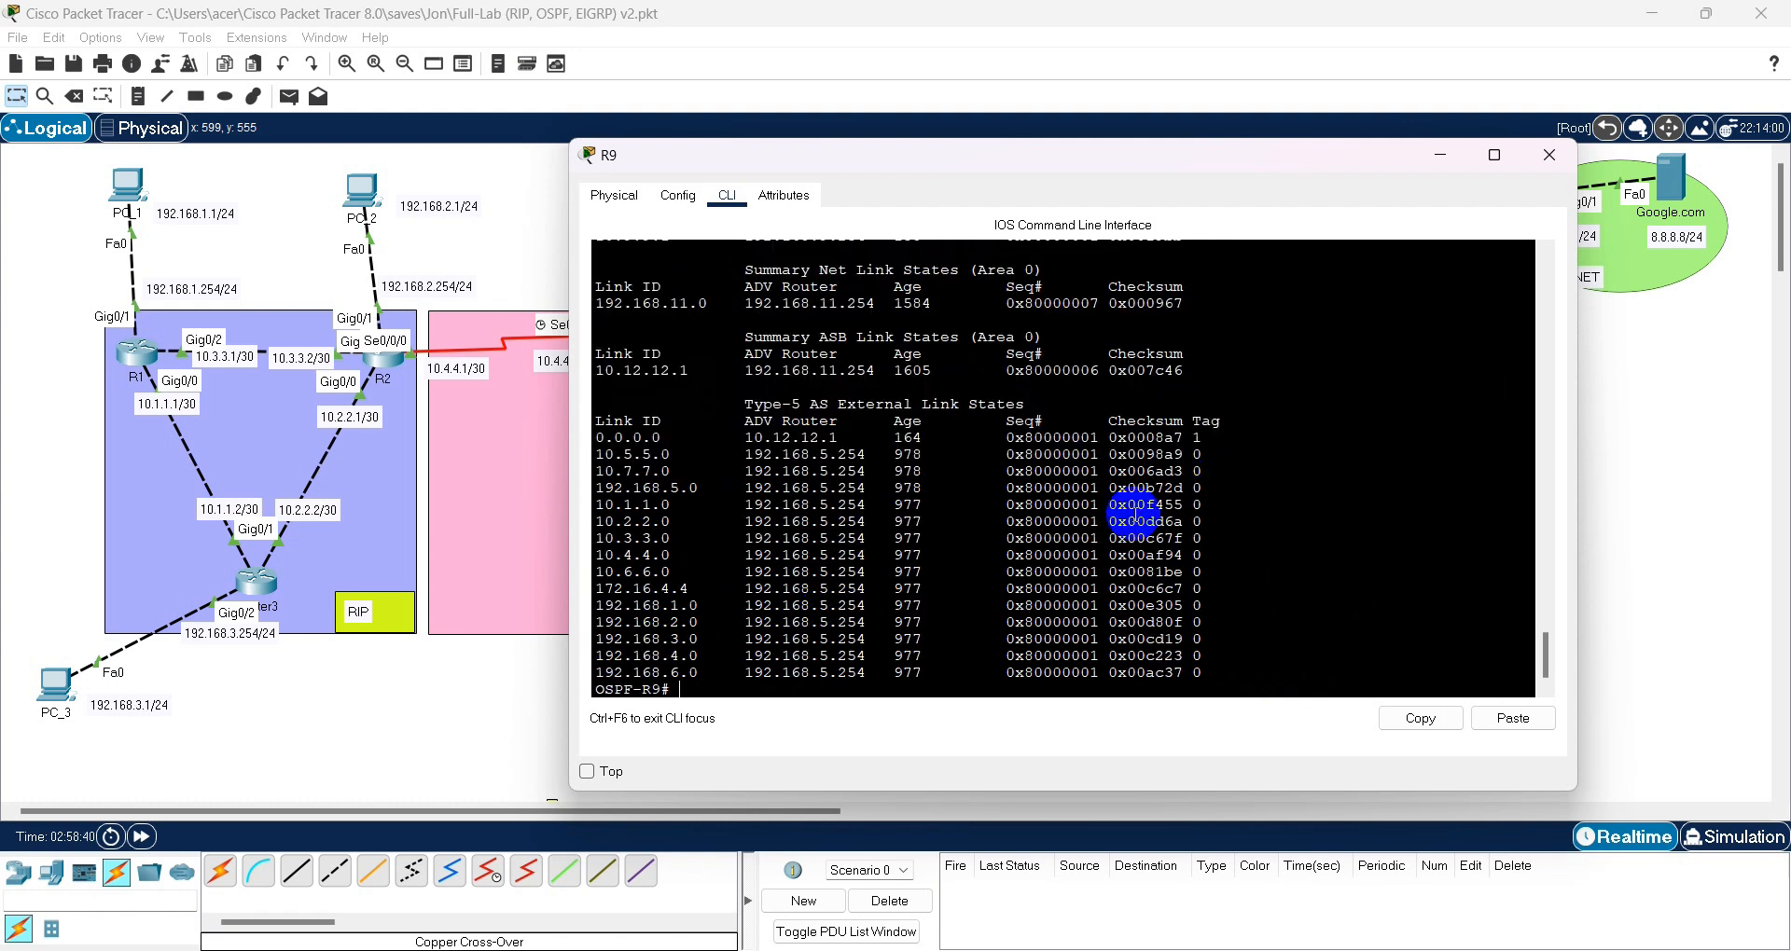
key(Return)
key(Return)
key(Return)
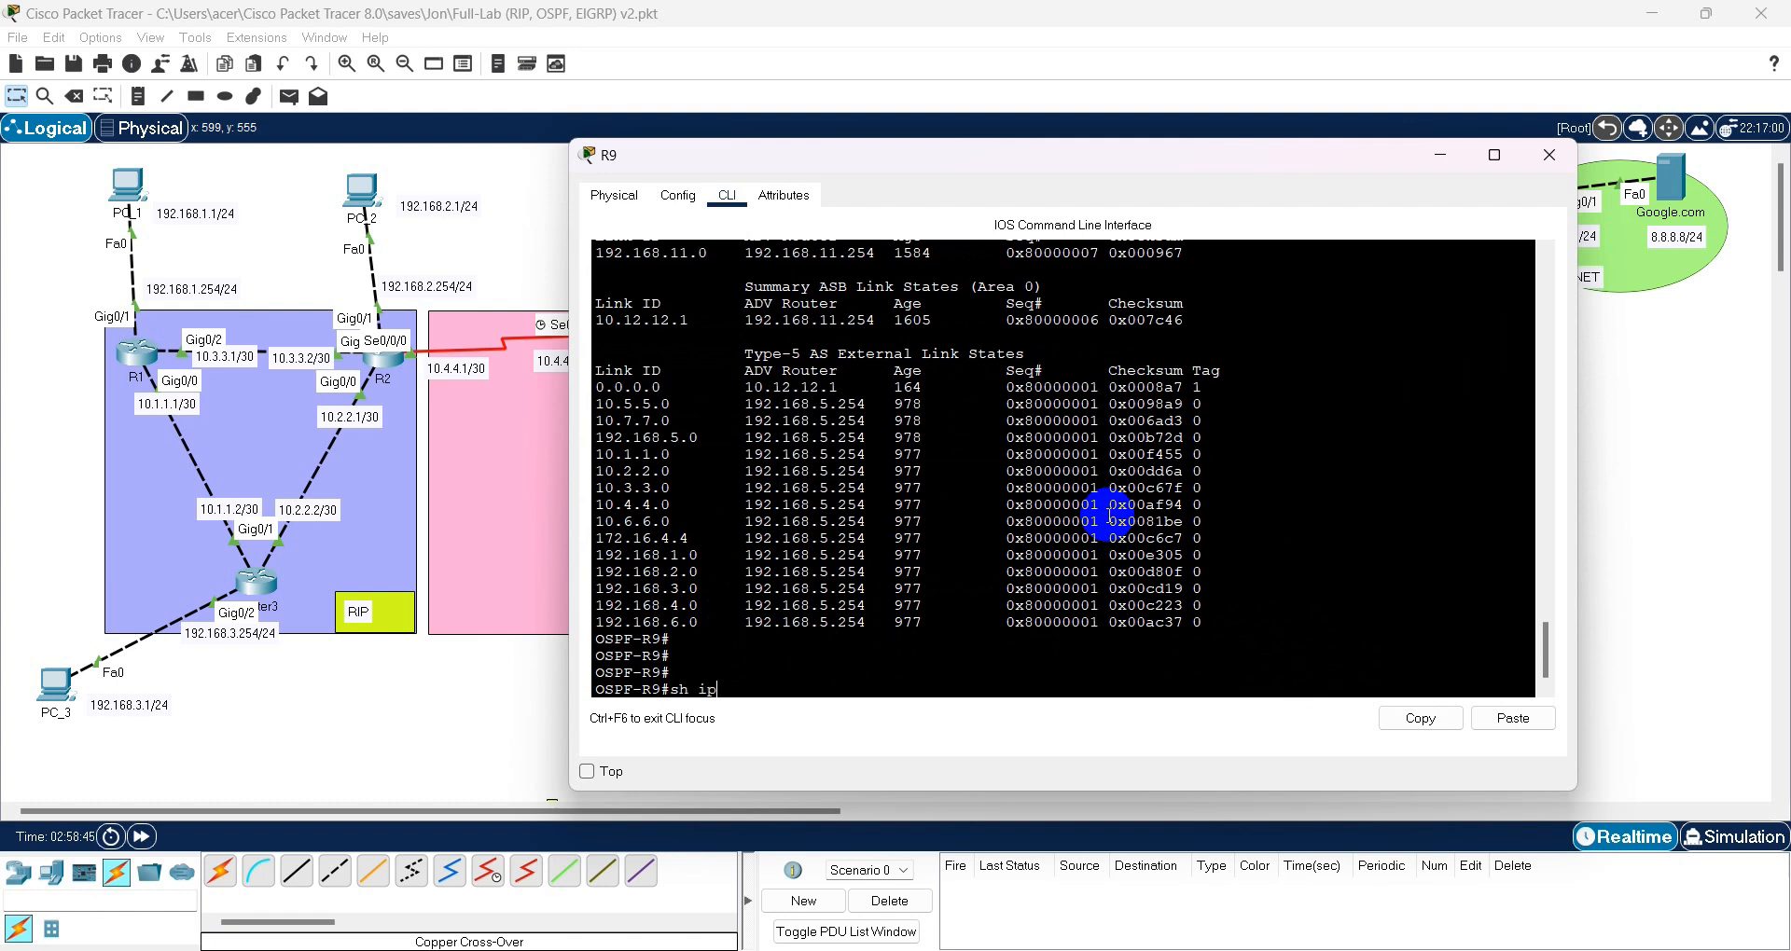
- Display R9's routing protocol details with sh ip protocols
key(Tab)
text(os)
key(Tab)
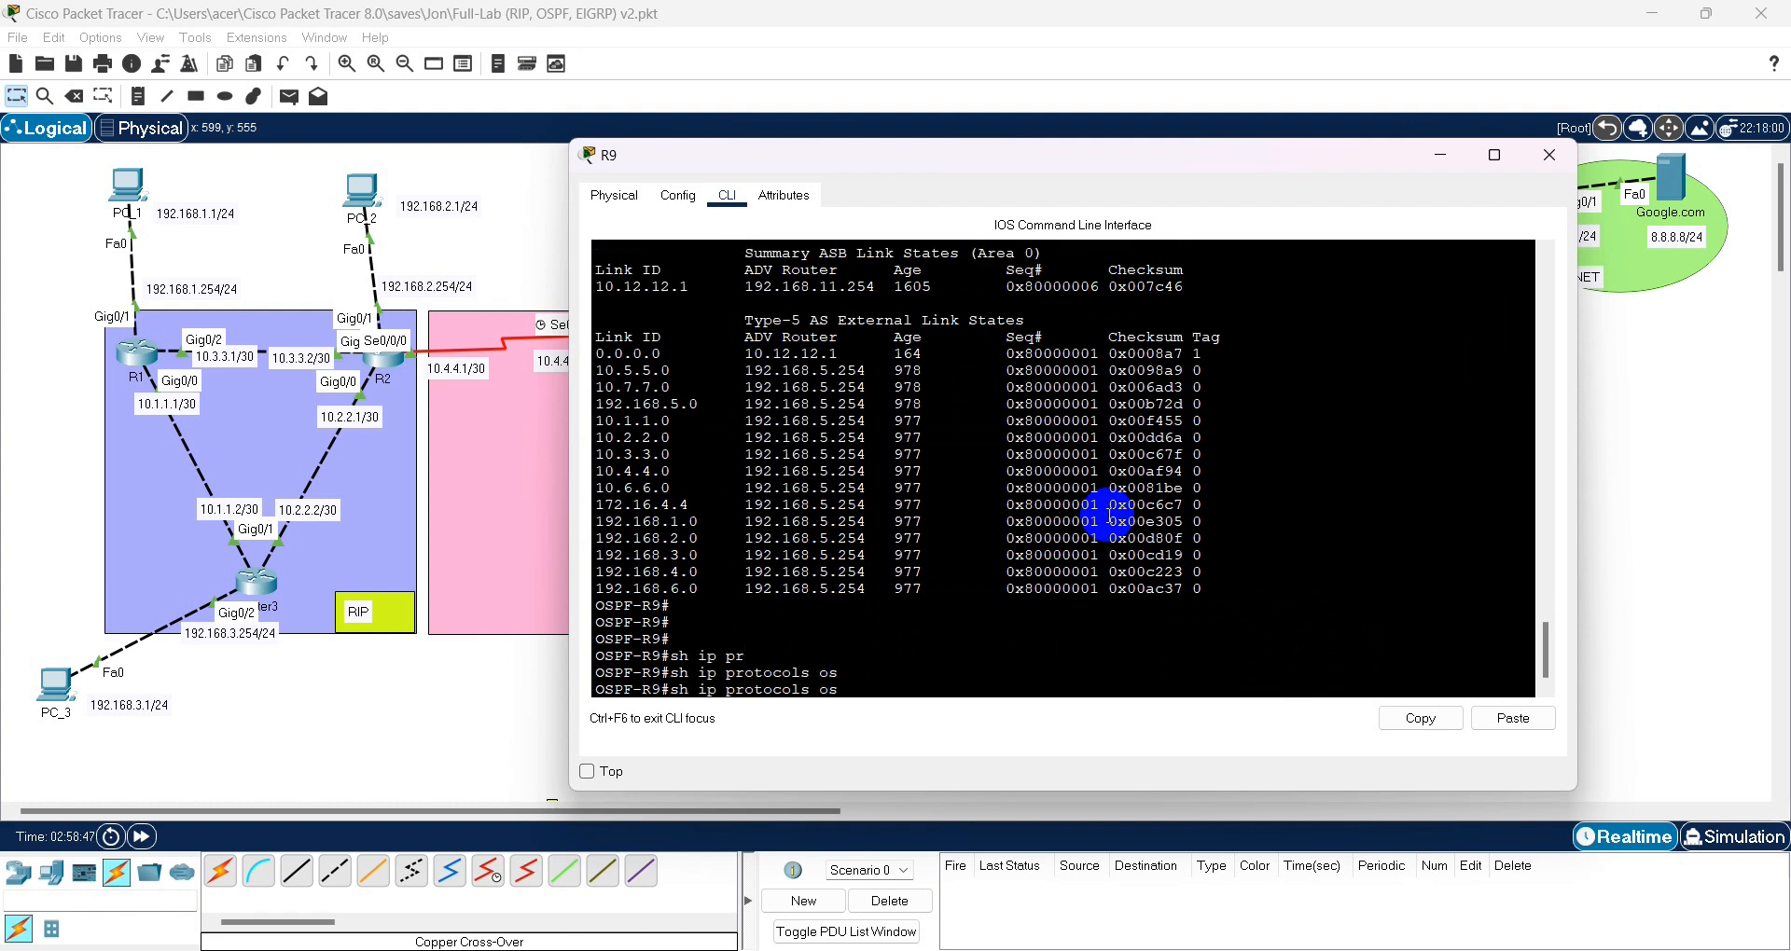
key(Return)
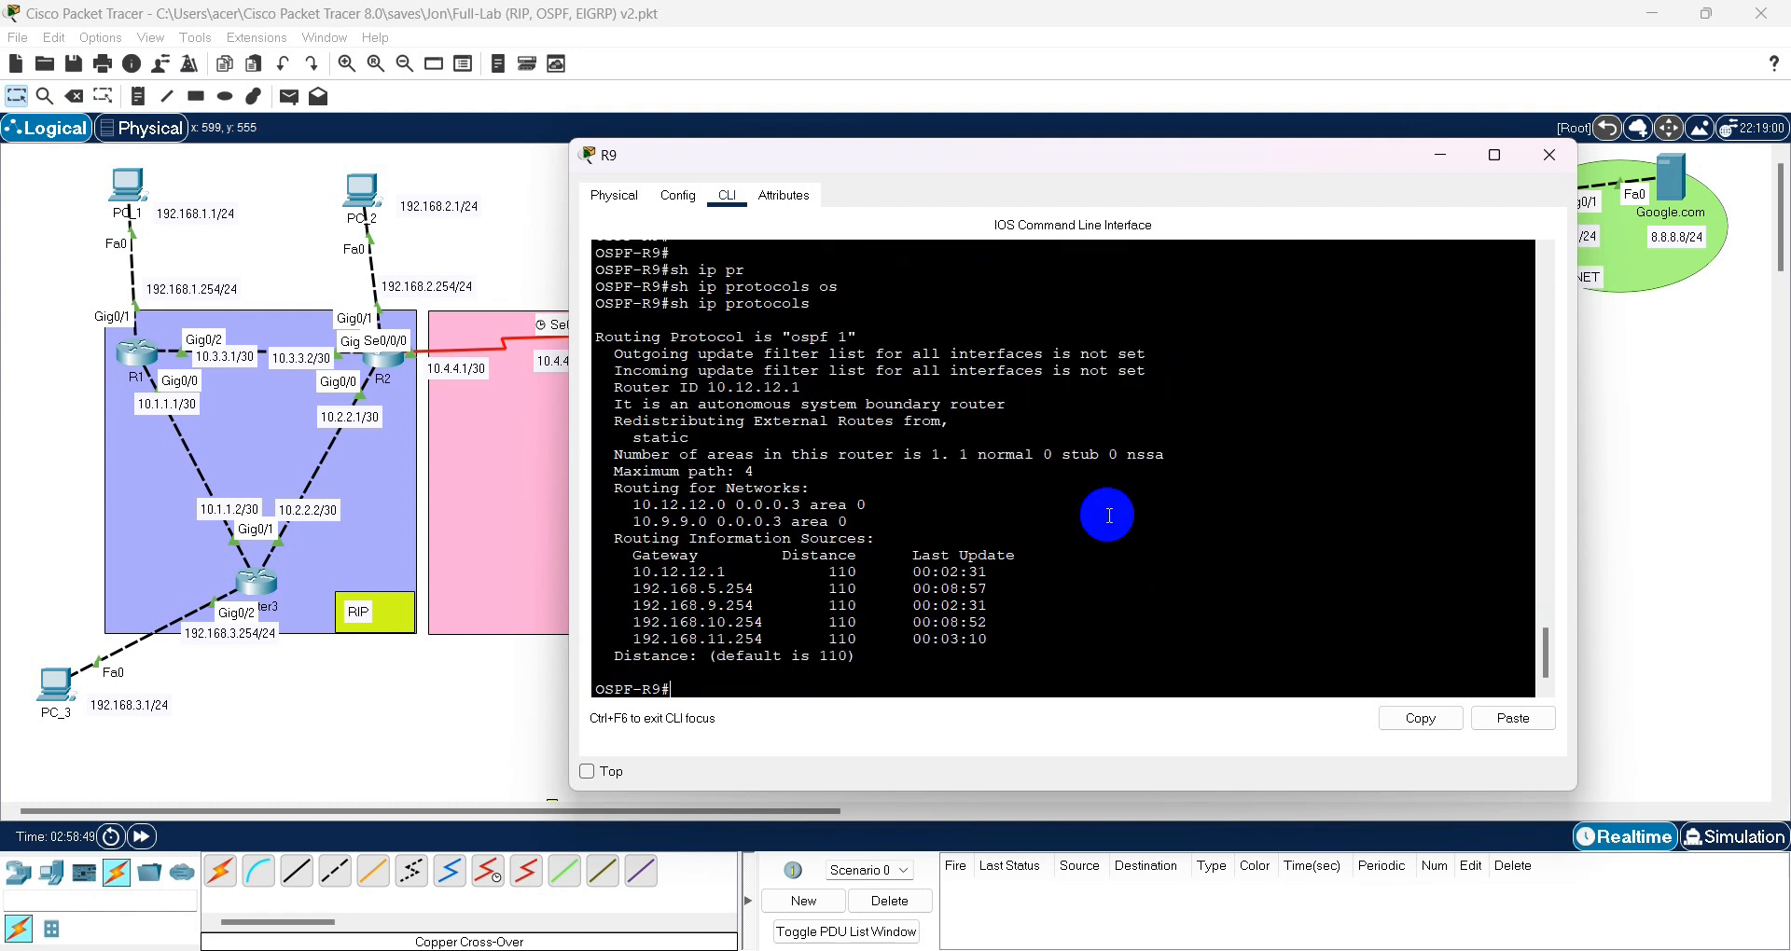
- List the available sh ip ospf options on R9 and display its OSPF interface details with sh ip ospf interface
drag(611, 337, 661, 356)
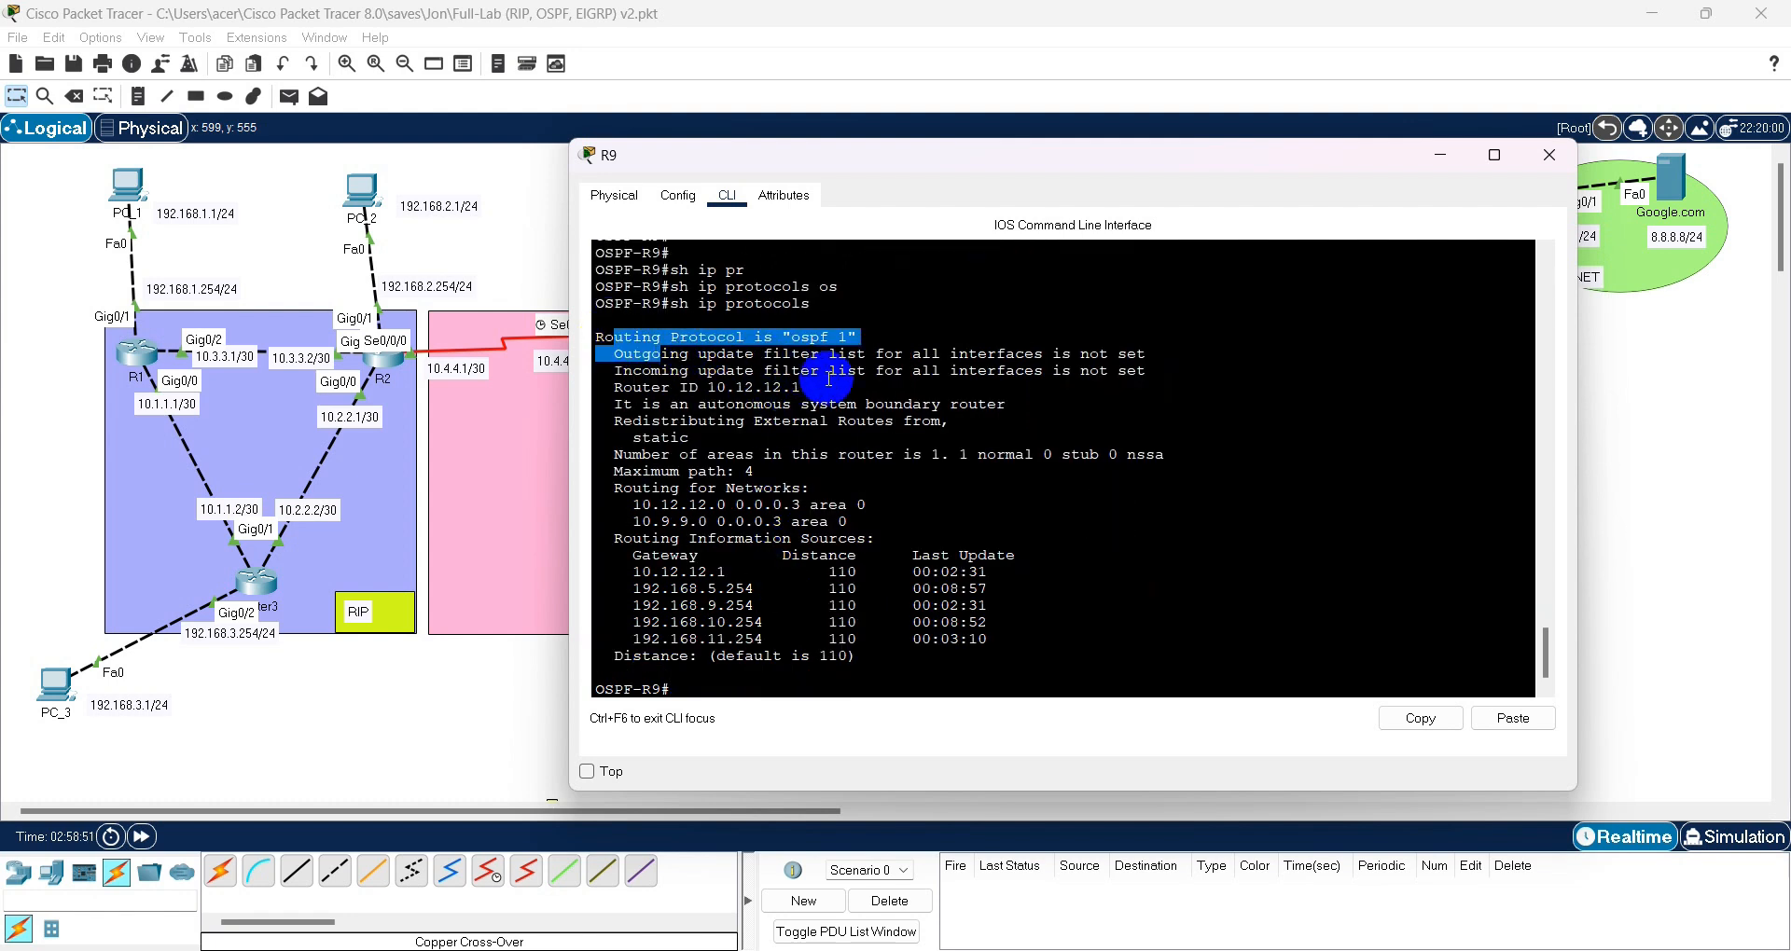
click(857, 462)
key(Return)
key(Return)
text(sh ip os)
key(Tab)
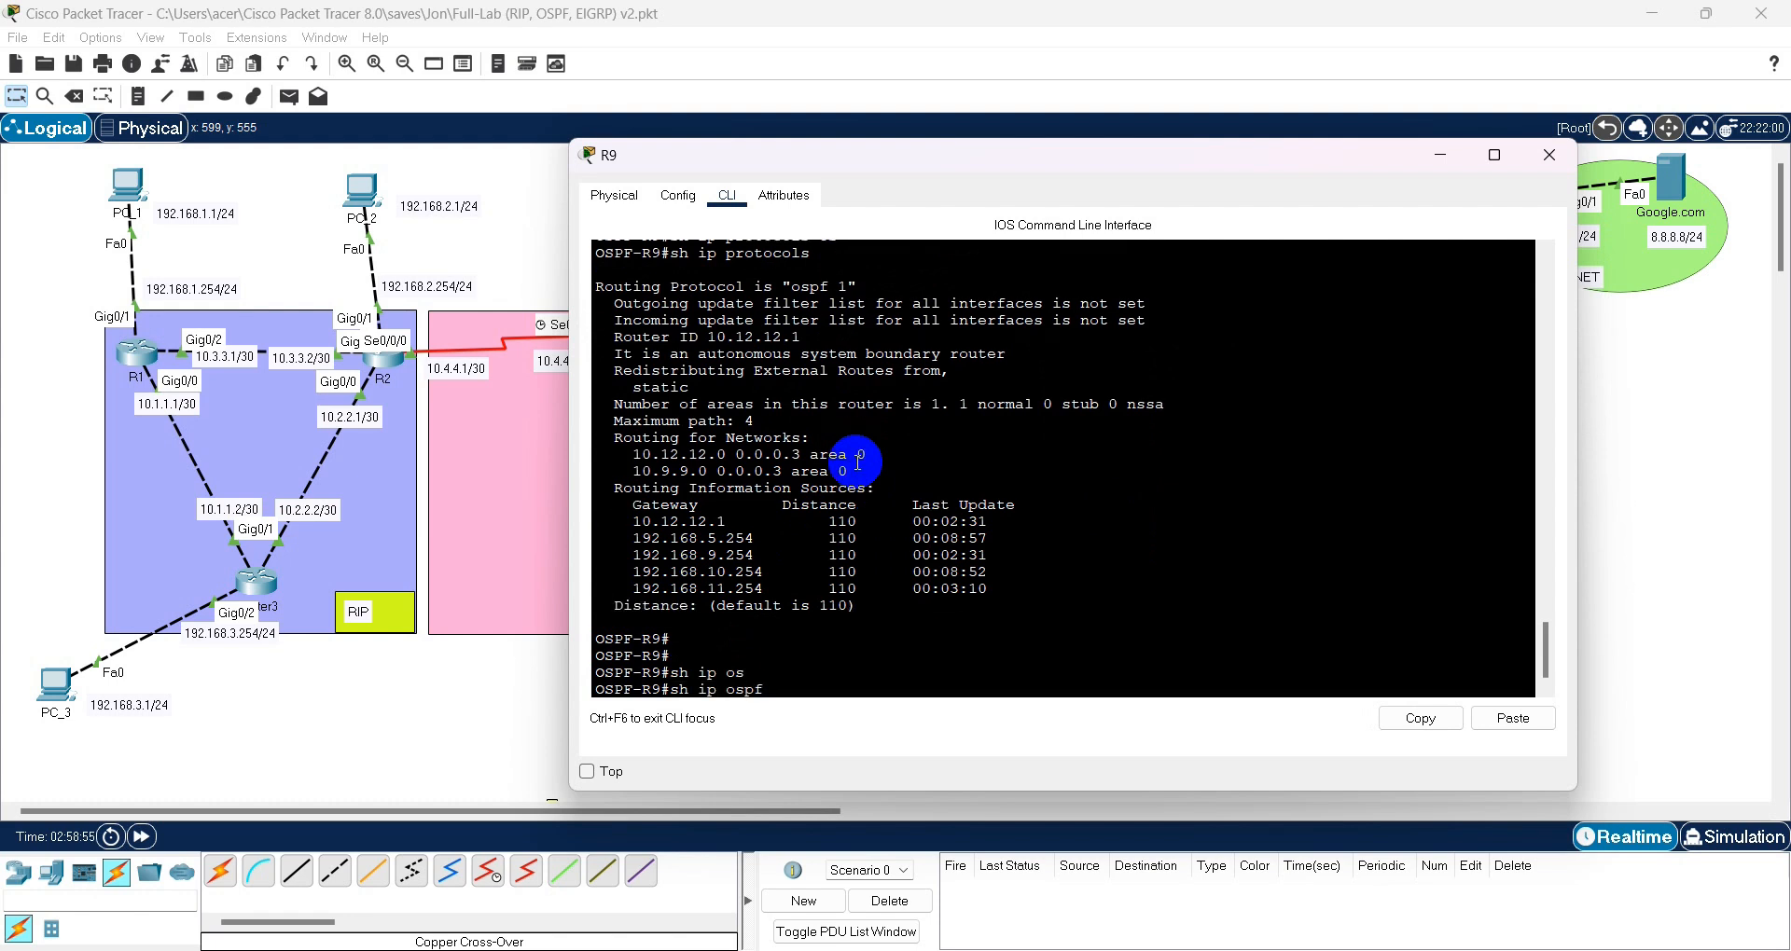
text(?)
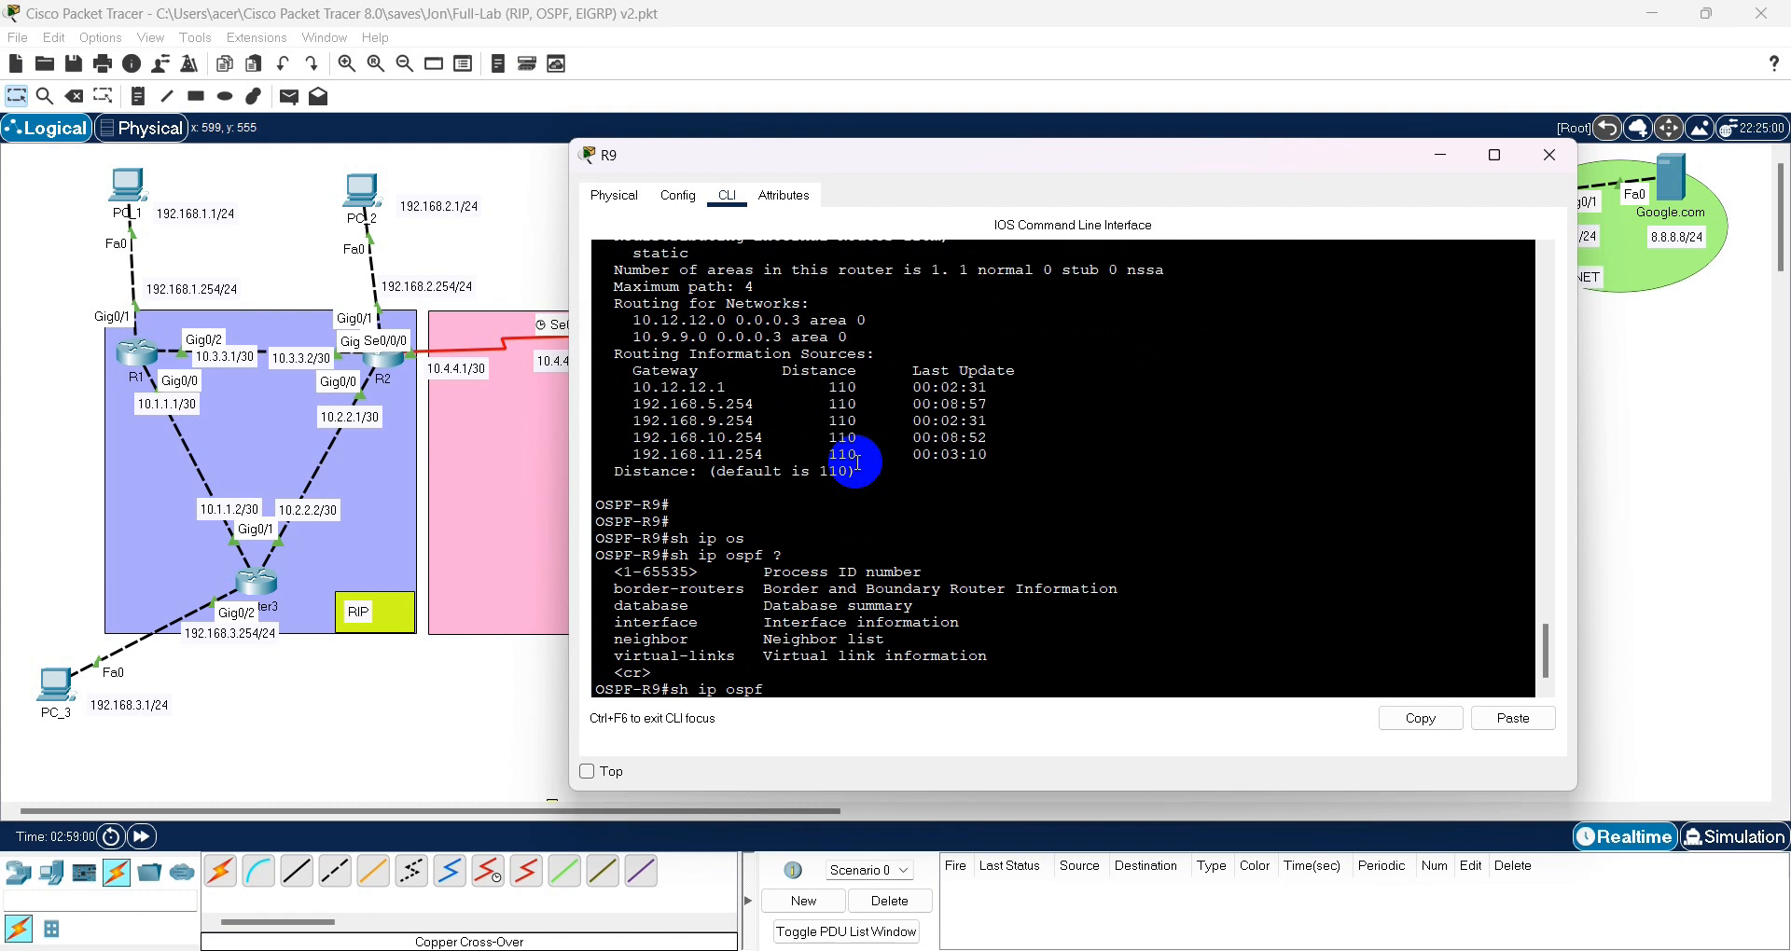
text(in)
key(Tab)
text(?)
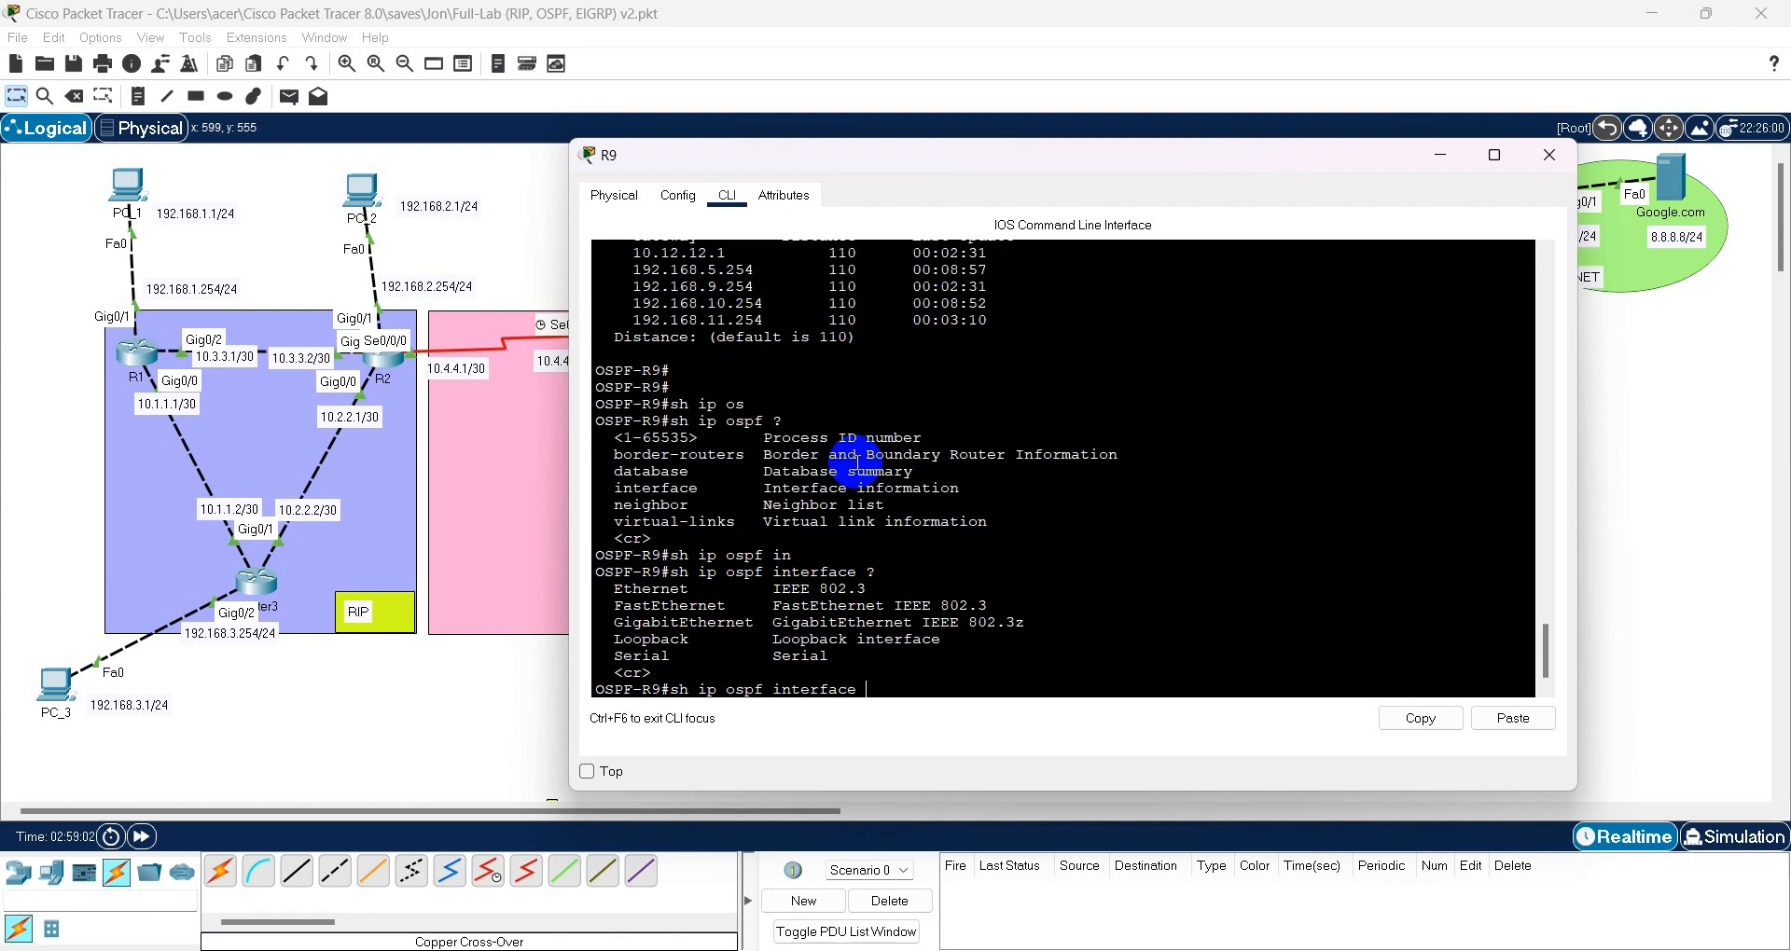
key(Return)
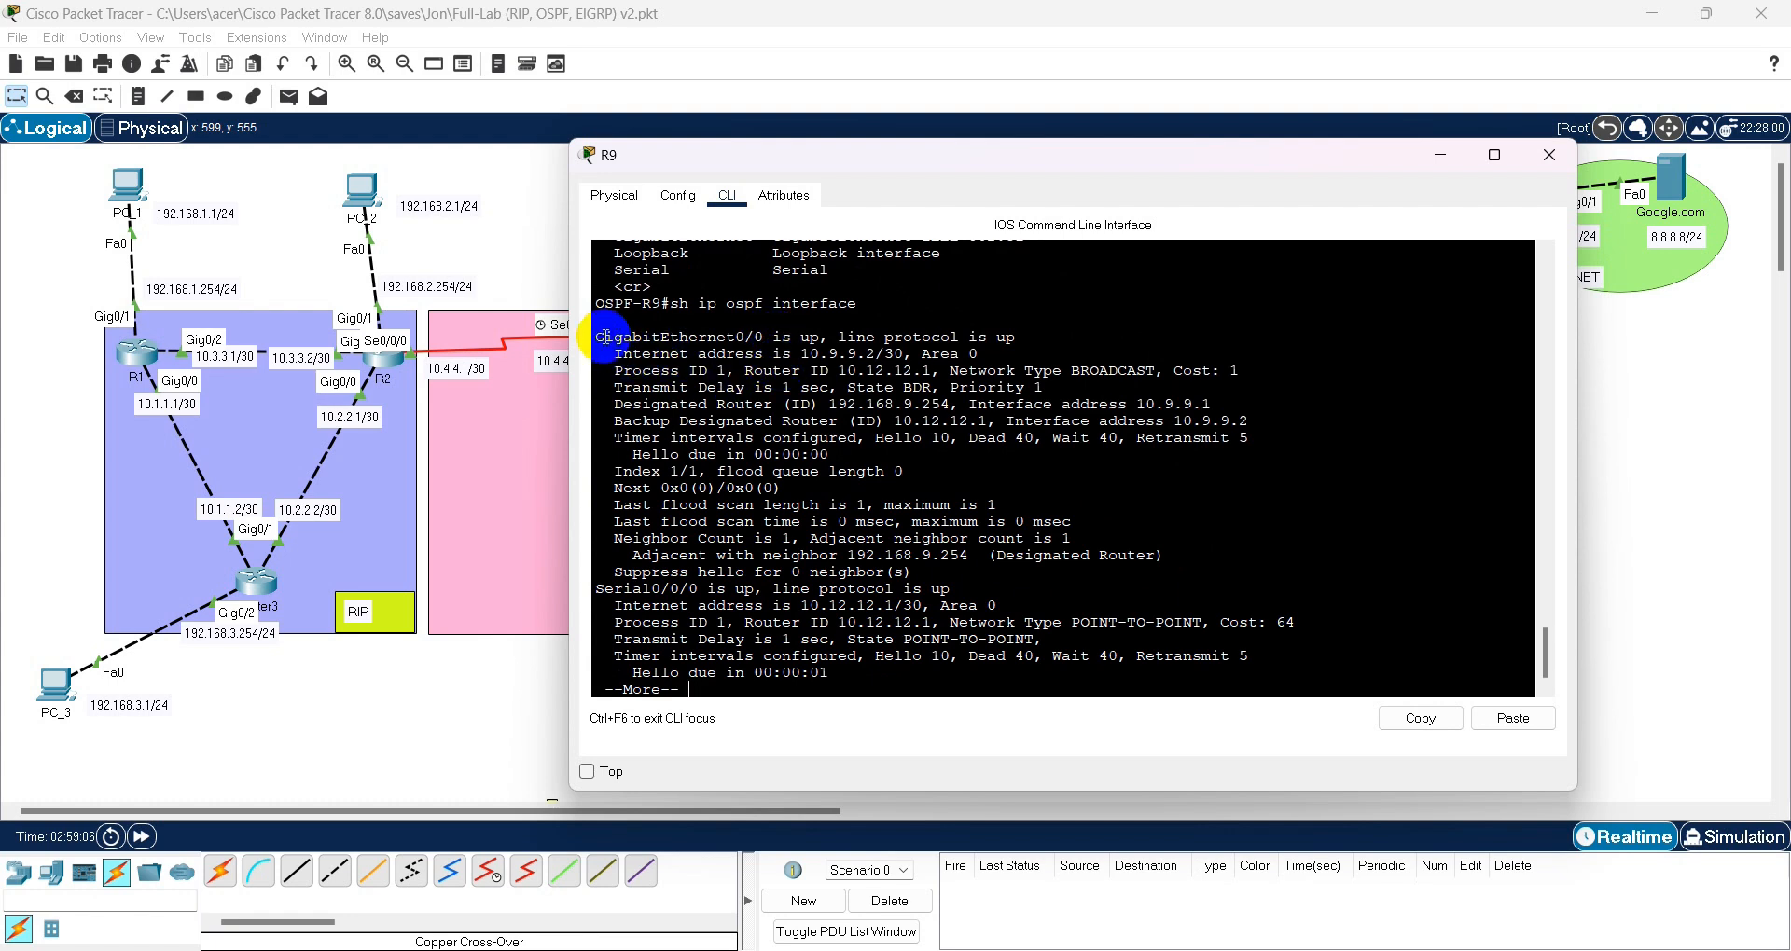
- Examine GigabitEthernet0/0's OSPF network type, cost and designated router addresses on R9, and close the router's window
triple_click(688, 303)
click(839, 337)
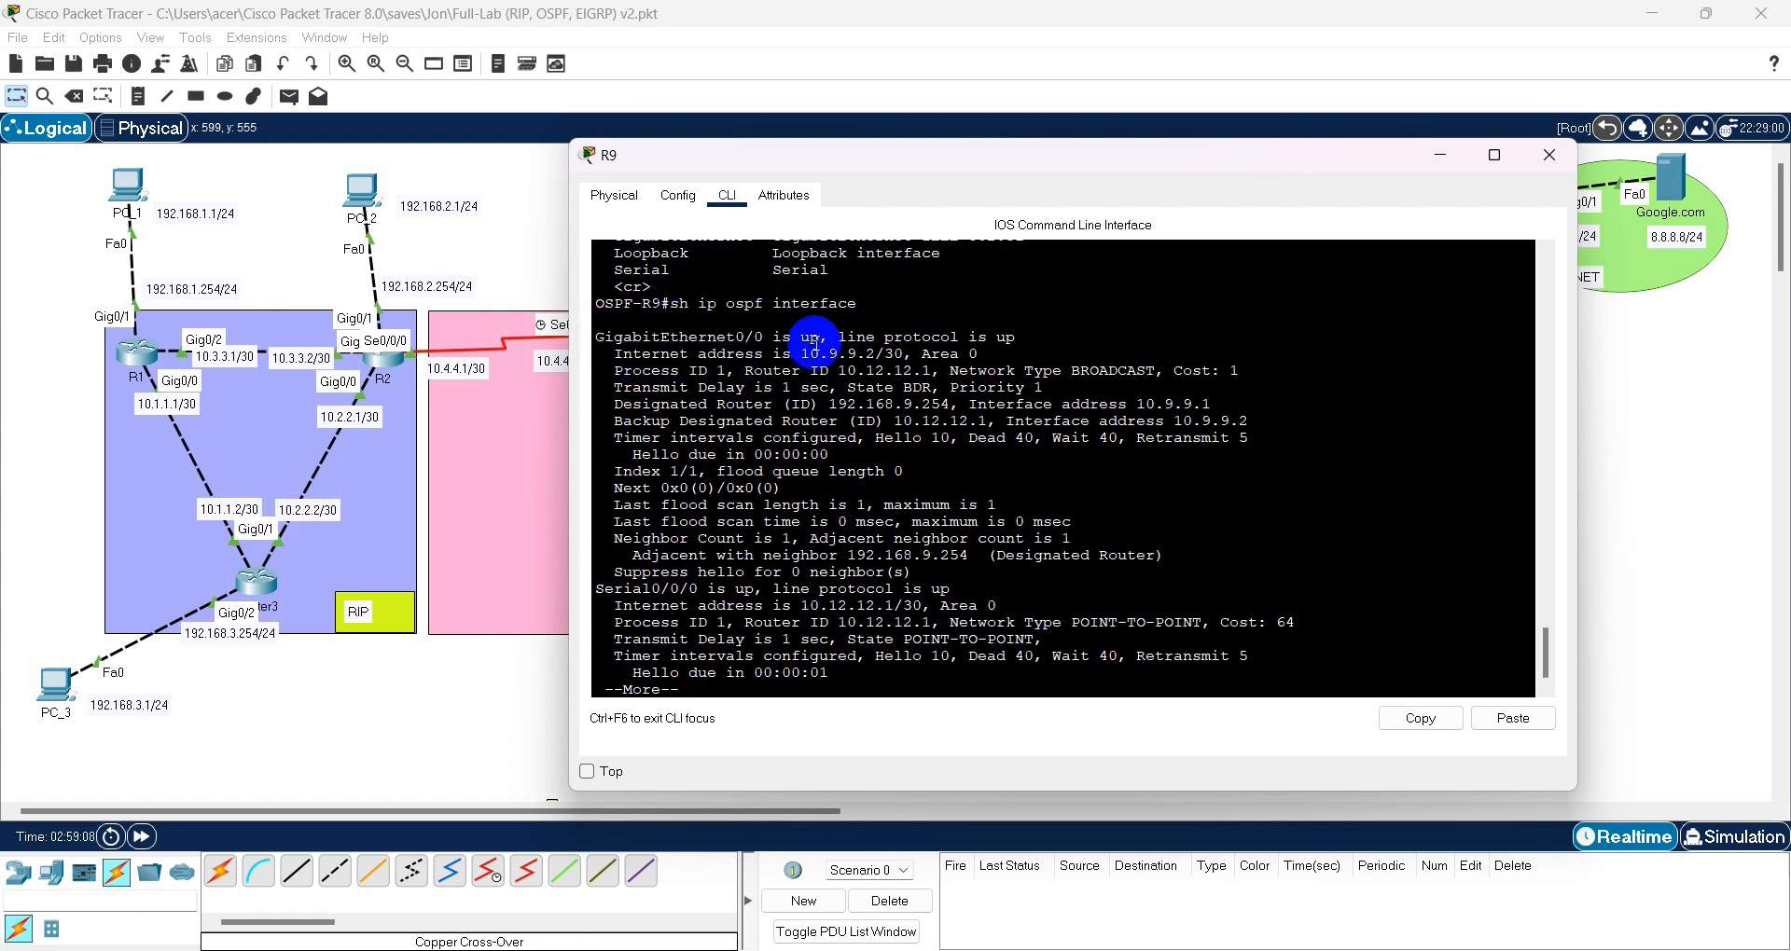
drag(753, 371, 958, 371)
drag(1069, 371, 1217, 408)
click(1213, 420)
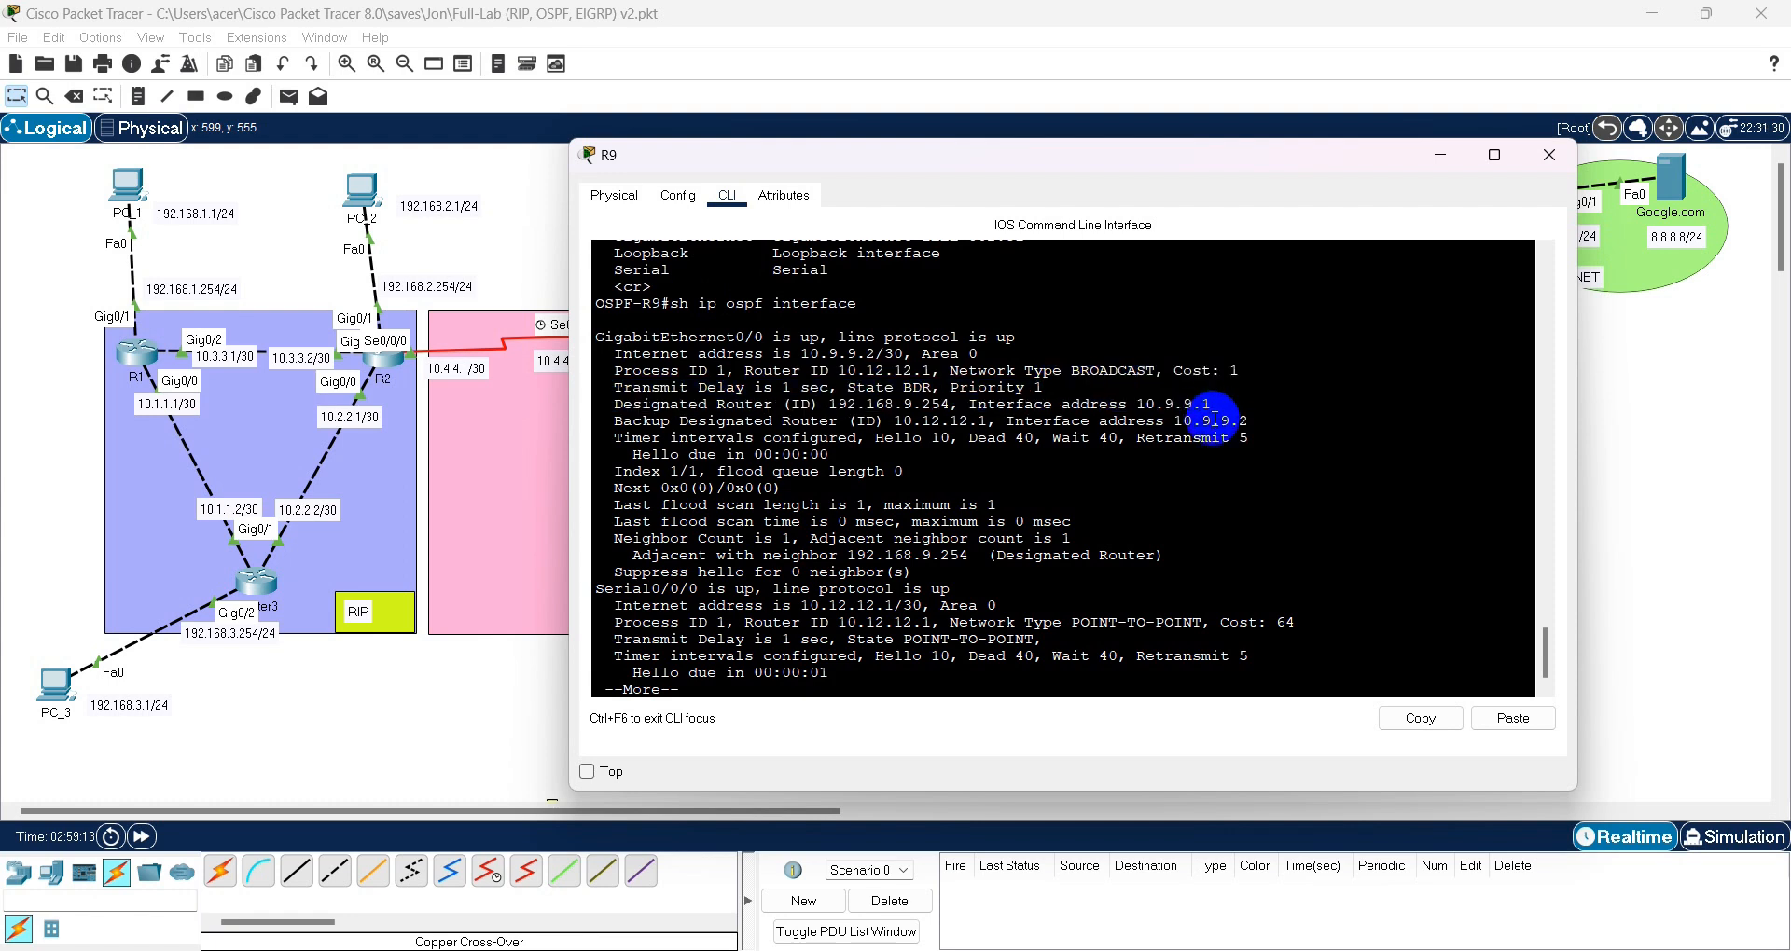
click(1547, 155)
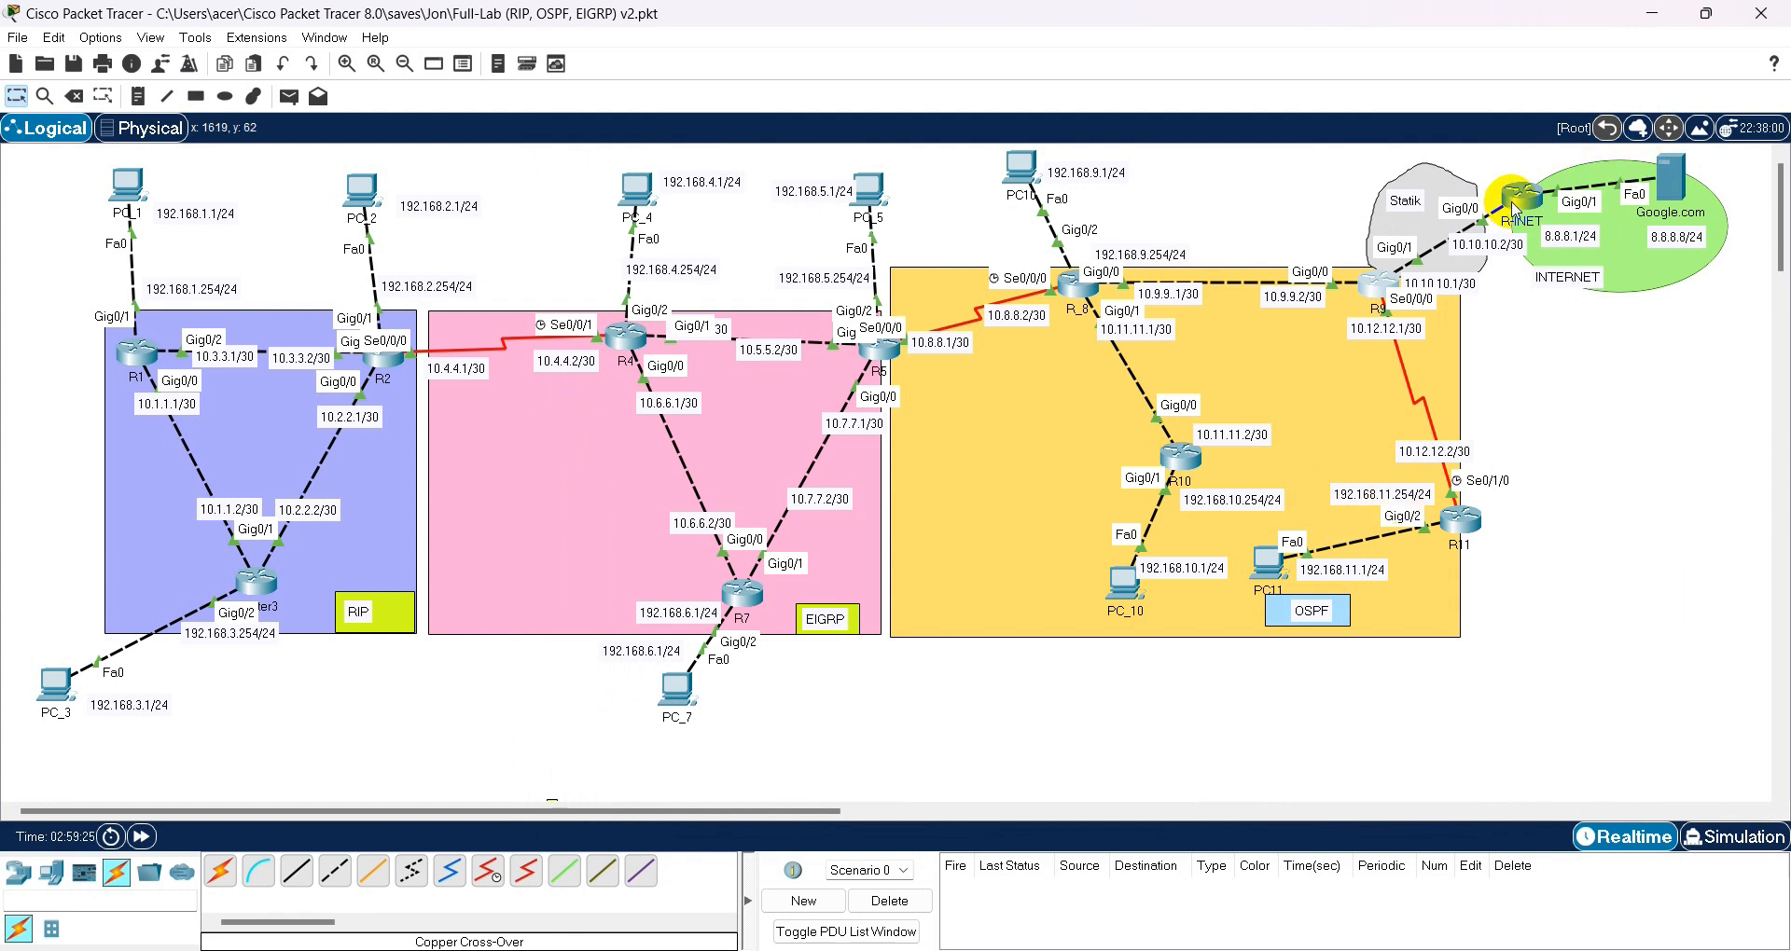
- Open the R-INET router's command line and bring up its user prompt
mouse_move(1513, 210)
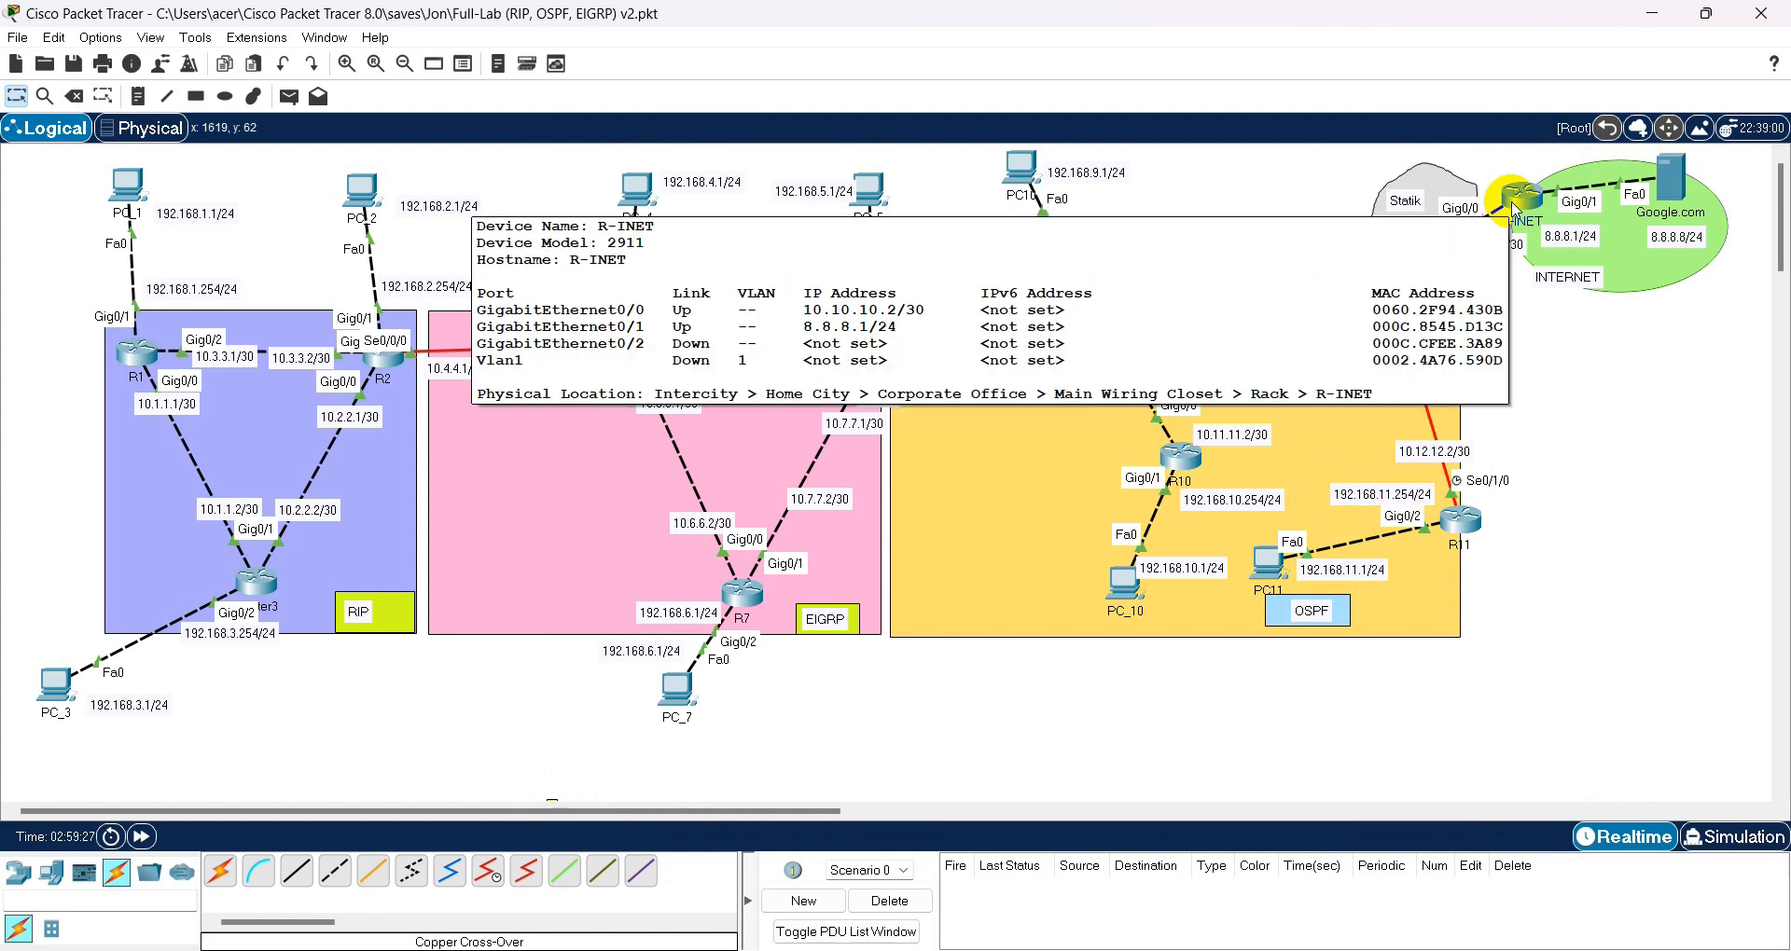
click(1513, 210)
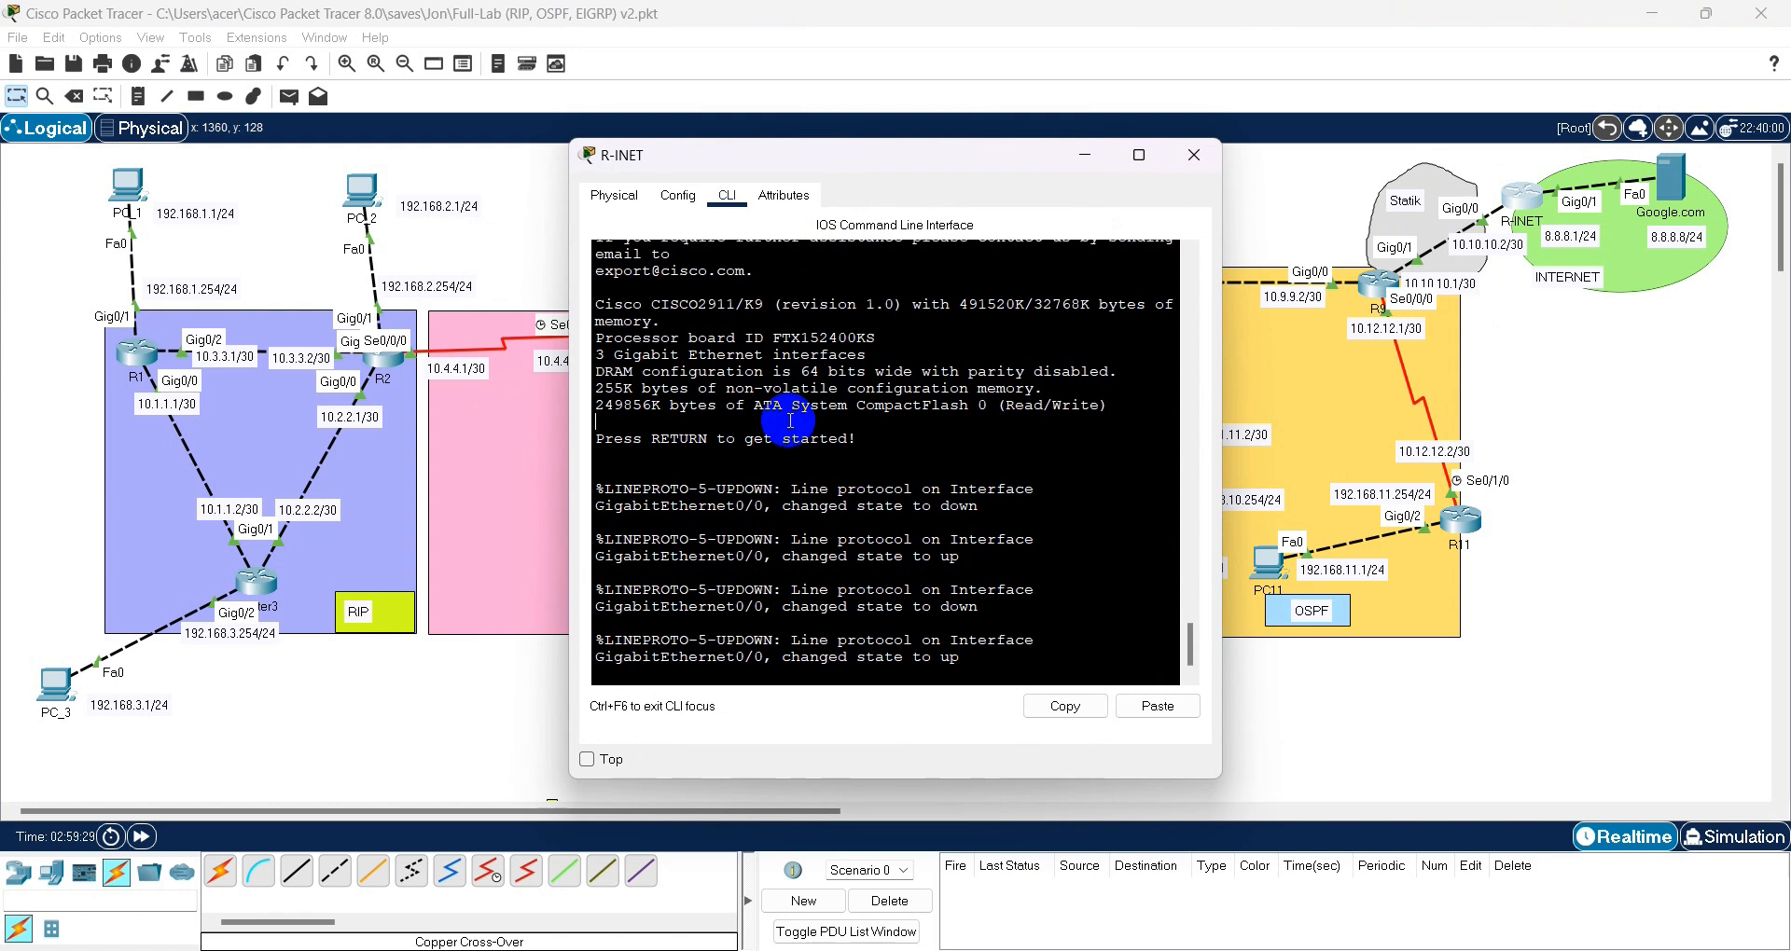
key(Return)
key(Return)
key(Return)
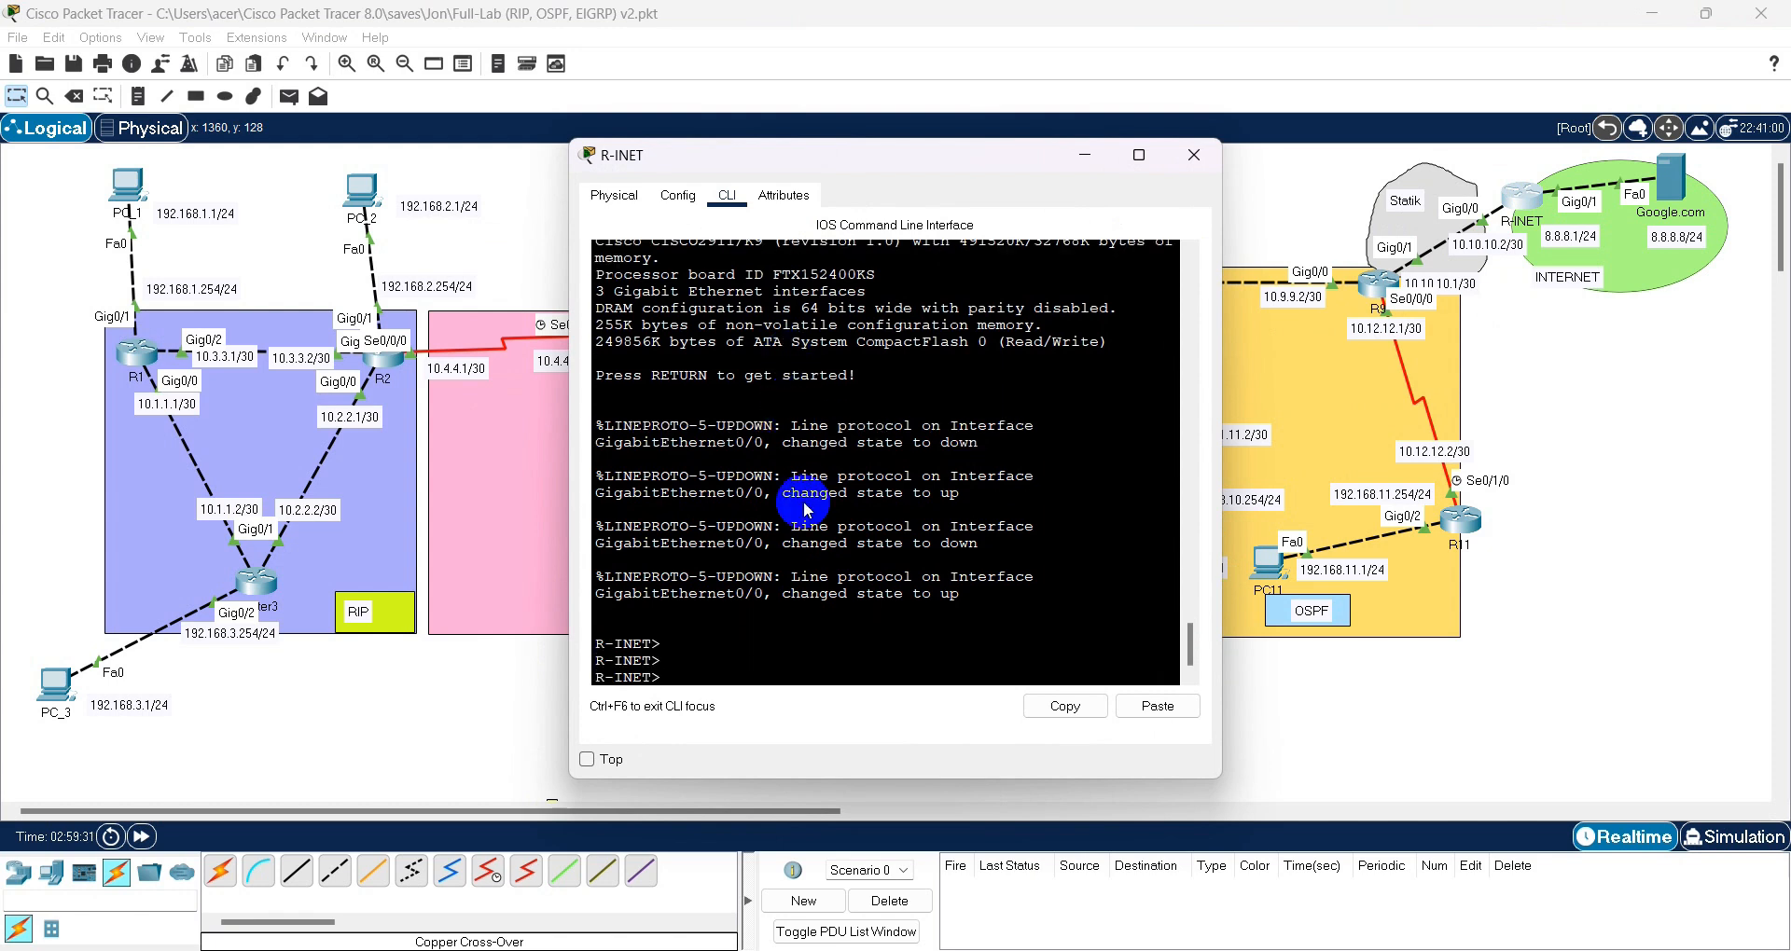
- Switch to Notepad++ and copy the whole R_INET configuration script, covering the hostname and the gi0/0 and gi0/1 addresses
click(1181, 925)
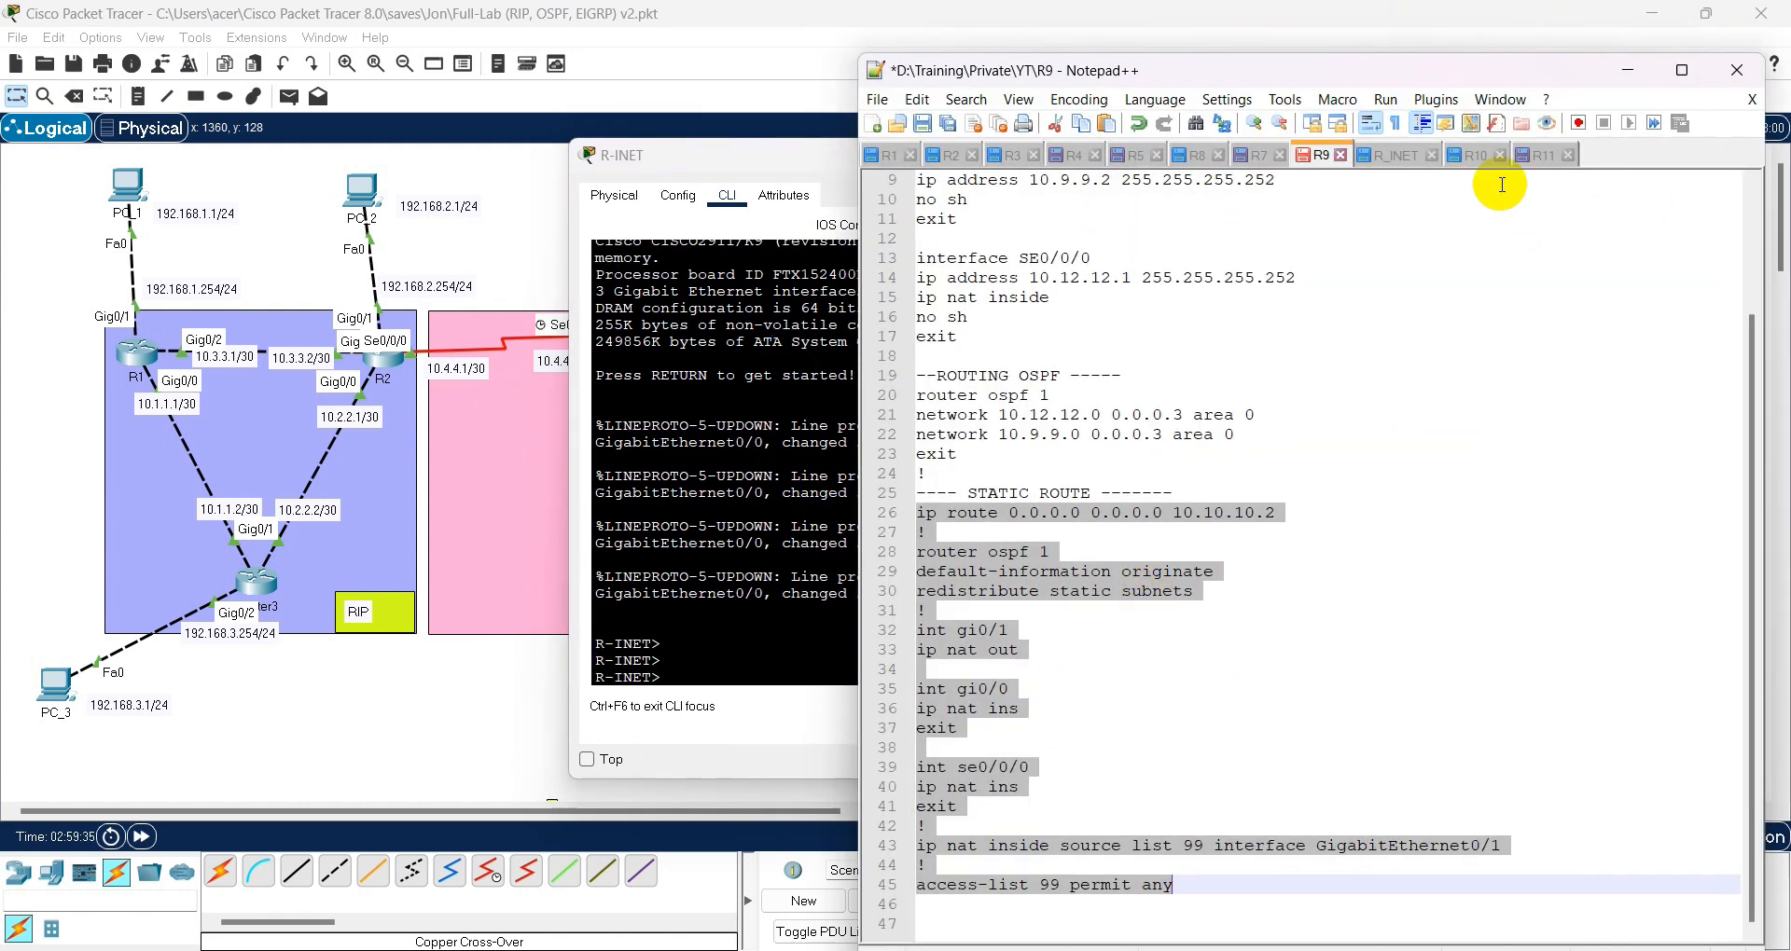
click(1390, 157)
drag(965, 392, 842, 179)
right_click(961, 207)
click(989, 245)
- Apply the copied script on R-INET in privileged mode, setting gi0/0 to 10.10.10.2/30 and gi0/1 to 8.8.8.1/24, save with wr, and minimize Notepad++
click(710, 383)
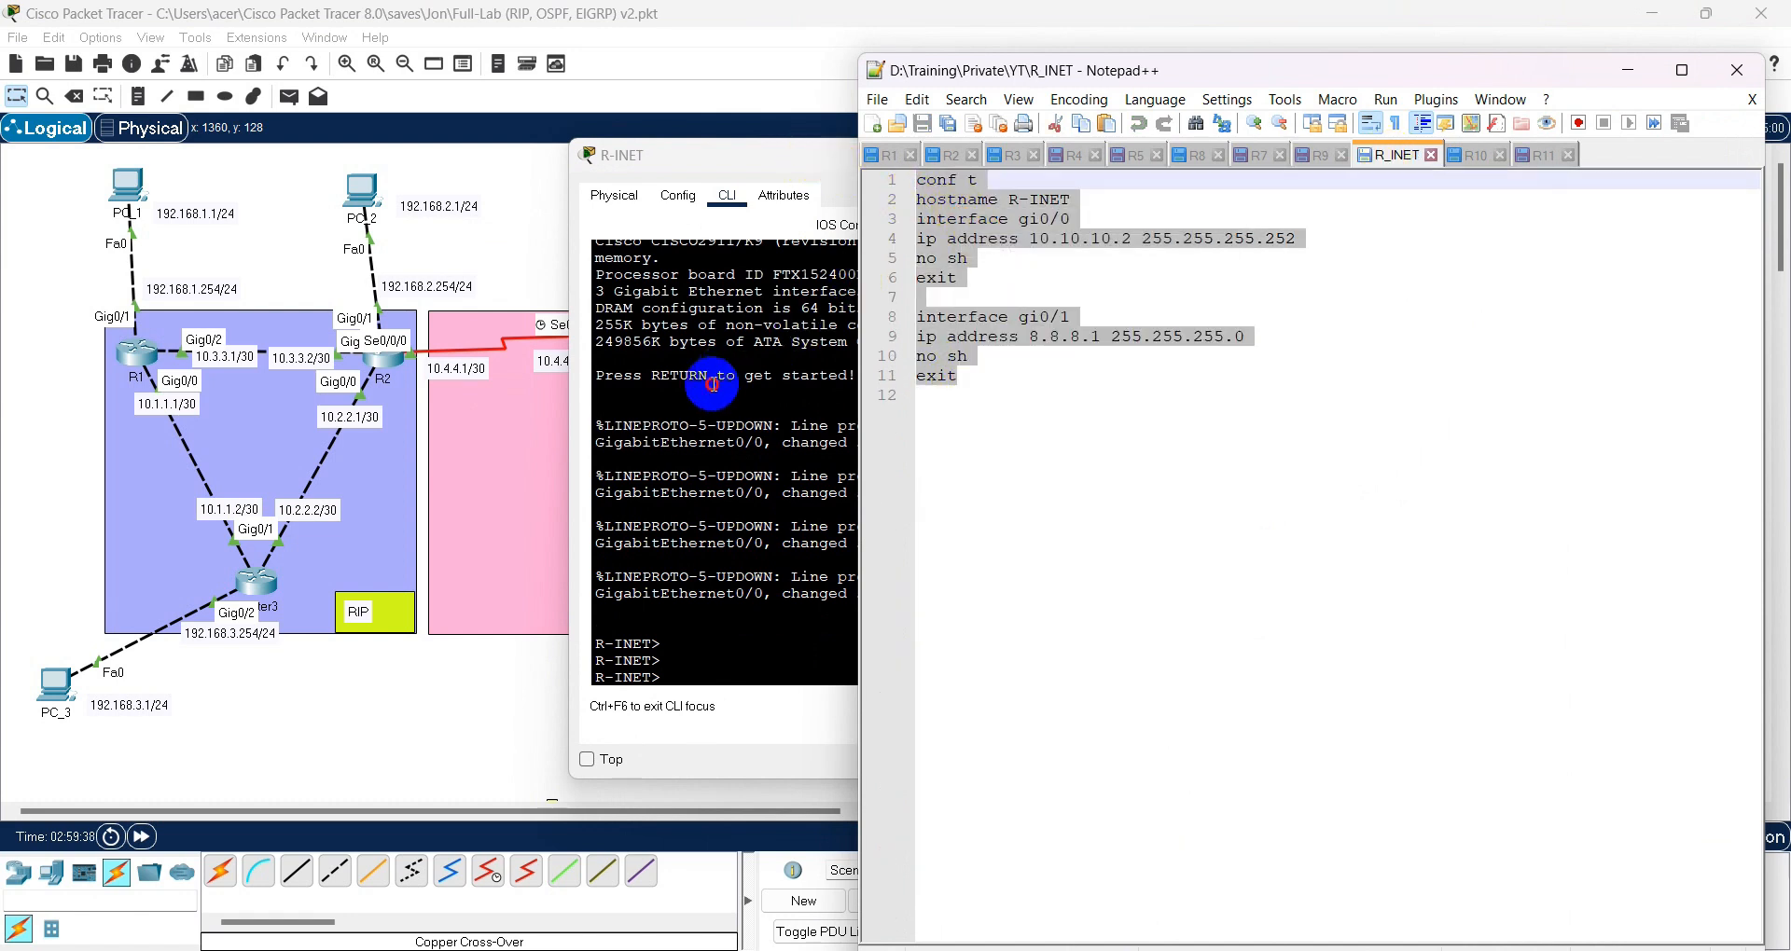
text(ena)
key(Return)
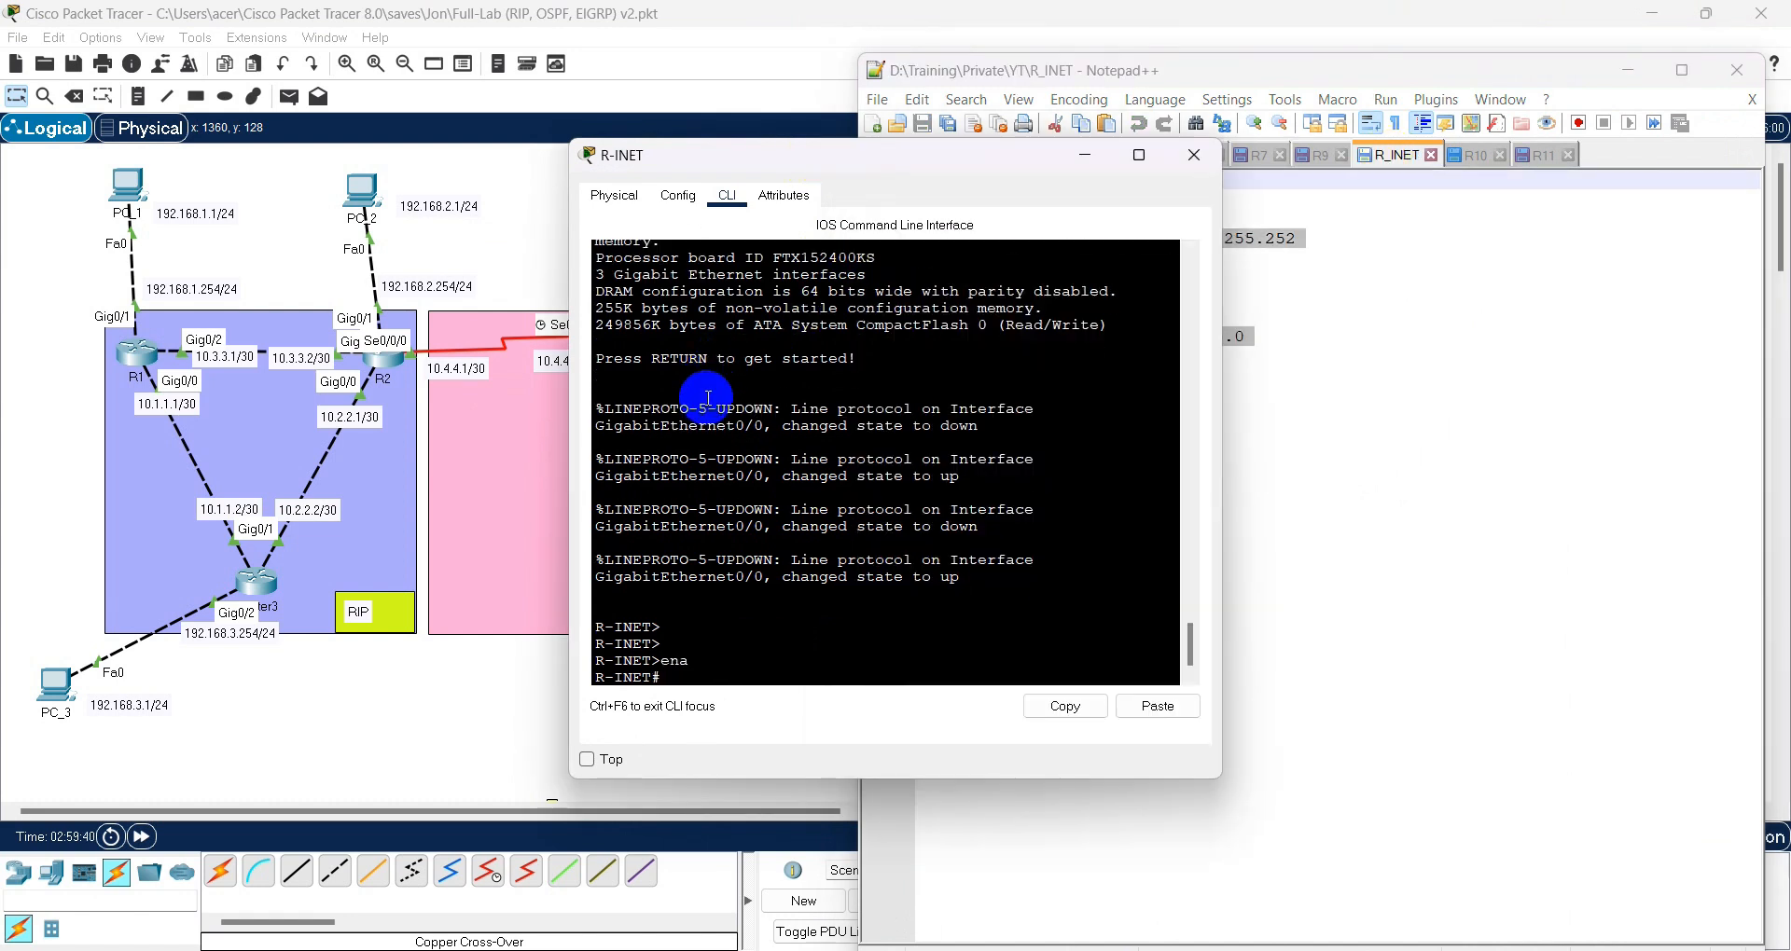
right_click(719, 411)
click(769, 432)
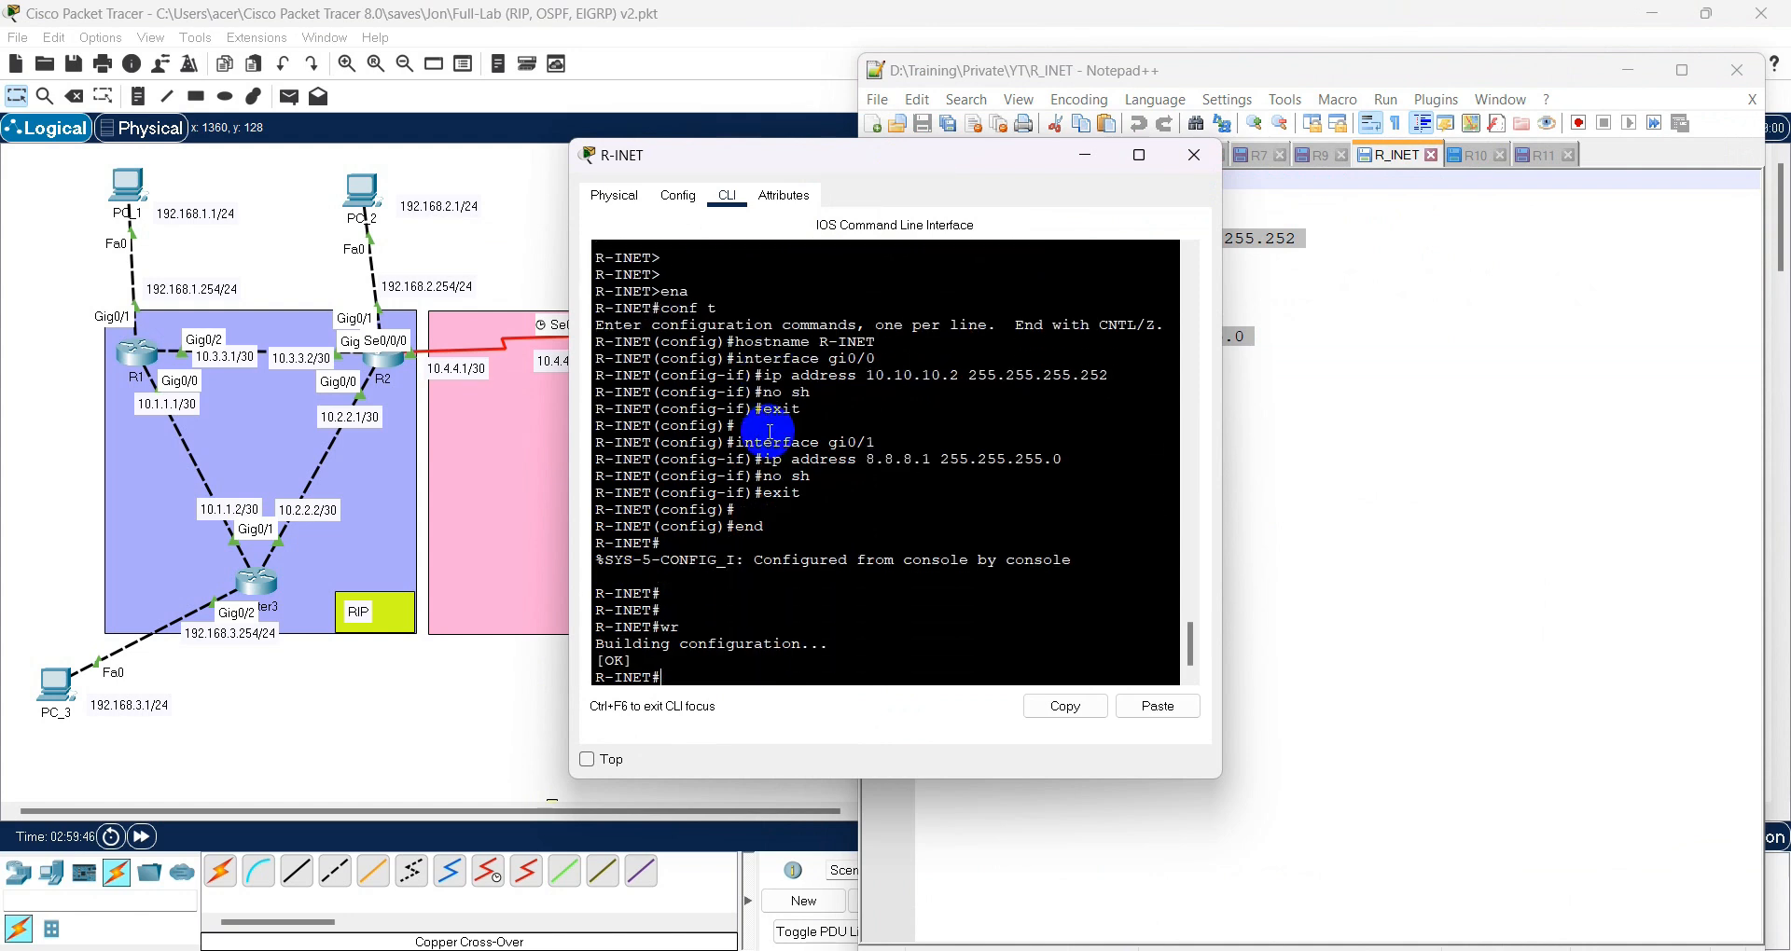
click(1379, 448)
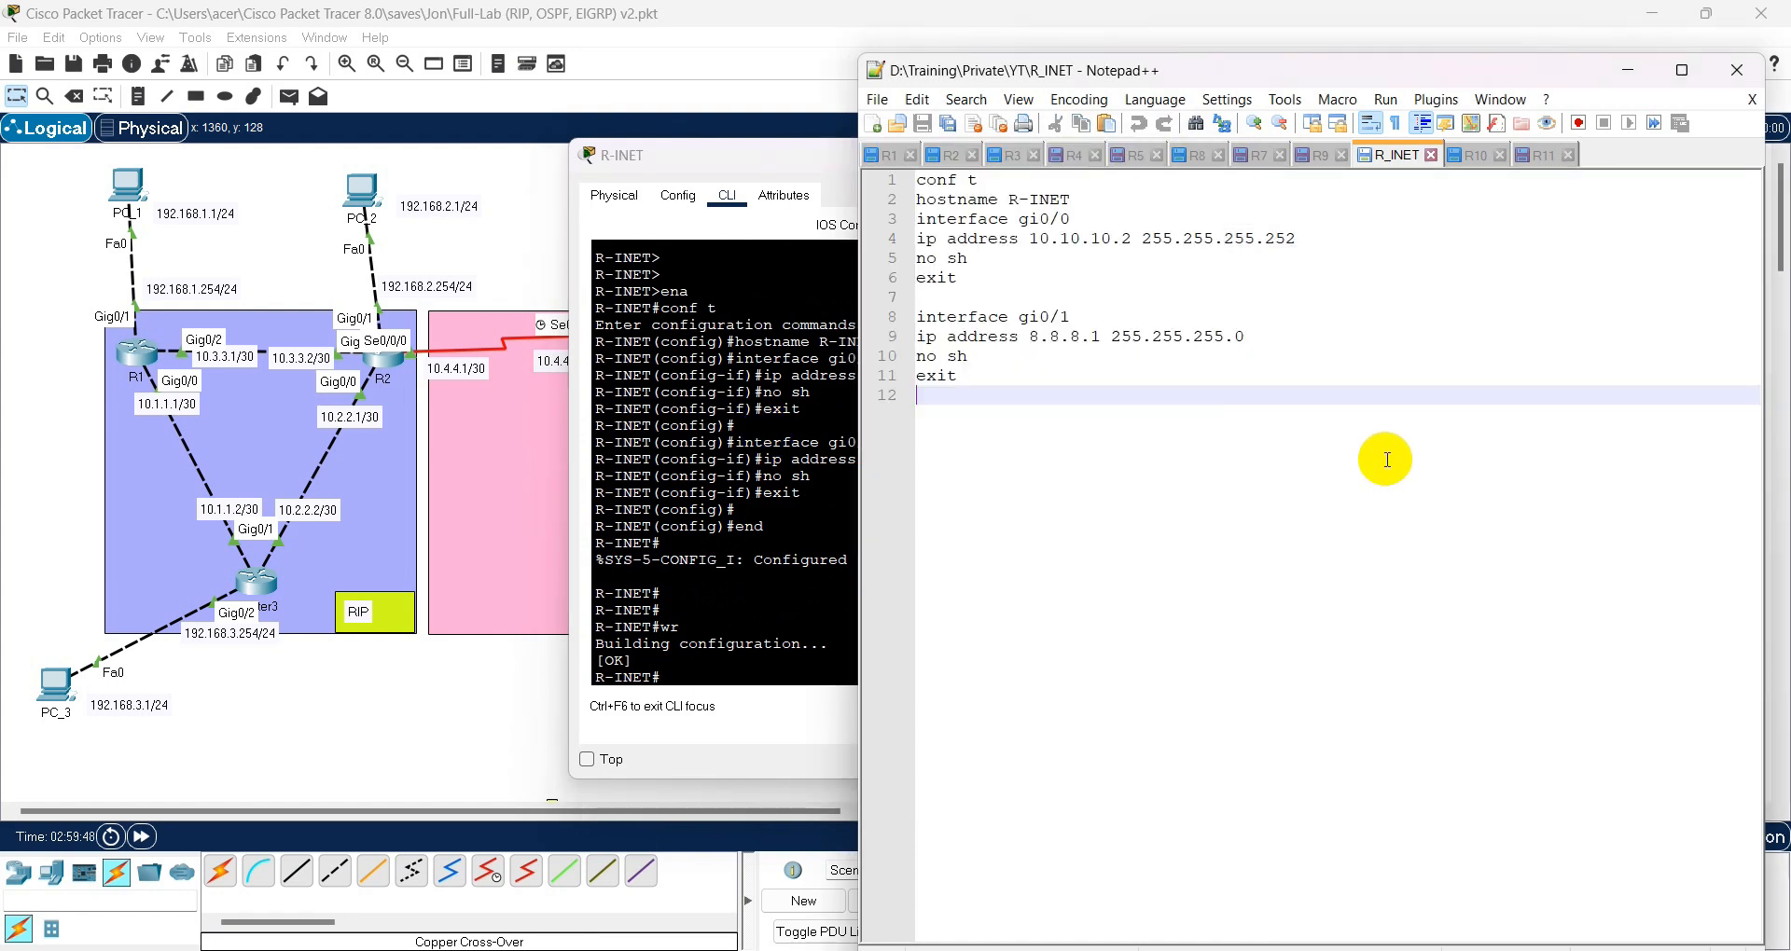
click(1629, 70)
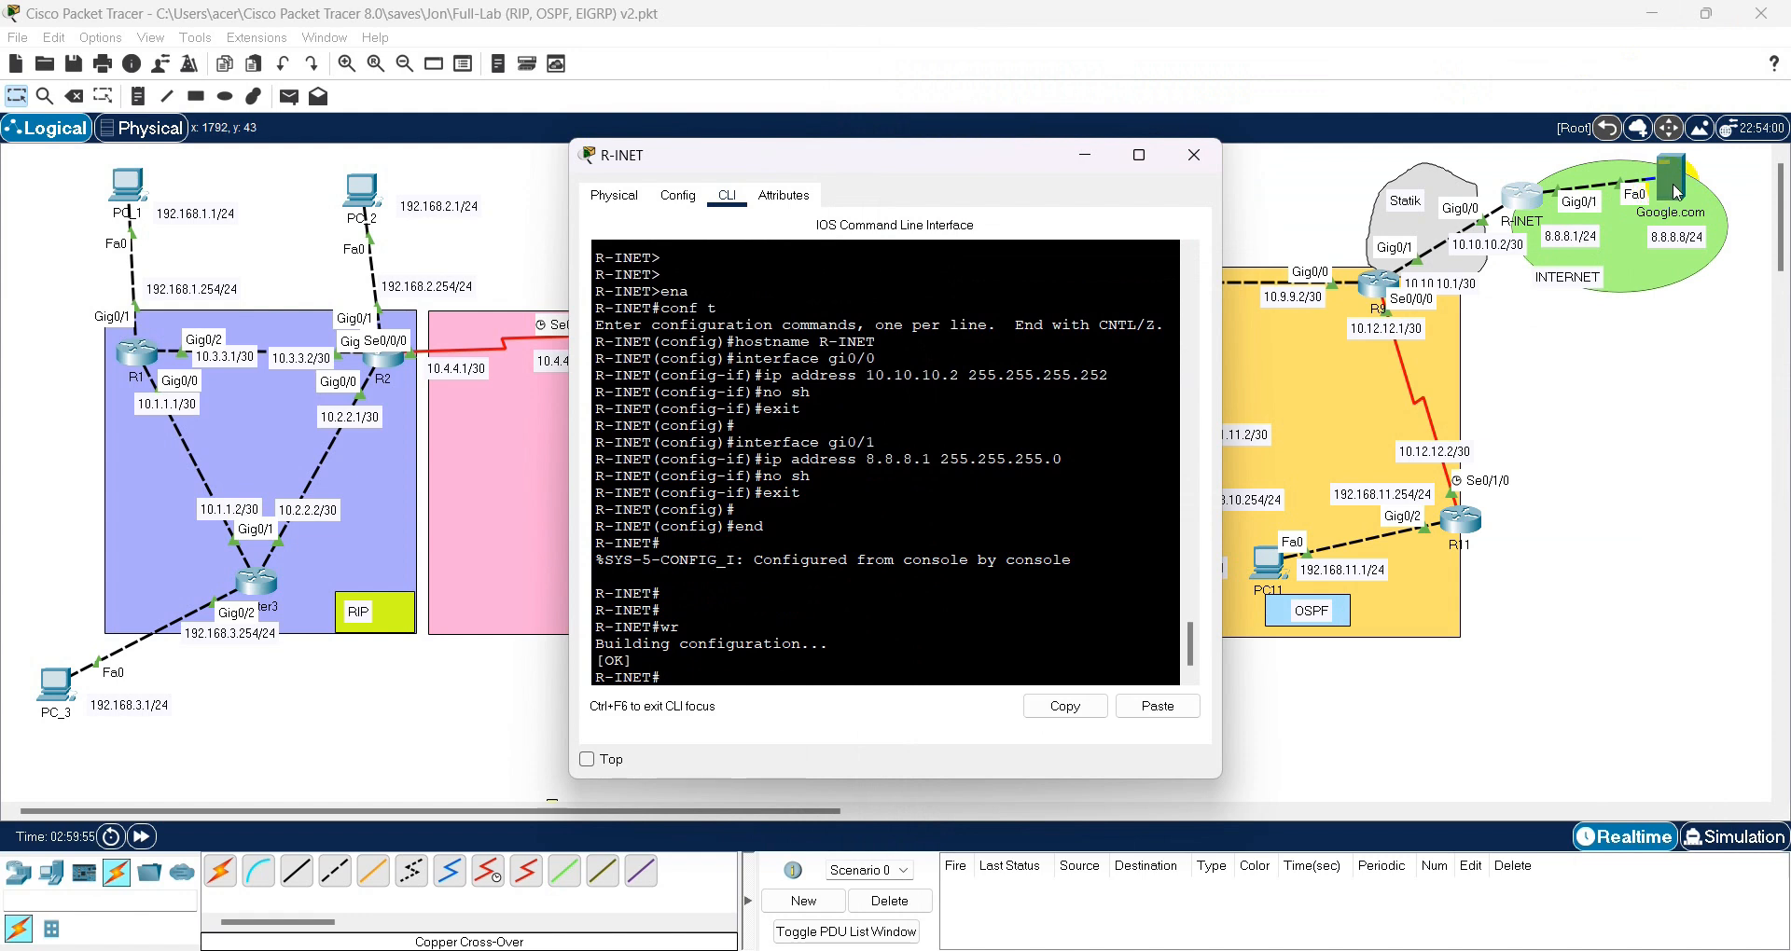
- Check the Google.com server's IPv4 address, default gateway and DNS server, and close its IP configuration
click(1675, 186)
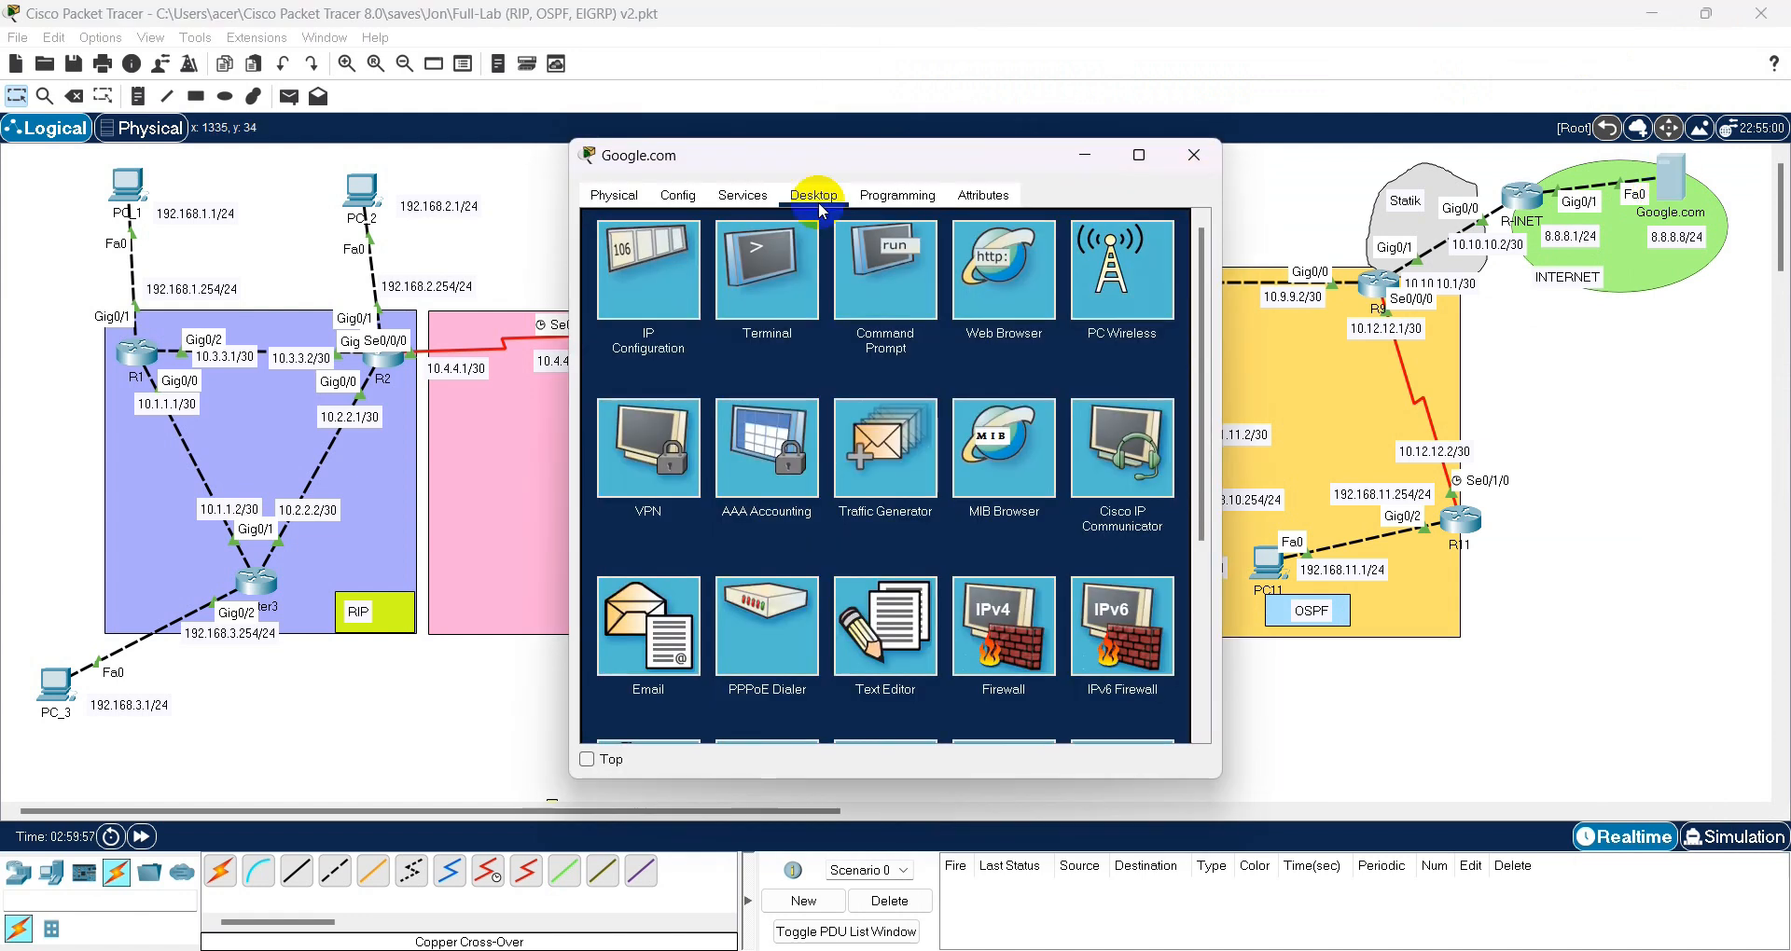
click(659, 281)
drag(868, 301, 767, 318)
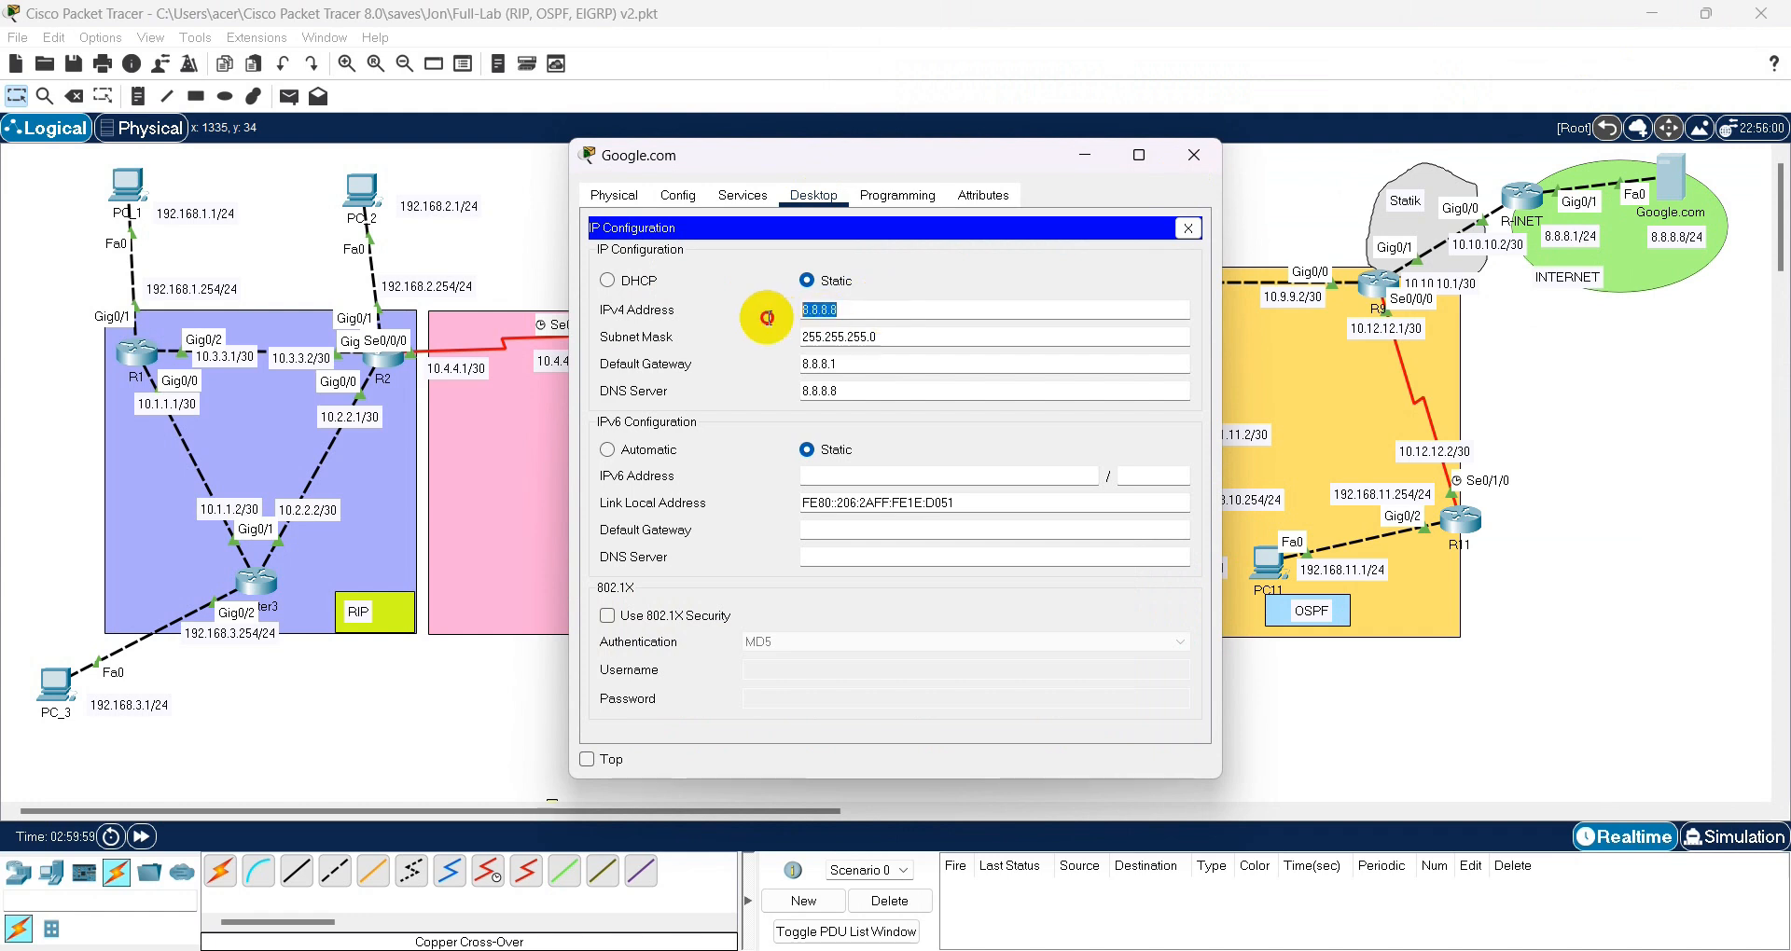
drag(863, 364, 792, 364)
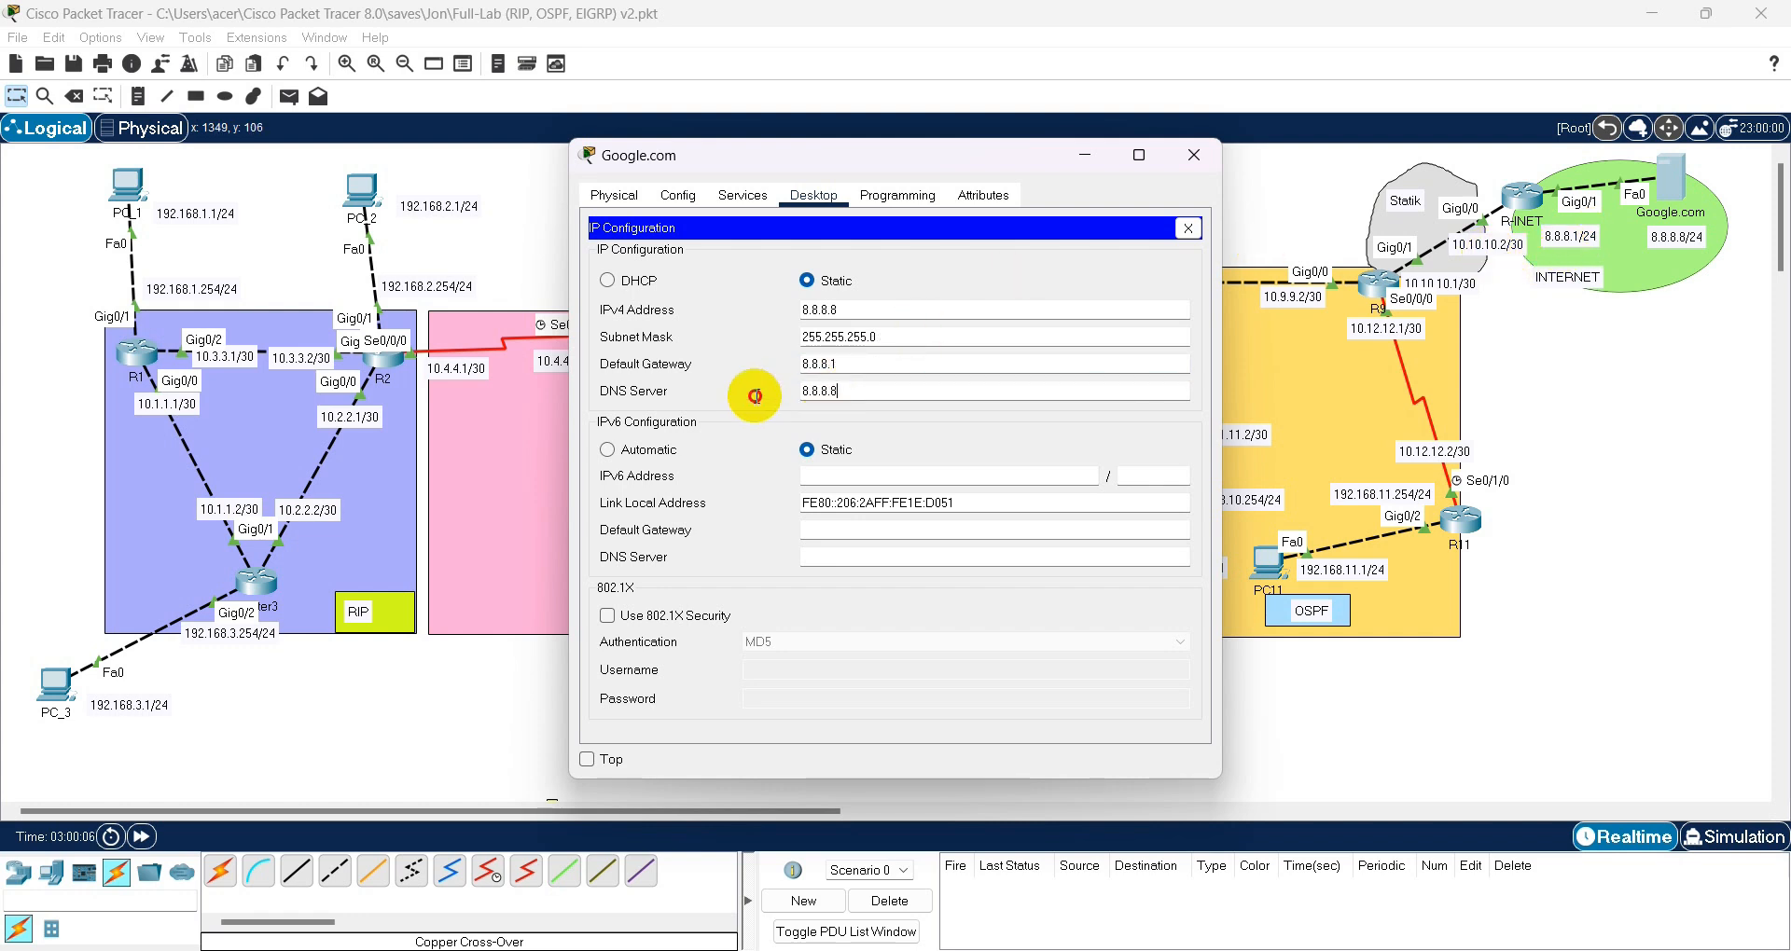
click(1187, 228)
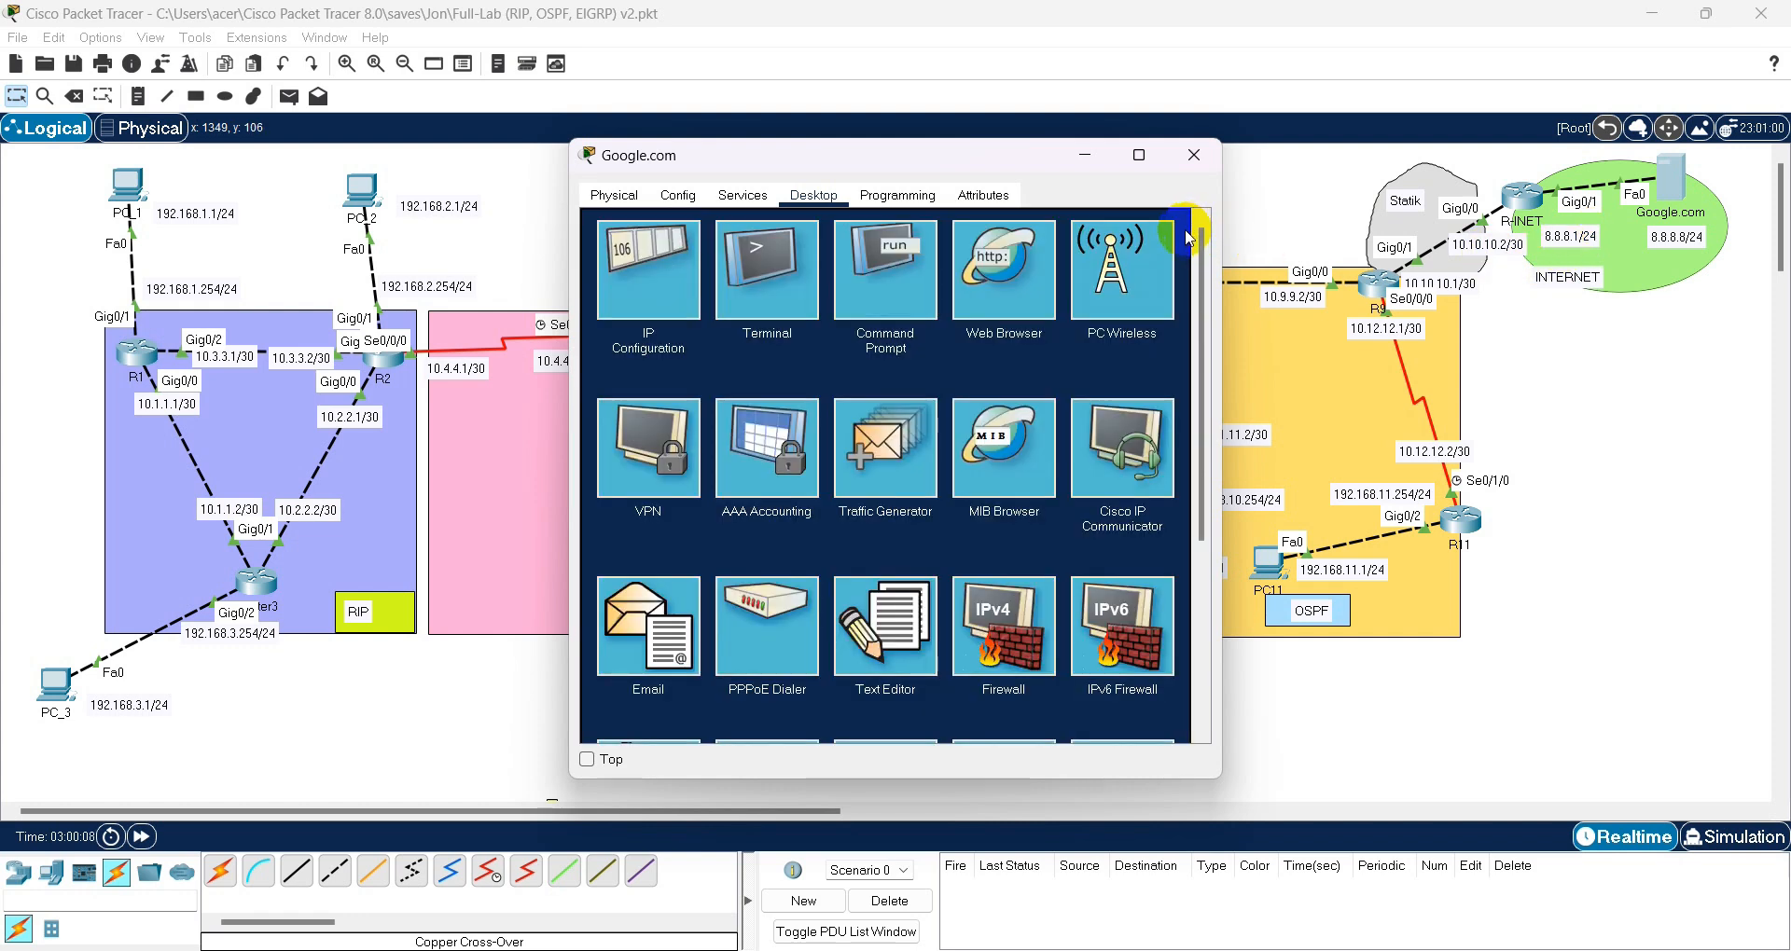
- Open index.html in the Google.com server's HTTP service and save it, overwriting the existing file
click(745, 197)
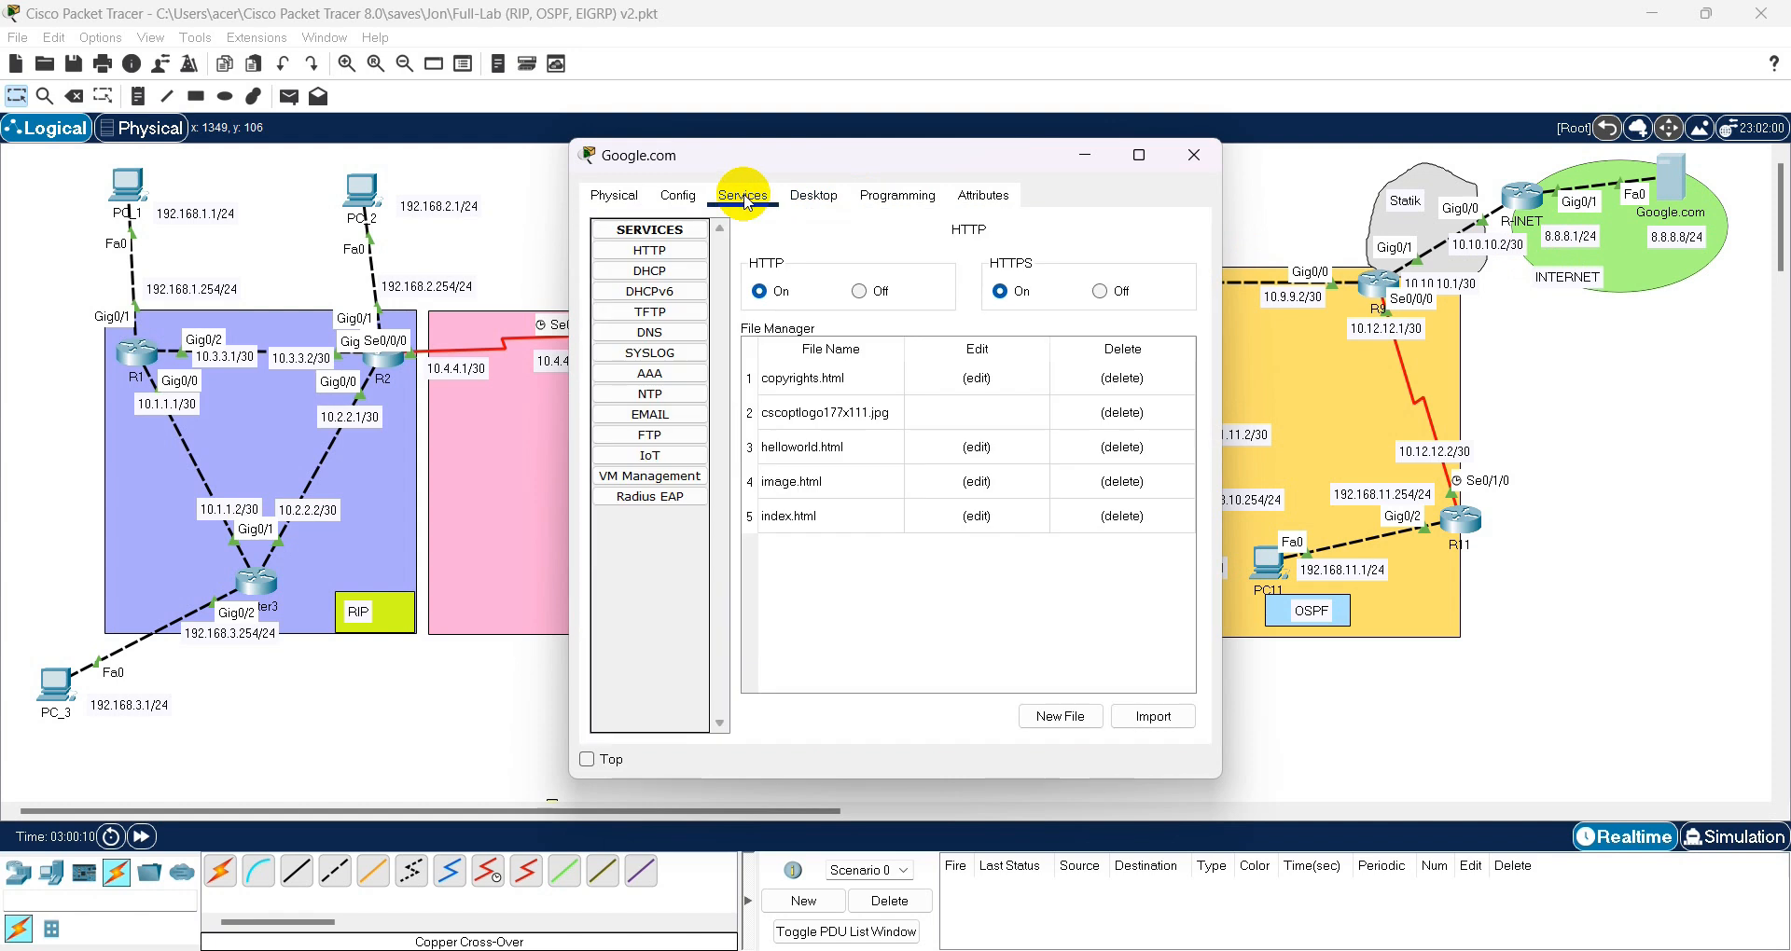
click(662, 251)
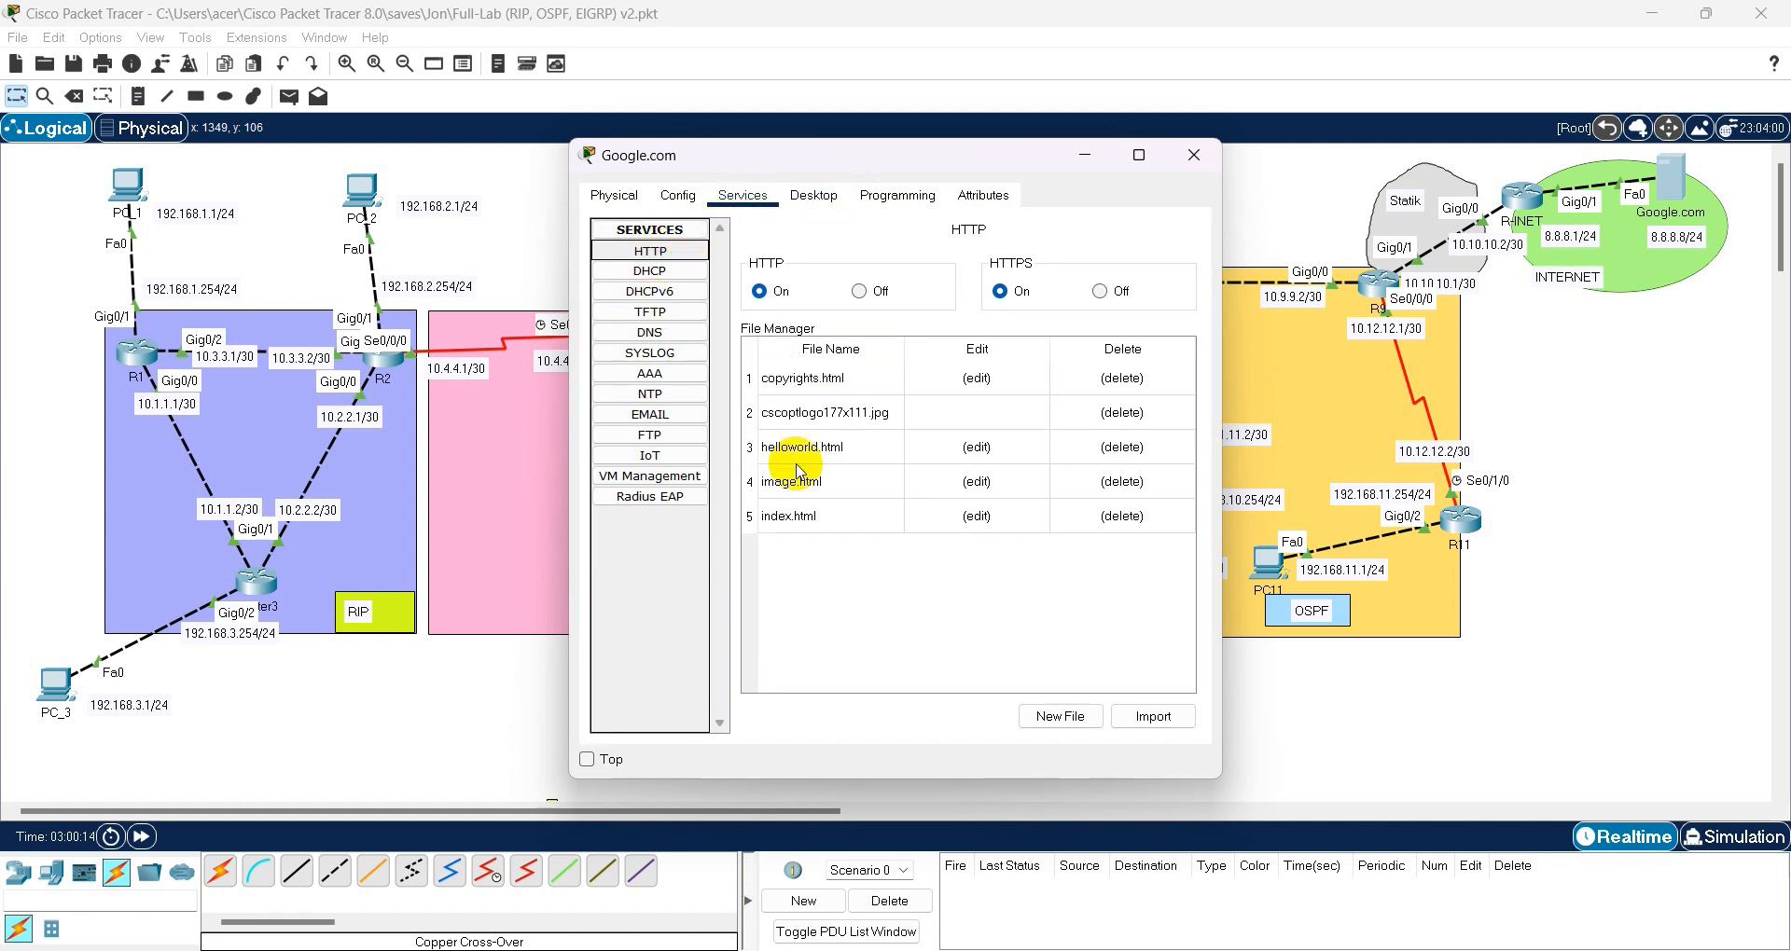
click(960, 525)
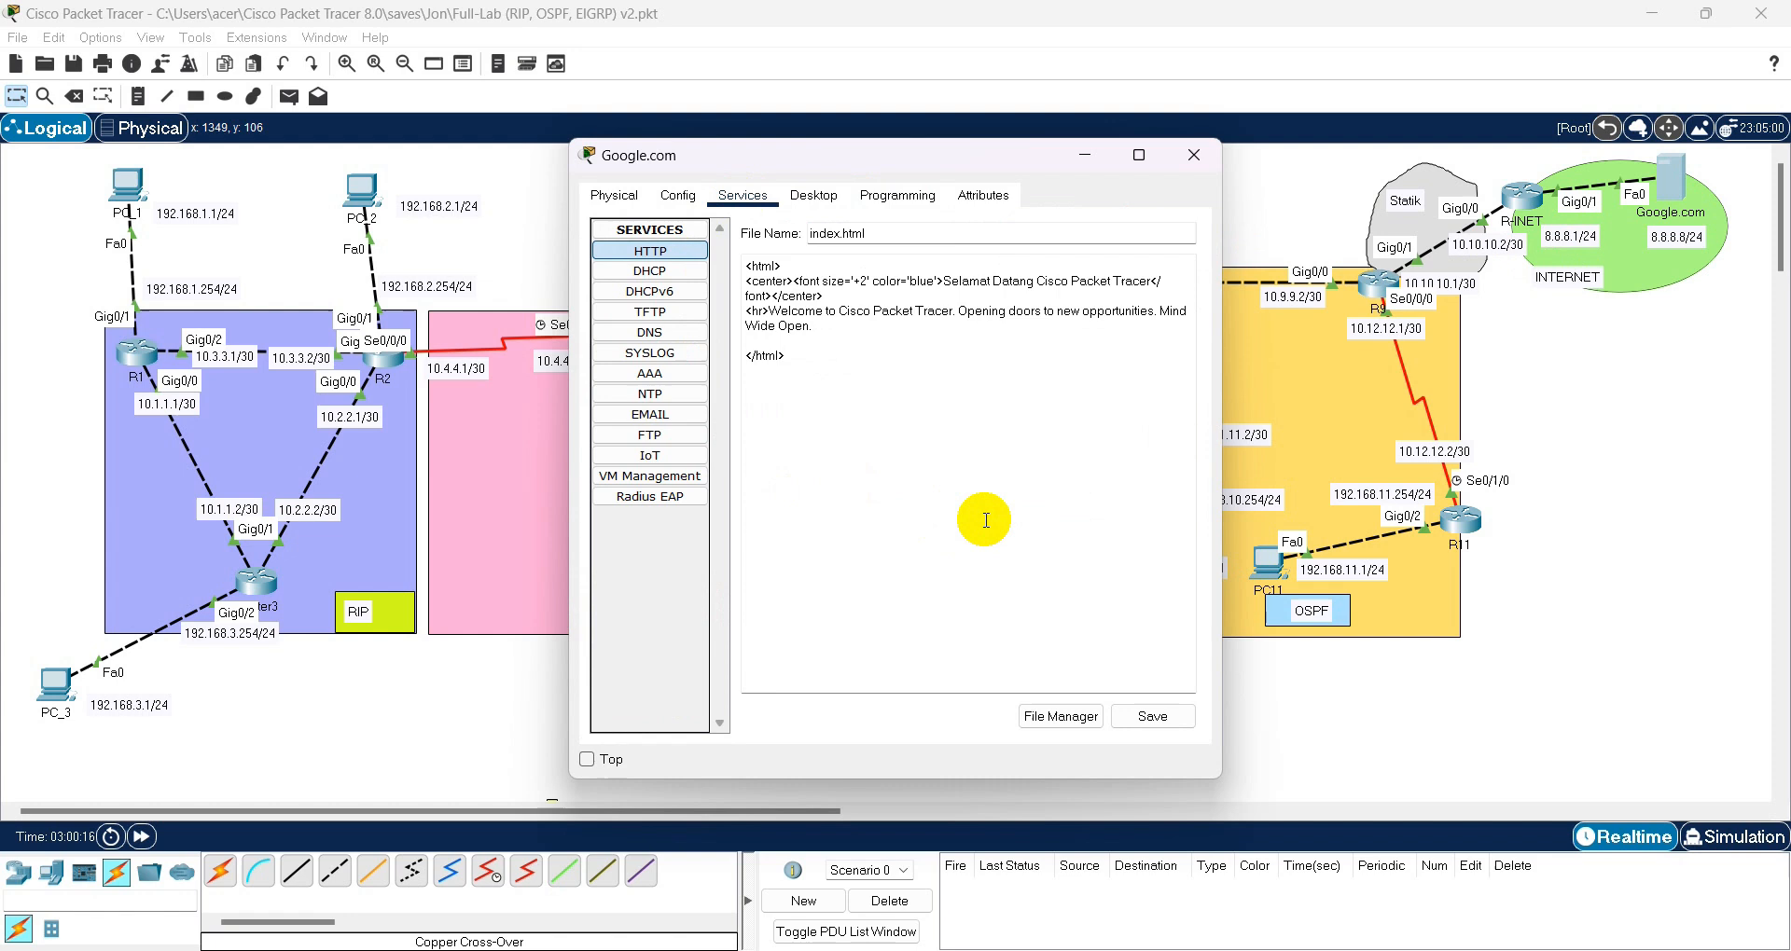
drag(938, 280, 1146, 280)
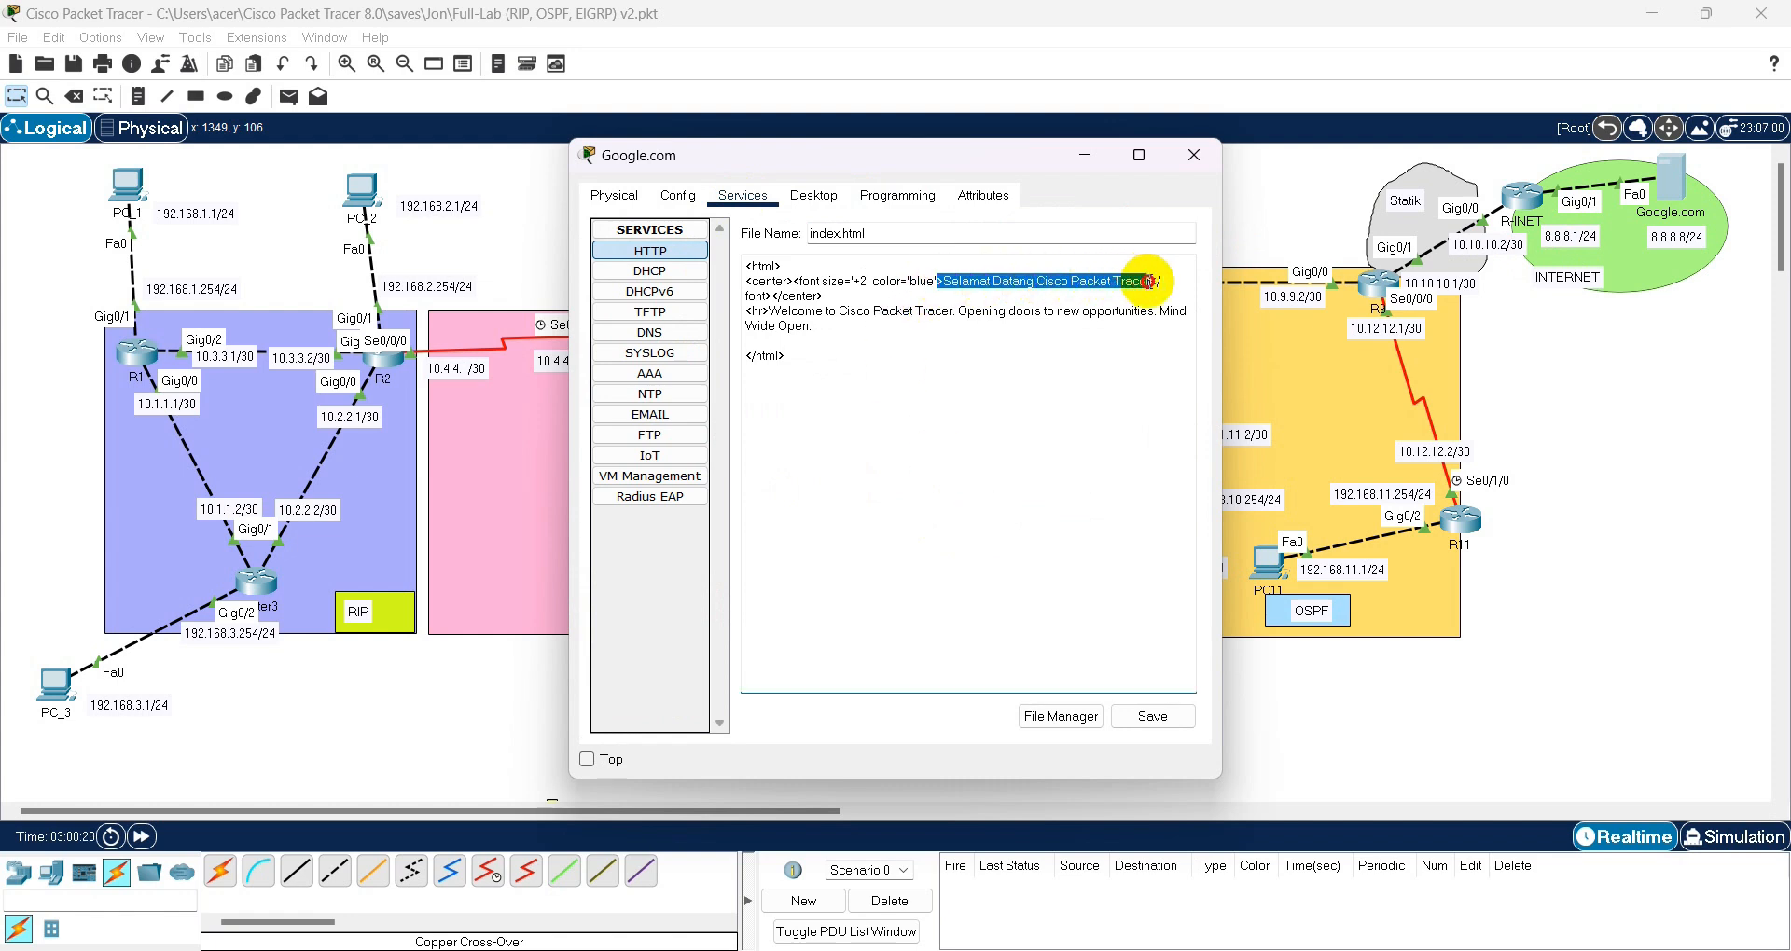
click(1152, 717)
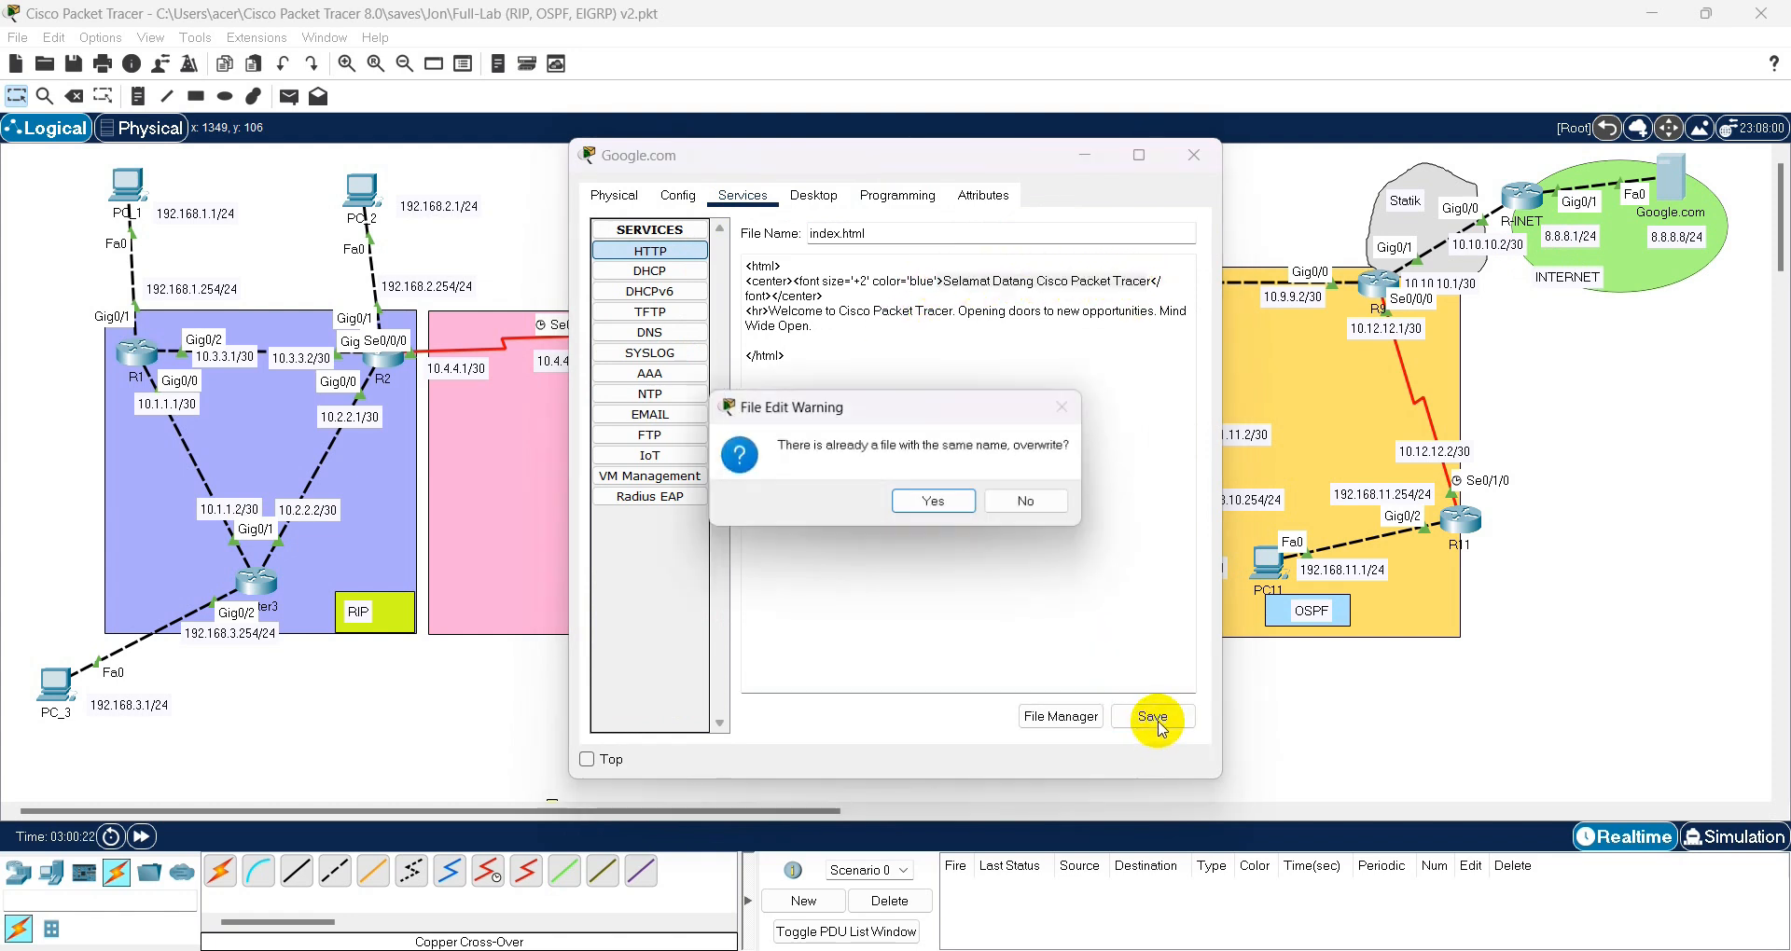
click(889, 502)
- Review the name and address of the google.com A record in the server's DNS service, and close the server's window
click(680, 337)
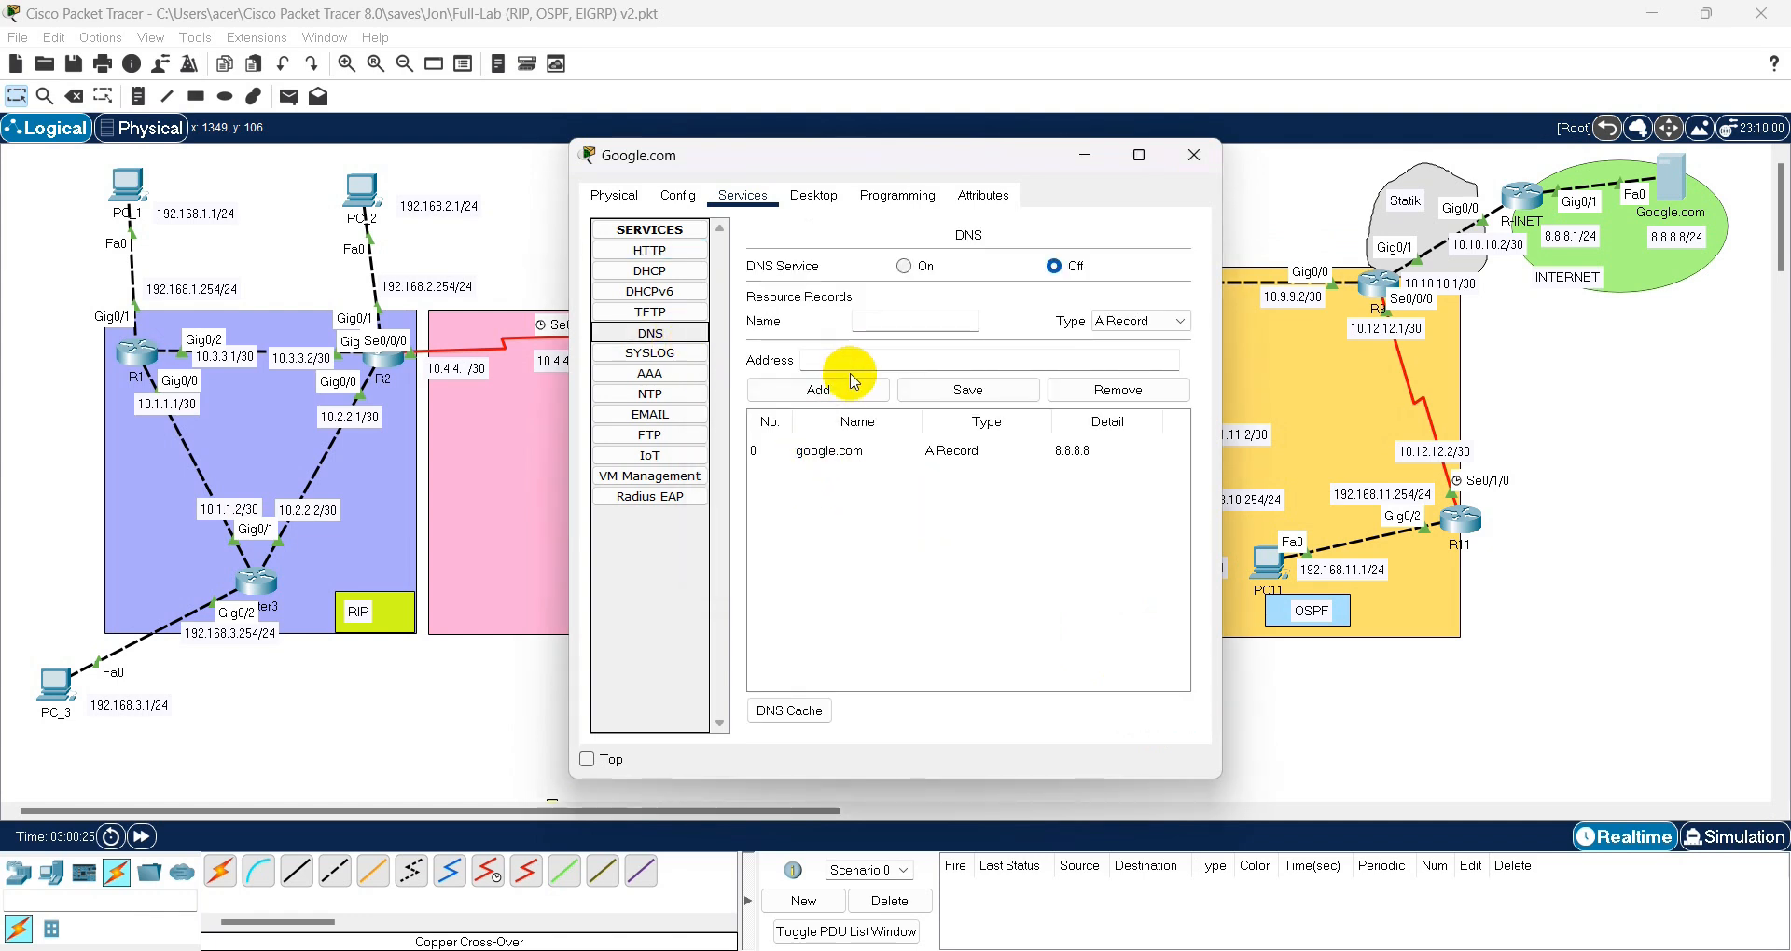
click(825, 455)
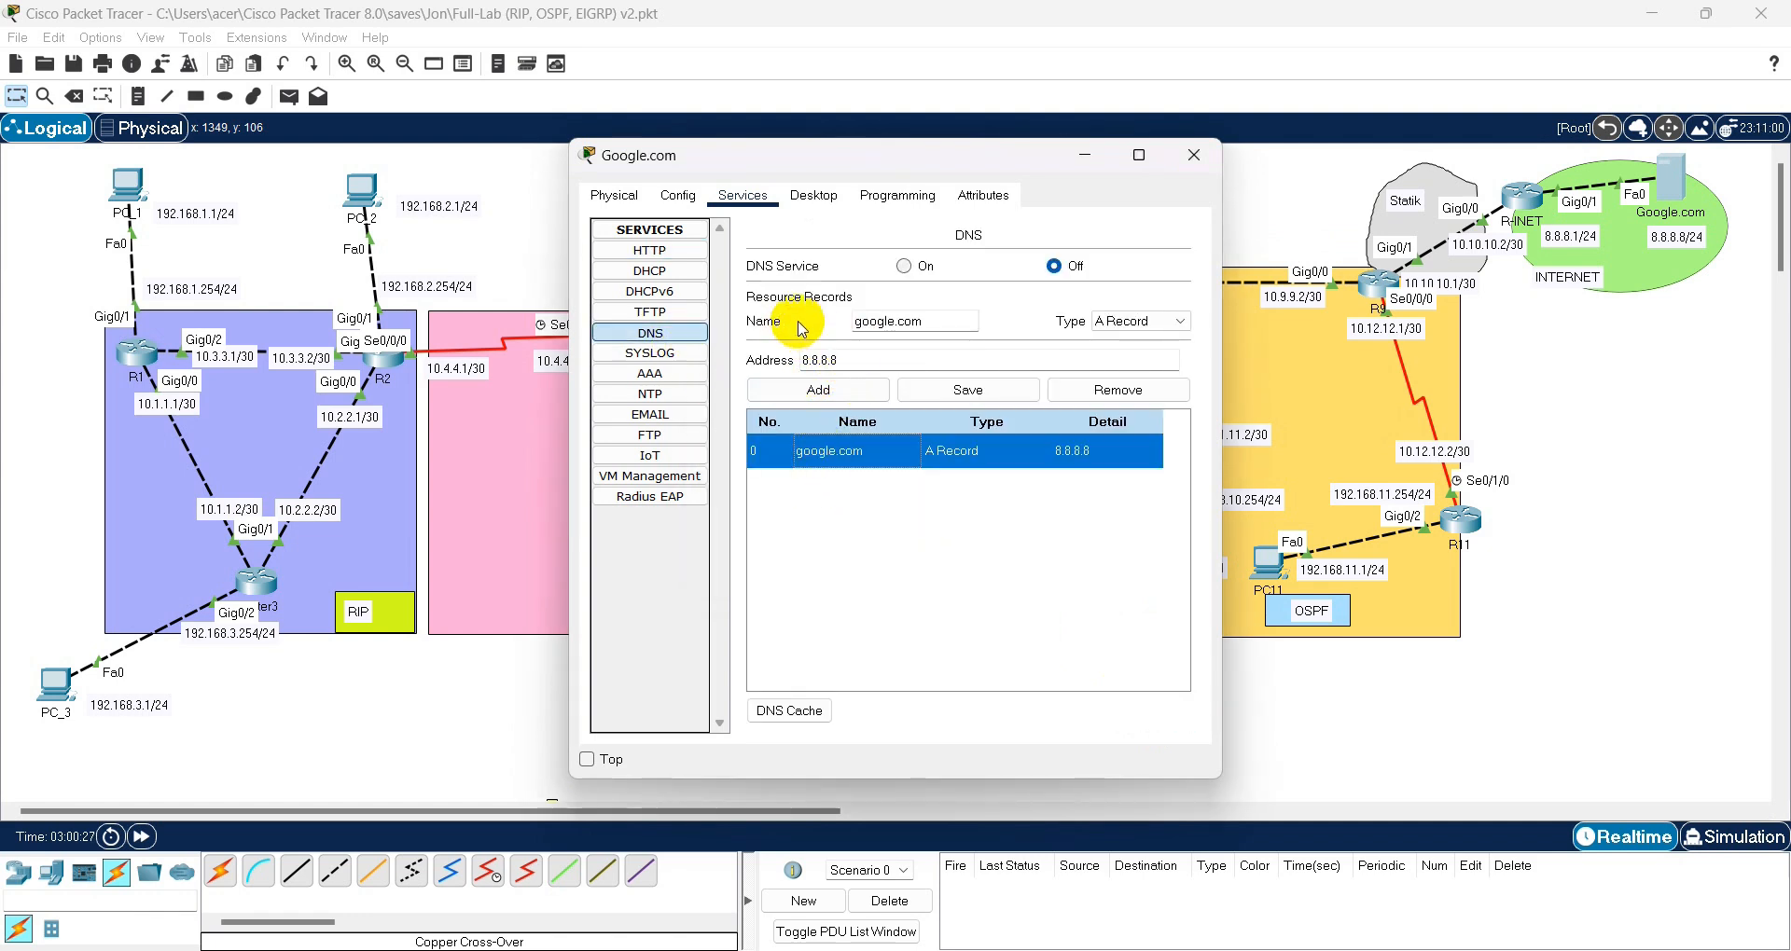
click(924, 320)
drag(924, 320, 847, 325)
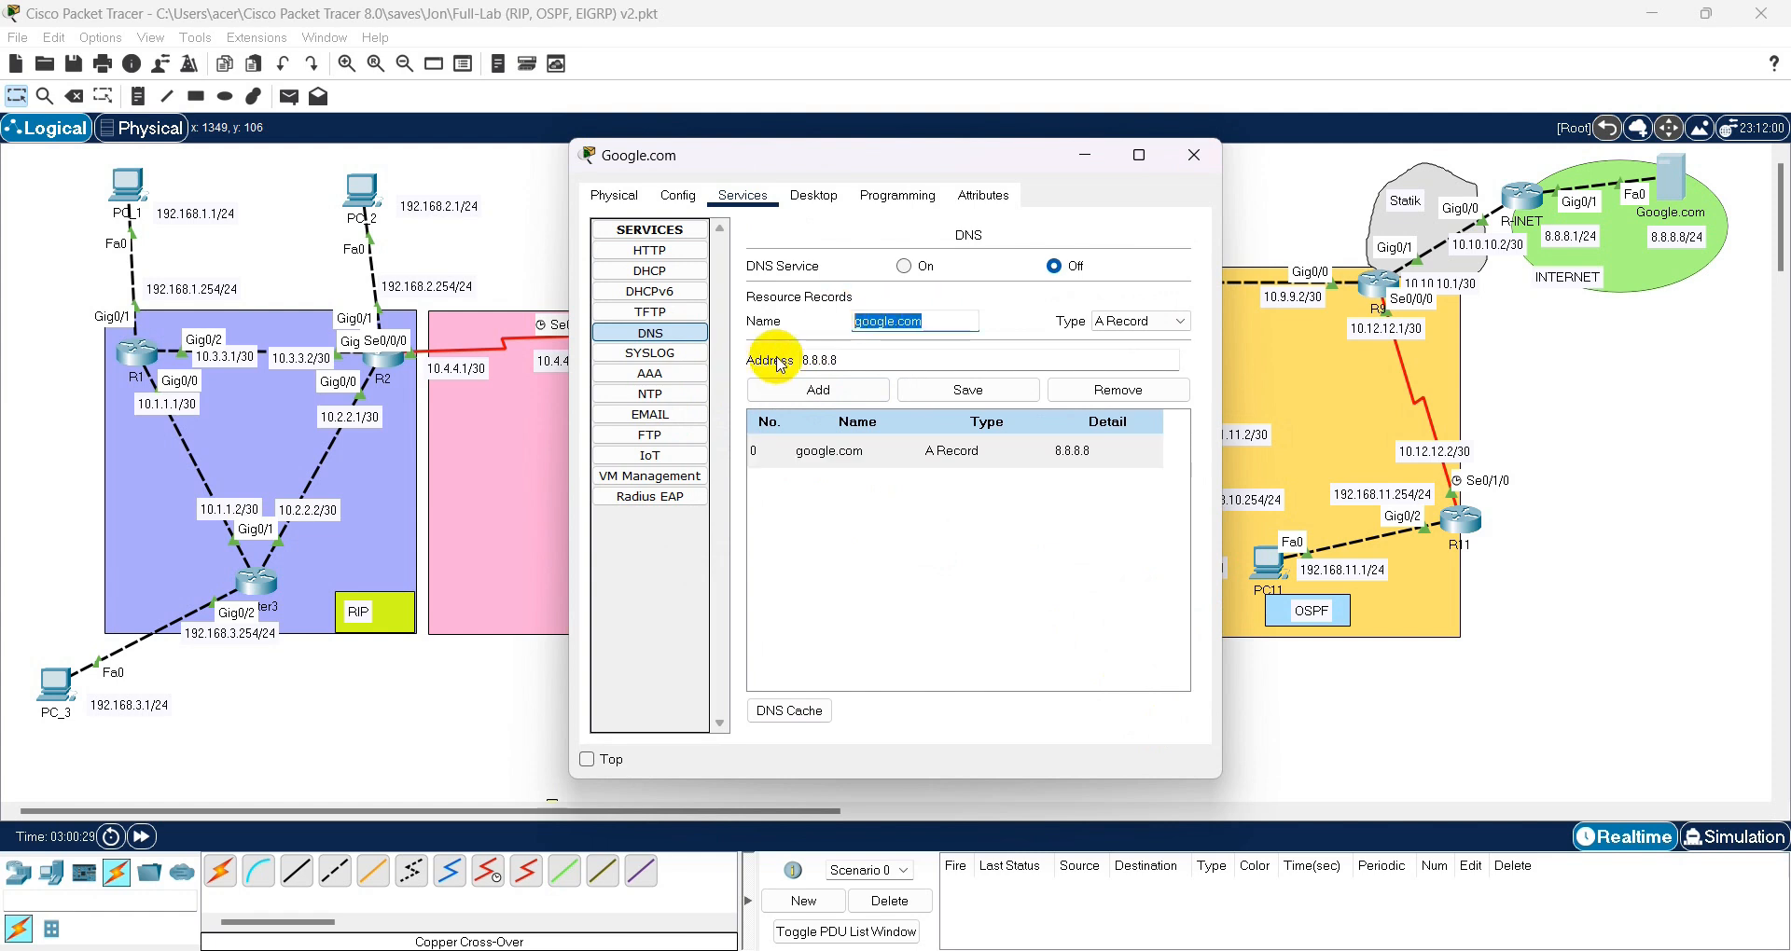
drag(850, 362, 719, 354)
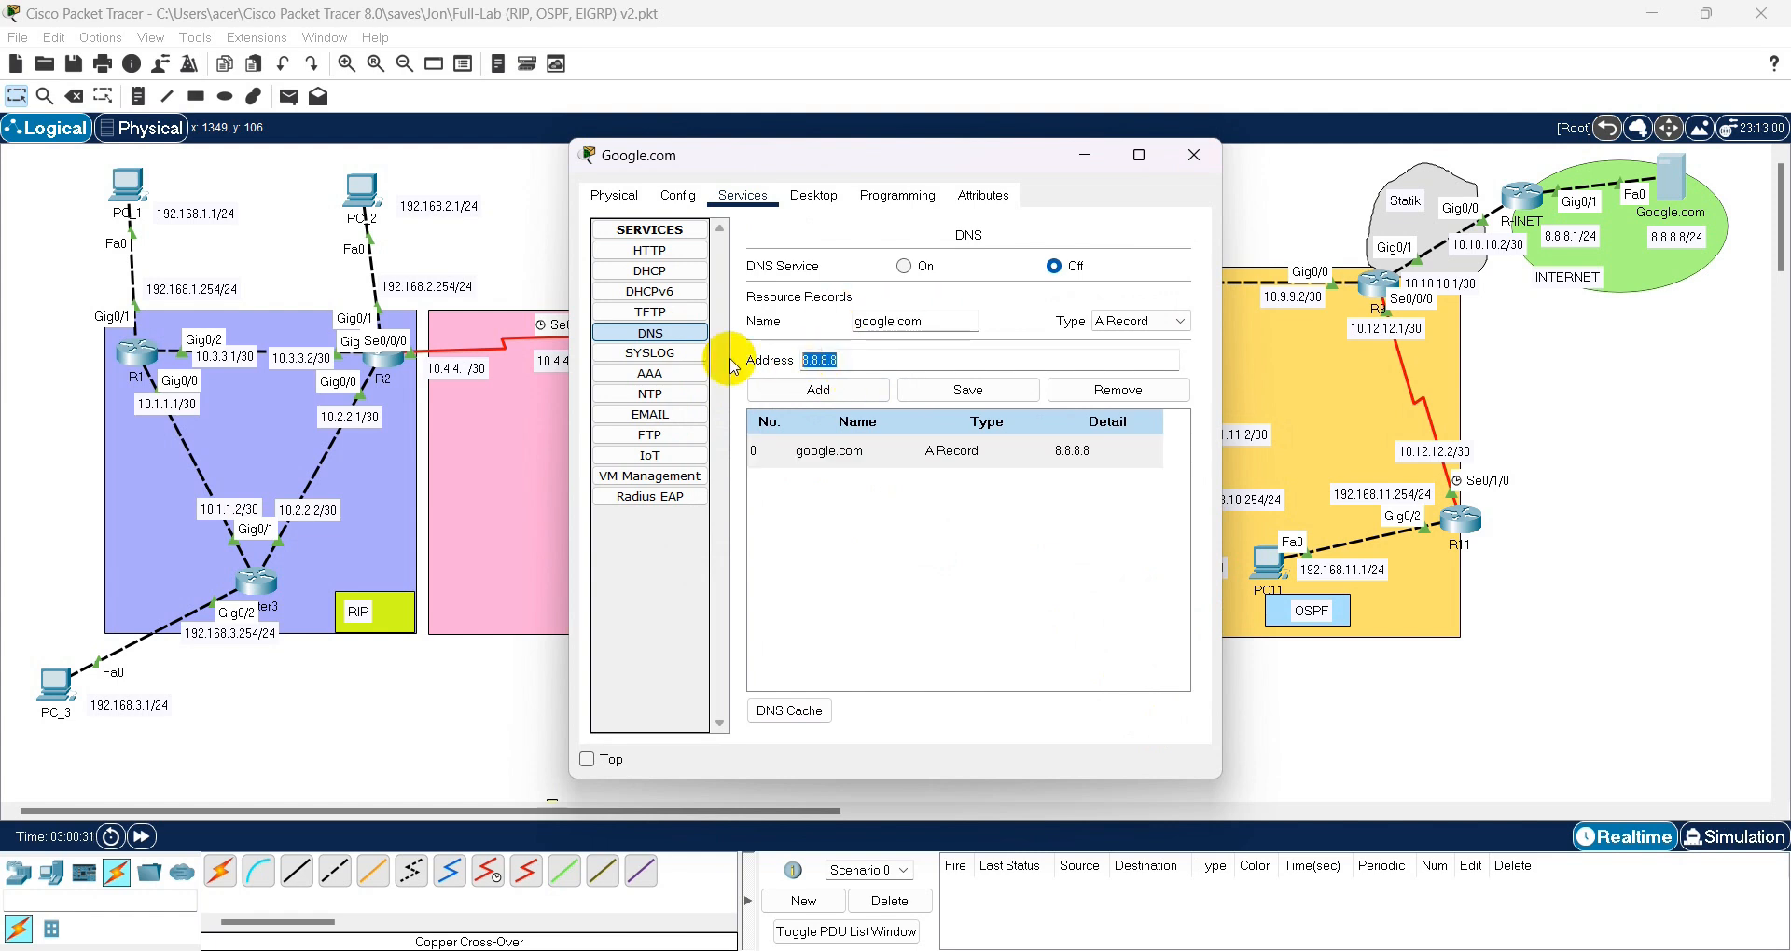
click(1195, 156)
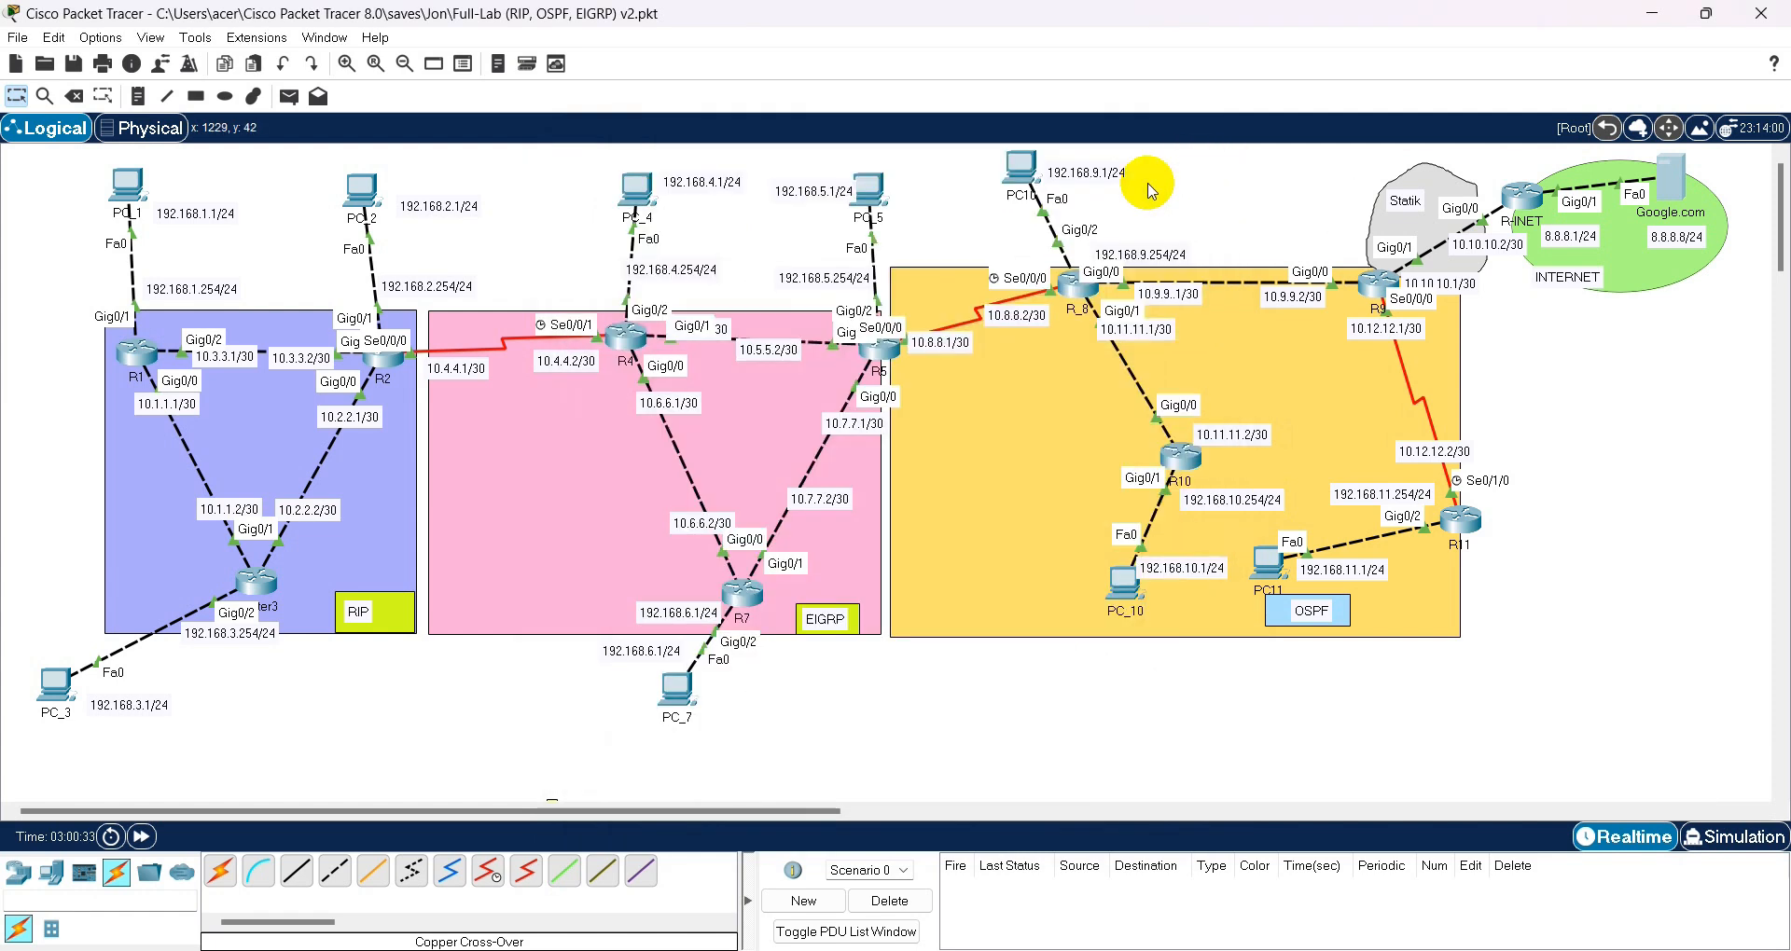
- Ping the Google.com server at 8.8.8.8 from PC11's command prompt, and close the prompt
click(1276, 576)
click(1504, 300)
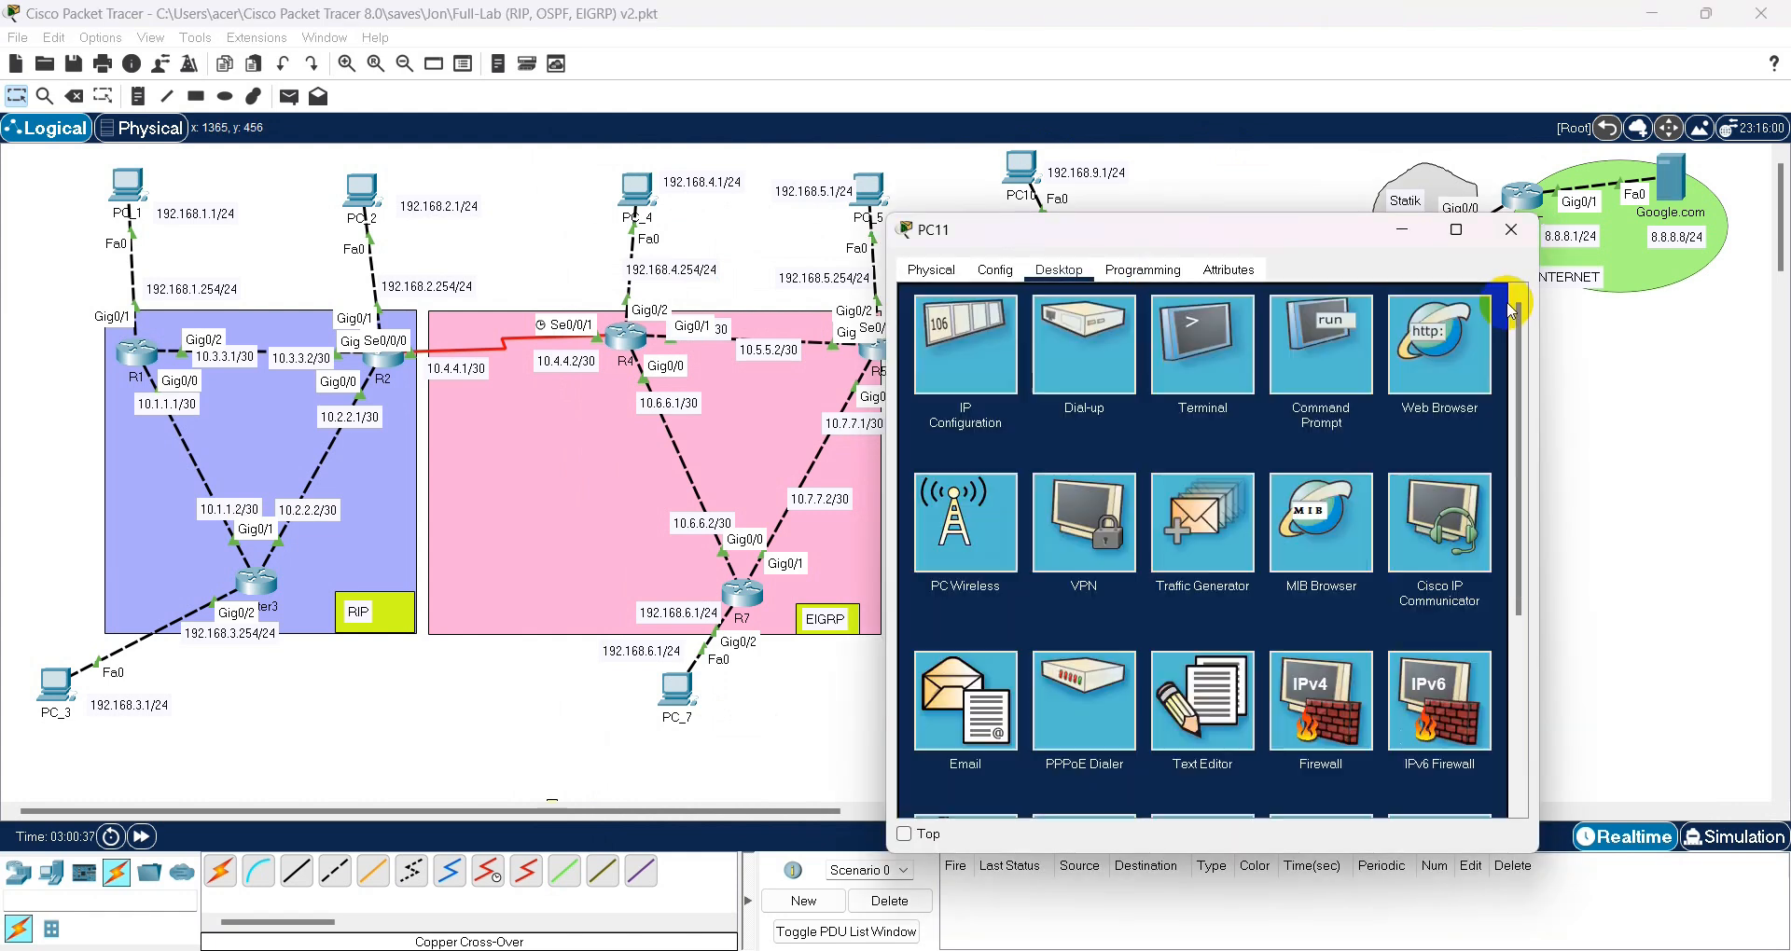
click(1298, 350)
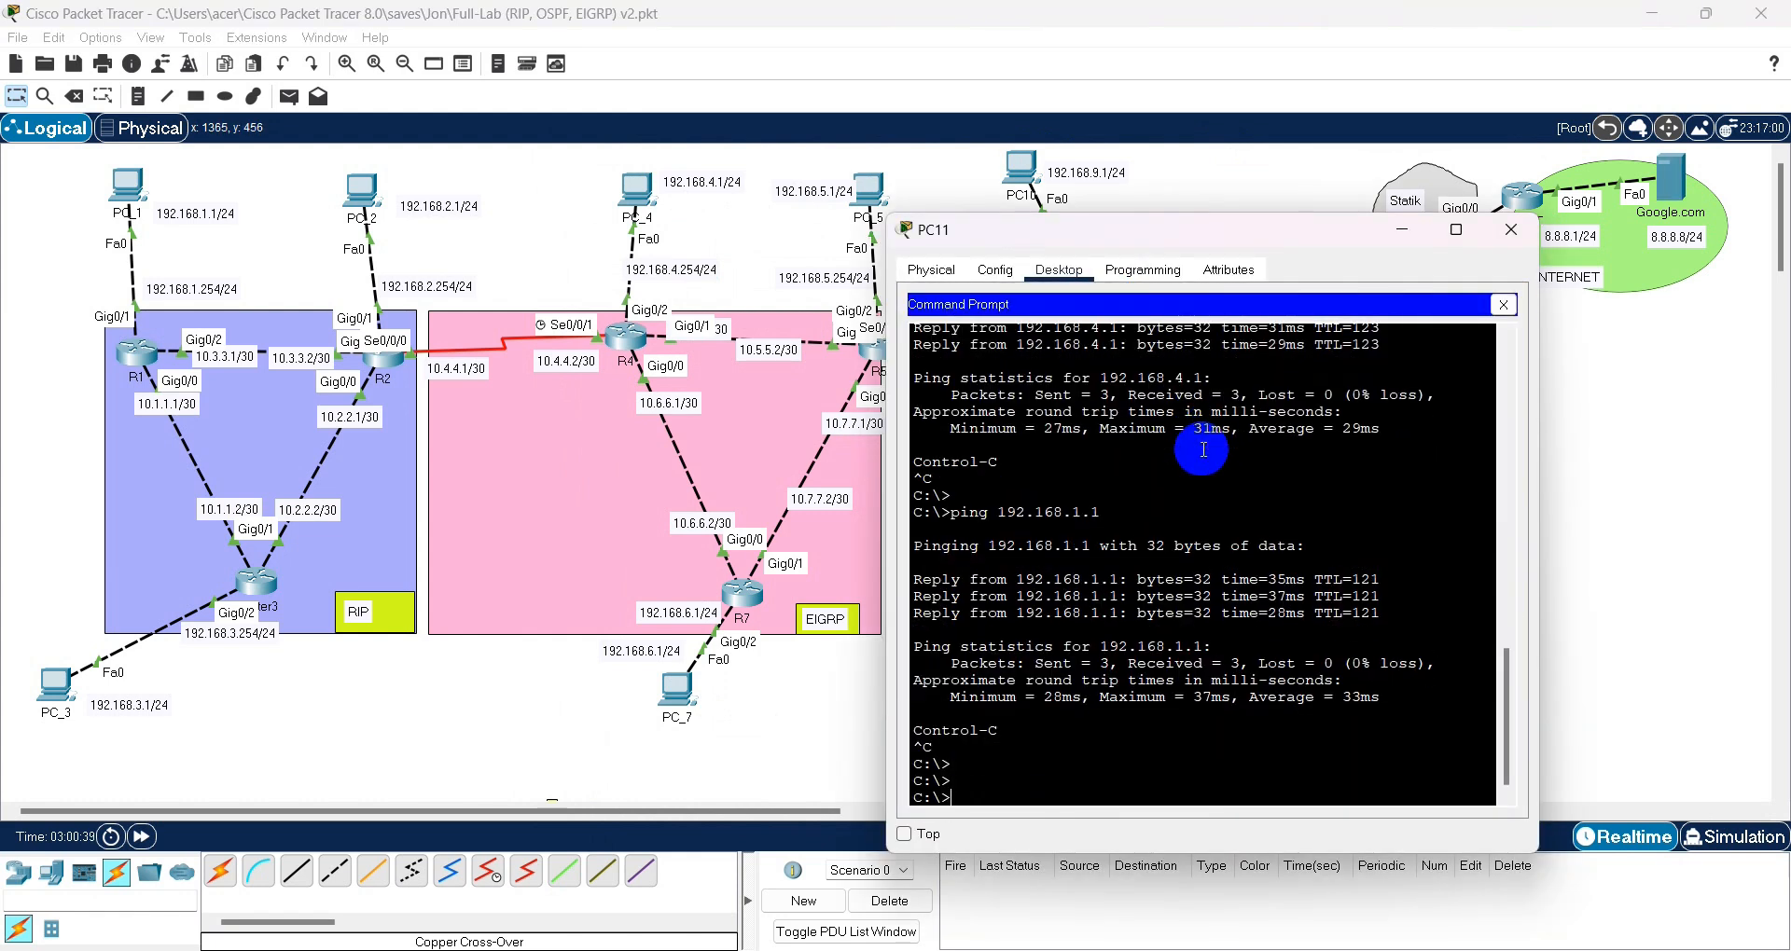
text(ping 8.8.8.8)
key(Return)
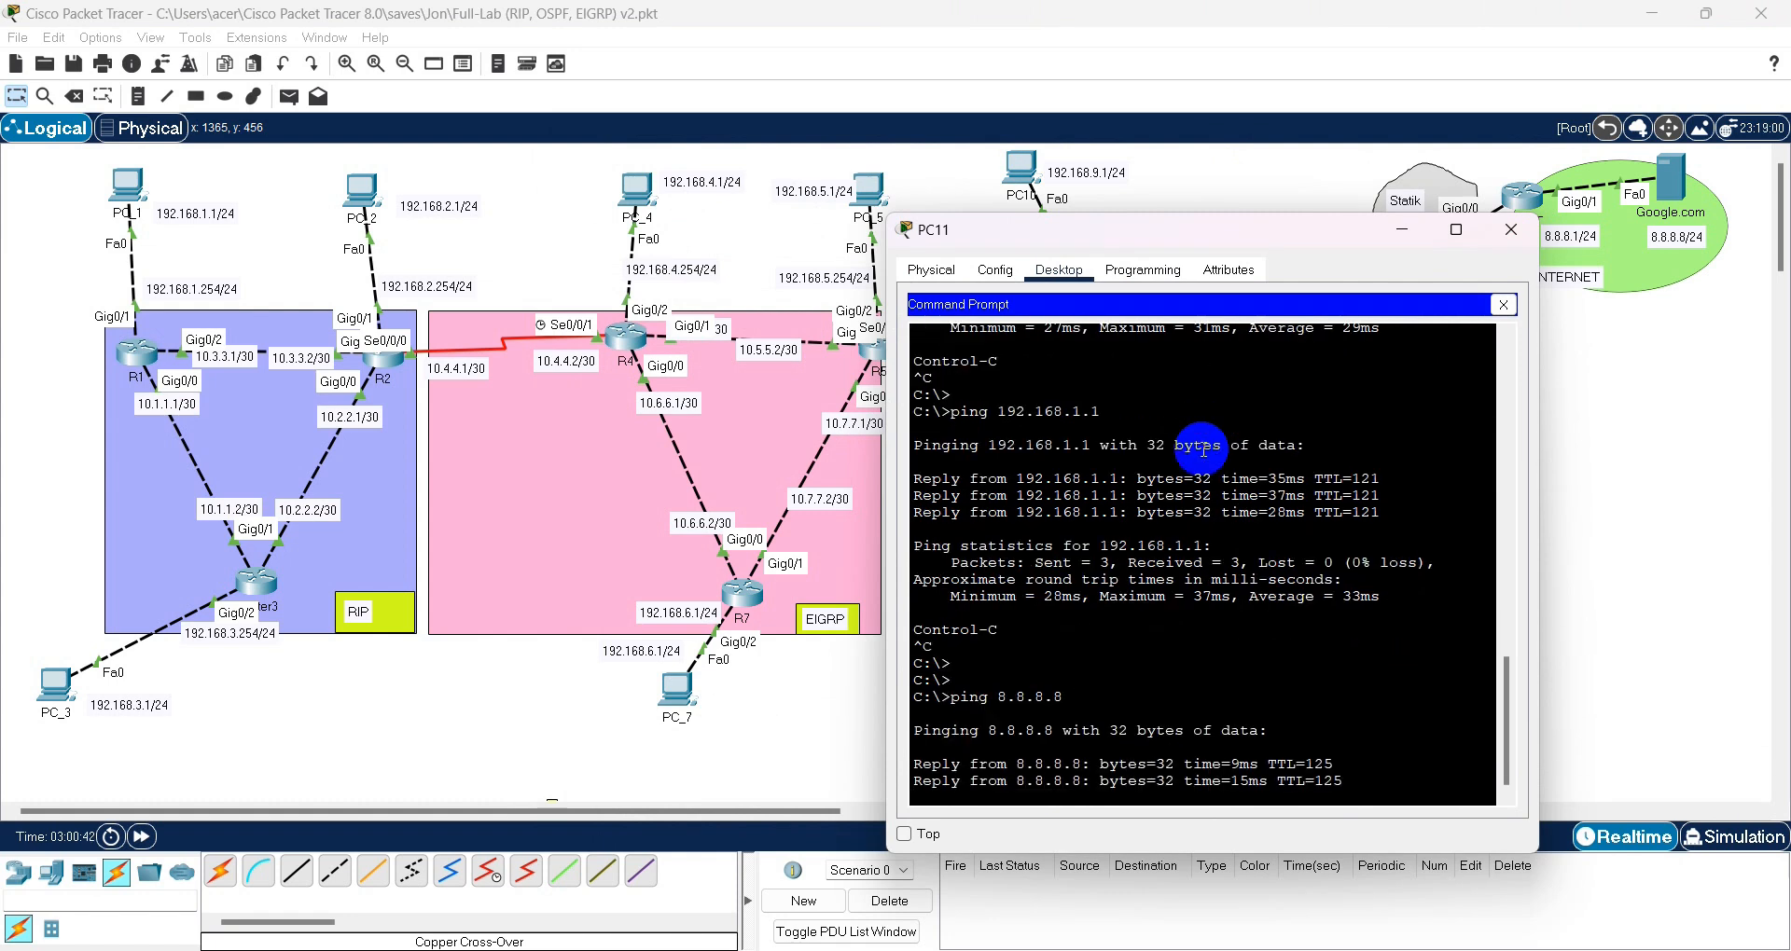
click(1503, 304)
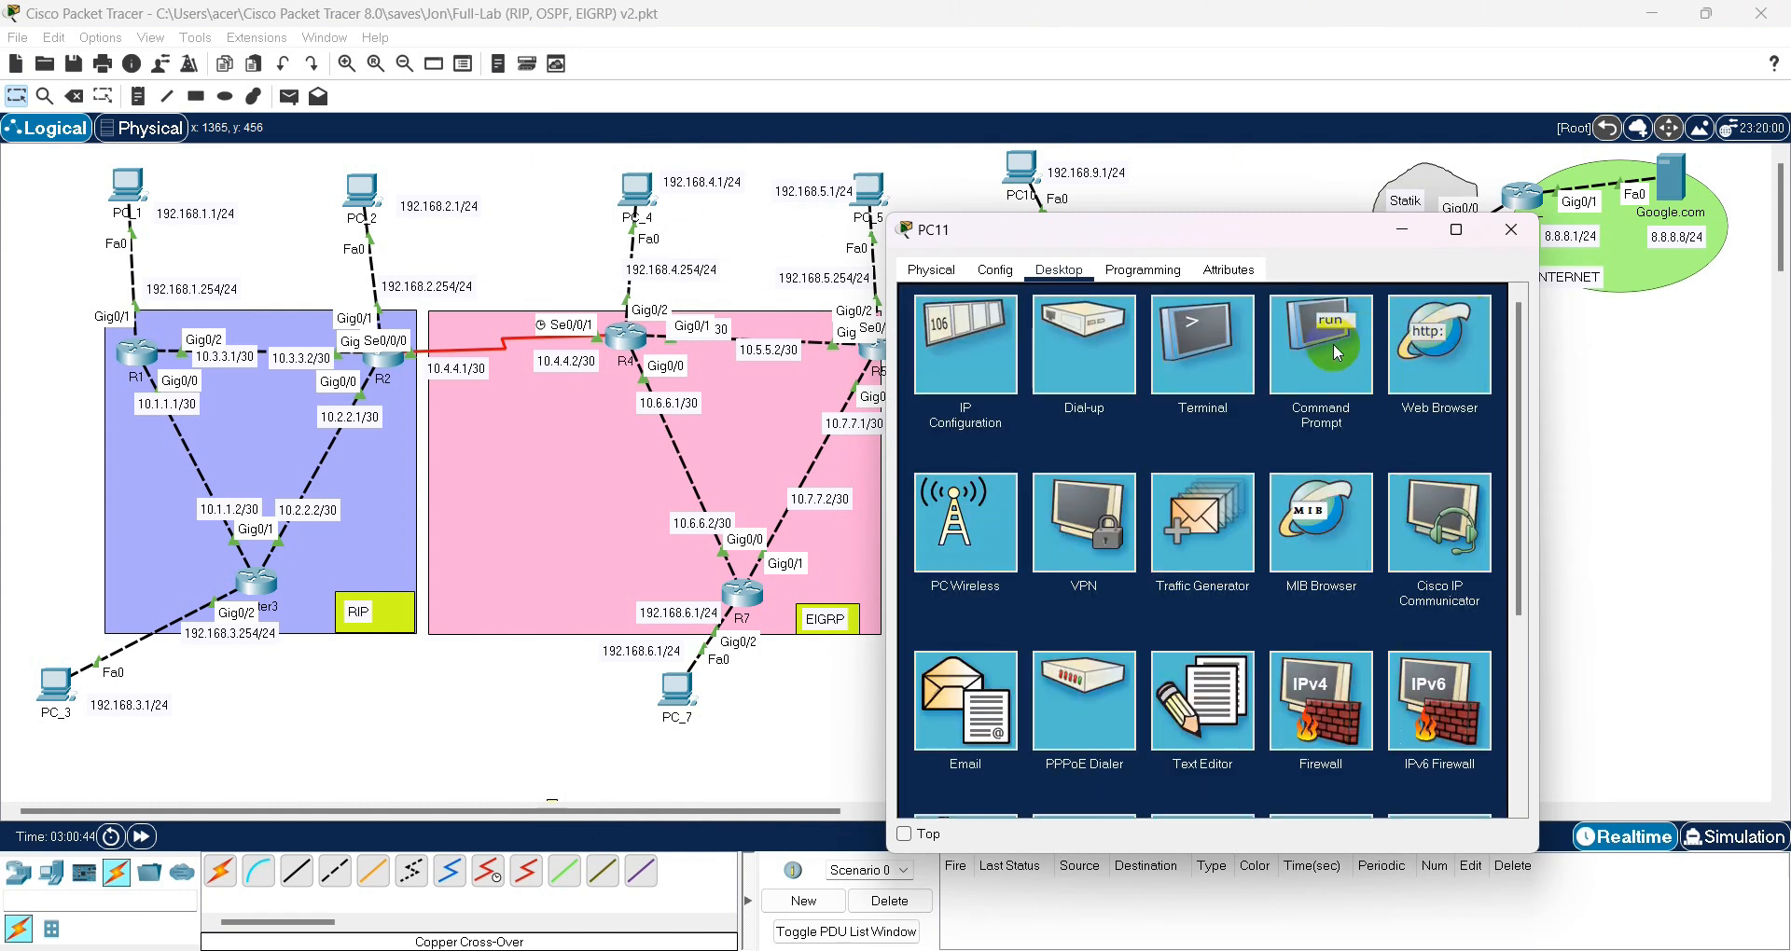
- Try to open Google.com in PC11's web browser, and check the DNS server in its IP configuration
click(1439, 345)
click(1054, 336)
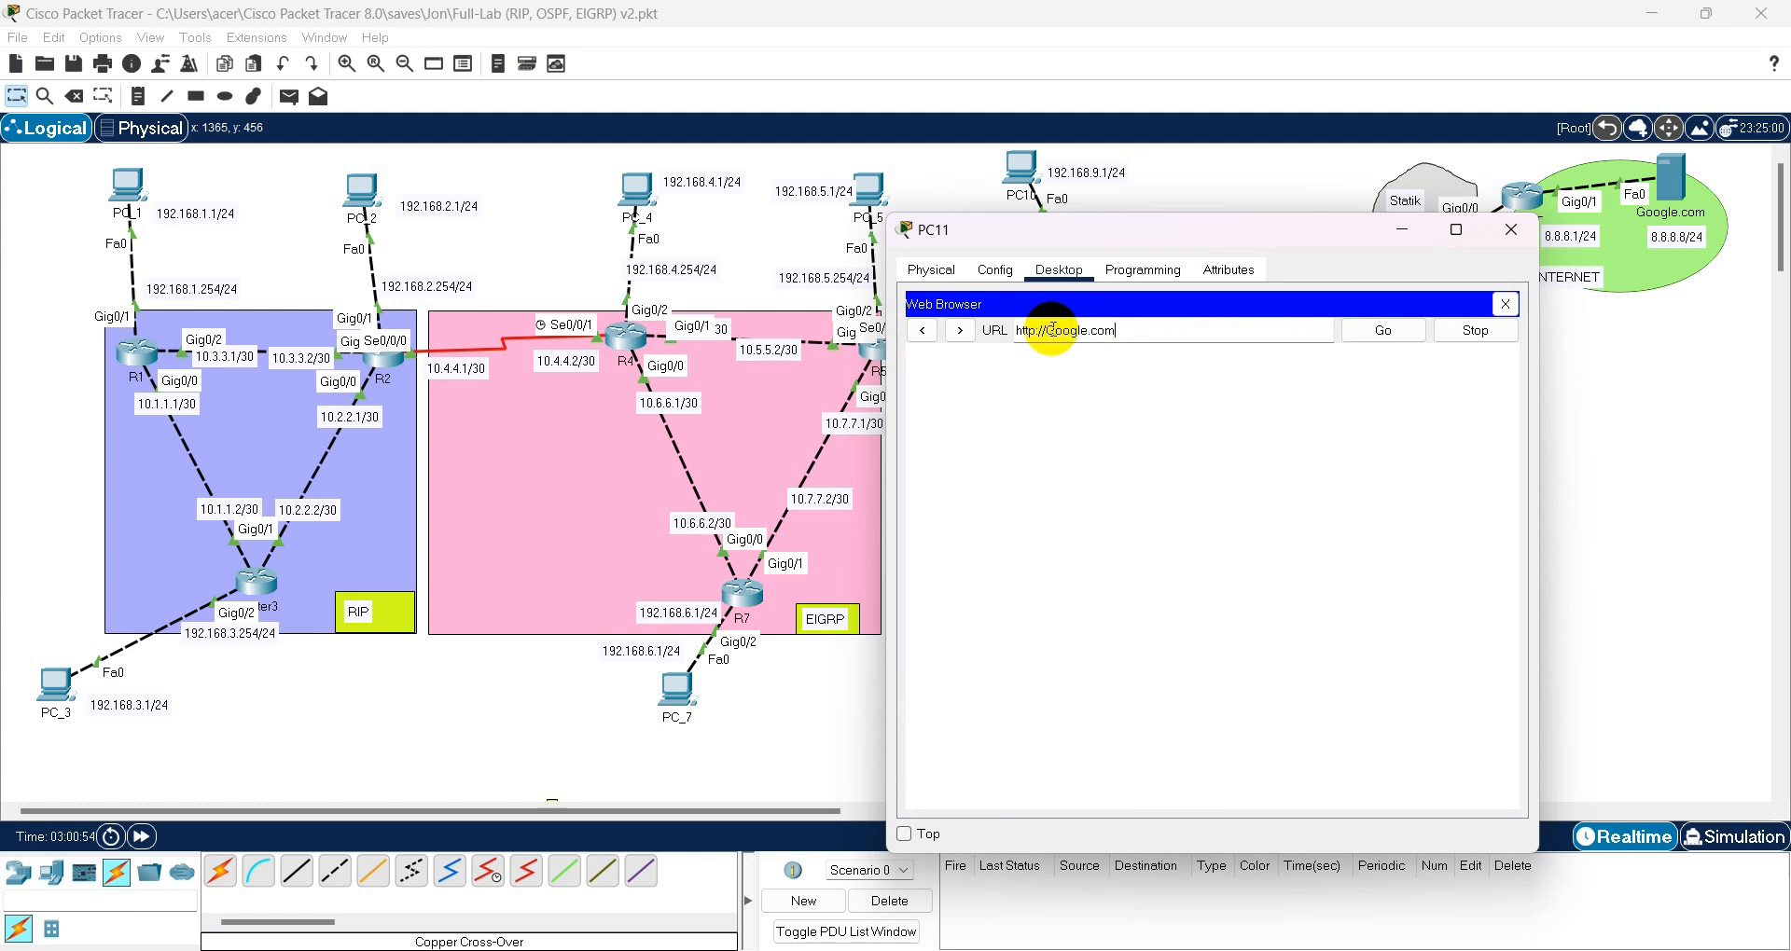
click(1504, 304)
click(943, 392)
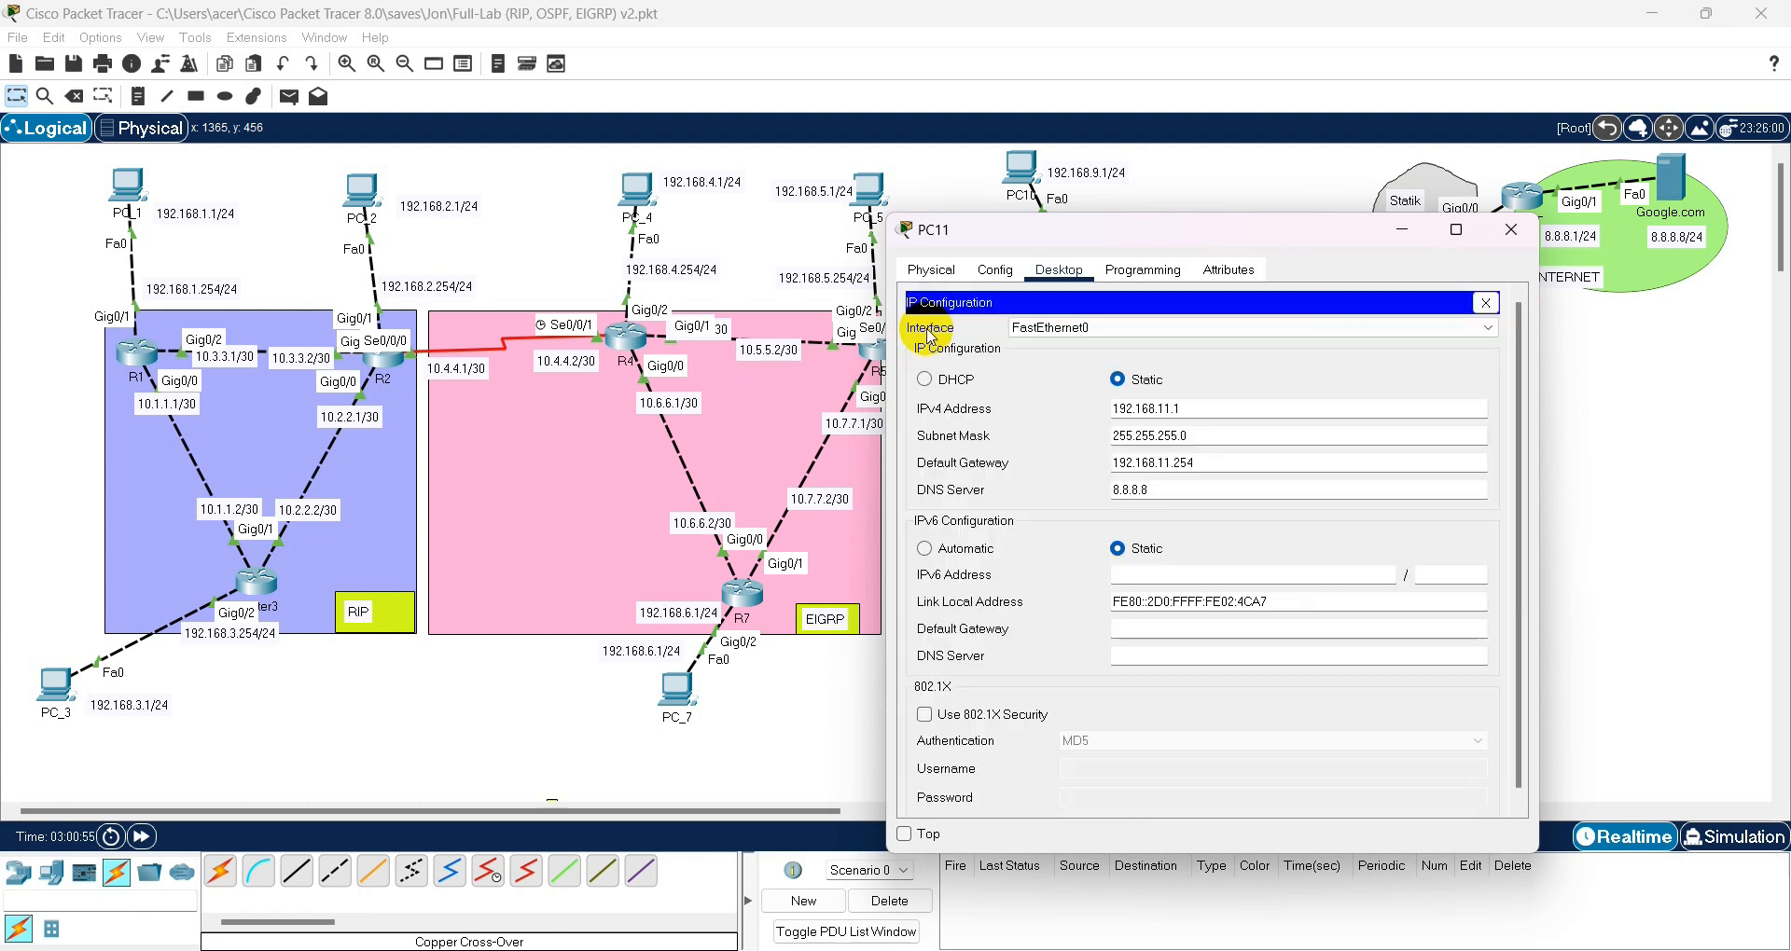
click(1482, 303)
- Open the web page at 8.8.8.8 in PC11's web browser, and close the browser
click(1426, 347)
click(1153, 326)
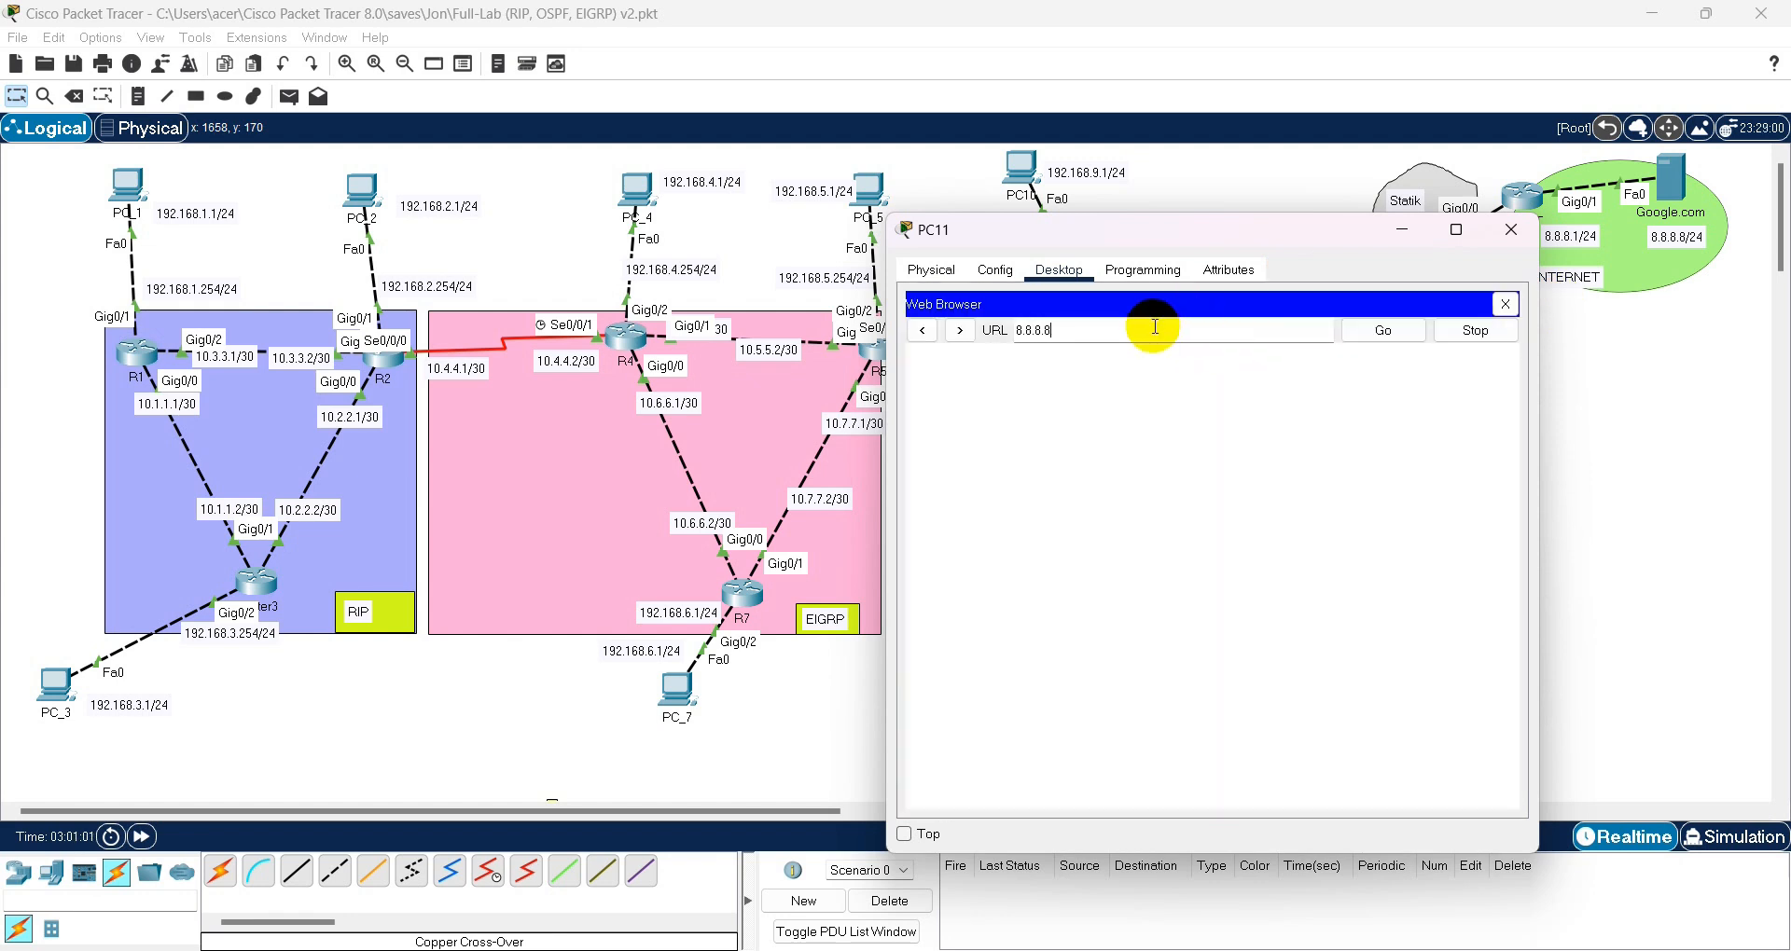
key(Return)
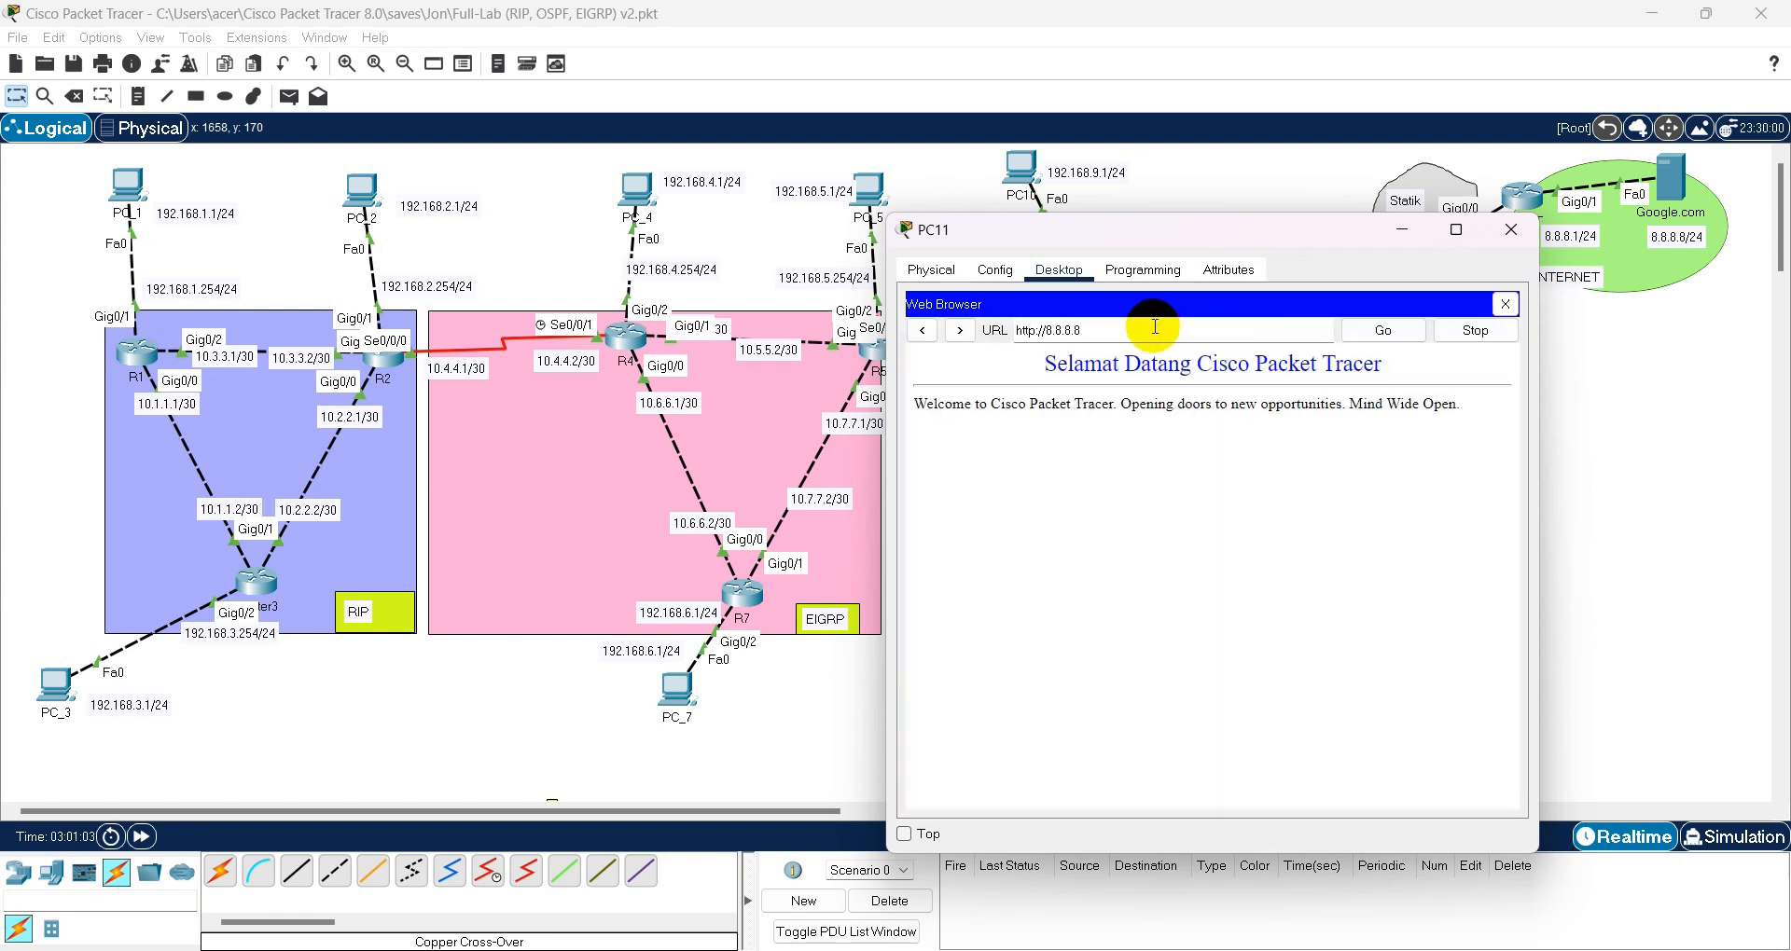
click(1503, 306)
- Turn on the DNS service on the Google.com server, and close the server's window
click(1669, 179)
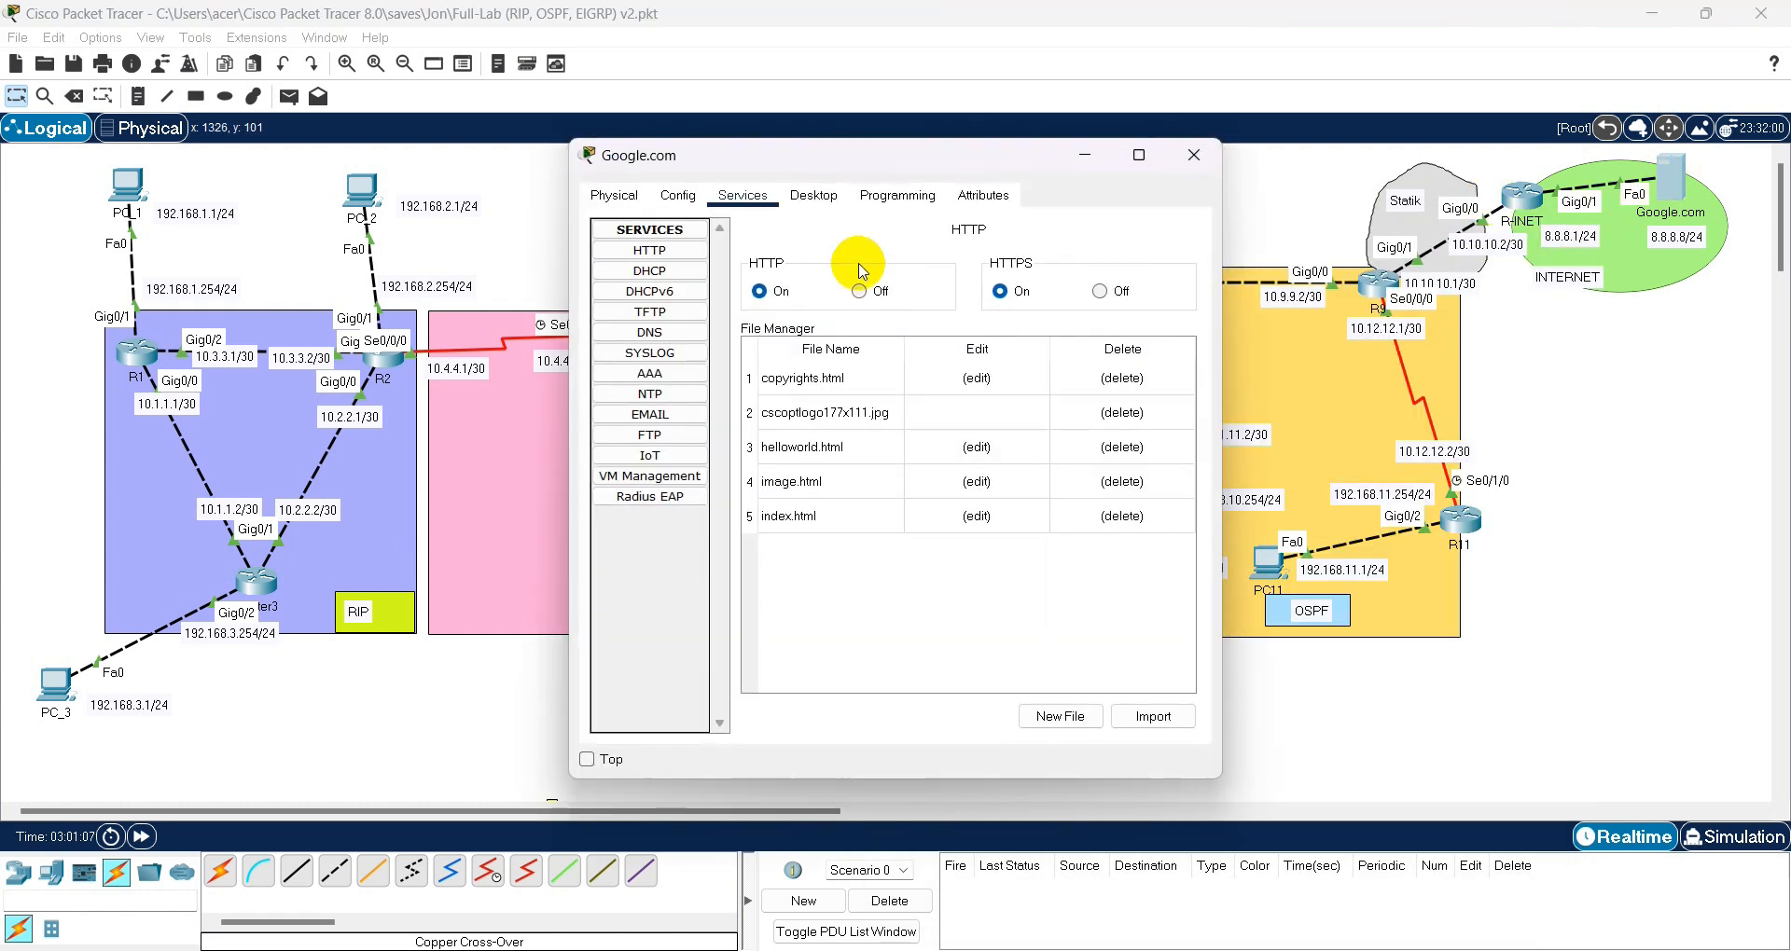
click(650, 333)
click(828, 455)
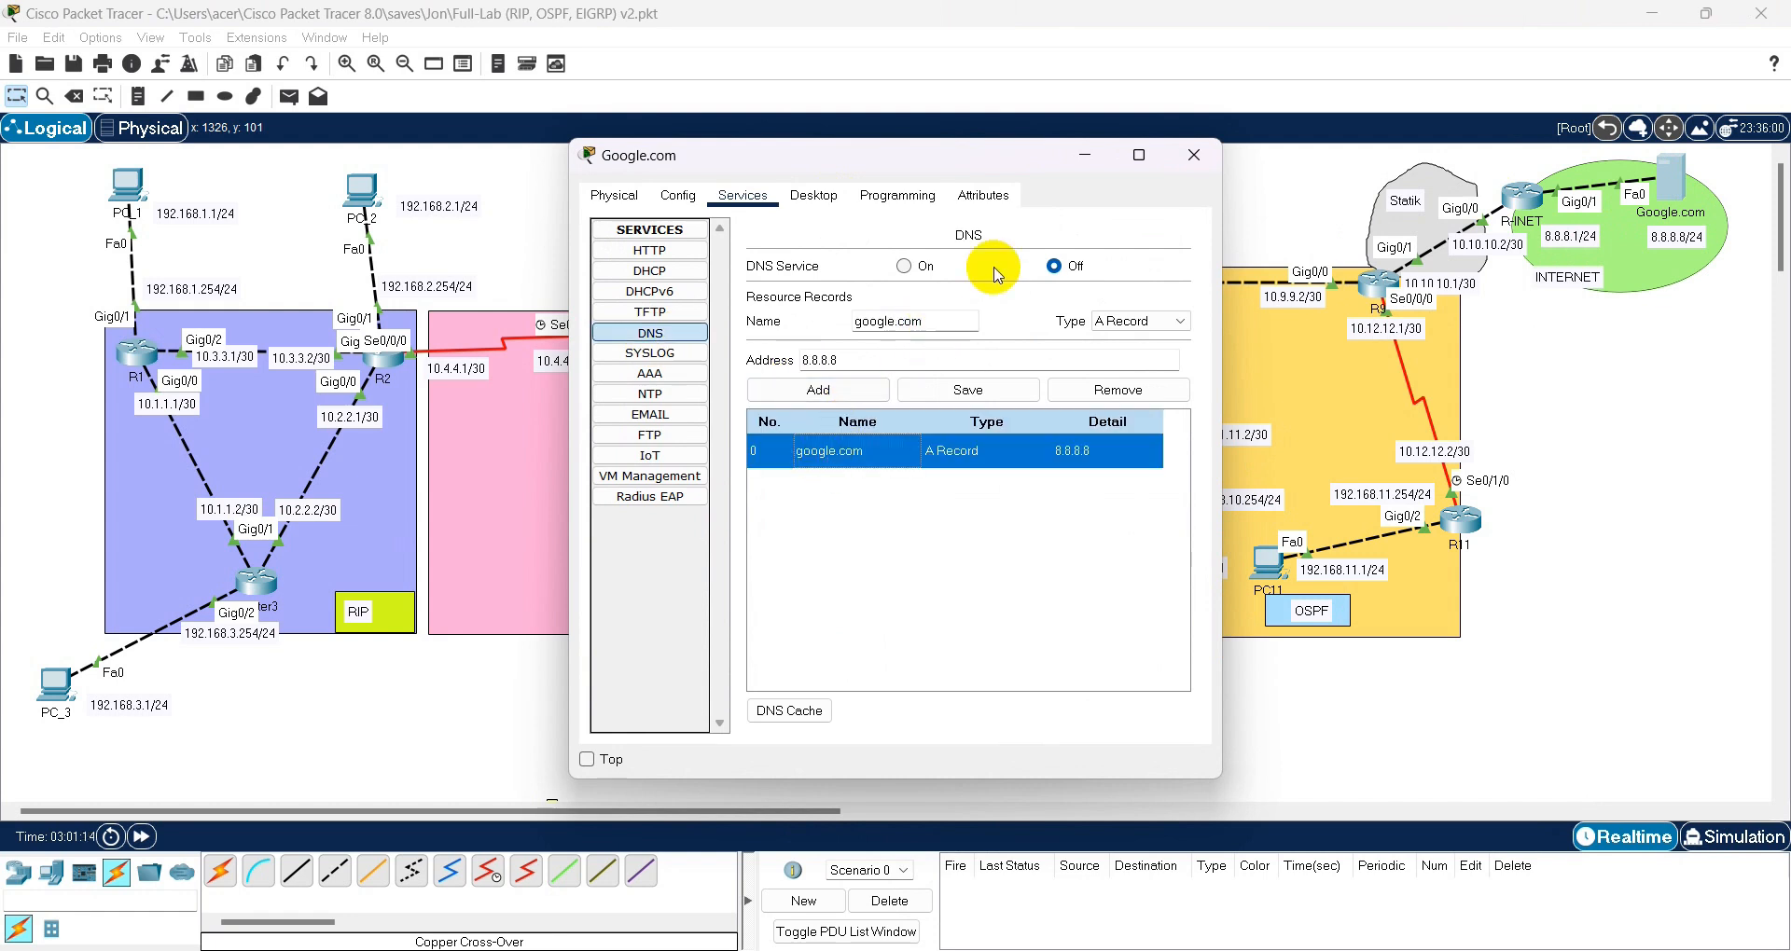
click(901, 266)
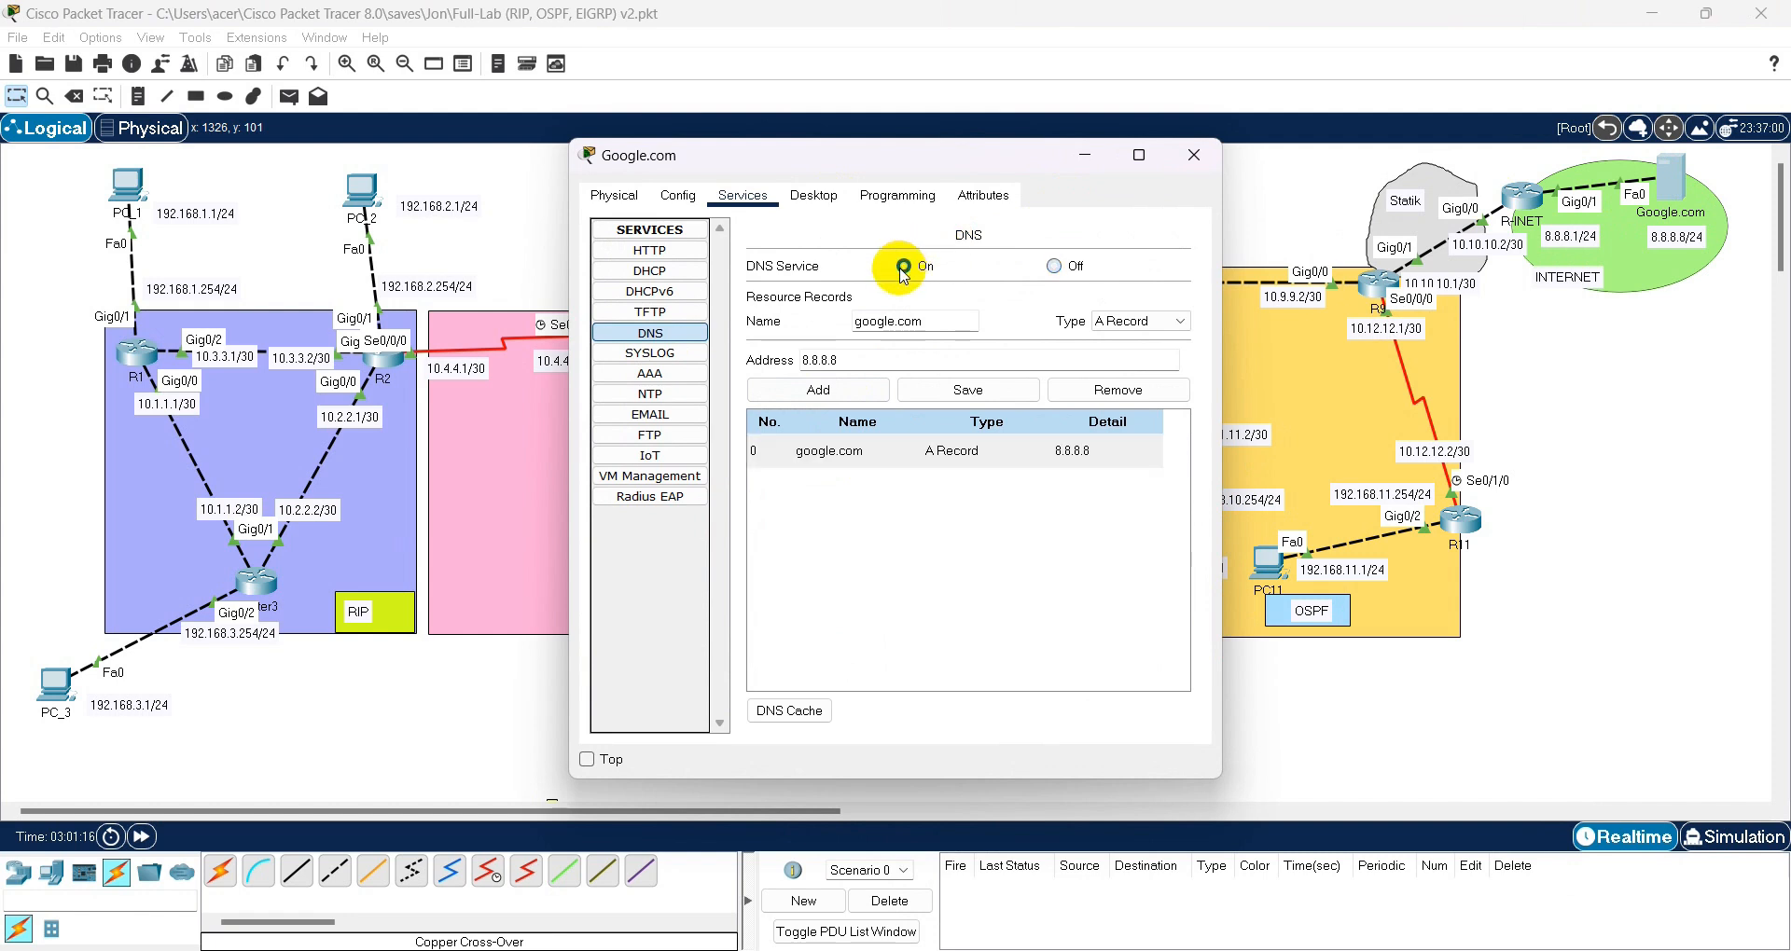
click(981, 403)
click(1192, 155)
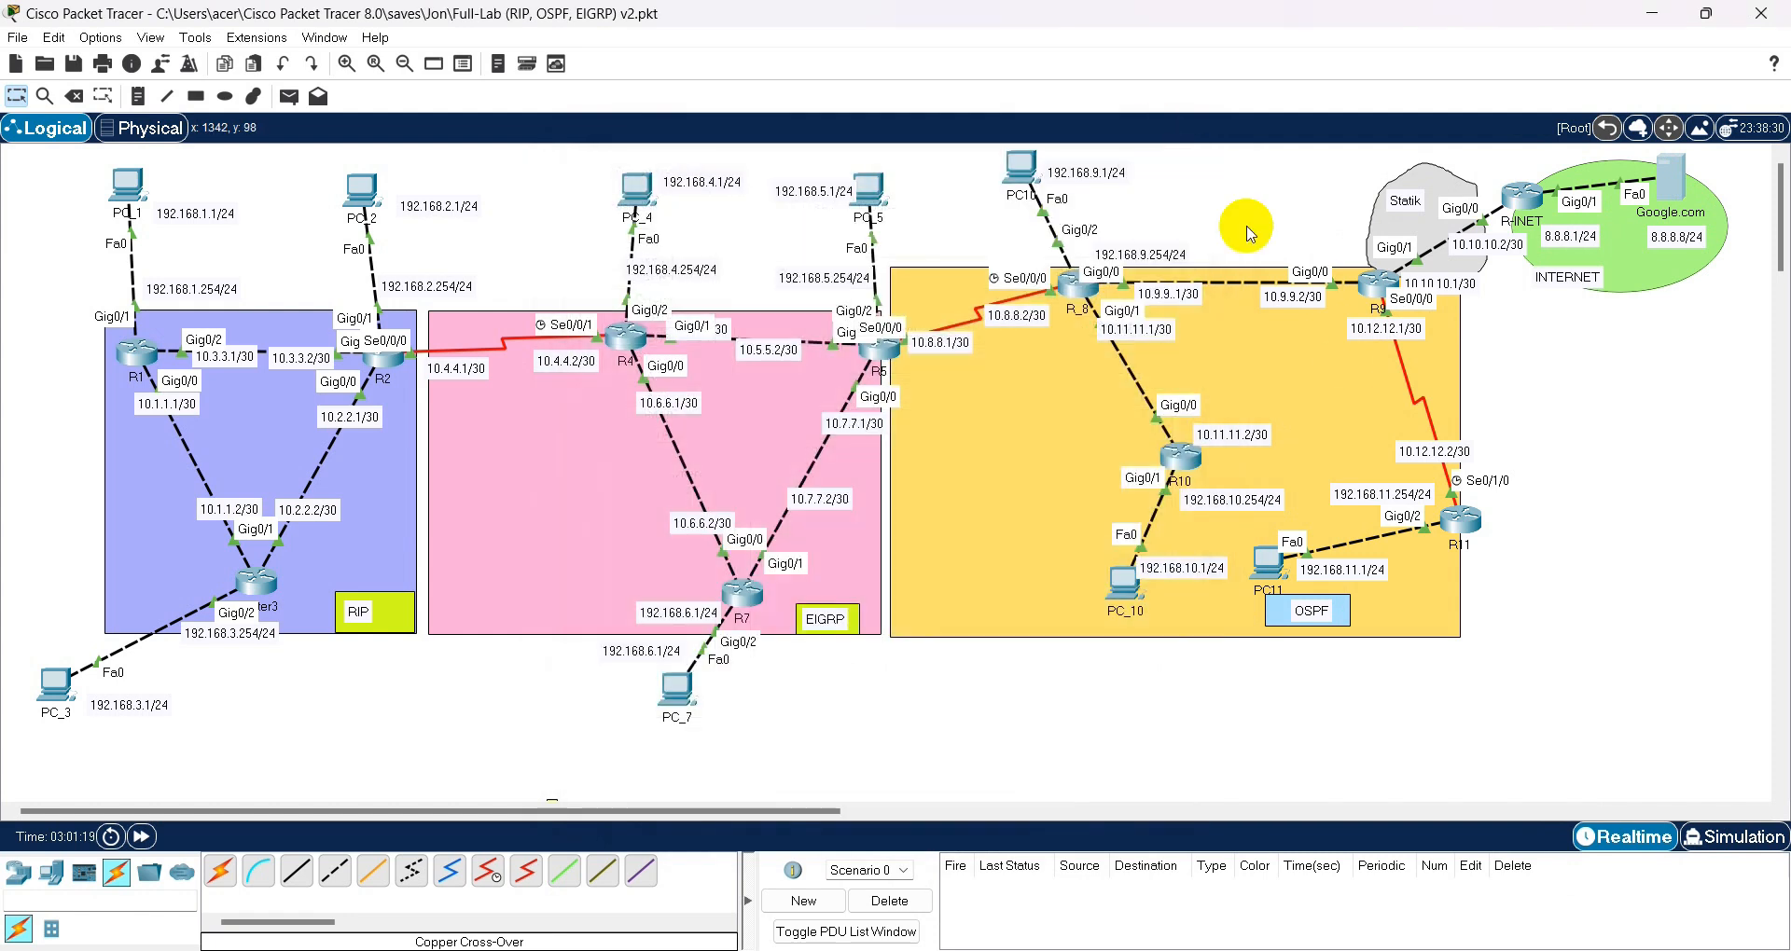
- Reopen PC11, load google.com in its web browser, and close the PC's window
click(1271, 561)
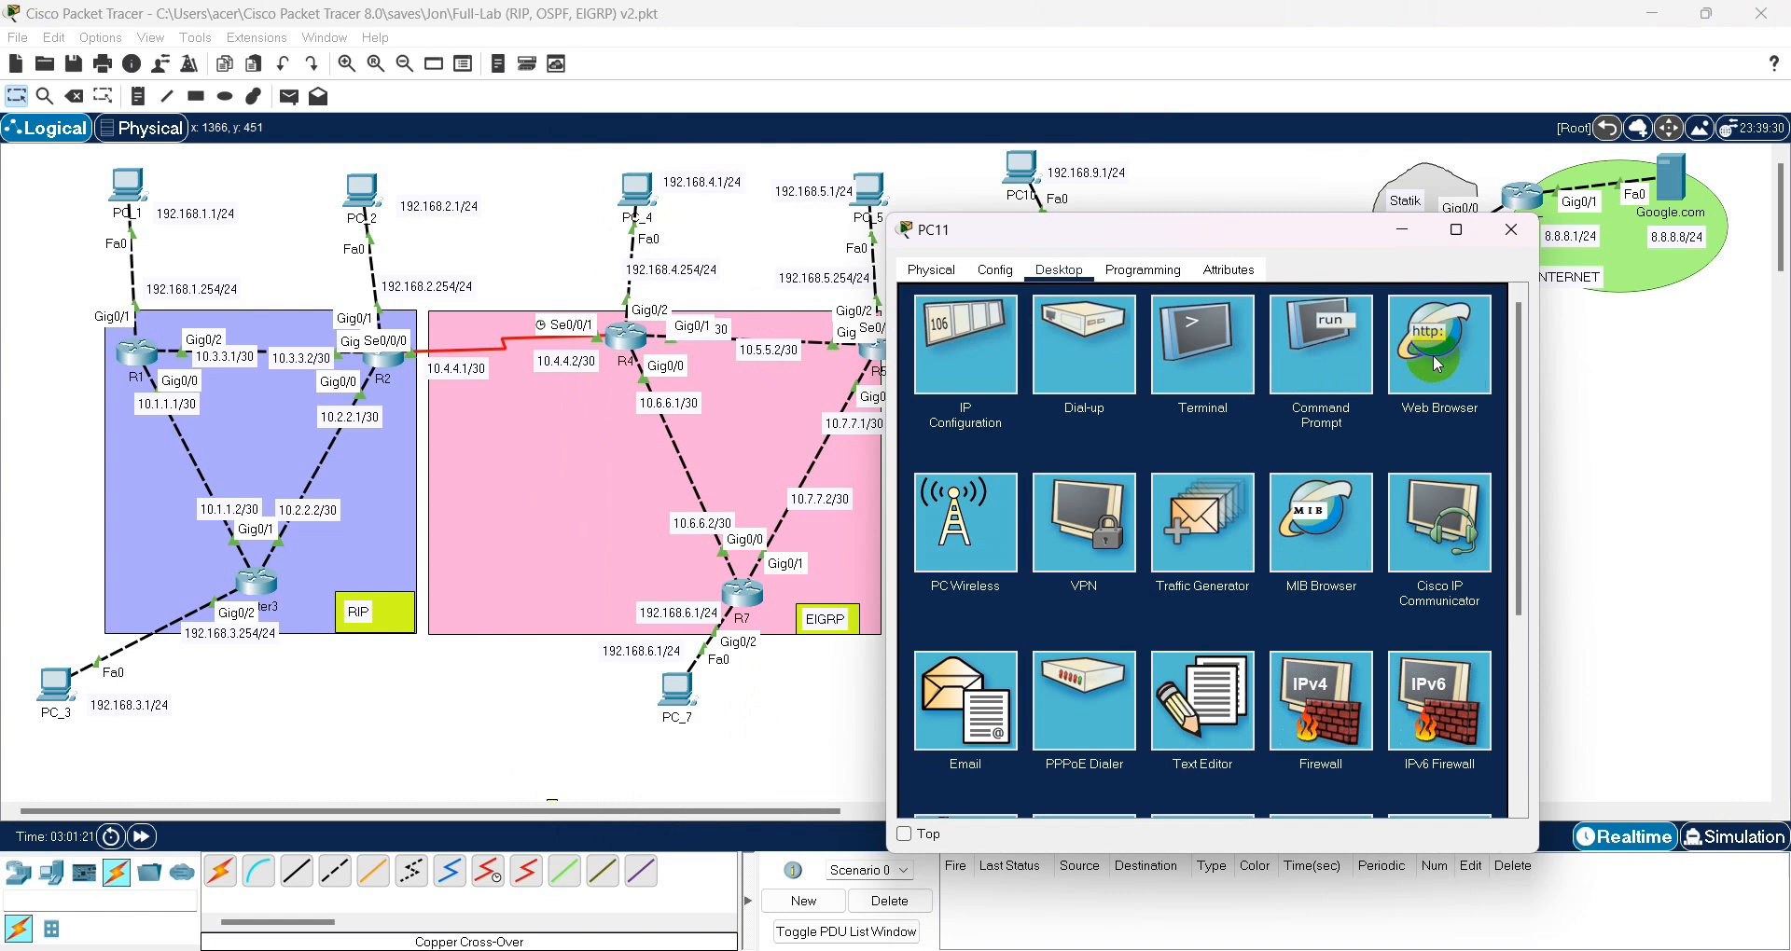
click(1511, 230)
click(1287, 560)
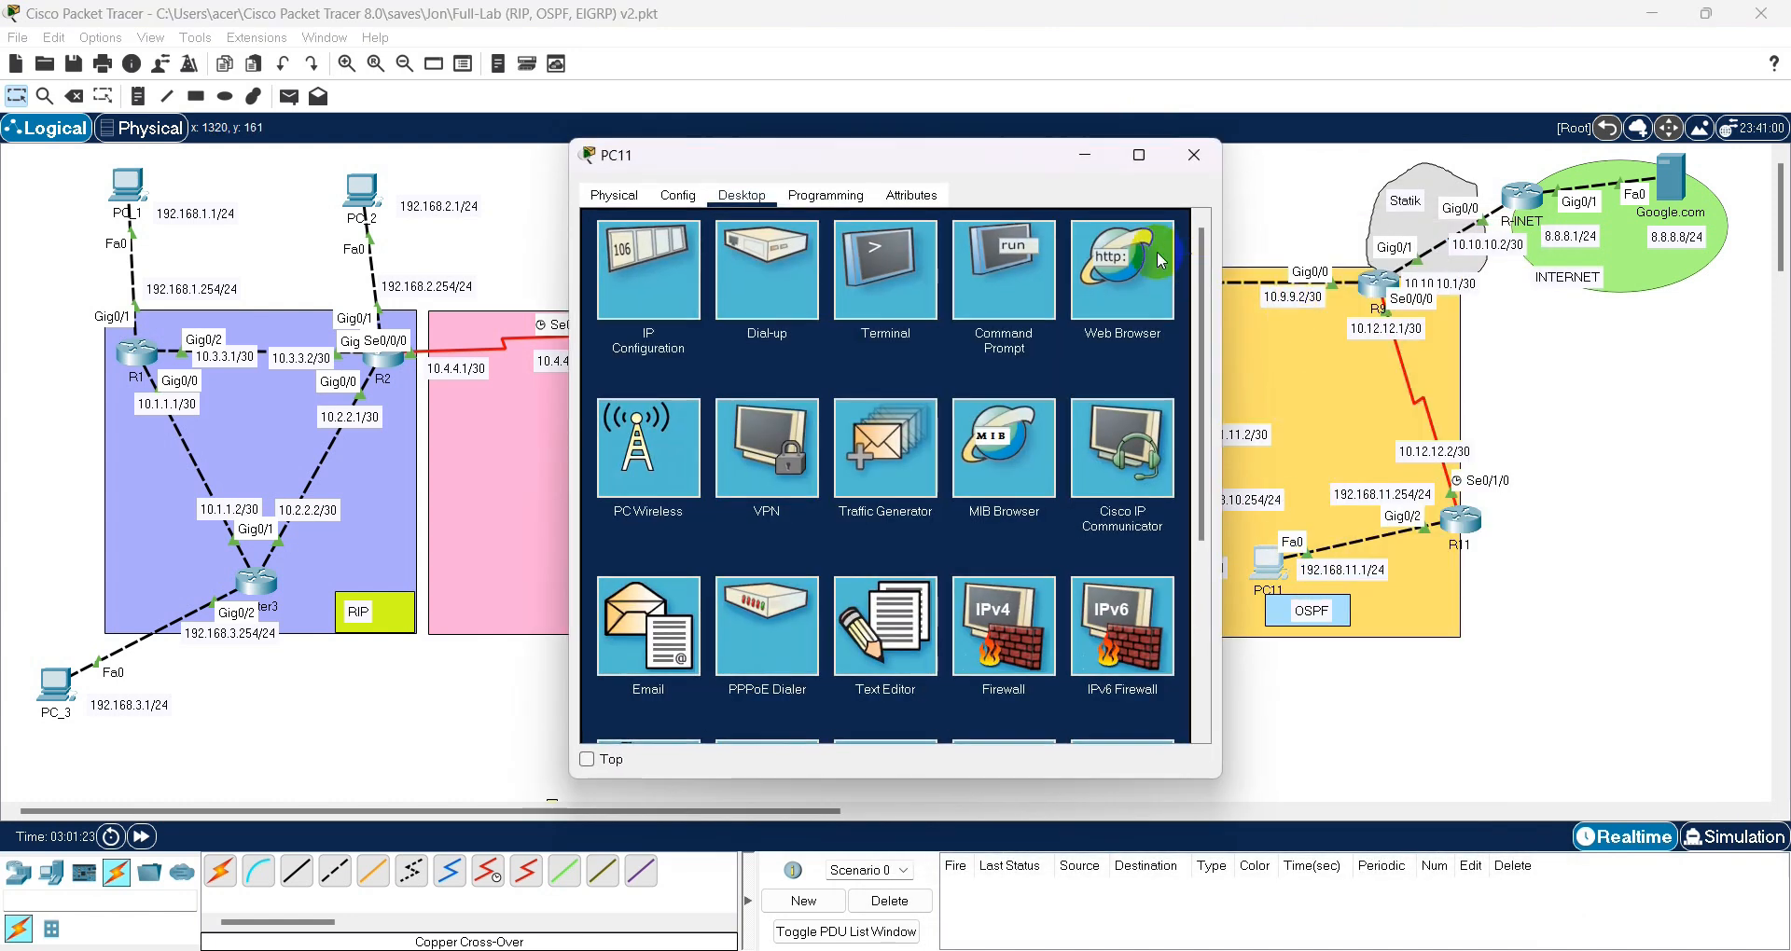
click(1102, 267)
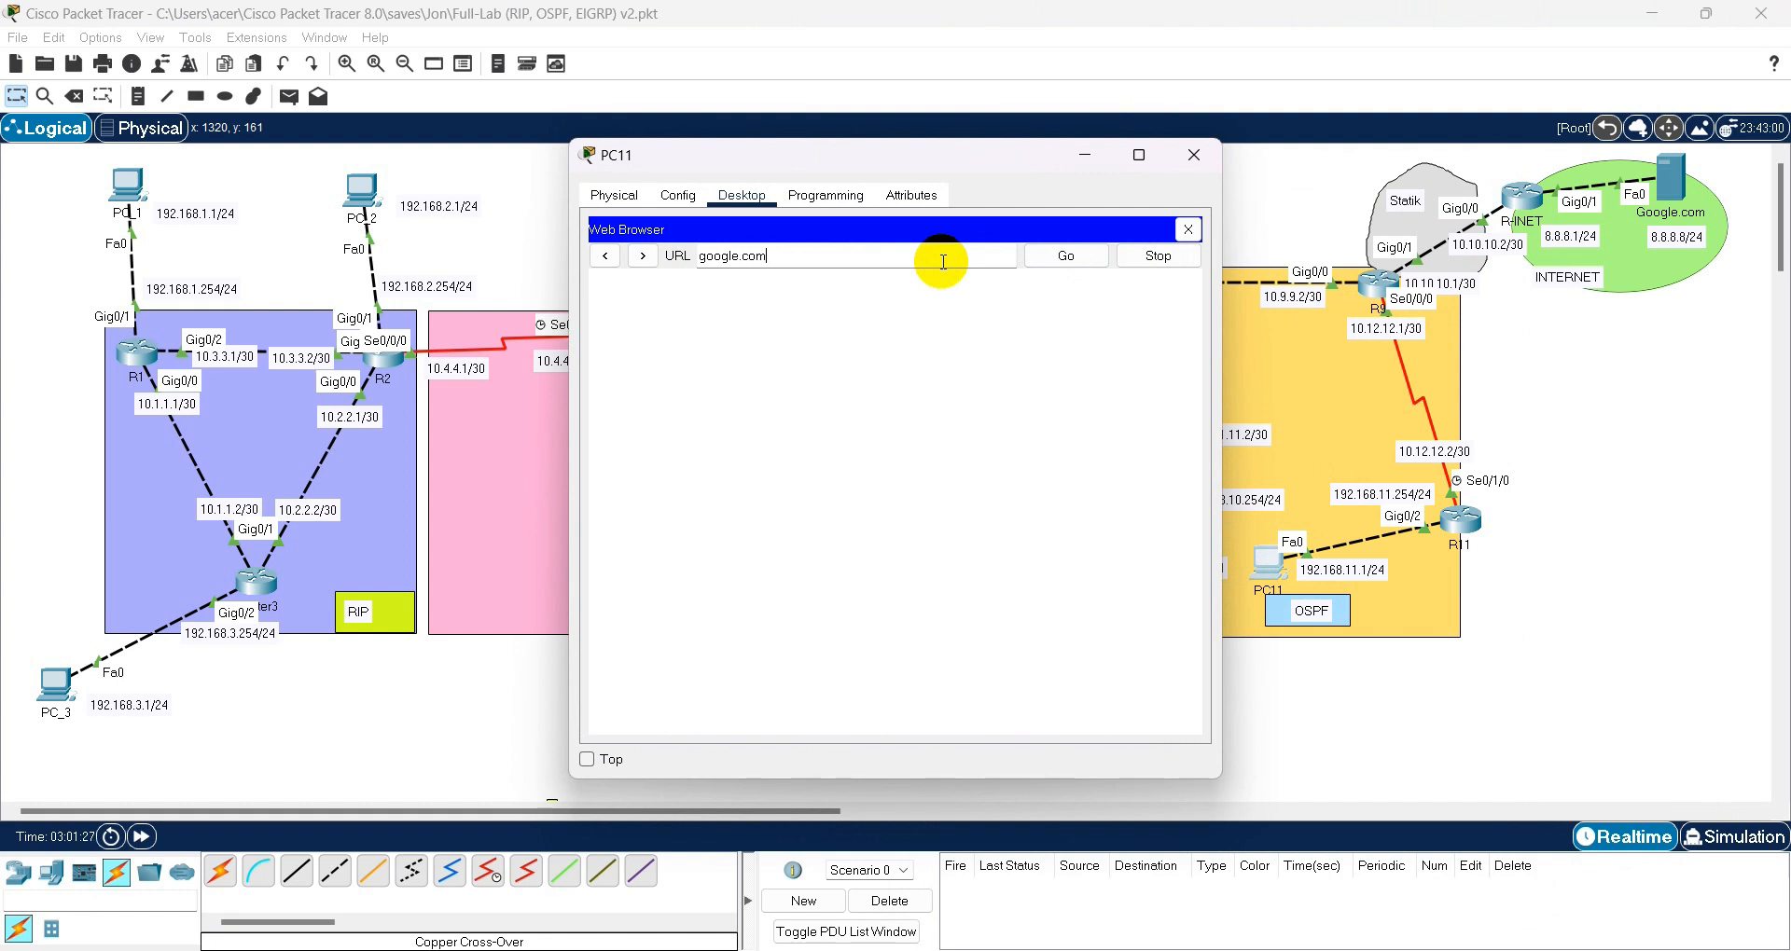
key(Return)
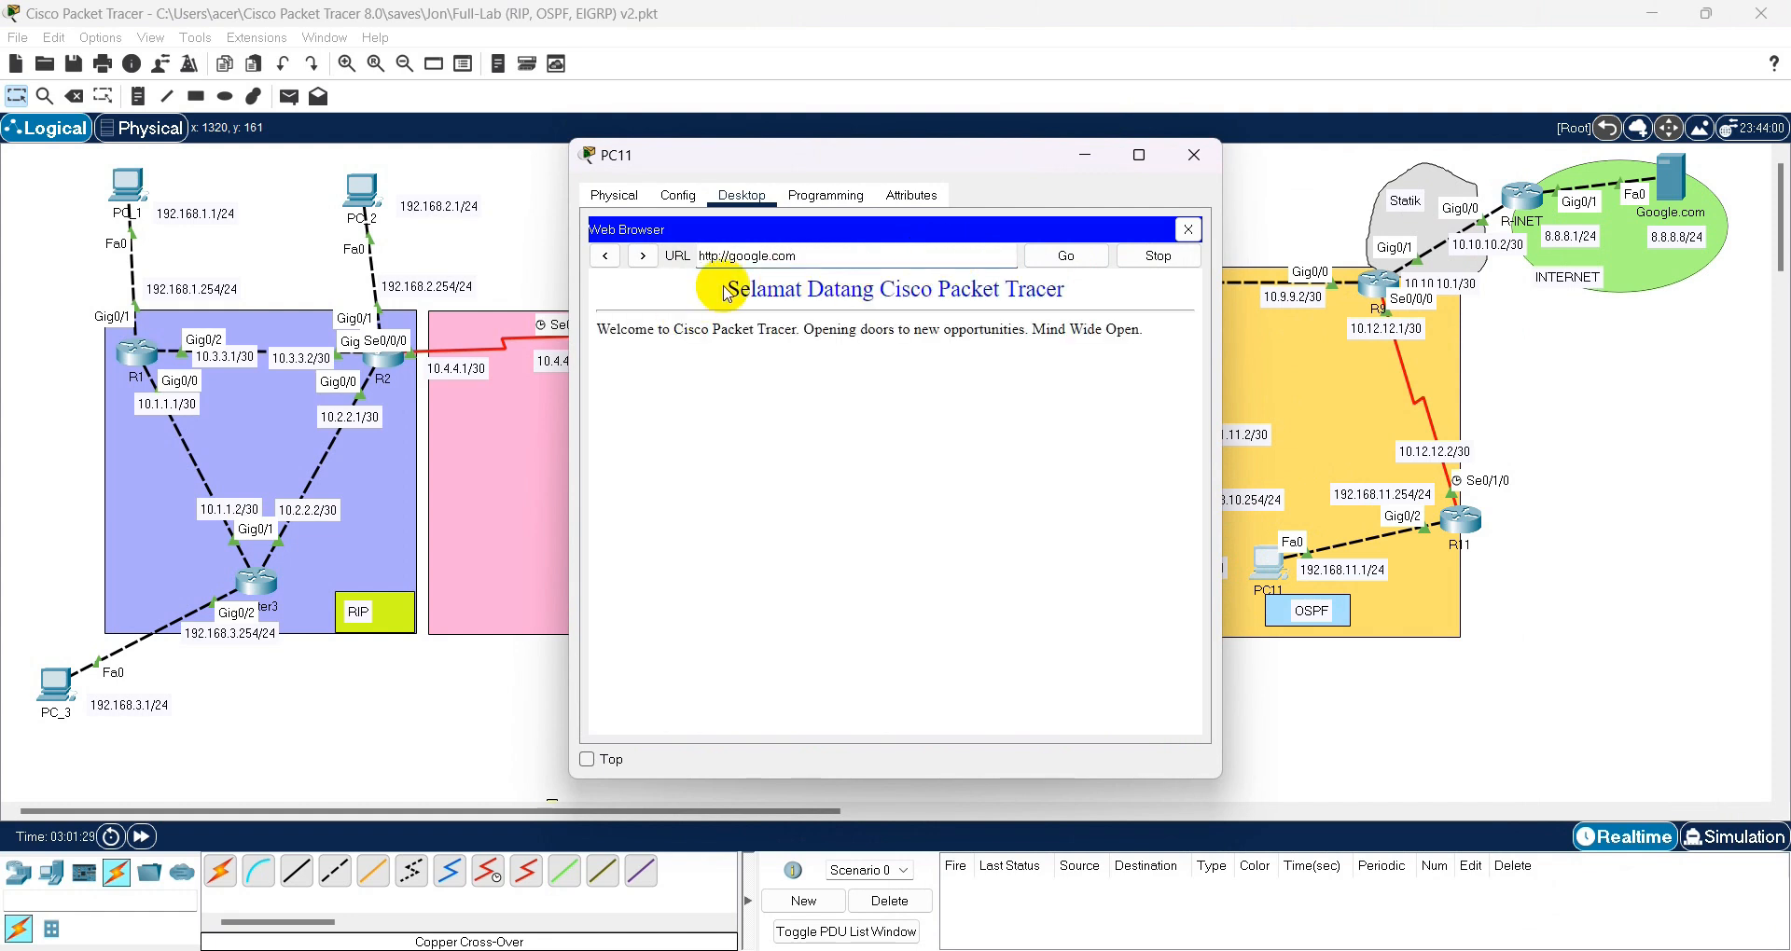
click(1192, 159)
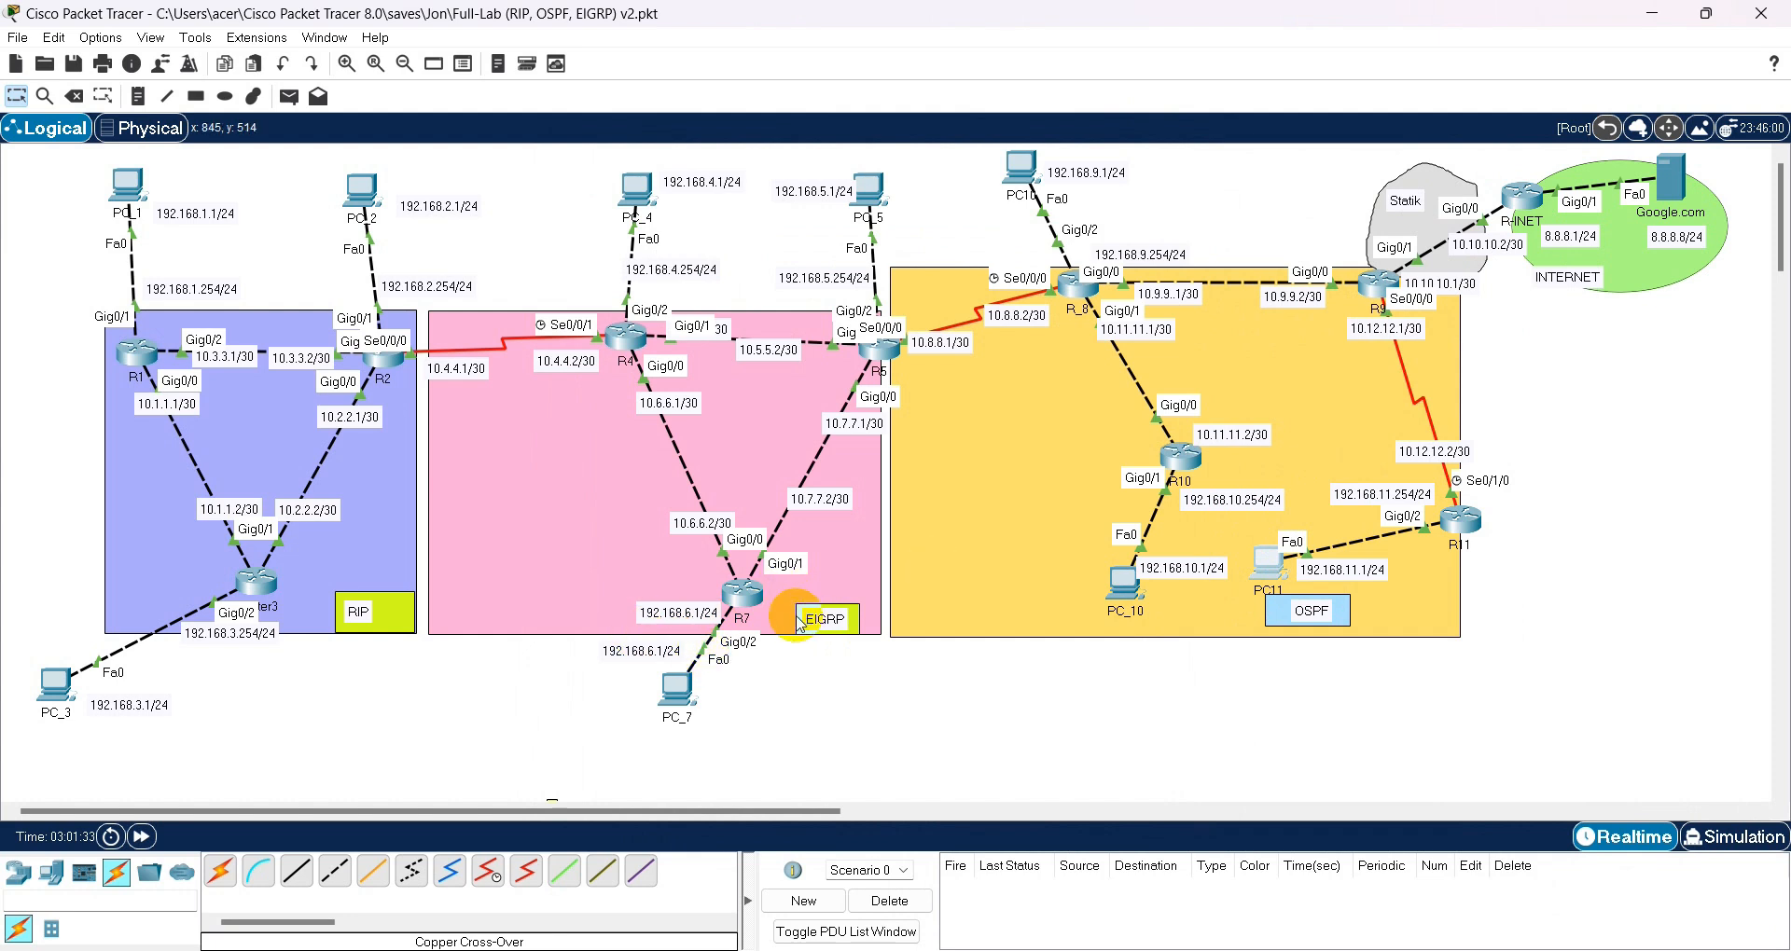
- Ping 8.8.8.8 from PC_7's command prompt, stop the ping, and close the prompt
click(677, 691)
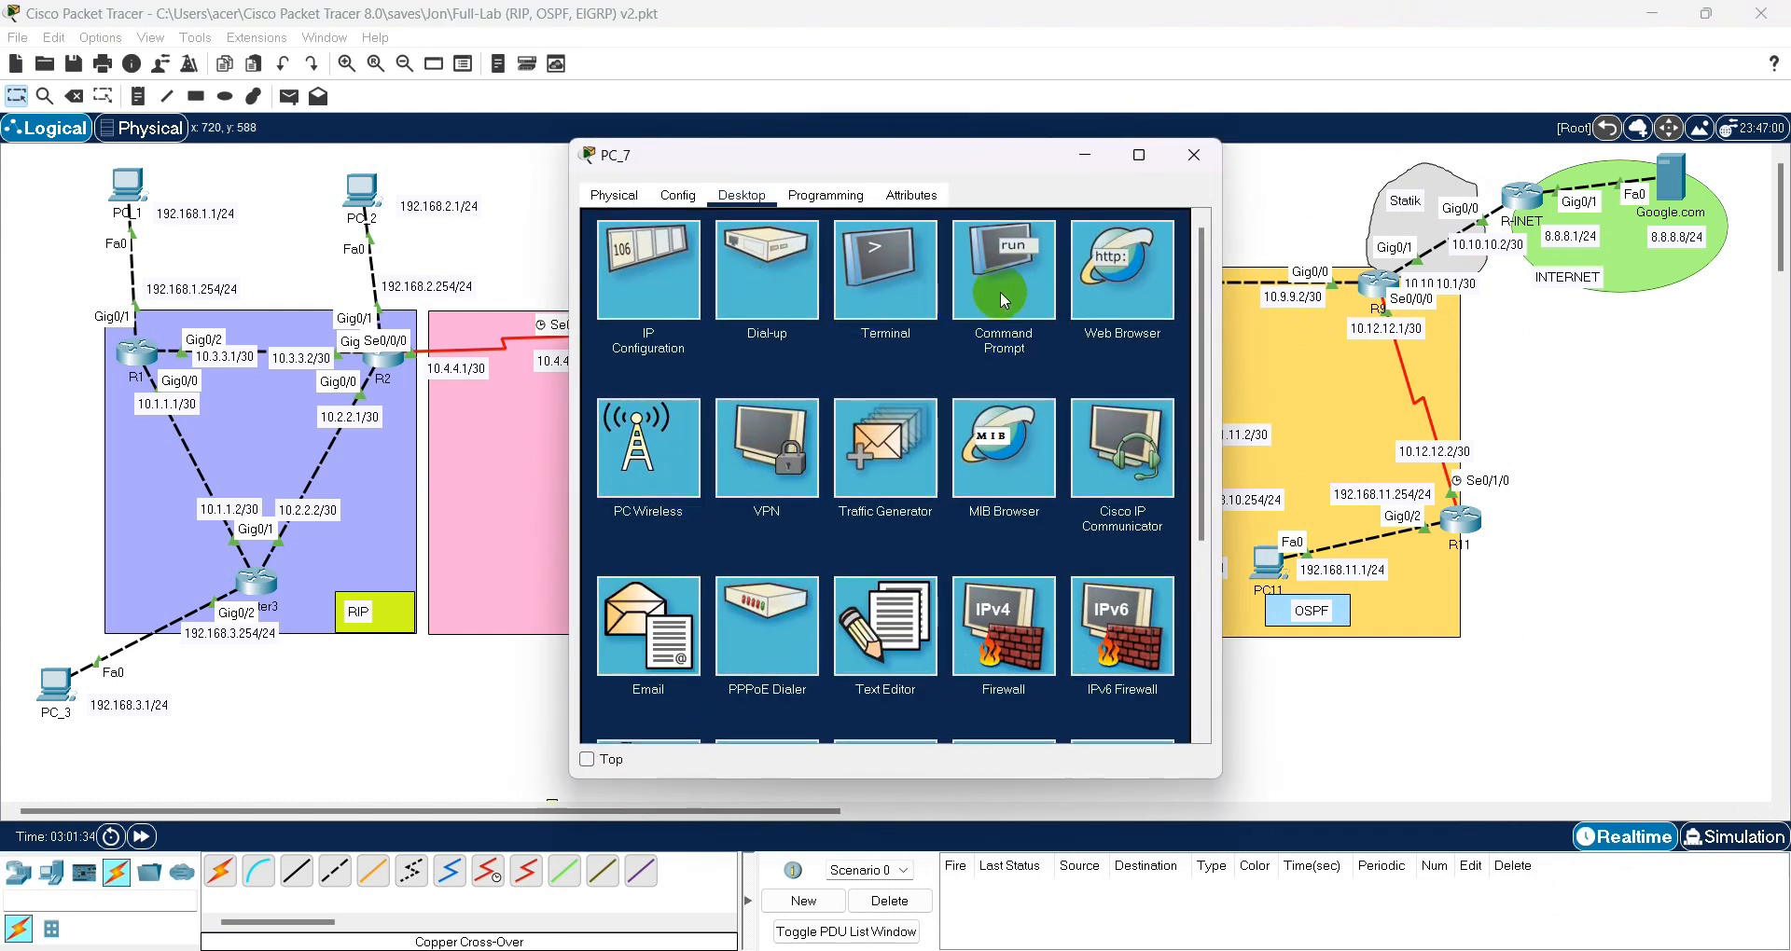
click(1000, 291)
text(ping 8.8.8.8)
key(Return)
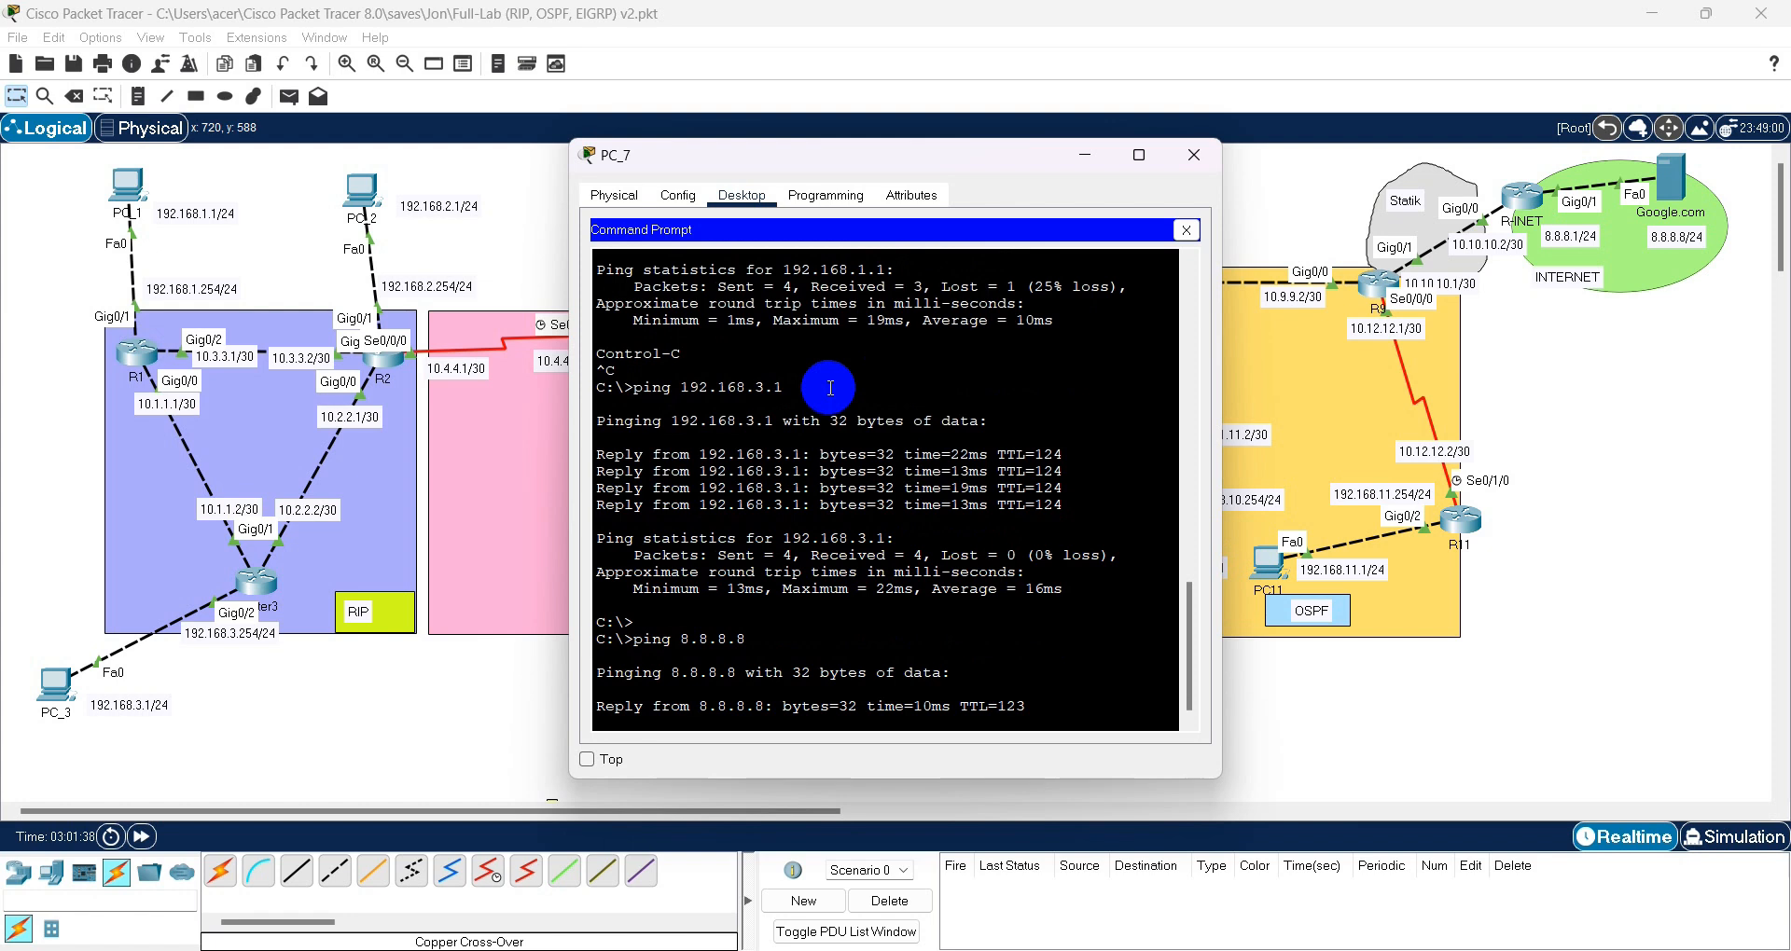
key(ctrl+c)
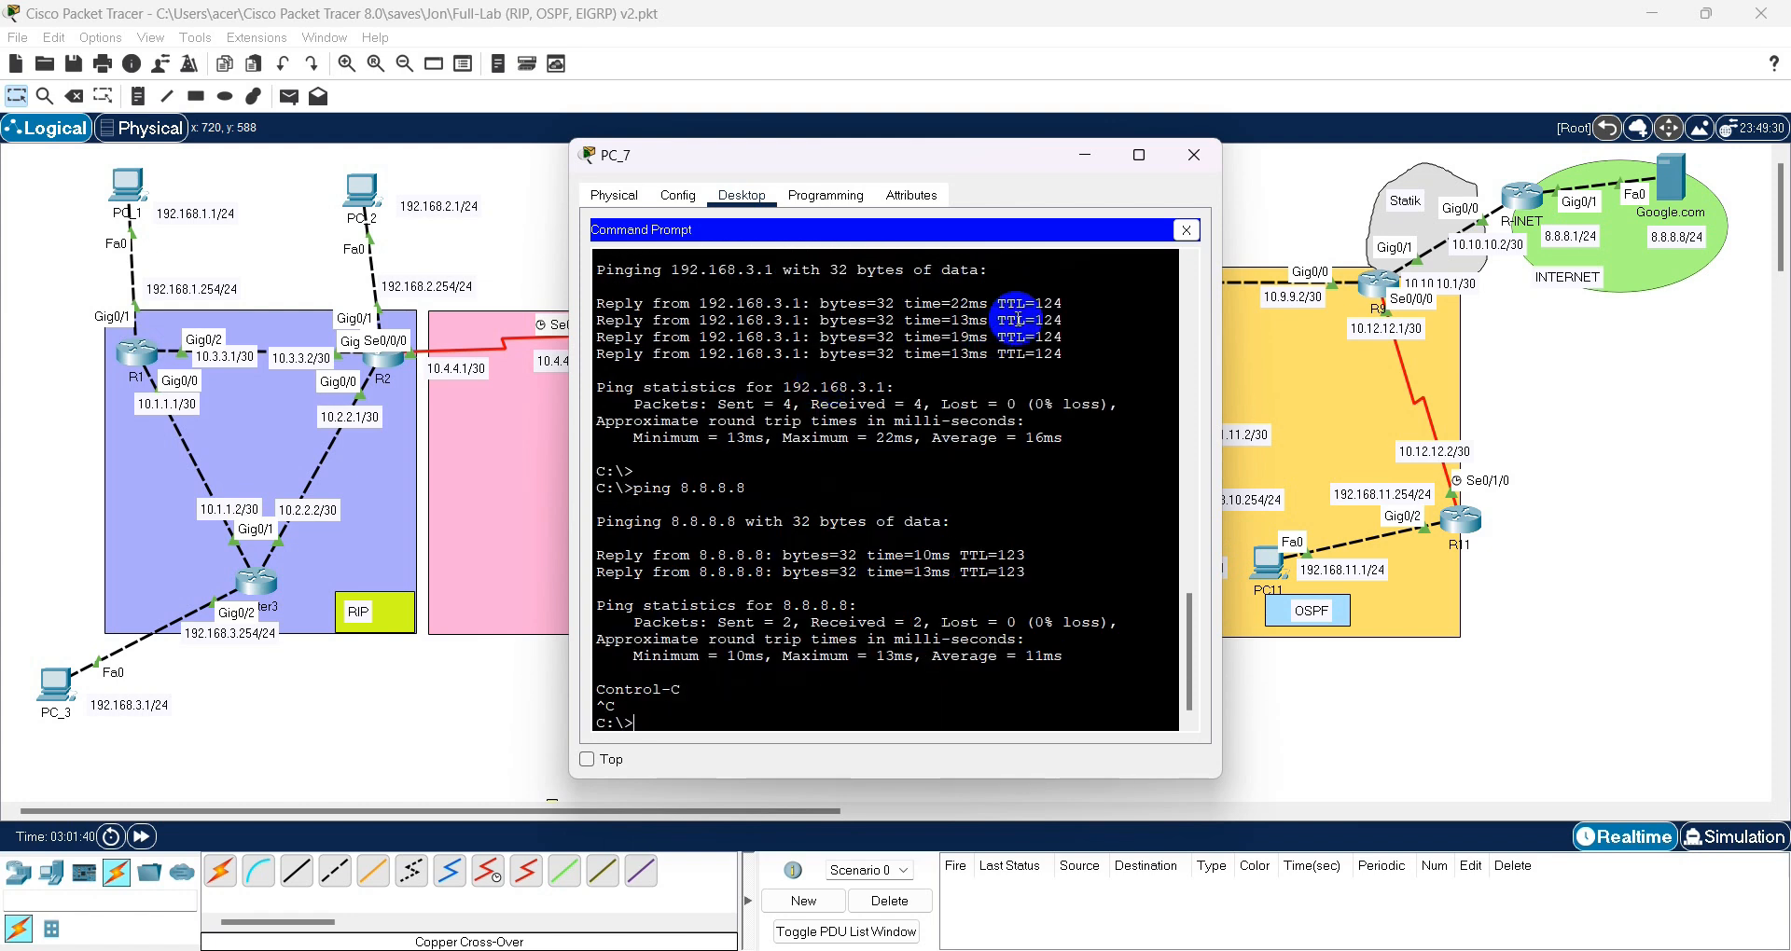
click(1185, 229)
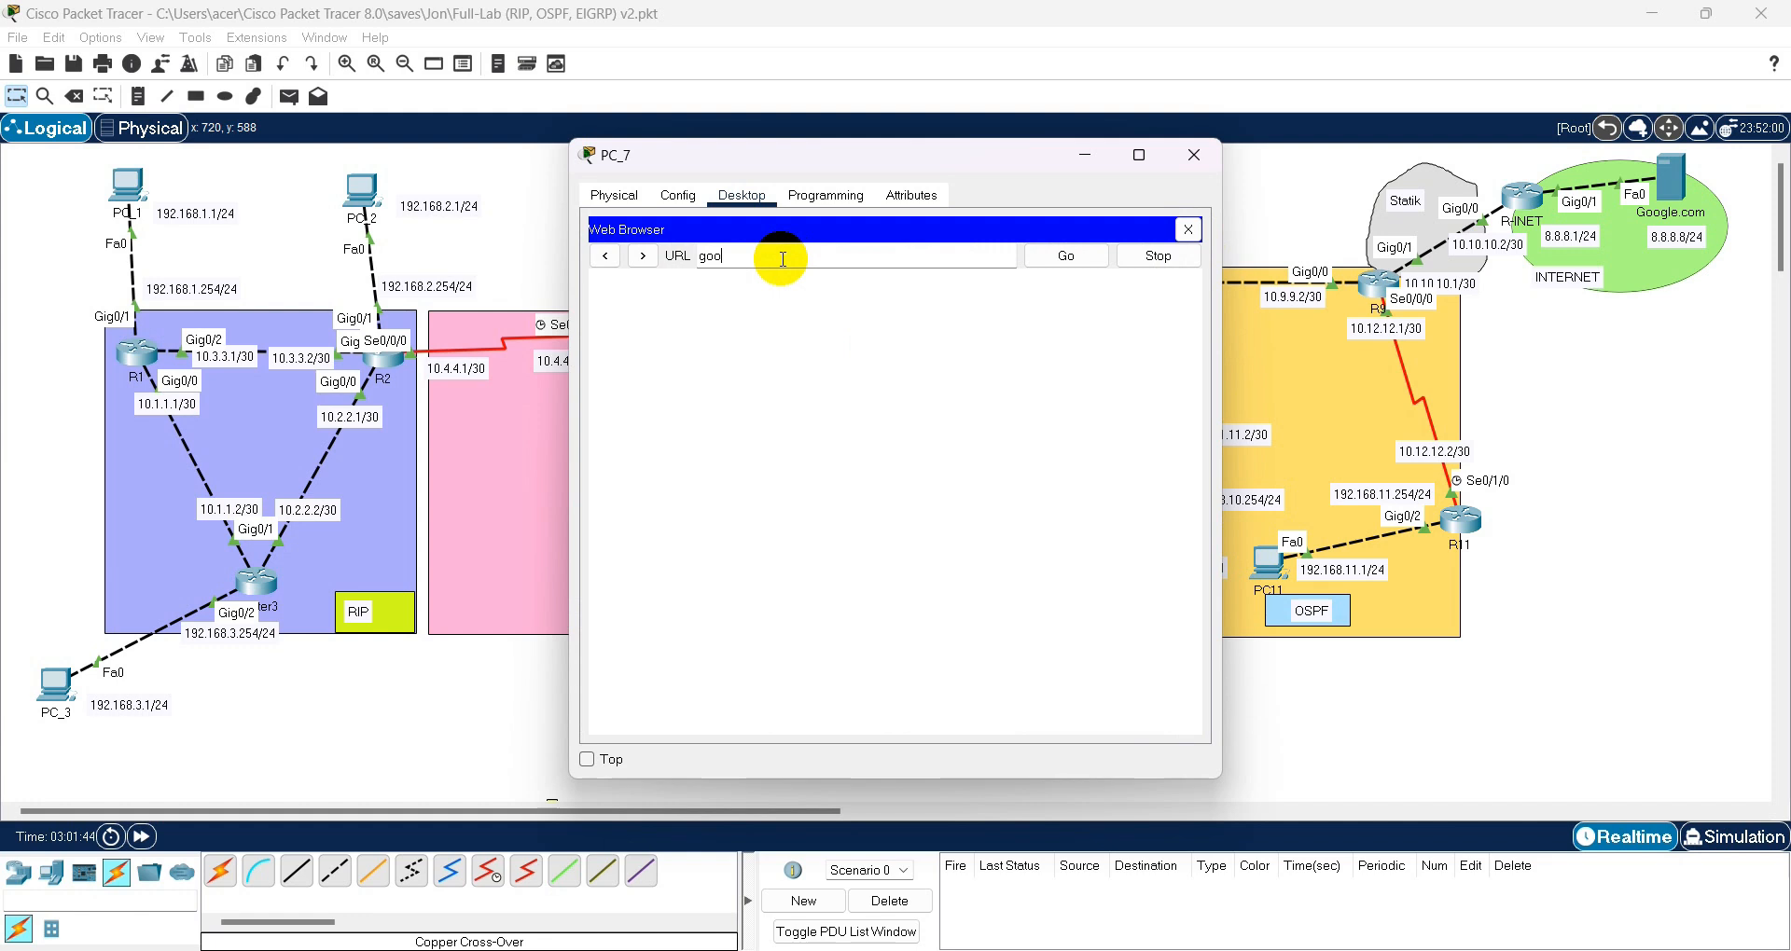
- Load google.com in PC_7's web browser, and close the PC's window
key(Return)
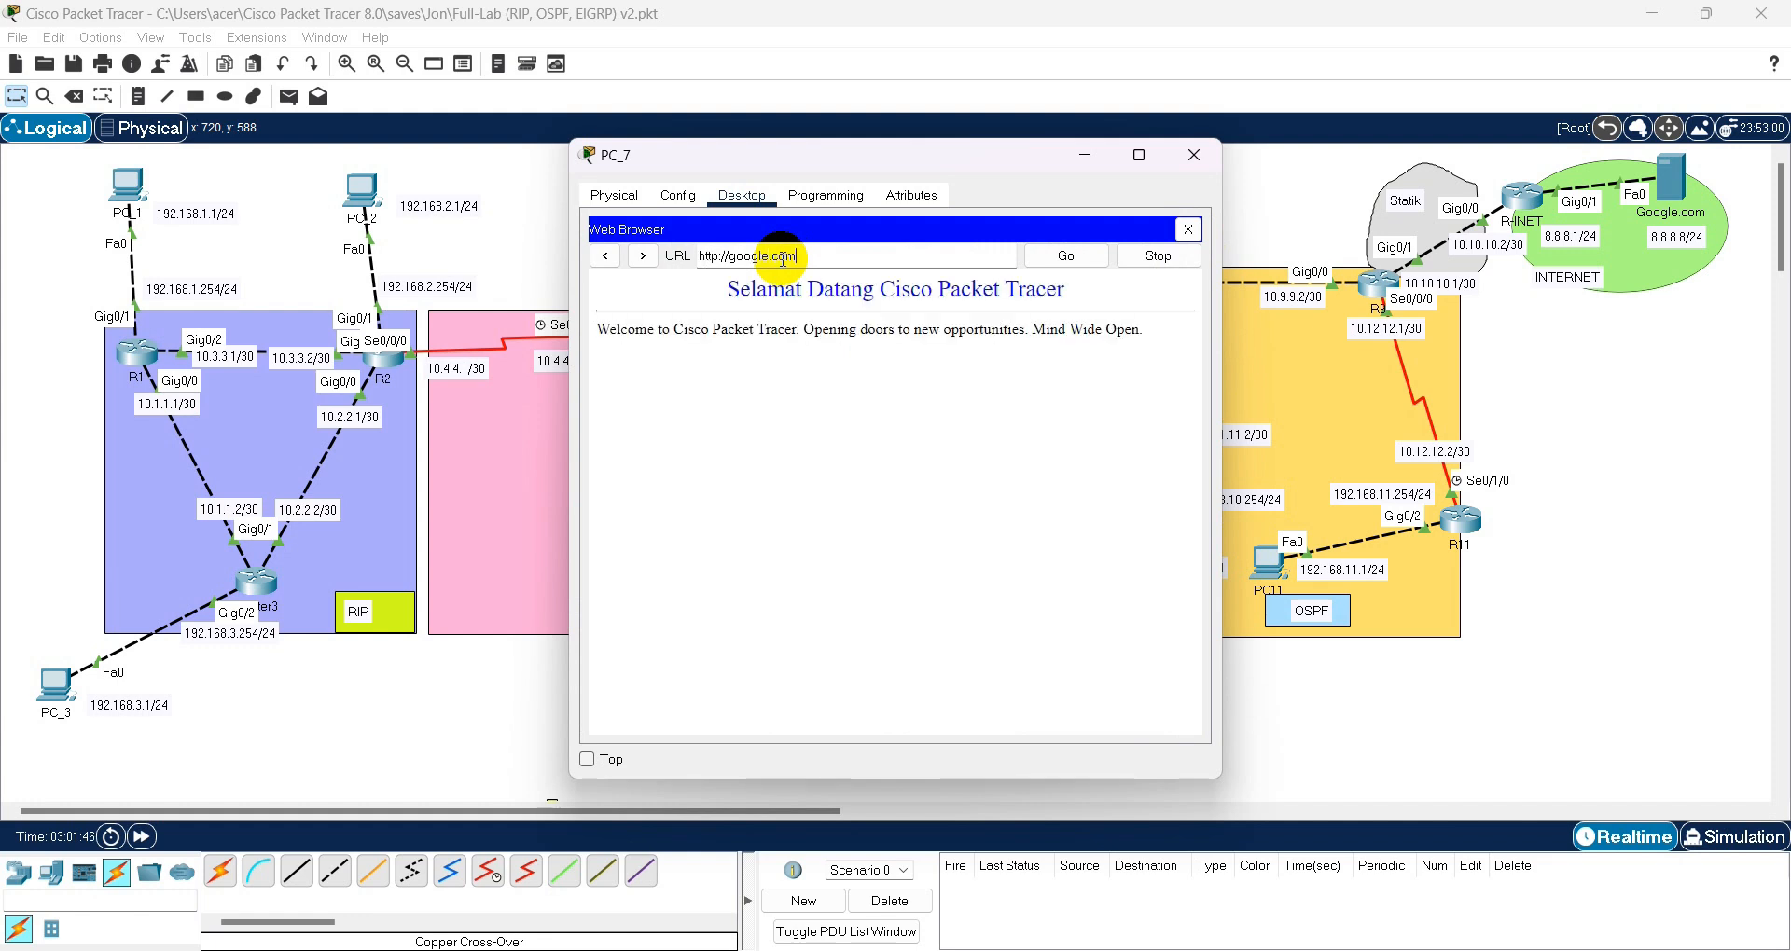
click(1186, 229)
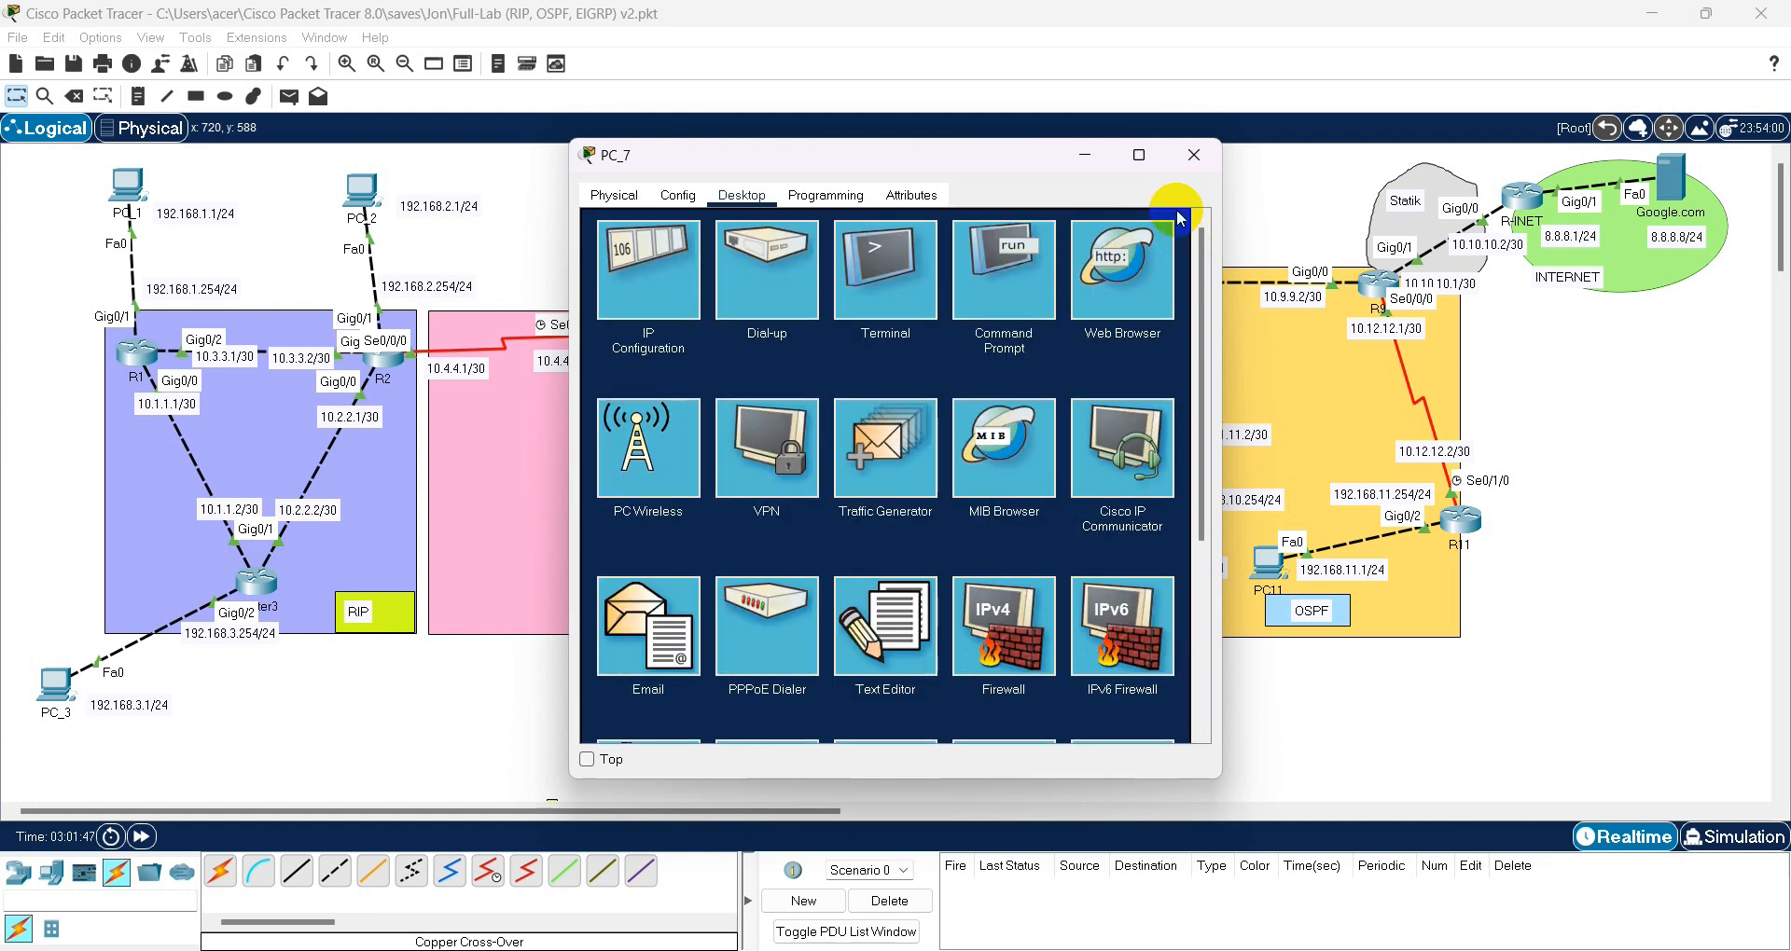
click(1187, 159)
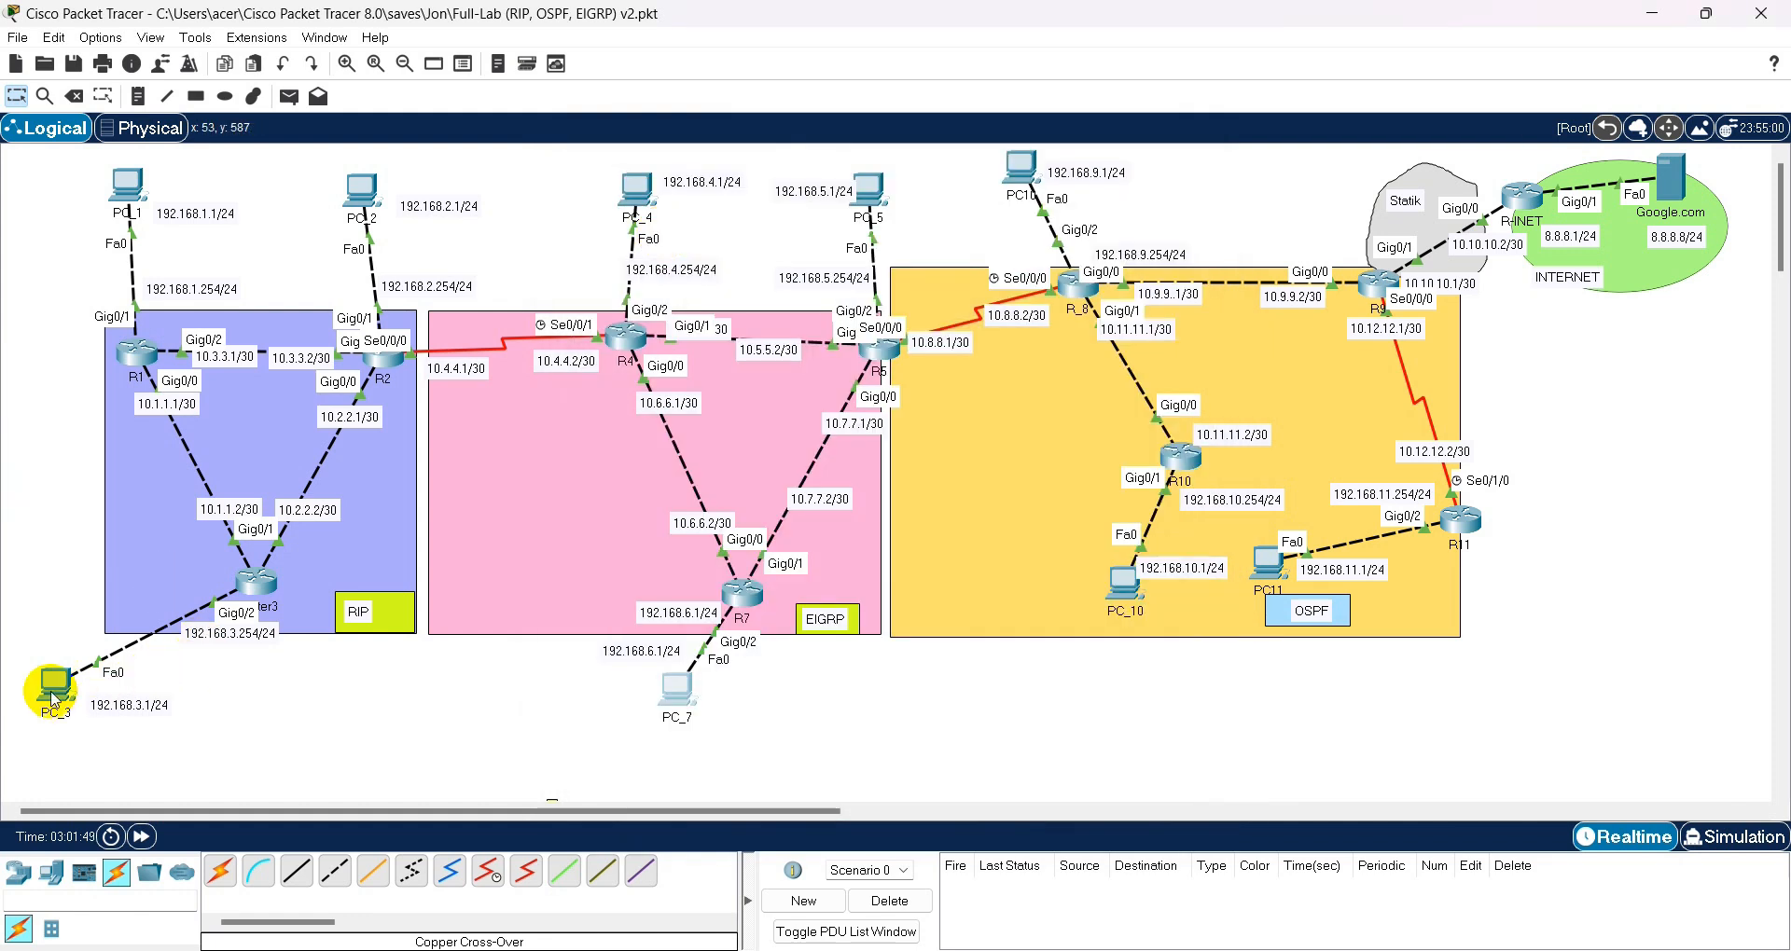
- Set PC_3's DNS server to 8.8.8.8 in its IP configuration, and close the configuration
click(58, 692)
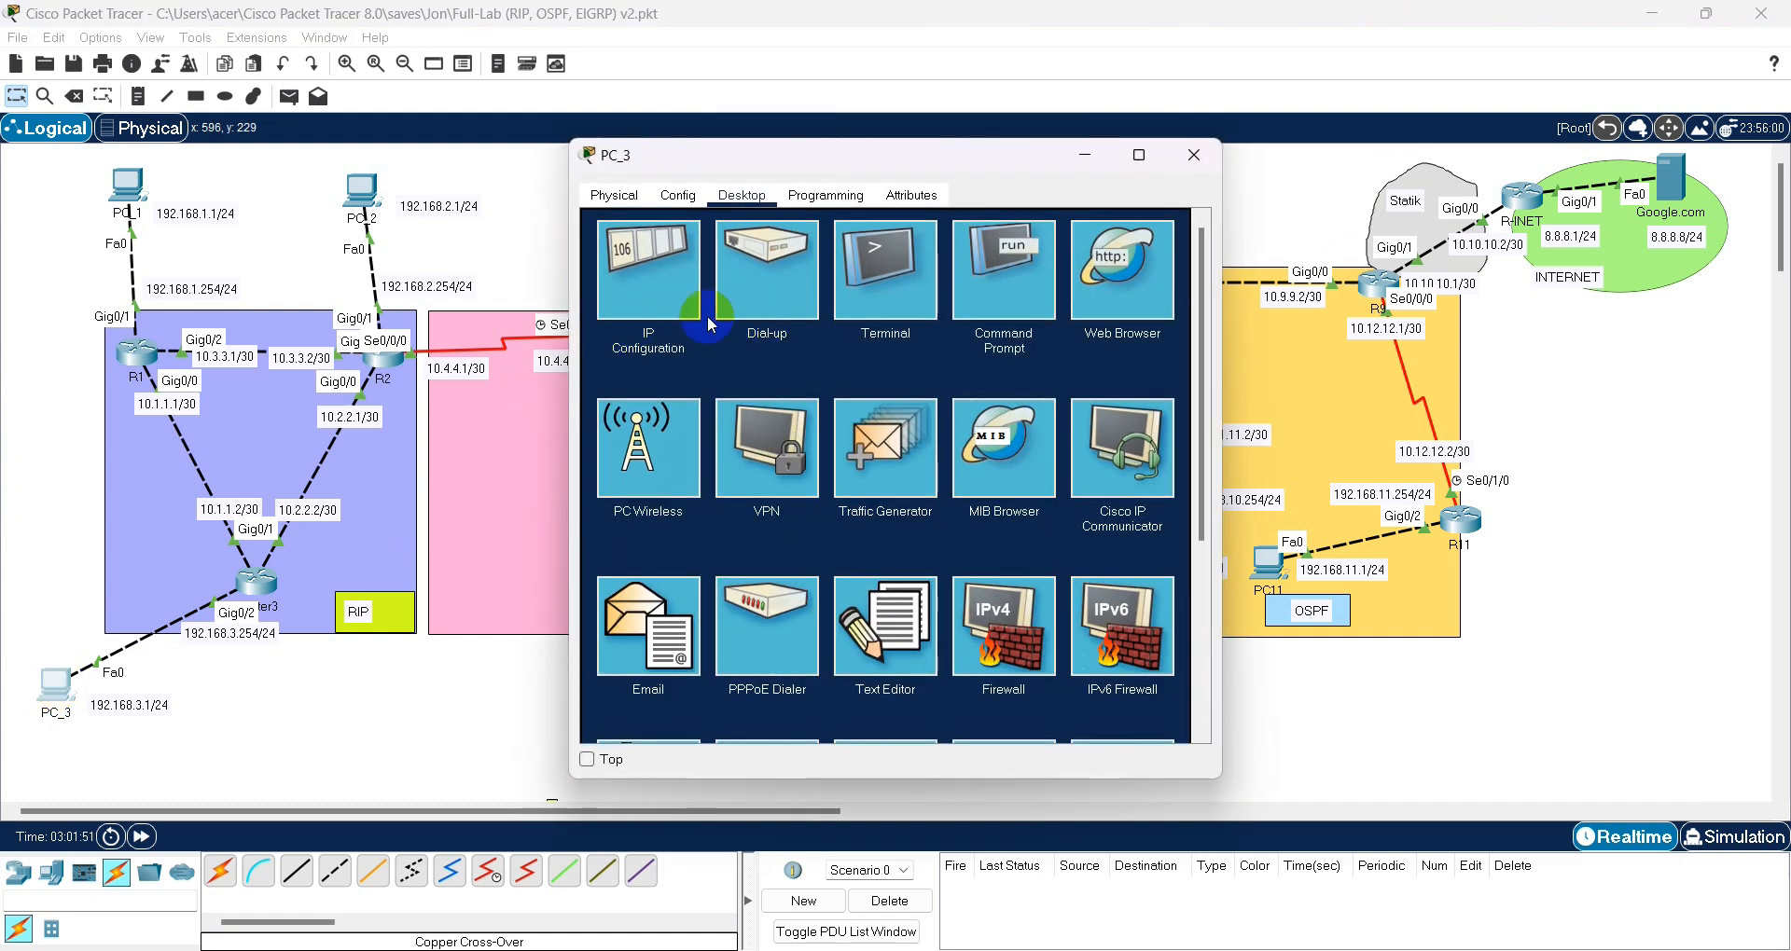
click(665, 287)
drag(867, 411, 724, 395)
text(8.8.8.8)
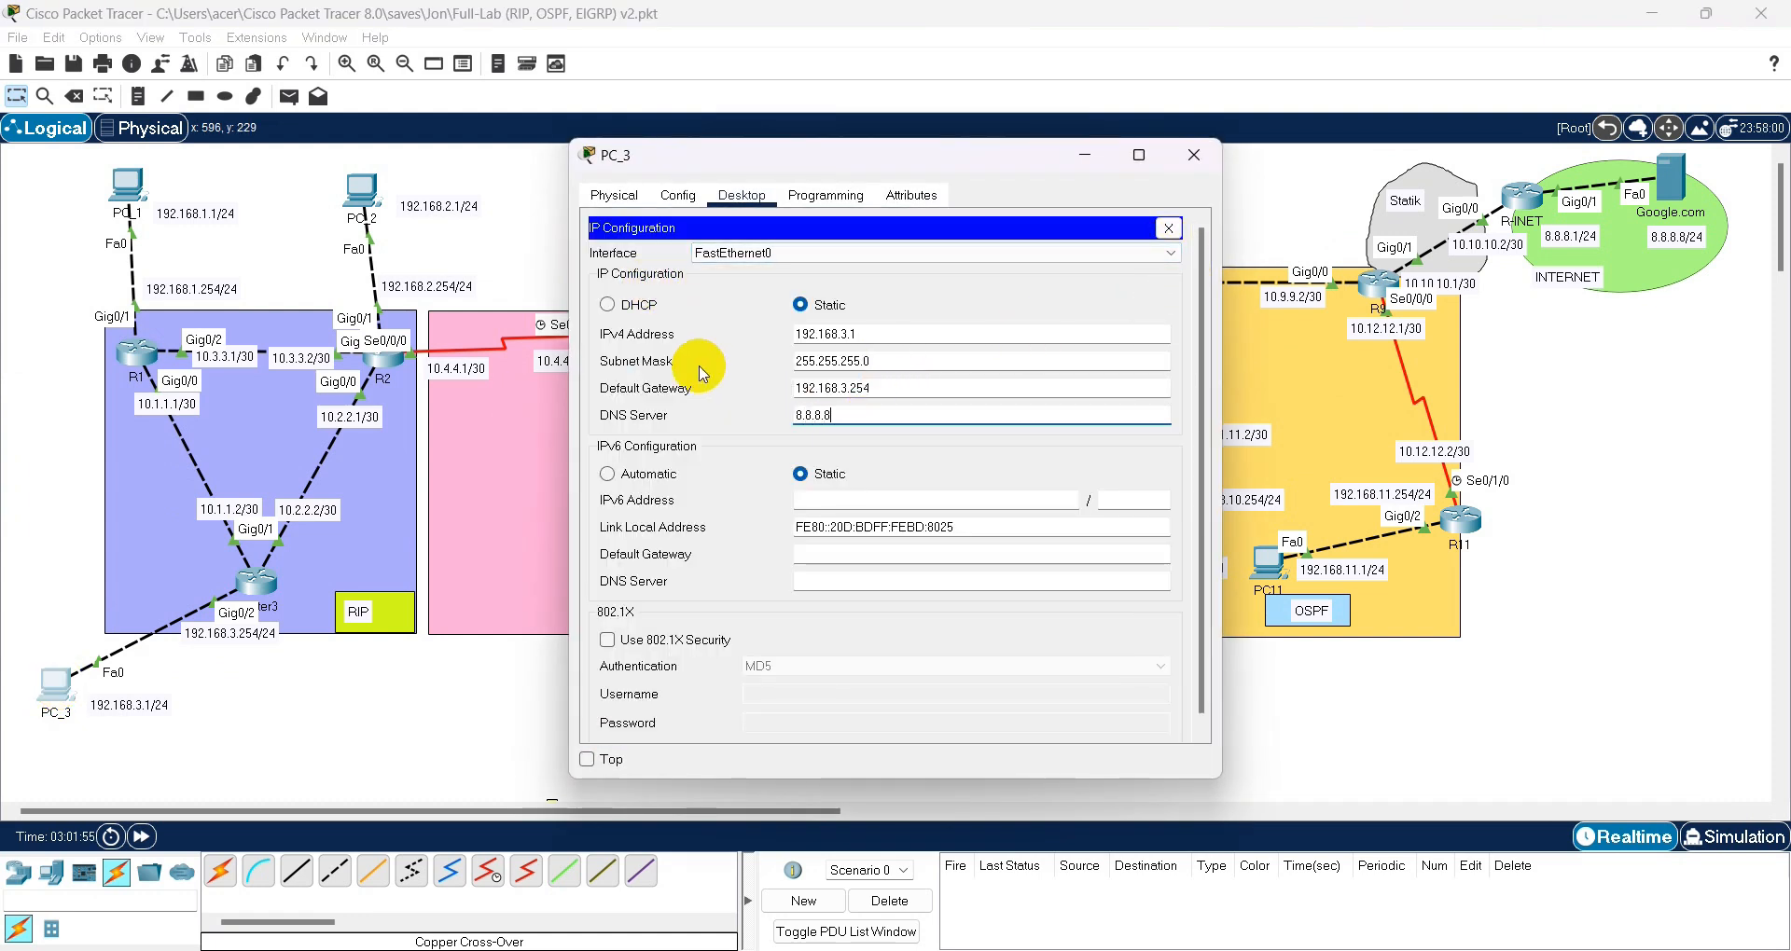
click(1168, 227)
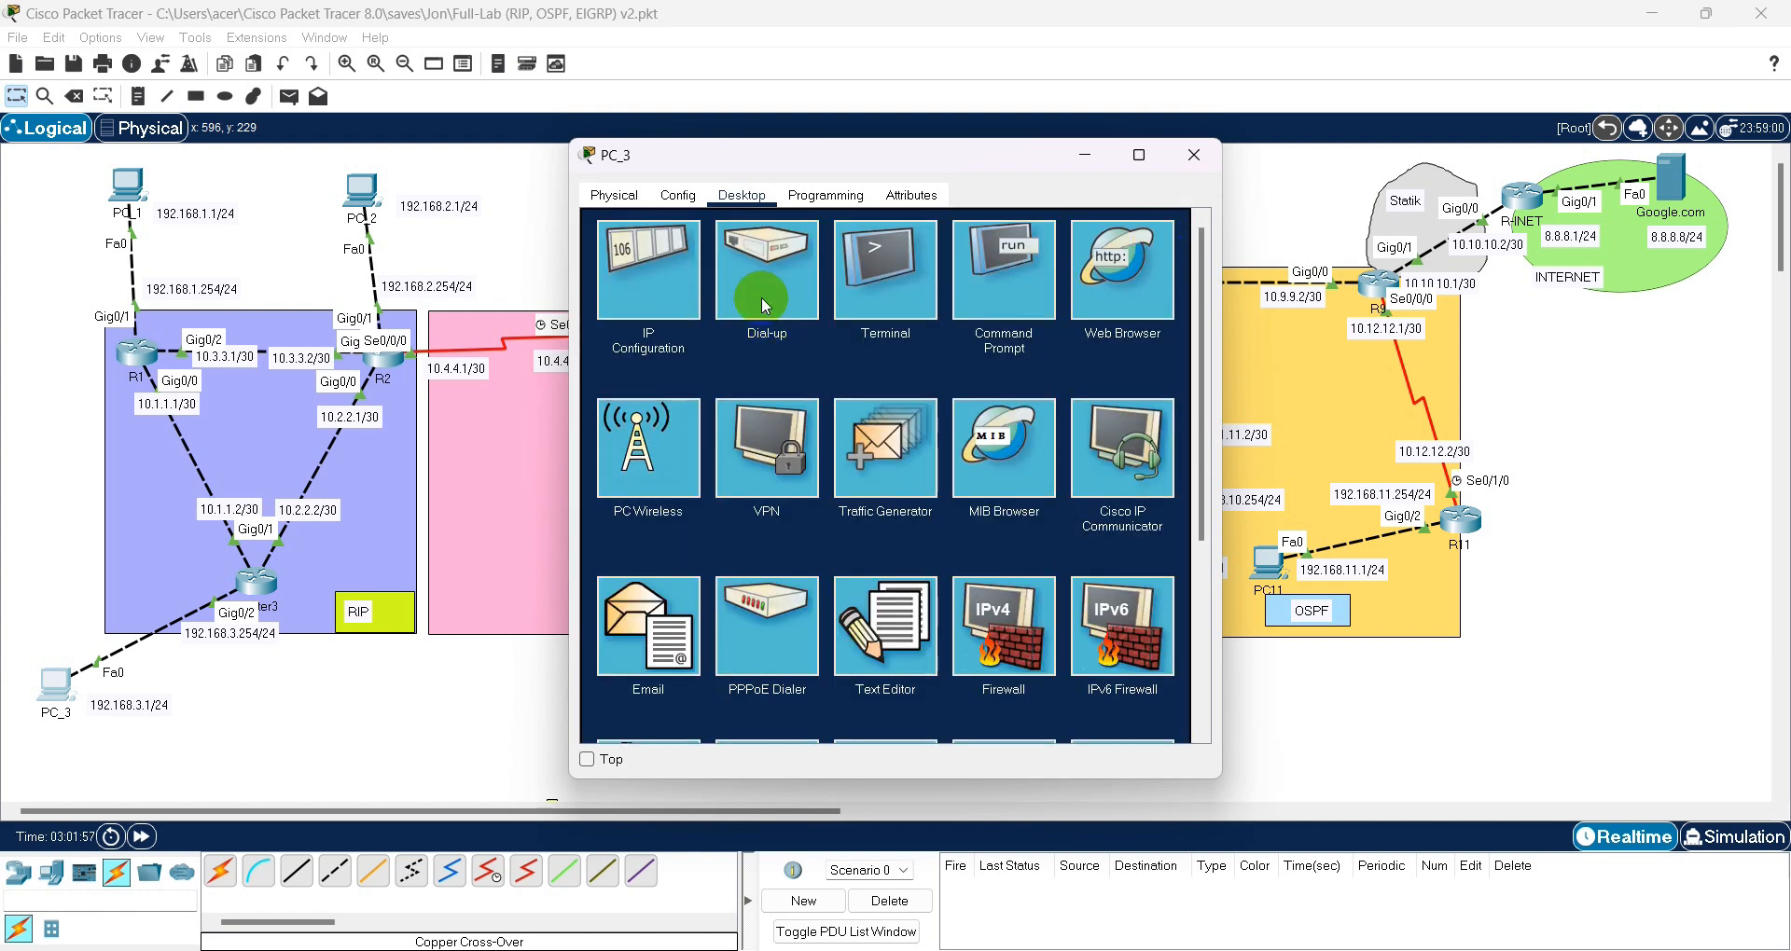
- Ping 8.8.8.8 twice from PC_3's command prompt, and close the PC's window
click(1036, 301)
drag(772, 367, 768, 371)
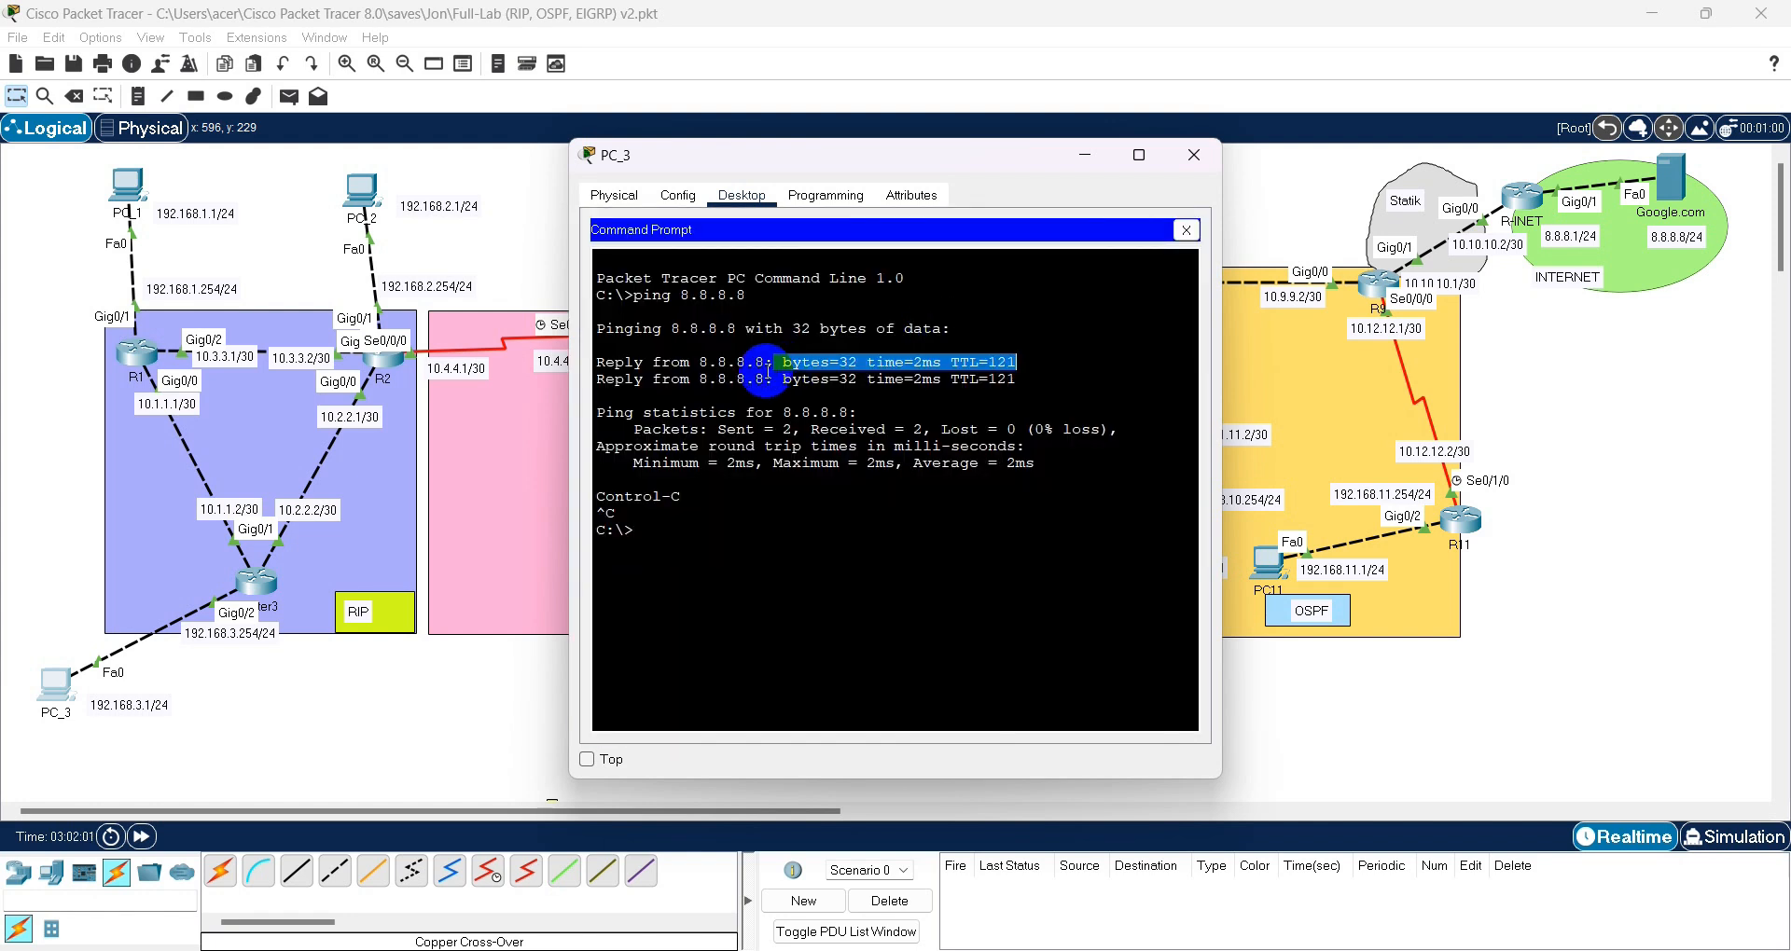
key(Up)
key(Return)
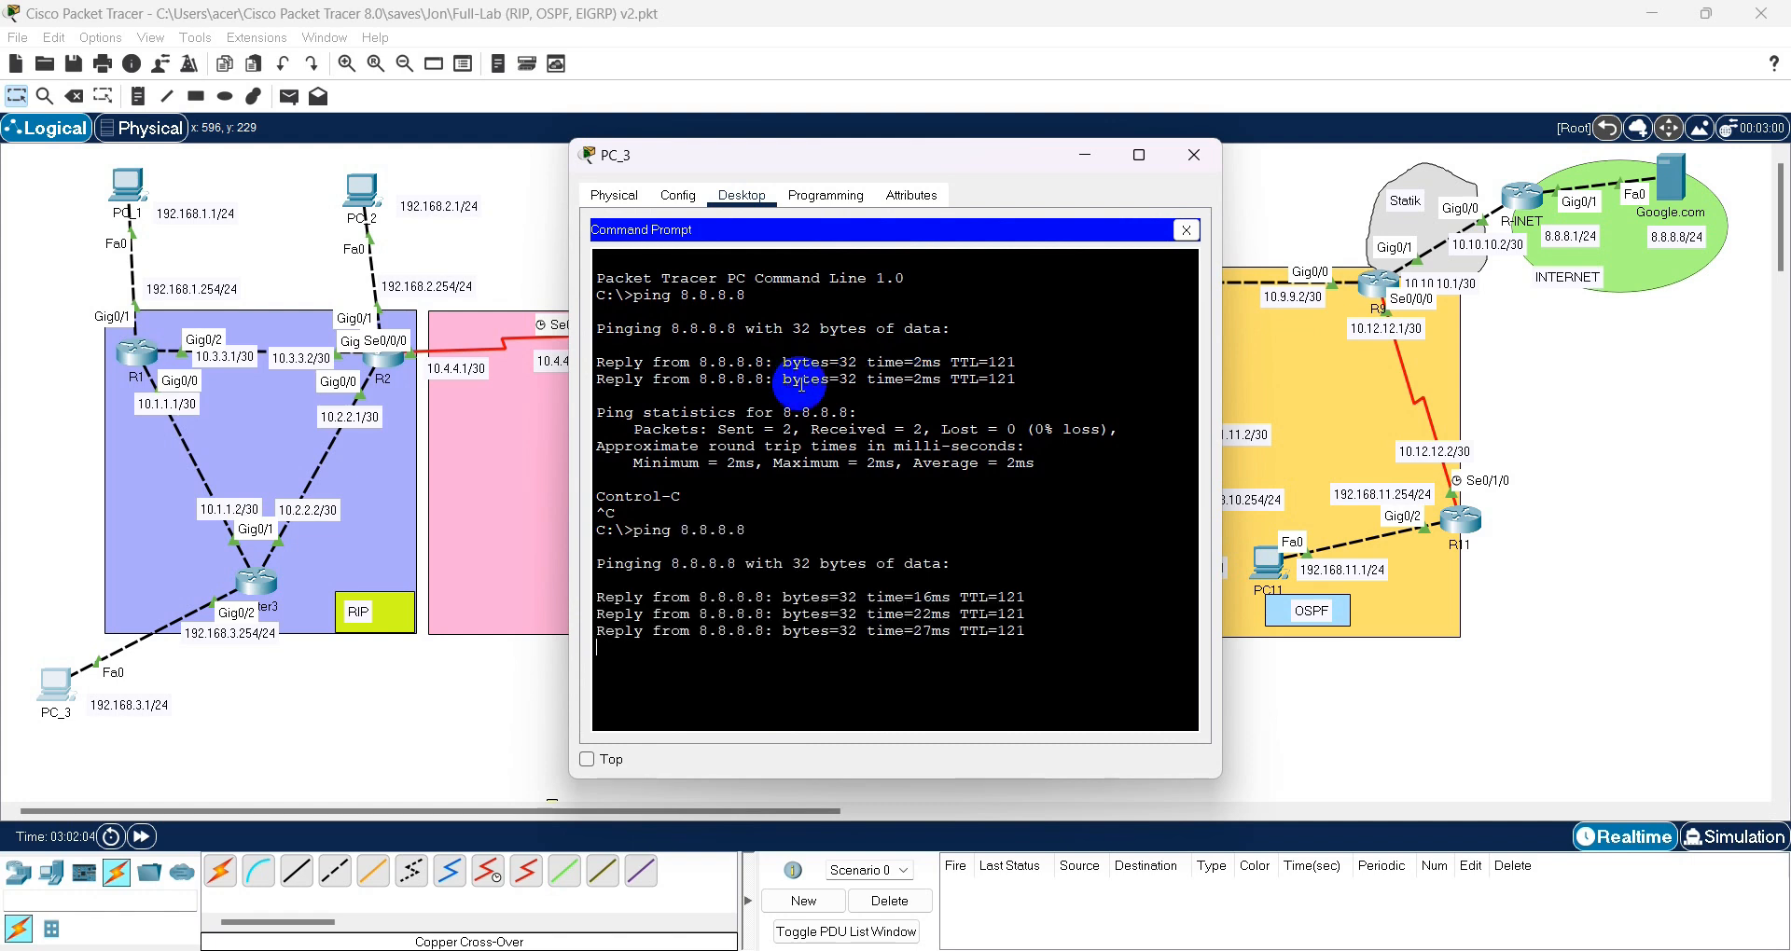
click(1194, 155)
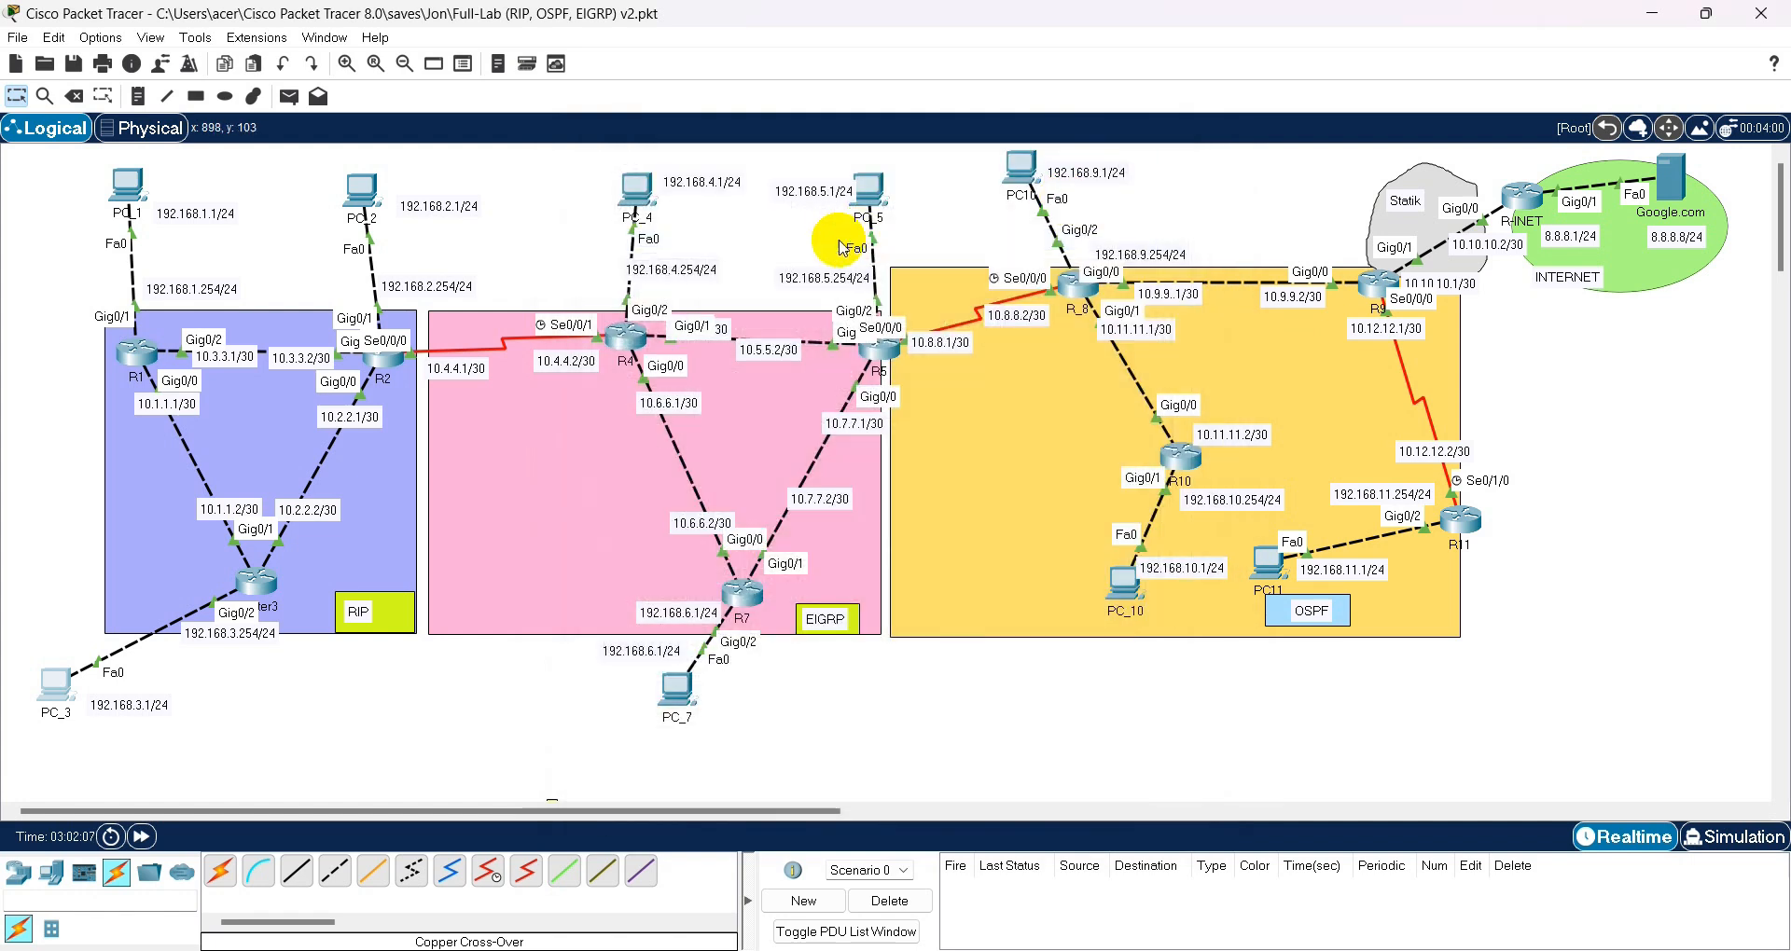
- Try to load the server's web page in PC_2's web browser, and close the browser
click(365, 205)
click(1186, 230)
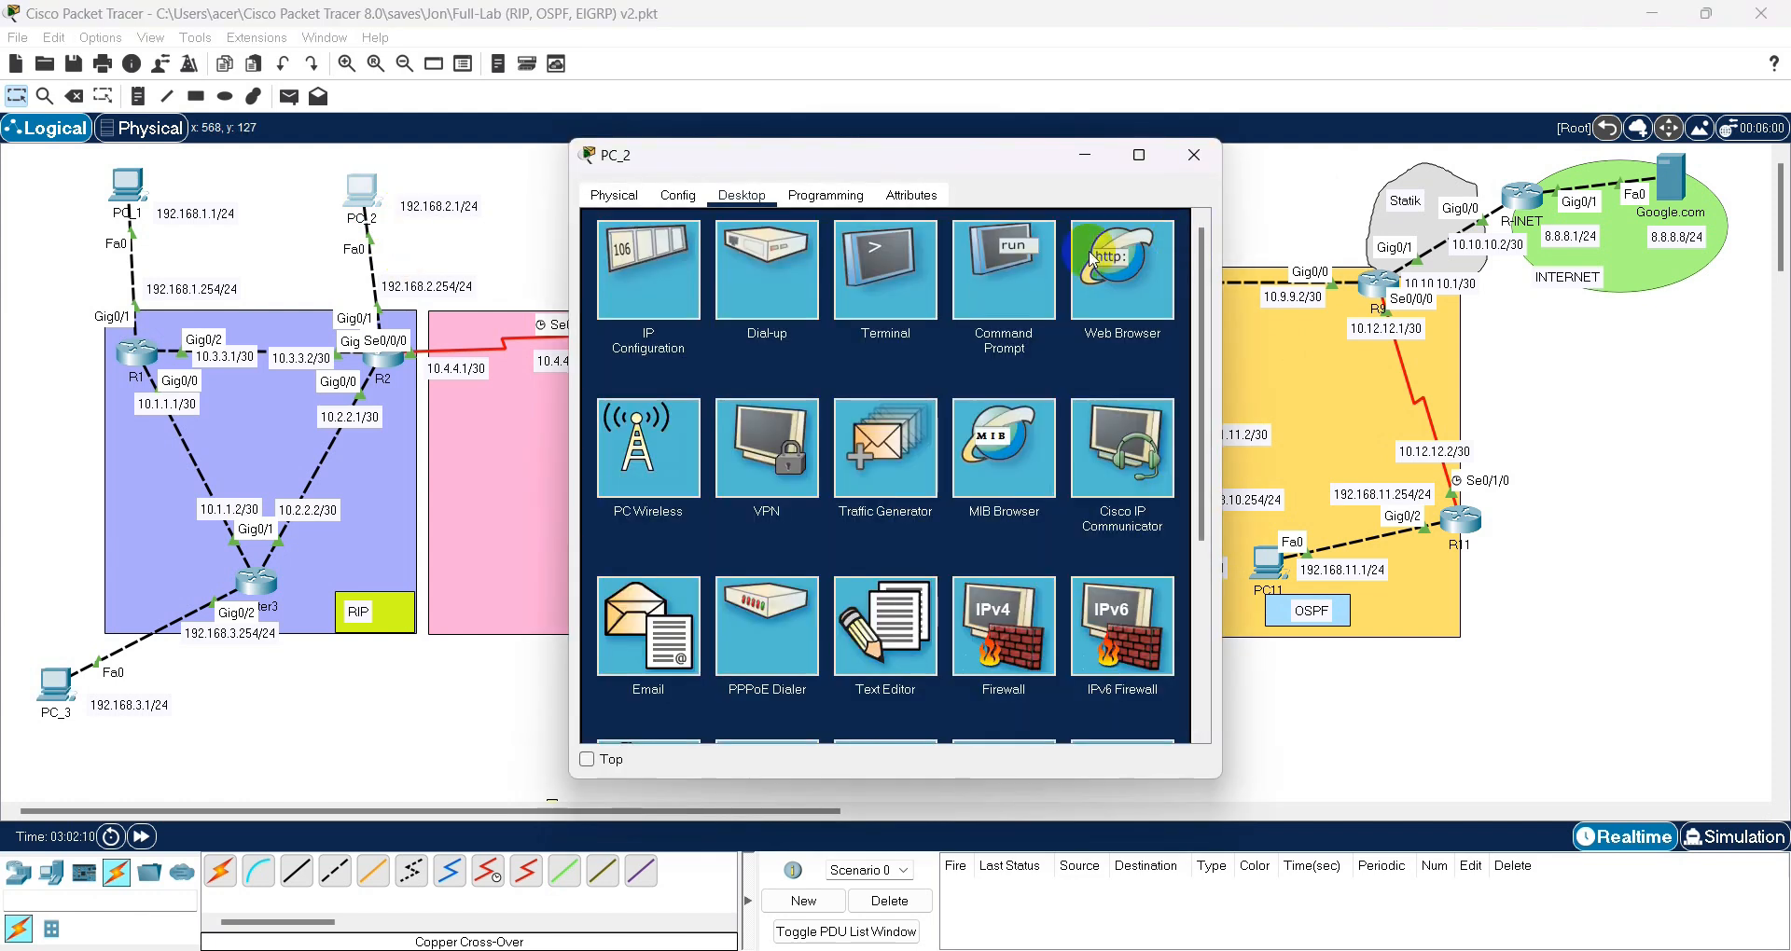
click(1107, 286)
click(753, 258)
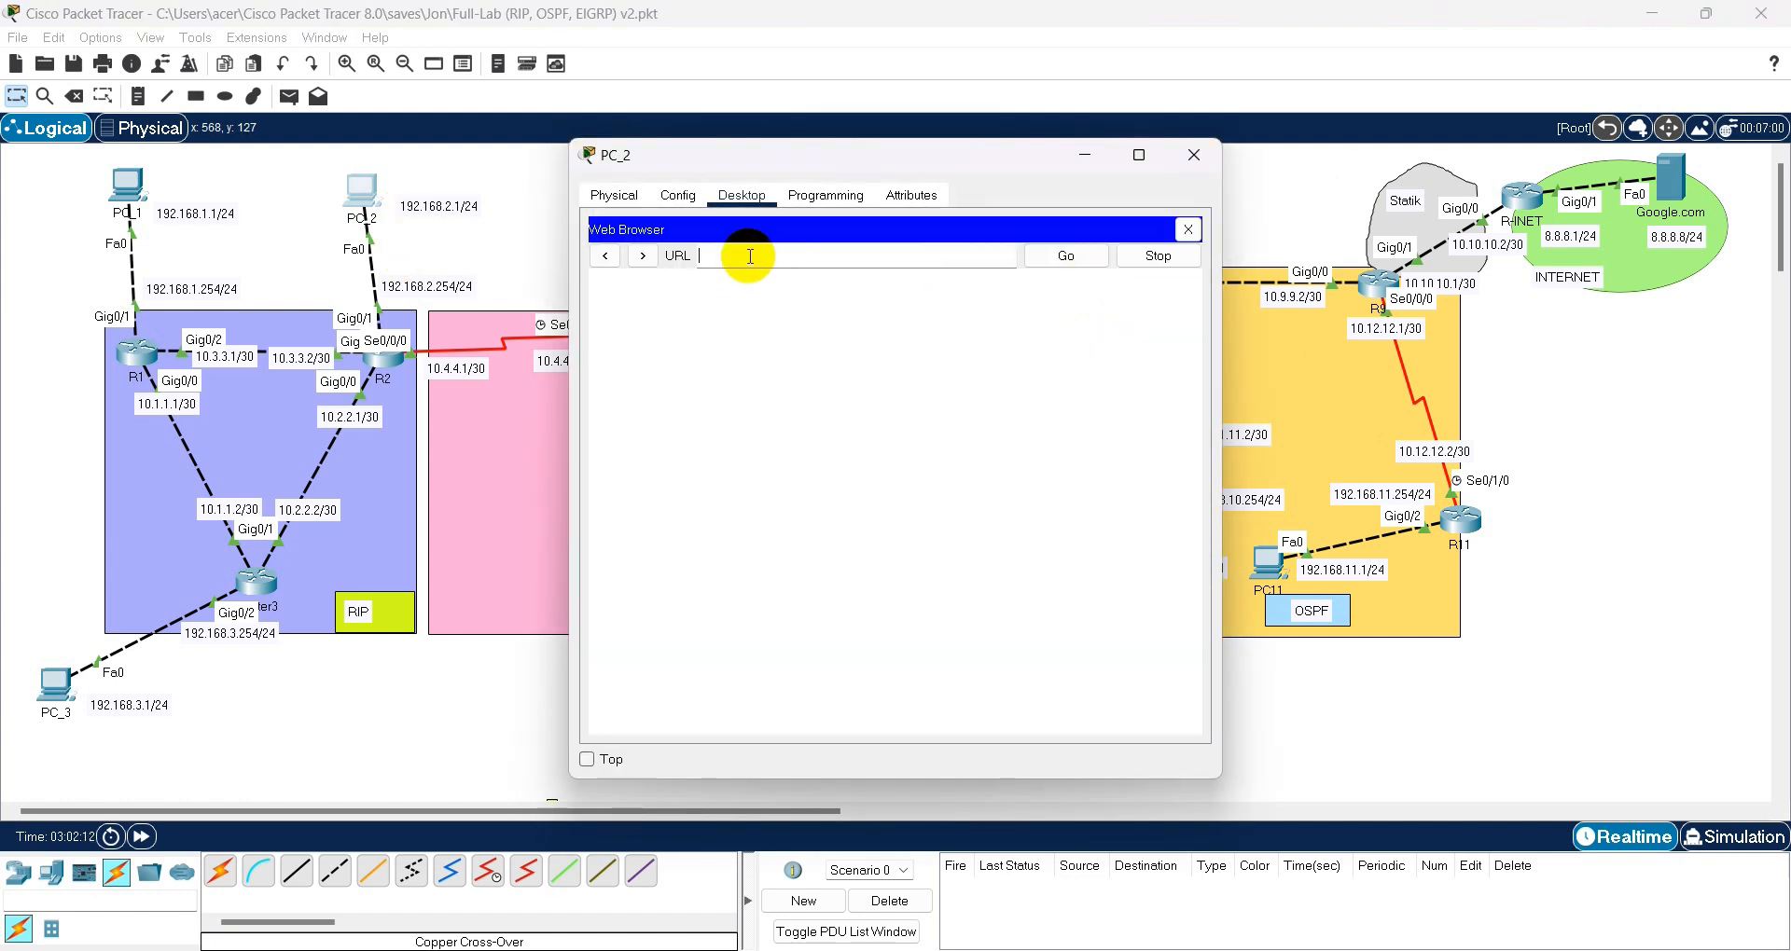
key(Return)
click(1187, 229)
- Set PC_2's DNS server to 8.8.8.8 in its IP configuration, and return to its desktop
click(647, 261)
double_click(813, 415)
text(8.8.8.8)
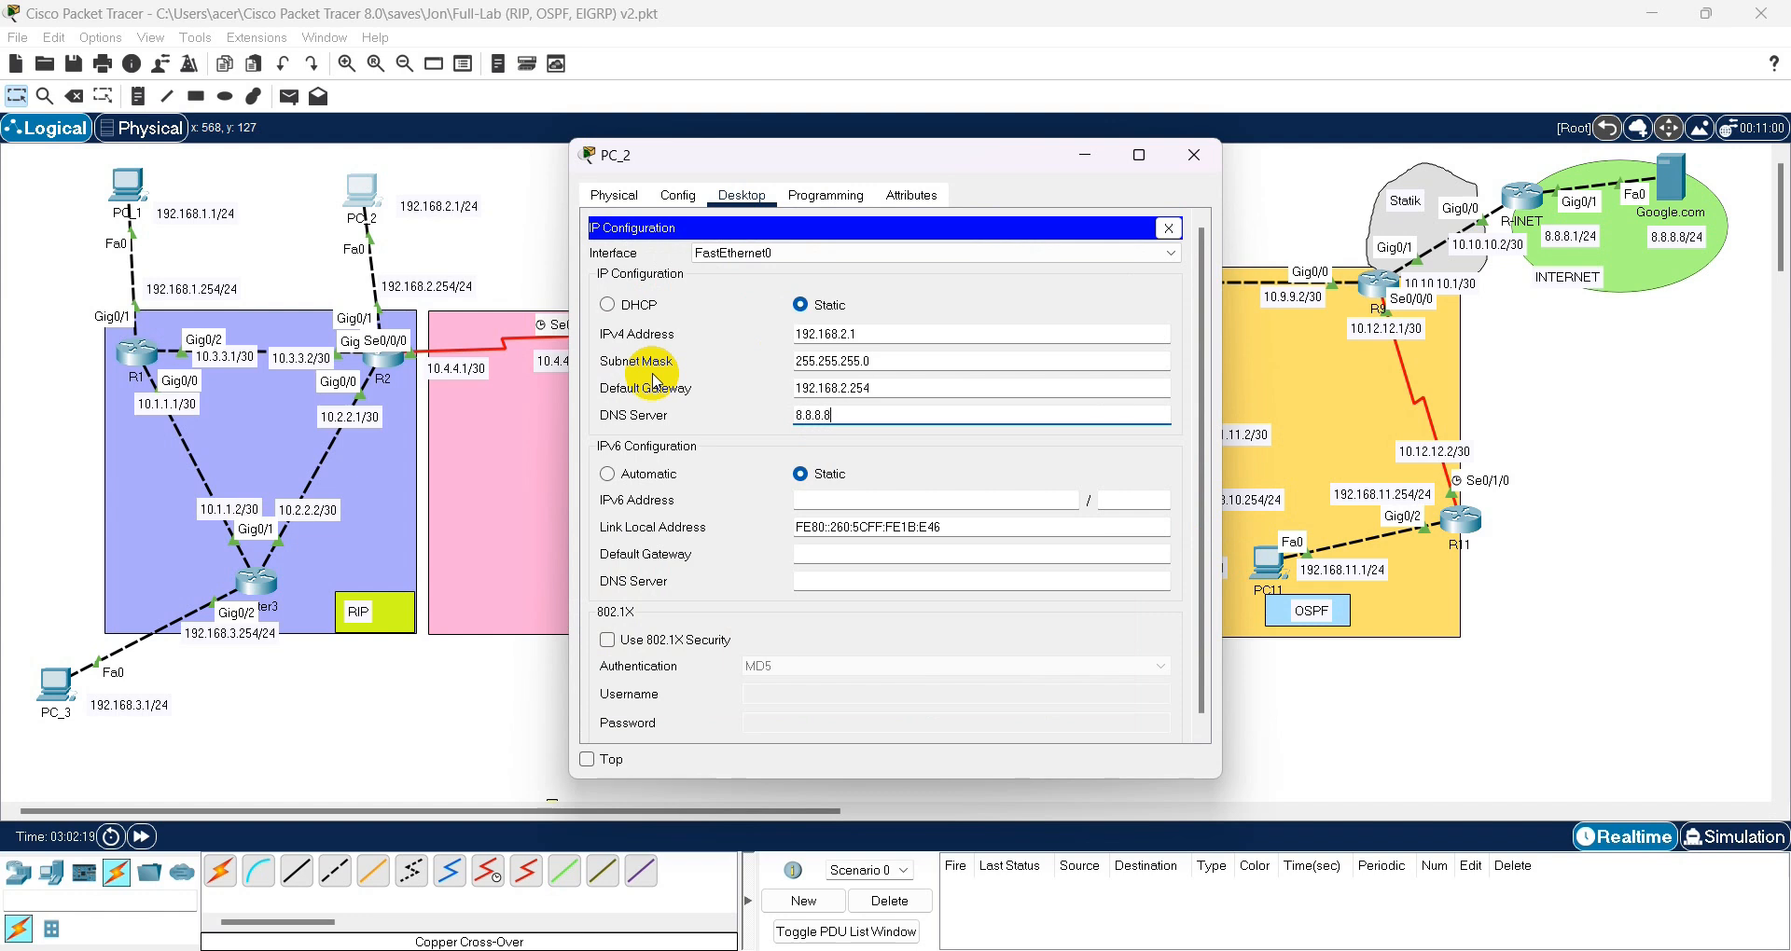
click(1168, 228)
click(1010, 267)
click(1167, 227)
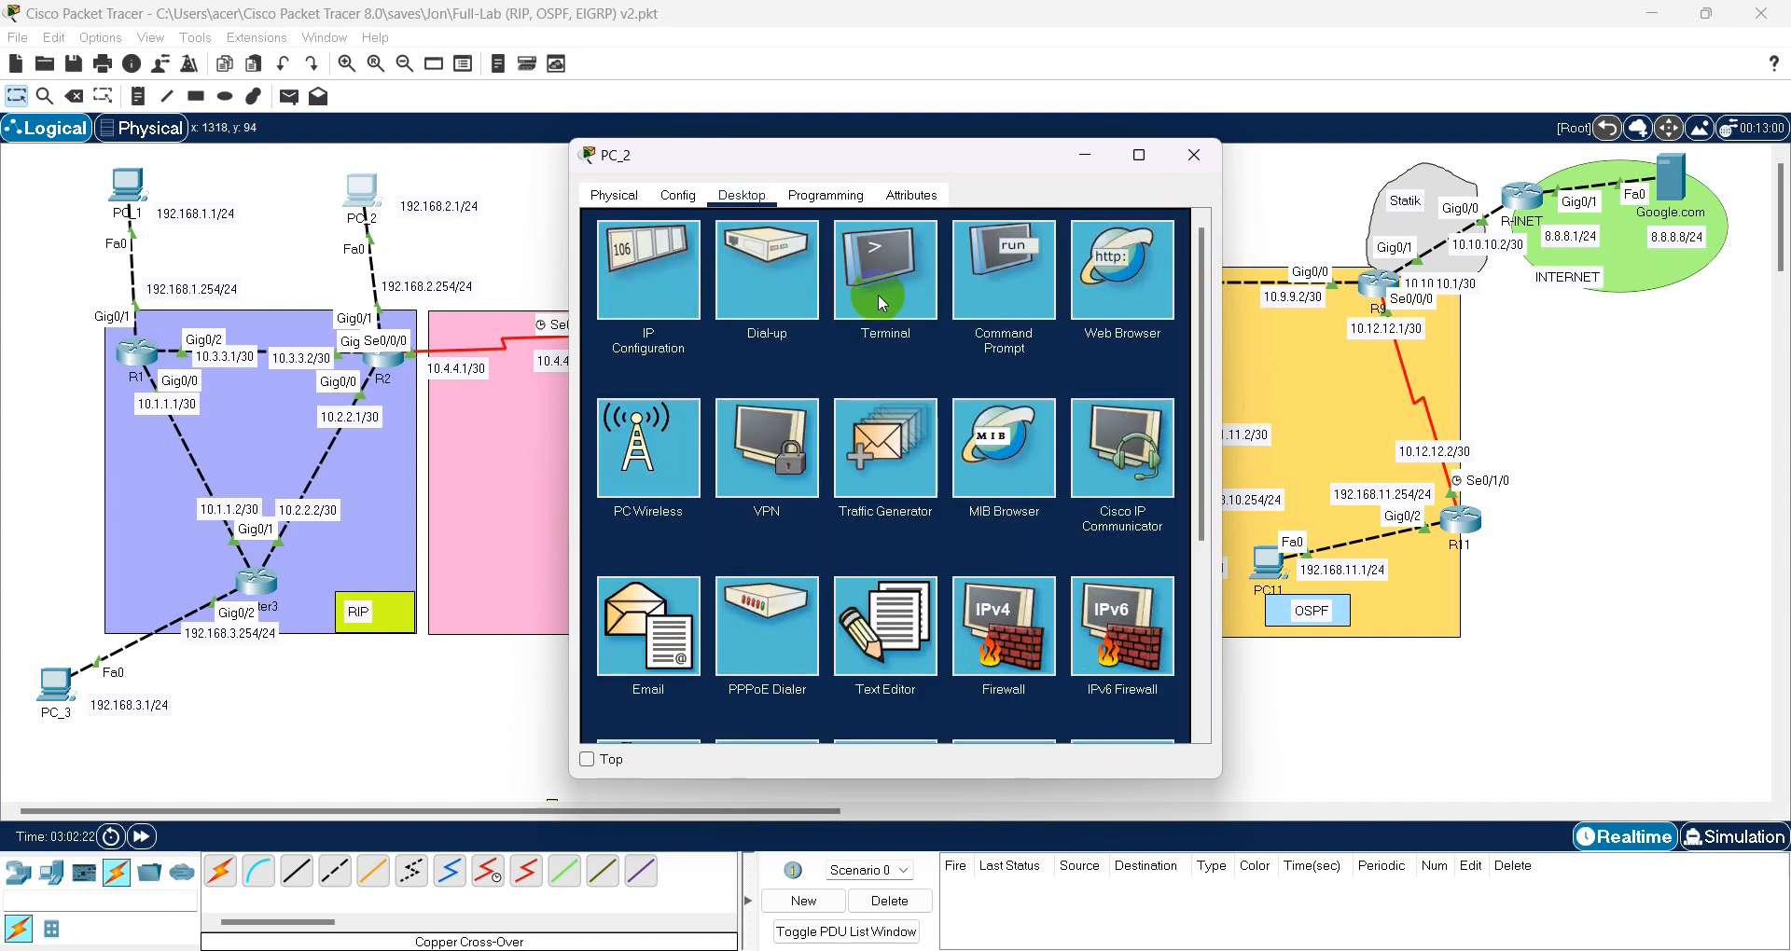
- Load google.com in PC_2's web browser, and close the browser and the PC's window
click(1117, 273)
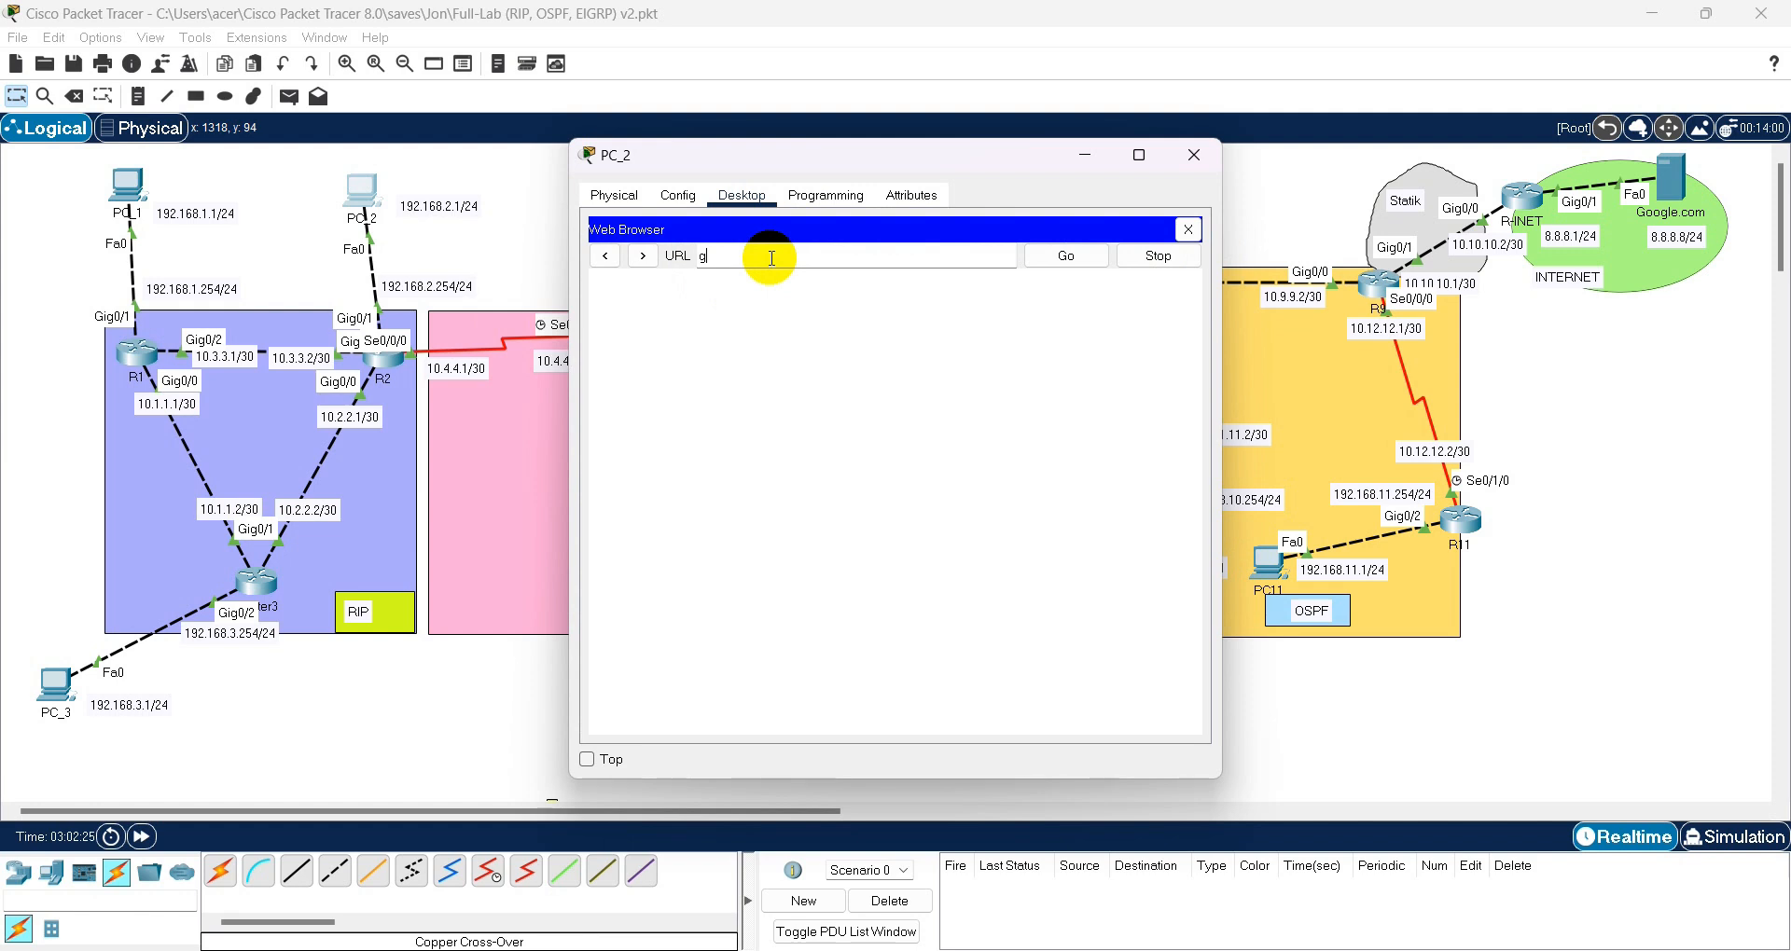
text(google.com)
key(Return)
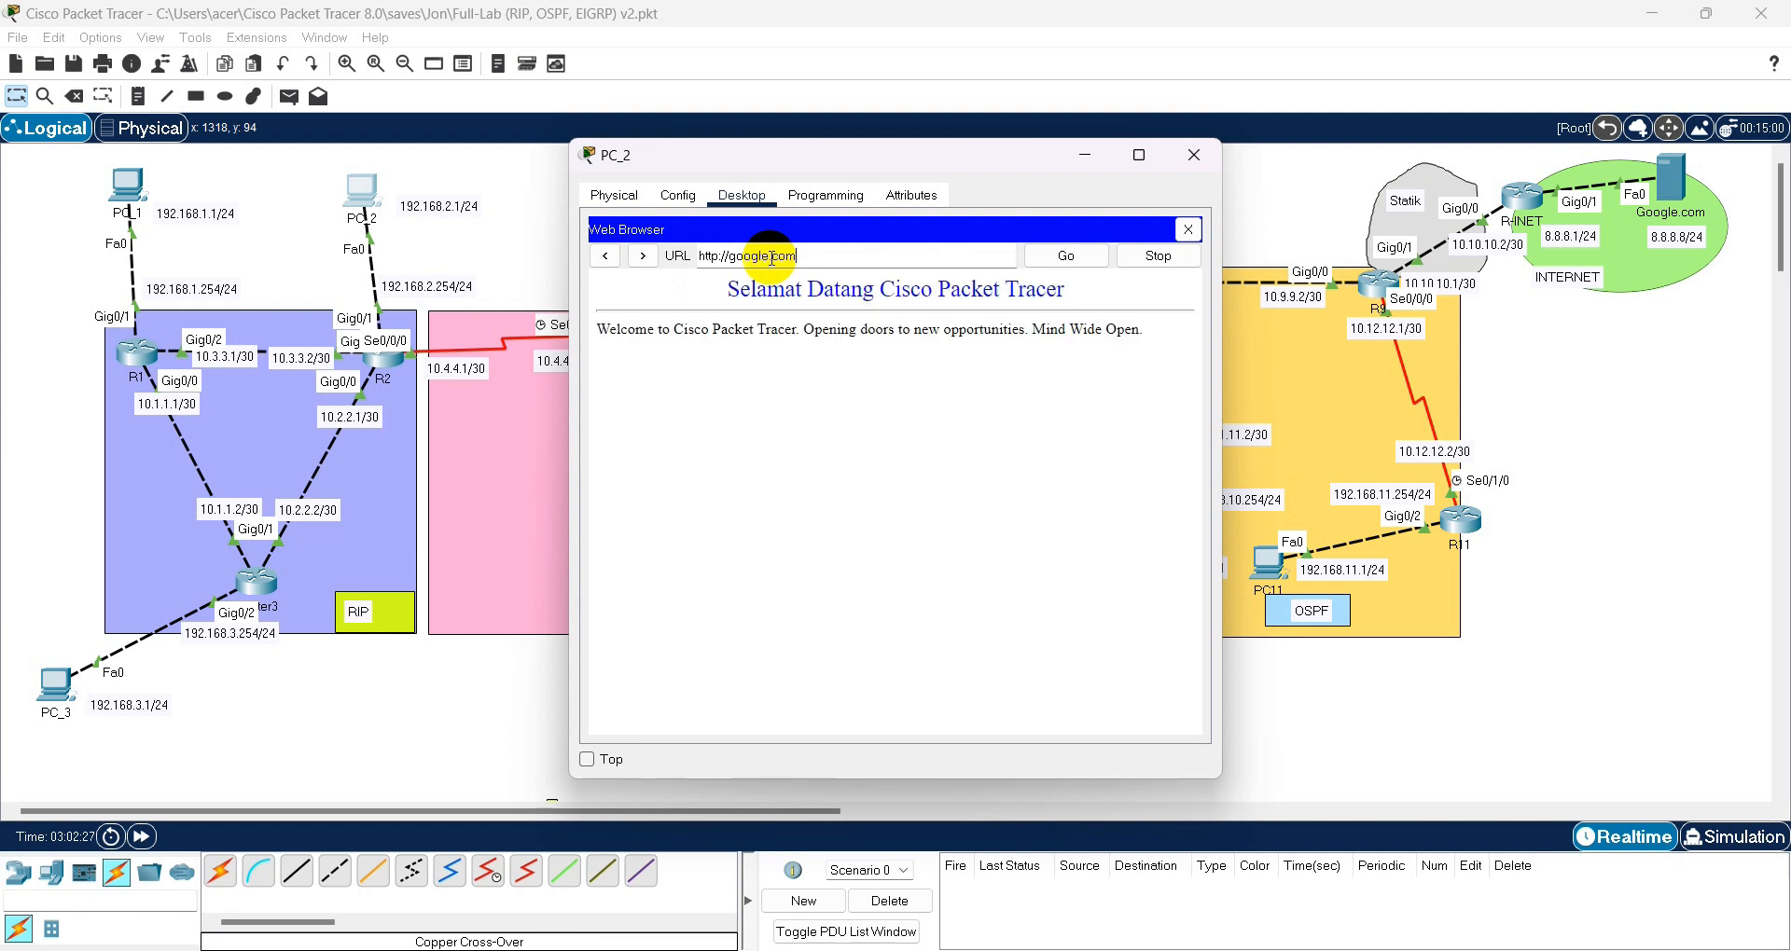
click(1187, 229)
click(1195, 157)
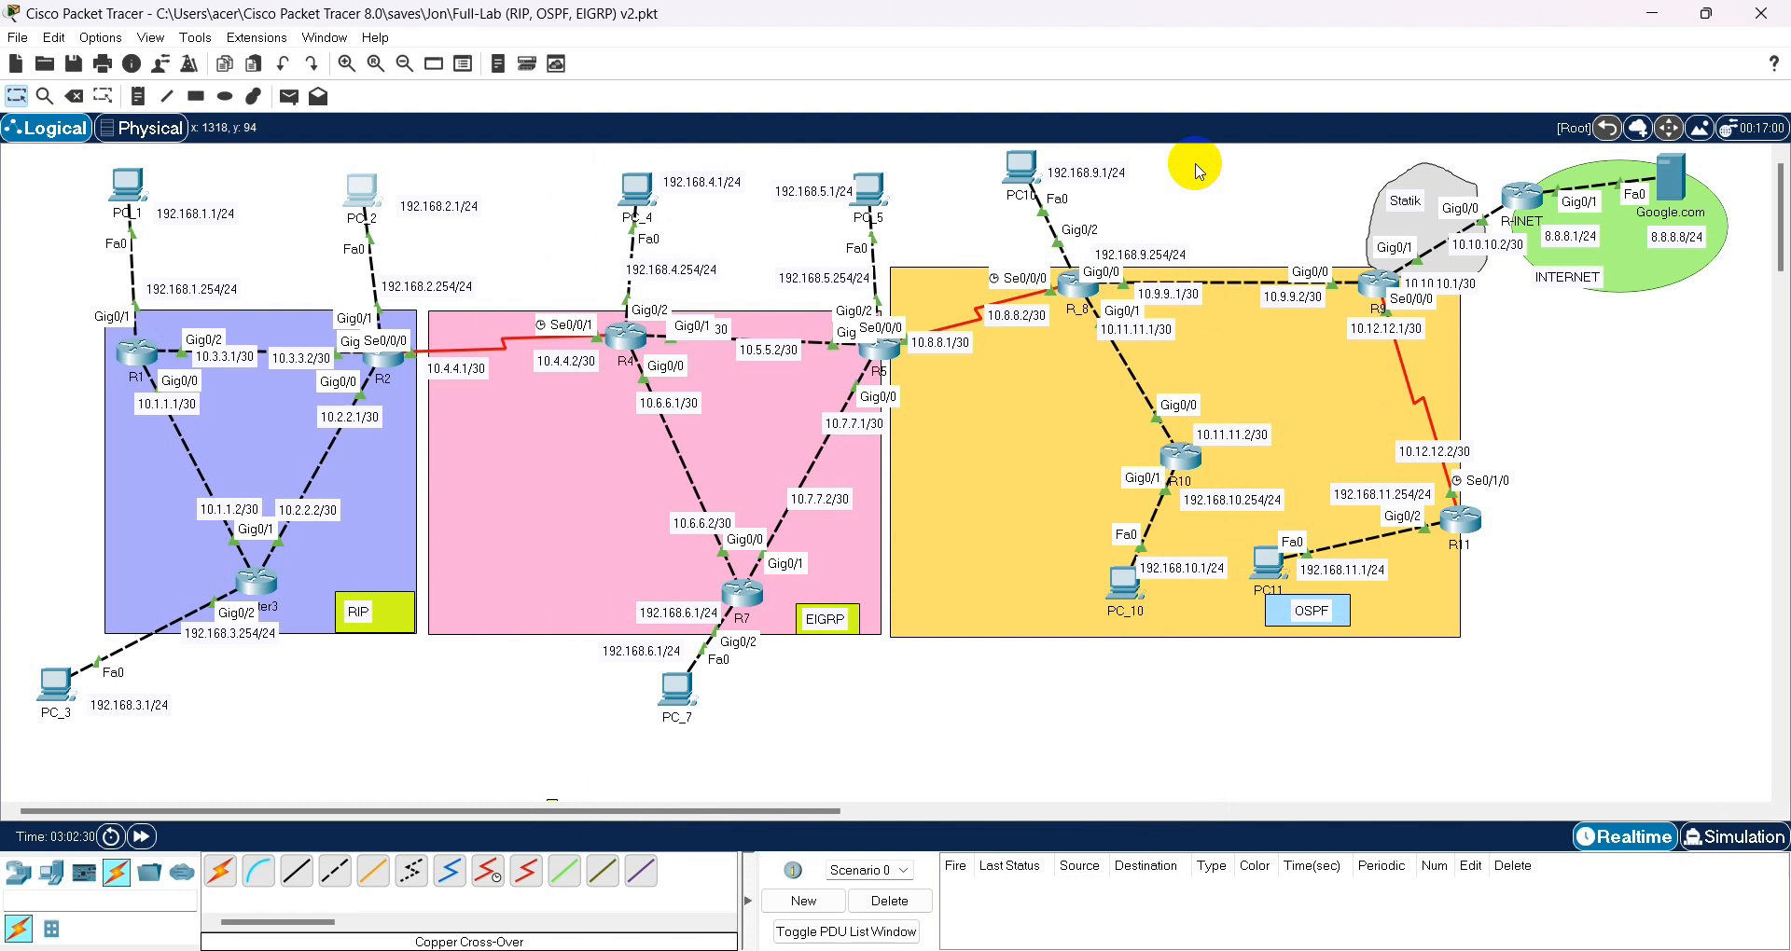
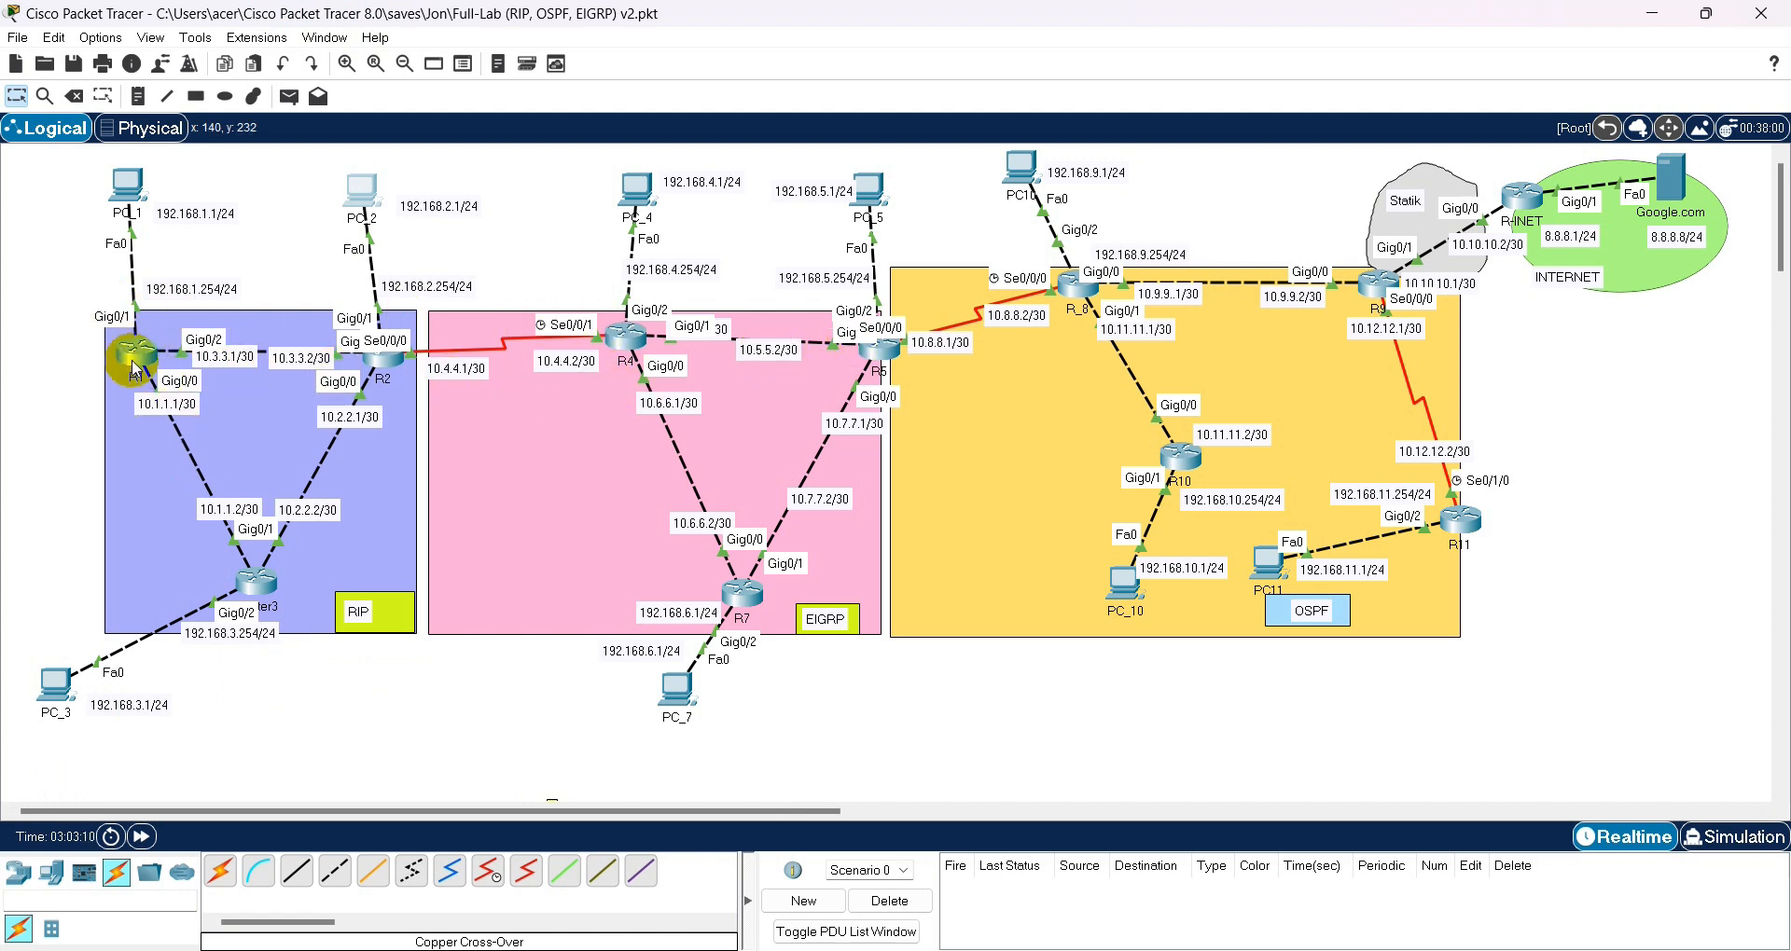
mouse_move(134, 371)
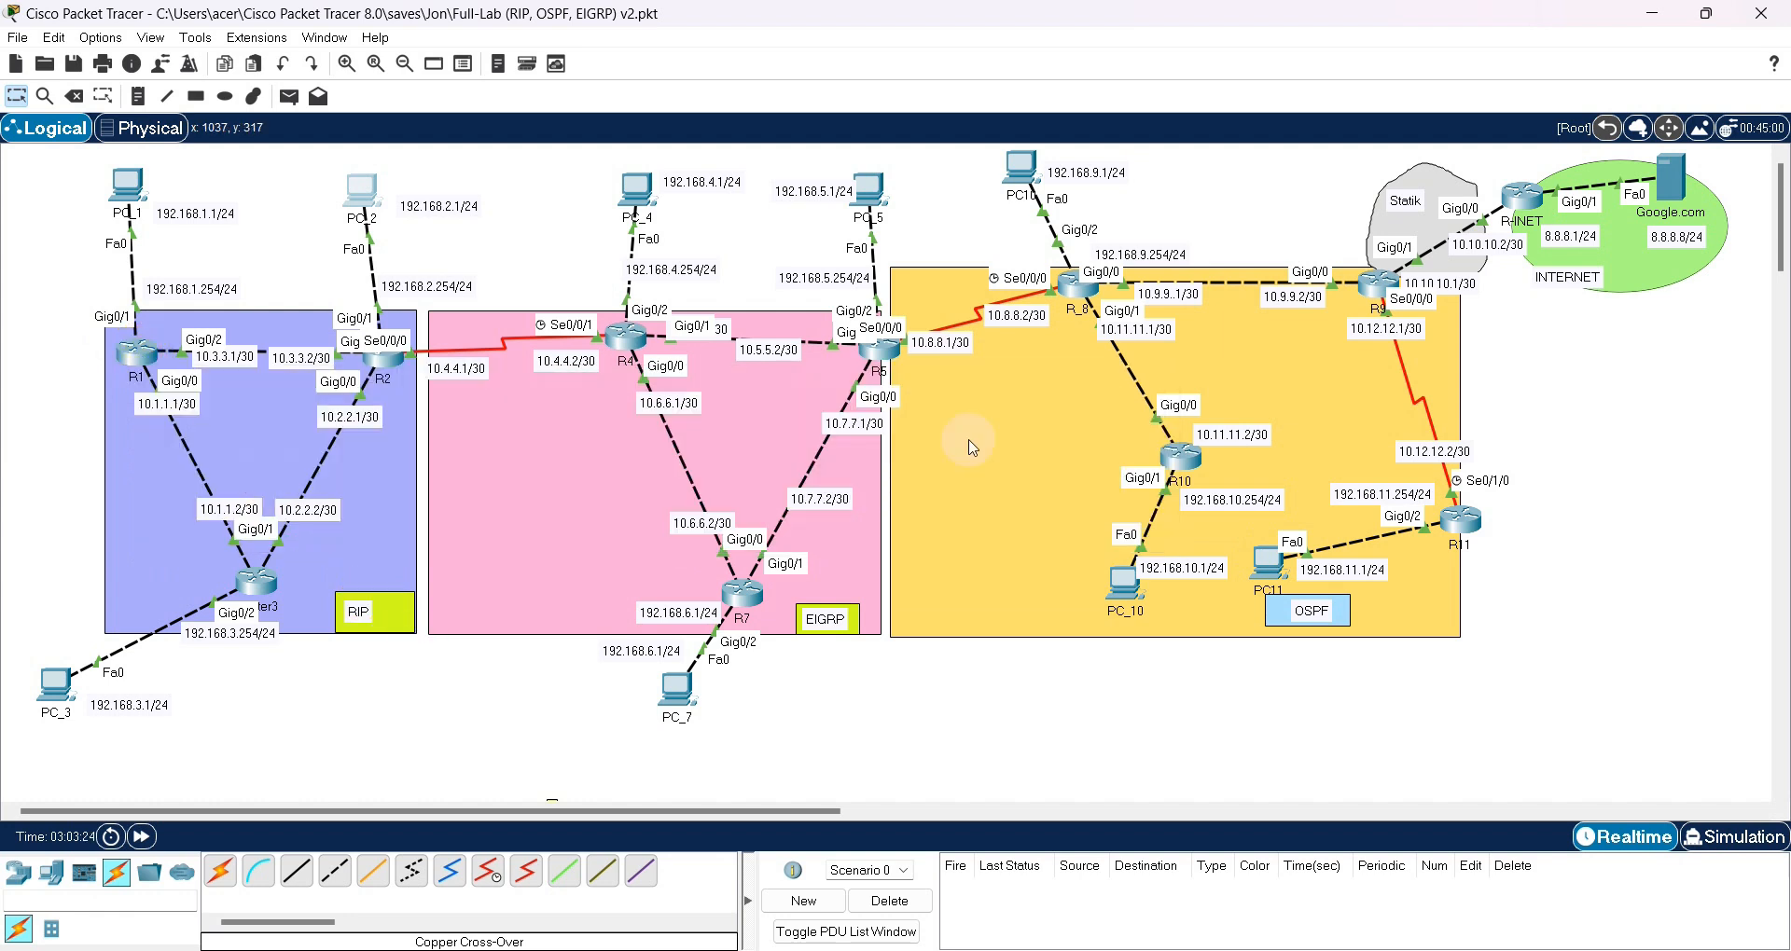
mouse_move(1681, 187)
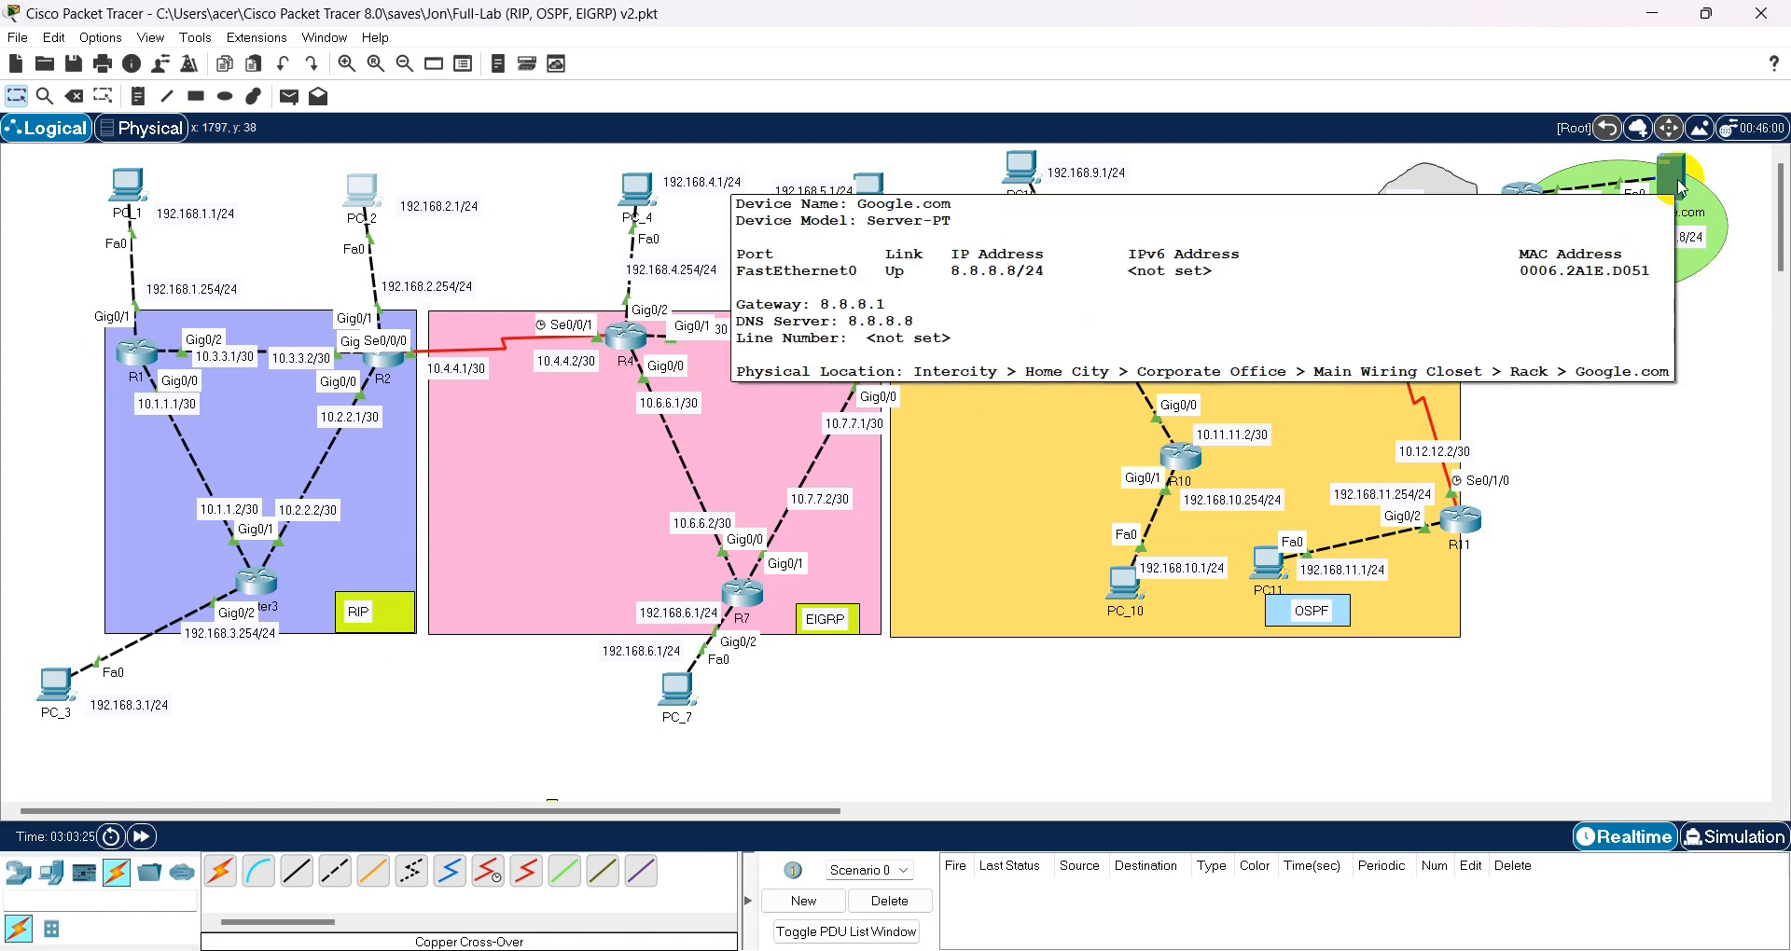
click(311, 745)
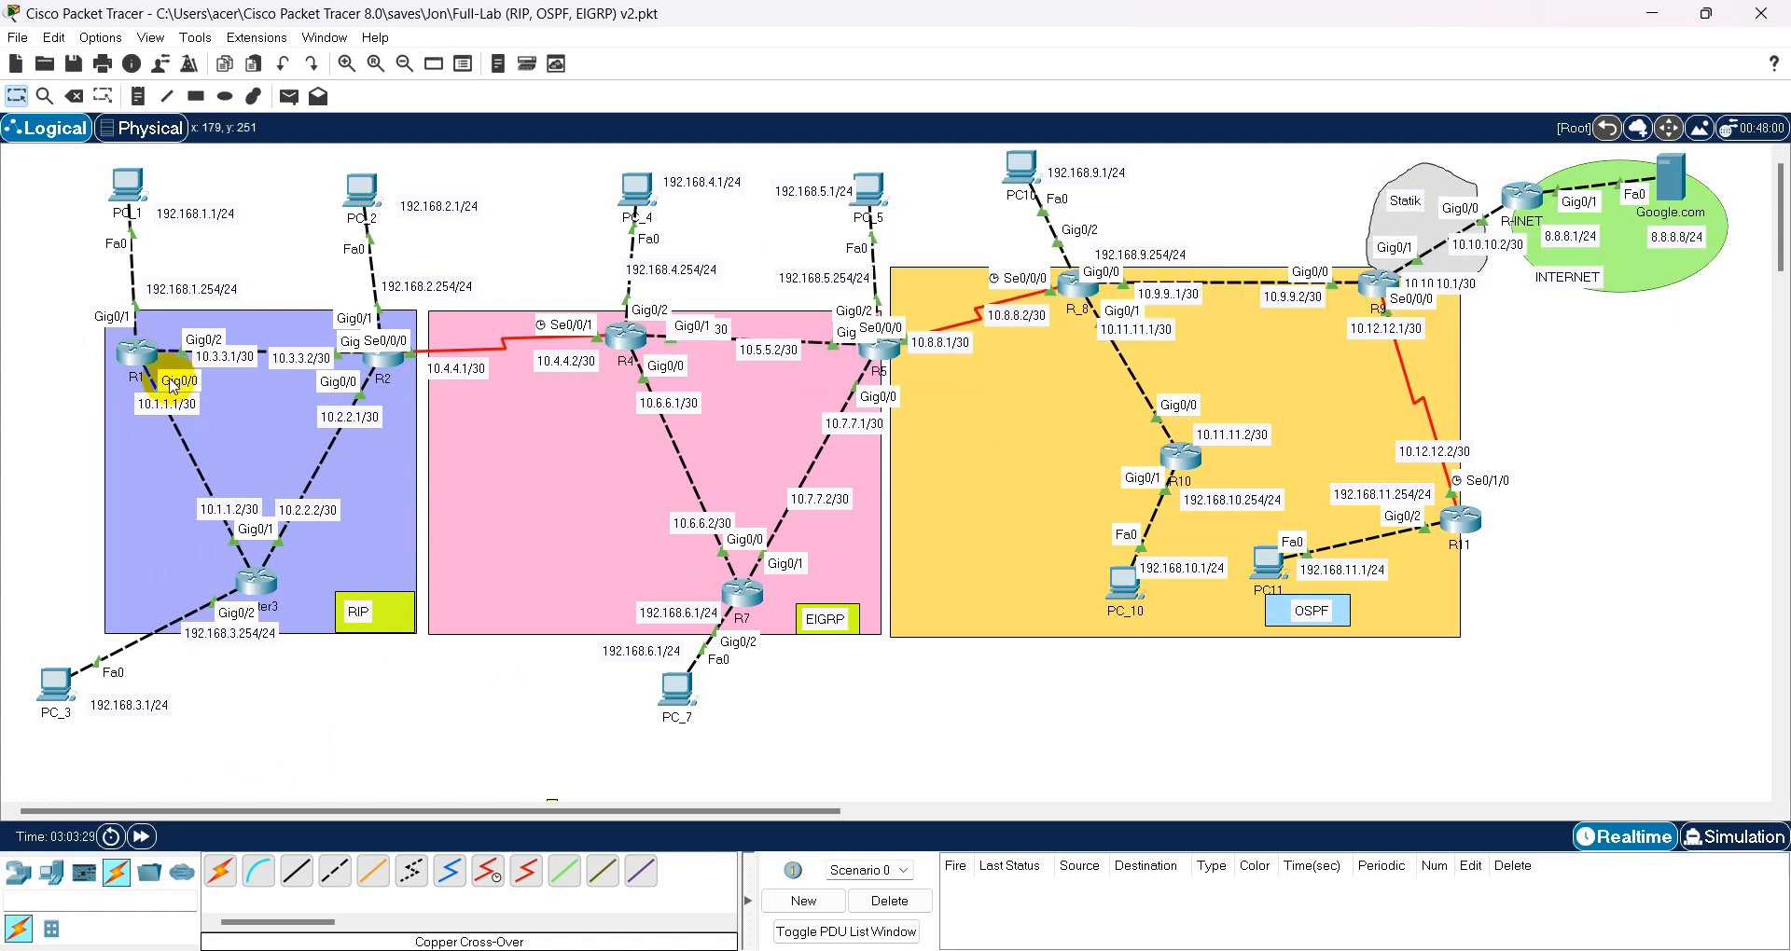
- Place two 2911 routers side by side in the empty area below the RIP and EIGRP zones
click(16, 882)
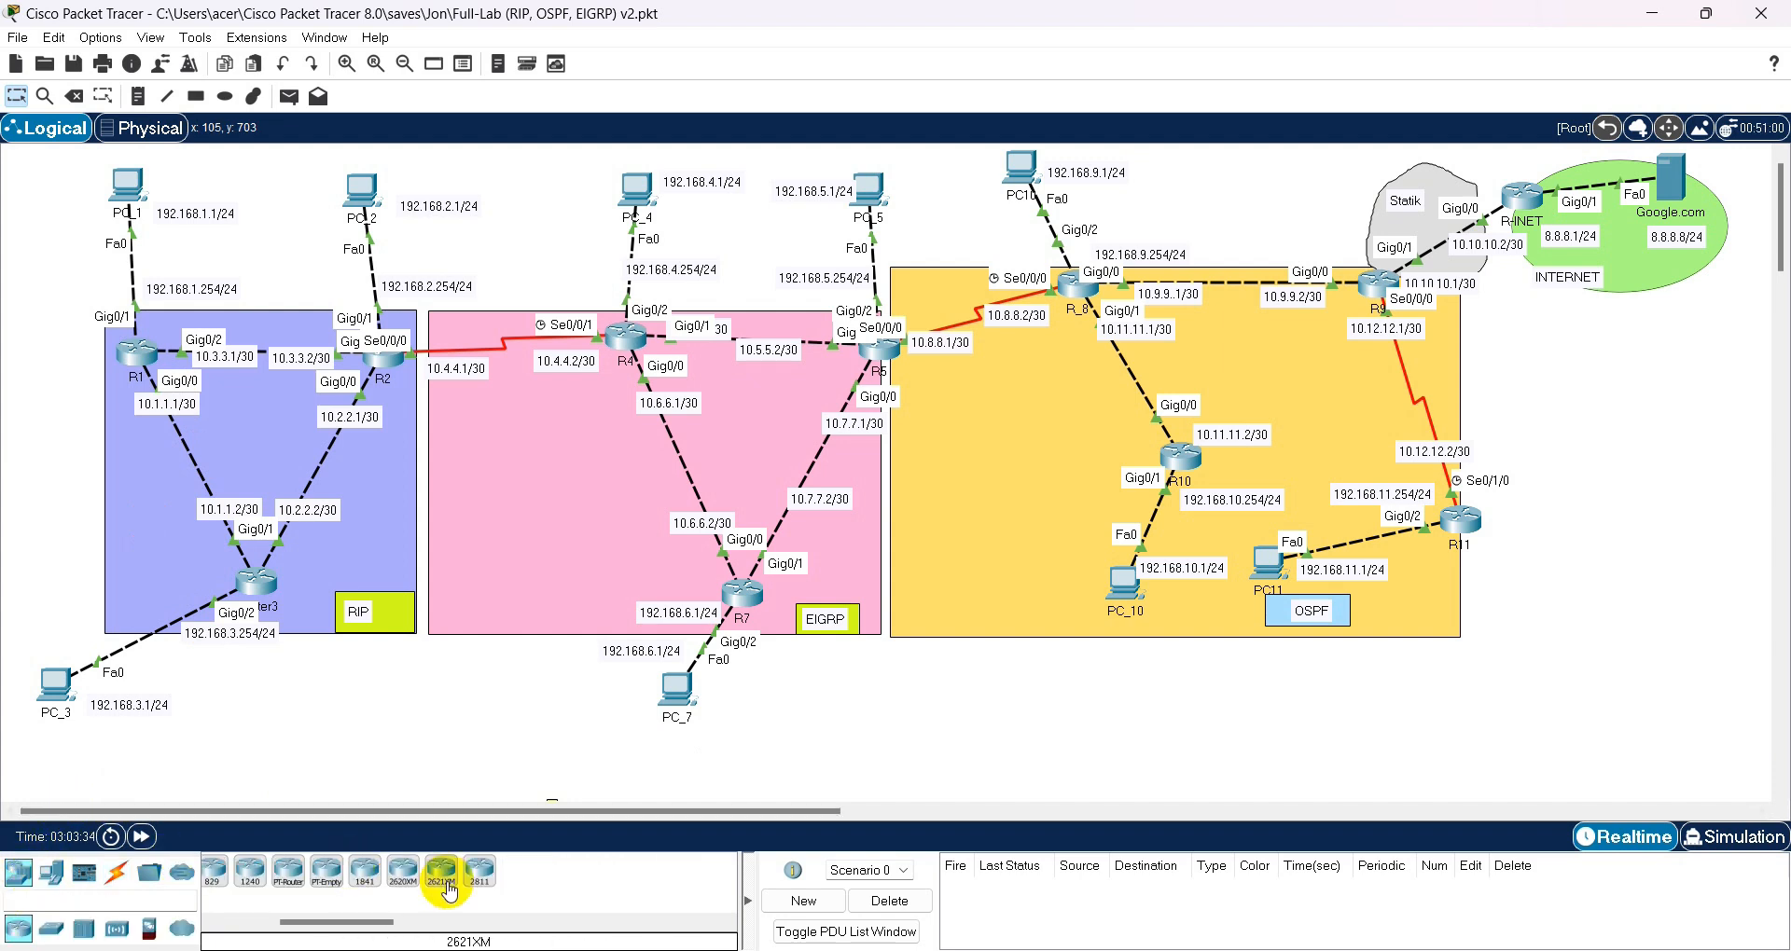
drag(359, 921, 257, 926)
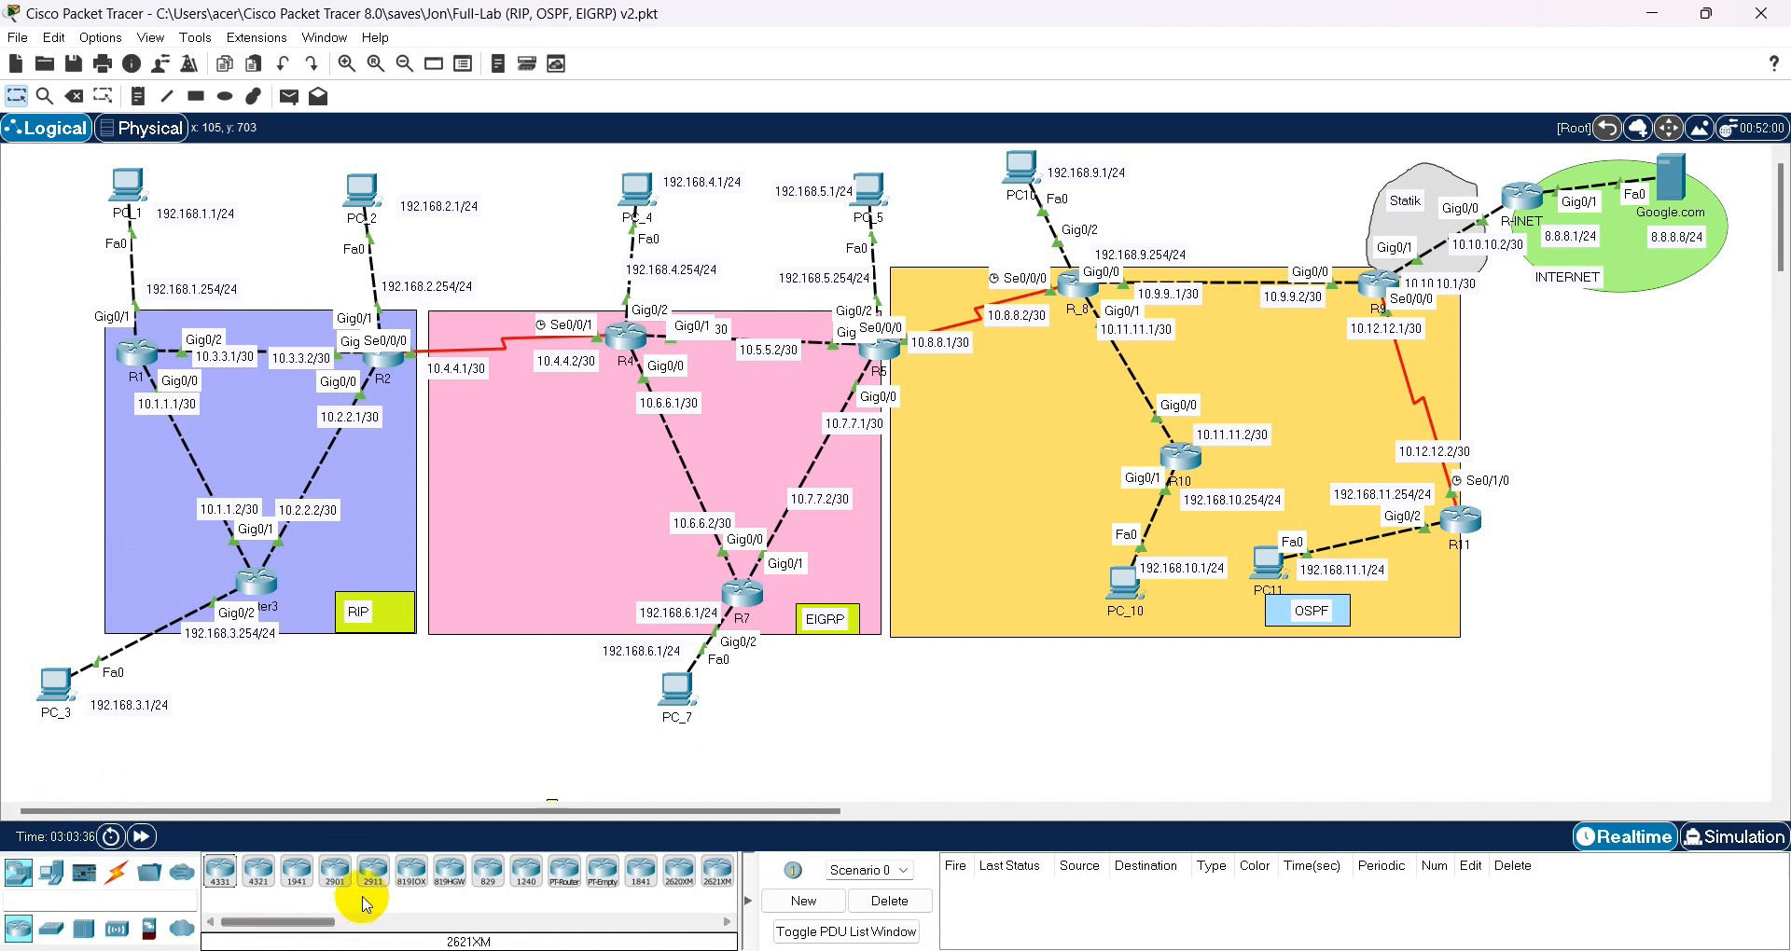
drag(374, 883, 405, 754)
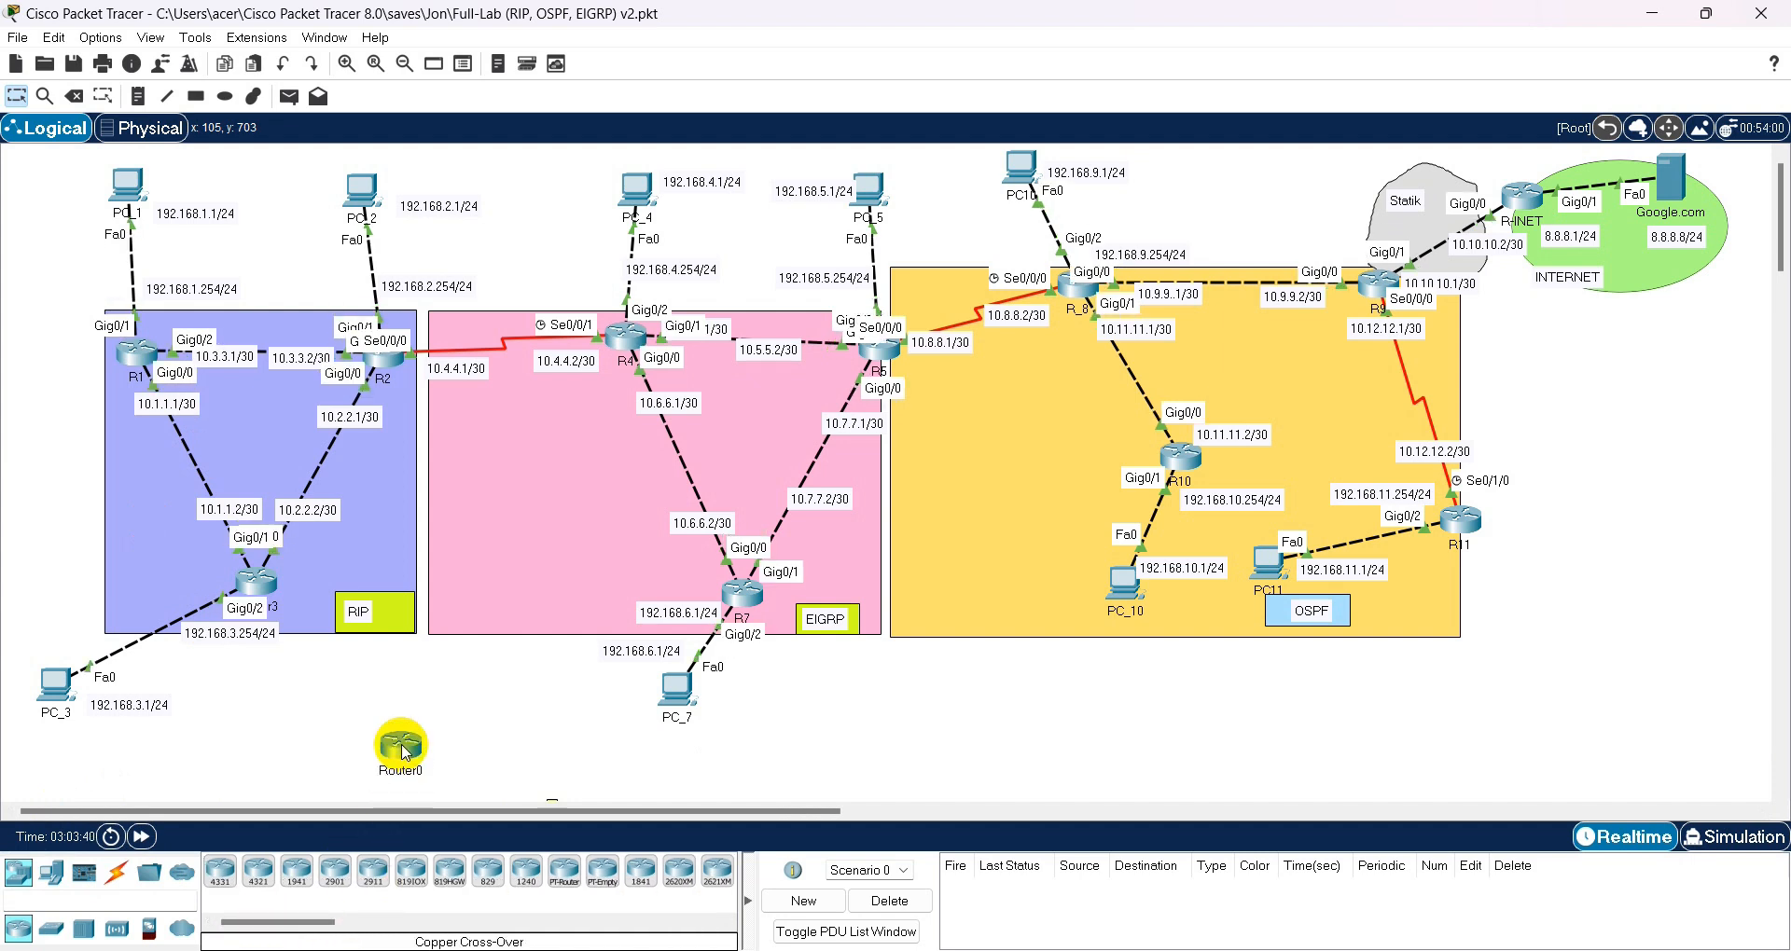
drag(372, 883, 564, 746)
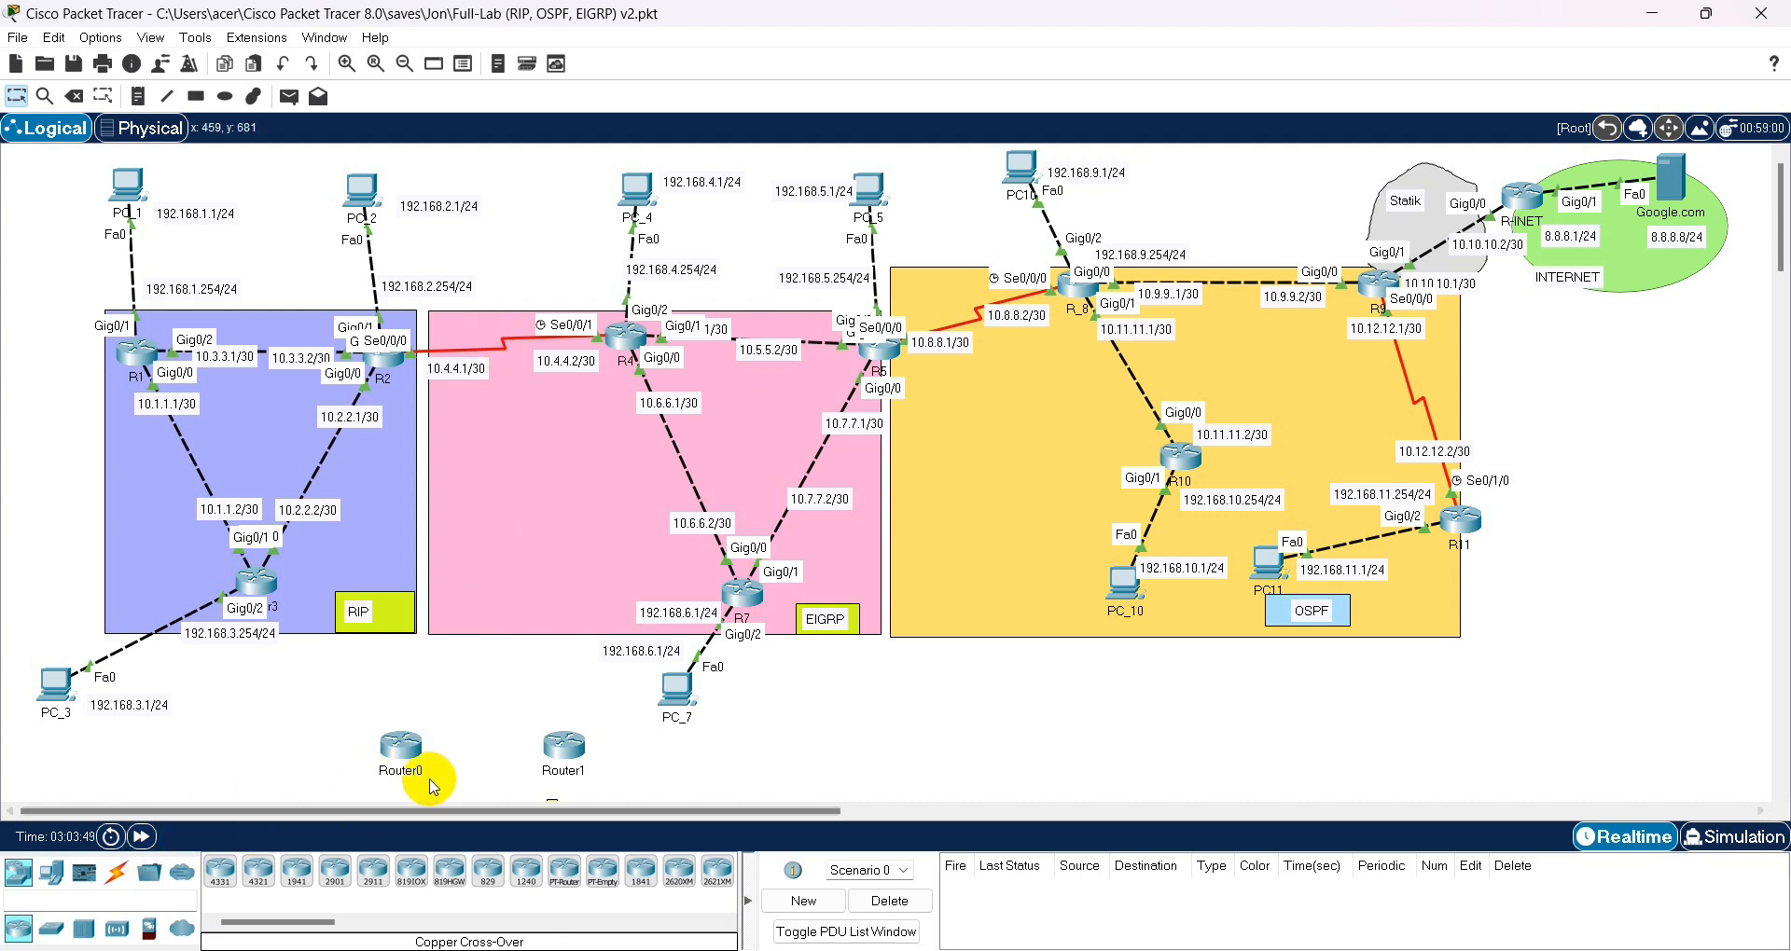
- Power off Router0, install an HWIC-2T serial module in its first free slot, power it back on, and close its window
click(399, 752)
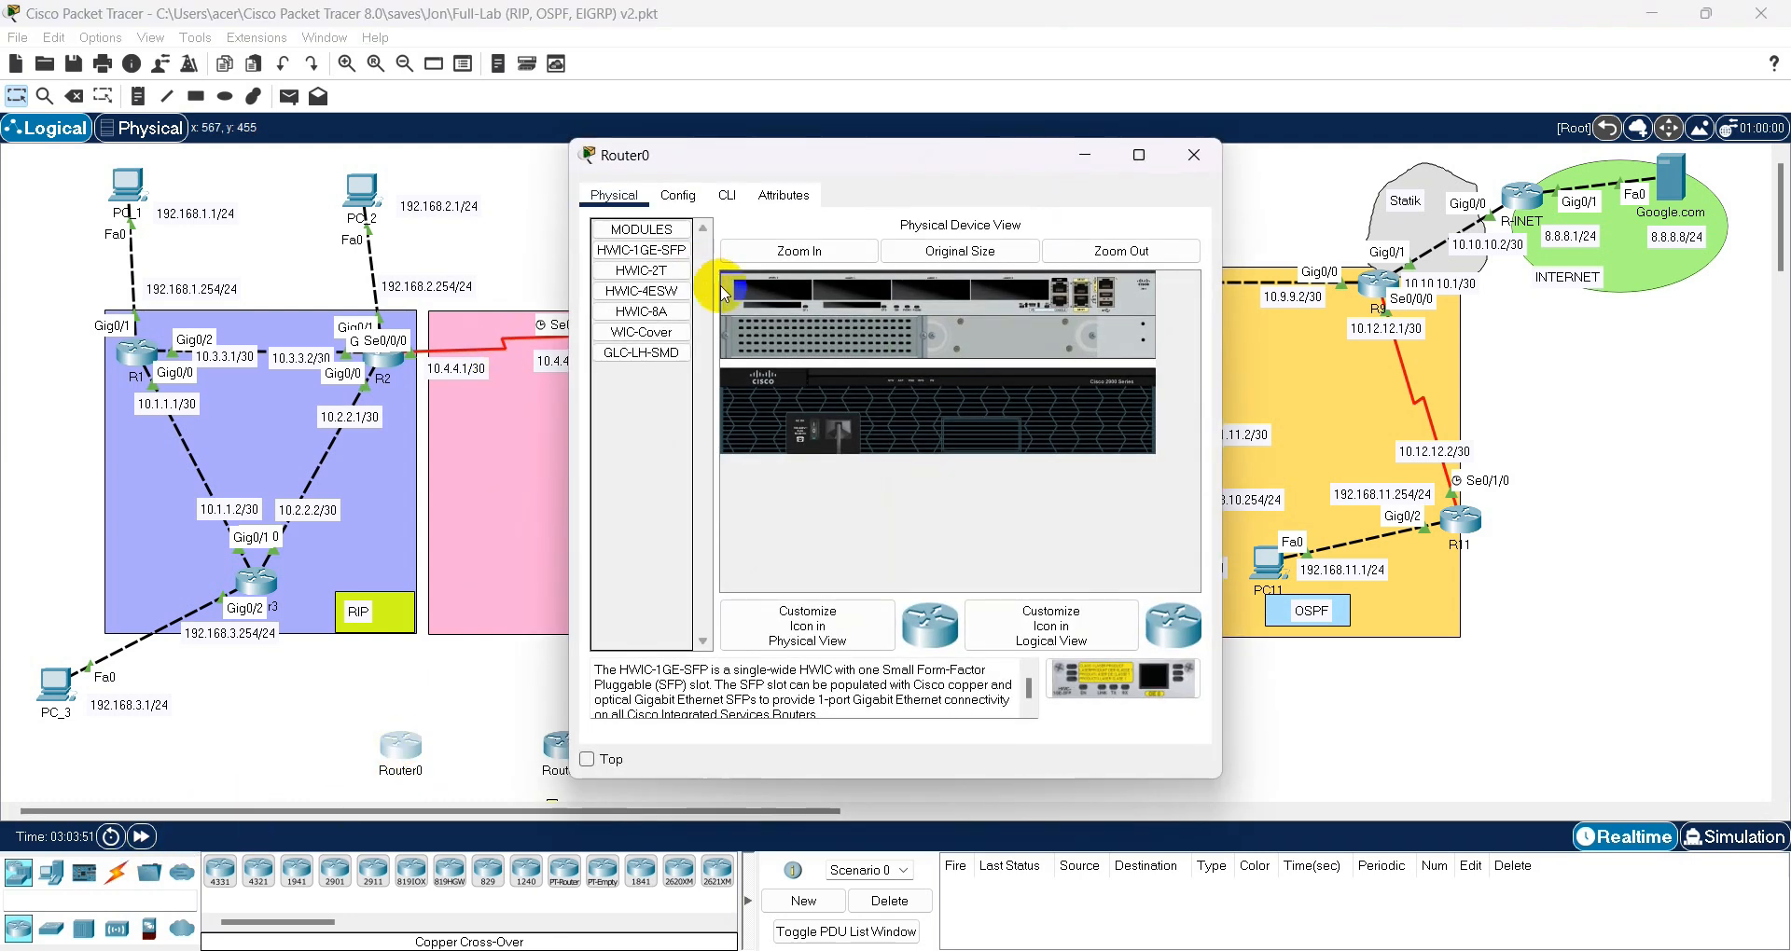
click(1193, 155)
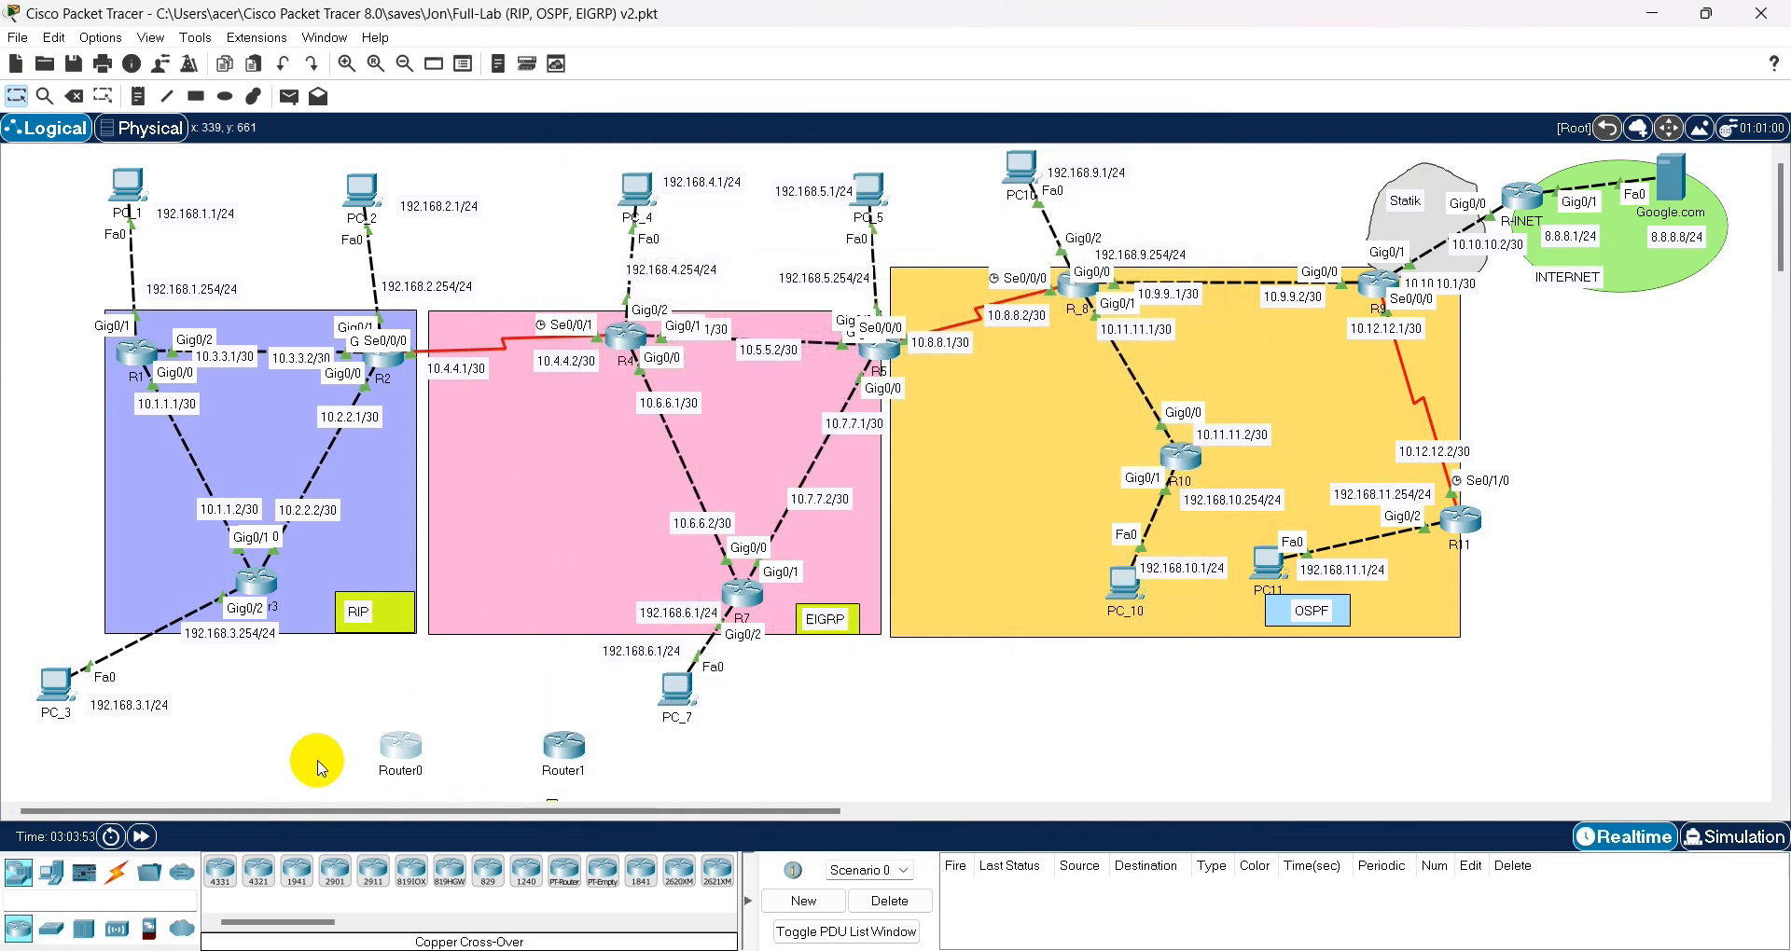
click(399, 752)
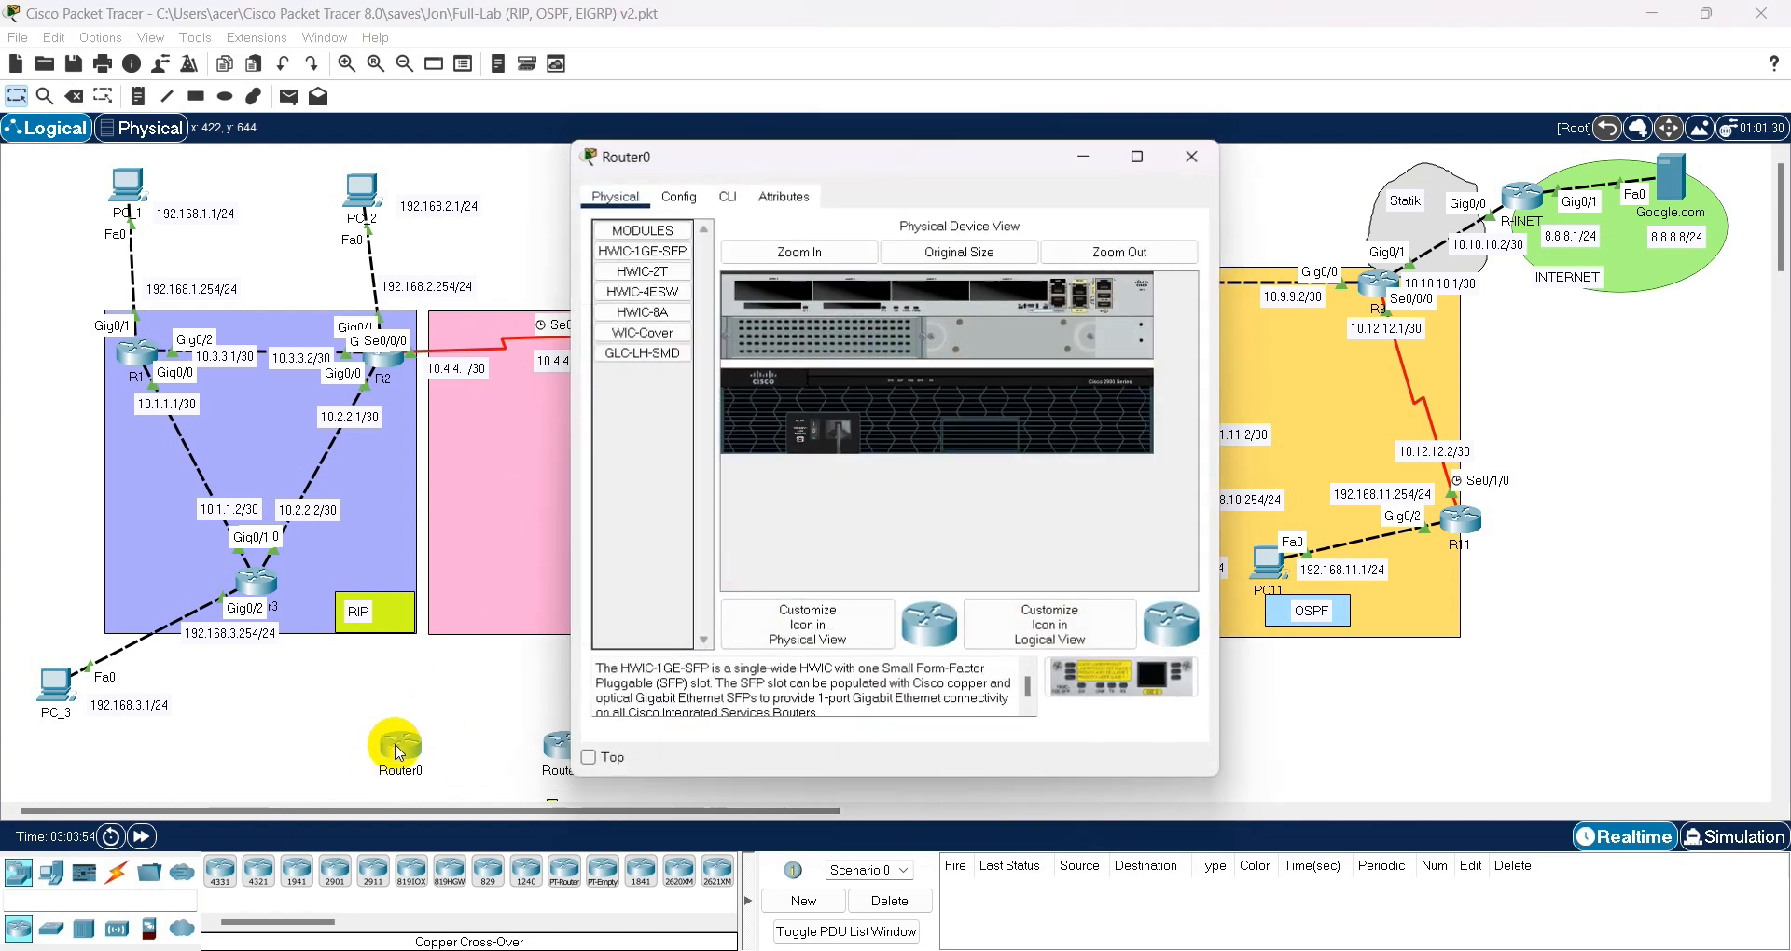
click(814, 436)
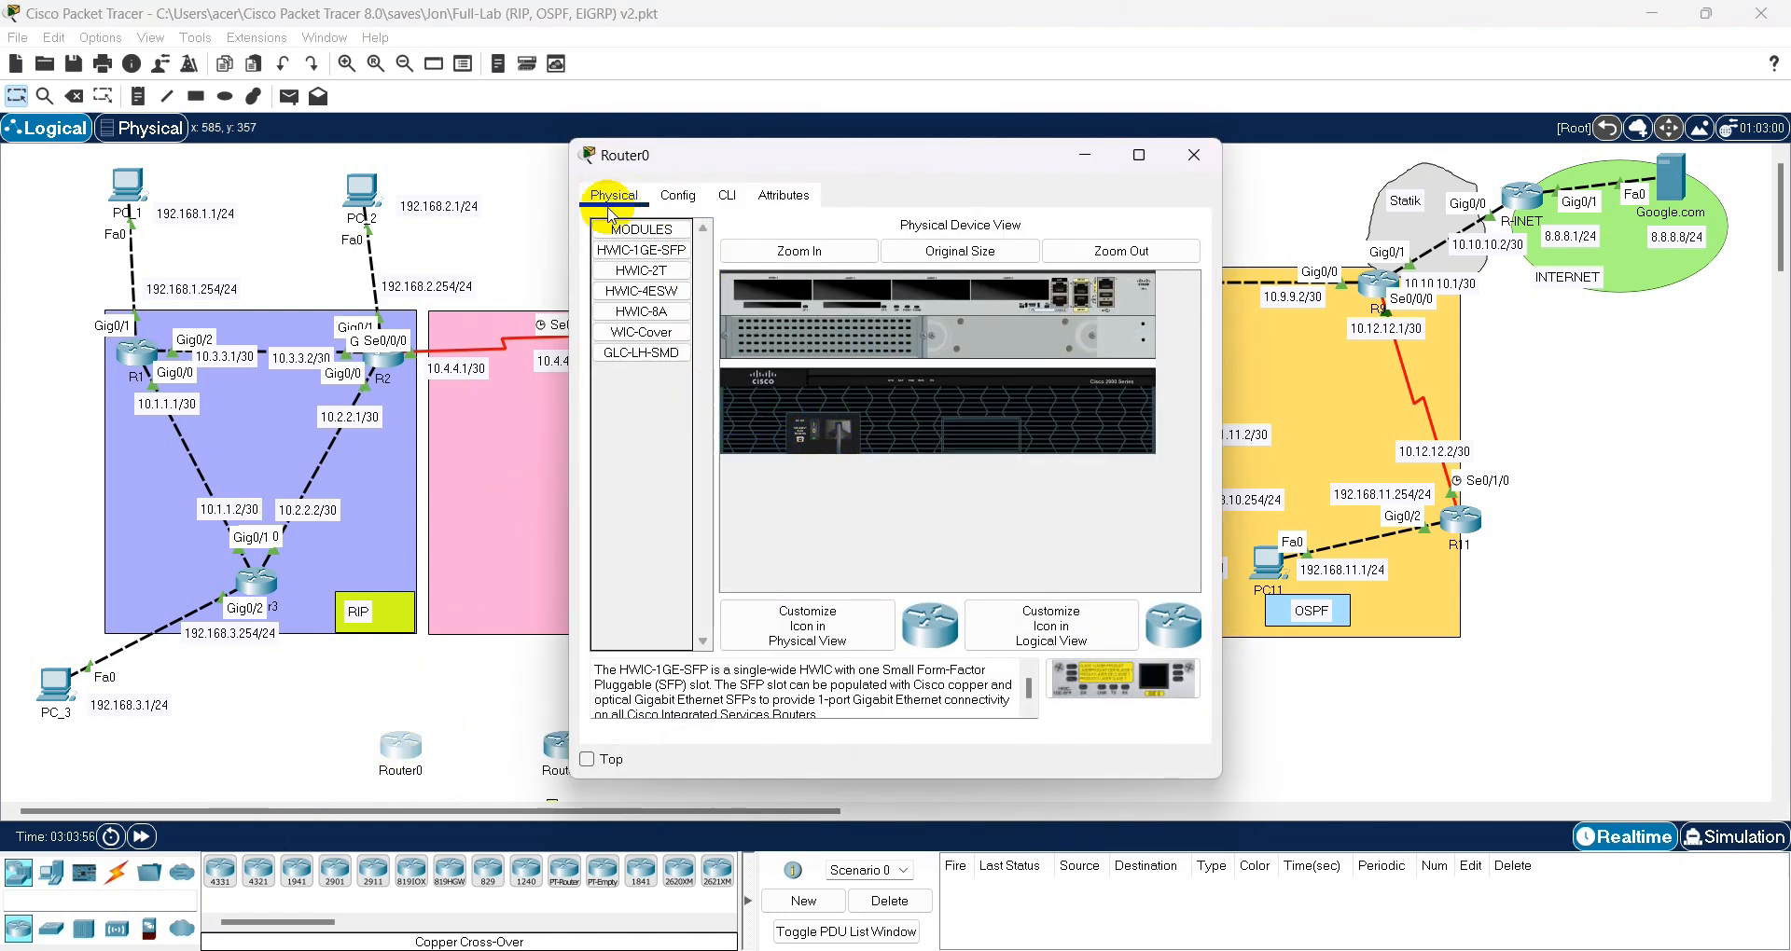
click(815, 435)
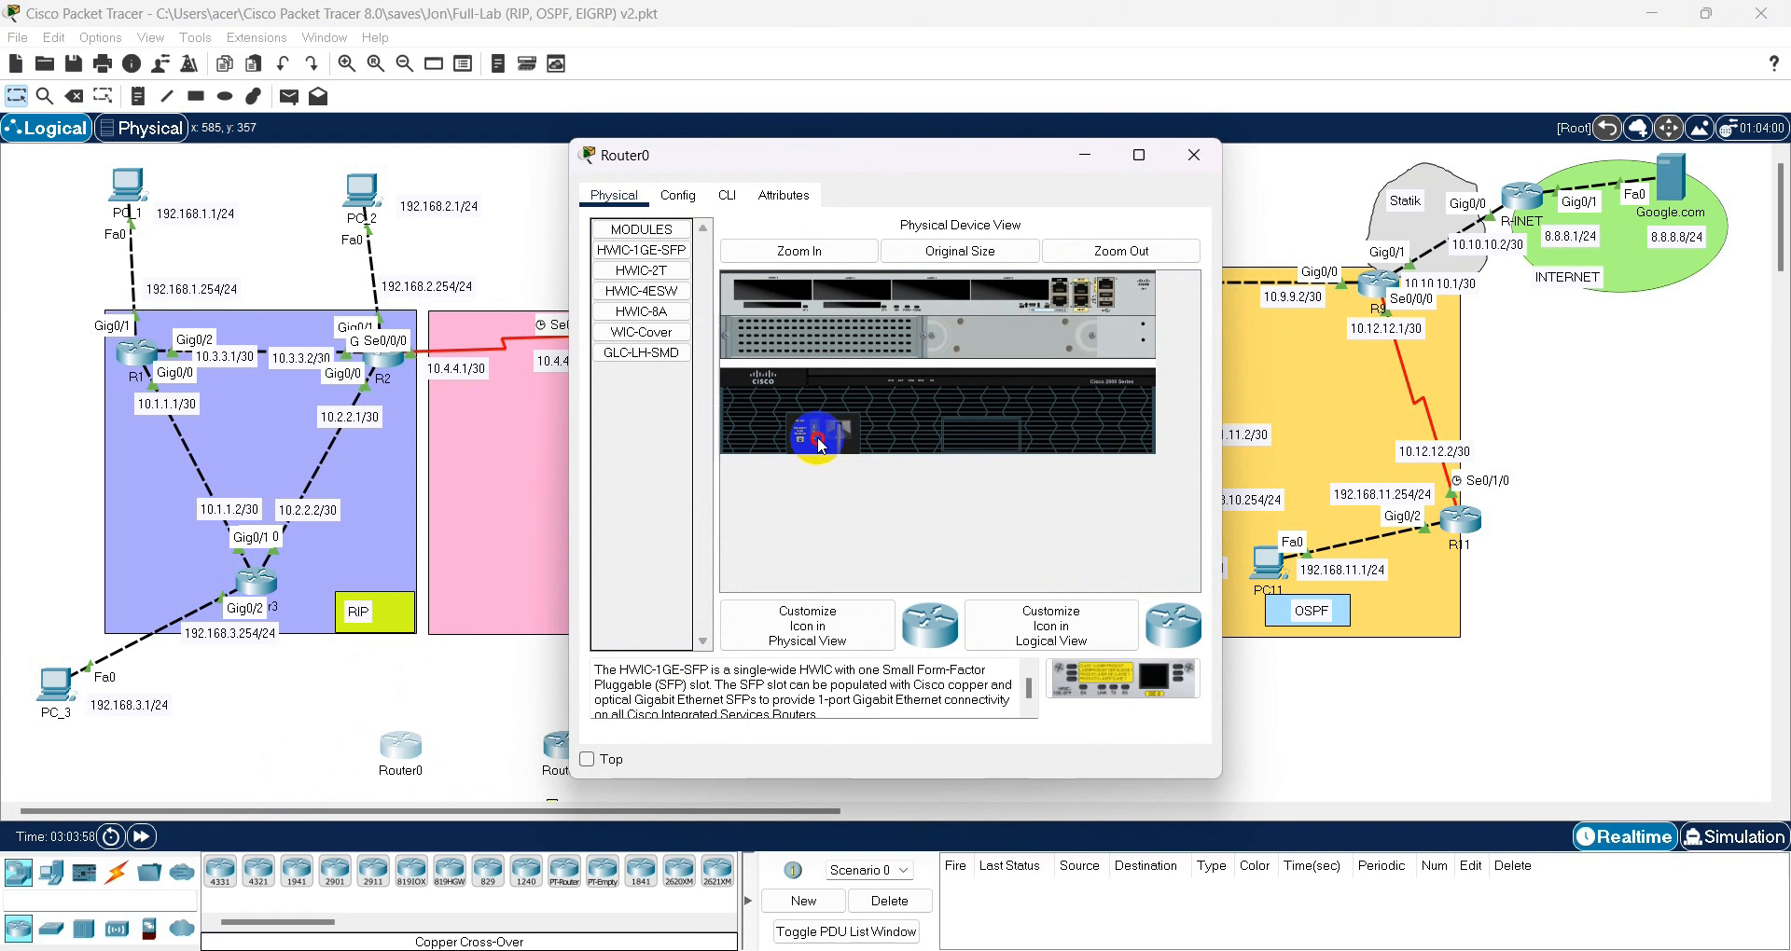
click(650, 280)
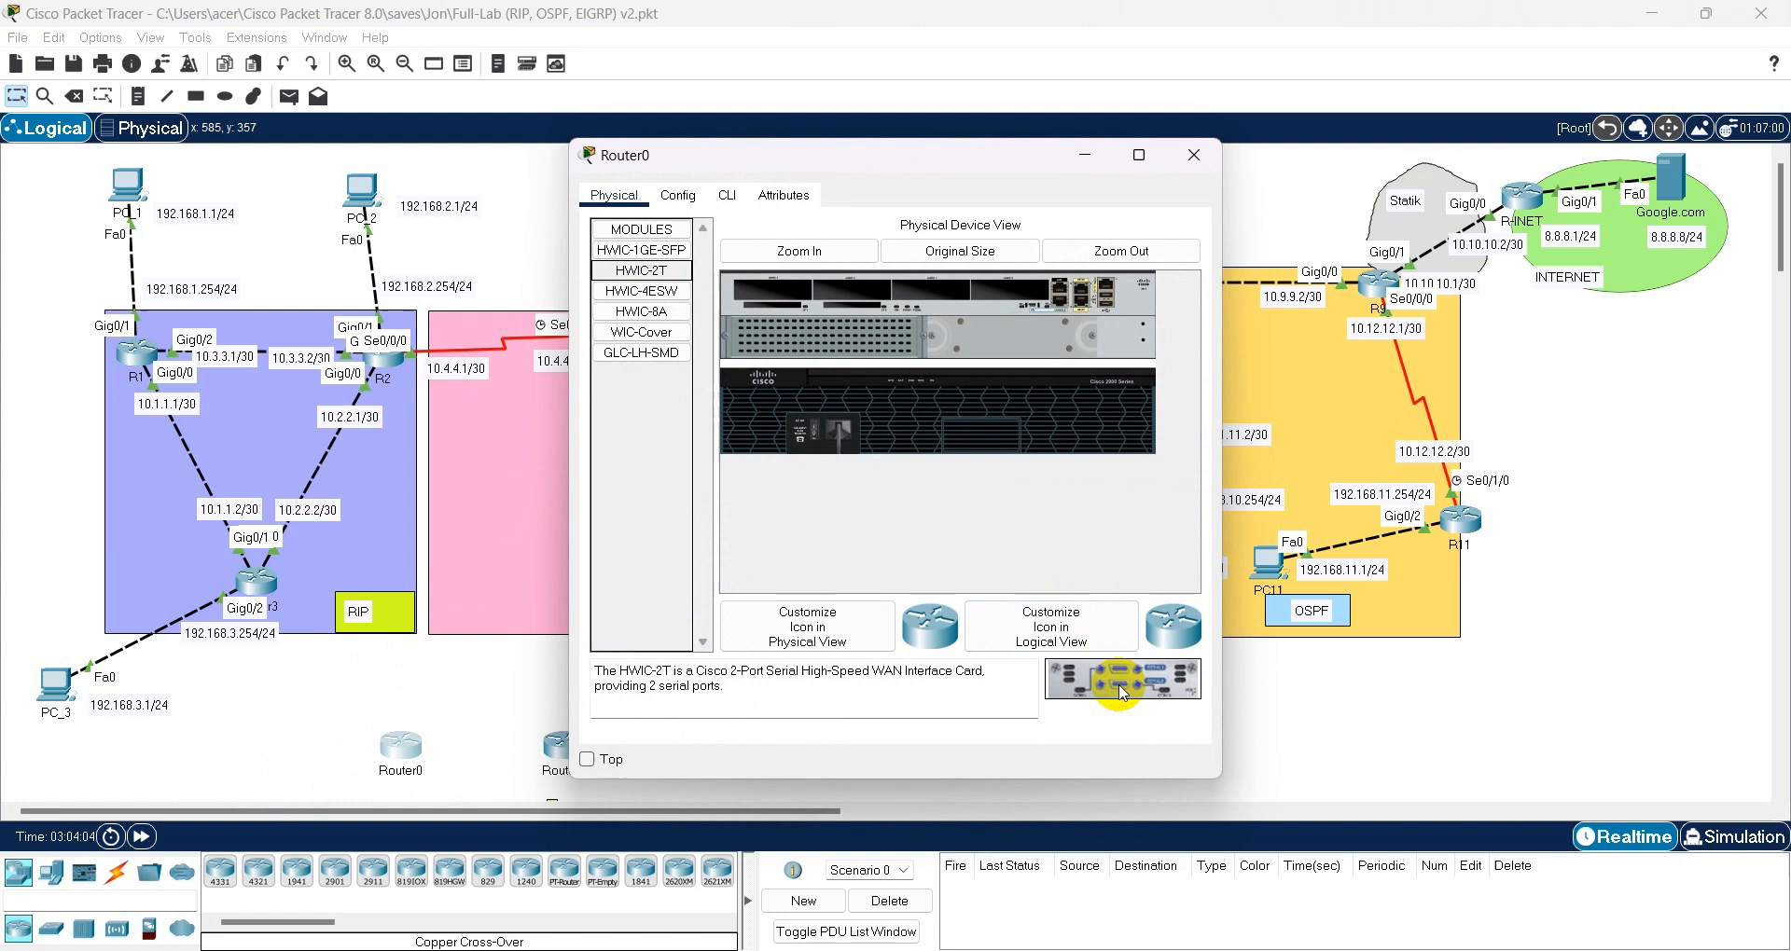
drag(1122, 692, 1027, 301)
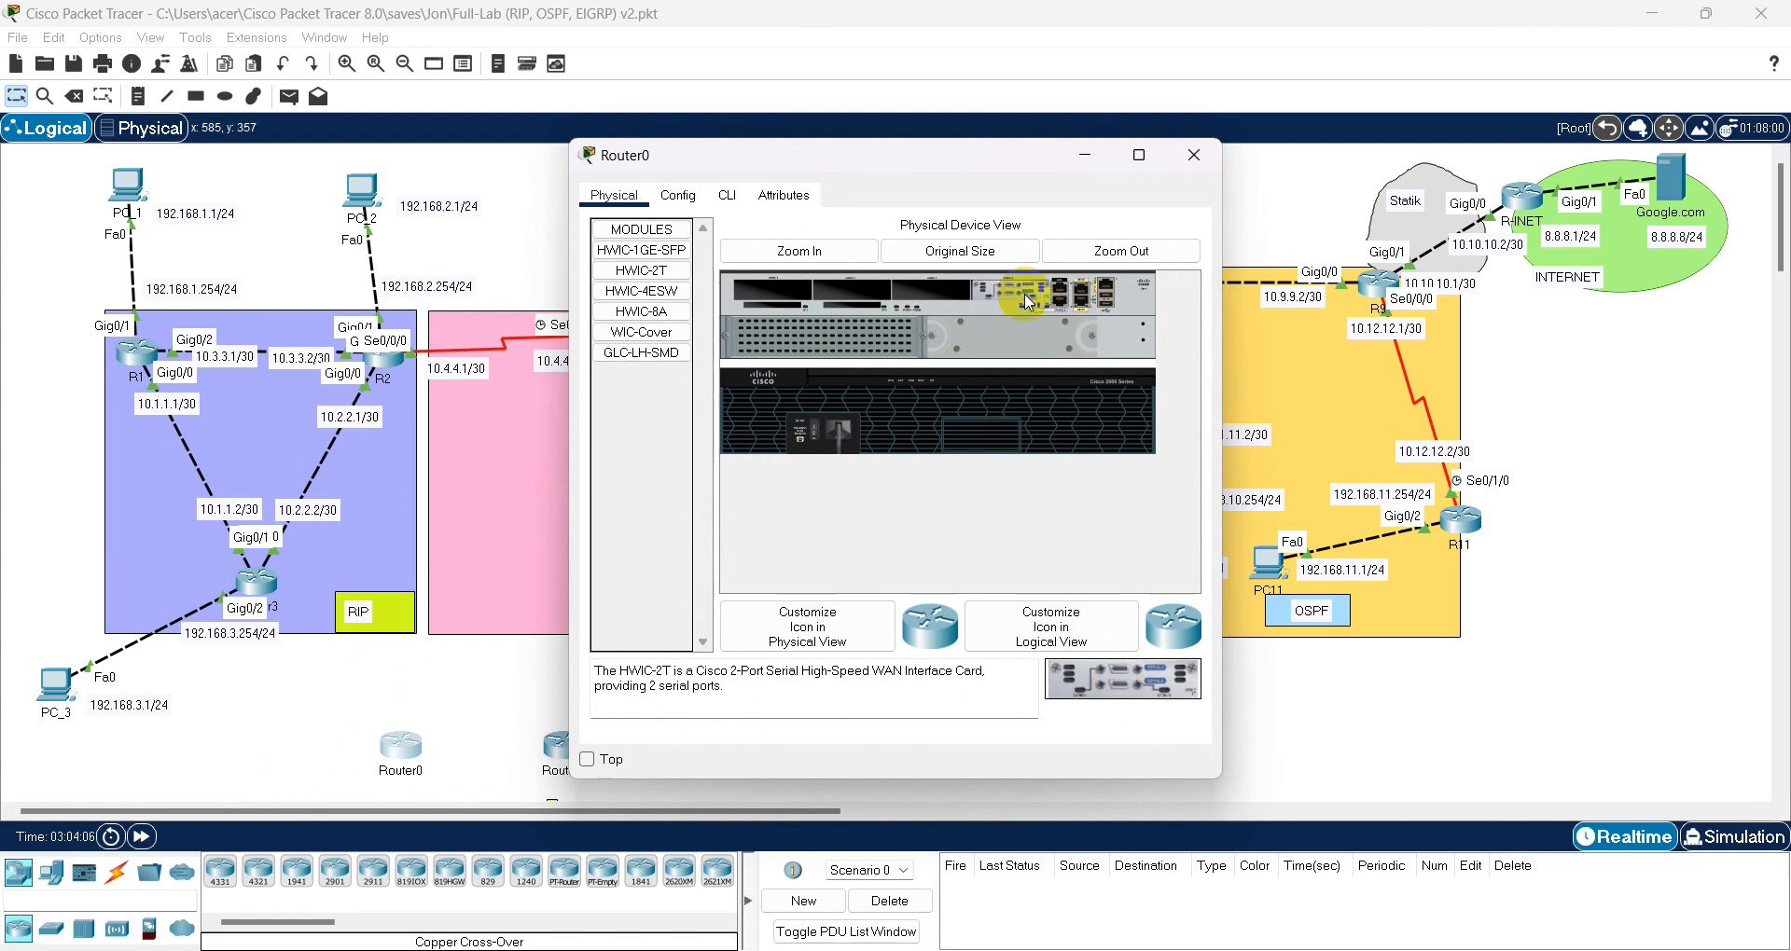
click(807, 435)
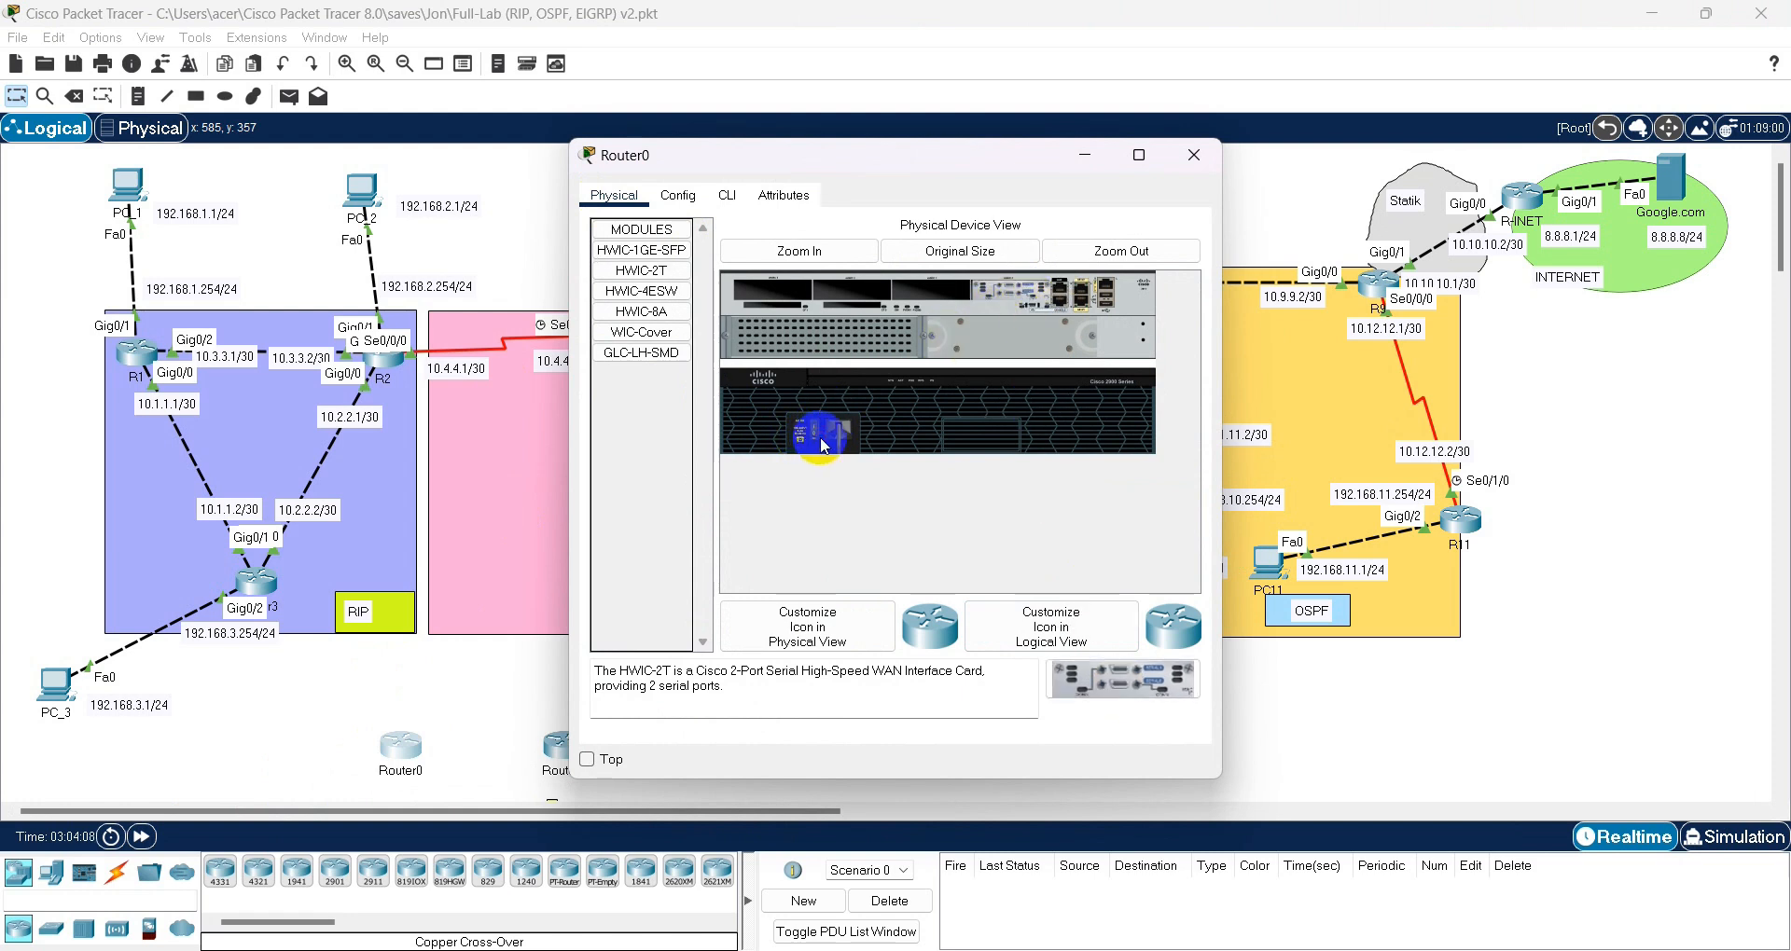
click(810, 438)
click(1192, 156)
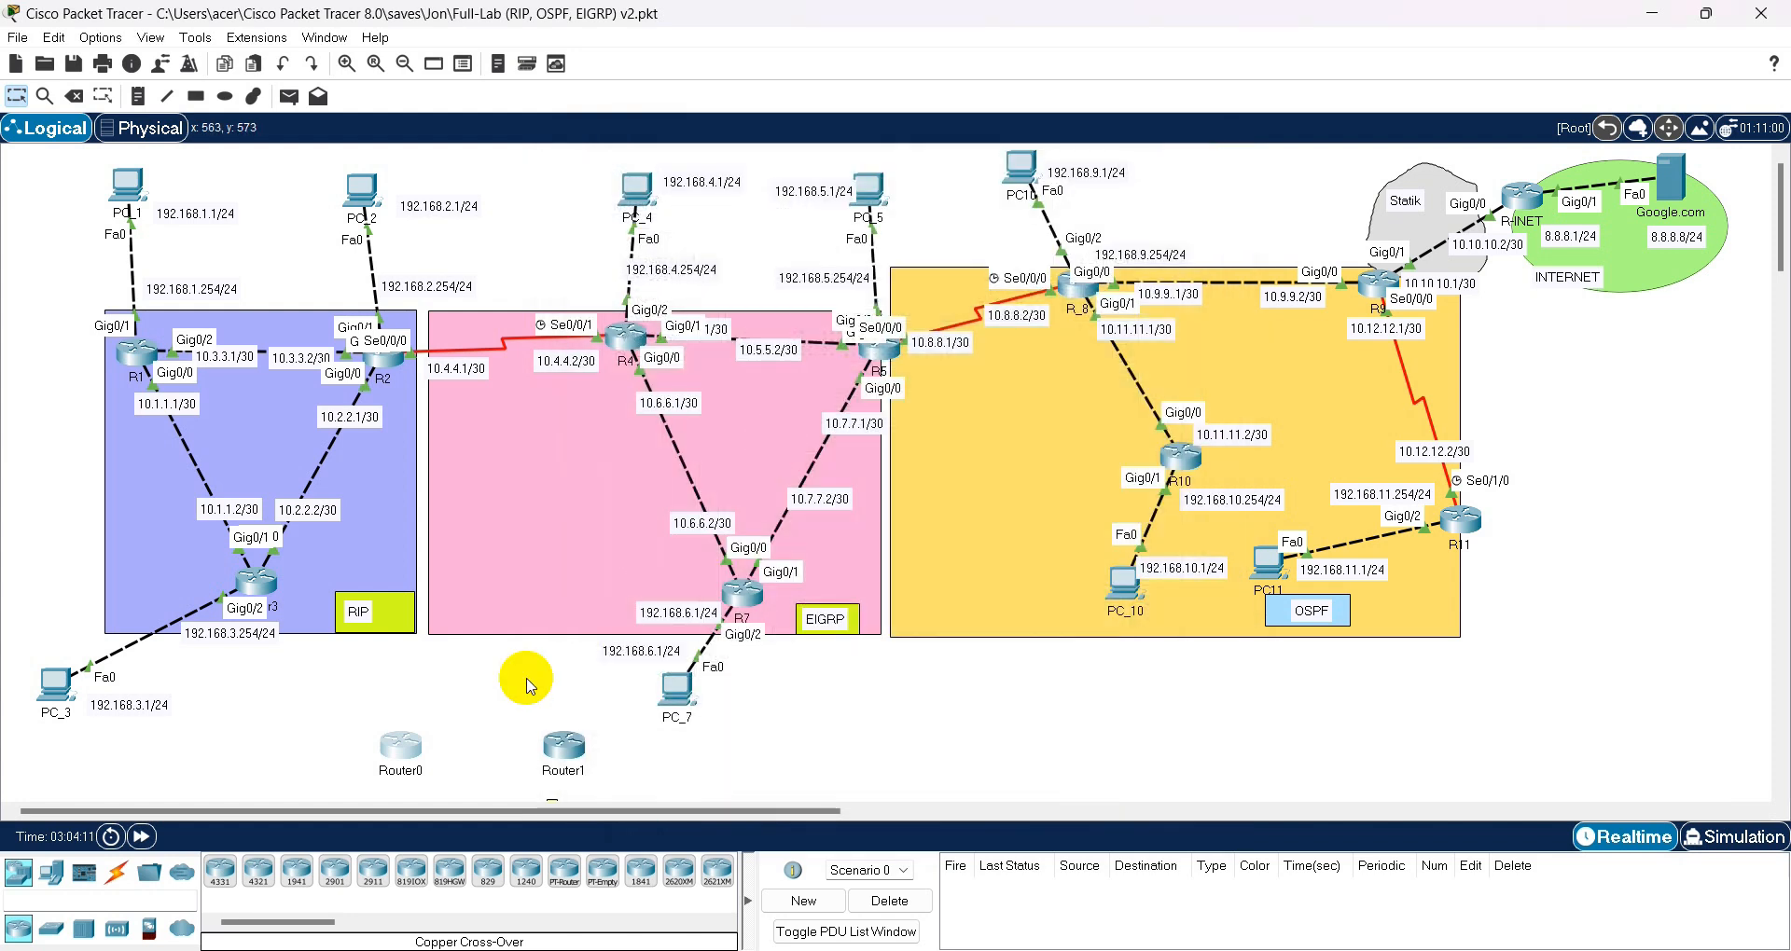
- Power off Router1, install an HWIC-2T serial module, power it back on, and close its window
click(564, 751)
click(854, 426)
click(640, 270)
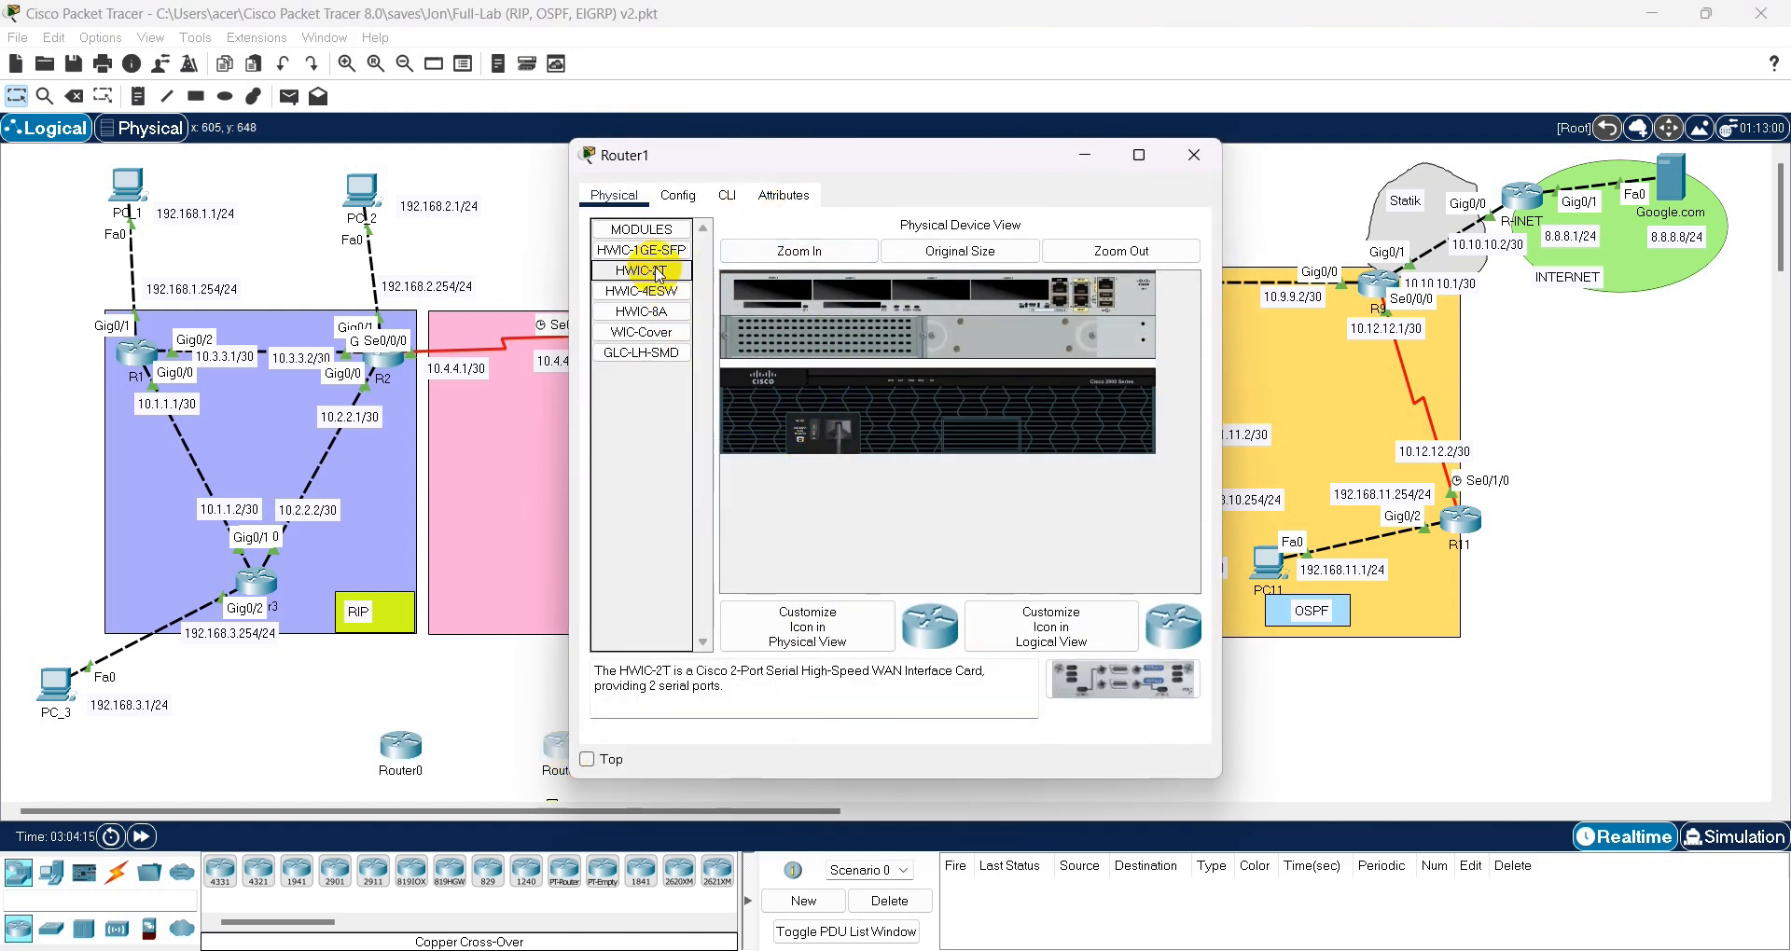
drag(1070, 662, 903, 364)
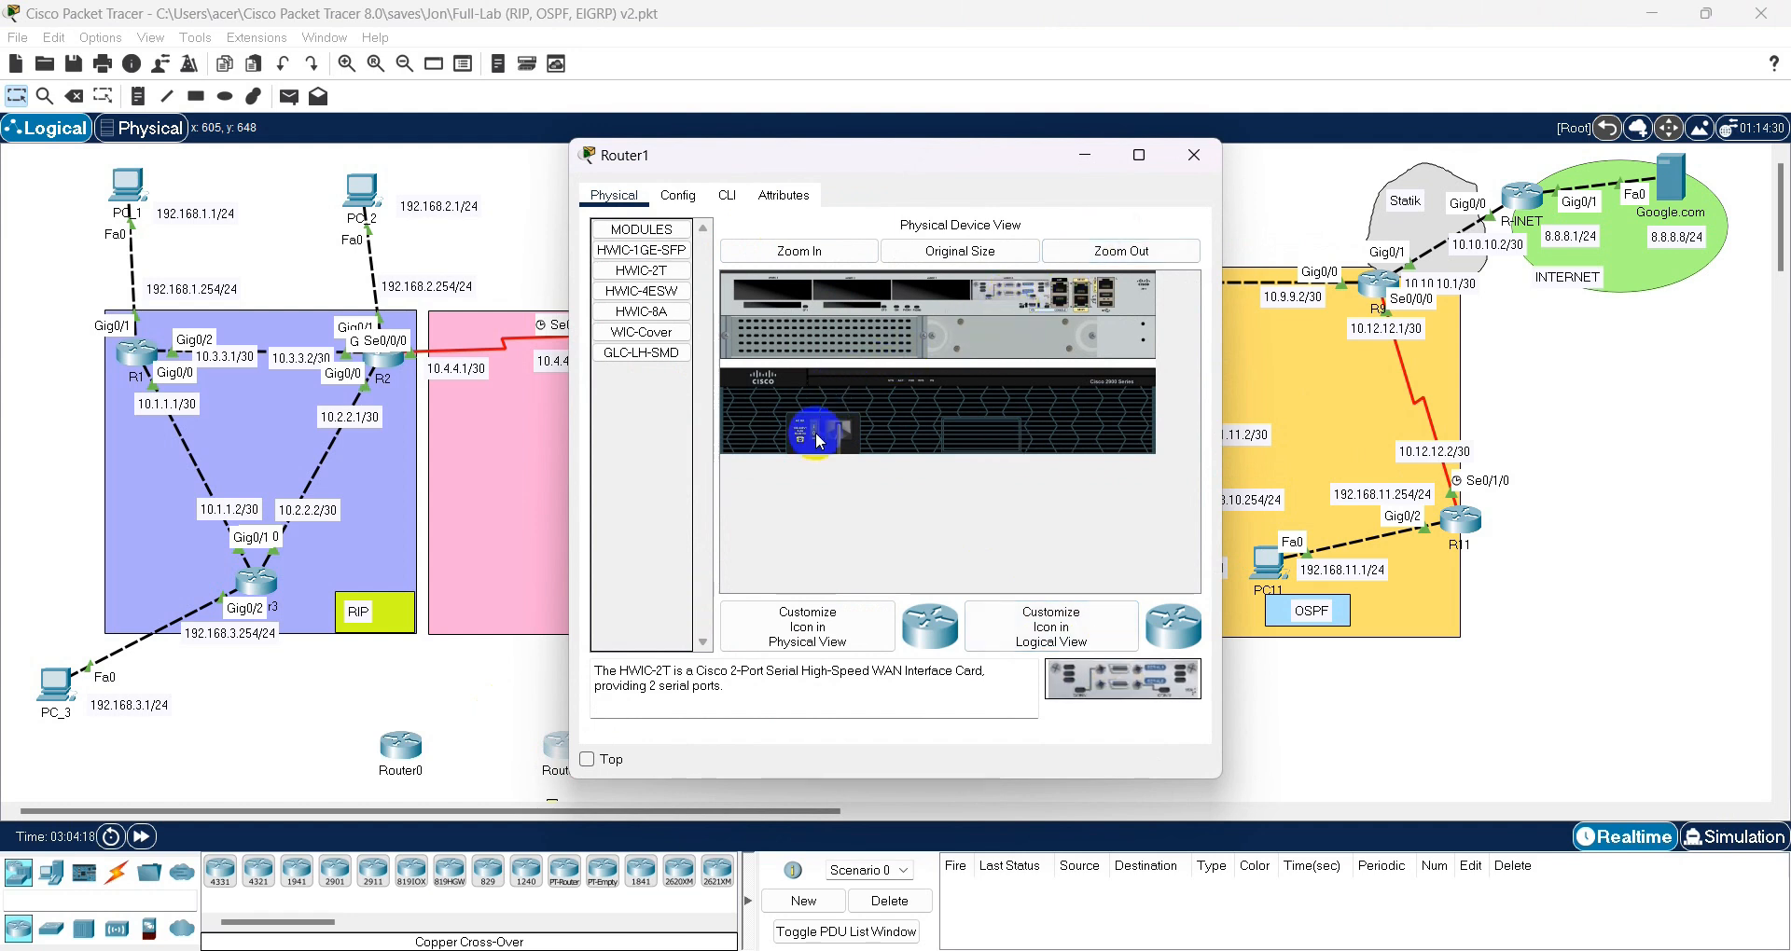
click(1193, 155)
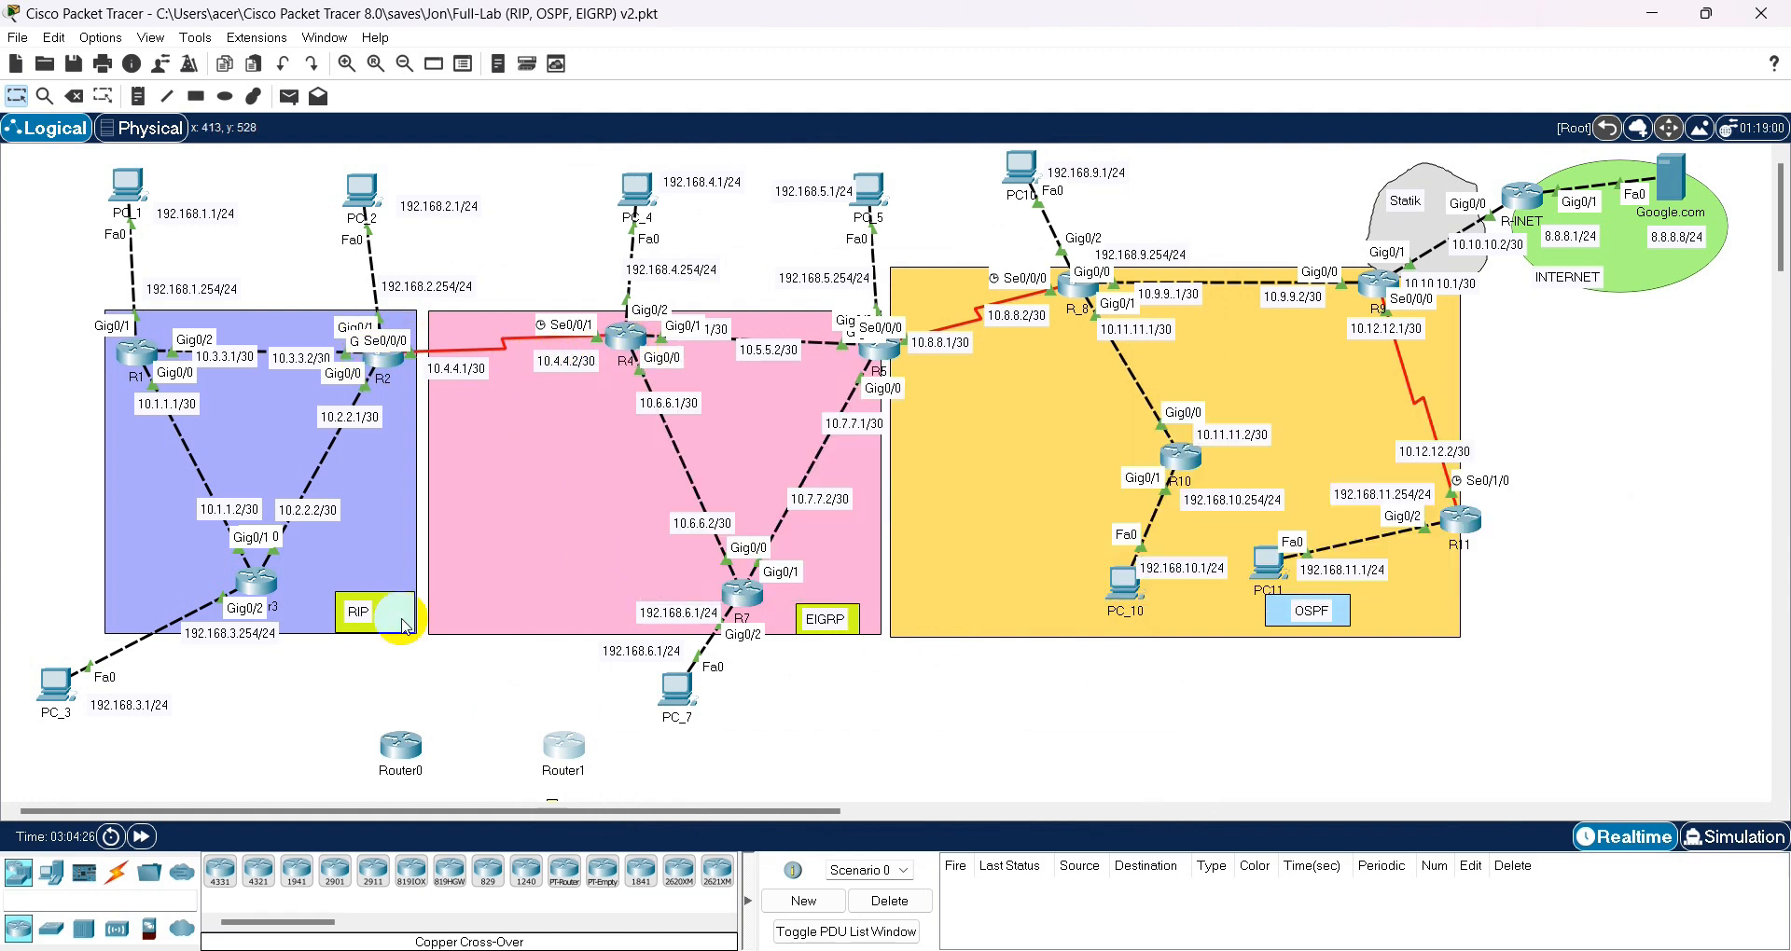
- Connect Router0 to Router1 with an automatically chosen connection type, and move Router1 farther away from Router0
click(118, 884)
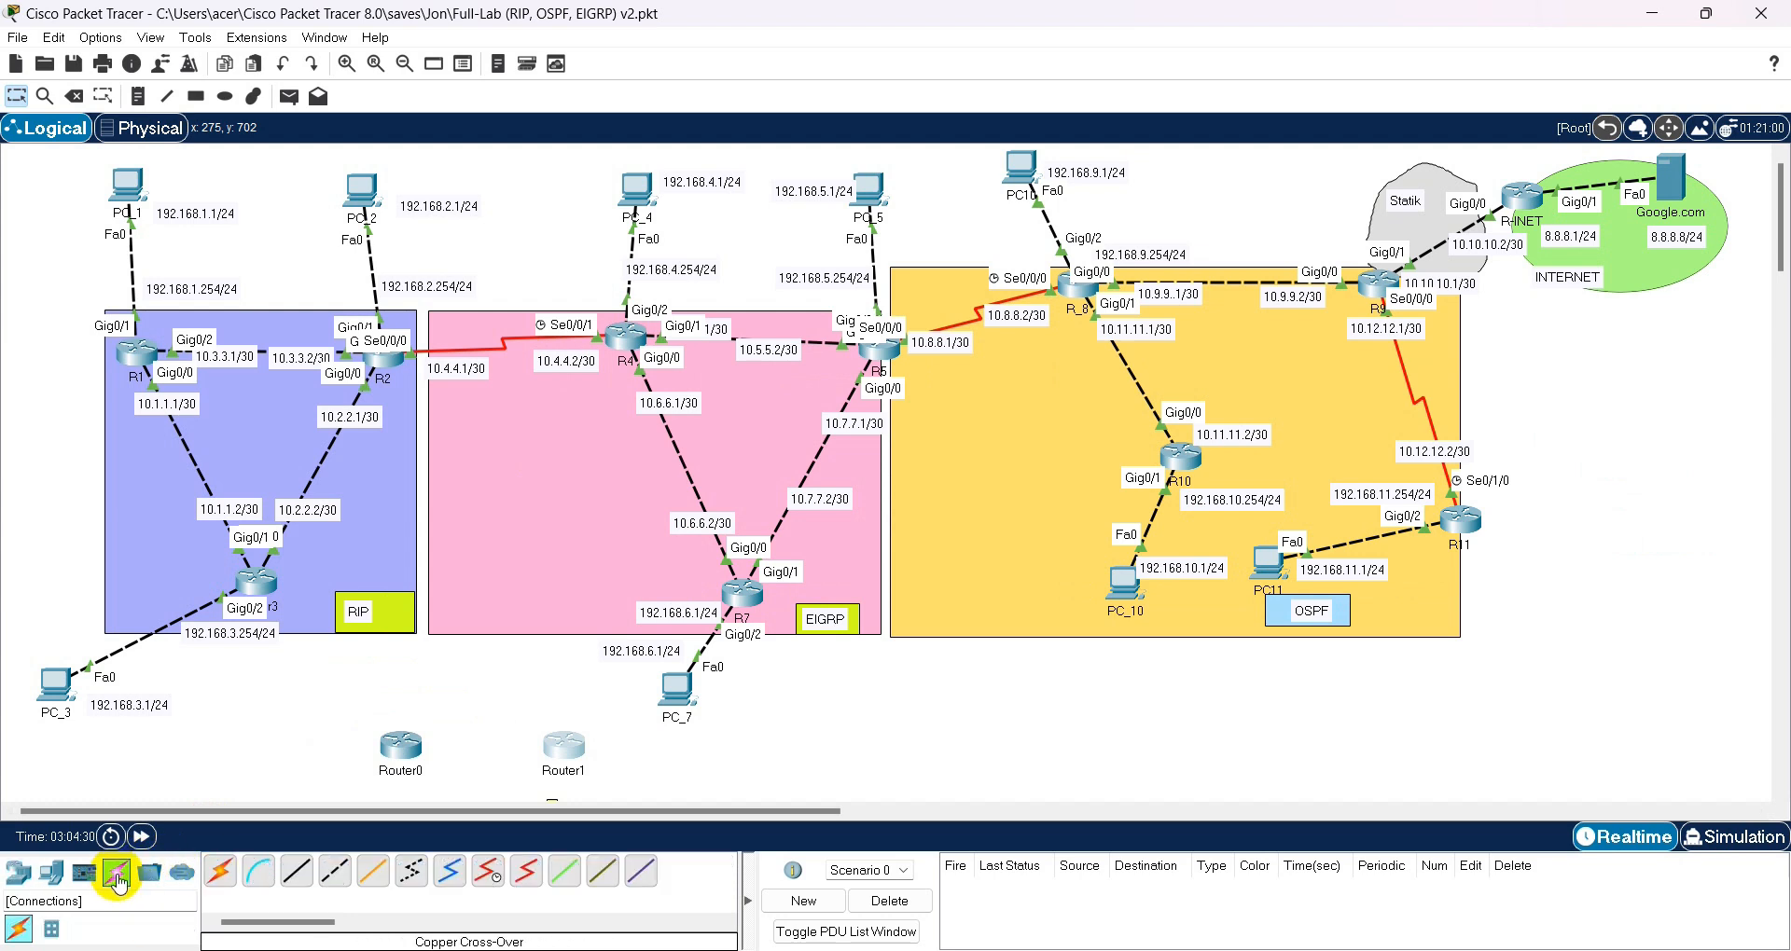
click(220, 871)
click(394, 745)
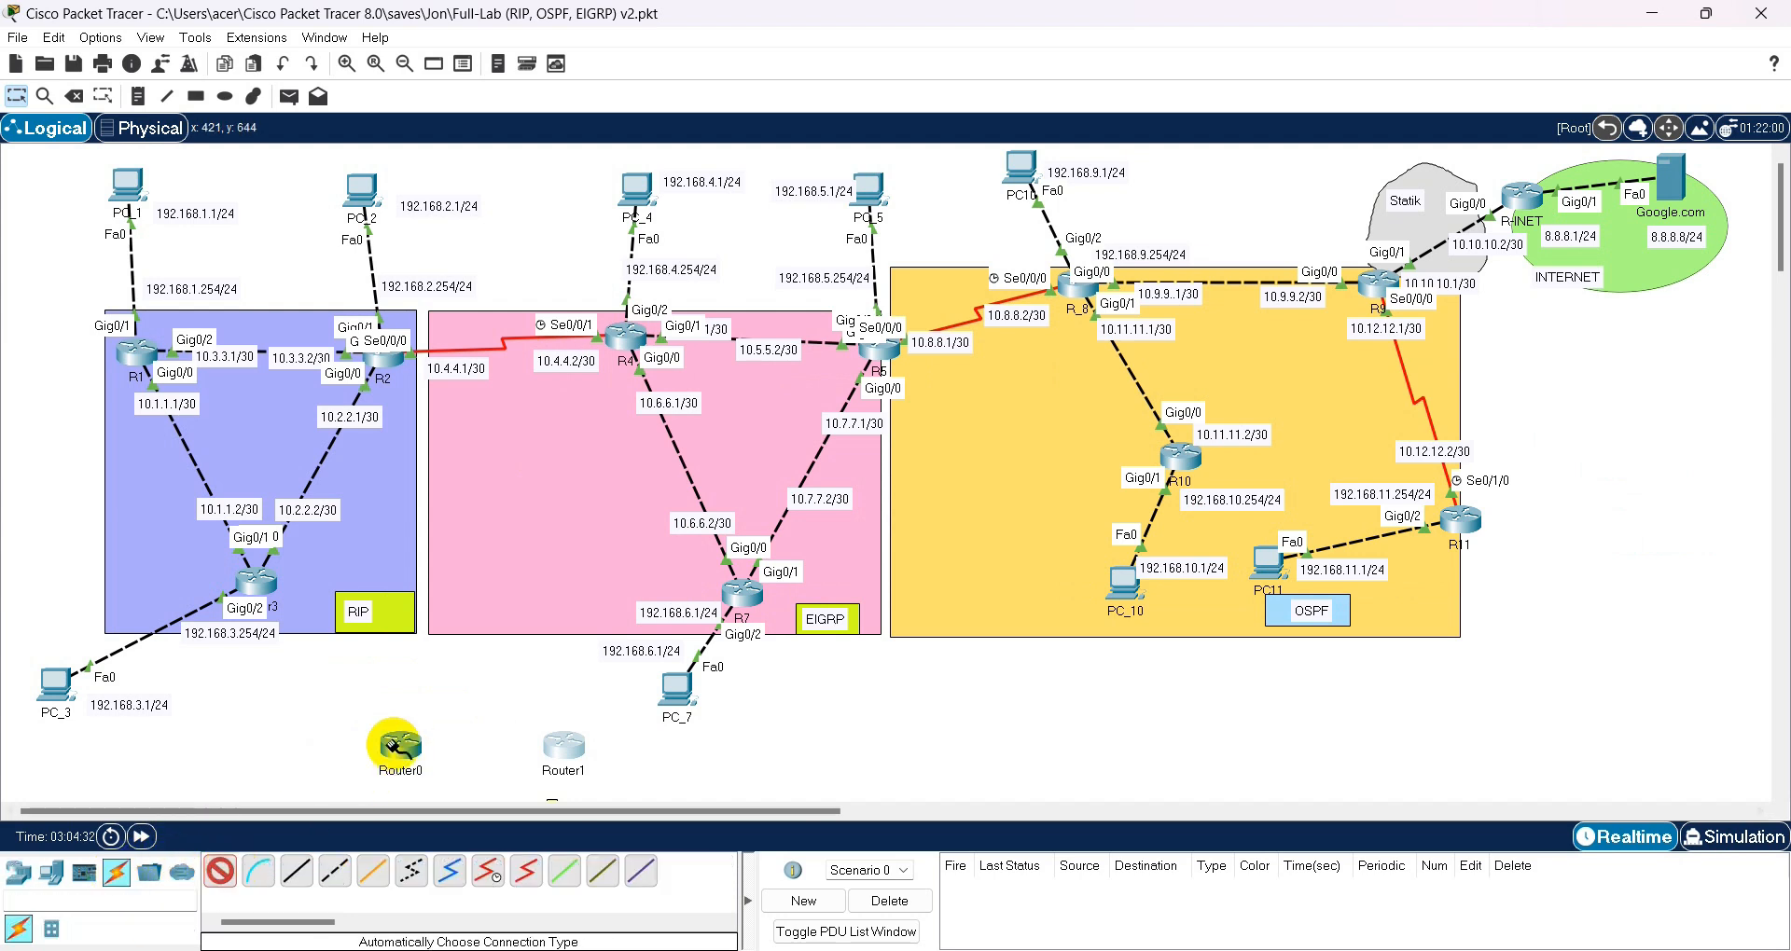
click(567, 749)
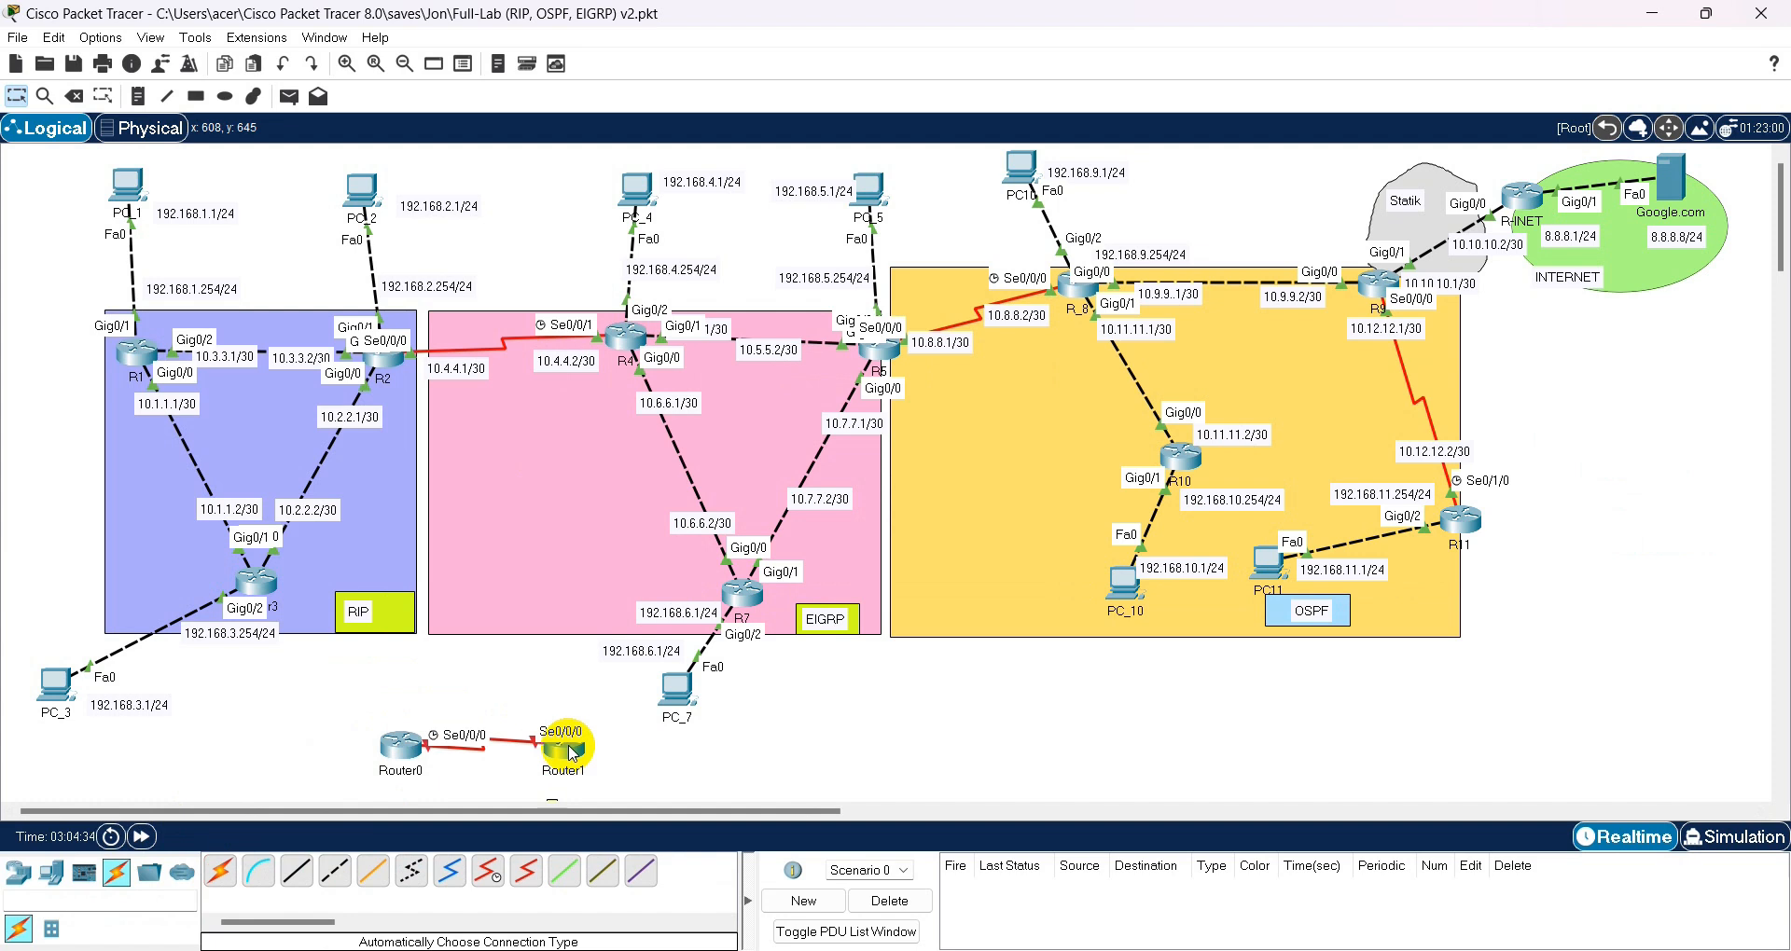
drag(572, 754, 647, 755)
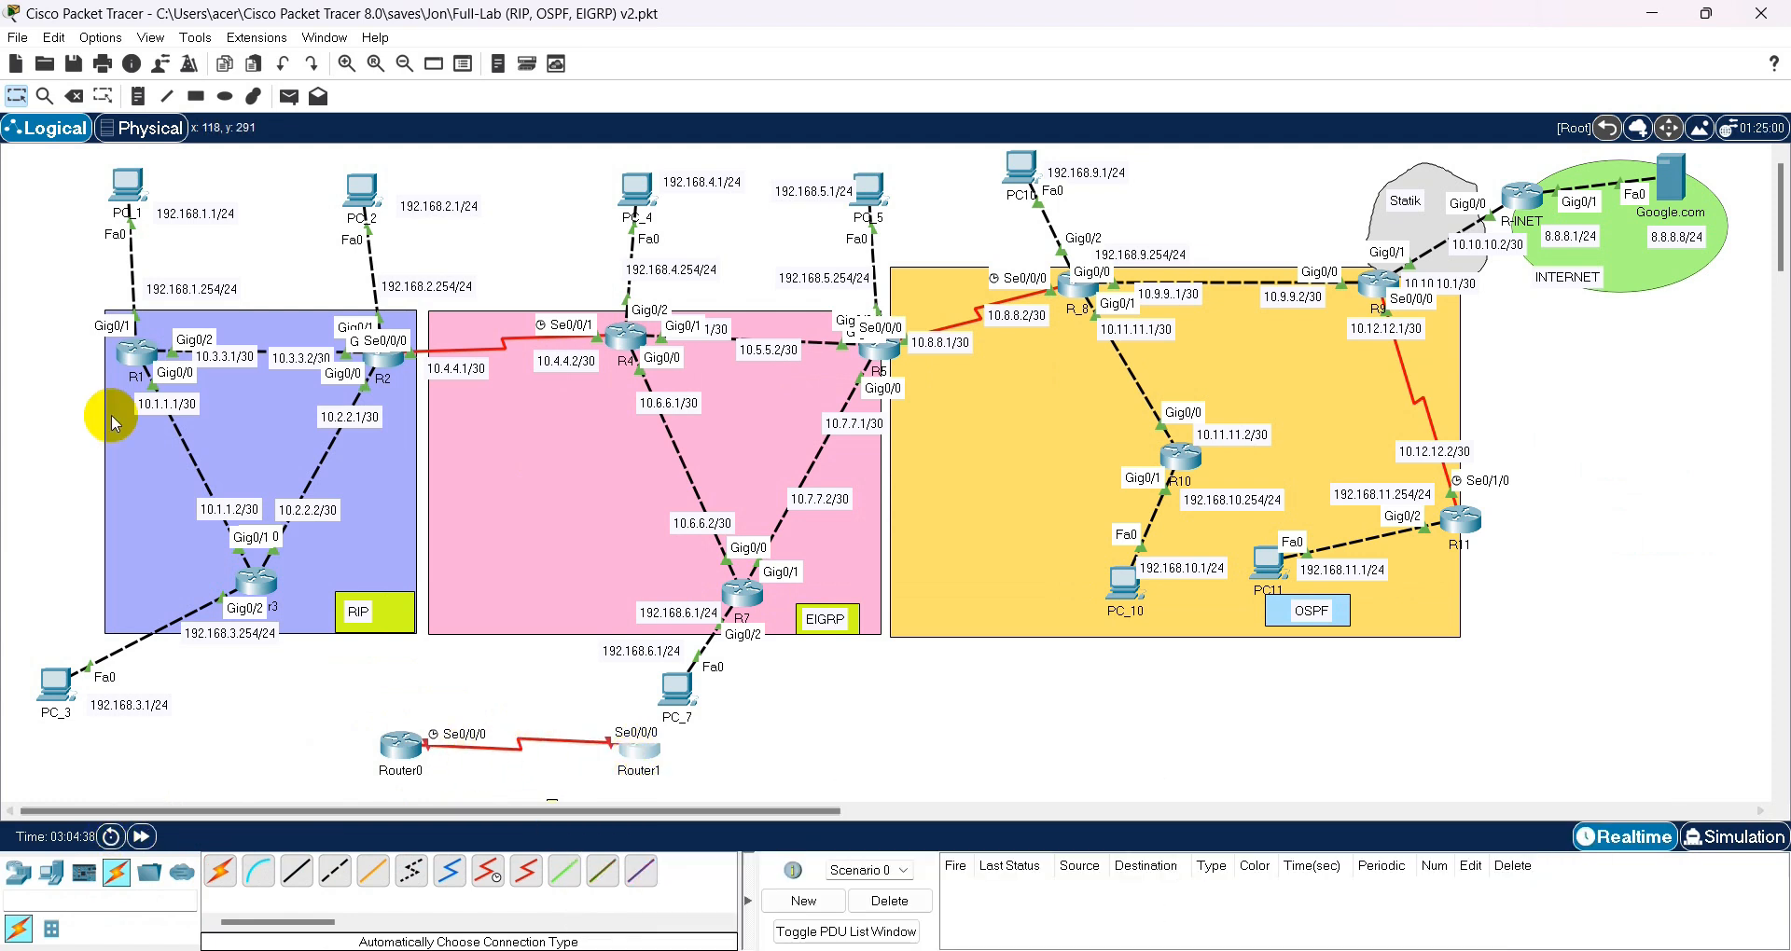
- Delete the automatically created serial link between Router0 and Router1, keeping both routers
click(73, 96)
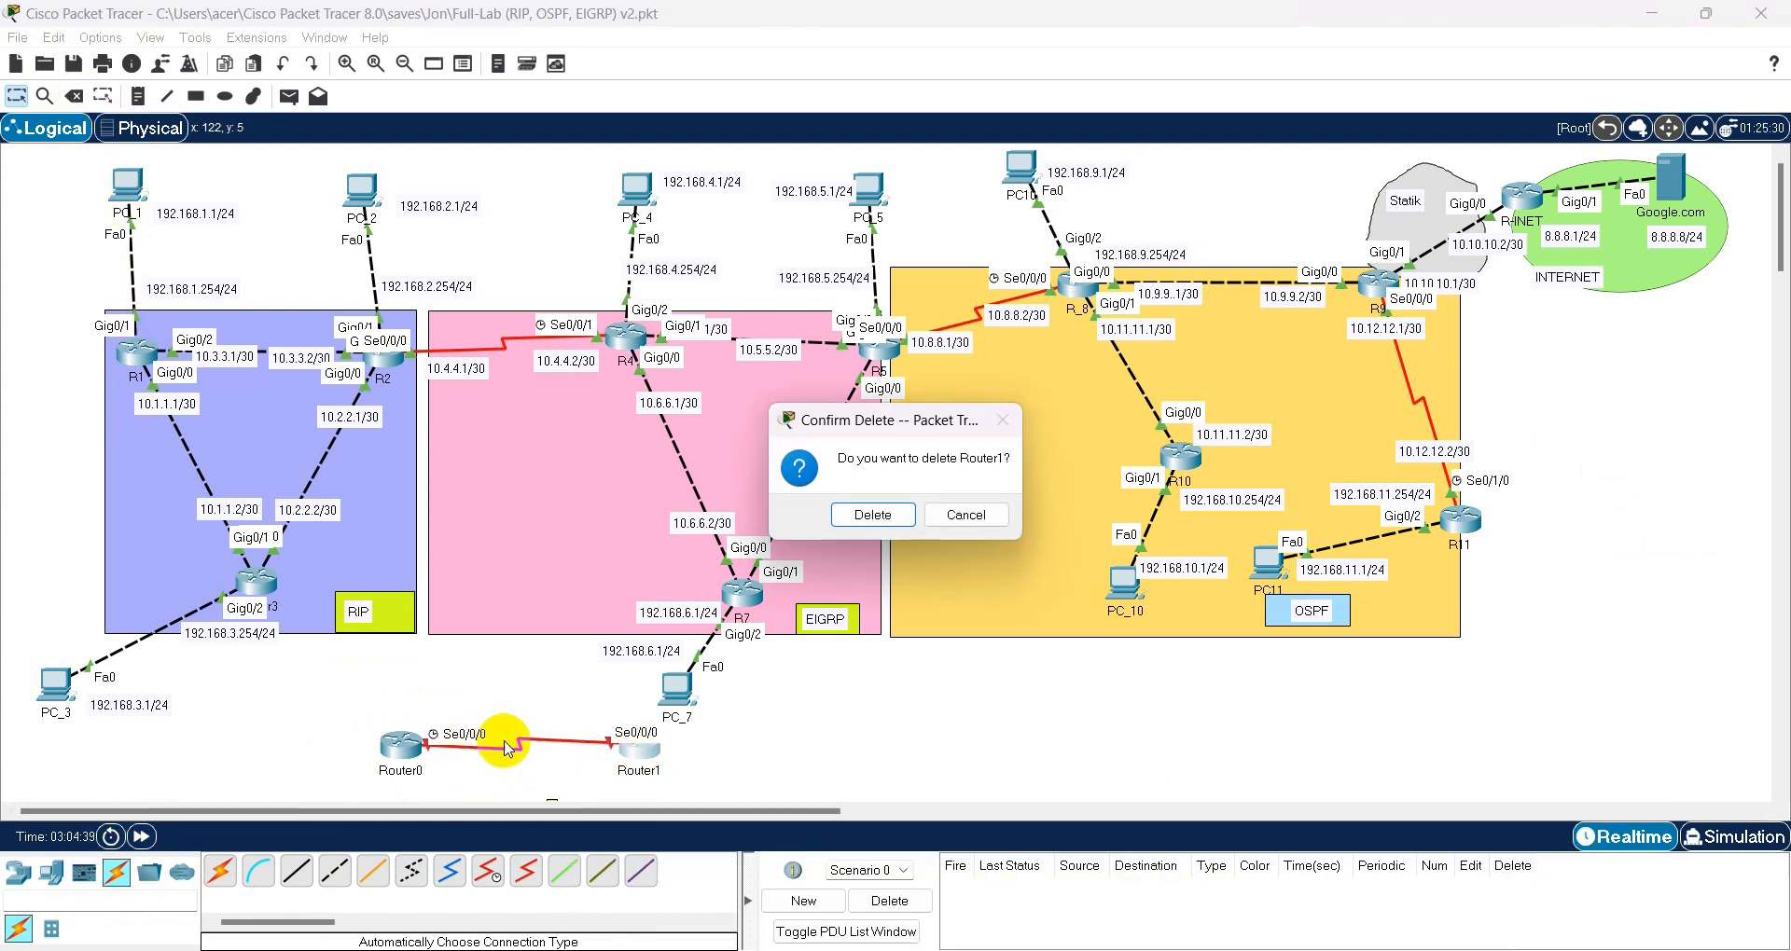
click(846, 517)
key(ctrl+z)
click(512, 745)
click(16, 98)
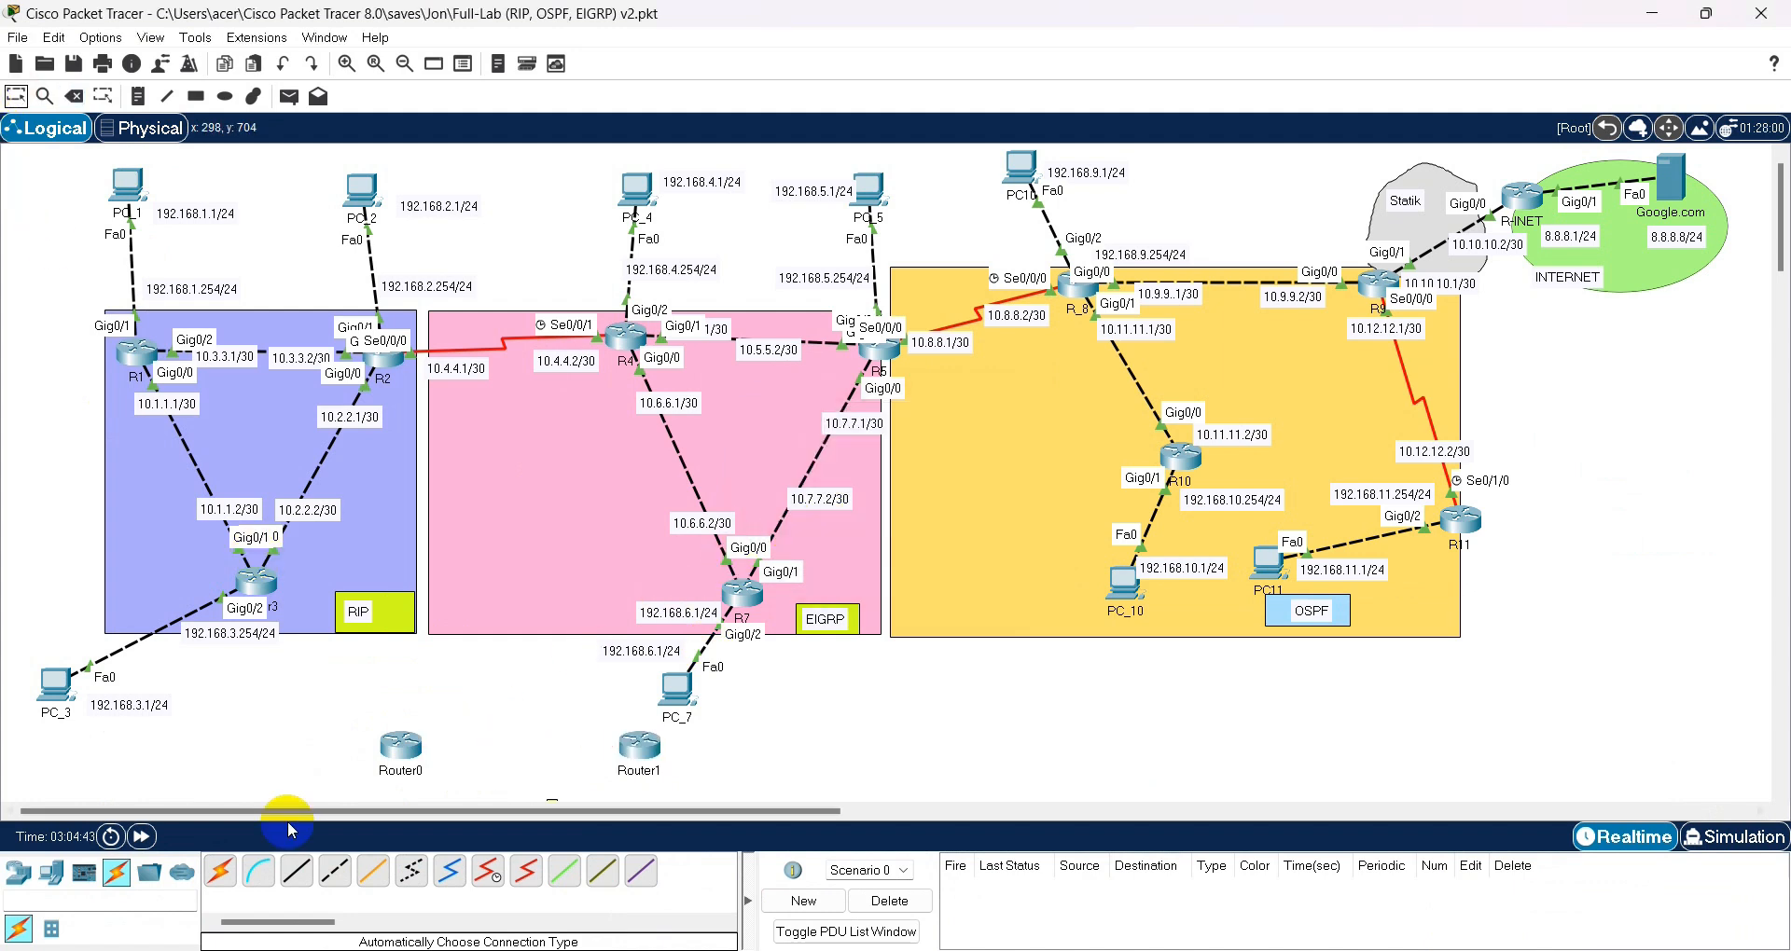
- Connect Router0's Serial0/0/0 port to Router1's Serial0/0/0 port with a Serial DTE cable
click(526, 873)
click(410, 747)
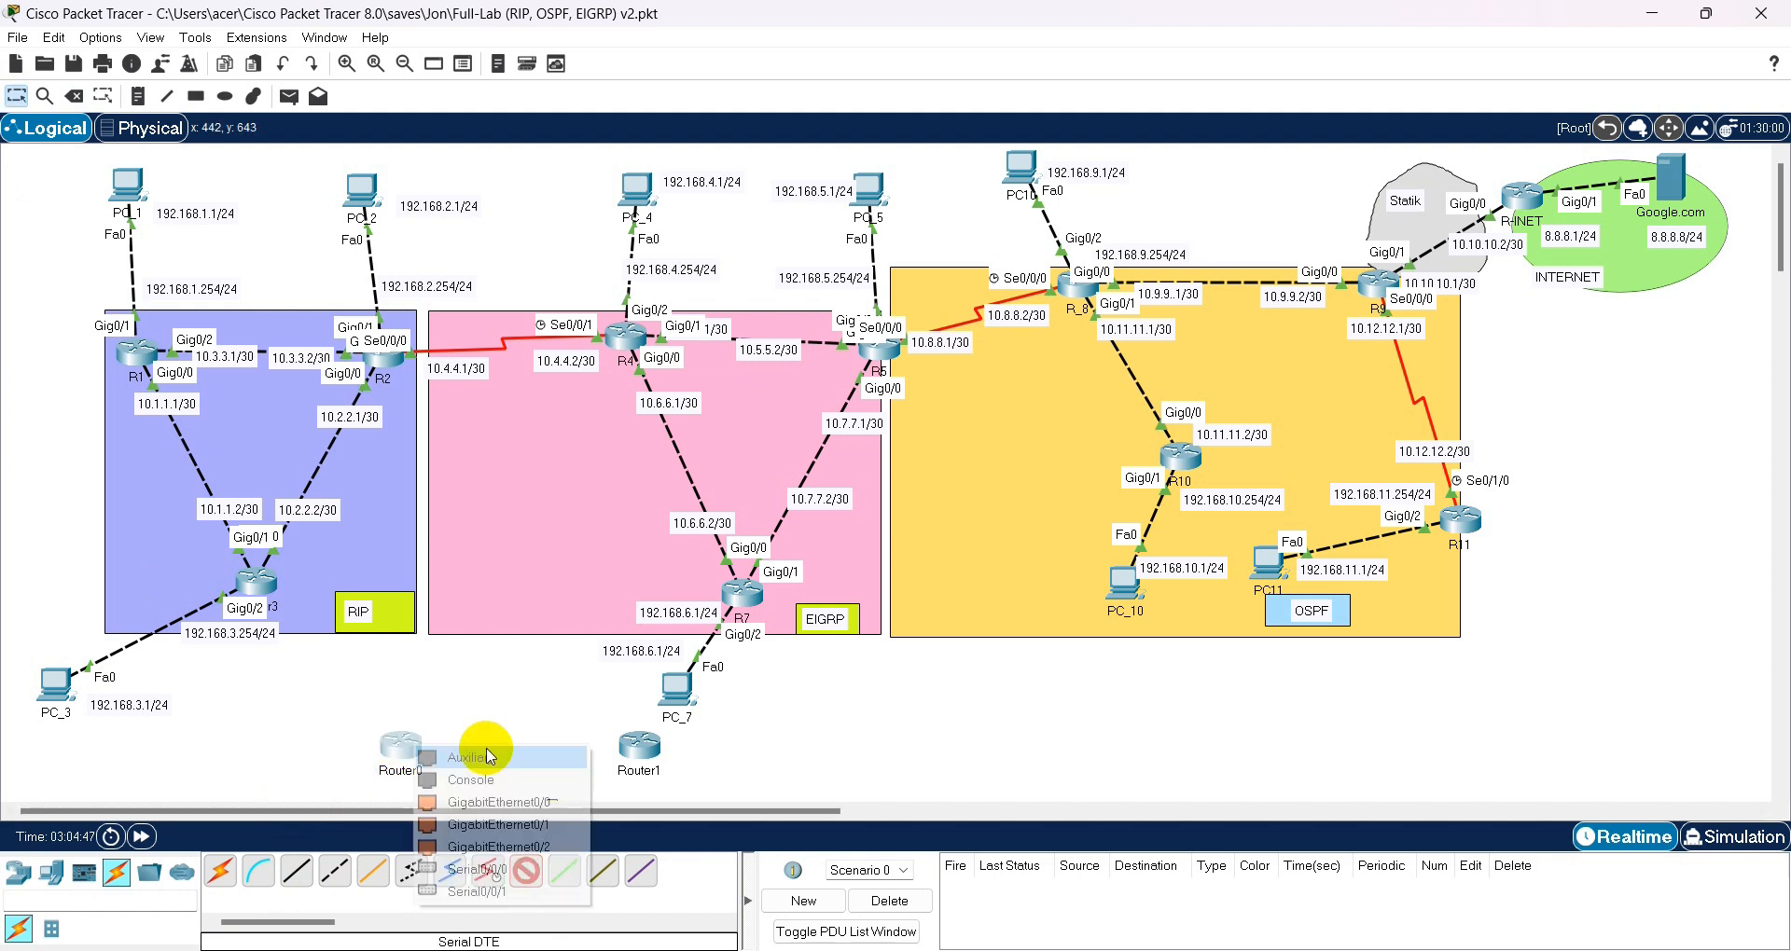
click(486, 869)
click(638, 746)
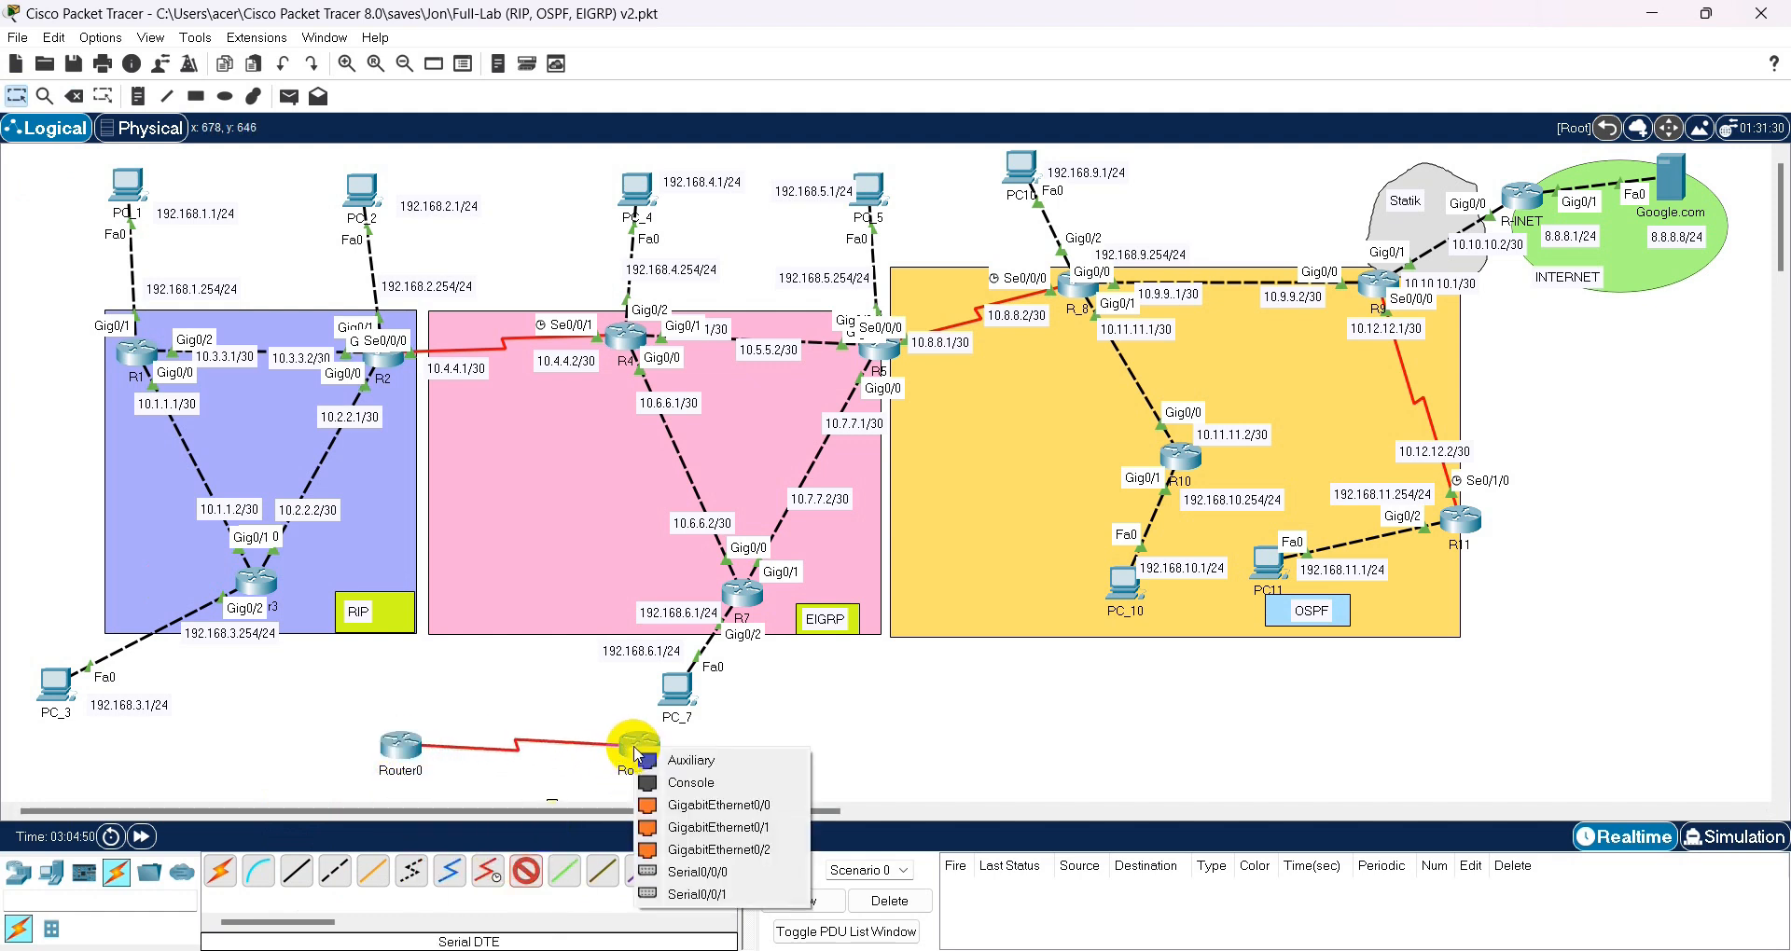
click(689, 873)
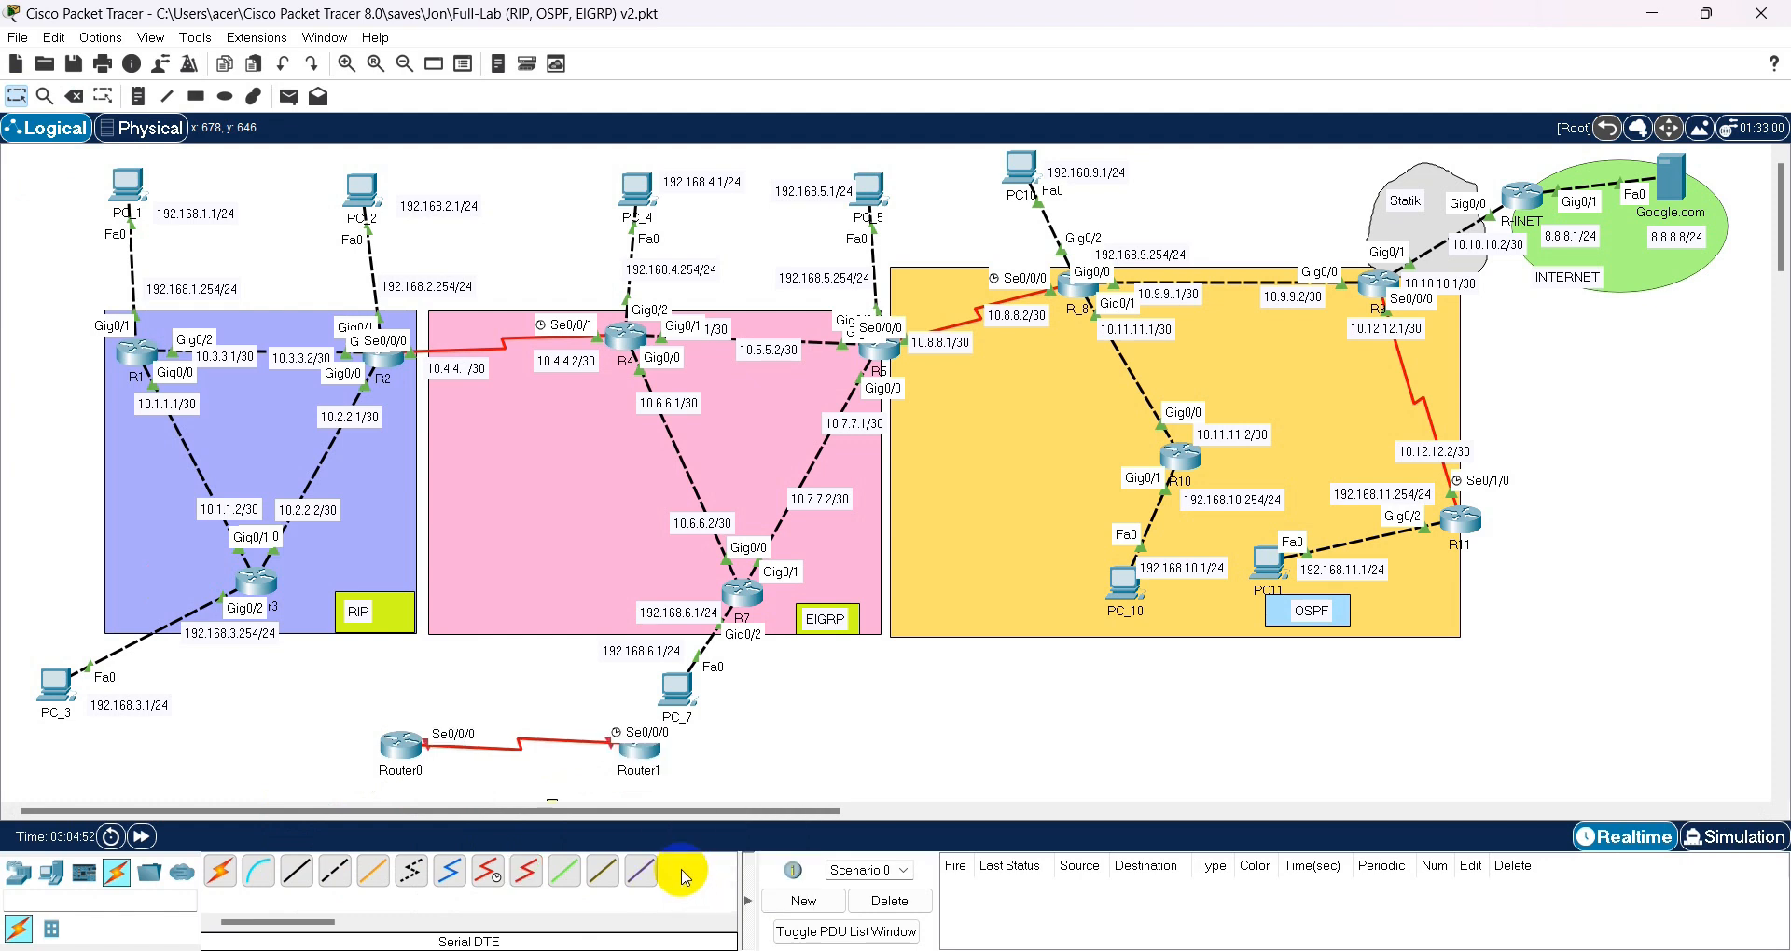
- Replace the serial link between Router0 and Router1 with a copper cross-over cable joining their GigabitEthernet0/0 ports
click(74, 96)
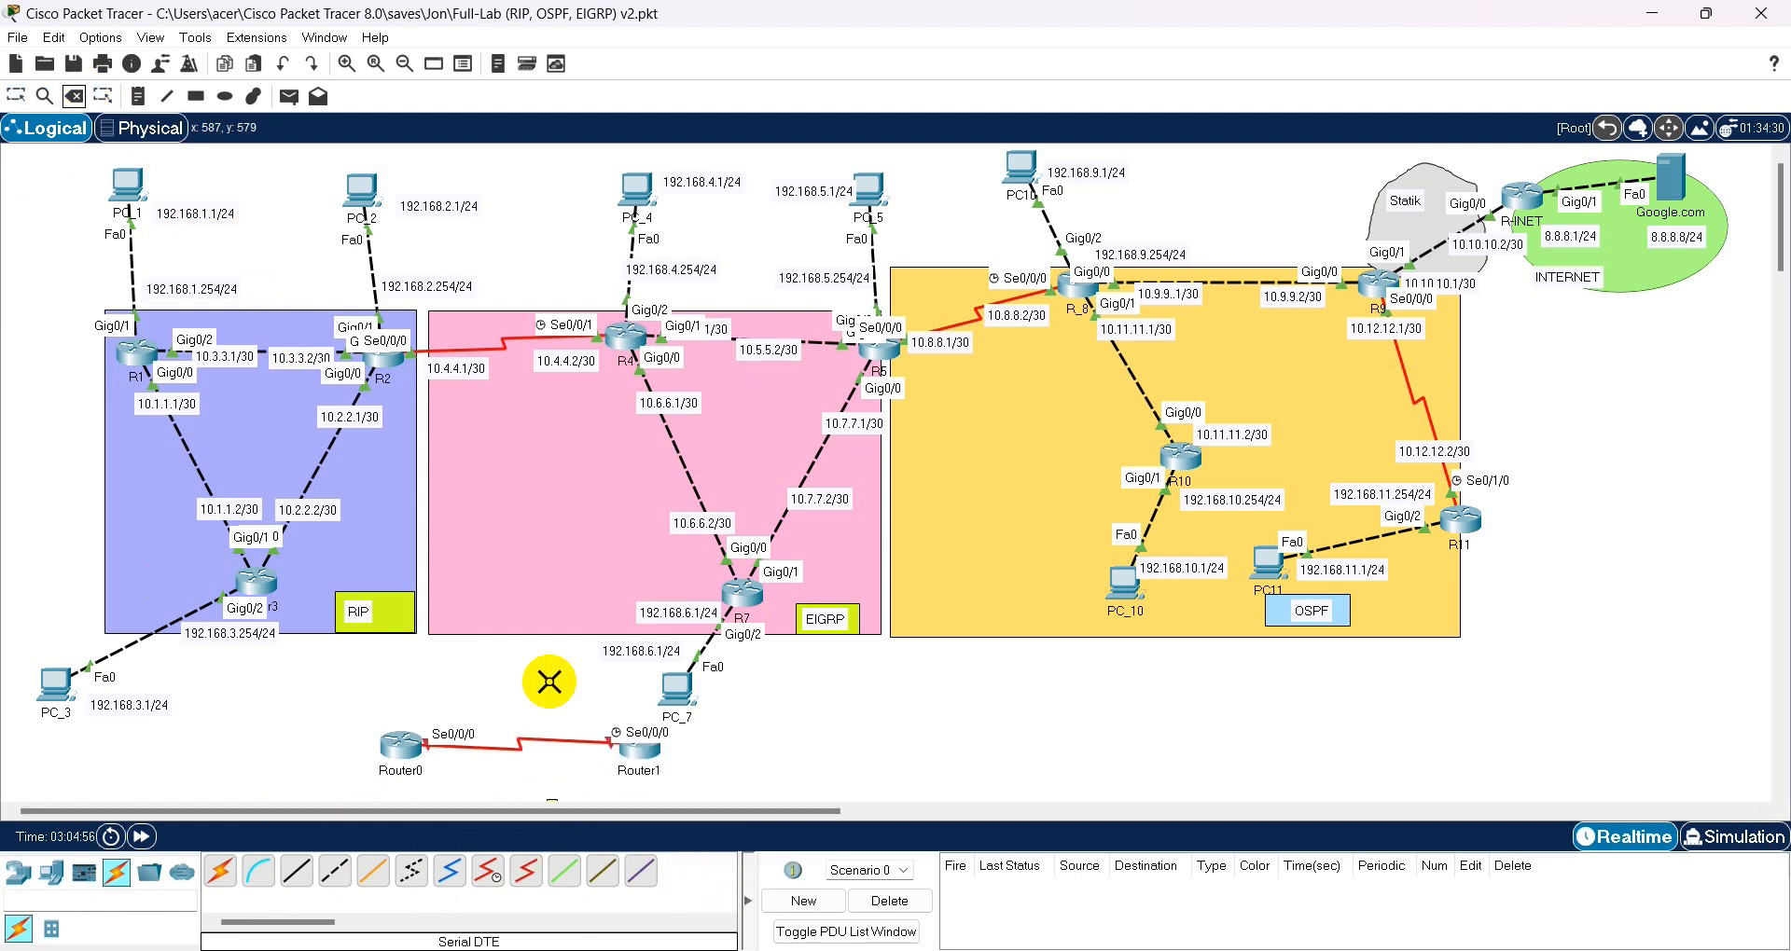
click(529, 741)
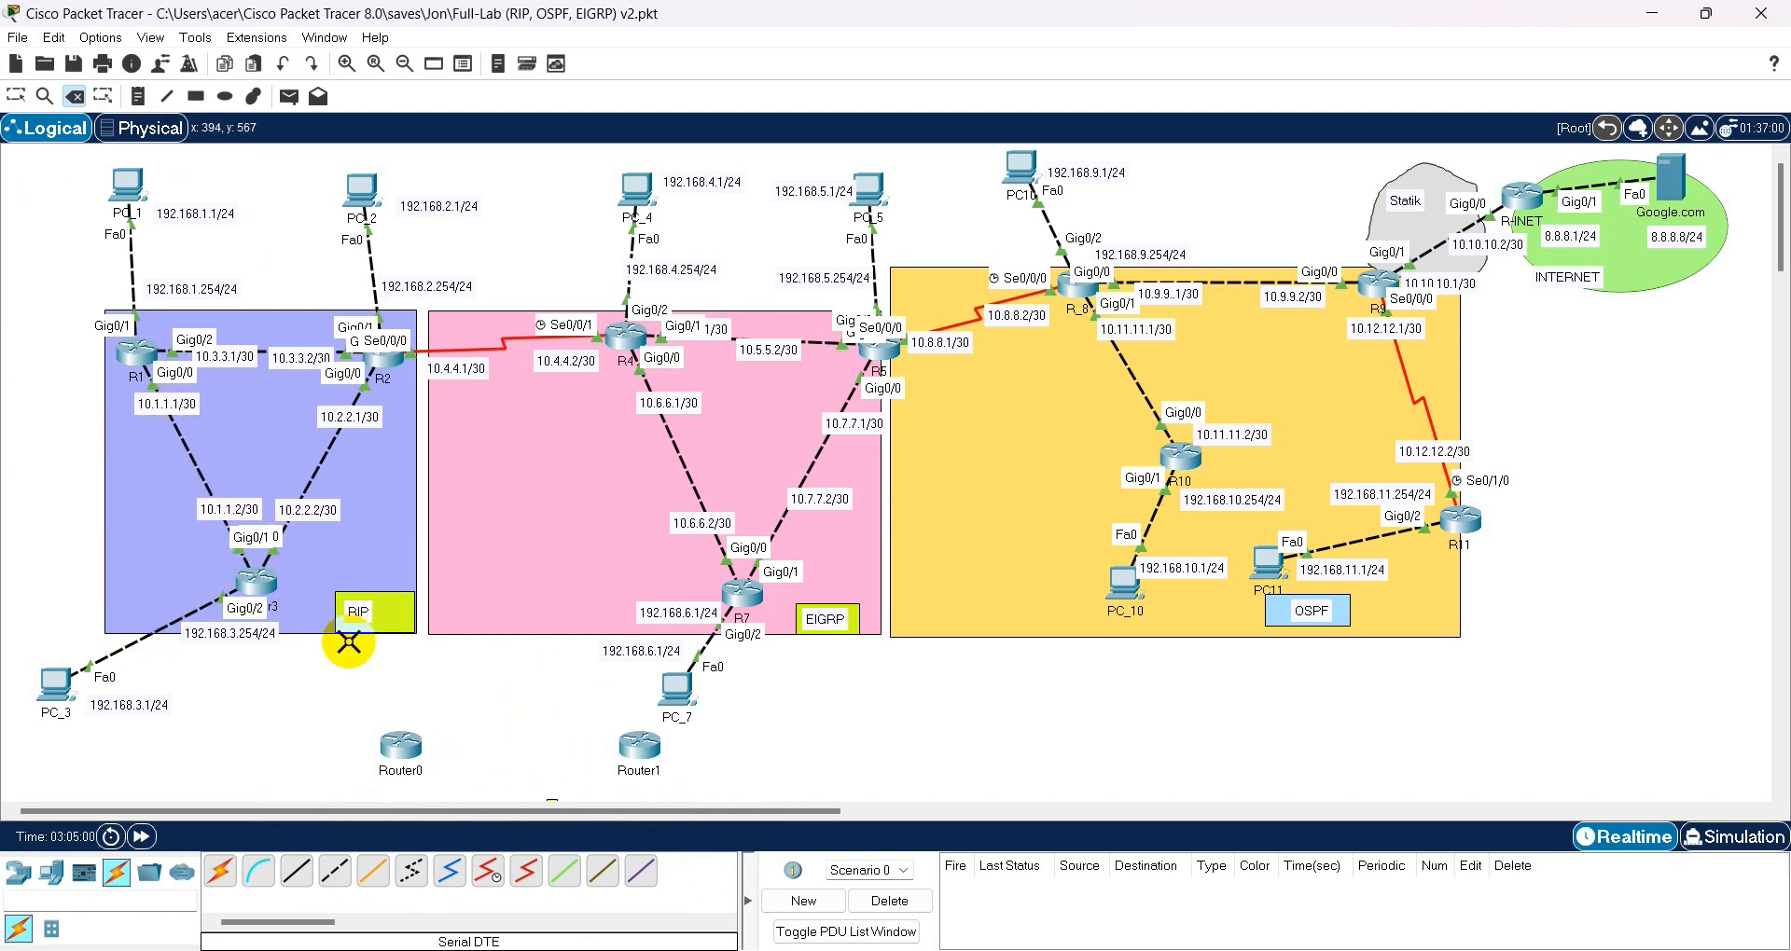
click(331, 876)
click(403, 748)
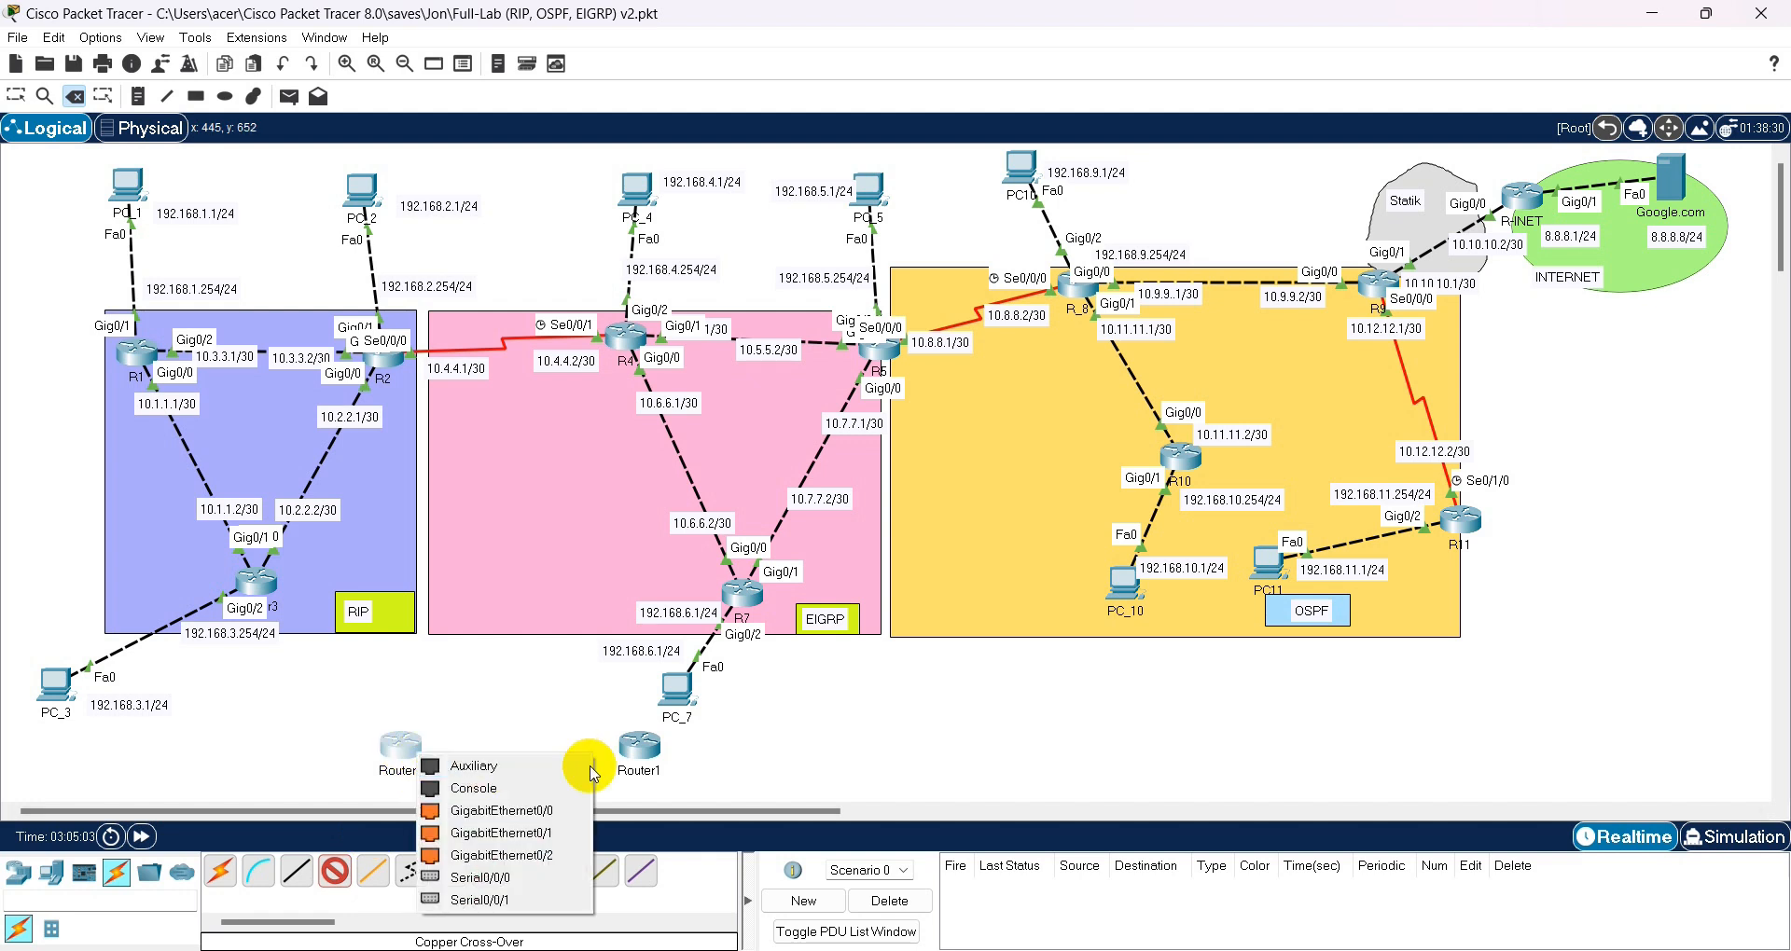
click(546, 810)
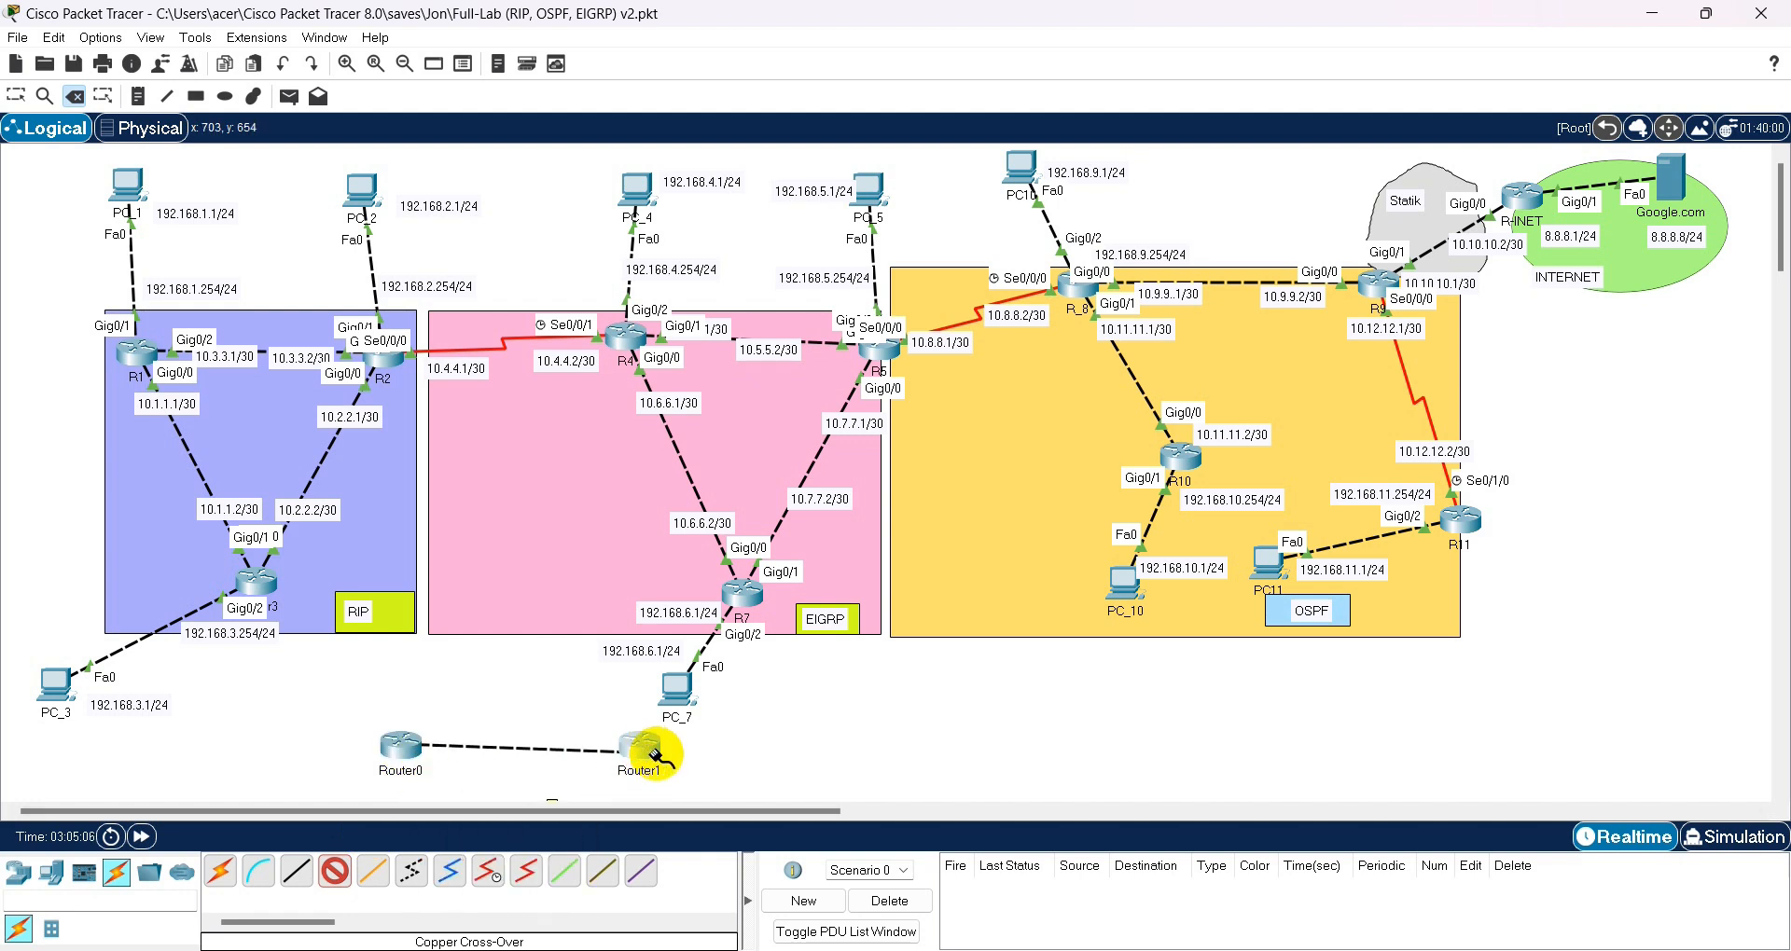
click(646, 758)
click(686, 810)
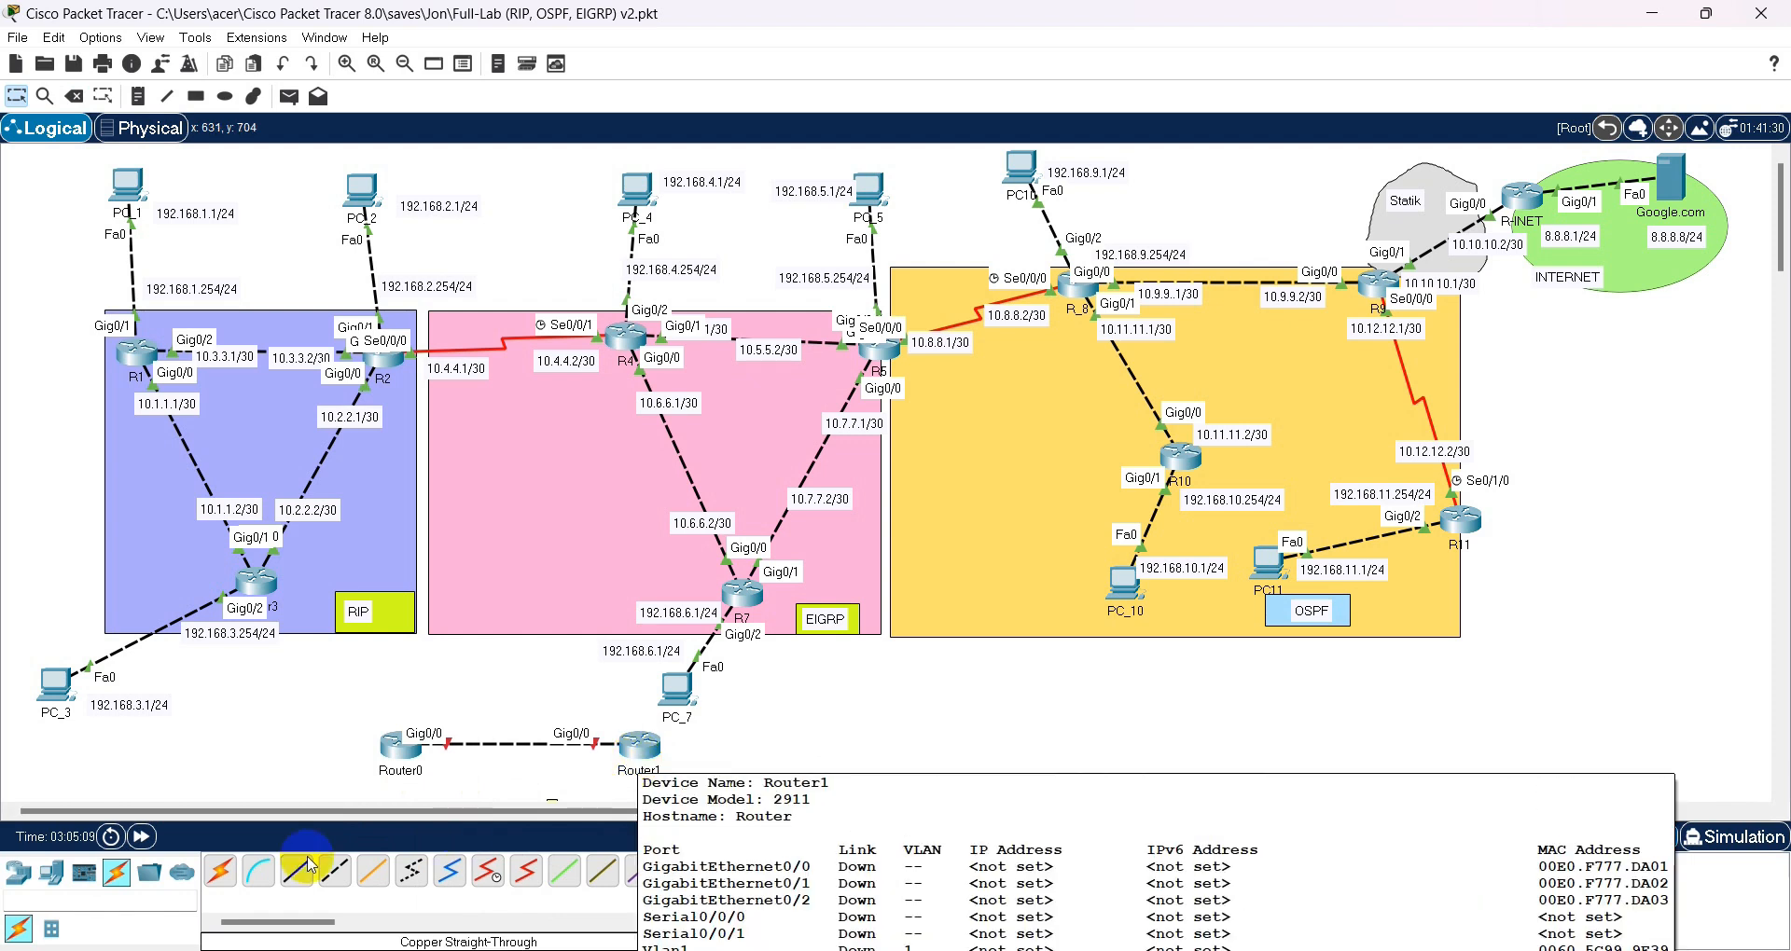
- Add a 2960 switch, link it by copper straight-through from Router1's GigabitEthernet0/1 to its GigabitEthernet0/1, and move it farther from Router1
click(17, 877)
drag(51, 930, 817, 784)
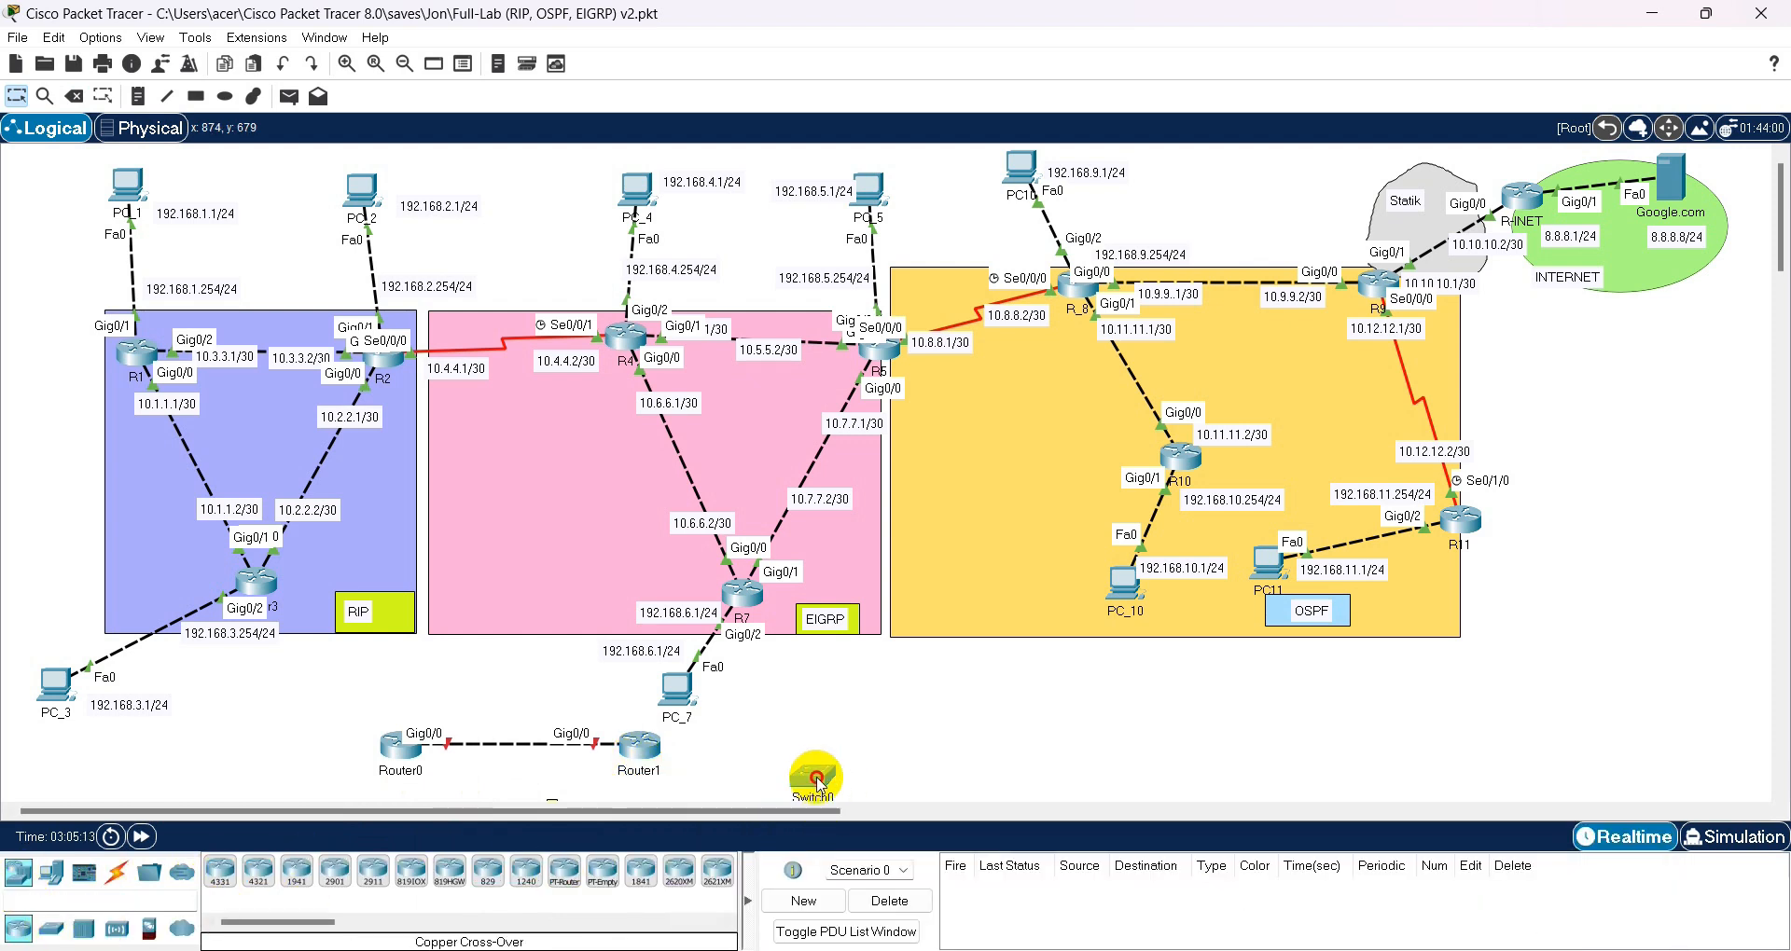
click(117, 873)
click(297, 873)
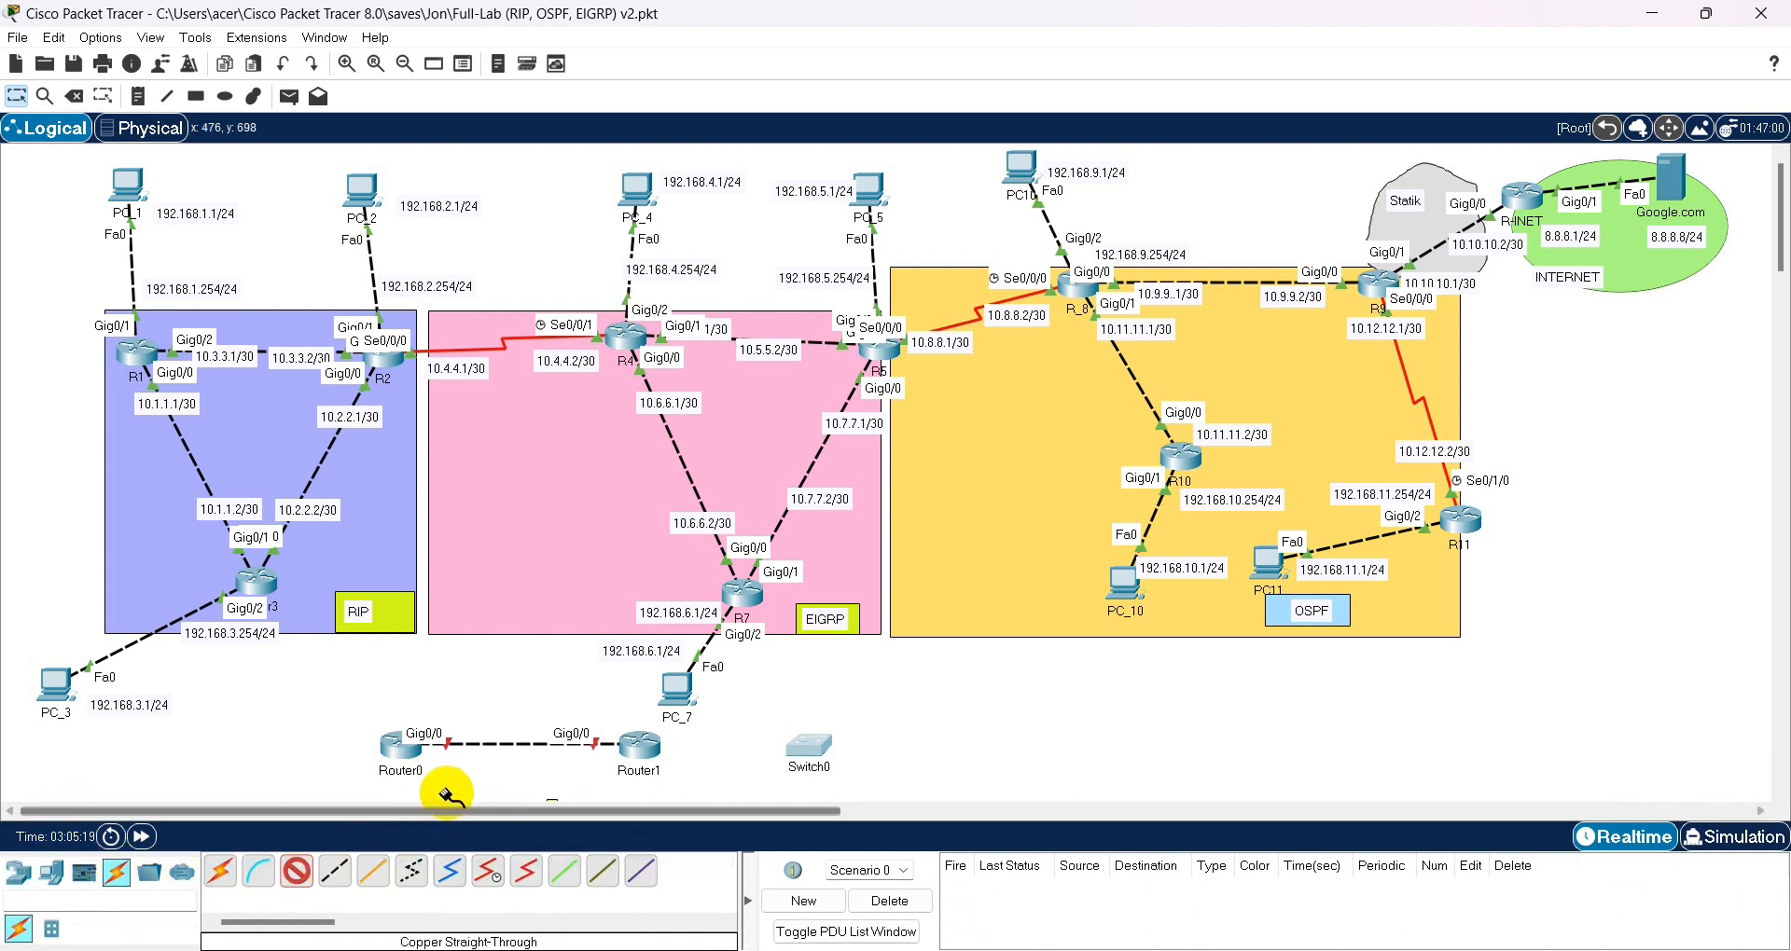
click(642, 745)
click(713, 821)
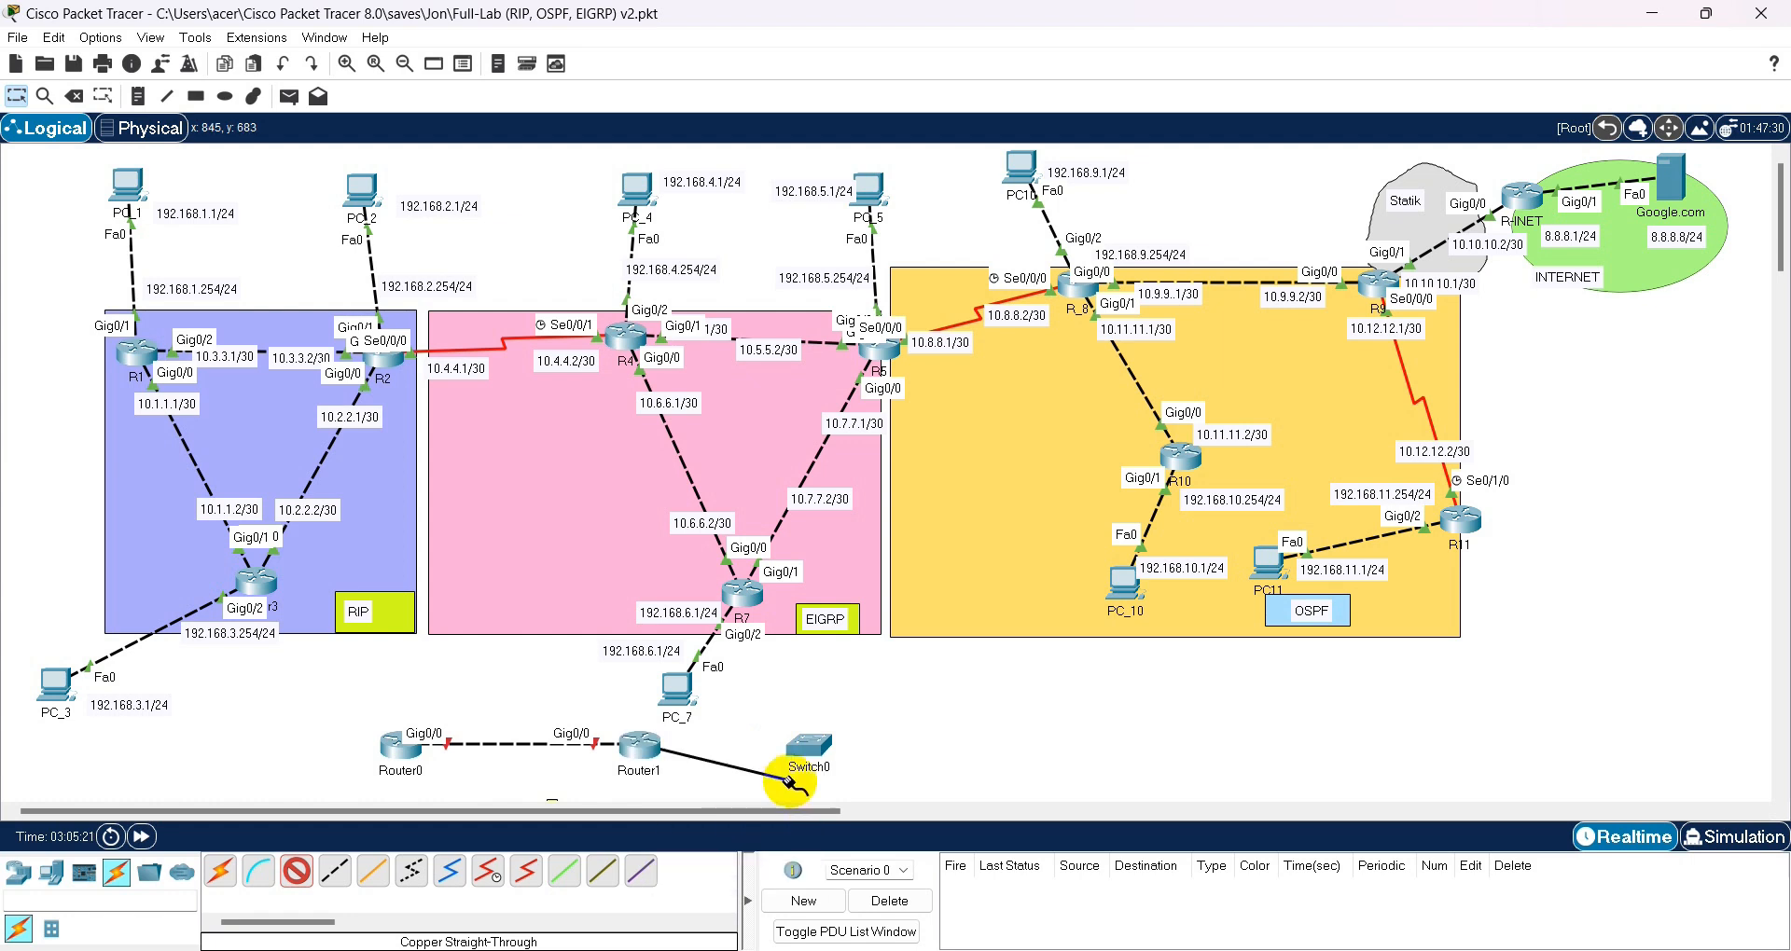
click(812, 744)
click(880, 707)
drag(808, 745, 977, 743)
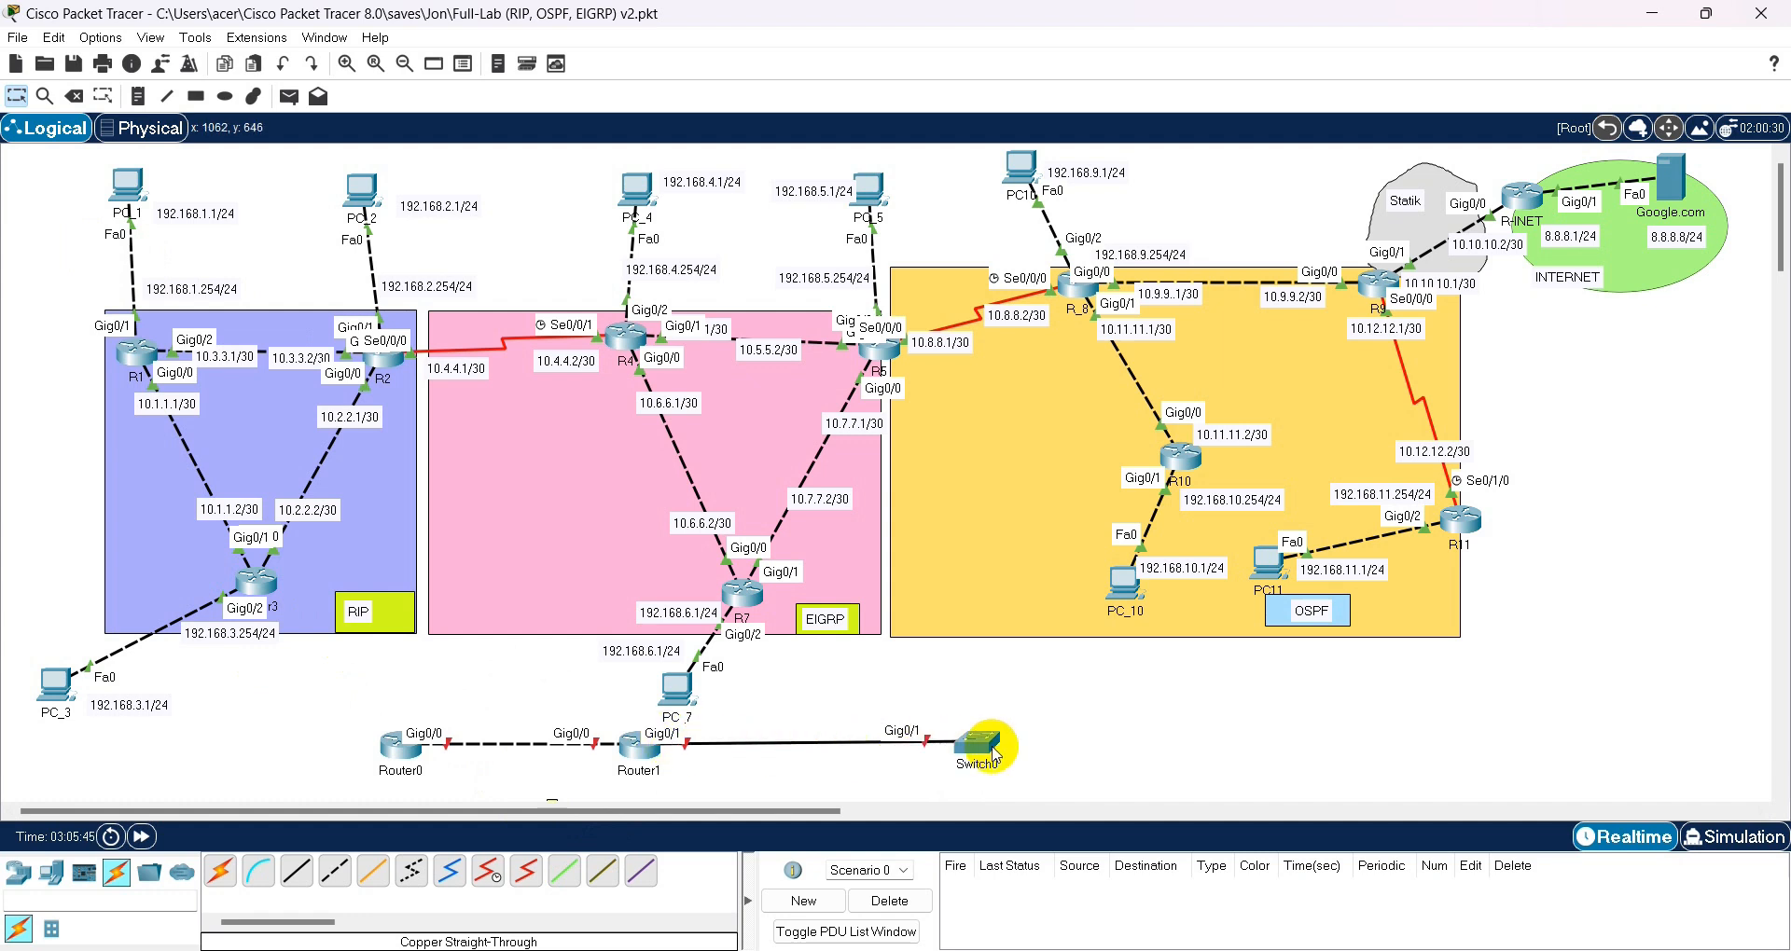
mouse_move(995, 756)
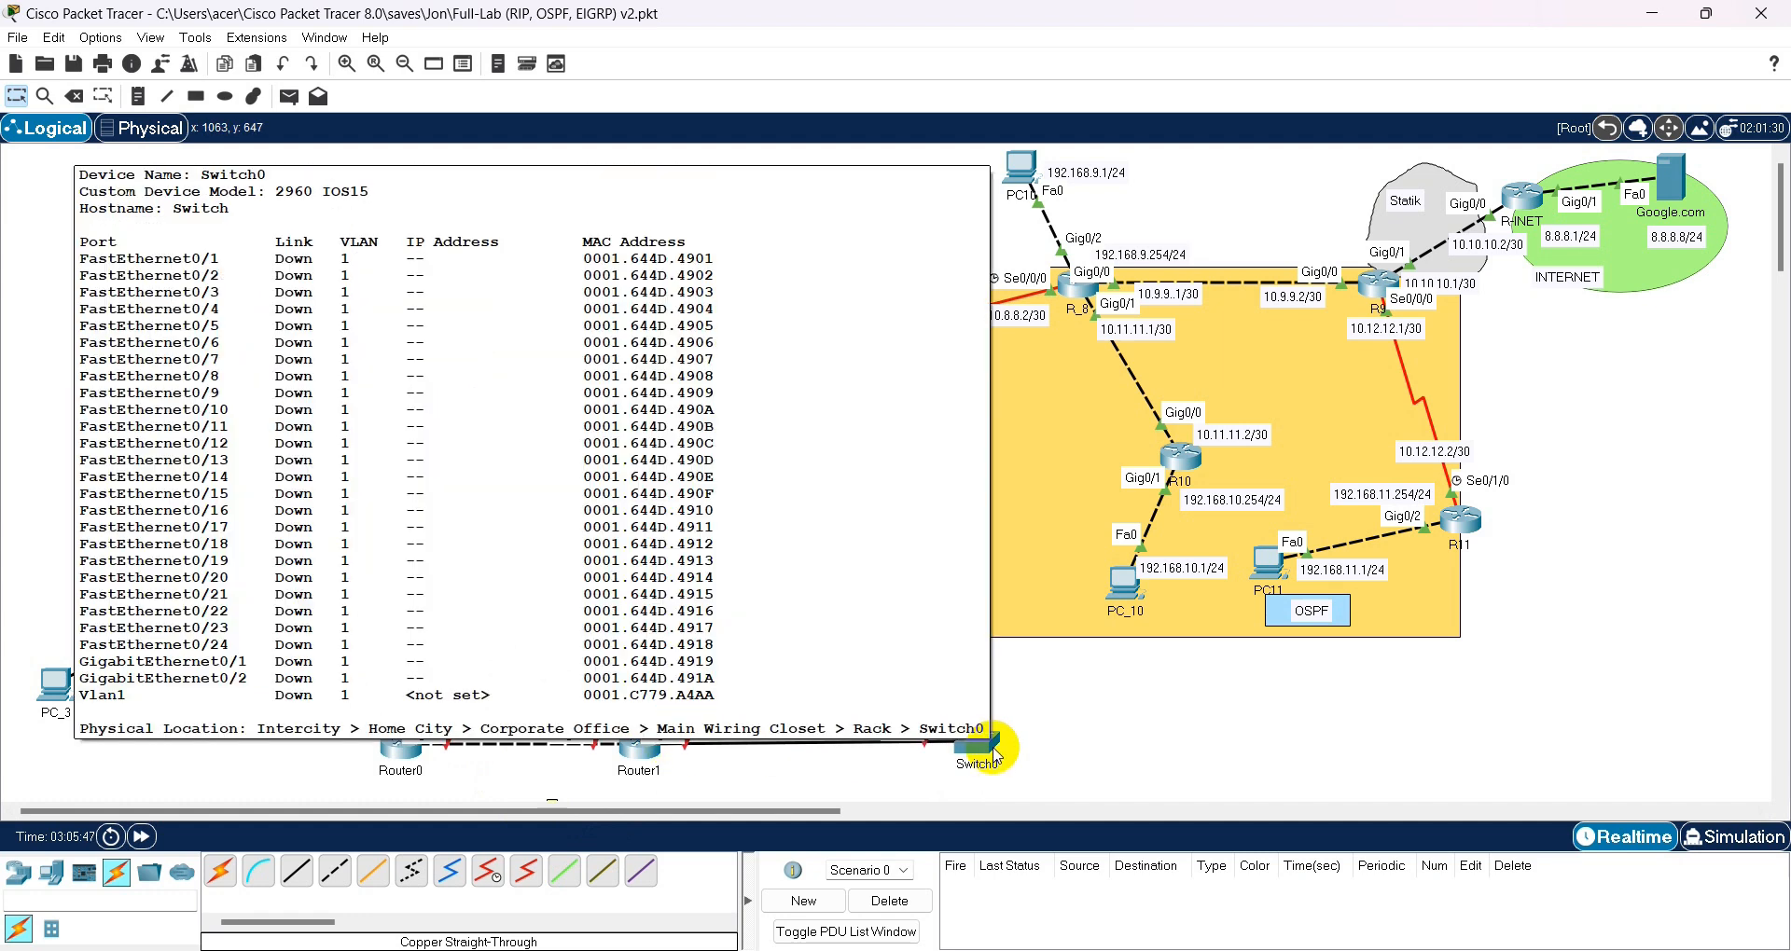